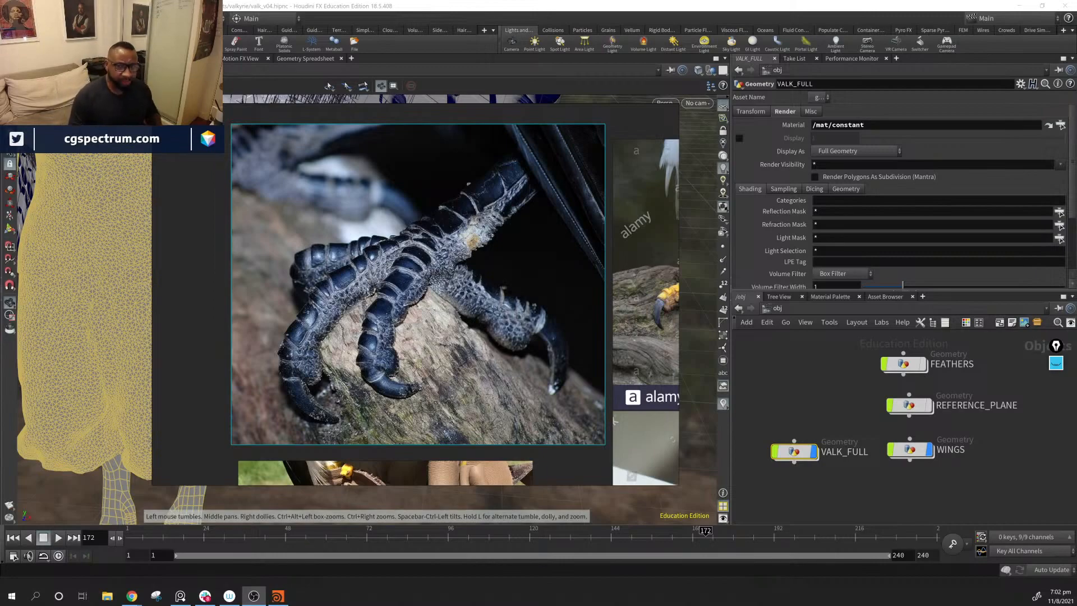
Step: Examine the winged character model from the head and wings down to the feet, with the bird-claw reference moved out of the way
drag(635, 182, 489, 316)
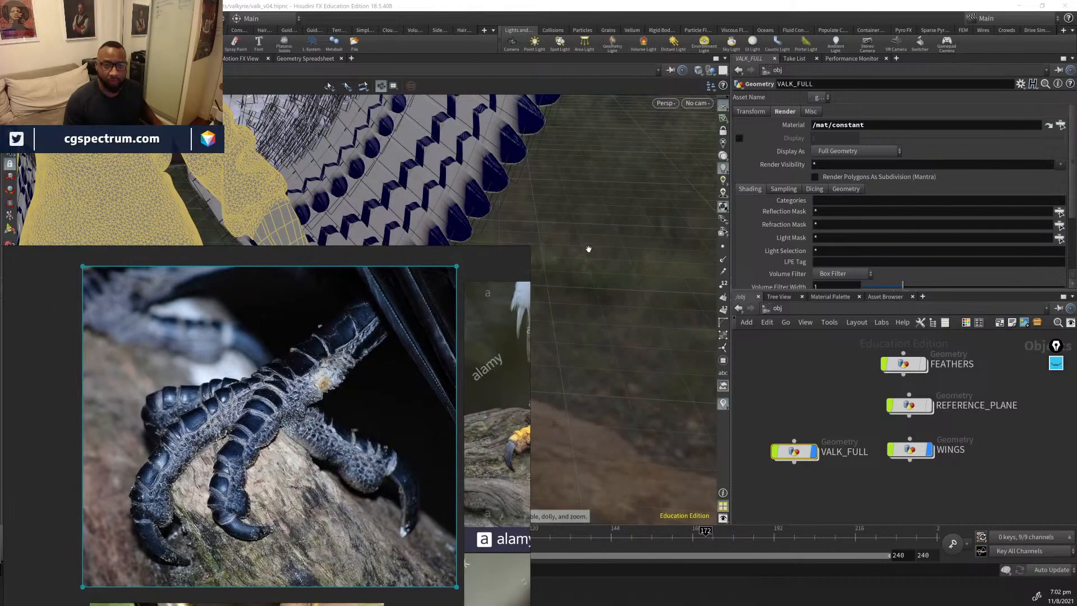
right_drag(588, 249, 637, 281)
middle_drag(564, 198, 603, 274)
right_drag(604, 274, 492, 228)
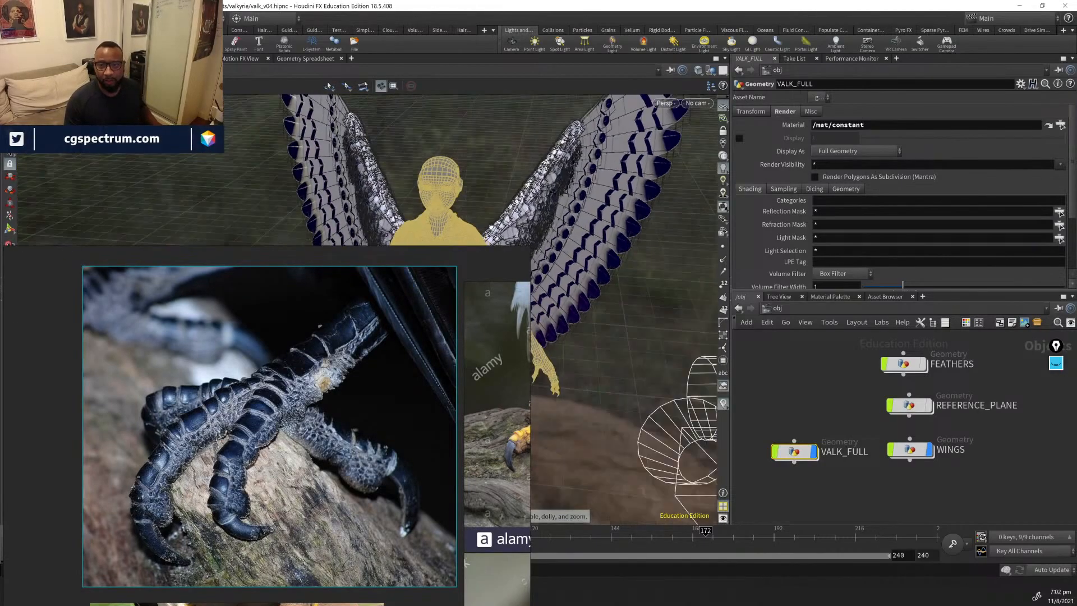
drag(491, 228, 393, 224)
mouse_move(578, 233)
mouse_down()
mouse_move(632, 231)
mouse_move(644, 217)
mouse_move(496, 204)
mouse_move(594, 245)
mouse_move(639, 215)
mouse_move(582, 224)
mouse_up()
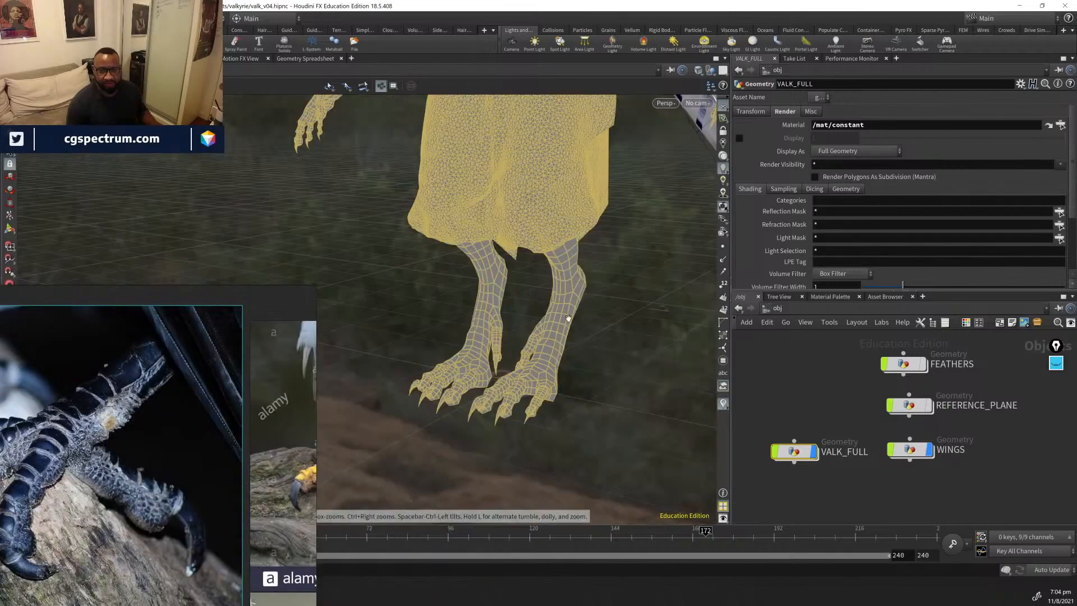
middle_drag(568, 316, 608, 387)
right_drag(214, 456, 421, 254)
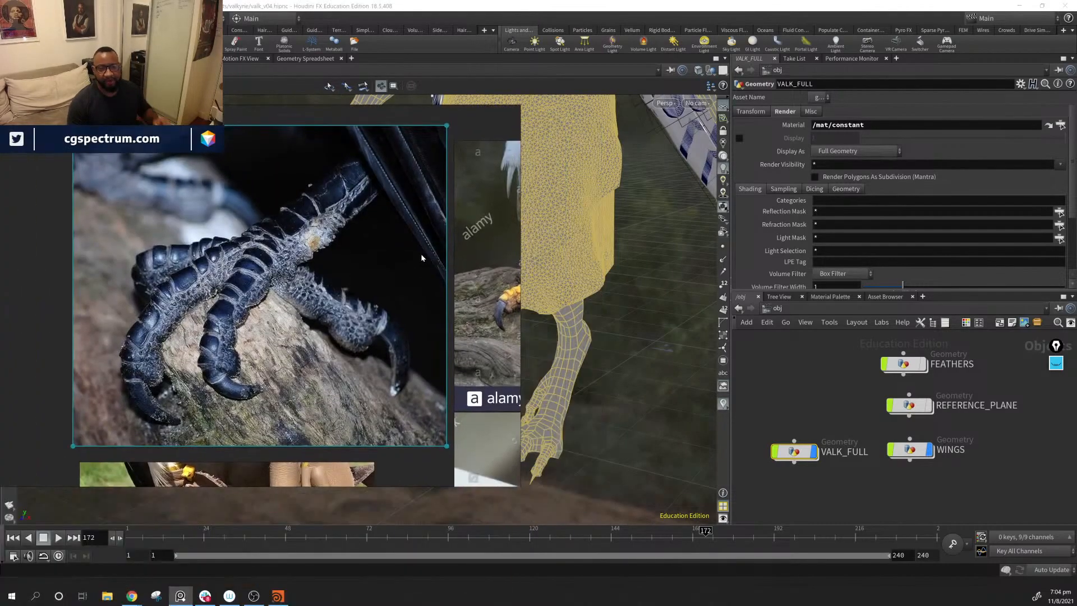
drag(634, 265, 581, 307)
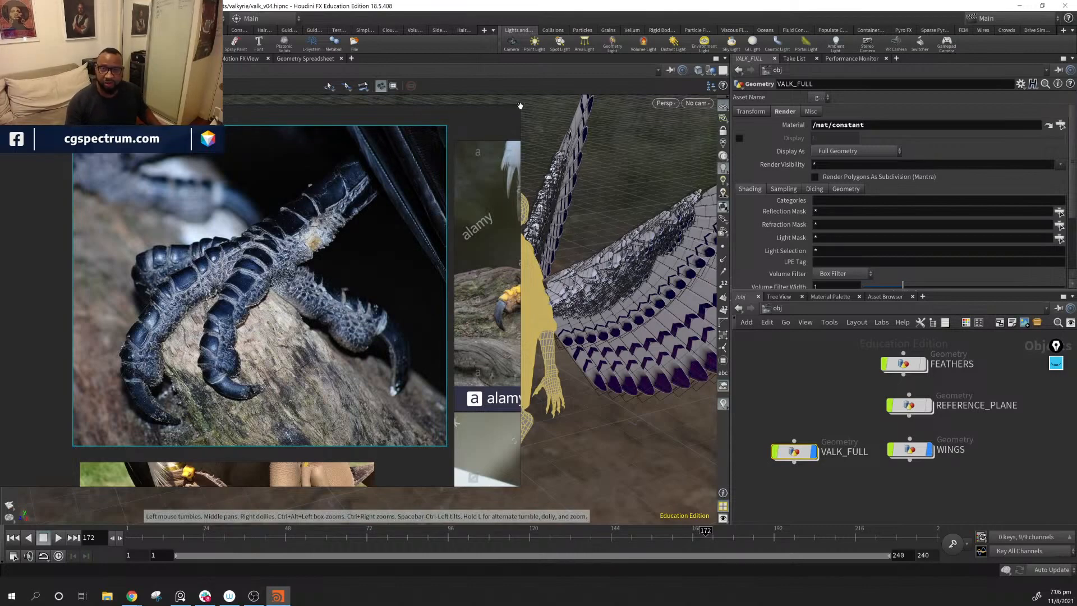
Step: Shrink the reference image window and frame the black bird-claw photo inside it
drag(498, 117, 520, 141)
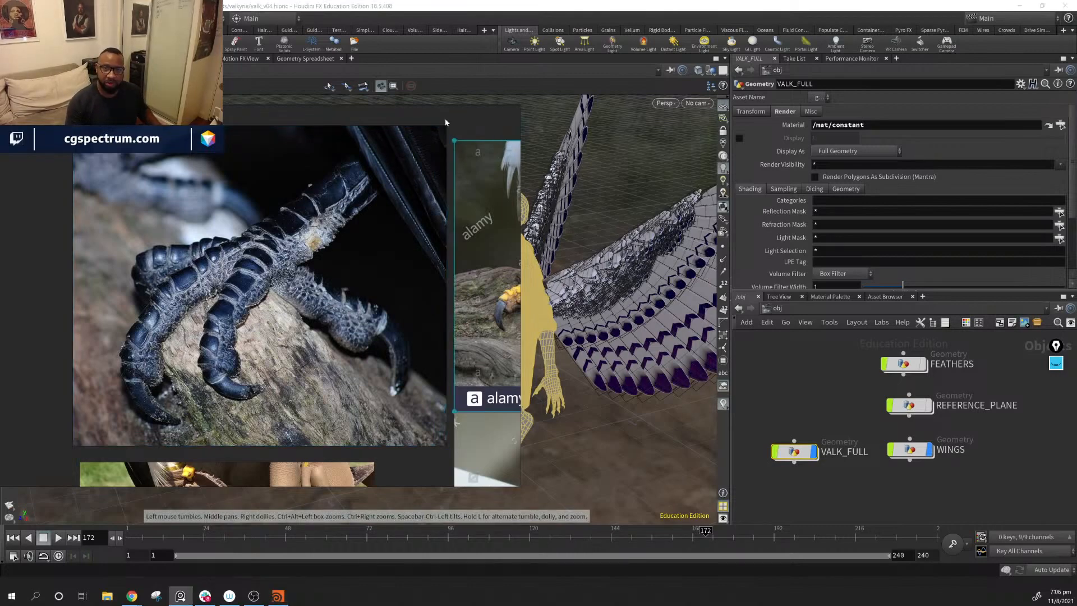
right_drag(495, 126, 632, 140)
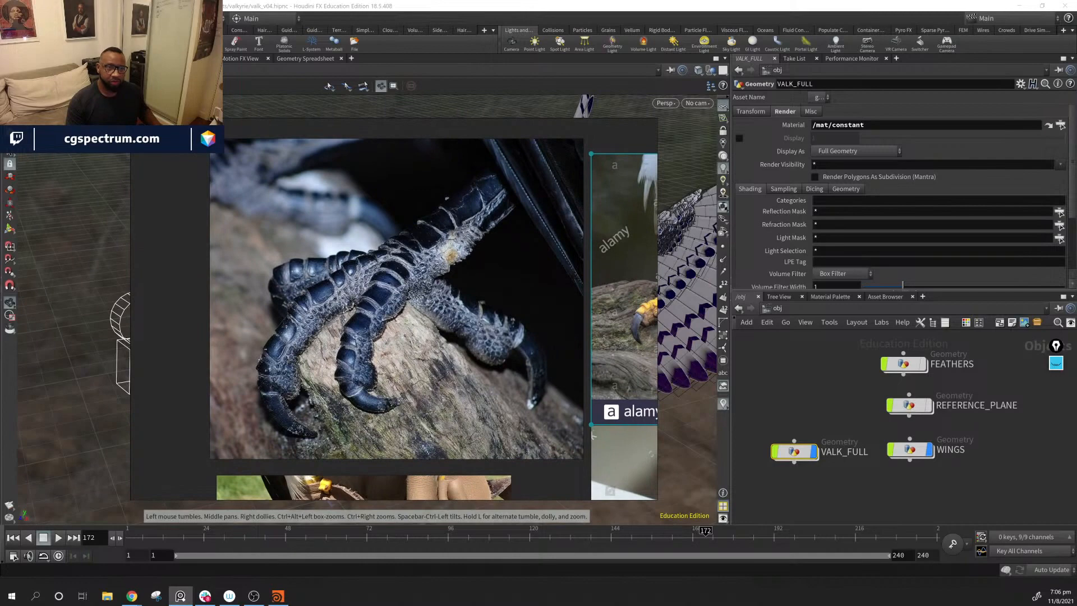
drag(131, 119, 465, 355)
double_click(527, 418)
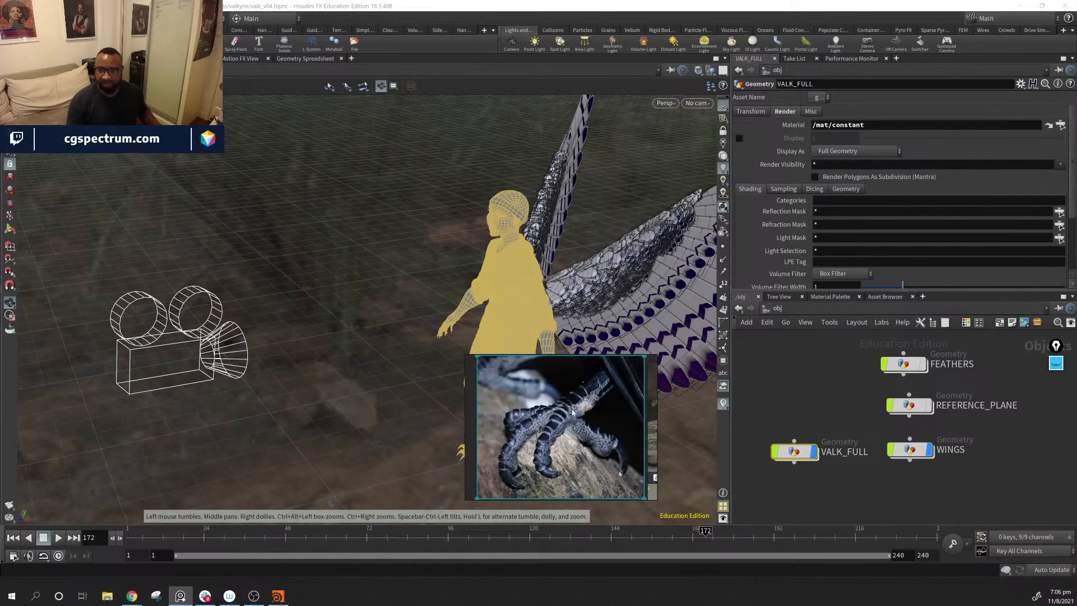
Step: Move the small claw reference window clear of the character so the whole body stays visible
right_drag(572, 412, 103, 212)
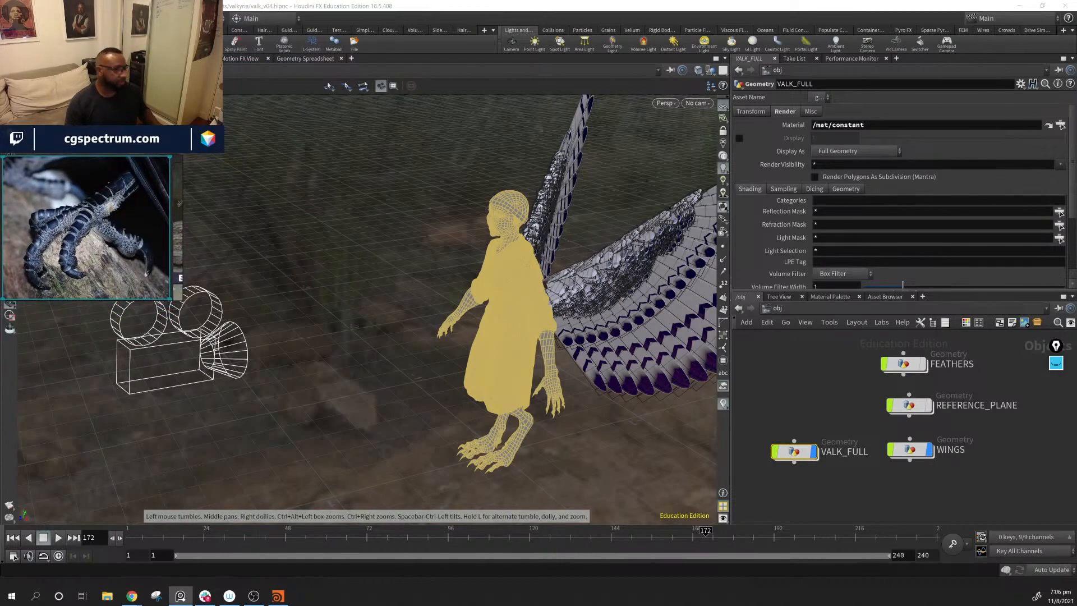
middle_drag(560, 319, 433, 323)
mouse_move(433, 323)
mouse_down()
mouse_move(396, 324)
mouse_move(464, 323)
mouse_move(432, 323)
mouse_up()
middle_drag(433, 323, 483, 275)
right_drag(77, 225, 77, 414)
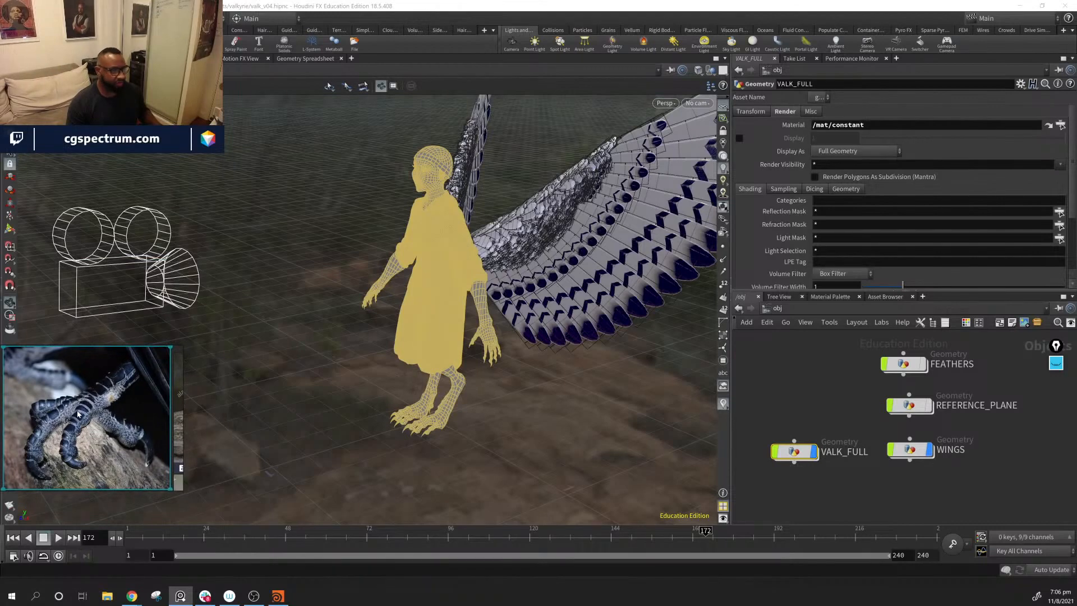
Step: Move the WINGS node slightly away from its neighbours and turn off its display to hide the wings
middle_drag(276, 304, 342, 294)
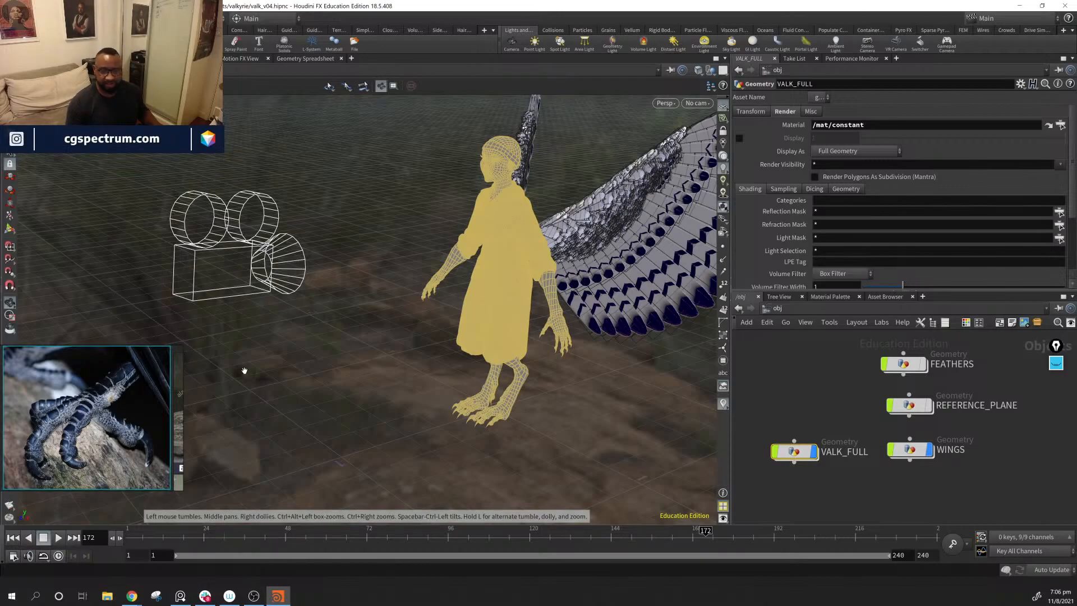
drag(565, 272, 612, 281)
right_drag(611, 280, 696, 359)
middle_drag(696, 359, 601, 374)
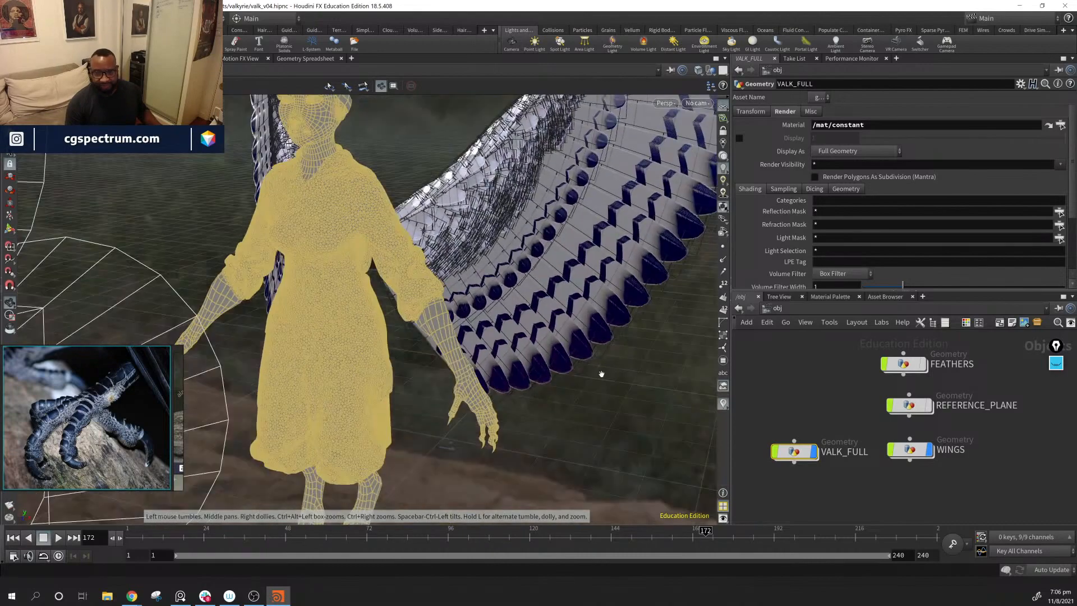
drag(492, 355, 463, 377)
click(889, 493)
drag(930, 452, 940, 457)
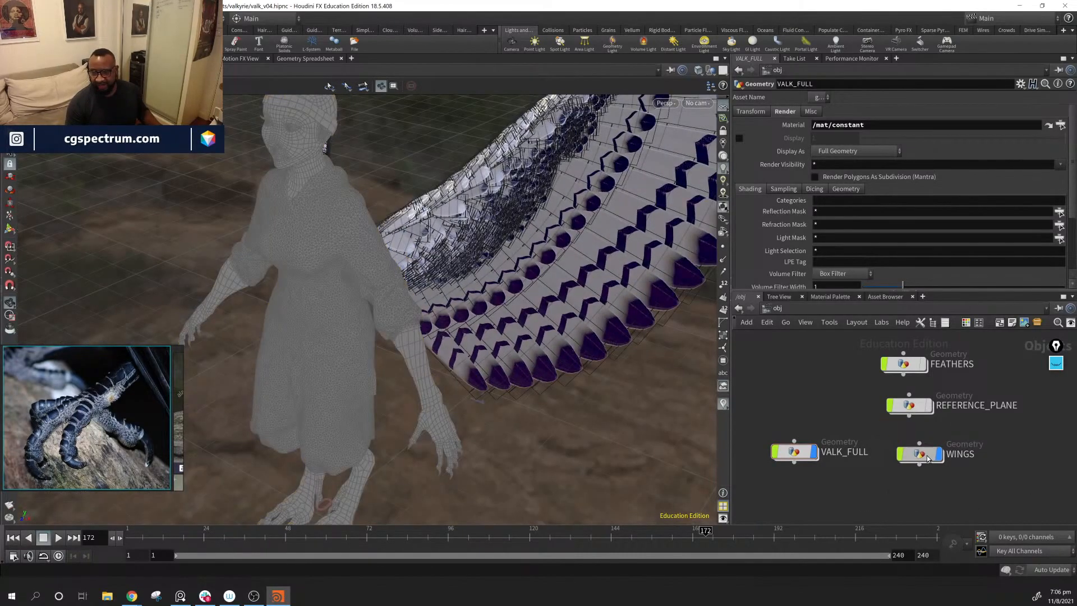
click(941, 454)
drag(393, 303, 389, 342)
Step: Gather the cam1, sky, key and fill nodes together and enclose them in a network box
middle_drag(946, 443, 779, 429)
scroll(779, 429, down, 3)
drag(859, 397, 936, 523)
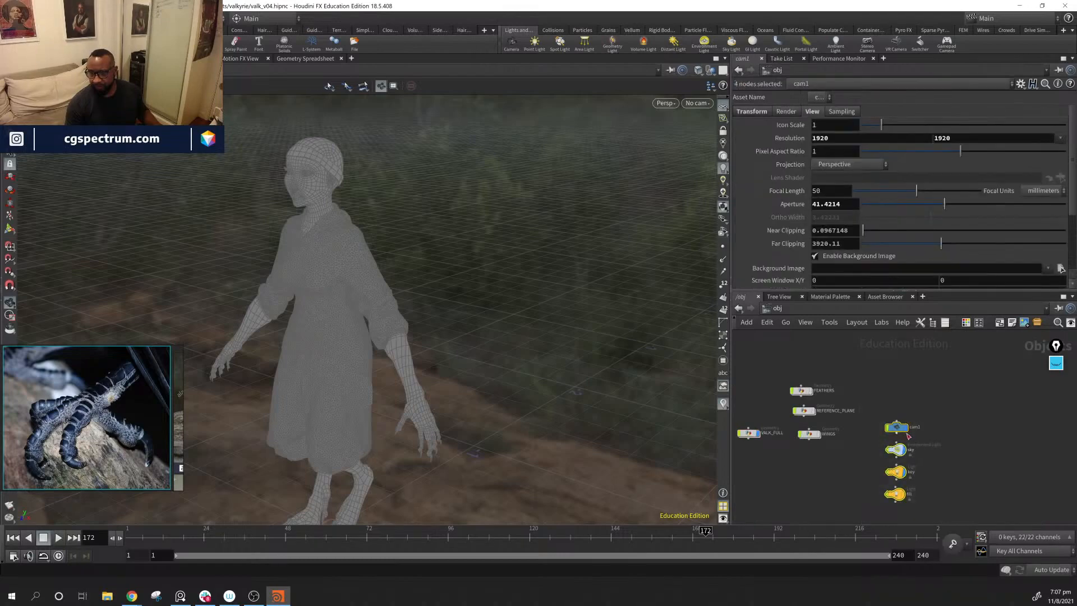
drag(894, 427, 914, 409)
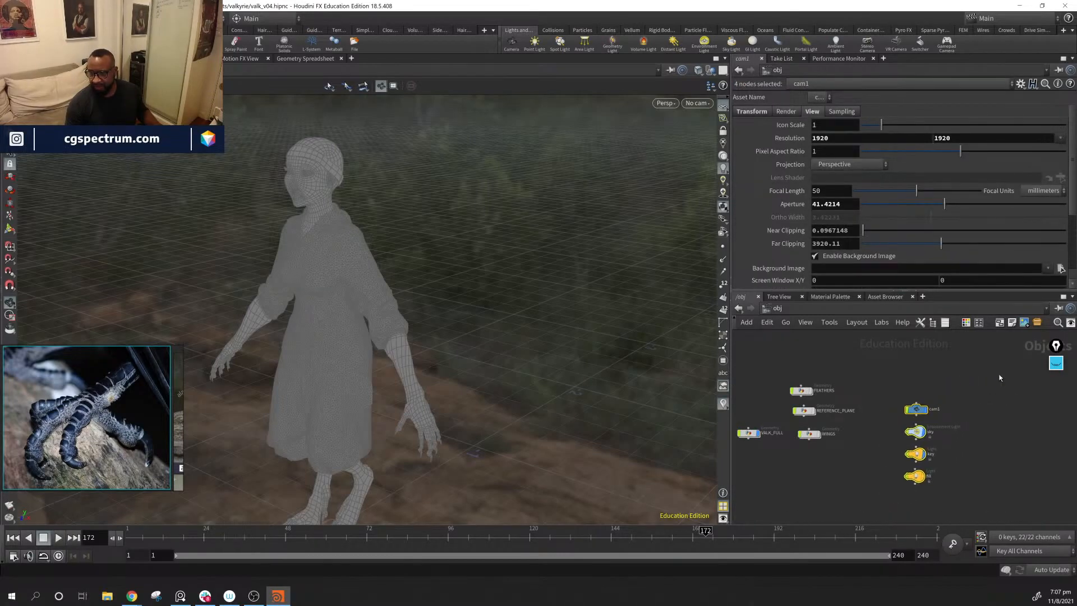
click(998, 323)
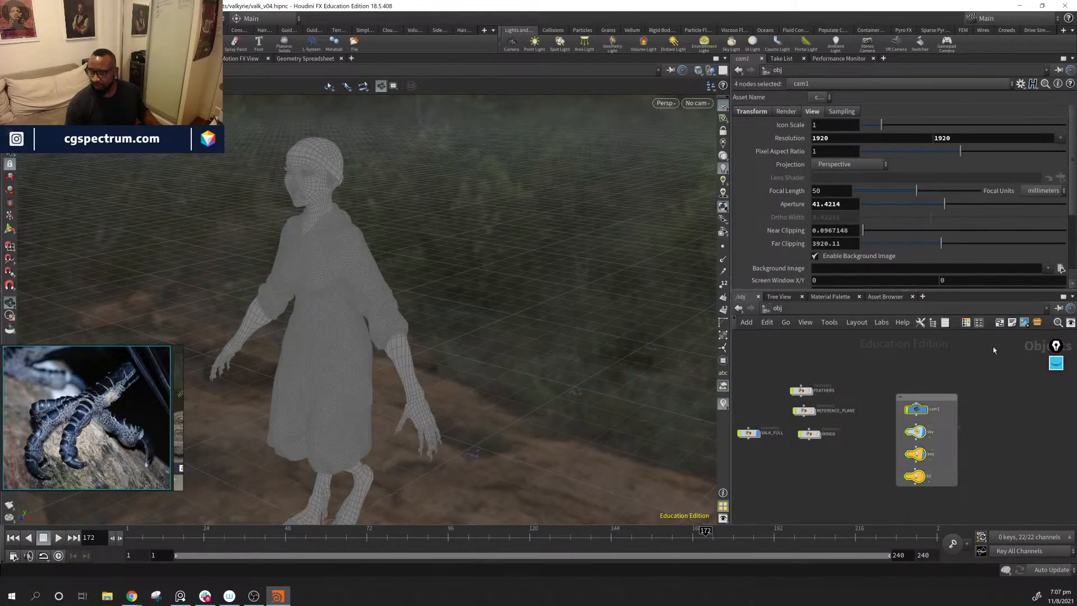
Step: Title the network box around the camera and lights RENDERING and move it further from the geometry nodes
double_click(940, 397)
text(REN)
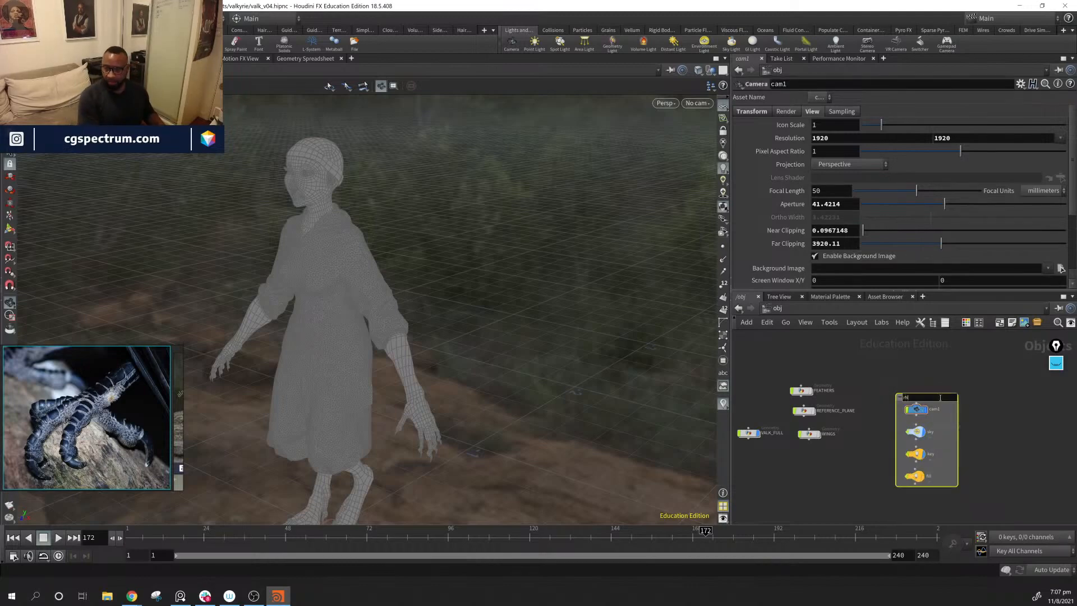
text(DERO)
text(ING)
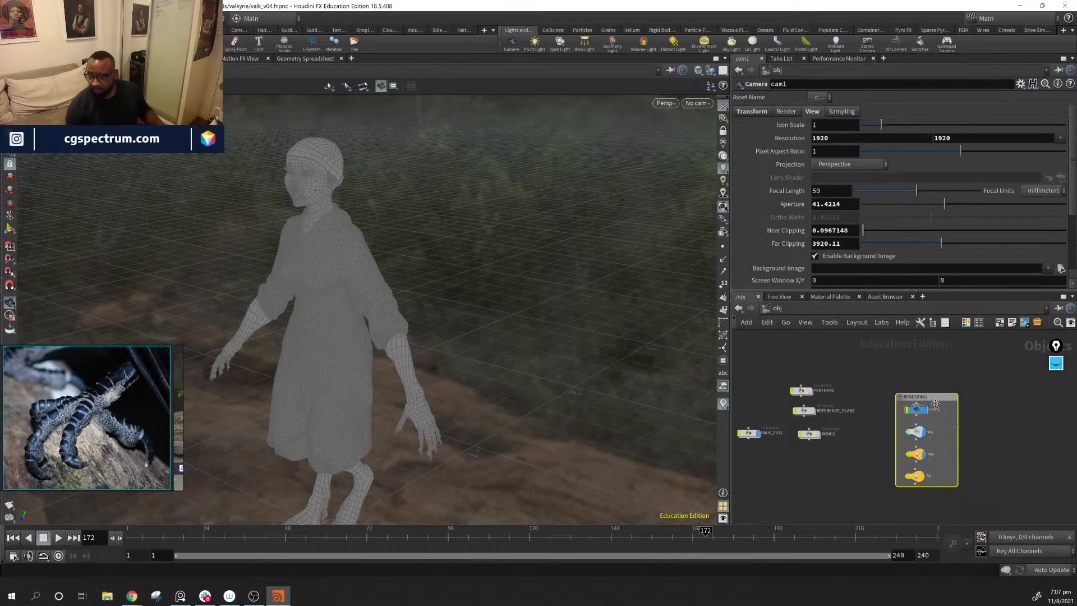
drag(939, 396, 976, 392)
Step: Move REFERENCE_PLANE and VALK_FULL into their own column, apart from the FEATHERS and WINGS nodes
scroll(850, 461, up, 3)
middle_drag(850, 466, 950, 510)
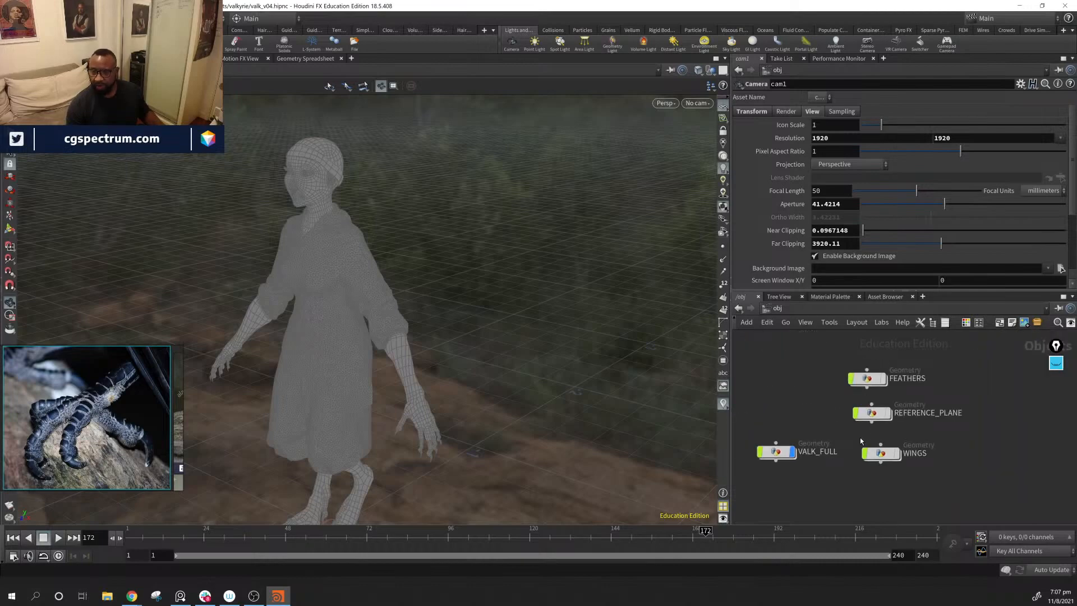
drag(870, 414, 777, 414)
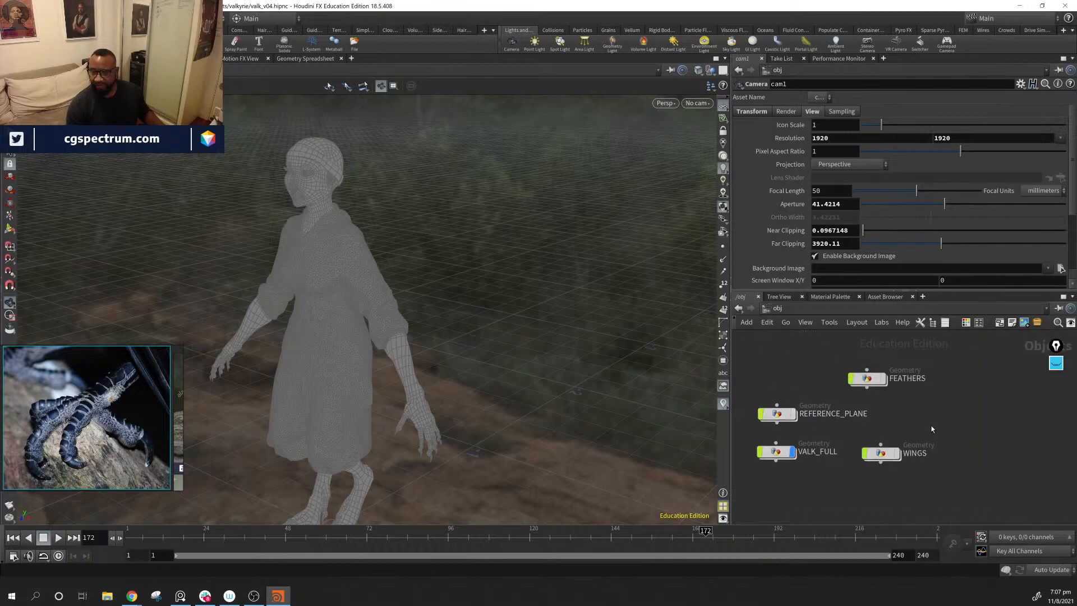
middle_drag(932, 429, 1007, 414)
drag(854, 398, 788, 393)
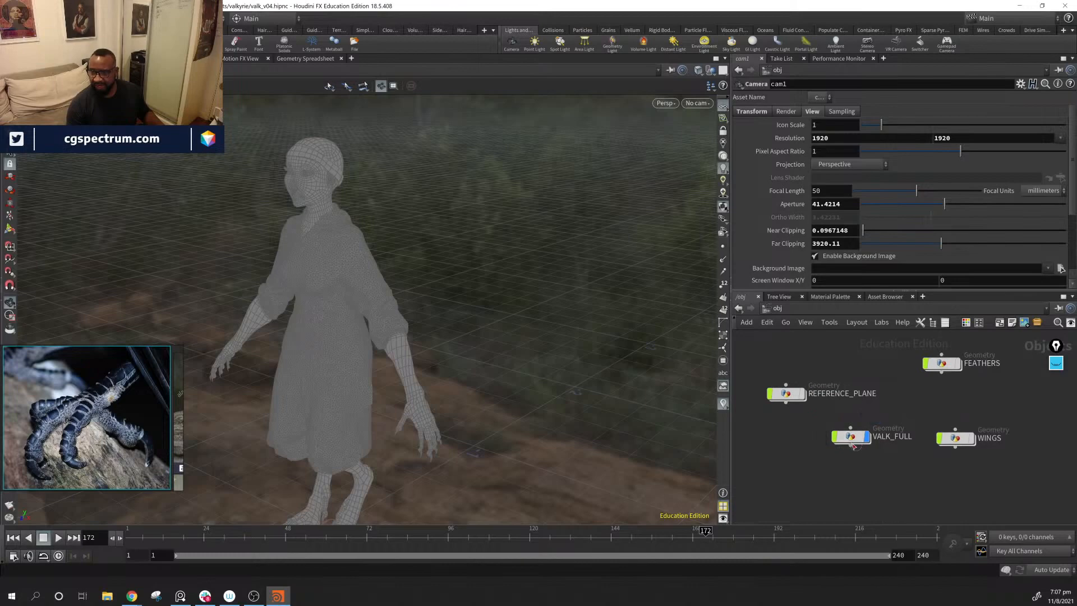
drag(853, 446, 787, 430)
Step: Stack the FEATHERS node directly above the WINGS node, away from the REFERENCE_PLANE and VALK_FULL nodes
middle_drag(984, 376, 892, 416)
drag(852, 410, 864, 451)
drag(811, 420, 903, 496)
drag(872, 453, 906, 417)
middle_drag(957, 472, 937, 431)
Step: Enclose FEATHERS and WINGS in a network box, extend the box and shift the nodes down inside it
scroll(793, 452, down, 1)
scroll(937, 431, down, 1)
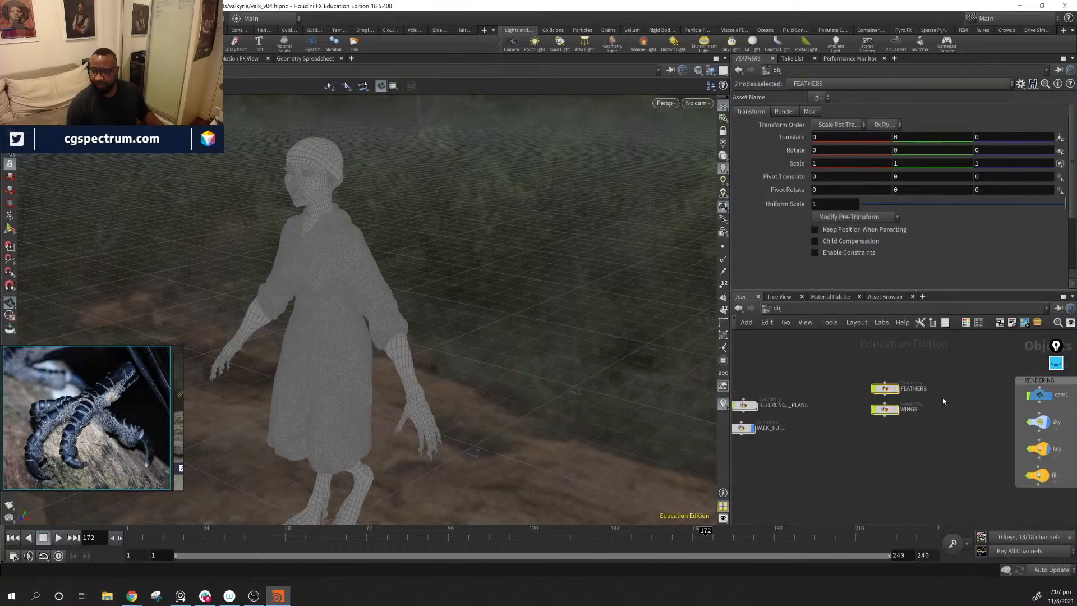
click(1000, 324)
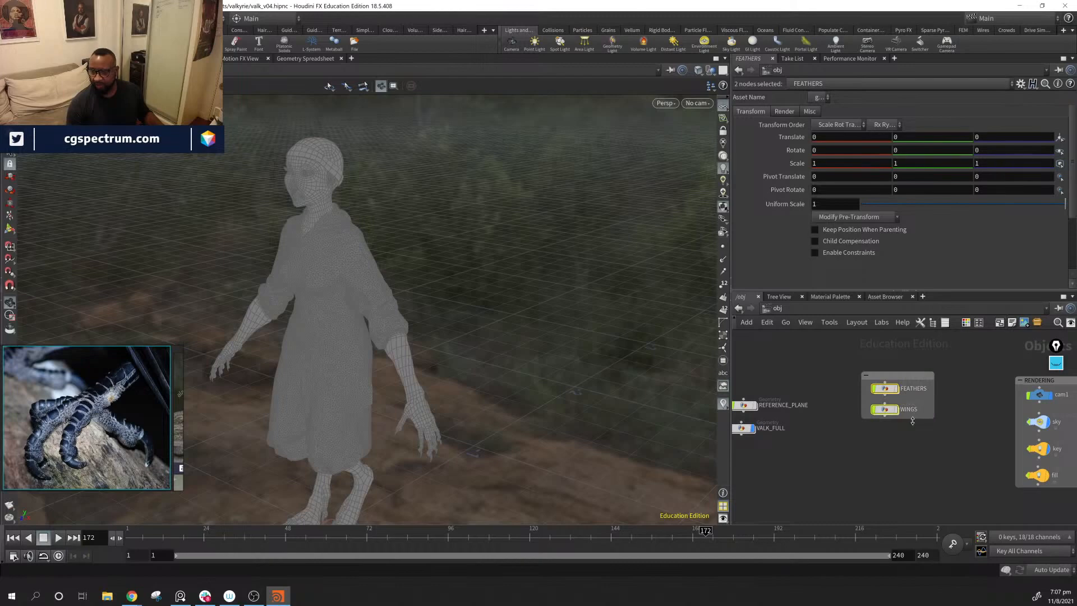
drag(913, 420, 905, 386)
drag(890, 388, 888, 394)
Step: Title the network box around FEATHERS and WINGS as WING and move it closer to the RENDERING box
click(893, 374)
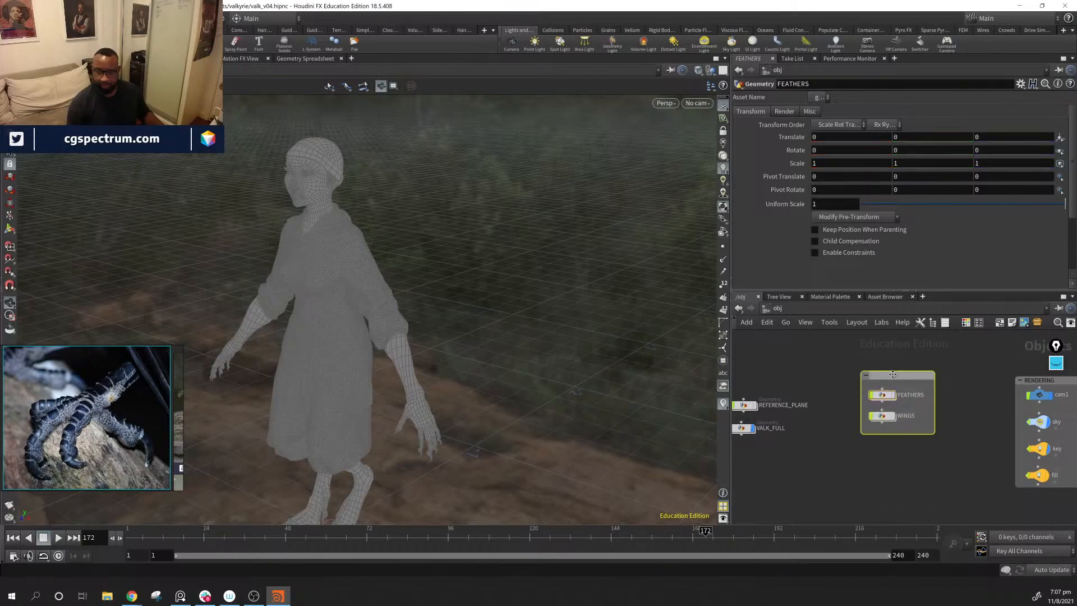
click(893, 376)
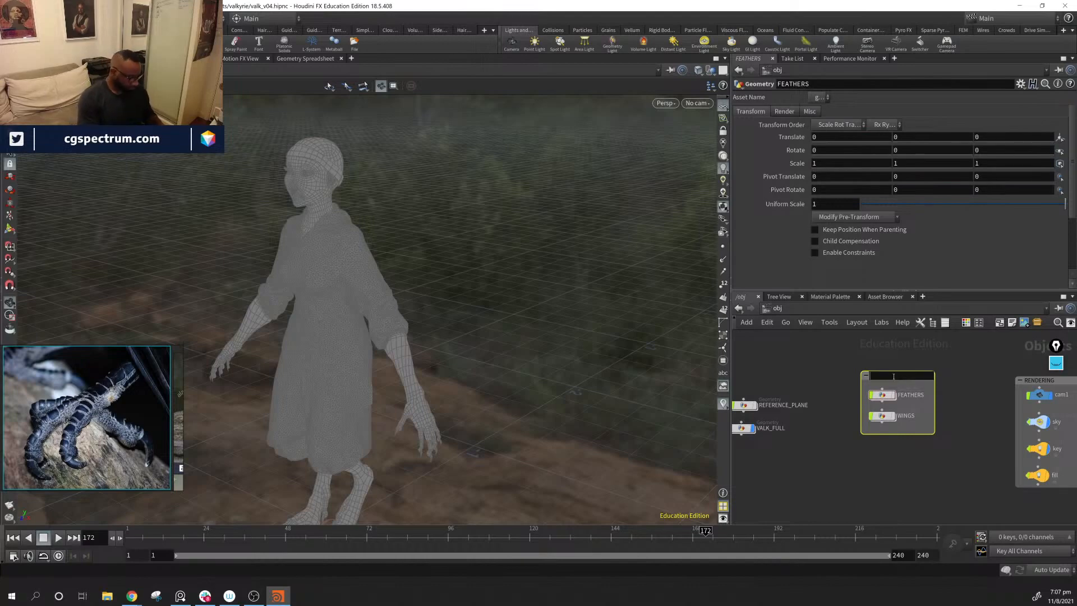
text(Wing)
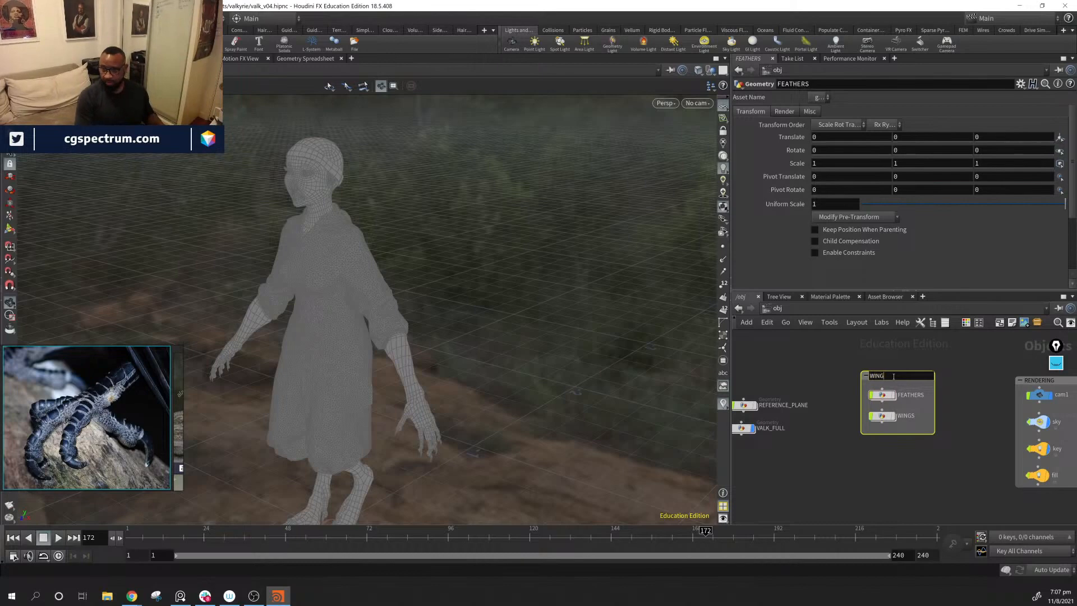
key(Return)
drag(893, 374, 924, 377)
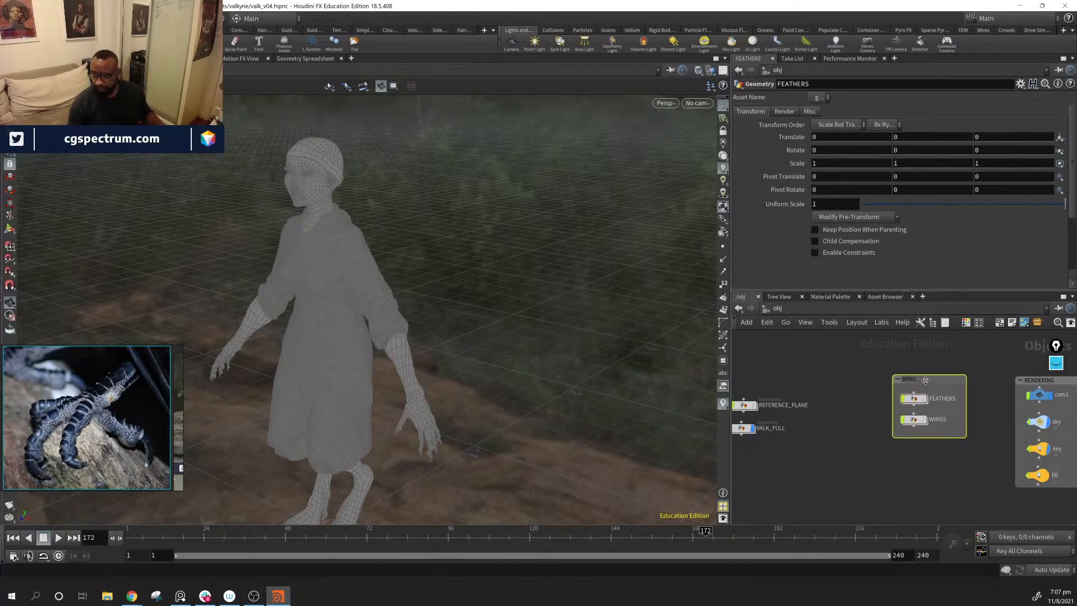
Step: Colour the WING network box orange and the RENDERING network box yellow
middle_drag(952, 442, 830, 464)
key(c)
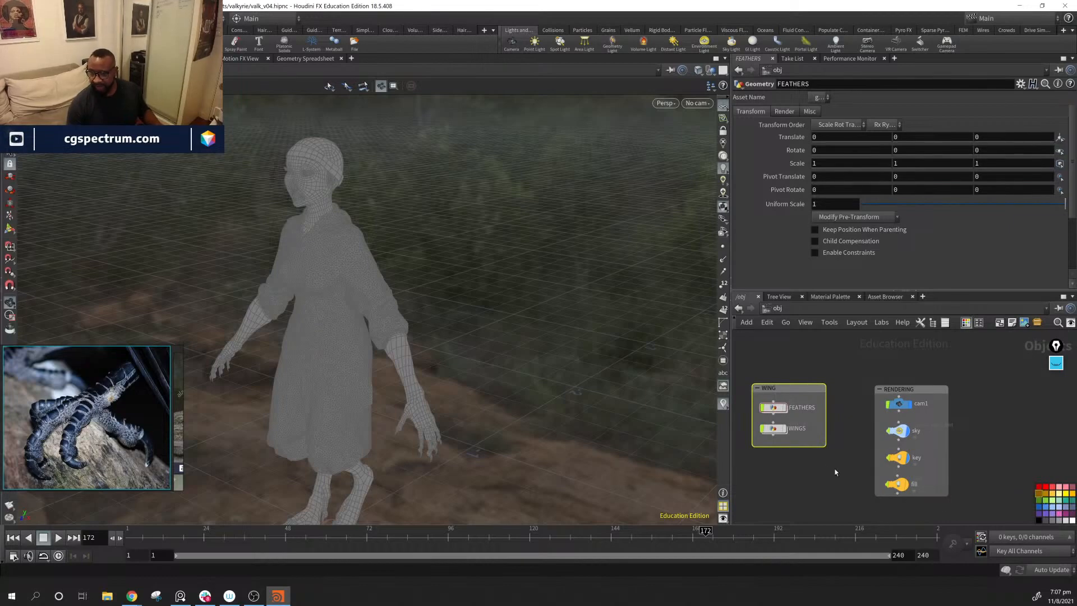
drag(787, 453, 786, 429)
click(911, 388)
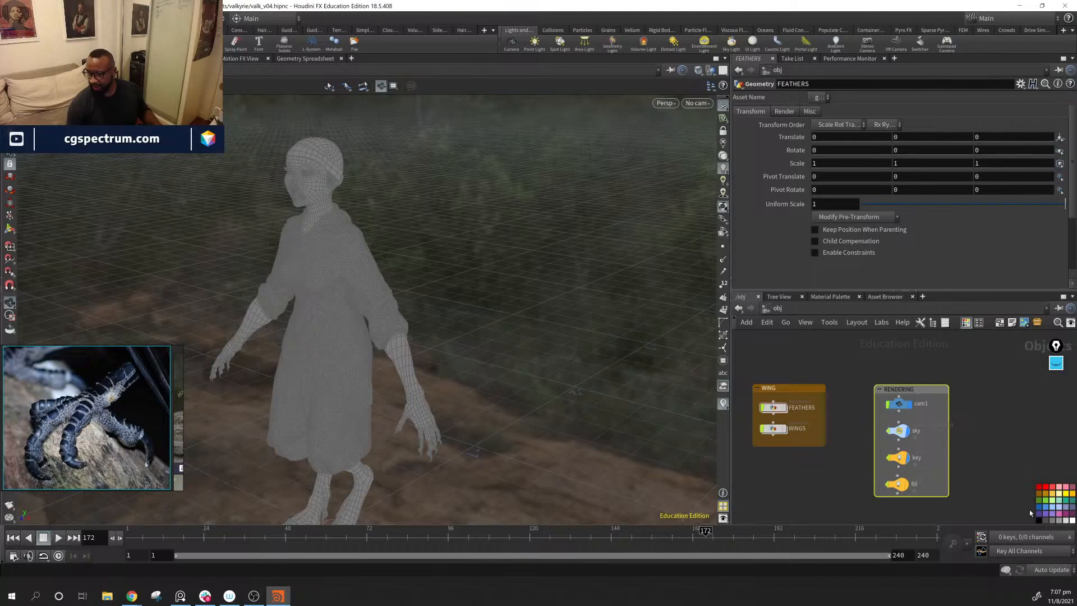
click(1066, 495)
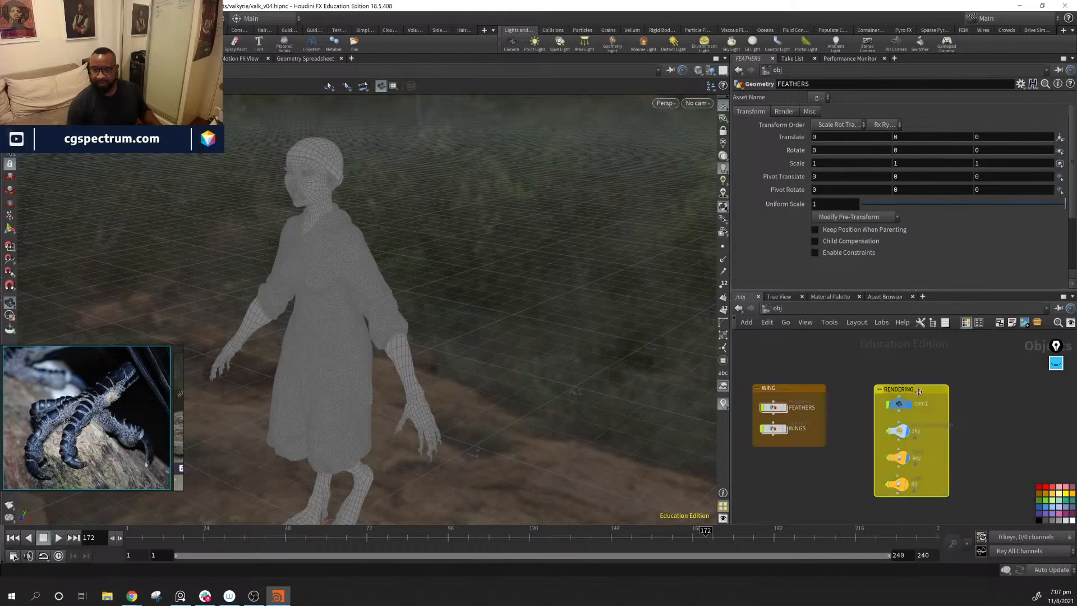
Step: Shift the RENDERING network box outward and place the WING box directly beside it
drag(916, 390, 967, 390)
drag(788, 390, 884, 390)
middle_drag(751, 456, 883, 440)
scroll(883, 440, down, 3)
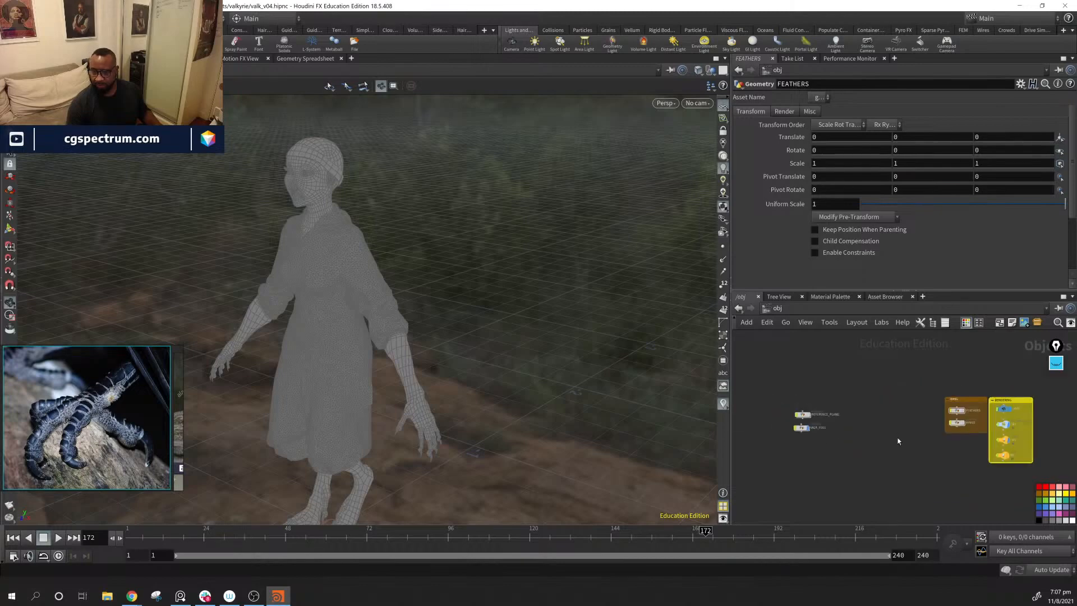
Step: Open the VALK_FULL geometry network and switch the viewport from scene lighting to headlight-only lighting
middle_drag(824, 425, 909, 478)
scroll(879, 435, up, 3)
scroll(904, 462, up, 2)
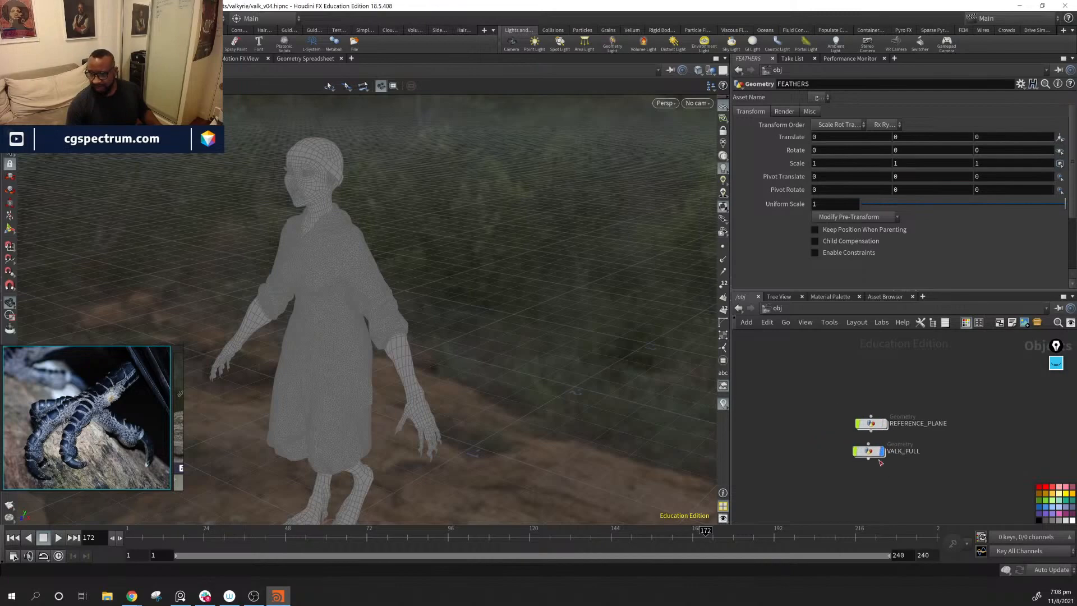
mouse_move(873, 459)
mouse_down()
mouse_move(904, 469)
mouse_move(882, 461)
mouse_up()
double_click(883, 461)
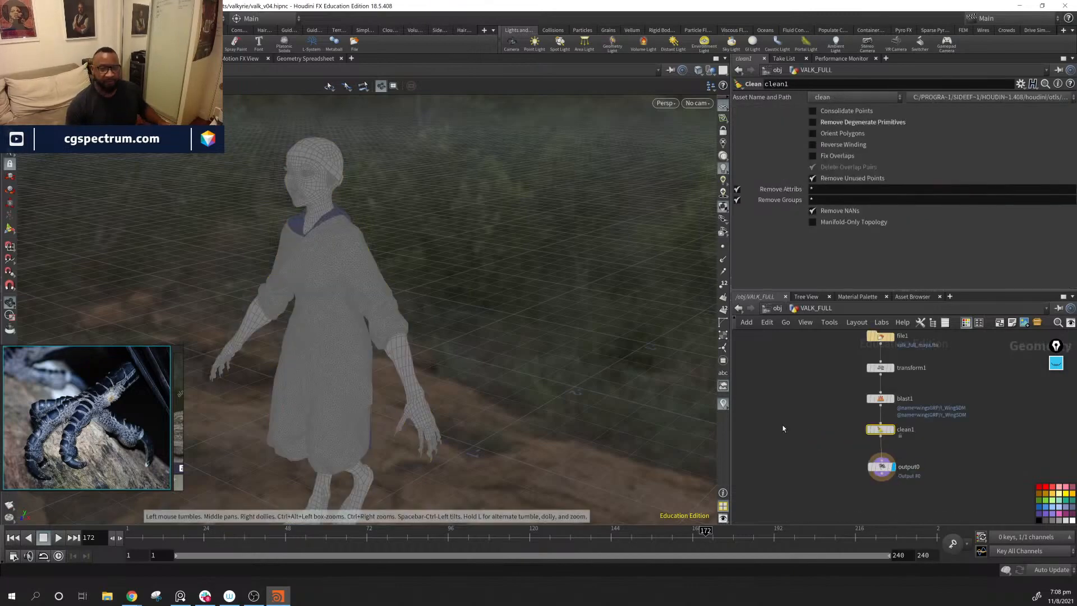
scroll(944, 412, up, 3)
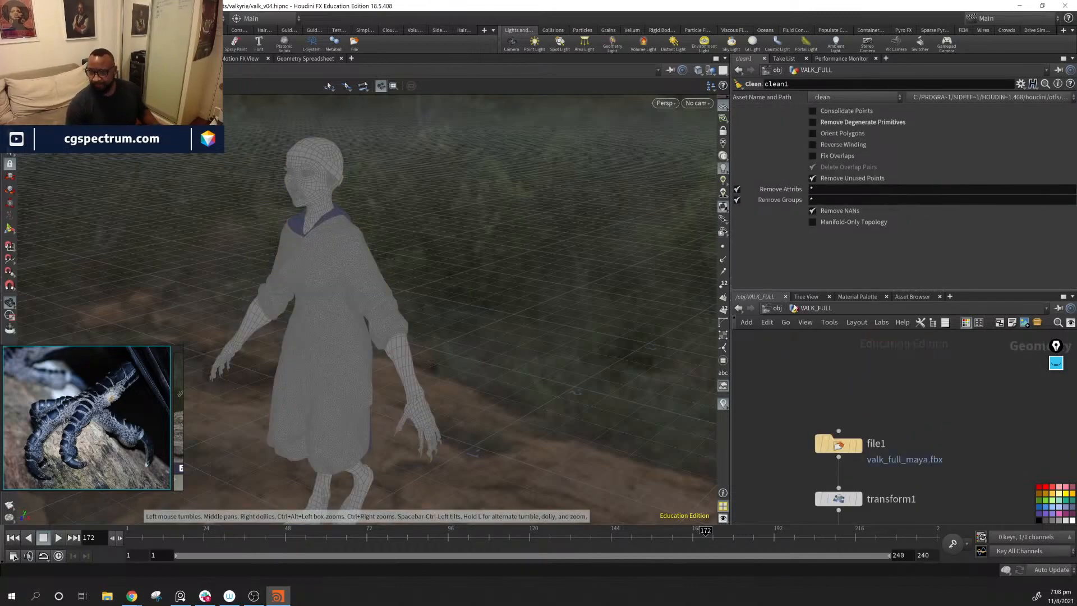
click(723, 156)
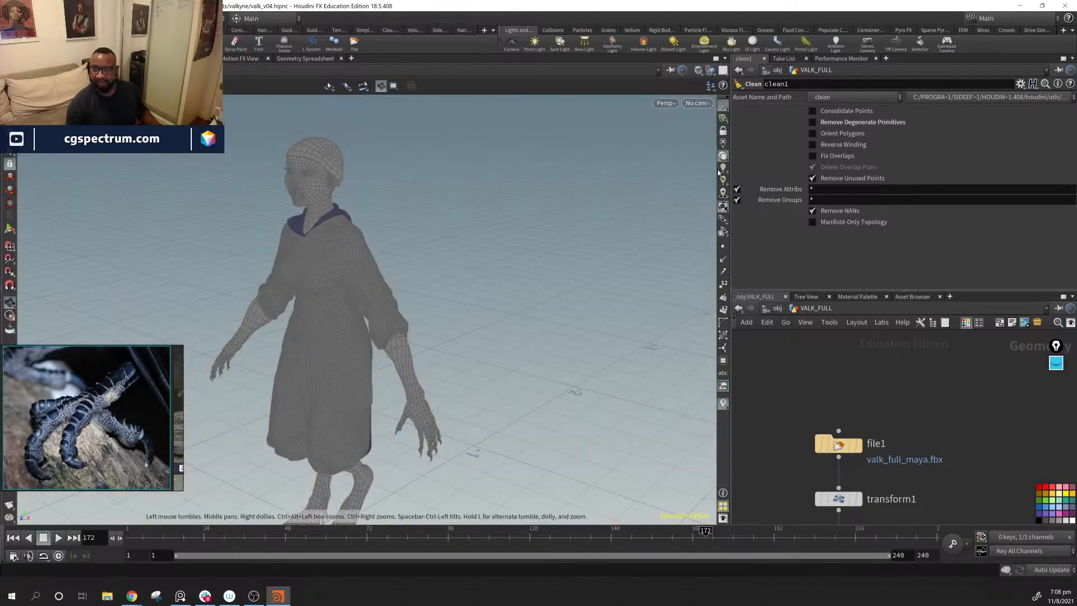
Step: Change the viewport display so the full character shows lit, shaded surfaces
drag(486, 293, 389, 273)
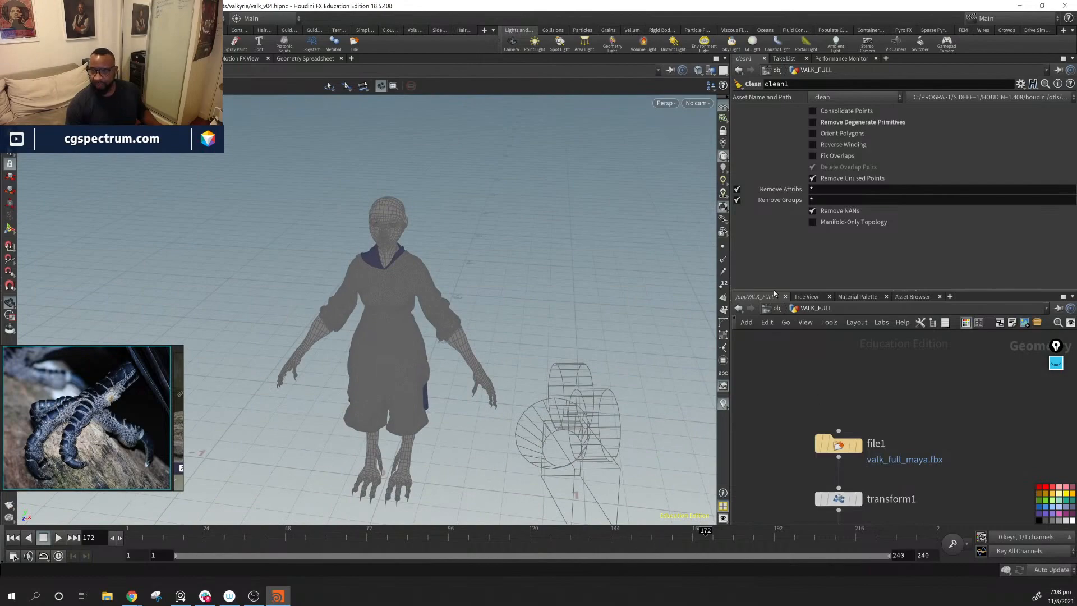
click(723, 207)
right_drag(488, 291, 486, 324)
mouse_move(486, 324)
mouse_down()
mouse_move(404, 336)
mouse_move(441, 332)
mouse_move(423, 331)
mouse_up()
middle_drag(423, 331, 599, 308)
right_drag(599, 307, 403, 269)
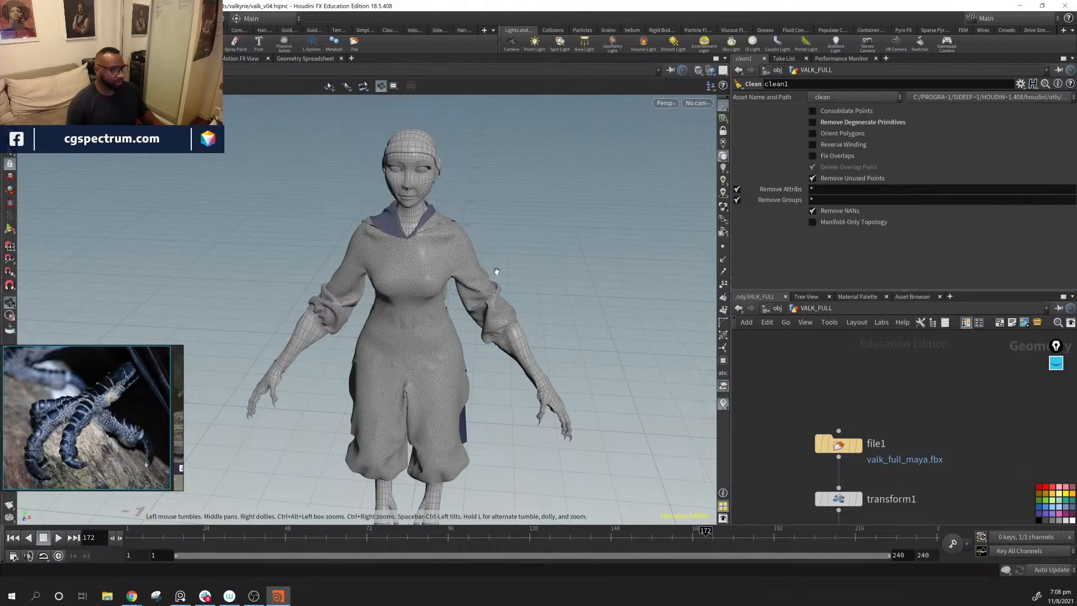
Step: Set the viewport background's colour scheme to Dark
key(d)
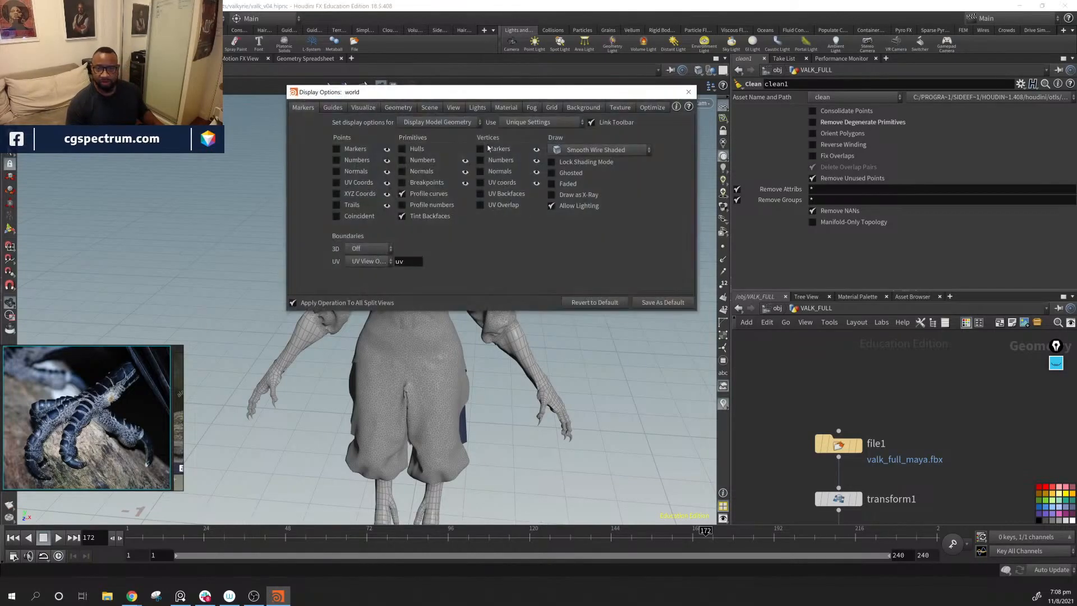
click(586, 109)
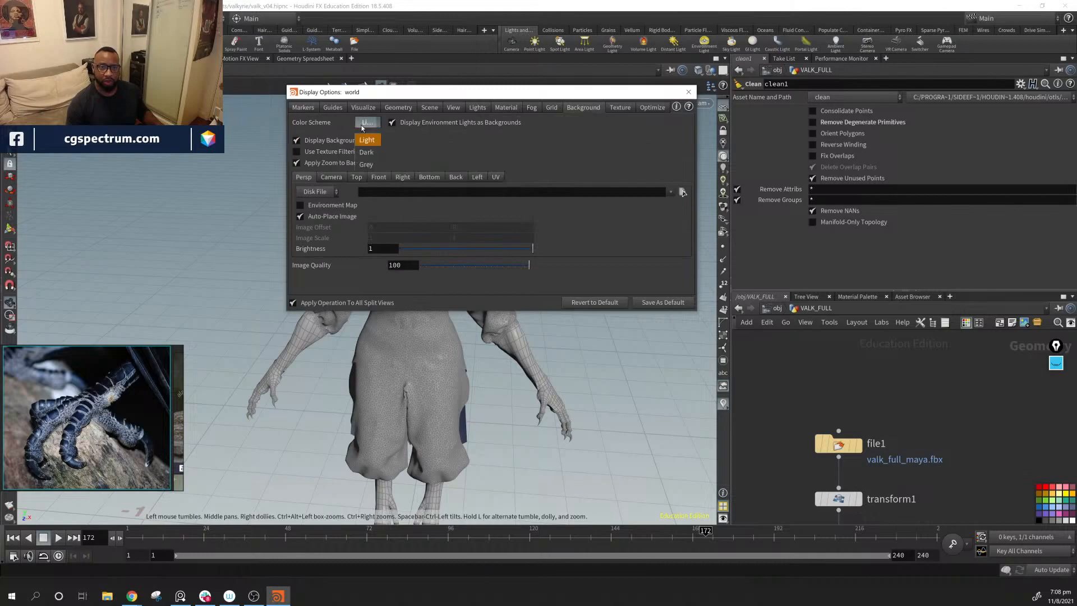
click(369, 153)
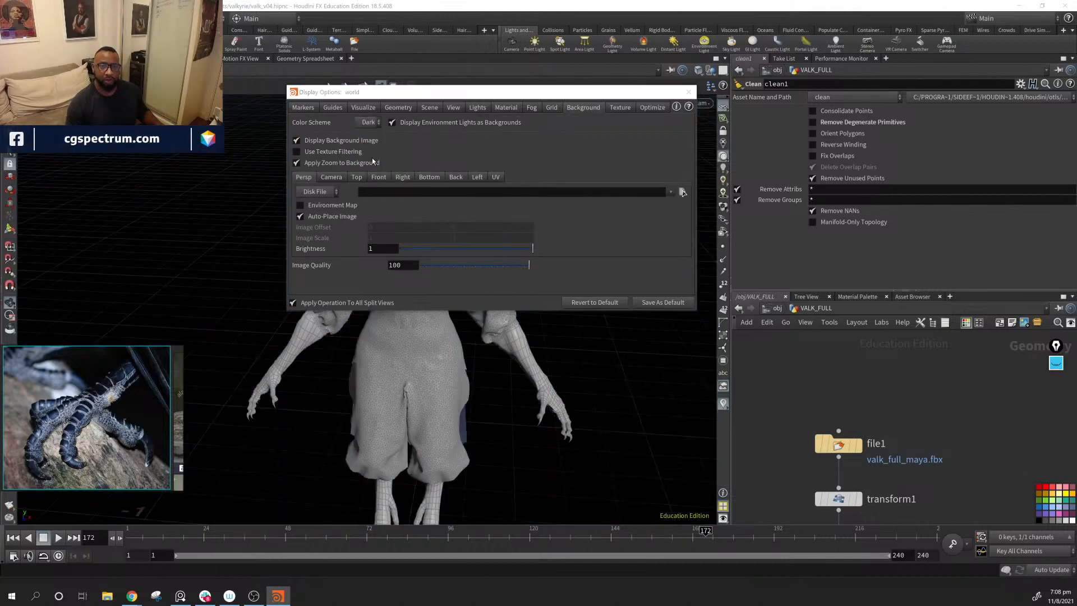
click(690, 93)
alt+middle_drag(600, 399, 592, 312)
alt+drag(591, 313, 508, 337)
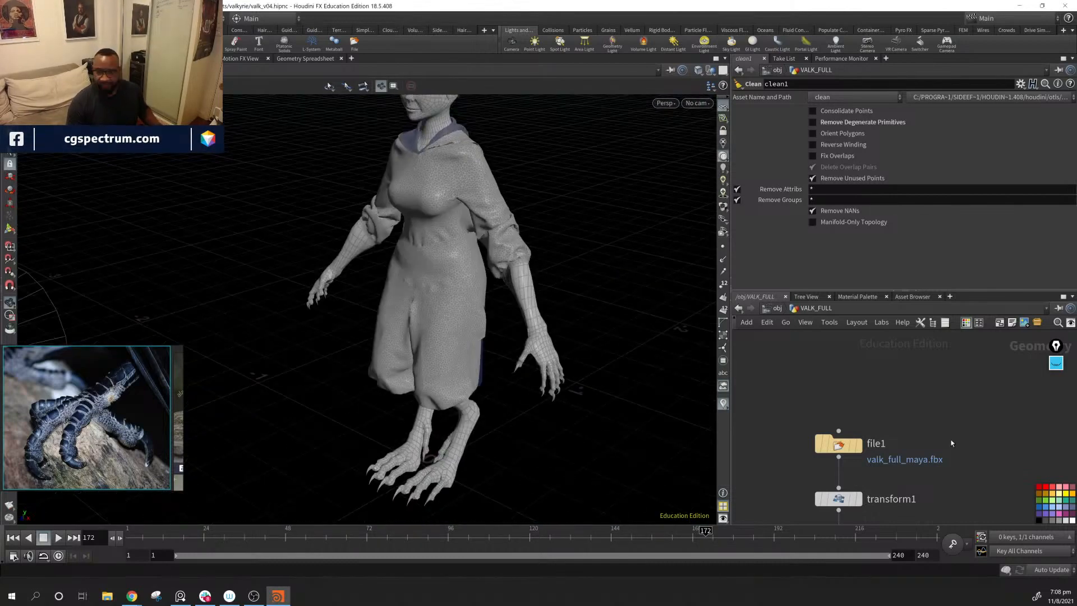
Step: Display the file1, transform1 and blast1 nodes in turn and examine the character at each stage
click(838, 445)
click(859, 445)
alt+middle_drag(591, 316, 593, 393)
middle_drag(957, 459, 962, 346)
click(867, 387)
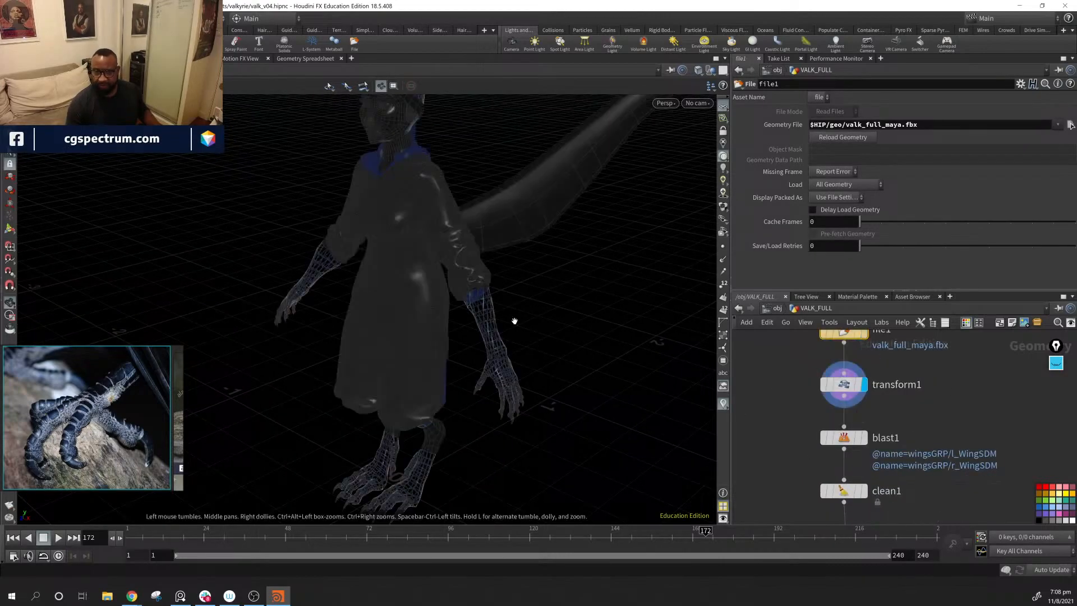
alt+drag(512, 320, 265, 392)
click(866, 440)
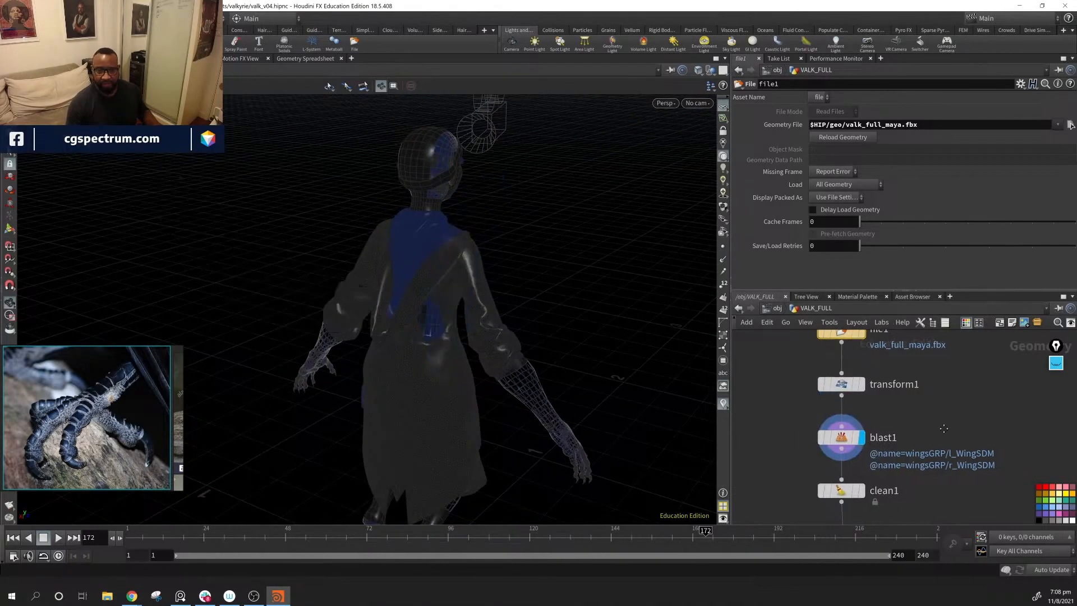
middle_drag(943, 429, 941, 381)
alt+drag(505, 336, 684, 343)
alt+right_drag(483, 346, 527, 389)
alt+drag(526, 389, 603, 381)
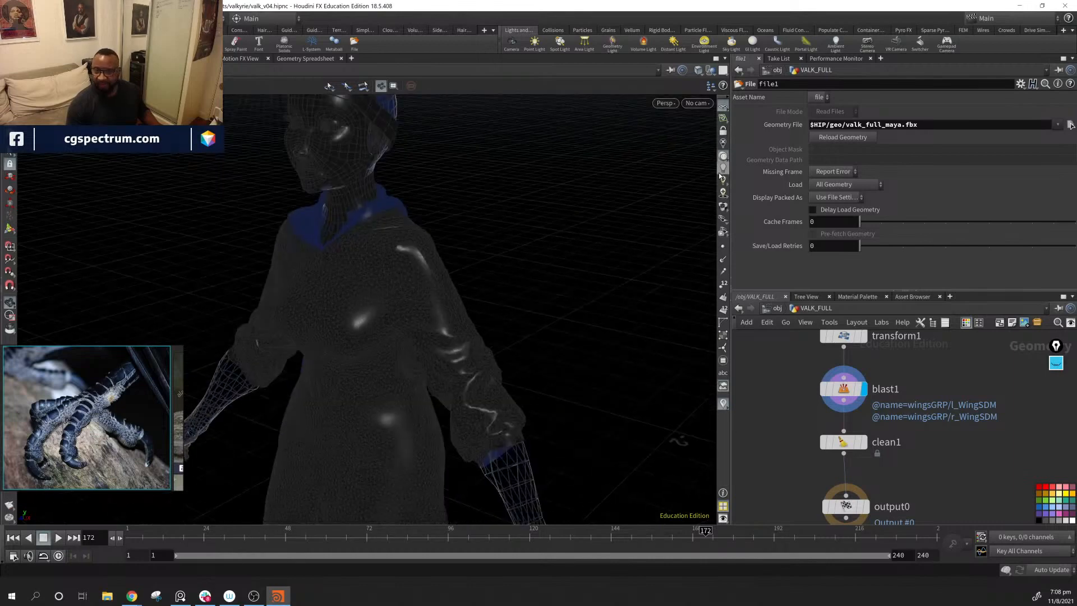
Step: Split the viewport pane top and bottom and turn the new pane into a Geometry Spreadsheet
click(726, 59)
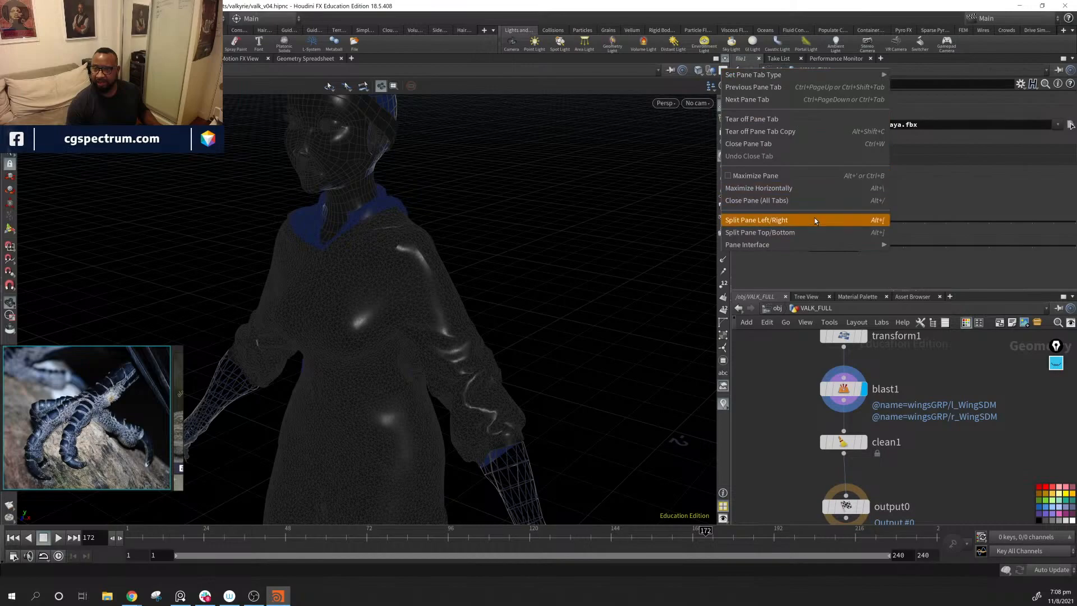
click(813, 233)
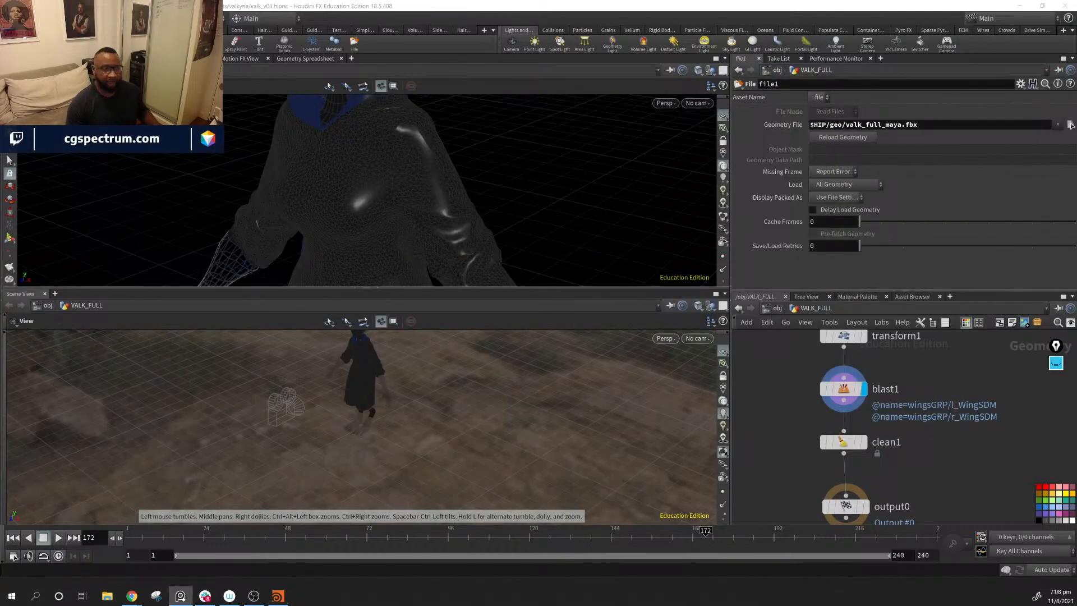
right_click(23, 295)
right_click(31, 294)
mouse_move(92, 430)
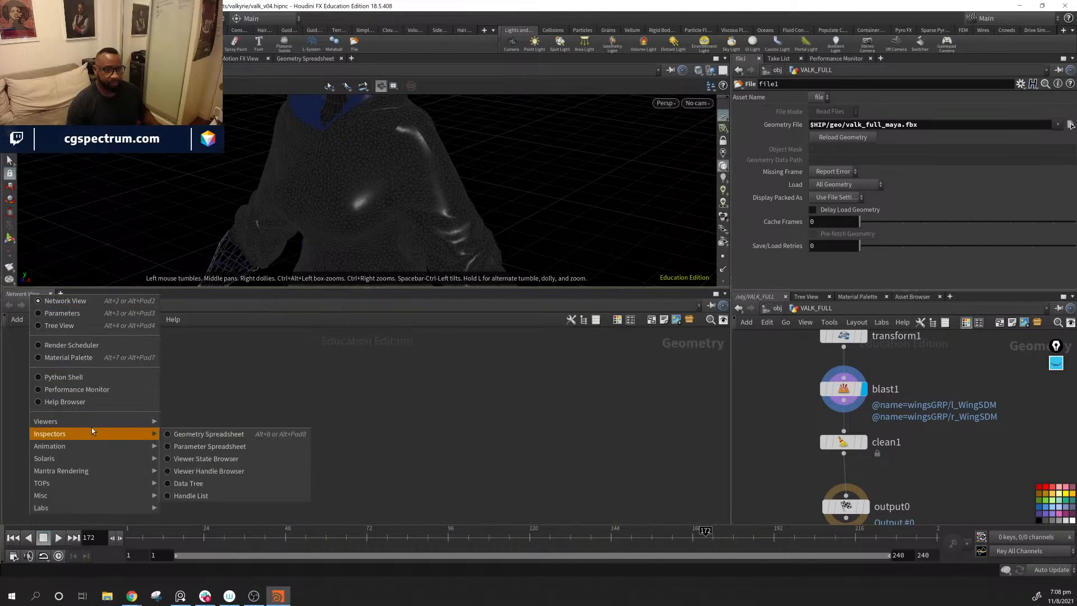
click(203, 434)
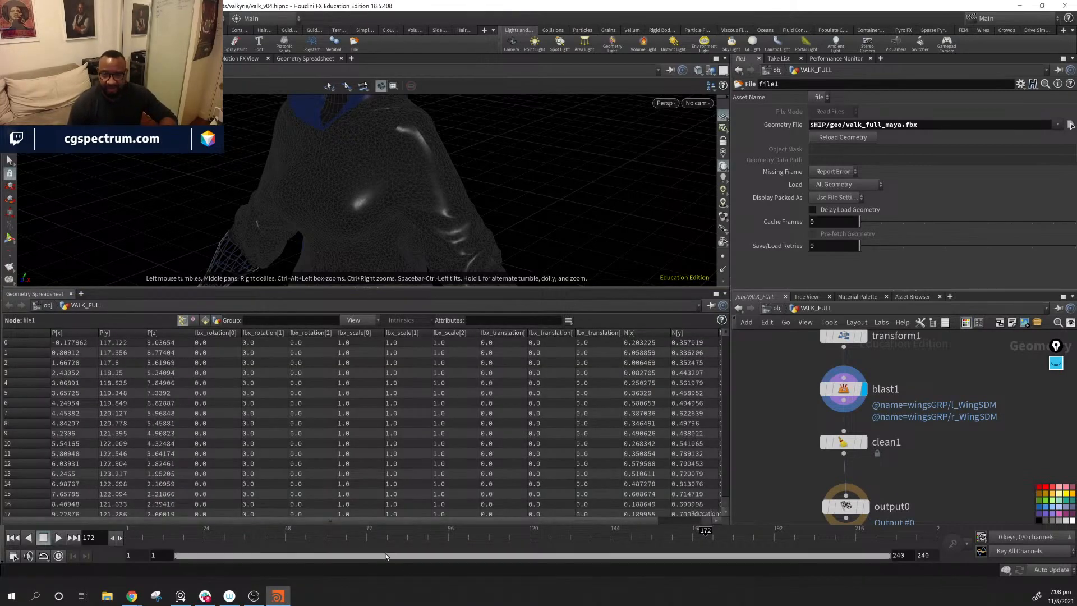
Step: Examine blast1's point and primitive attributes in the spreadsheet, widening the name column to read the full paths
drag(448, 521, 493, 529)
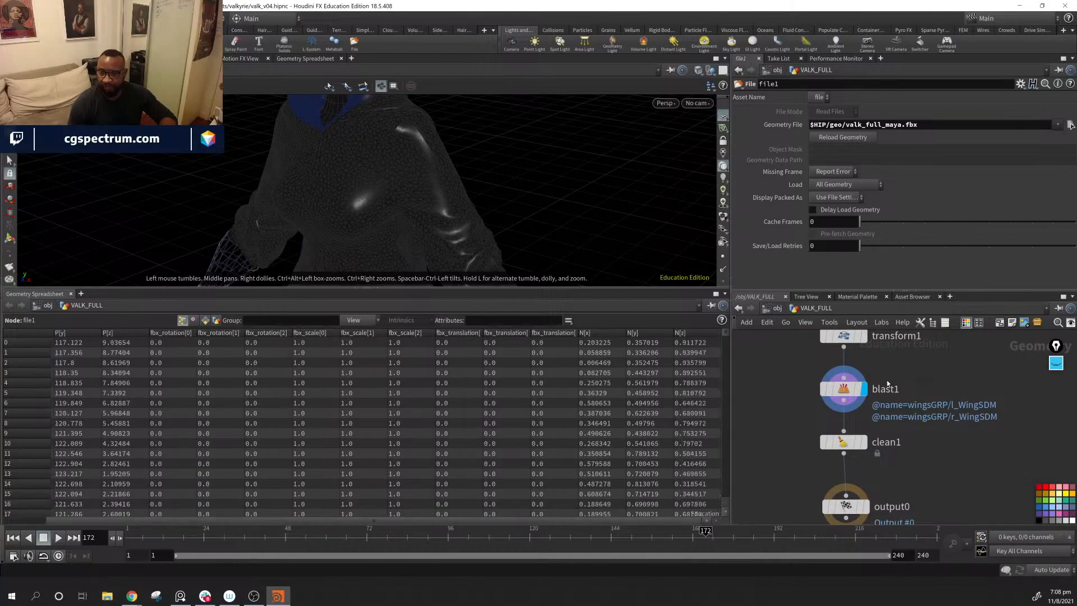
click(843, 389)
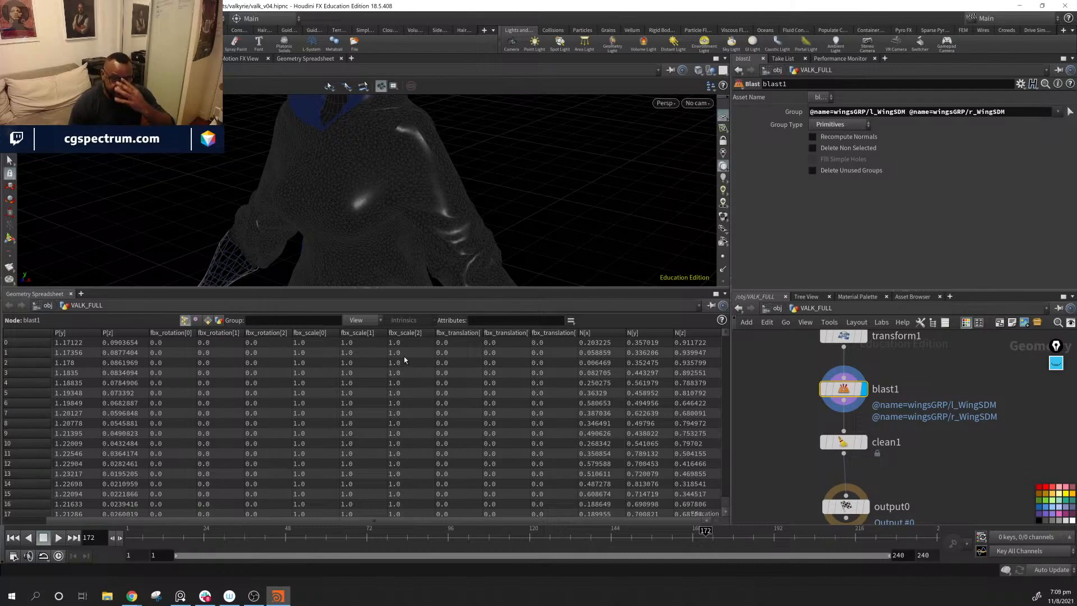
click(207, 319)
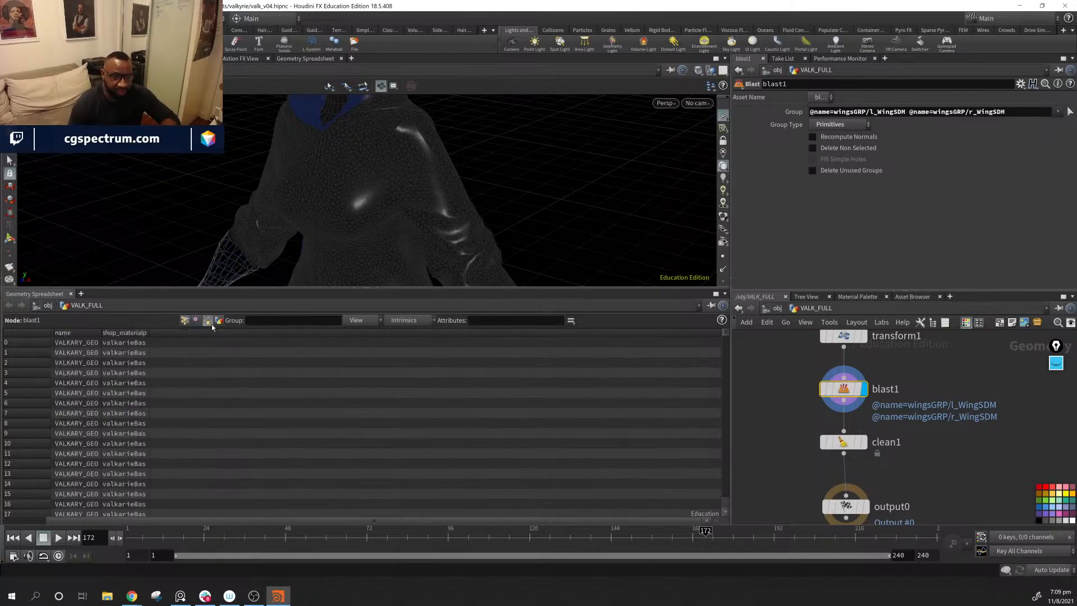
drag(148, 337, 369, 344)
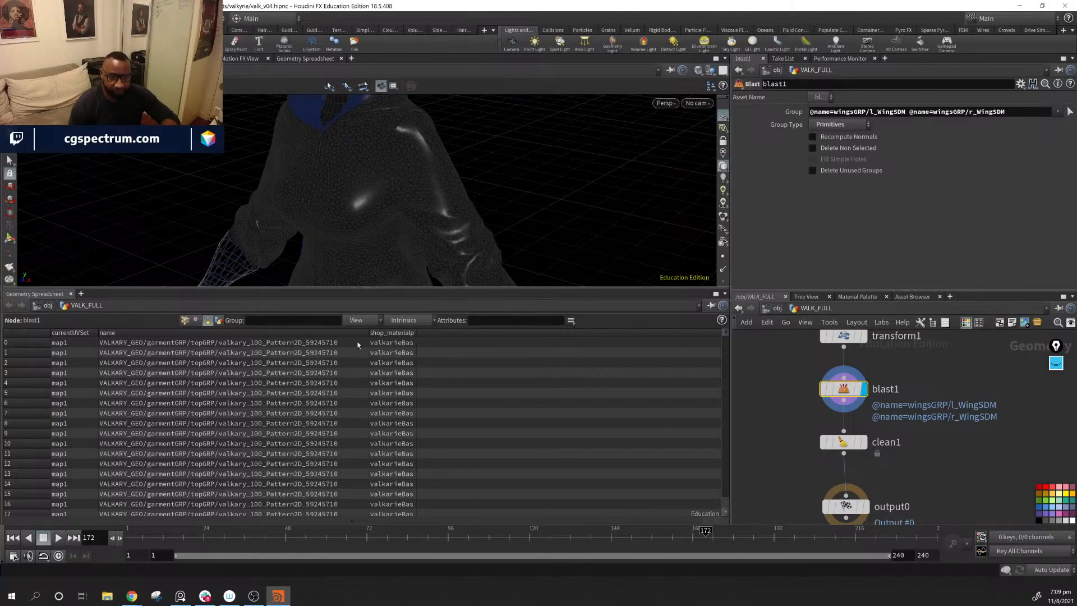
mouse_move(723, 350)
mouse_down()
mouse_move(729, 497)
mouse_move(727, 331)
mouse_up()
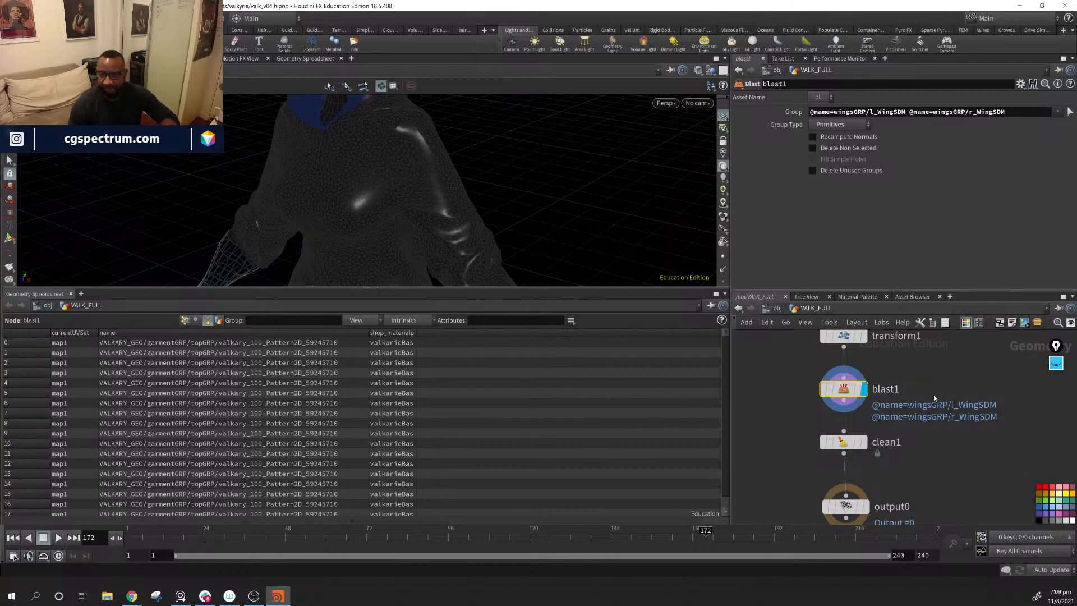
Step: Display the clean1 node and check its primitive attributes and its Remove Attribs parameter
alt+drag(561, 186, 564, 218)
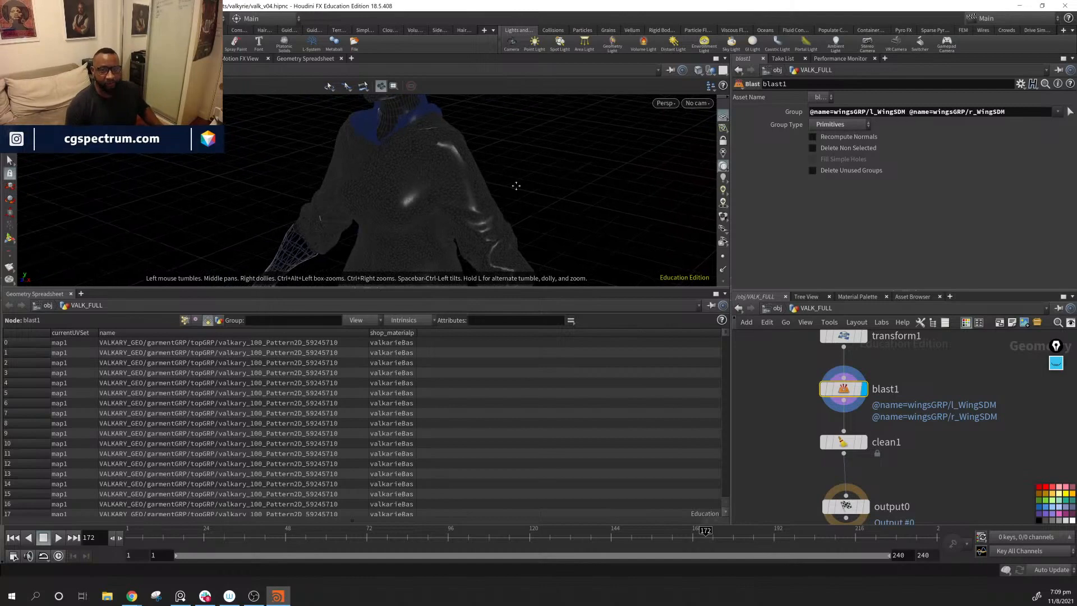
alt+drag(516, 186, 485, 287)
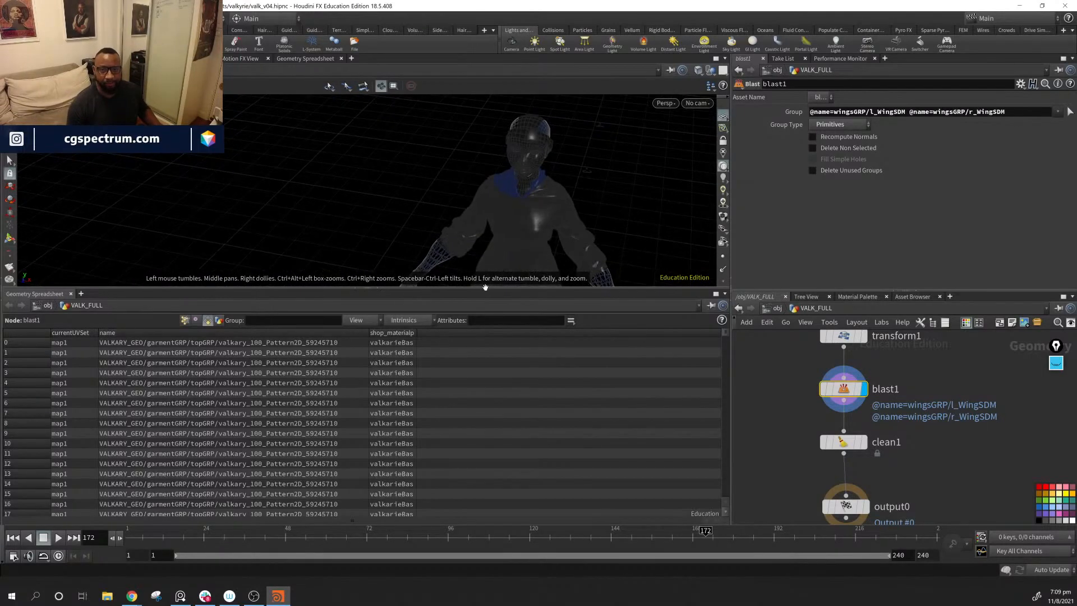
click(843, 431)
key(Escape)
click(863, 443)
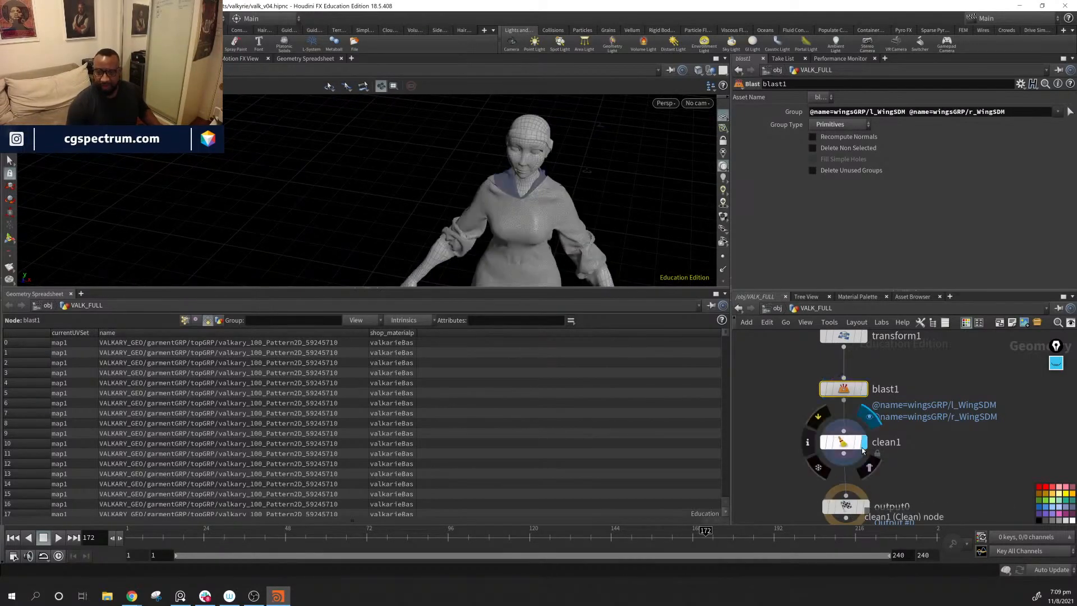
click(848, 444)
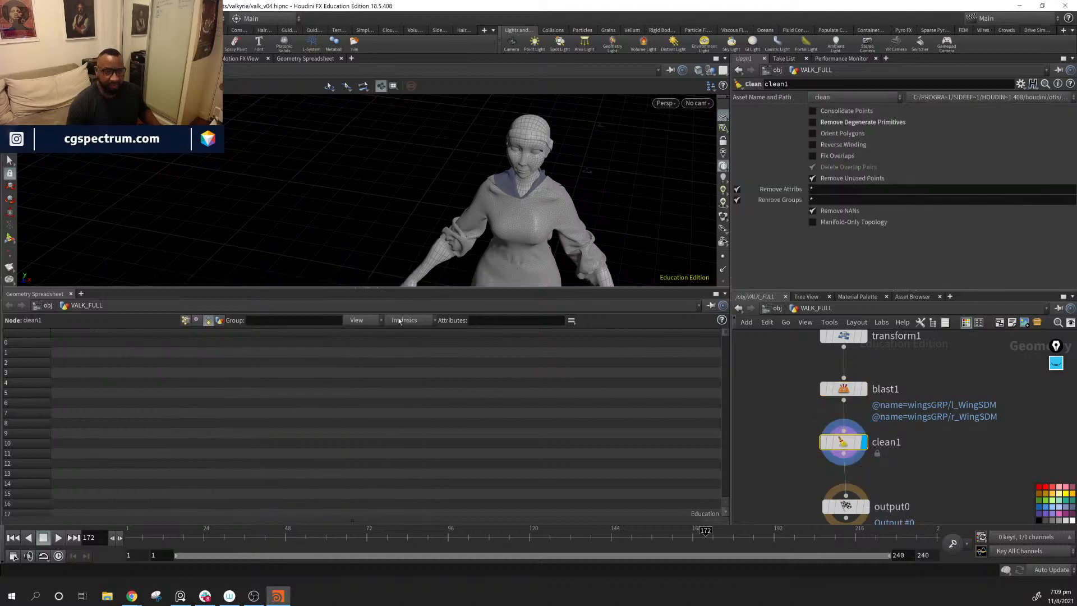
click(826, 191)
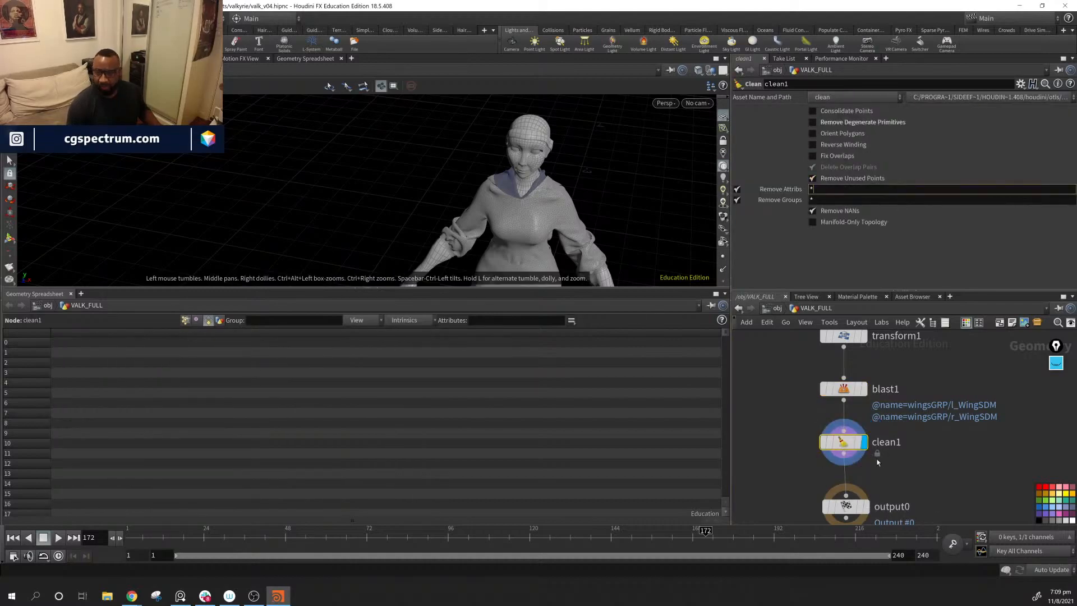
Step: Show blast1's vertex attributes across to the uv columns and pin the spreadsheet to that node
click(843, 389)
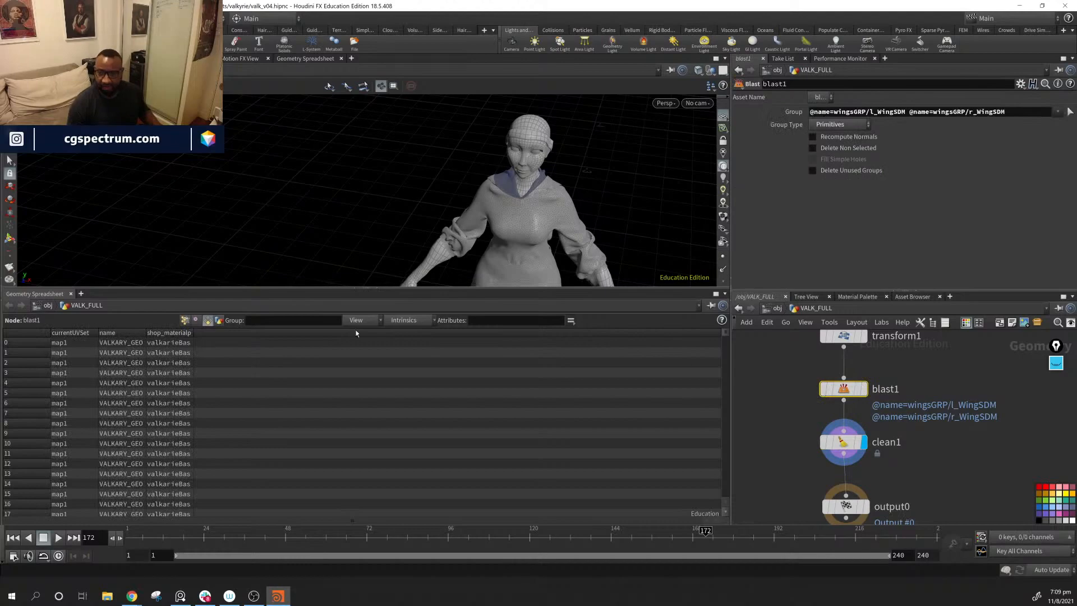
click(197, 320)
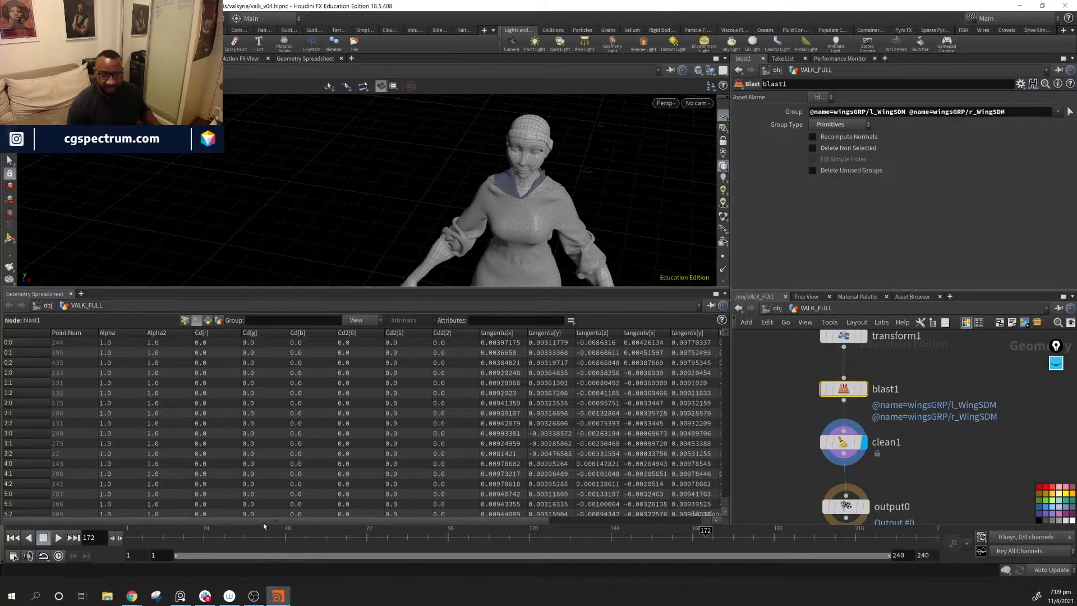
drag(267, 520, 555, 552)
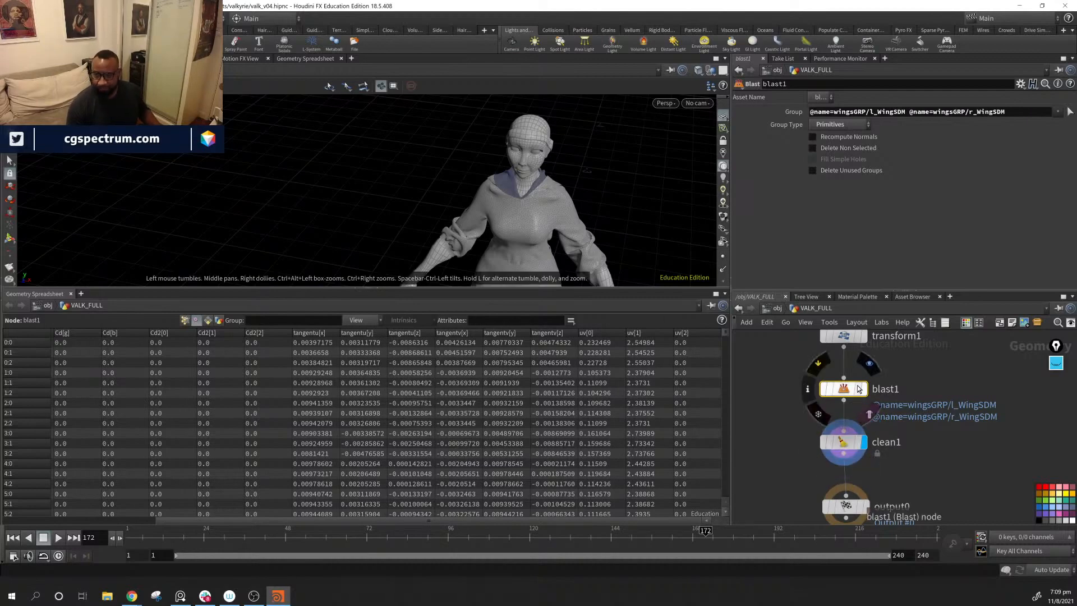
Step: Set clean1's Remove Attribs pattern to "* ^uv ^name" so the uv and name attributes are kept
click(843, 442)
click(866, 193)
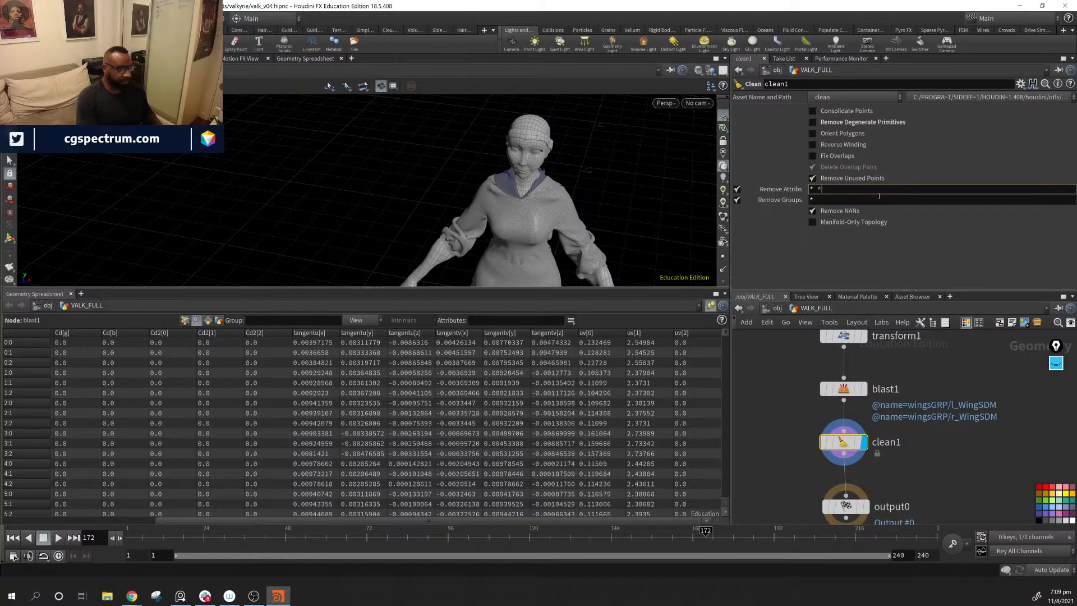
key(Return)
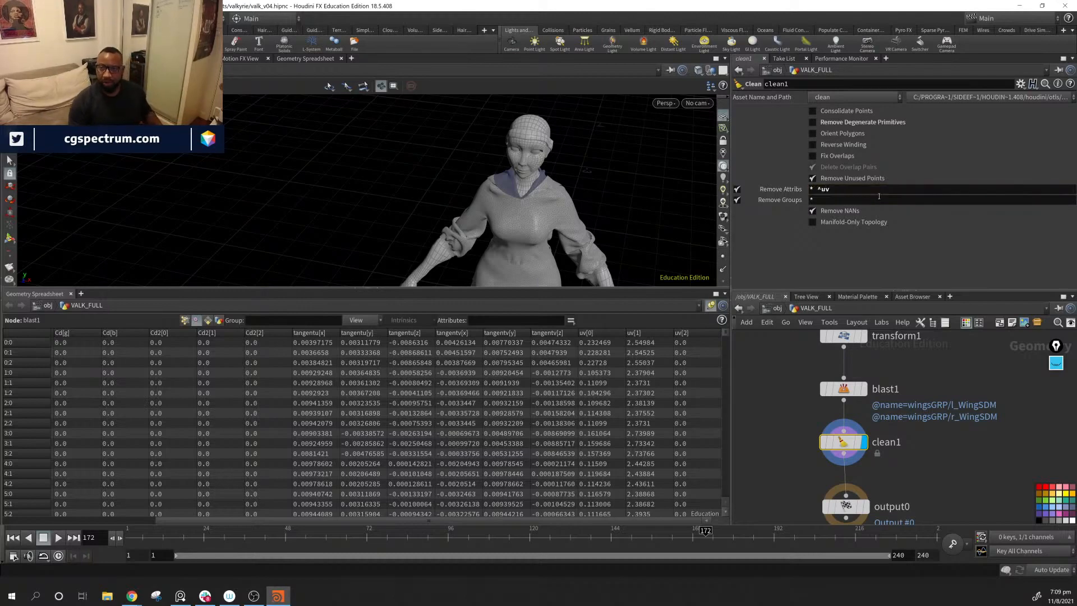
click(871, 190)
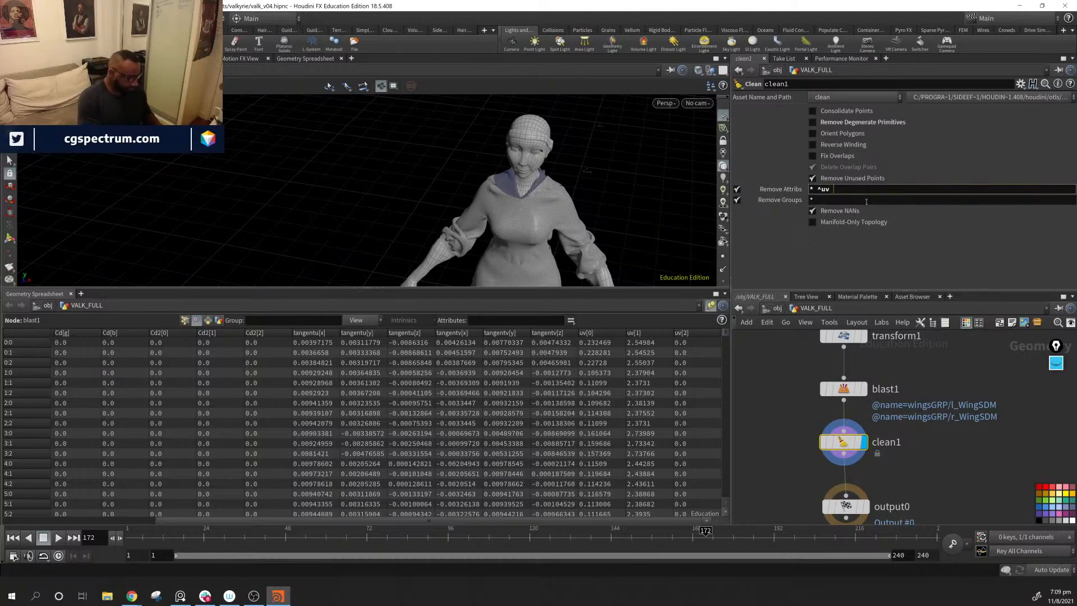
text(^name)
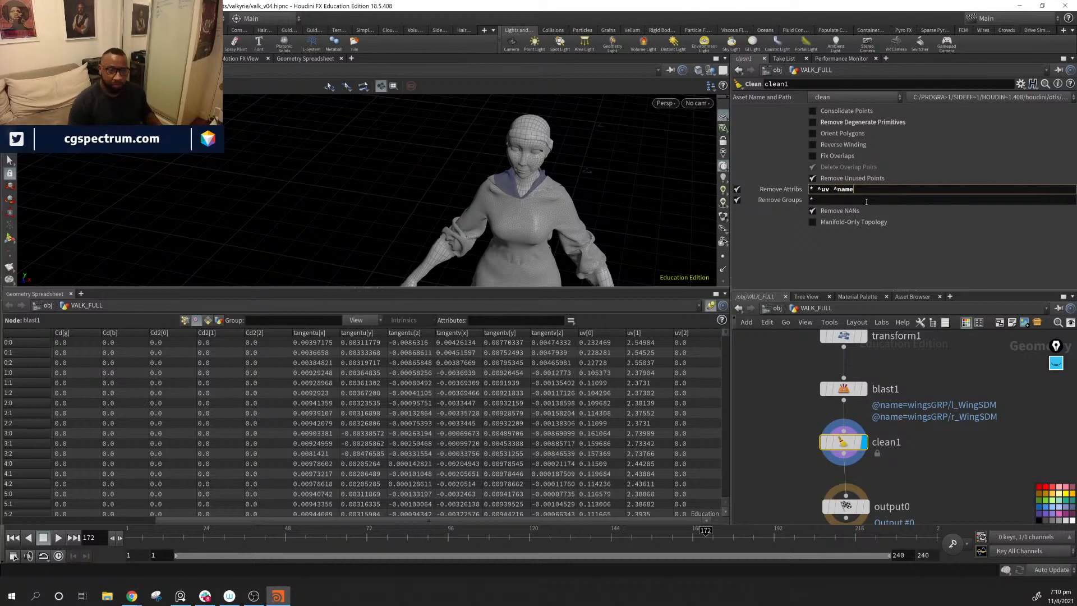
Step: Review blast1's point, vertex and primitive attributes, widening the shop_materialpath column to read the material assignments
click(175, 319)
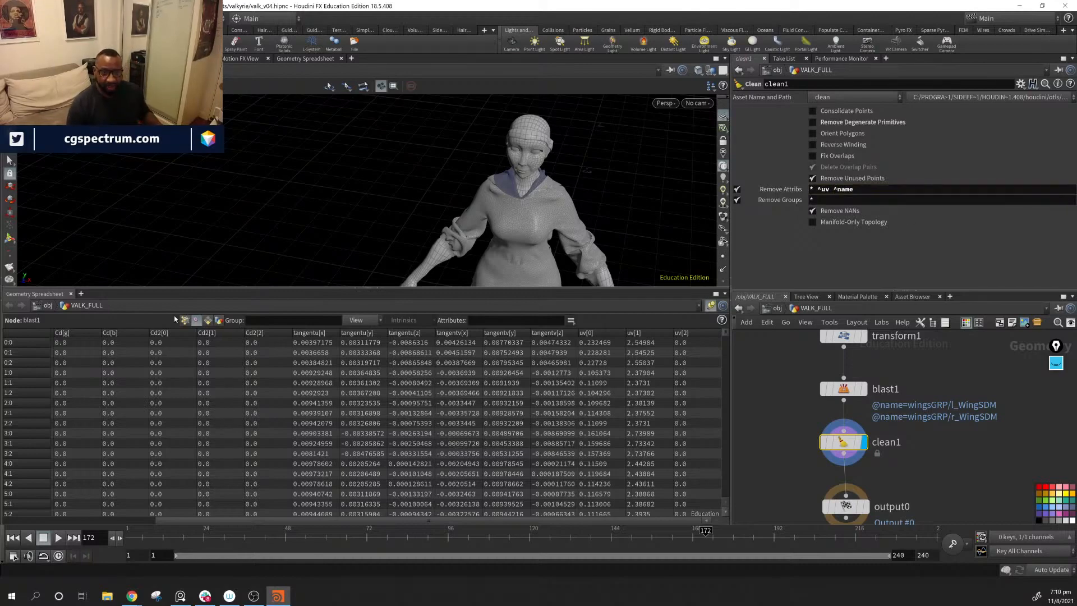
click(185, 320)
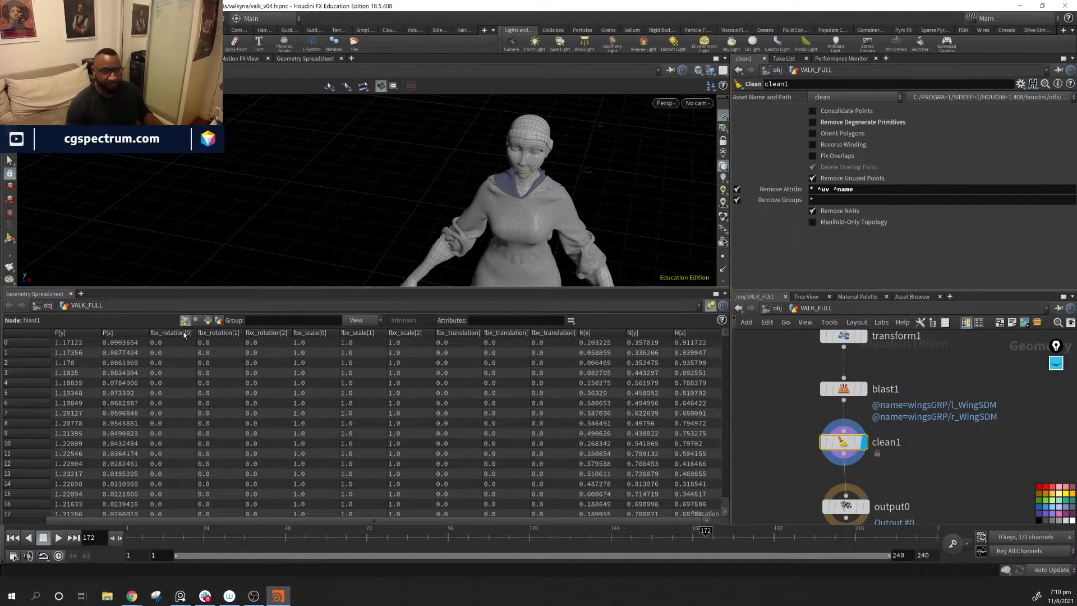
click(195, 320)
click(208, 325)
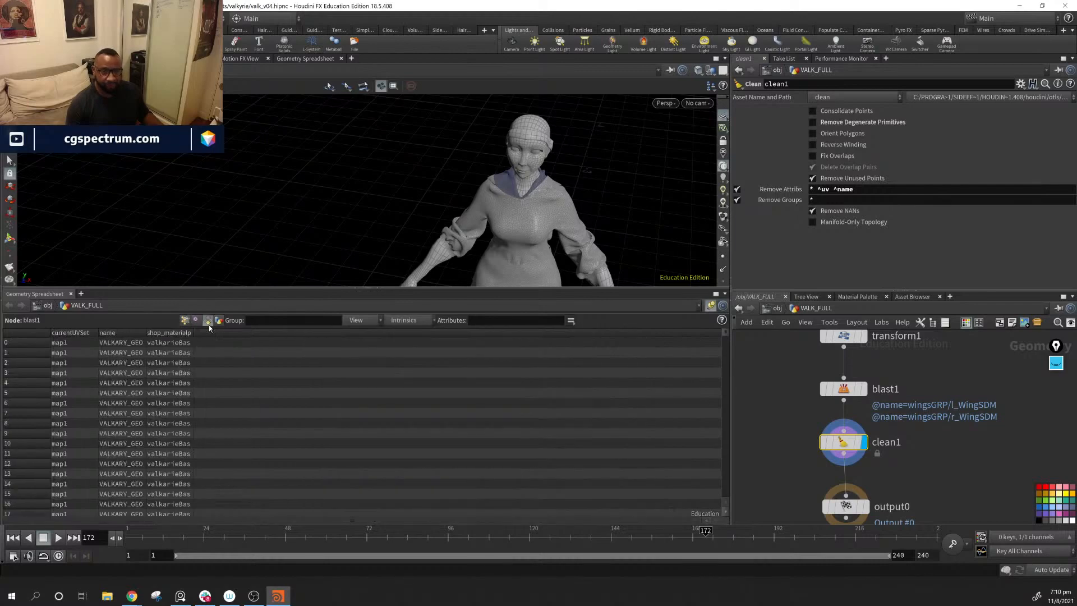
drag(195, 335, 309, 345)
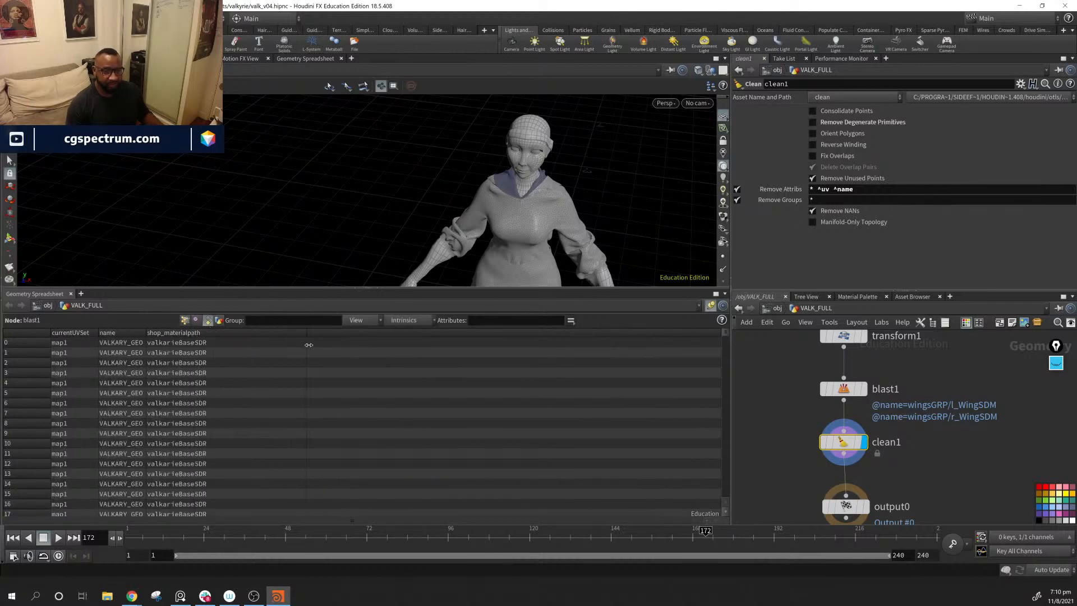
scroll(190, 375, down, 20)
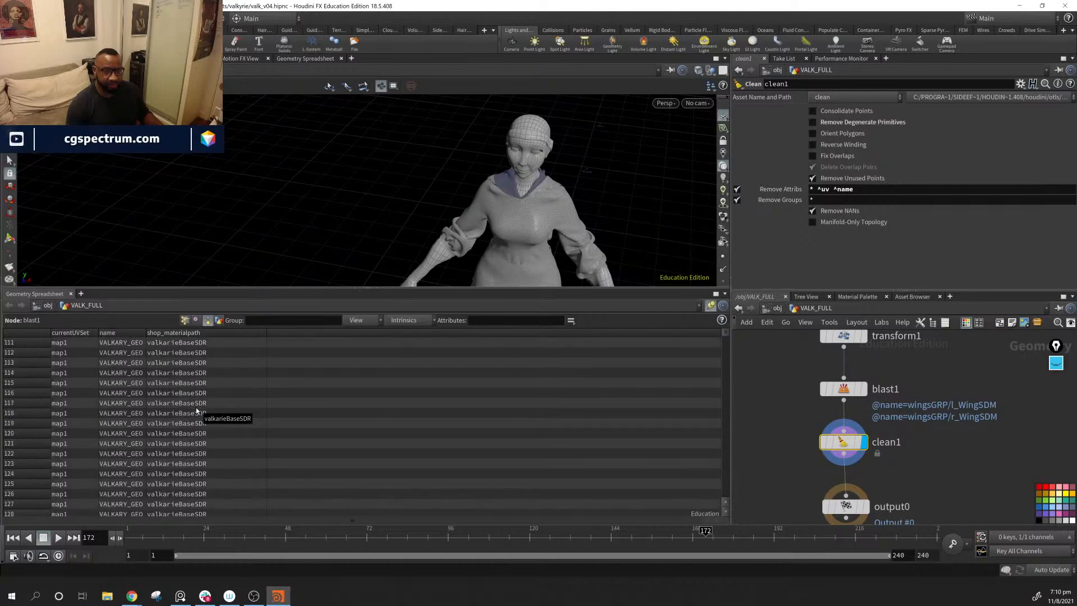
Step: Widen blast1's primitive name column to read the full paths and unpin the spreadsheet from that node
scroll(190, 405, up, 20)
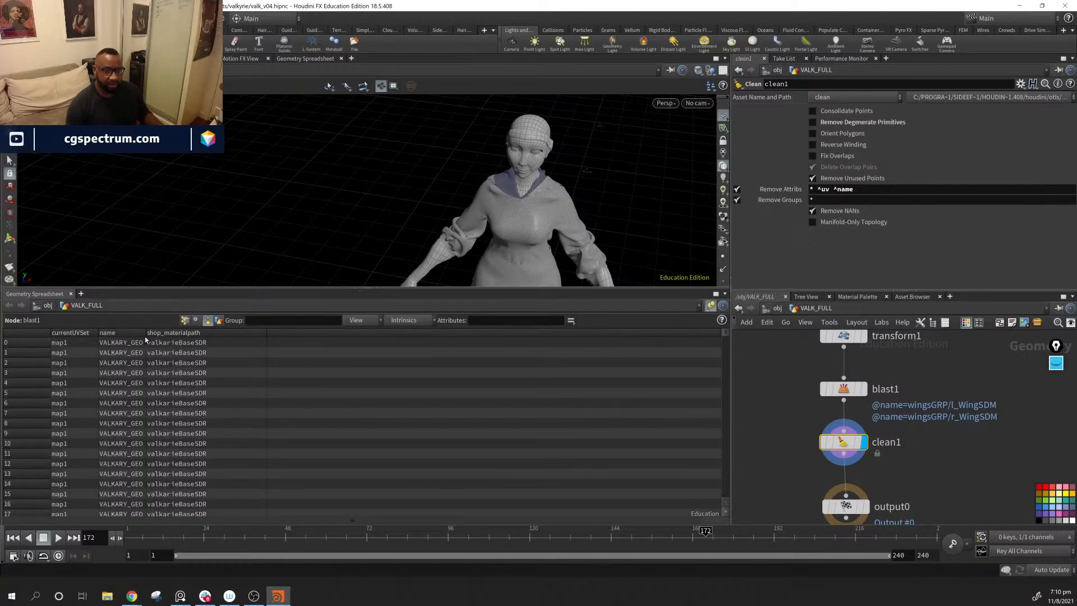
drag(145, 338, 274, 338)
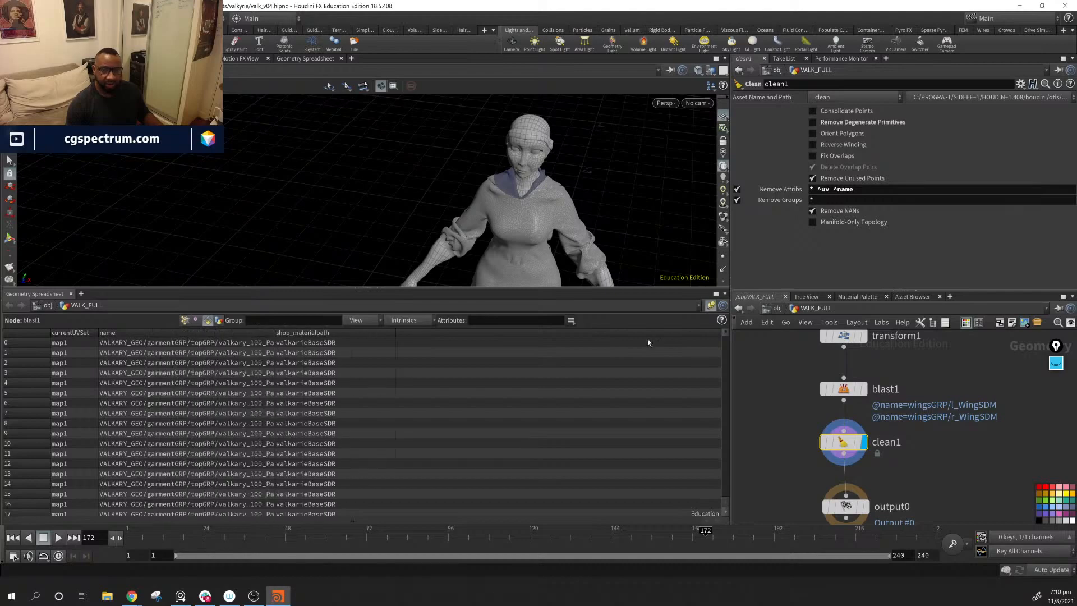
click(711, 306)
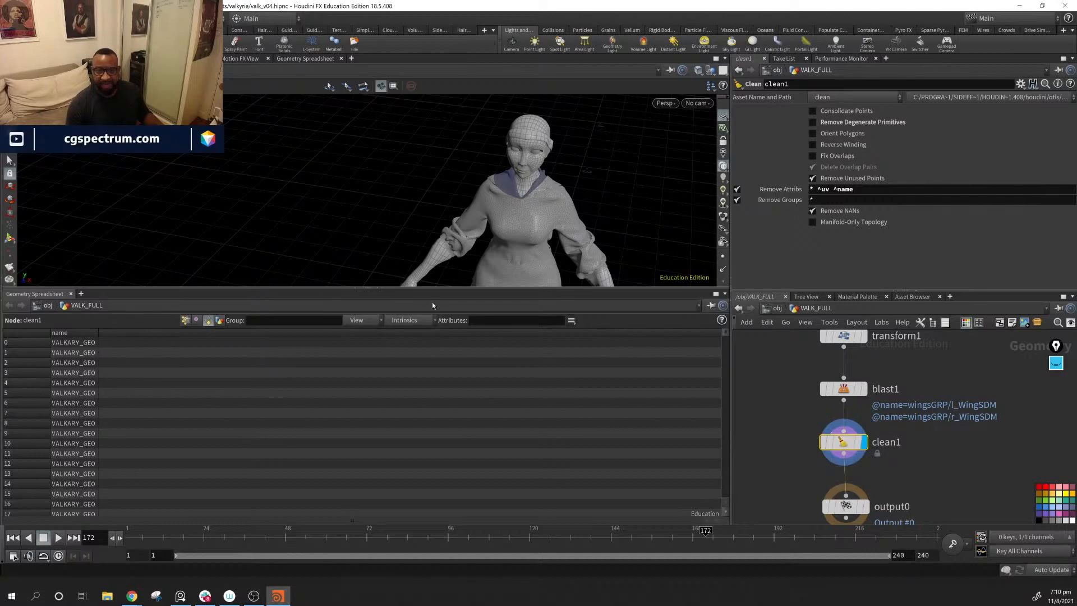
Step: Review clean1's primitive, vertex and point attributes, widening the name column to read the full paths
click(99, 333)
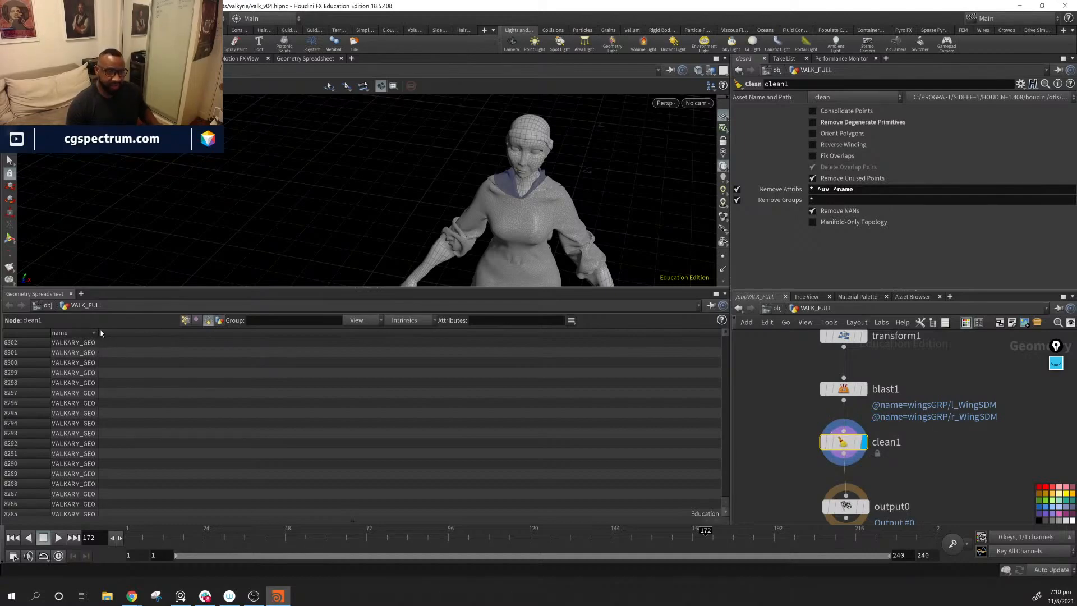
drag(99, 332, 479, 348)
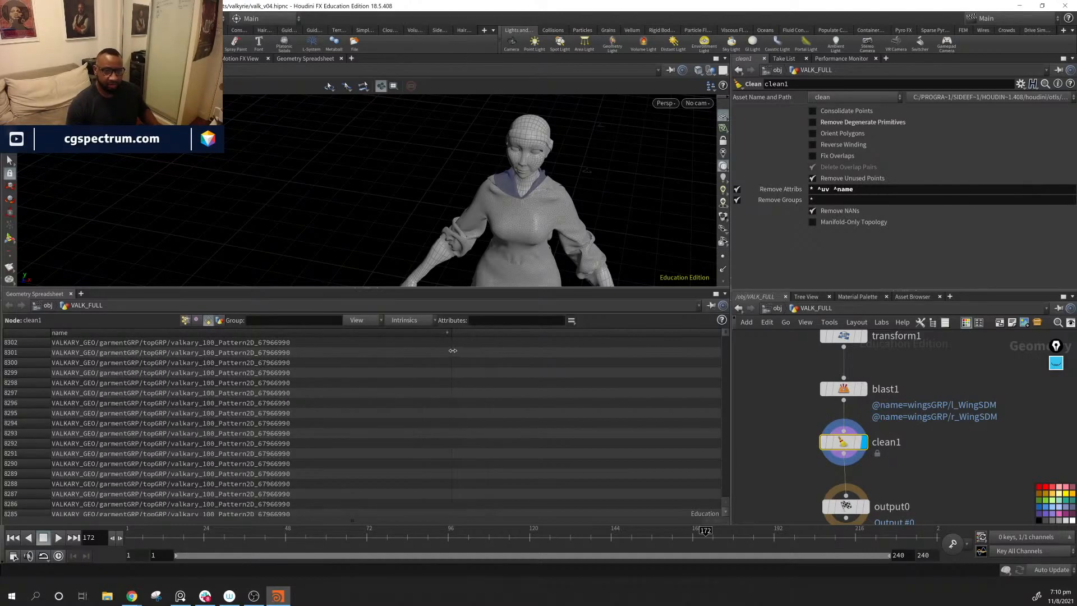
click(195, 320)
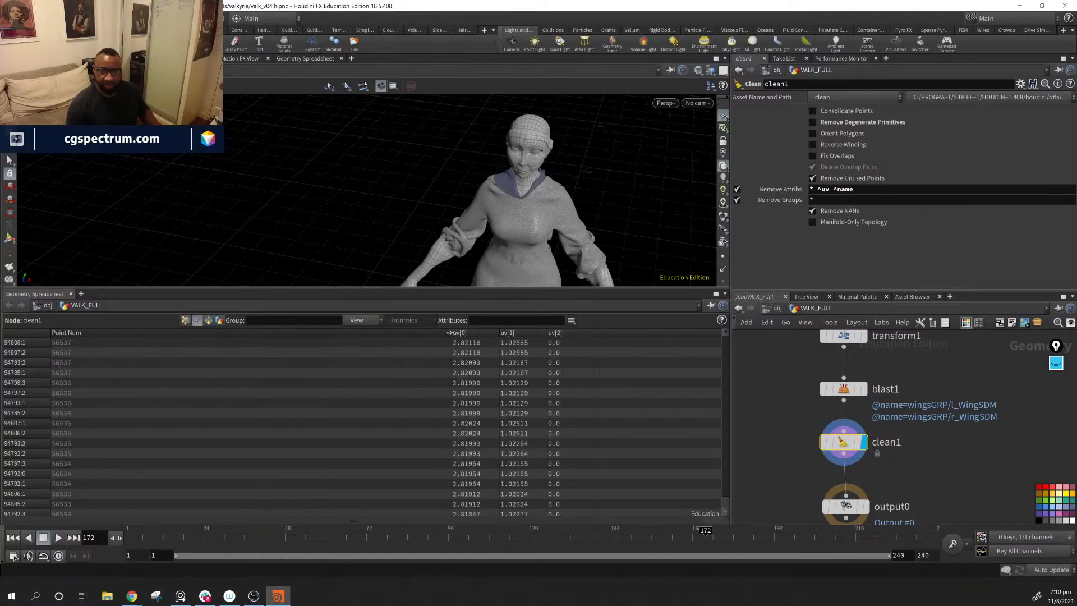
drag(449, 335, 100, 352)
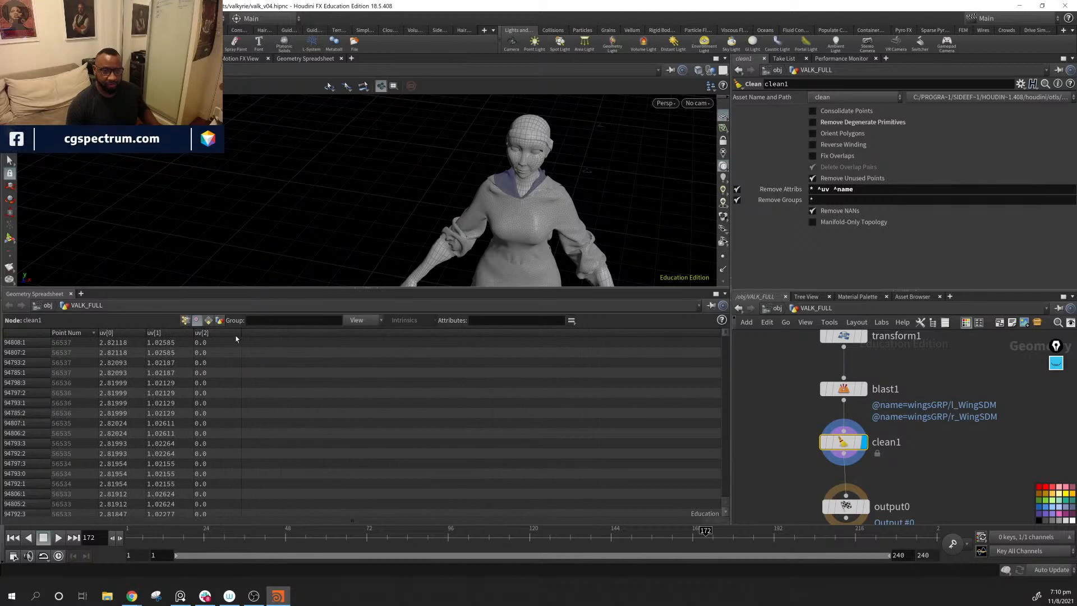
click(189, 320)
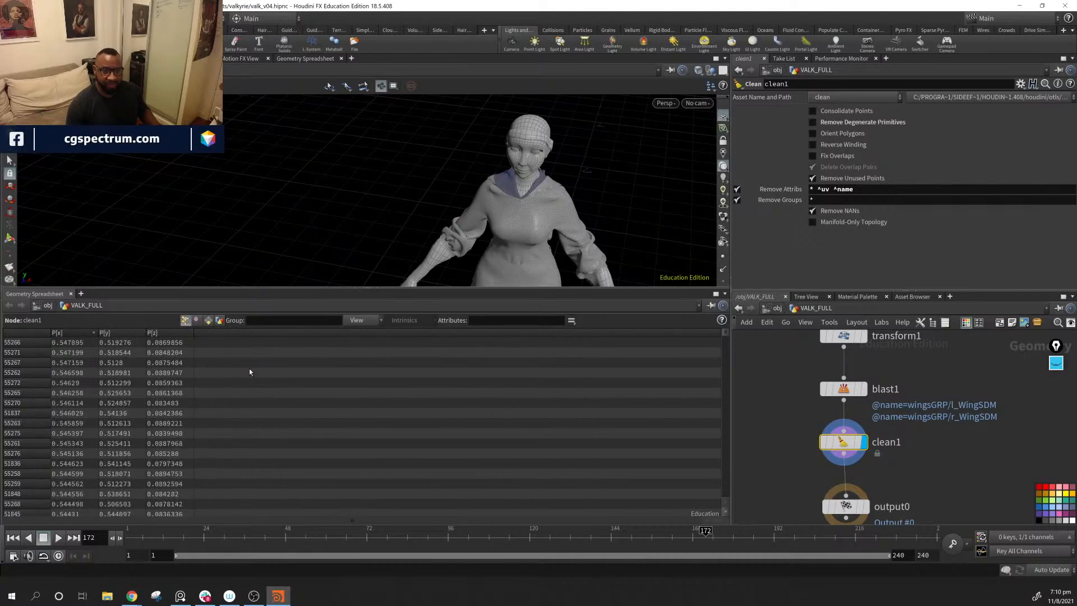
Step: Move output0 further below clean1 and examine the character's clawed hands and forearms
middle_drag(942, 510, 966, 416)
drag(870, 419, 870, 469)
drag(601, 214, 363, 189)
scroll(442, 190, up, 3)
scroll(368, 213, up, 4)
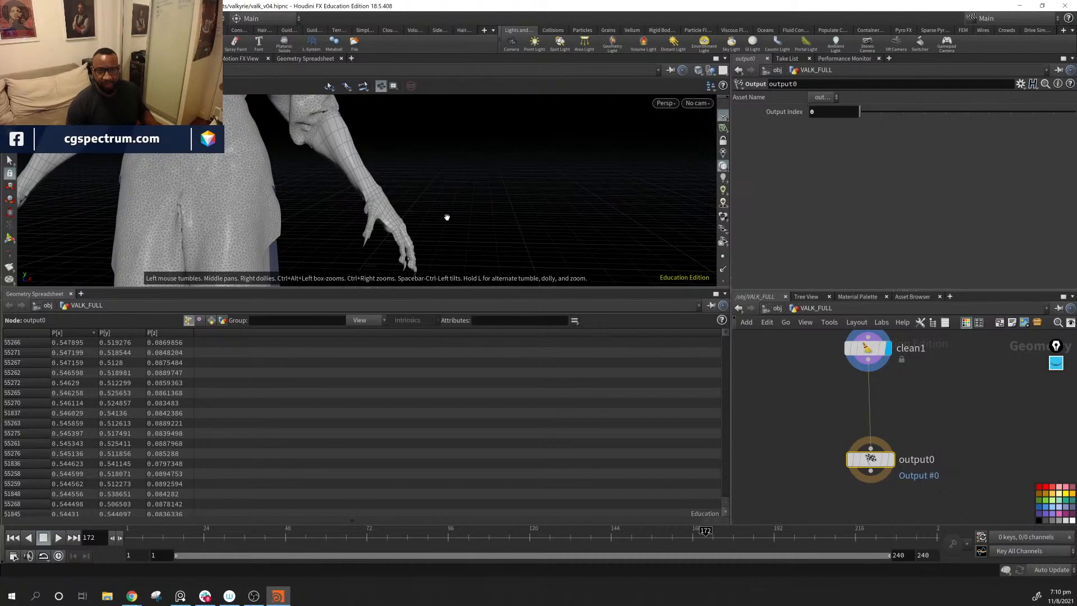
drag(447, 217, 481, 187)
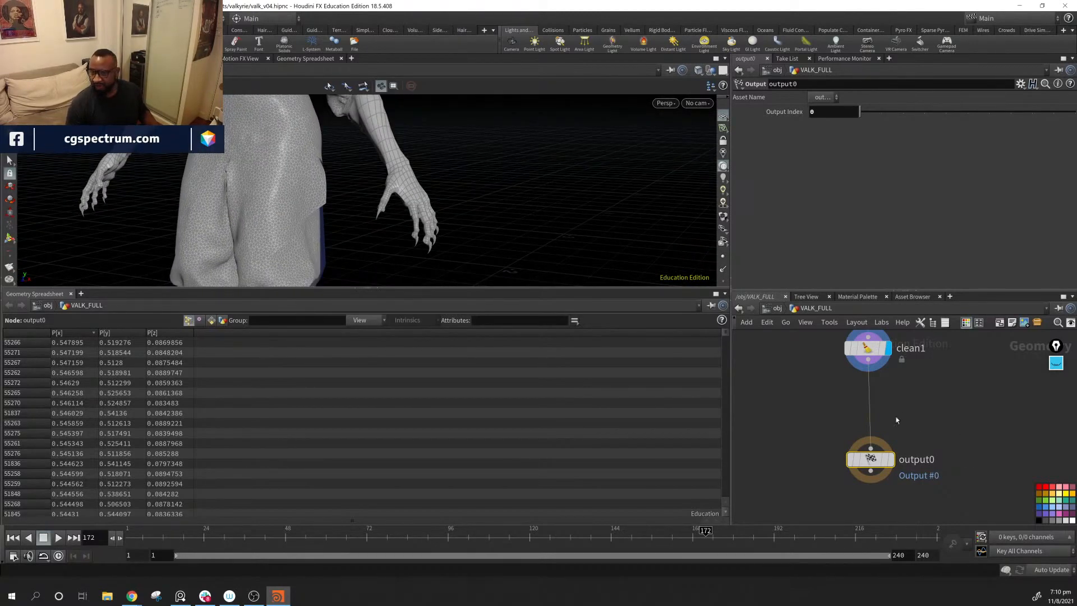
drag(353, 238, 408, 221)
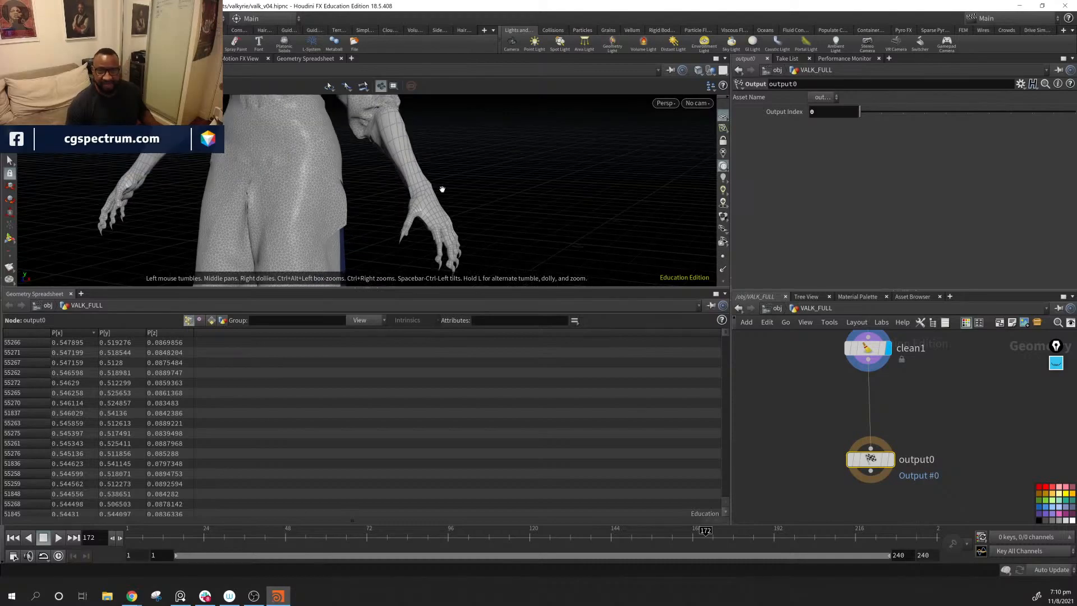
drag(442, 189, 433, 214)
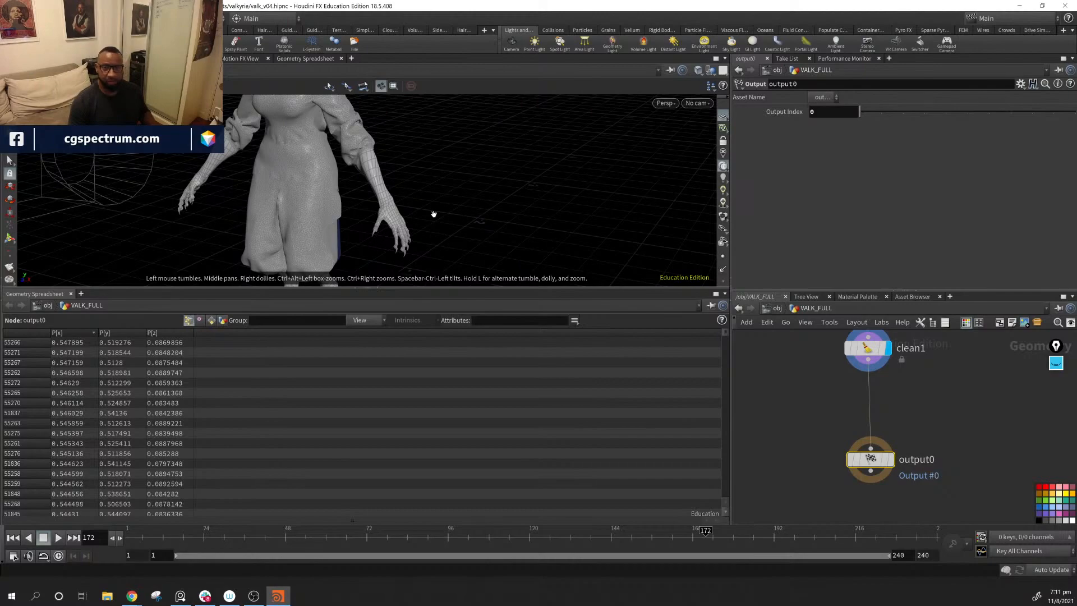
Step: Examine the character's UV layout across all its tiles in the UV view and return to the perspective view
key(space+5)
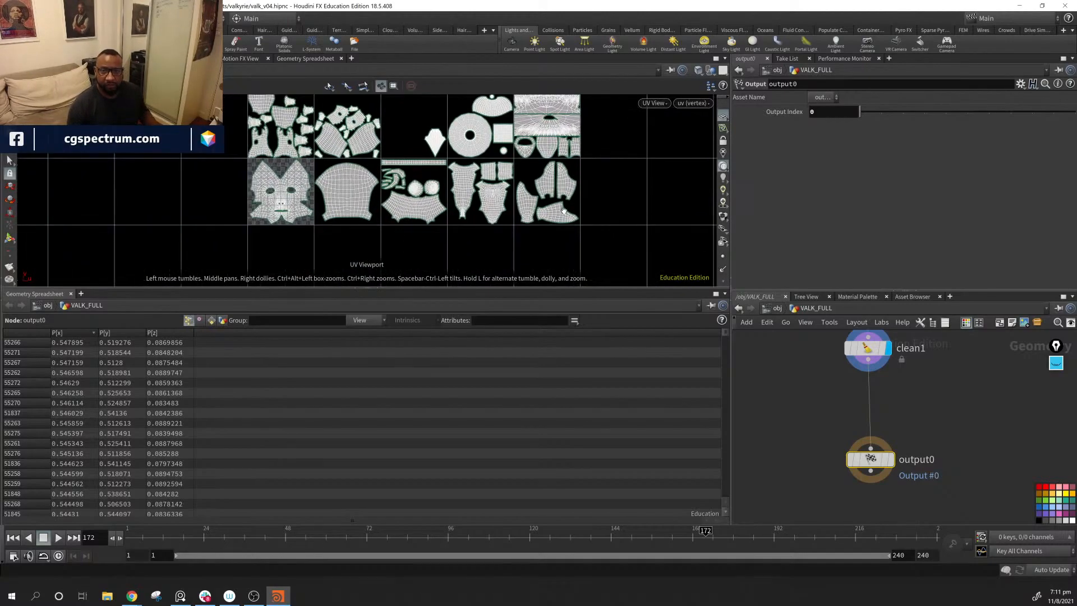
middle_drag(564, 211, 600, 255)
right_drag(479, 185, 389, 134)
middle_drag(389, 135, 461, 187)
right_drag(461, 187, 392, 200)
middle_drag(392, 200, 468, 319)
right_drag(469, 319, 420, 204)
middle_drag(421, 204, 345, 214)
right_drag(345, 213, 439, 225)
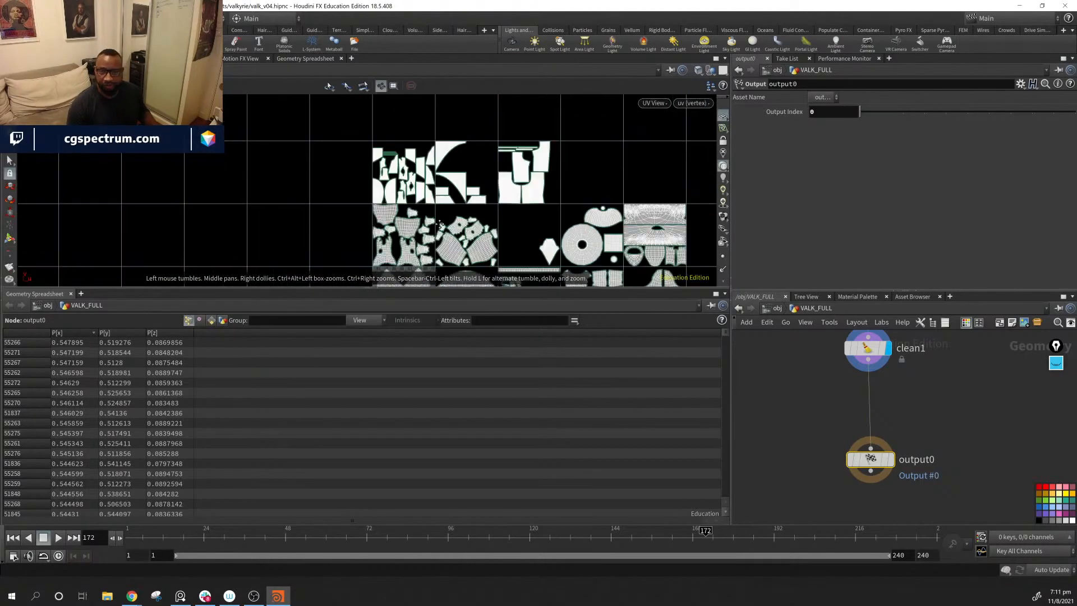
middle_drag(439, 224, 377, 223)
right_drag(377, 223, 353, 224)
middle_drag(353, 224, 372, 177)
right_drag(393, 178, 648, 215)
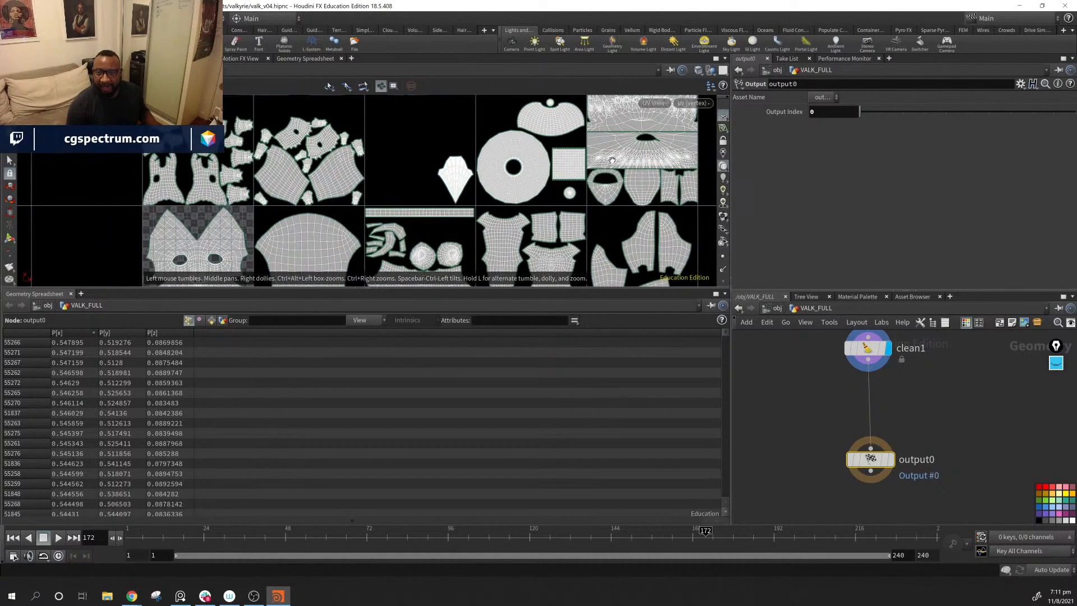
middle_drag(612, 161, 403, 148)
middle_drag(463, 233, 501, 124)
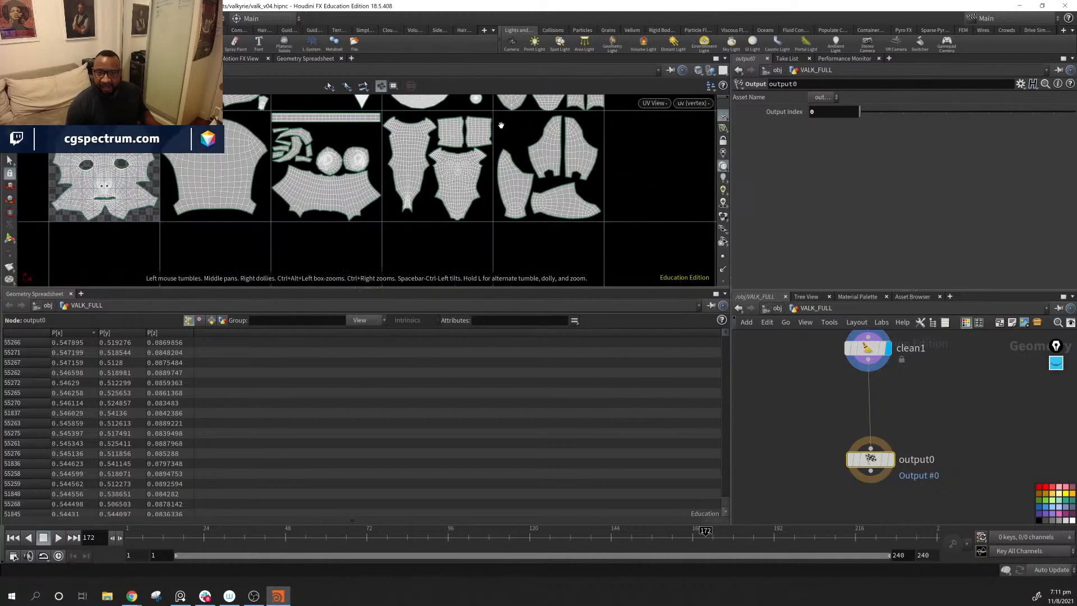
middle_drag(516, 200, 516, 211)
middle_drag(100, 193, 244, 182)
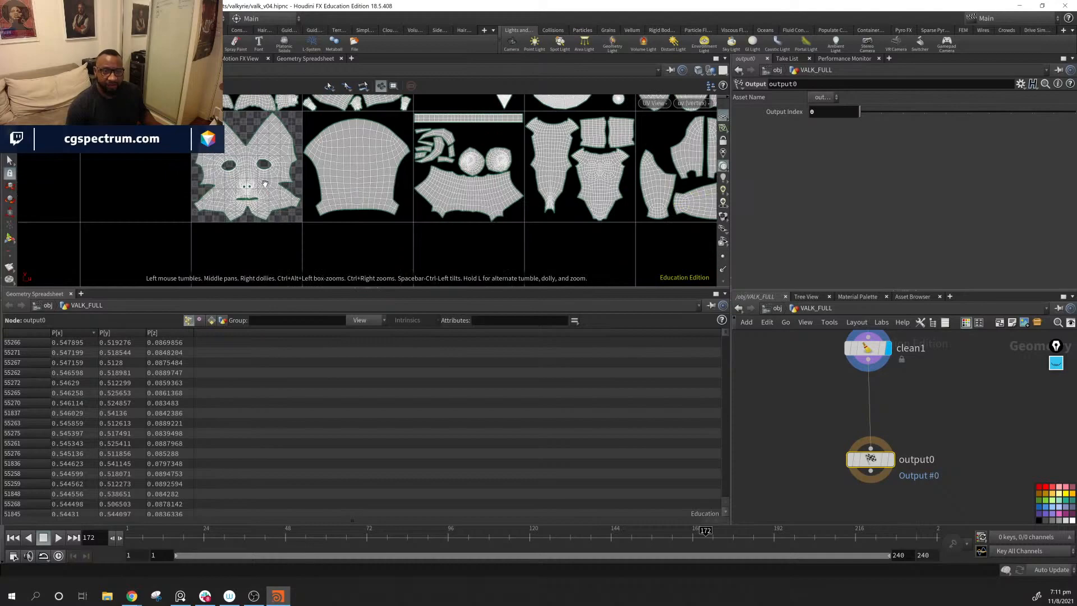
middle_drag(467, 154, 450, 206)
scroll(450, 206, up, 1)
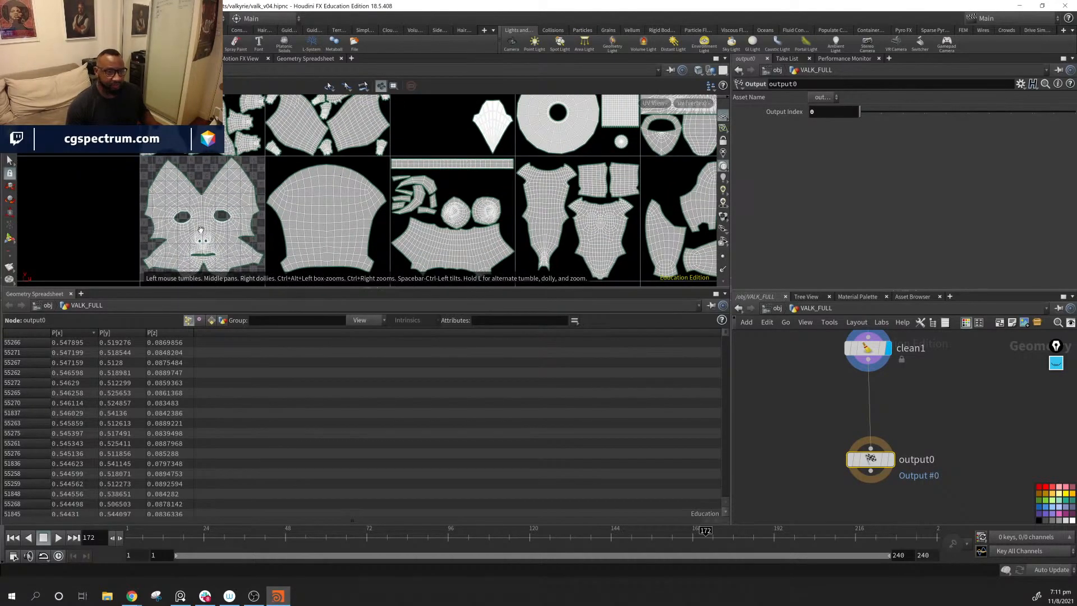
middle_drag(366, 189, 484, 275)
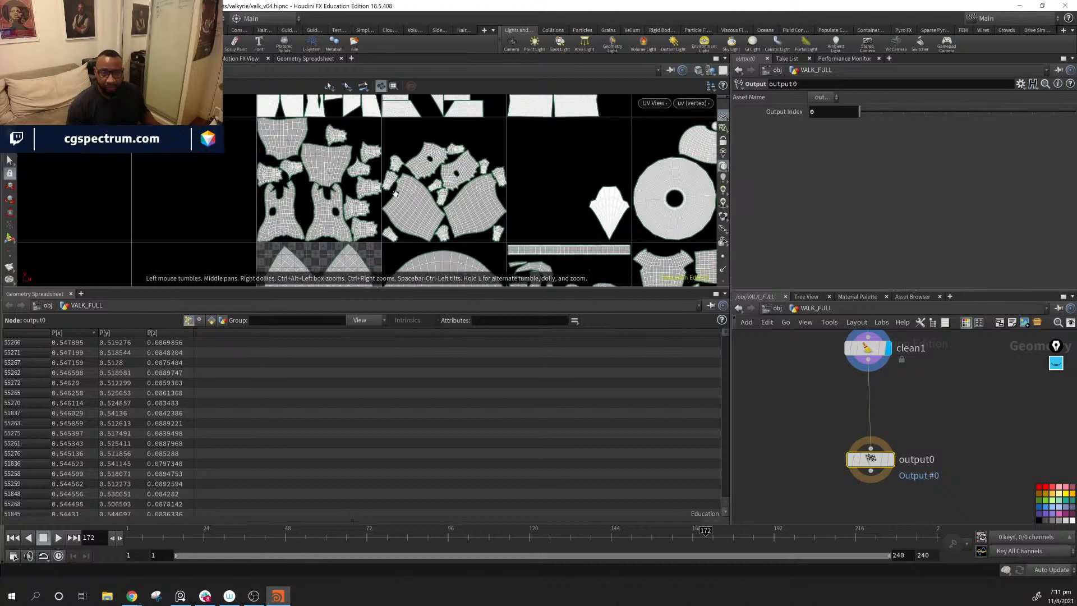
middle_drag(409, 222, 363, 160)
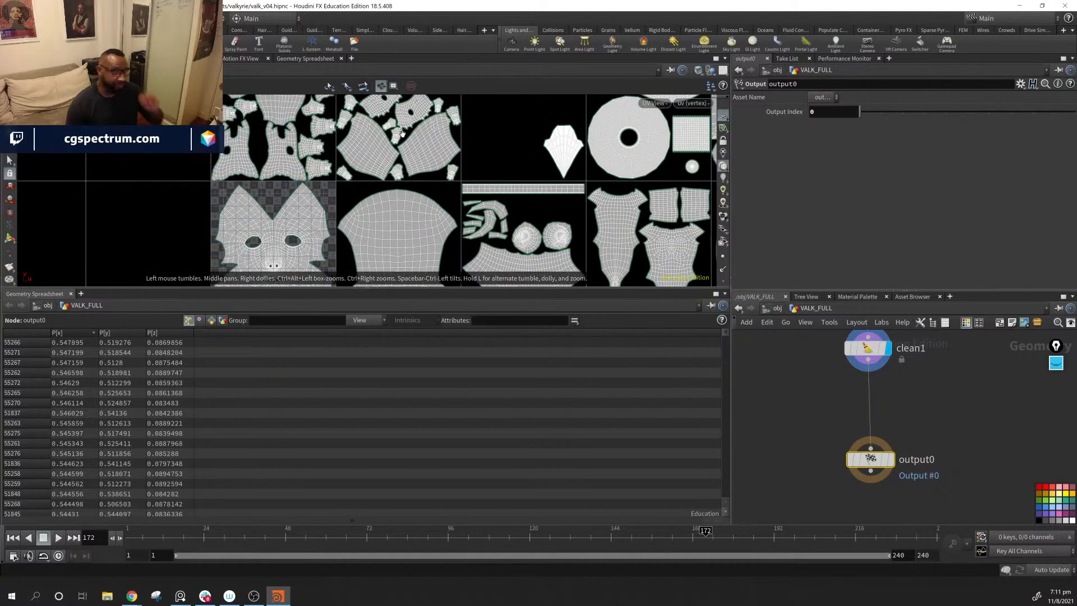
middle_drag(514, 200, 576, 261)
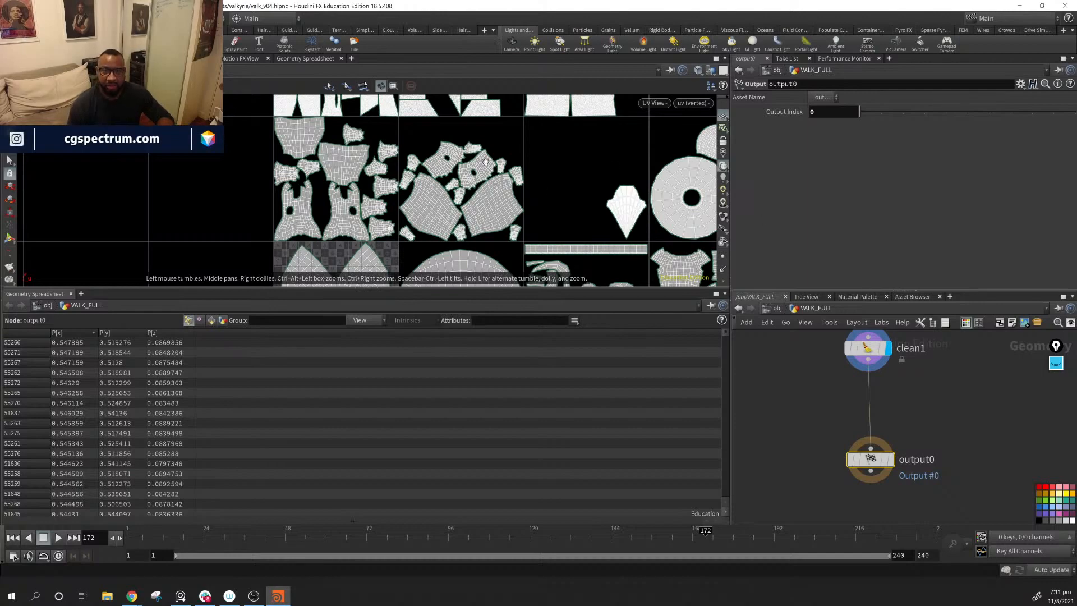
key(space+1)
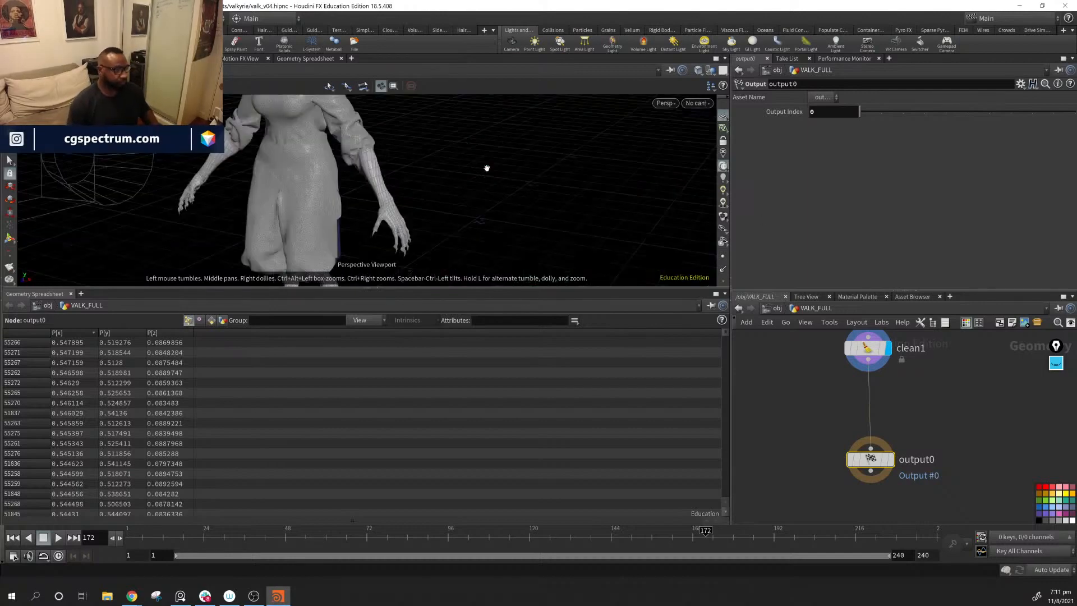
middle_drag(974, 419, 877, 433)
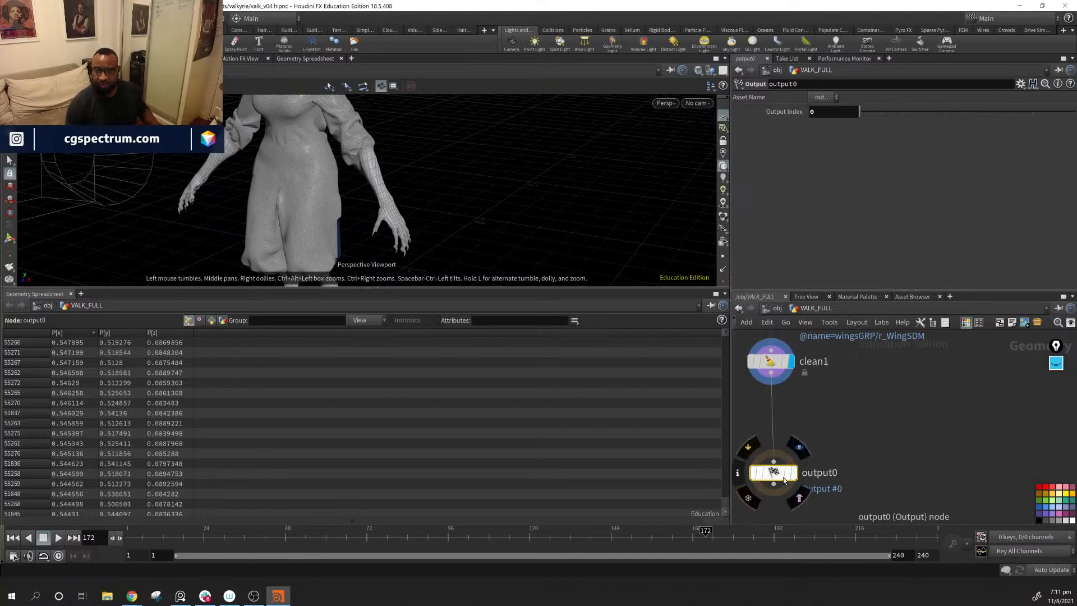
drag(779, 477, 779, 479)
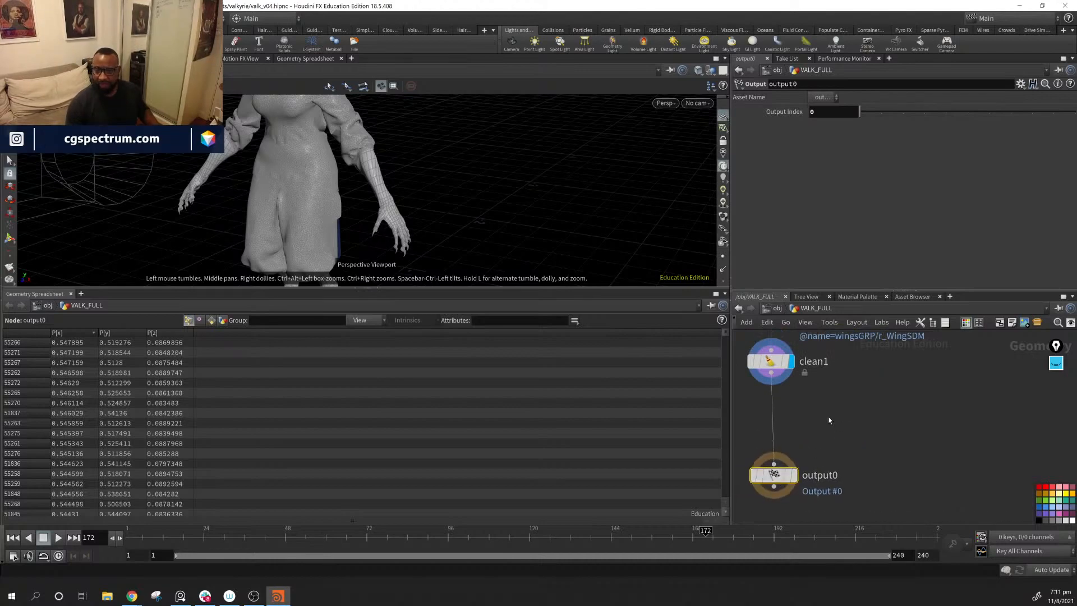
key(Tab)
mouse_move(831, 423)
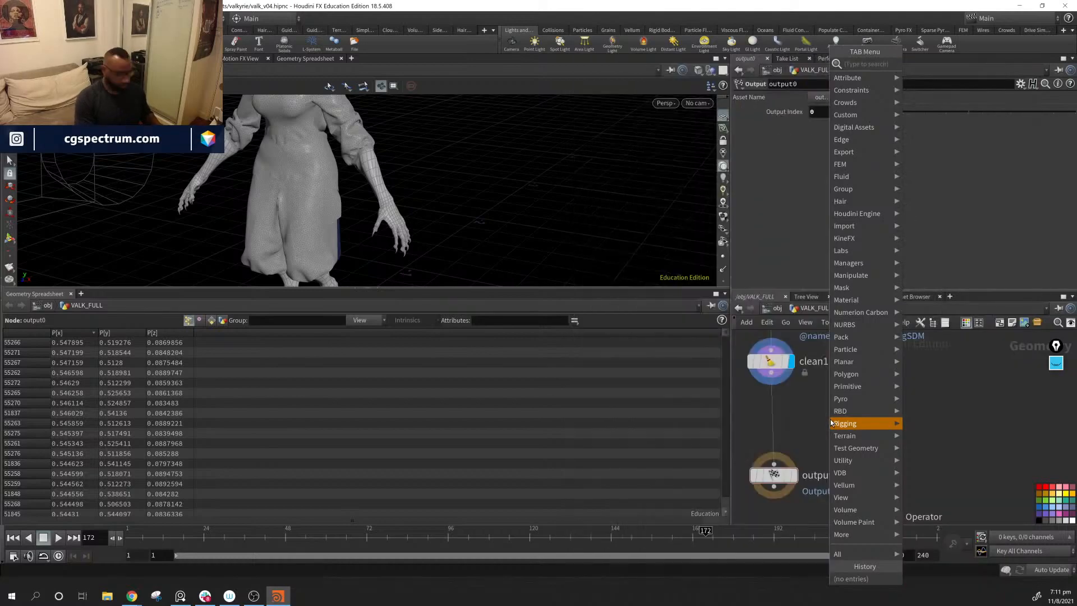
text(blast)
key(Return)
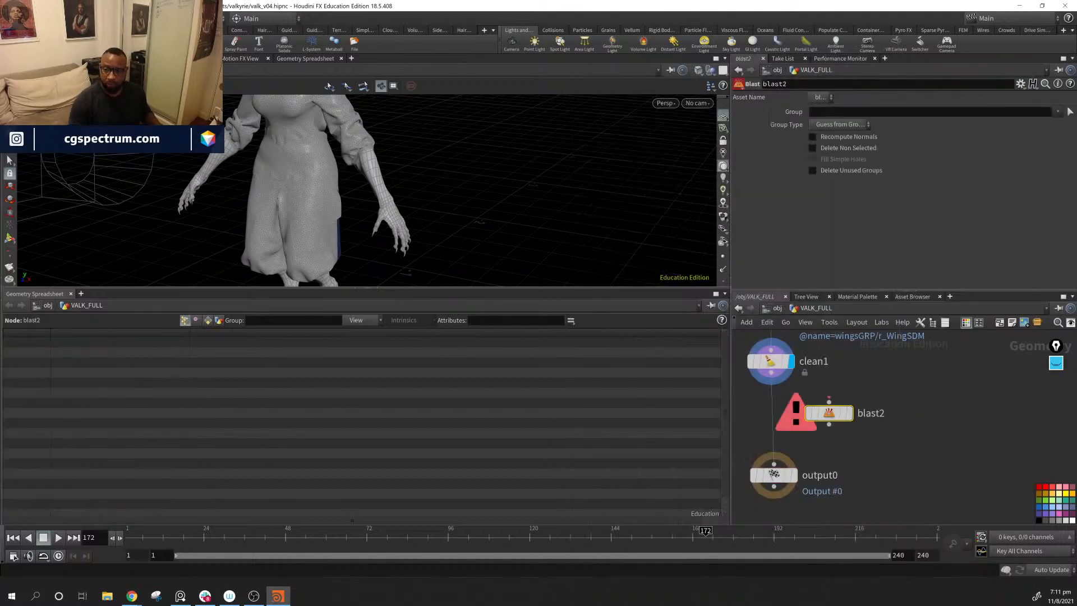
drag(819, 414, 864, 420)
drag(771, 373, 892, 419)
key(Delete)
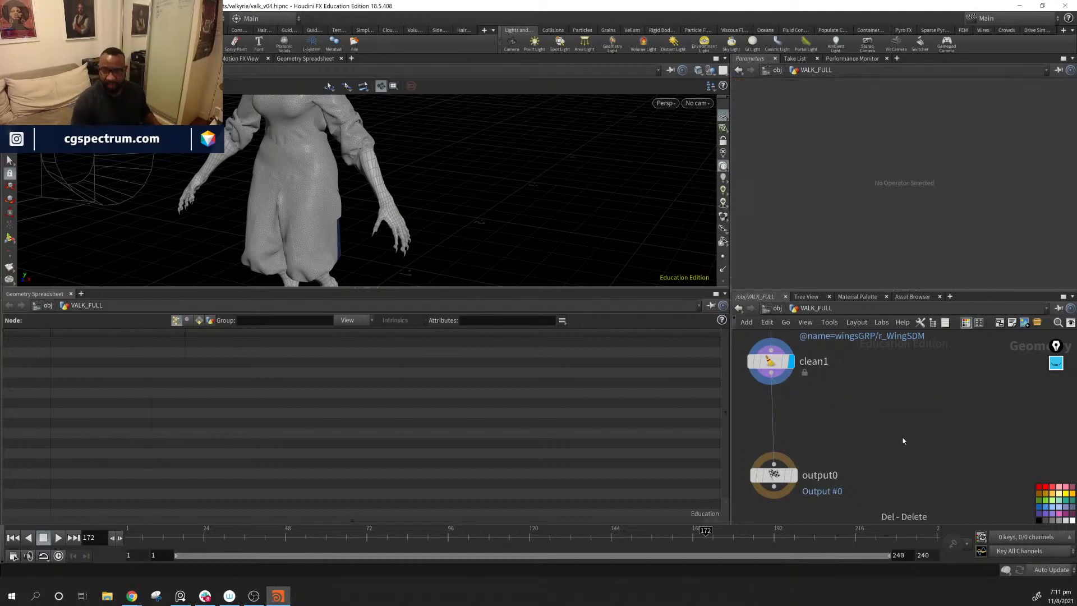
Step: Go up to the object level and create a new Geometry object beside VALK_FULL
click(778, 311)
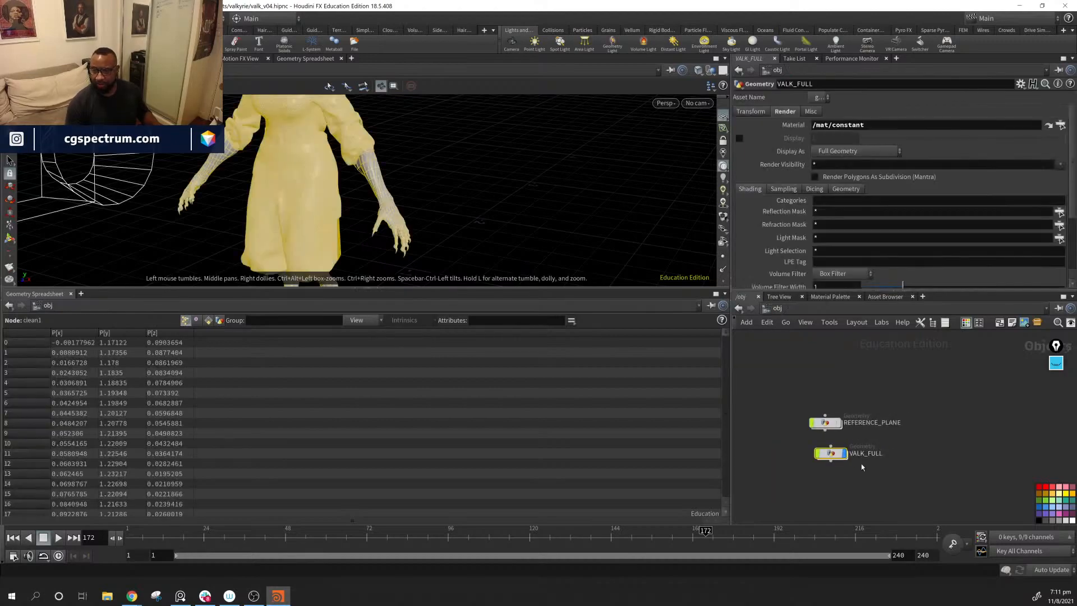
middle_drag(969, 429, 883, 422)
click(882, 422)
key(Tab)
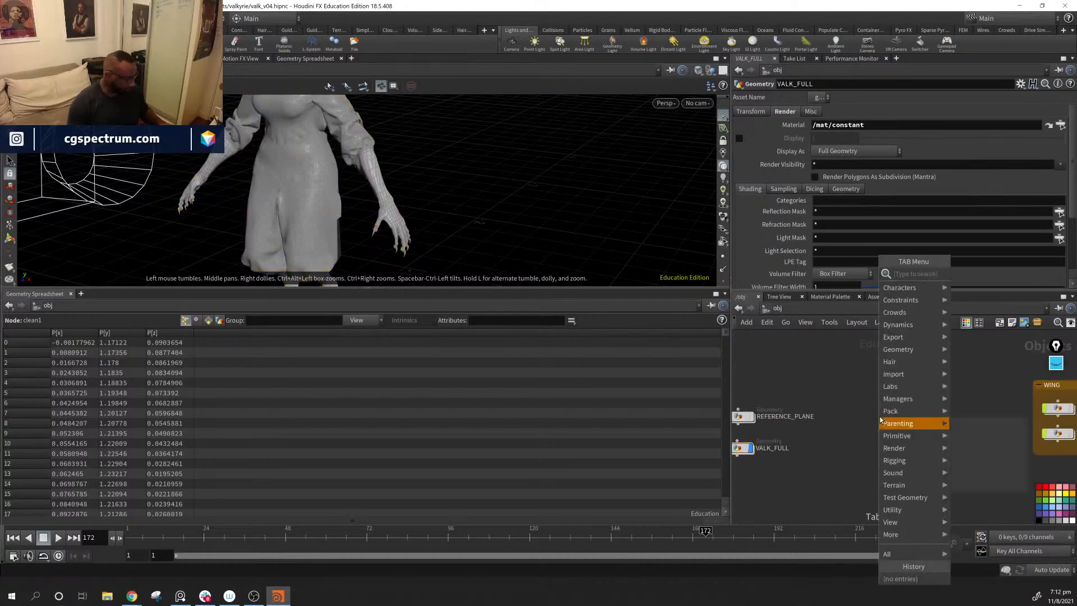
text(geo)
key(Return)
click(880, 416)
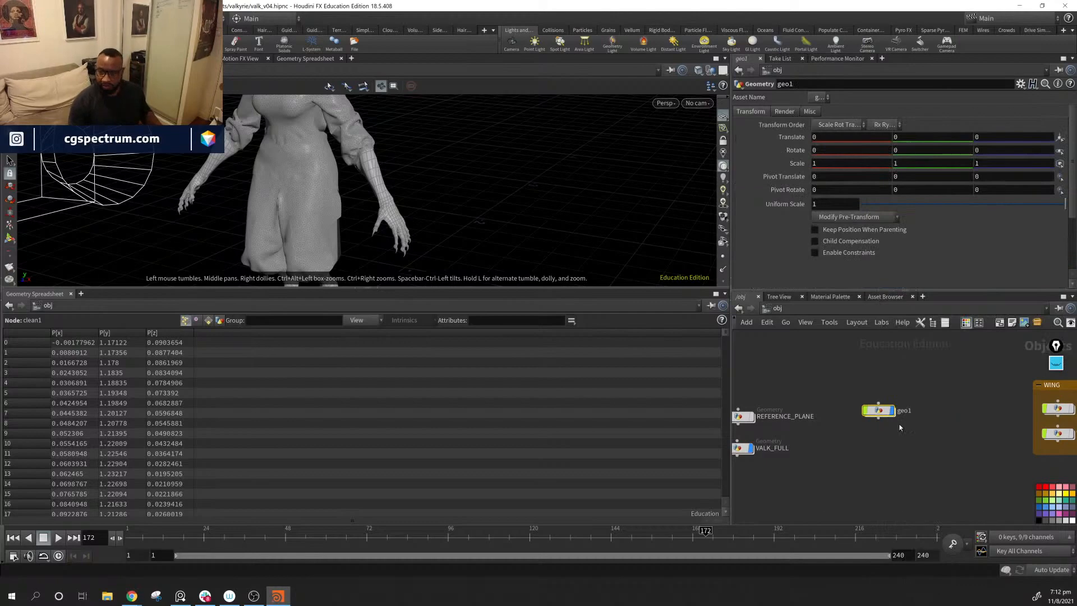
Step: Rename the new geometry object TALONS and enter its empty network
double_click(909, 413)
key(BackSpace)
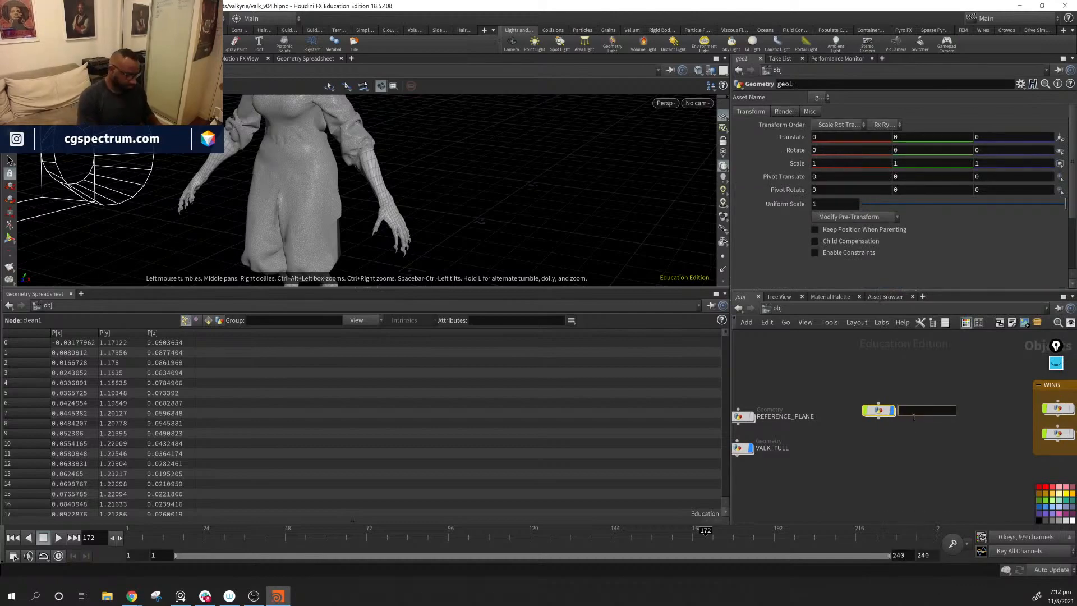
text(T)
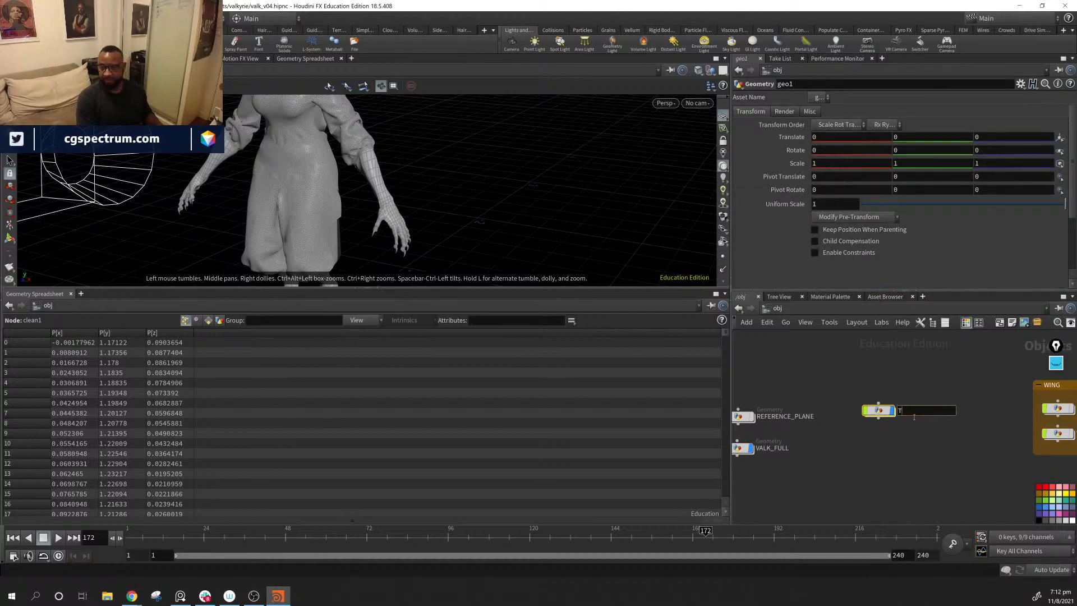
text(A)
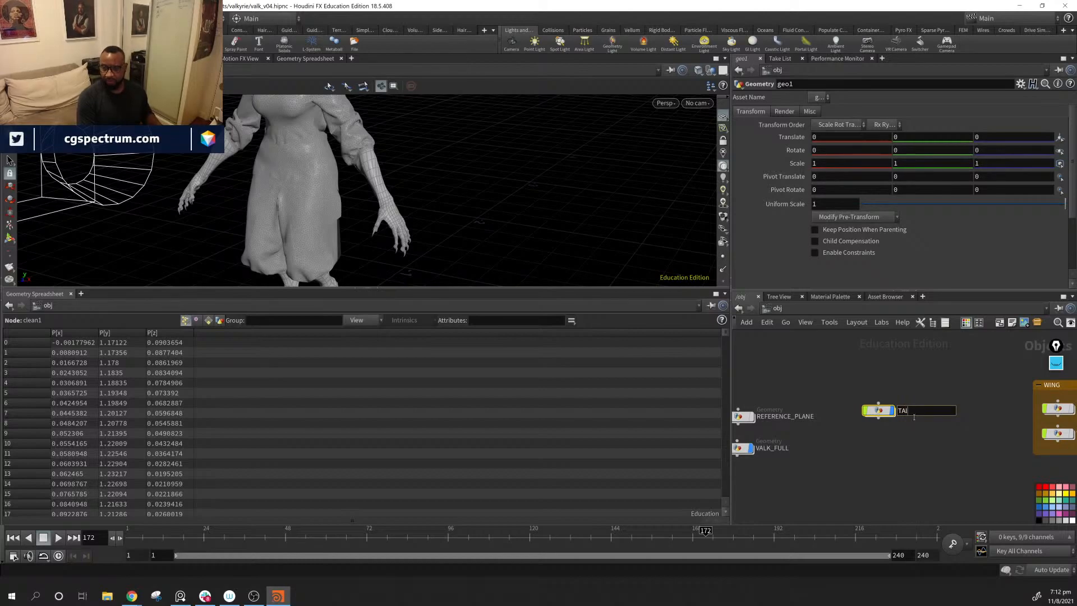
text(LONS)
key(Return)
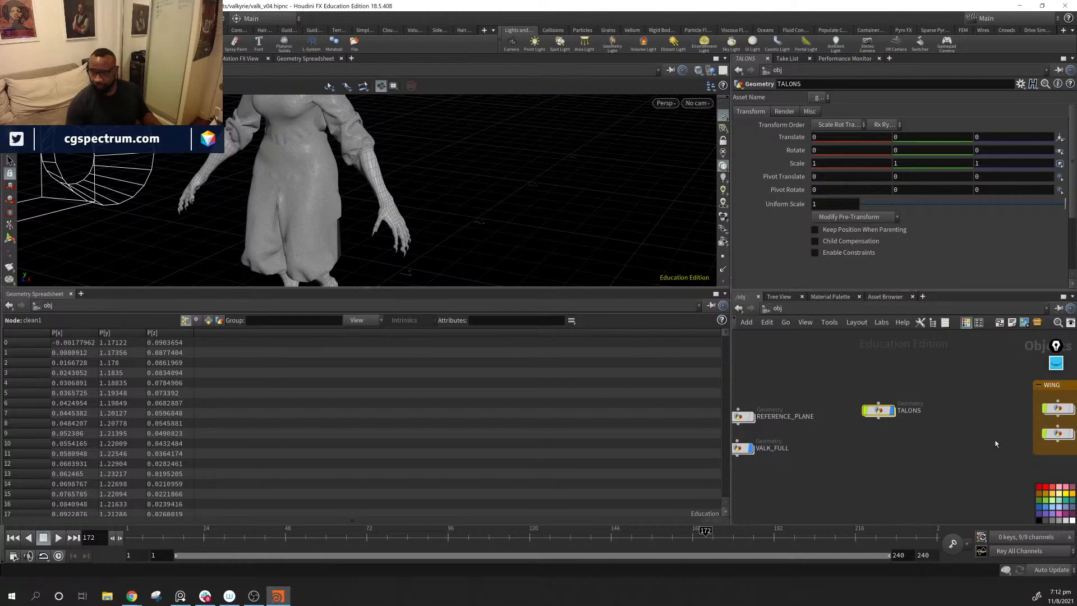
middle_drag(925, 427, 965, 433)
double_click(918, 415)
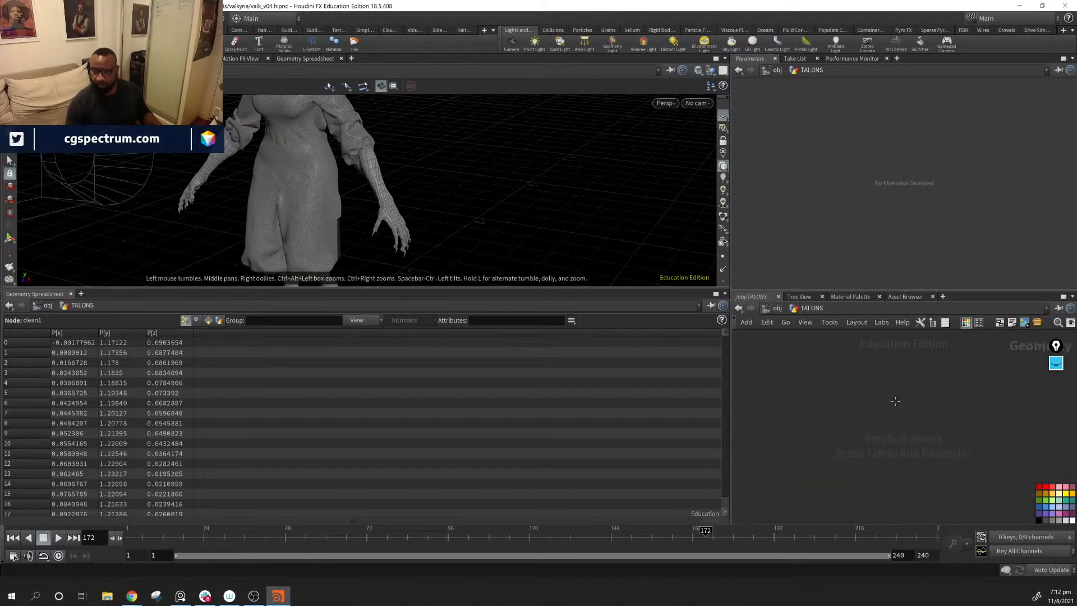
Step: Add an Object Merge node to the empty TALONS network
key(Tab)
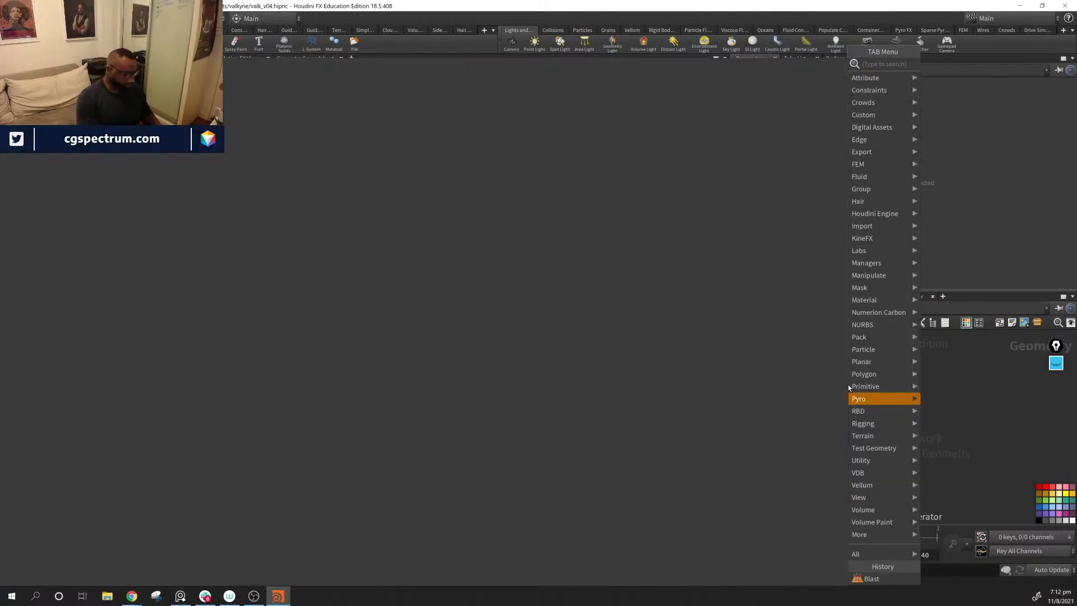
text(ob)
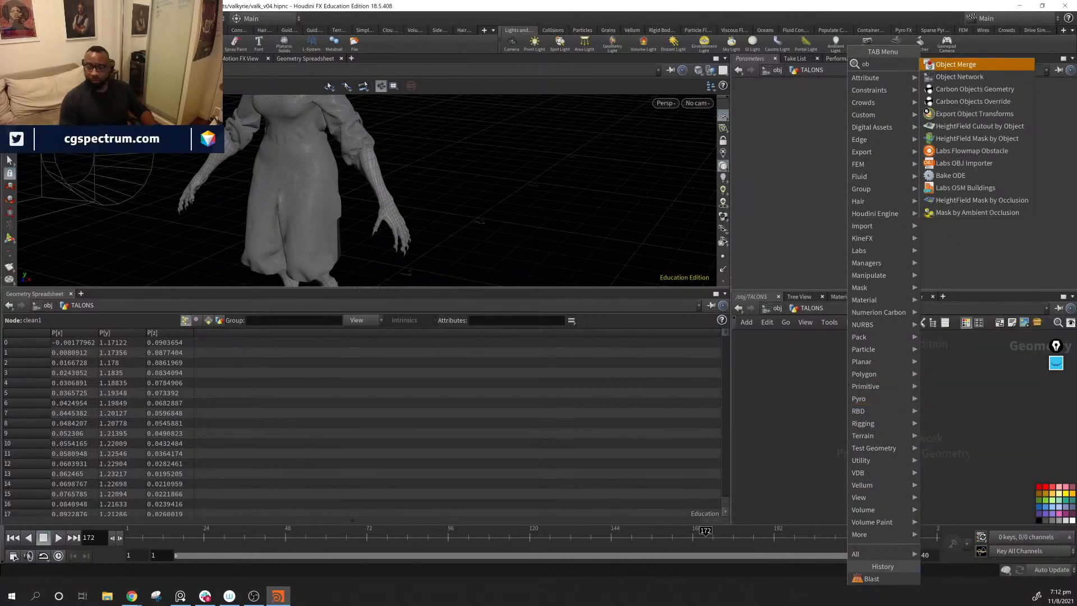
key(Return)
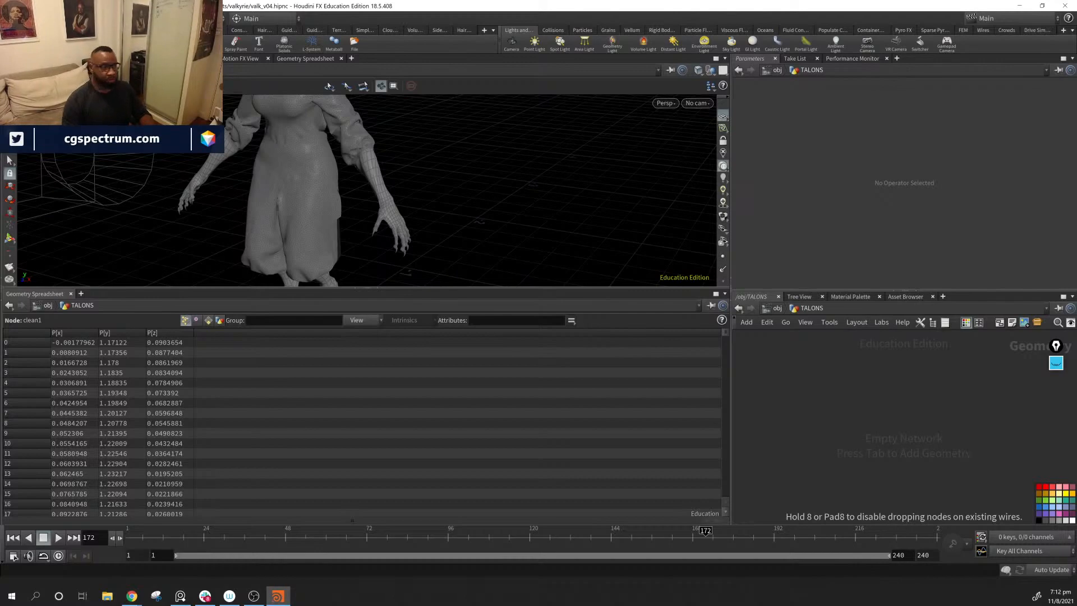
click(885, 379)
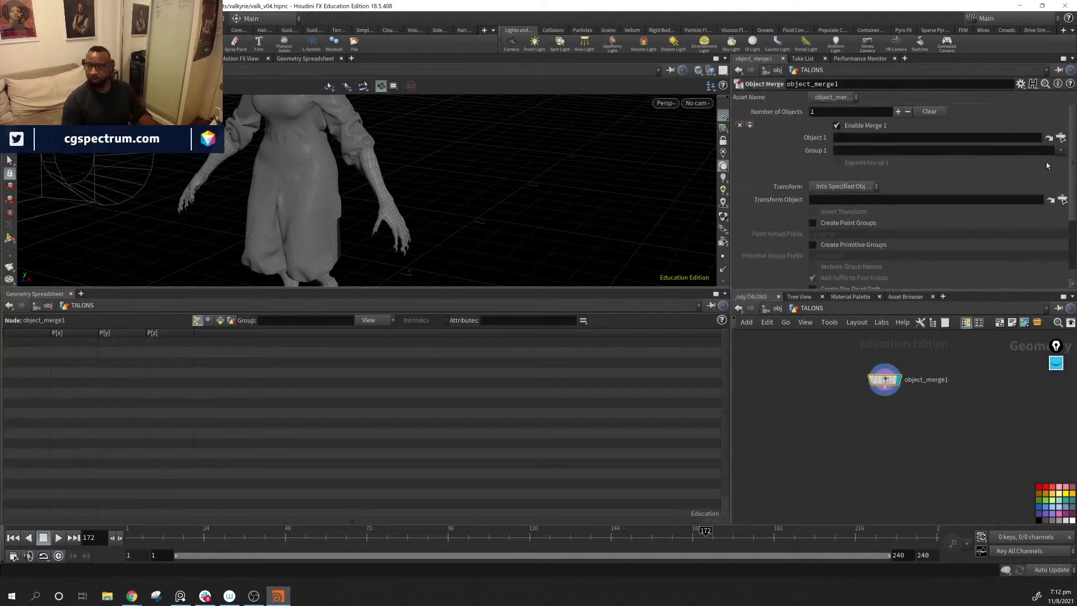
Step: Set the Object Merge node's Object 1 to /obj/VALK_FULL and reposition the node slightly in the network
click(1061, 137)
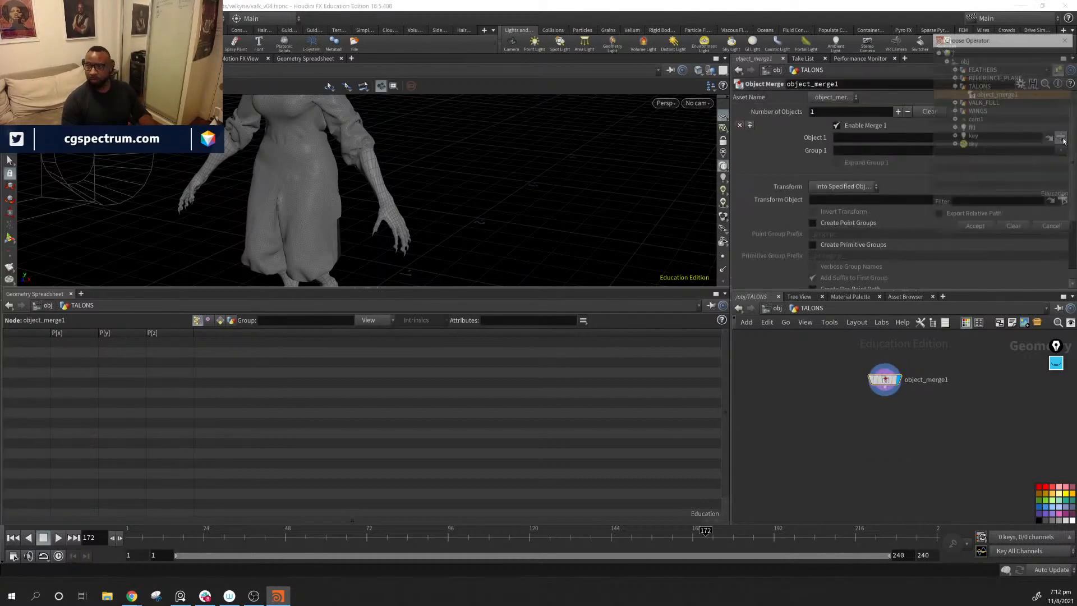
click(954, 86)
click(985, 94)
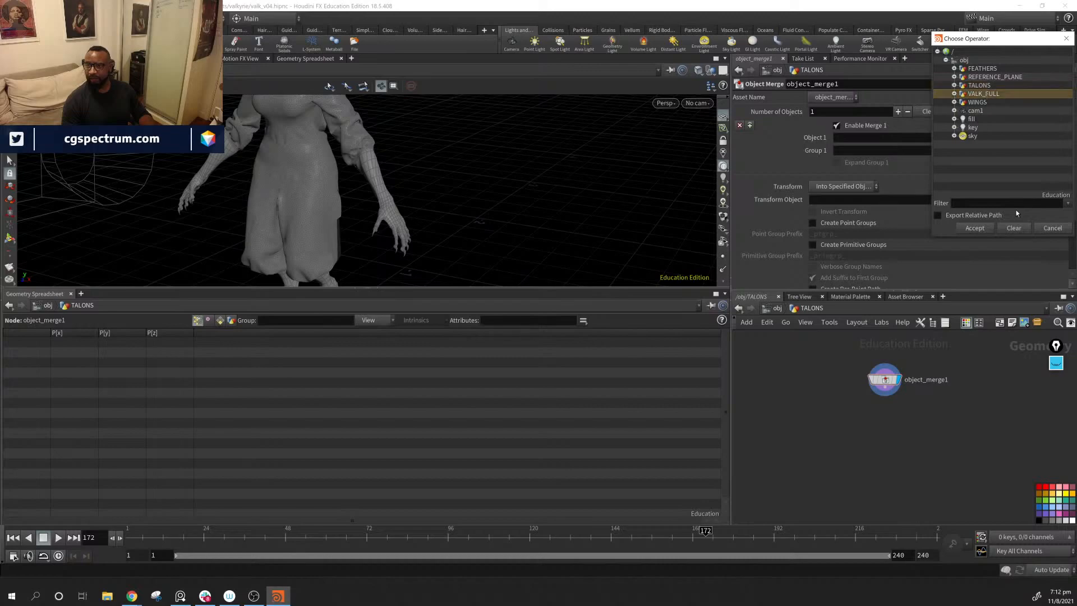
click(974, 228)
drag(874, 365, 846, 369)
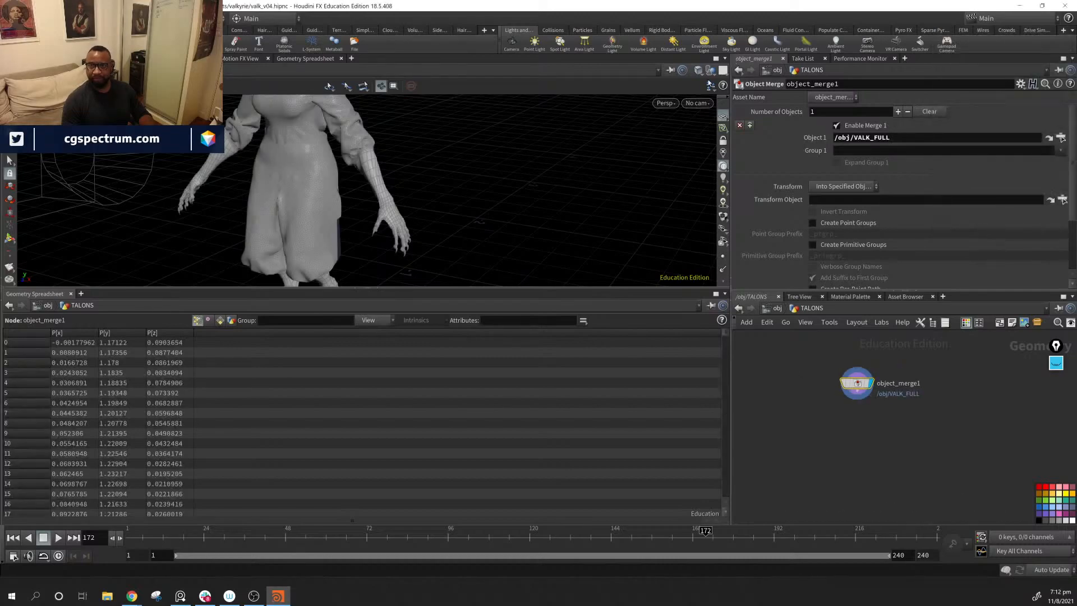
Step: Add a Blast node and connect it to the output of object_merge1
middle_drag(421, 174, 524, 200)
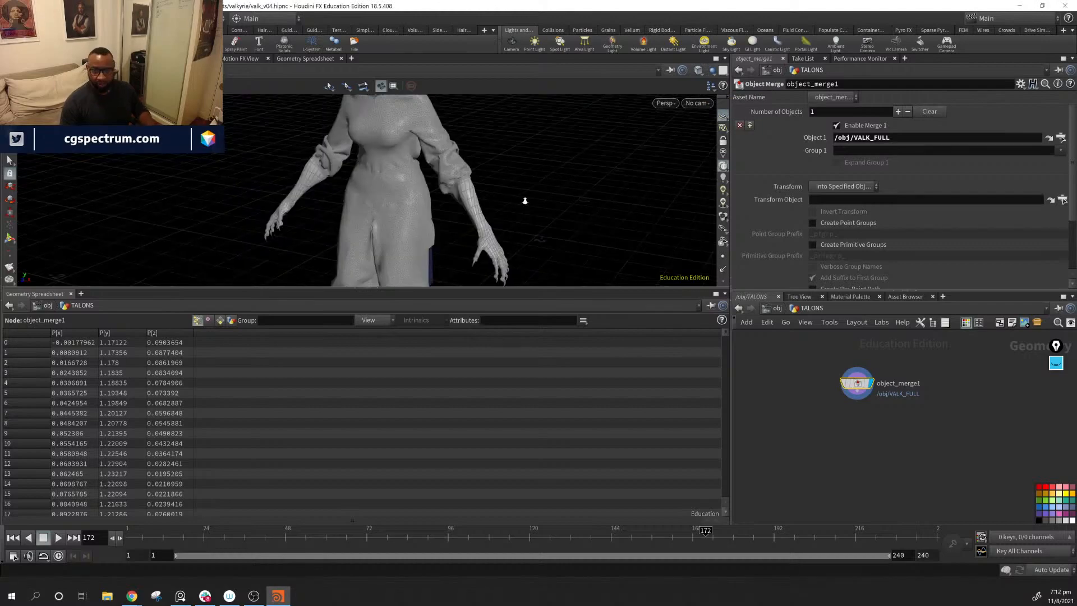
right_drag(524, 200, 529, 166)
middle_drag(529, 166, 482, 175)
drag(483, 176, 424, 187)
middle_drag(452, 241, 414, 166)
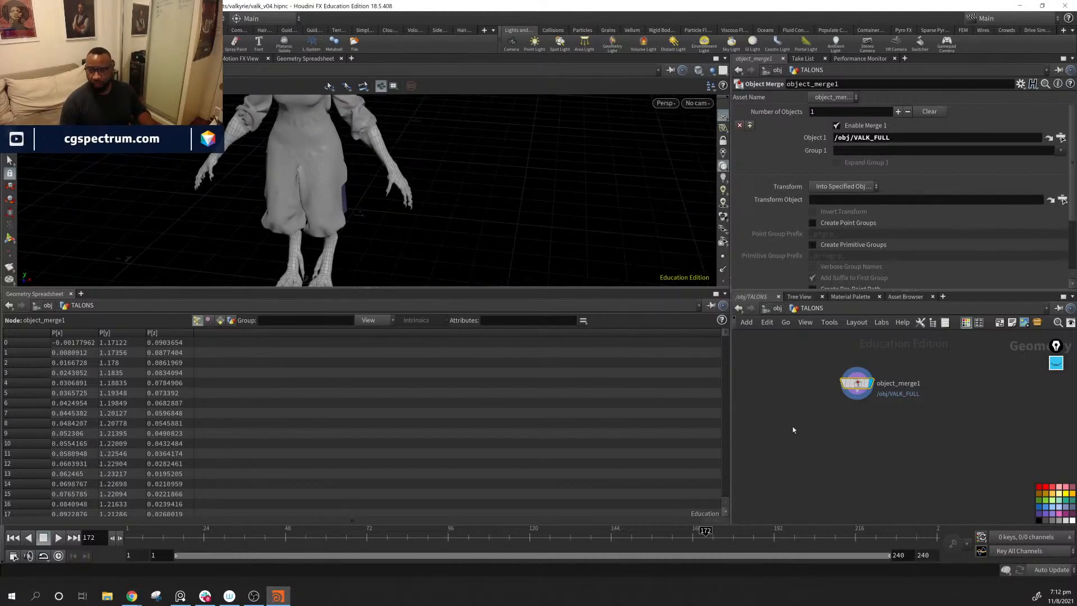
middle_drag(875, 455, 817, 454)
key(Tab)
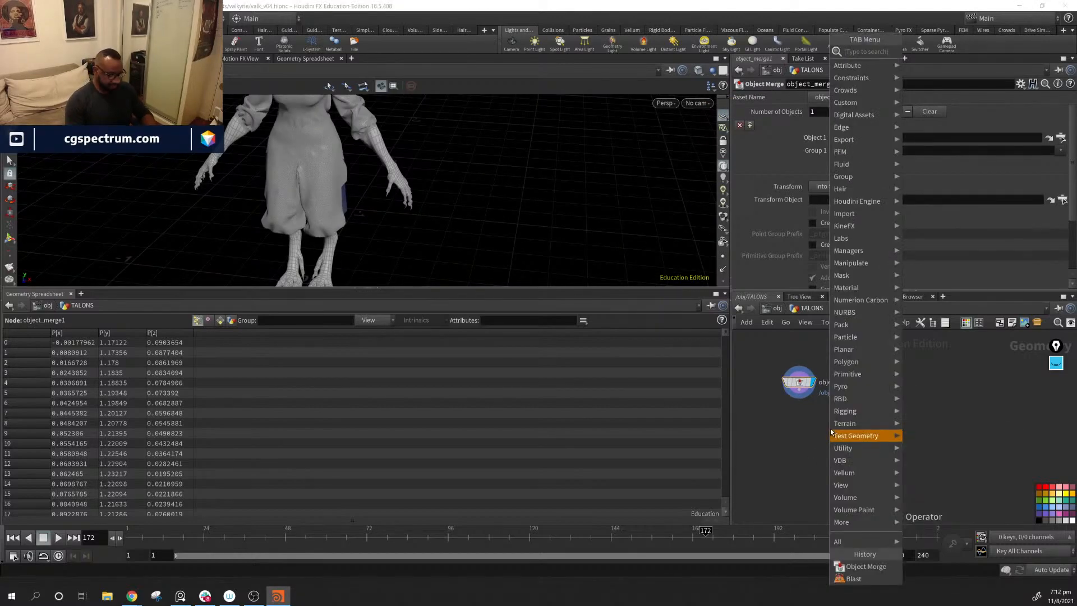
text(b)
text(la)
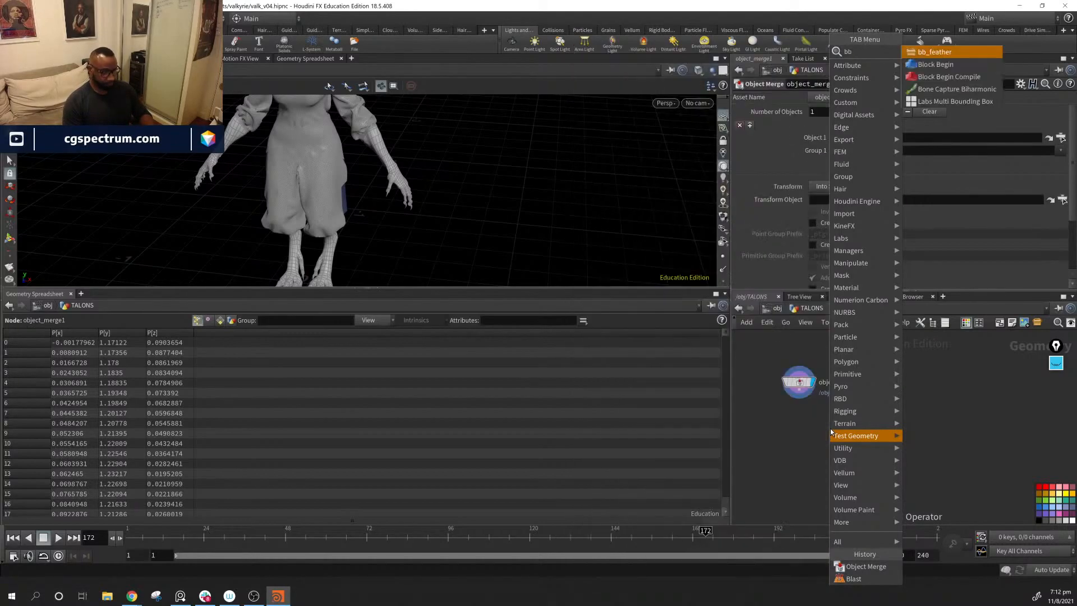
text(s)
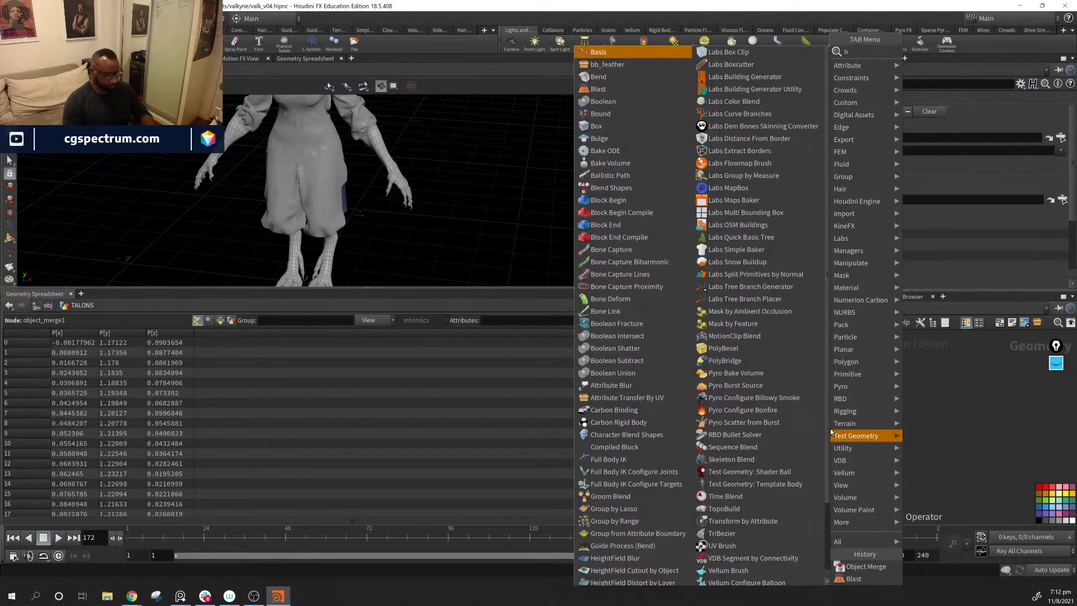
key(Return)
click(831, 429)
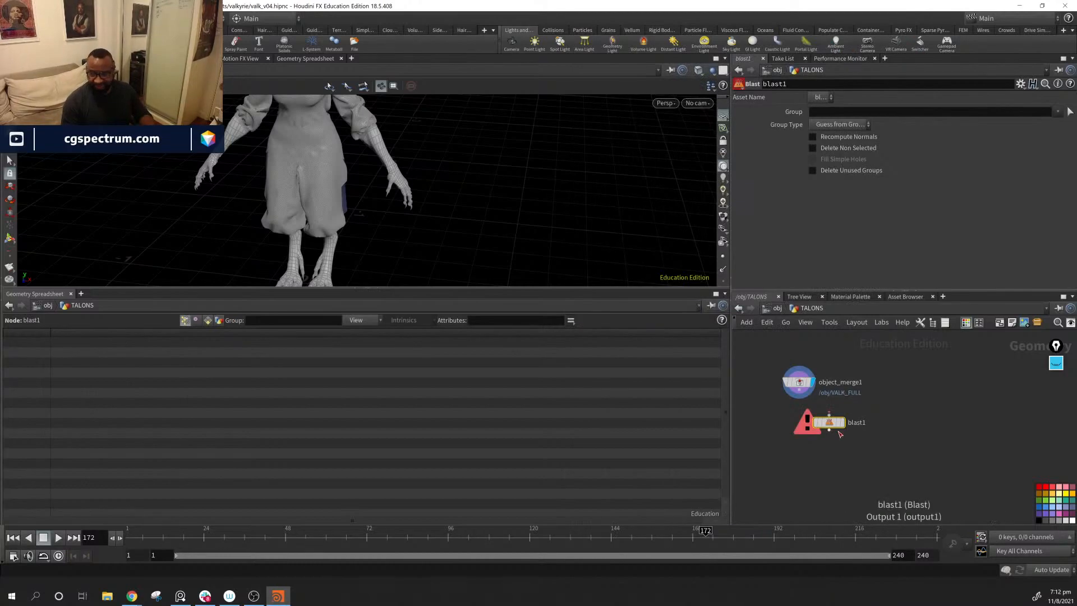
drag(859, 413, 880, 428)
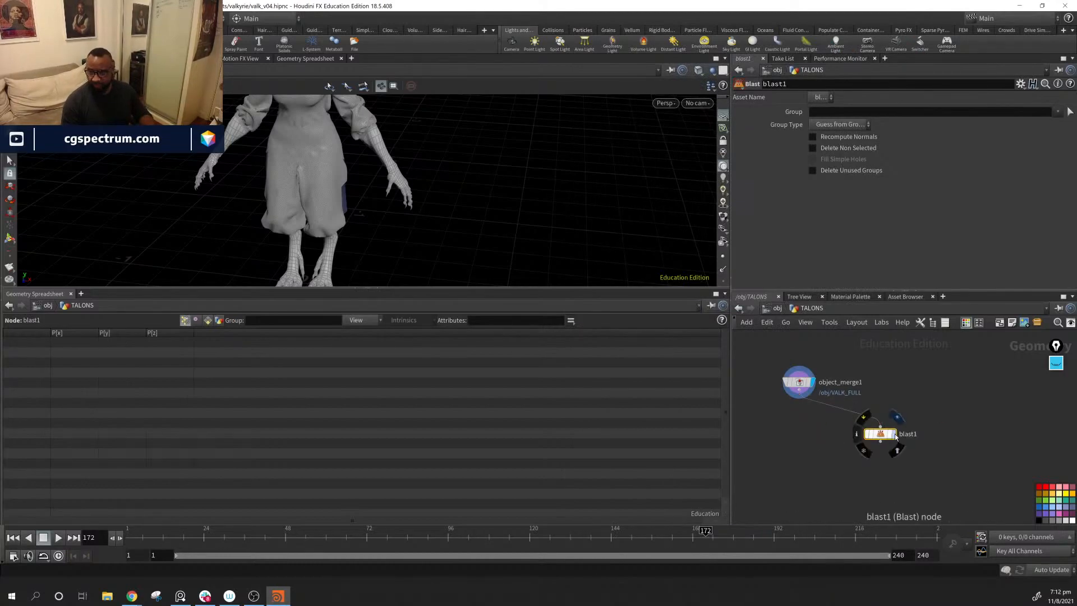
click(894, 433)
Step: Start picking geometry for blast1's Group and turn on group selection by UV connected geometry
click(1069, 113)
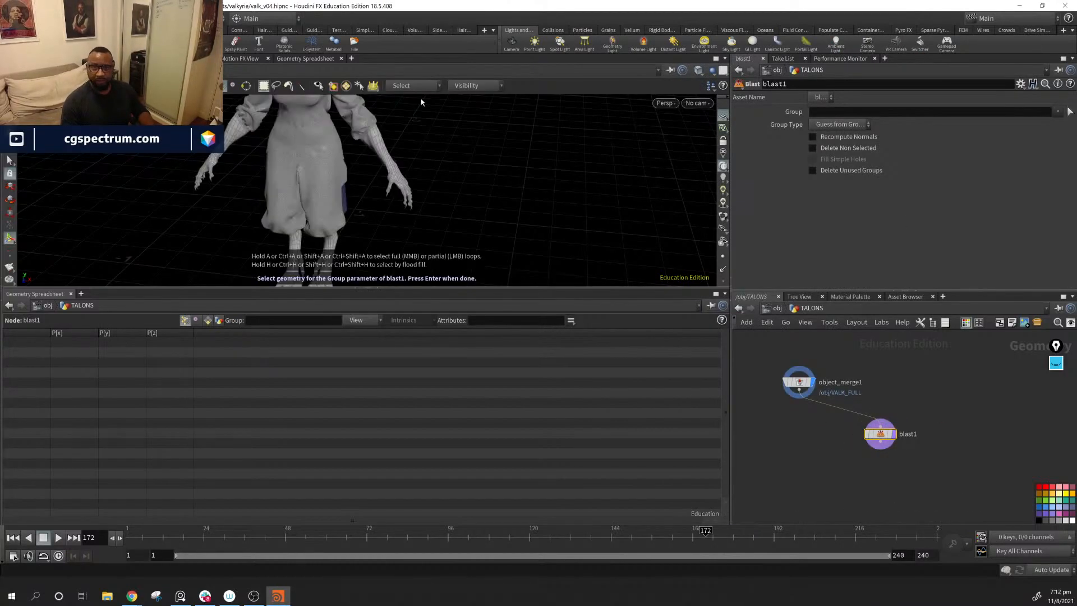
click(347, 91)
alt+middle_drag(409, 140, 409, 180)
alt+right_drag(409, 180, 580, 175)
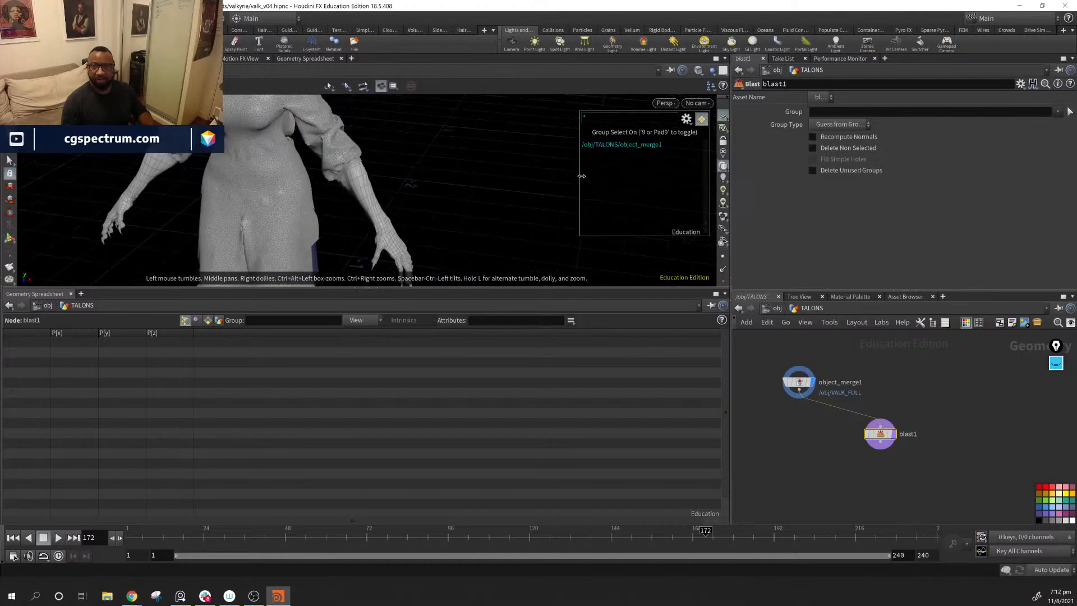
click(431, 86)
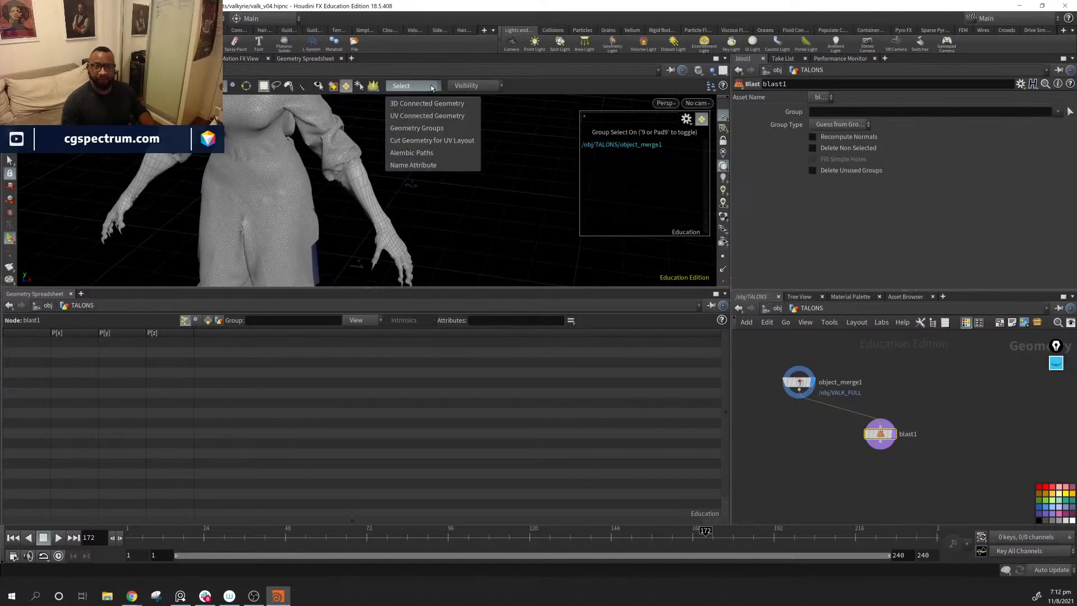
click(448, 117)
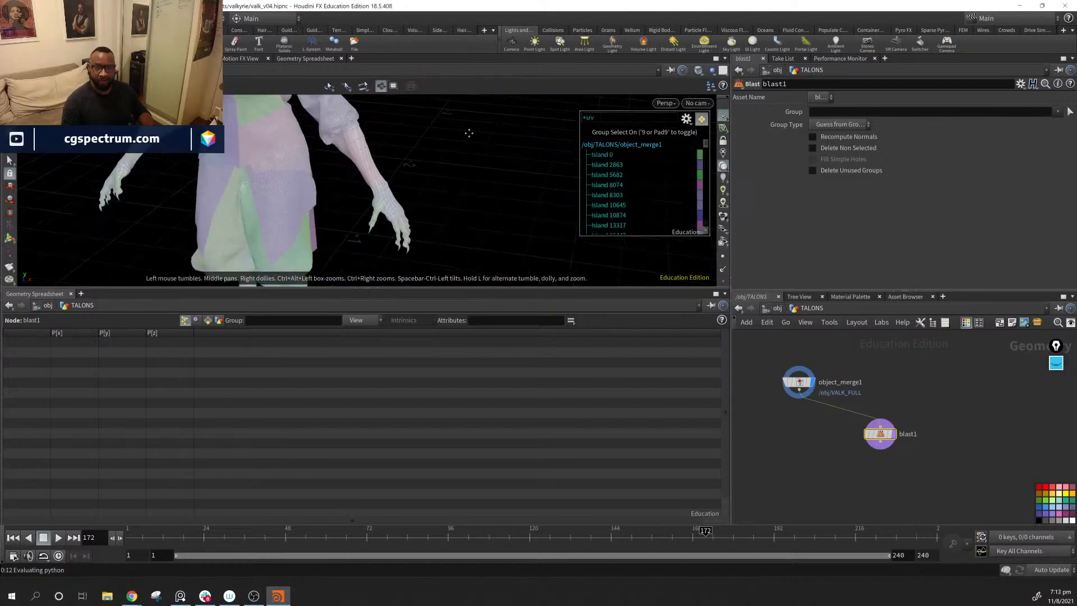
Step: Select the UV islands of both forearms and clawed hands and accept them as blast1's Group
alt+right_drag(469, 133, 478, 211)
click(351, 154)
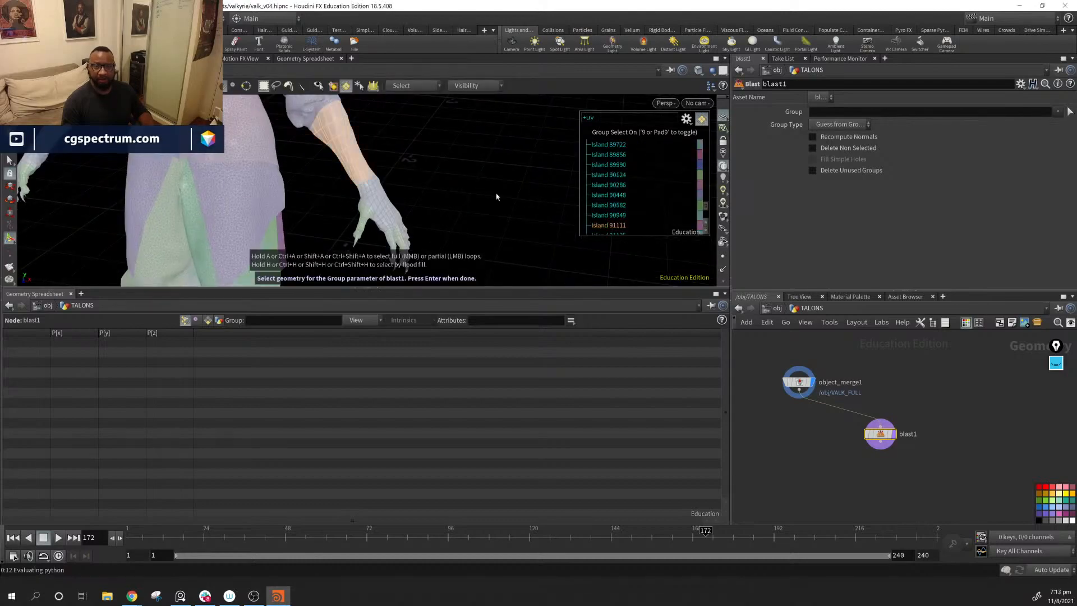
alt+middle_drag(422, 218, 450, 185)
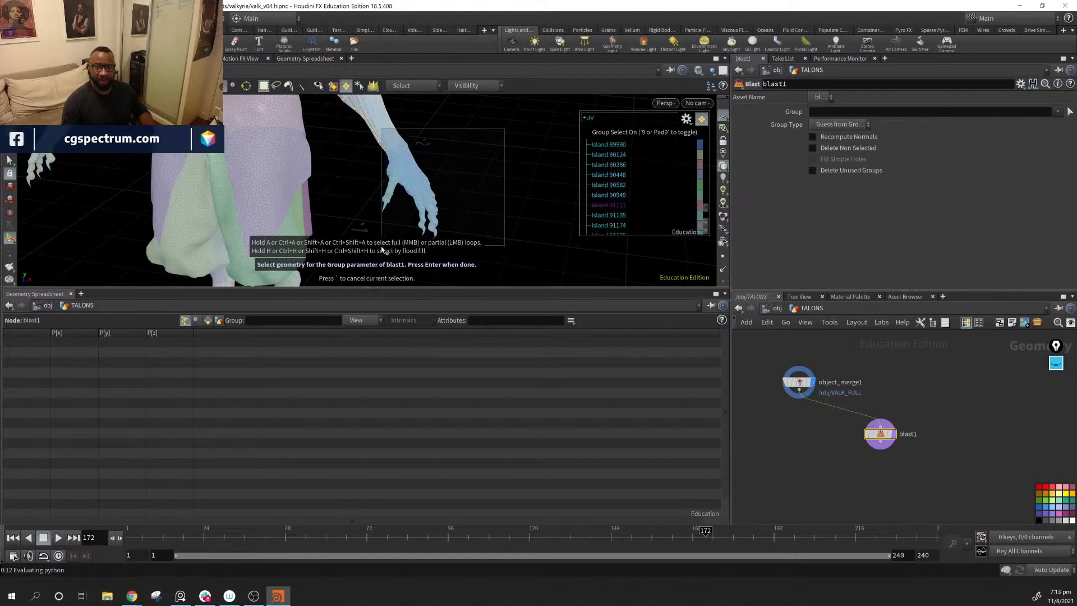
alt+drag(507, 140, 265, 202)
shift+drag(139, 203, 253, 272)
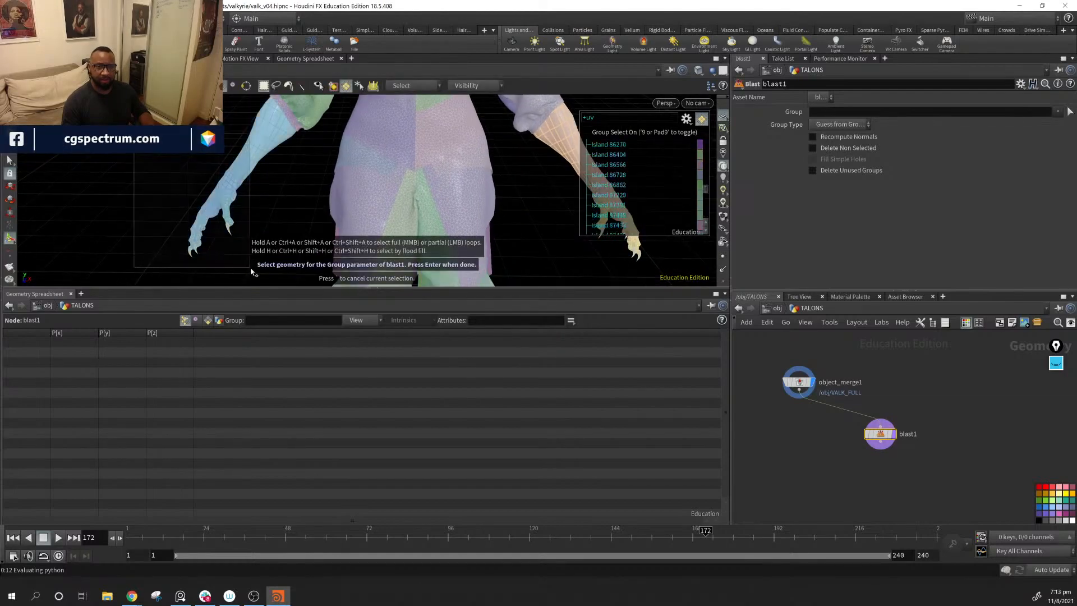
alt+drag(235, 218, 312, 196)
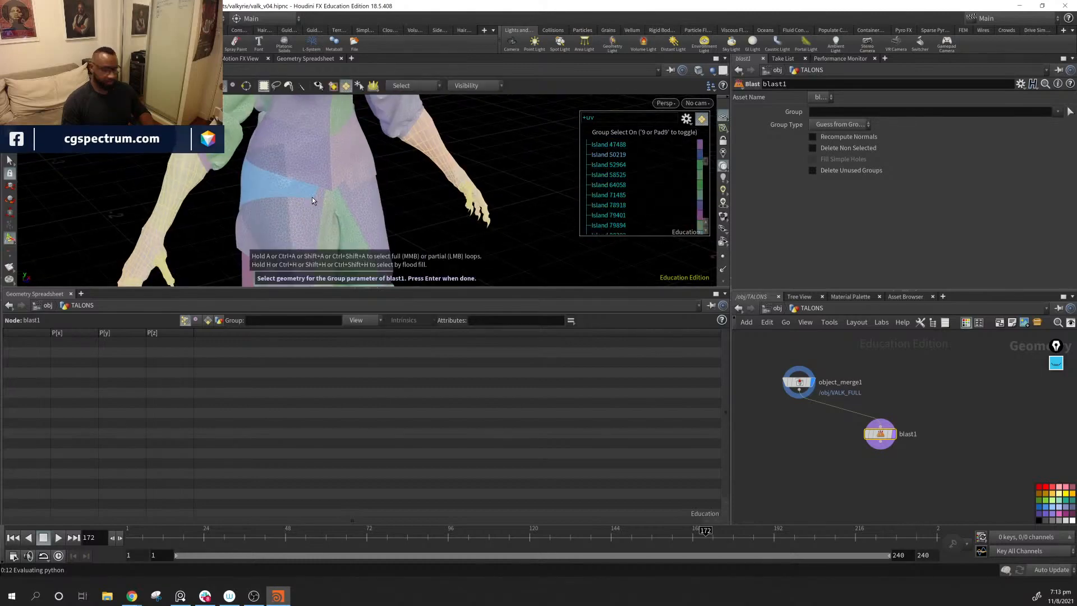
key(Return)
Step: Move blast1 back below object_merge1 and enable Delete Non Selected so it keeps only the selected parts
alt+right_drag(409, 231, 284, 139)
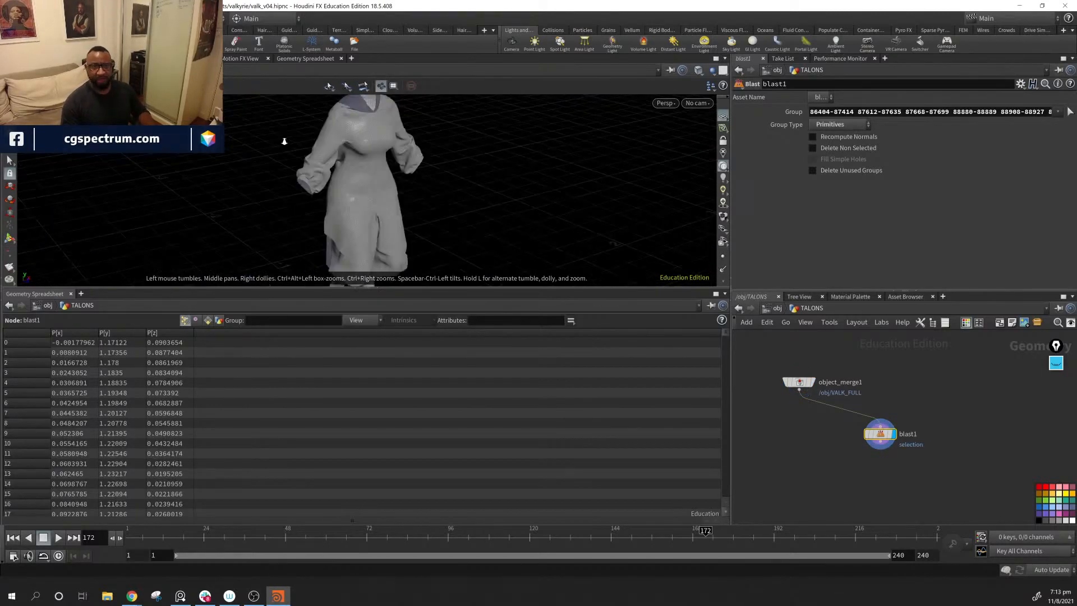
mouse_move(500, 209)
alt+mouse_down()
mouse_move(555, 217)
mouse_move(502, 228)
alt+mouse_up()
drag(886, 438, 785, 433)
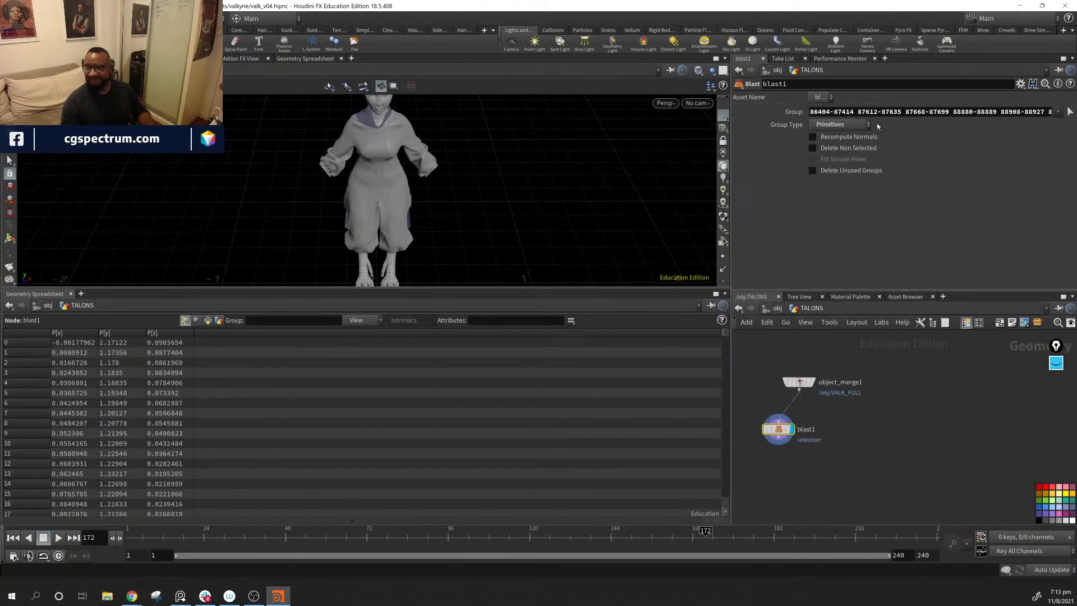
click(812, 148)
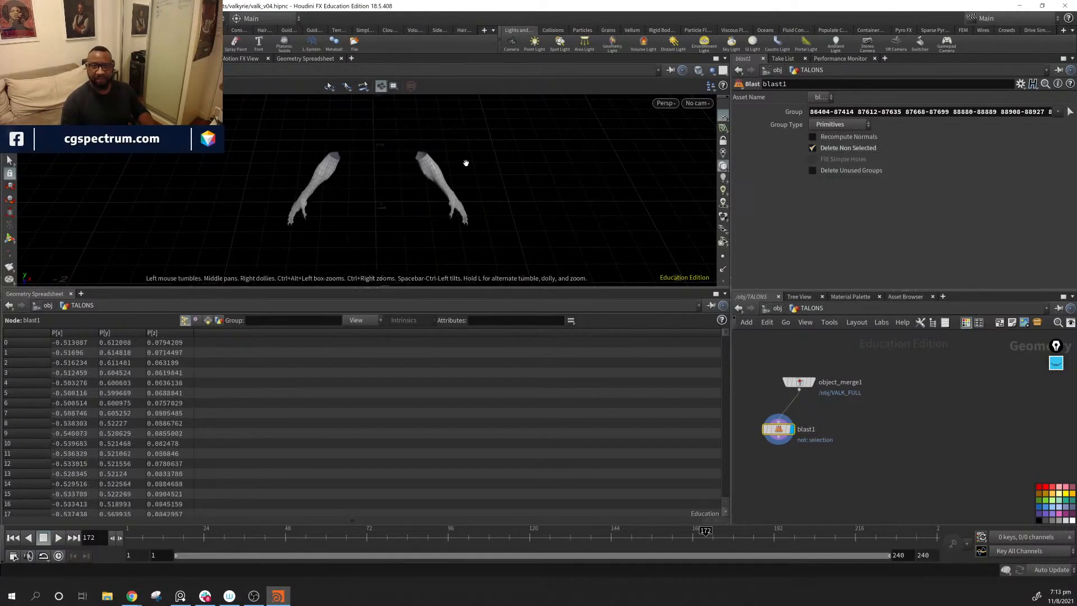
Step: Reopen blast1's Group selection and take the foot claws out of it, leaving only the forearms and hands
alt+drag(466, 164, 508, 208)
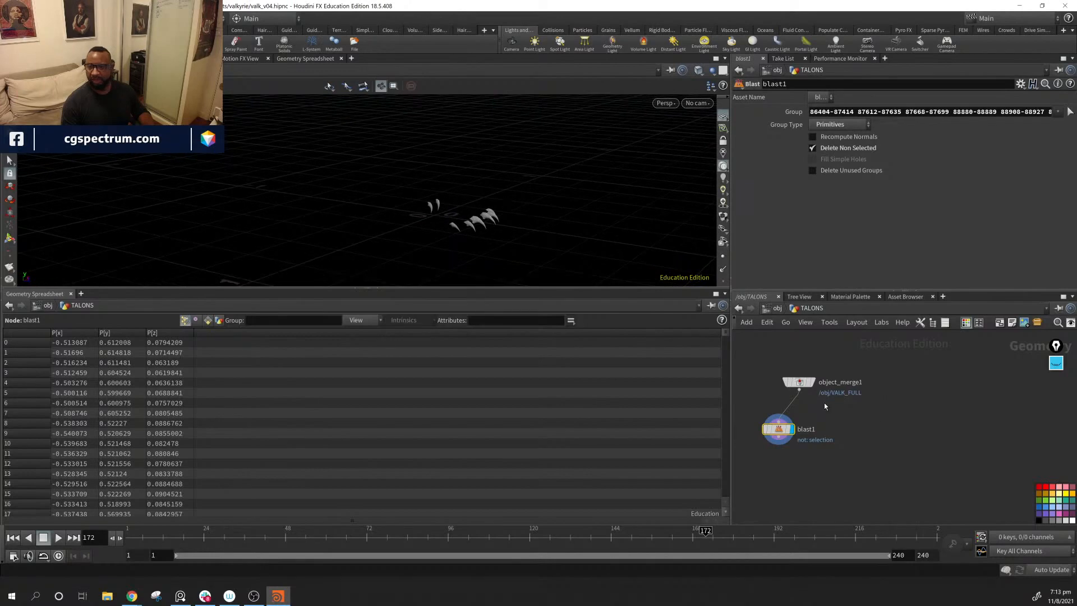
click(1070, 113)
alt+drag(567, 239, 463, 228)
drag(369, 202, 603, 257)
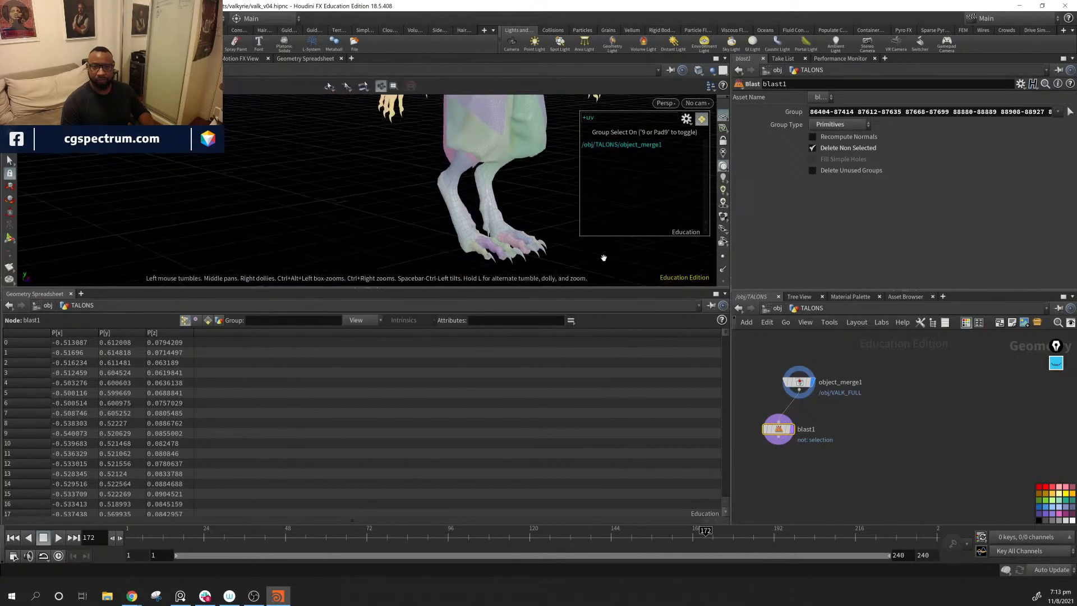
alt+right_drag(603, 257, 351, 223)
key(Return)
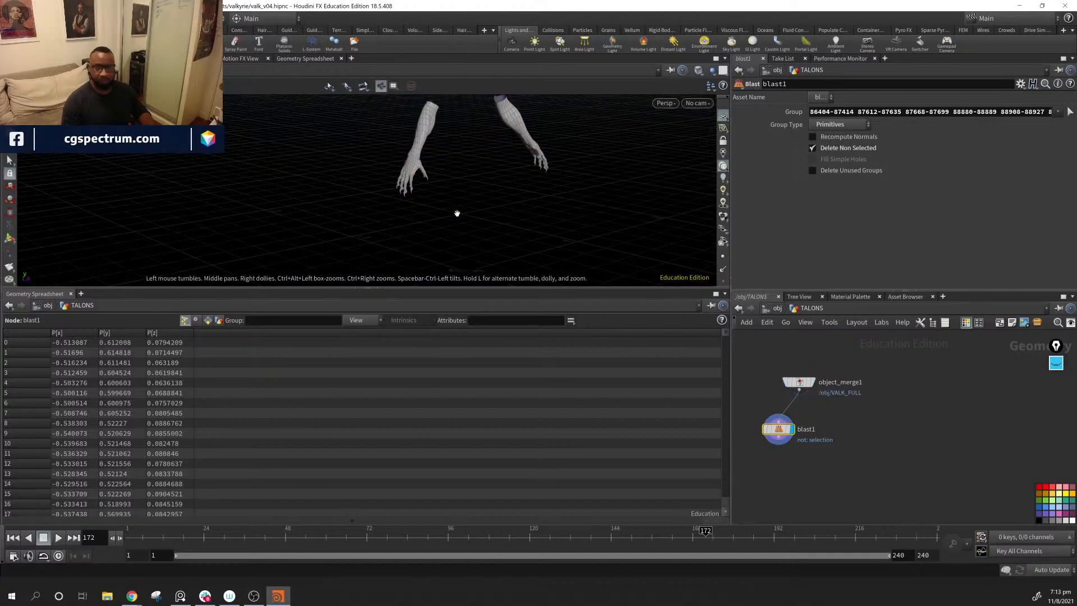
Step: Line up blast1 directly beneath object_merge1 in the network
drag(457, 214, 480, 175)
middle_drag(640, 182, 445, 212)
drag(444, 212, 368, 216)
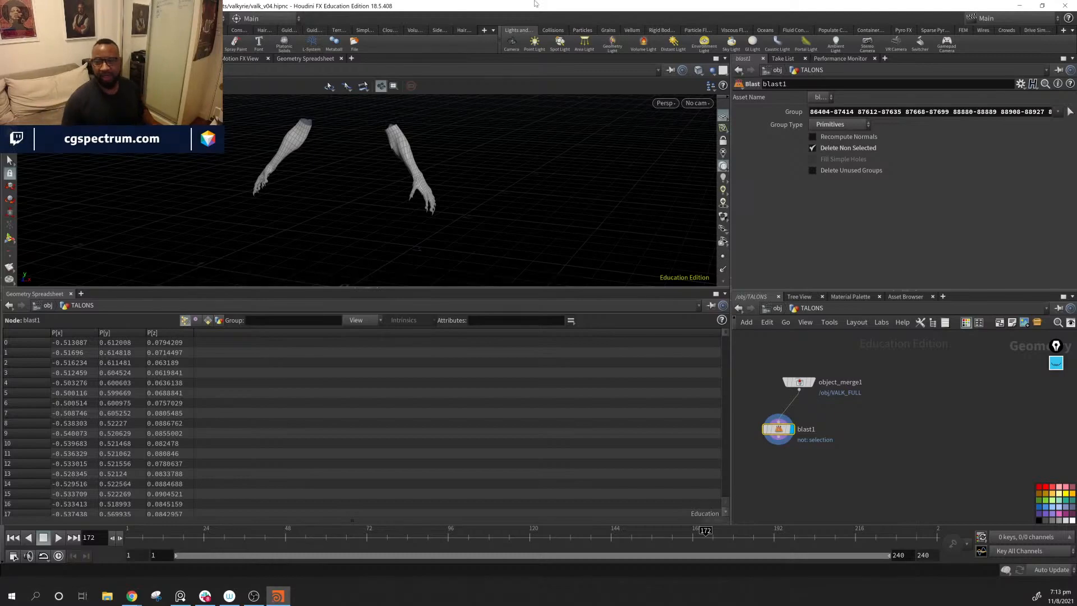
alt+middle_drag(409, 158, 455, 196)
alt+right_drag(455, 197, 691, 225)
drag(691, 225, 393, 185)
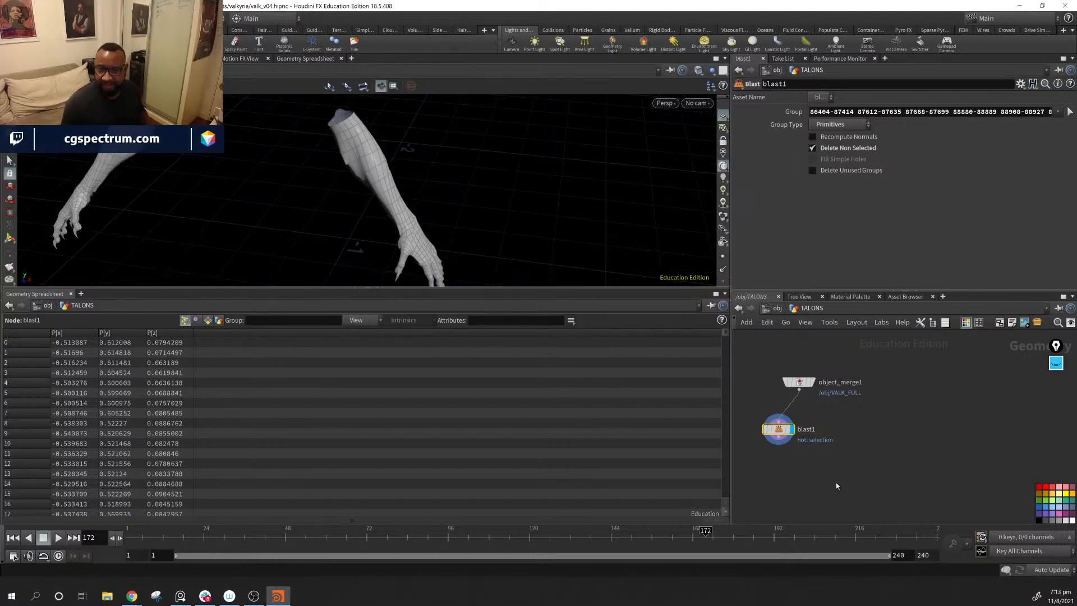
drag(779, 429, 803, 418)
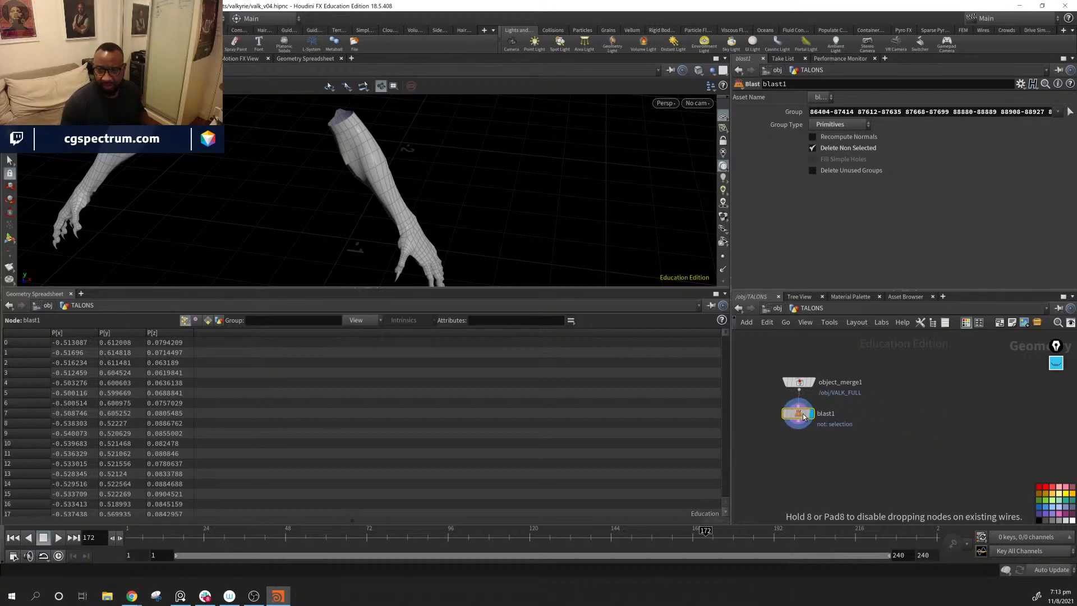
middle_drag(880, 501, 920, 456)
drag(840, 377, 843, 383)
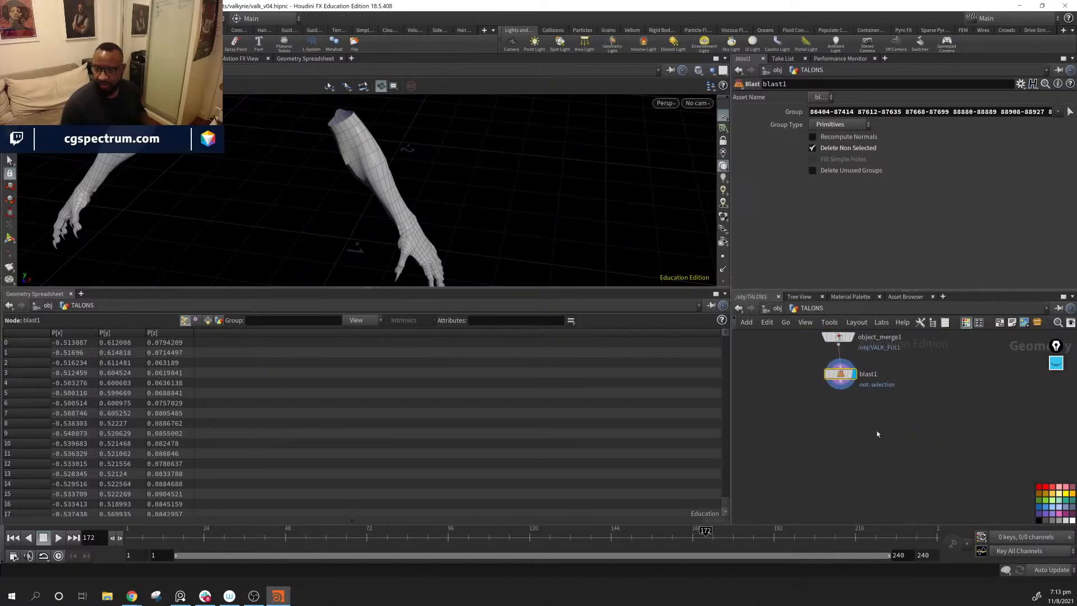
key(Tab)
text(n)
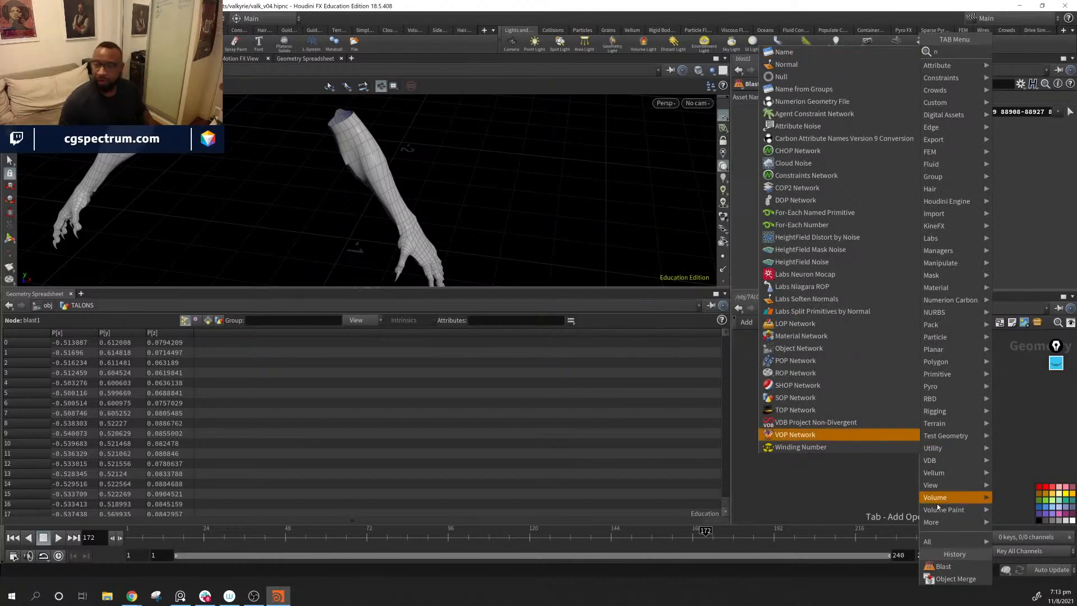
click(839, 497)
Step: Examine the isolated forearms and clawed hands from several angles
alt+middle_drag(414, 203, 595, 215)
drag(595, 216, 483, 222)
drag(597, 219, 540, 223)
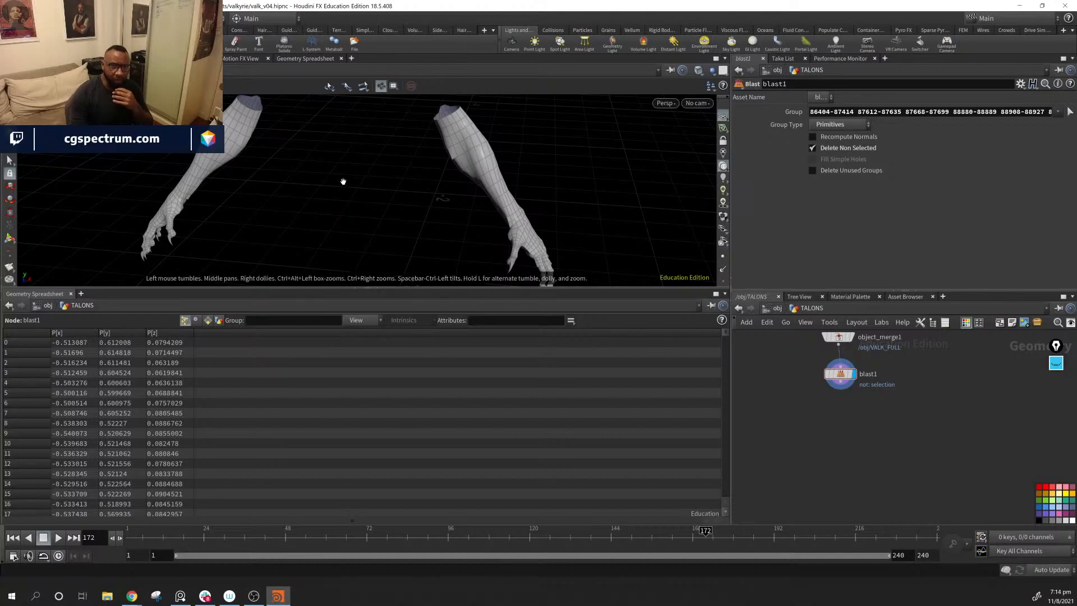
right_drag(433, 189, 529, 185)
middle_drag(529, 185, 597, 120)
drag(596, 120, 452, 221)
middle_drag(457, 243, 537, 208)
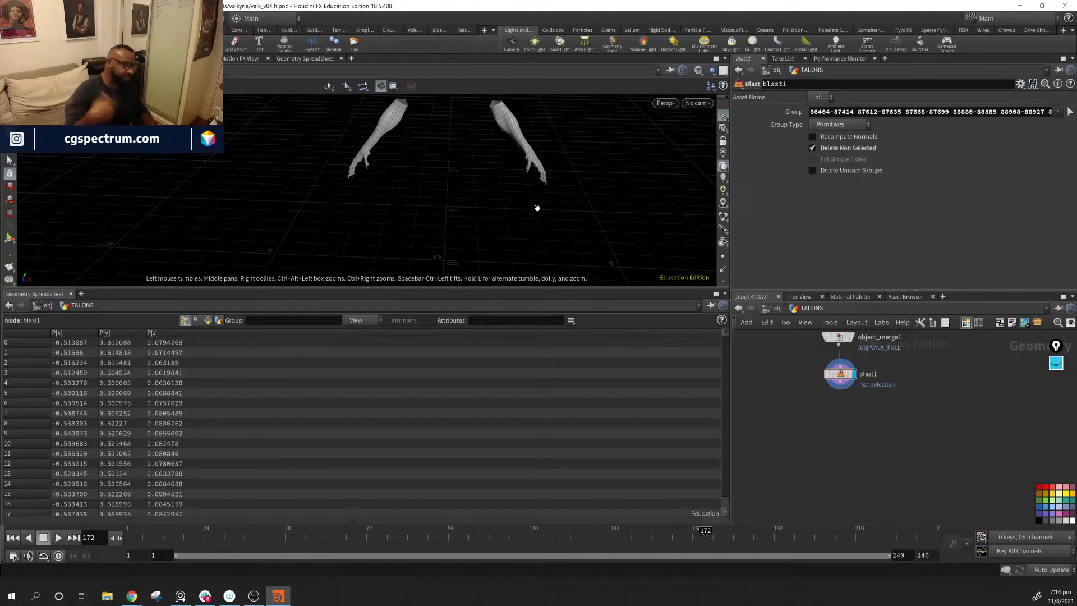
Step: Mark up one forearm, its move to the origin and back, and the opposite forearm with pen strokes, and clear the drawing
middle_drag(537, 208, 496, 208)
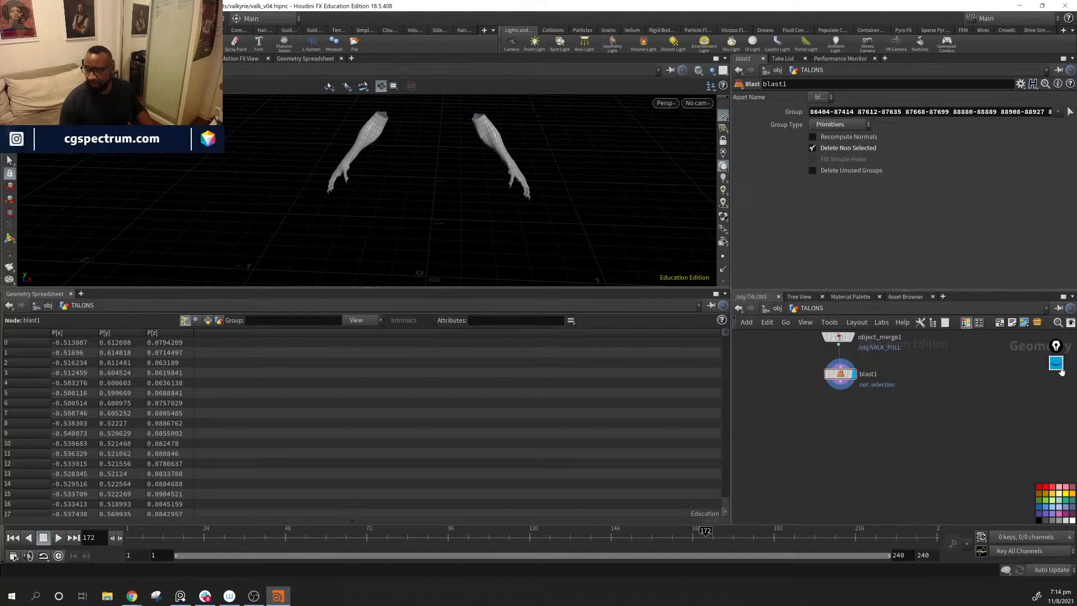
click(1059, 368)
click(1052, 389)
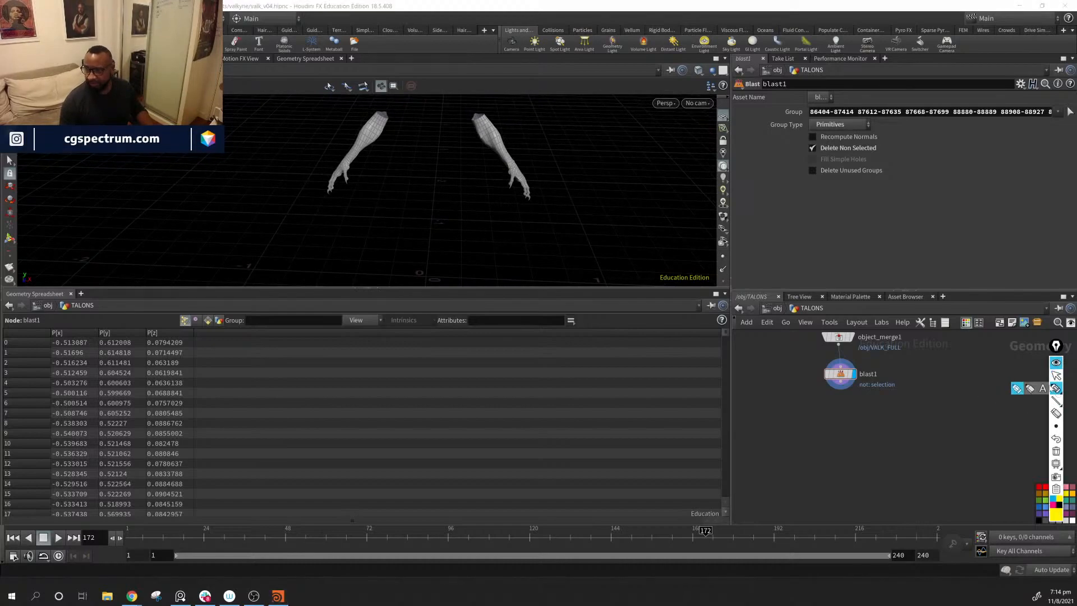
drag(459, 121, 563, 185)
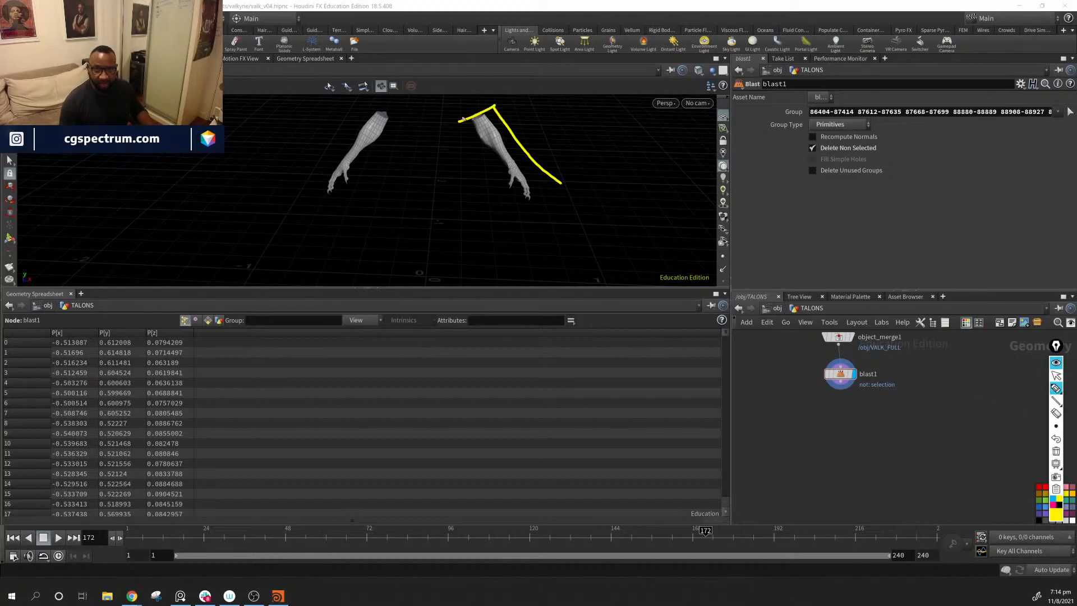
drag(463, 119, 554, 193)
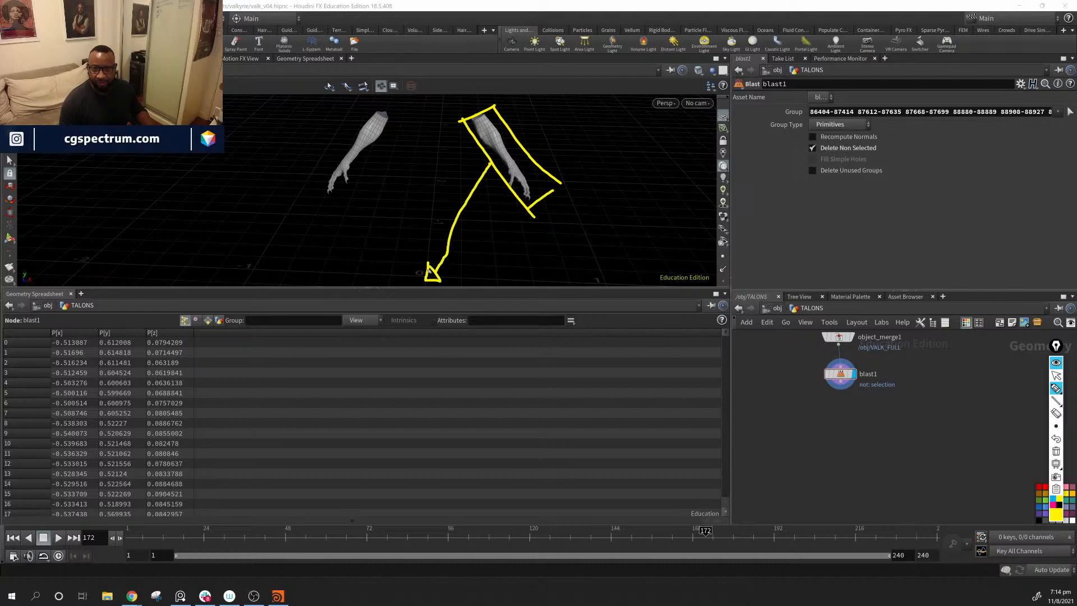
mouse_move(421, 257)
mouse_down()
mouse_move(441, 264)
mouse_move(544, 216)
mouse_move(401, 174)
mouse_up()
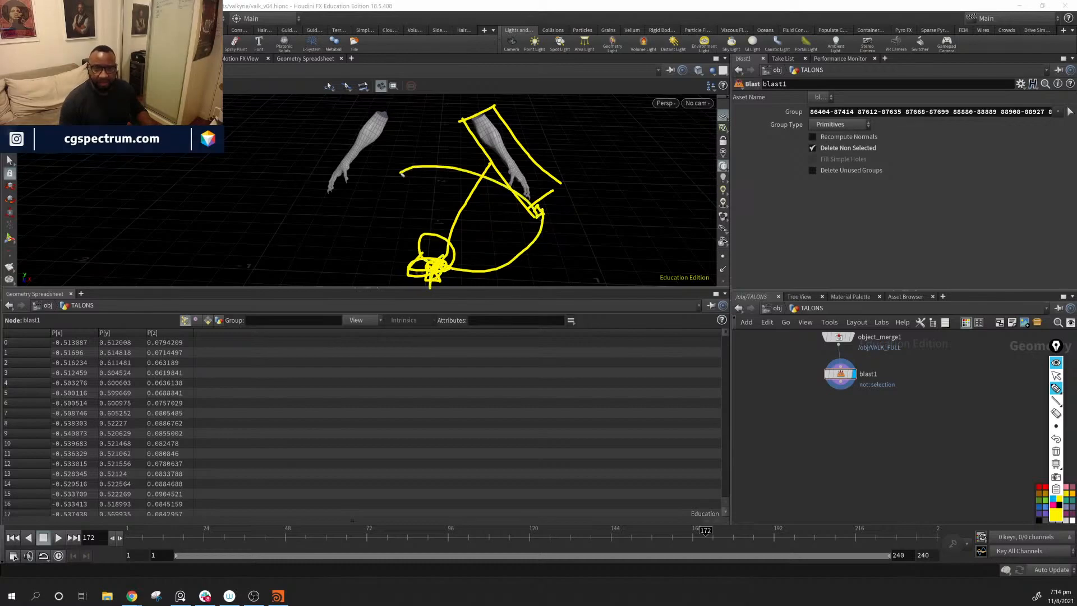
drag(379, 108, 288, 137)
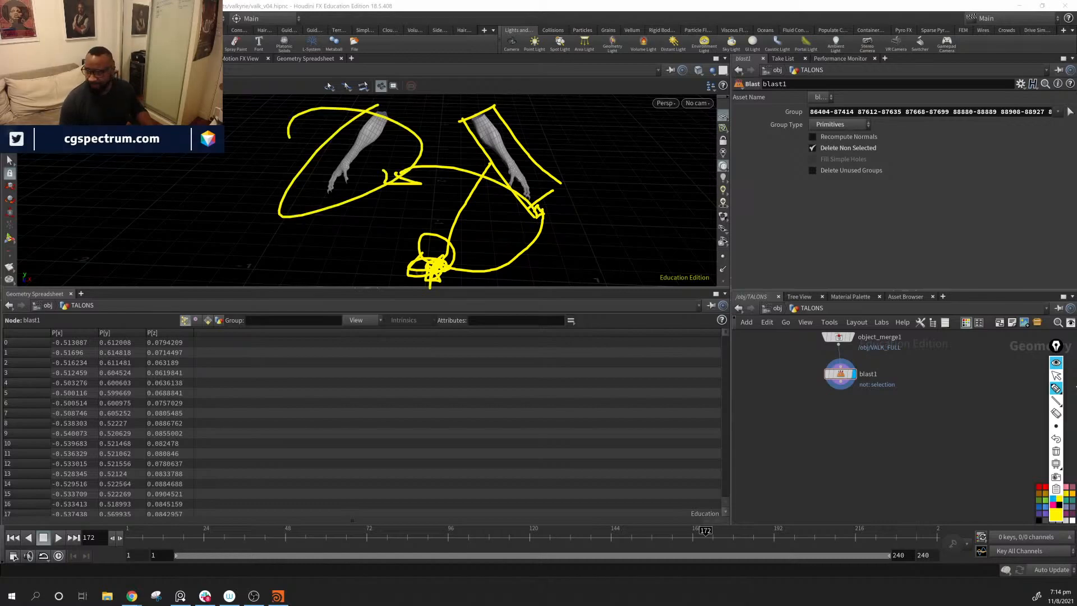
click(1056, 453)
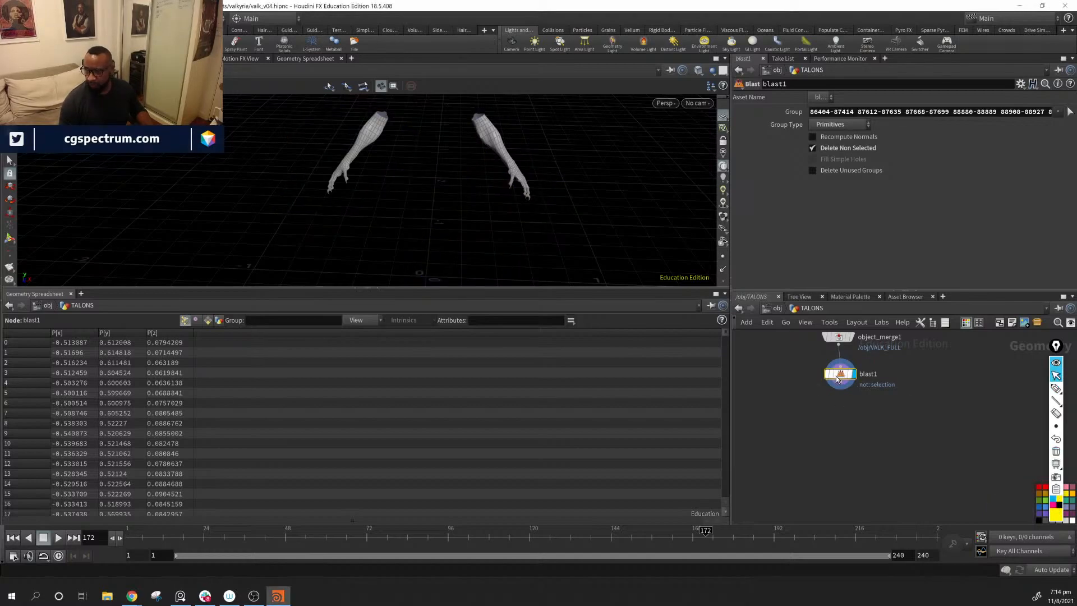
Step: Reselect blast1's Group by UV islands so that it keeps only one forearm and its clawed hand
click(1070, 112)
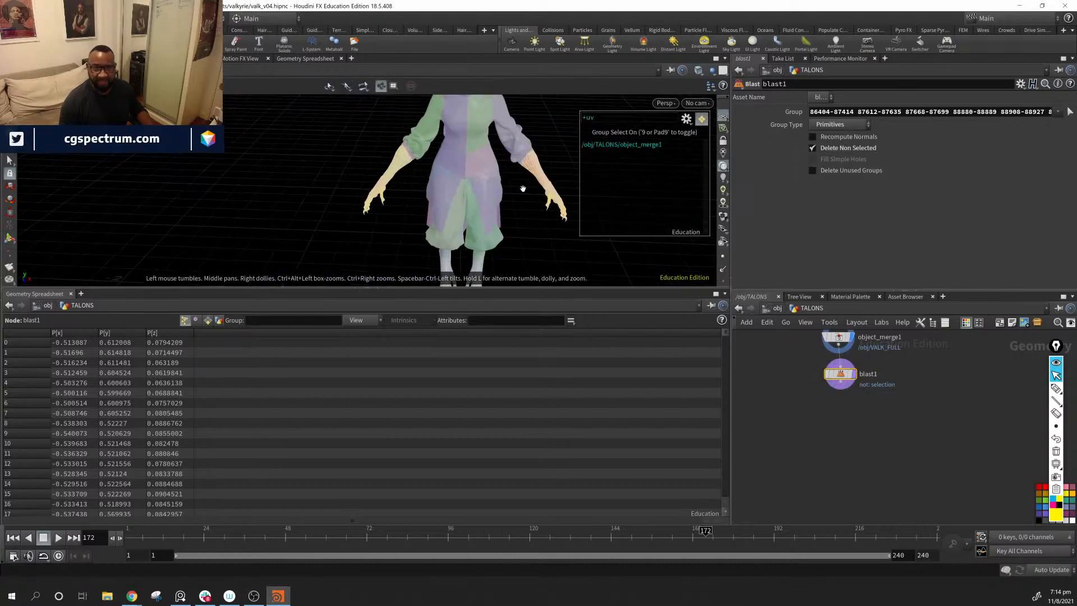
ctrl+drag(346, 118, 495, 212)
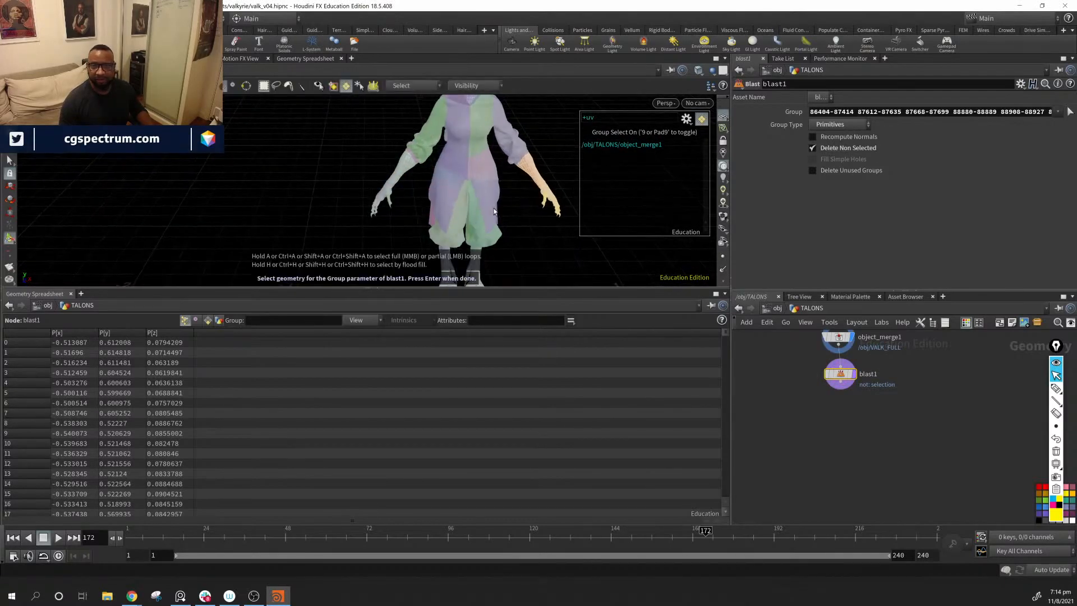
click(347, 86)
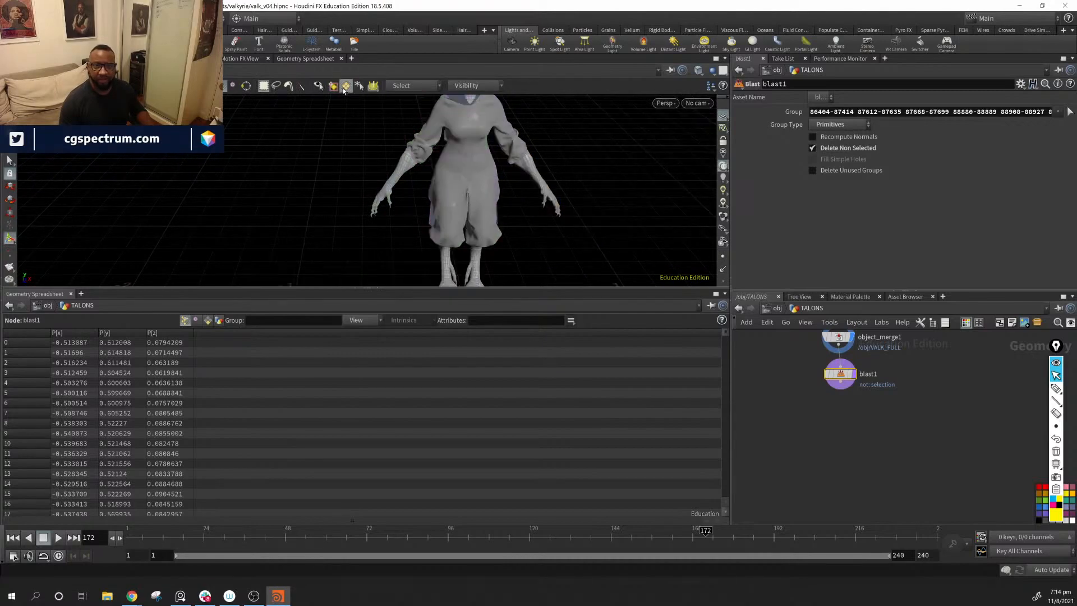
click(346, 86)
click(412, 86)
click(452, 115)
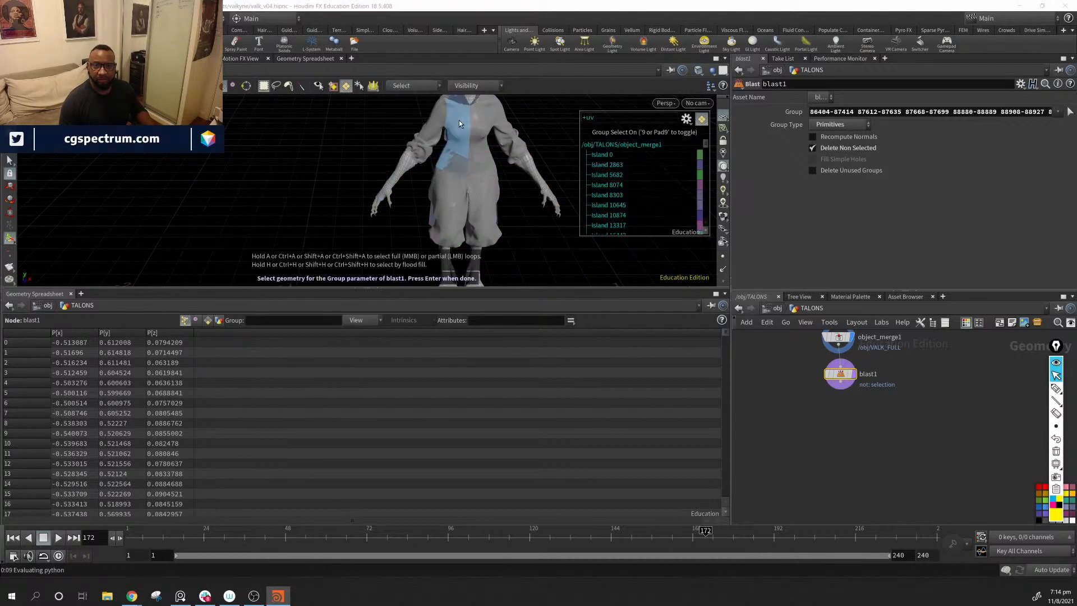
drag(549, 173, 502, 247)
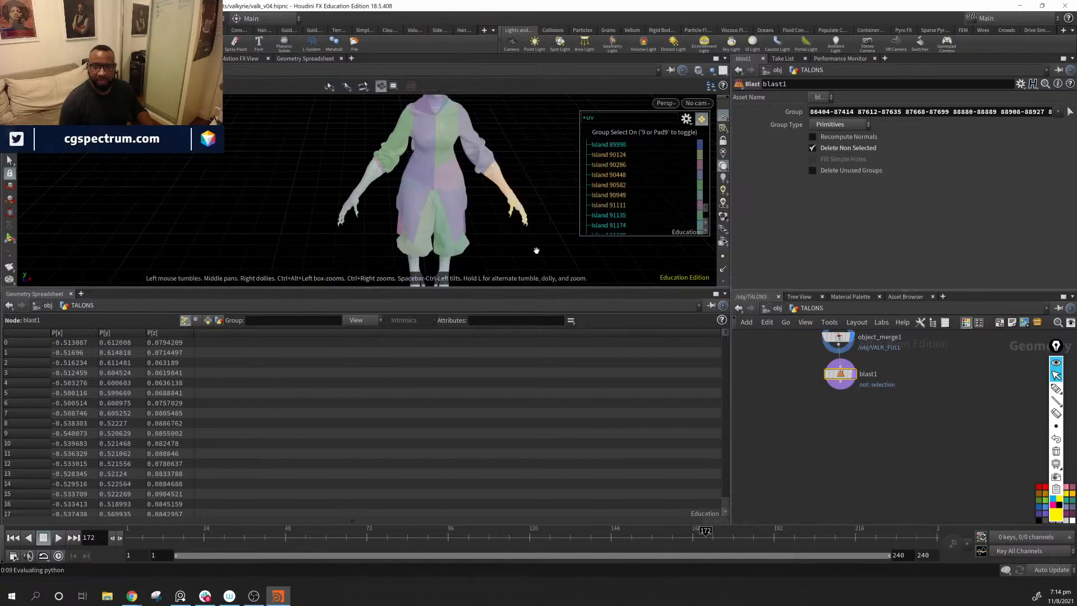
alt+middle_drag(536, 250, 533, 175)
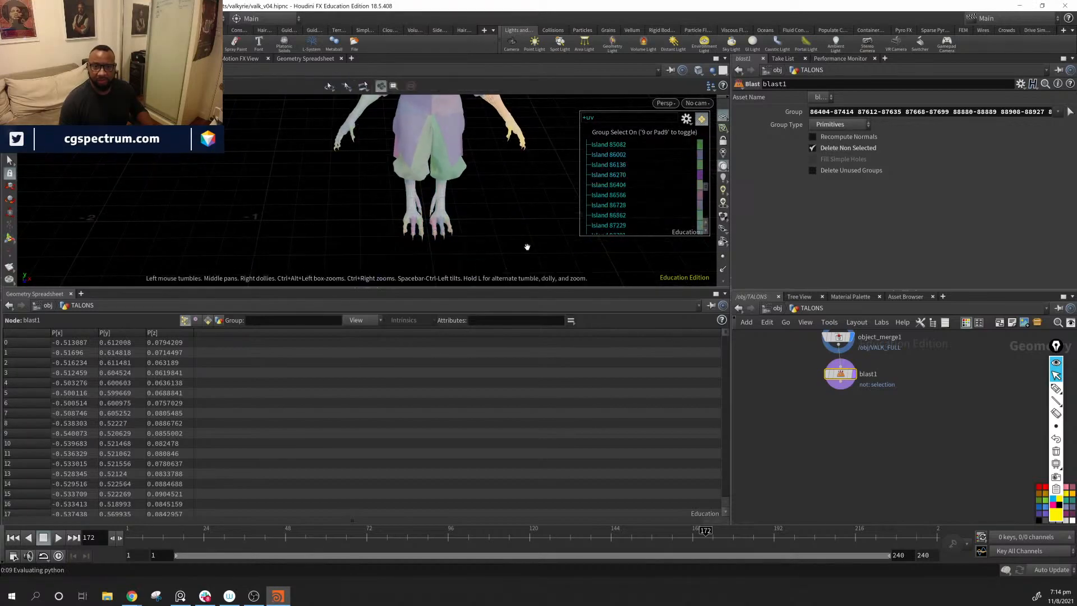
alt+drag(527, 245, 469, 197)
key(Return)
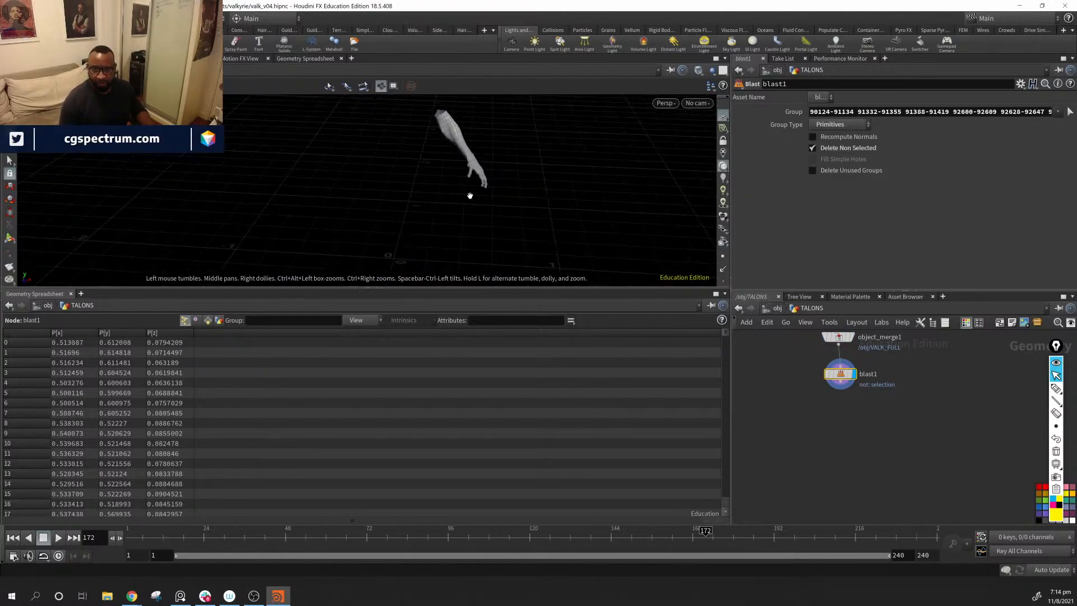
Step: Move blast1 slightly to one side of object_merge1 in the network
right_drag(488, 174, 611, 193)
mouse_move(539, 216)
mouse_down()
mouse_move(291, 198)
mouse_move(516, 200)
mouse_move(613, 241)
mouse_move(579, 255)
mouse_move(479, 186)
mouse_move(536, 221)
mouse_up()
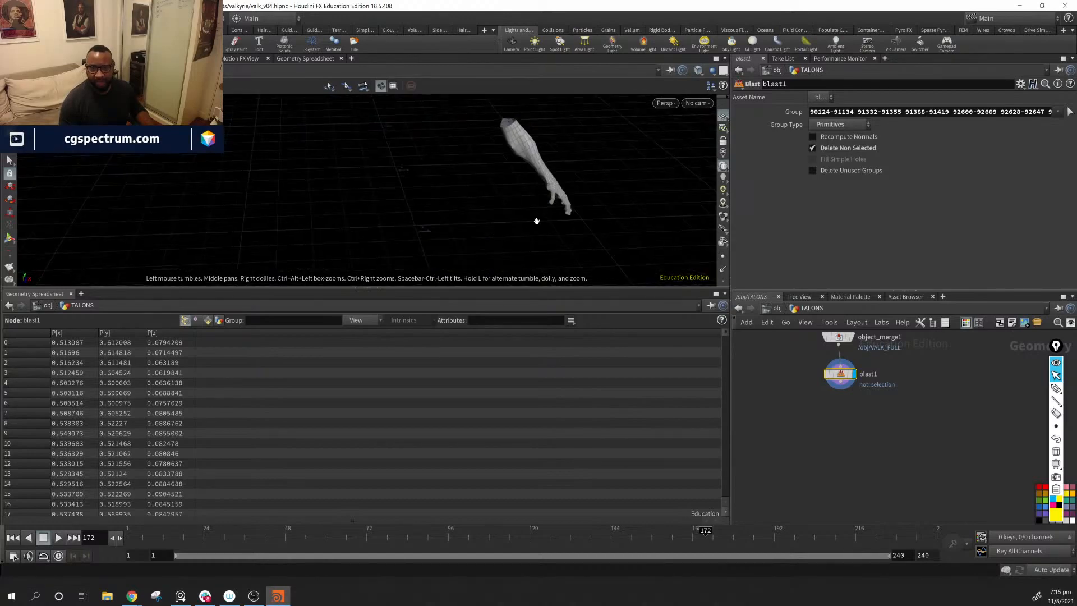
middle_drag(530, 242, 468, 175)
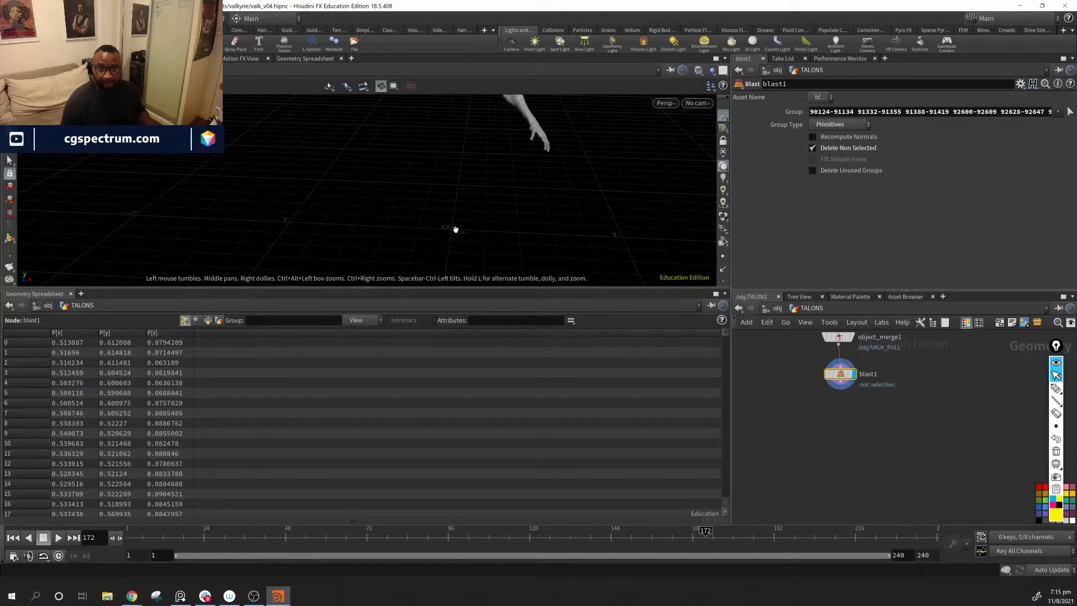
drag(489, 245, 403, 232)
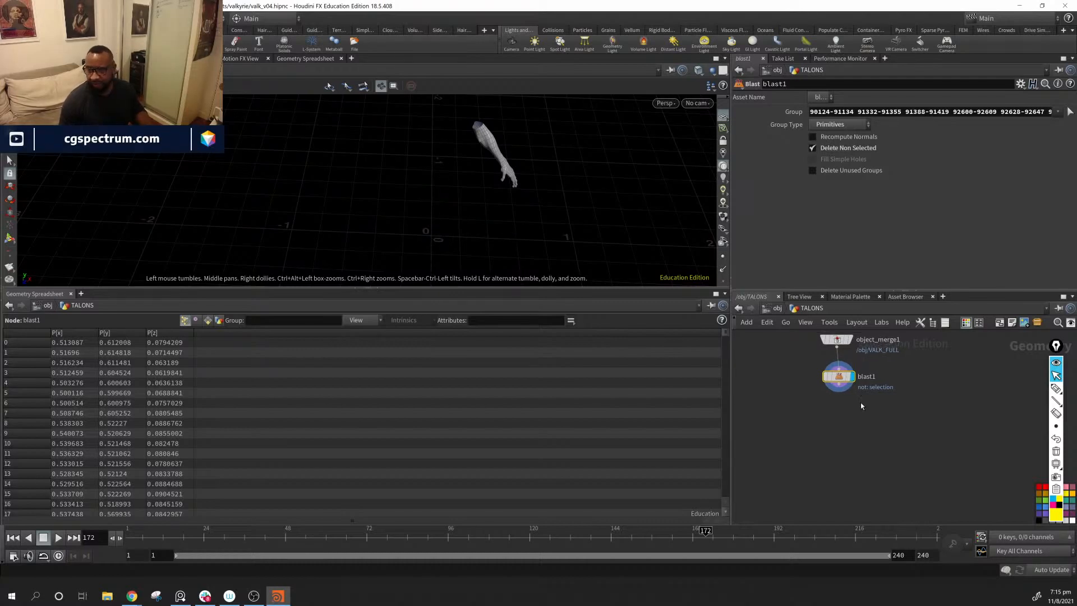
drag(840, 379, 873, 377)
click(836, 385)
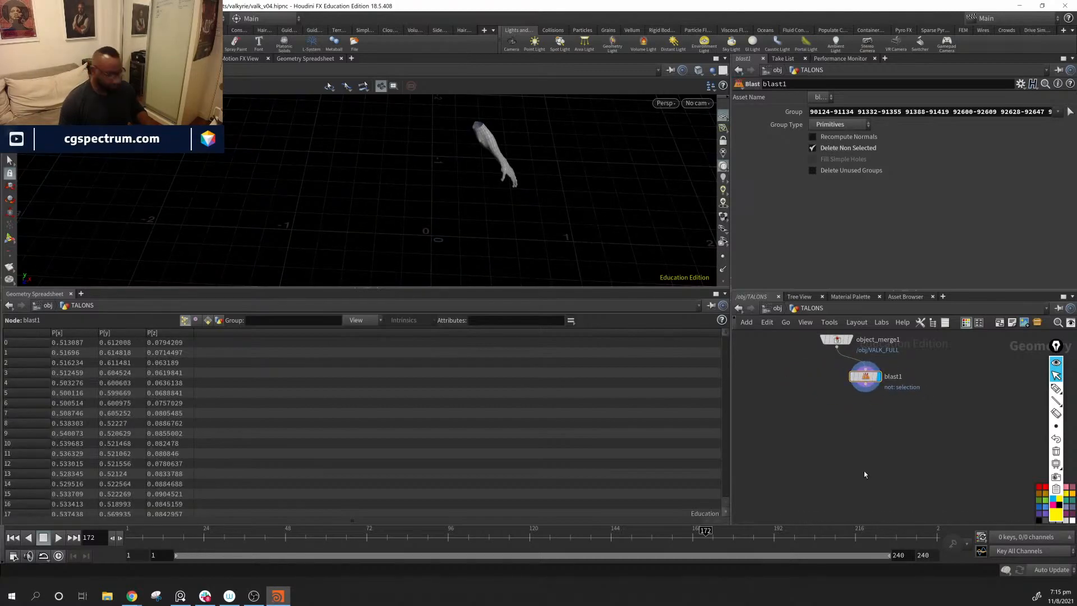
Step: Add a Bound node, wire blast1's output into it and turn on its display flag
key(Tab)
text(bound)
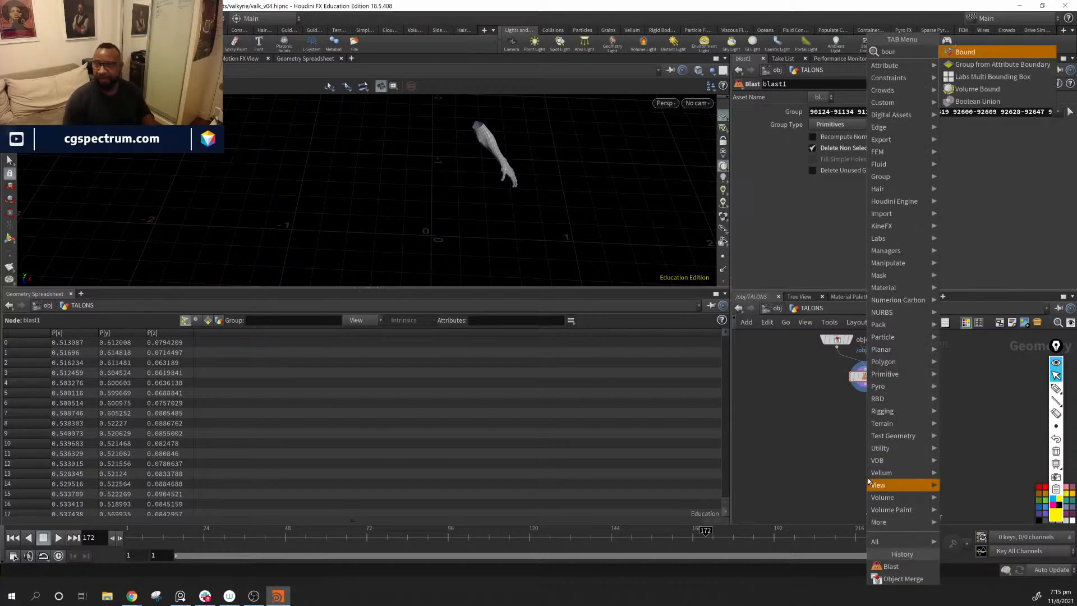
key(Return)
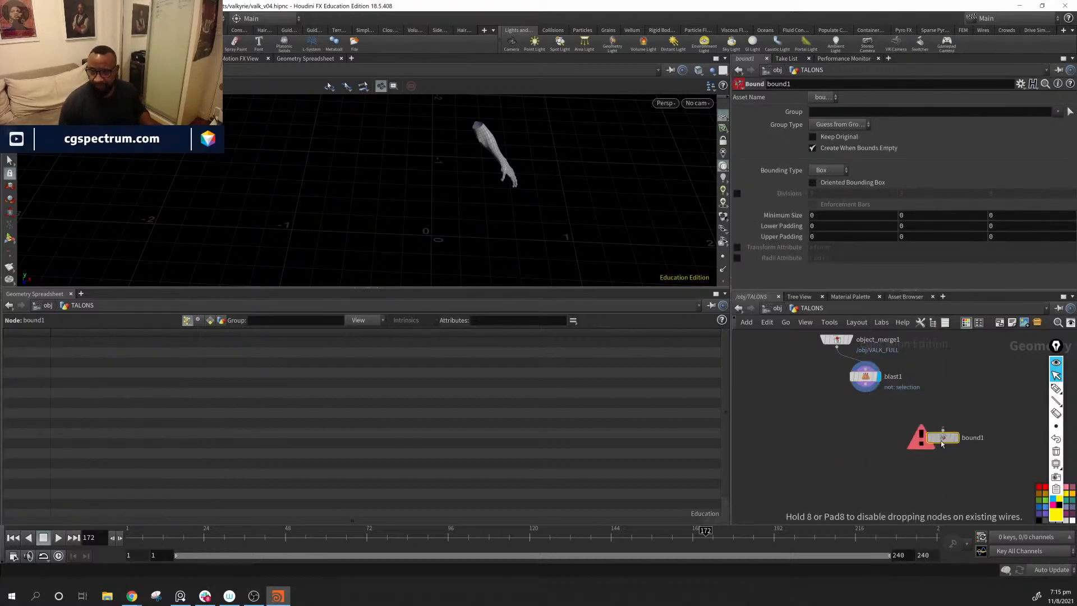
click(966, 425)
click(865, 383)
click(967, 416)
click(979, 425)
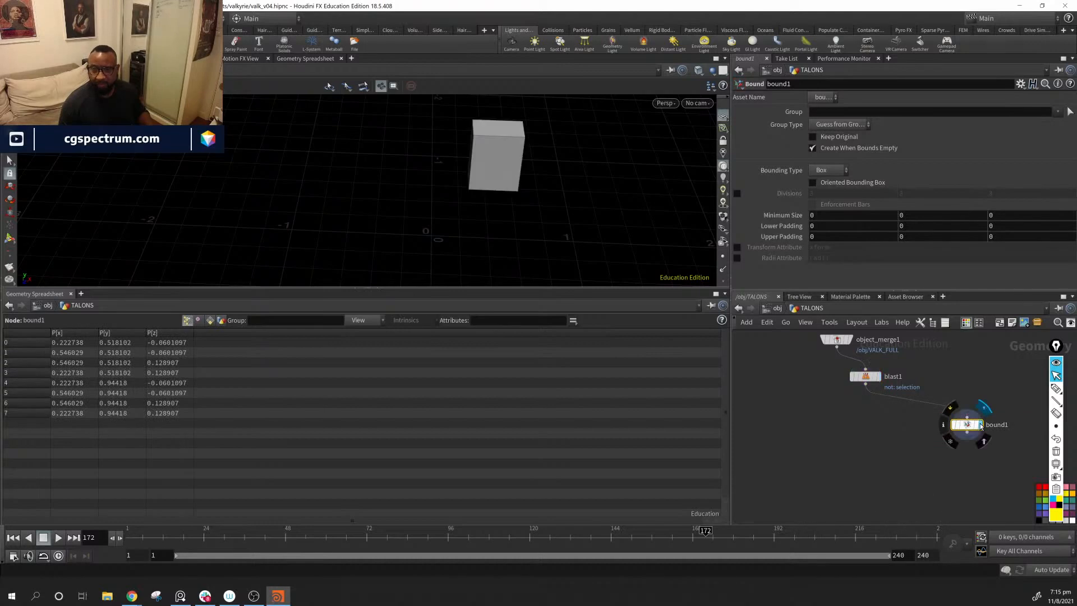
Step: Keep bound1's Bounding Type as Box, enable Oriented Bounding Box and the xform Transform Attribute, and place the node closer to blast1
click(837, 171)
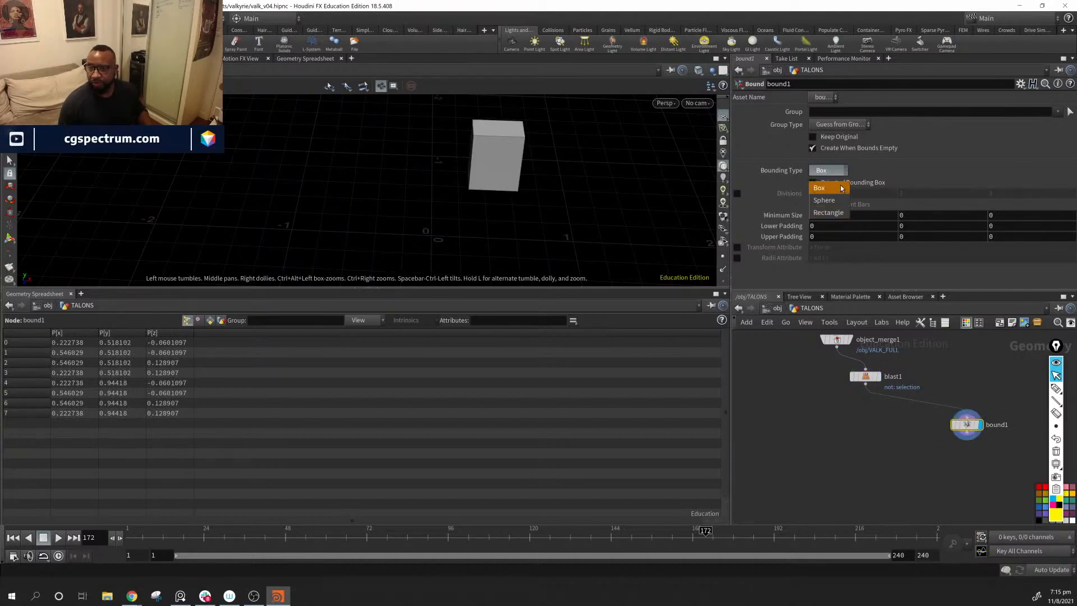
click(840, 185)
click(820, 183)
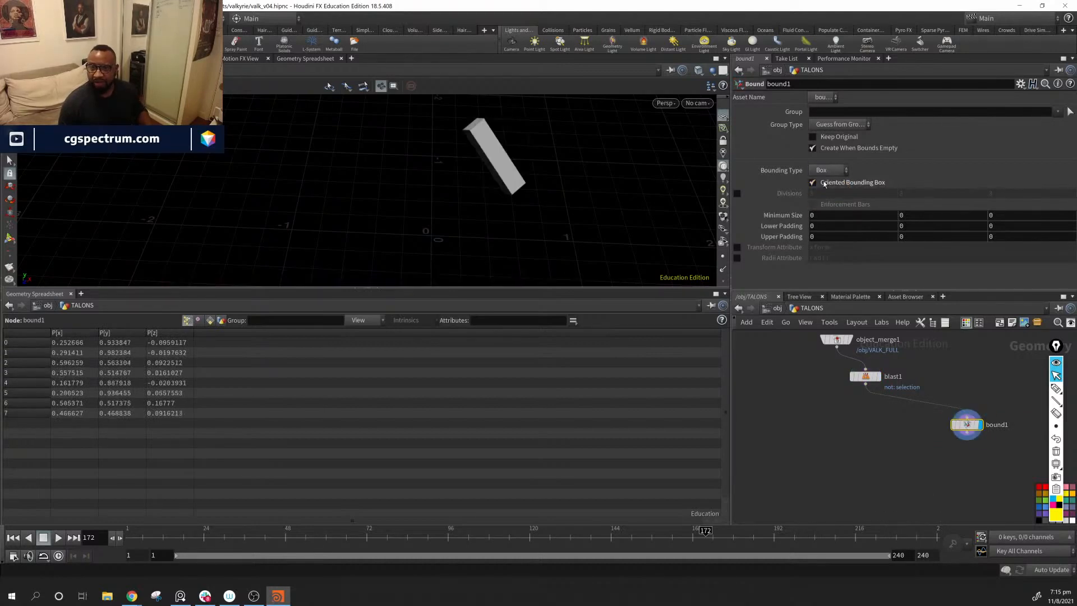
drag(457, 178, 600, 208)
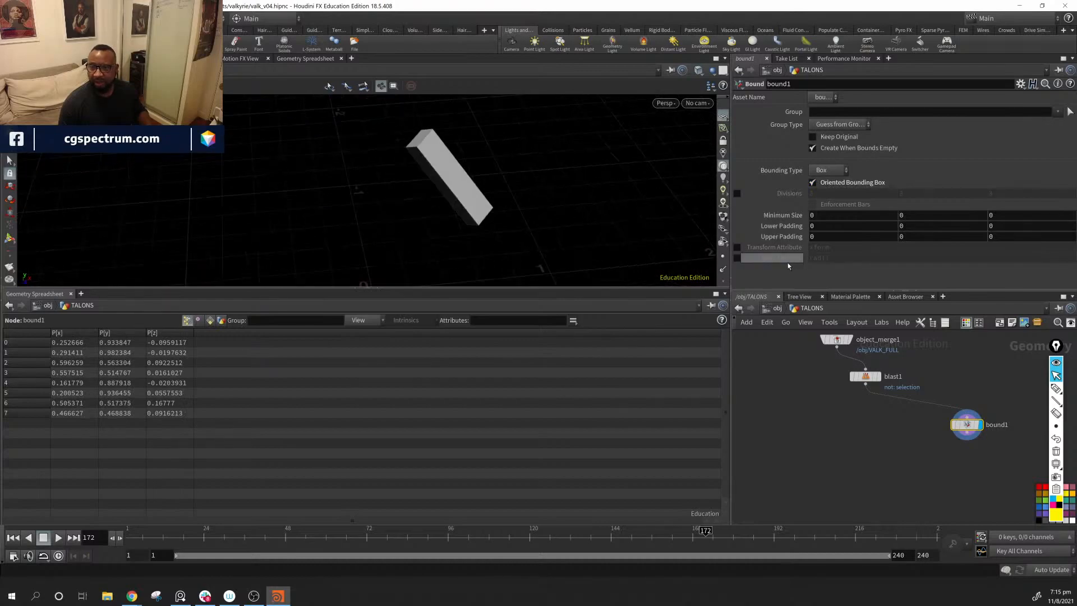
click(737, 247)
drag(528, 173, 443, 264)
drag(968, 426, 938, 410)
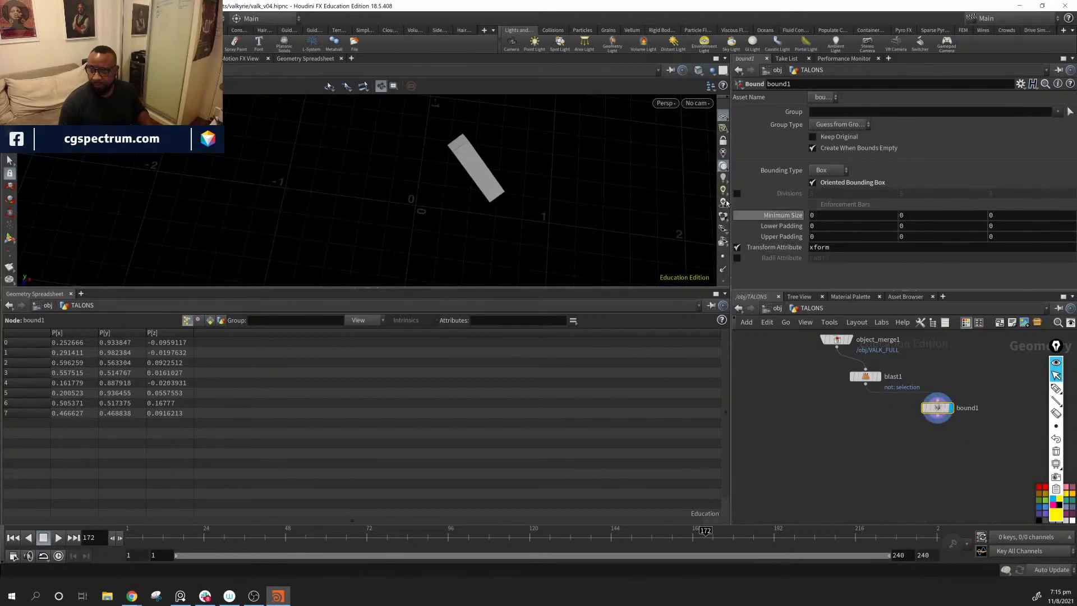
Step: Enable Keep Original on bound1 so the arm is output together with its bounding box
click(826, 138)
drag(603, 178, 584, 166)
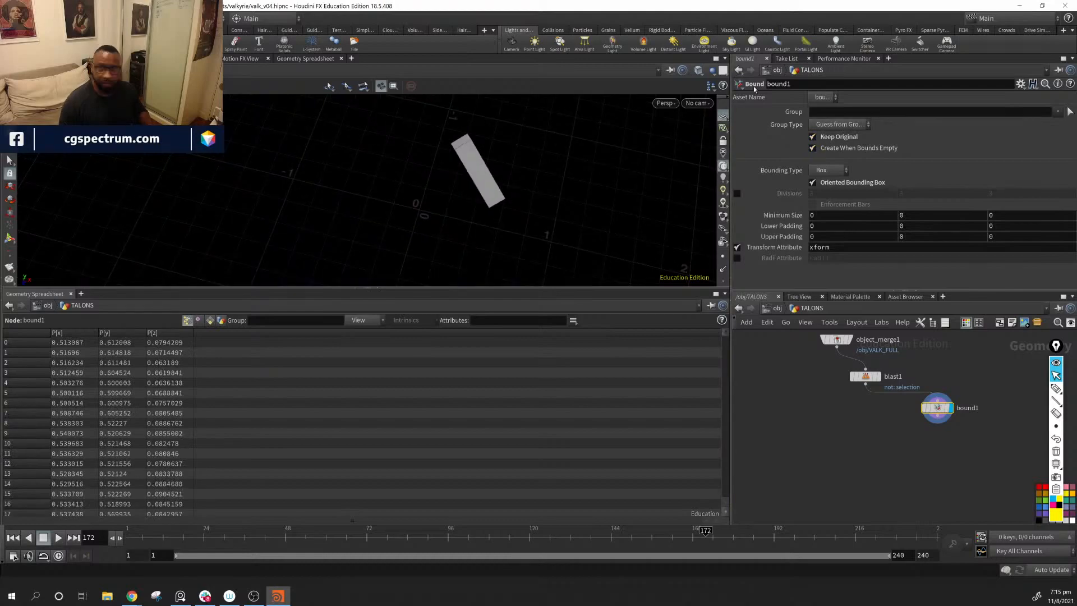
click(698, 70)
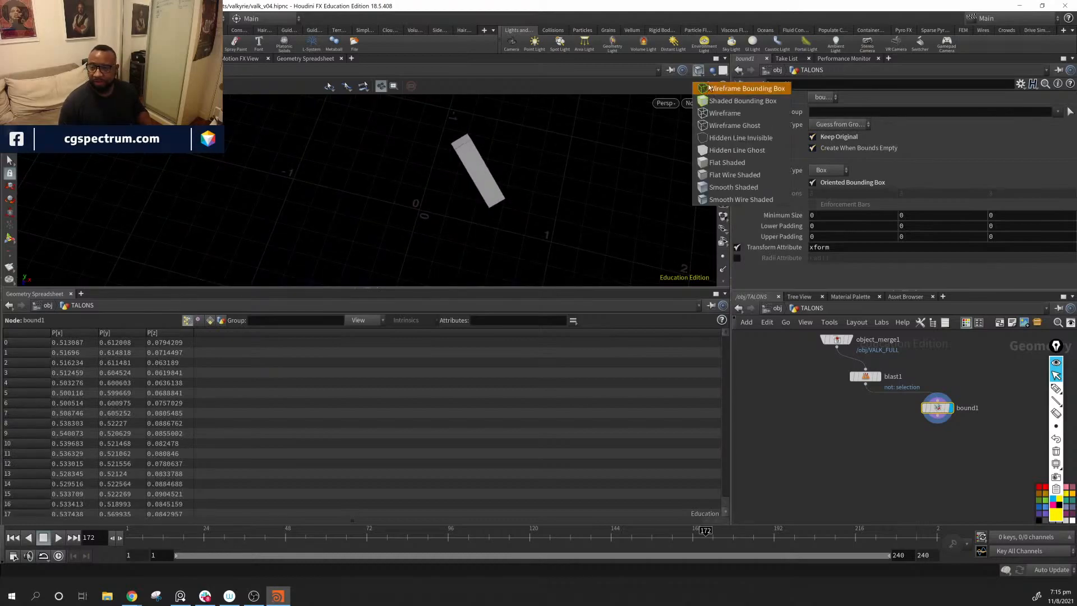
click(963, 146)
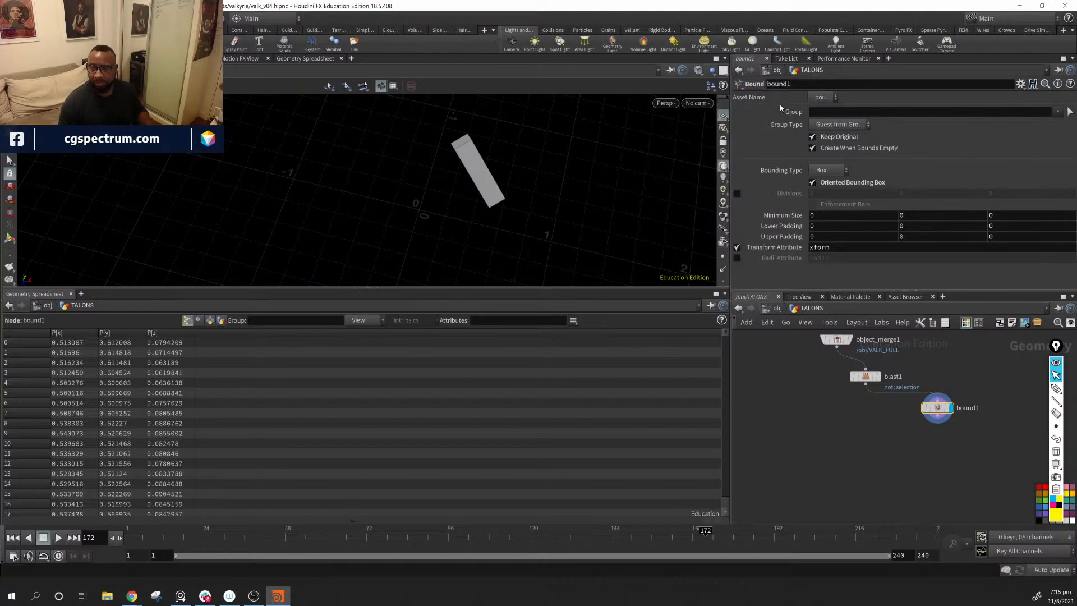
click(823, 98)
click(825, 102)
Step: Switch the viewport shading to Wireframe to see the arm inside its oriented bounding box
alt+middle_drag(526, 185, 488, 204)
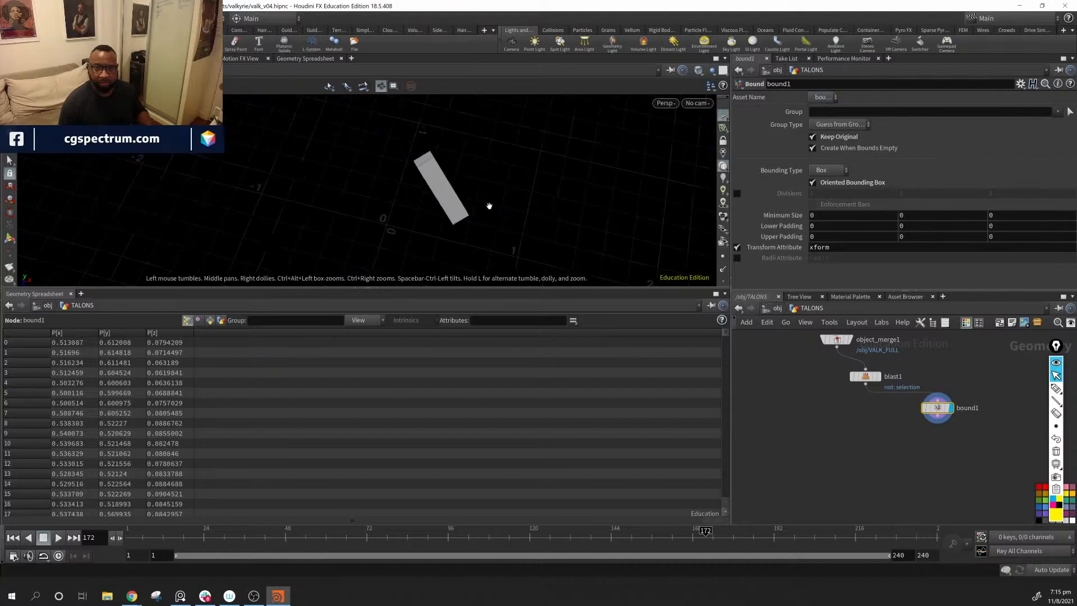
scroll(488, 204, up, 5)
alt+drag(488, 205, 589, 171)
click(702, 71)
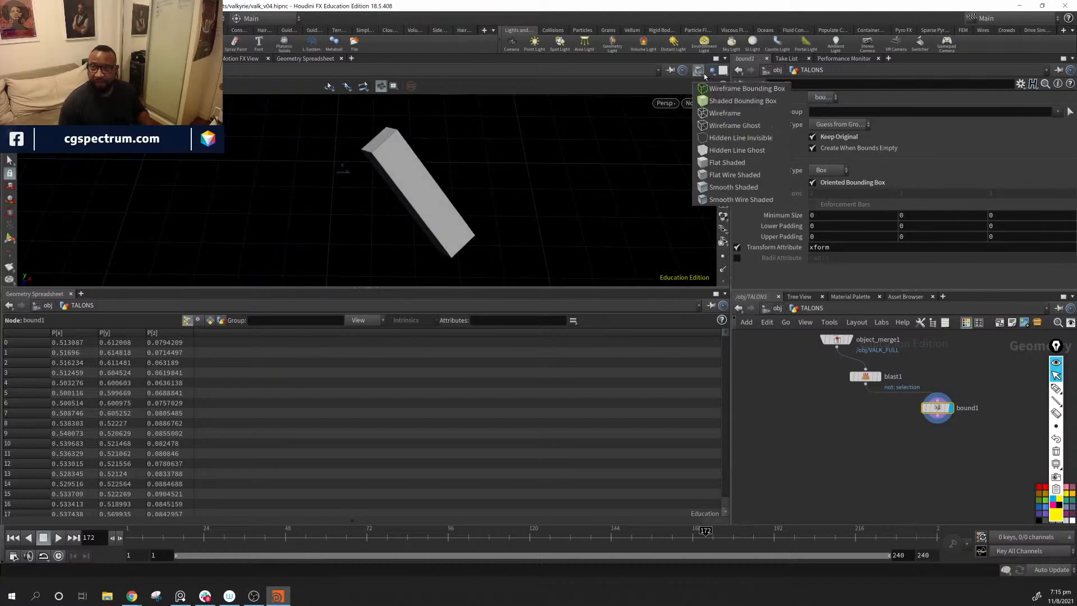
click(745, 116)
mouse_move(513, 188)
mouse_down()
mouse_move(554, 133)
mouse_move(493, 136)
mouse_move(596, 236)
mouse_up()
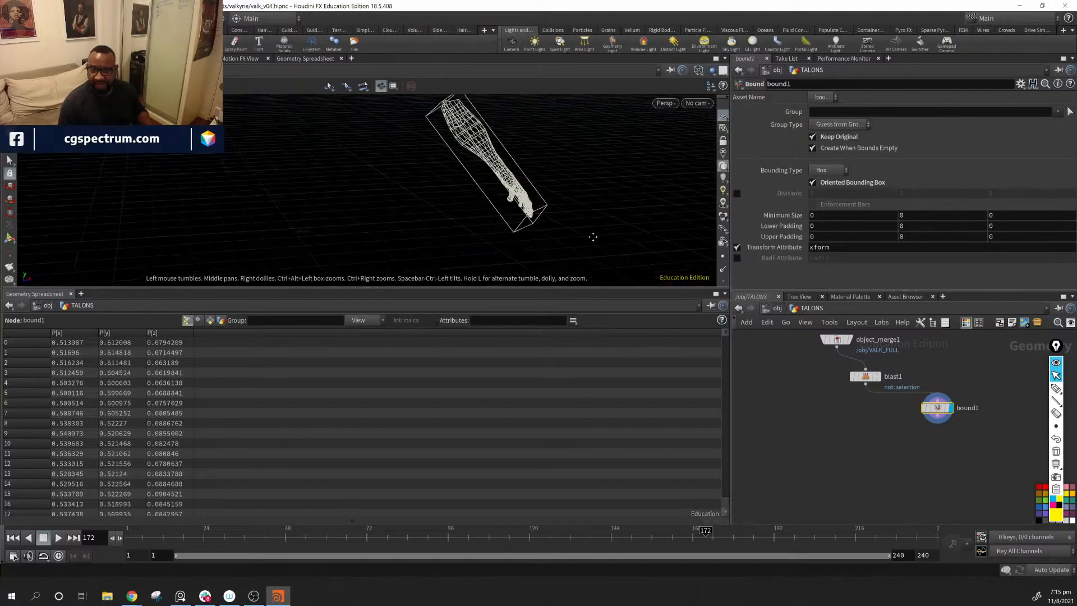
right_drag(596, 236, 581, 224)
Step: Add a Transform by Attribute node to the network below bound1
mouse_move(983, 444)
middle_down()
mouse_move(953, 441)
mouse_move(968, 436)
middle_up()
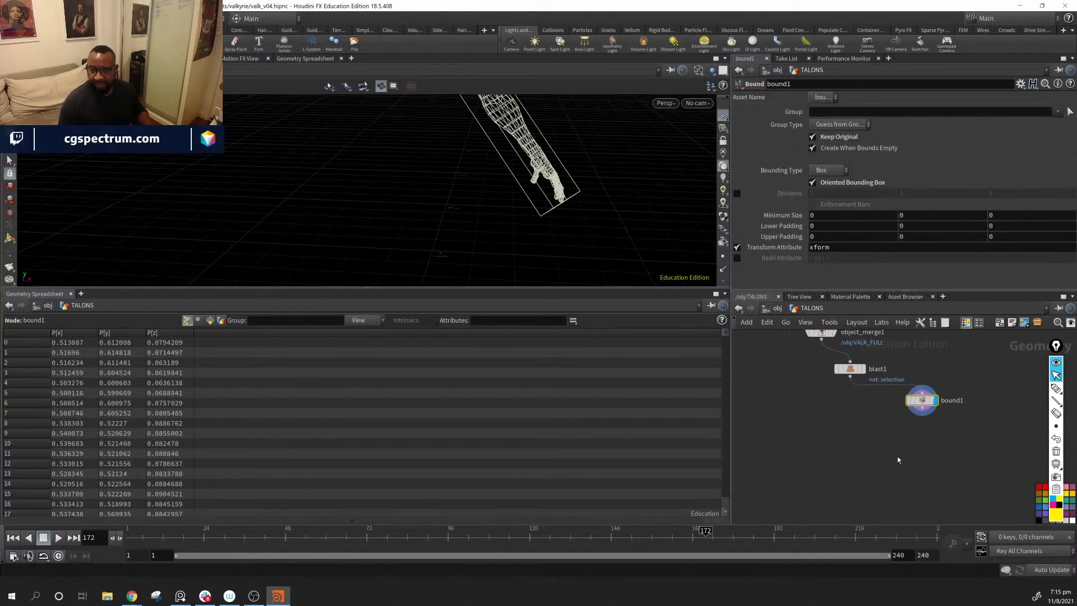
right_drag(519, 180, 382, 159)
mouse_move(505, 164)
mouse_down()
mouse_move(464, 164)
mouse_move(445, 178)
mouse_move(521, 177)
mouse_up()
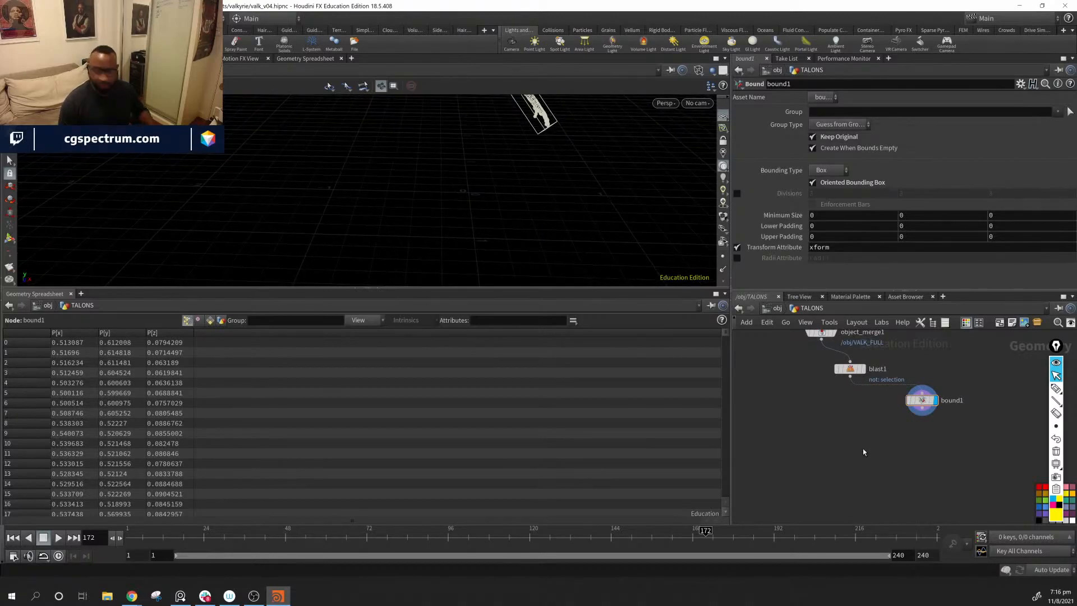
key(Tab)
text(tran)
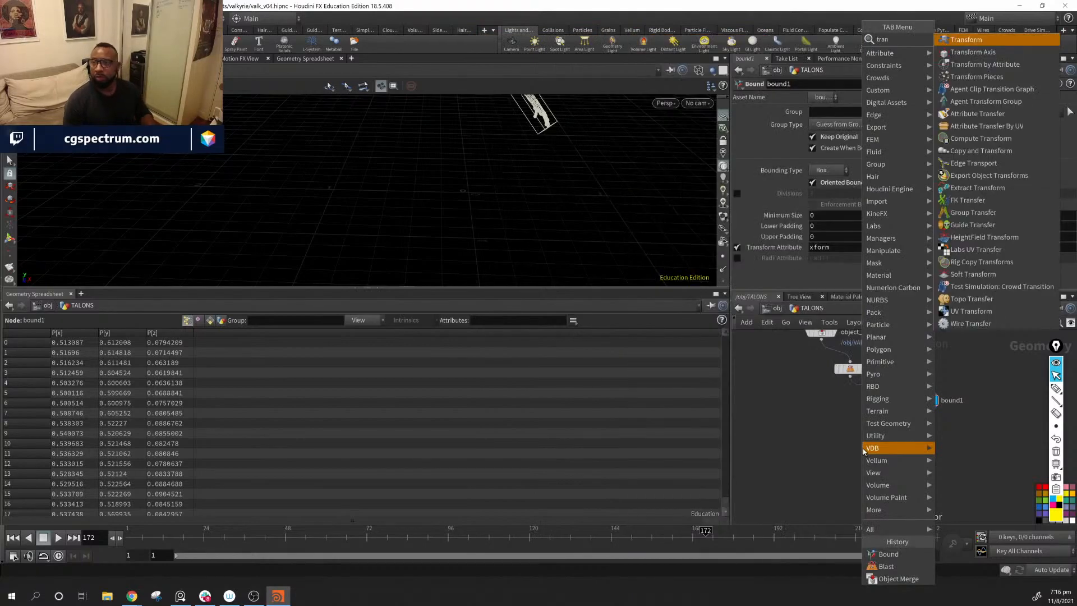
key(Down)
key(Down)
key(Return)
click(863, 449)
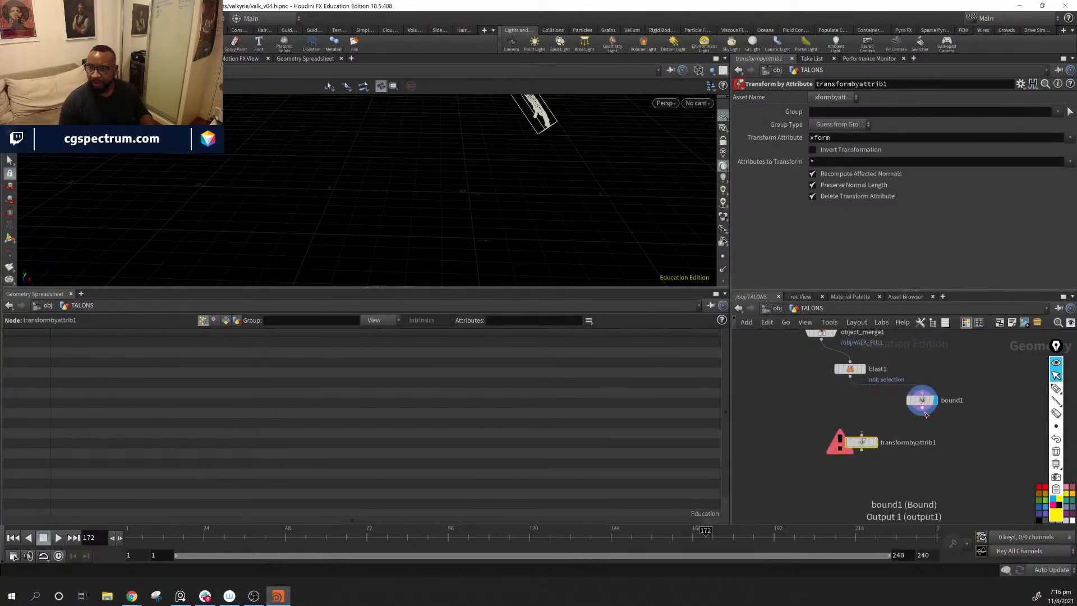
Step: Wire bound1 into transformbyattrib1, display that node and enable Invert Transformation on the xform attribute
drag(923, 408, 927, 457)
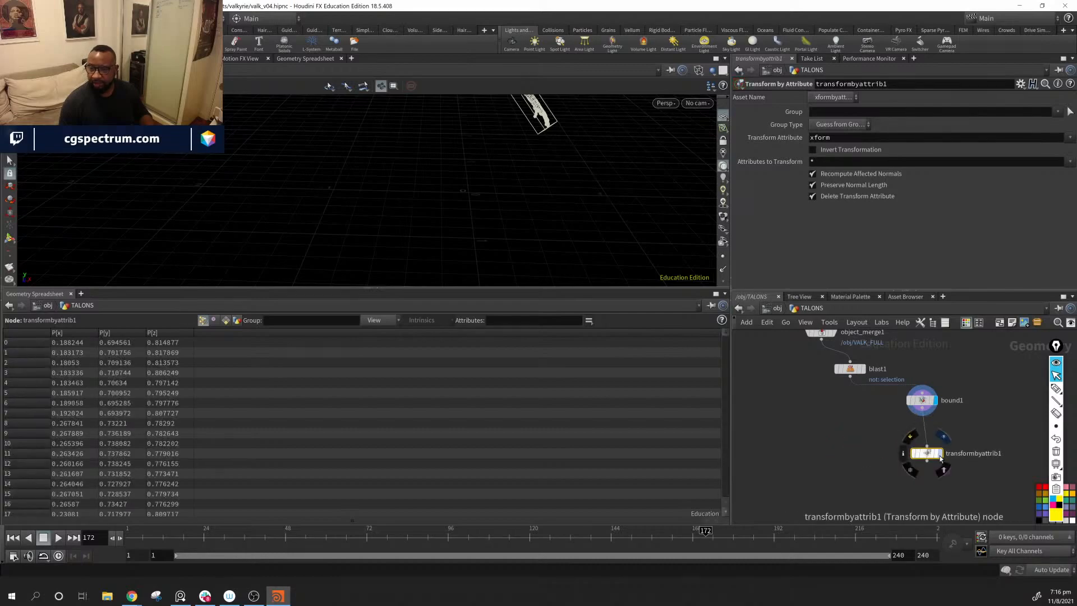
click(942, 455)
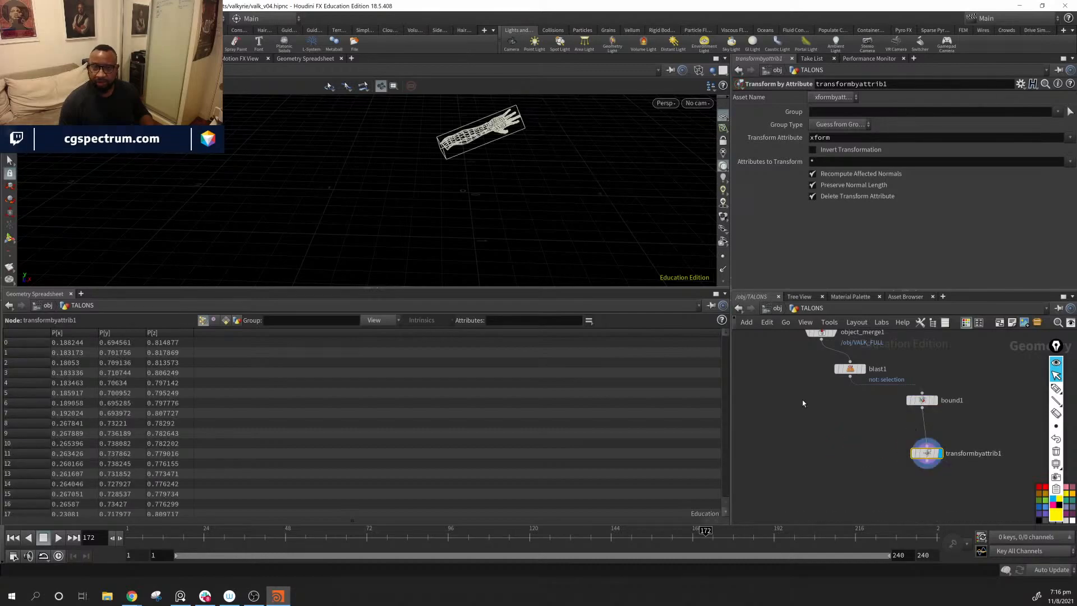
click(814, 150)
alt+drag(570, 217, 617, 188)
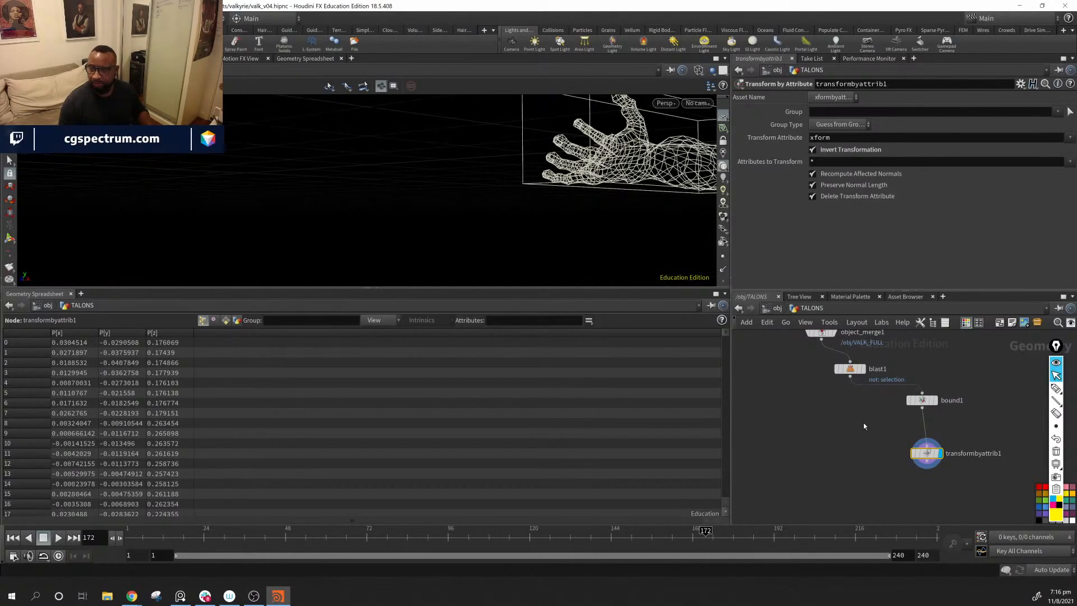
Step: Display blast1 and examine the isolated forearm and its fingertips from several angles
middle_drag(863, 422, 854, 470)
click(854, 415)
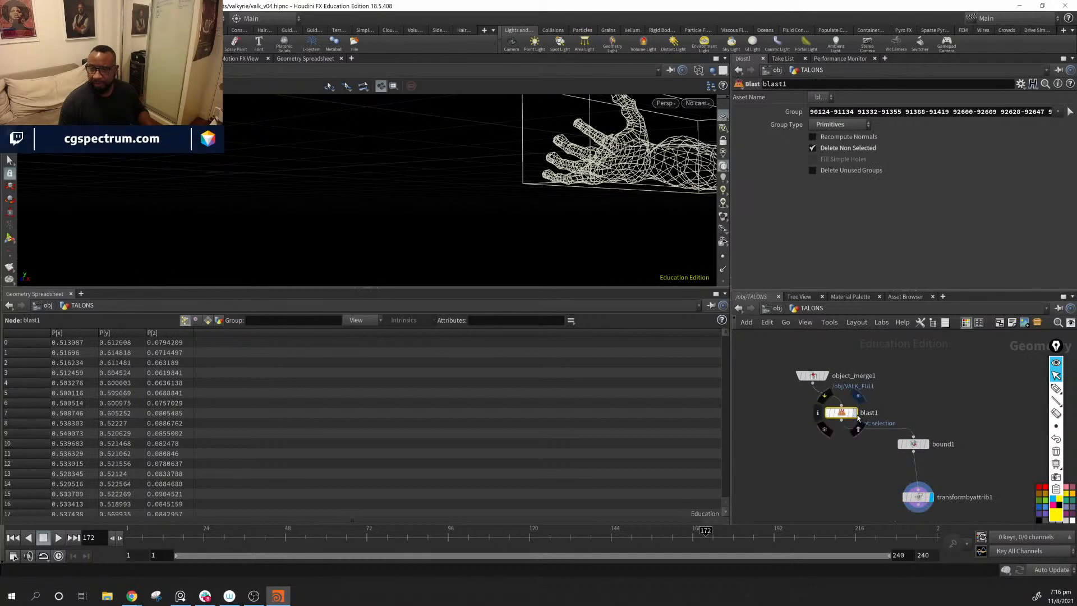
click(857, 415)
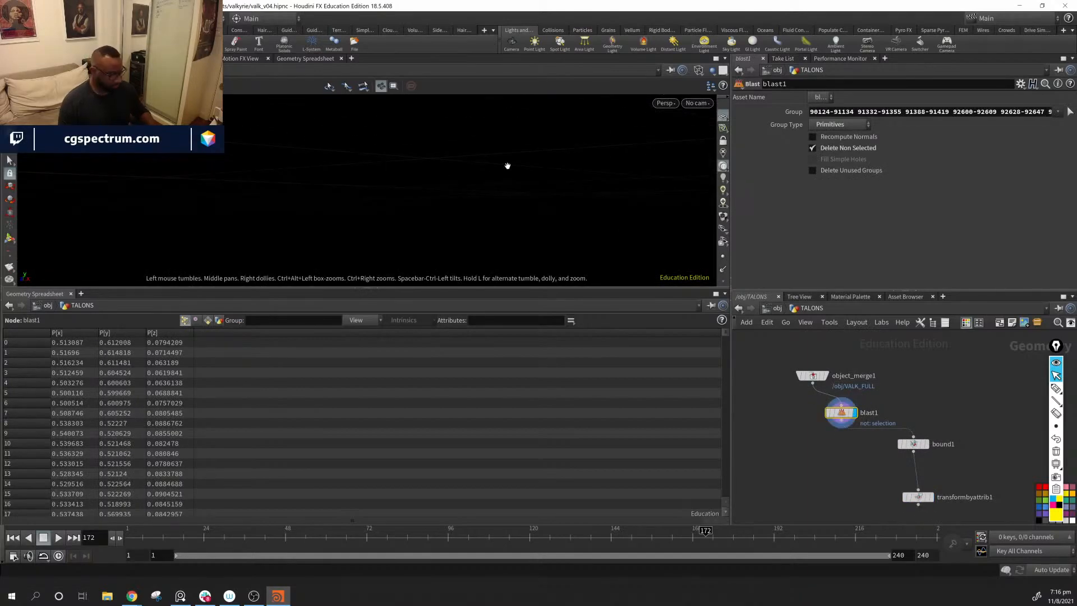
key(shift+w)
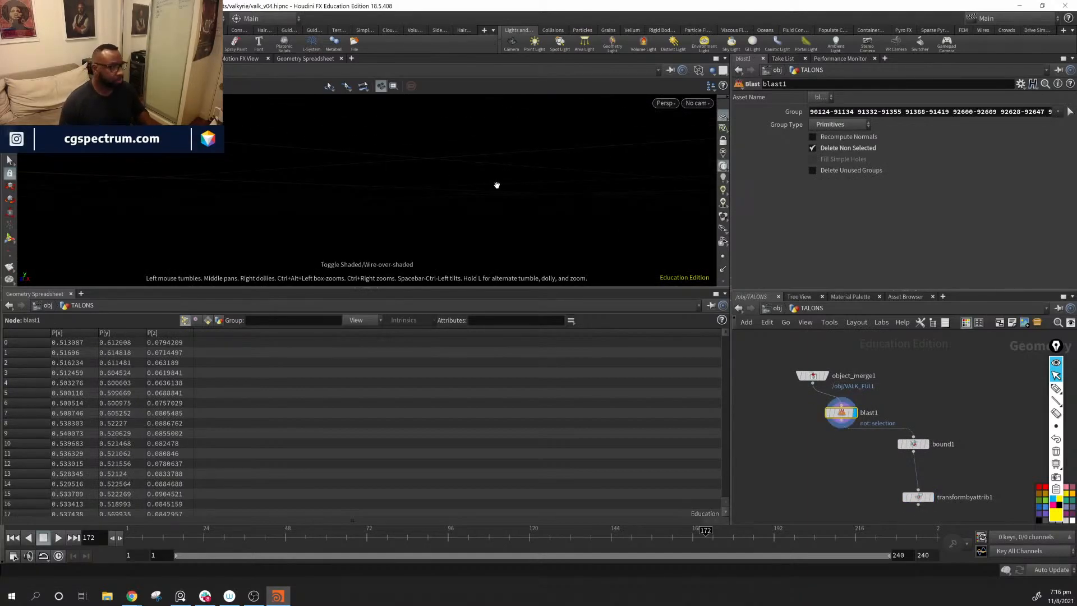
middle_drag(572, 172, 421, 159)
drag(421, 158, 546, 161)
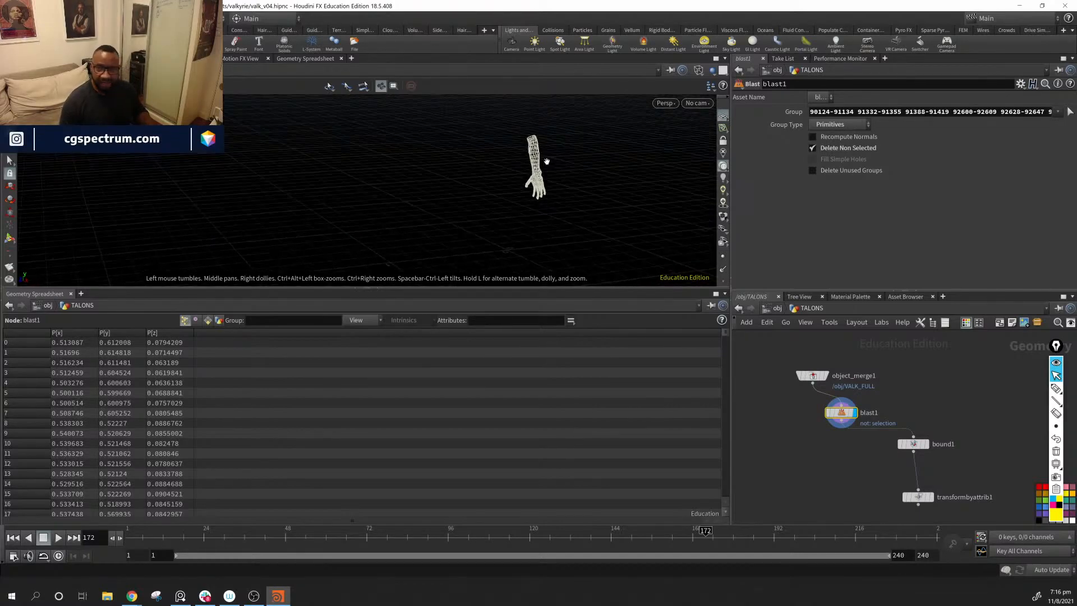
right_drag(546, 161, 515, 173)
middle_drag(515, 173, 473, 208)
right_drag(472, 208, 630, 247)
drag(630, 248, 567, 234)
middle_drag(567, 233, 555, 175)
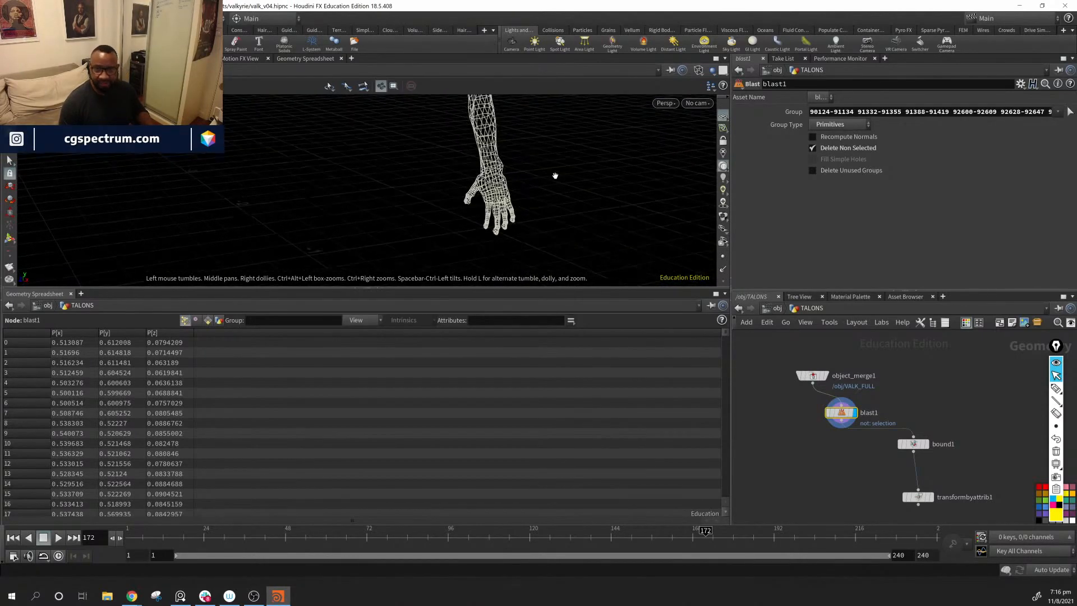
drag(555, 175, 609, 200)
middle_drag(609, 200, 558, 233)
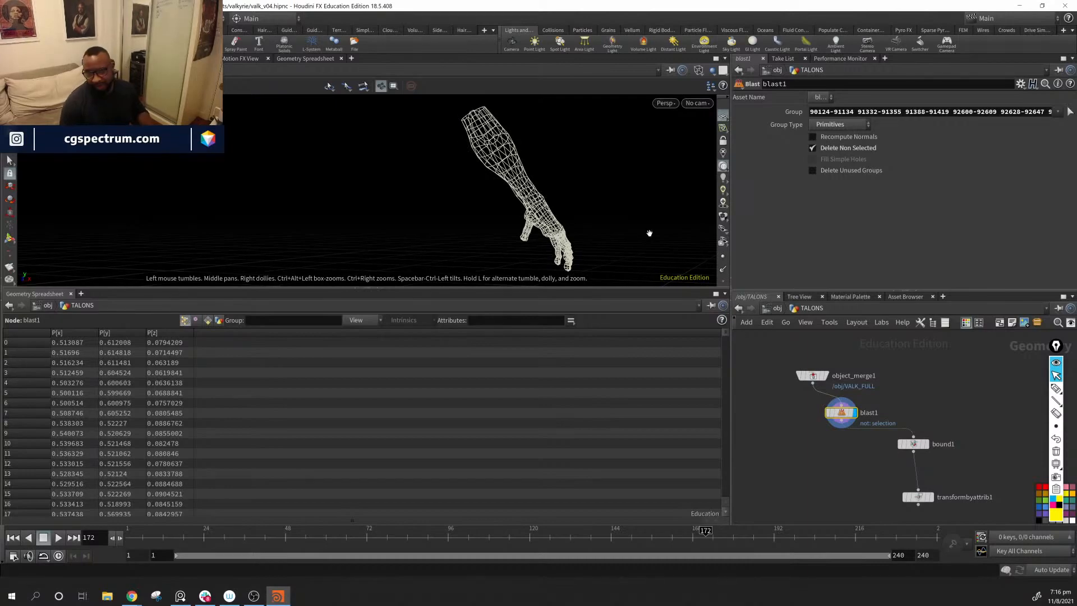
middle_drag(649, 234, 643, 232)
drag(665, 219, 563, 196)
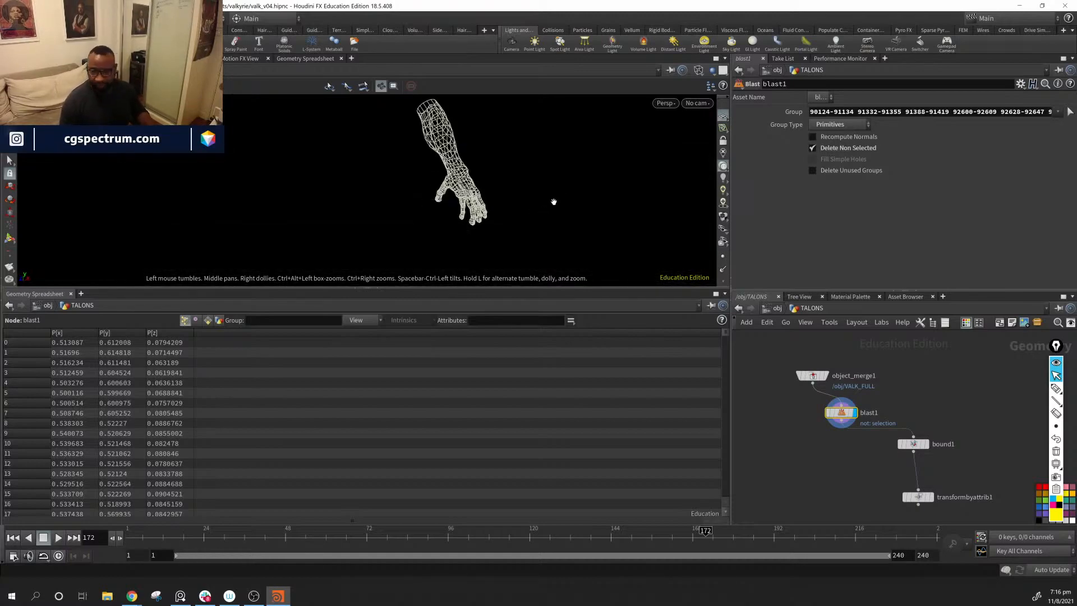
middle_drag(552, 188, 544, 200)
right_drag(446, 169, 635, 209)
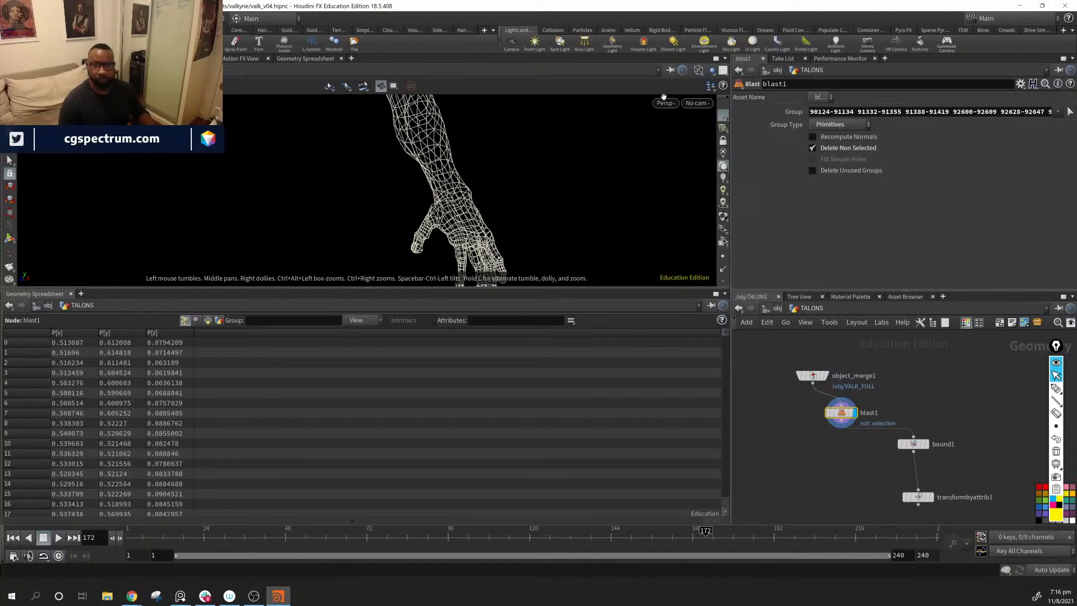
Step: Switch the viewport shading to Smooth Wire Shaded for a solid view of the arm
click(697, 70)
click(725, 200)
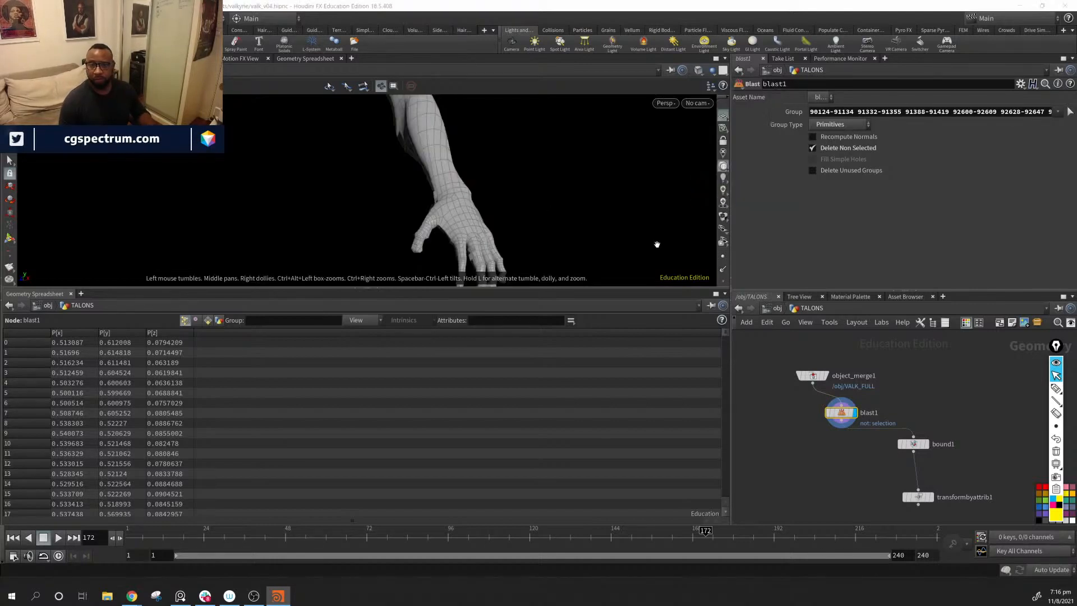
mouse_move(402, 170)
mouse_down()
mouse_move(464, 163)
mouse_move(484, 147)
mouse_up()
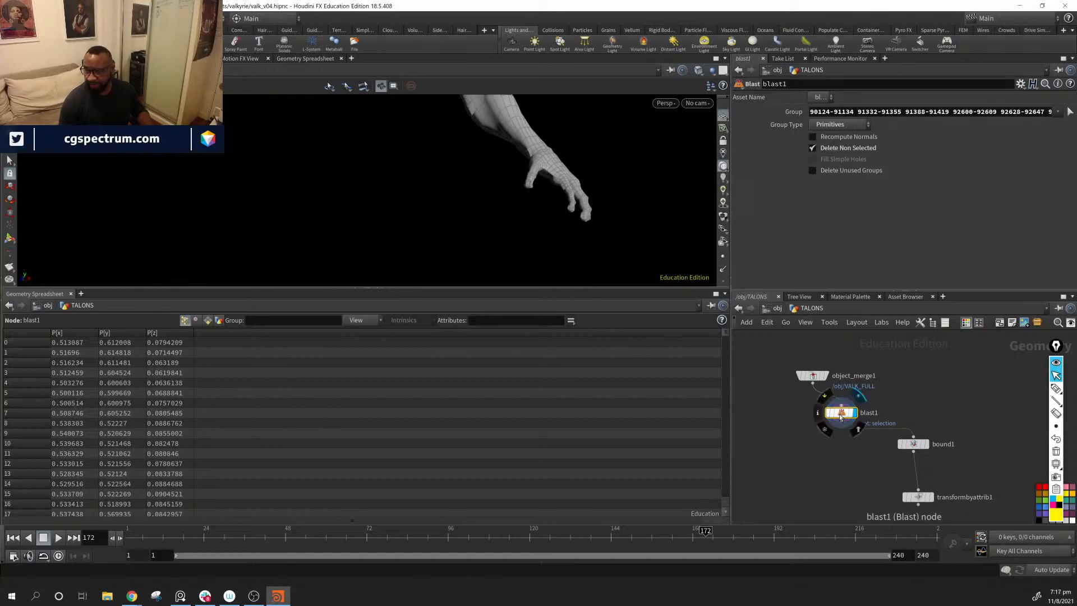
Step: Reselect blast1's group using 3D Connected Geometry so the separate claw pieces are kept with the arm
click(1070, 112)
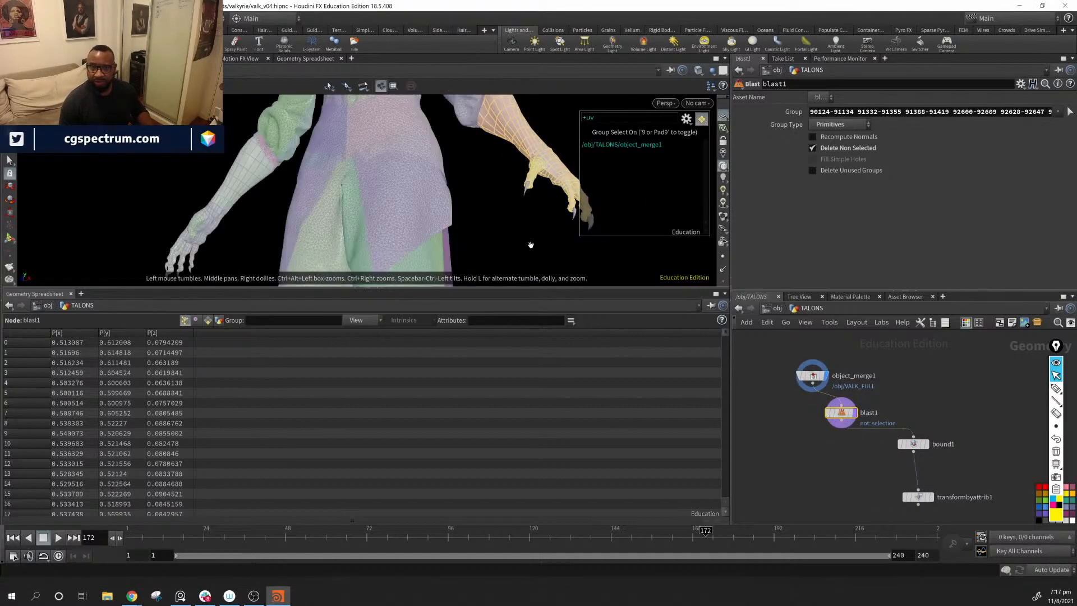
alt+drag(520, 236, 372, 234)
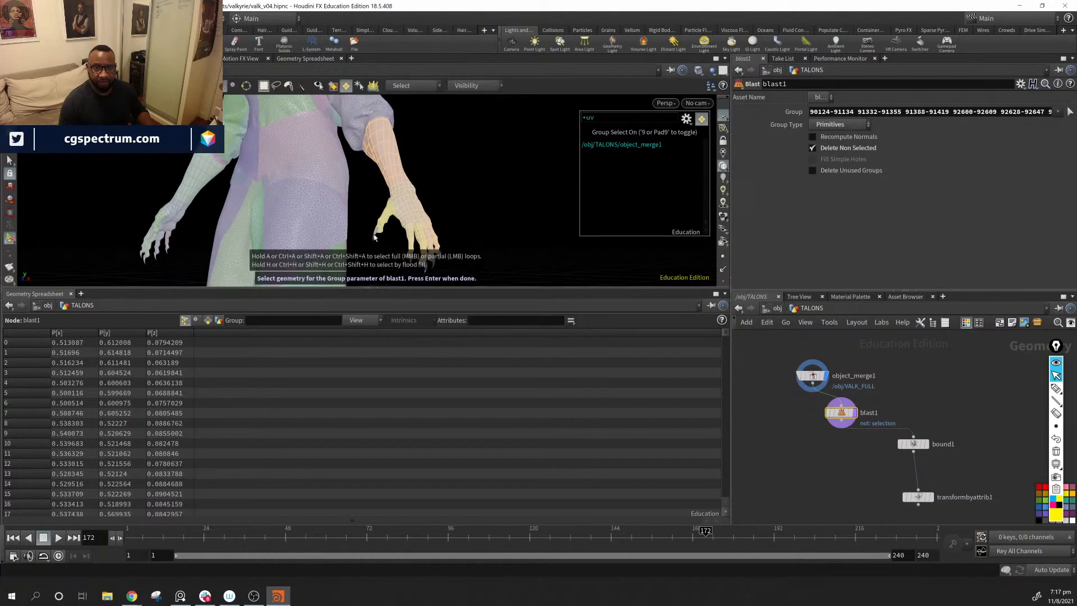
click(426, 86)
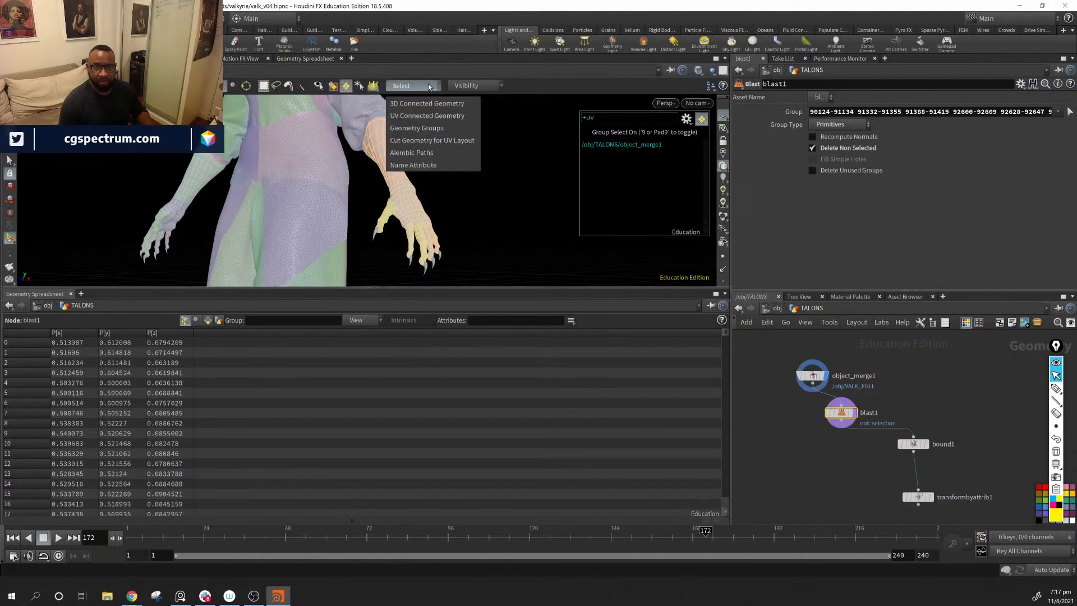
click(430, 103)
alt+drag(457, 166, 395, 220)
alt+right_drag(396, 220, 670, 303)
alt+middle_drag(527, 179, 445, 218)
shift+click(438, 240)
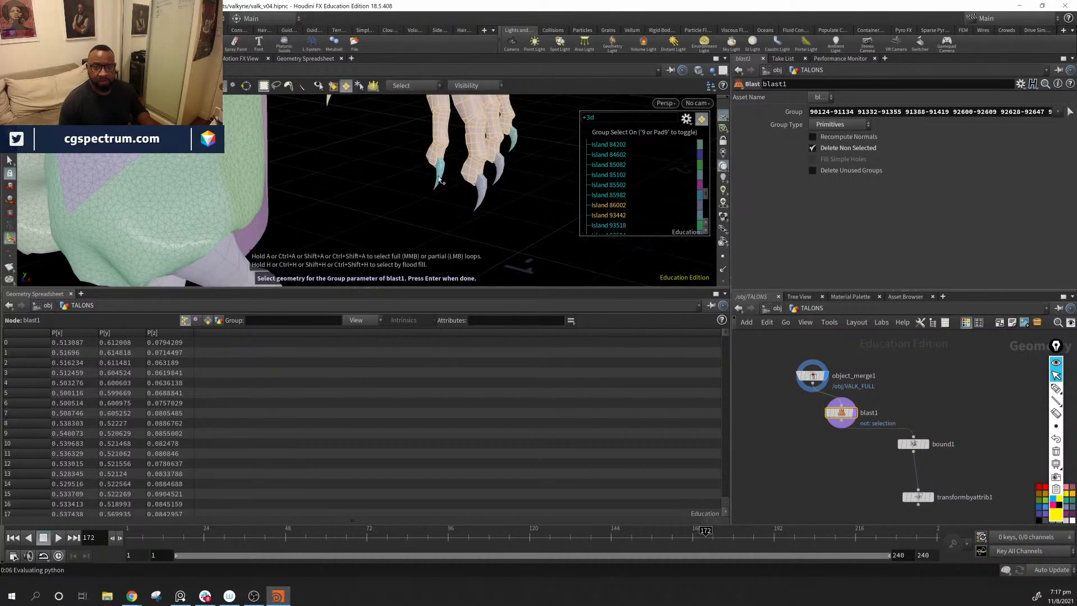
scroll(609, 191, down, 3)
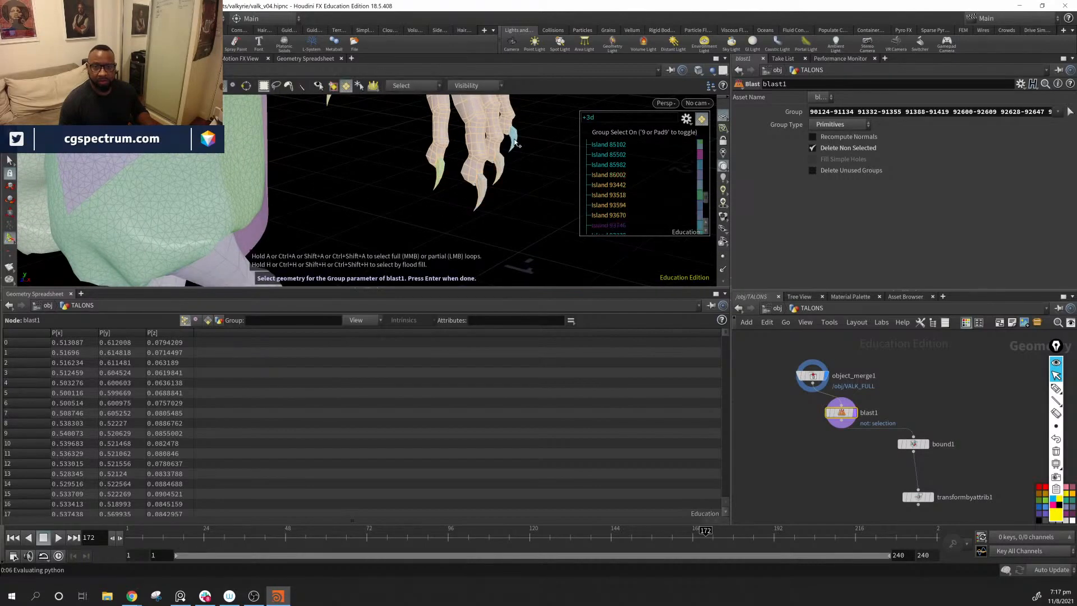
key(Escape)
right_drag(571, 174, 318, 192)
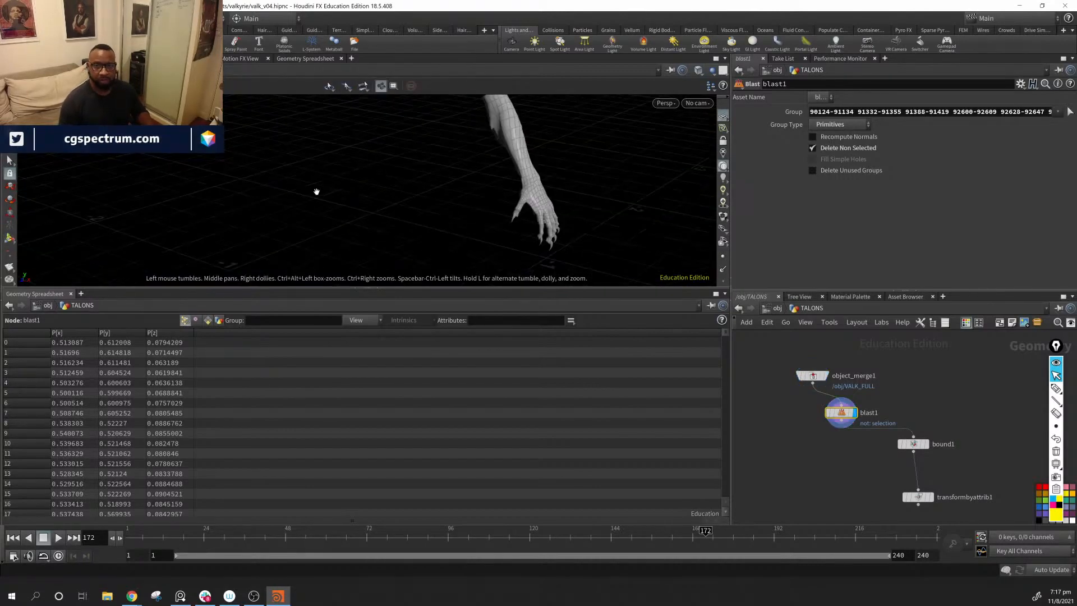
drag(510, 197, 469, 181)
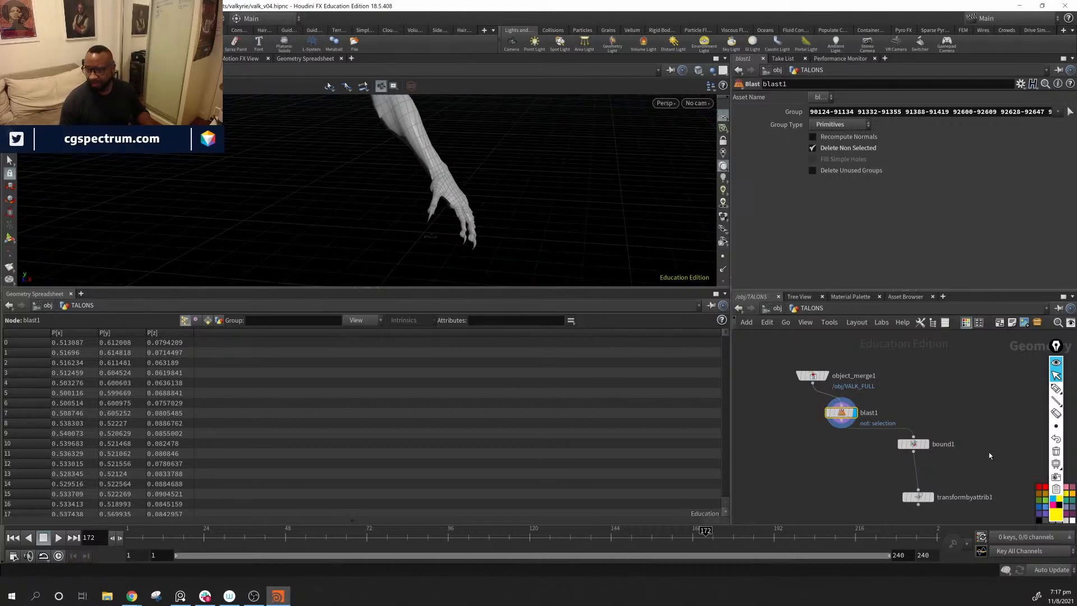
Step: Display transformbyattrib1 and set the viewport shading to Wireframe to see the clawed arm inside its box
middle_drag(988, 455, 944, 383)
click(891, 413)
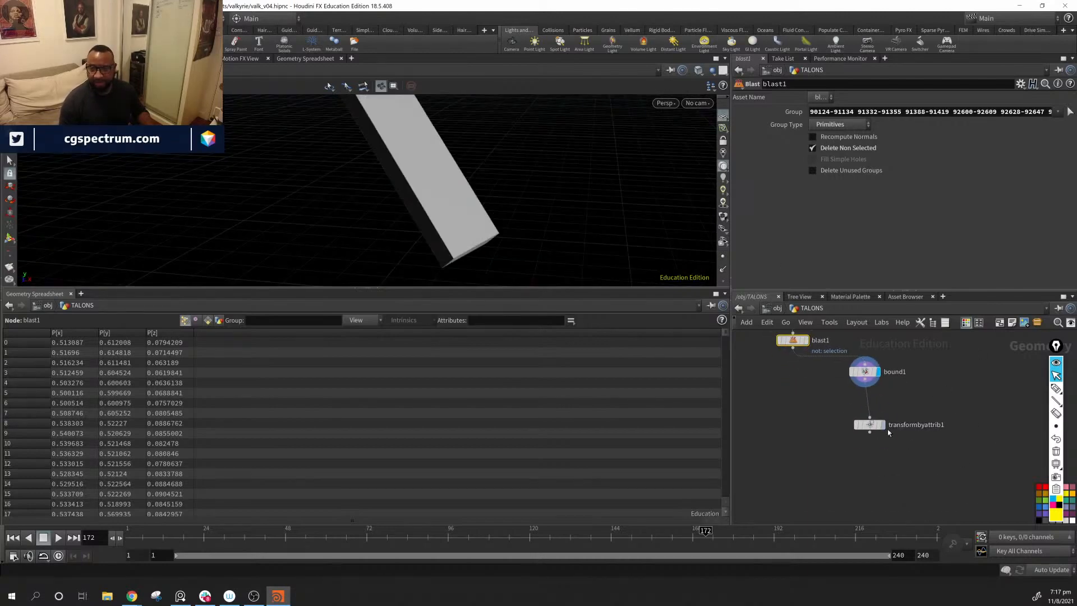
click(883, 426)
drag(548, 192, 474, 178)
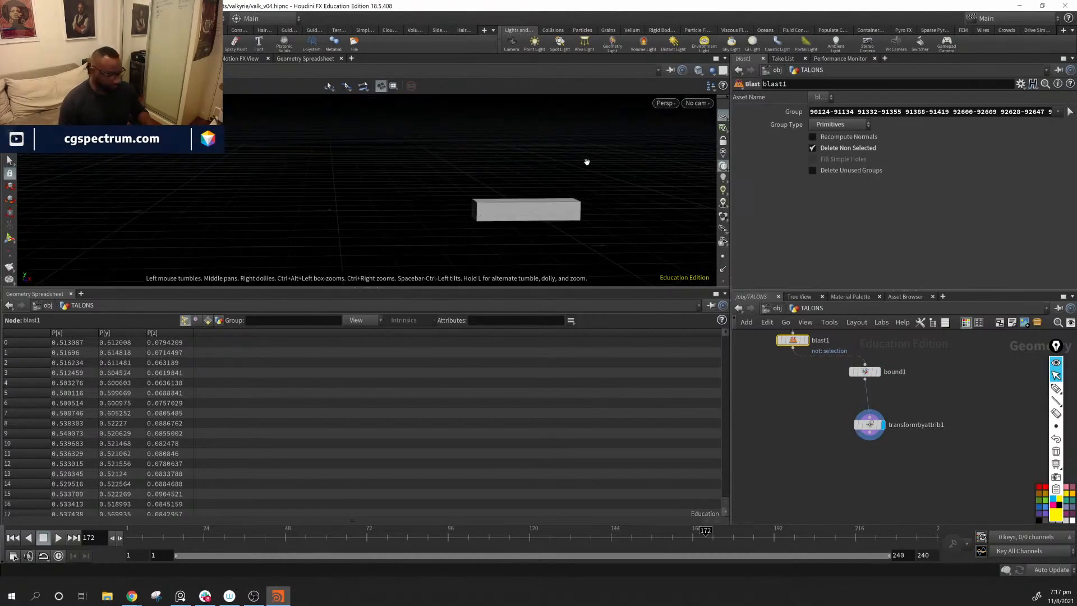
click(698, 70)
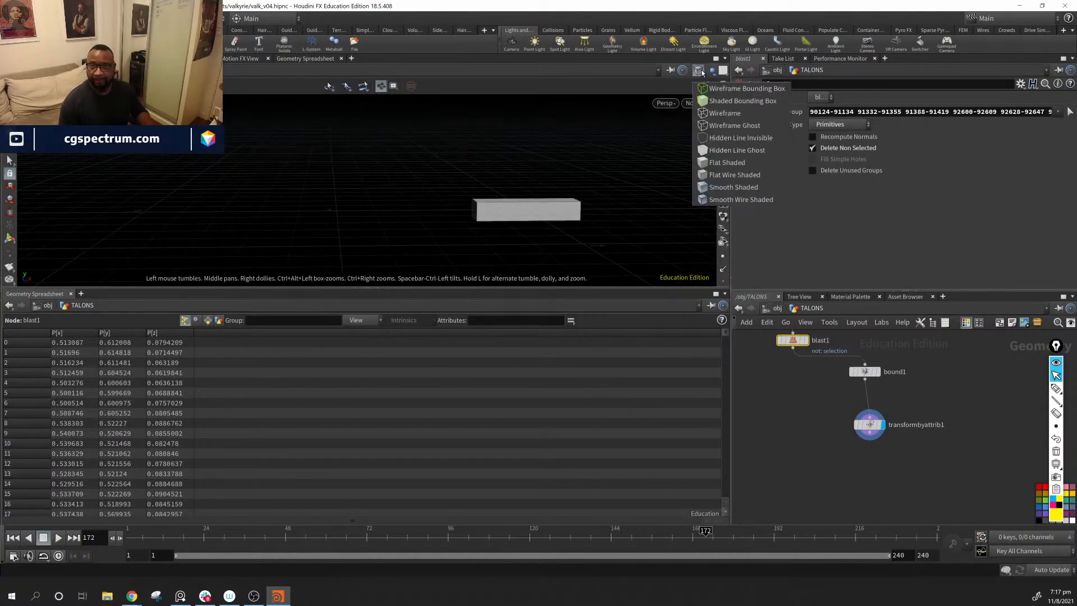
click(725, 112)
drag(496, 201, 567, 217)
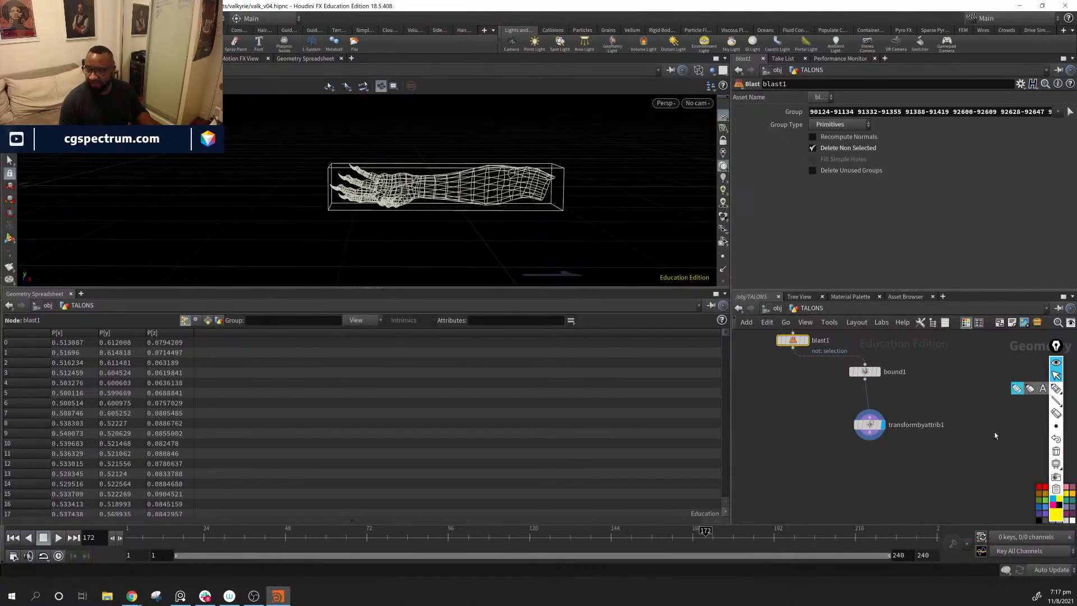
Step: Align transformbyattrib1 under bound1 and move both nodes farther from blast1 to make room between them
drag(871, 427, 865, 418)
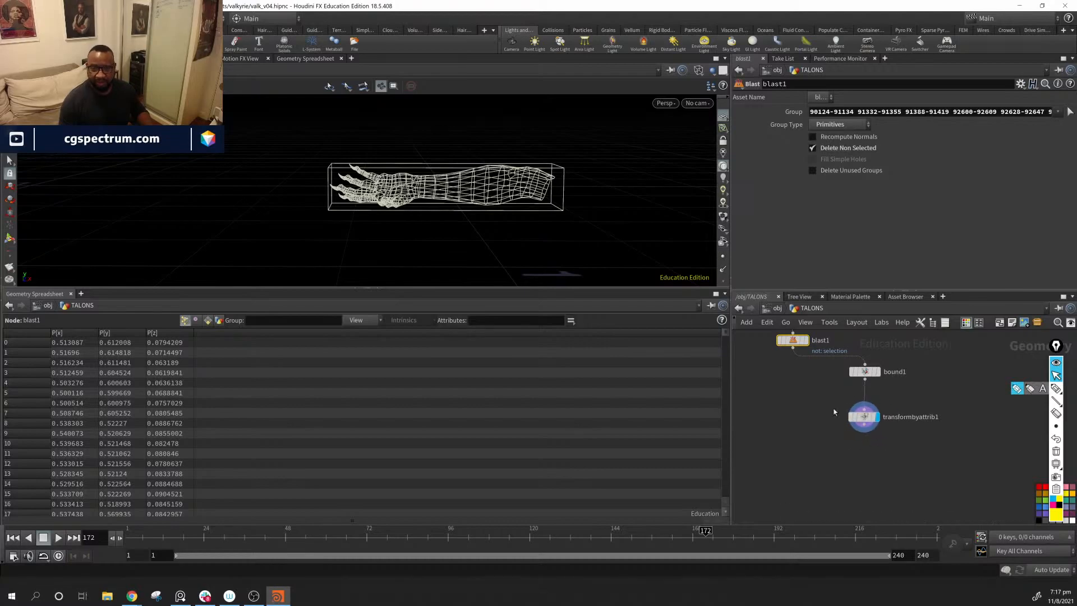
middle_drag(455, 178, 409, 175)
mouse_move(409, 175)
mouse_down()
mouse_move(420, 234)
mouse_move(420, 175)
mouse_up()
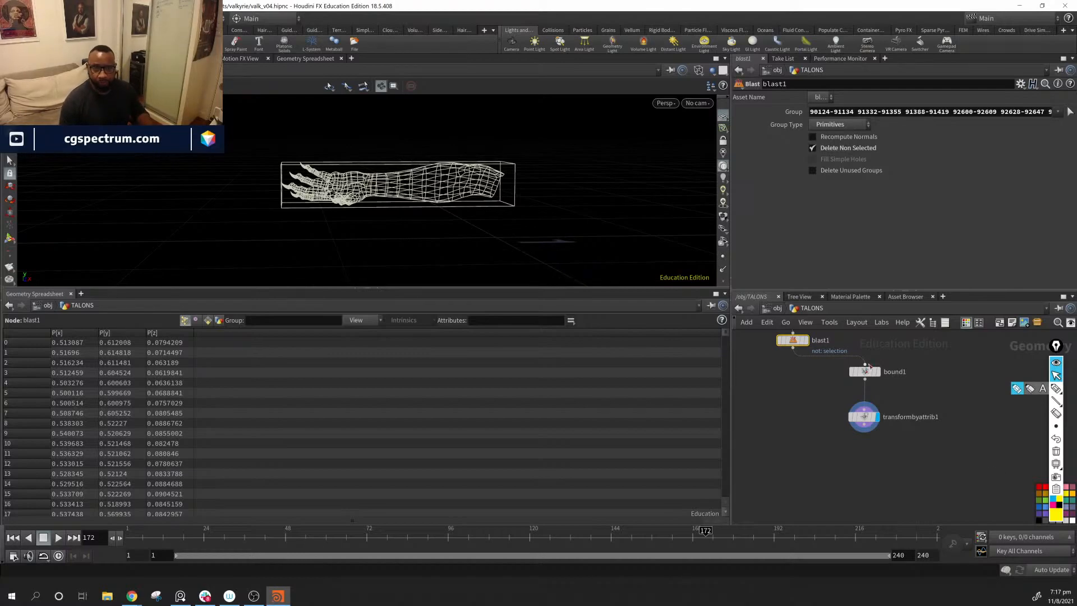
mouse_move(865, 375)
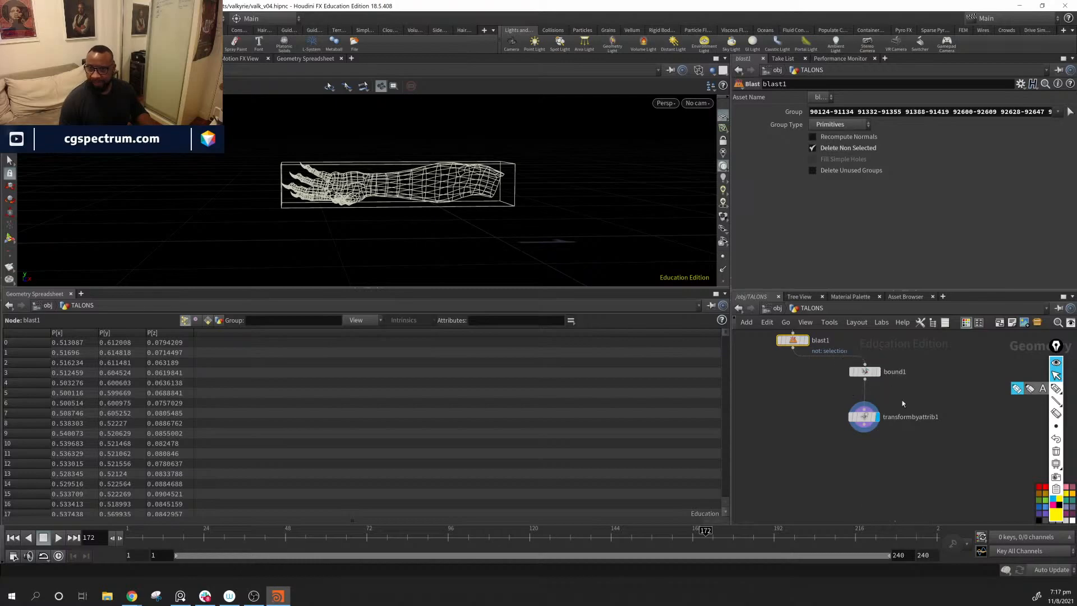
drag(953, 363, 869, 458)
drag(866, 372, 879, 396)
Step: Insert a Group node between blast1 and bound1 and set its Group Name to hand
click(790, 406)
key(Tab)
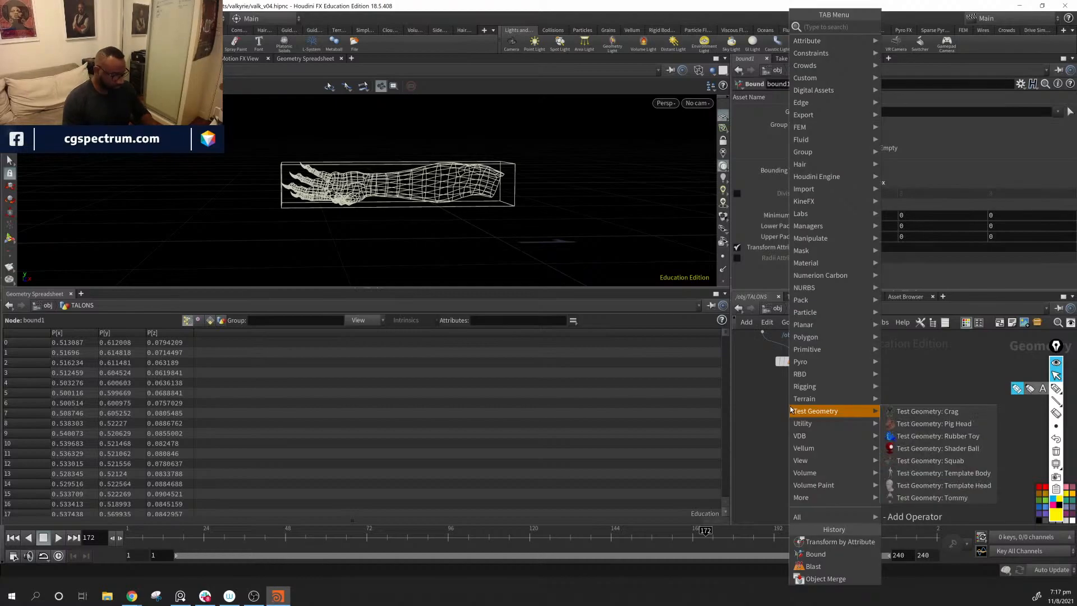
text(grou)
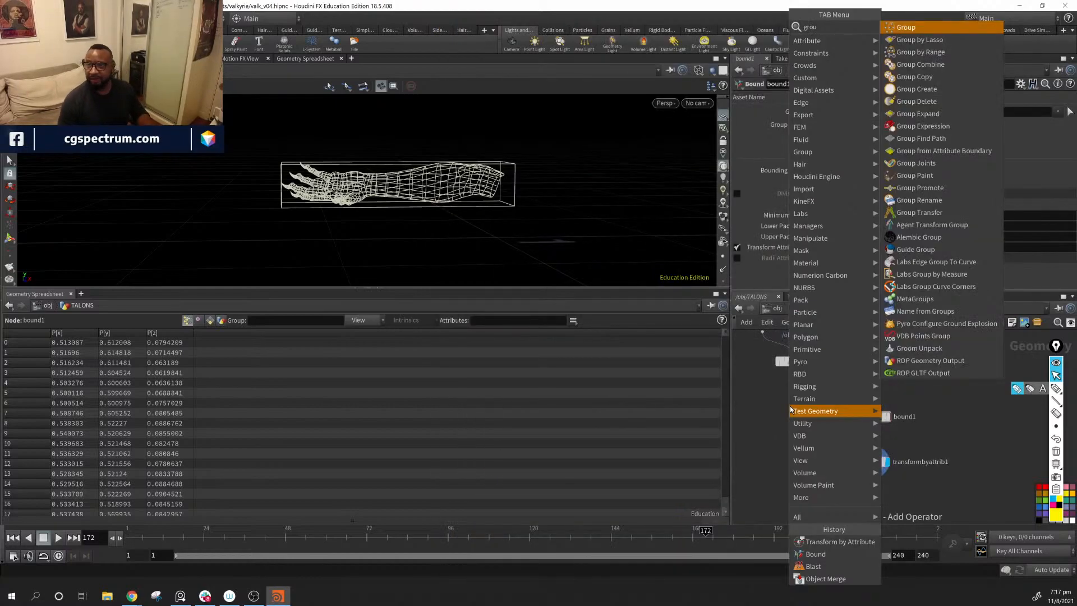
key(Return)
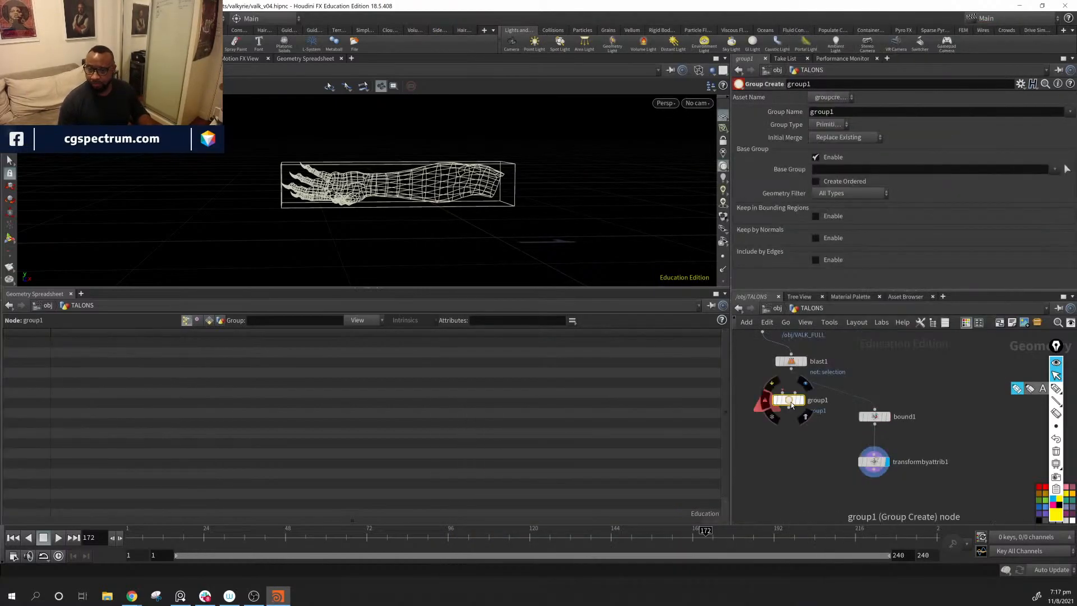
mouse_move(790, 403)
mouse_down()
mouse_move(836, 392)
mouse_move(795, 392)
mouse_up()
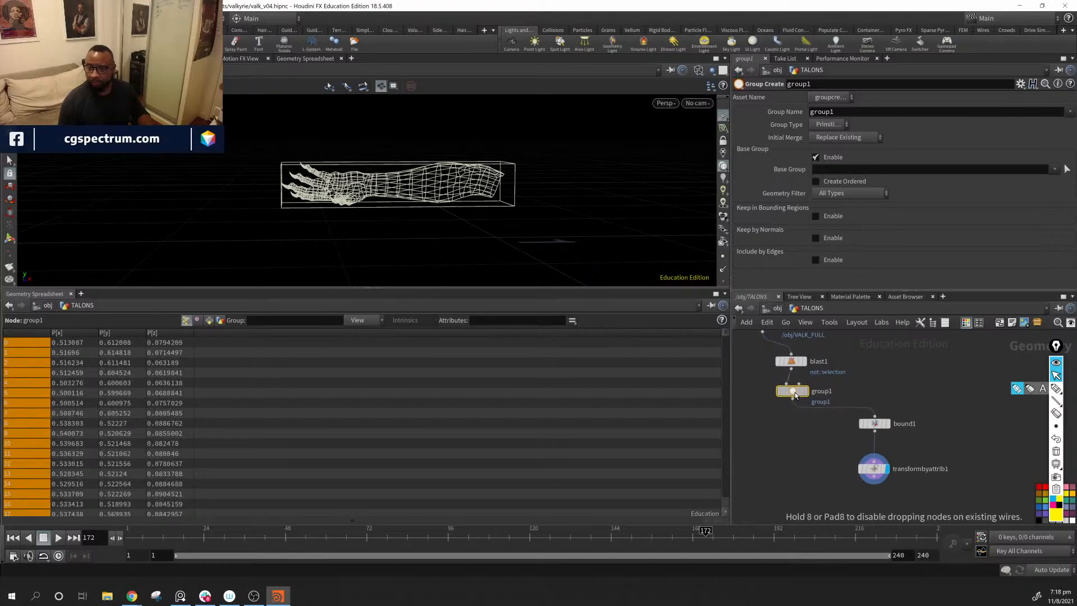
click(858, 113)
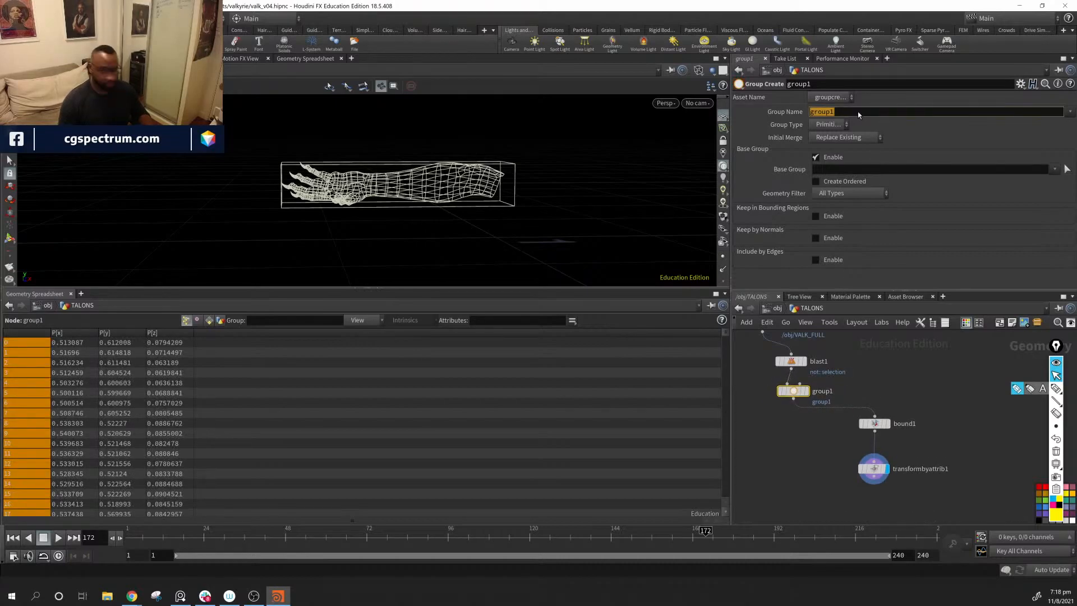
text(hand)
key(Return)
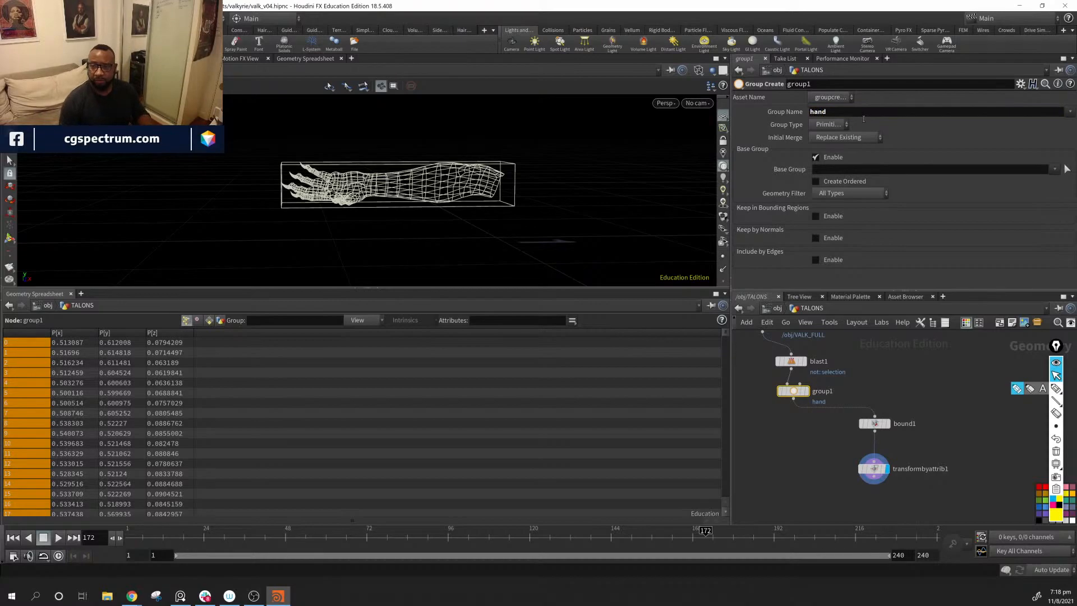
Step: Add a Blast node below transformbyattrib1 and wire transformbyattrib1's output into it
click(873, 475)
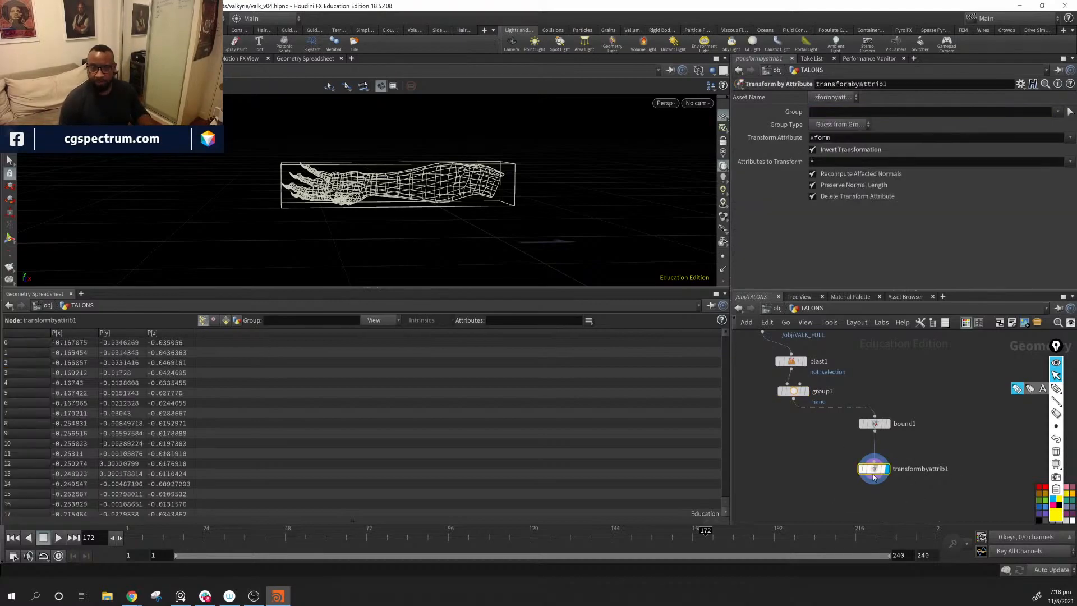
key(f)
key(Tab)
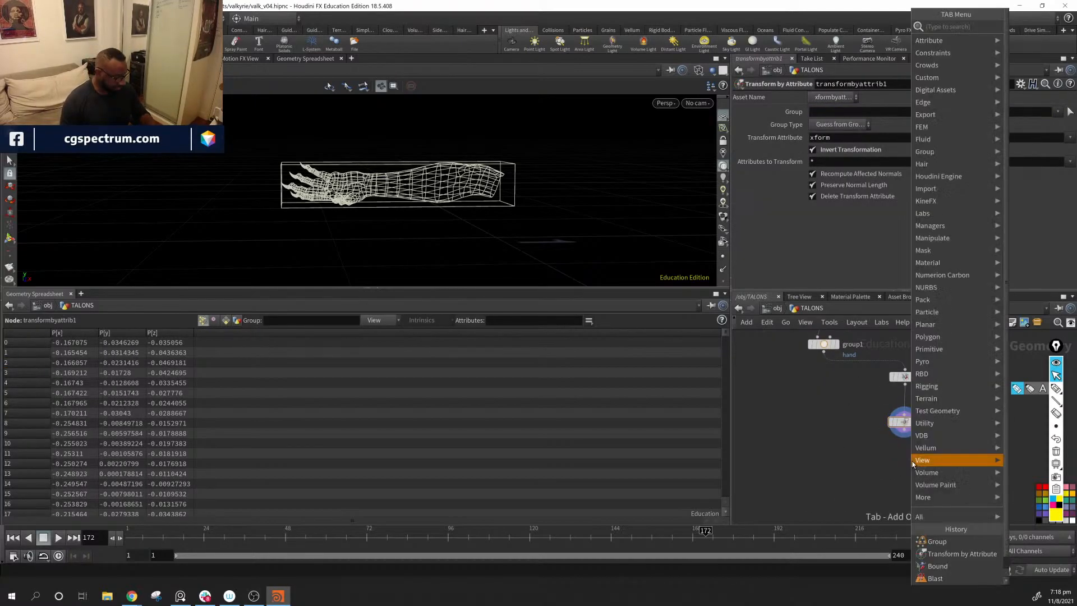
text(blas)
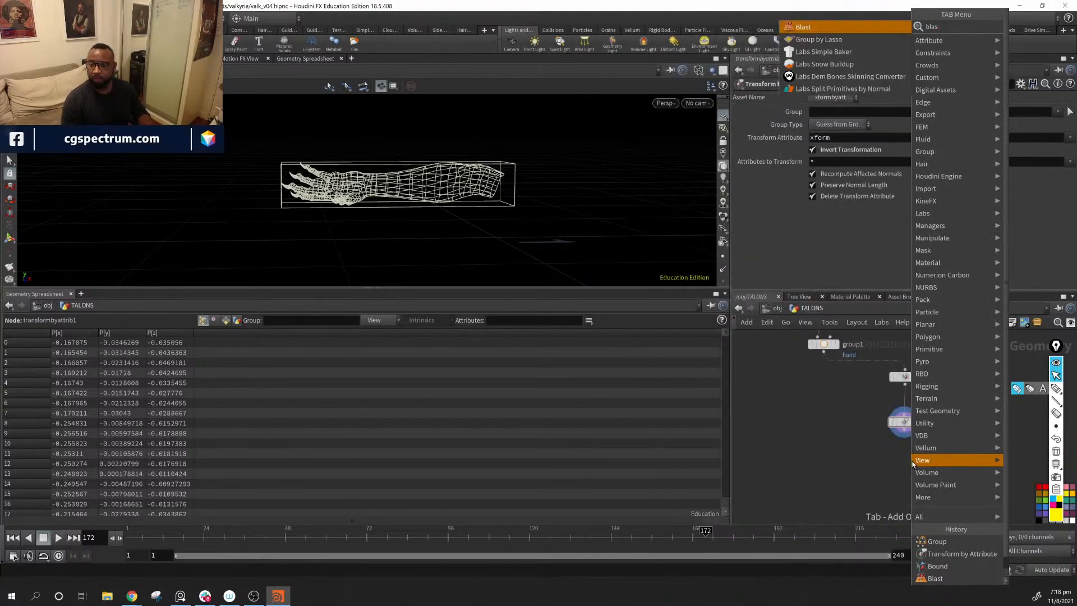
key(Return)
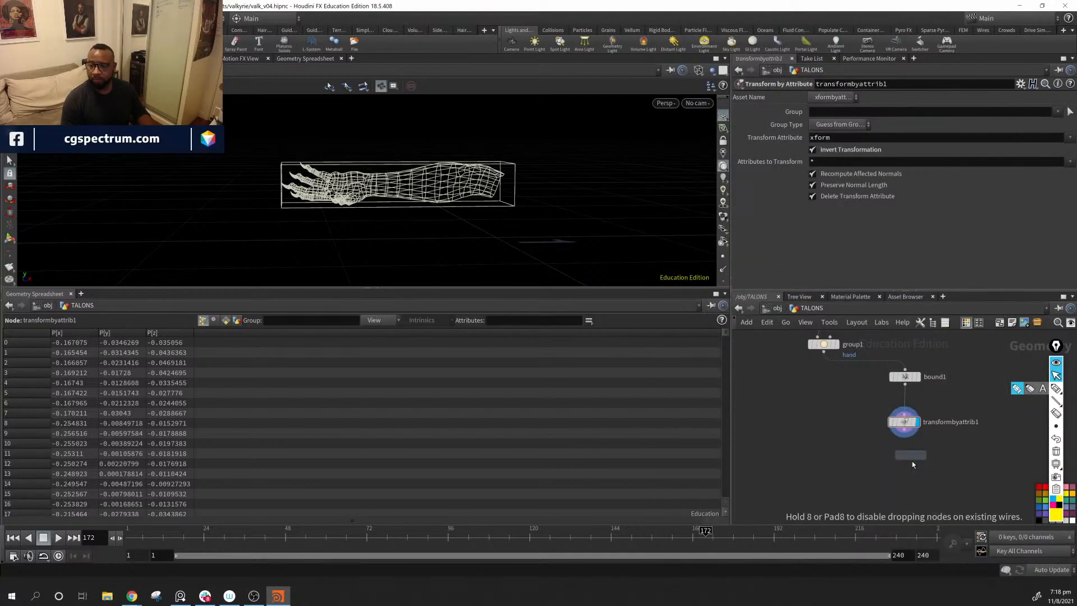
click(908, 459)
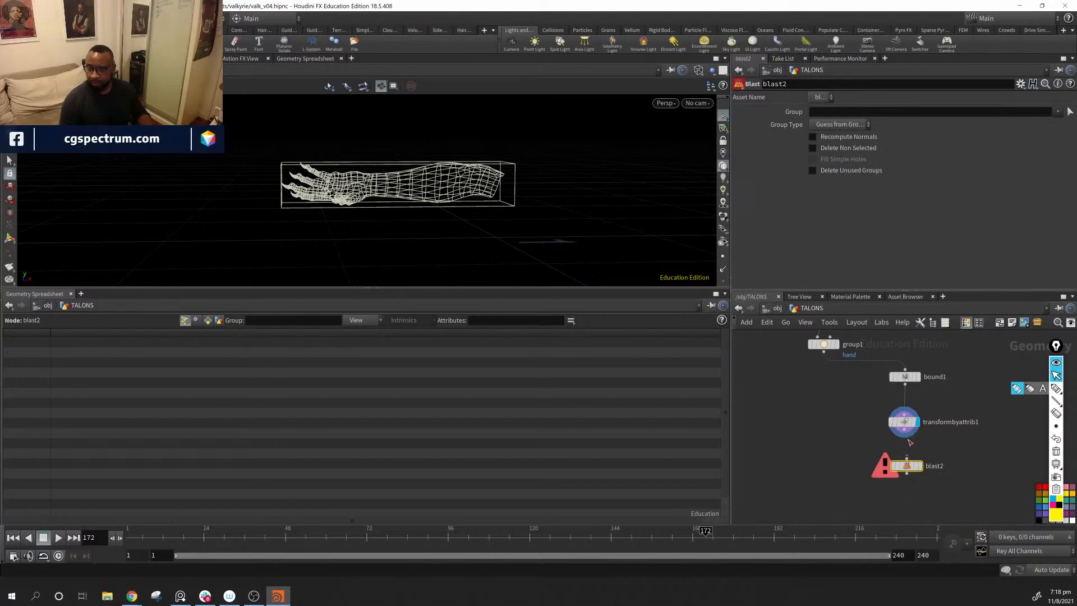
drag(904, 430, 906, 458)
Step: Set blast2's Group to hand, display the node, and enable Delete Non Selected to keep only the arm without its box
click(1058, 112)
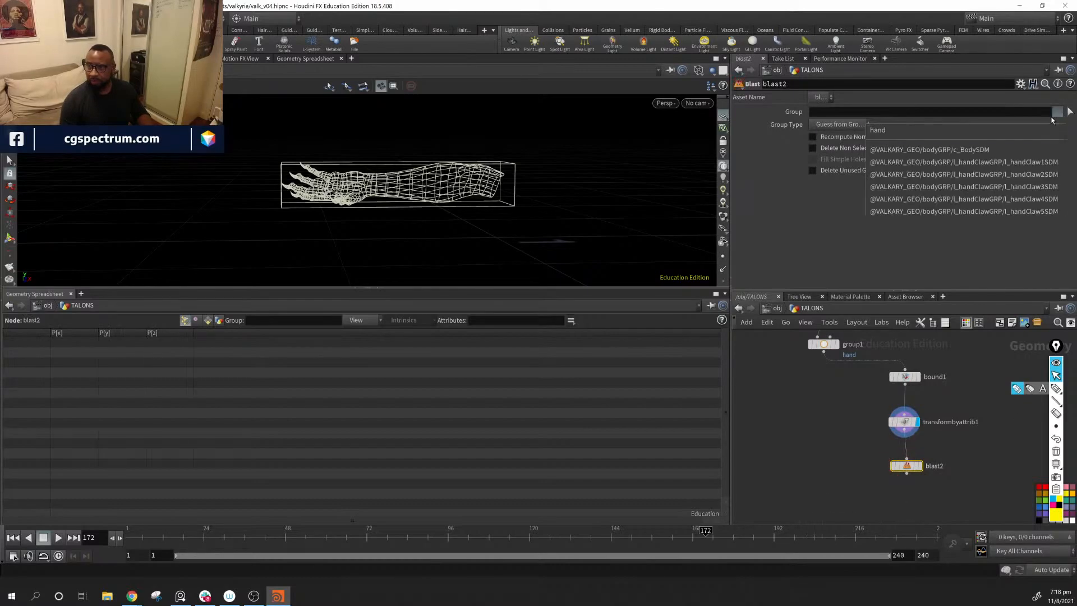
click(999, 129)
click(920, 466)
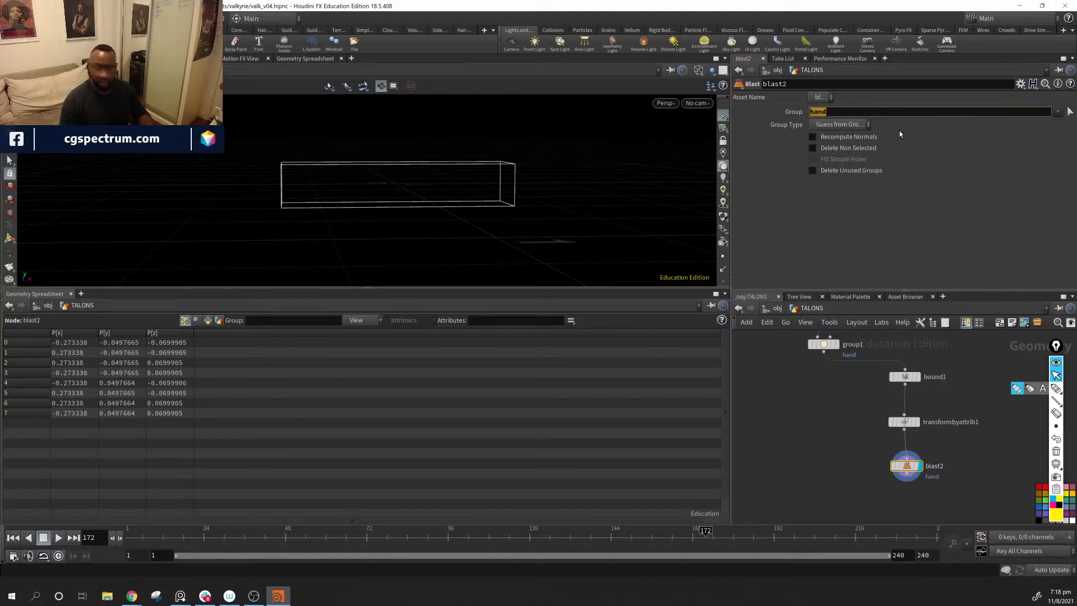
click(813, 148)
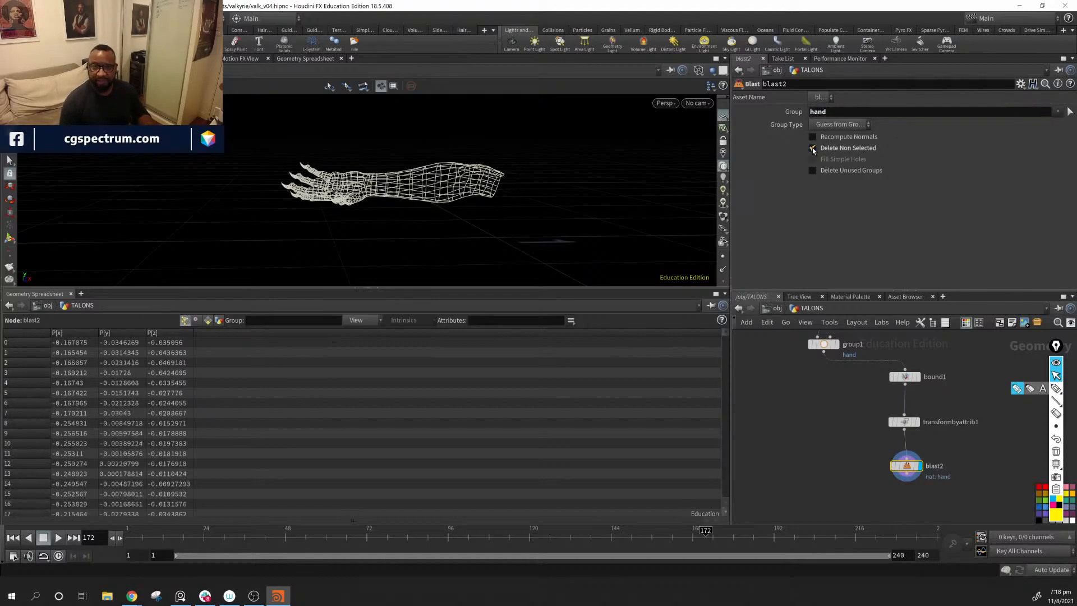
drag(606, 238, 596, 202)
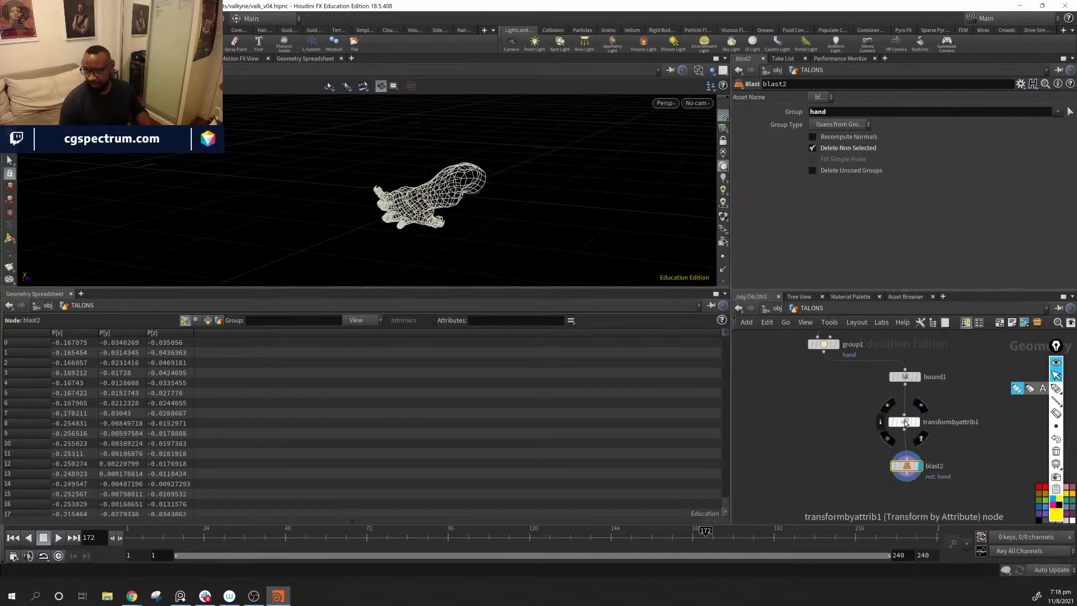
Step: Spread transformbyattrib1 and blast2 apart in the network, and review the settings of transformbyattrib1 and bound1
drag(904, 421, 908, 412)
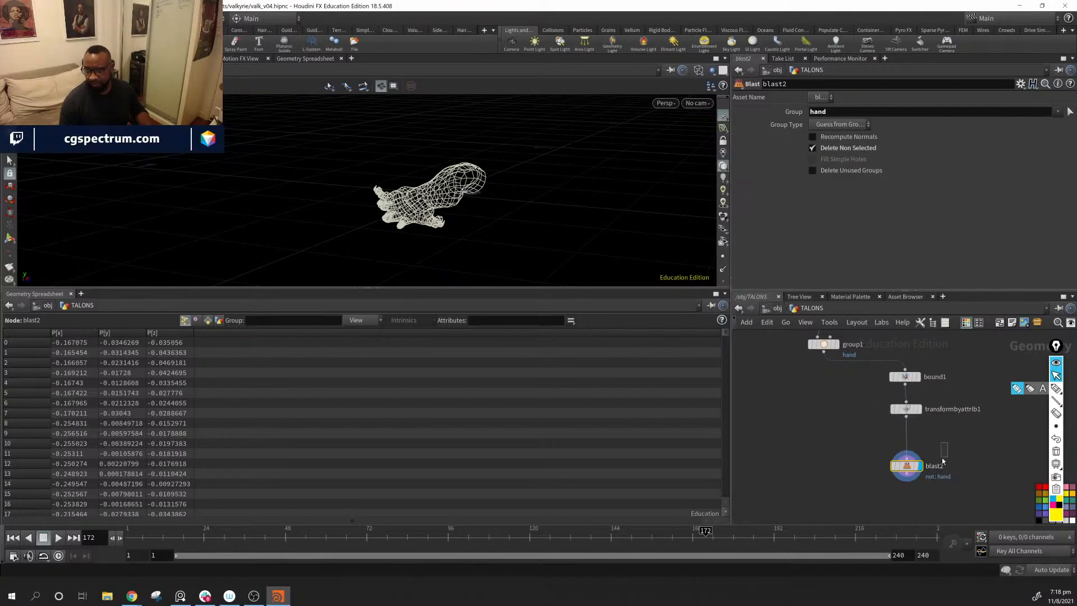
drag(907, 465, 913, 502)
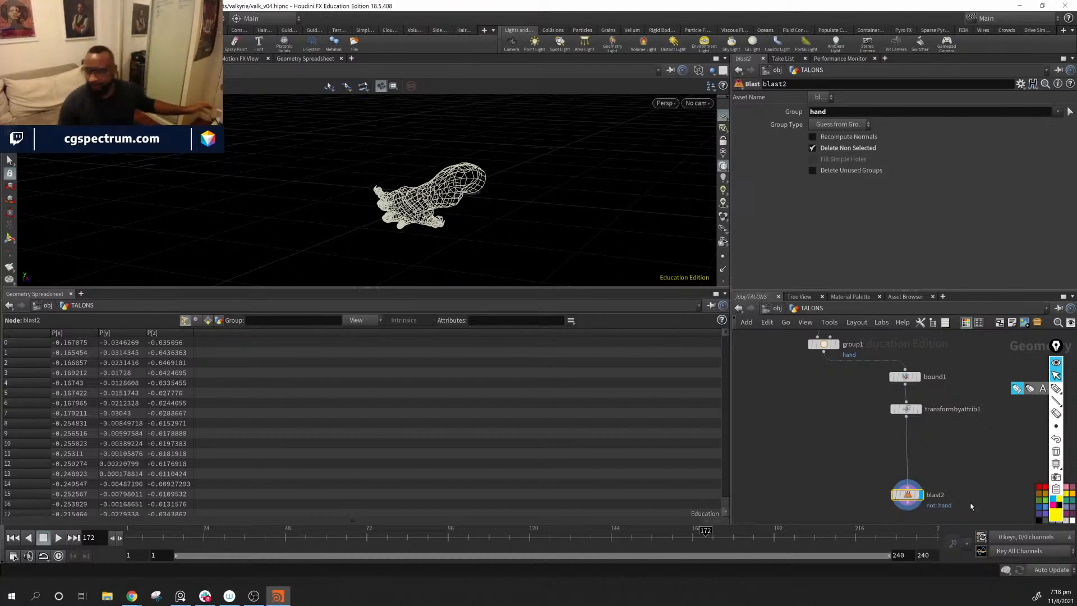
drag(511, 197, 678, 145)
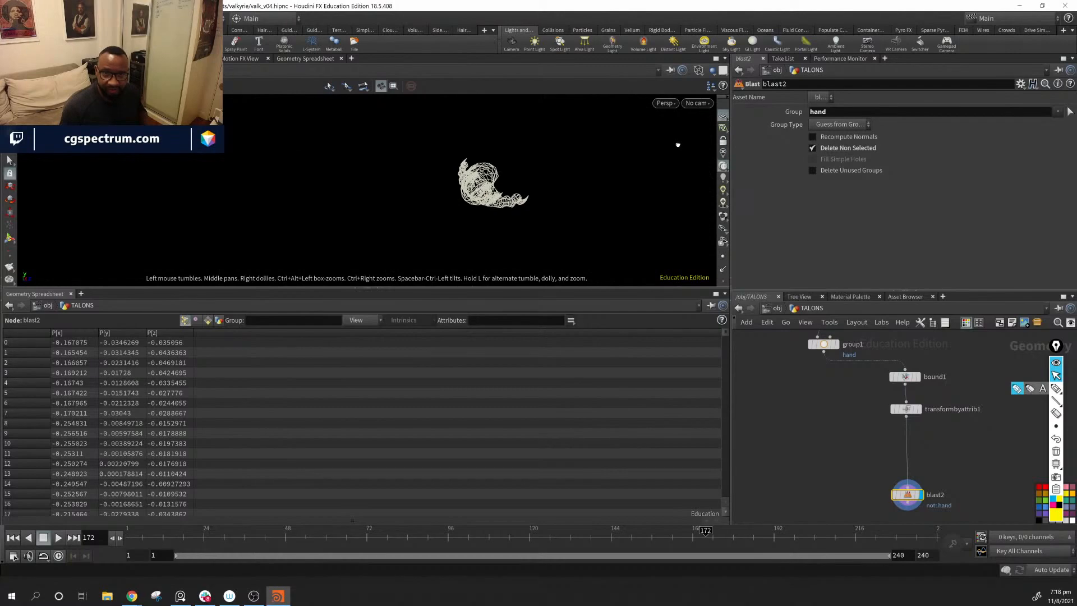
middle_drag(974, 473, 972, 474)
click(901, 411)
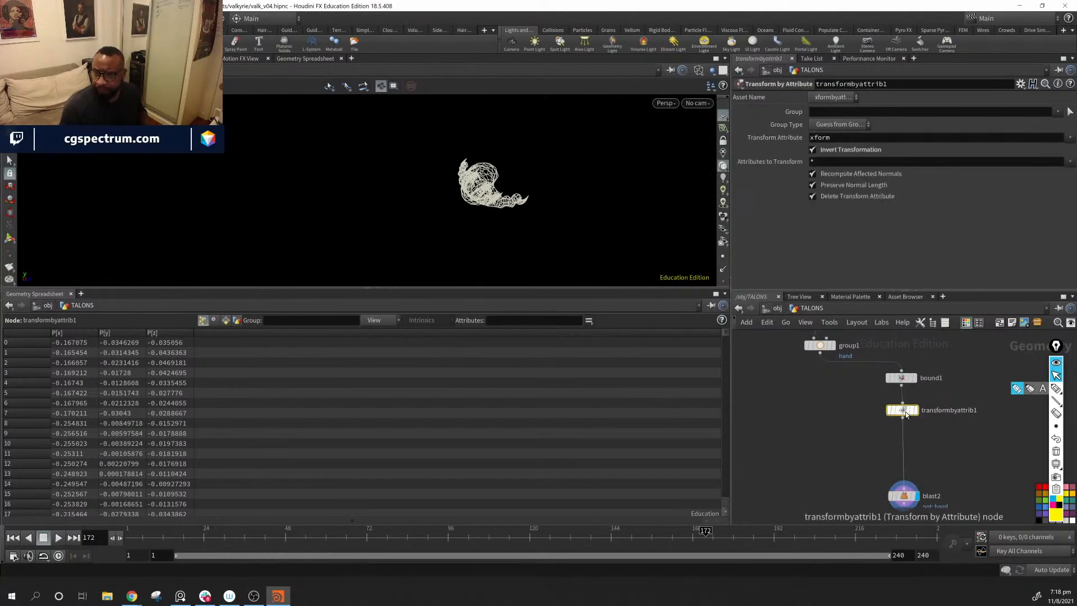
click(903, 379)
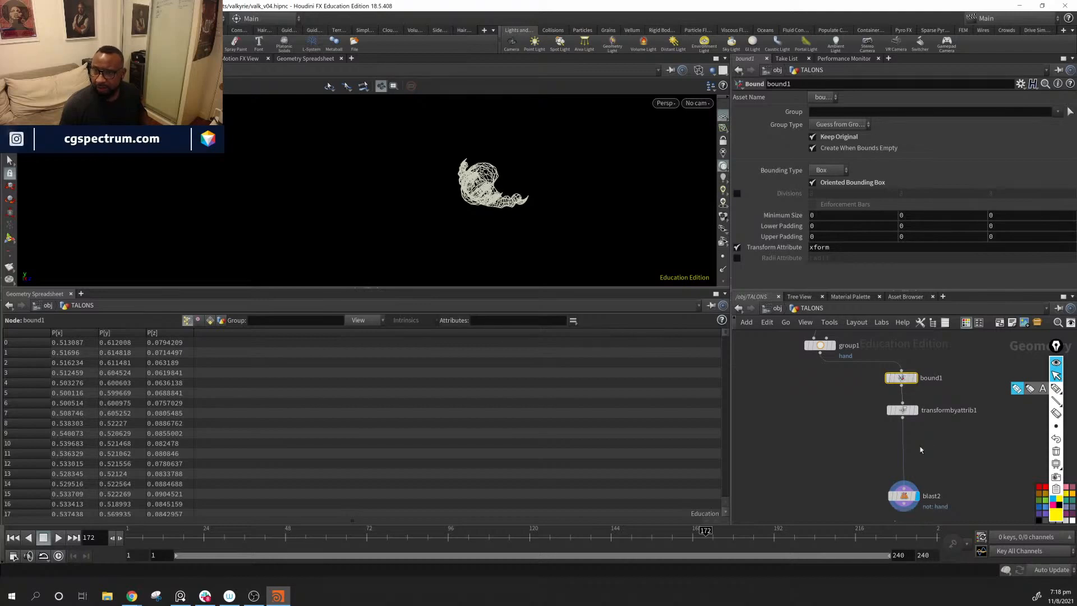
Step: Insert a Transform node on the wire between transformbyattrib1 and blast2
scroll(922, 477, up, 5)
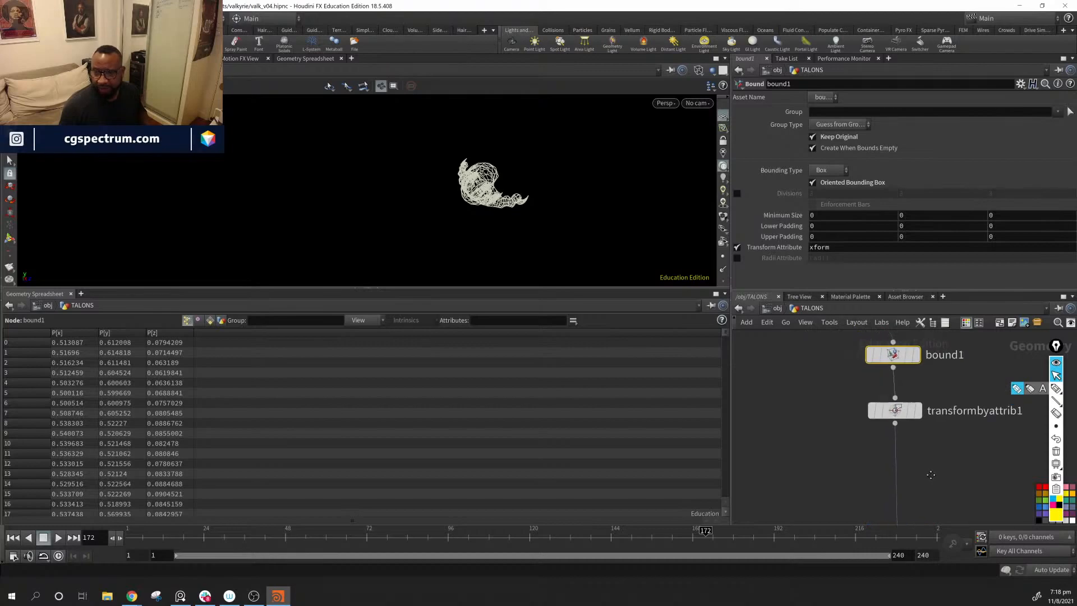
middle_drag(922, 477, 941, 437)
key(Tab)
text(tr)
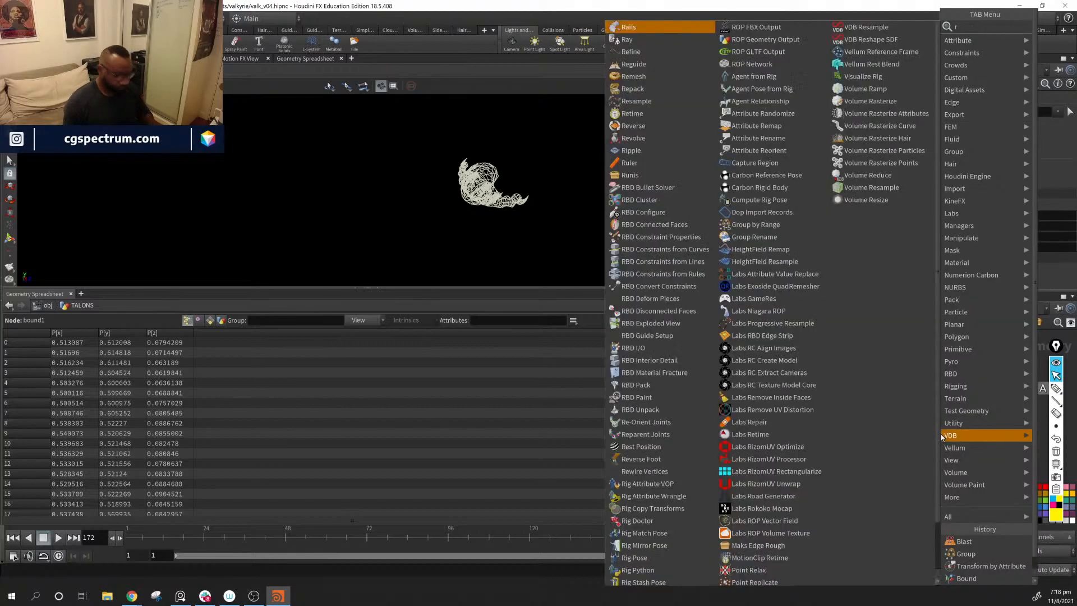
key(Down)
key(Down)
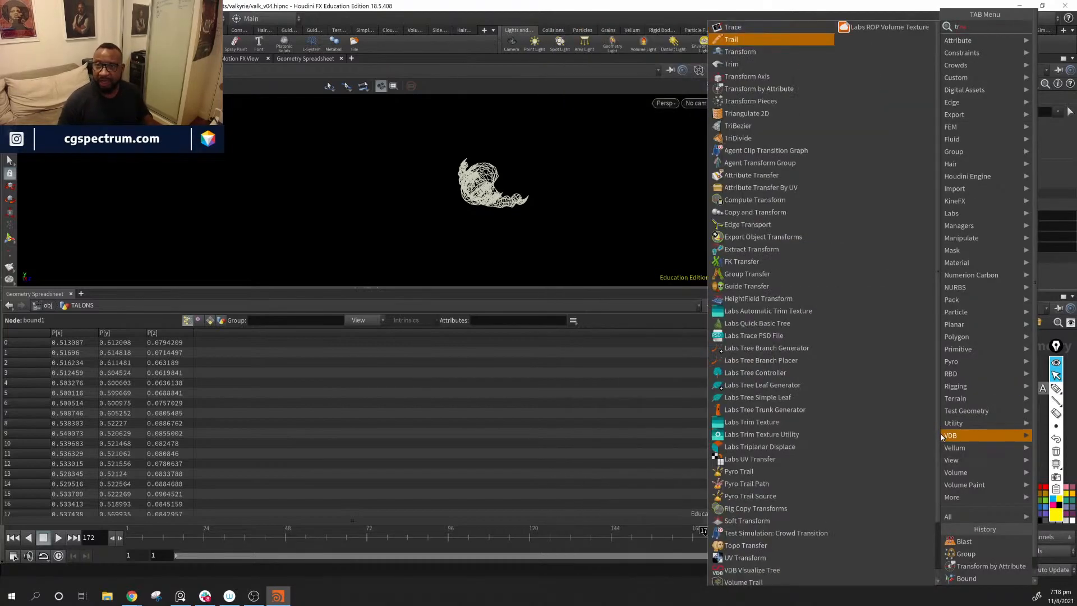
key(Return)
click(941, 433)
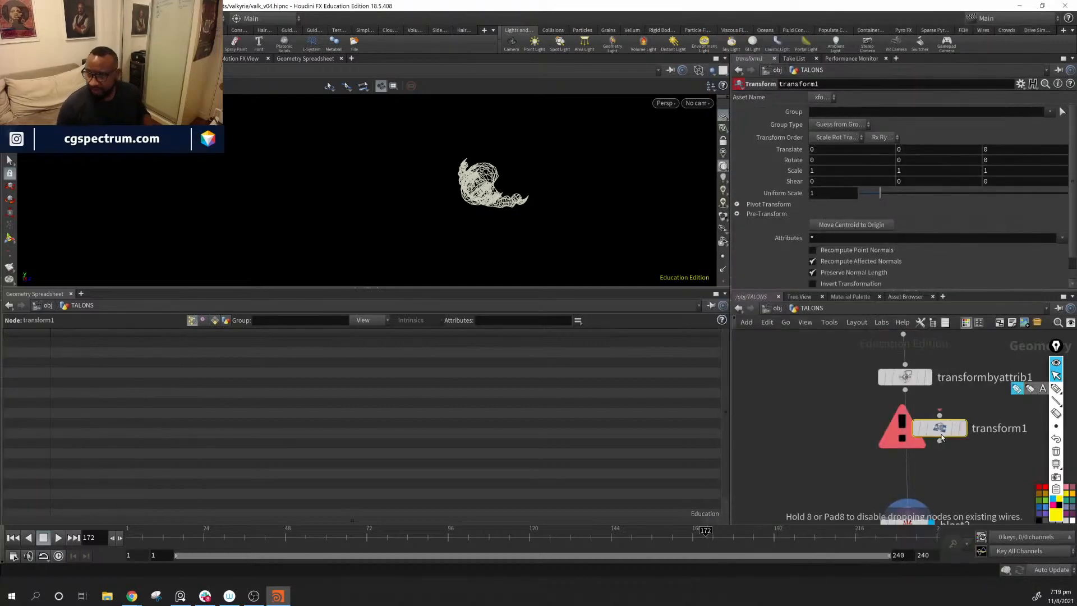
drag(942, 438, 908, 429)
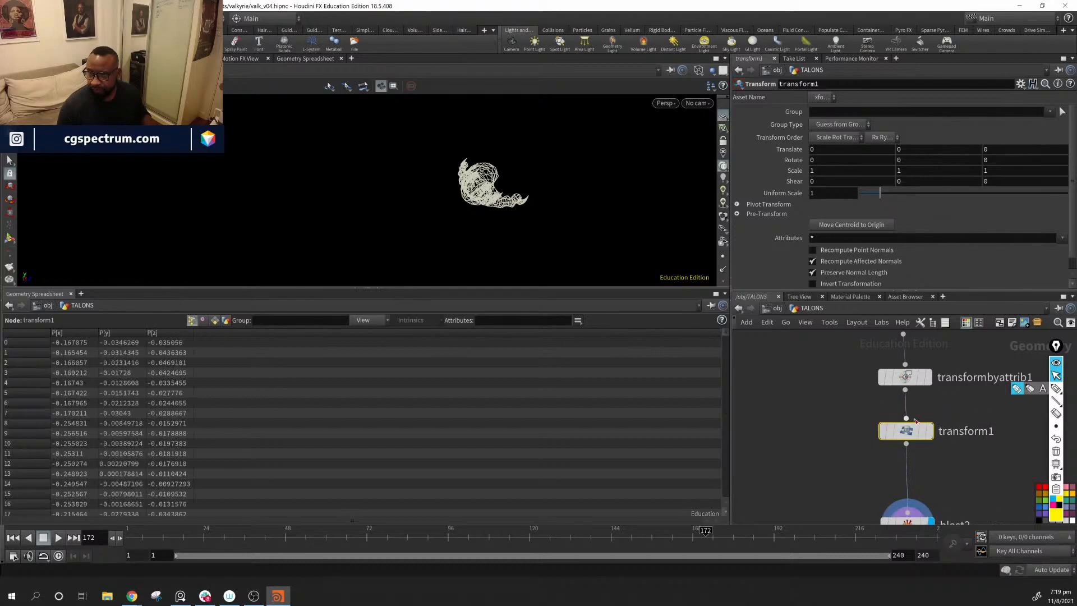
Step: Show detail attributes in the Geometry Spreadsheet and disable Delete Transform Attribute on transformbyattrib1 to expose xform
click(225, 320)
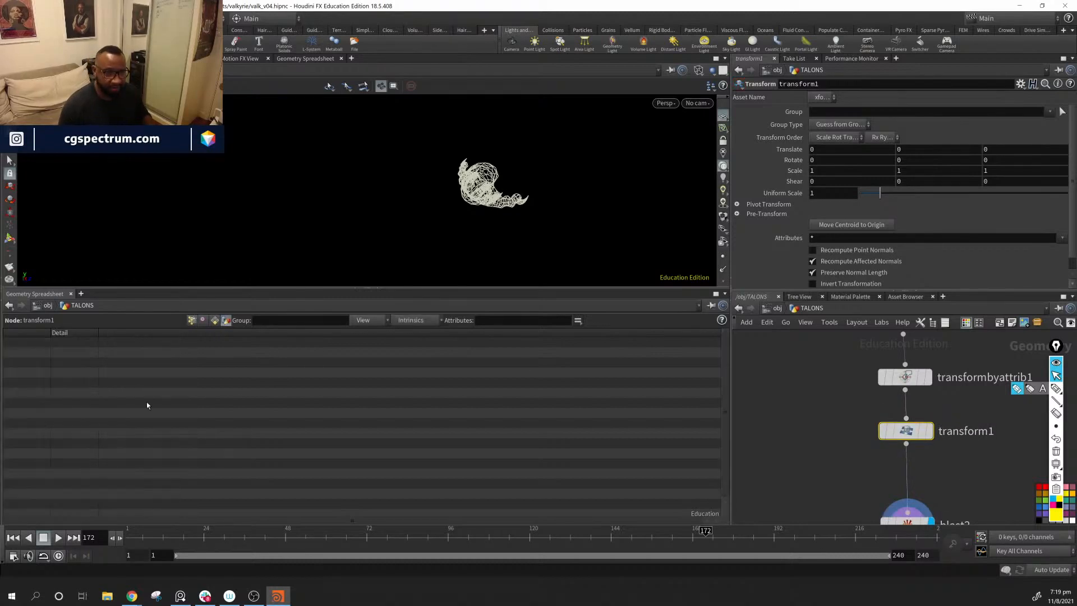
middle_drag(891, 375, 820, 428)
click(820, 428)
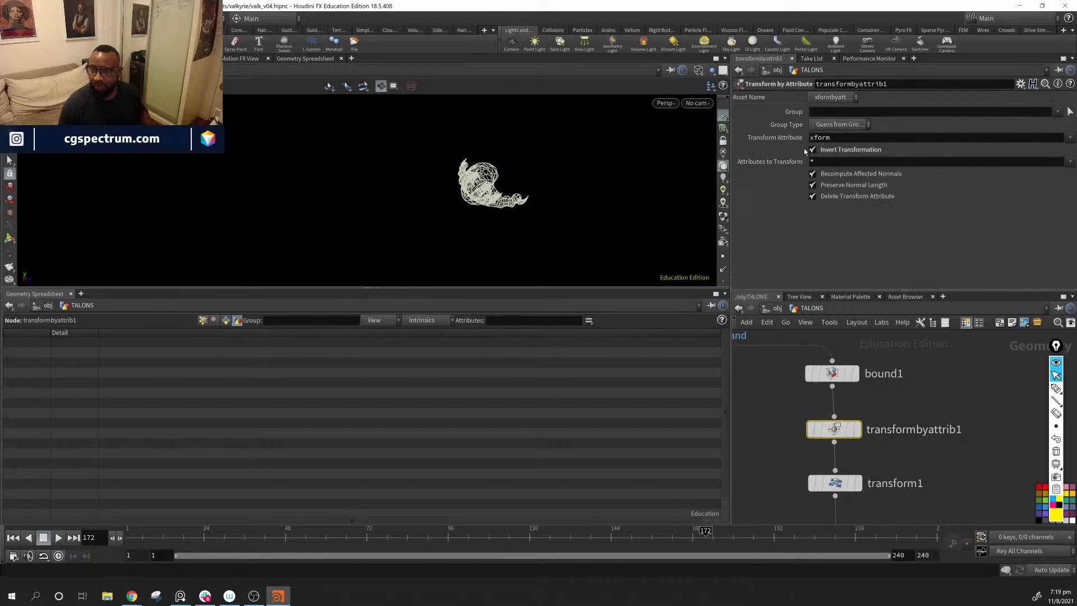
click(813, 197)
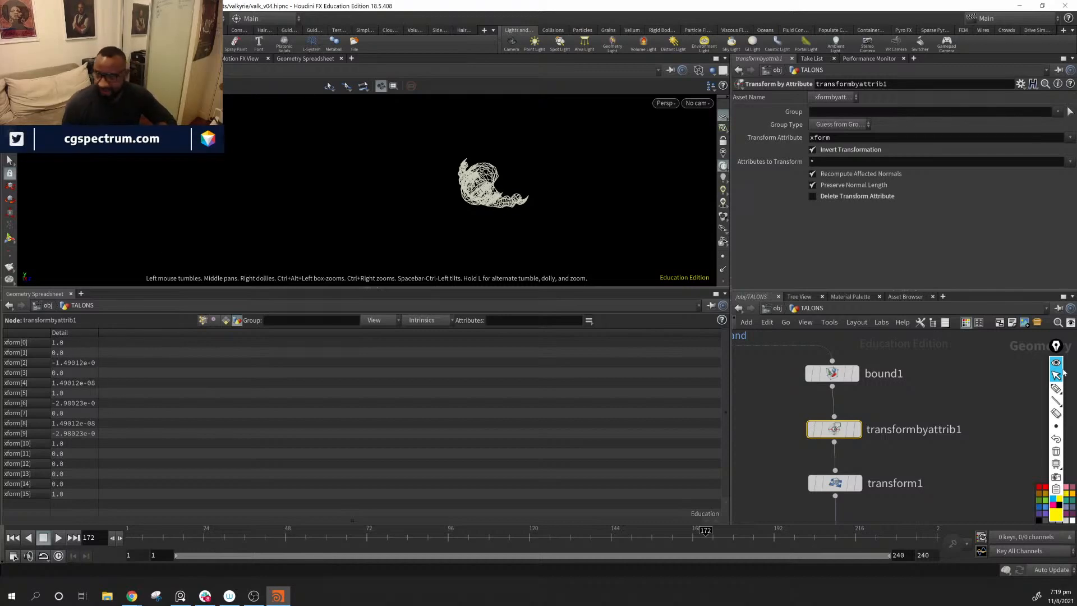
Step: Handwrite a 4×4 identity matrix over the viewport with the yellow annotation pen
click(1056, 389)
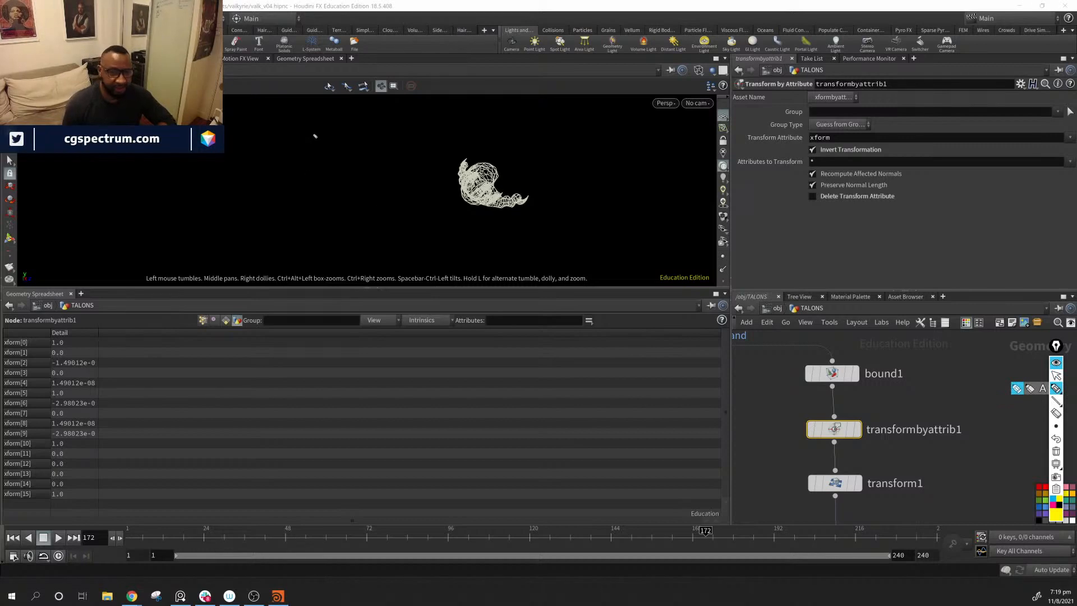
mouse_move(333, 117)
mouse_down()
mouse_move(335, 145)
mouse_move(371, 118)
mouse_up()
mouse_move(405, 118)
mouse_down()
mouse_move(396, 128)
mouse_move(415, 111)
mouse_up()
drag(430, 111, 461, 114)
drag(342, 156, 359, 175)
drag(407, 146, 443, 152)
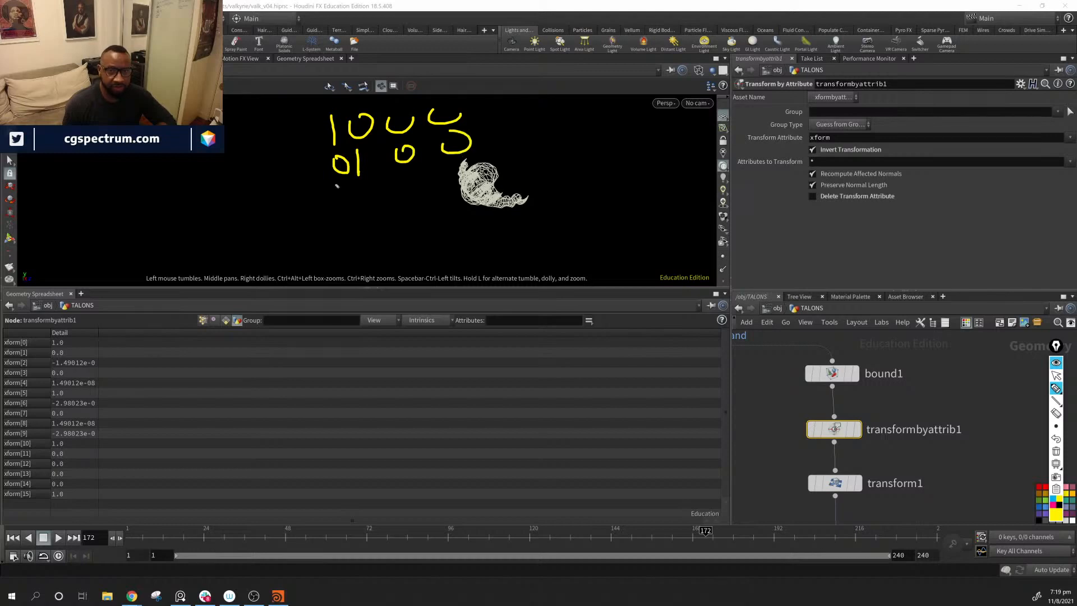
mouse_move(332, 194)
mouse_down()
mouse_move(387, 182)
mouse_move(406, 199)
mouse_up()
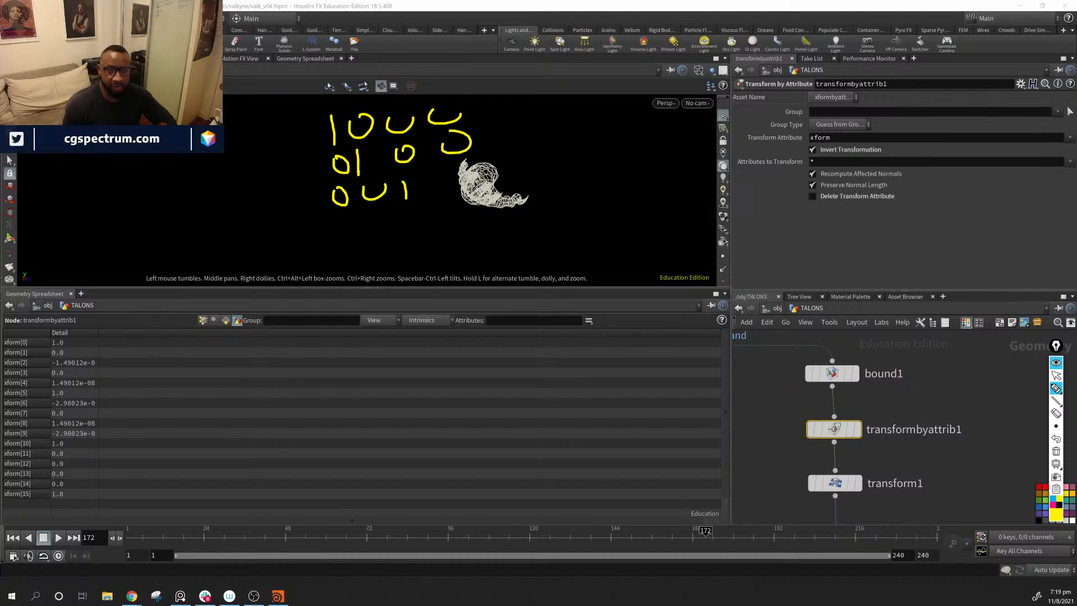
mouse_move(455, 171)
mouse_down()
mouse_move(464, 185)
mouse_move(474, 167)
mouse_up()
mouse_move(342, 222)
mouse_down()
mouse_move(432, 213)
mouse_move(468, 229)
mouse_up()
Step: Draw three separating lines between the four rows of the handwritten matrix
drag(313, 155, 489, 124)
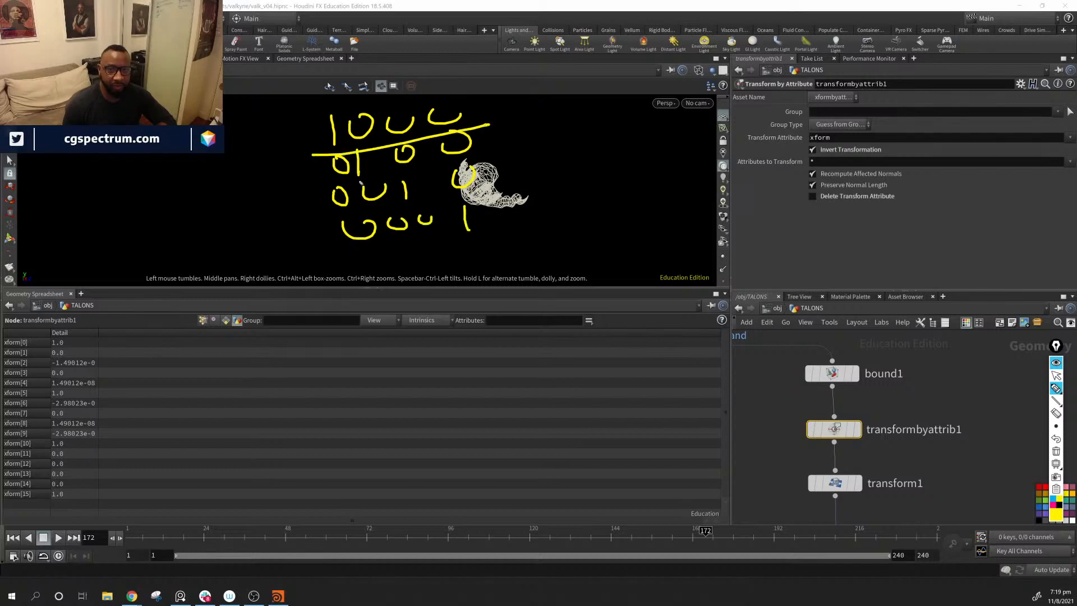
drag(327, 182, 526, 164)
drag(348, 211, 553, 193)
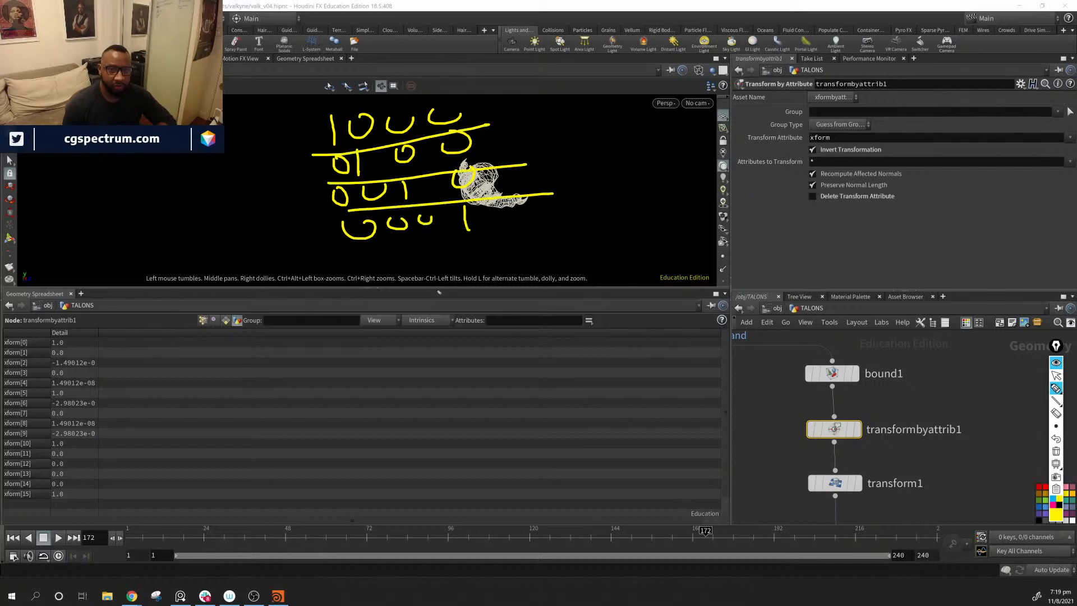
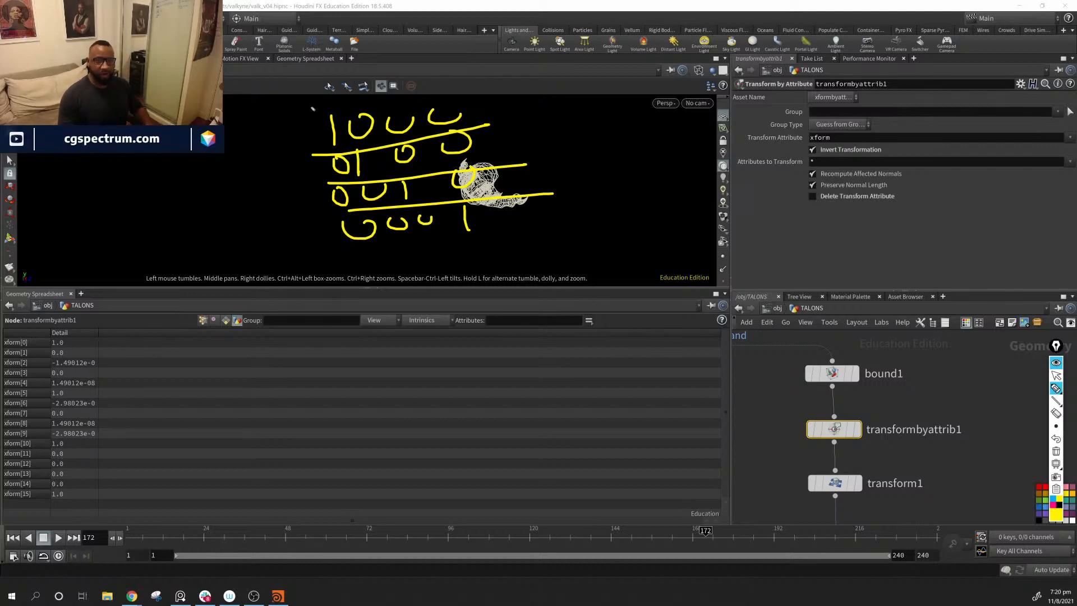
Step: Draw enclosing brackets around the handwritten matrix, then clear all annotations and return to the normal cursor
drag(312, 105, 410, 272)
drag(489, 89, 540, 261)
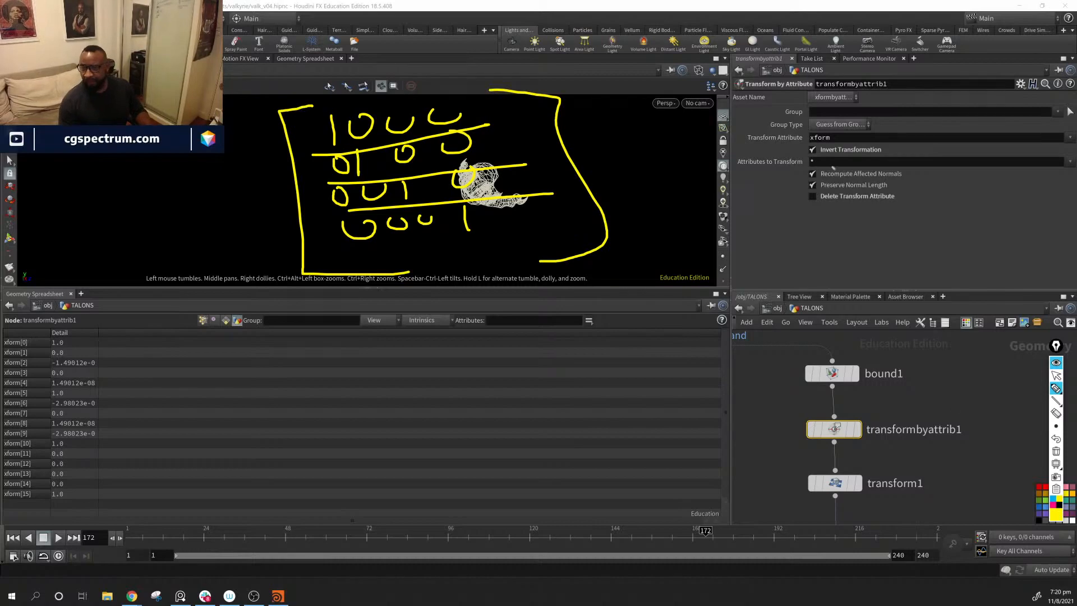
click(1056, 451)
click(1057, 375)
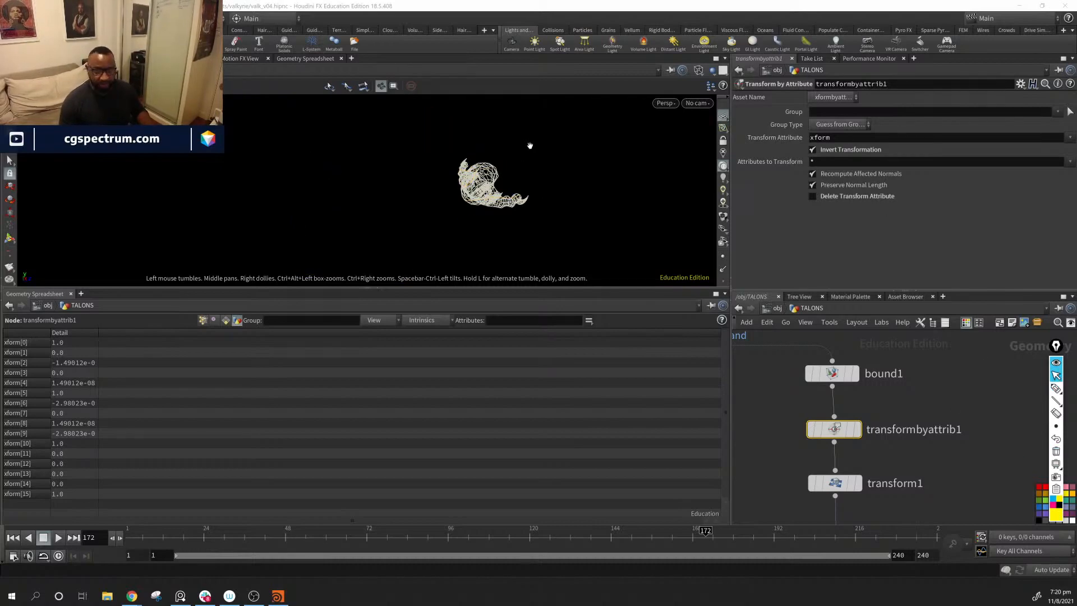
Step: Try rotating the forearm around Y with the transform1 handle, then undo the rotation
mouse_move(529, 144)
mouse_down()
mouse_move(450, 185)
mouse_move(493, 197)
mouse_move(482, 227)
mouse_up()
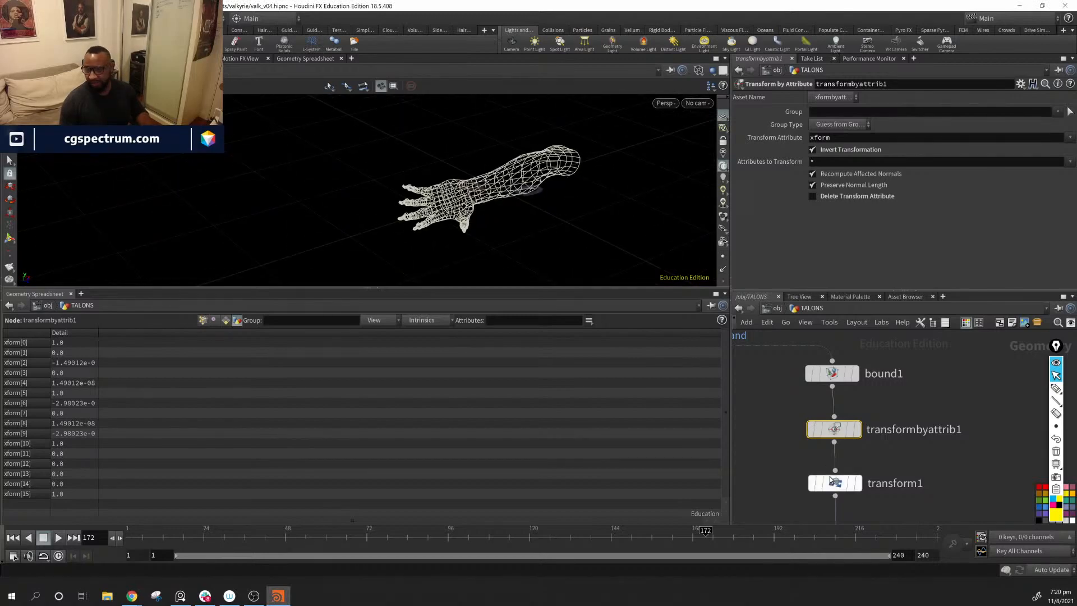
click(836, 485)
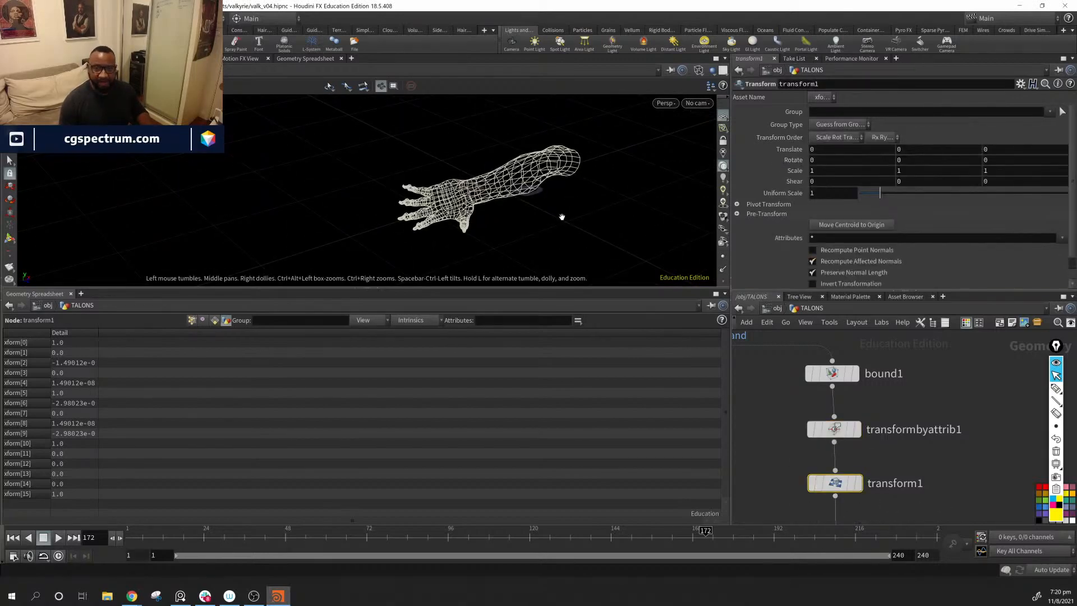
drag(561, 216, 483, 196)
key(Return)
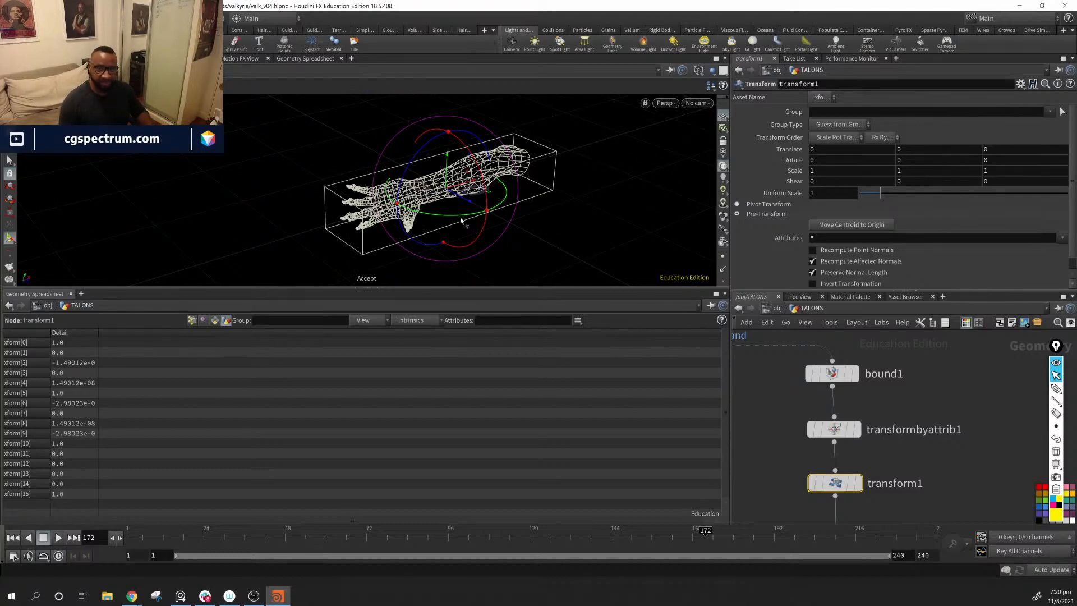
drag(466, 218, 549, 241)
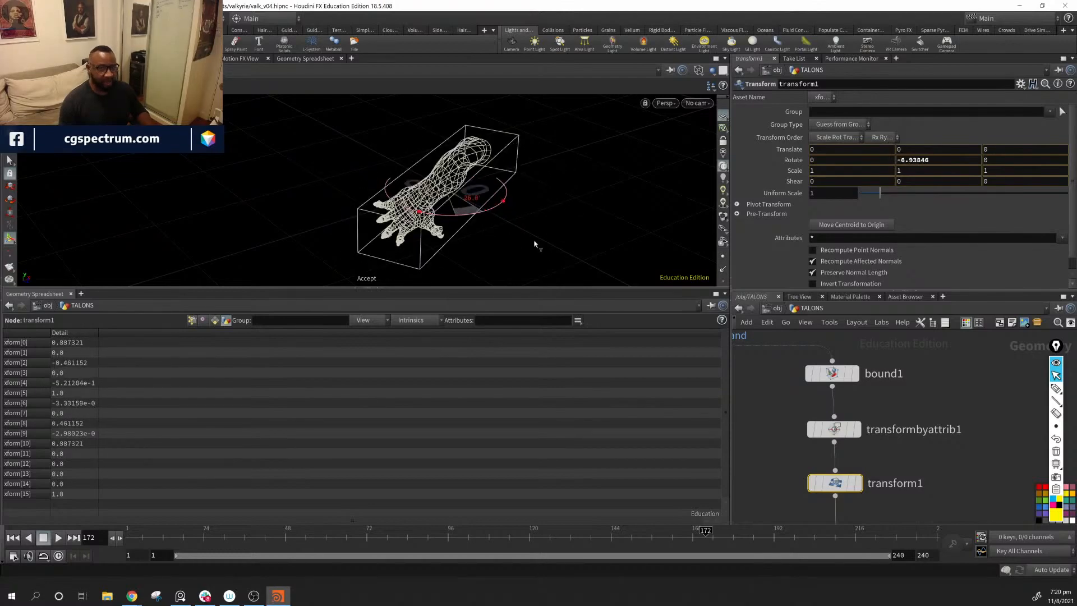
key(ctrl+z)
alt+drag(424, 250, 477, 215)
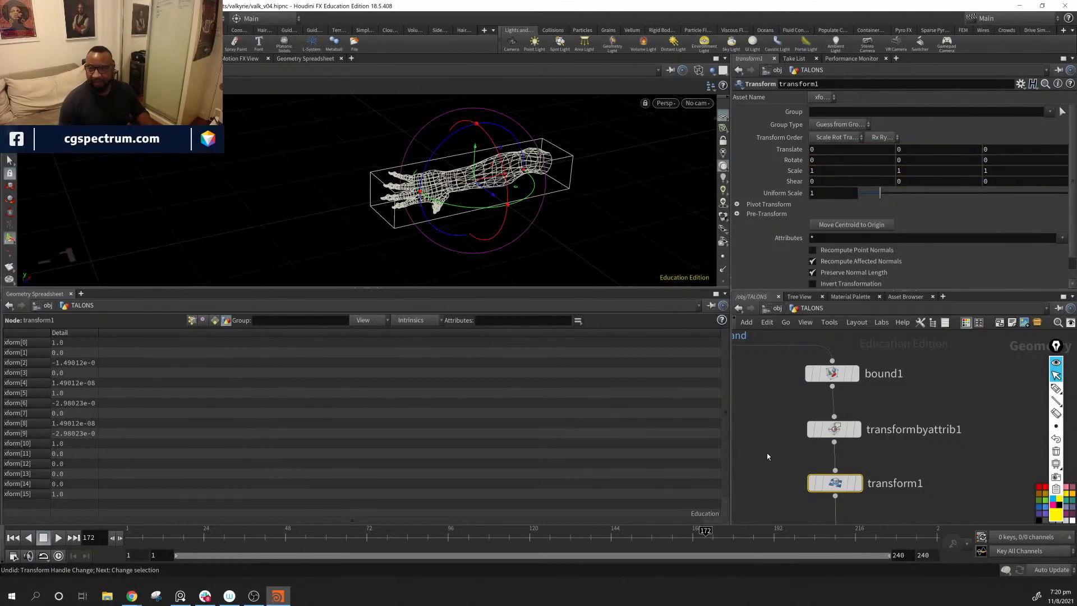
Step: Compare transformbyattrib1 with transform1, then rotate the forearm on transform1 to about 25.5, 5, -34.9
click(835, 433)
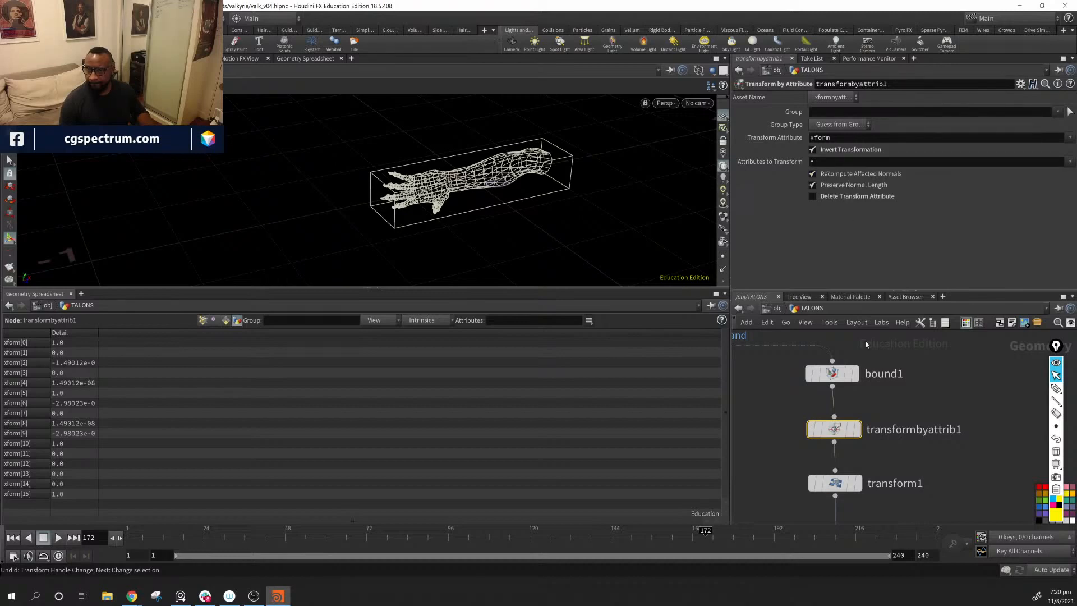
drag(578, 258, 512, 250)
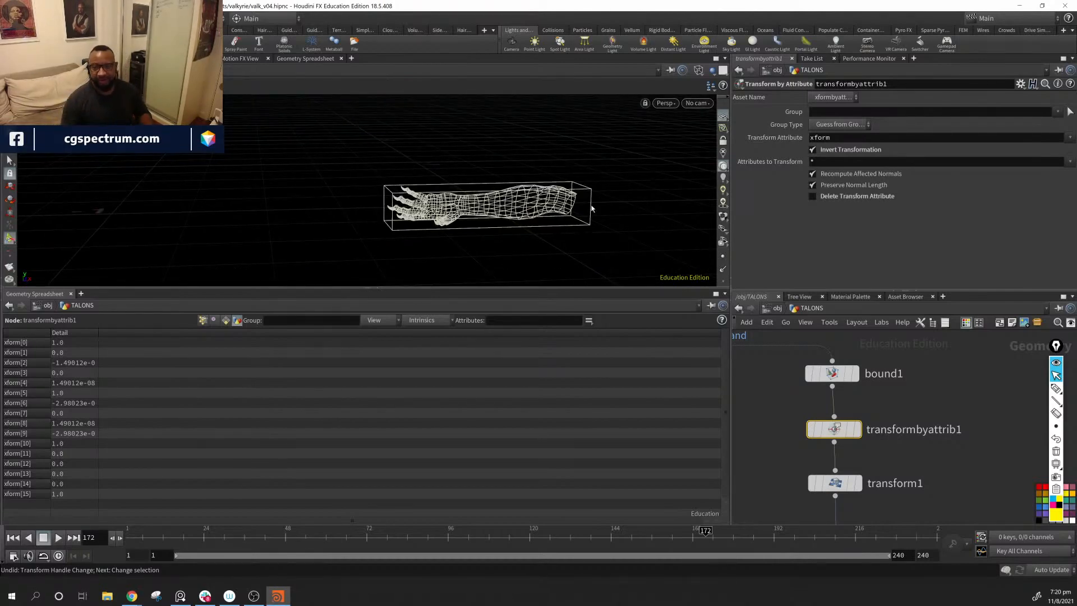
click(846, 487)
middle_drag(949, 475, 954, 424)
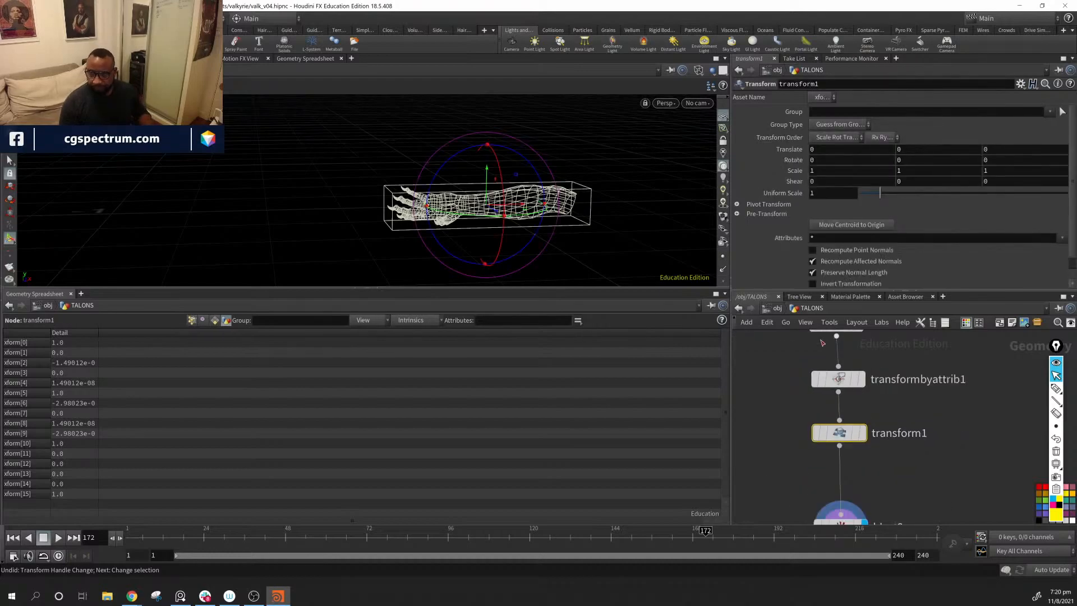
middle_drag(859, 350, 867, 367)
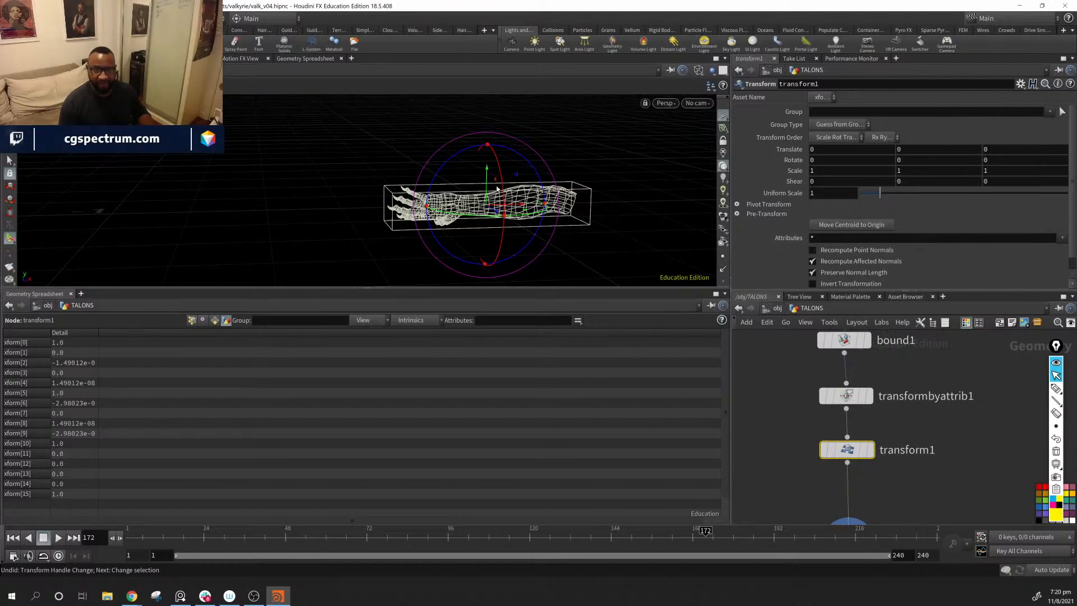
drag(489, 145, 585, 184)
Step: Set transform1's Attributes to "* ^xform" to exclude the matrix, and rotate the forearm to about 43.2, -0.5, -26.8
click(858, 239)
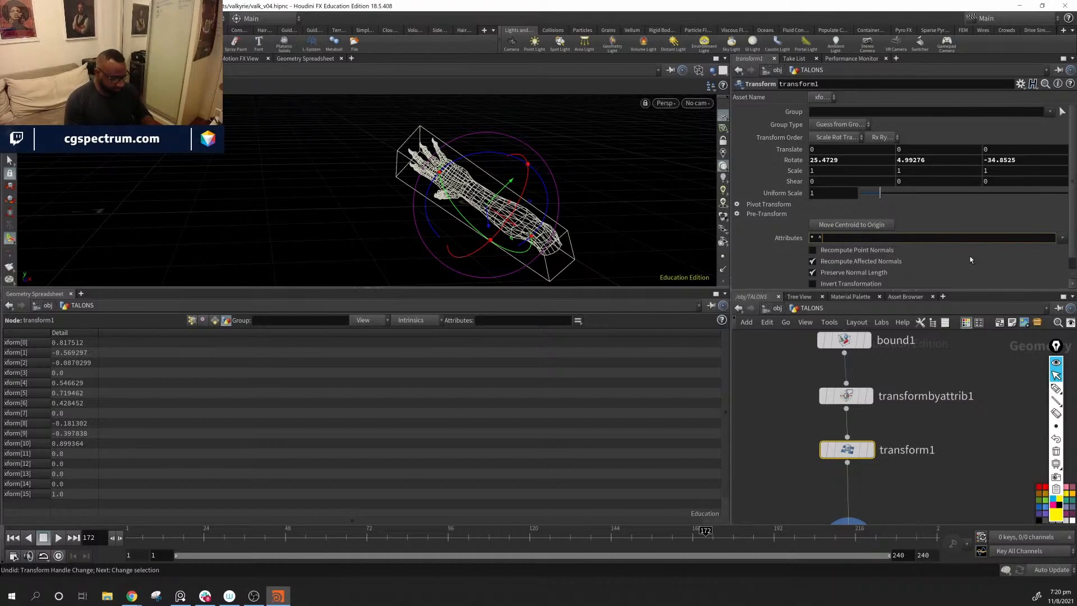
text(^xfrom)
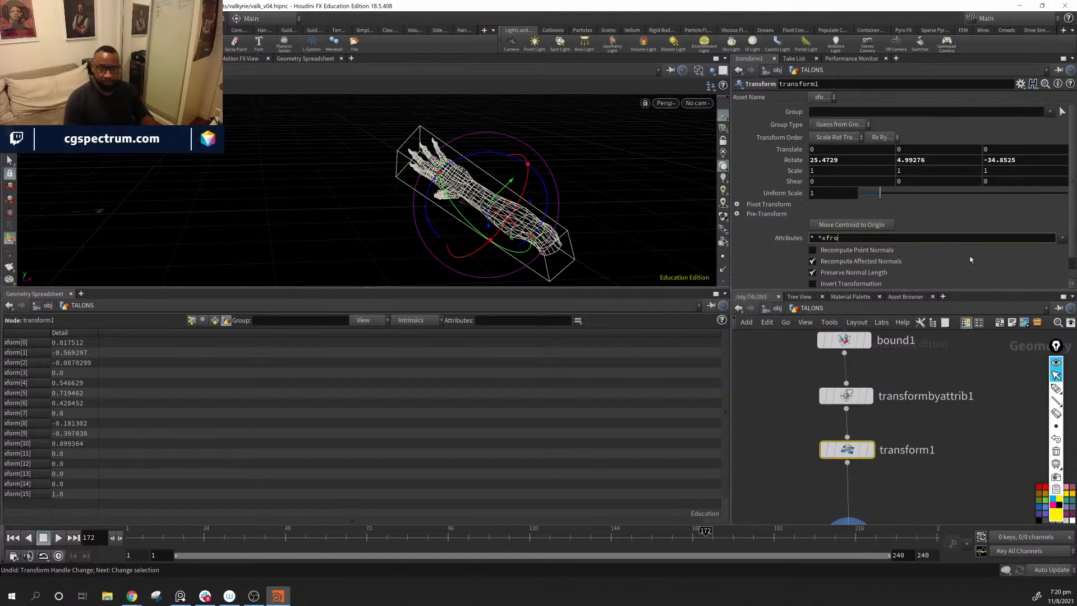
key(BackSpace)
key(BackSpace)
text(orm)
key(Return)
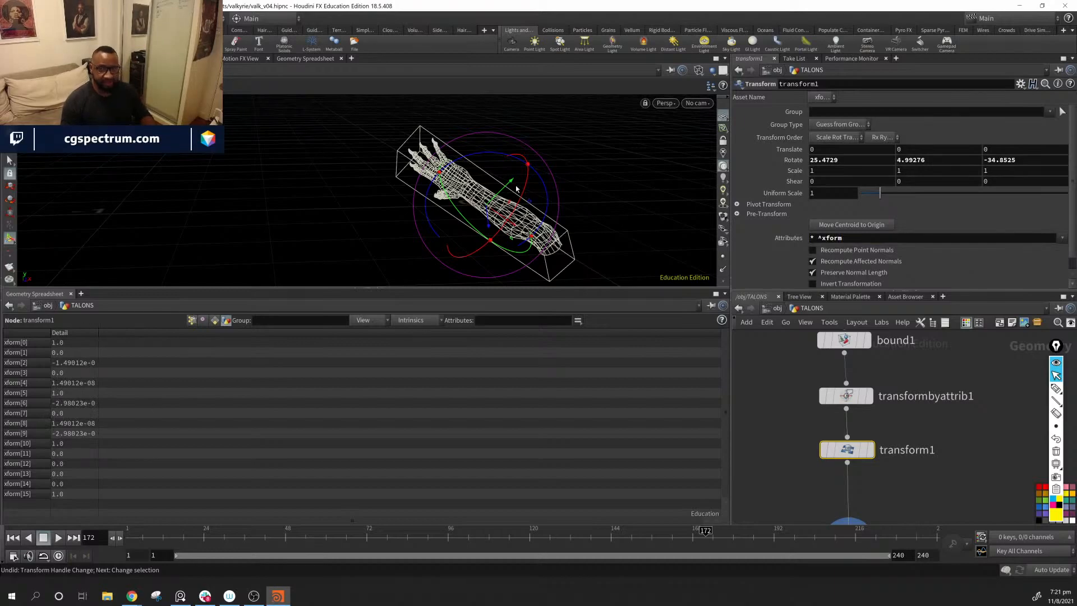
mouse_move(528, 165)
mouse_down()
mouse_move(511, 180)
mouse_move(519, 171)
mouse_up()
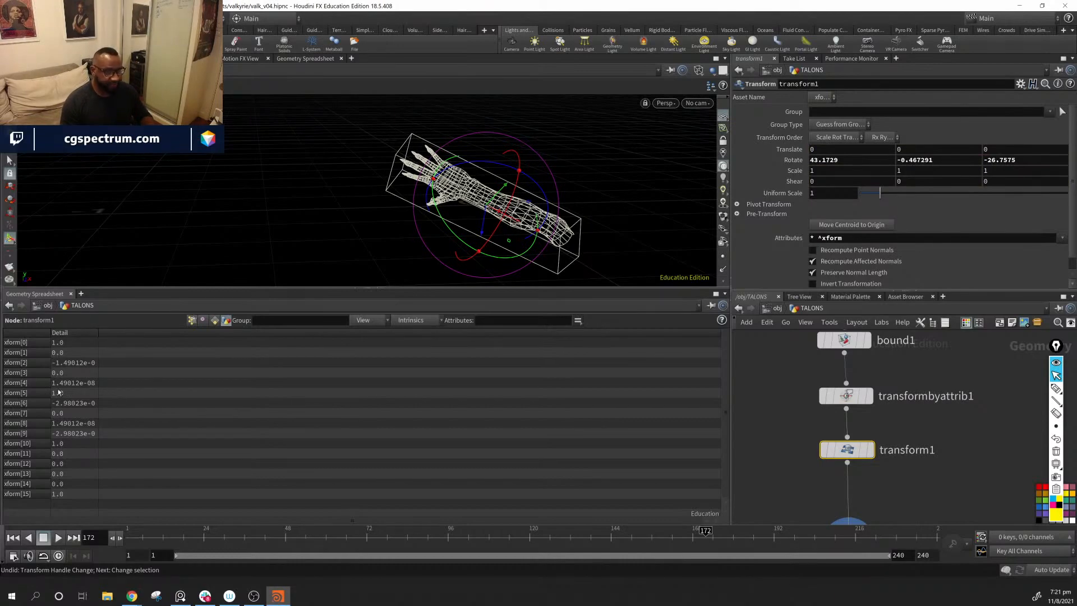
Step: Inspect bound1's xform matrix values and its Transform Attribute name
middle_drag(853, 396, 841, 442)
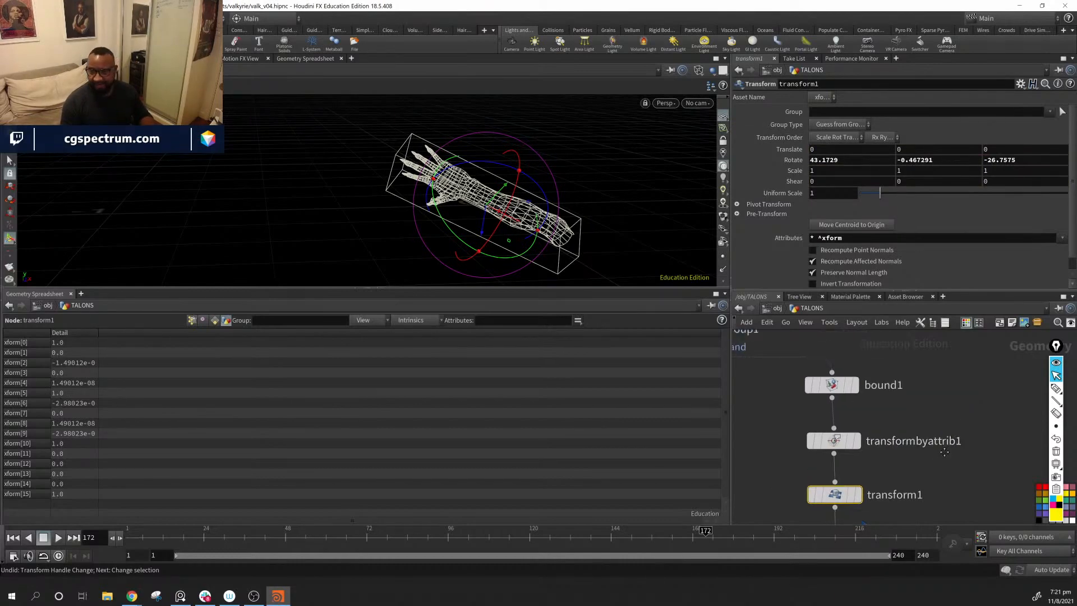
drag(839, 386, 843, 386)
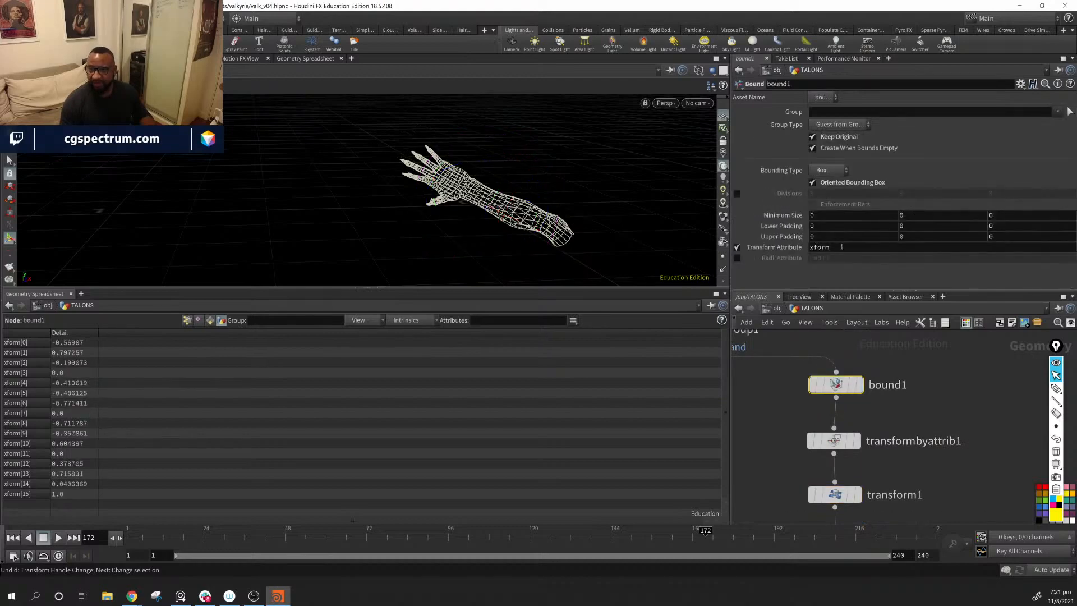
double_click(823, 247)
Step: Move transformbyattrib1 and transform1 down together to make room beneath bound1
middle_drag(932, 468, 848, 412)
scroll(903, 420, down, 1)
click(839, 454)
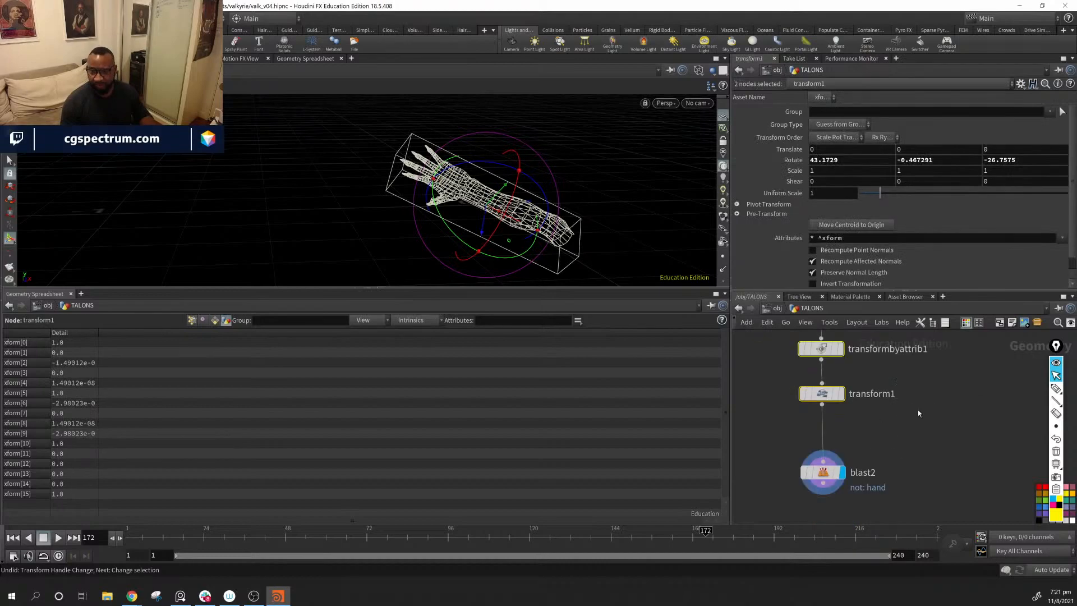
click(918, 410)
middle_drag(920, 433, 915, 459)
click(906, 377)
click(892, 349)
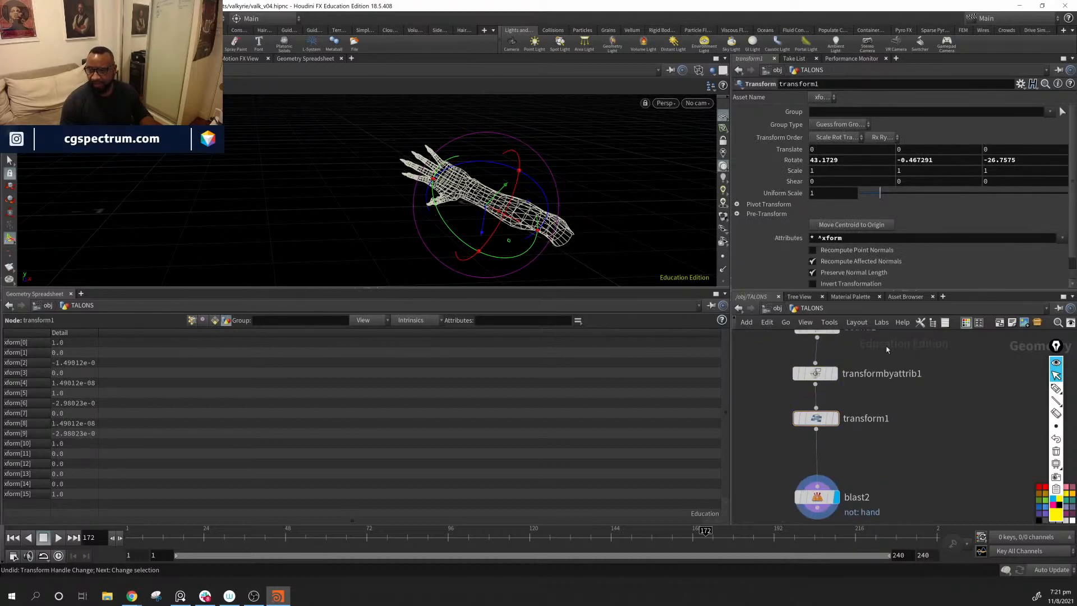
drag(916, 356, 806, 438)
drag(811, 374, 813, 410)
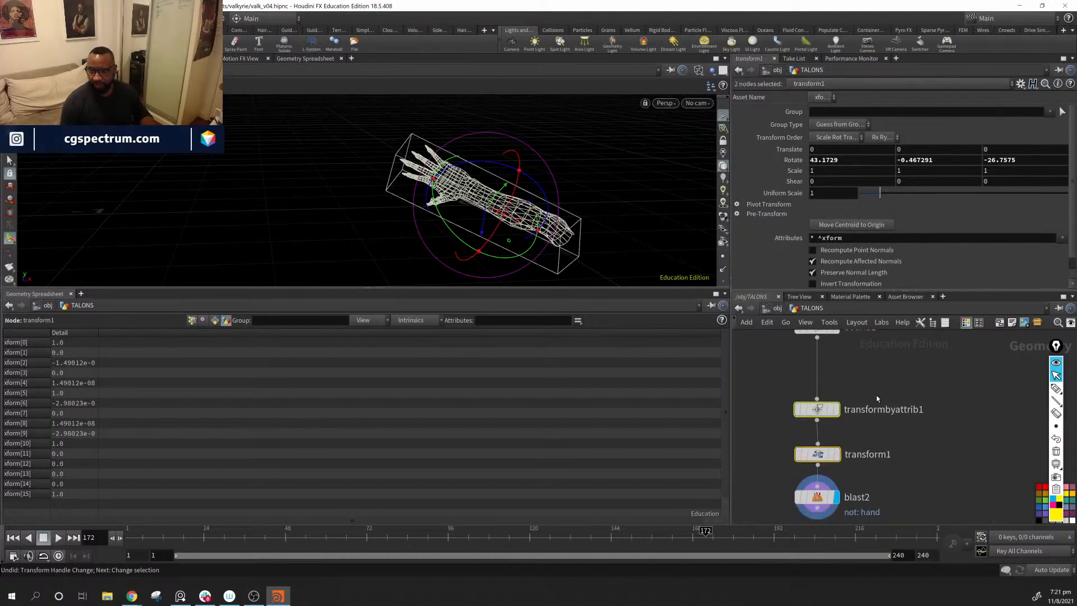
middle_drag(878, 392, 906, 430)
click(867, 427)
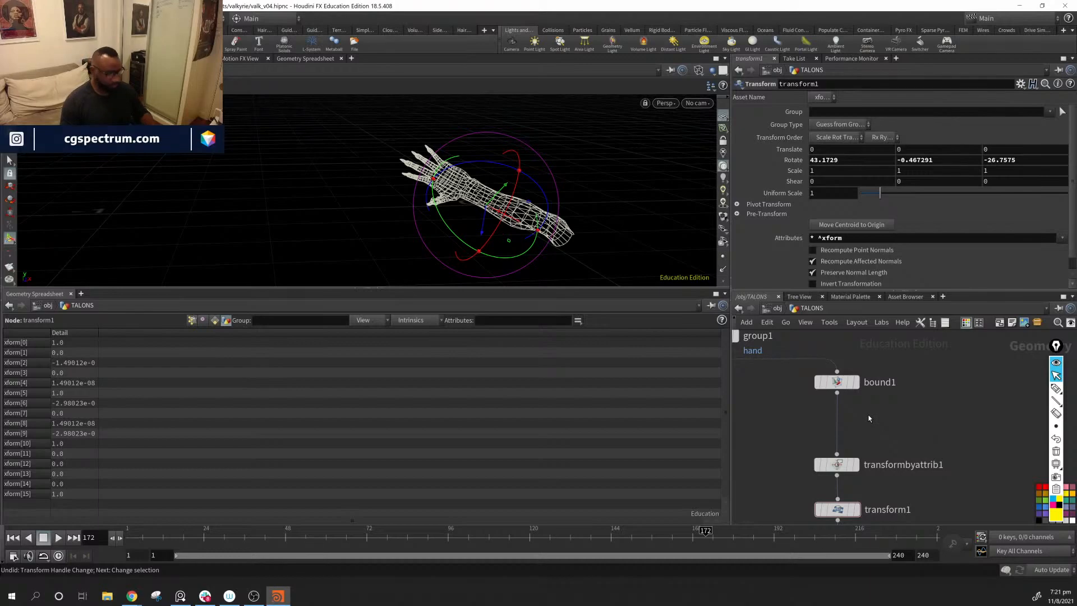
Step: Insert an Attribute Expression node on the wire between bound1 and transformbyattrib1
key(Tab)
text(a)
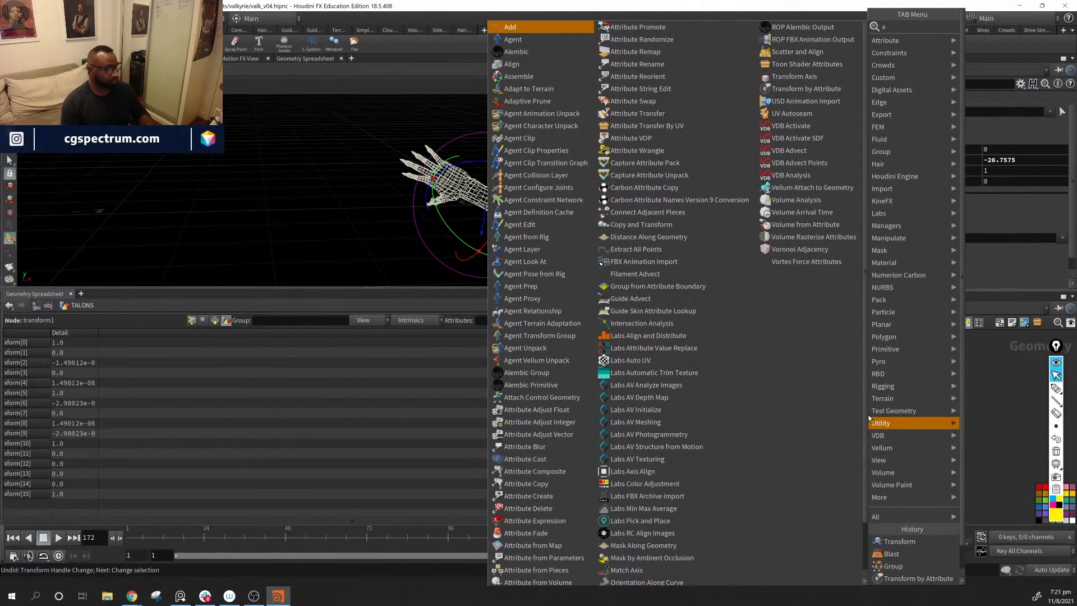
text(e)
key(Down)
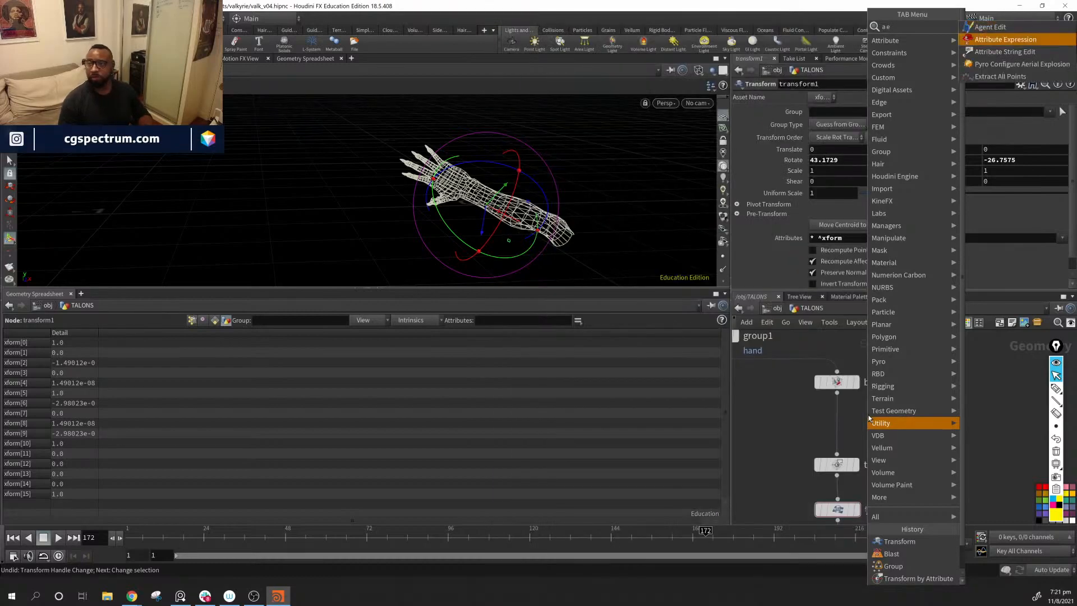
key(Return)
click(869, 418)
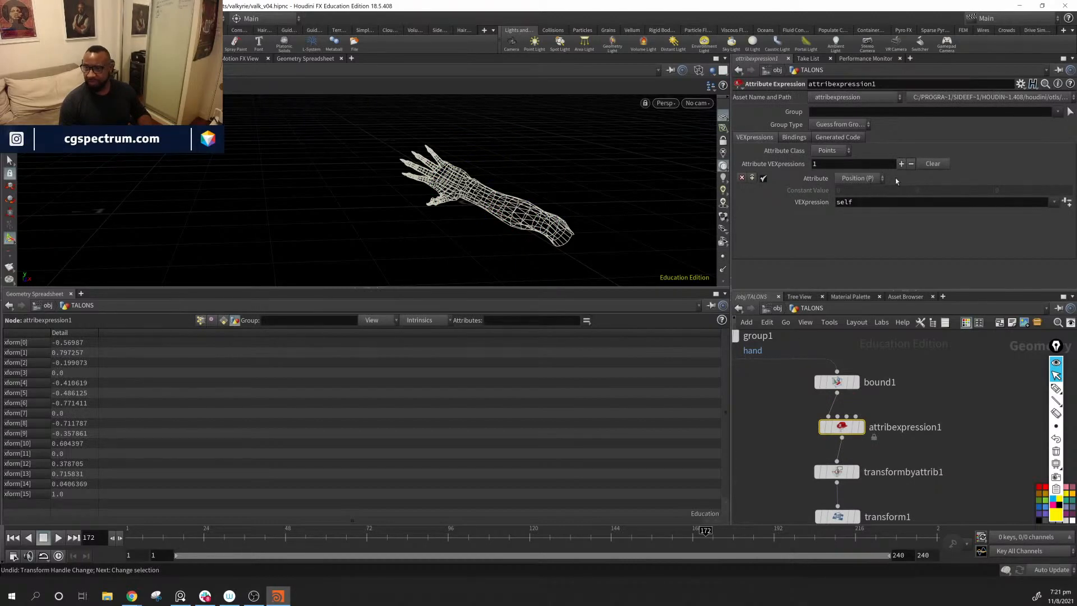
Step: Set attribexpression1's attribute to Custom with the type Matrix 4
click(845, 153)
click(845, 153)
click(870, 178)
click(866, 195)
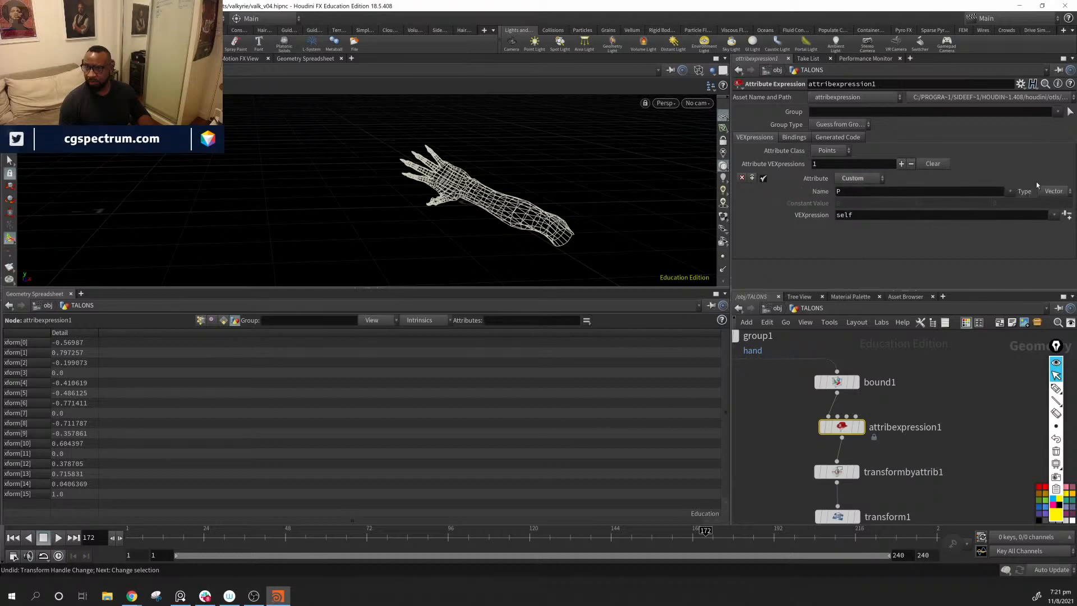
click(1058, 192)
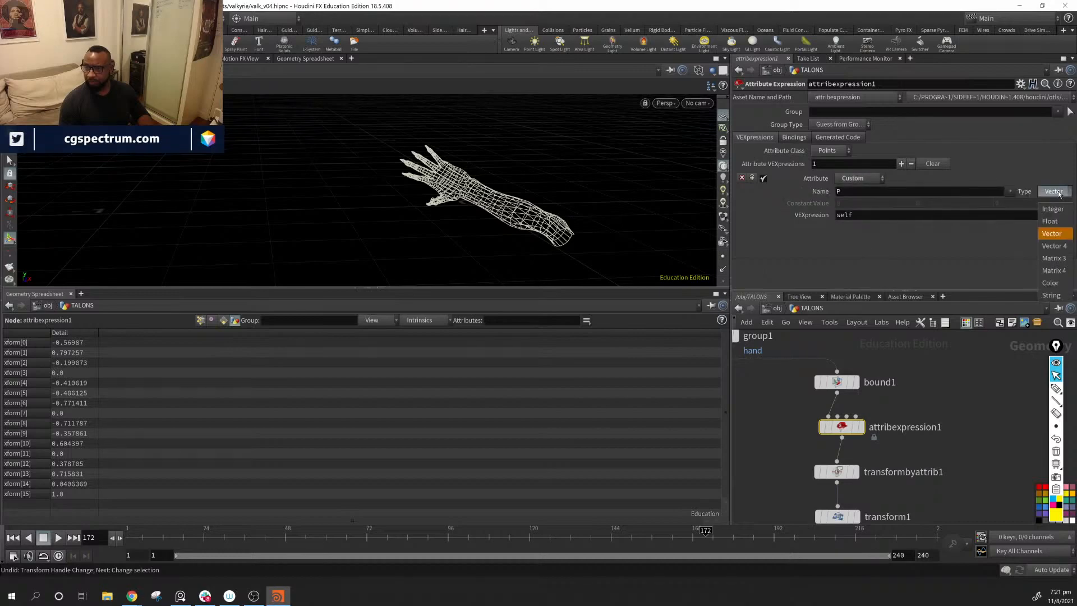
click(1041, 267)
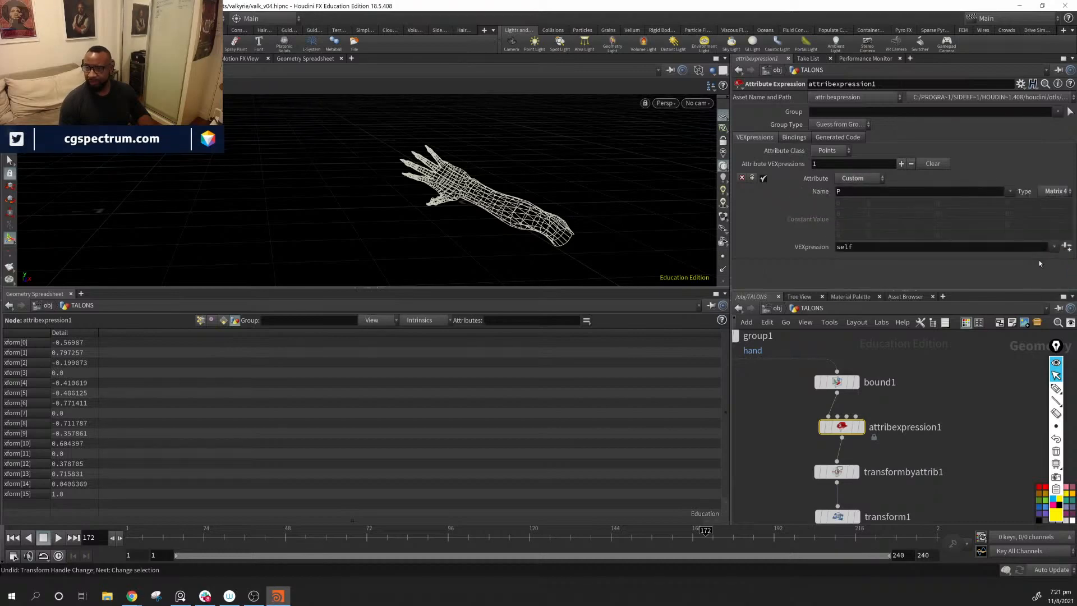
Step: Name the custom matrix attribute restXform
double_click(857, 191)
text(rest)
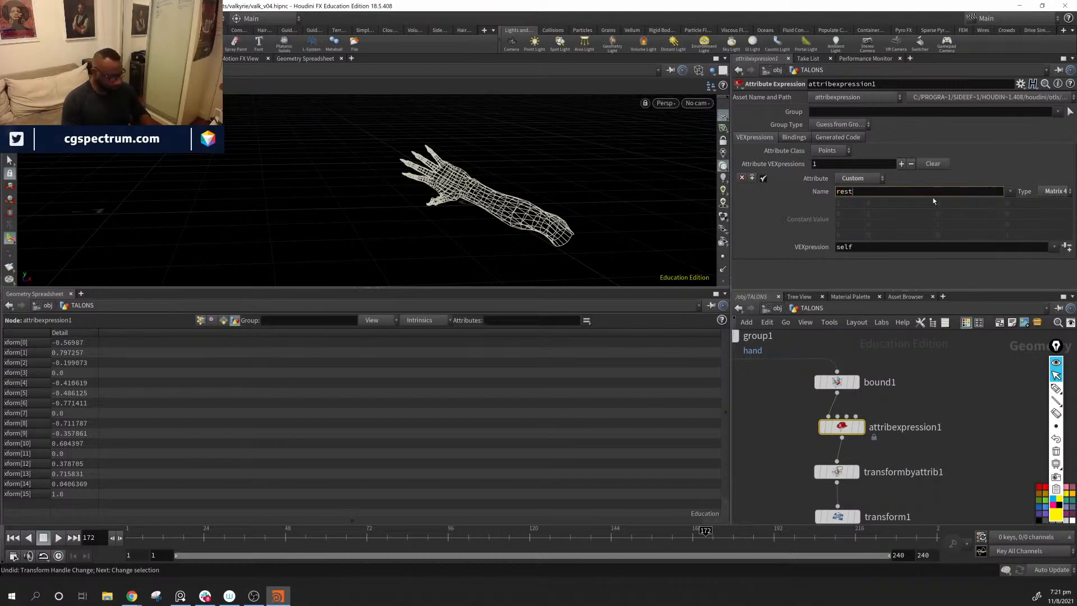
text(Xform)
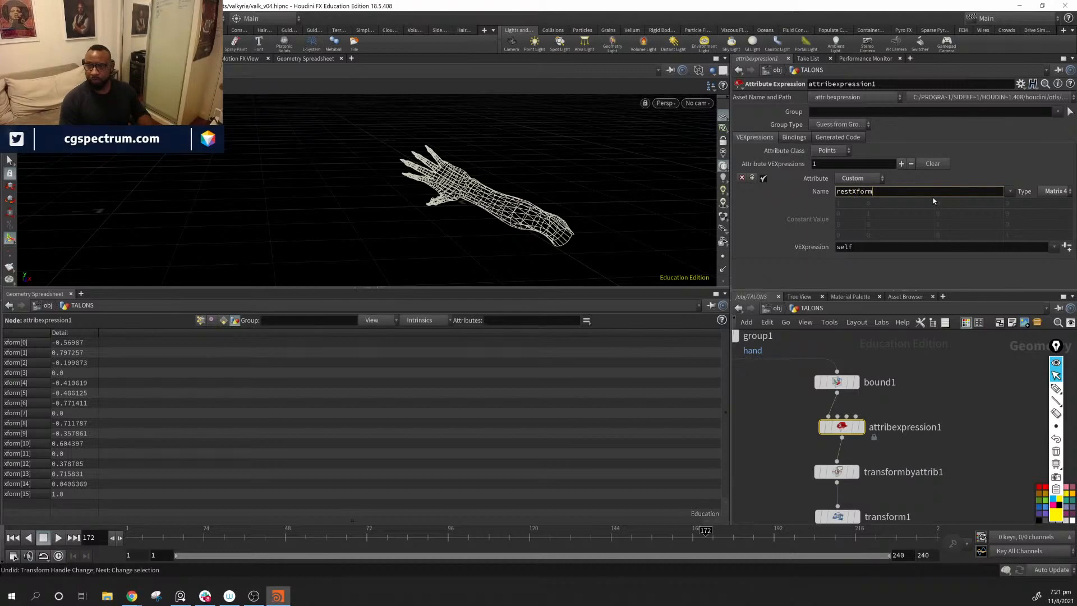
key(Return)
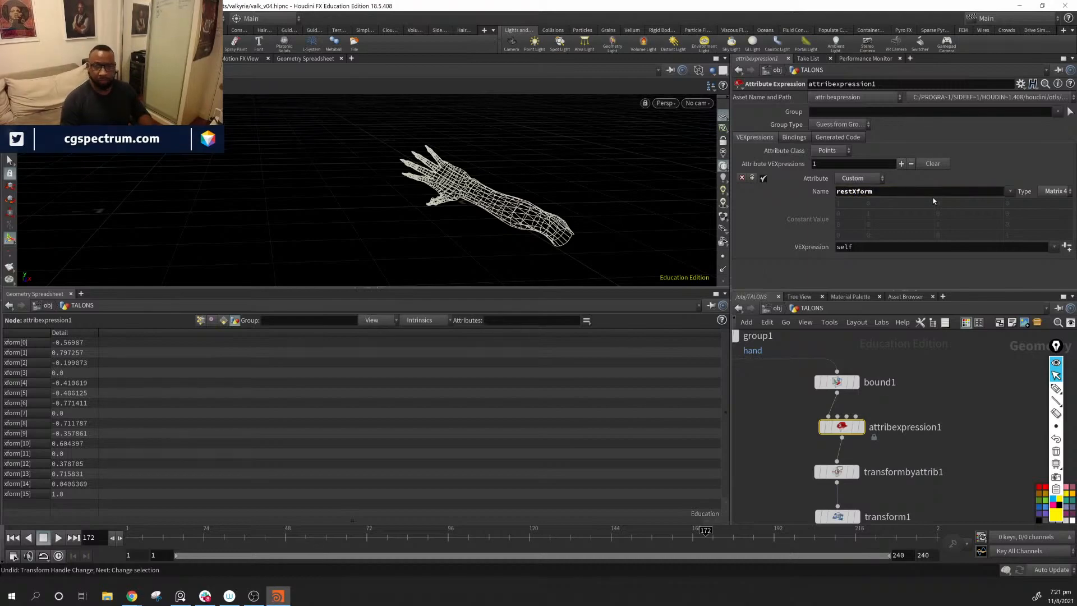
Step: Set the VEXpression of attribexpression1 to 4@xfrom and turn on the node's display flag
click(865, 247)
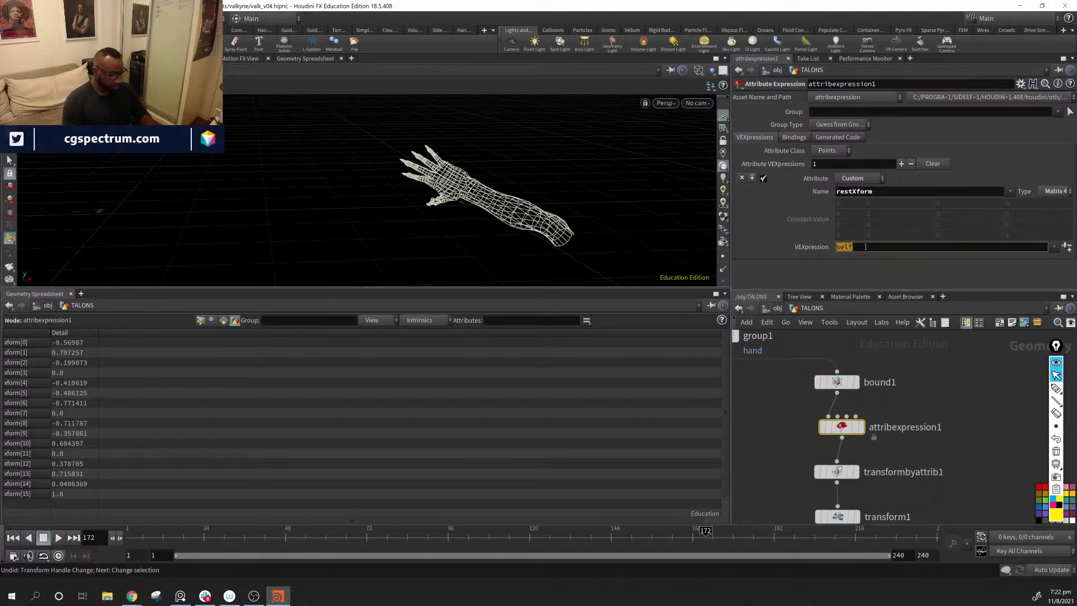
text(4@xfrom)
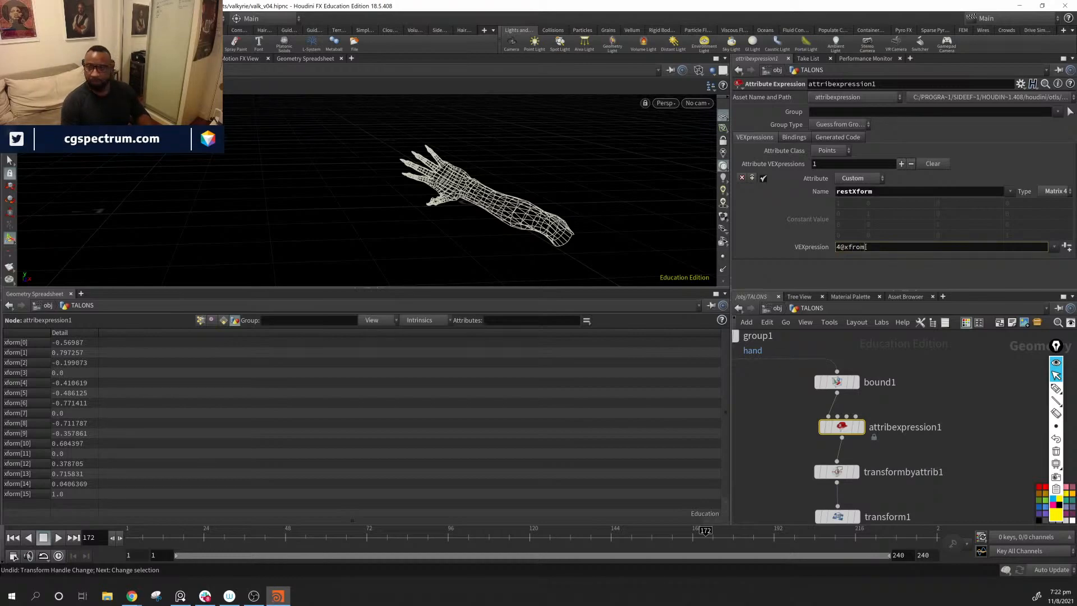
key(Return)
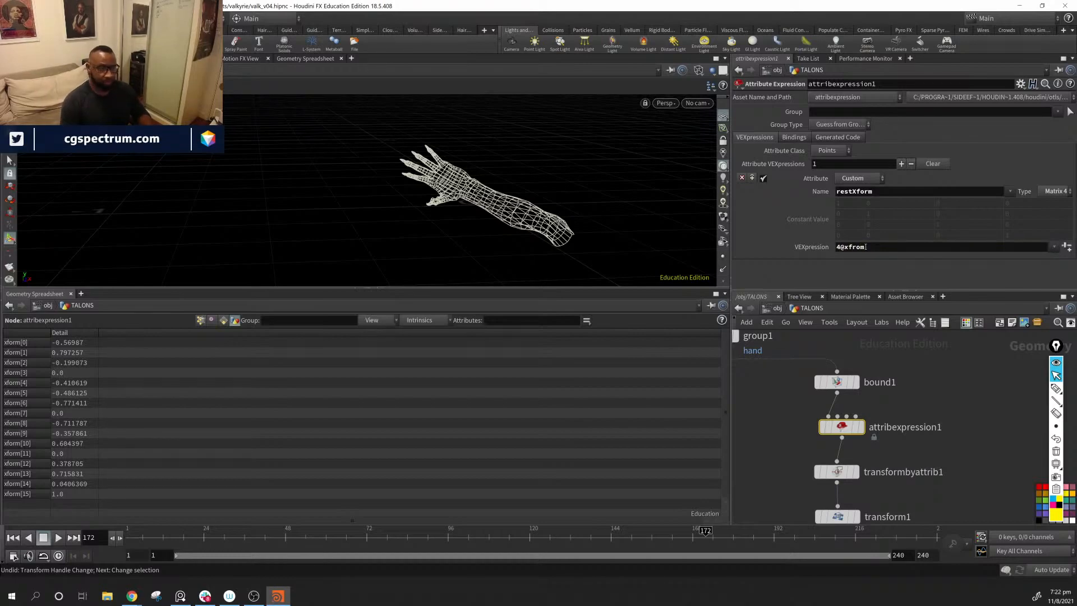
click(862, 427)
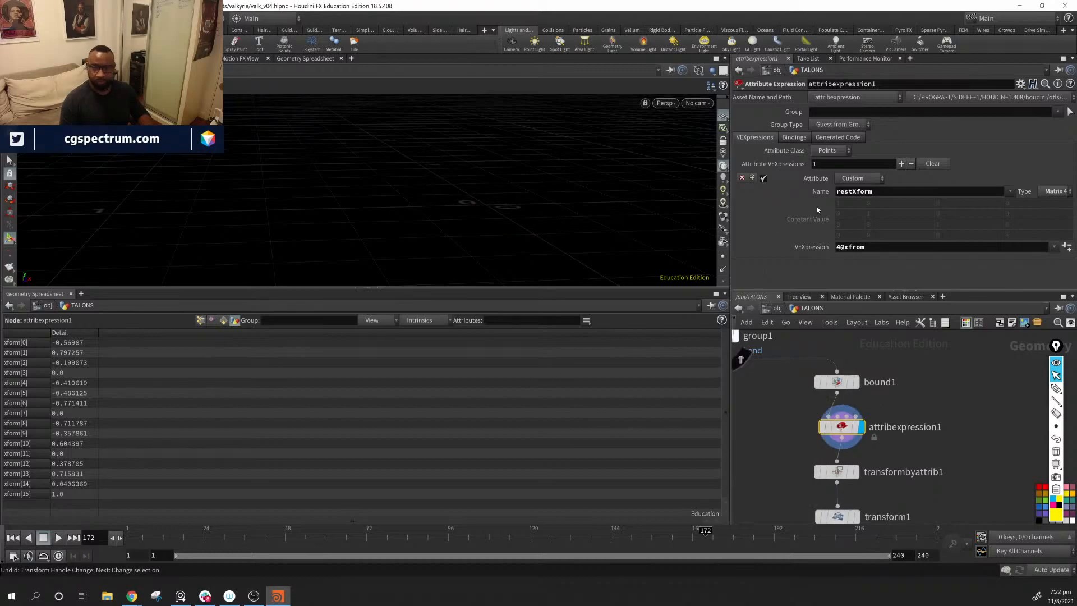
mouse_move(867, 382)
middle_down()
mouse_move(1040, 394)
mouse_move(852, 371)
middle_up()
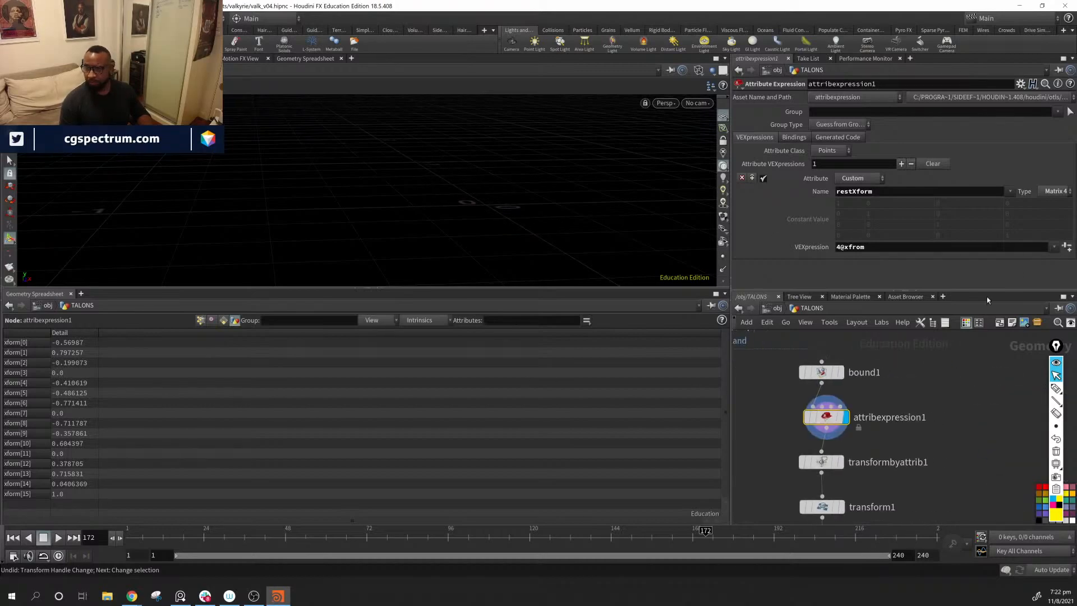
Step: Correct the VEXpression of attribexpression1 to 4@xform
click(893, 247)
key(BackSpace)
key(BackSpace)
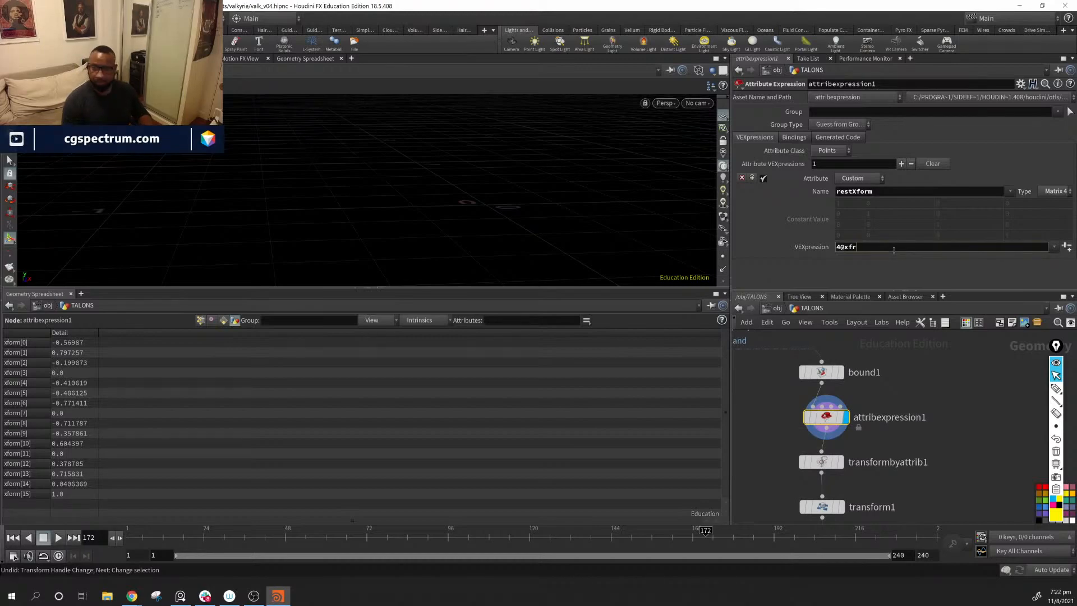
text(m)
key(Return)
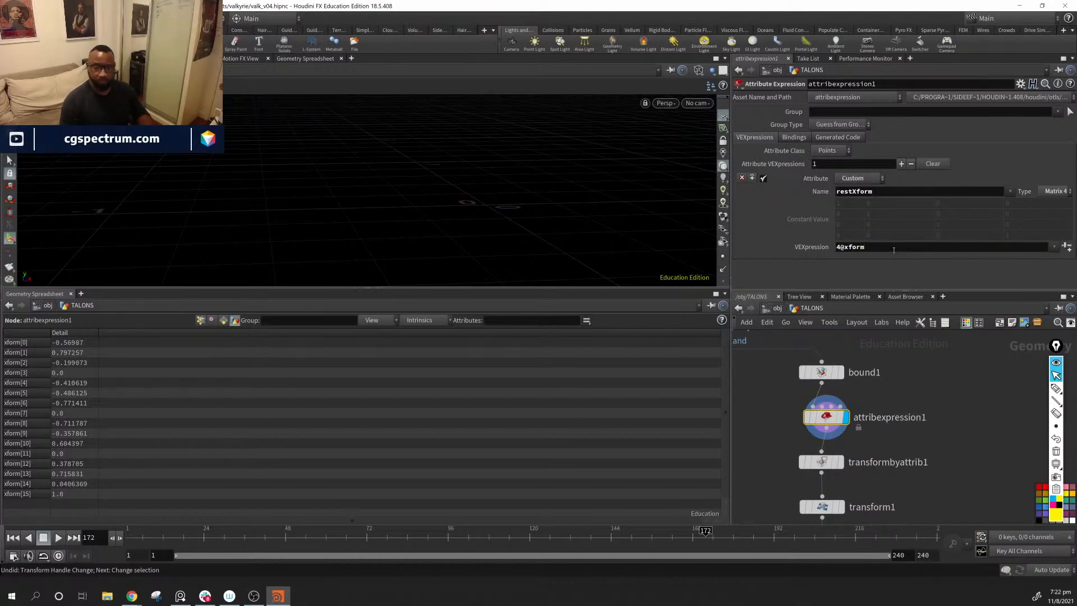
click(836, 247)
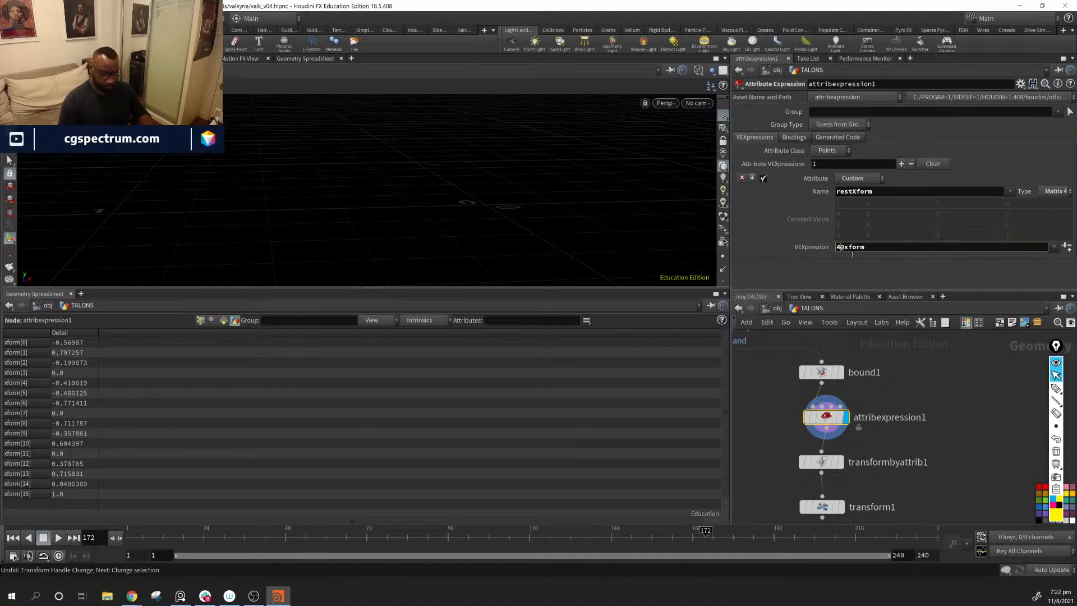
key(Delete)
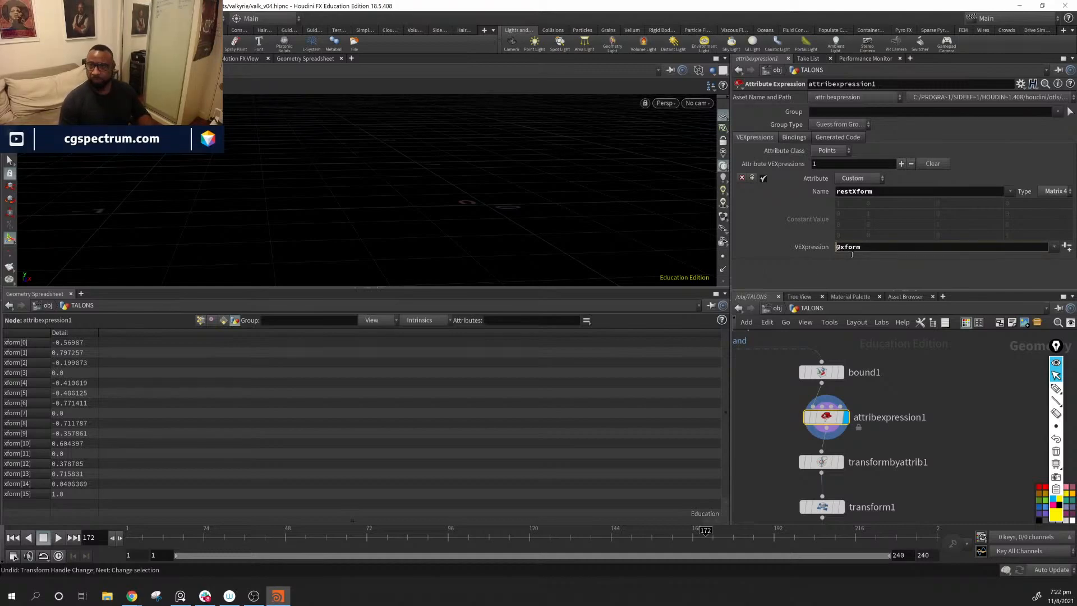
text(4)
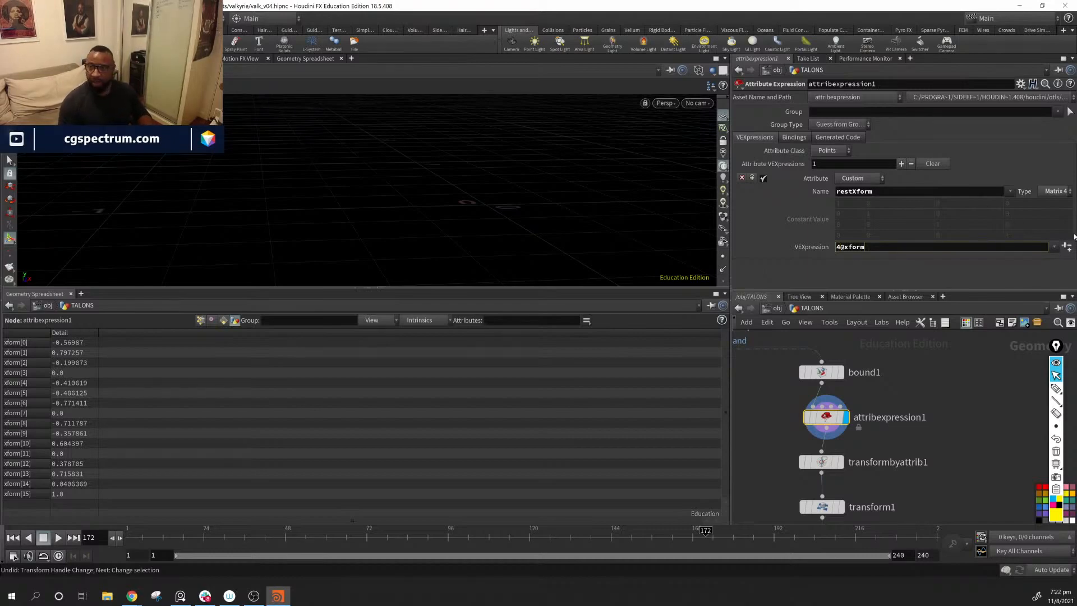
Step: Set attribexpression1's Attribute Class to Detail and check the restXform entries in the Geometry Spreadsheet
click(839, 151)
click(825, 168)
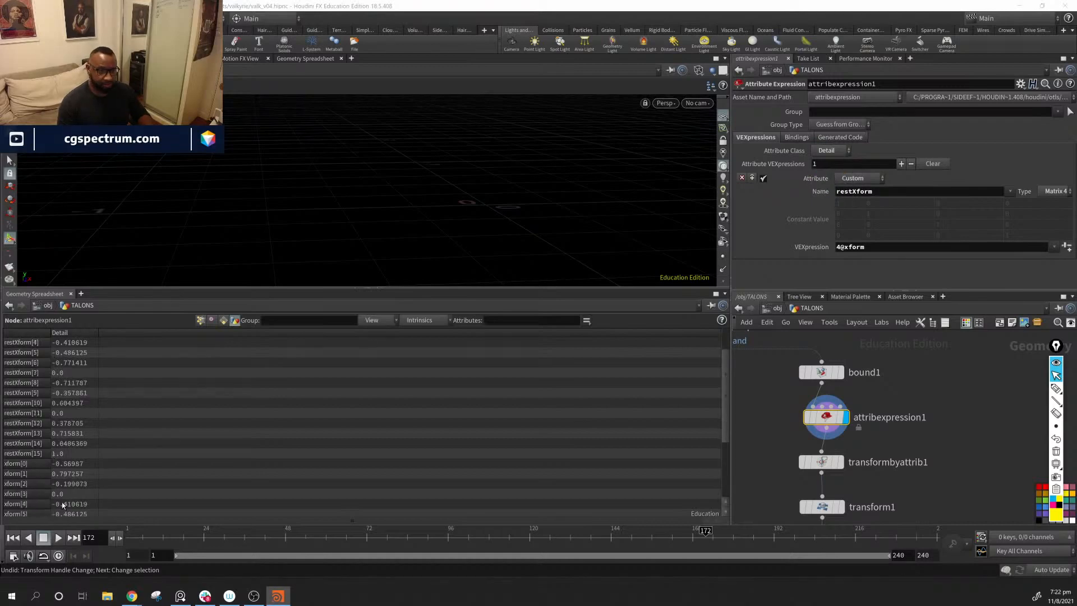
scroll(63, 505, down, 4)
scroll(62, 504, up, 4)
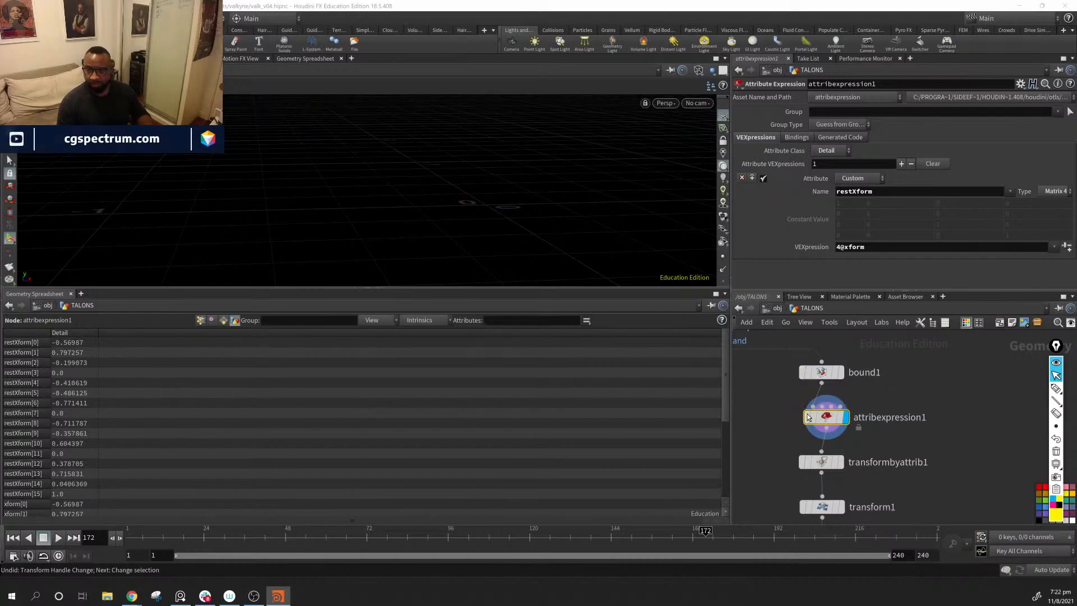
Step: Compare the restXform and xform detail values on attribexpression1, then inspect transformbyattrib1's settings and attributes
click(822, 373)
click(825, 418)
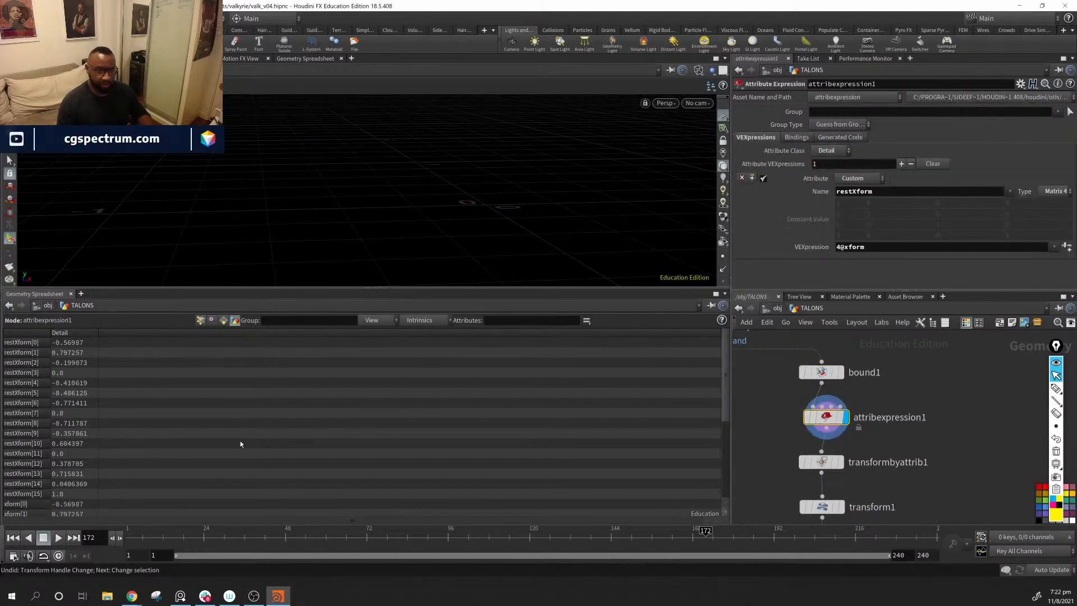
scroll(233, 442, down, 1)
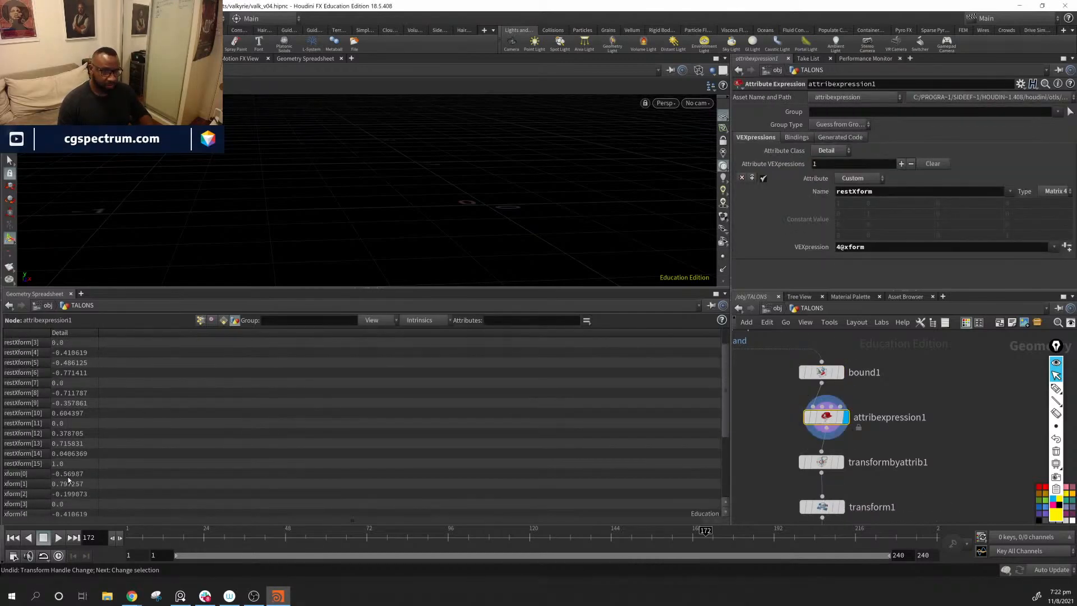
scroll(89, 470, up, 1)
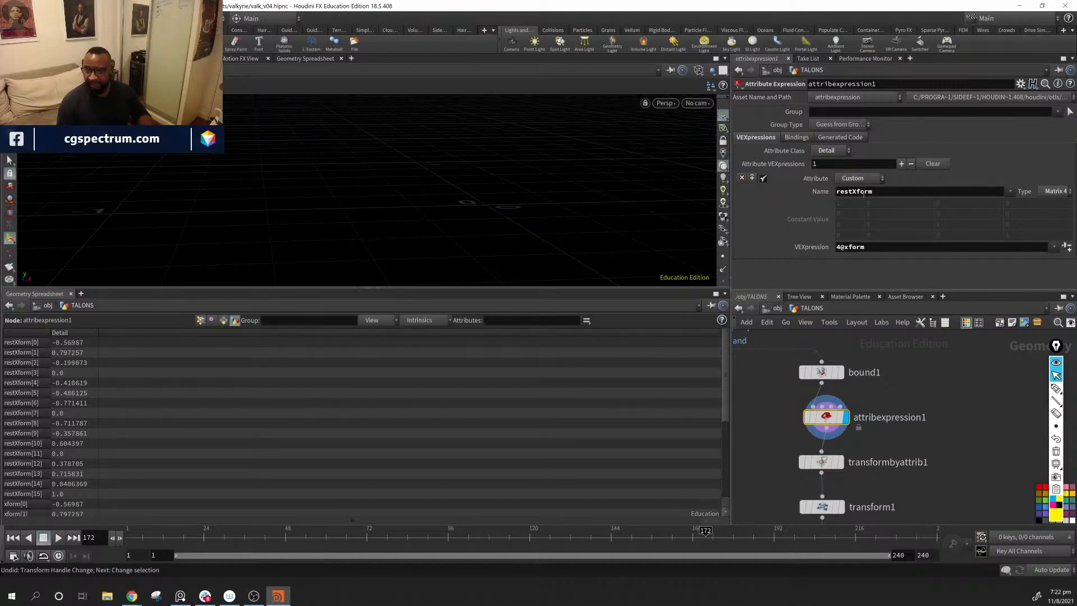
middle_drag(940, 420, 954, 337)
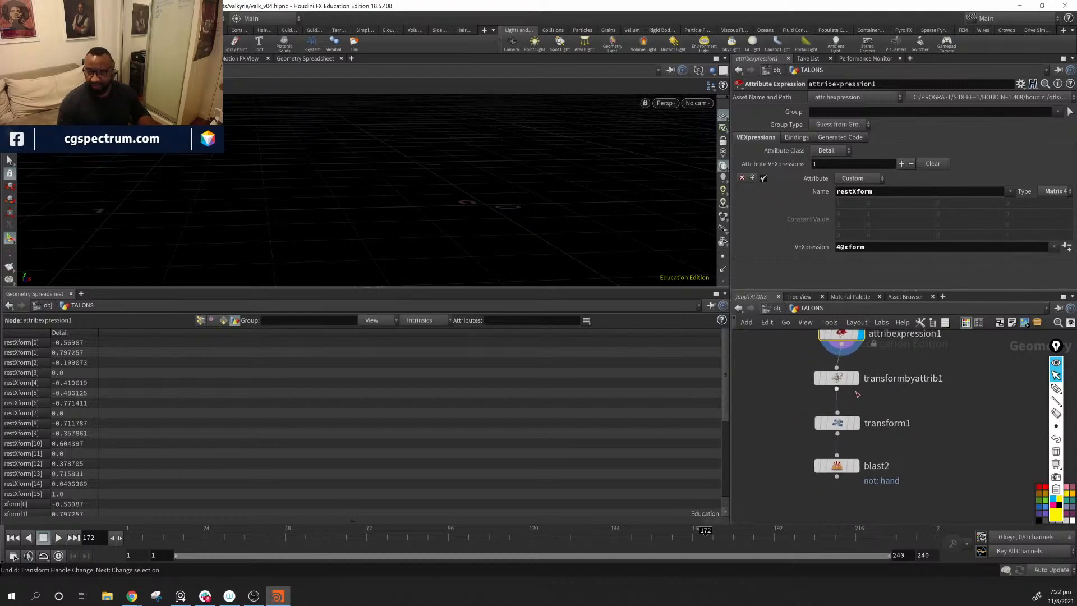
click(832, 380)
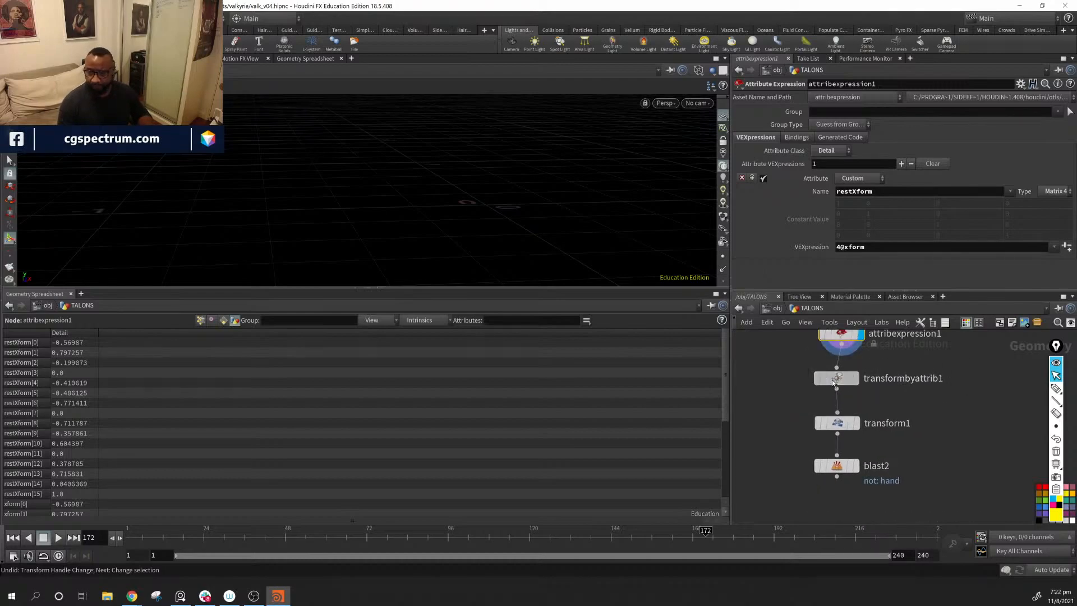
Step: Exclude the rest matrix from transform1 by setting its Attributes to * ^xform ^restXform
click(836, 423)
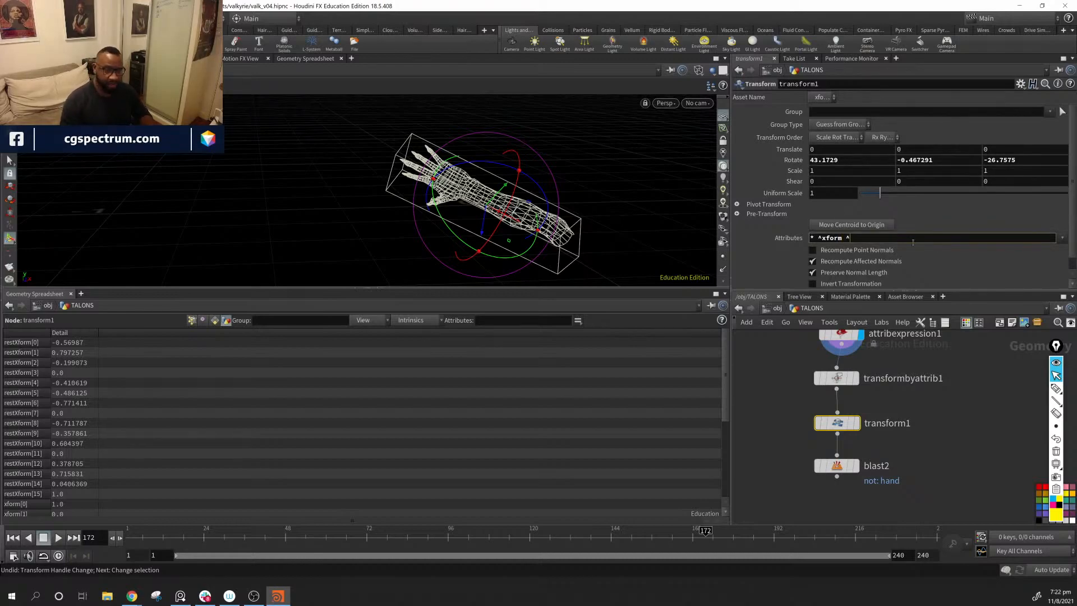
scroll(164, 476, down, 5)
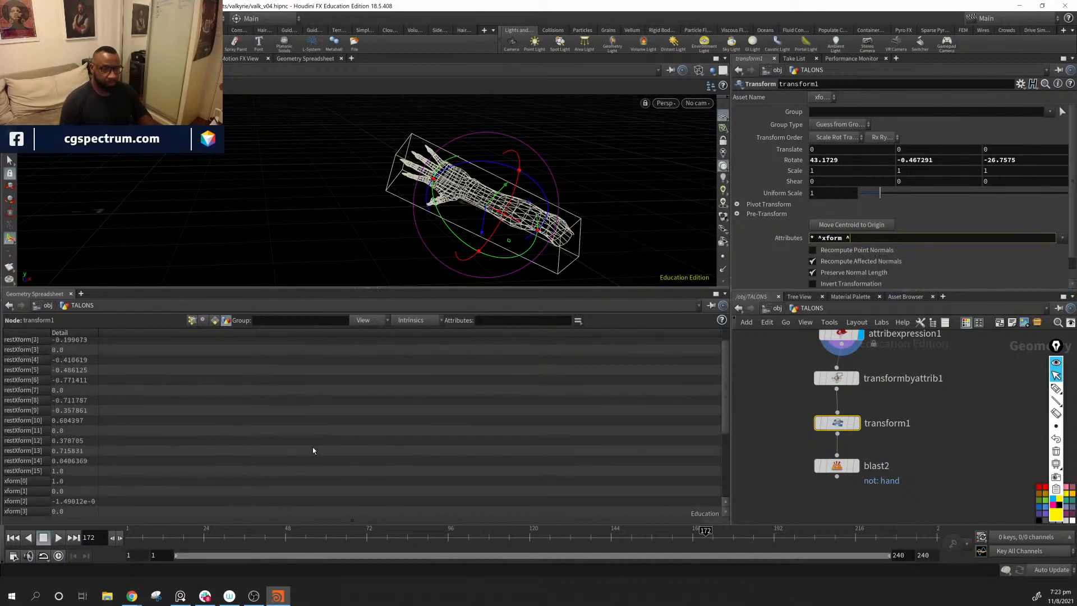
scroll(312, 447, up, 5)
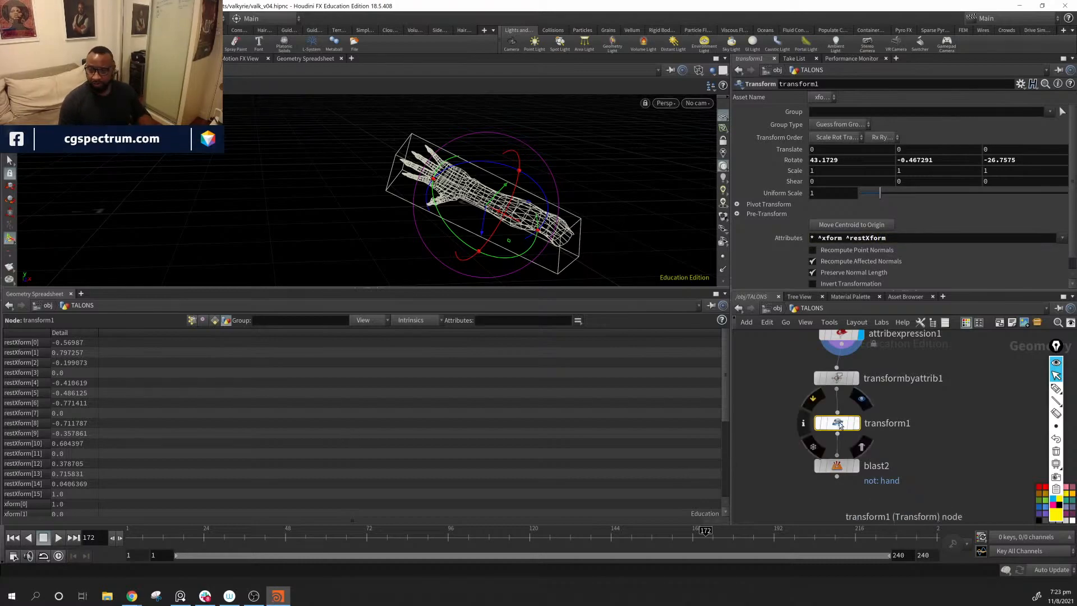
Step: Display transform1 and rotate the forearm freely to about 176, -138, -105 degrees
click(858, 426)
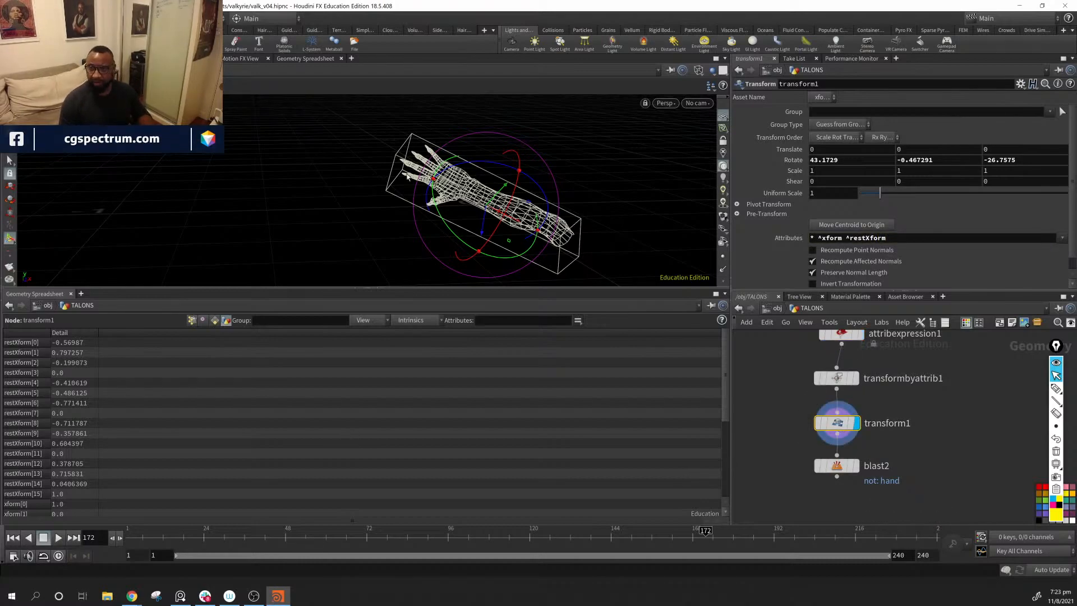
drag(518, 174, 440, 221)
Step: Move blast2 farther below transform1 in the network and turn on its display flag to show only the hand geometry
middle_drag(925, 497, 916, 457)
drag(827, 424, 828, 446)
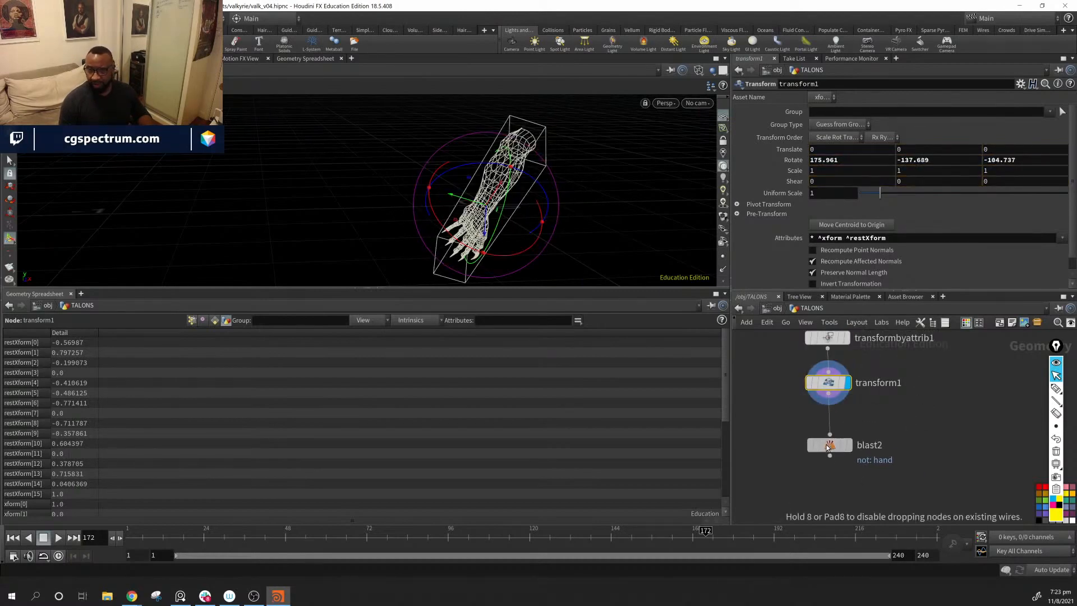
click(848, 450)
click(830, 448)
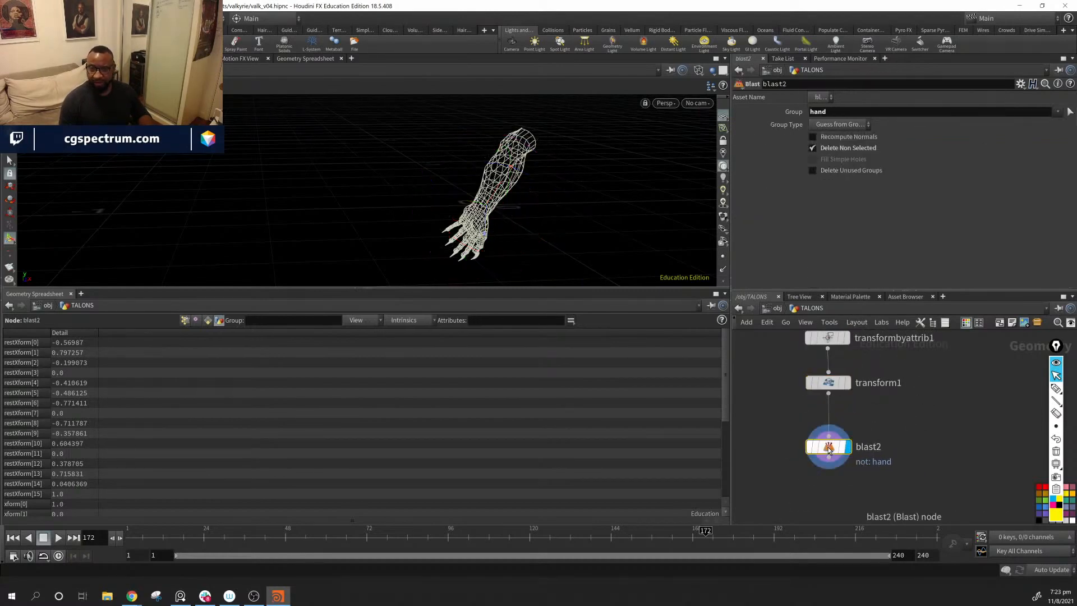
mouse_move(829, 449)
mouse_down()
mouse_move(818, 438)
mouse_move(826, 458)
mouse_up()
mouse_move(920, 393)
middle_down()
mouse_move(901, 438)
mouse_move(922, 395)
middle_up()
scroll(924, 401, down, 4)
scroll(922, 412, up, 3)
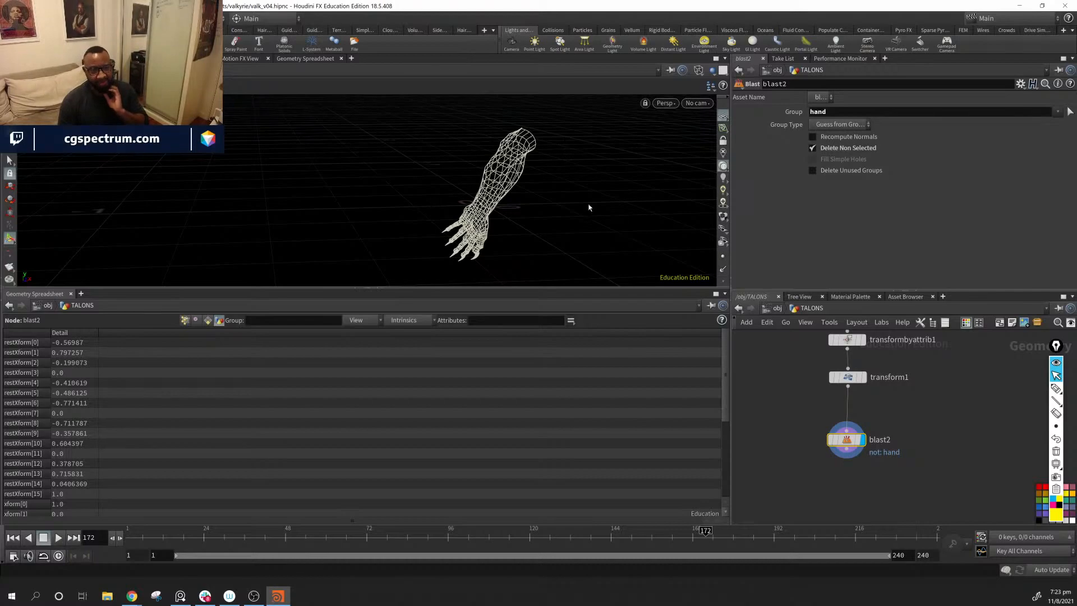
Step: Create a reference copy of transform1 and place it beside blast2
middle_drag(945, 394, 898, 390)
drag(922, 368, 825, 383)
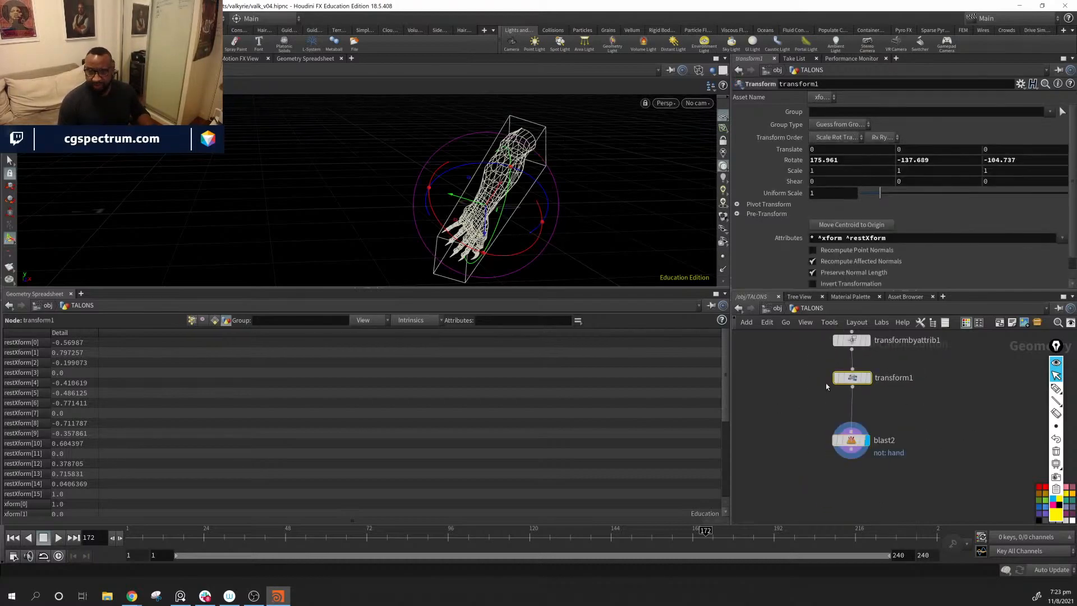
mouse_move(852, 385)
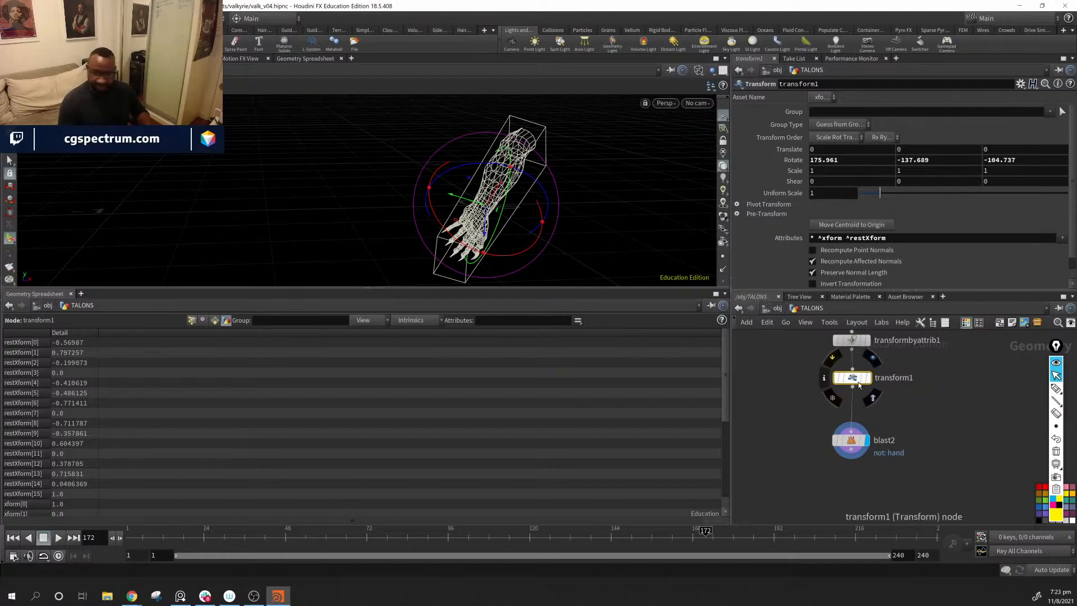
right_click(855, 381)
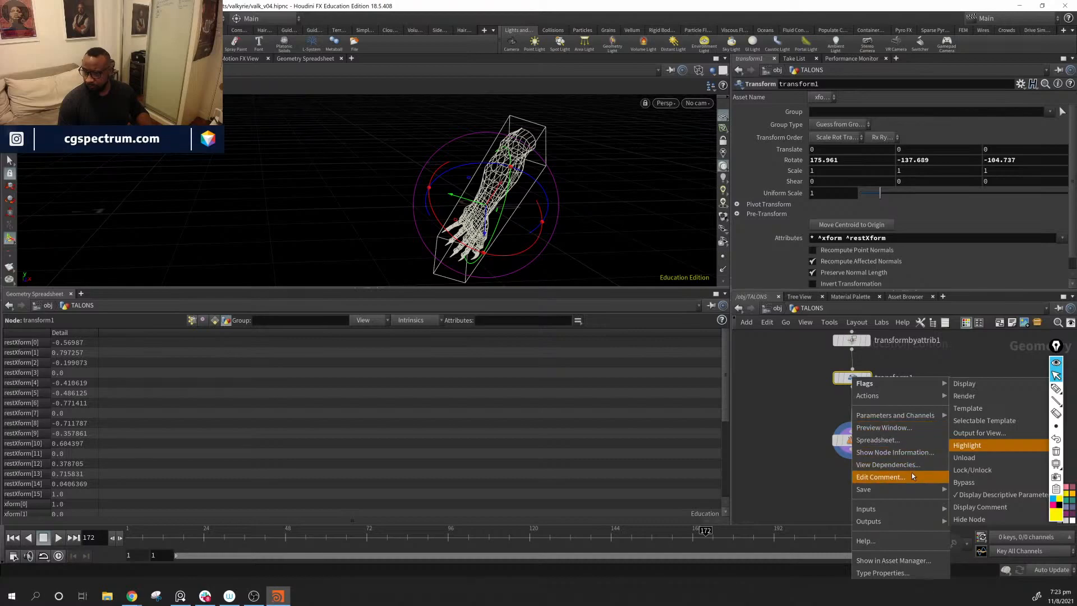
mouse_move(911, 399)
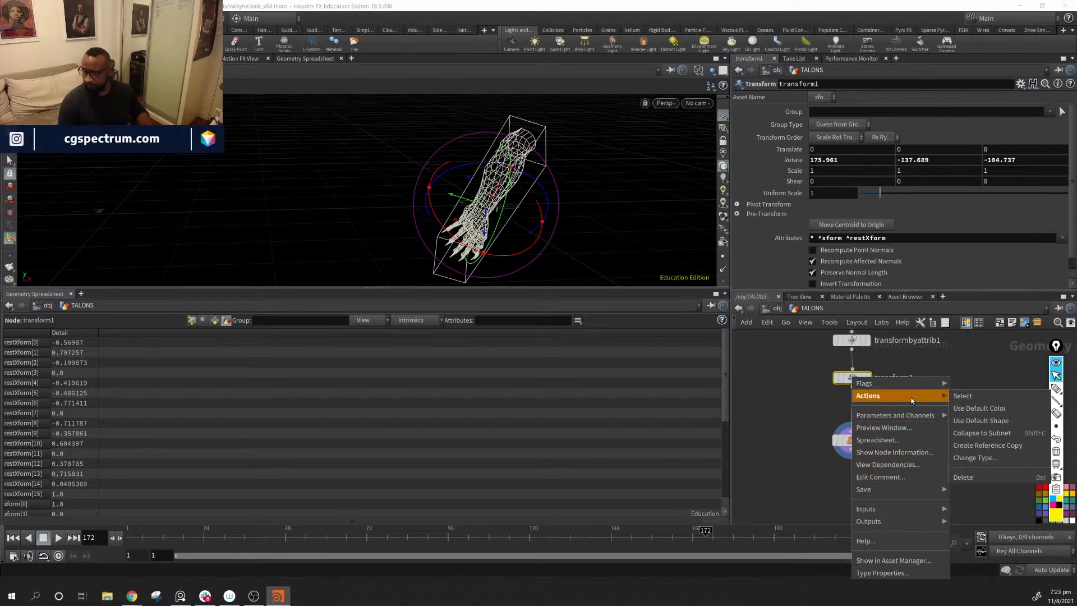
click(979, 446)
drag(936, 418, 948, 450)
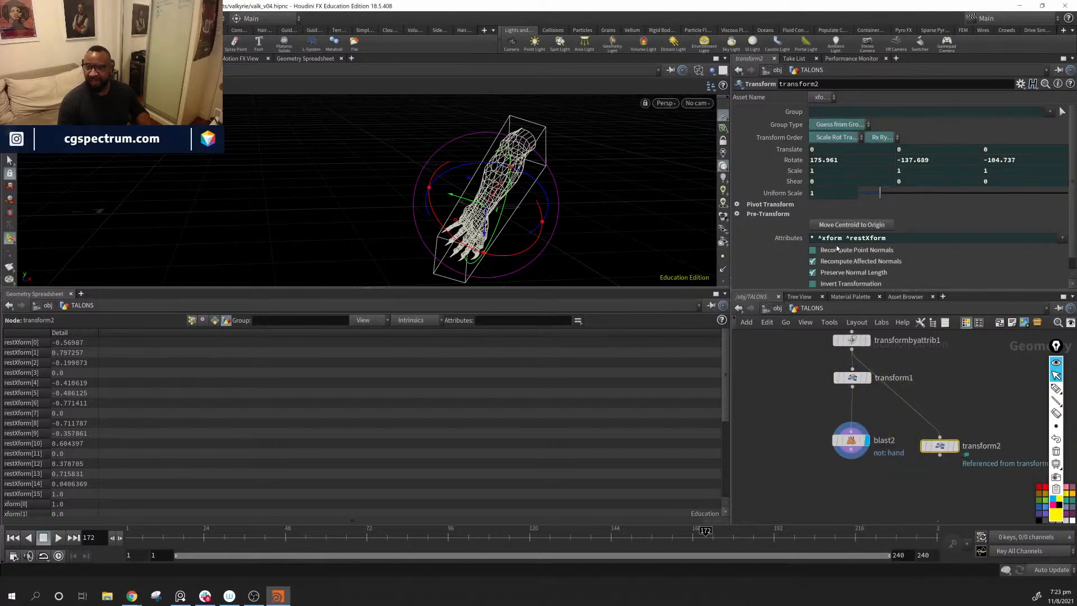
Step: Delete the channel reference on transform2's Invert Transformation parameter
scroll(785, 254, down, 1)
right_click(826, 274)
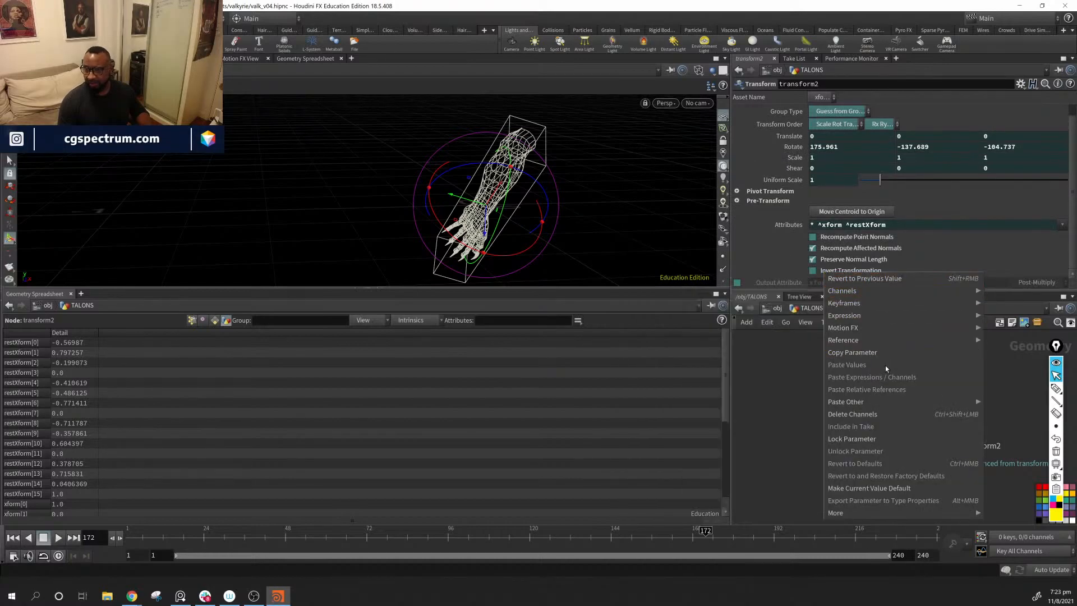
click(887, 413)
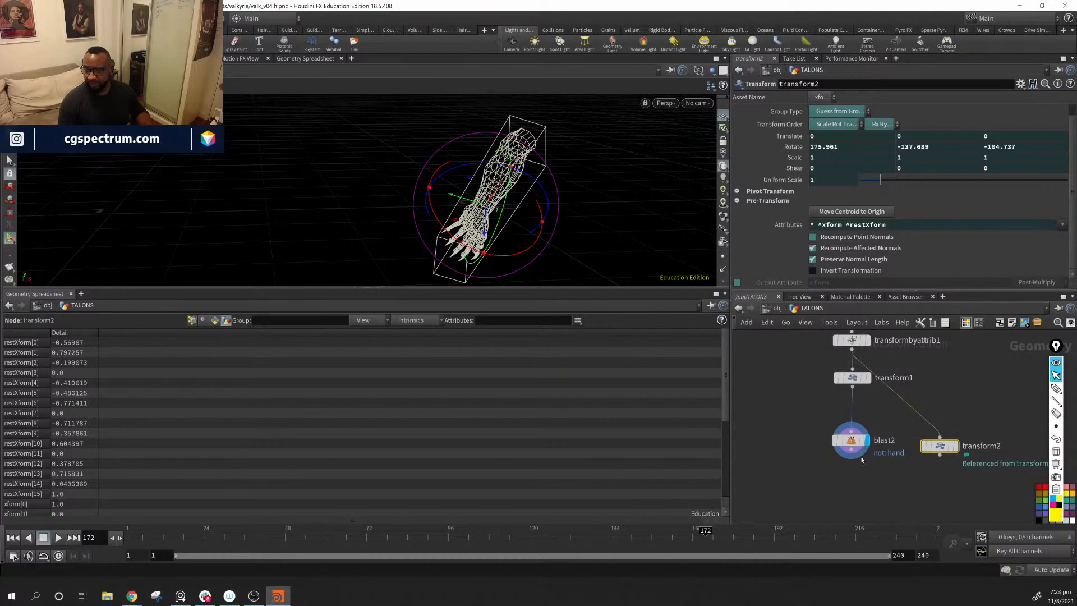
Step: Wire blast2's output into transform2, place transform2 below blast2 and turn on its display flag
click(860, 459)
click(939, 439)
drag(971, 447, 875, 476)
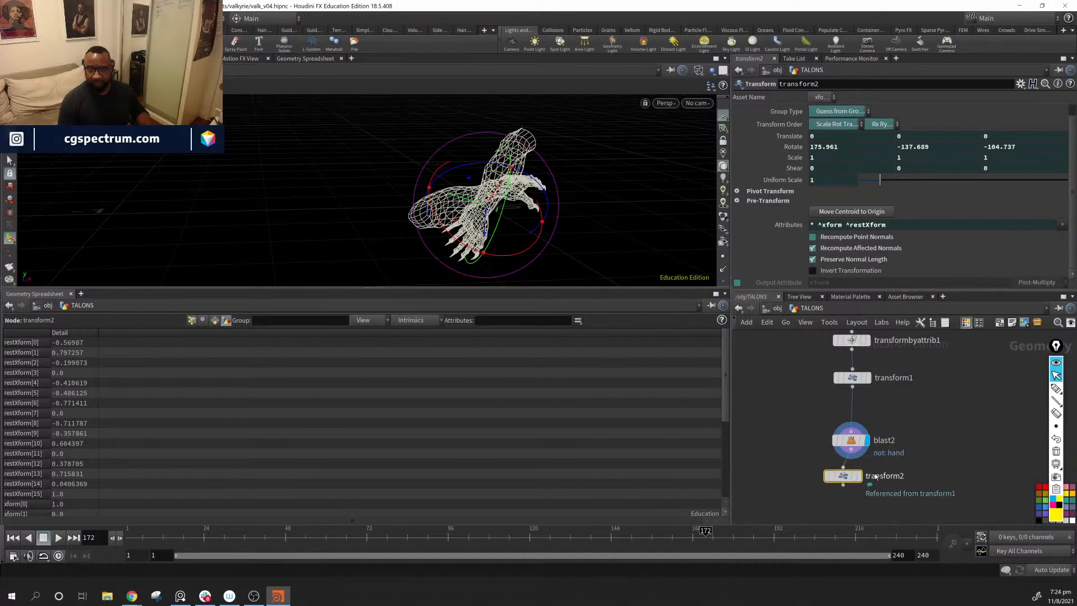
click(860, 475)
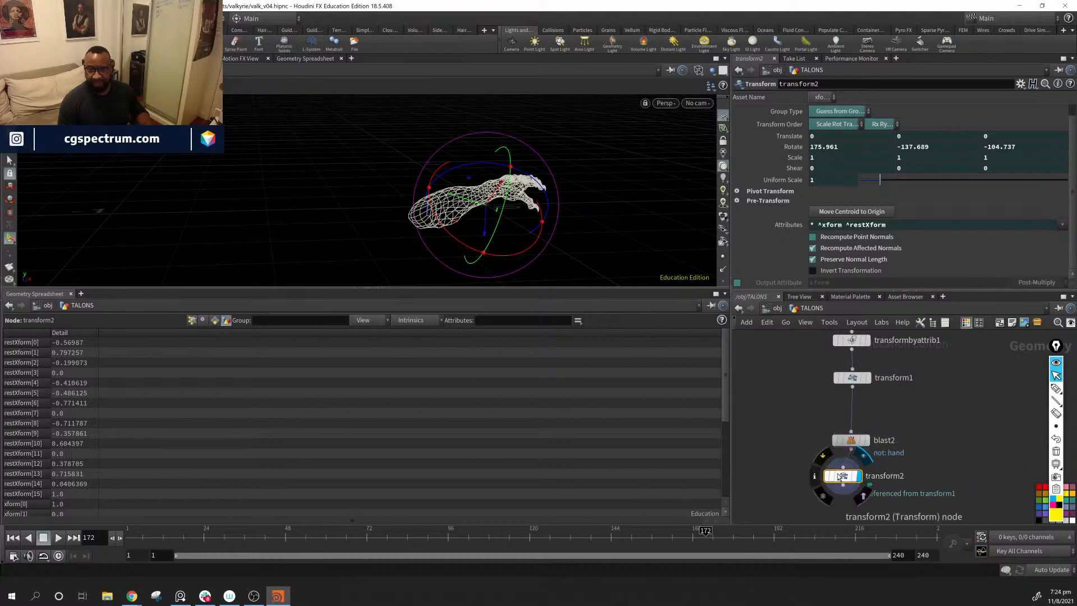
Step: Enable Invert Transformation on transform2 and move the node farther below blast2
click(813, 273)
alt+drag(561, 191, 650, 207)
middle_drag(966, 491, 946, 453)
drag(840, 441, 847, 463)
Step: Review transformbyattrib1's settings and add a new Transform by Attribute node below transform2
middle_drag(909, 391, 888, 413)
scroll(894, 426, down, 1)
click(818, 363)
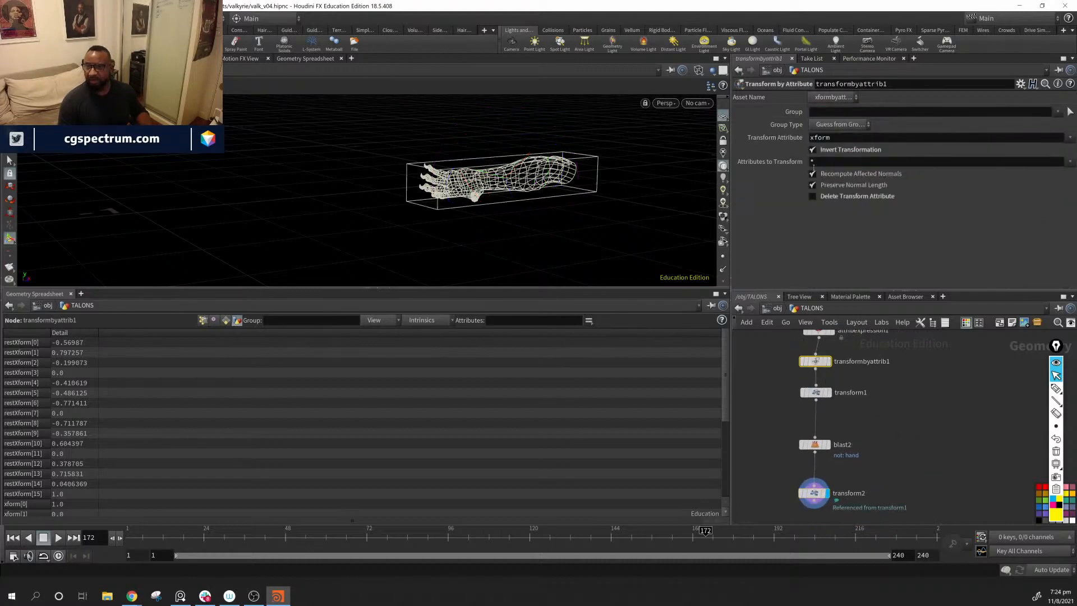
middle_drag(952, 463, 981, 396)
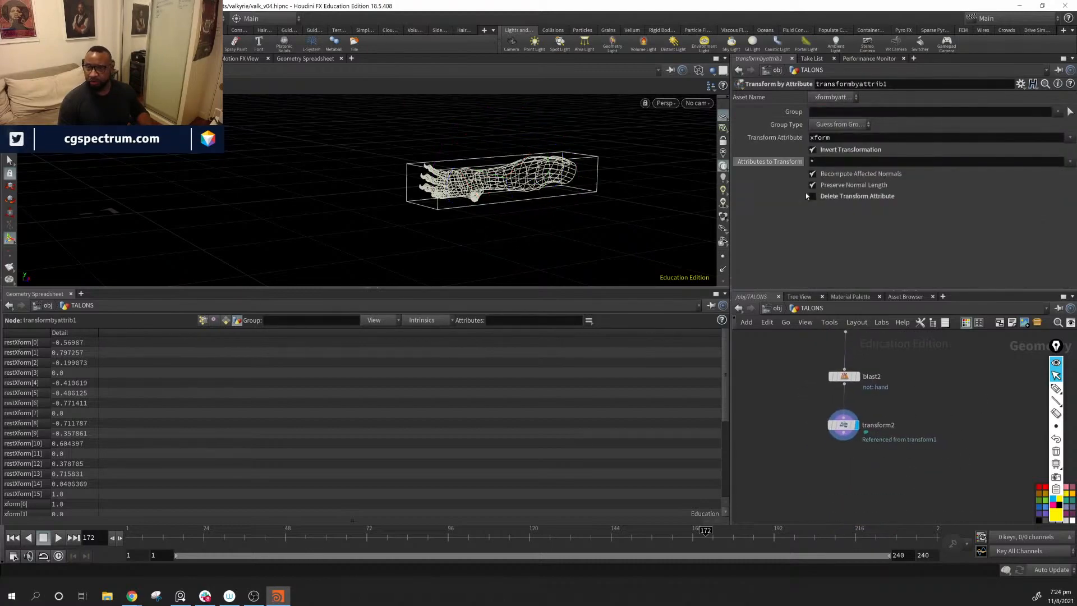
key(Tab)
text(t)
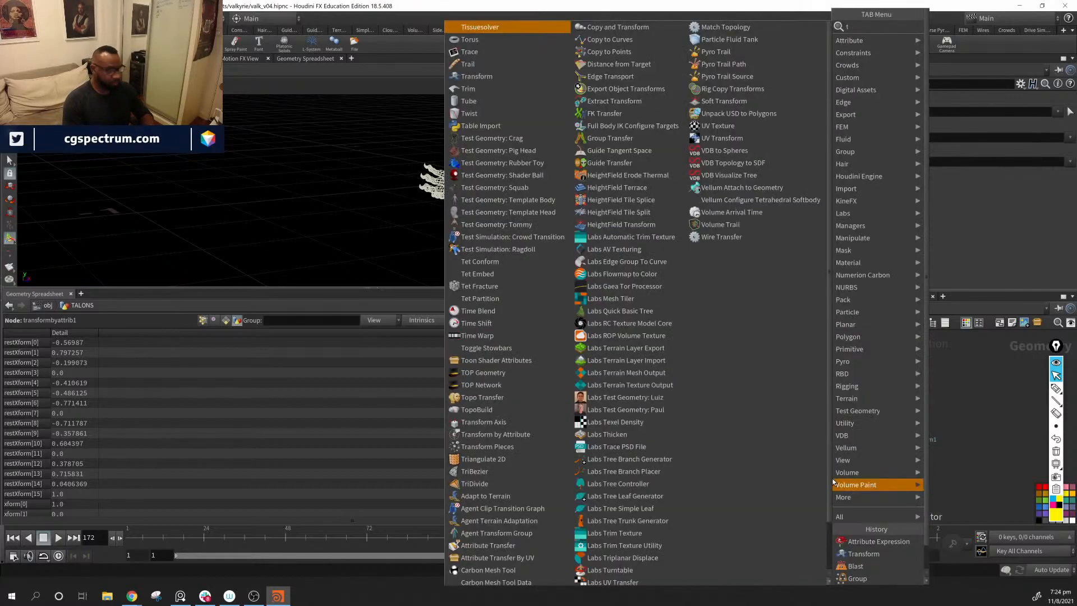
text(ran)
key(Down)
key(Return)
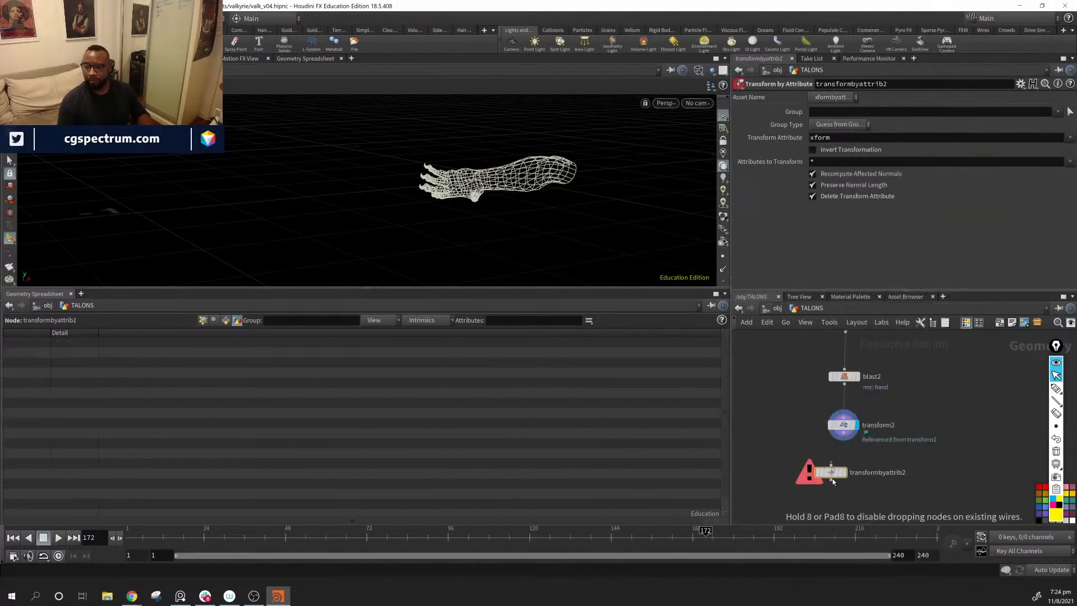
Step: Align transformbyattrib2 under transform2, wire transform2's output into it and select it to show its parameters
drag(832, 482, 856, 476)
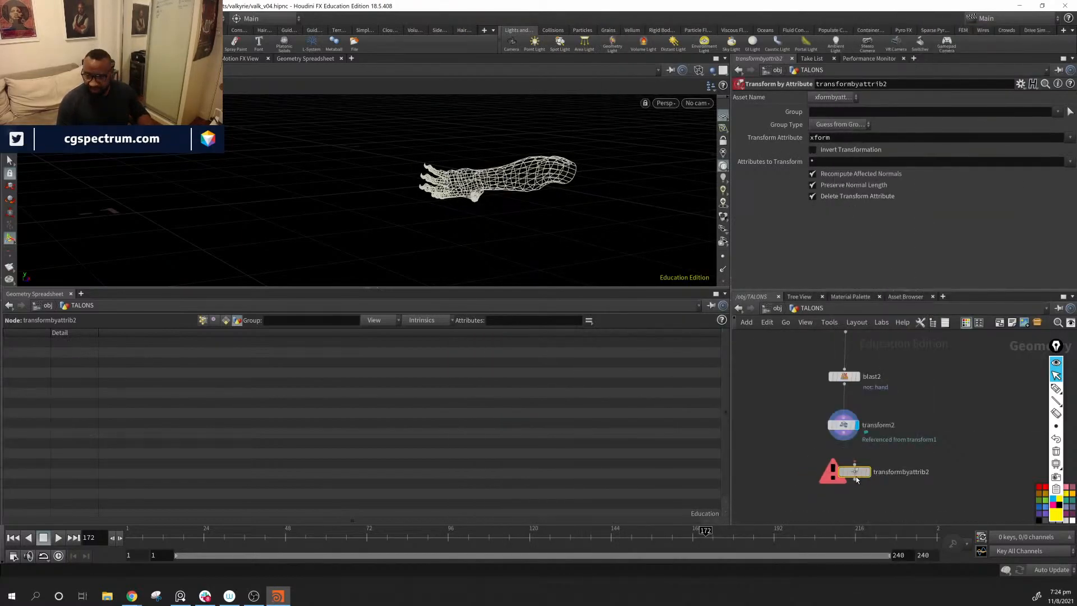
drag(844, 433, 846, 471)
click(844, 426)
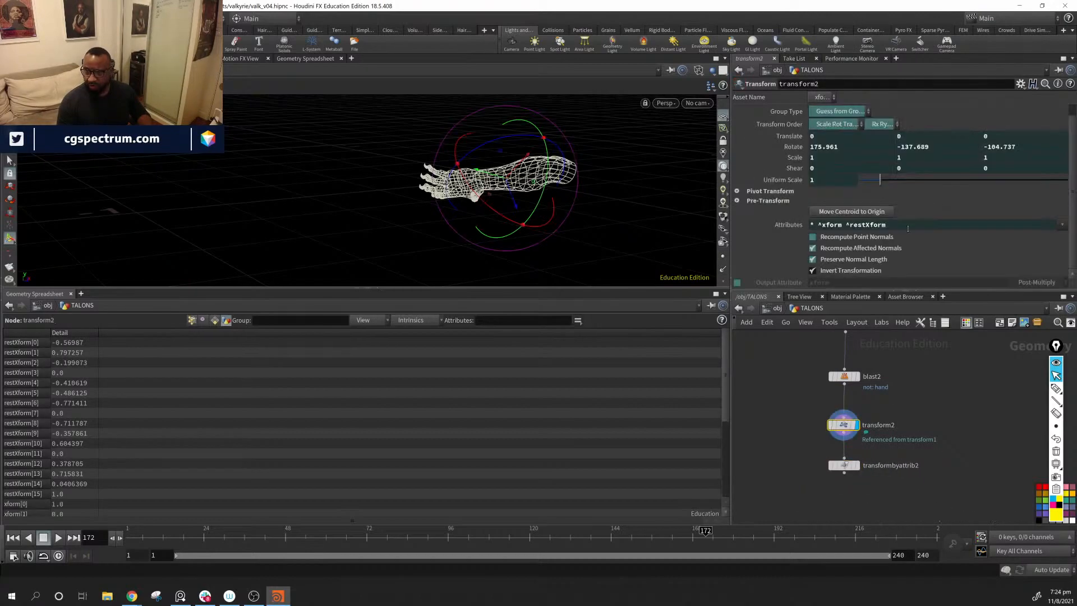
click(843, 466)
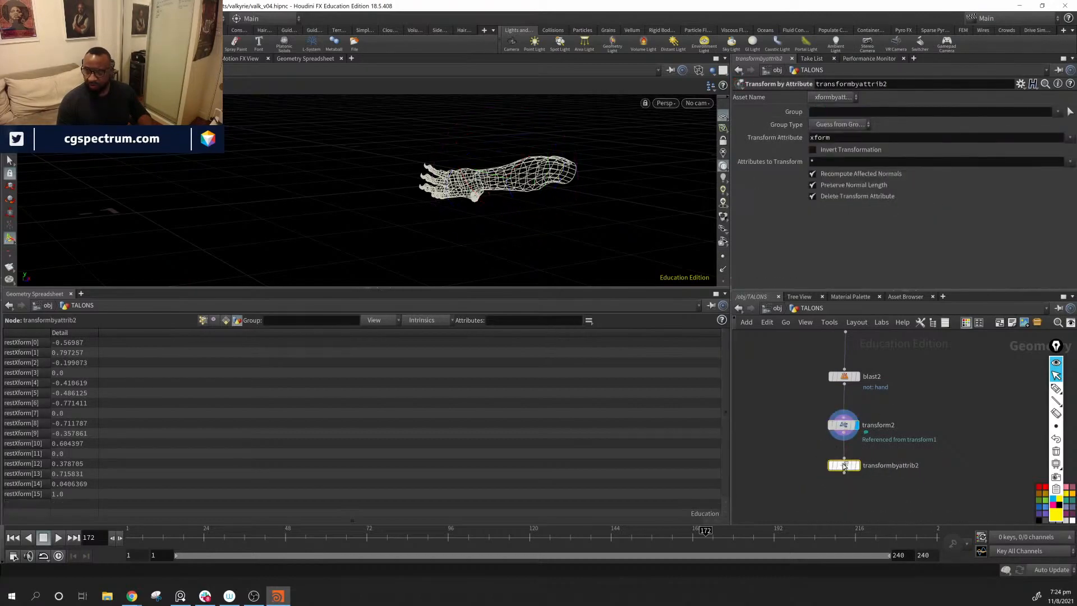
Step: Set transformbyattrib2's Transform Attribute to restXform, enable Invert Transformation and turn on the node's display flag
click(1067, 137)
click(1058, 159)
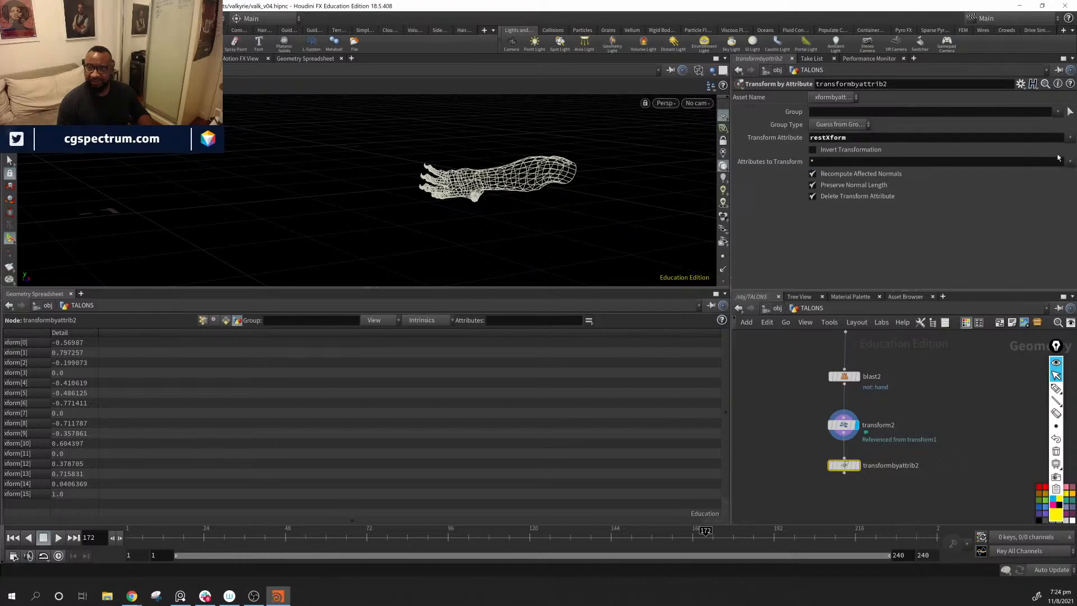
click(813, 150)
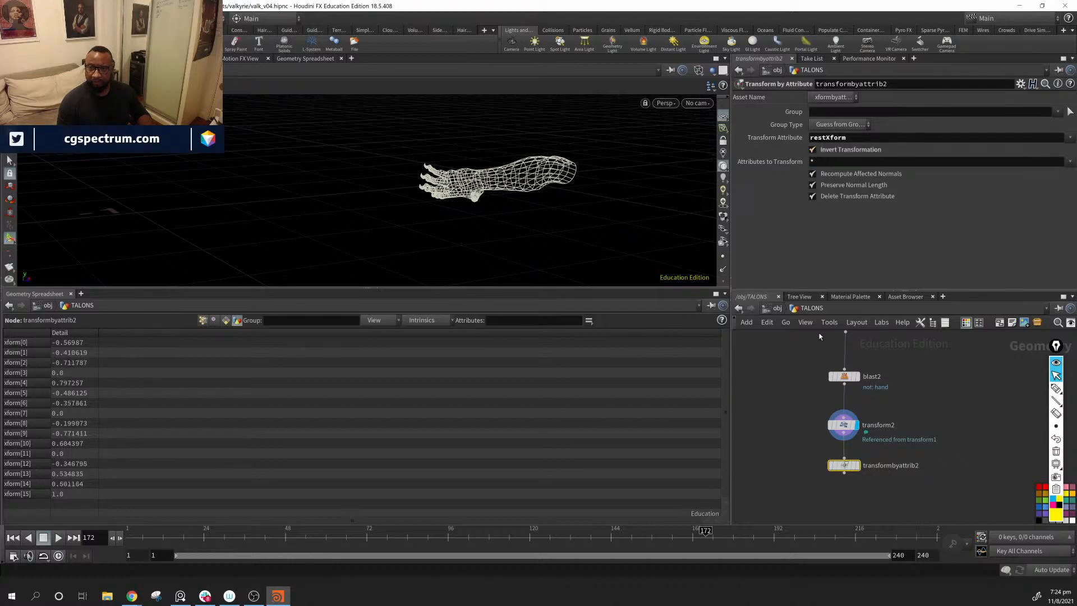
click(854, 466)
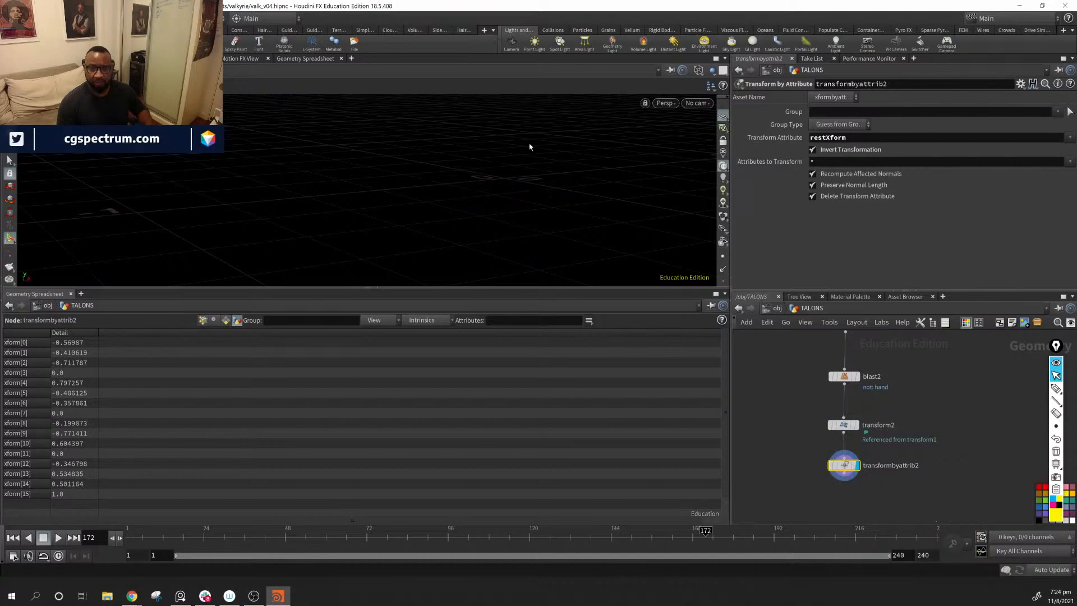
Step: Inspect the arm's placement in the viewport and disable Invert Transformation on transformbyattrib2
alt+drag(529, 144, 566, 169)
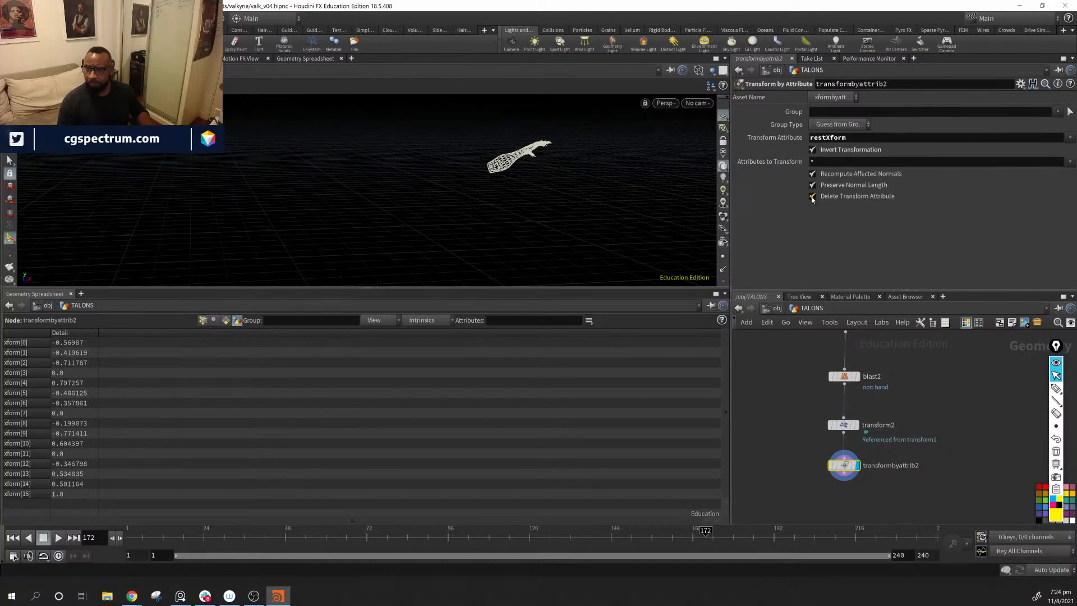
click(813, 149)
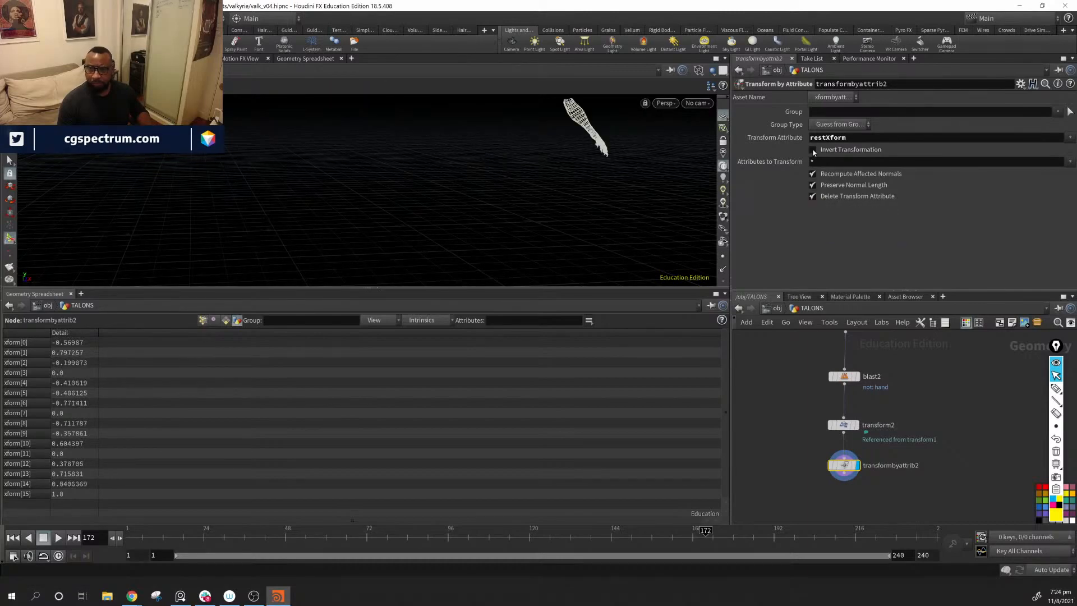
alt+drag(665, 209, 527, 266)
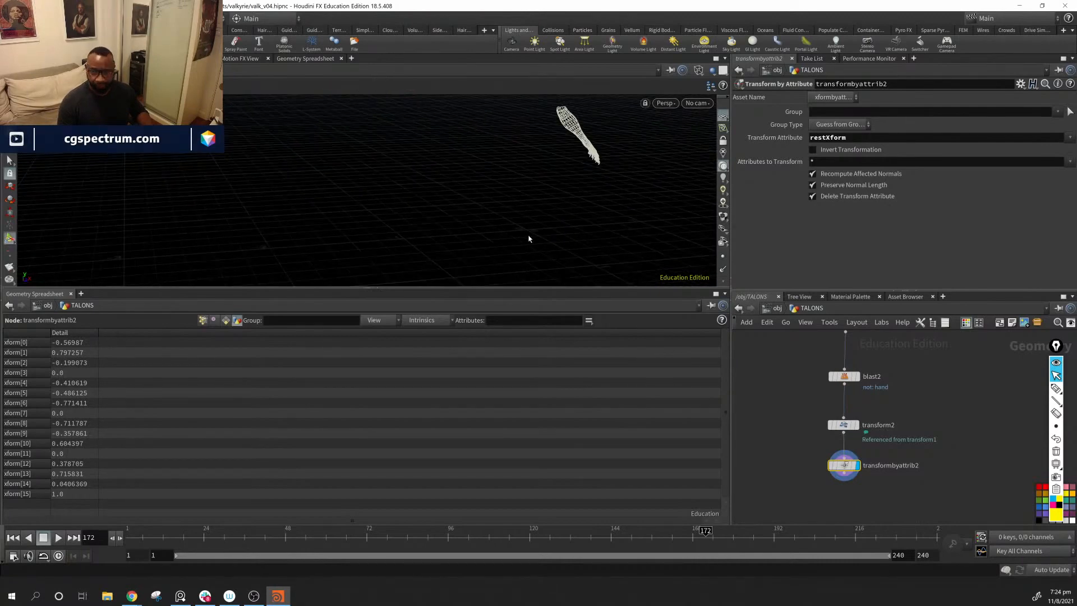
Step: Select the chain from bound1 through attribexpression1 and transformbyattrib1 to transform1 and color the four nodes purple
mouse_move(979, 402)
middle_down()
mouse_move(957, 437)
mouse_move(960, 484)
middle_up()
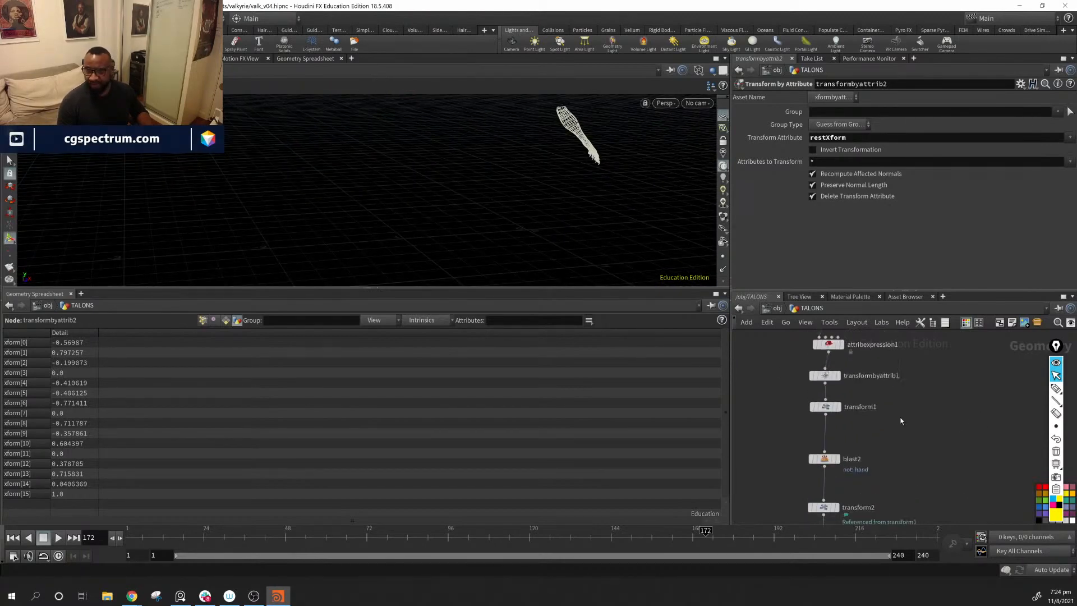
middle_drag(901, 420, 912, 458)
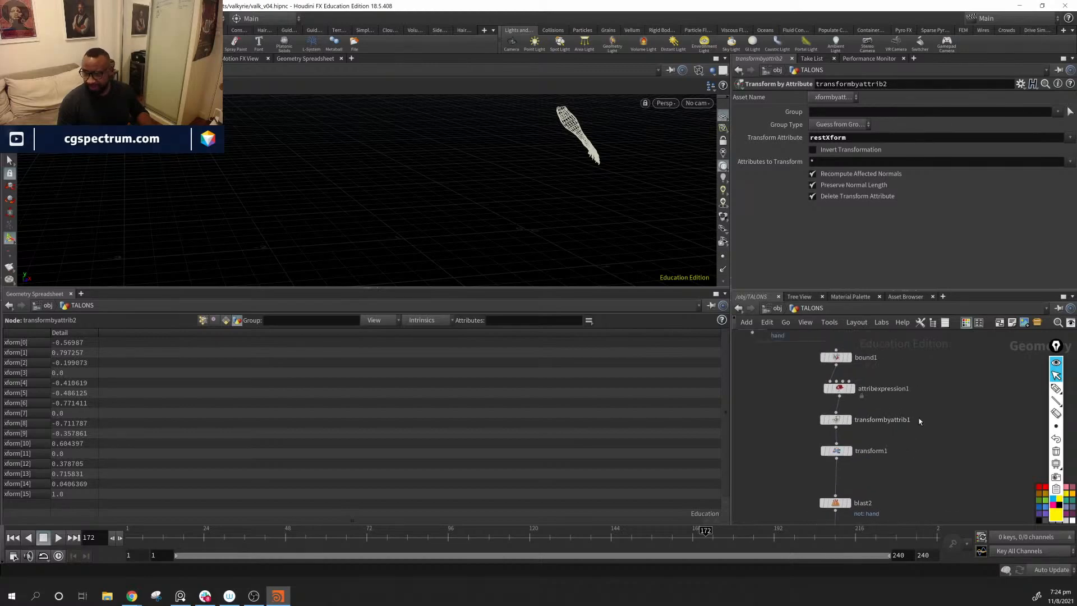
middle_drag(919, 421, 915, 426)
drag(851, 396, 849, 397)
drag(931, 355, 814, 478)
click(918, 372)
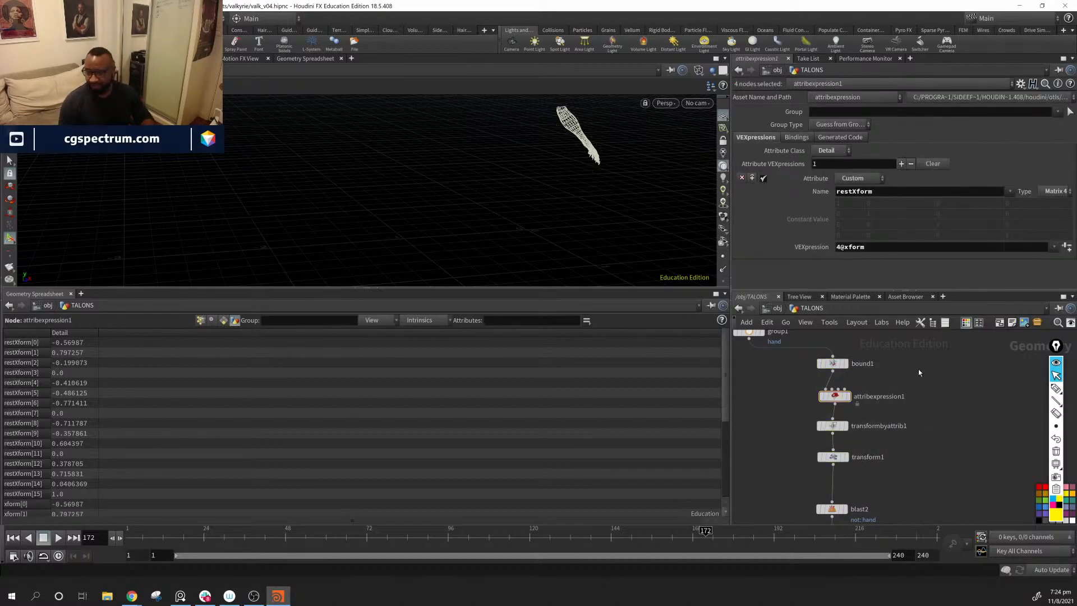
drag(914, 351, 820, 463)
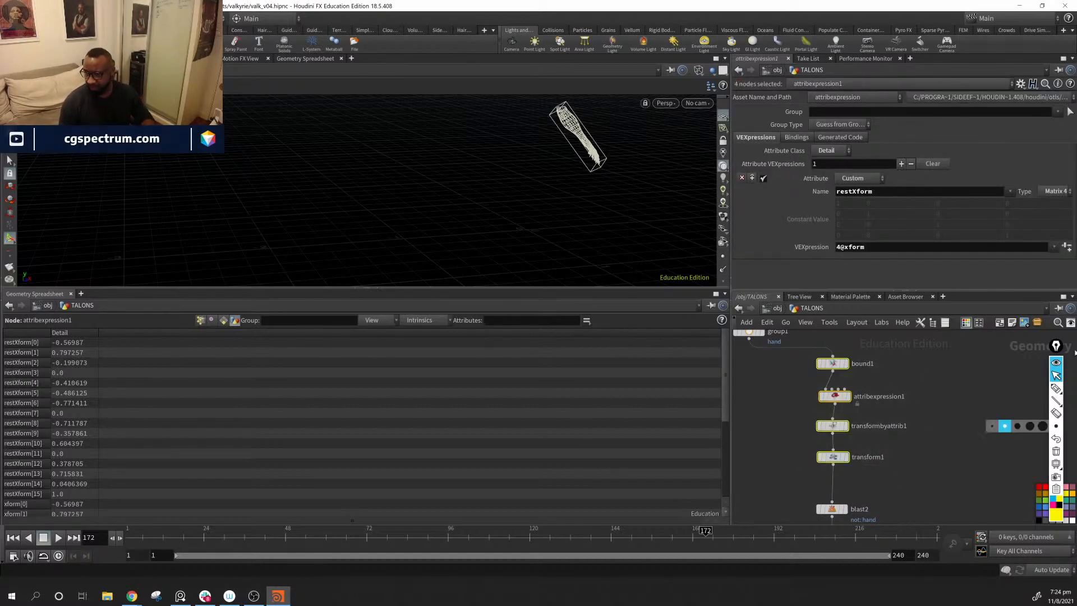
drag(1053, 346, 1035, 290)
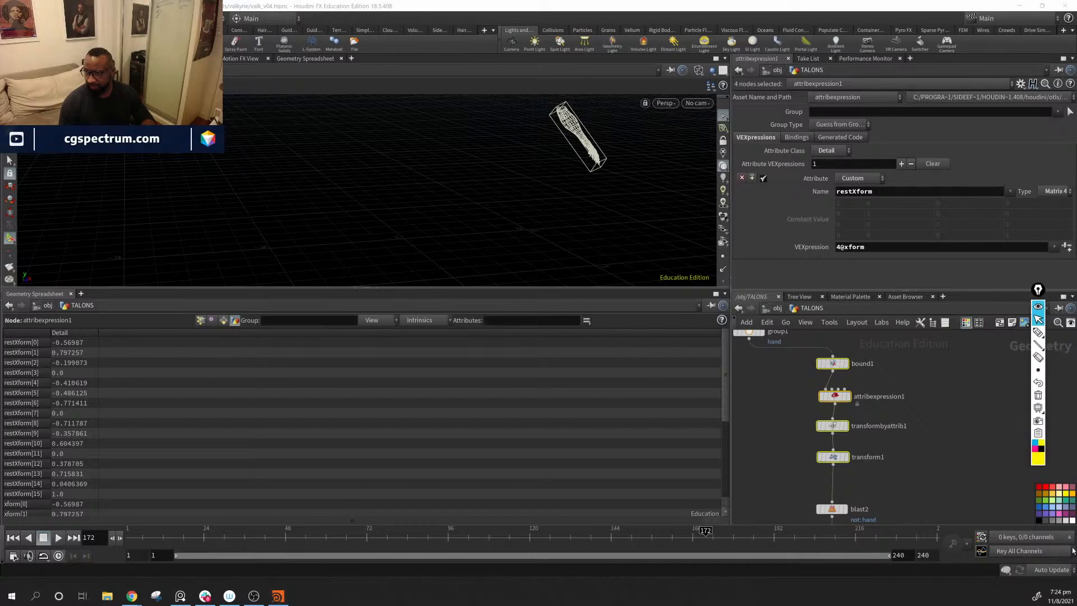
click(1046, 515)
Step: Select transform2 and transformbyattrib2 below blast2 and color them the same purple
middle_drag(911, 481, 907, 331)
drag(898, 386, 829, 447)
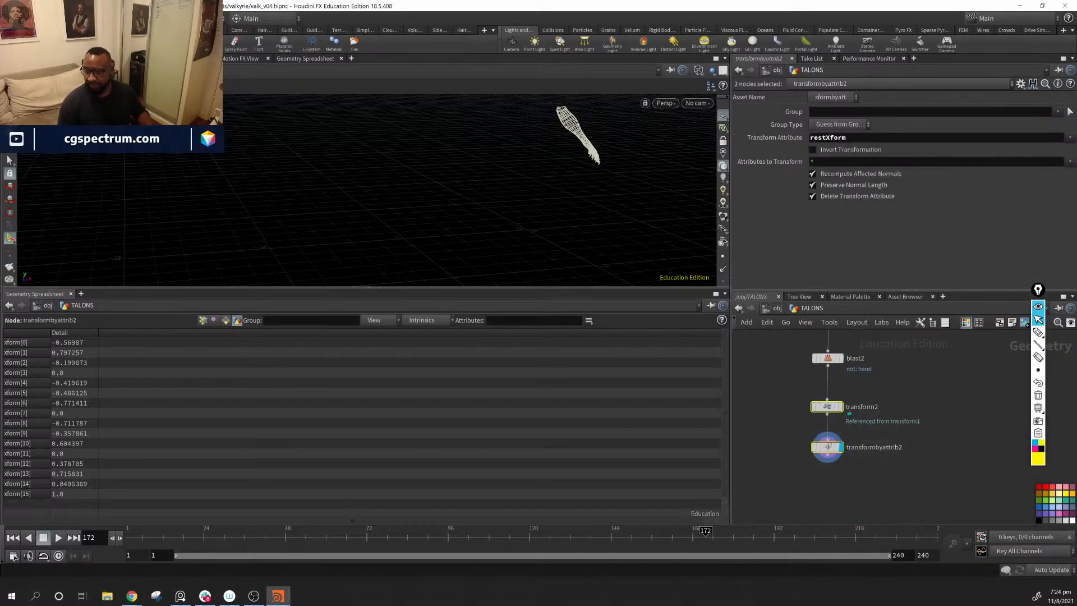
click(1046, 515)
Step: Turn on blast2's display flag and select transform1 to show its parameters and handle
middle_drag(881, 368, 881, 426)
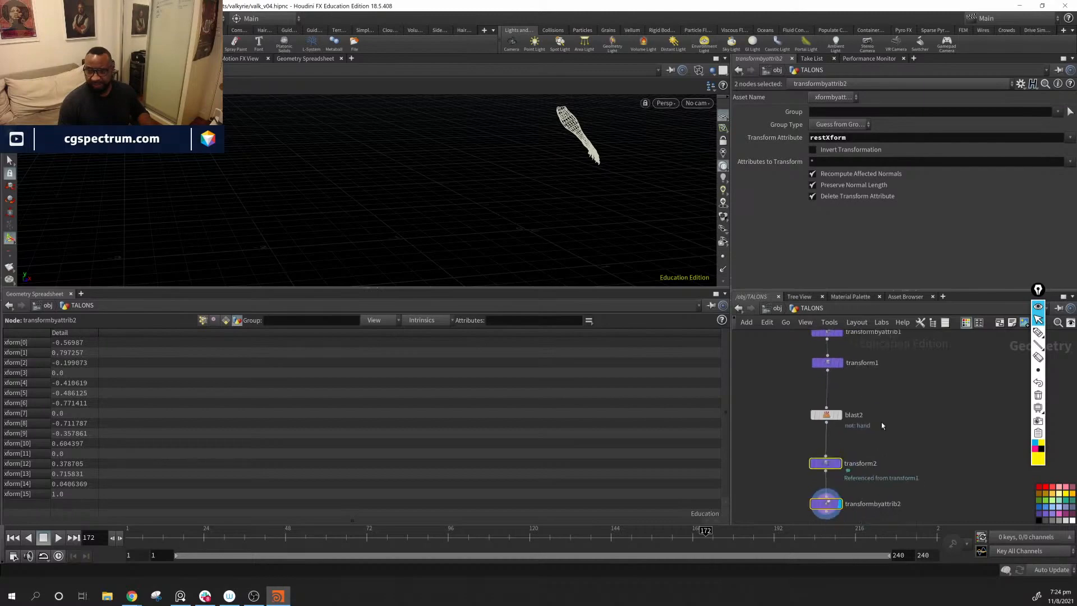
click(838, 415)
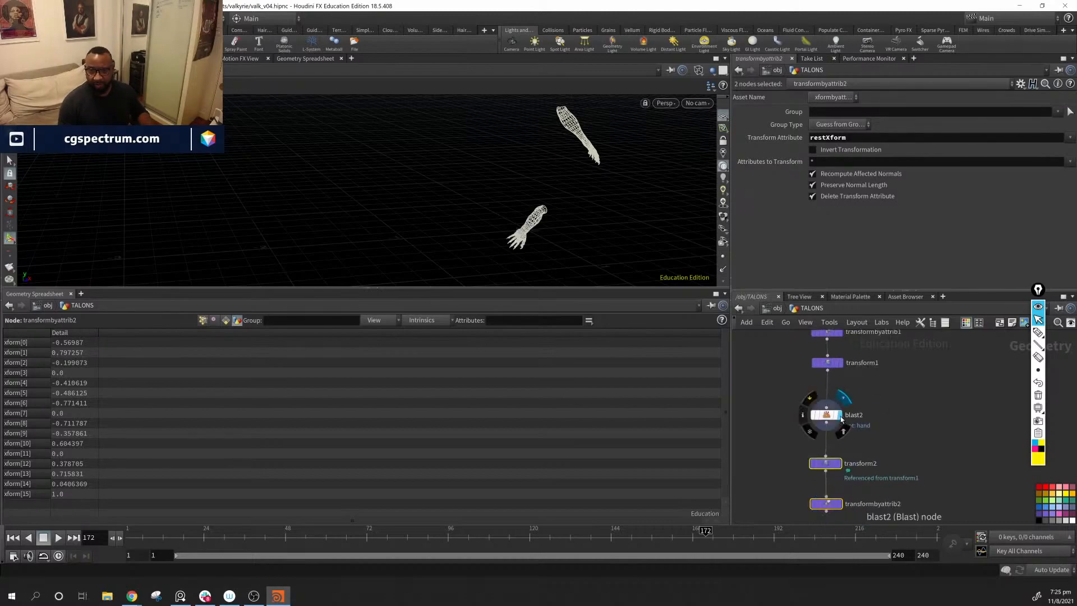
click(825, 414)
middle_drag(909, 415, 917, 427)
click(835, 375)
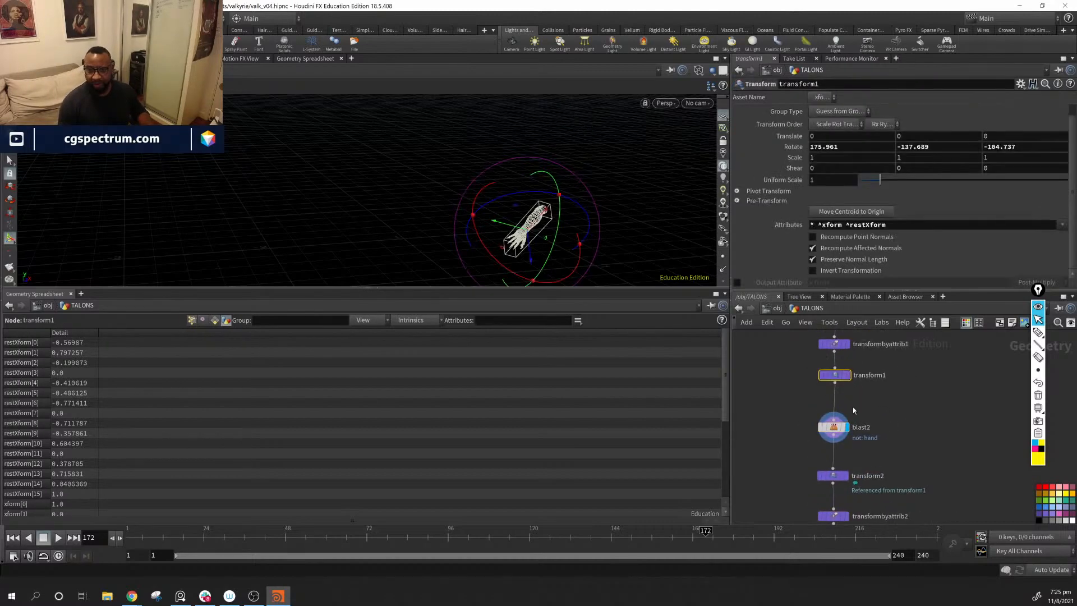
Step: Reset transform1's rotation to 0 on the X, Y and Z axes
alt+drag(603, 194, 543, 166)
double_click(867, 150)
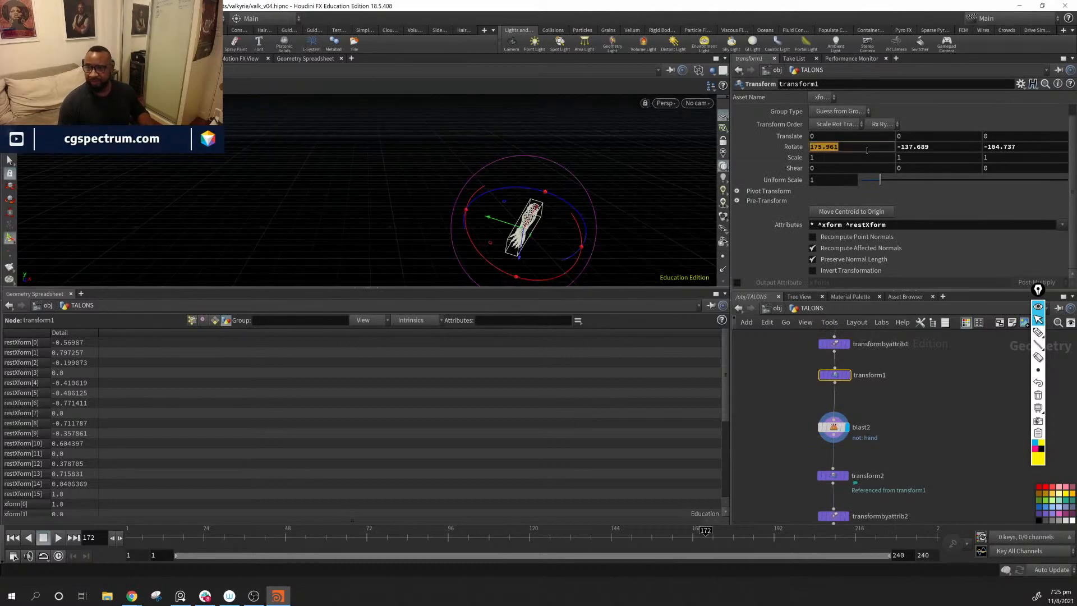
text(0)
key(Return)
double_click(937, 149)
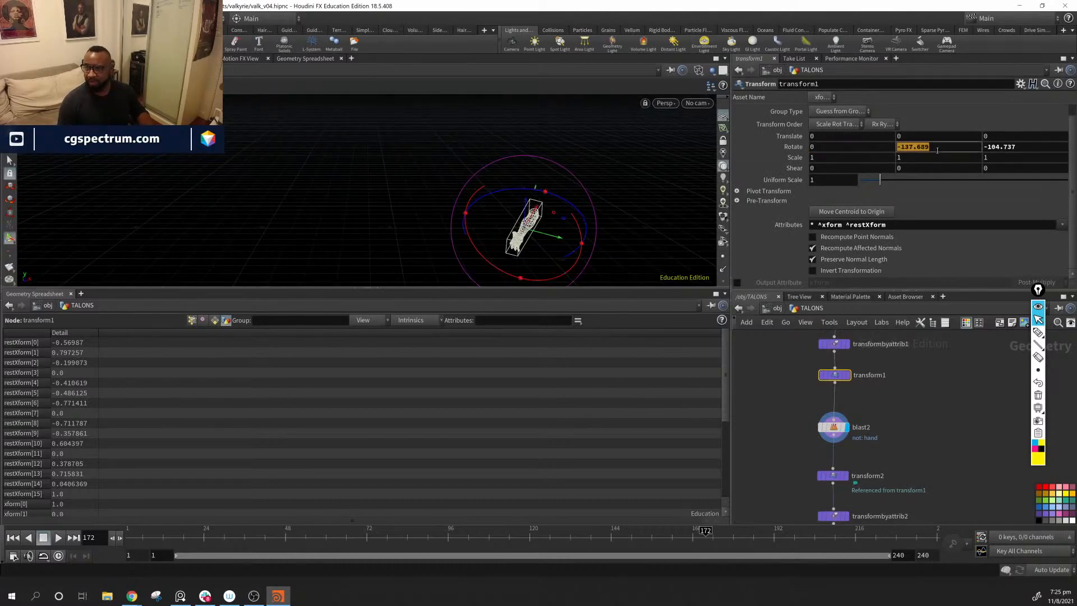
text(0)
key(Return)
double_click(1018, 151)
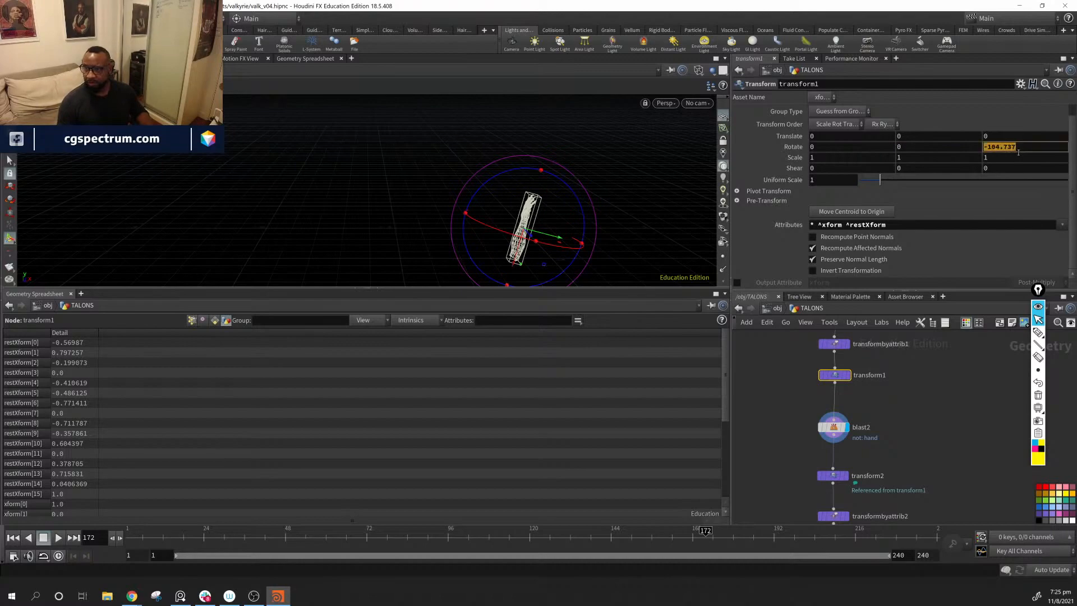
text(0)
key(Return)
Step: Turn on the template flags of transformbyattrib2 and object_merge1 to show the restored arm and full character as reference
middle_drag(887, 459, 874, 441)
click(863, 474)
middle_drag(913, 357, 924, 507)
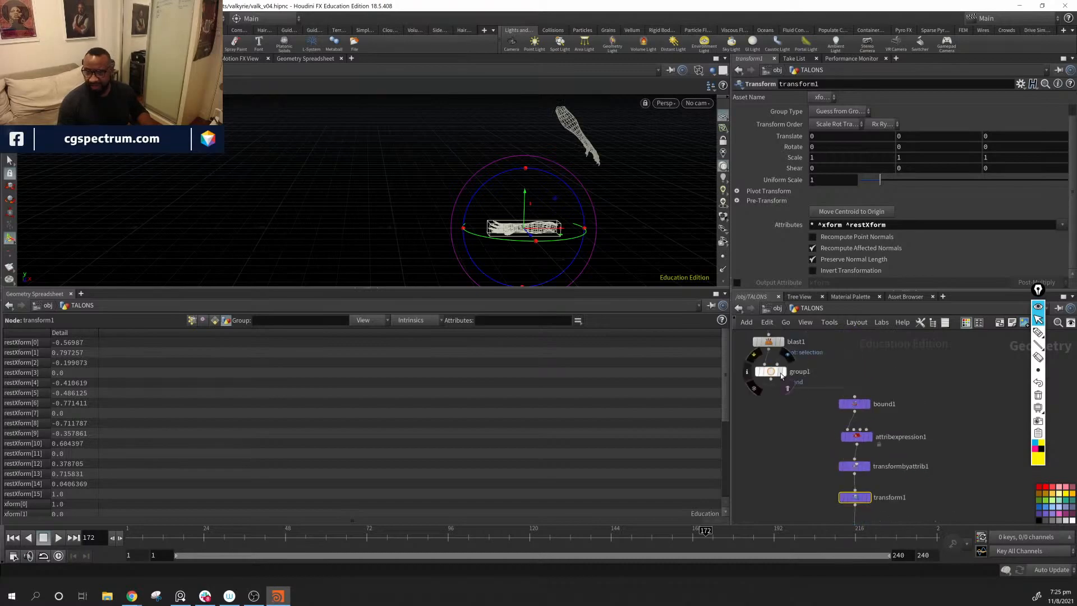
mouse_move(783, 373)
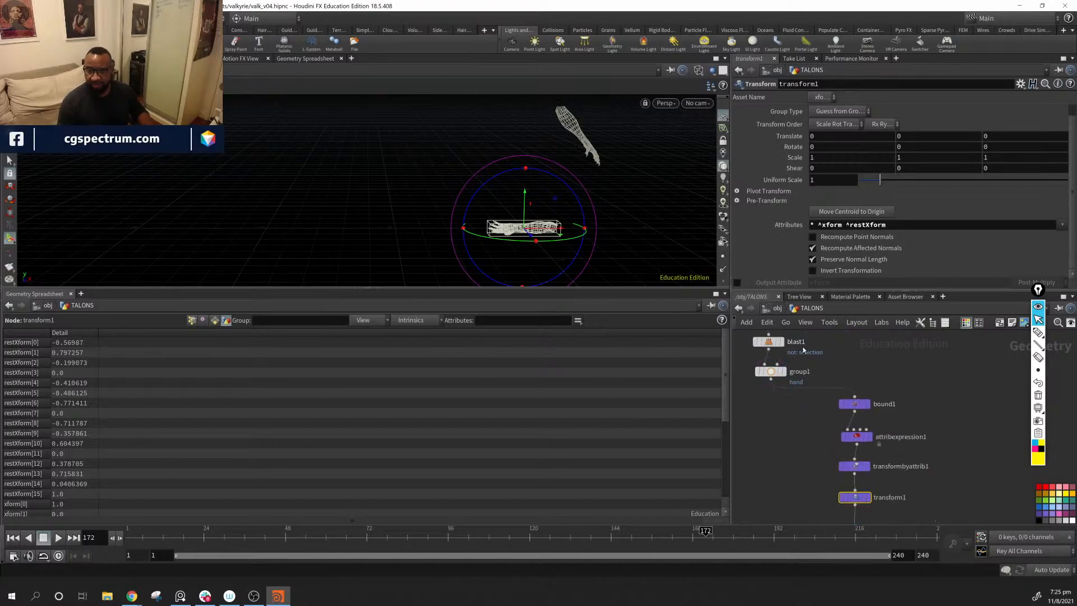
middle_drag(820, 371, 823, 419)
click(752, 357)
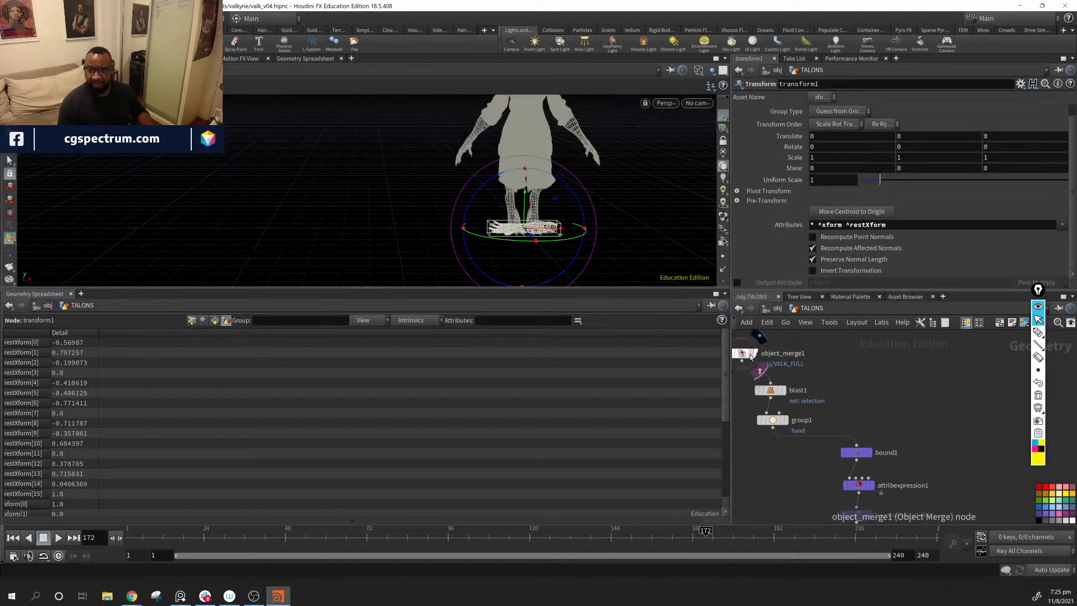
alt+drag(587, 212, 569, 228)
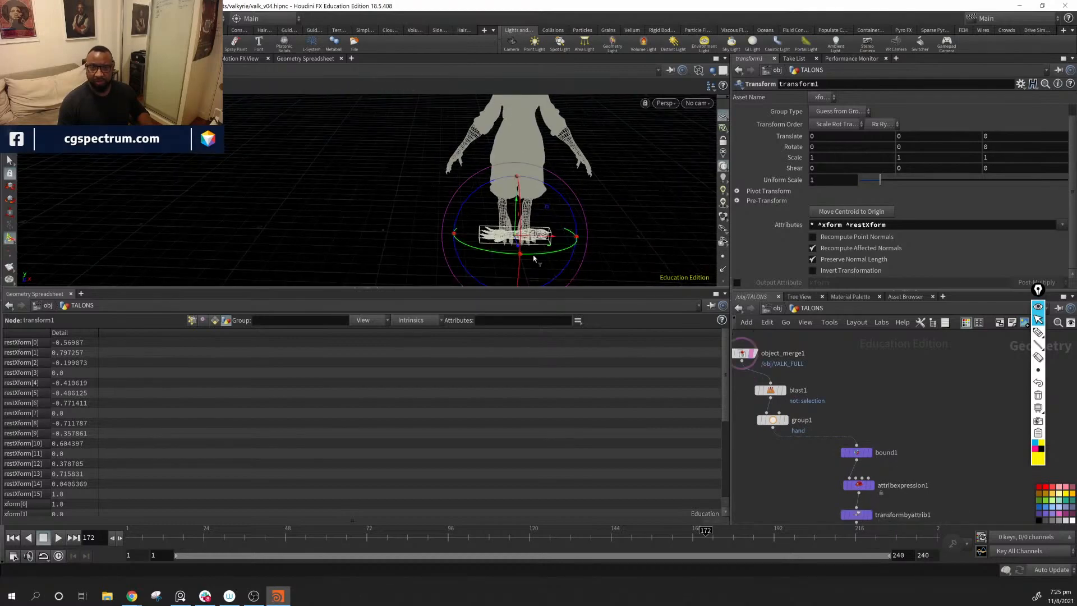
Step: Undo a stray handle rotation, rotate transform1 about -86 degrees around Z and switch the displayed arm to shaded mode
drag(520, 257, 525, 261)
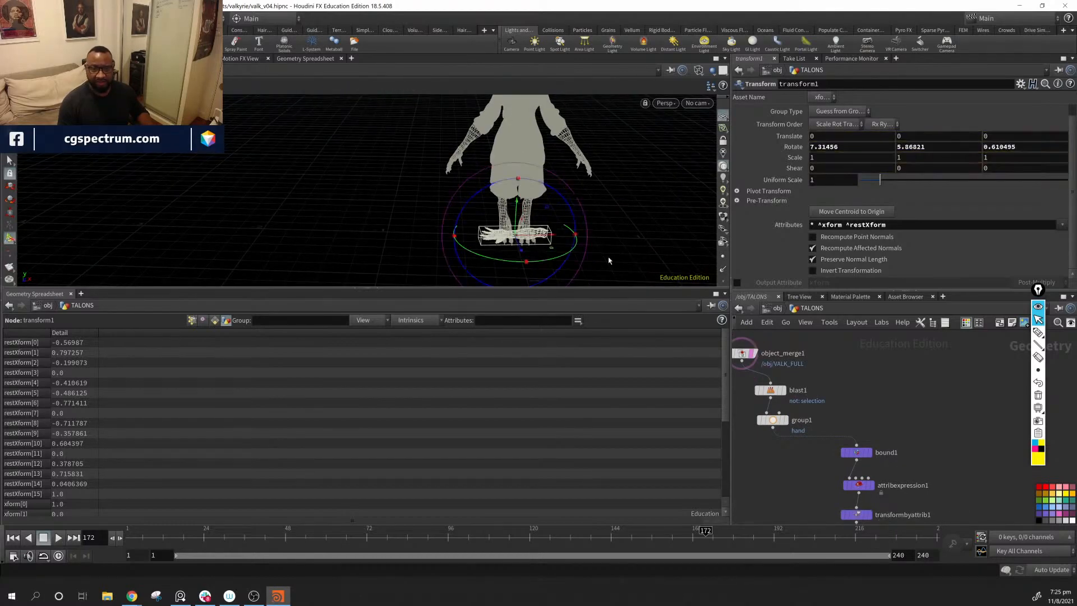
key(ctrl+z)
alt+drag(621, 228, 546, 208)
alt+right_drag(546, 208, 599, 194)
alt+drag(599, 195, 545, 272)
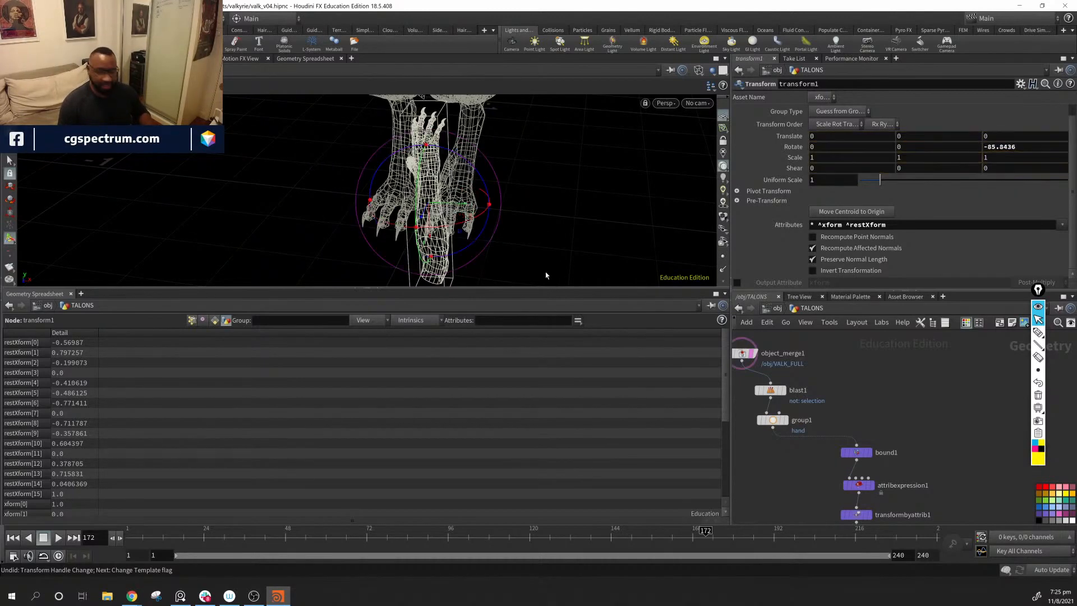
click(700, 74)
click(721, 200)
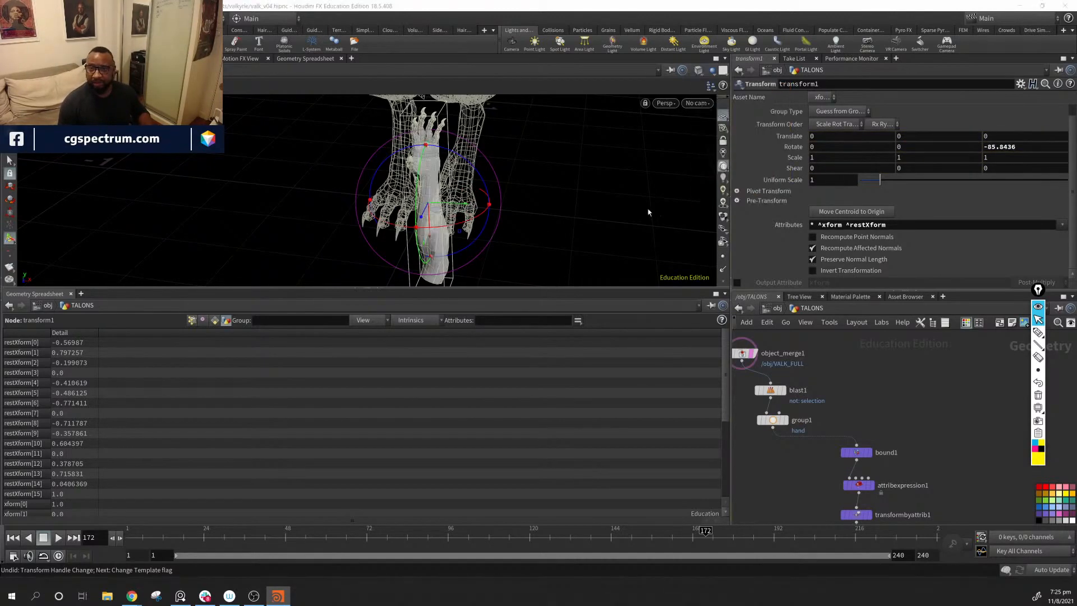
Step: Pose the arm with transform1's handle at translate about 0.022, 0.217, -0.007 and rotate about -142.6, 0, -90.2
mouse_move(566, 220)
alt+mouse_down()
mouse_move(536, 224)
mouse_move(569, 166)
mouse_move(503, 190)
mouse_move(620, 257)
mouse_move(531, 230)
mouse_move(572, 163)
mouse_move(519, 139)
mouse_move(445, 174)
mouse_move(447, 216)
mouse_move(517, 215)
mouse_move(580, 197)
mouse_move(493, 168)
mouse_move(497, 183)
mouse_move(533, 129)
mouse_move(534, 148)
alt+mouse_up()
alt+middle_drag(534, 148, 541, 219)
alt+right_drag(541, 218, 563, 170)
alt+drag(532, 173, 492, 123)
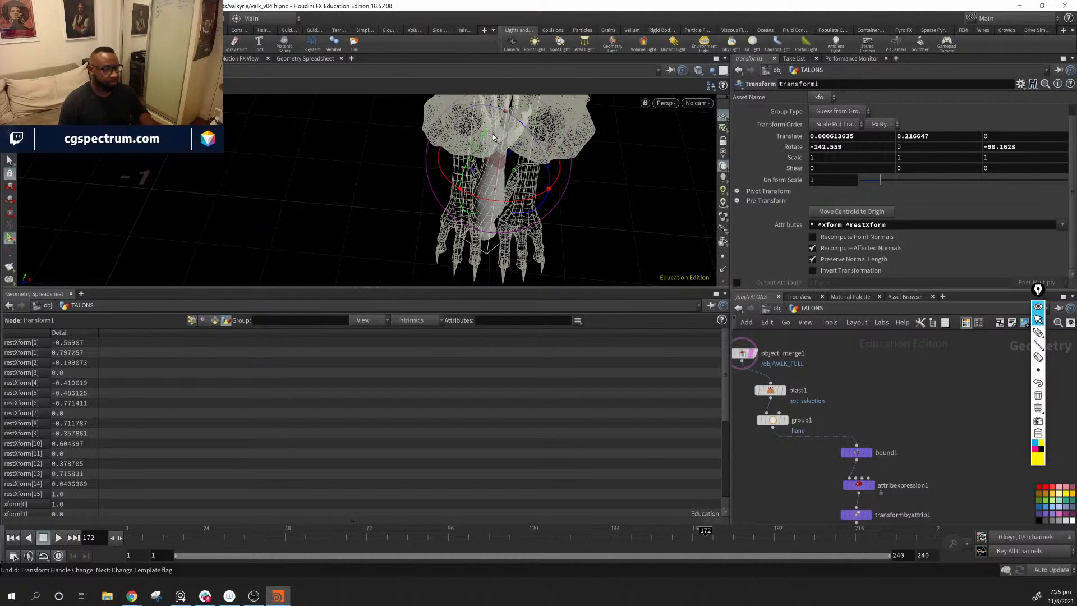
drag(494, 137, 501, 134)
alt+right_drag(587, 197, 609, 166)
alt+middle_drag(610, 163, 578, 194)
Step: Review blast2's settings and turn on transform1's display flag to view the posed bounding box
middle_drag(864, 408, 848, 297)
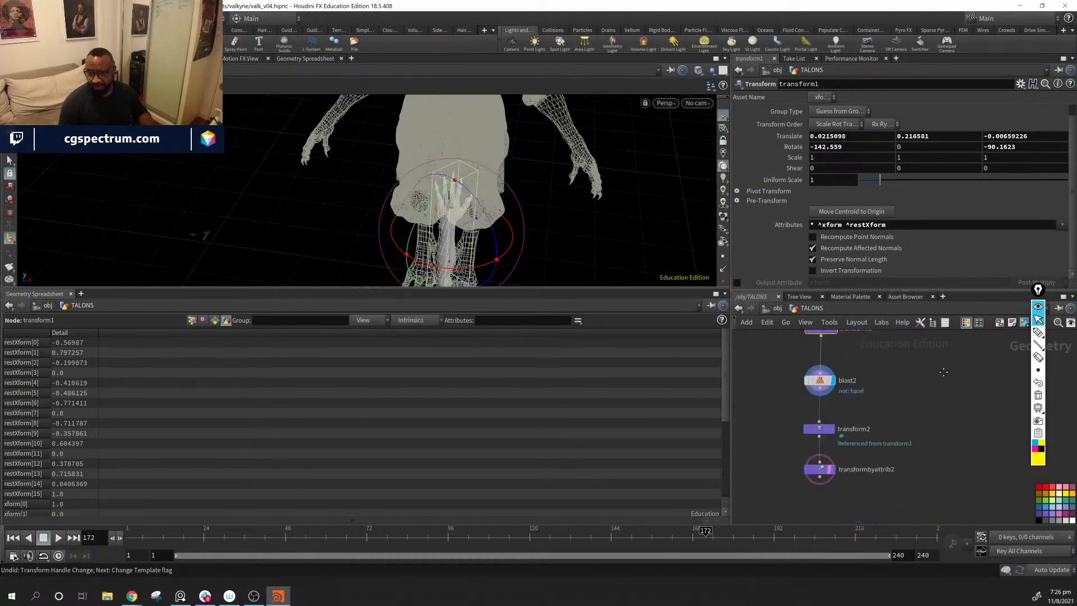
middle_drag(911, 418, 906, 413)
click(815, 374)
middle_drag(889, 368, 888, 399)
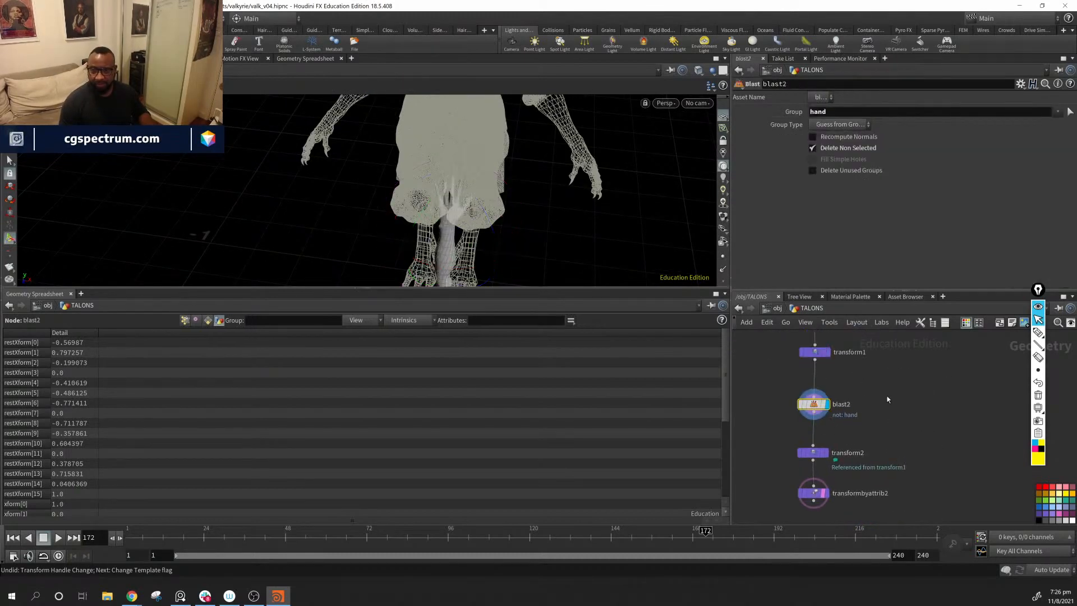
click(828, 352)
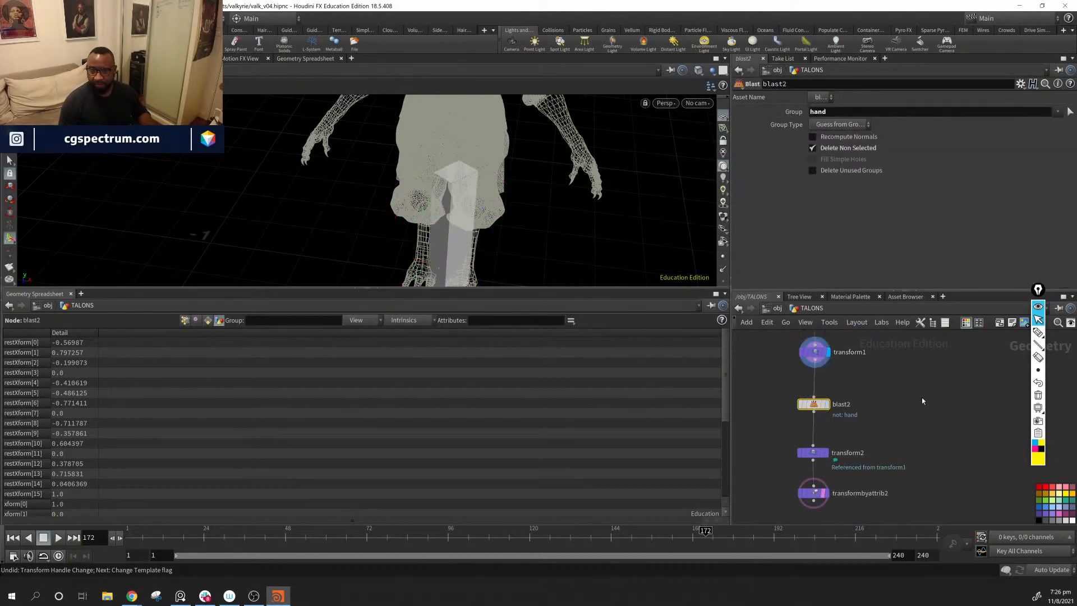
Step: Turn off the template flags of object_merge1 and transformbyattrib2
click(823, 494)
middle_drag(895, 360, 914, 446)
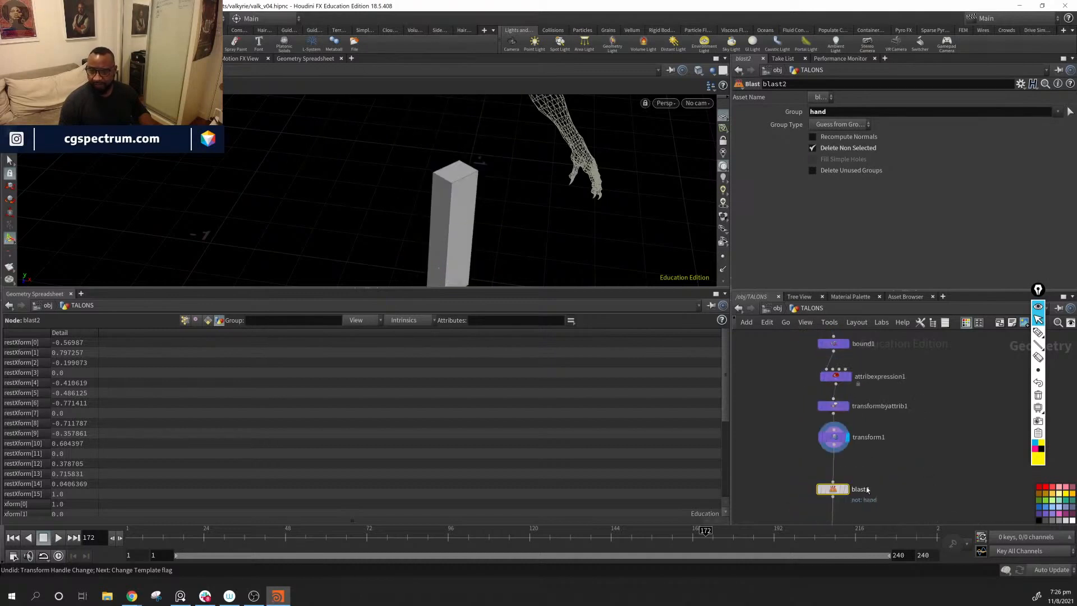
middle_drag(867, 491, 889, 354)
click(831, 405)
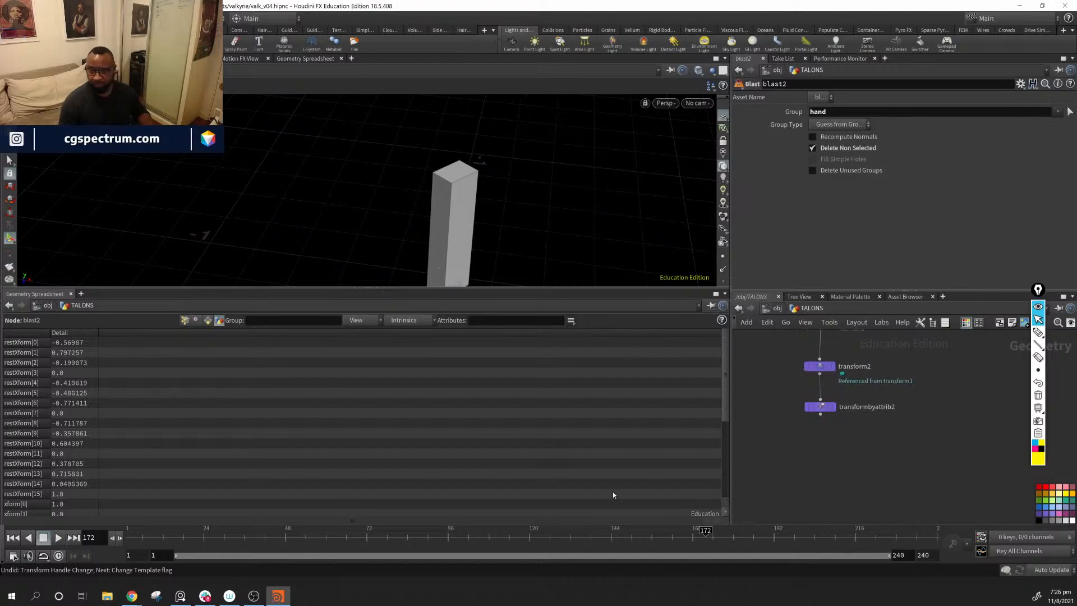
Step: Select transform1 and display blast2, transform2 and transformbyattrib2 in turn to compare the arm's position at each stage
middle_drag(932, 424, 936, 509)
middle_drag(930, 390, 902, 398)
click(832, 421)
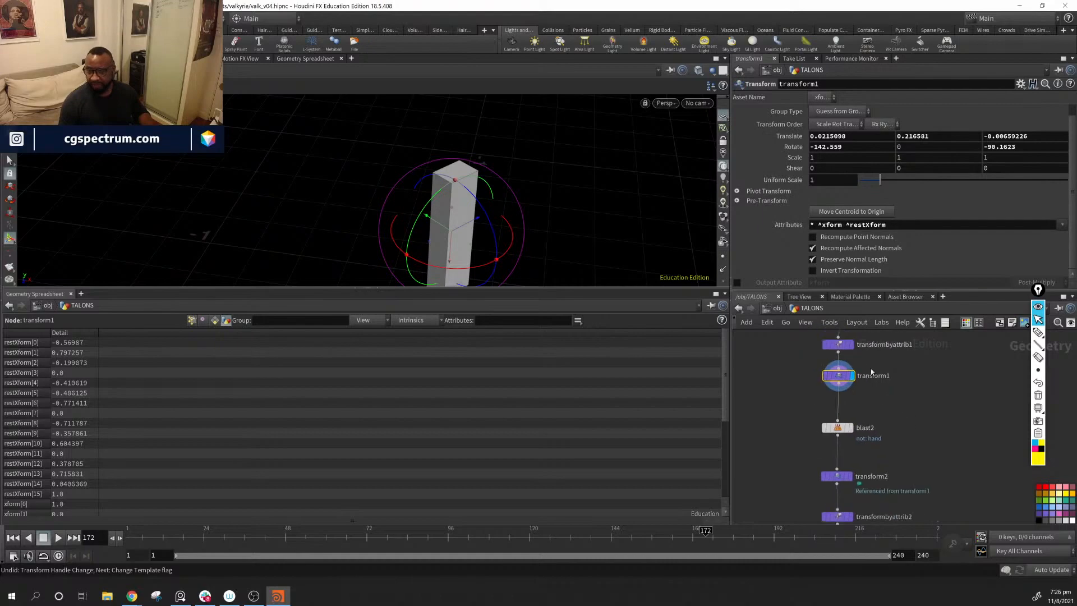
click(851, 428)
middle_drag(864, 478, 881, 419)
click(870, 418)
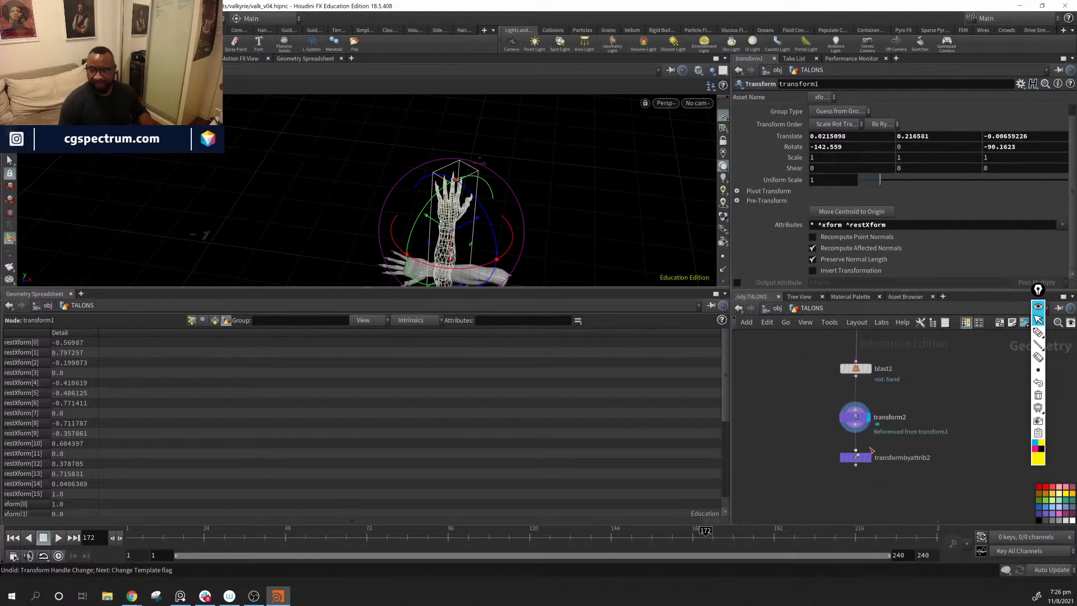
click(870, 459)
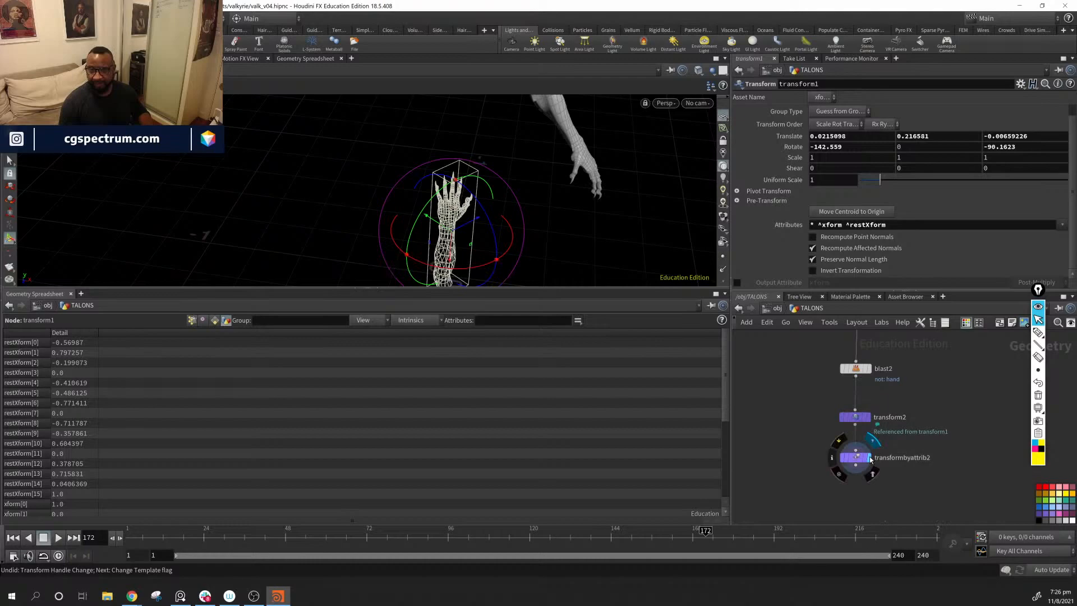
click(869, 417)
Step: Select transform2 and transformbyattrib2 together and move them to the right of the chain, clearing the space below blast2
middle_drag(924, 415, 889, 417)
drag(879, 513, 1012, 413)
middle_drag(899, 405, 929, 506)
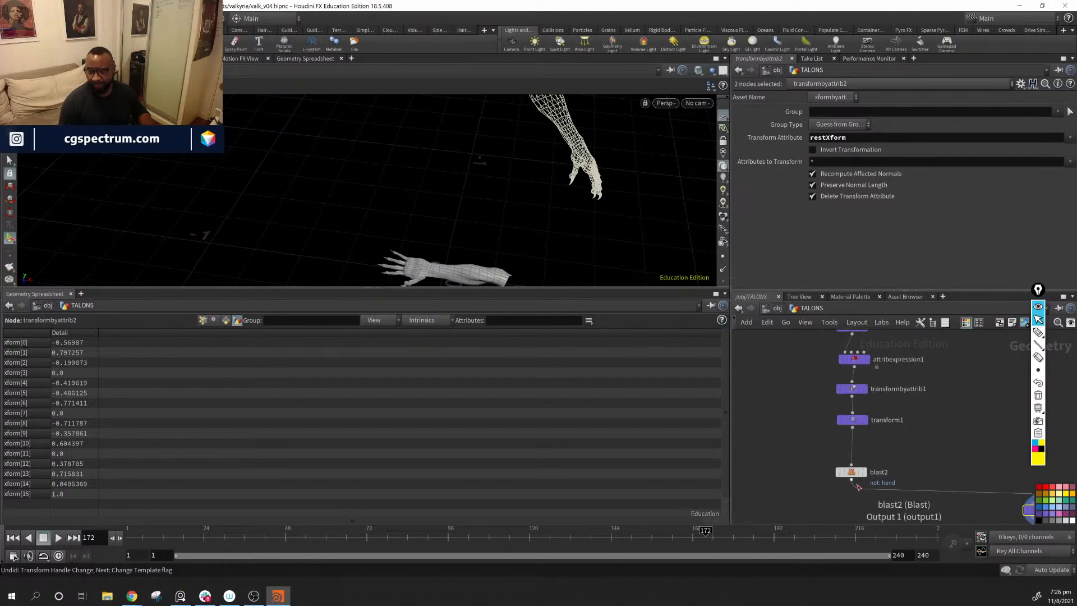
Step: Move blast2 up closer to transform1 and turn on its display flag to view the isolated arm
mouse_move(851, 477)
mouse_down()
mouse_move(861, 459)
mouse_move(852, 462)
mouse_up()
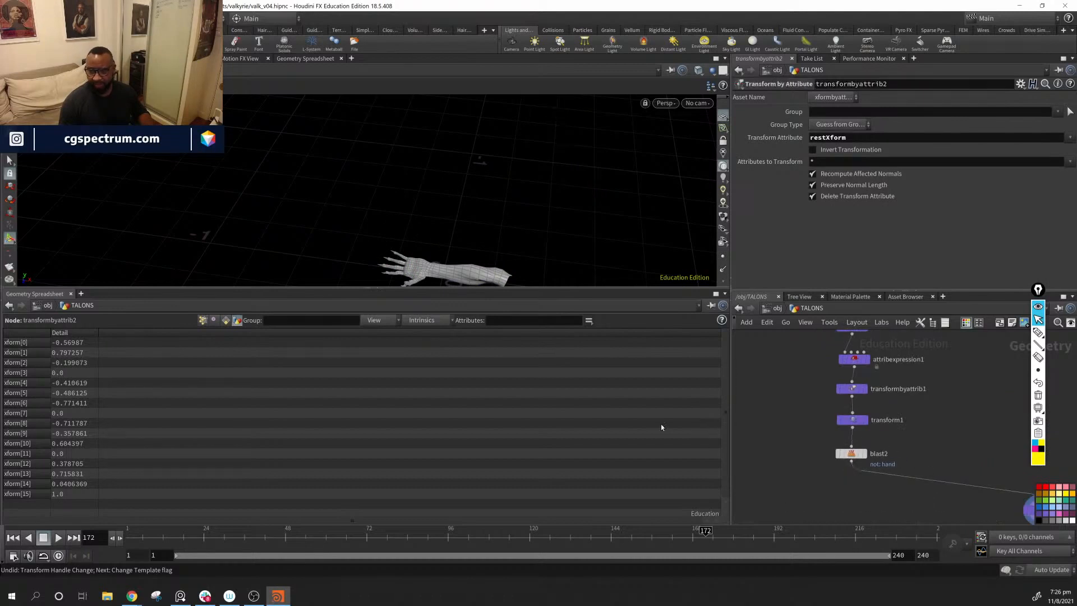
click(863, 453)
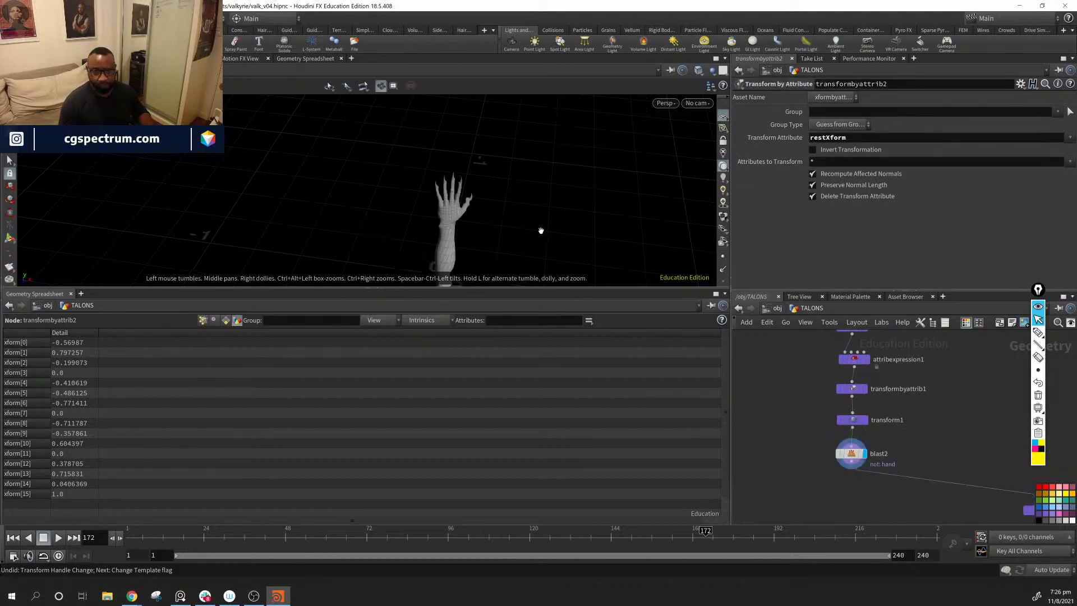
middle_drag(533, 195, 632, 181)
right_drag(632, 180, 515, 211)
drag(515, 211, 550, 259)
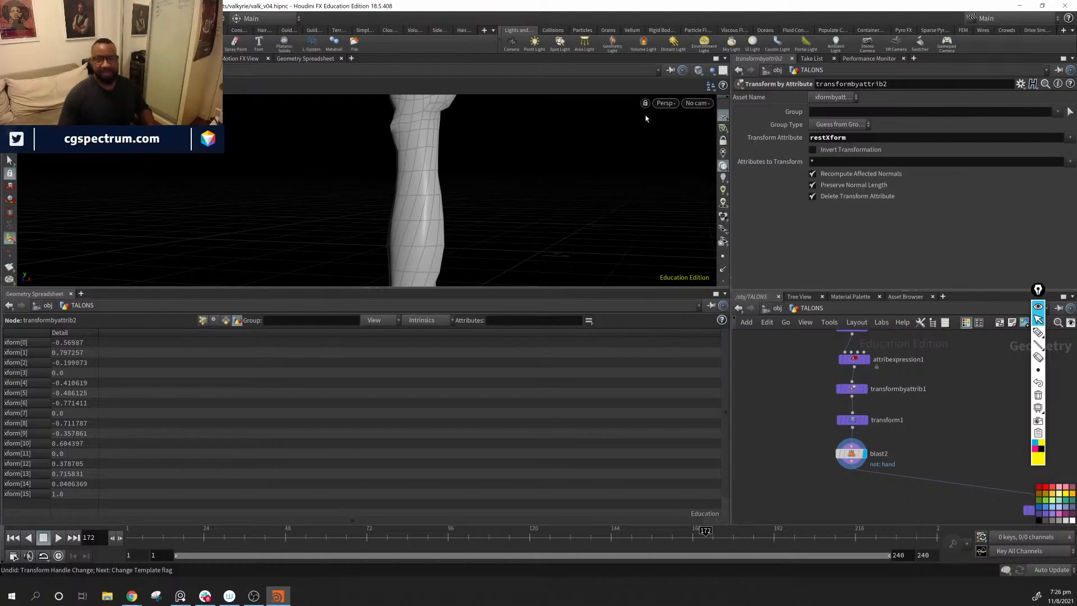
Step: Examine the isolated arm at the origin from the fingers down to the open end of the forearm
middle_drag(540, 172, 620, 255)
right_drag(620, 254, 598, 204)
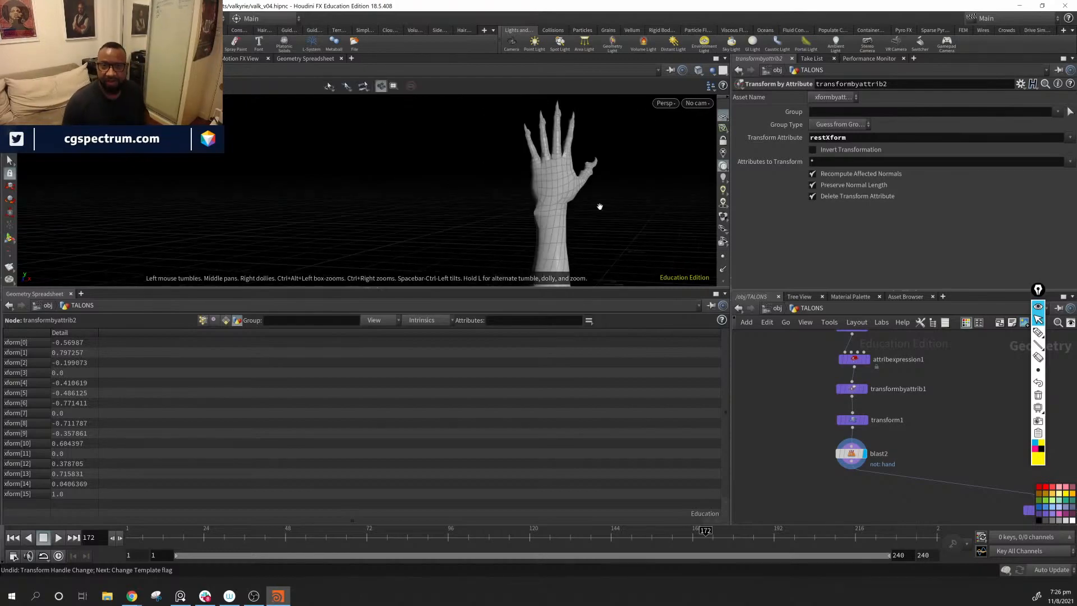
drag(598, 205, 623, 231)
middle_drag(623, 230, 608, 178)
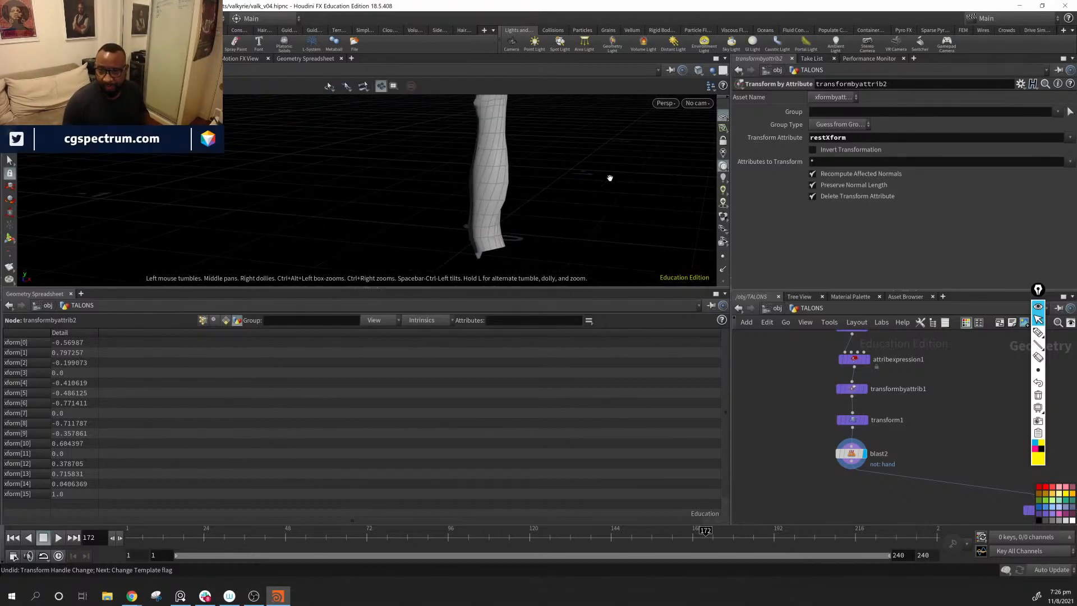
middle_drag(969, 479, 902, 422)
middle_drag(560, 189, 542, 294)
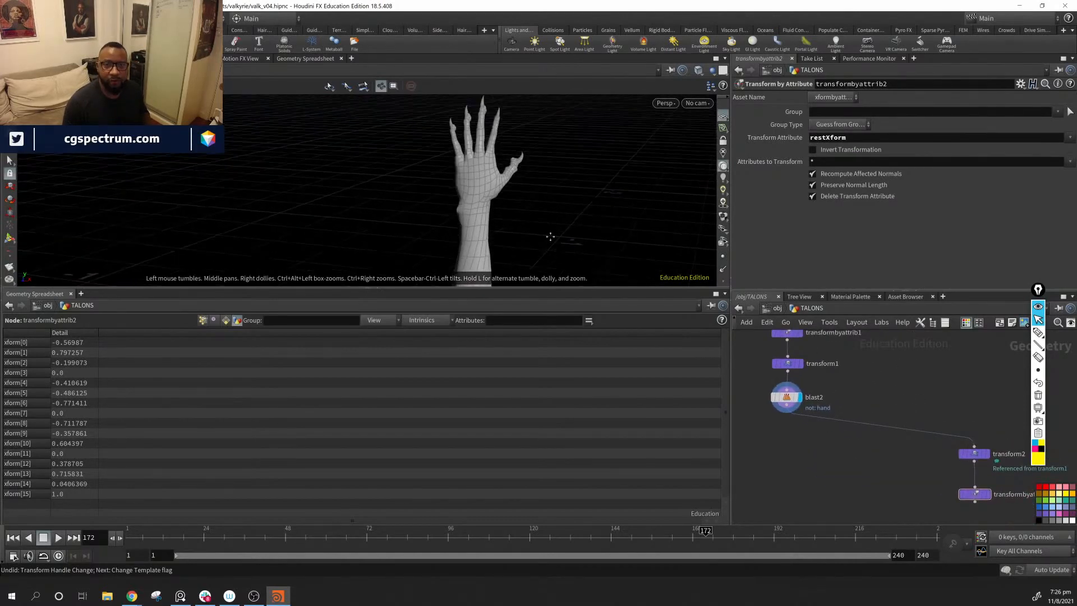
drag(541, 294, 550, 242)
drag(488, 229, 567, 269)
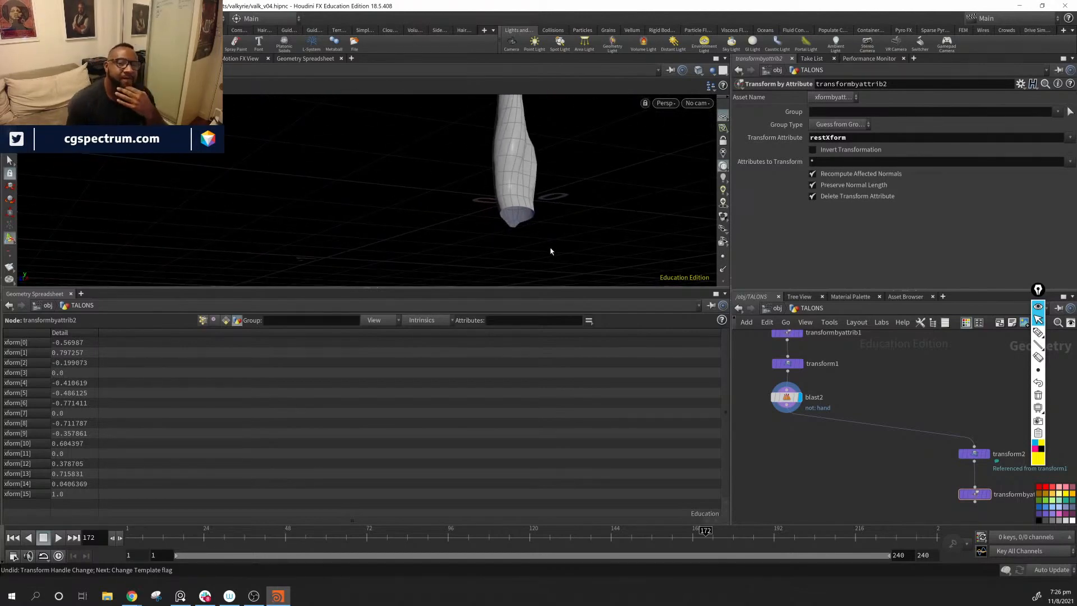
middle_drag(828, 449, 836, 470)
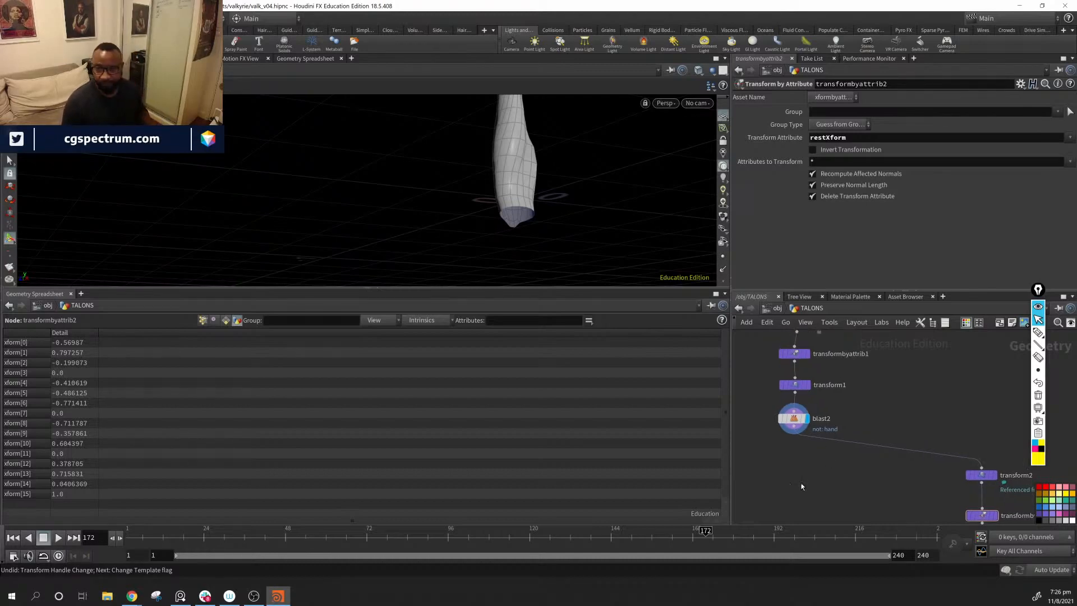
drag(676, 224, 566, 227)
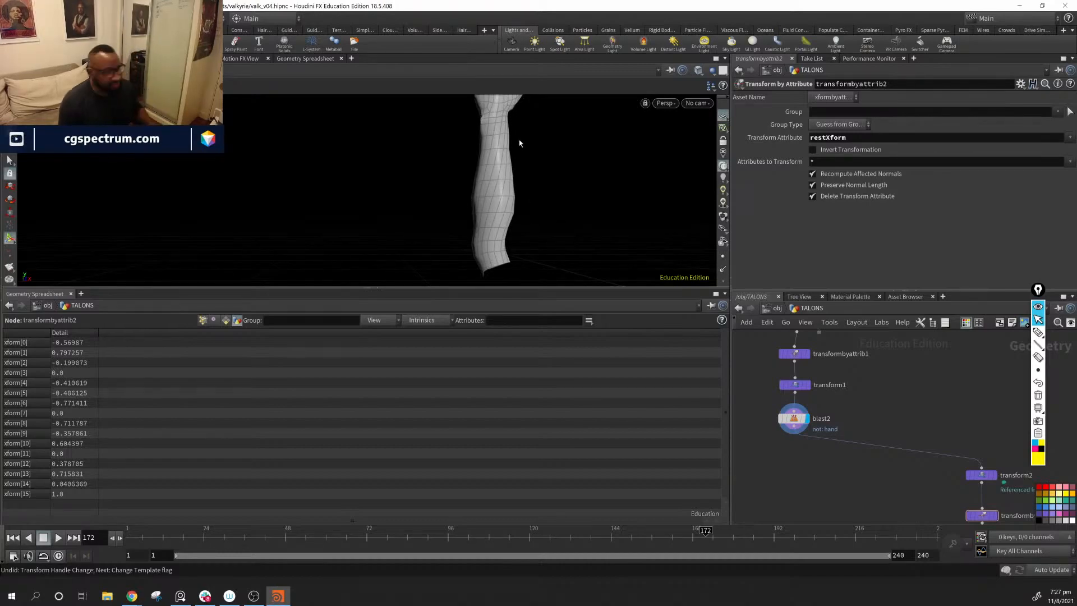
Step: Bring up the bird talon reference image over the viewport and compare it with the hand's fingers and palm
click(180, 596)
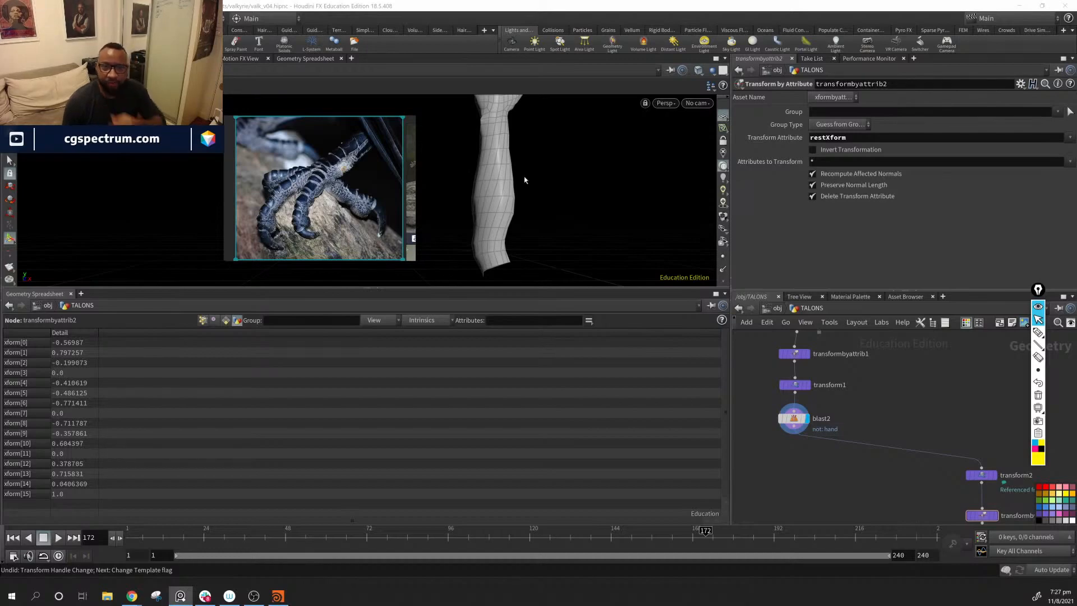
alt+middle_drag(572, 162, 597, 308)
alt+right_drag(530, 214, 632, 216)
alt+drag(633, 217, 662, 220)
alt+right_drag(514, 224, 583, 227)
alt+middle_drag(580, 229, 556, 233)
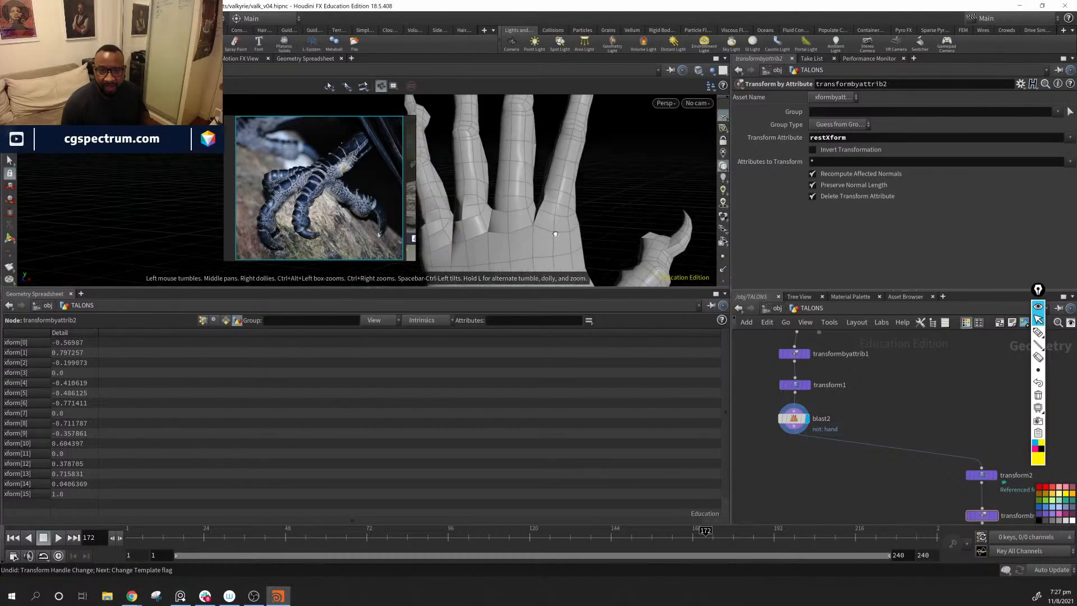
drag(555, 233, 538, 260)
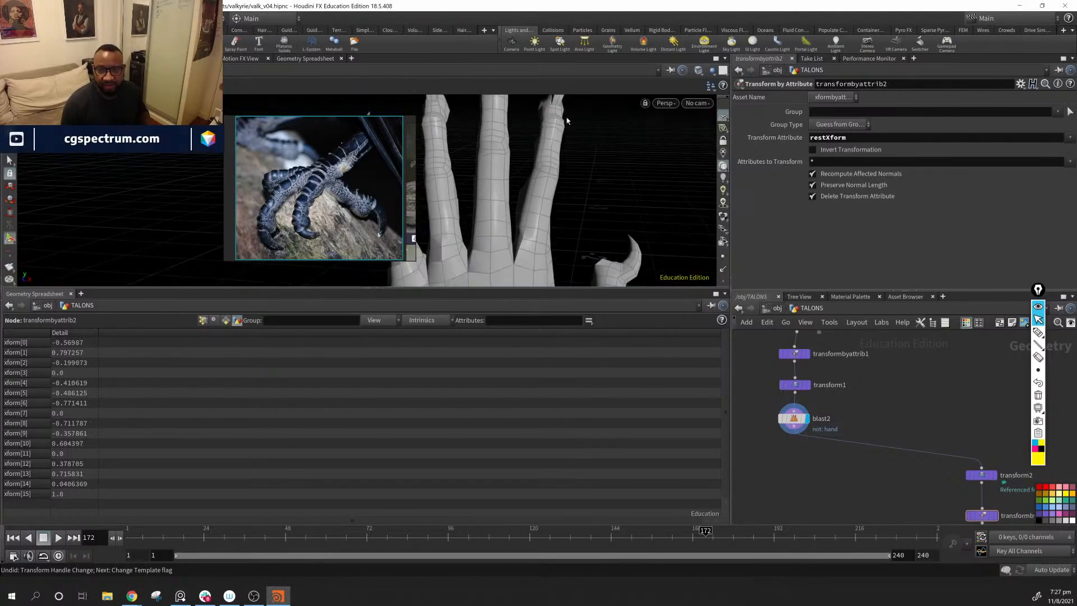
alt+middle_drag(501, 125, 598, 163)
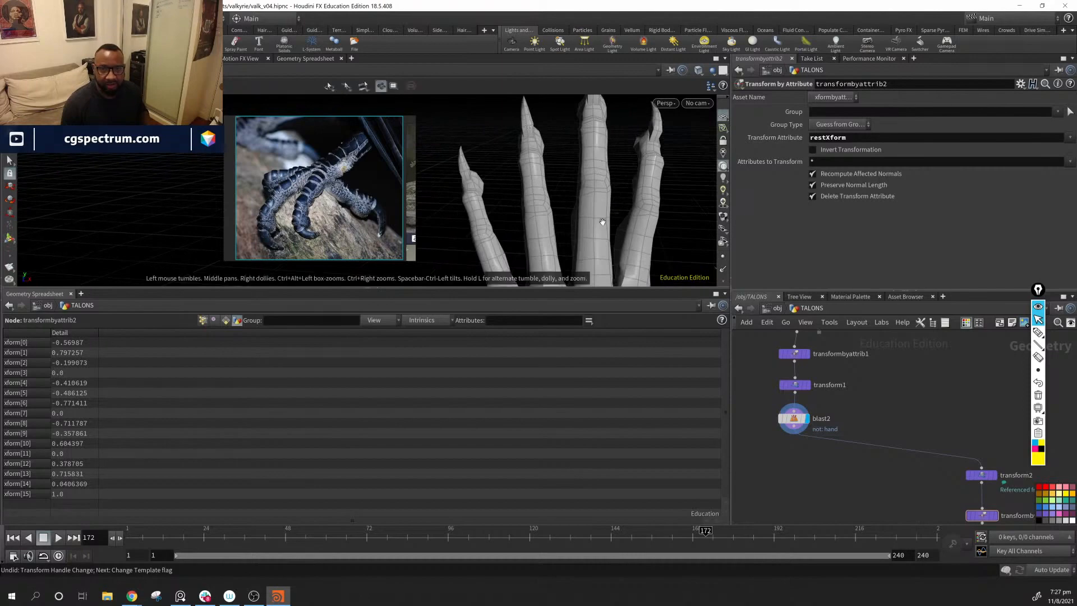
alt+middle_drag(602, 222, 604, 199)
alt+middle_drag(515, 186, 553, 226)
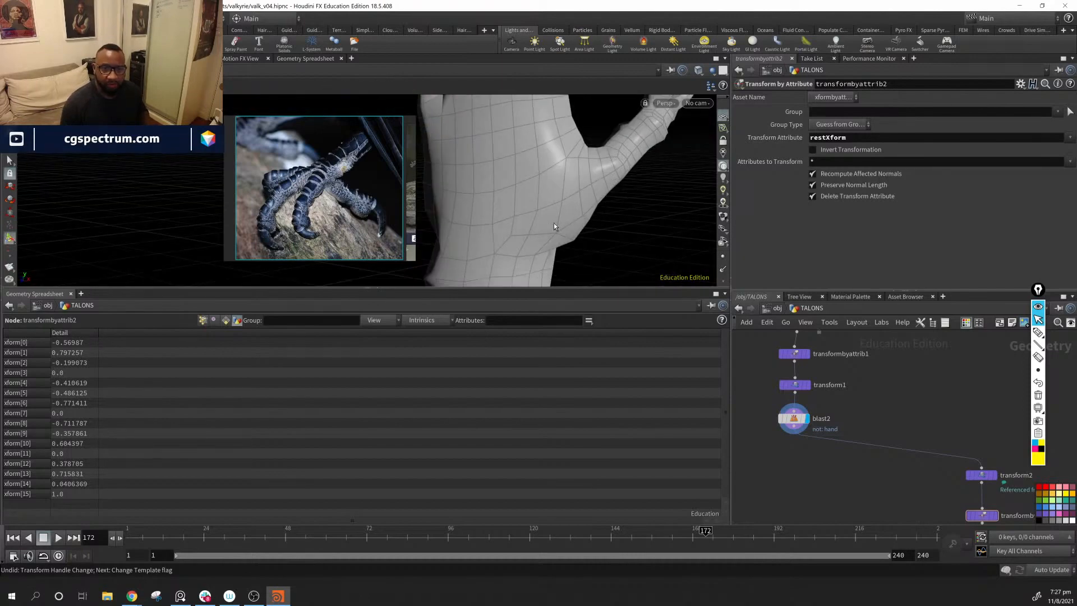
Step: Examine the wrist and forearm geometry alongside the bird talon reference
alt+right_drag(655, 146, 630, 233)
alt+middle_drag(630, 233, 638, 254)
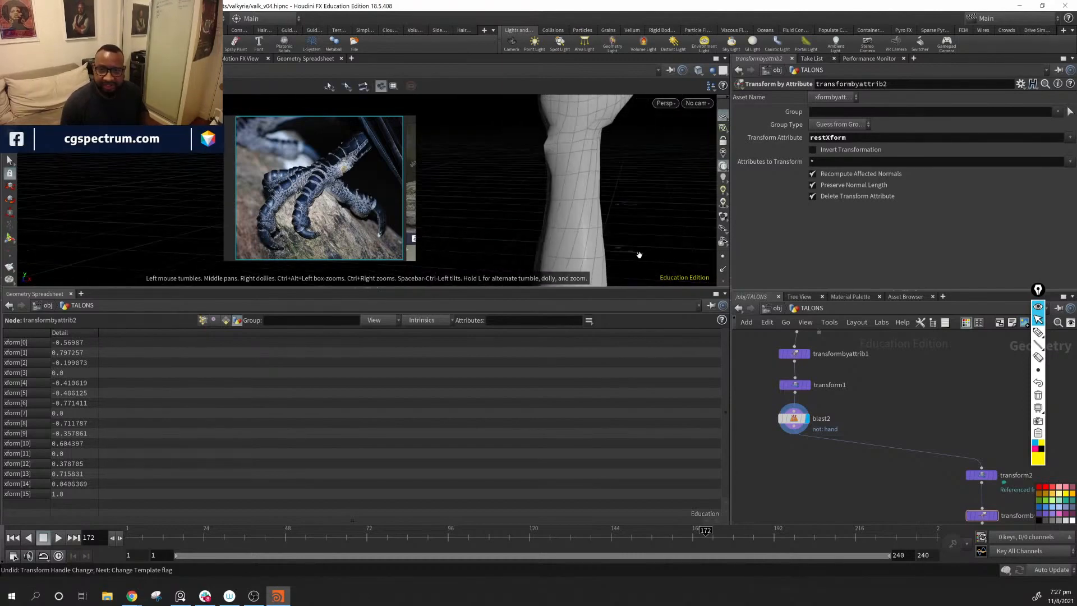
alt+right_drag(637, 255, 498, 209)
alt+drag(498, 209, 584, 221)
alt+middle_drag(584, 221, 555, 202)
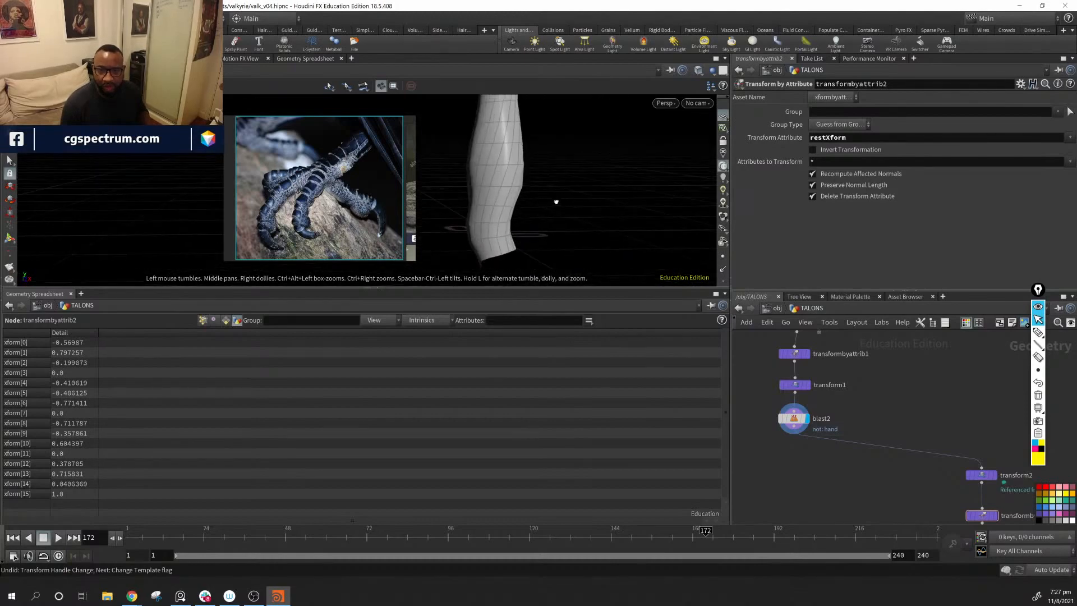
alt+drag(555, 202, 598, 217)
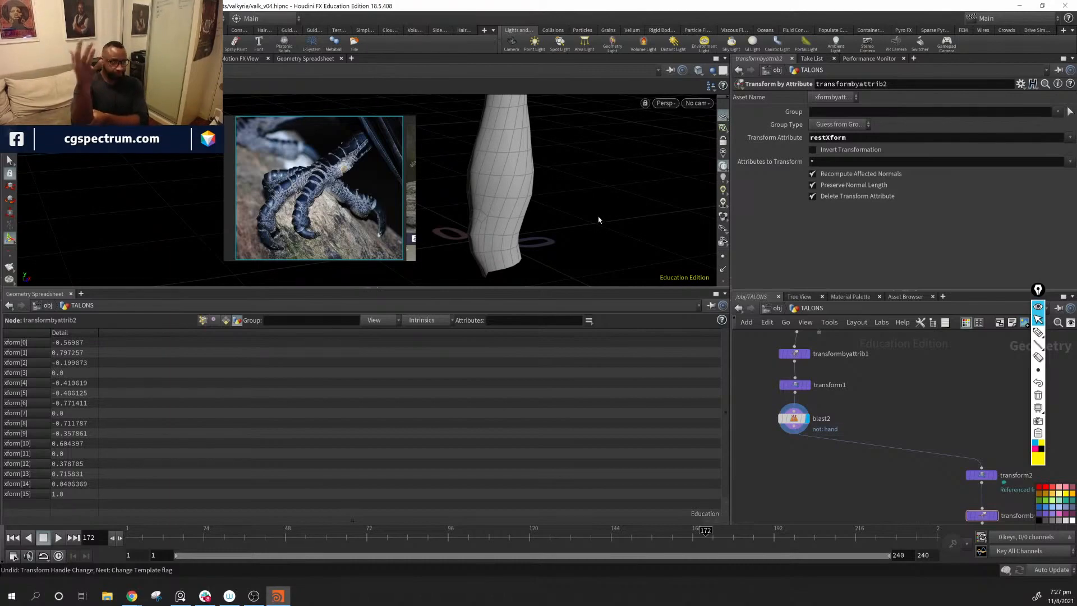
key(space)
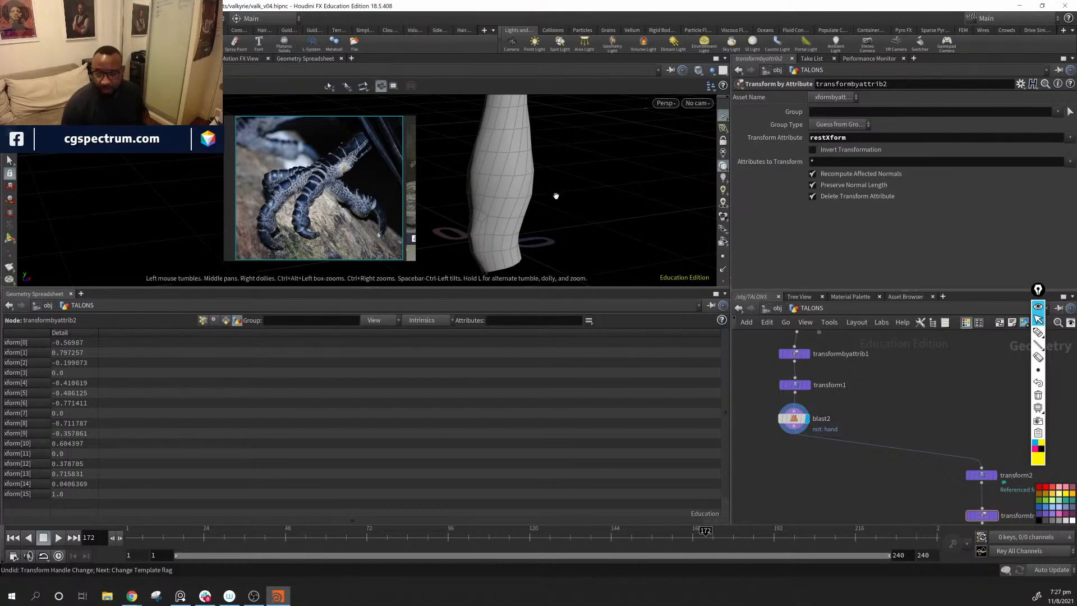
drag(598, 220, 560, 222)
Step: Add a Group Create node, connect blast2's output to its first input, and place it below and to the left of blast2
middle_drag(818, 480, 841, 456)
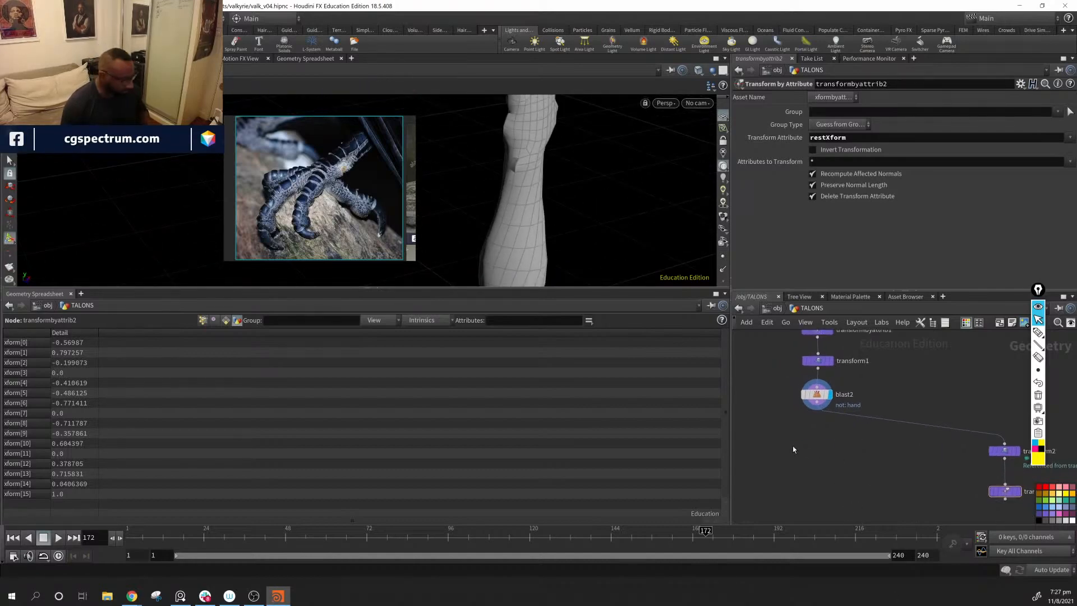
key(Tab)
text(go)
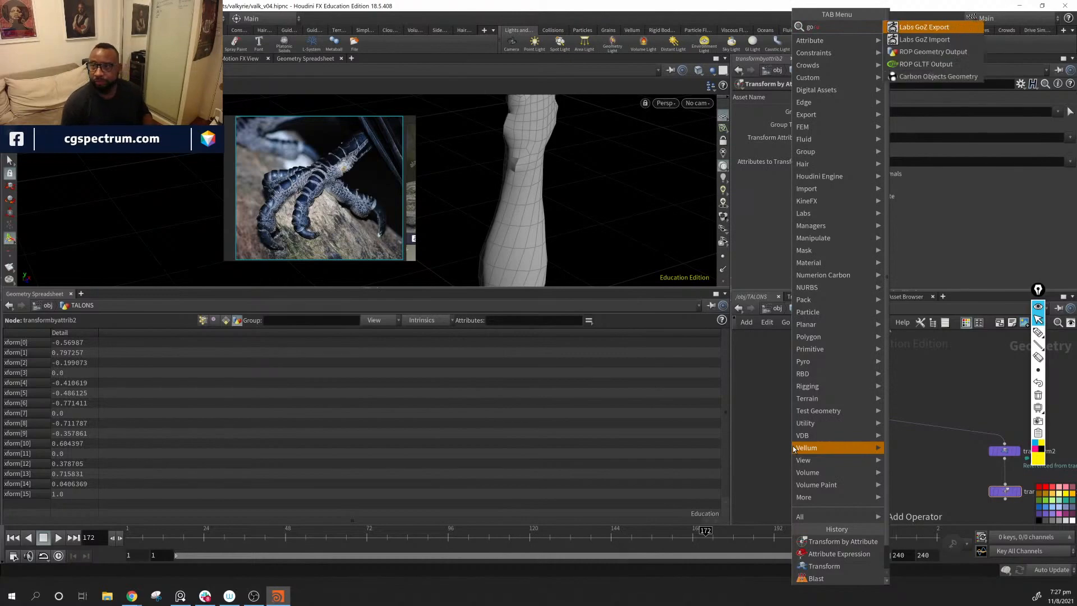
key(BackSpace)
key(BackSpace)
key(BackSpace)
key(BackSpace)
text(group)
key(Return)
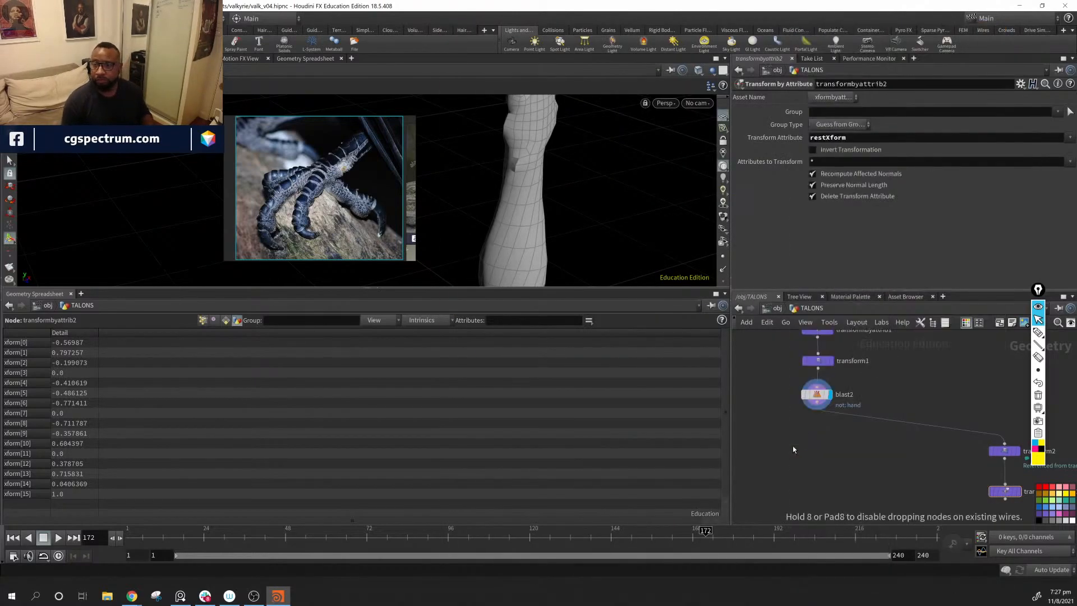
click(793, 452)
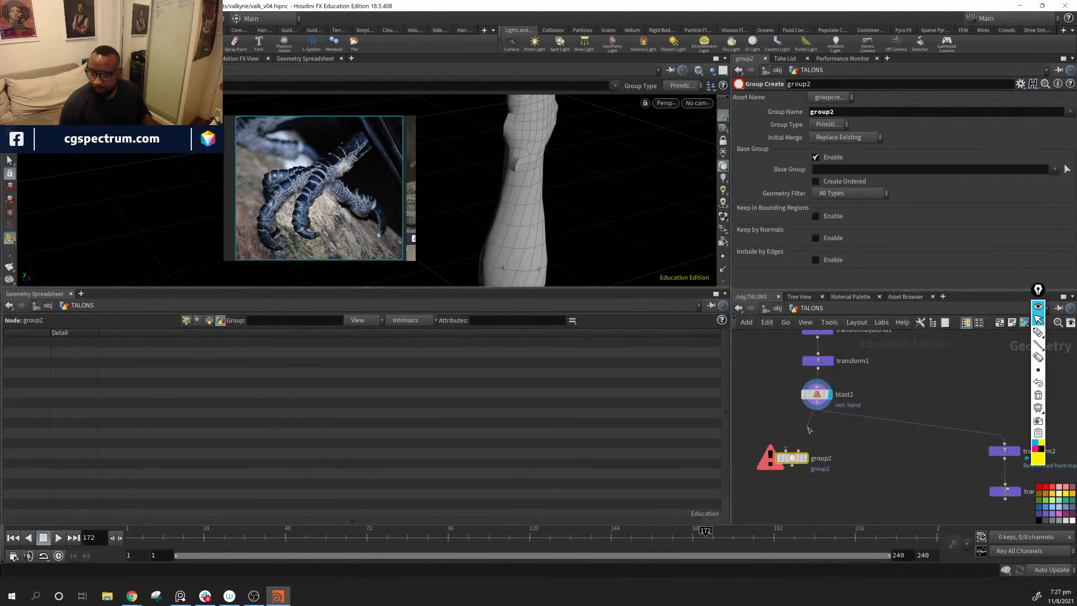
click(792, 452)
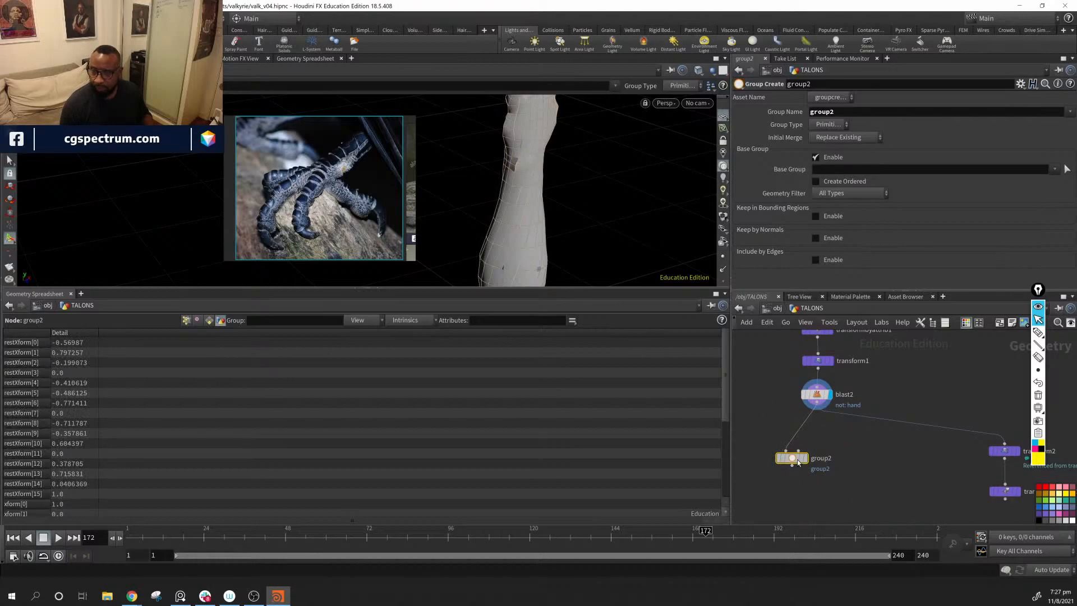
drag(799, 463, 763, 431)
Step: Set the new group node's group type to Edges
key(Escape)
drag(526, 185, 520, 159)
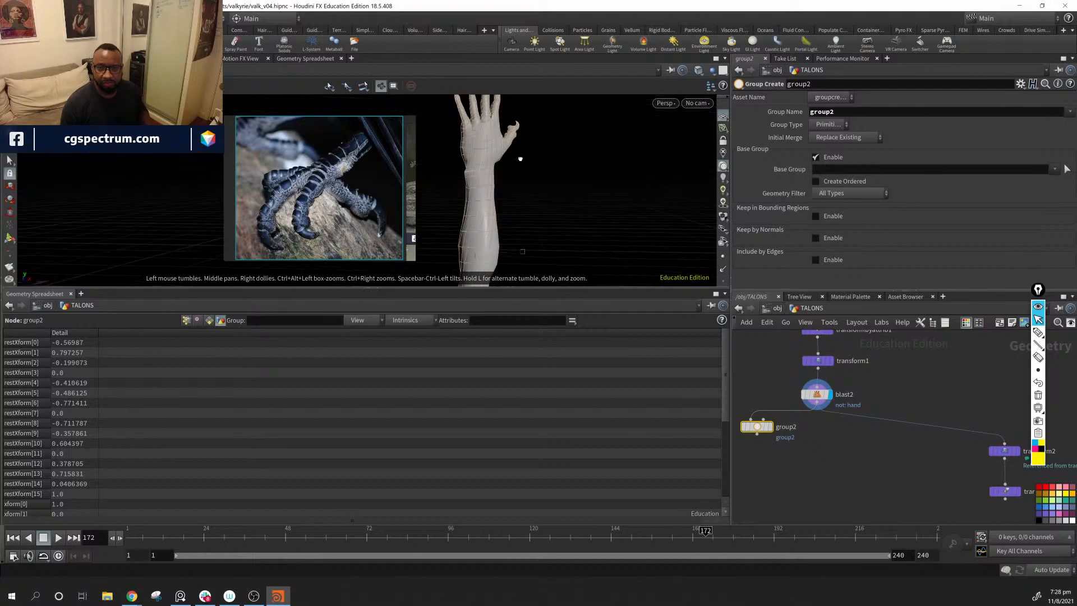
key(Return)
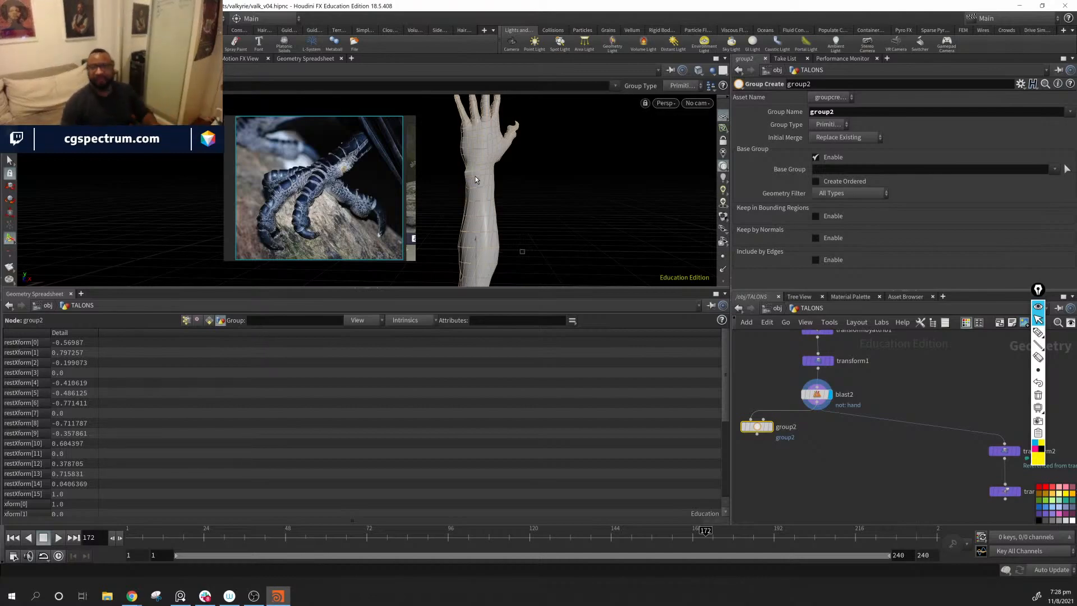
click(839, 123)
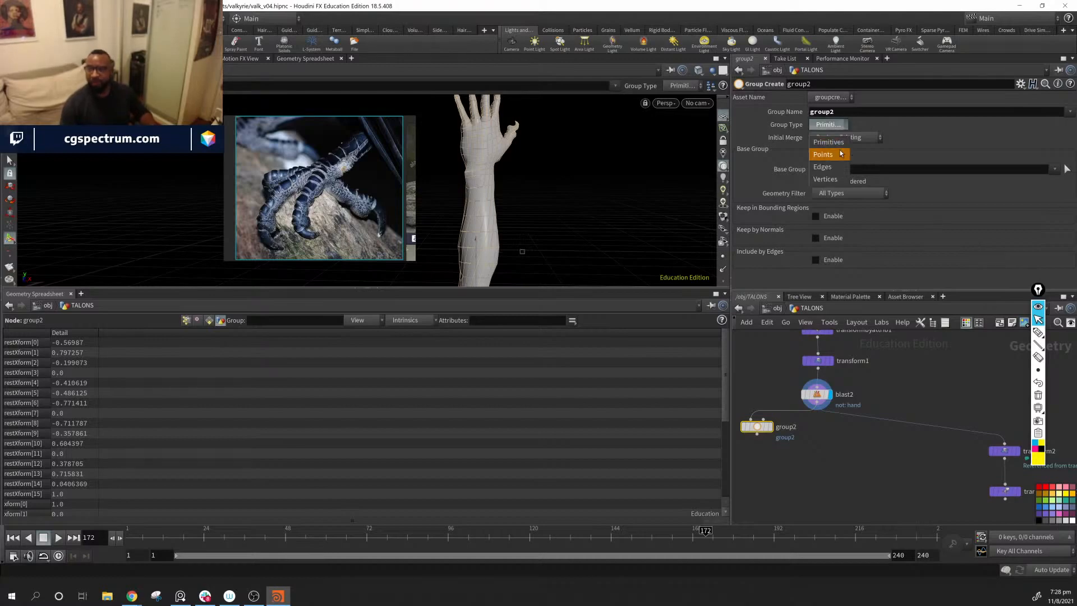
click(827, 149)
Step: Set the edge group's name to plting
double_click(862, 114)
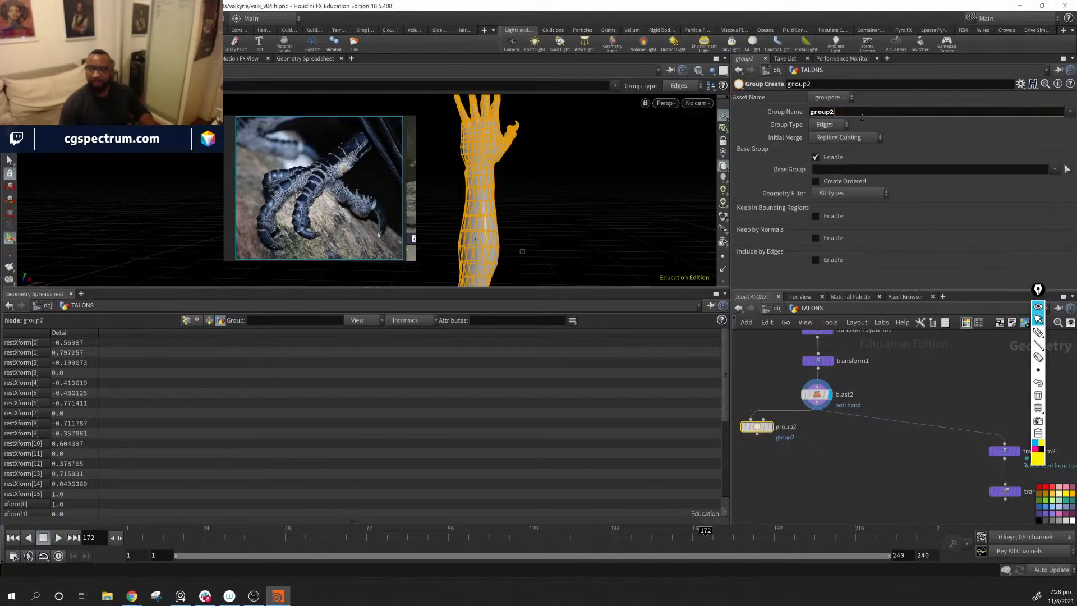
text(pal)
key(BackSpace)
key(BackSpace)
key(BackSpace)
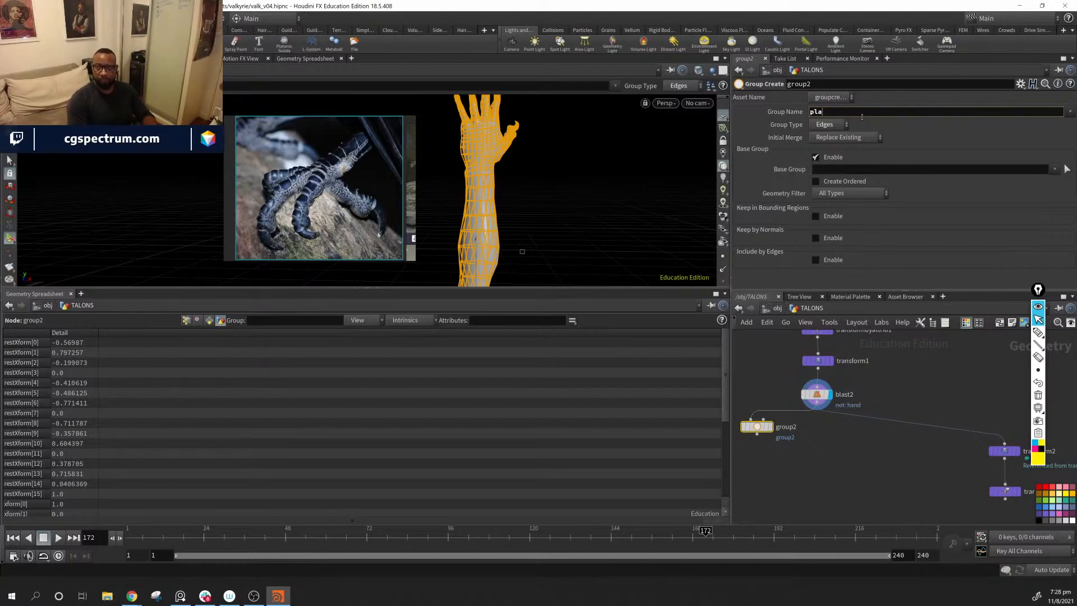
text(platingiunbg)
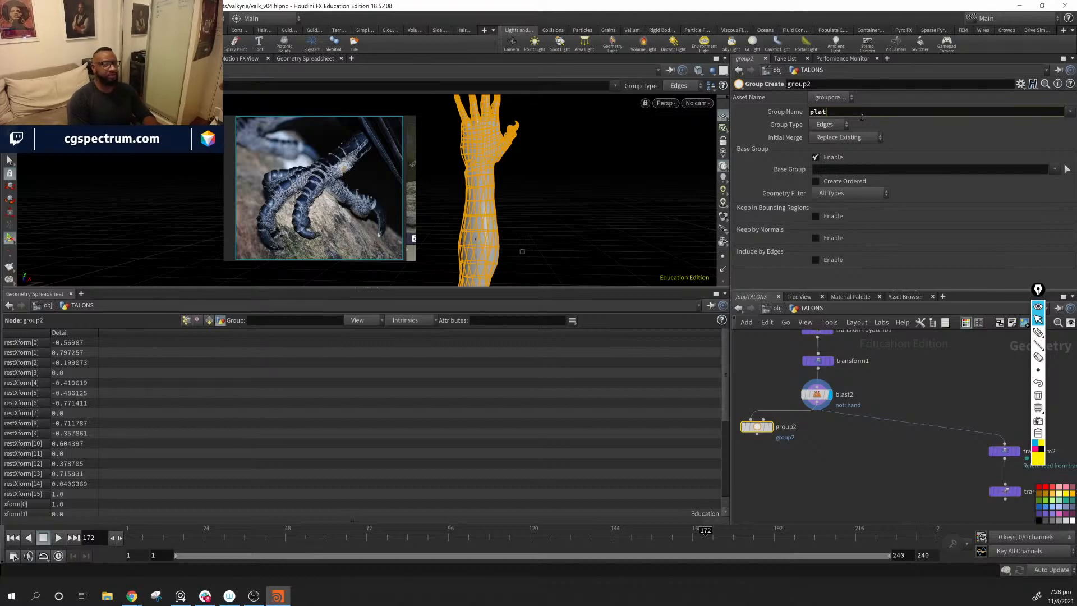
key(BackSpace)
key(BackSpace)
key(BackSpace)
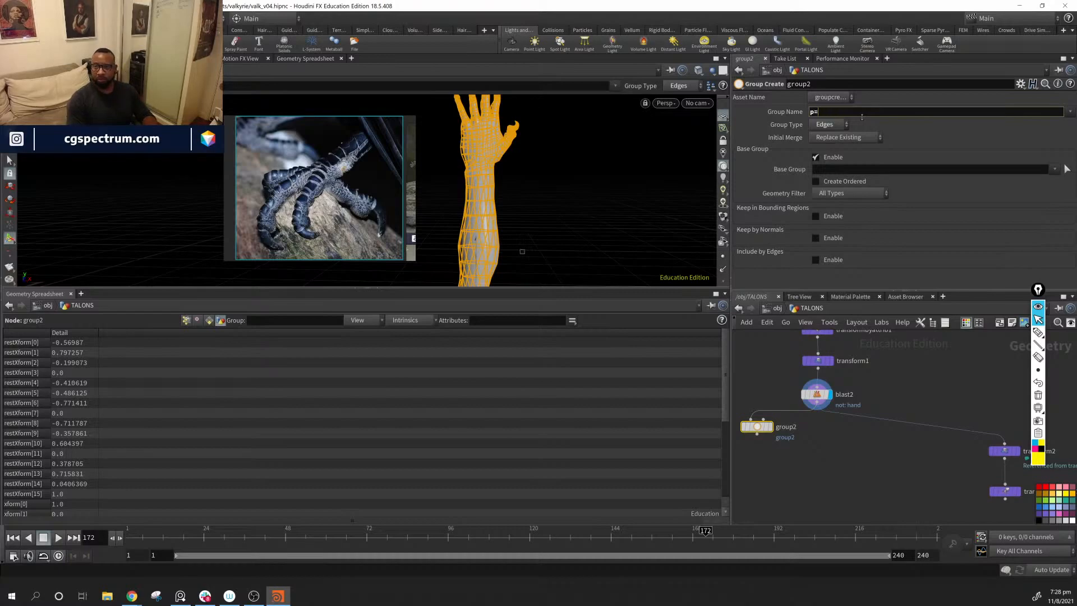
key(BackSpace)
text(lting)
key(Return)
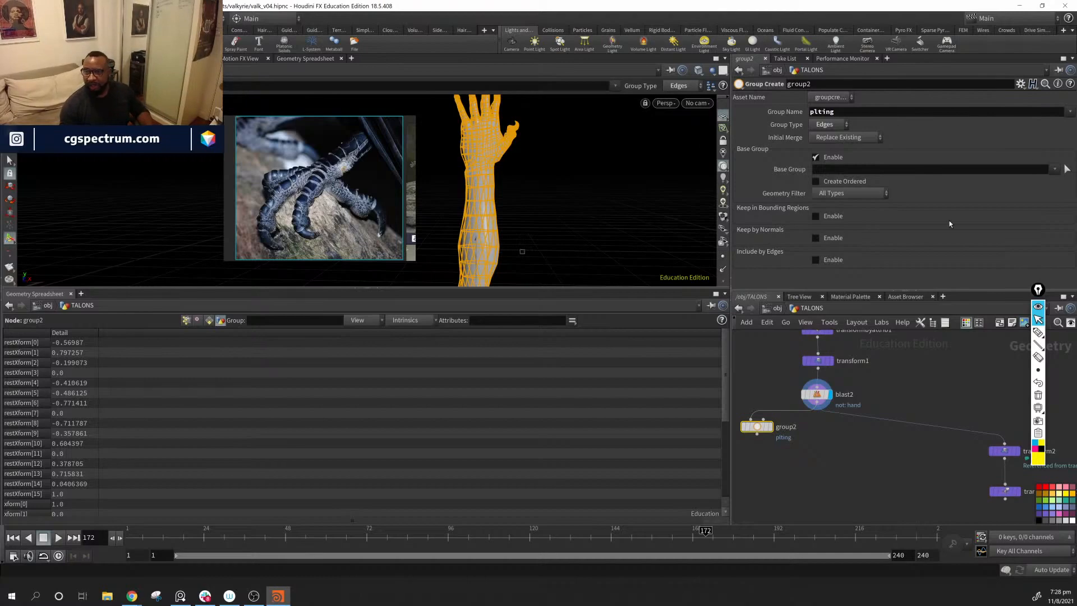
Step: Start picking edges on the hand geometry for the base group of the plting edge group
click(1067, 168)
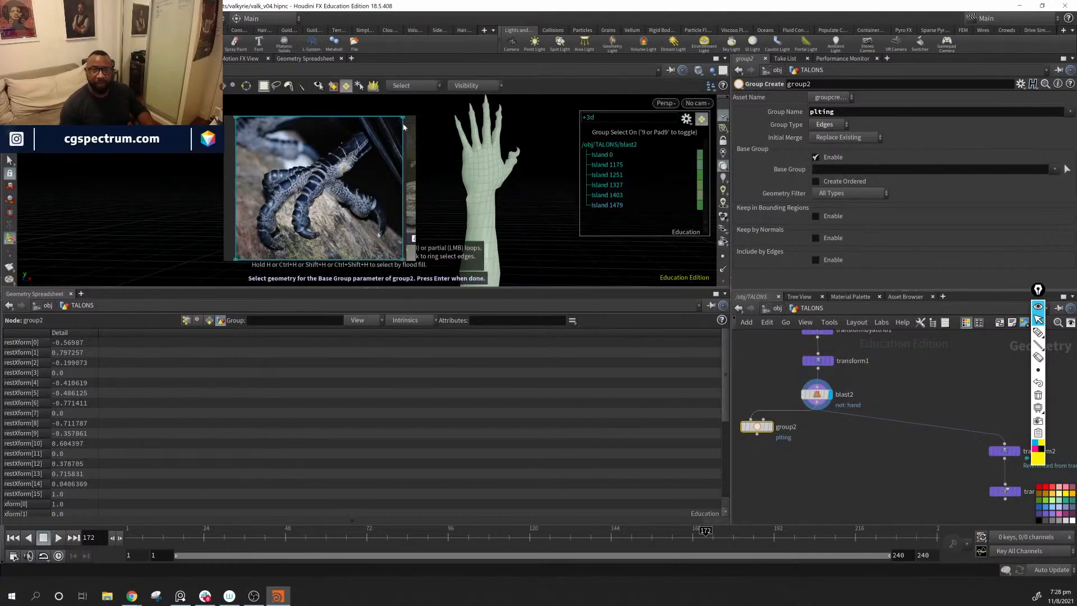
click(345, 88)
alt+middle_drag(526, 225, 549, 253)
alt+right_drag(522, 197, 434, 165)
alt+middle_drag(589, 208, 533, 140)
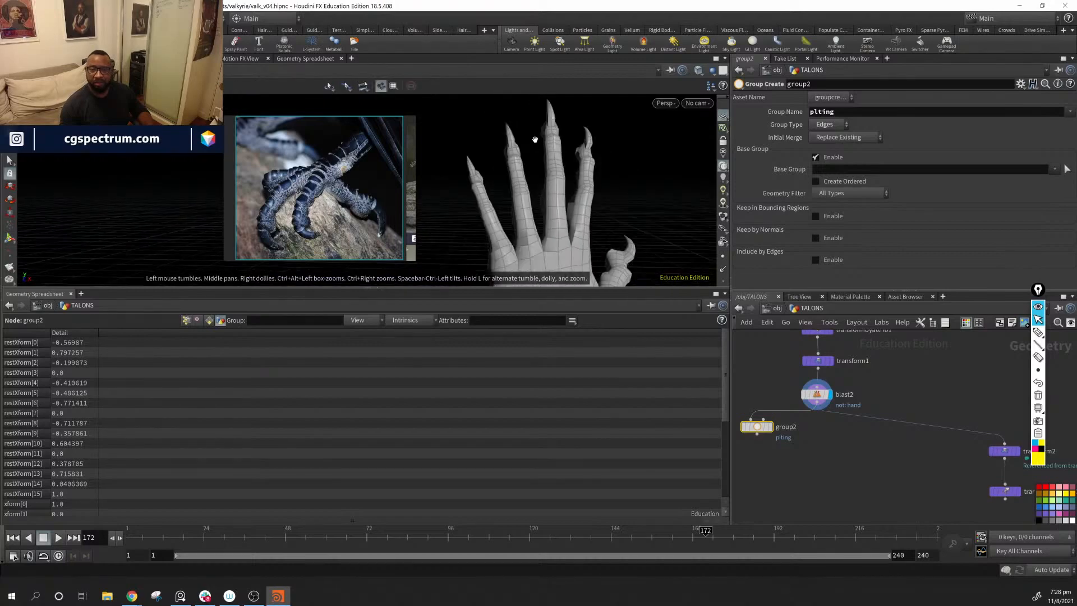
alt+right_drag(534, 140, 488, 135)
alt+middle_drag(600, 196, 550, 158)
Step: Try to select complete lengthwise edge loops running along the first three fingers and across the hand
double_click(516, 176)
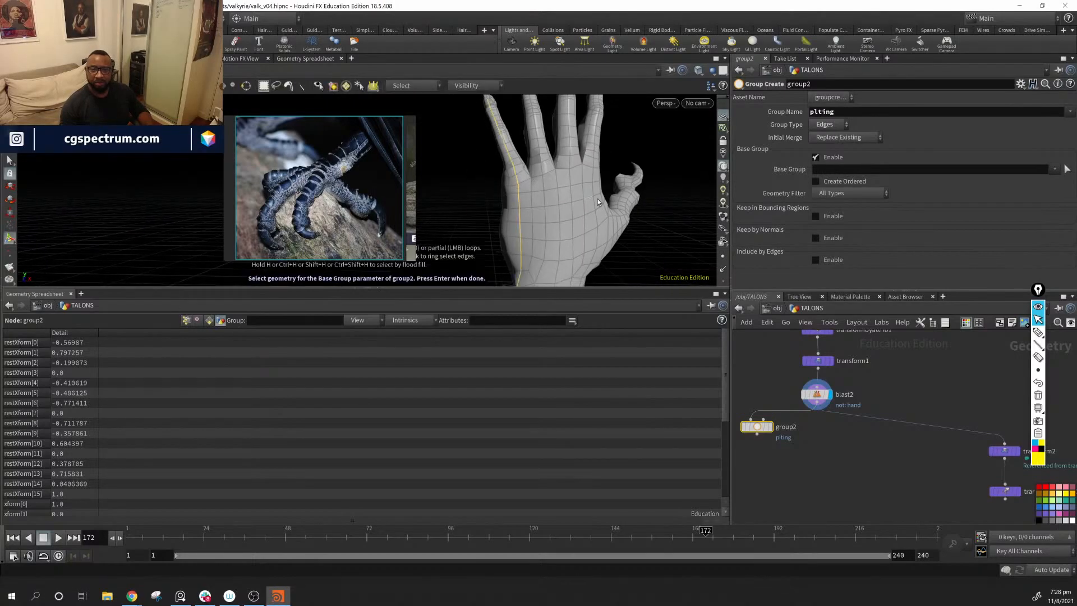
alt+middle_drag(602, 201, 623, 212)
alt+drag(623, 212, 597, 228)
shift+double_click(611, 233)
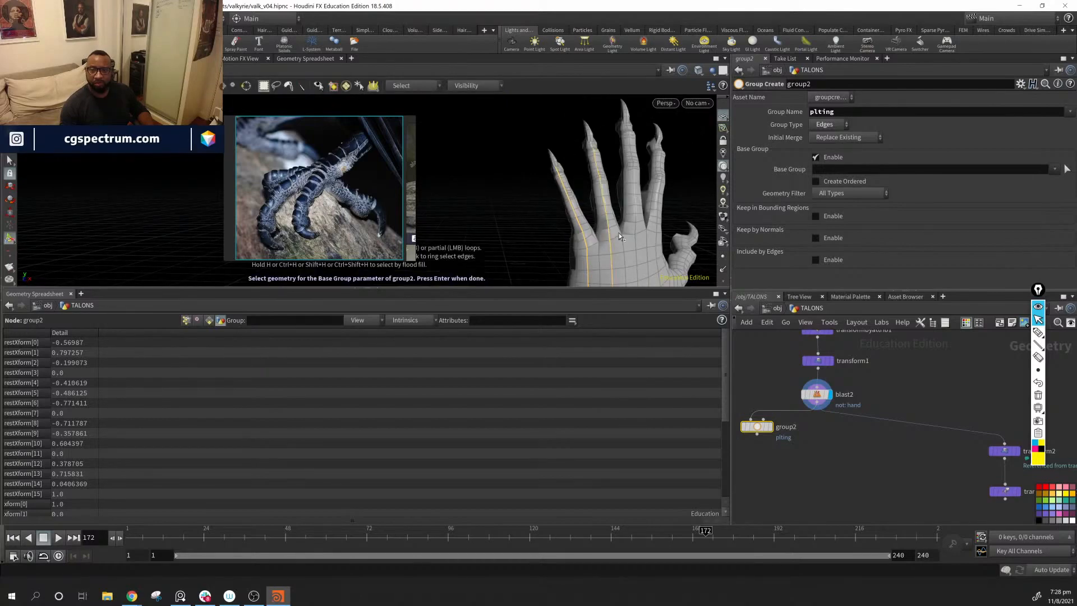
shift+double_click(635, 227)
alt+drag(657, 229, 596, 193)
Step: Select the partial lengthwise edge loop on the little finger, from its knuckle to the base of the claw
click(584, 224)
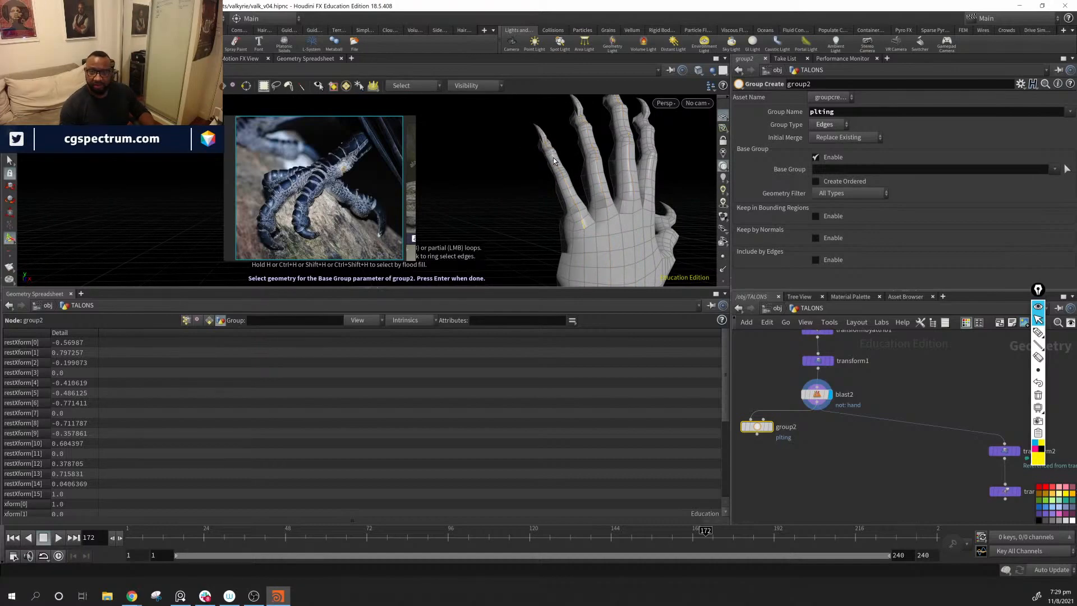
click(584, 225)
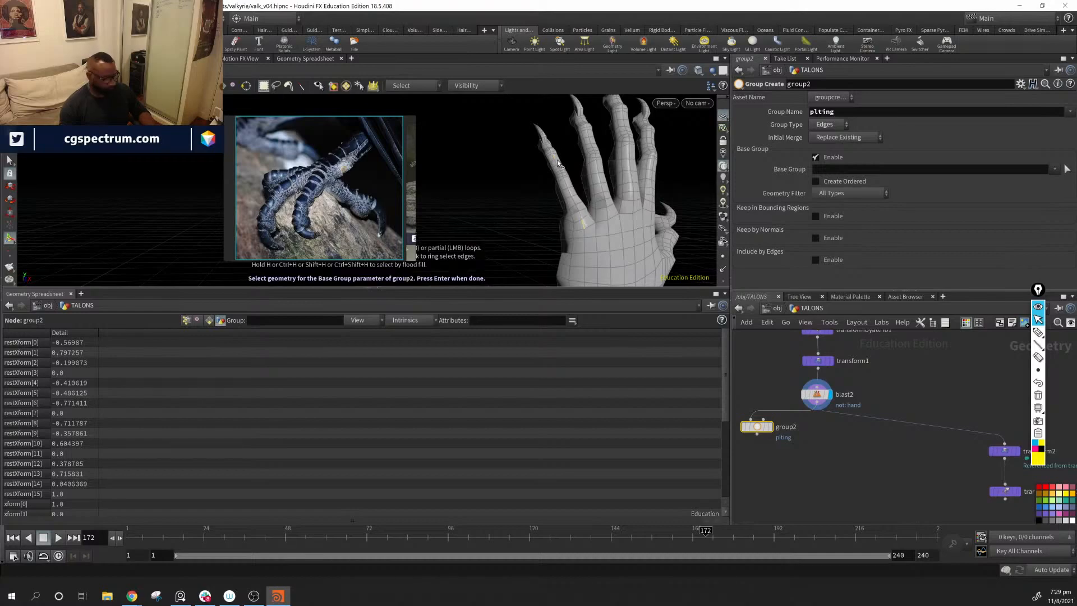
alt+right_drag(619, 183, 784, 261)
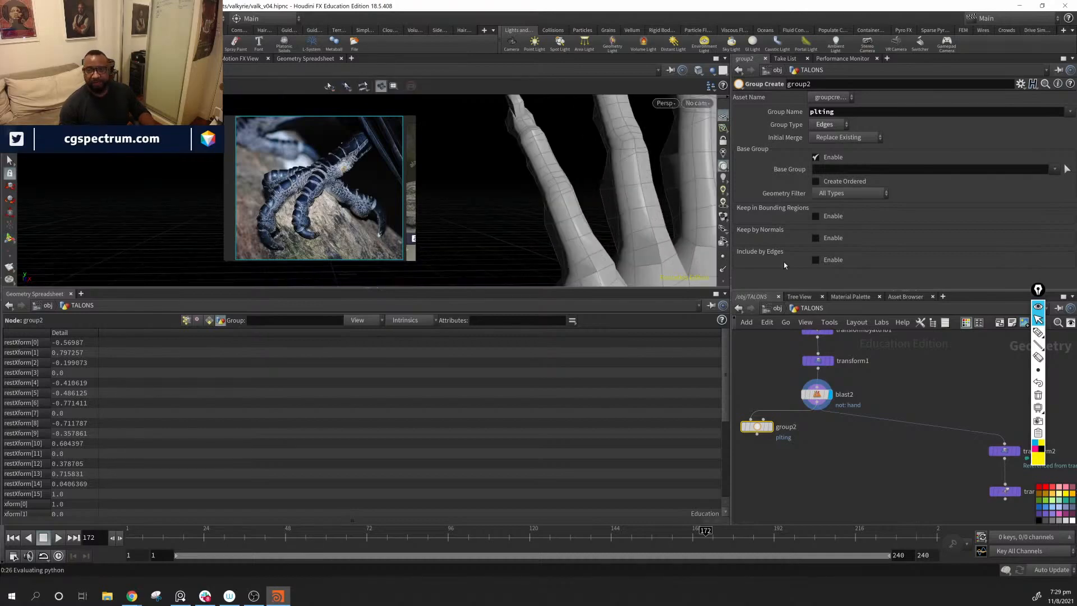
alt+middle_drag(553, 146, 603, 207)
alt+drag(604, 207, 619, 177)
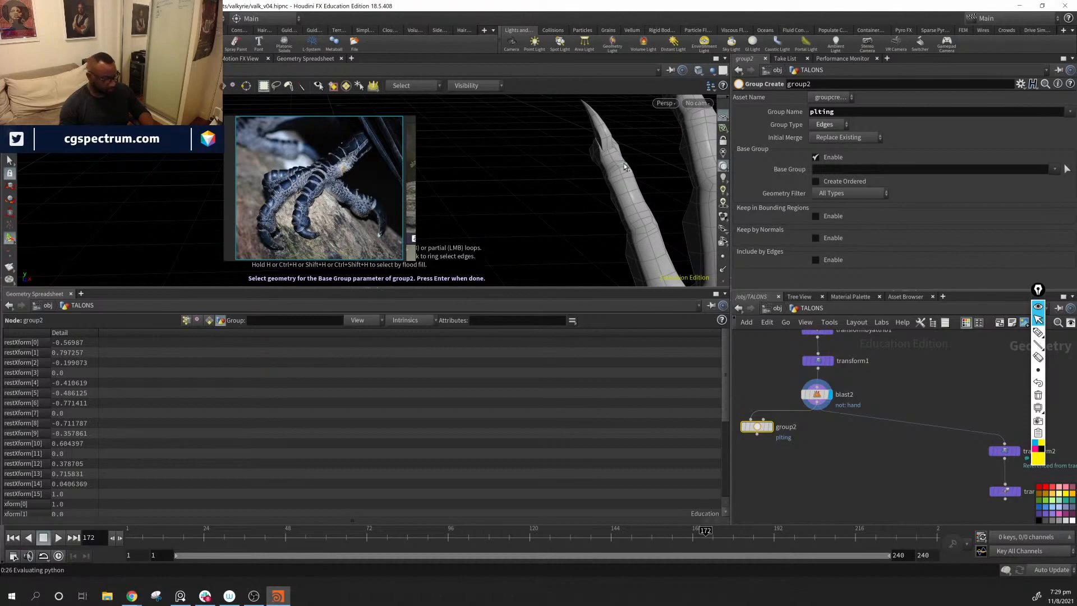
key(a)
click(611, 153)
Step: Add matching partial edge loops from knuckle to claw base on the other three fingers and the thumb to the selection
alt+middle_drag(659, 167, 641, 192)
alt+drag(641, 192, 622, 216)
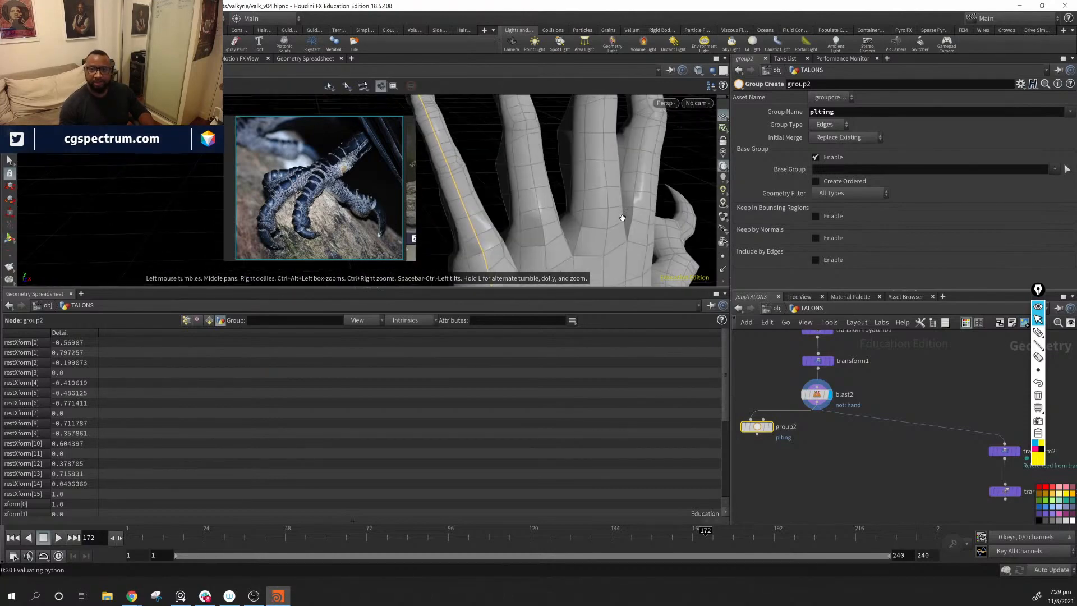
alt+drag(577, 179, 515, 143)
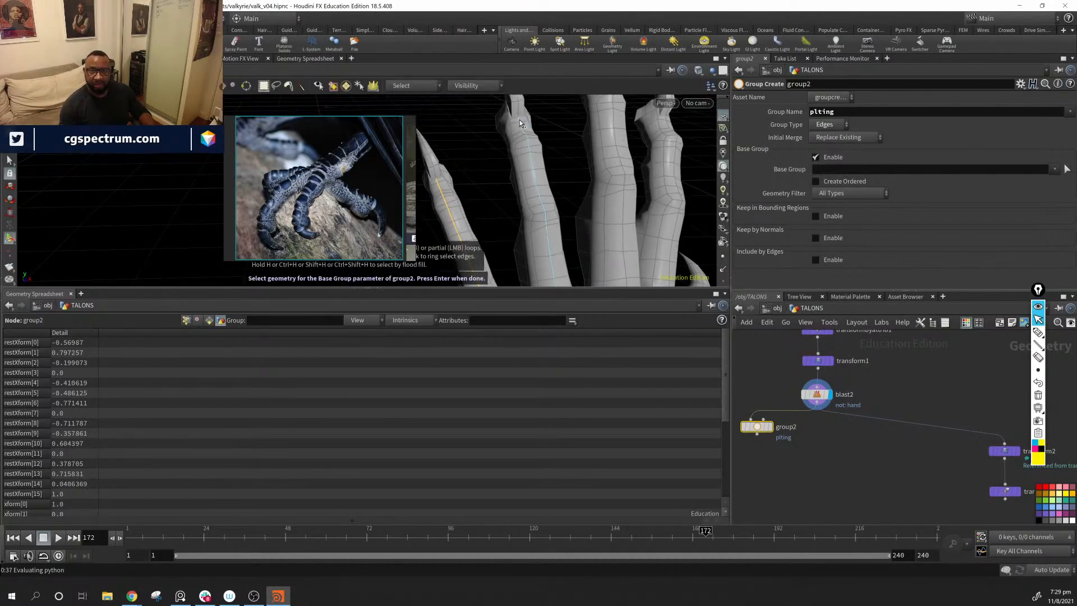
alt+drag(606, 207, 595, 123)
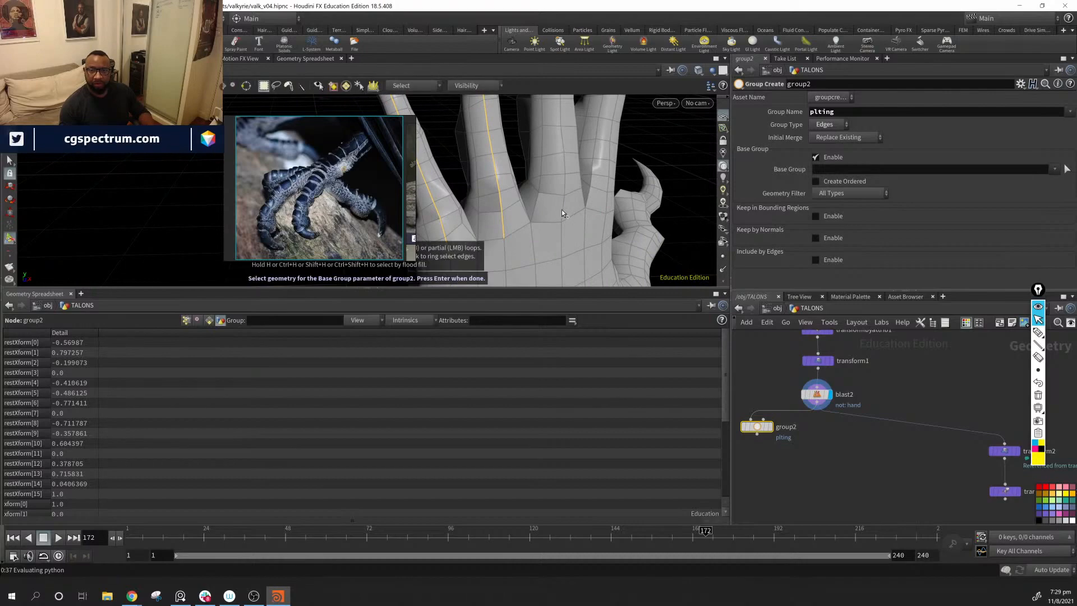
alt+drag(564, 210, 514, 115)
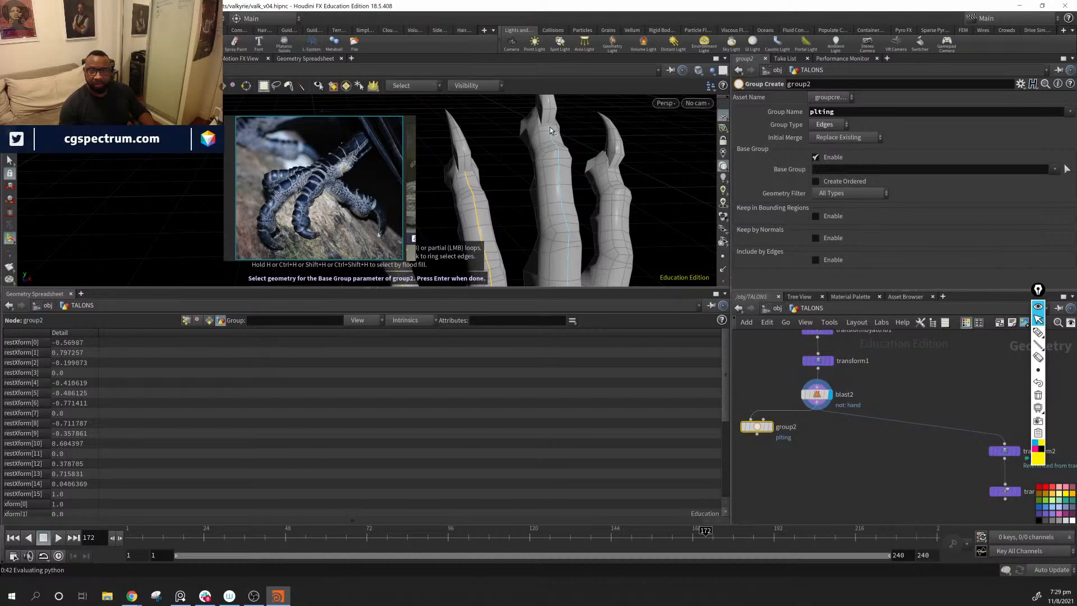
alt+drag(549, 127, 598, 208)
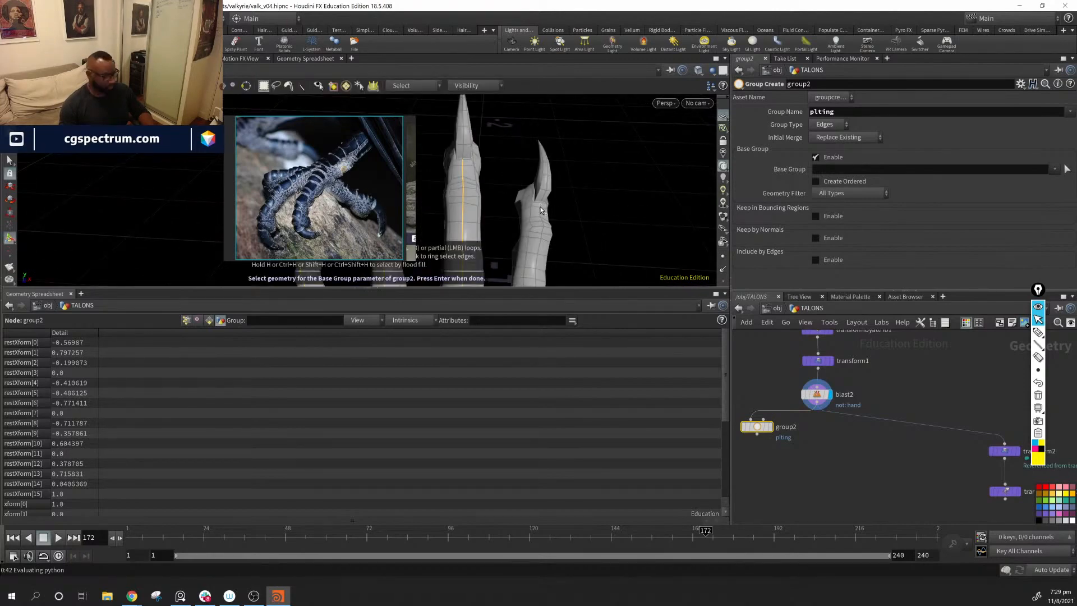
alt+drag(608, 234, 596, 209)
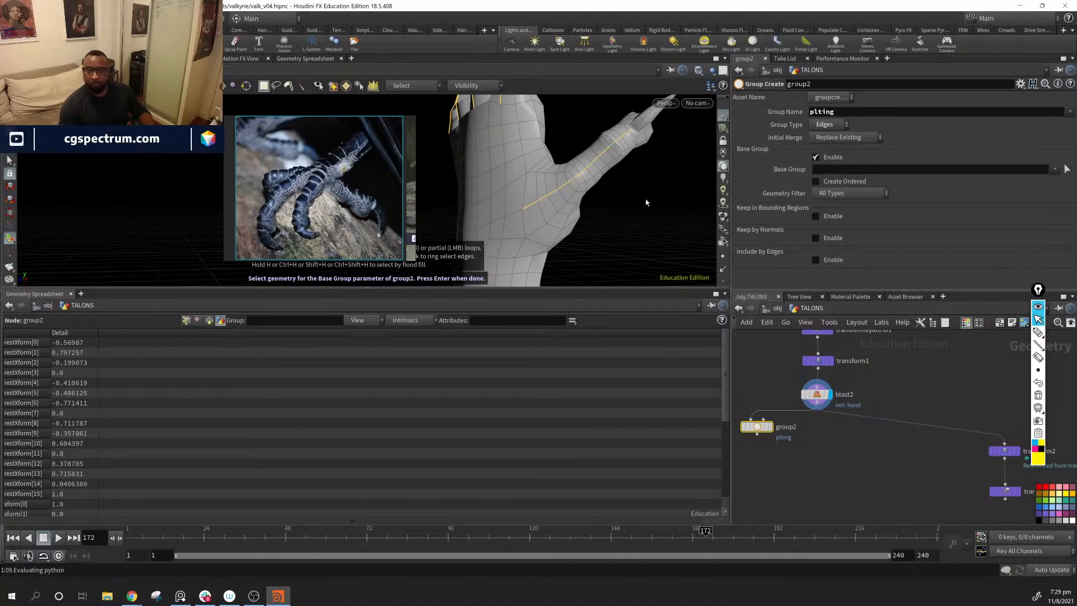
Step: Add the continuous edge line from the middle of the hand down the forearm, and accept the selection as the base group
alt+drag(648, 202, 598, 135)
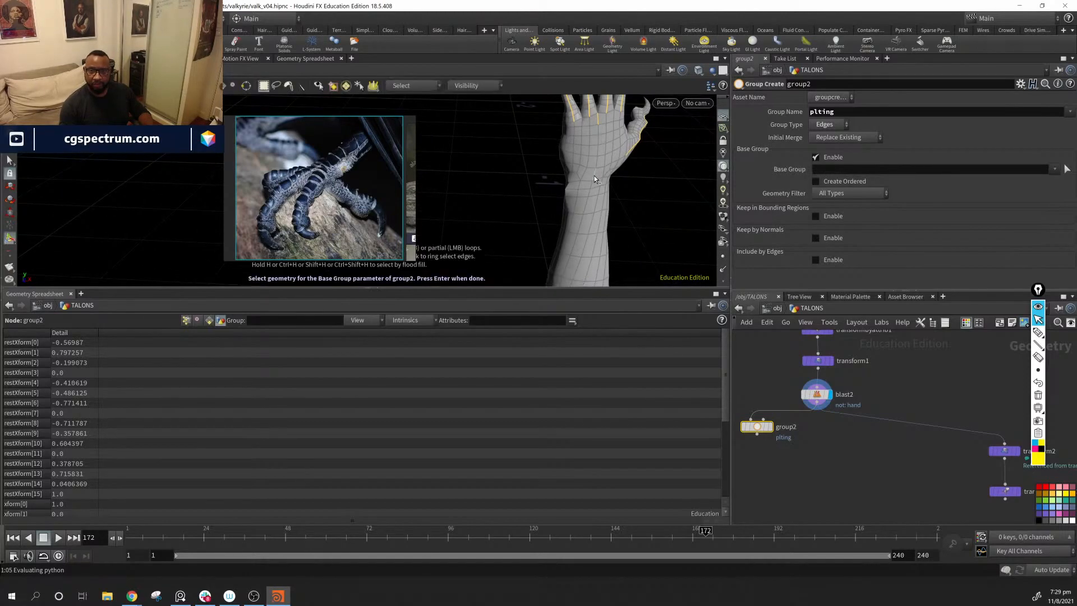
alt+middle_drag(627, 233, 644, 209)
alt+drag(644, 209, 705, 208)
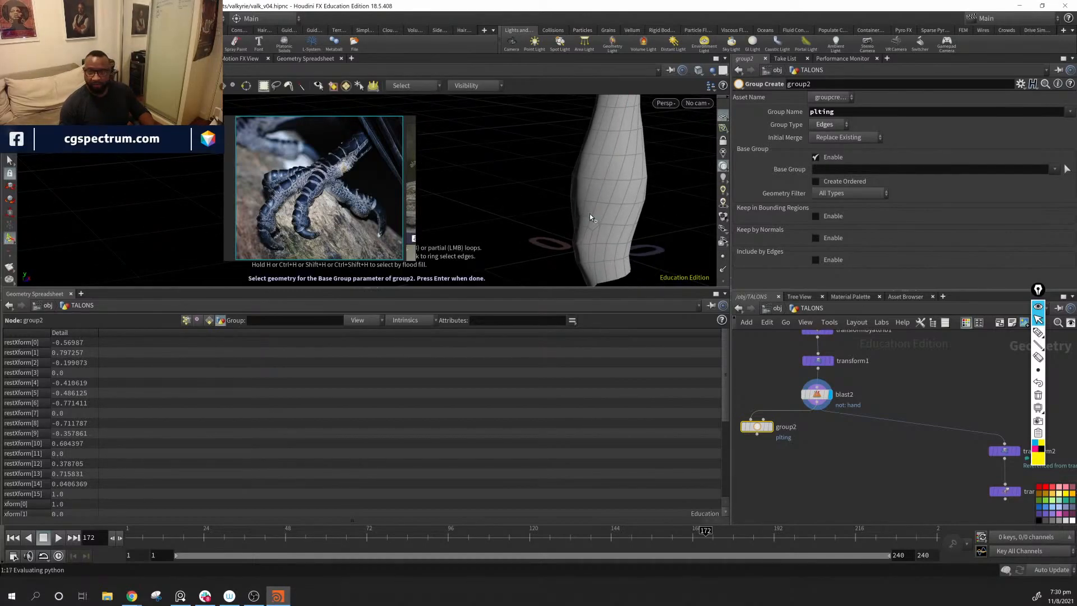
key(a)
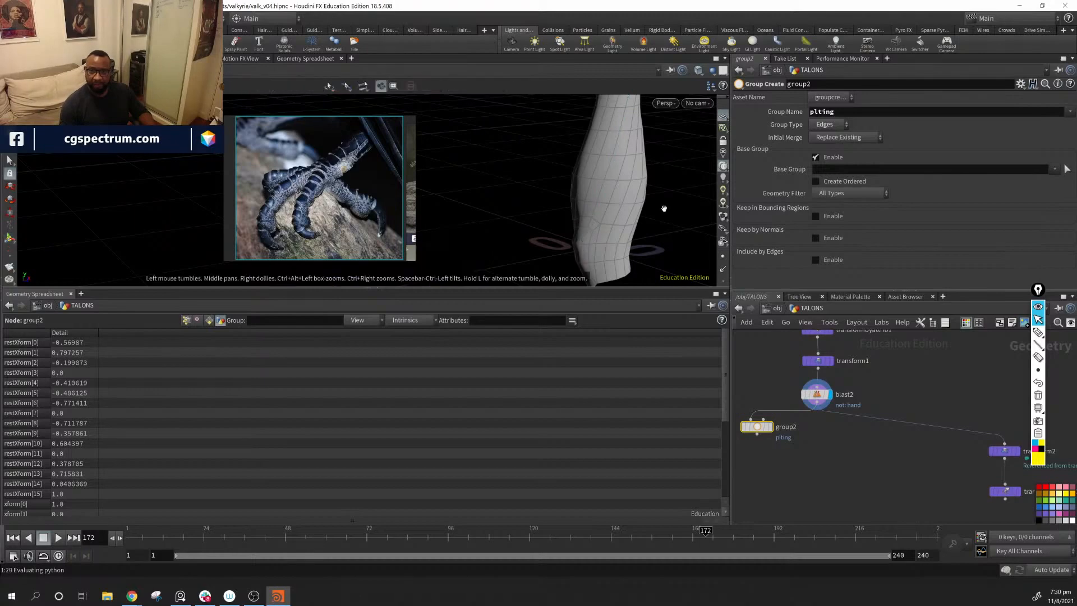
alt+drag(664, 209, 590, 213)
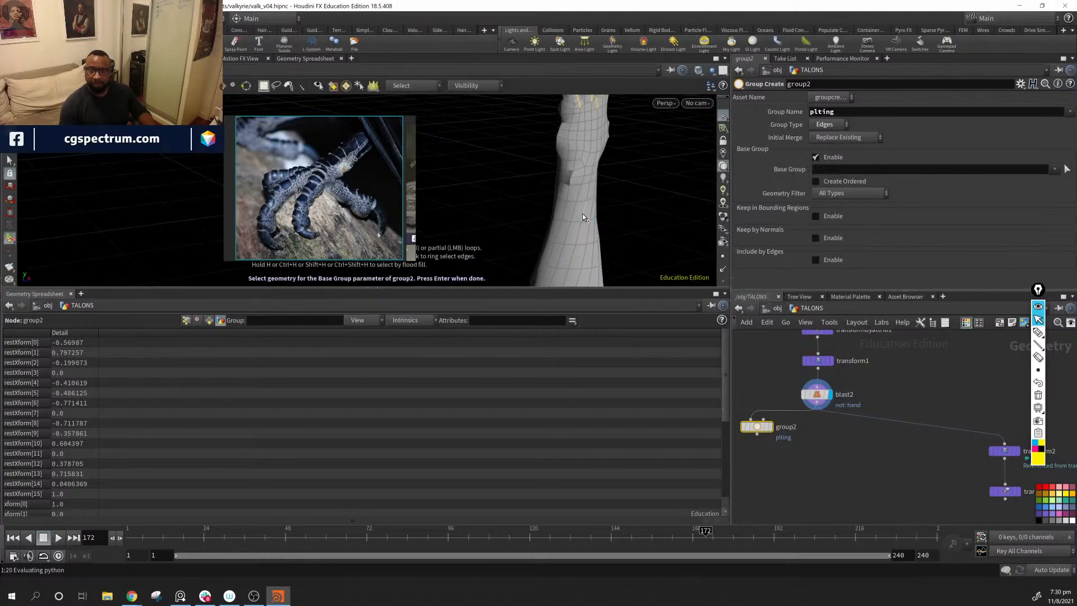
key(a)
shift+click(571, 258)
alt+middle_drag(629, 254, 675, 156)
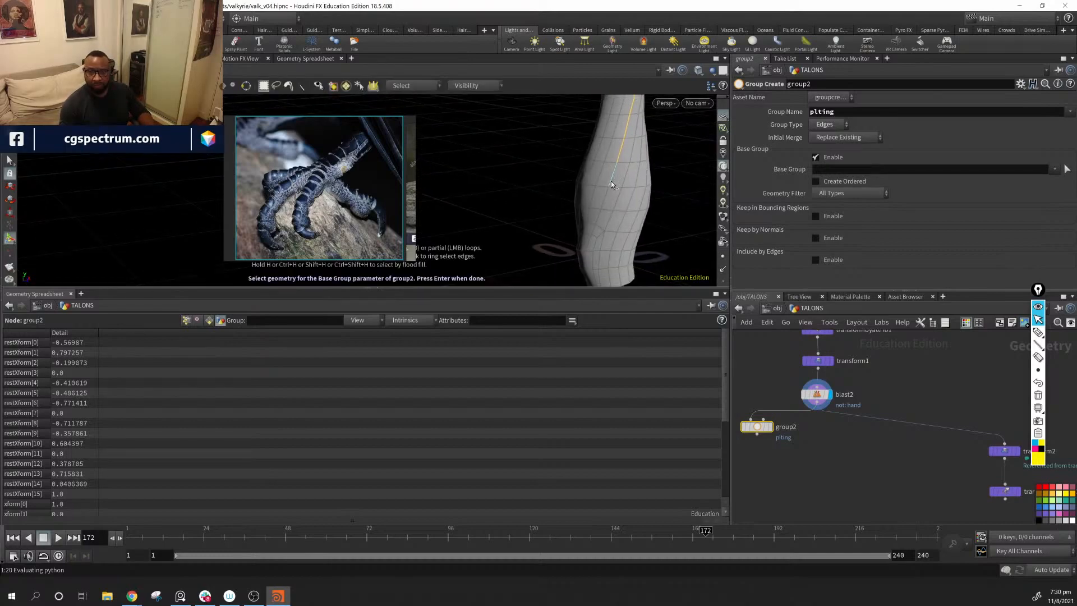
shift+click(585, 257)
alt+drag(626, 245, 534, 190)
alt+right_drag(533, 190, 515, 196)
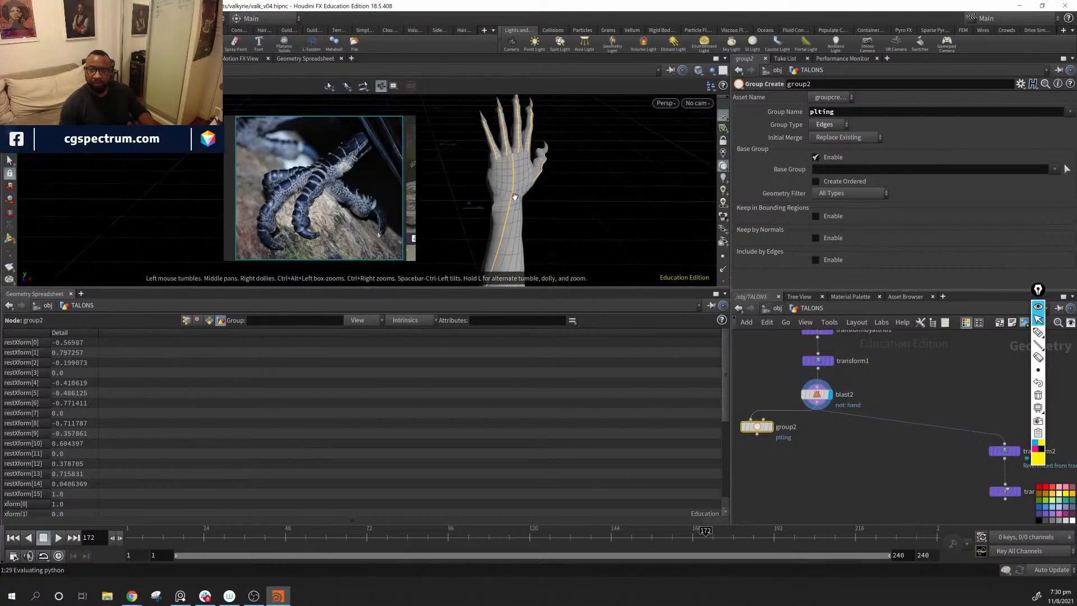
alt+drag(514, 196, 518, 169)
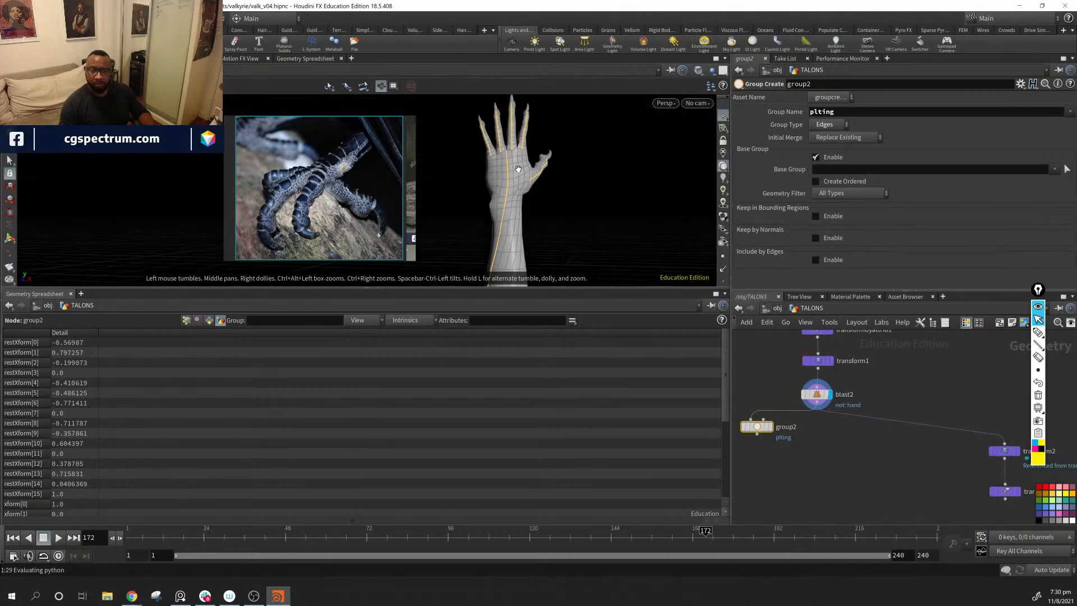
key(Return)
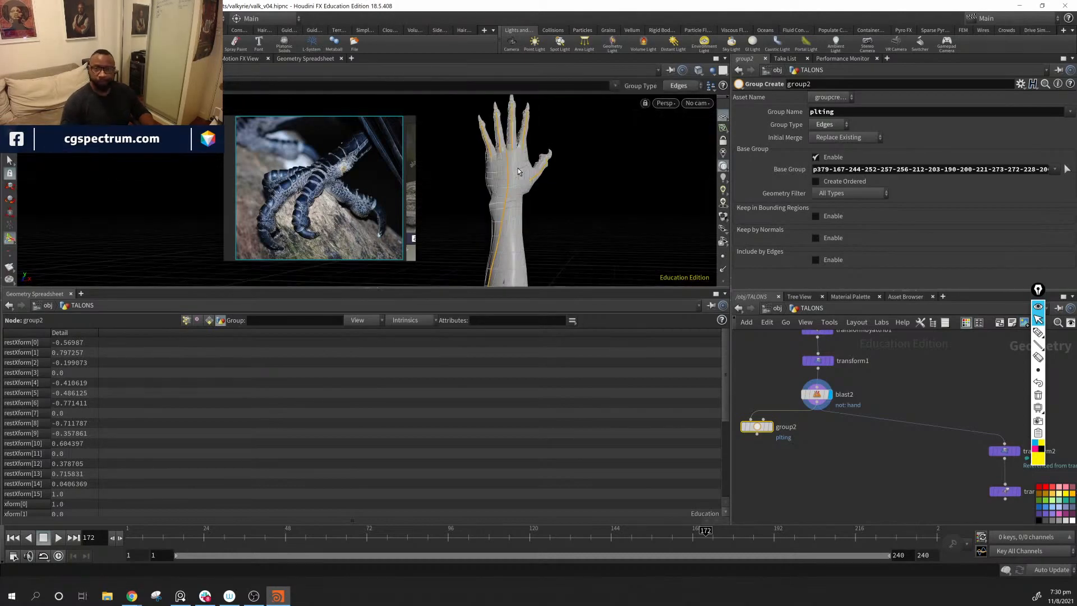
Step: Examine group2's primitive attributes in the Geometry Spreadsheet, widening the name column to read the full paths
click(864, 507)
alt+middle_drag(601, 186, 574, 195)
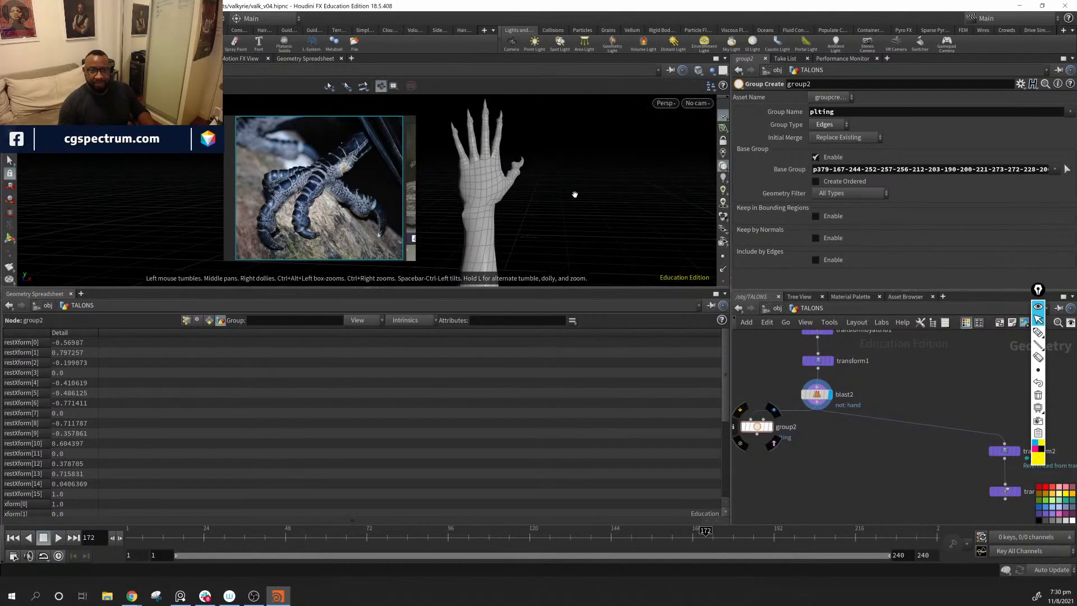
click(208, 321)
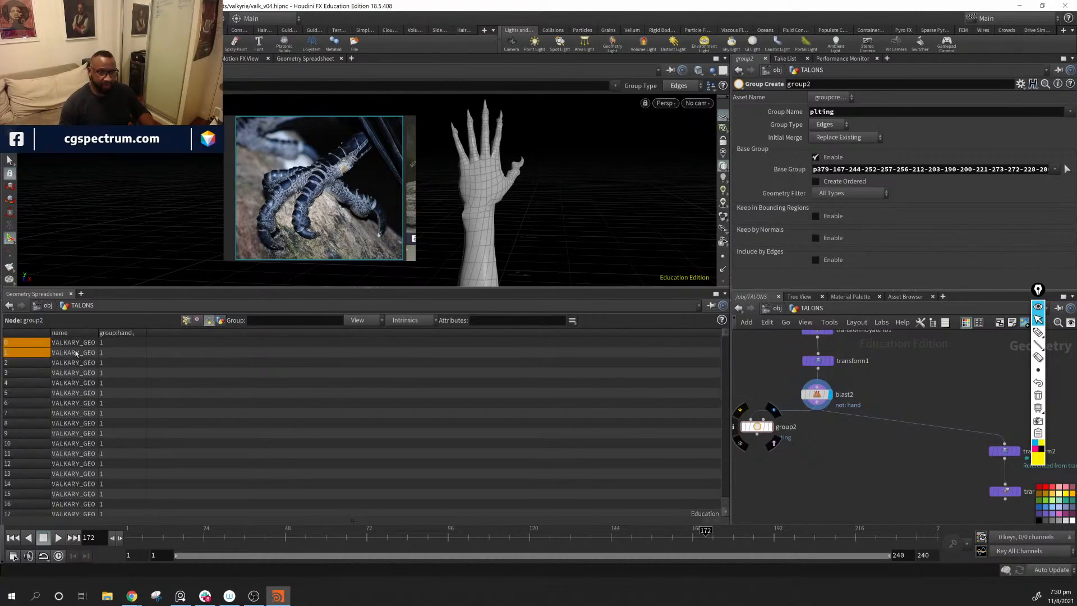
scroll(138, 371, down, 10)
scroll(127, 366, up, 10)
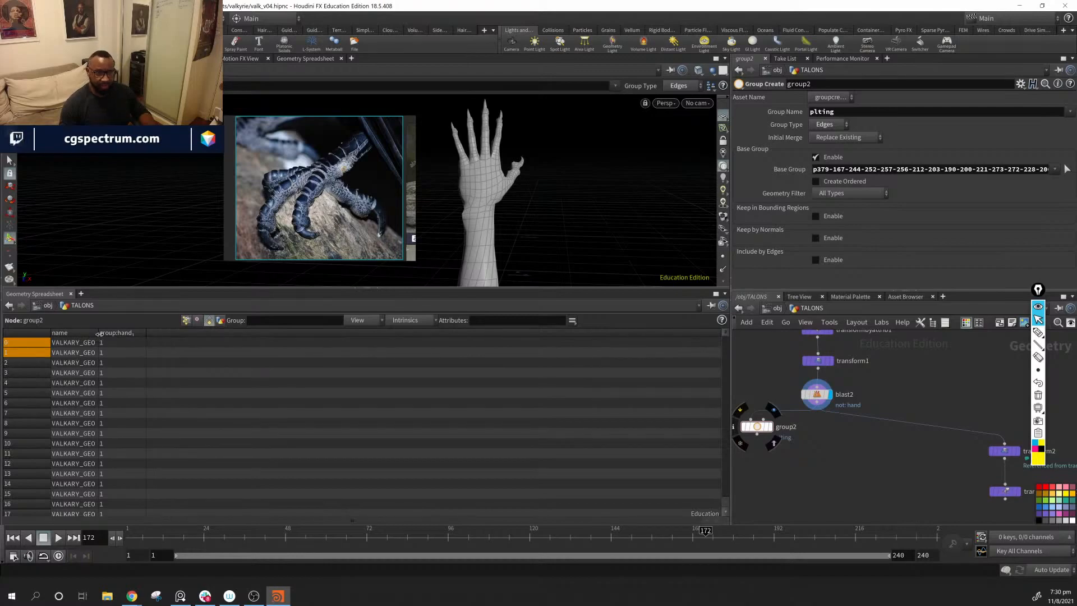
drag(99, 334, 156, 338)
scroll(27, 342, down, 20)
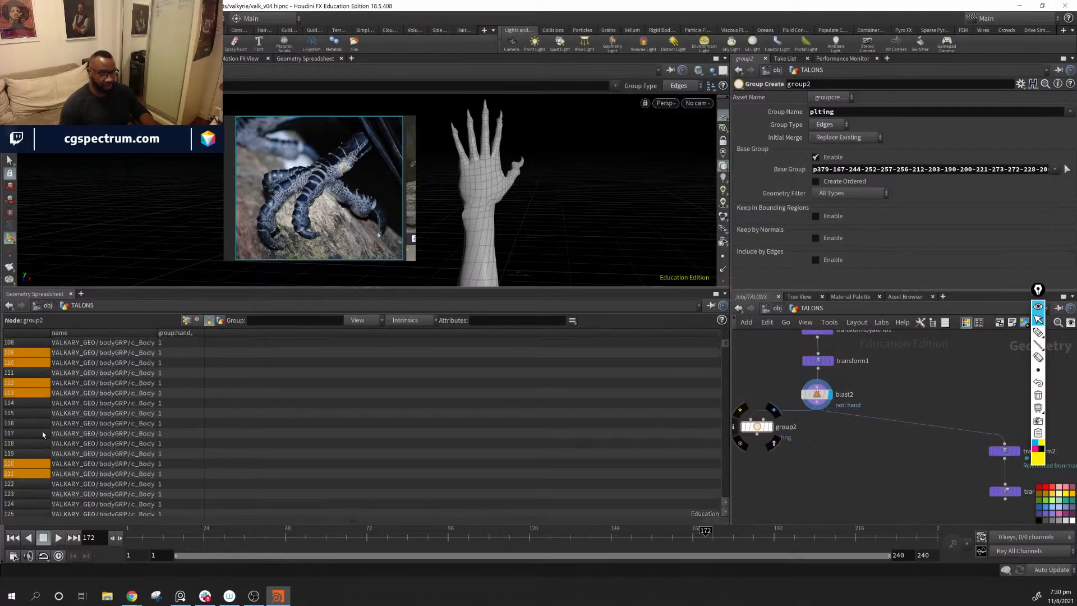
Step: Add a Subdivide node below group2, connect group2's output to its first input, and display it
middle_drag(804, 457, 854, 435)
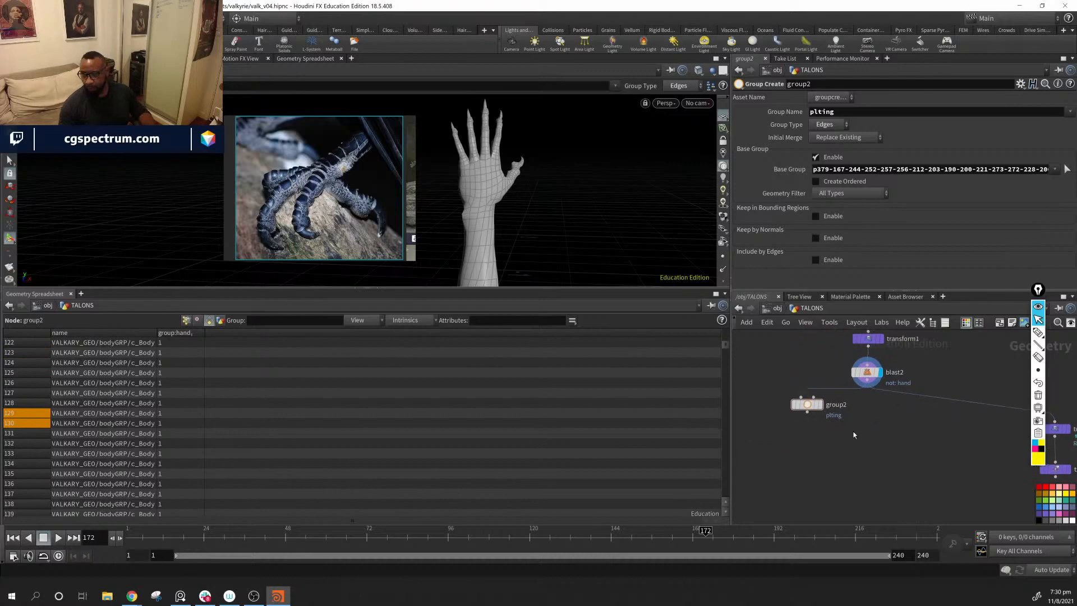
key(Tab)
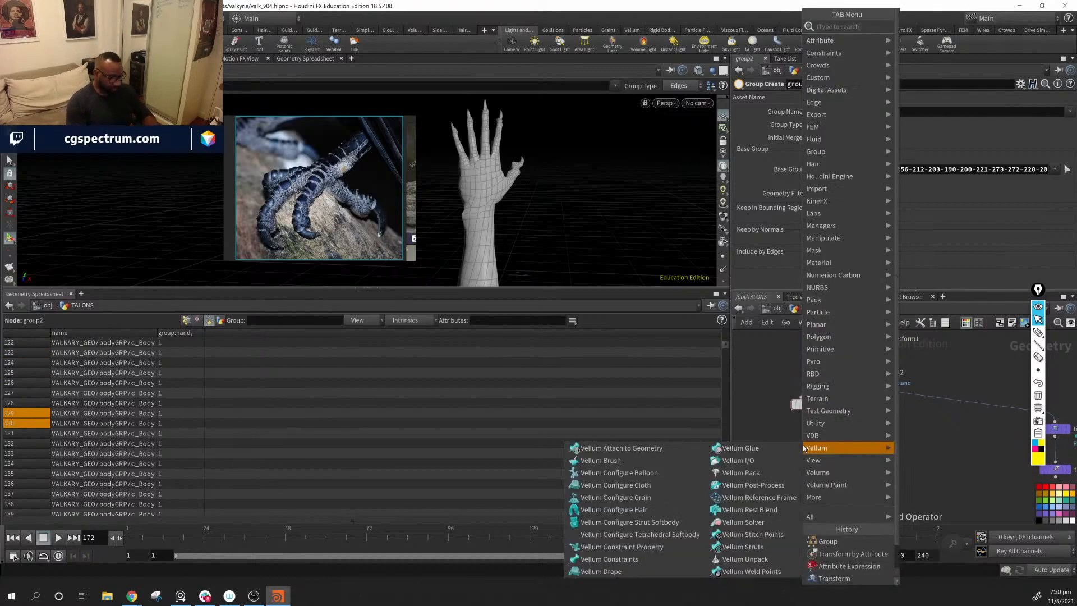
text(sub)
key(Return)
click(803, 445)
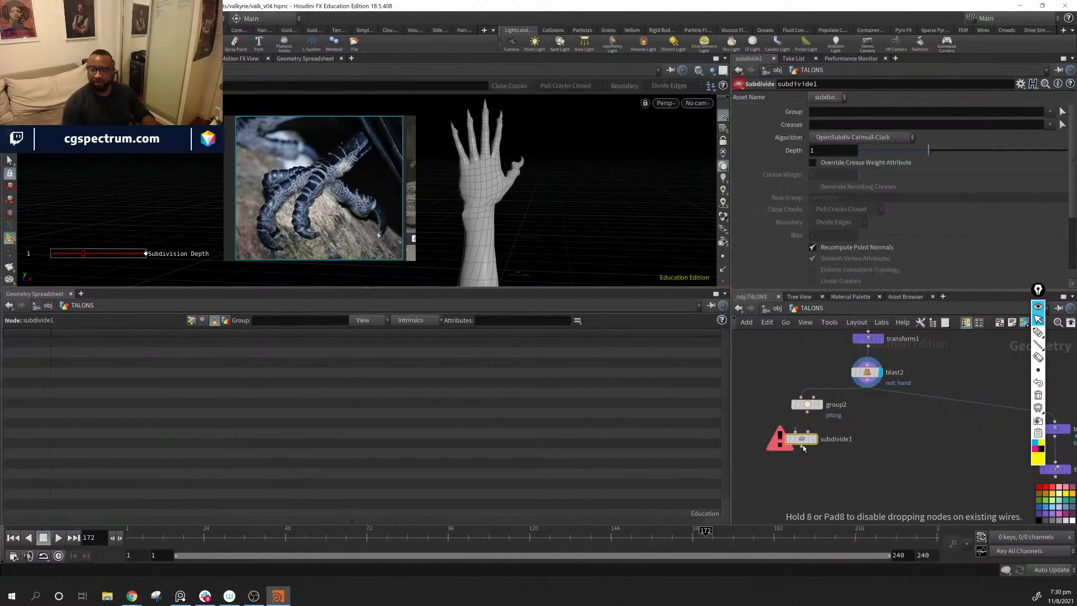
drag(801, 439, 803, 443)
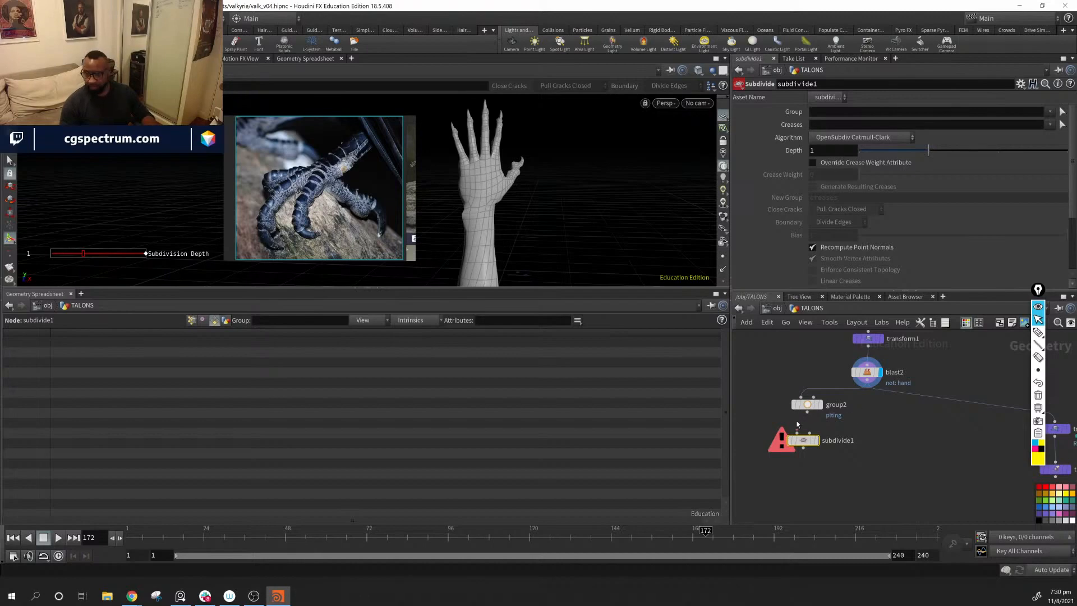
drag(807, 413, 803, 434)
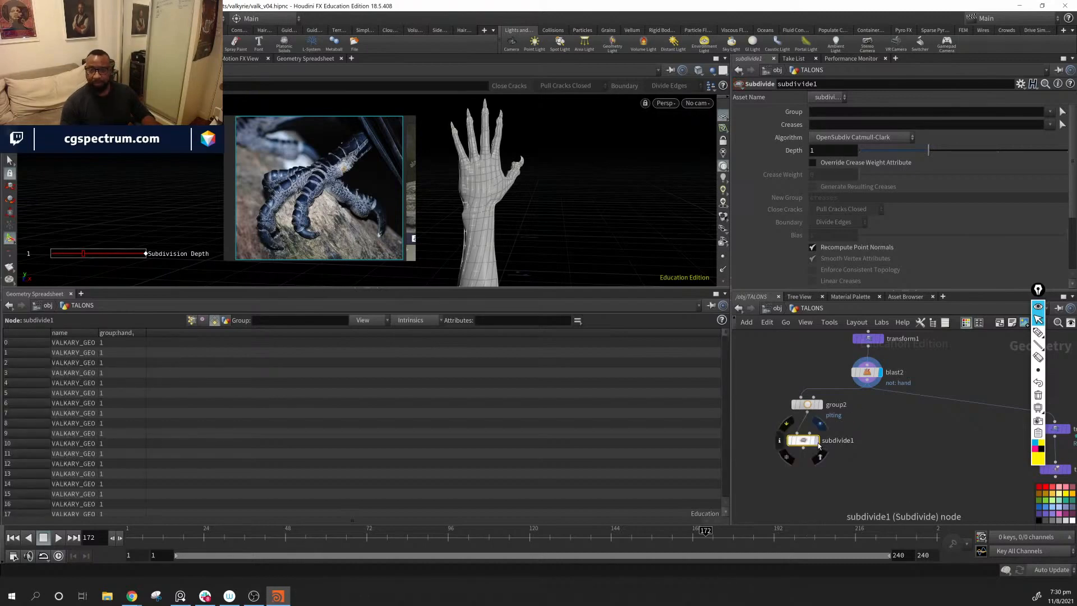
click(819, 455)
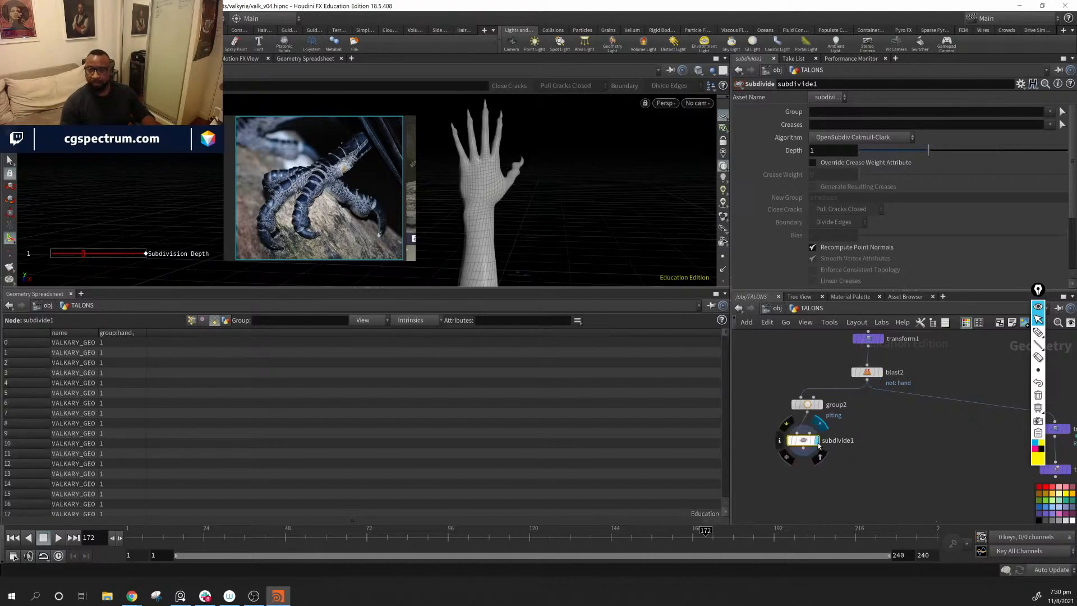
Step: Set the subdivision depth to 2, inspect the smoothed hand, and place subdivide1 closer beneath group2
click(962, 155)
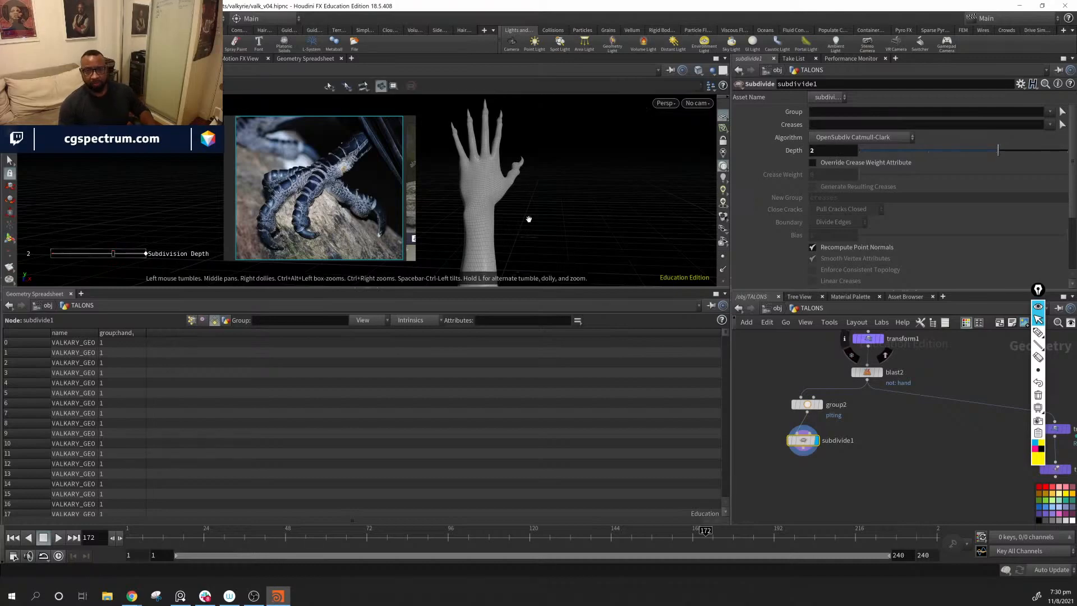
alt+drag(529, 219, 456, 207)
alt+middle_drag(572, 182, 512, 204)
alt+right_drag(512, 204, 615, 207)
mouse_move(614, 206)
alt+mouse_down()
mouse_move(499, 211)
mouse_move(611, 212)
alt+mouse_up()
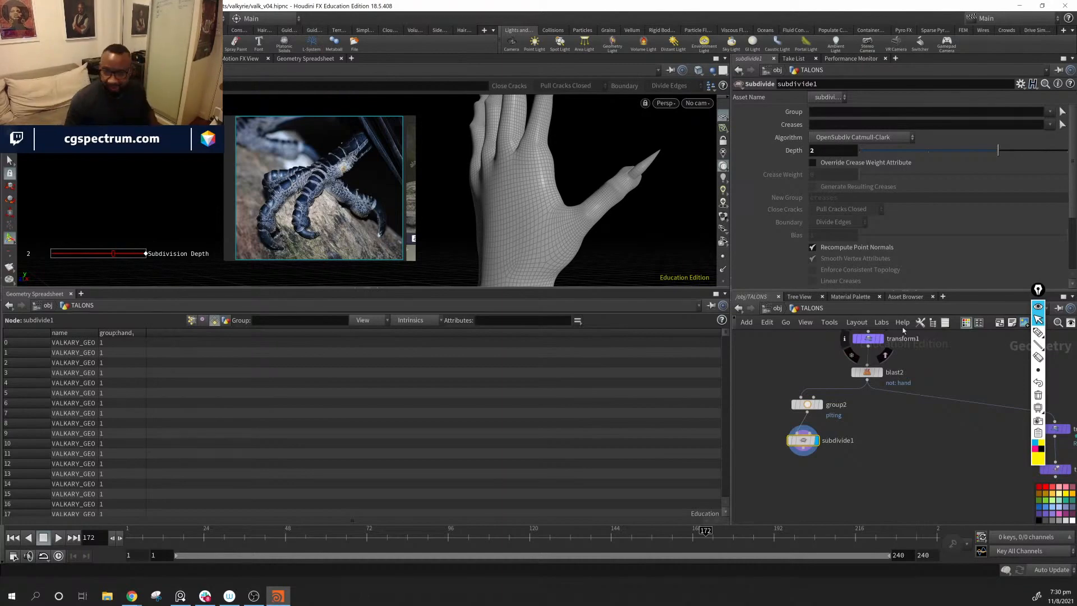
middle_drag(895, 460, 907, 432)
drag(818, 418, 828, 412)
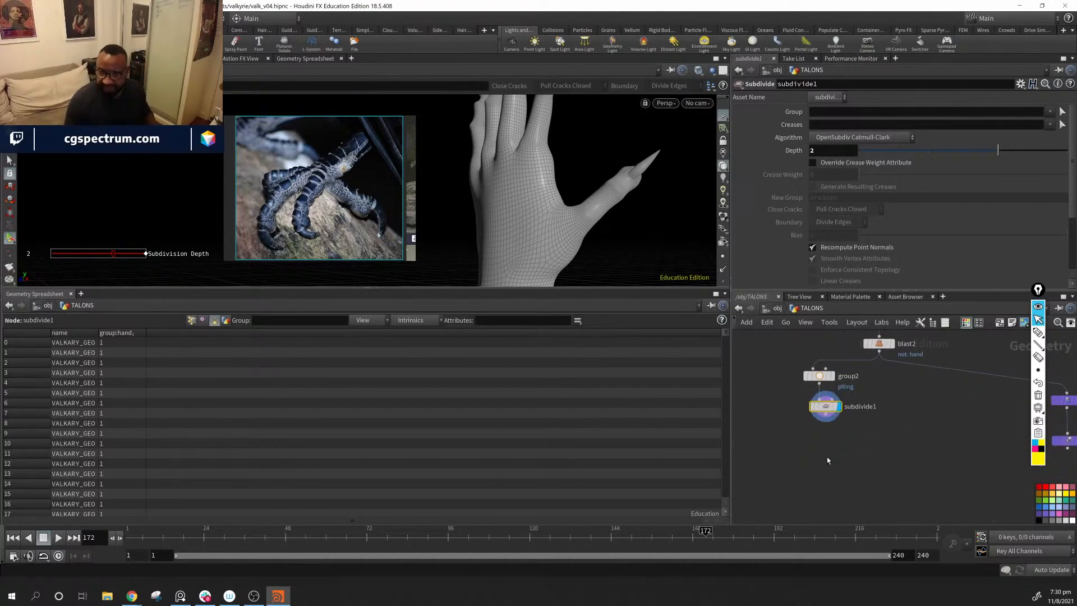
Step: Add a Labs Edge Group To Curve node below subdivide1, connect subdivide1's output to it, and display it
mouse_move(528, 178)
alt+mouse_down()
mouse_move(615, 212)
mouse_move(559, 187)
mouse_move(554, 169)
mouse_move(549, 180)
alt+mouse_up()
key(Tab)
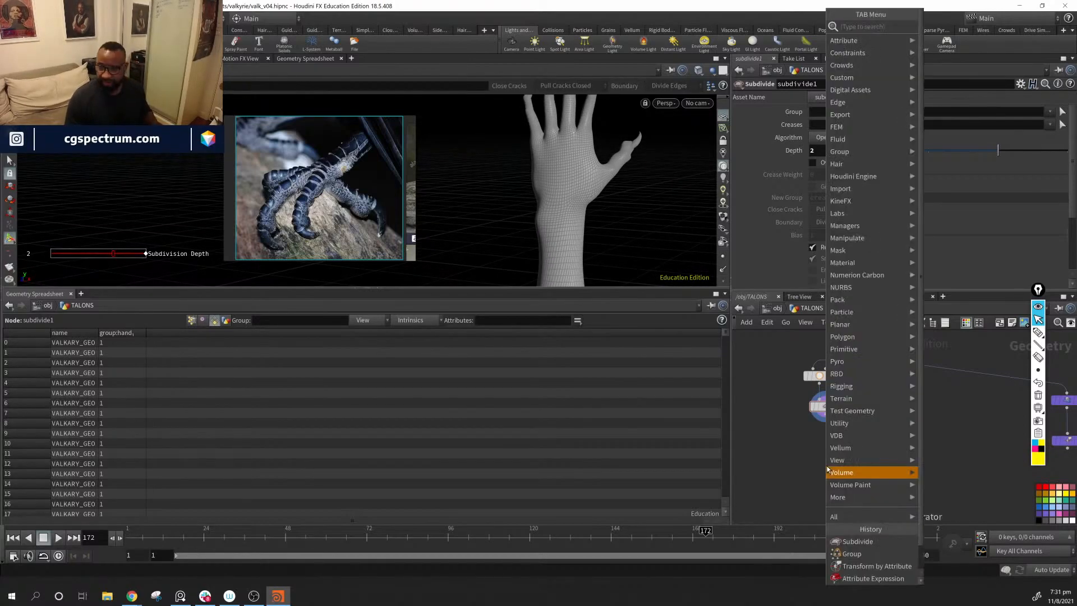
mouse_move(828, 470)
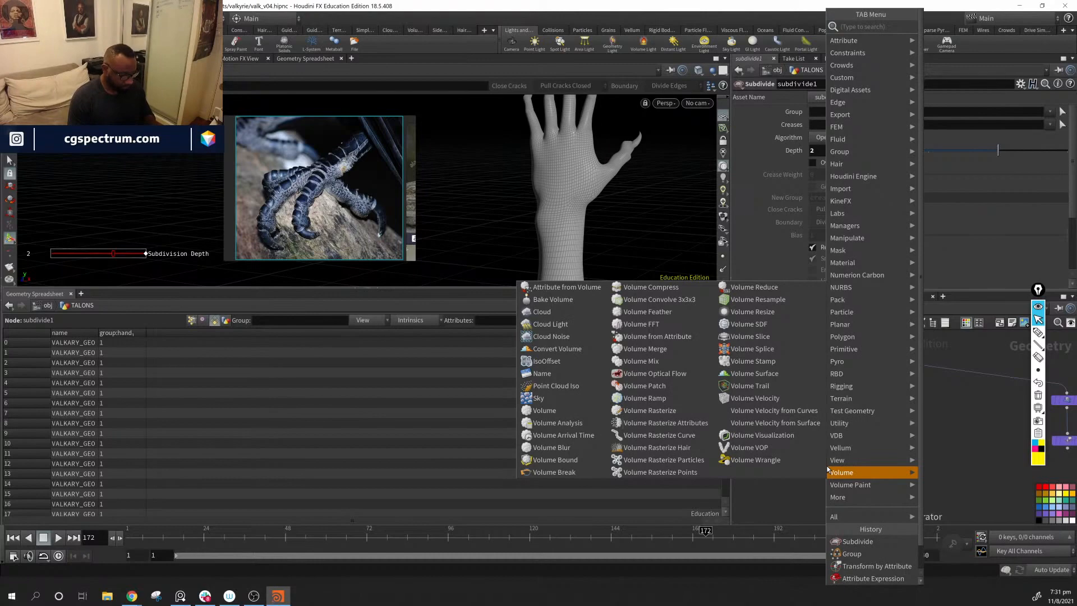
text(edge)
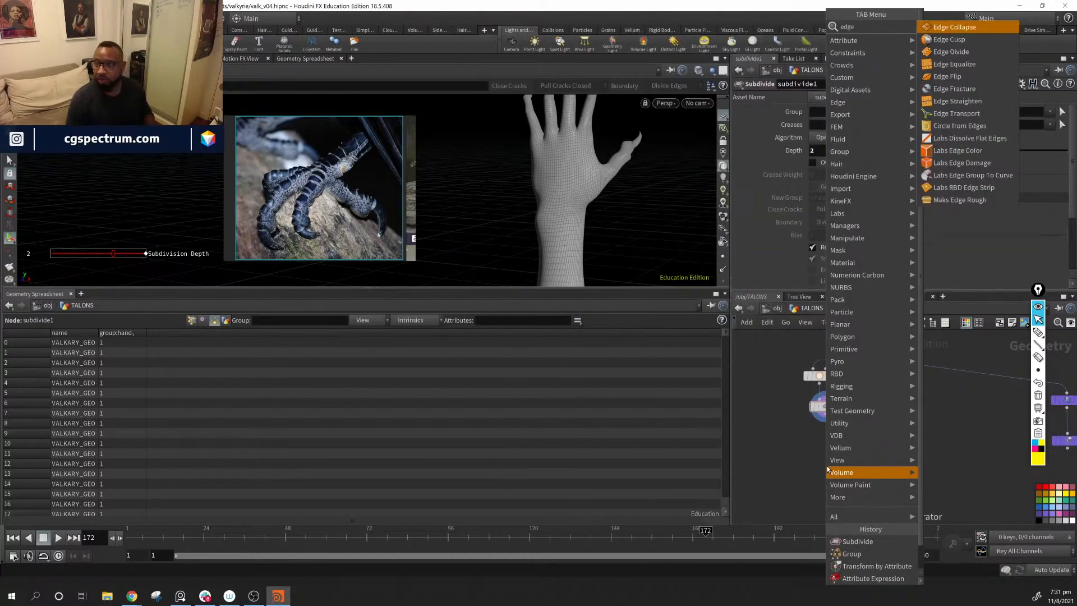
key(Down)
key(Down)
key(Down)
key(Down)
key(Down)
key(Down)
key(Down)
key(Down)
key(Down)
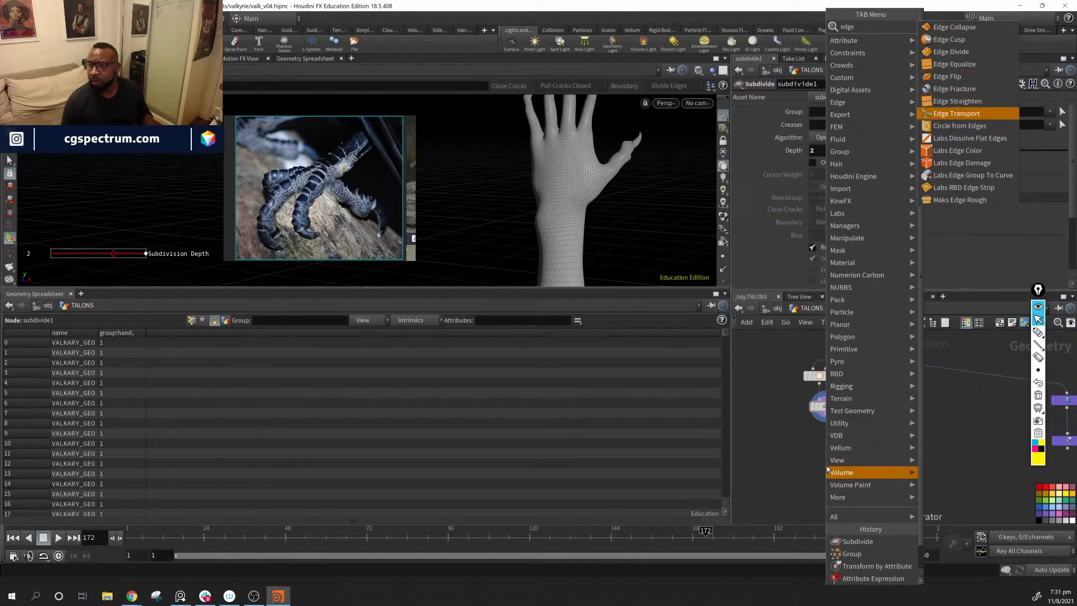
key(Down)
key(Down)
key(Down)
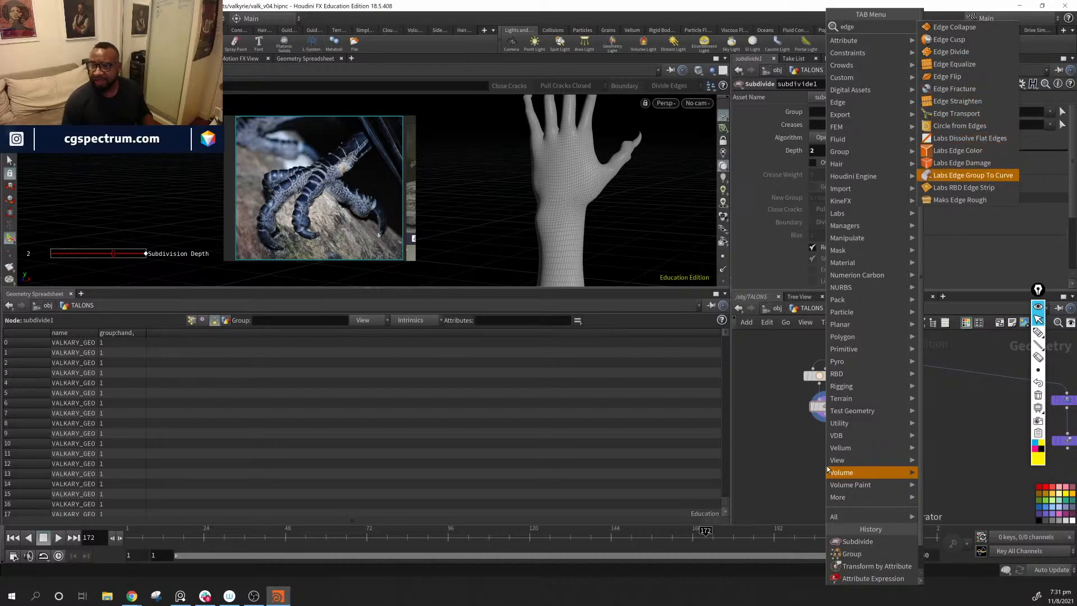
key(Return)
click(825, 459)
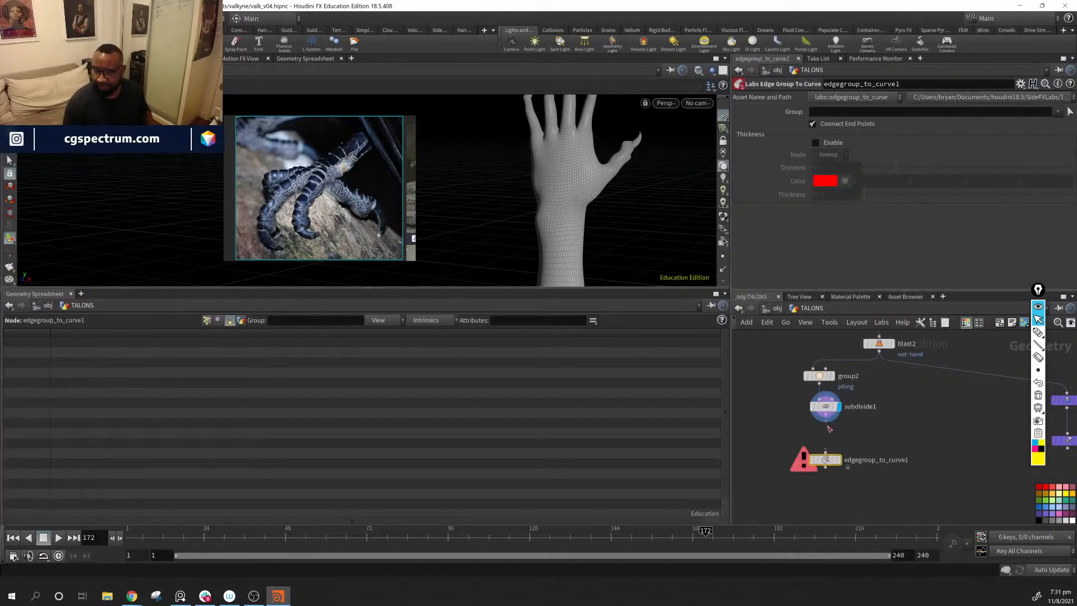
drag(827, 426, 782, 448)
click(796, 449)
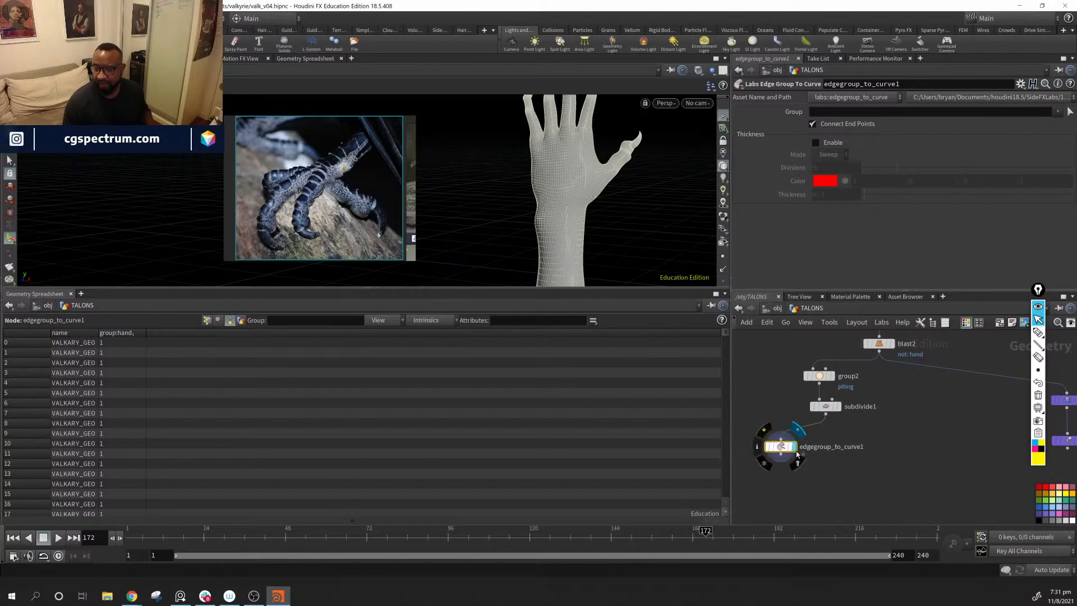
Step: Check the groups available to edgegroup_to_curve1 and widen the parameter pane
click(1056, 113)
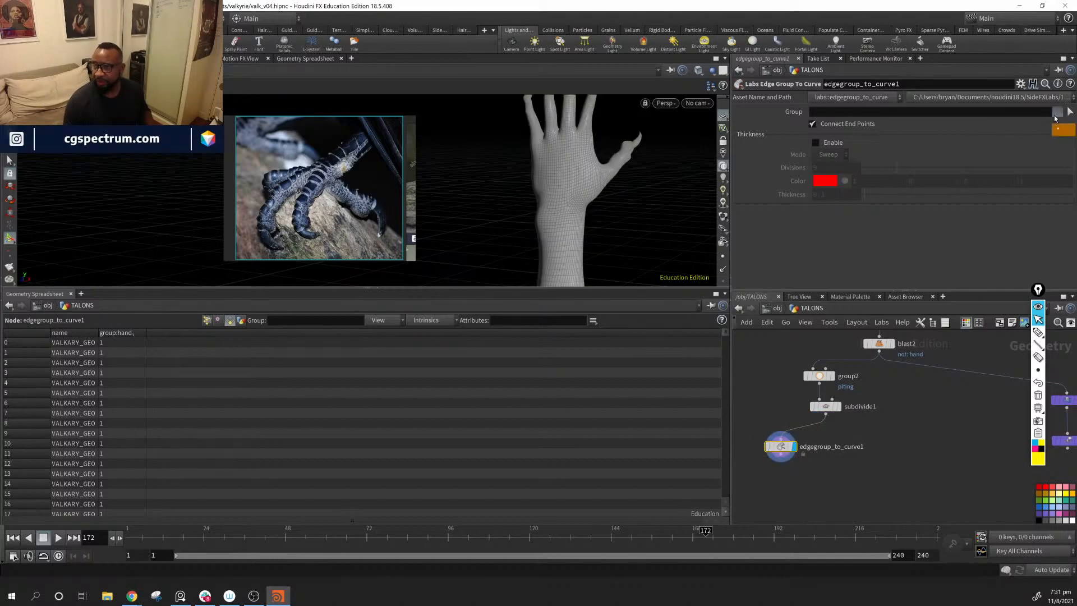
click(978, 139)
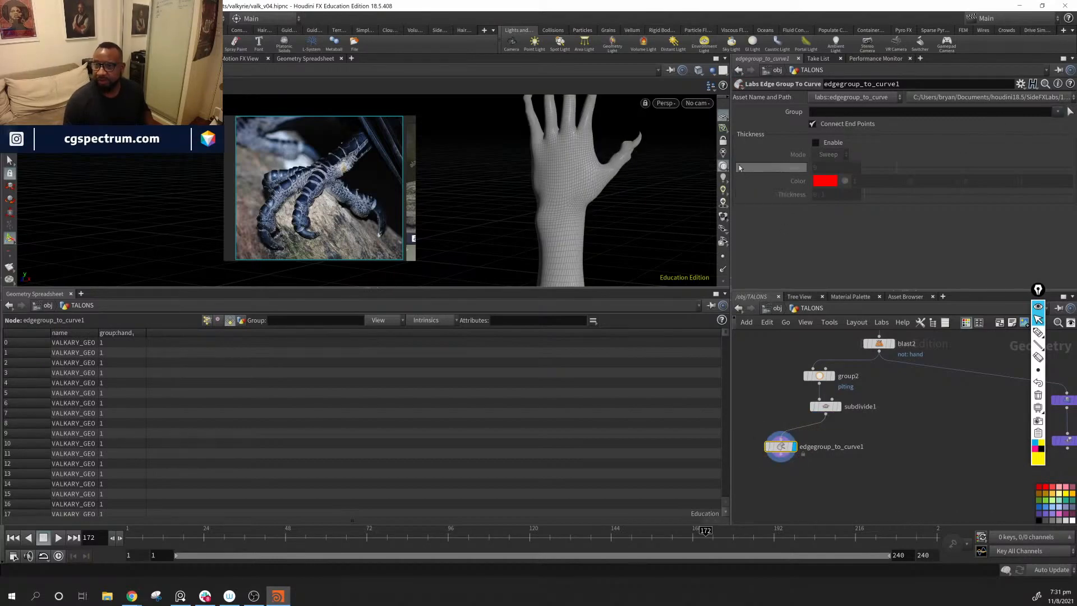
drag(733, 166, 675, 165)
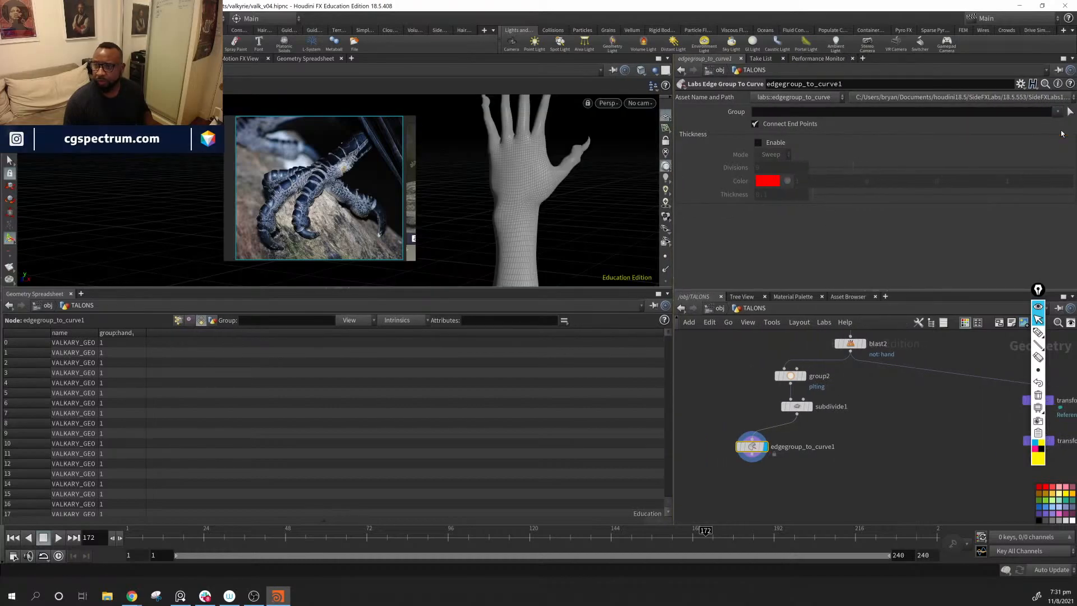
Step: Pull subdivide1 out of the chain between group2 and edgegroup_to_curve1, and add plting to the curve node's Group
click(797, 406)
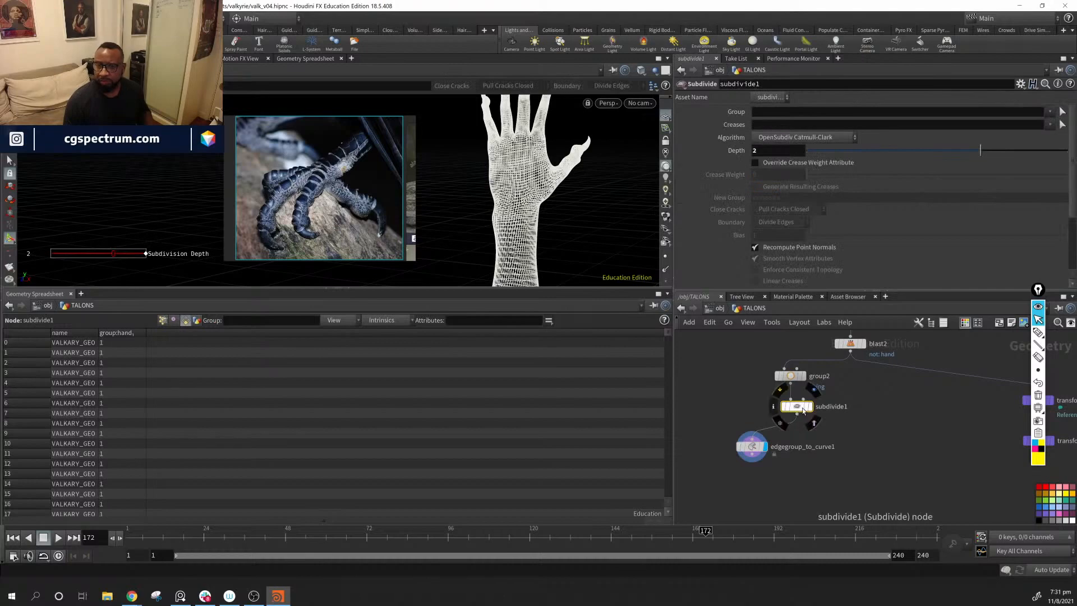
drag(797, 406, 840, 407)
click(752, 446)
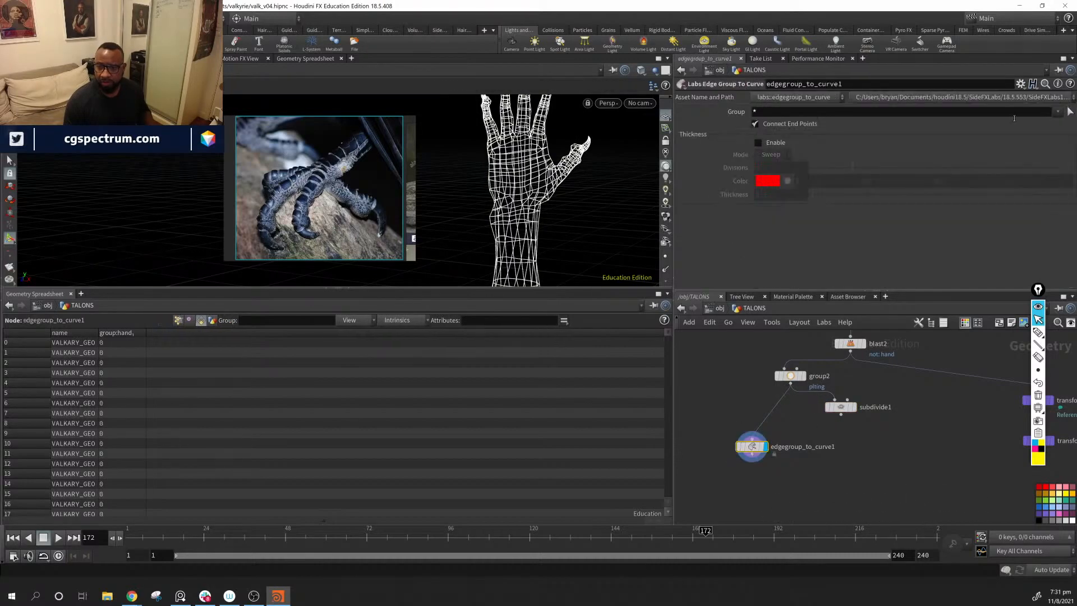
click(1057, 112)
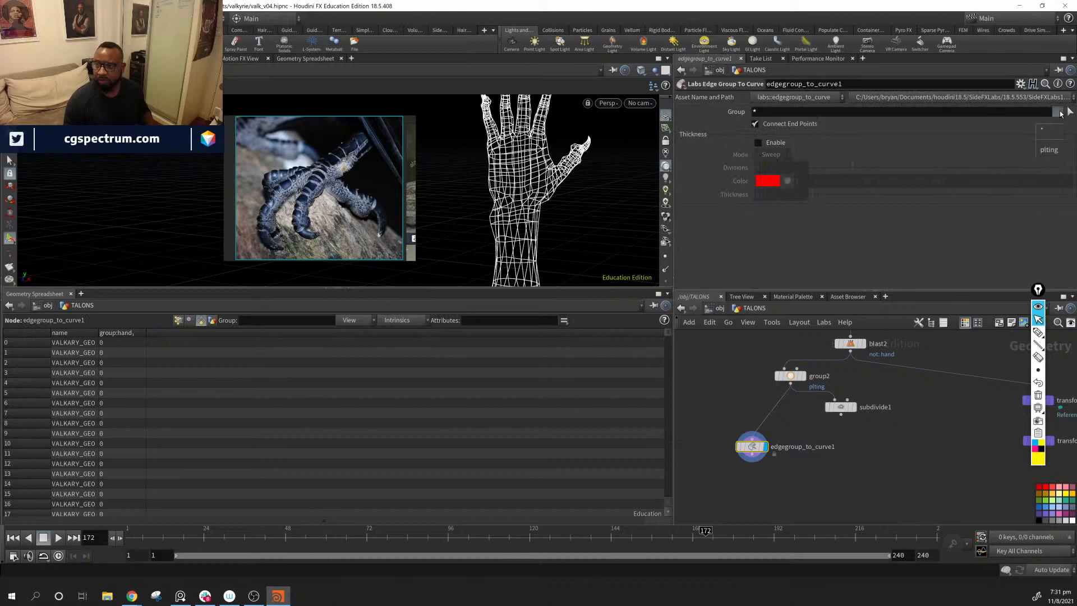
click(1047, 150)
click(840, 407)
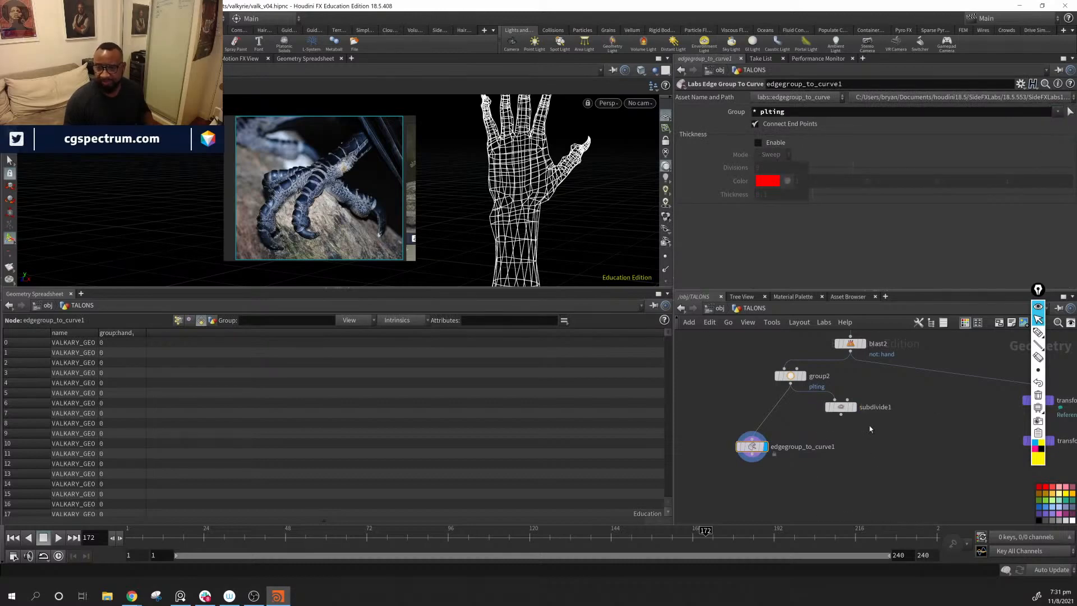
key(Delete)
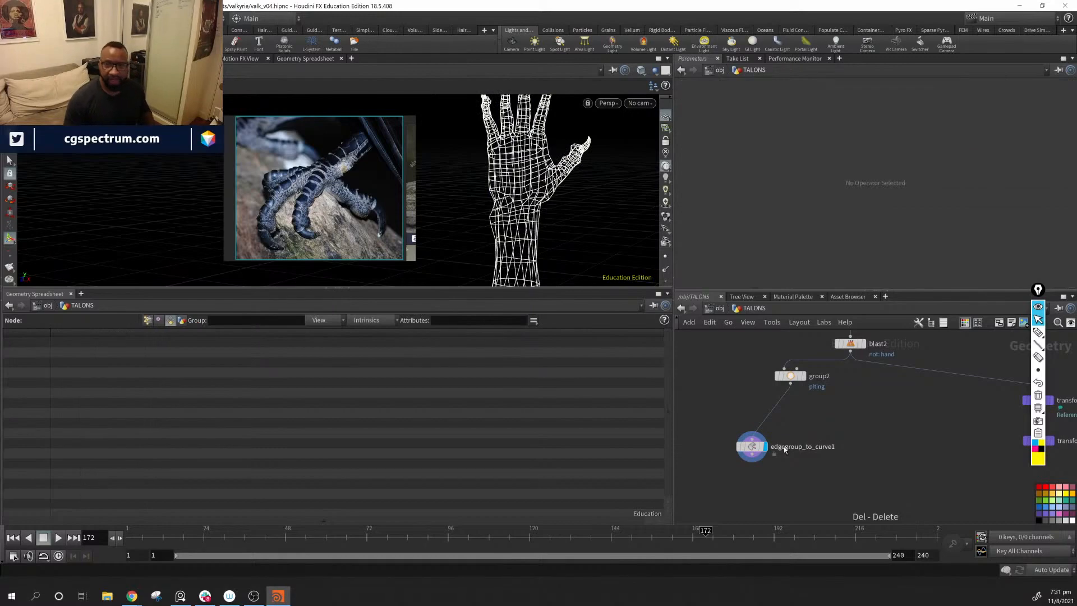
key(ctrl+z)
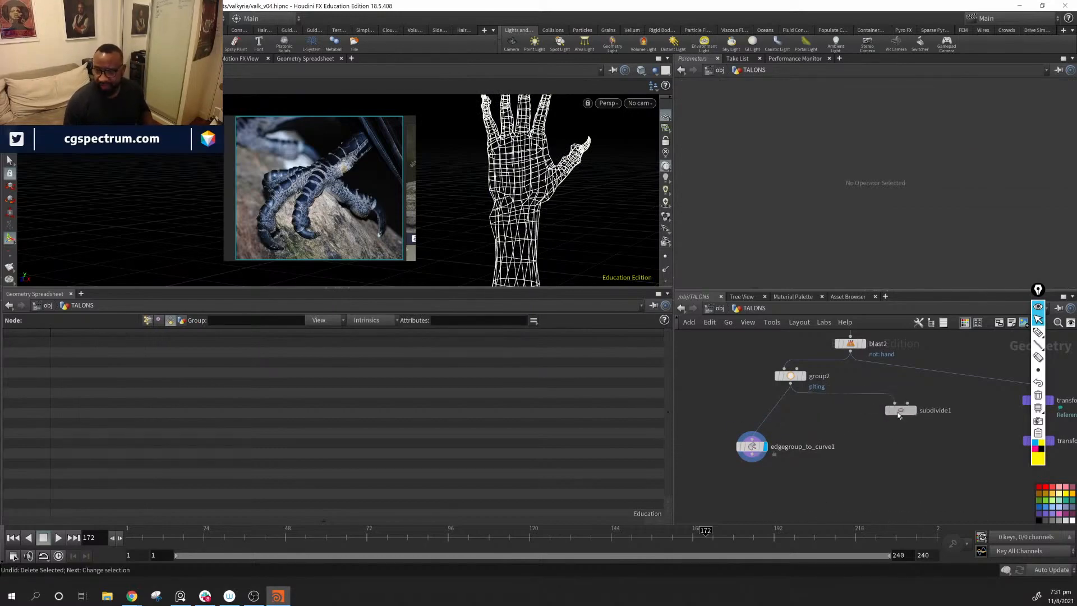
Step: Connect subdivide1's input directly to blast2 and display the subdivided hand
drag(852, 355, 876, 419)
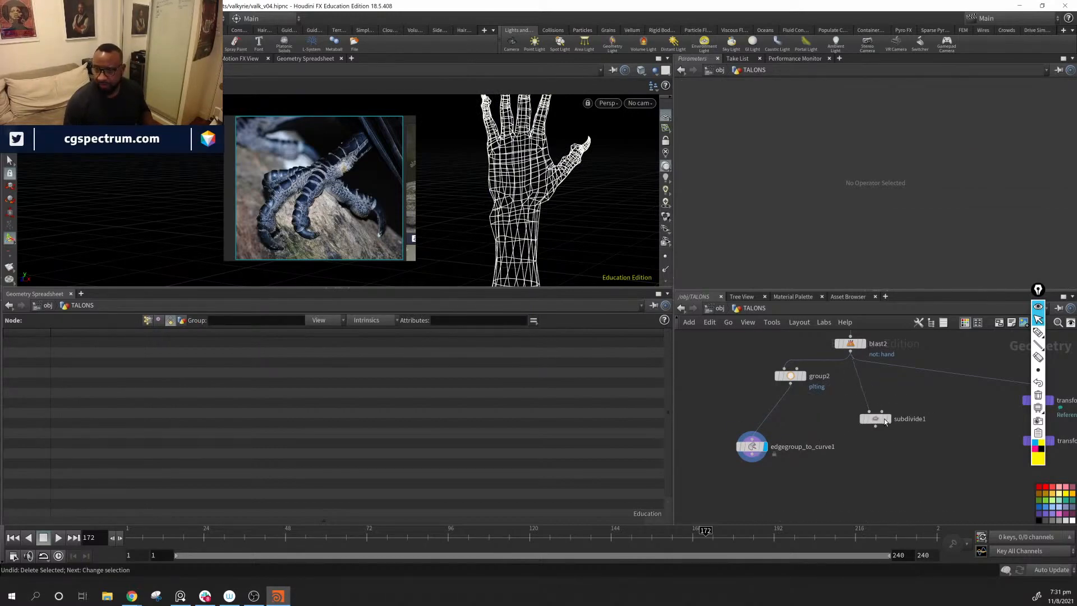
click(888, 419)
middle_drag(846, 511, 865, 471)
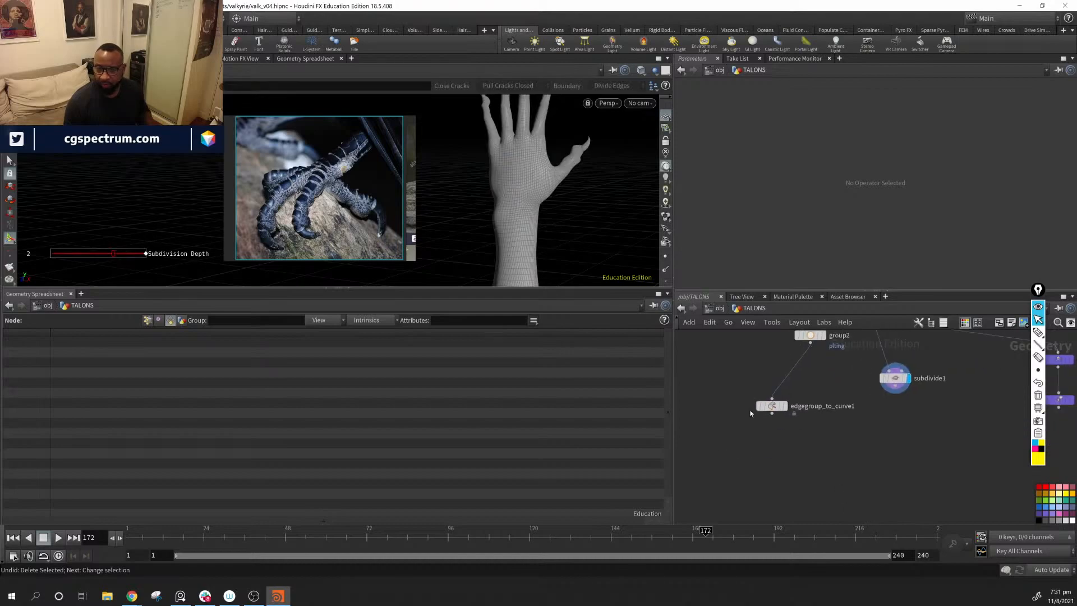
Step: Compare the displays of edgegroup_to_curve1 and subdivide1, leaving edgegroup_to_curve1 displayed and placed closer beneath group2
click(786, 406)
click(906, 378)
click(783, 407)
click(785, 408)
drag(774, 407, 798, 391)
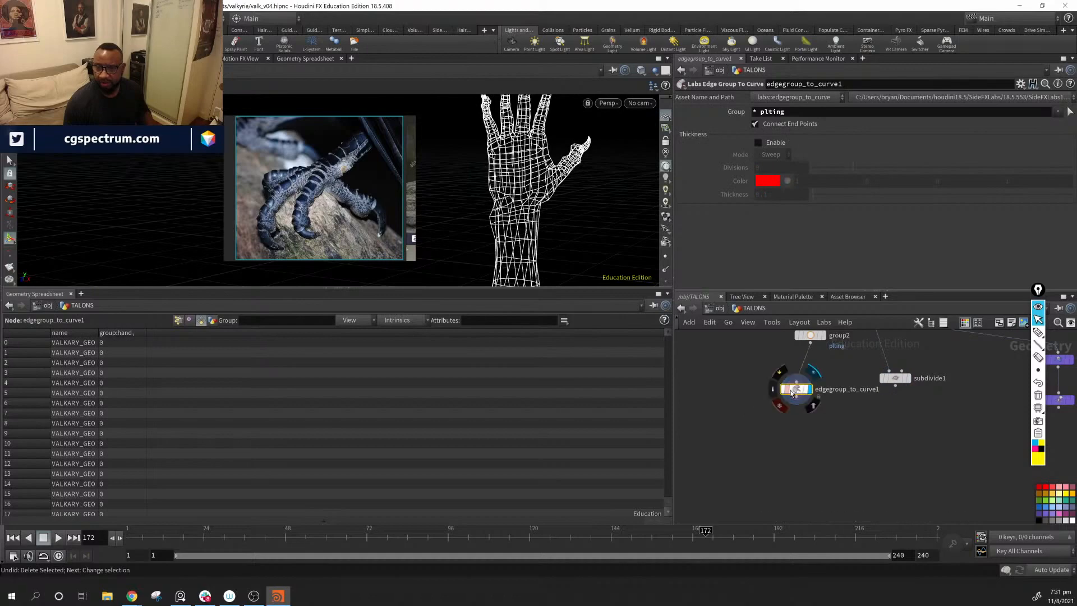
Step: Remove the asterisk wildcard from edgegroup_to_curve1's Group so that it uses only plting
alt+middle_drag(546, 223, 545, 195)
alt+drag(545, 195, 593, 212)
alt+right_drag(580, 207, 457, 188)
alt+middle_drag(457, 187, 500, 186)
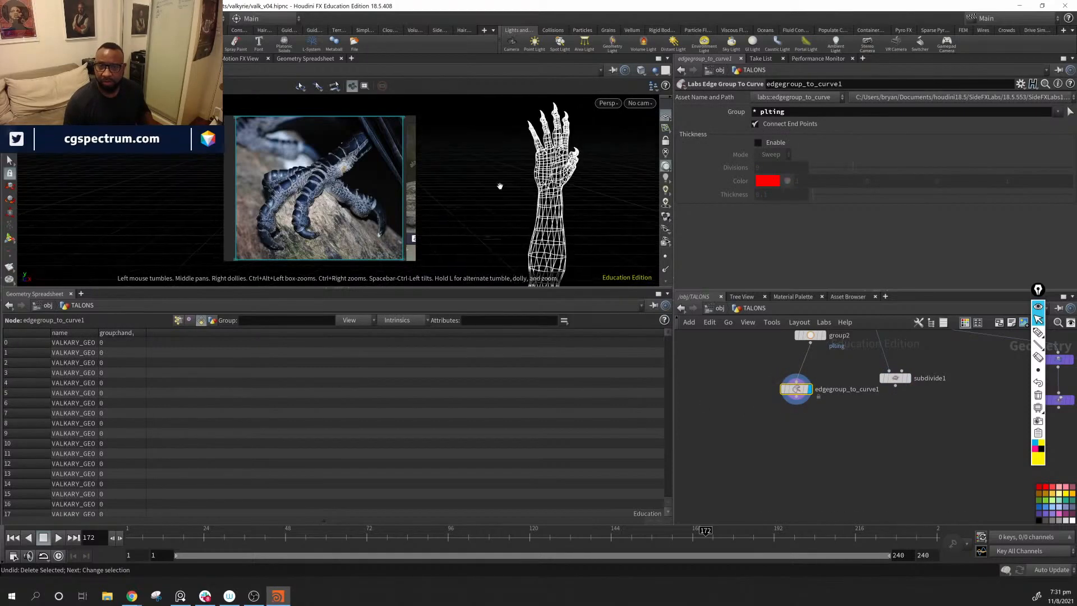
click(762, 112)
key(BackSpace)
key(BackSpace)
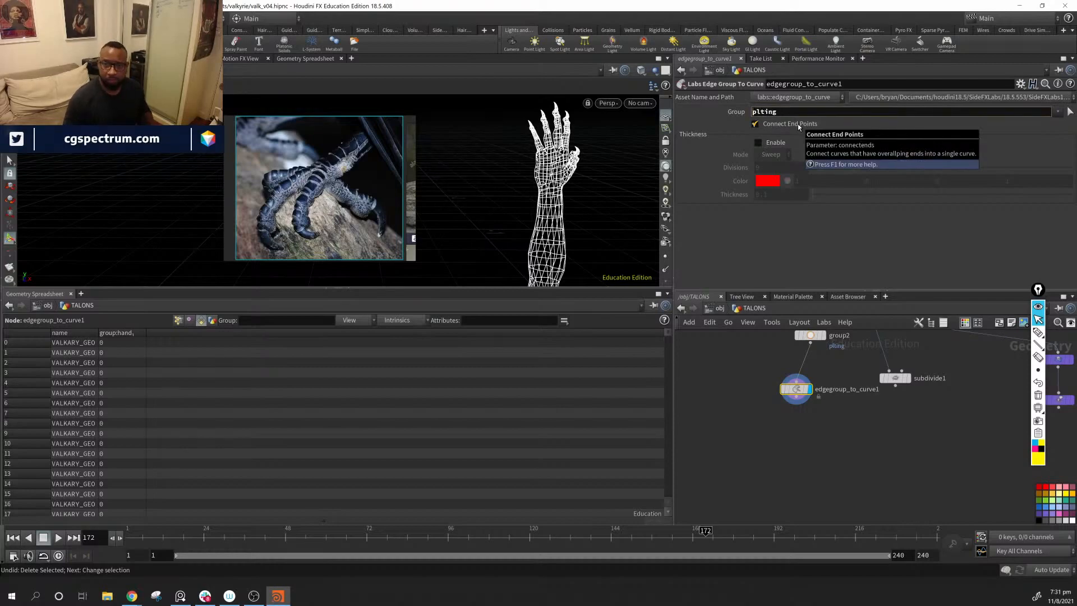
key(Return)
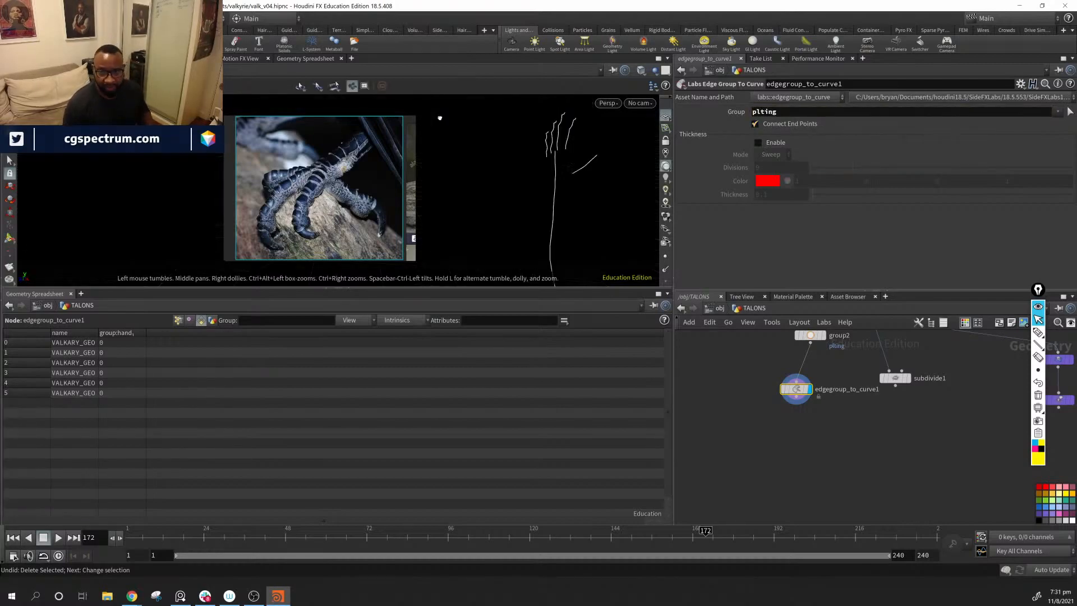
Step: Turn on point display in the viewport and inspect the extracted finger, thumb and forearm curves
alt+drag(439, 117, 551, 209)
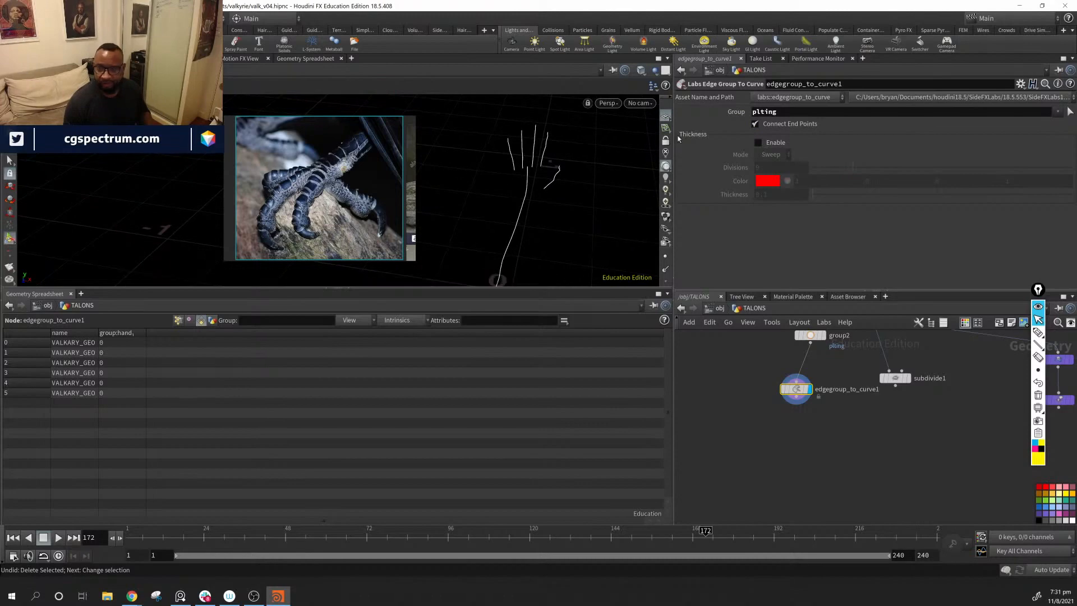
click(666, 257)
drag(614, 218, 543, 228)
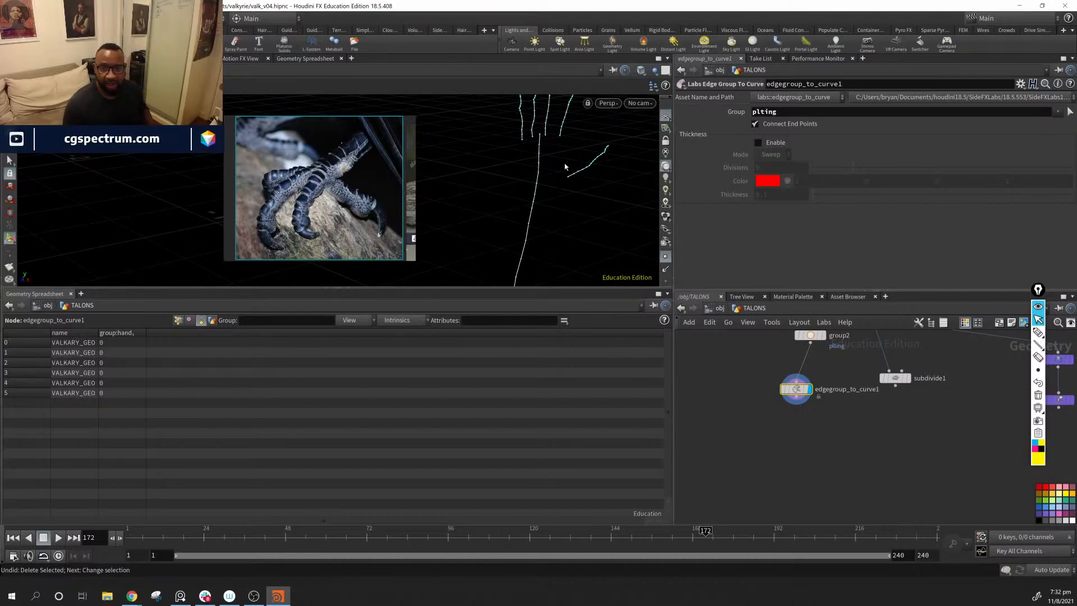
drag(565, 164, 401, 164)
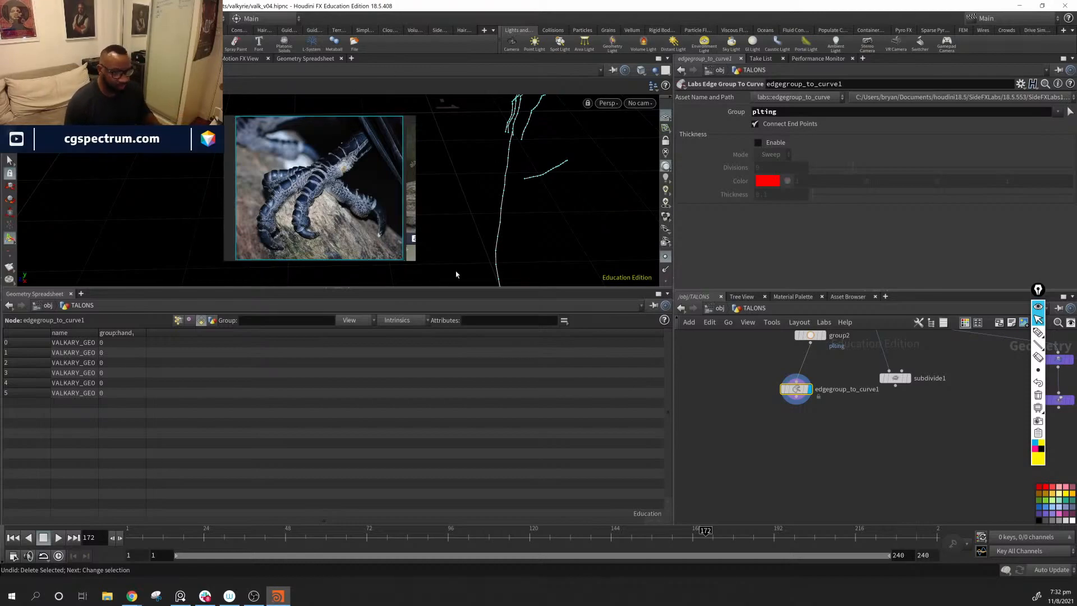
alt+drag(601, 264, 622, 207)
Step: Select group2 and edgegroup_to_curve1 and lay them out as a neat column clear of subdivide1
middle_drag(846, 442, 848, 483)
drag(746, 359, 834, 481)
key(l)
click(828, 449)
middle_drag(828, 450, 794, 459)
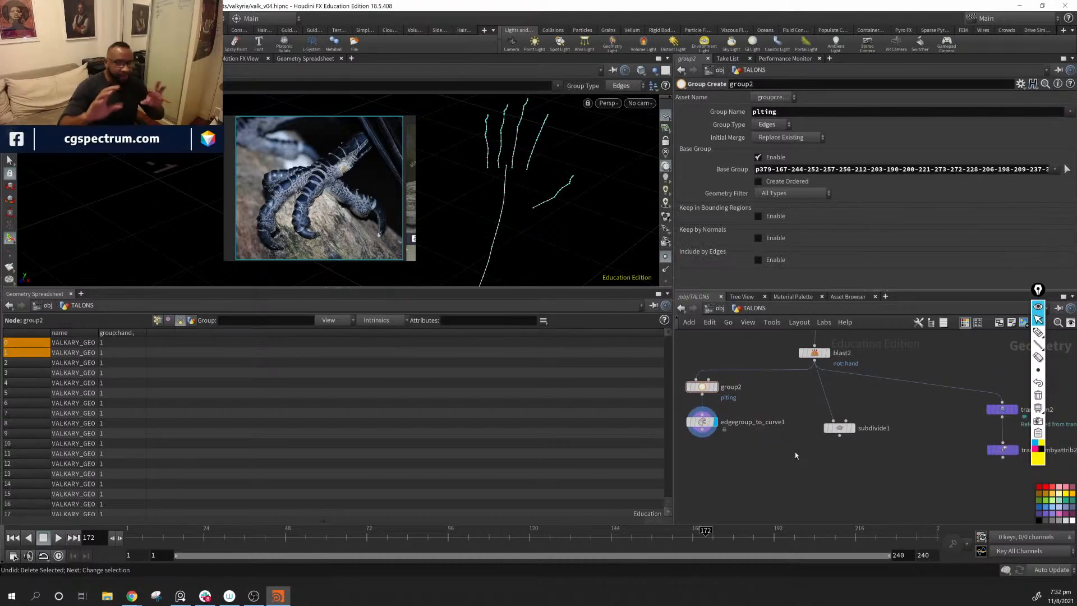
Step: Move the bird-claw reference image away from the hand and examine the points on the finger curves up close
mouse_move(702, 422)
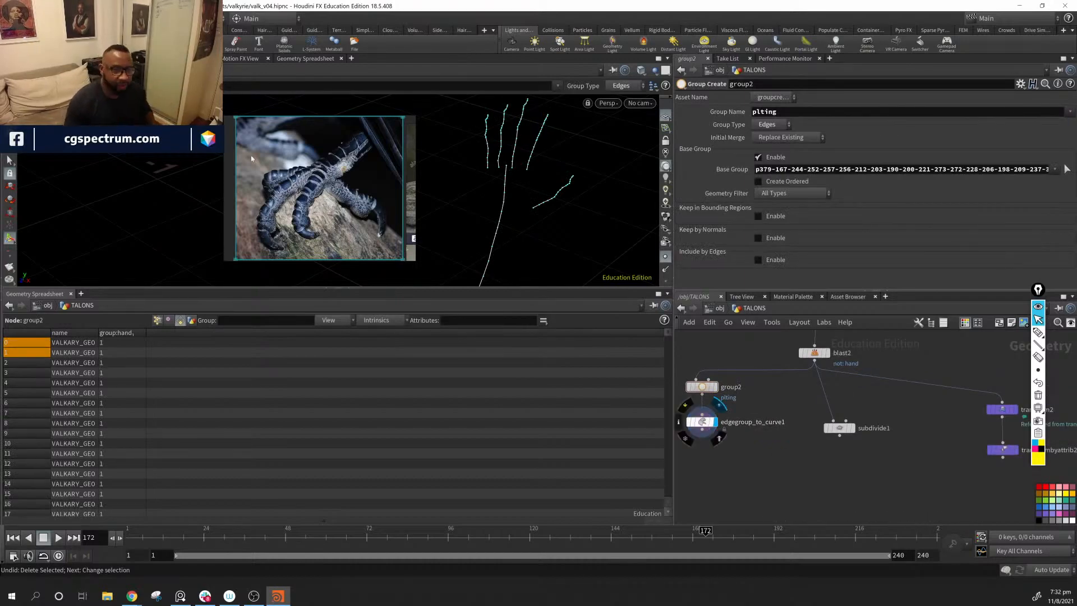
right_drag(152, 163, 137, 163)
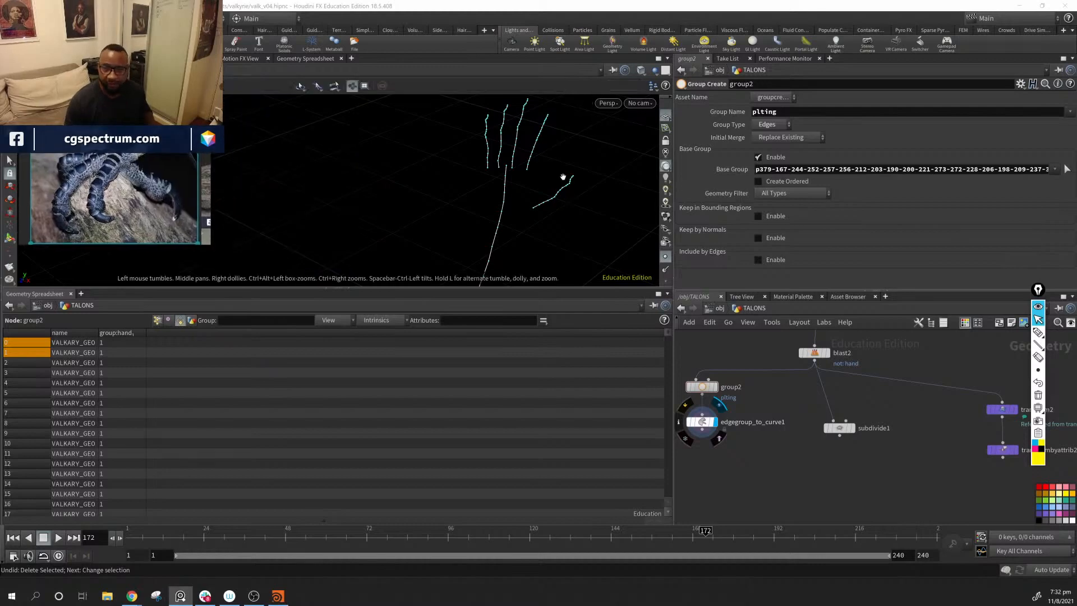
alt+drag(563, 175, 506, 197)
alt+right_drag(507, 197, 615, 199)
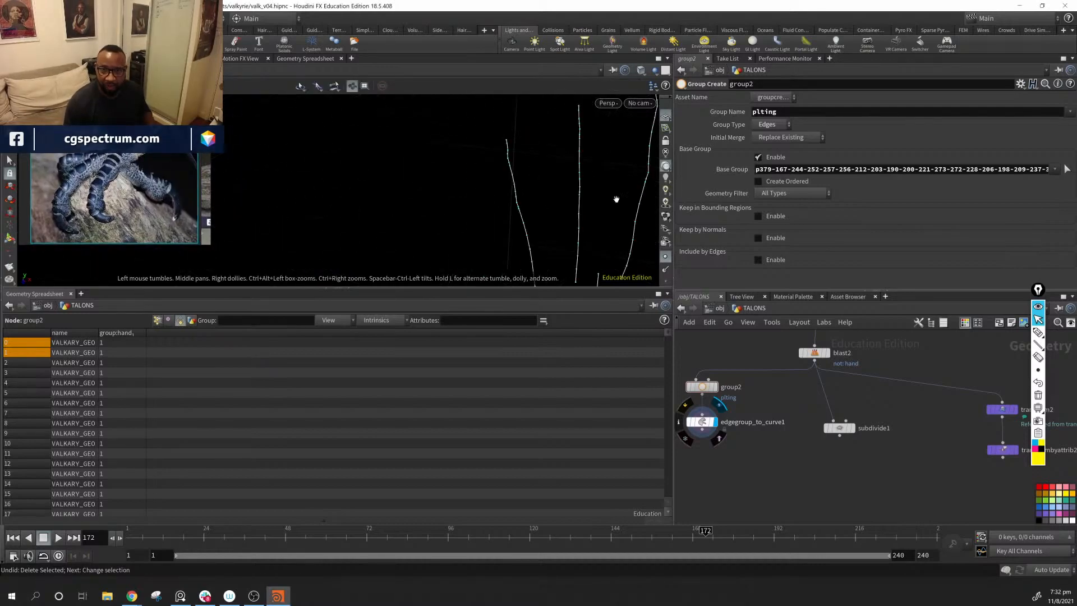
alt+drag(615, 200, 553, 181)
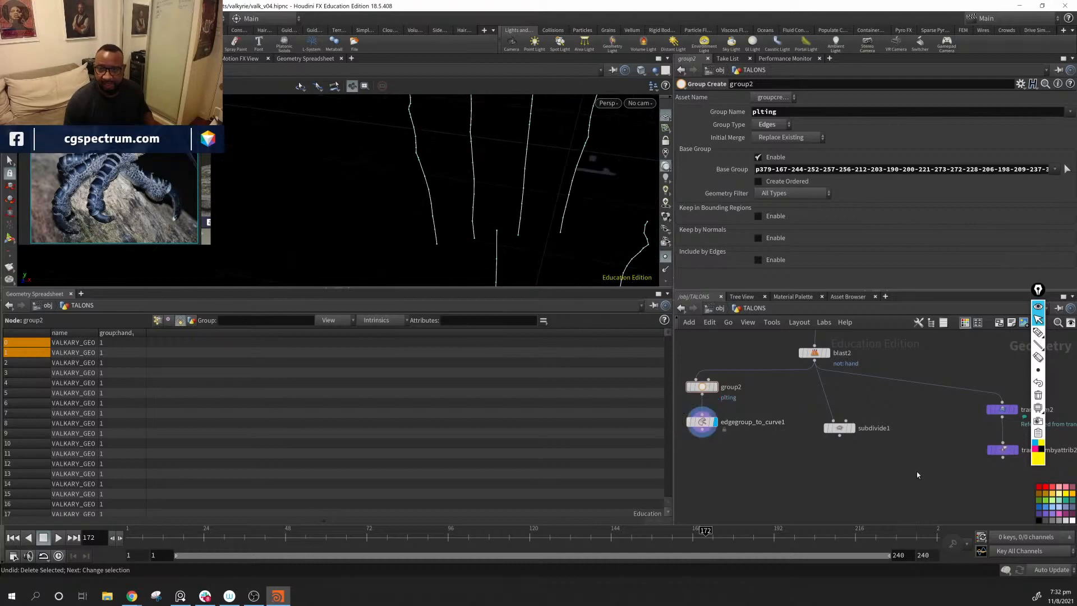
Step: Add a Resample node below edgegroup_to_curve1, connect the curves to its input, and display it
scroll(808, 442, down, 1)
middle_drag(807, 442, 852, 376)
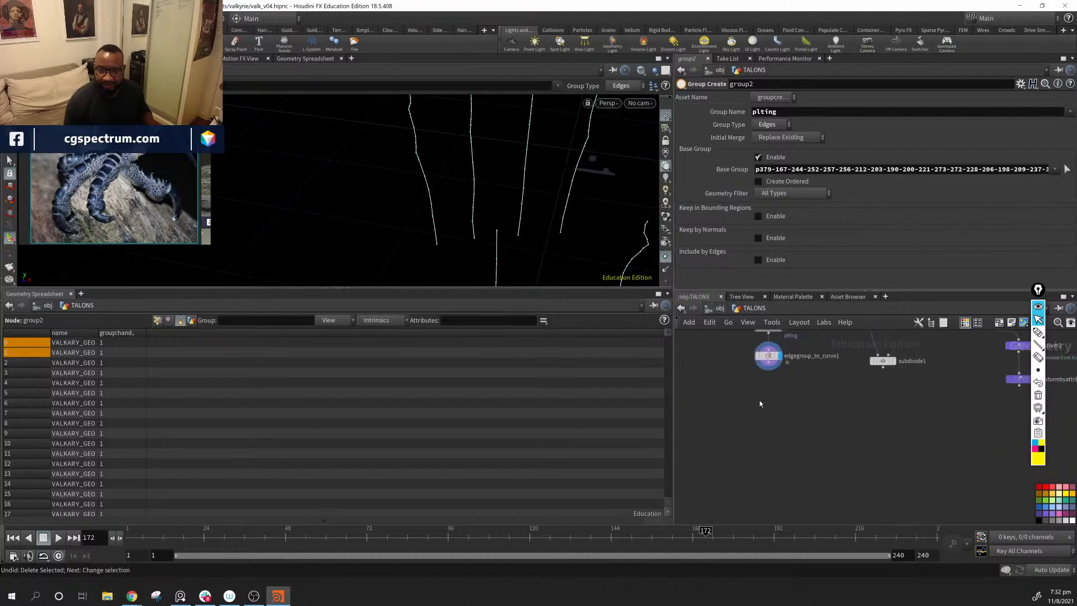
key(Tab)
text(res)
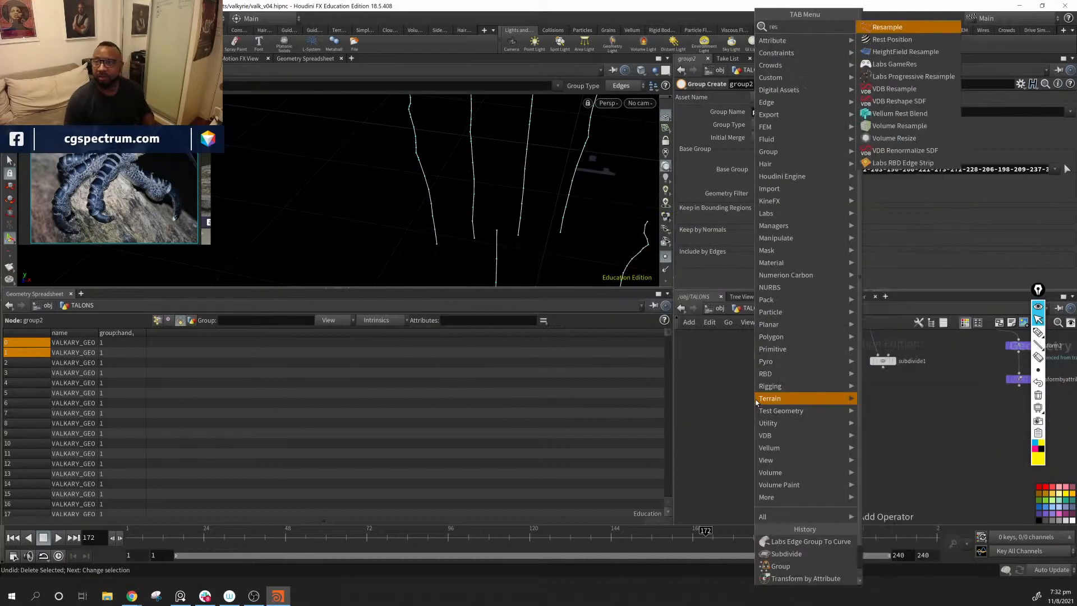
key(Return)
click(755, 400)
drag(753, 399, 762, 405)
drag(768, 368, 766, 395)
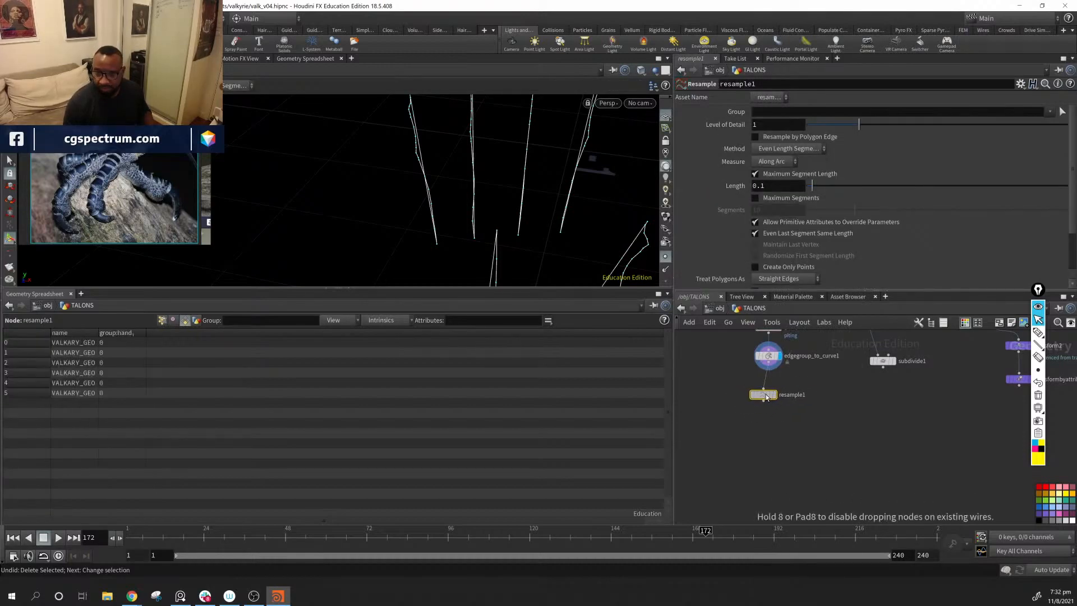
click(775, 397)
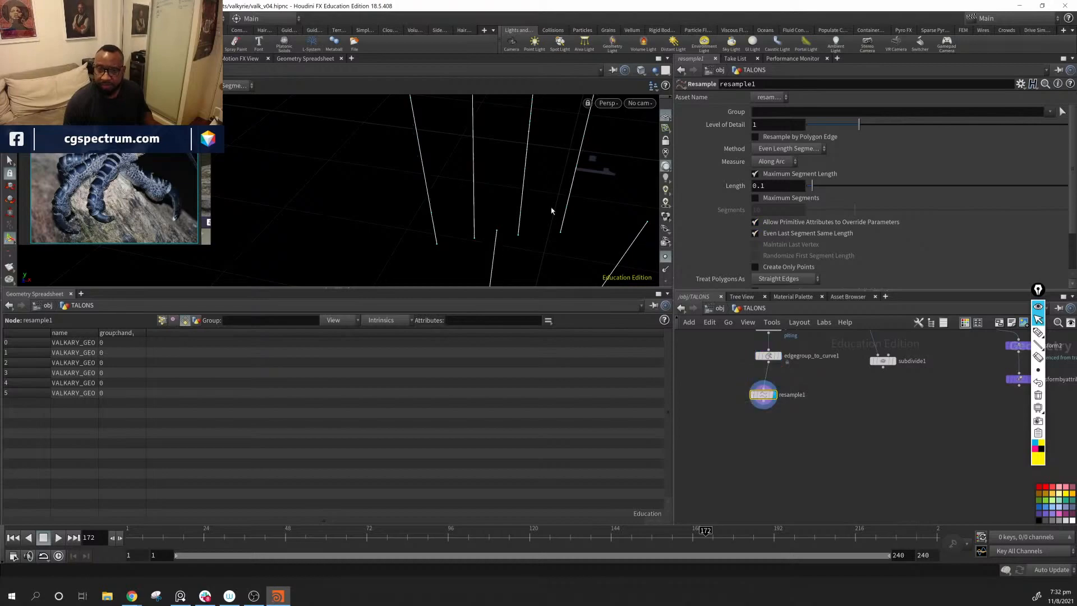
Step: Set the resample's maximum segment length to 0.01 and inspect the point spacing on the finger curves
alt+middle_drag(522, 245, 529, 190)
alt+middle_drag(645, 261, 630, 207)
alt+right_drag(630, 207, 461, 193)
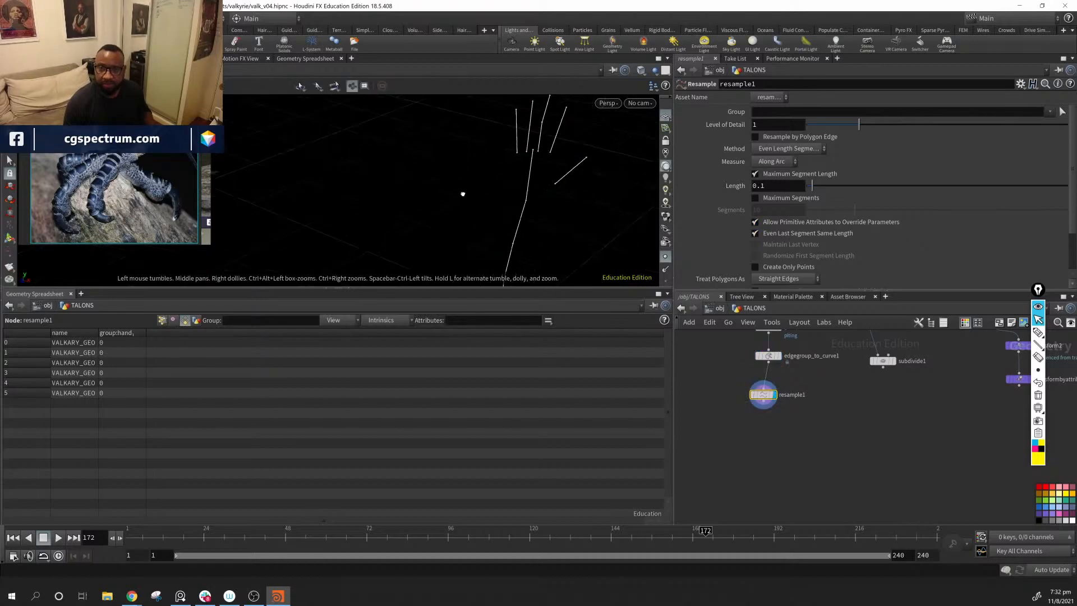
drag(812, 185, 810, 191)
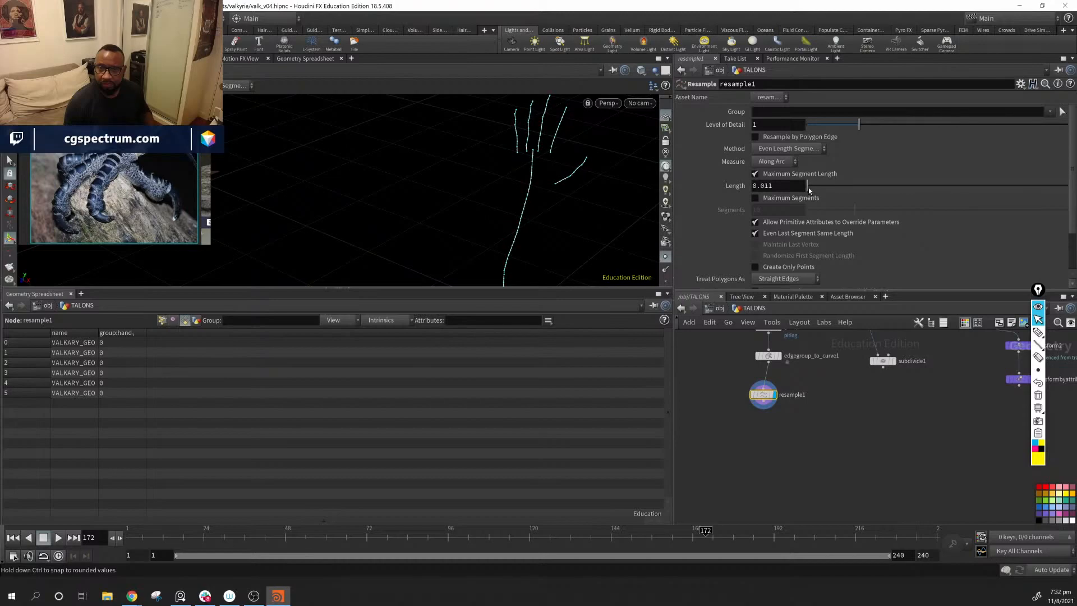
click(787, 185)
text(0)
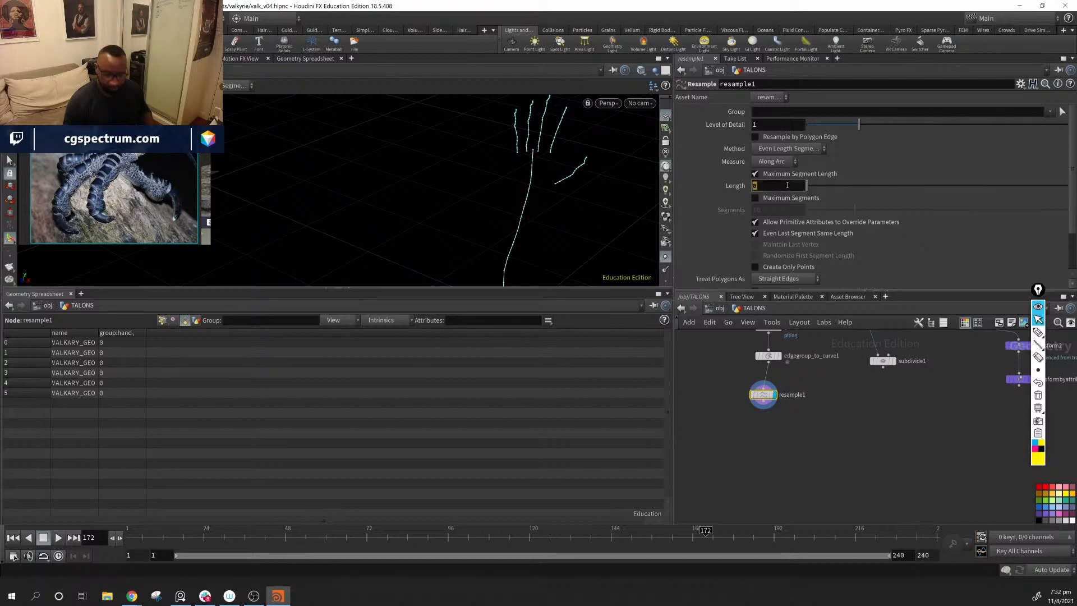
text(.01)
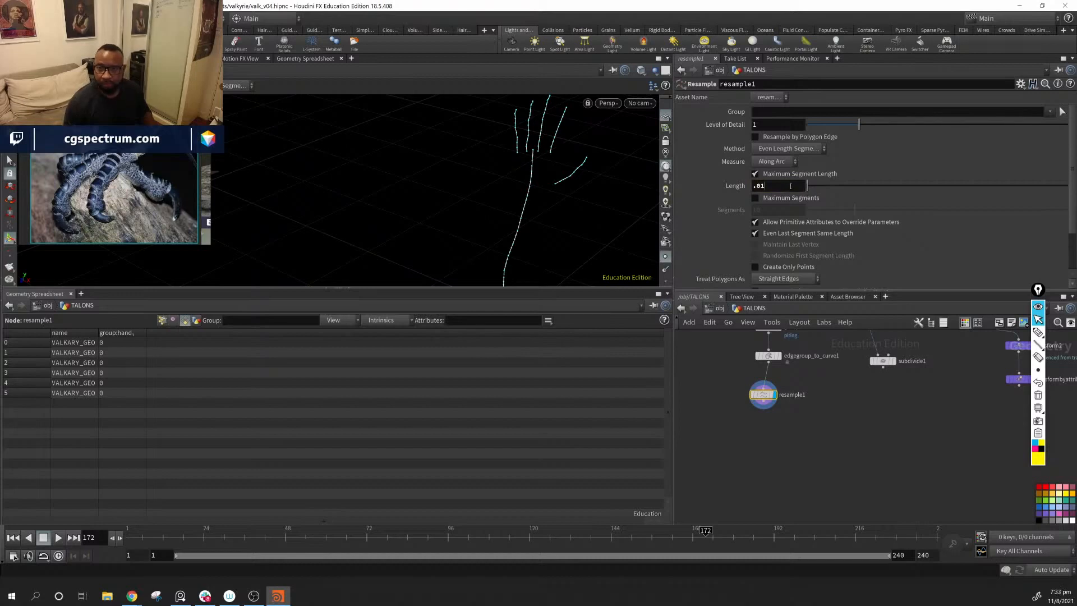
key(Return)
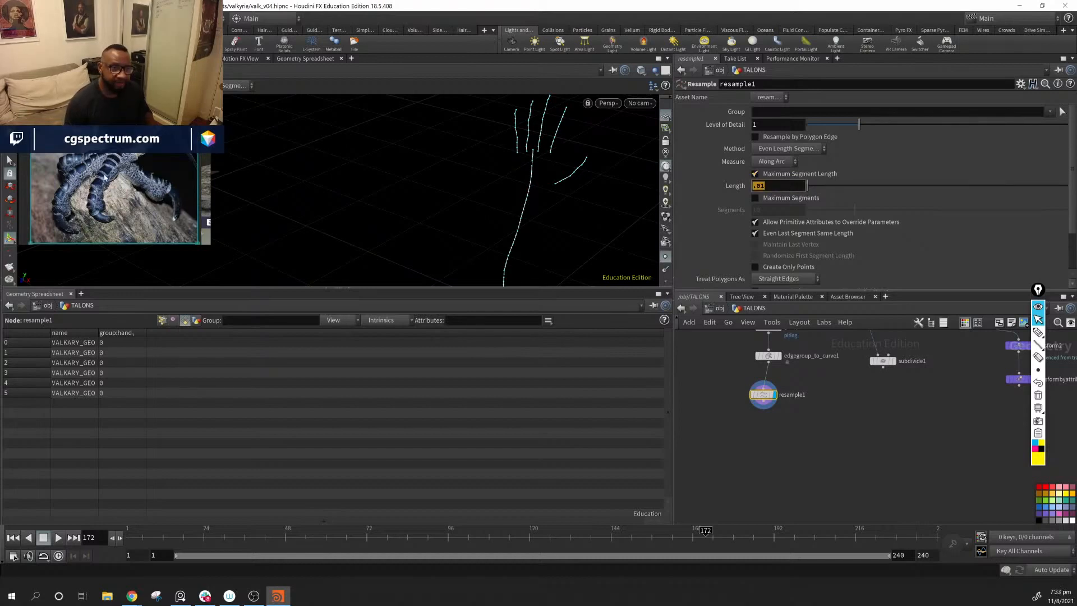
key(Escape)
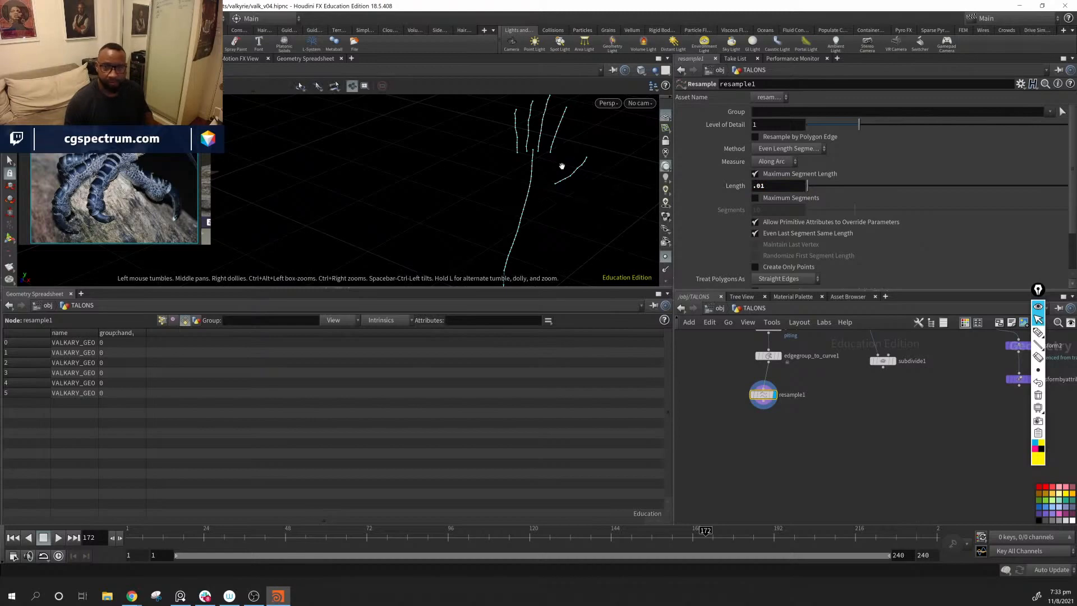
alt+right_drag(562, 166, 782, 219)
alt+middle_drag(485, 101, 453, 186)
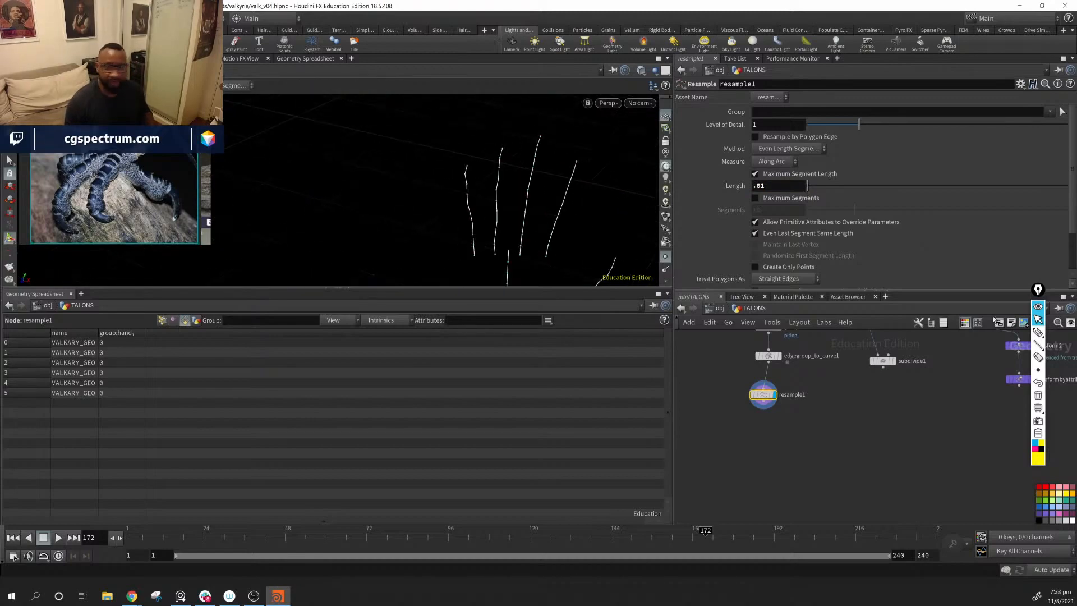
Step: Sketch stacked, overlapping talon plates beside the finger curves with the screen annotation pen, and clear the sketch
click(1038, 333)
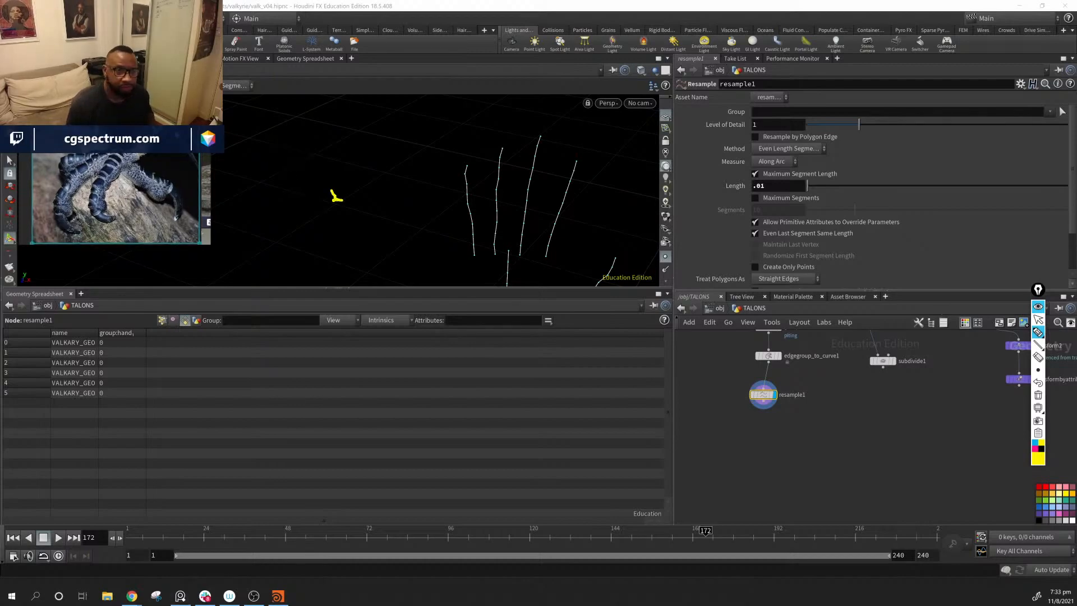
mouse_move(352, 123)
mouse_down()
mouse_move(339, 138)
mouse_move(368, 133)
mouse_move(353, 123)
mouse_move(360, 153)
mouse_move(325, 174)
mouse_move(336, 152)
mouse_move(317, 205)
mouse_move(346, 190)
mouse_move(329, 250)
mouse_move(317, 222)
mouse_up()
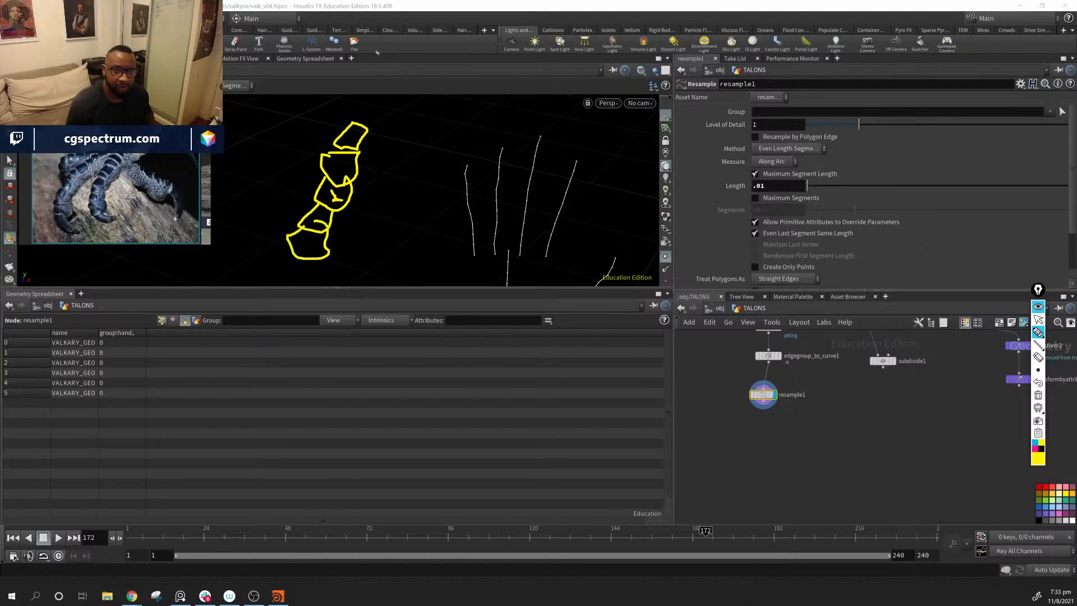
drag(361, 124, 366, 127)
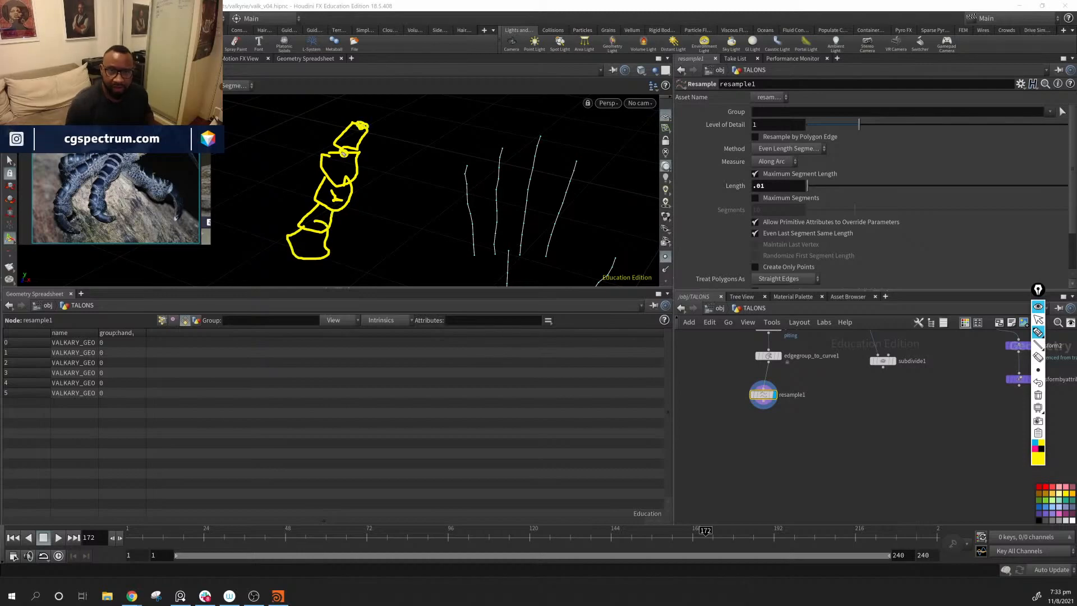
drag(339, 184, 321, 201)
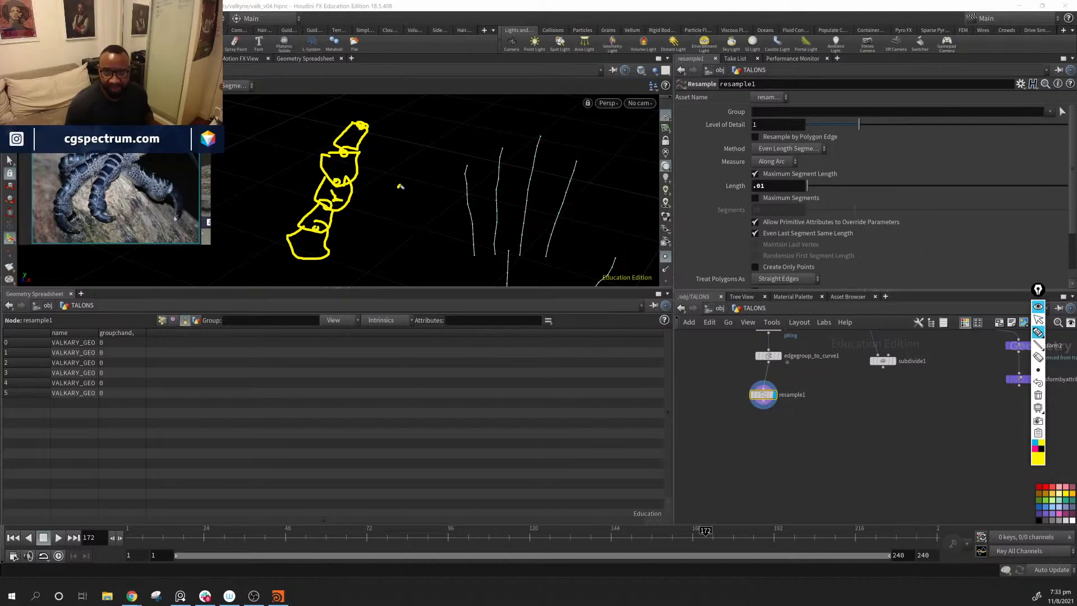
mouse_move(398, 187)
mouse_down()
mouse_move(597, 177)
mouse_move(523, 130)
mouse_move(479, 136)
mouse_move(475, 162)
mouse_move(421, 142)
mouse_move(435, 166)
mouse_up()
mouse_move(433, 166)
mouse_down()
mouse_move(347, 165)
mouse_move(415, 176)
mouse_up()
drag(403, 182, 348, 204)
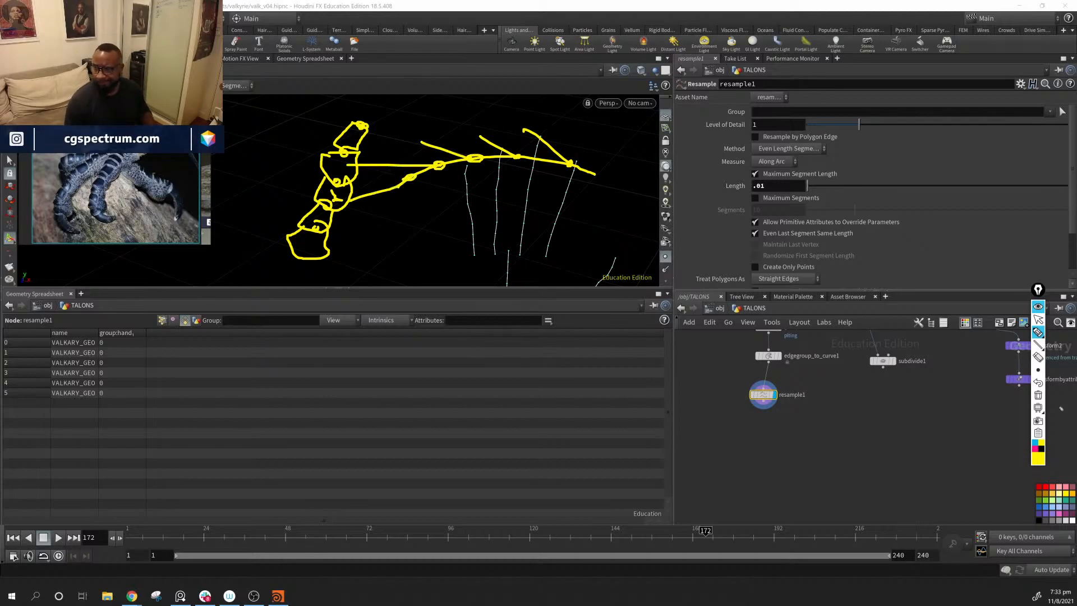
click(1038, 395)
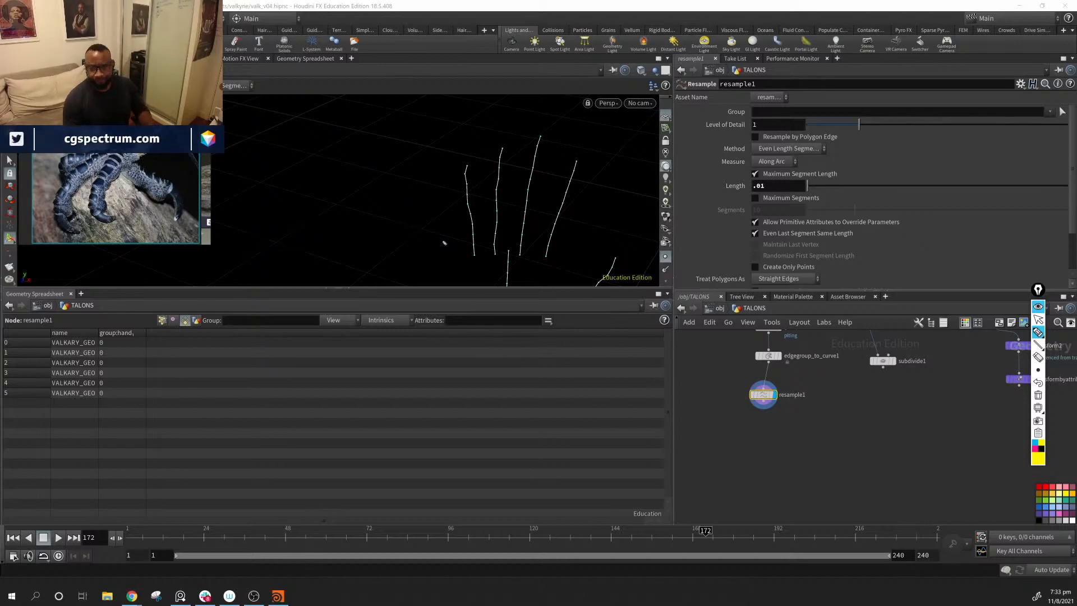
click(1039, 320)
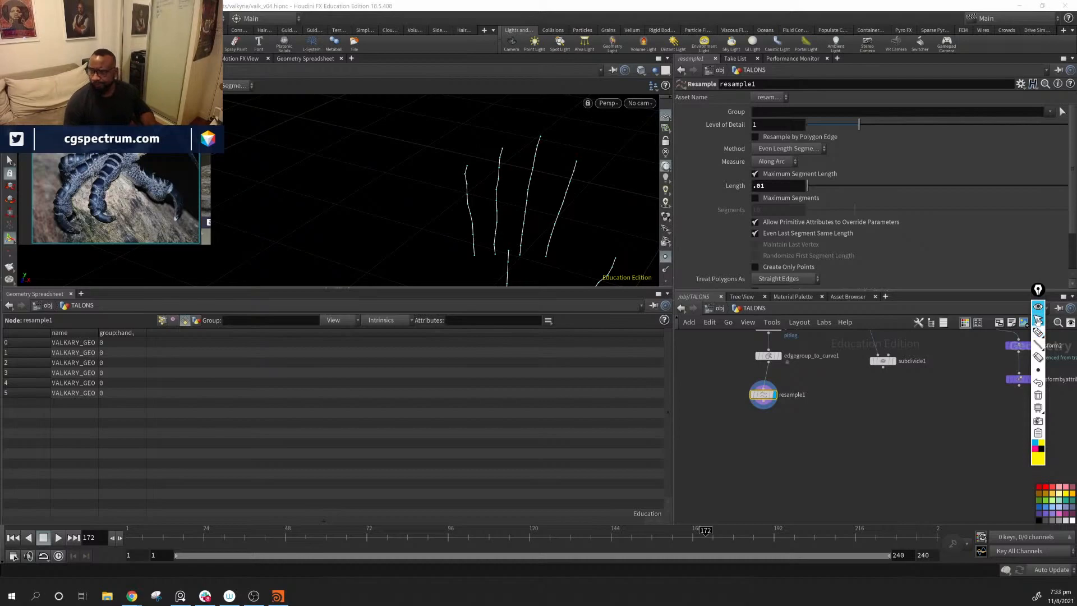
Step: Switch resample1 from Maximum Segment Length to Maximum Segments with 5 segments per curve, and inspect the forearm curve
mouse_move(519, 185)
alt+mouse_down()
mouse_move(525, 208)
mouse_move(533, 168)
mouse_move(547, 208)
mouse_move(481, 193)
mouse_move(510, 200)
alt+mouse_up()
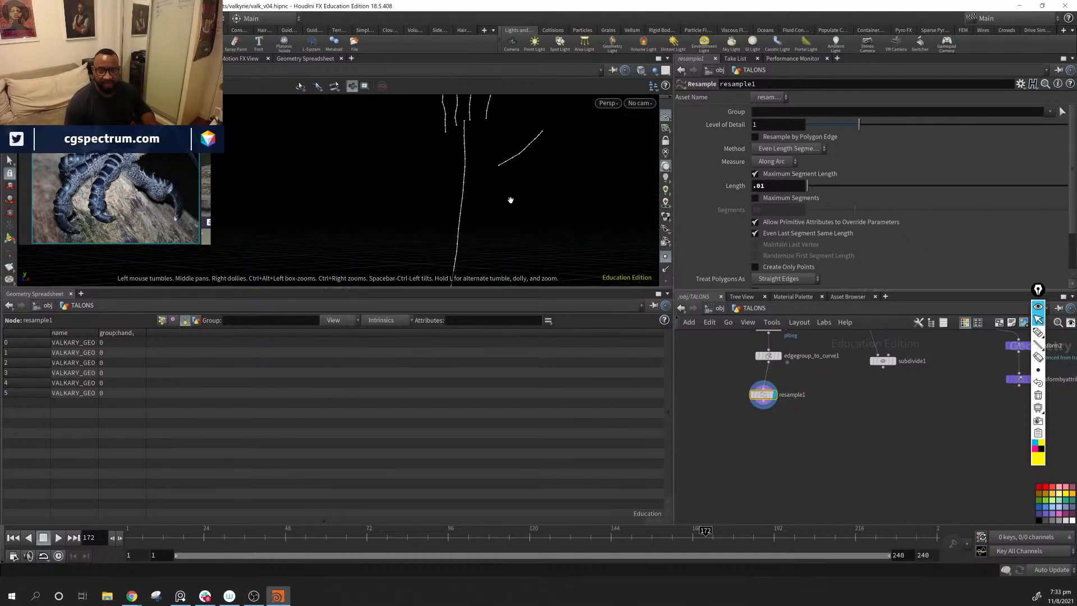
click(755, 174)
click(757, 198)
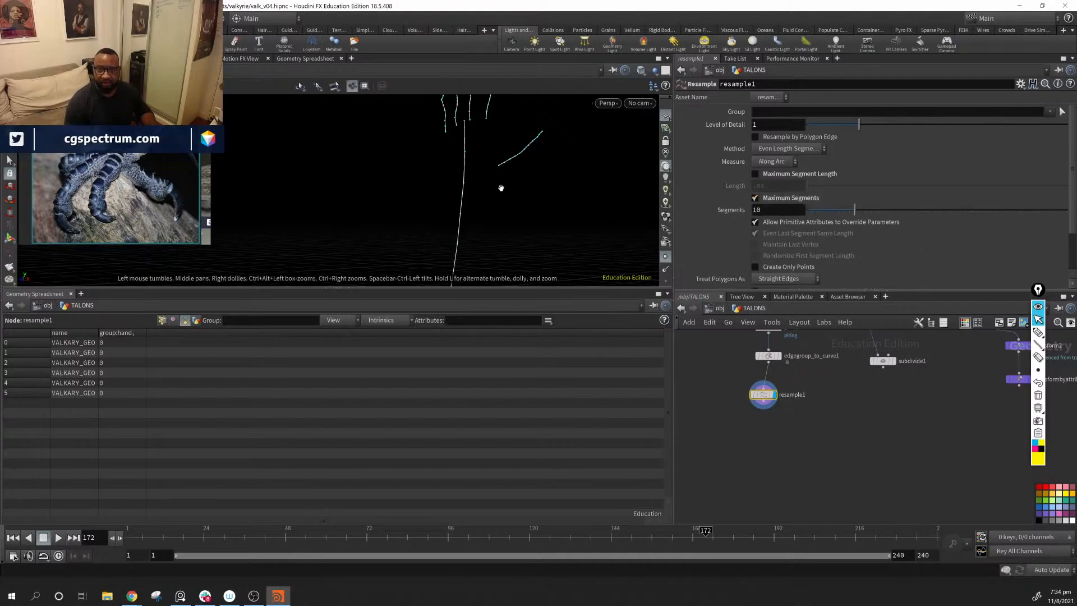
click(779, 211)
text(5)
key(Return)
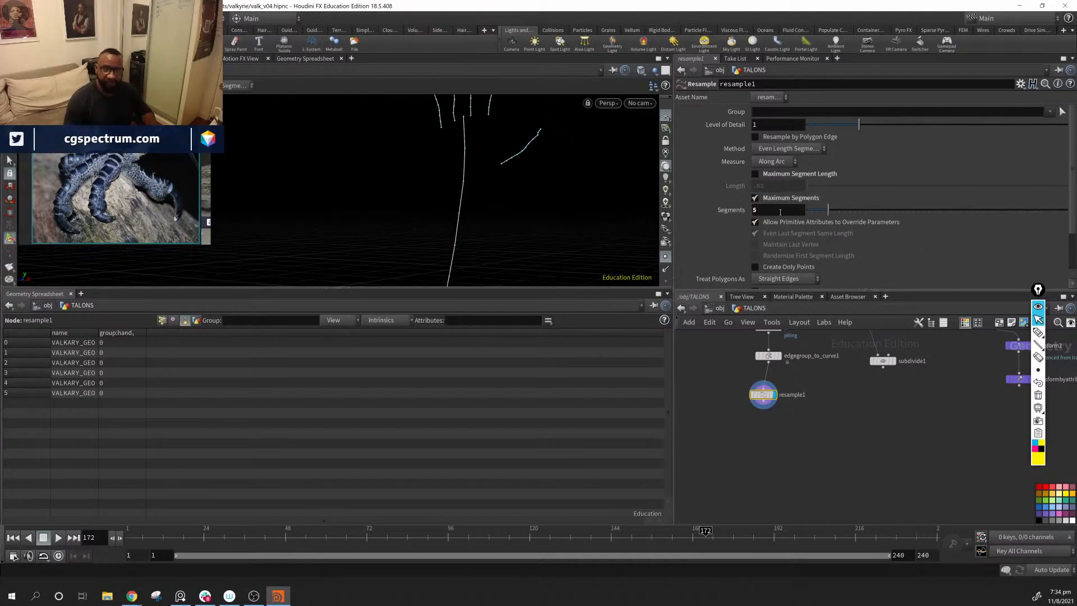
key(space)
middle_drag(457, 152, 452, 203)
drag(452, 203, 477, 182)
middle_drag(476, 182, 507, 150)
drag(507, 150, 560, 209)
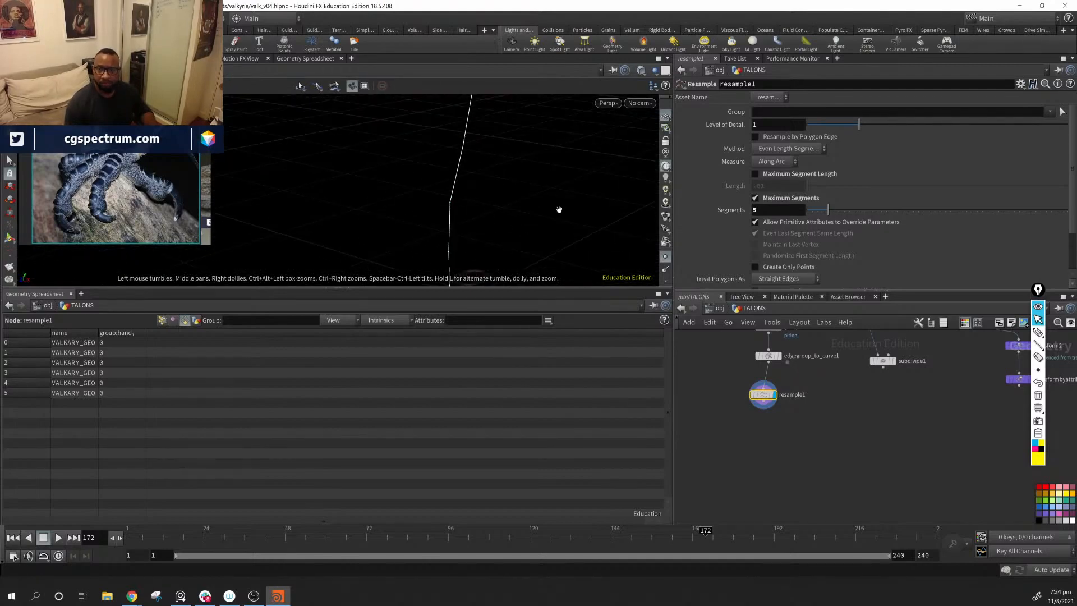
Step: Enable the distance, tangent, curve U and curve number attributes on the resample node, keeping their default names
scroll(765, 233, down, 3)
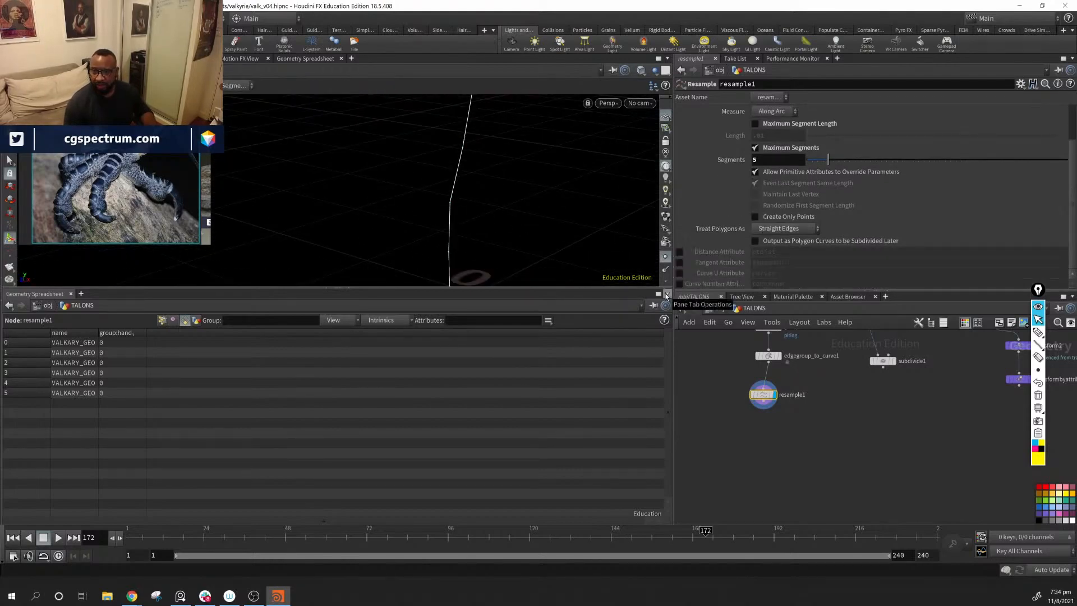
click(681, 253)
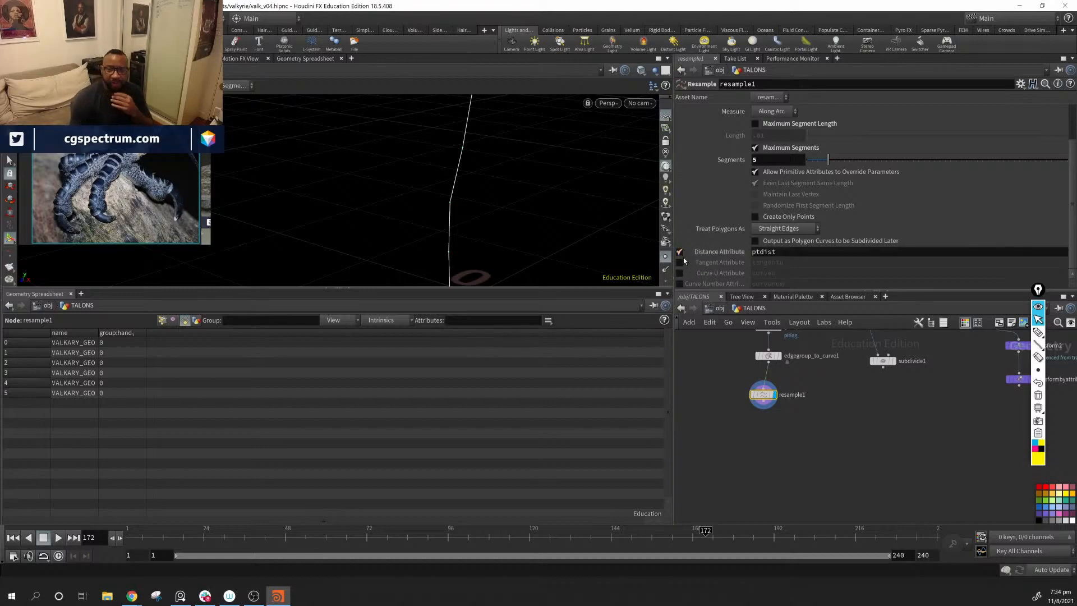
click(681, 262)
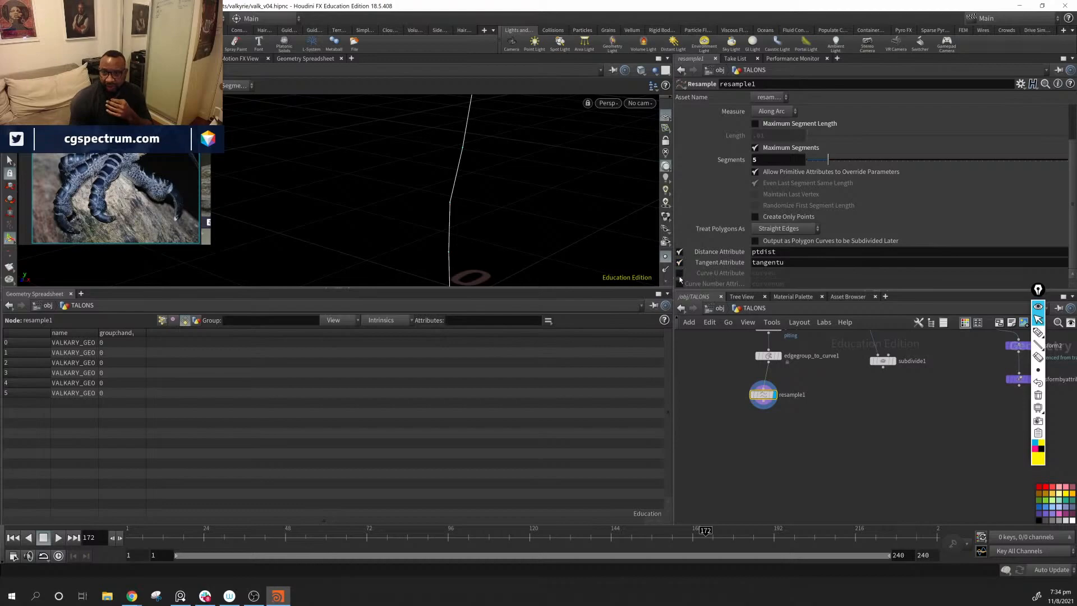
click(680, 274)
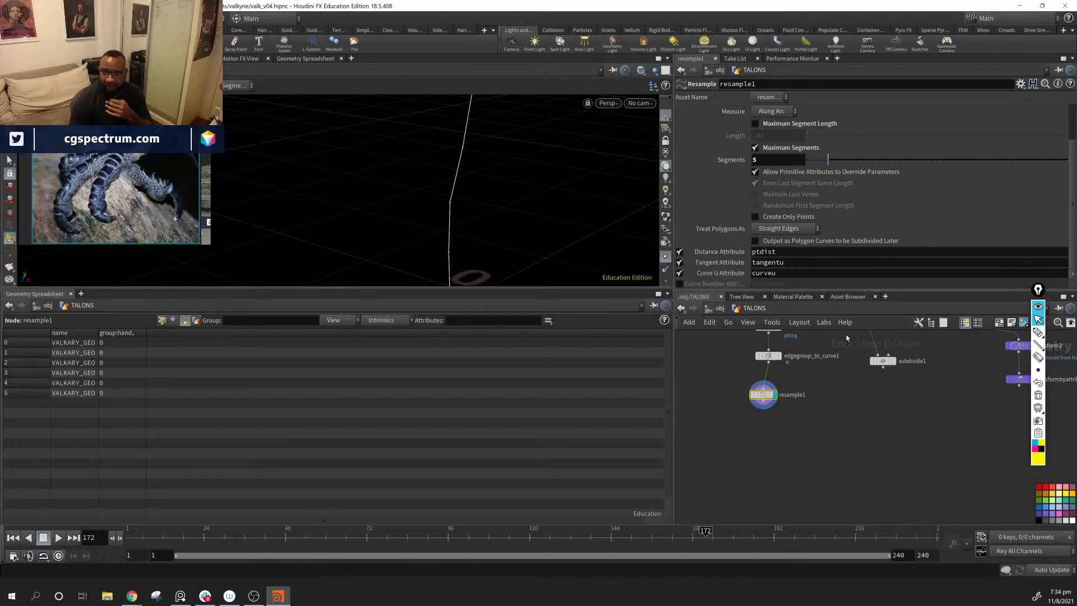
click(679, 285)
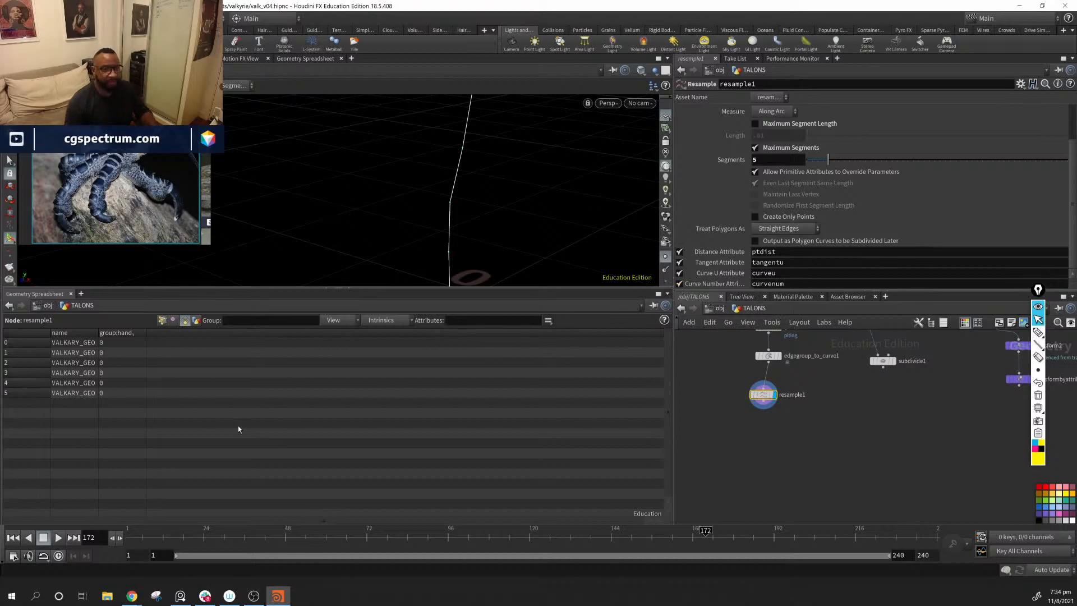
Step: Show the resampled curves' point attributes in the spreadsheet and sort them by curvenum in ascending order
click(163, 321)
click(222, 333)
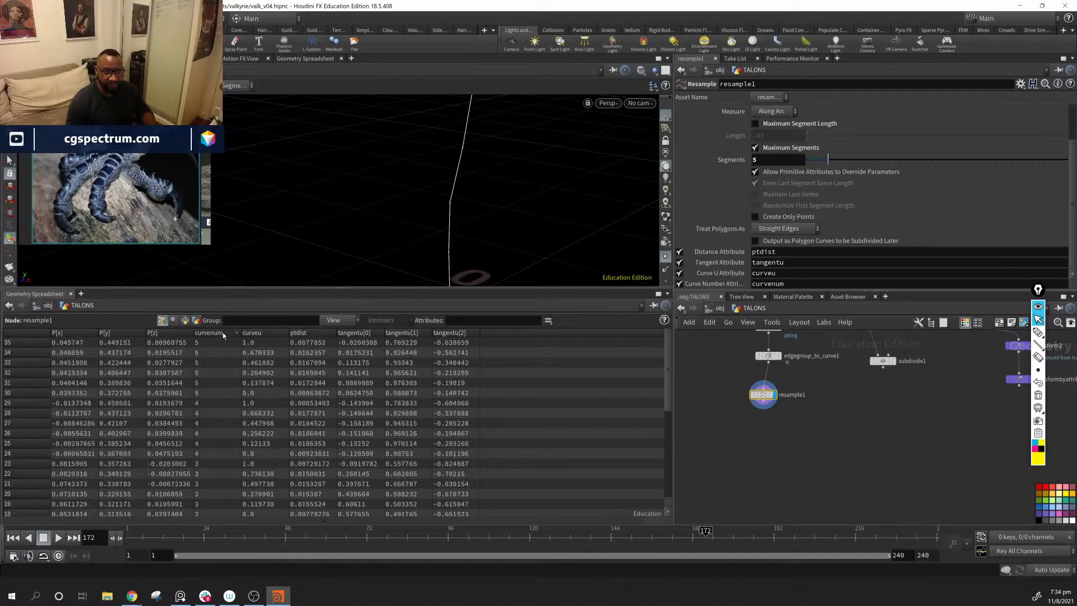
click(223, 333)
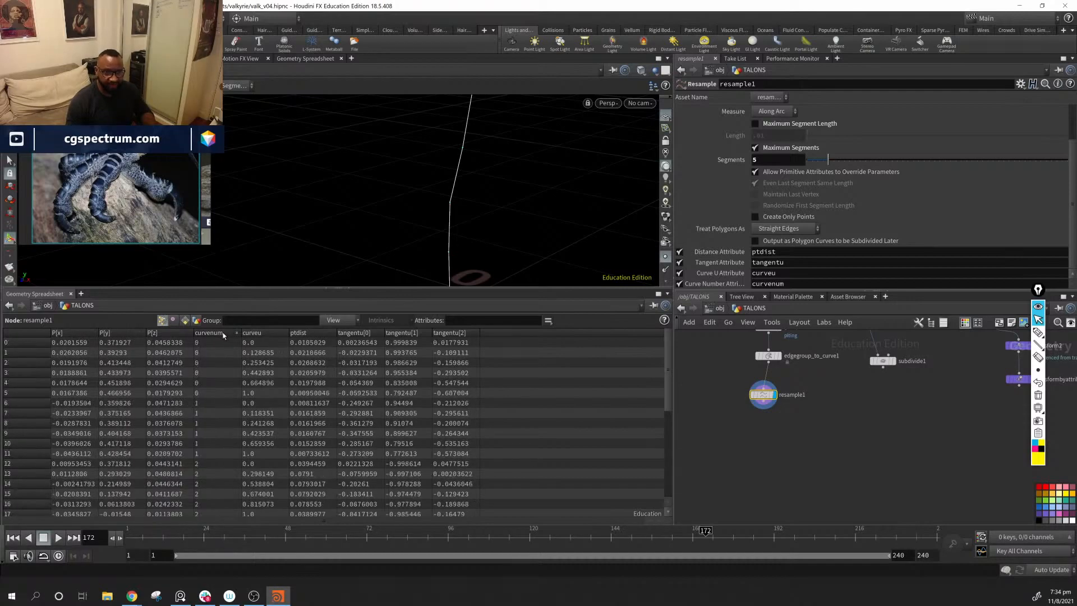
Step: Examine the curvenum, curveu, ptdist and tangentu values of the points against the finger, thumb and forearm curves
drag(494, 212, 524, 180)
right_drag(524, 180, 458, 139)
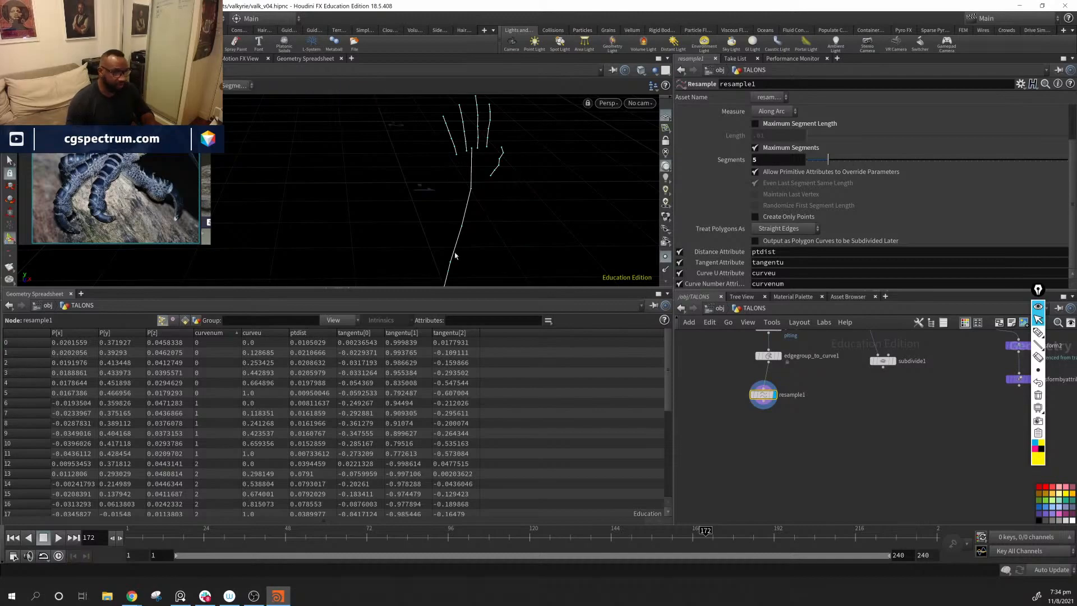
alt+drag(455, 256, 462, 169)
alt+right_drag(462, 169, 430, 139)
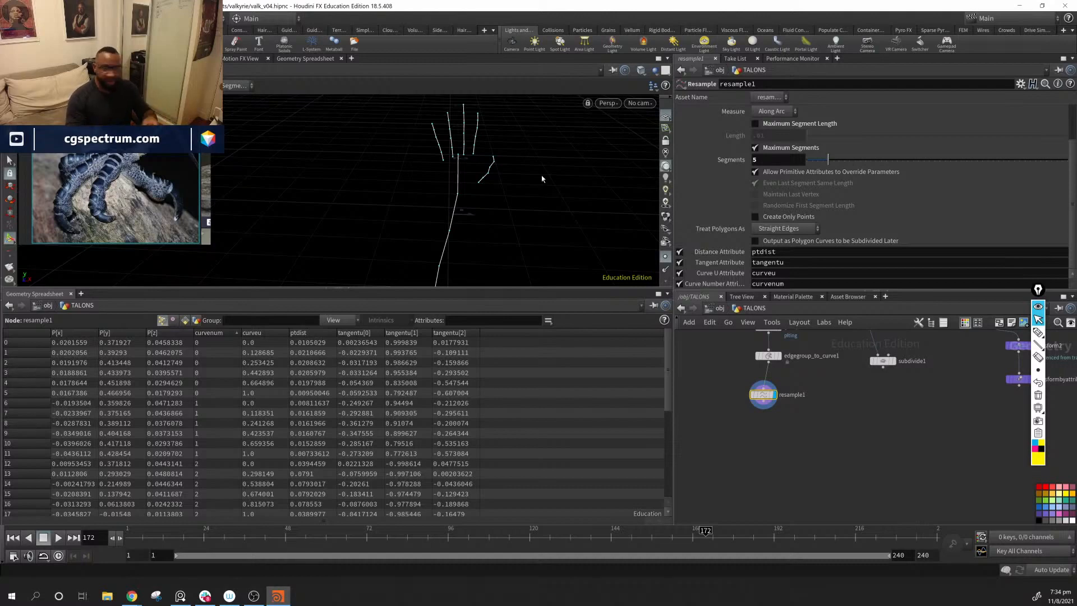
middle_drag(797, 446, 863, 444)
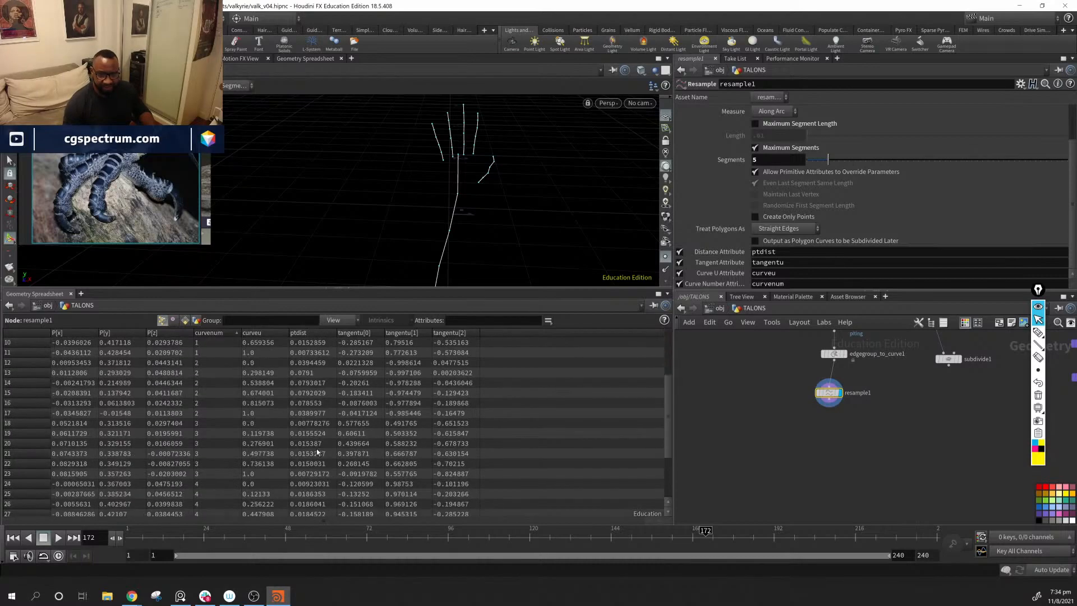
scroll(318, 449, down, 5)
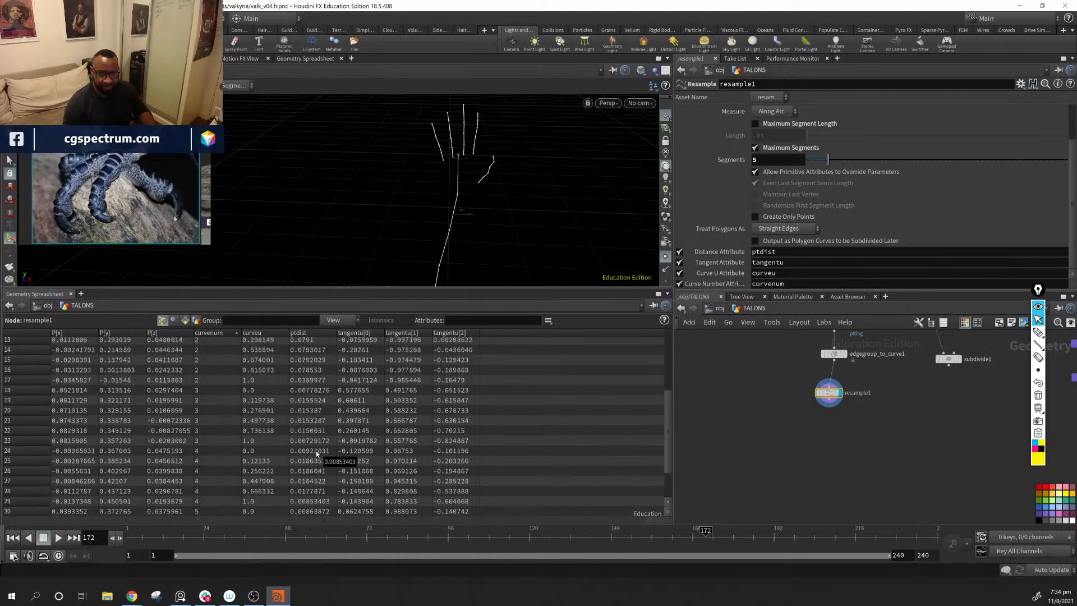
scroll(316, 453, up, 5)
alt+drag(561, 270, 540, 239)
alt+middle_drag(540, 239, 554, 247)
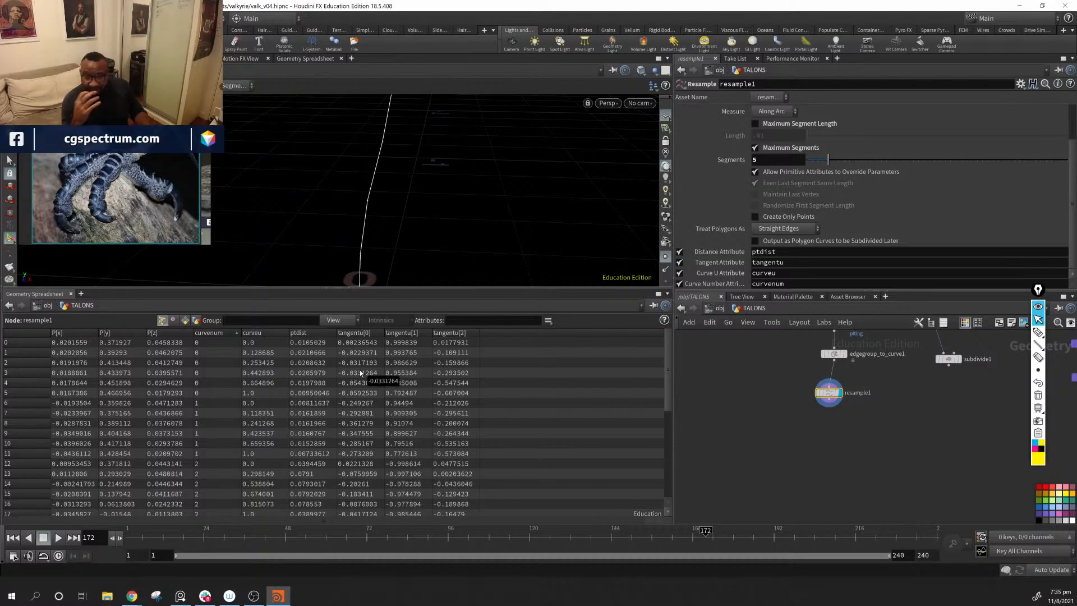
Step: Mark the segment divisions and spacing along the forearm curve with the annotation pen, and clear the markings
drag(544, 228, 480, 182)
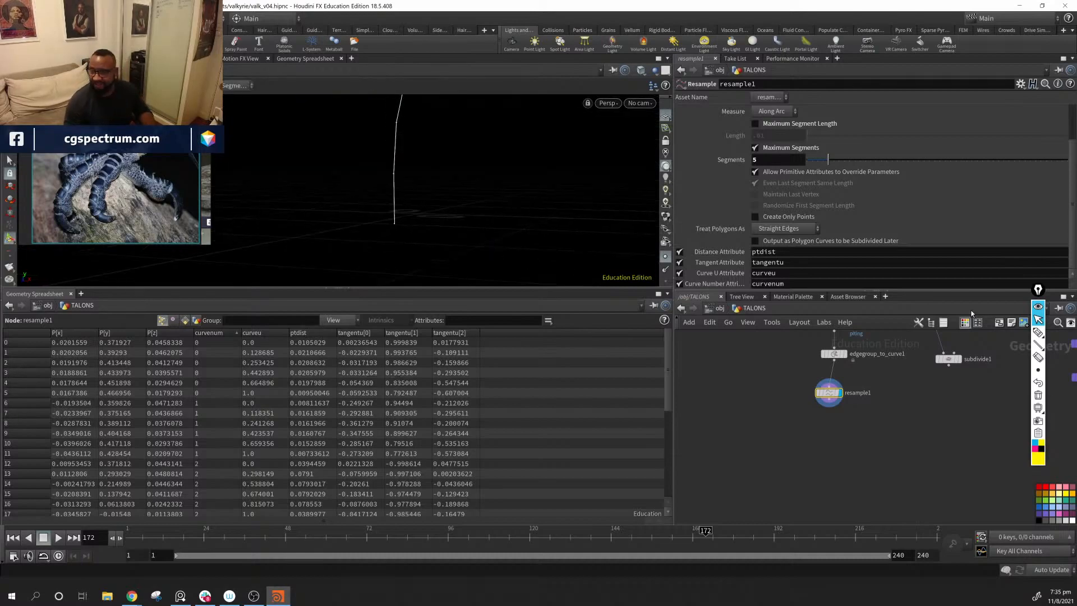
click(1039, 332)
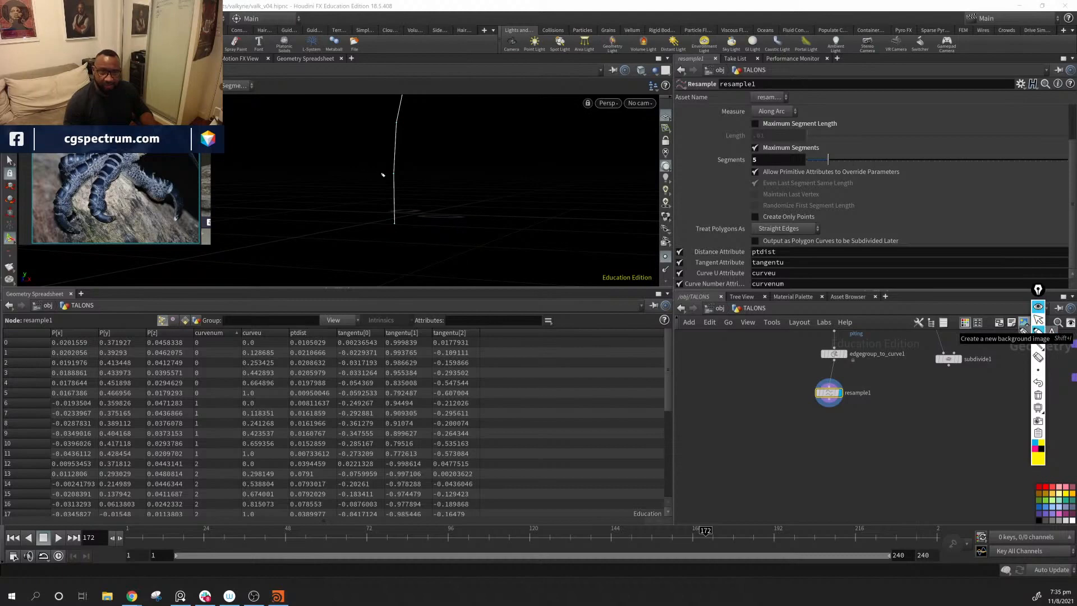
drag(377, 173, 414, 173)
drag(379, 225, 423, 224)
drag(396, 173, 394, 232)
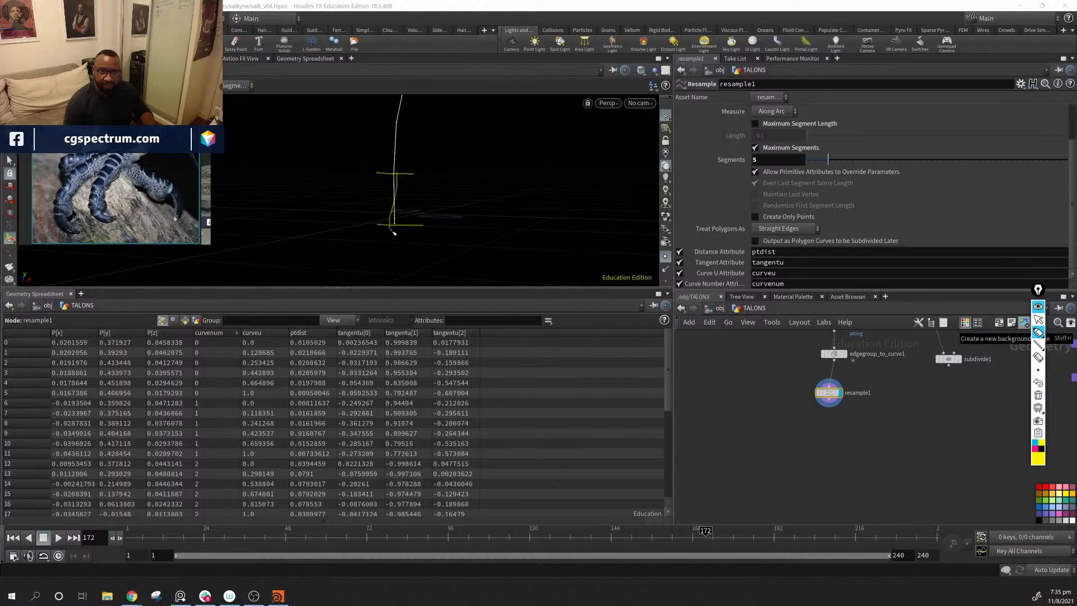
mouse_move(380, 120)
mouse_down()
mouse_move(435, 127)
mouse_move(395, 169)
mouse_up()
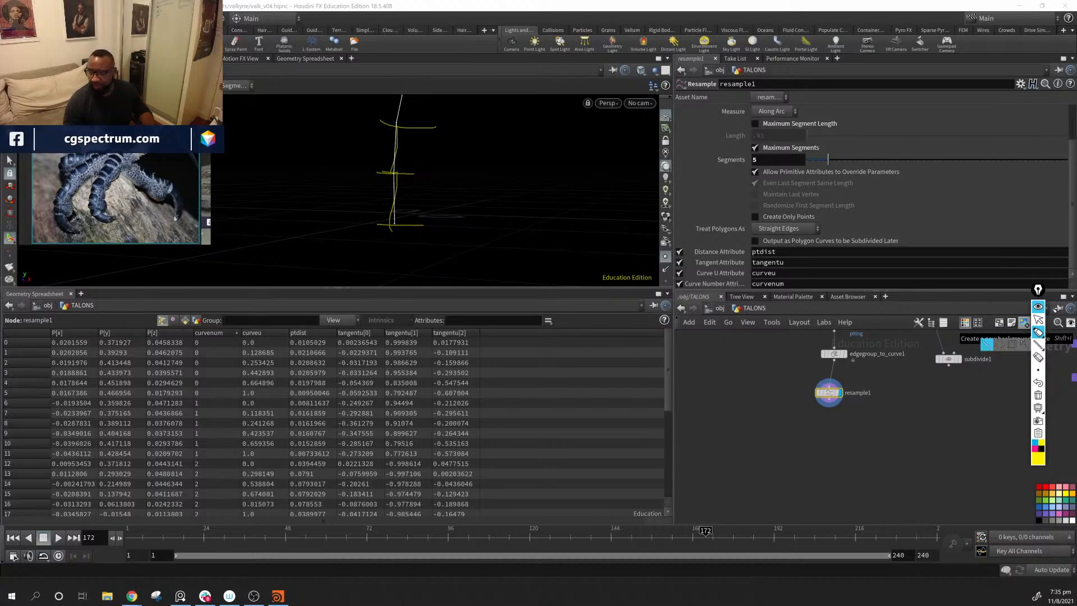
click(1038, 396)
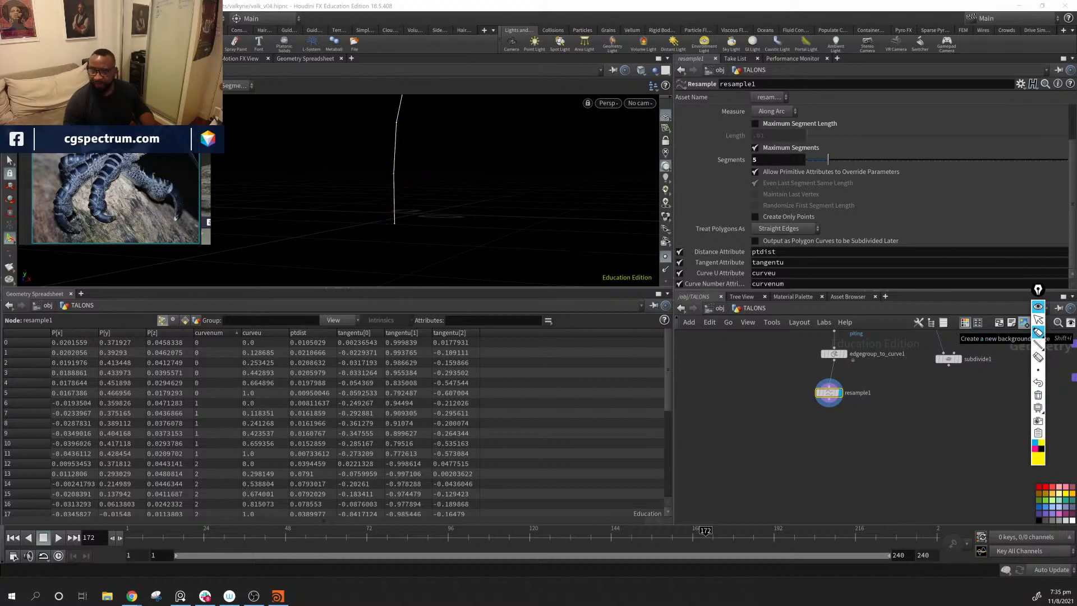
Step: Open the Resample node's help in a widened window and read the Distance, Tangent, Curve U and Curve Number Attribute descriptions
click(1038, 320)
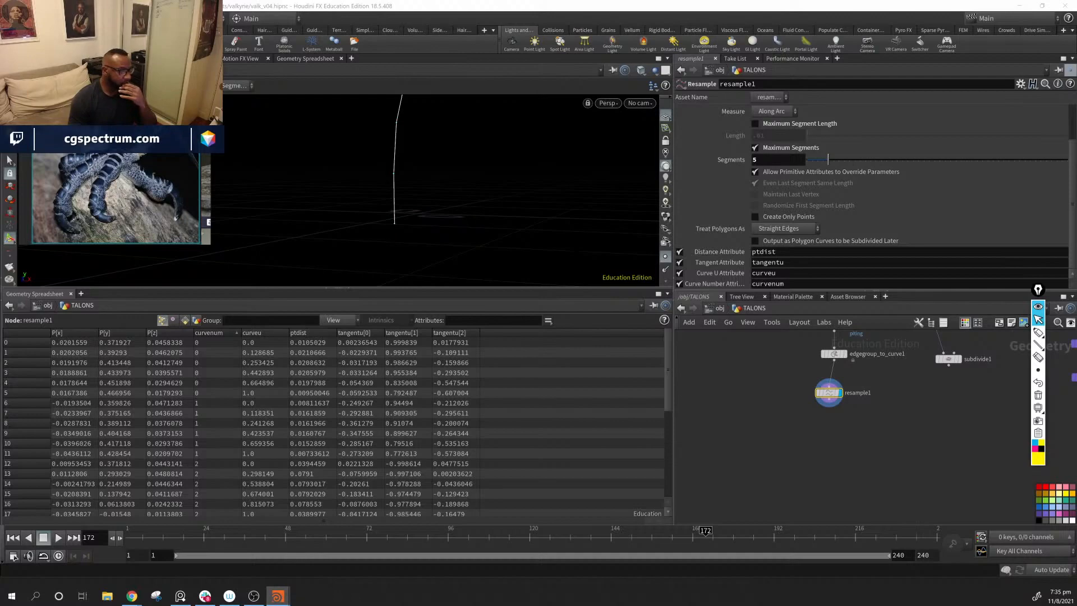
drag(548, 180, 432, 238)
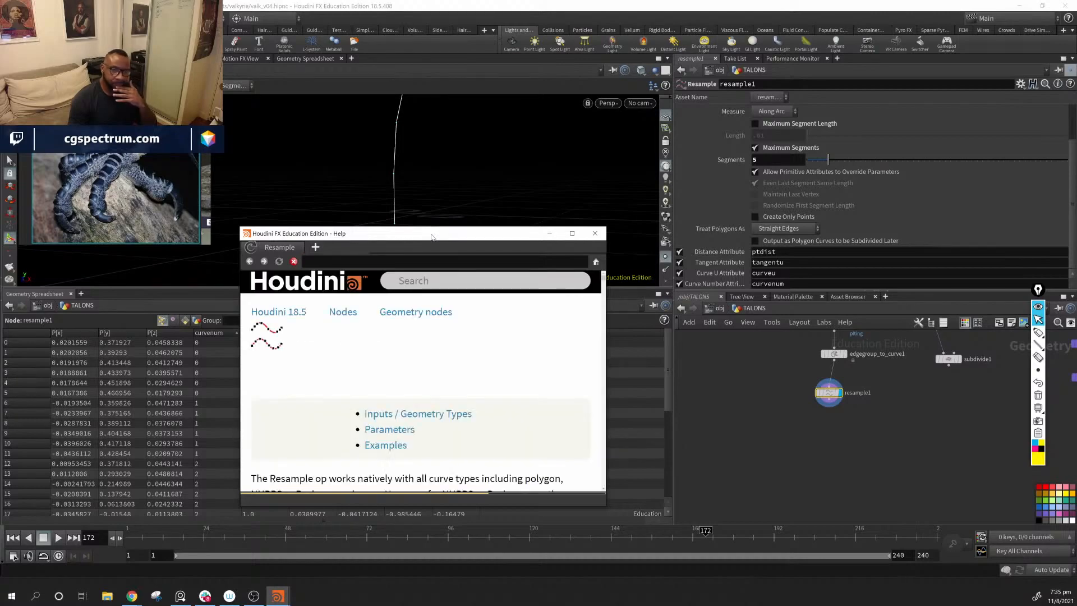
scroll(438, 395, down, 3)
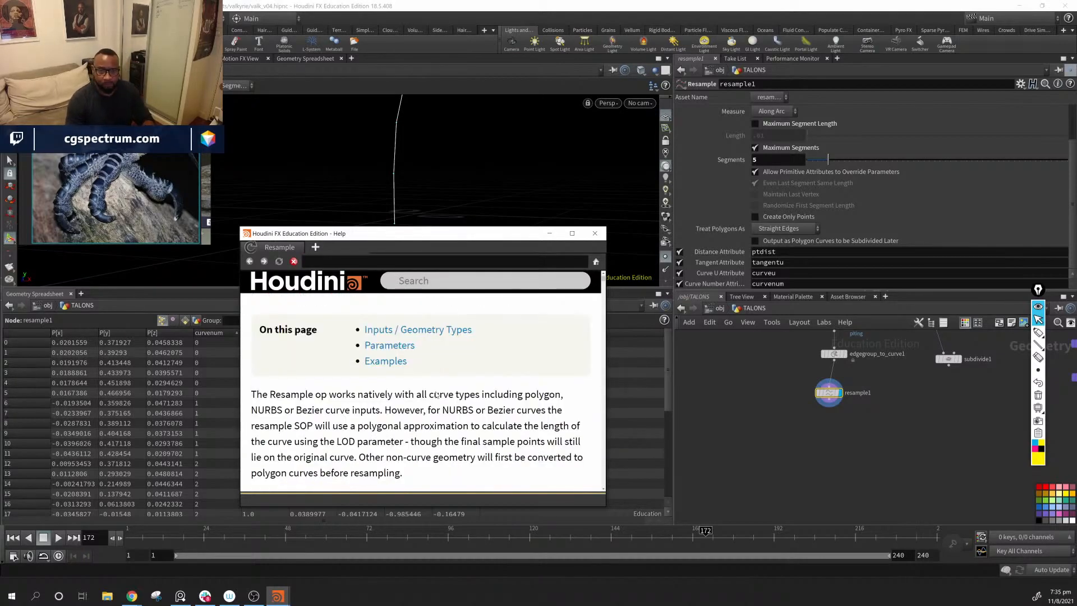
scroll(437, 395, down, 3)
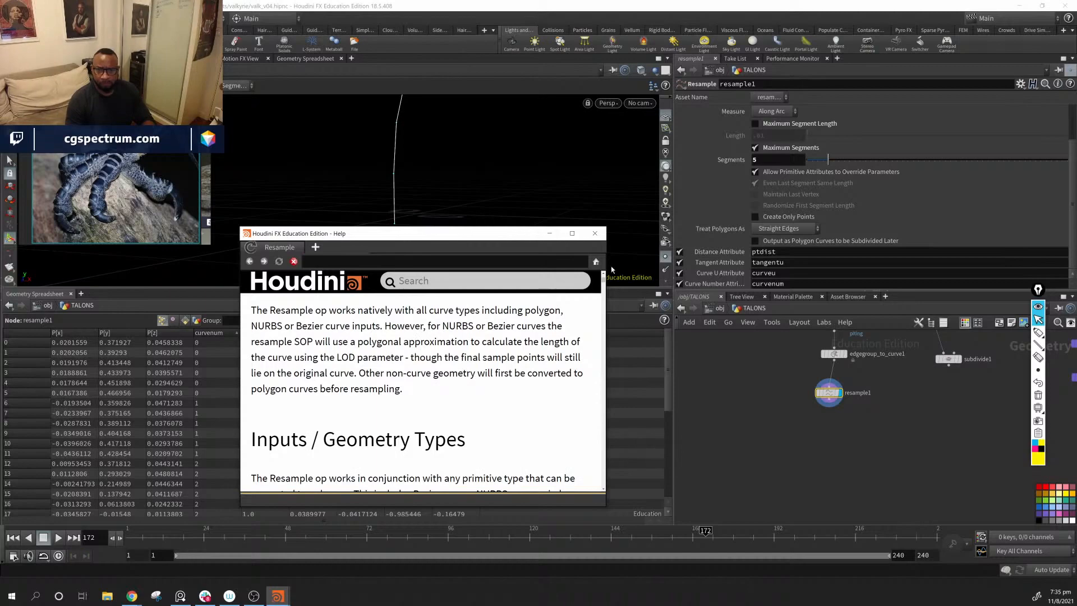
drag(607, 266, 671, 266)
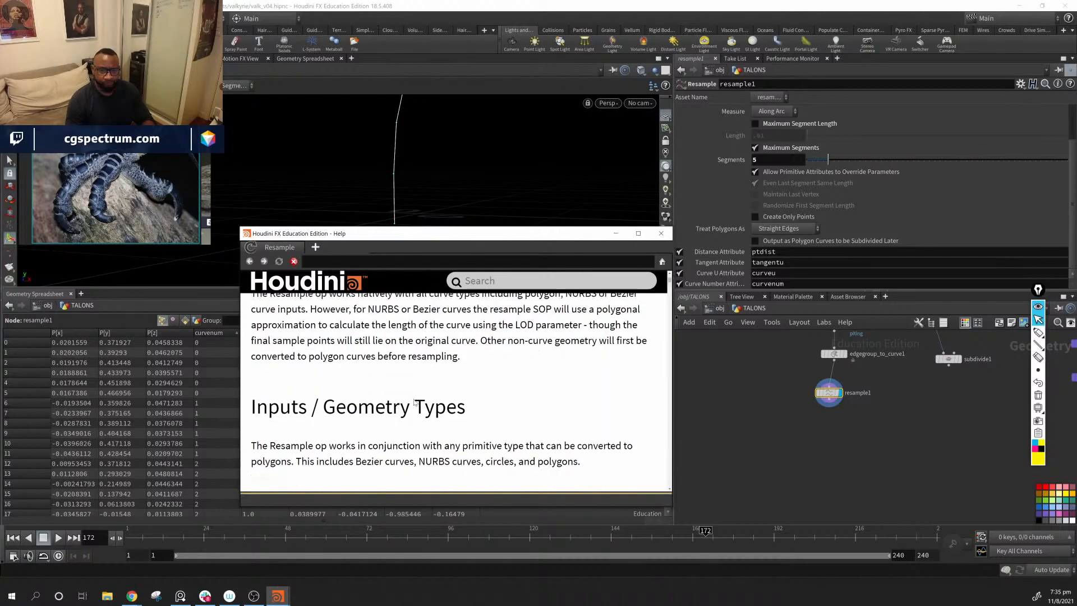
scroll(417, 398, down, 10)
scroll(417, 397, down, 12)
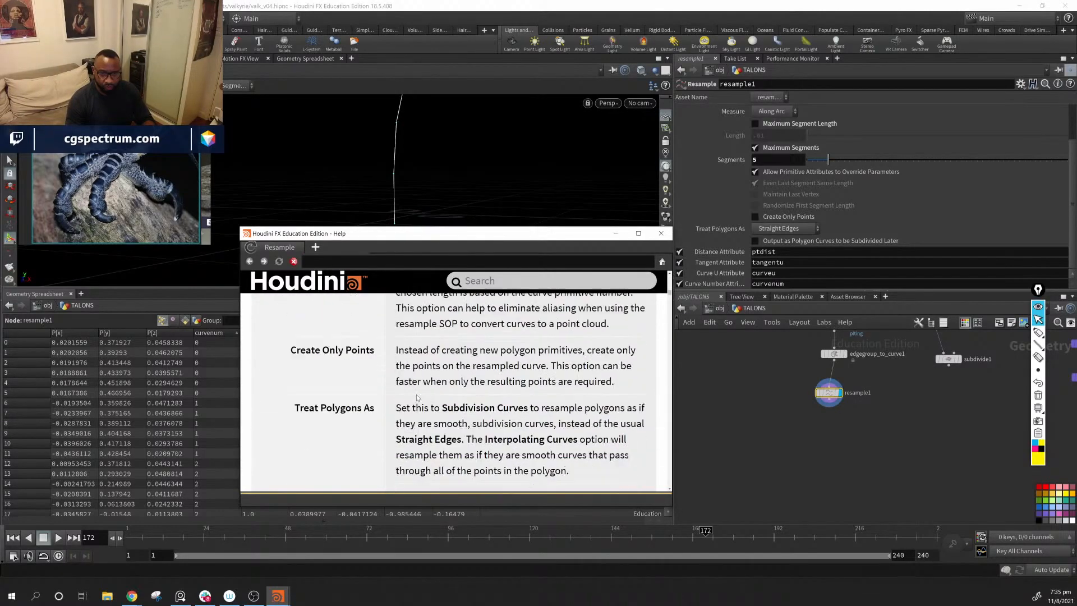
scroll(417, 398, down, 6)
scroll(417, 398, up, 5)
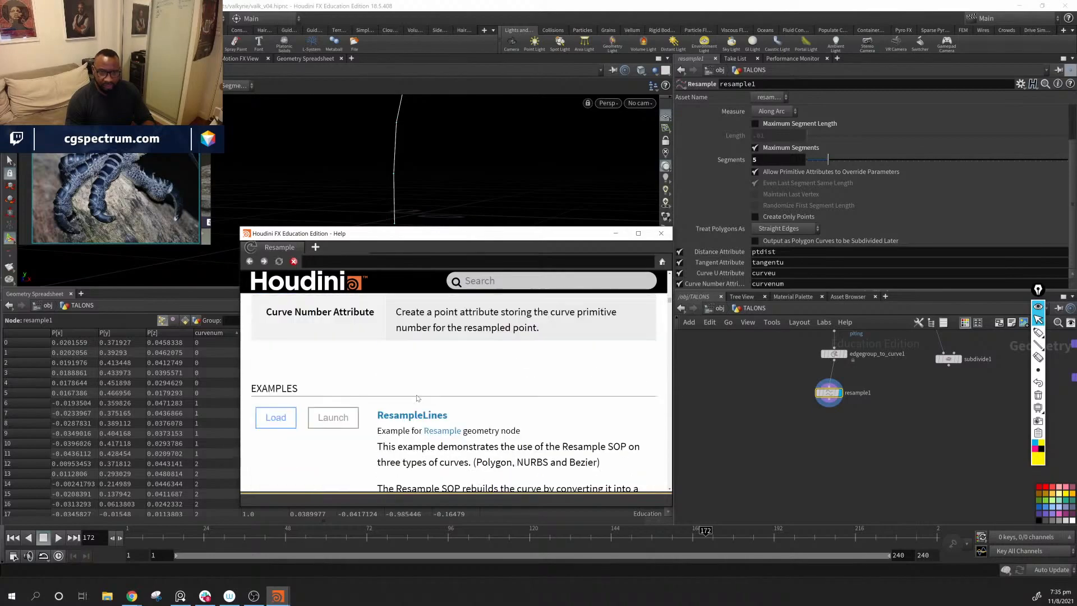
scroll(417, 398, up, 6)
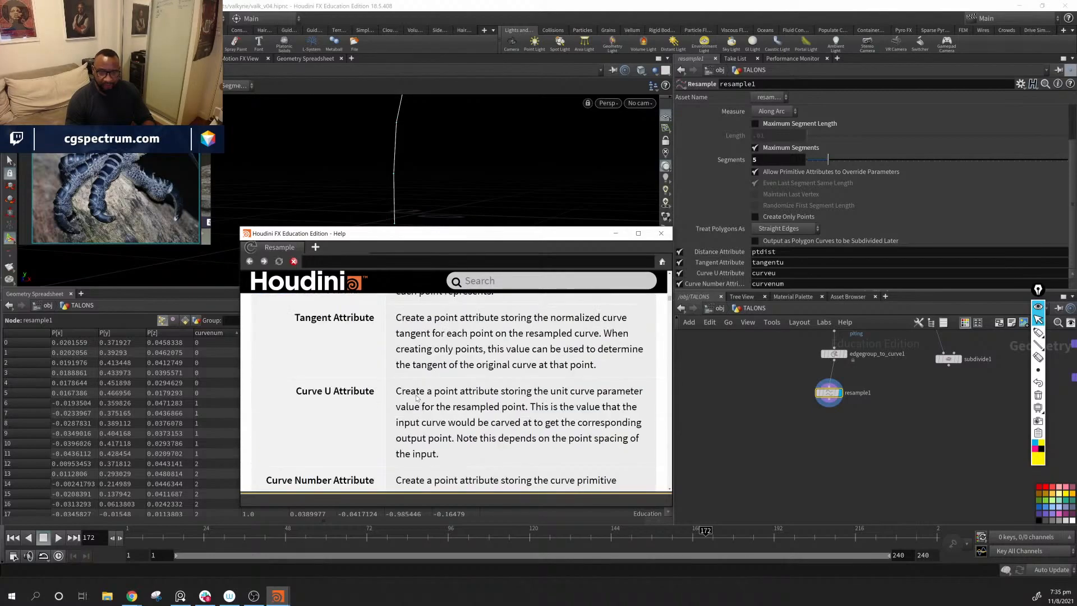
scroll(415, 397, up, 1)
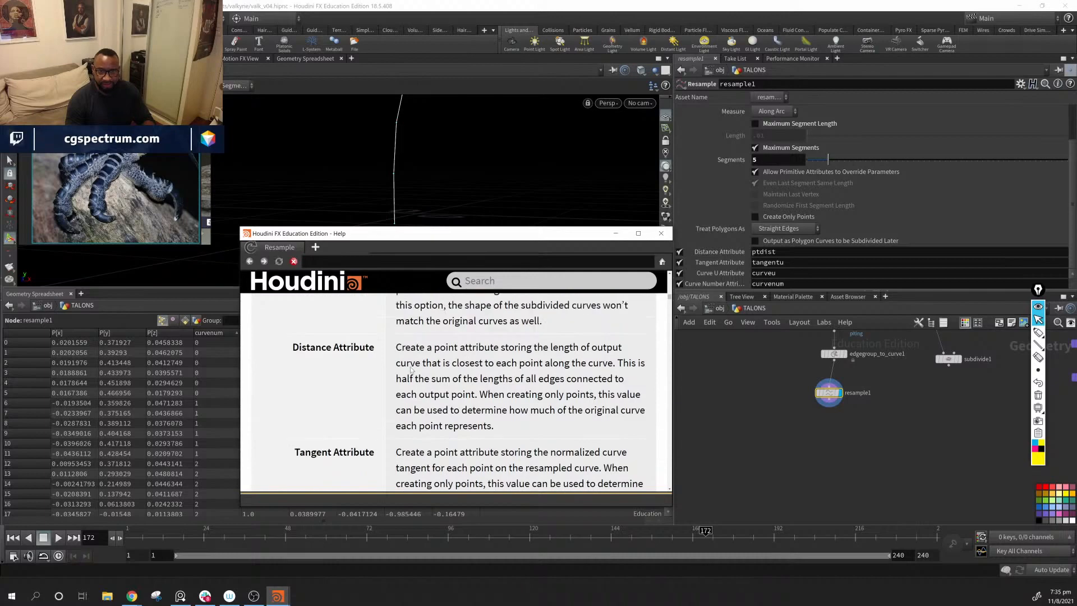
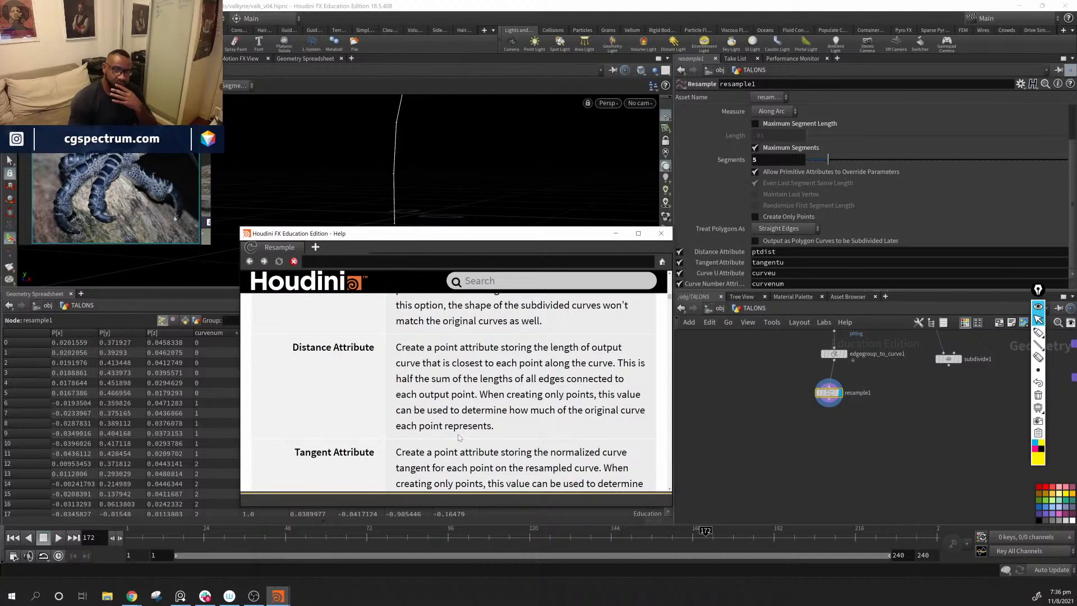
Step: Reread the Distance Attribute and Tangent Attribute descriptions in the Resample help, and close the help window
scroll(456, 436, down, 1)
scroll(454, 430, up, 1)
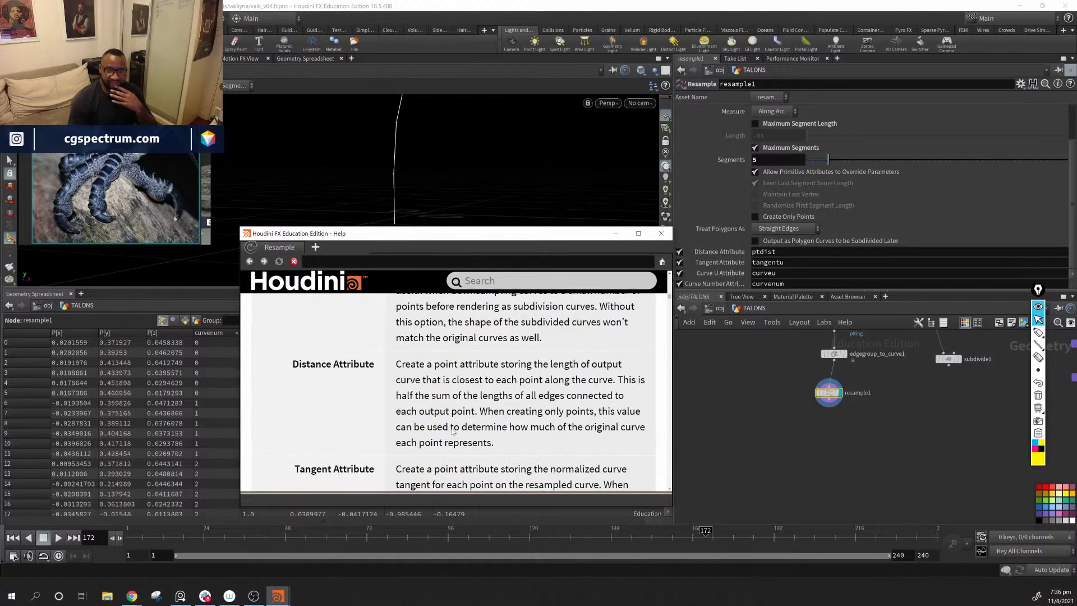
scroll(450, 432, down, 1)
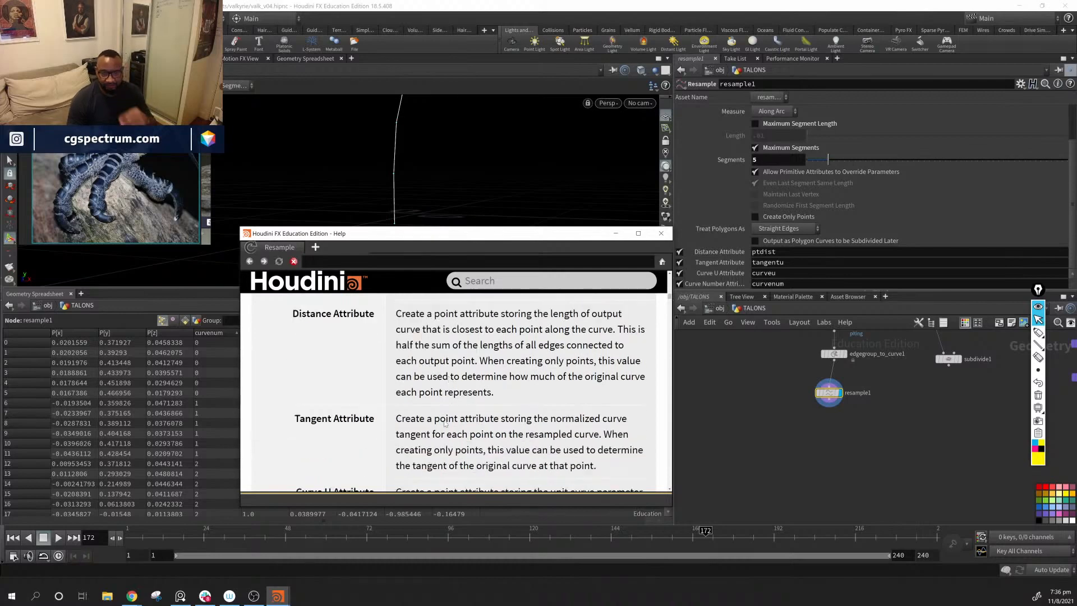
scroll(426, 413, up, 1)
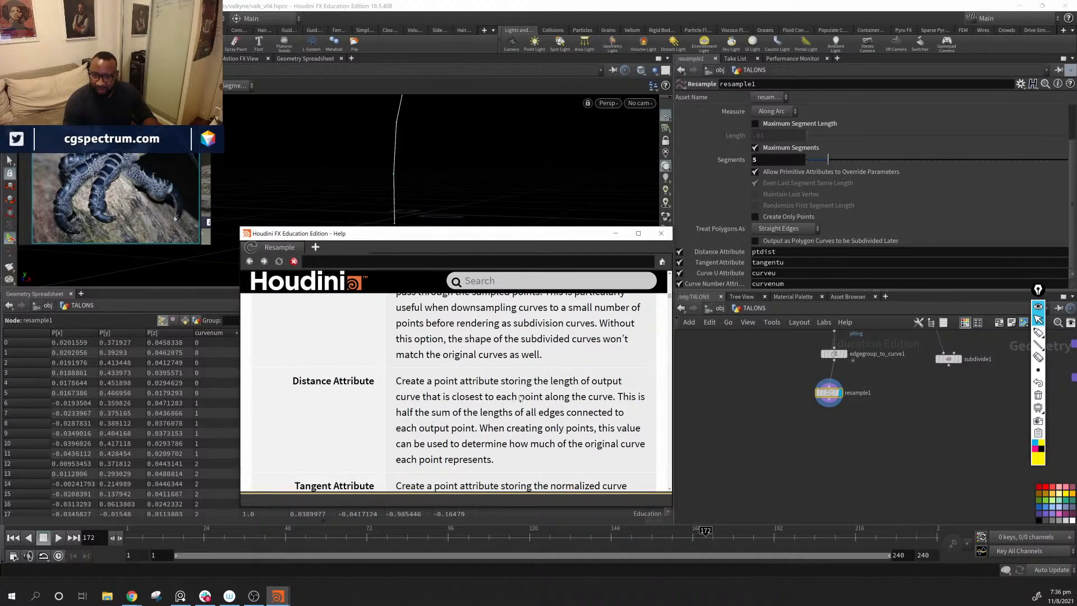
click(660, 233)
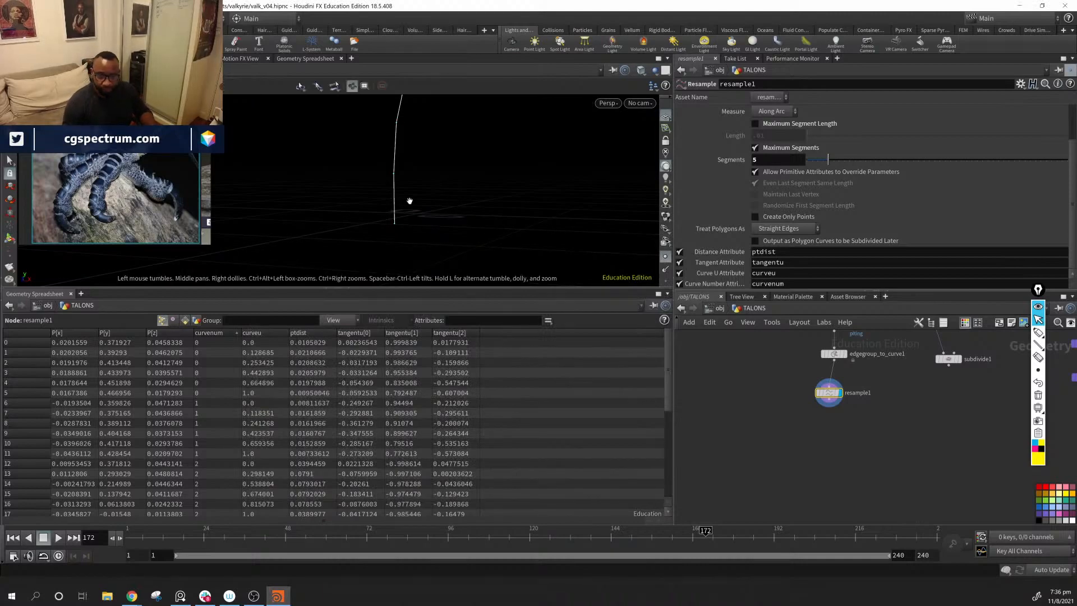
Step: Resample the curves by Maximum Segment Length instead of Maximum Segments, with a length of 0.086
alt+middle_drag(407, 200, 416, 216)
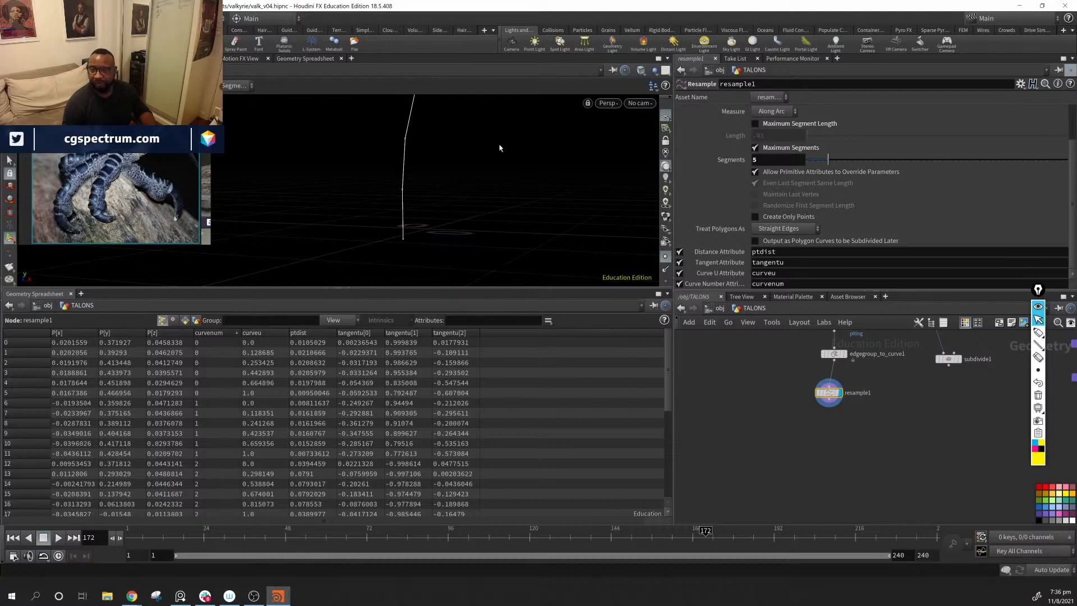
alt+drag(490, 147, 506, 193)
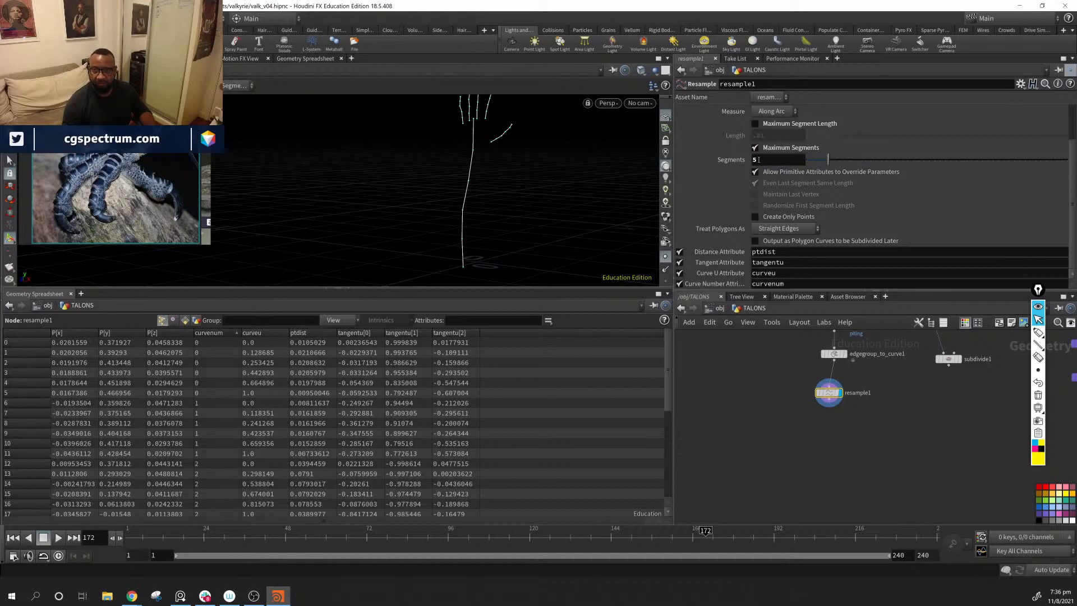
click(756, 148)
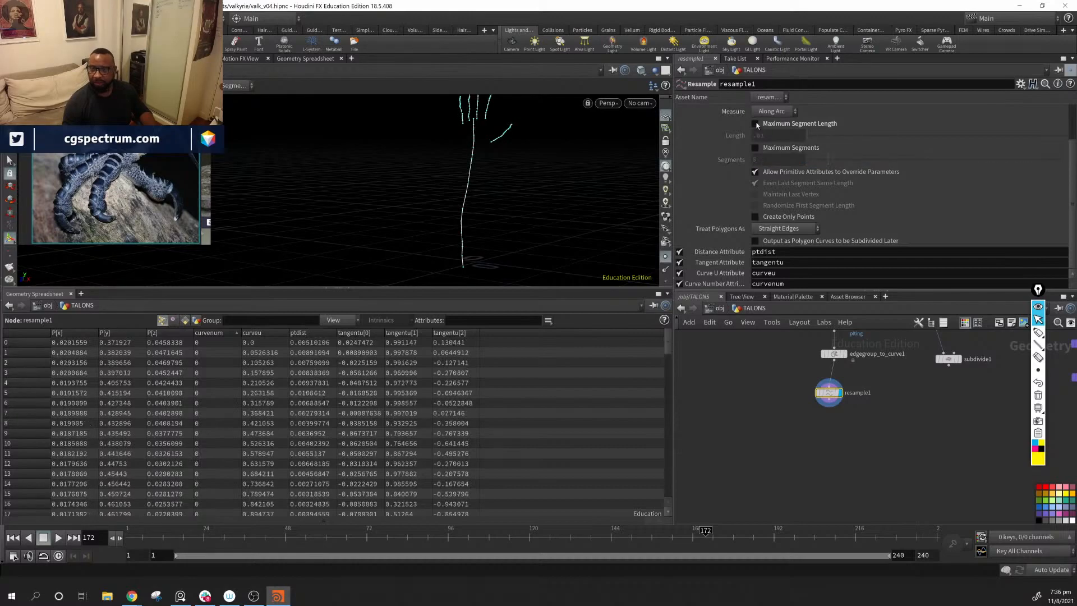
click(755, 124)
drag(807, 136, 812, 138)
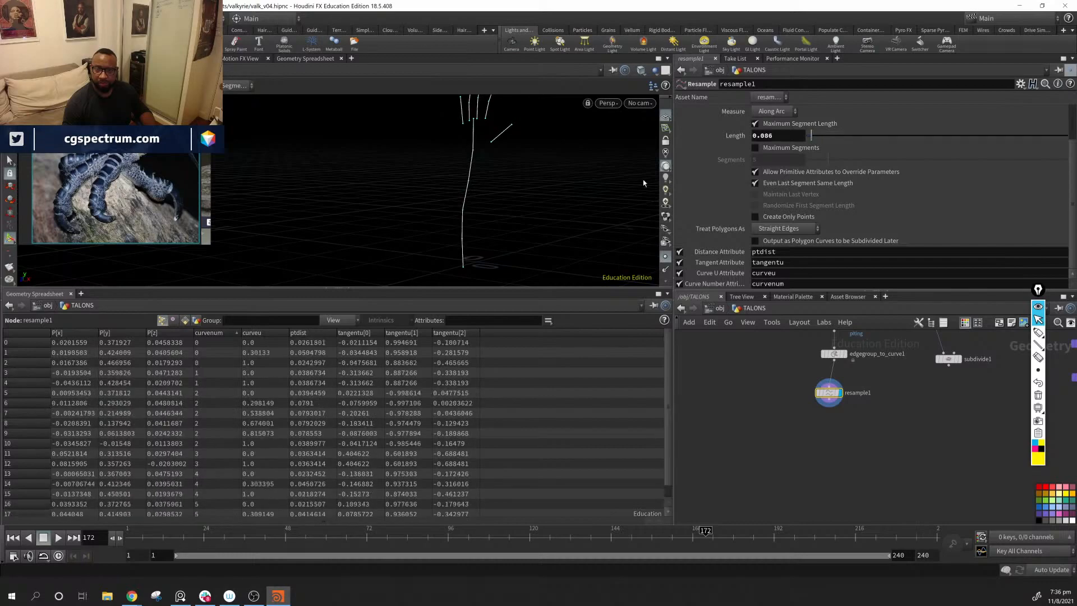
Step: Refine the resampling of the finger, thumb and forearm curves by setting the maximum segment length to 0.02
alt+middle_drag(503, 143, 504, 207)
alt+drag(505, 207, 550, 212)
alt+right_drag(550, 213, 834, 269)
alt+middle_drag(553, 201, 555, 234)
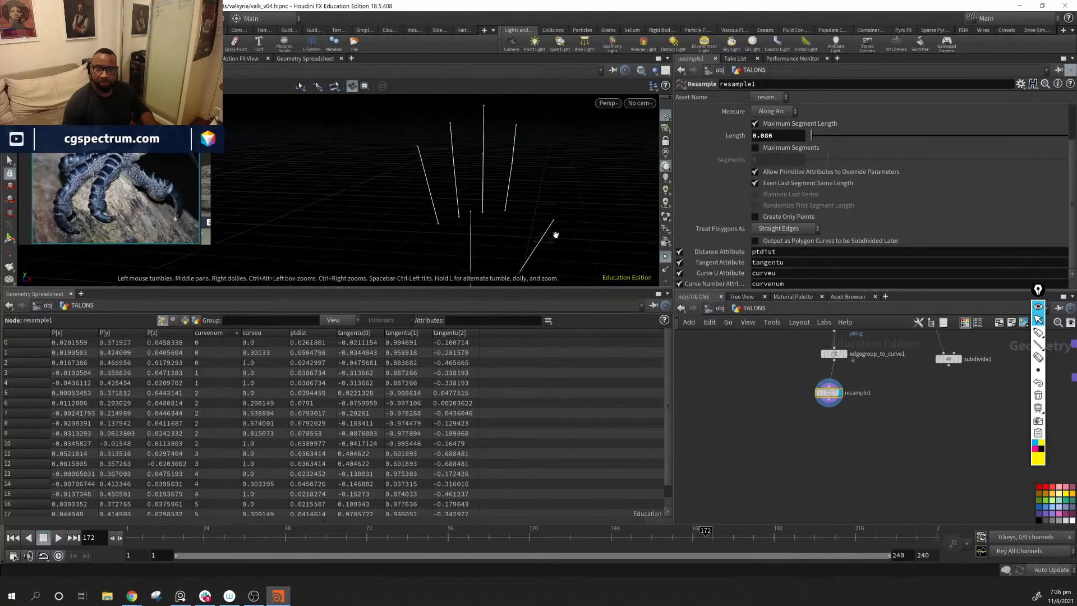
alt+drag(556, 234, 564, 161)
drag(812, 138, 809, 144)
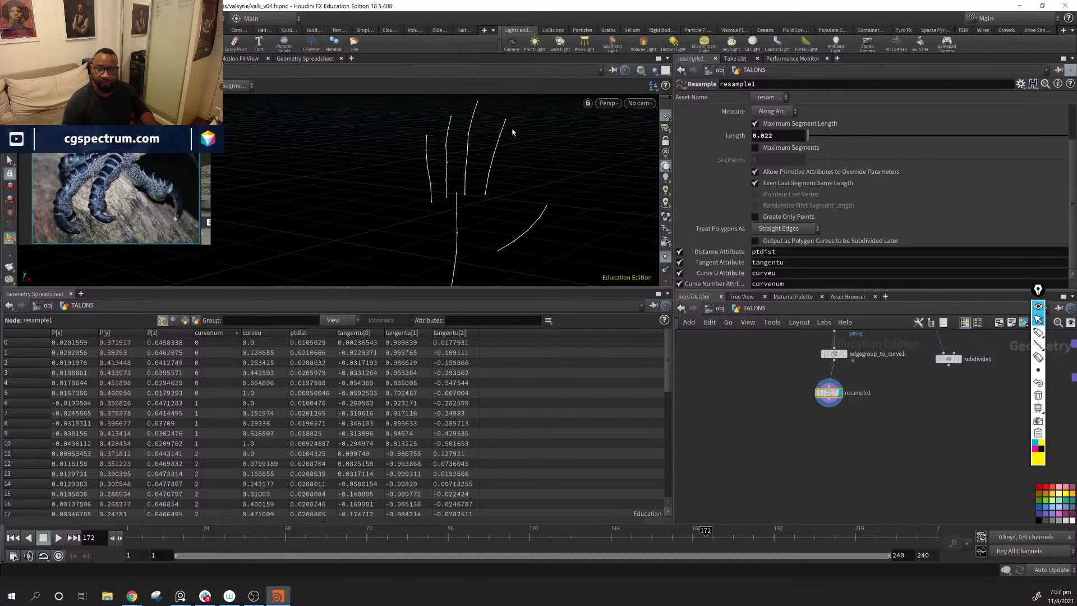
click(786, 138)
middle_drag(797, 138, 774, 191)
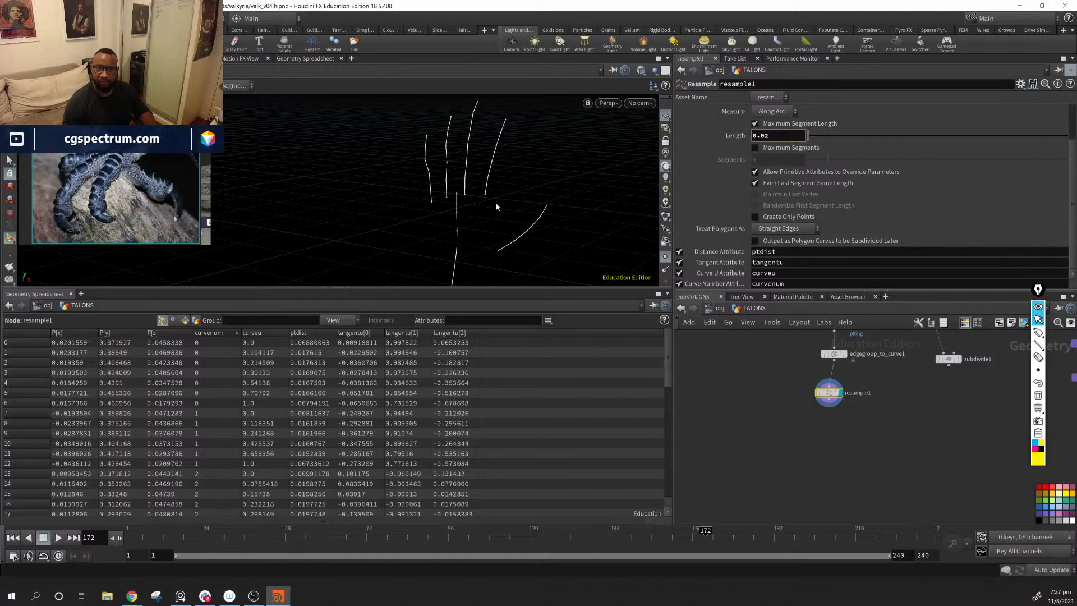
key(space)
drag(533, 211, 503, 232)
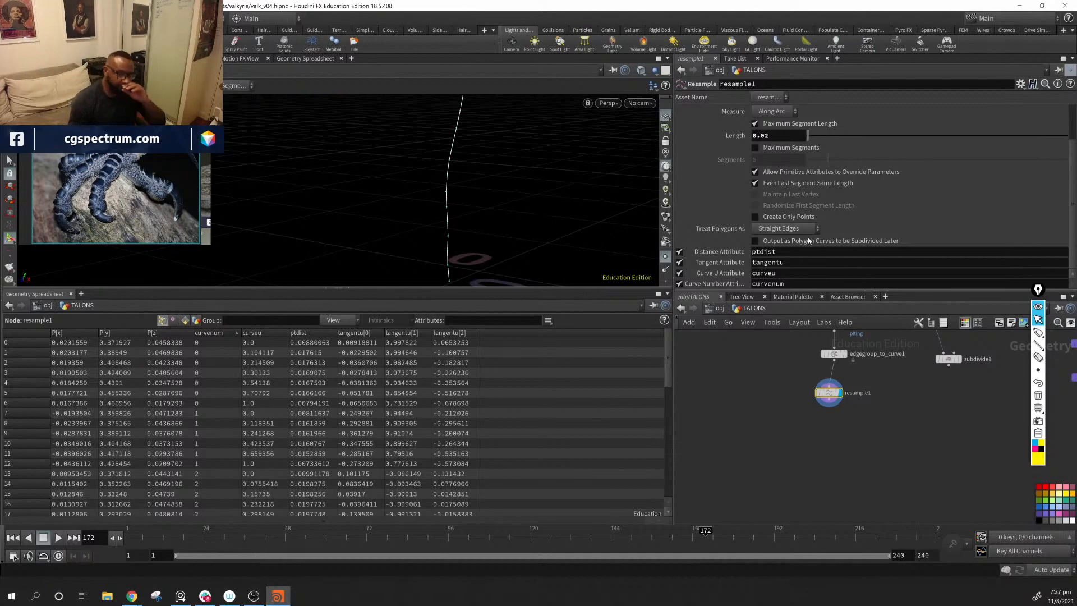
Step: Disable the Distance Attribute output of resample1 and inspect the finger, thumb and forearm curves
click(680, 251)
key(space)
drag(438, 224, 464, 155)
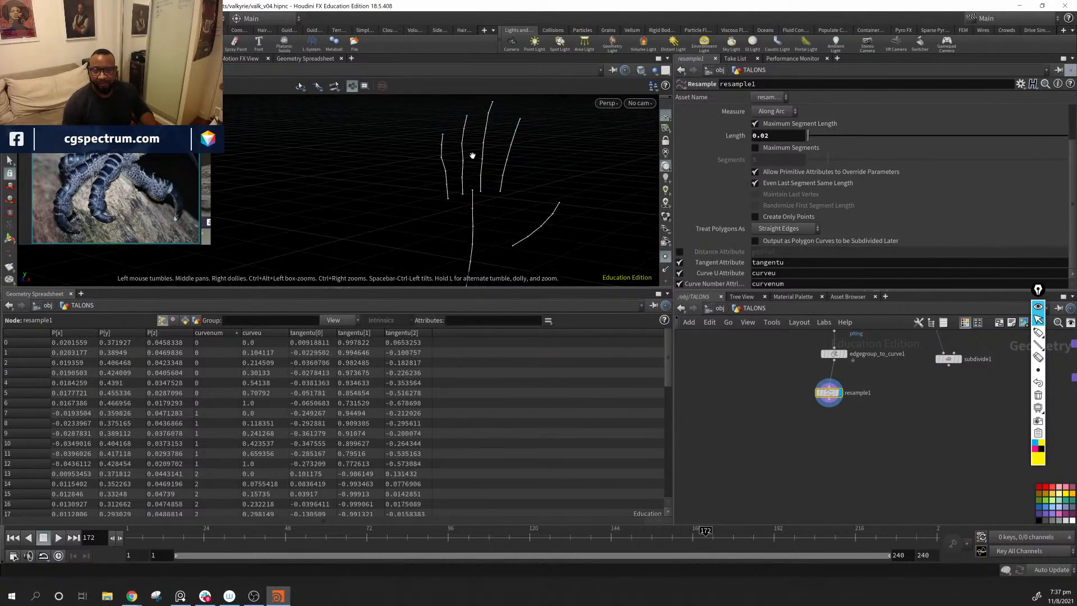
drag(515, 246, 527, 132)
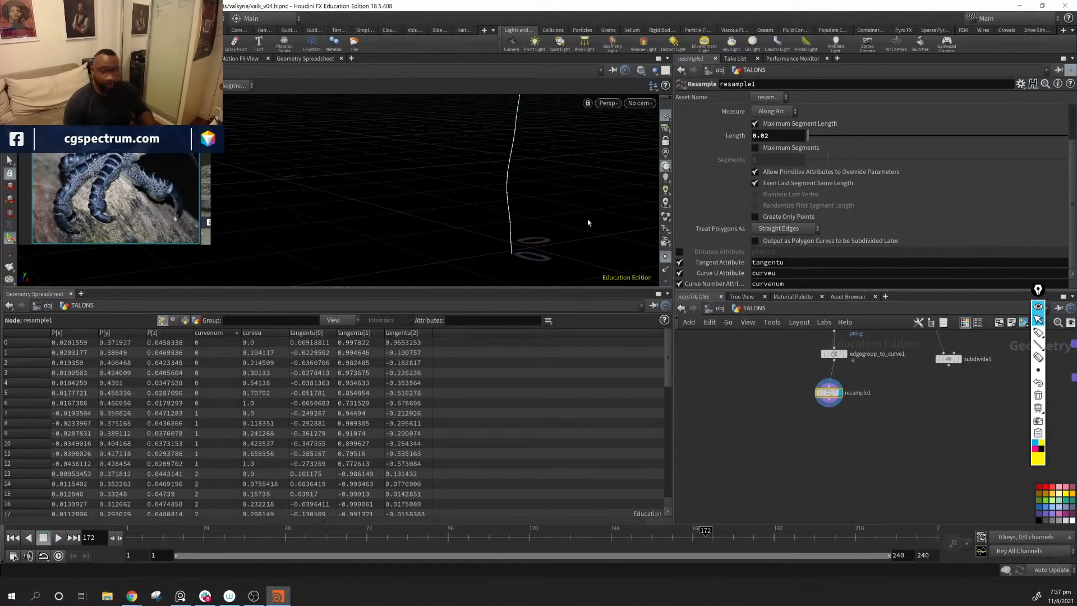
middle_drag(530, 150, 505, 191)
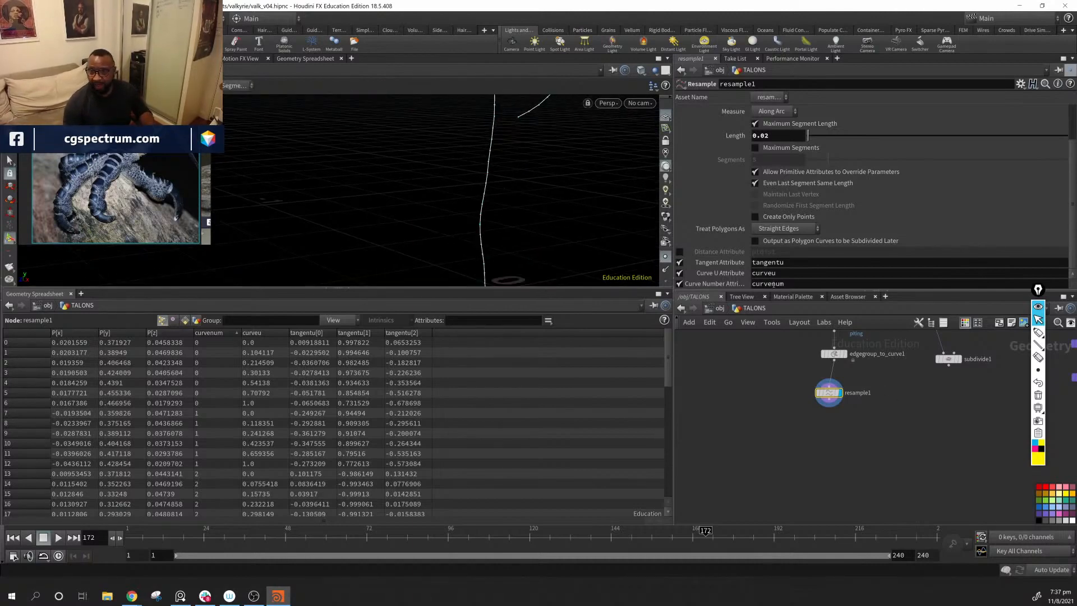
scroll(817, 441, up, 1)
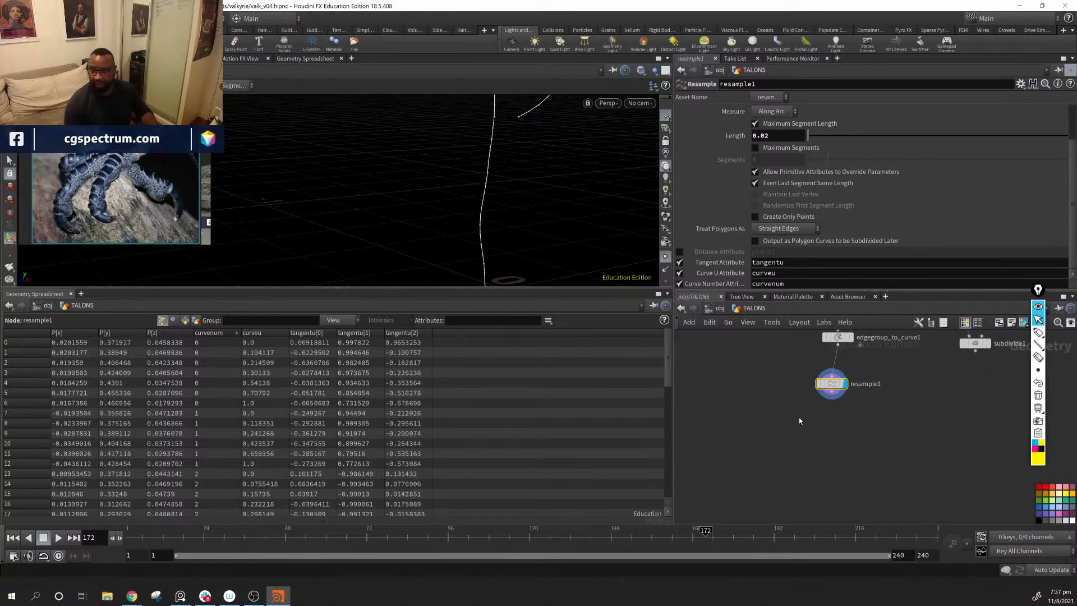
key(Tab)
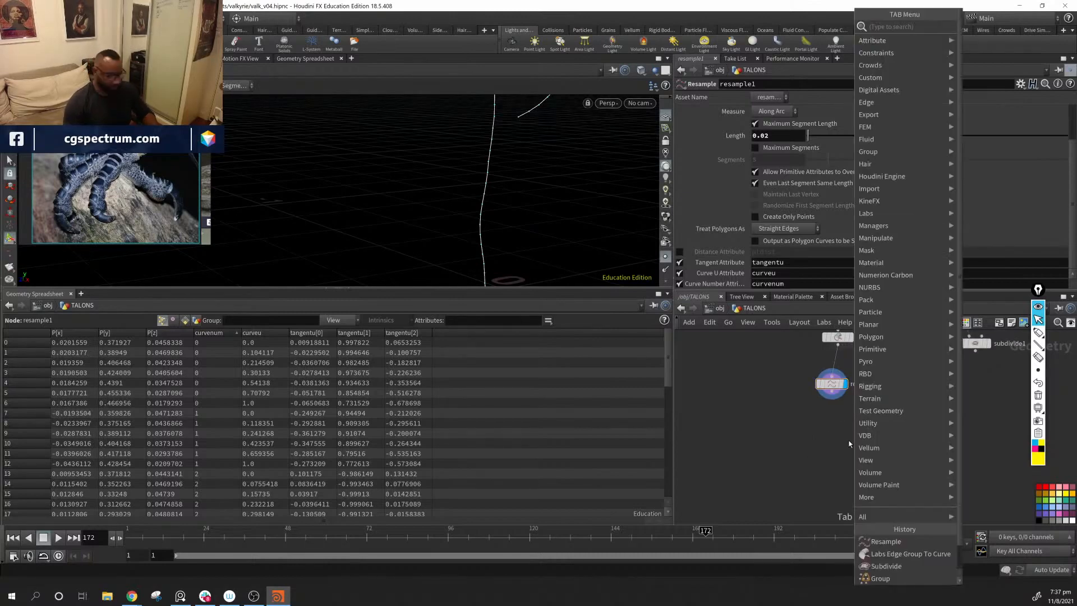
text(split)
key(Return)
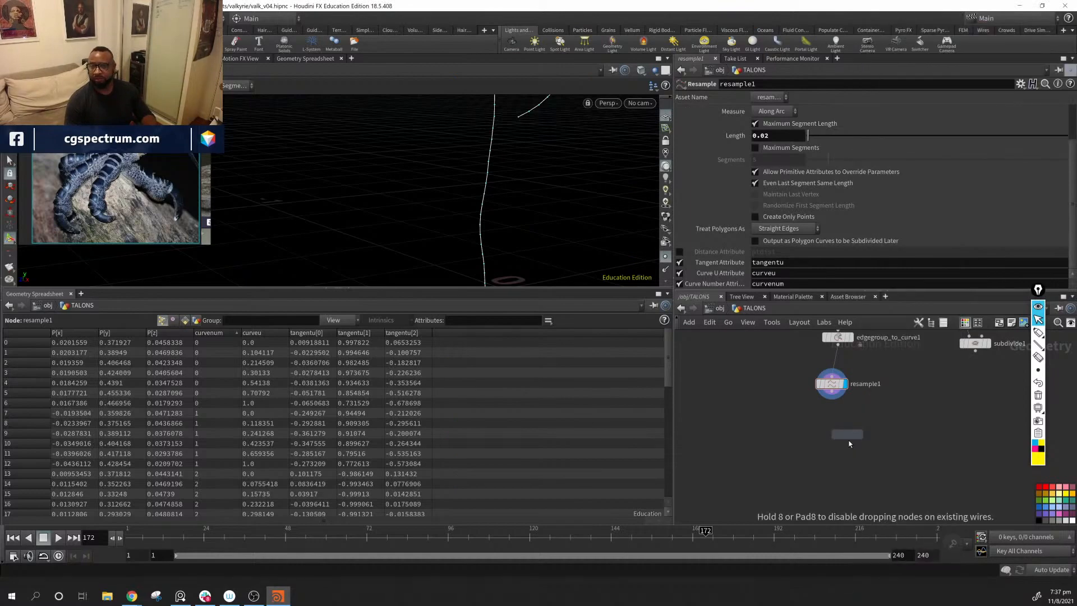
click(848, 443)
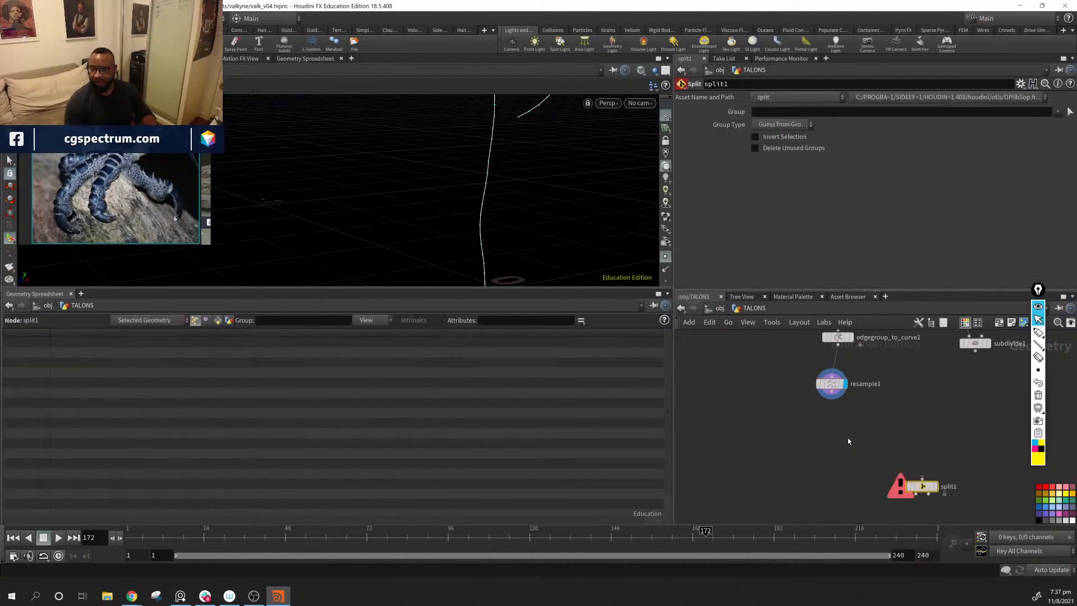
drag(848, 429, 956, 508)
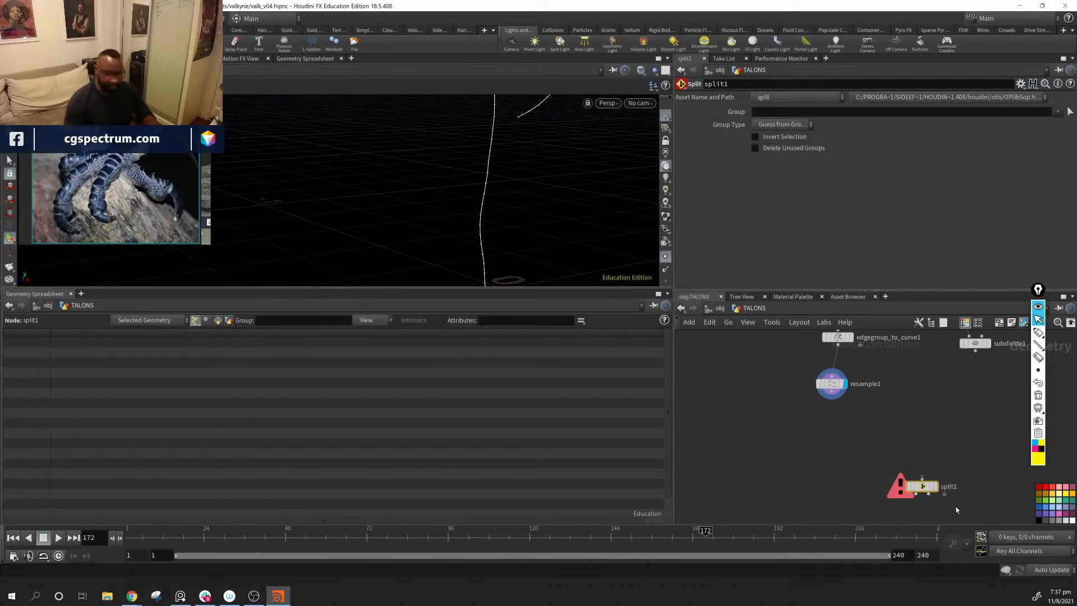
key(Delete)
Step: Visualize resample1's tangentu point attribute and examine its vectors along the forearm, finger and thumb curves
alt+right_drag(500, 231, 461, 180)
alt+drag(499, 123, 517, 189)
alt+middle_drag(517, 190, 527, 151)
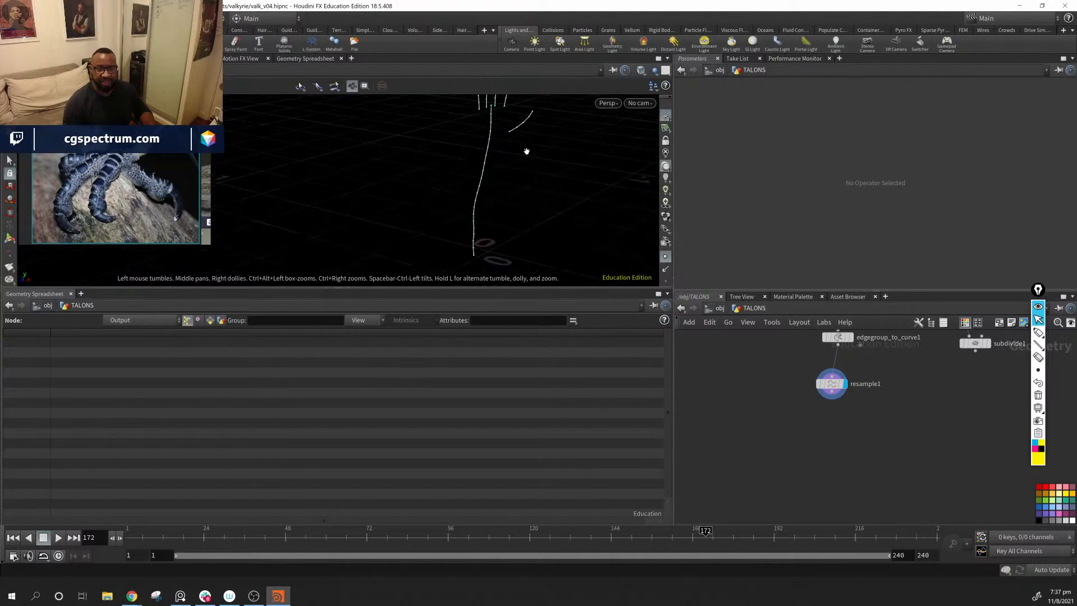
alt+drag(518, 185, 495, 206)
alt+middle_drag(496, 206, 494, 179)
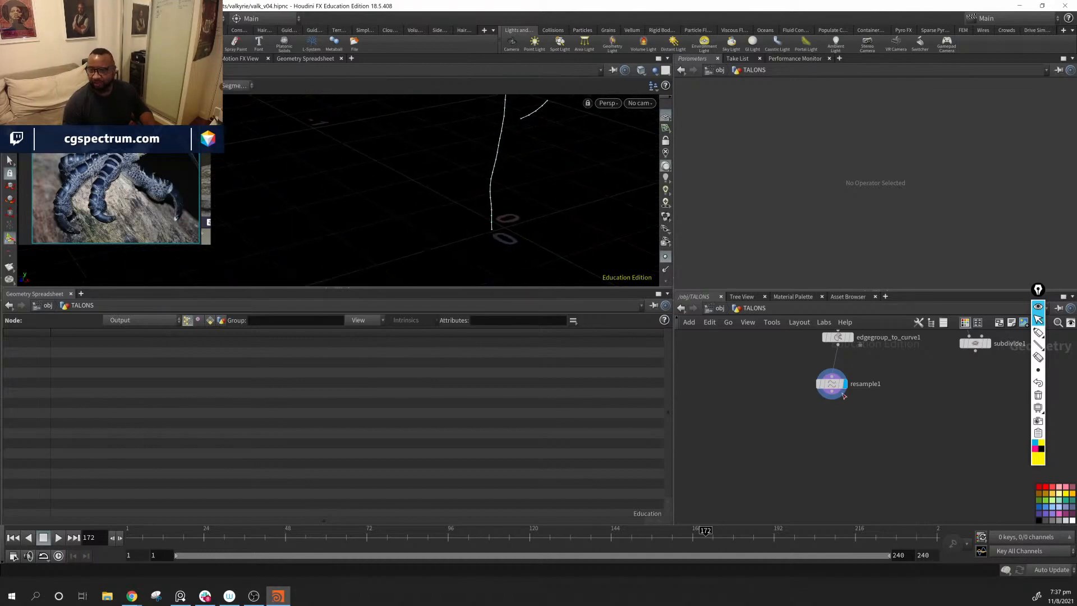
click(808, 385)
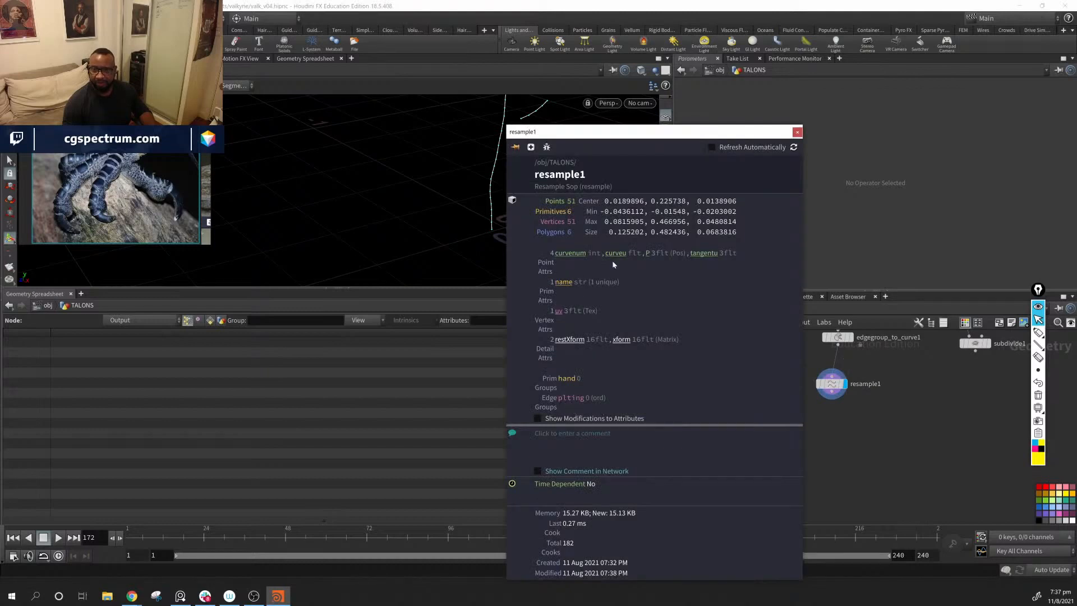
click(704, 253)
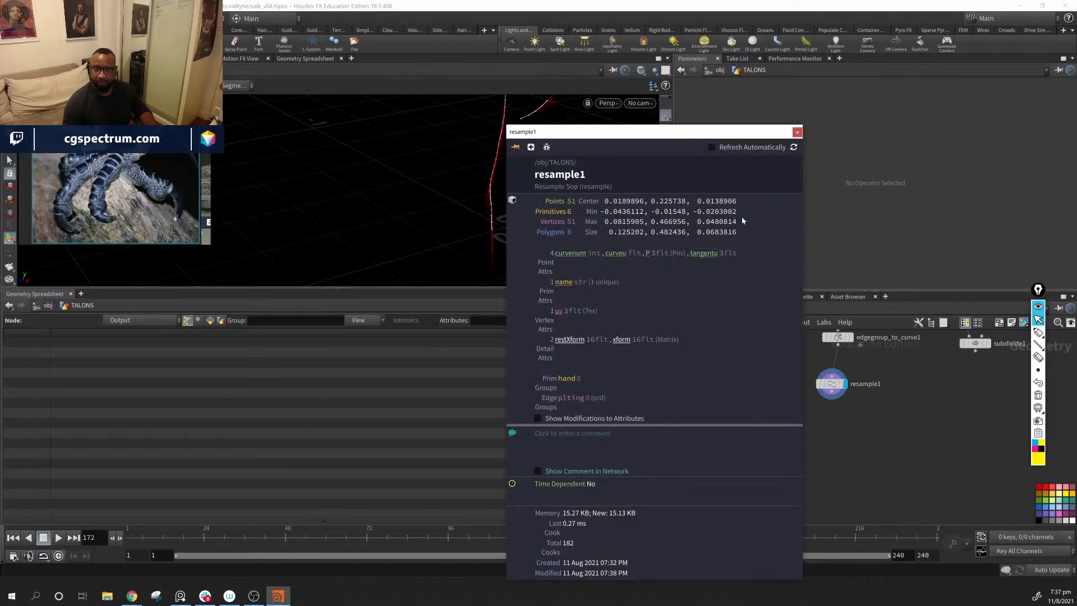
click(798, 132)
mouse_move(546, 182)
alt+mouse_down()
mouse_move(512, 228)
mouse_move(486, 182)
mouse_move(524, 209)
mouse_move(549, 196)
alt+mouse_up()
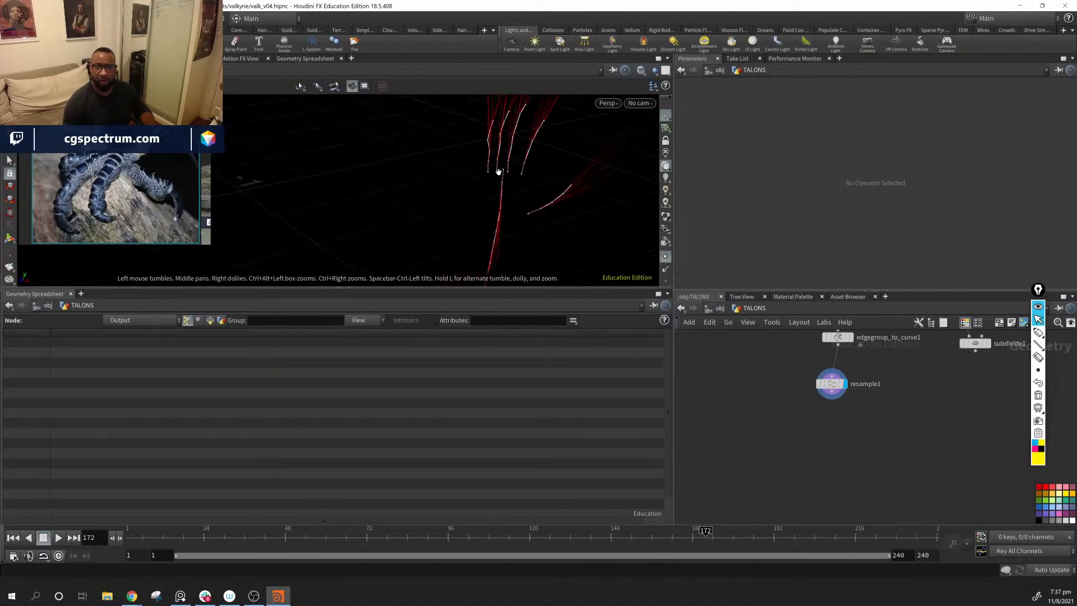
alt+drag(498, 171, 457, 273)
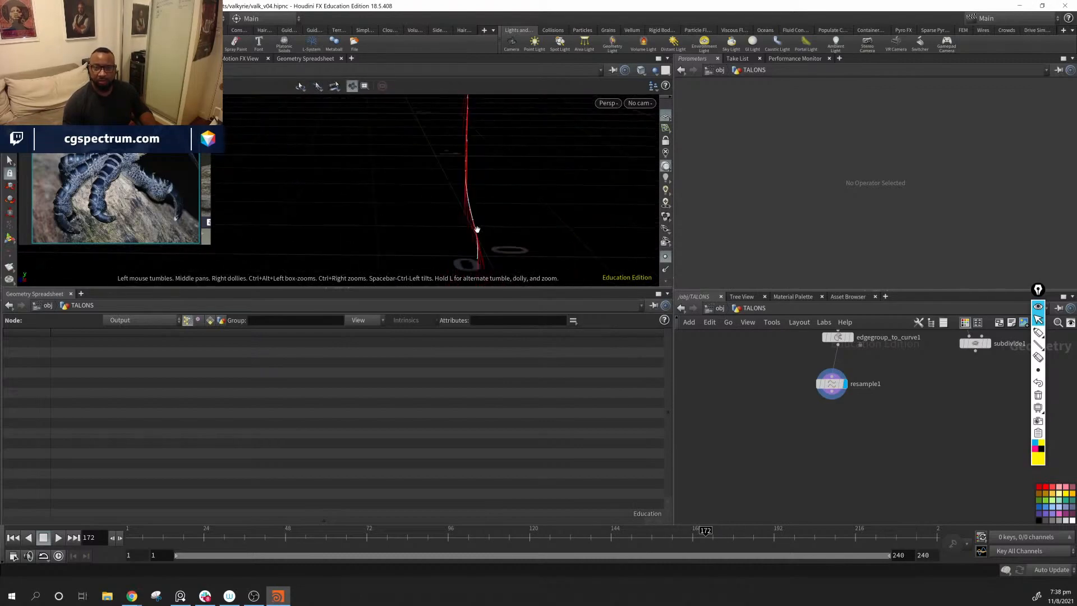
alt+drag(476, 229, 505, 211)
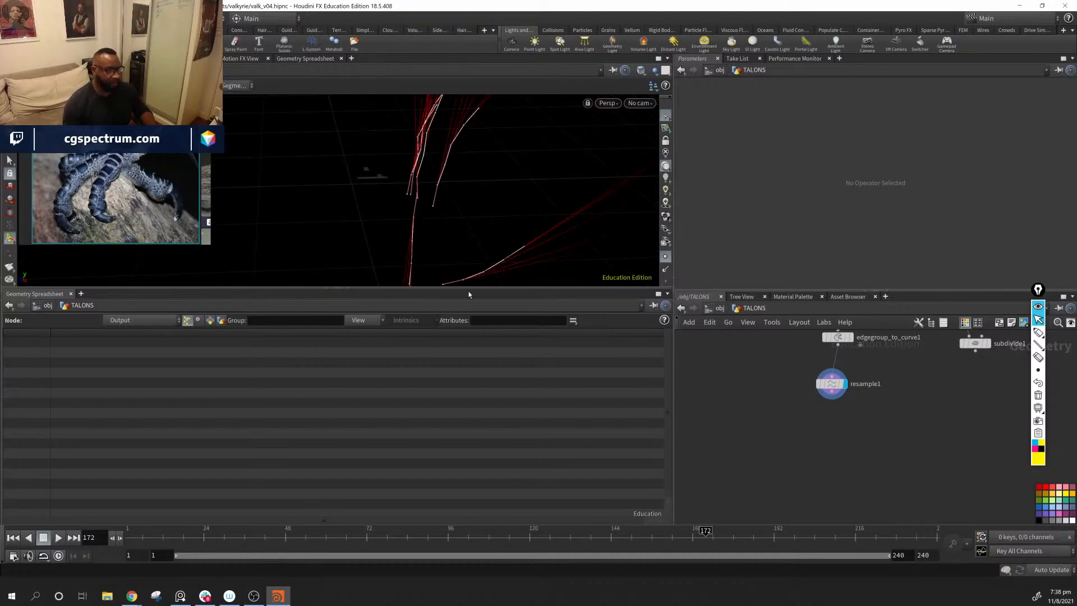
alt+drag(449, 233, 493, 190)
alt+middle_drag(438, 175, 405, 207)
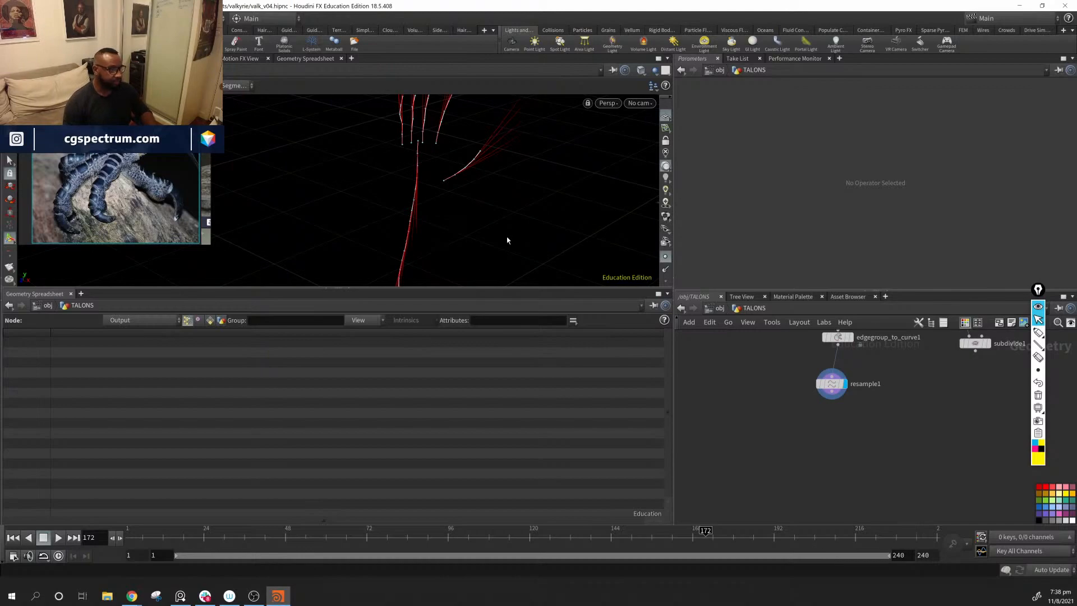
alt+drag(507, 240, 480, 213)
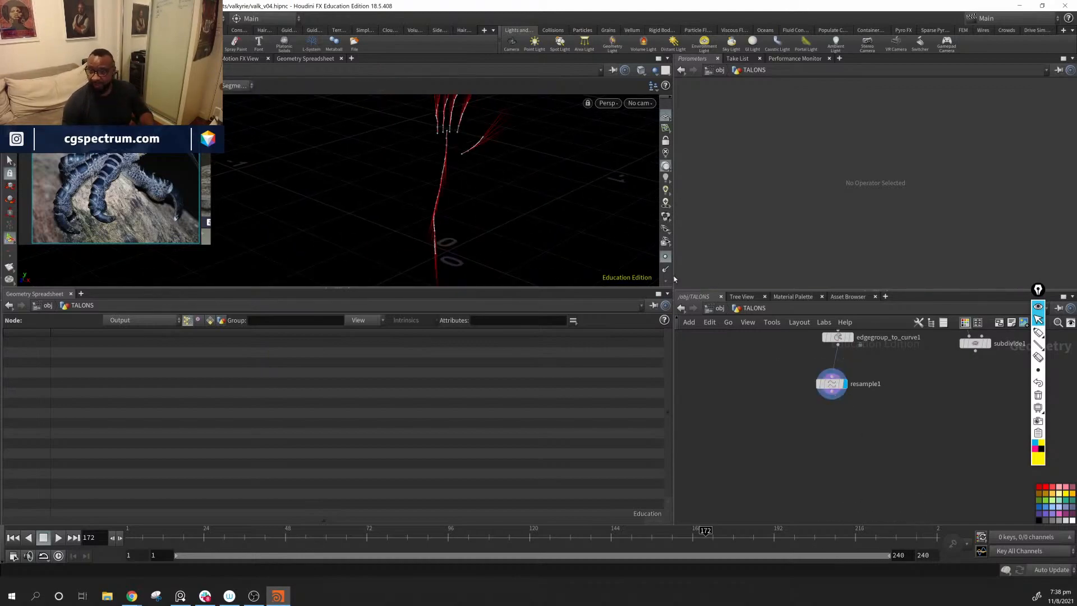
Step: Turn off the scene's tangentu visualizer so that only the plain curves are displayed
scroll(667, 264, down, 5)
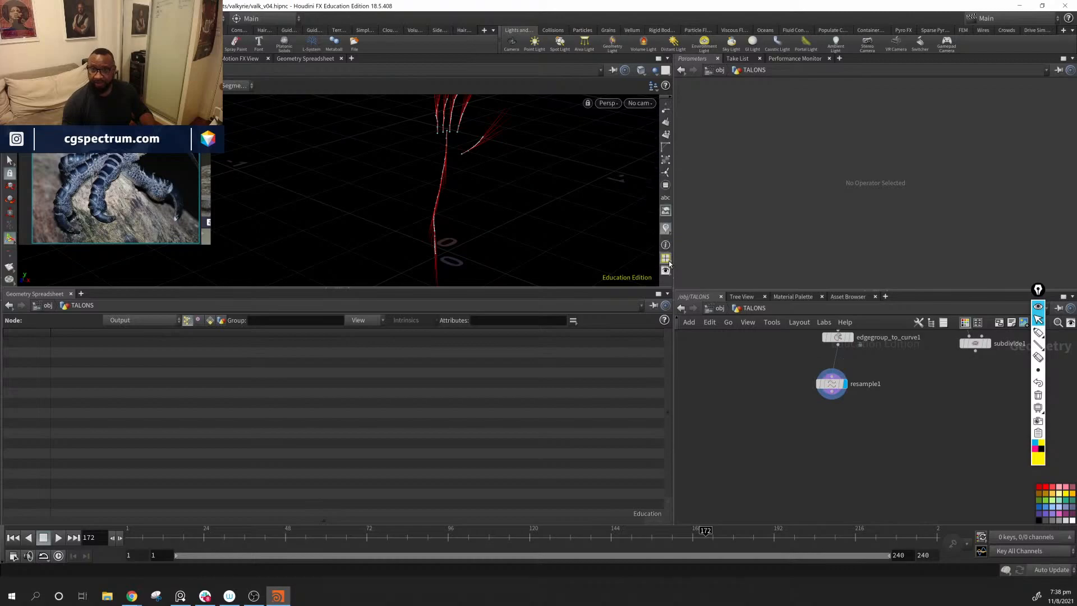
click(665, 228)
click(666, 228)
click(668, 230)
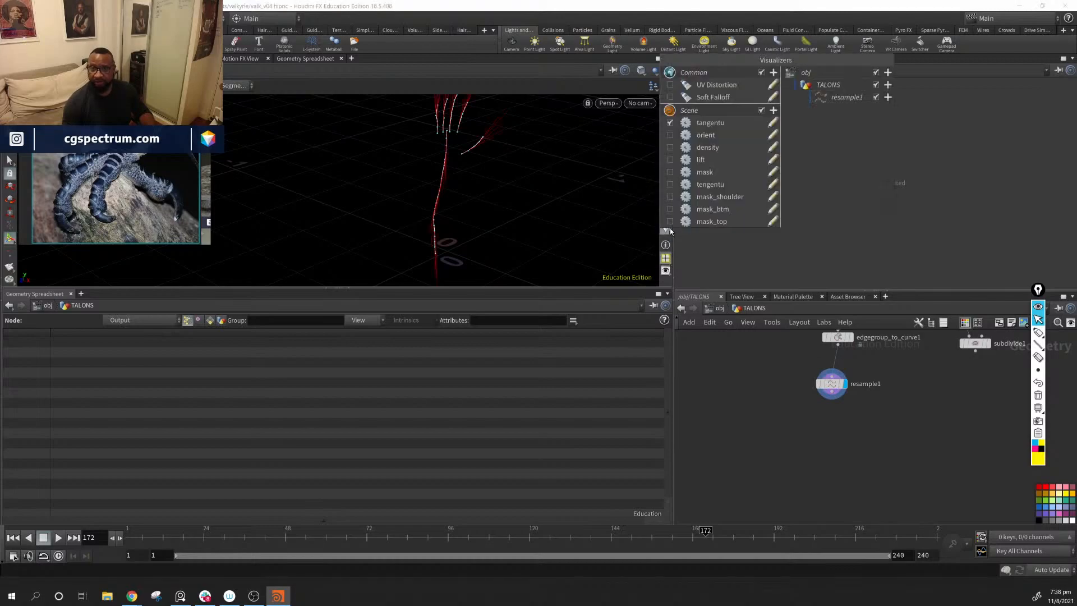
click(670, 123)
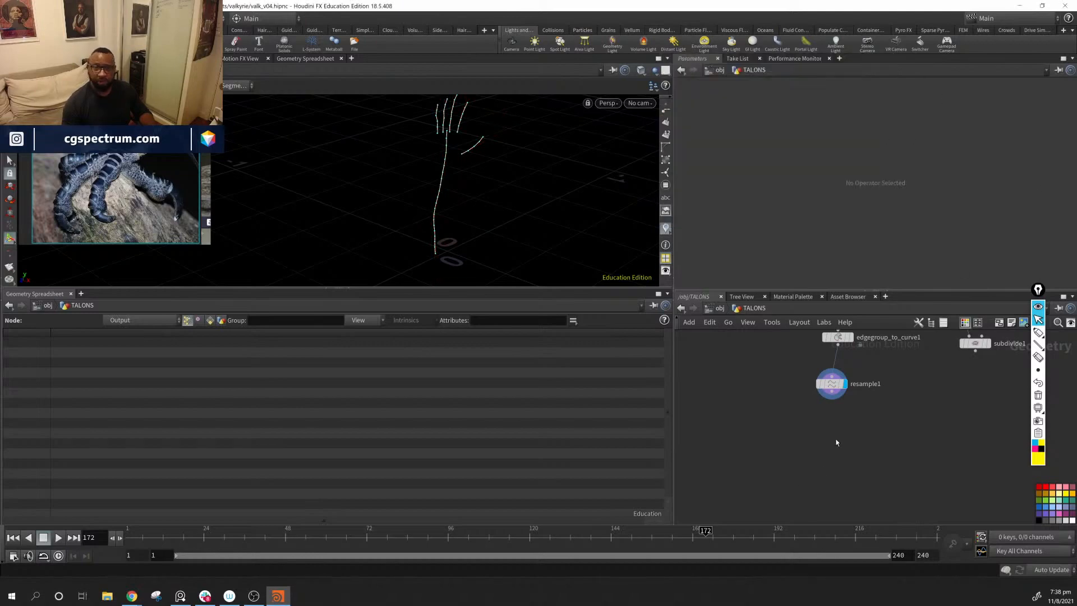
Step: Add a Split node below resample1 and wire the resampled curves into it
key(Tab)
text(s)
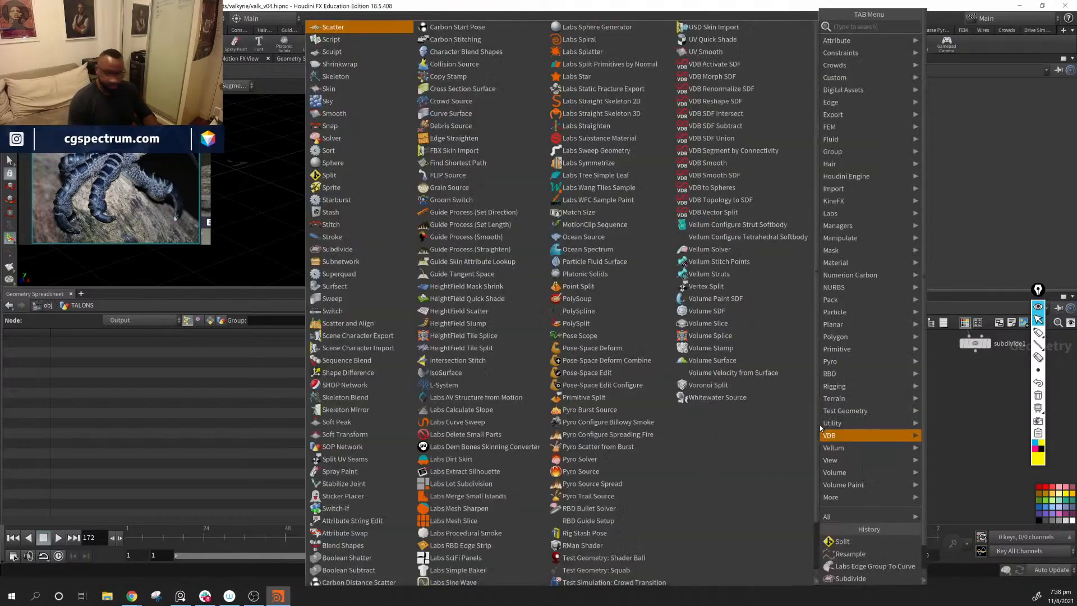
text(plit)
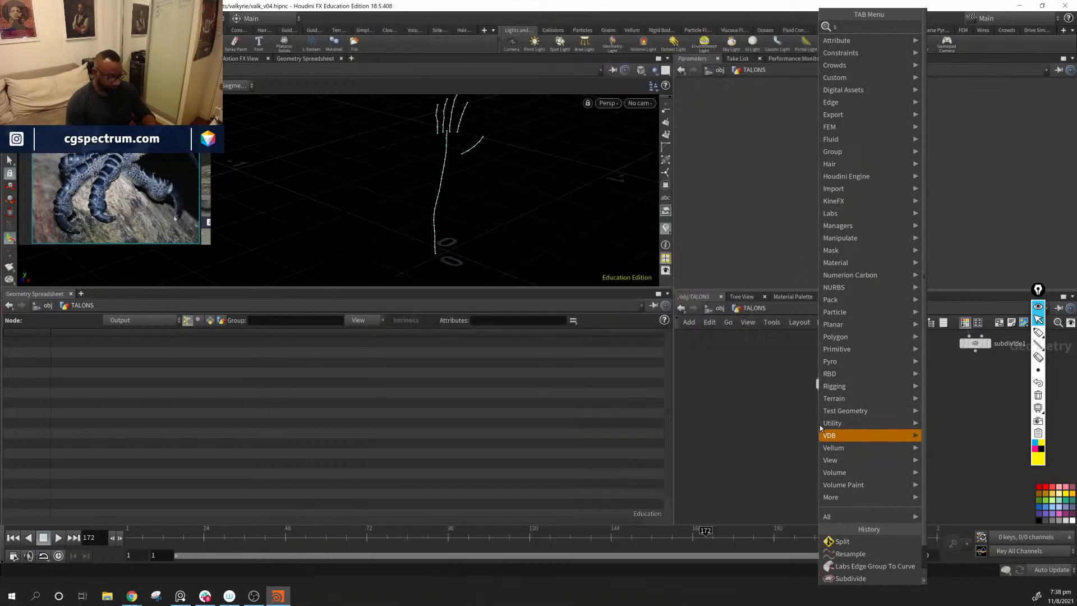
key(Return)
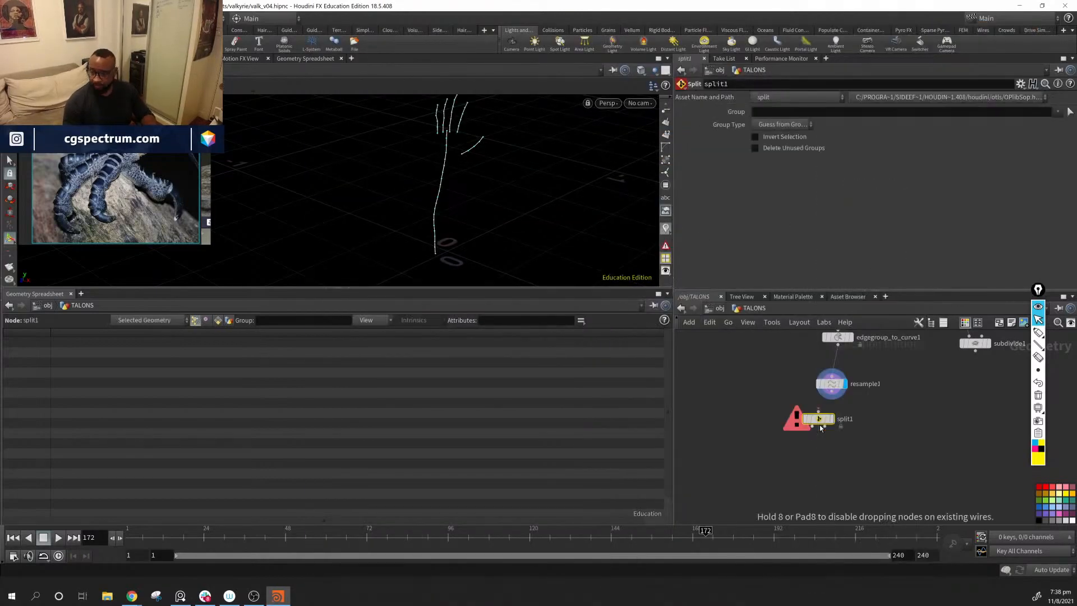
click(844, 425)
drag(845, 427, 841, 420)
Step: Set split1's Group to 2 so that it separates the forearm curve from the finger and thumb curves
scroll(666, 218, down, 5)
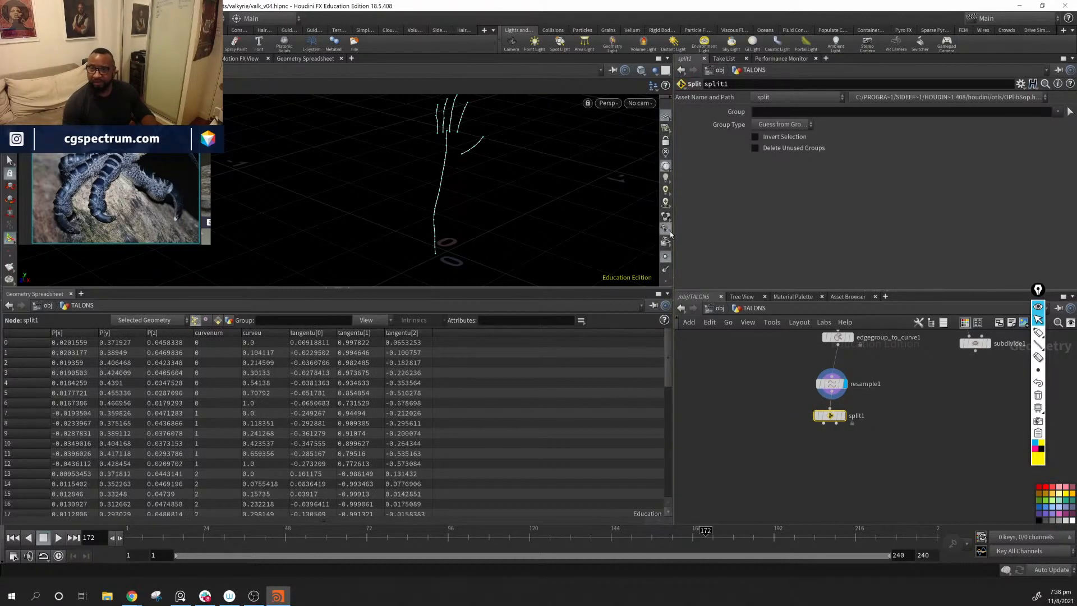
scroll(666, 241, down, 3)
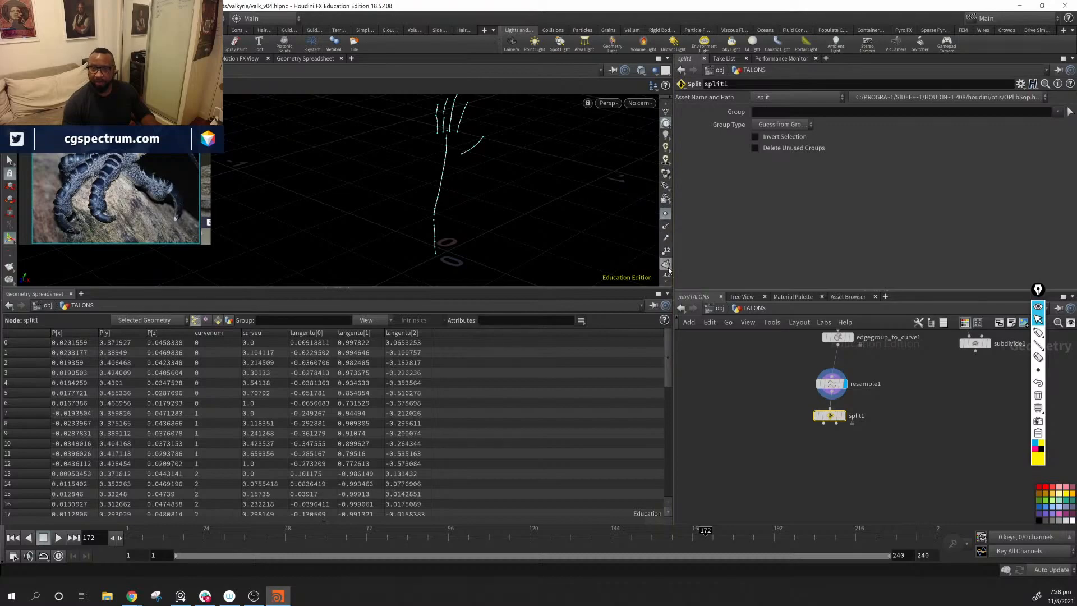
alt+right_drag(486, 211, 662, 242)
alt+middle_drag(634, 224, 412, 196)
alt+right_drag(643, 240, 629, 236)
alt+drag(409, 159, 423, 168)
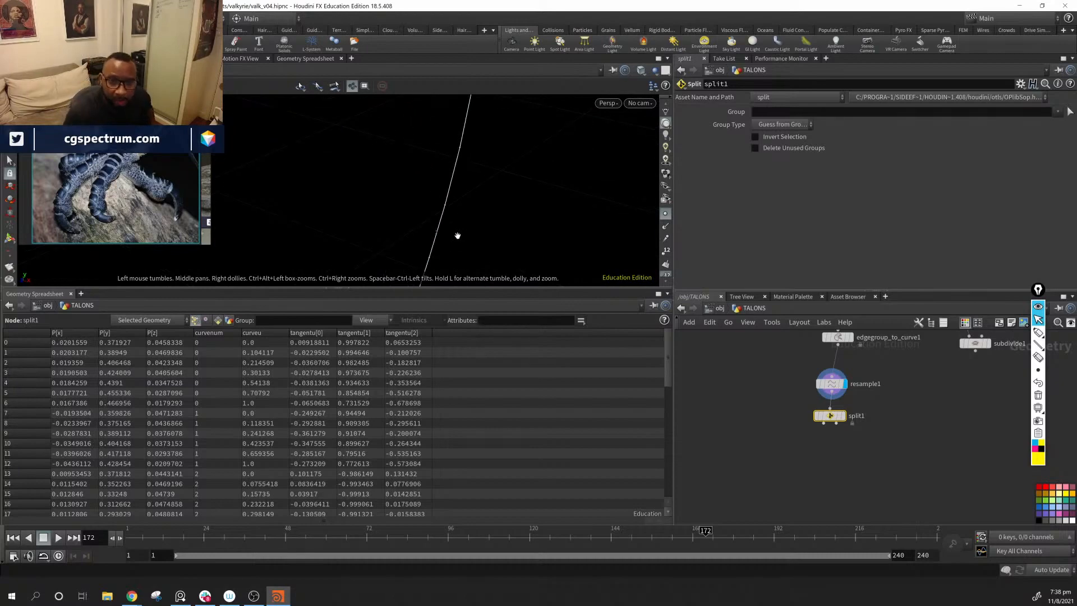
alt+drag(458, 239, 448, 191)
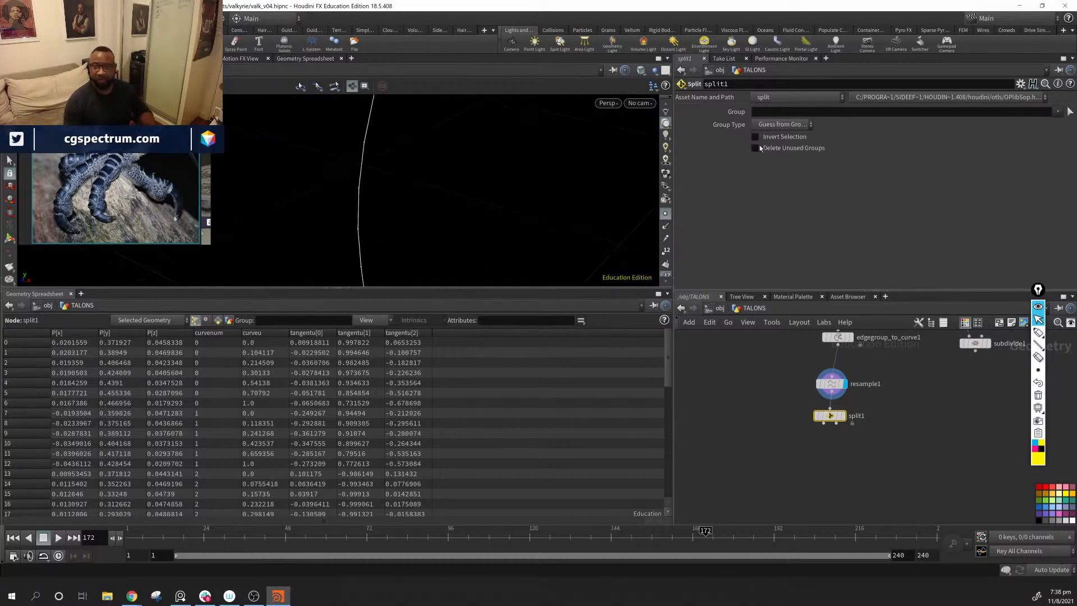
click(789, 114)
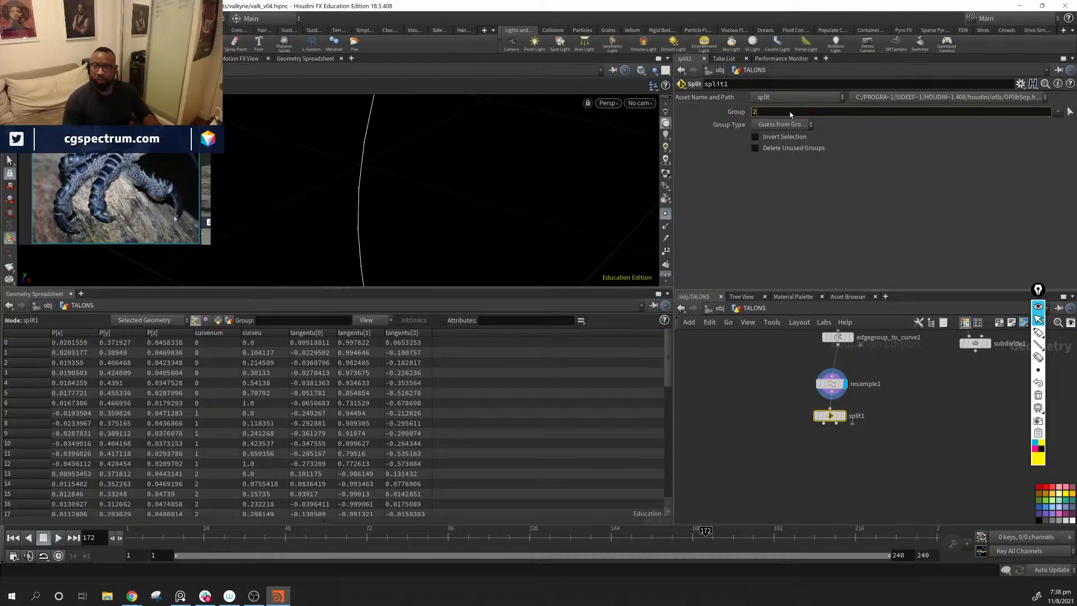
text(2)
key(Return)
Step: Display split1's output to view the isolated forearm curve
alt+drag(582, 217, 542, 214)
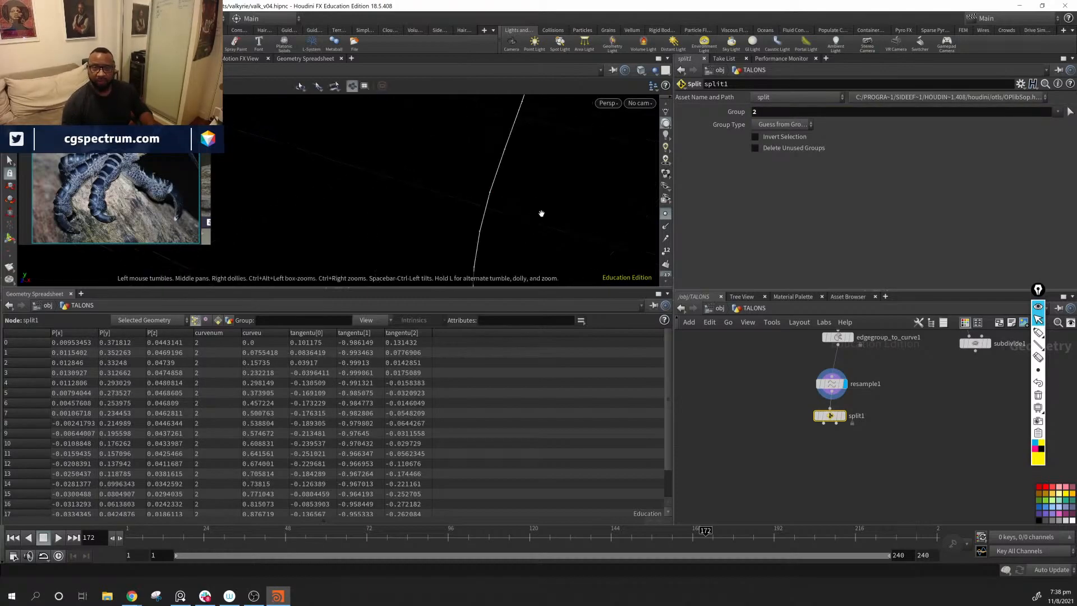
alt+right_drag(541, 213, 264, 140)
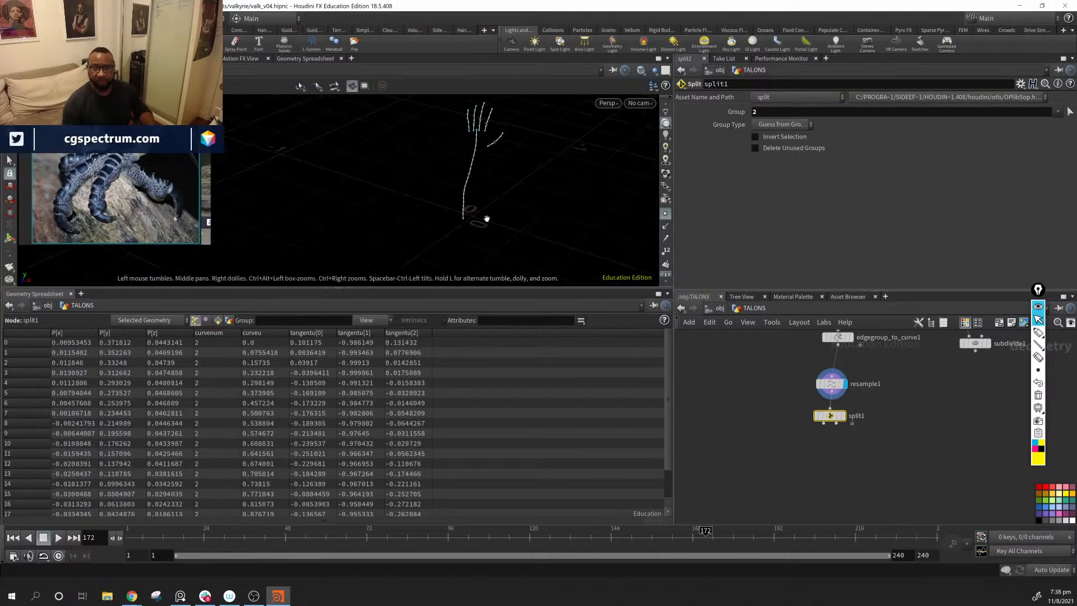
click(844, 420)
key(space+h)
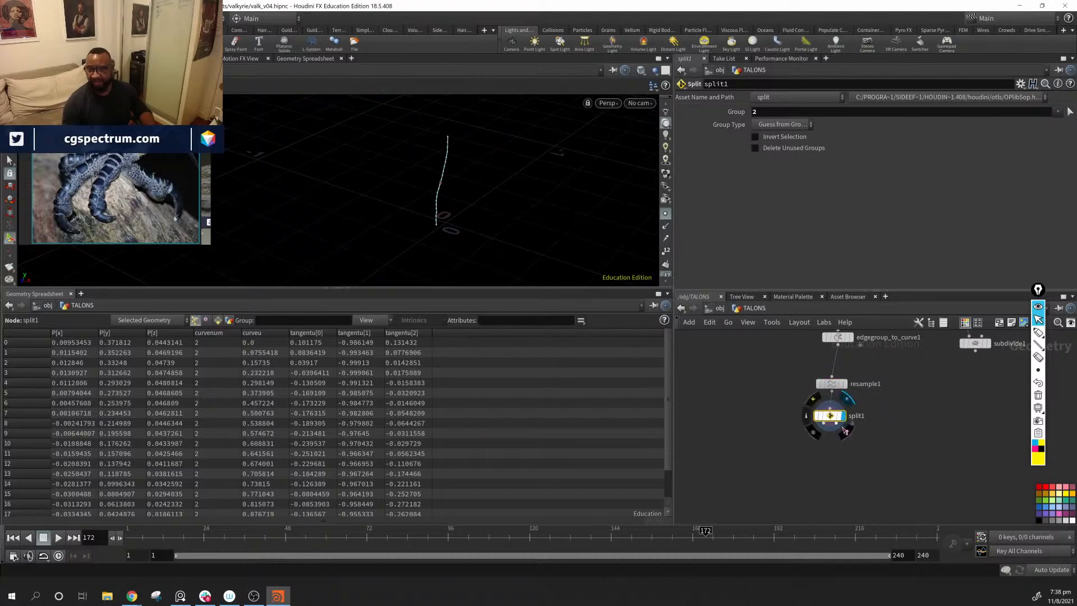
Step: Turn on the scene's tangentu visualizer for the isolated forearm curve from split1
drag(802, 440, 835, 372)
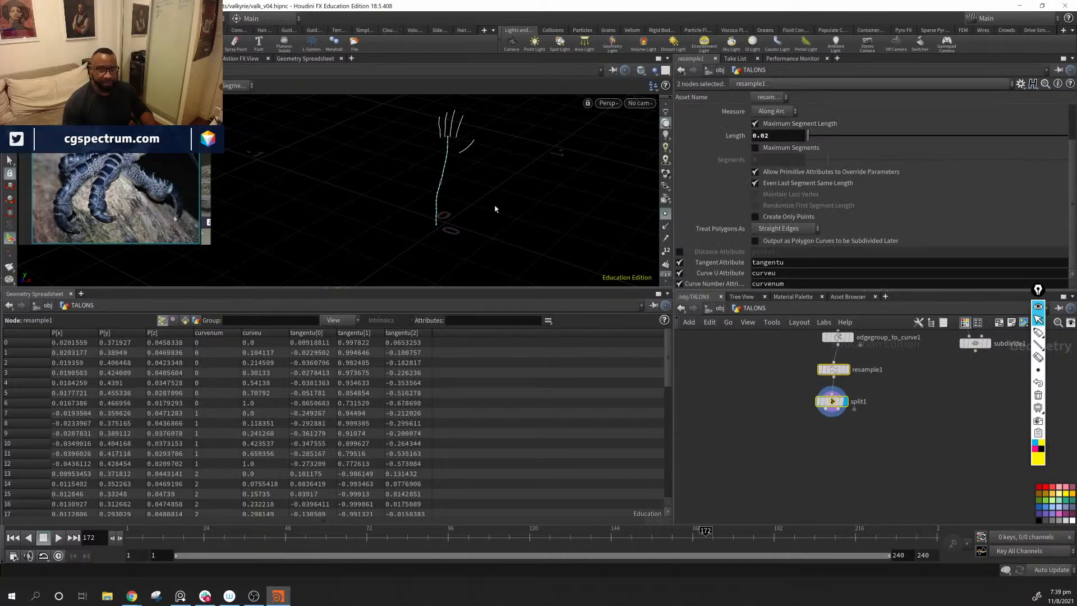
scroll(373, 151, up, 3)
click(832, 404)
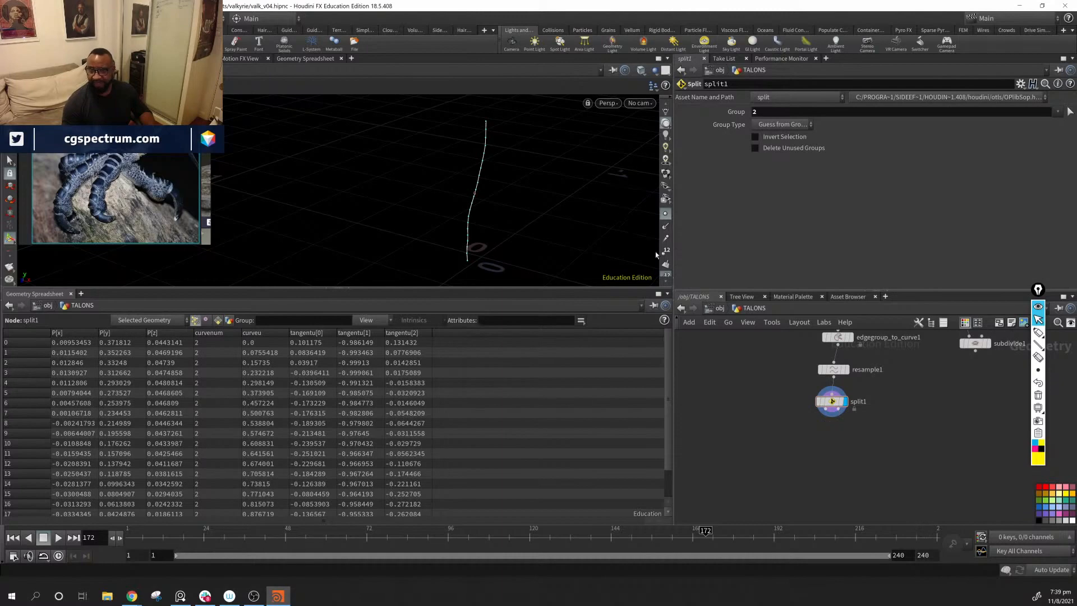
scroll(662, 264, down, 5)
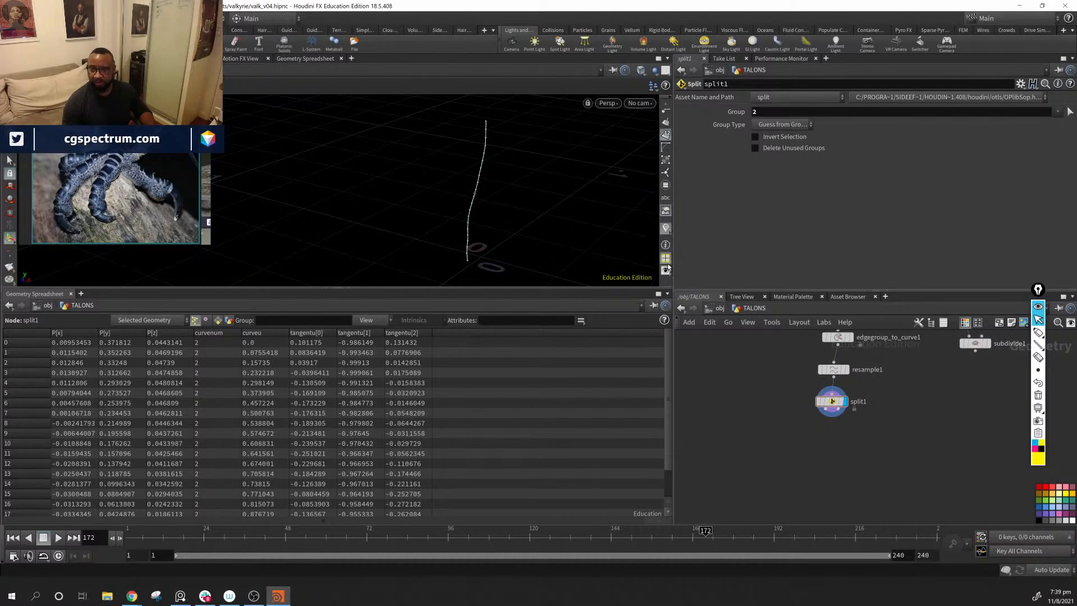
click(666, 230)
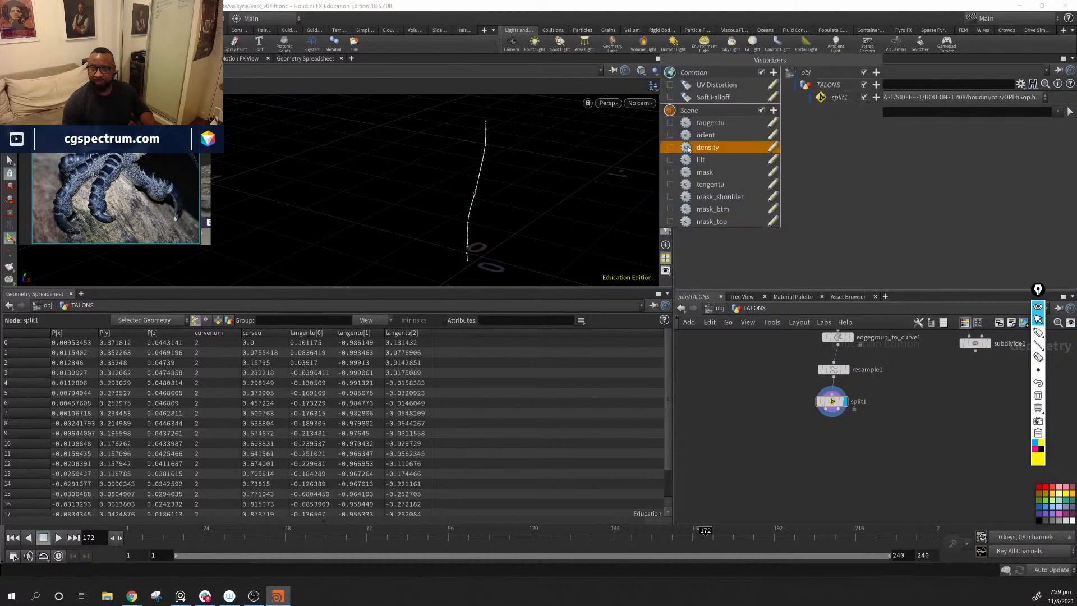
click(670, 123)
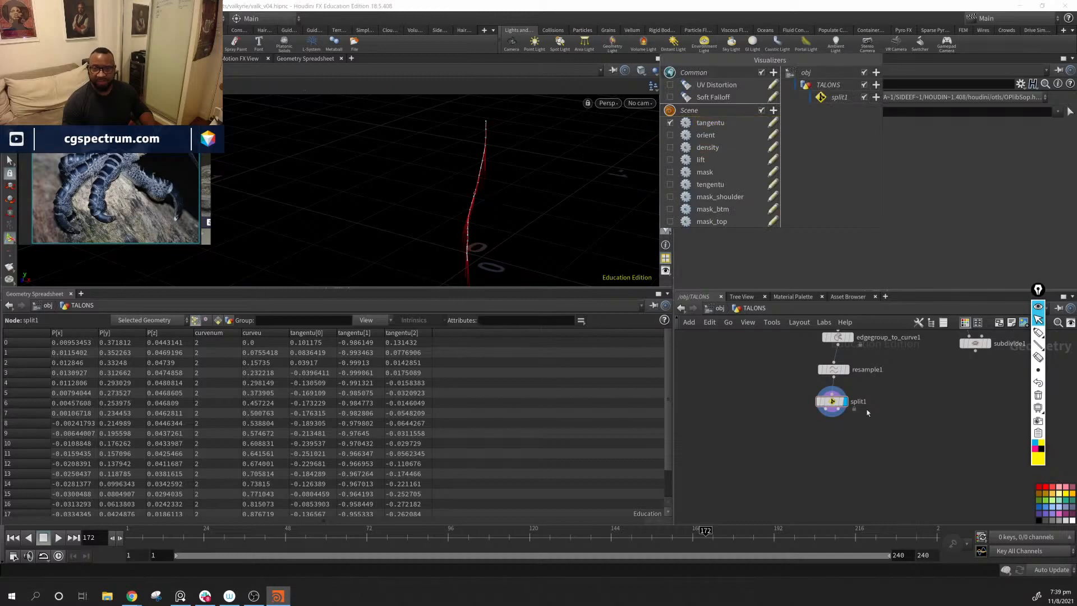
Step: Try to flip the forearm curve's direction by adding a displayed Reverse node to split1's first output
key(Tab)
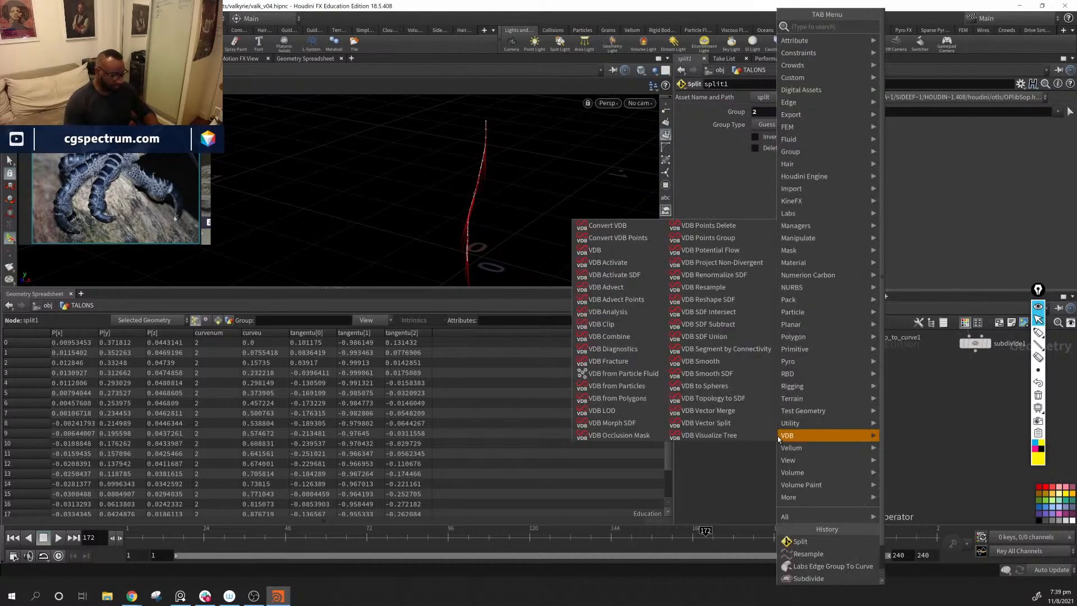
text(rev)
key(Return)
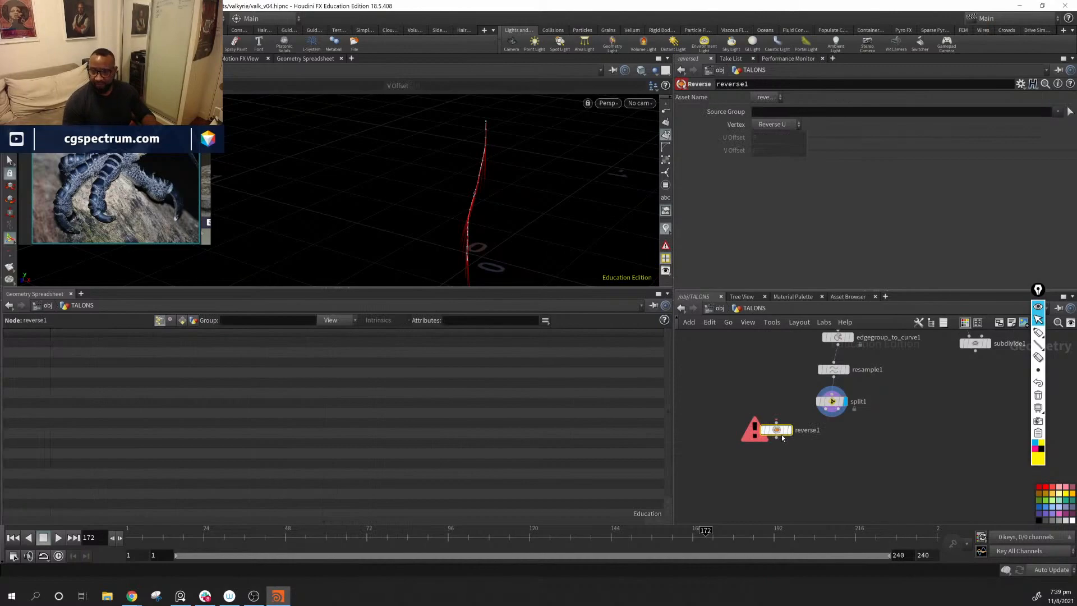
click(780, 454)
drag(832, 411, 779, 447)
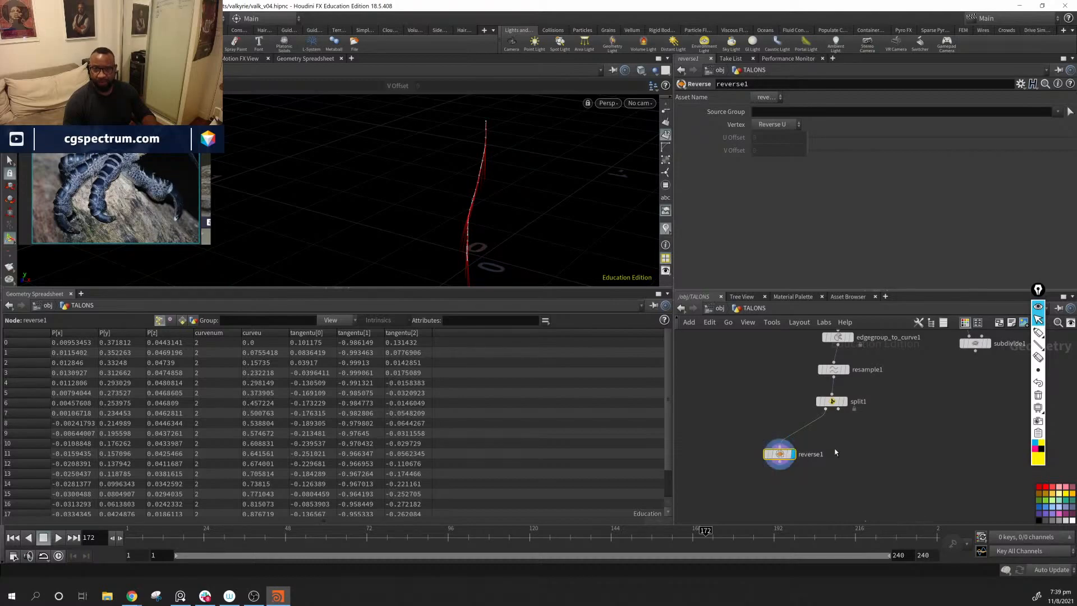
Step: Try the Reverse, Reverse V and Reverse U vertex modes on reverse1, and delete the node
click(788, 124)
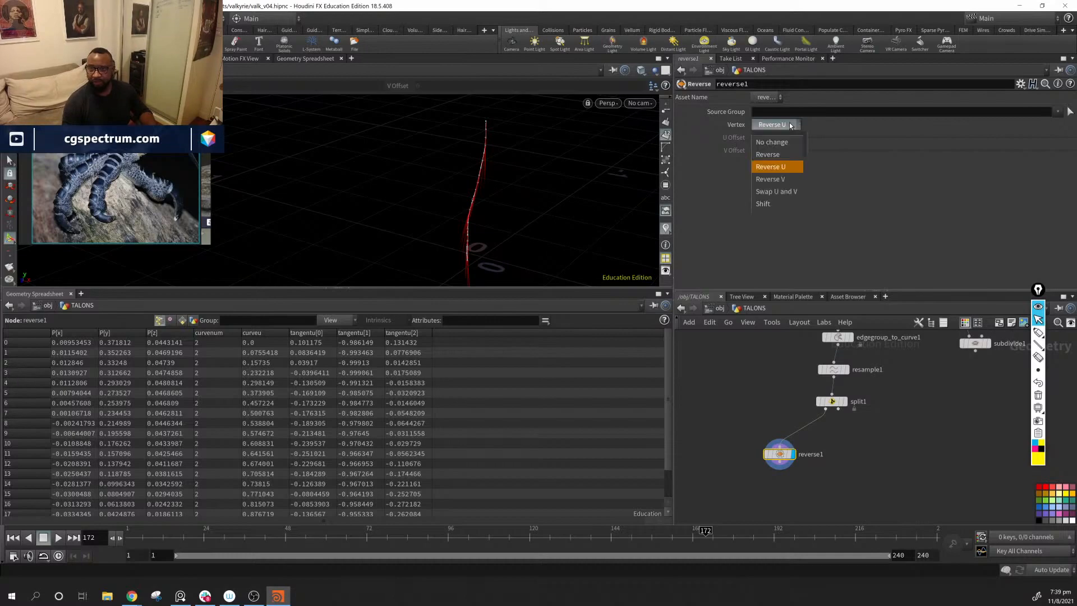
click(786, 149)
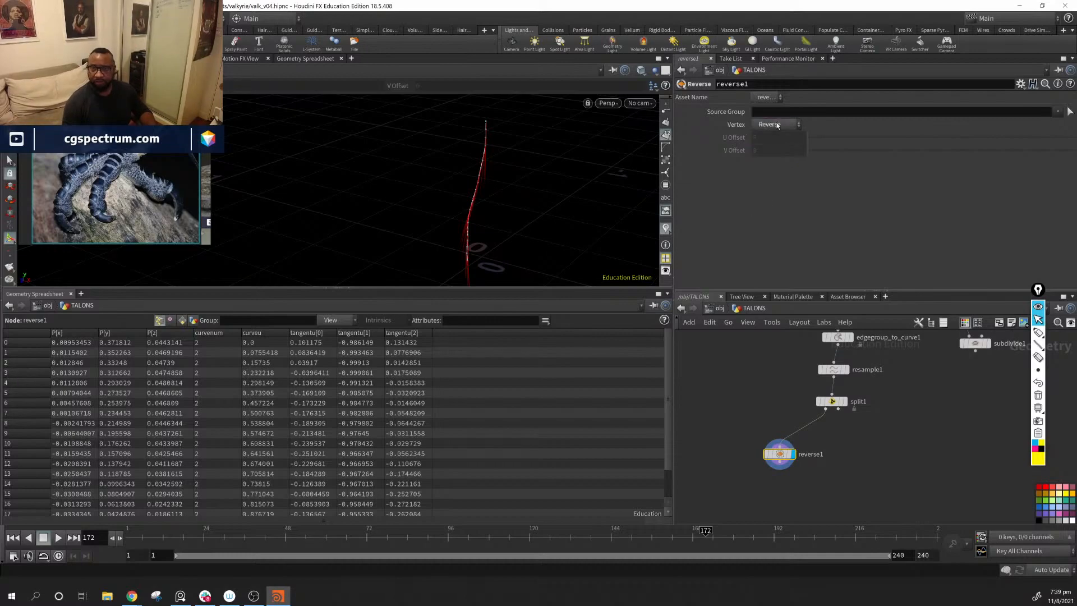
click(777, 124)
click(789, 174)
click(780, 125)
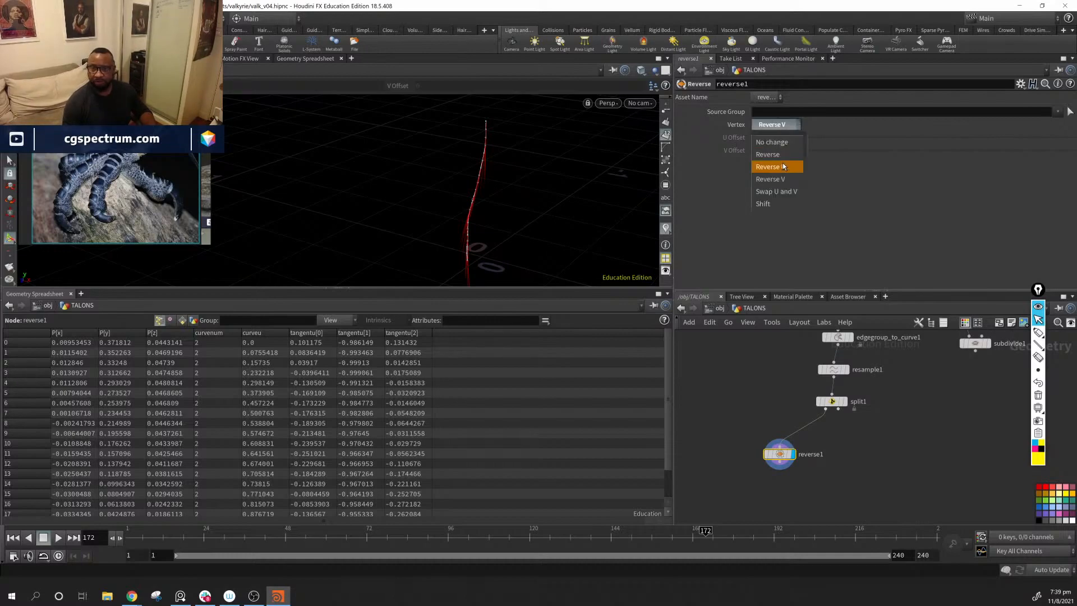
click(784, 166)
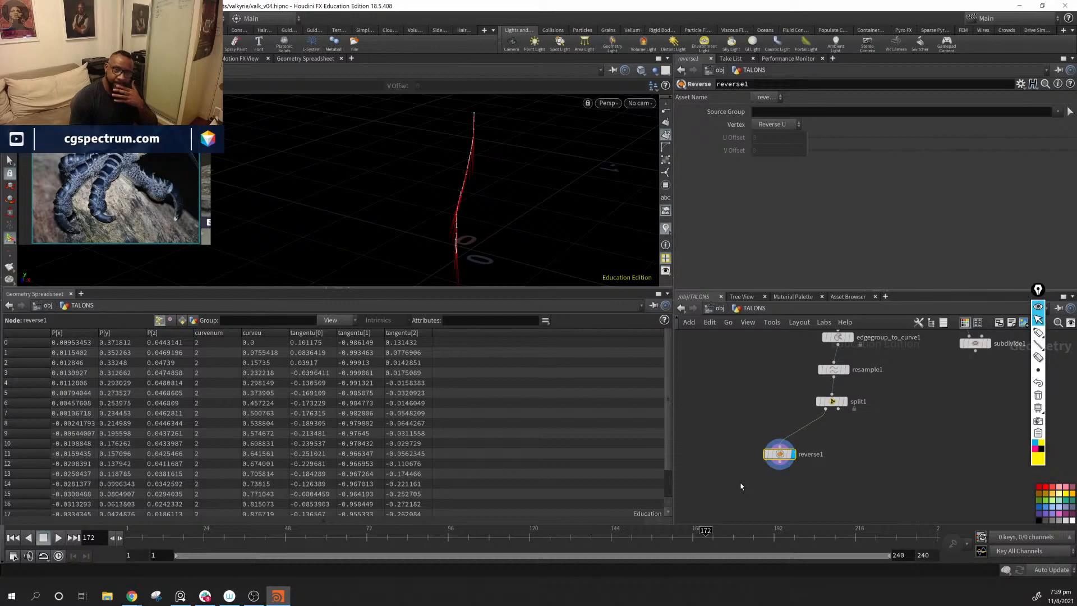
key(Delete)
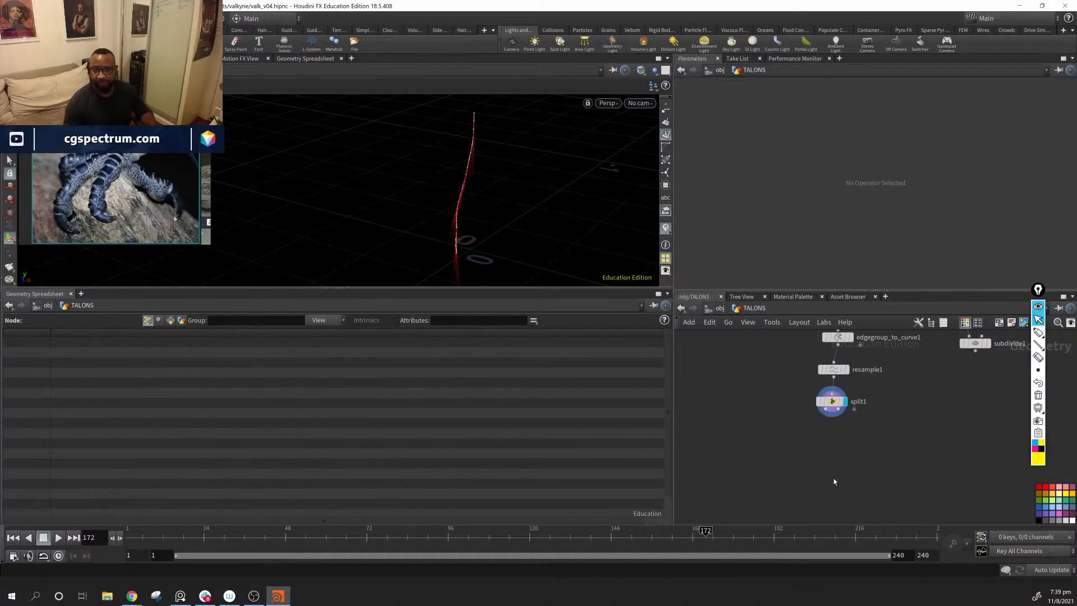
Step: Move resample1 aside, feed split1 directly from edgegroup_to_curve1, and display split1's output
middle_drag(852, 456, 847, 469)
mouse_move(829, 387)
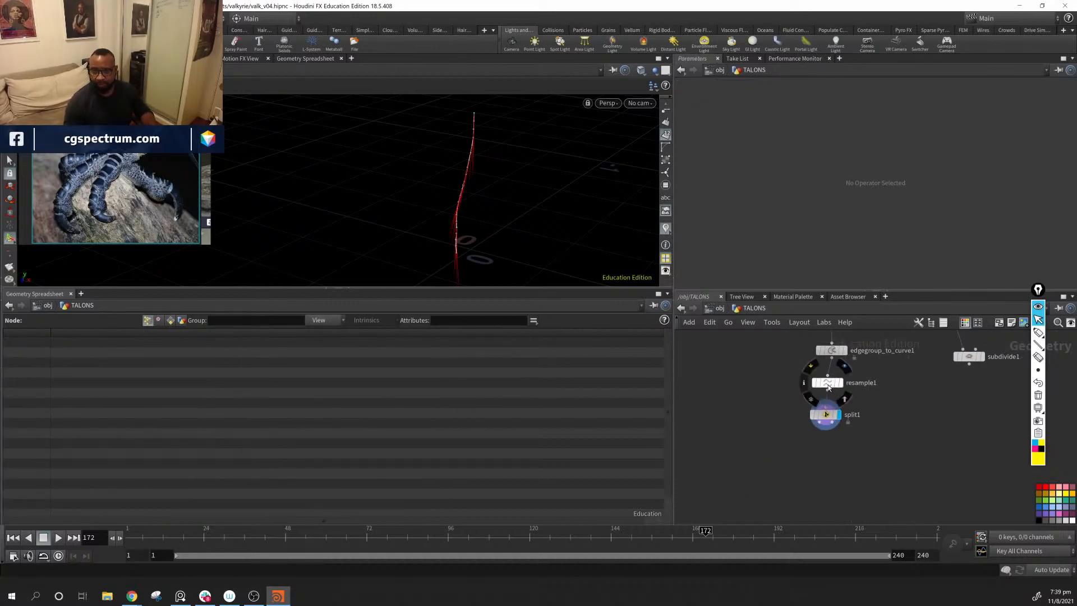
drag(829, 387, 941, 396)
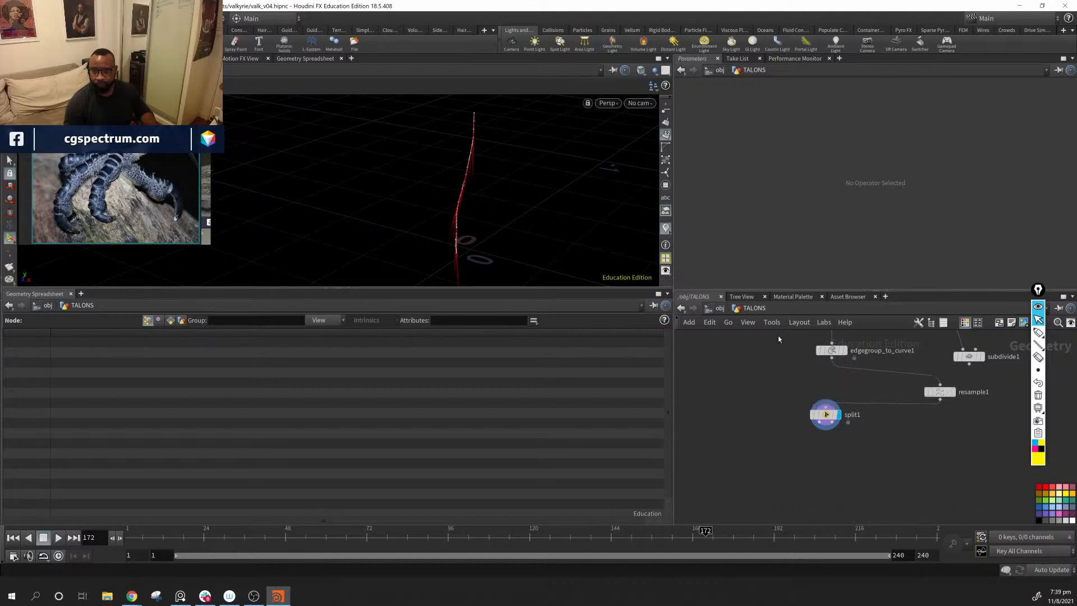
click(831, 353)
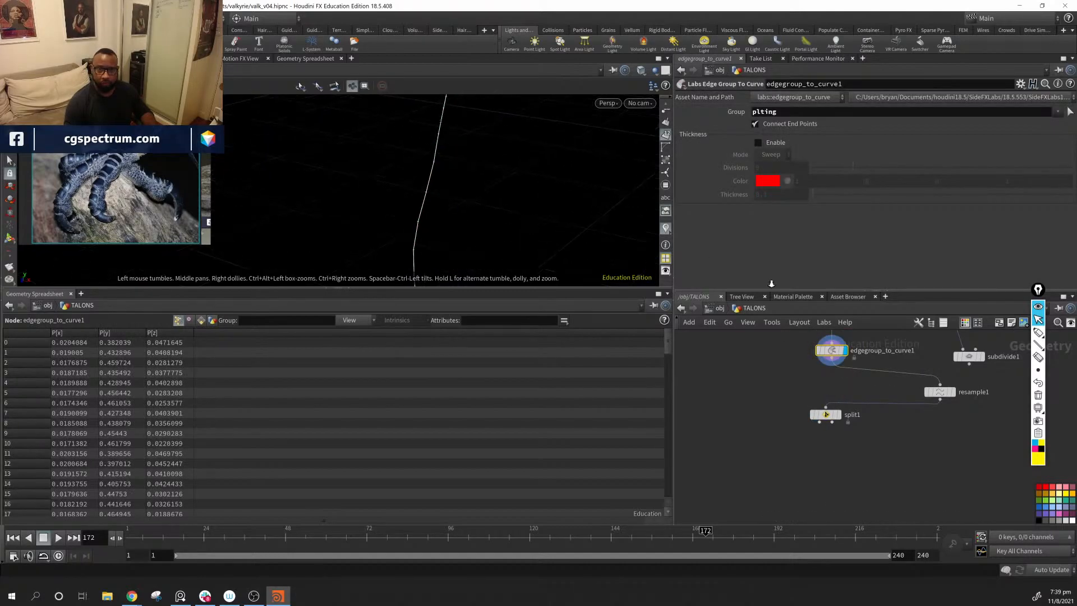
middle_drag(562, 217, 550, 230)
mouse_move(837, 359)
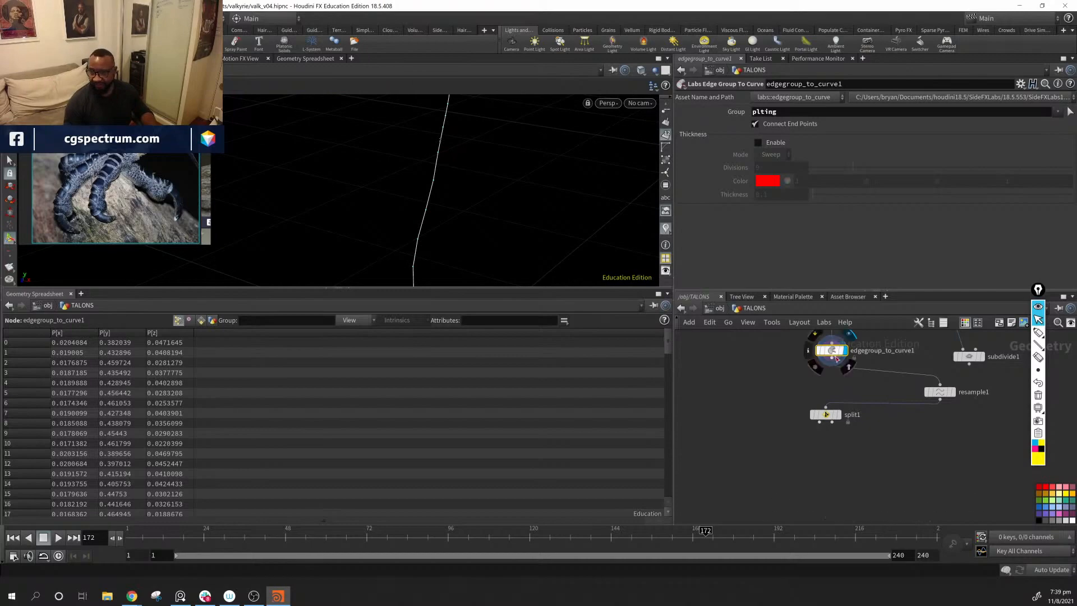
drag(832, 365, 847, 405)
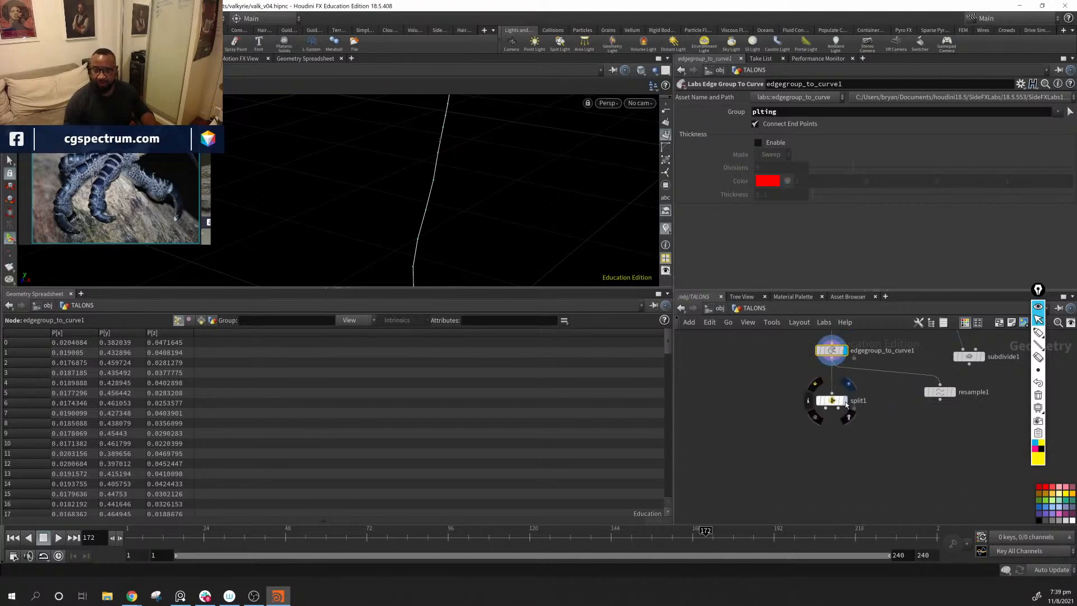
click(846, 401)
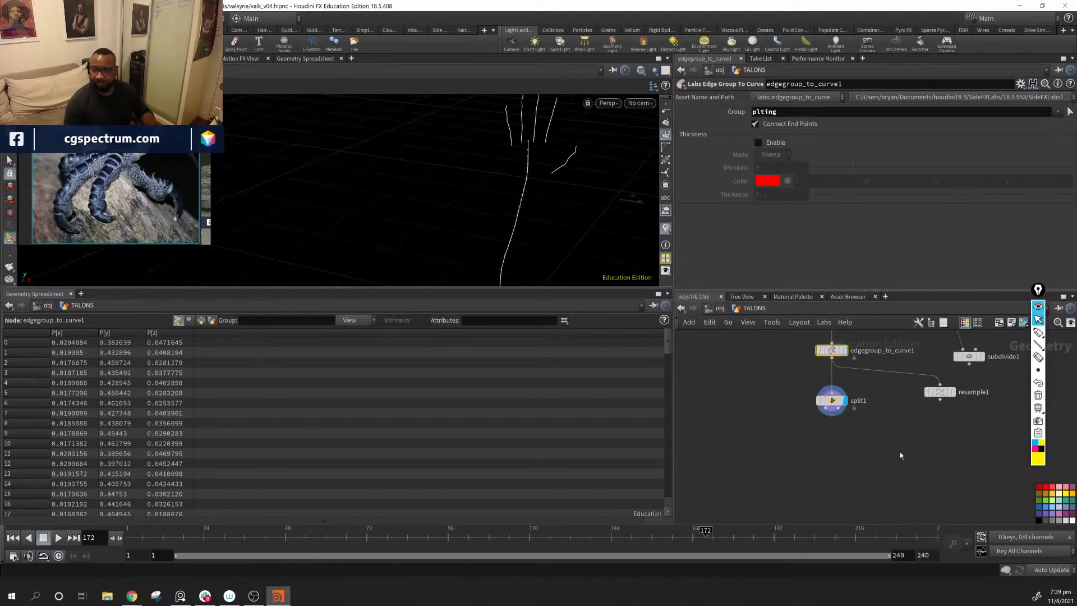
click(832, 401)
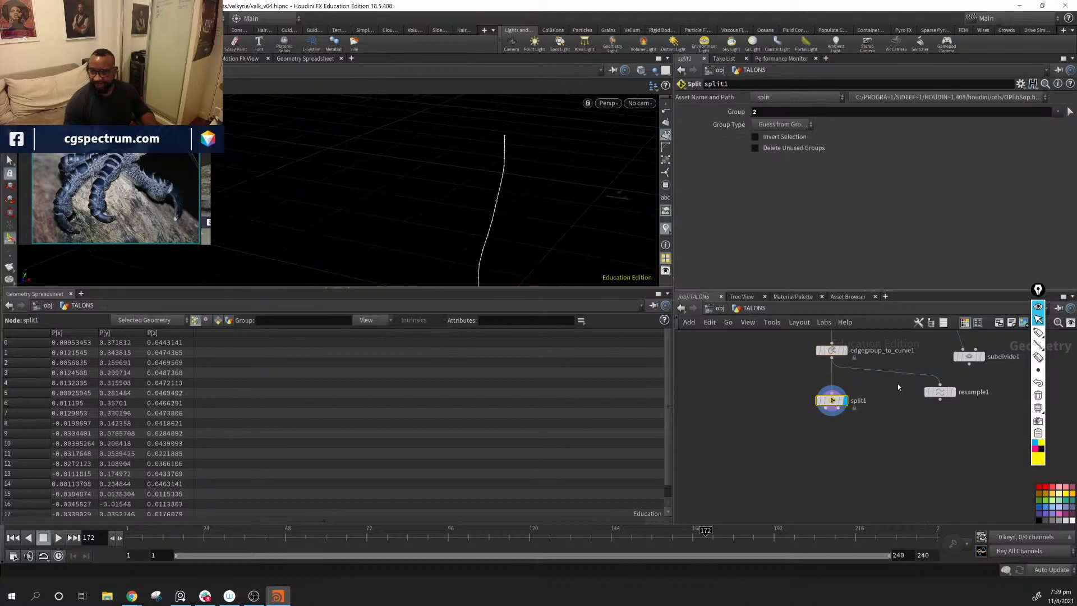
Step: Wire resample1 to split1's second output so that it processes the finger and thumb curves, and display it
drag(937, 392, 925, 435)
drag(839, 408, 878, 429)
click(892, 429)
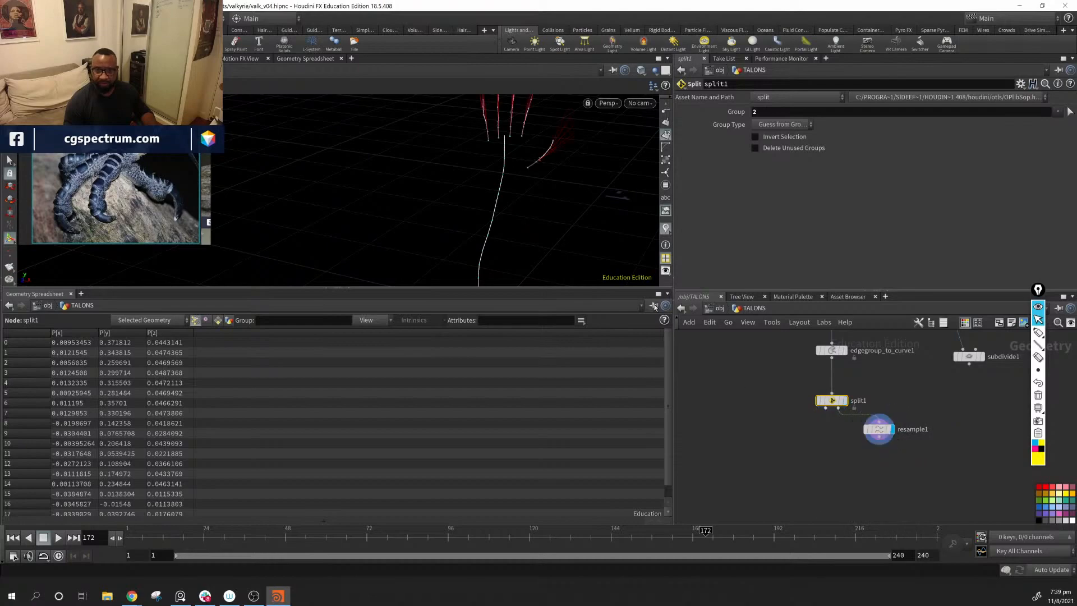
Step: Turn off Maximum Segment Length on resample1 for the finger and thumb curves
alt+middle_drag(549, 151, 510, 229)
alt+right_drag(478, 206, 718, 284)
alt+drag(505, 235, 443, 223)
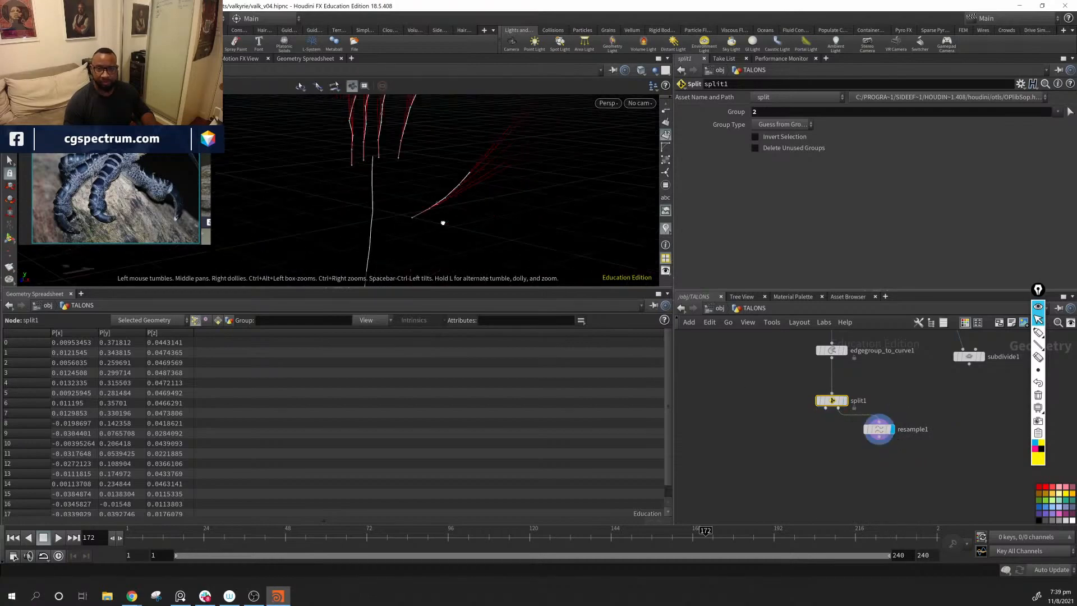
click(879, 430)
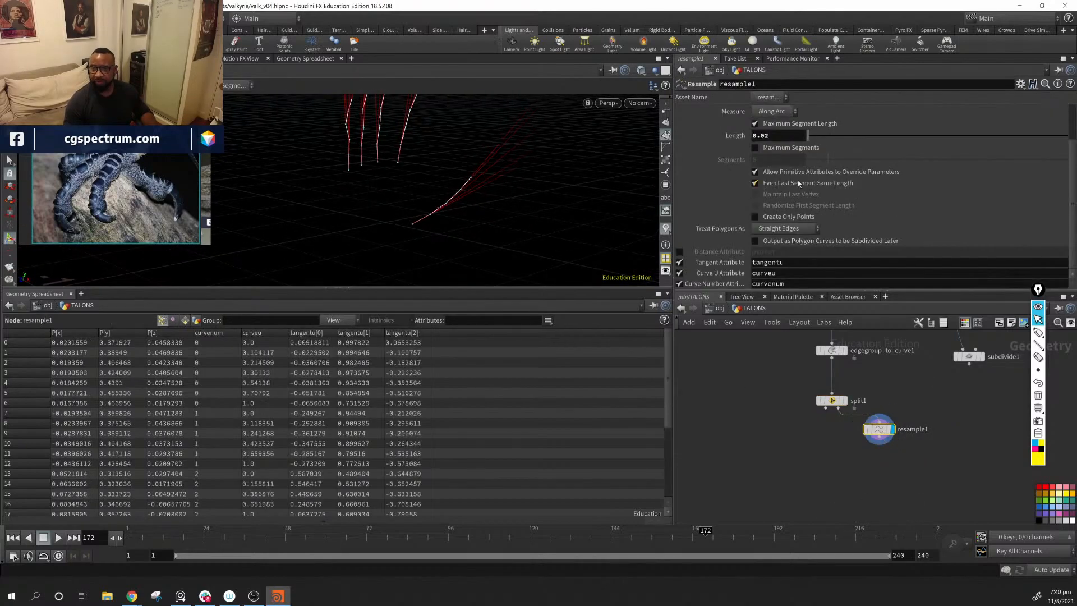
click(755, 124)
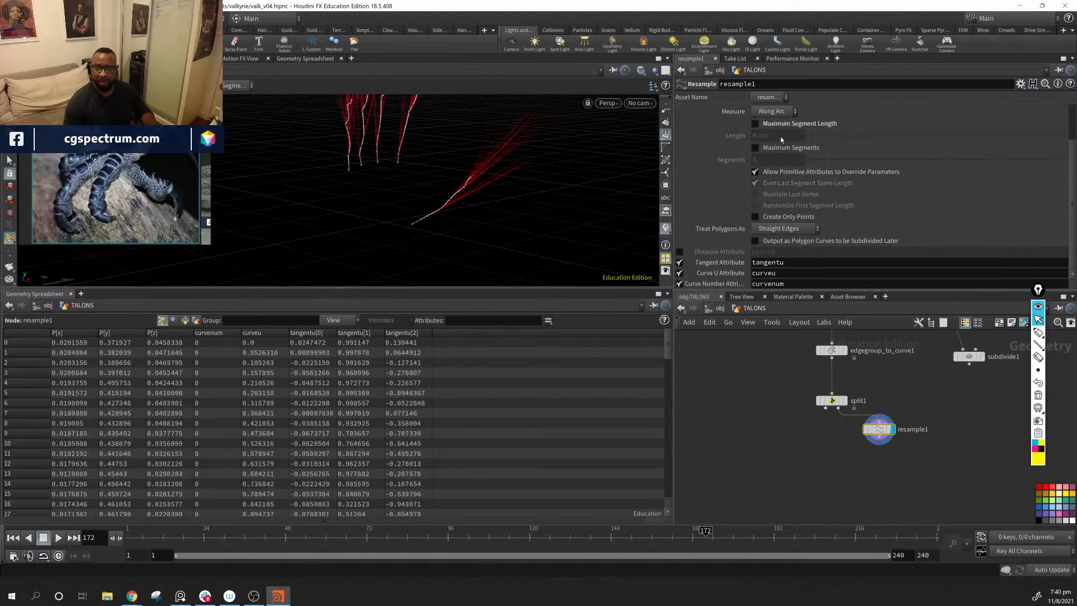
Step: Turn on Maximum Segments on resample1 and set it to 10 for the finger and thumb curves
click(755, 148)
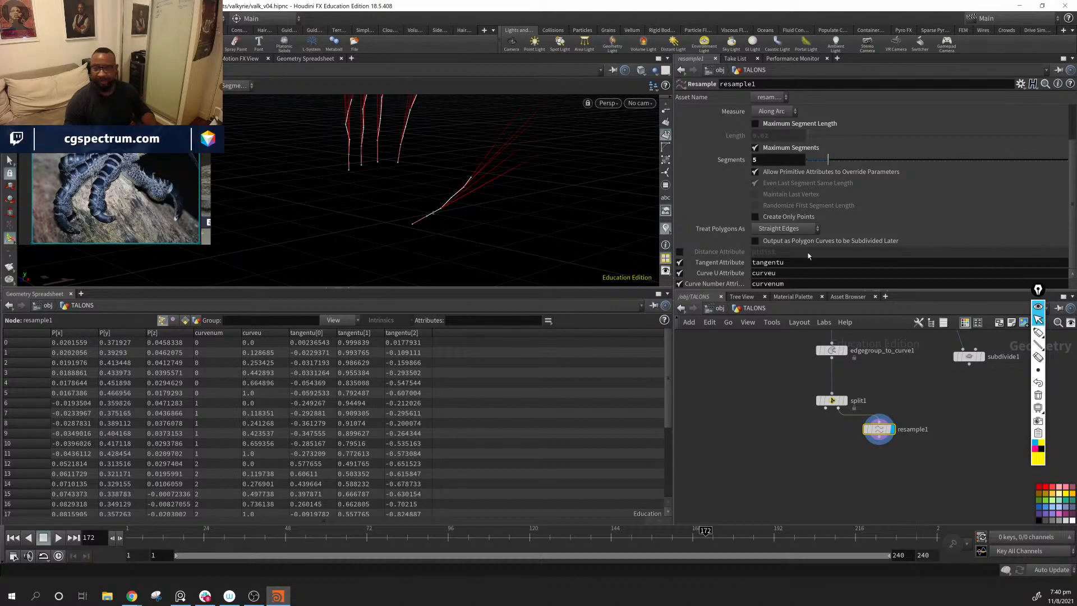
click(773, 160)
text(10)
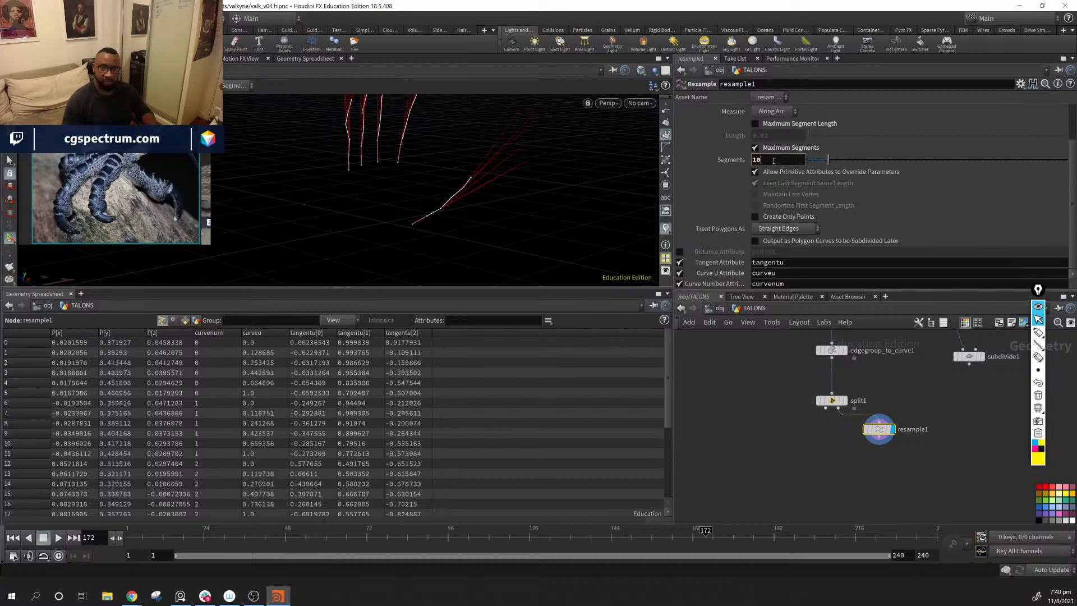
key(Return)
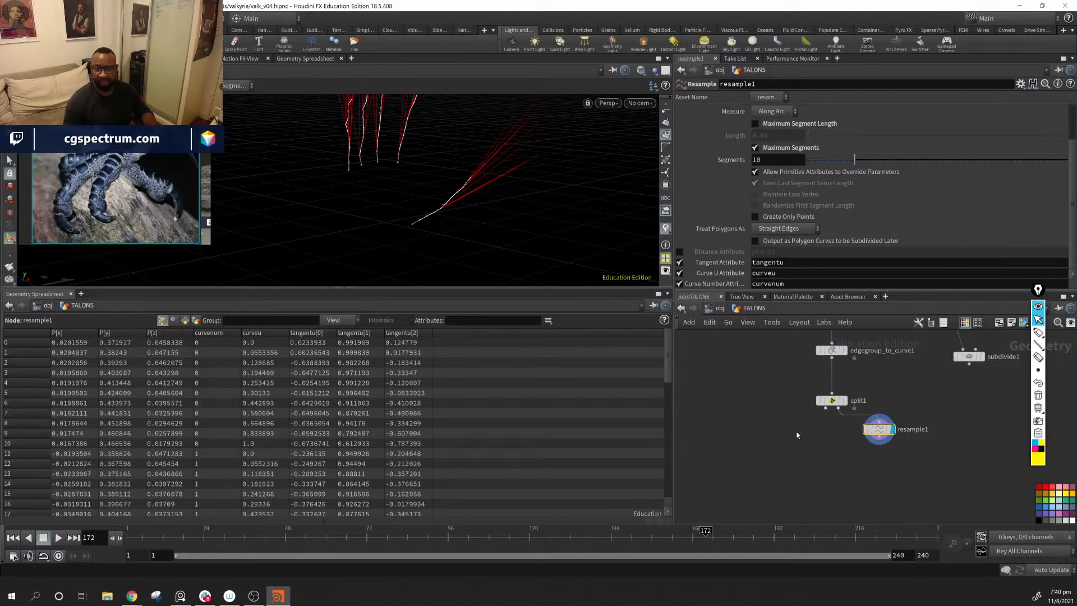
Step: Duplicate resample1 as resample2, feed it from split1's first output for the forearm curve, and set its Segments to 5
middle_drag(798, 435, 799, 438)
alt+drag(880, 434, 784, 463)
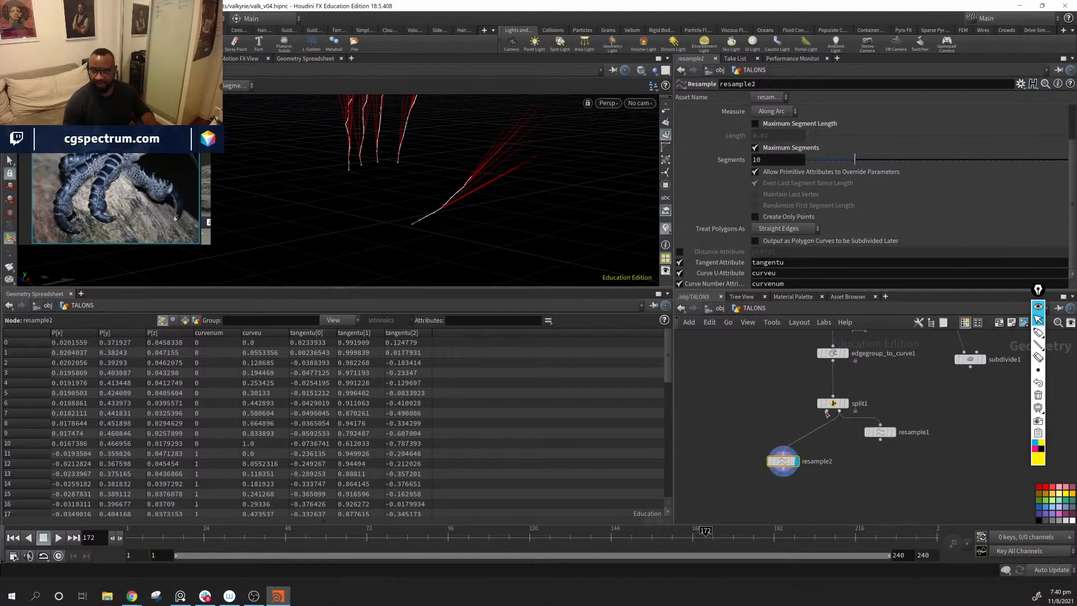
drag(826, 414, 755, 439)
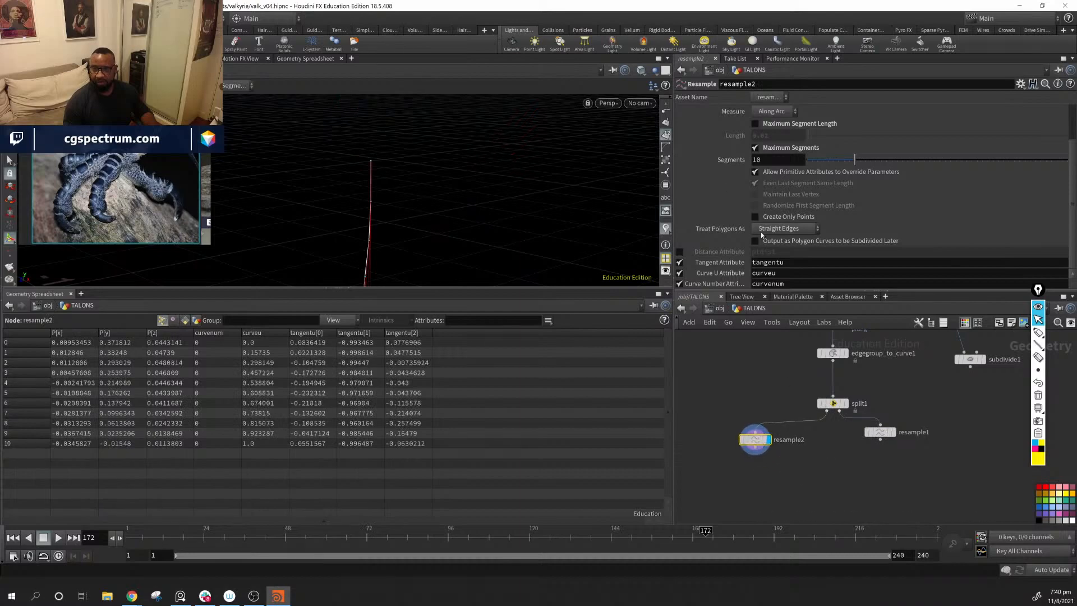
double_click(779, 162)
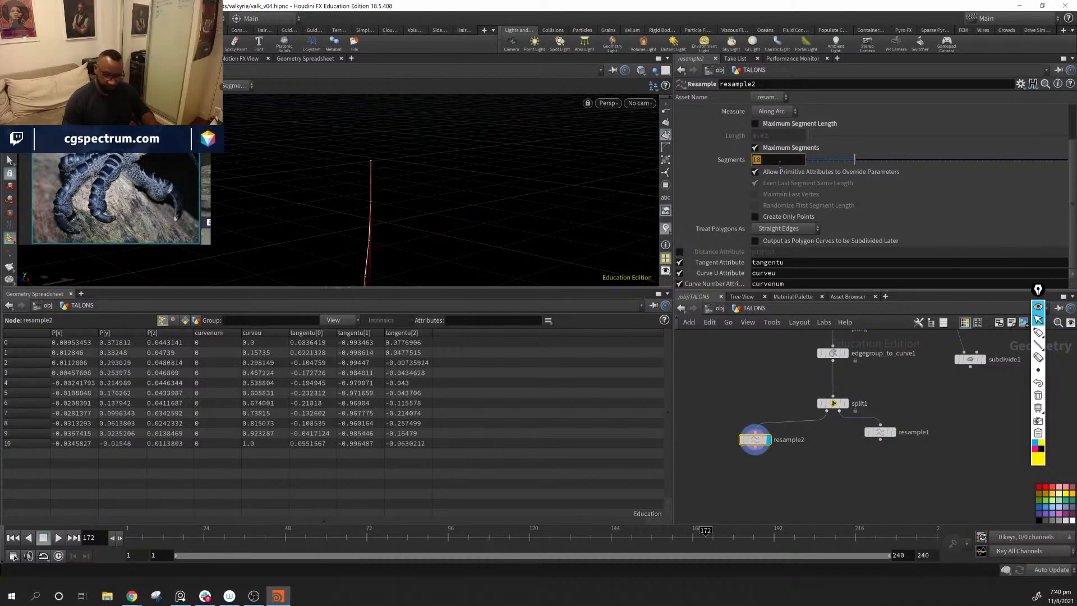
text(5)
key(Return)
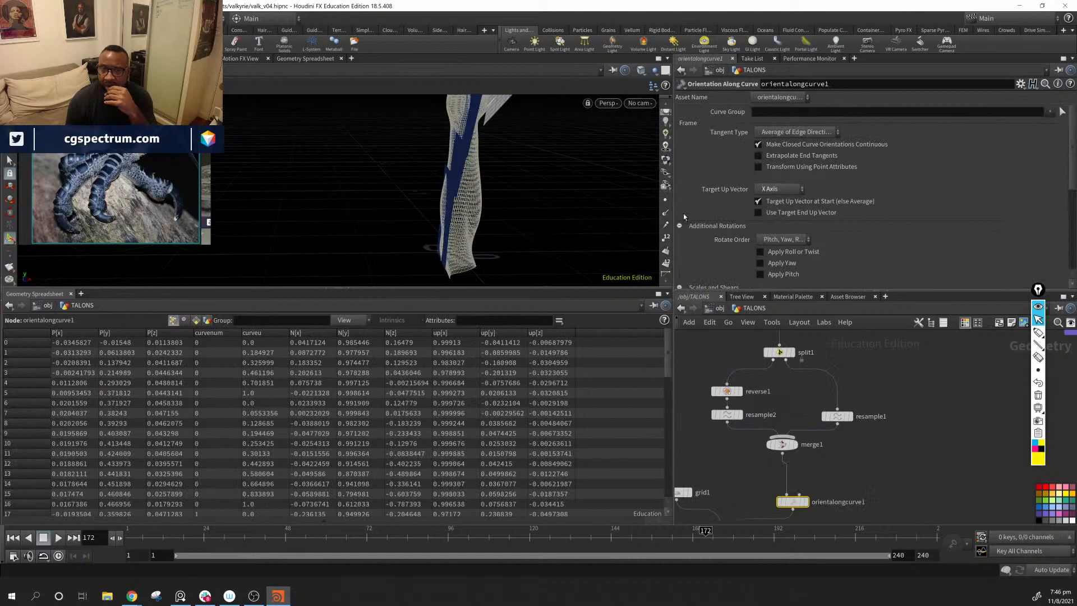
Step: Resize grid1 to about 0.054 by 0.094, centred at about X -0.027 and Z 0.047, so the copied plates shrink
drag(544, 240, 443, 231)
middle_drag(877, 518, 1003, 395)
click(804, 368)
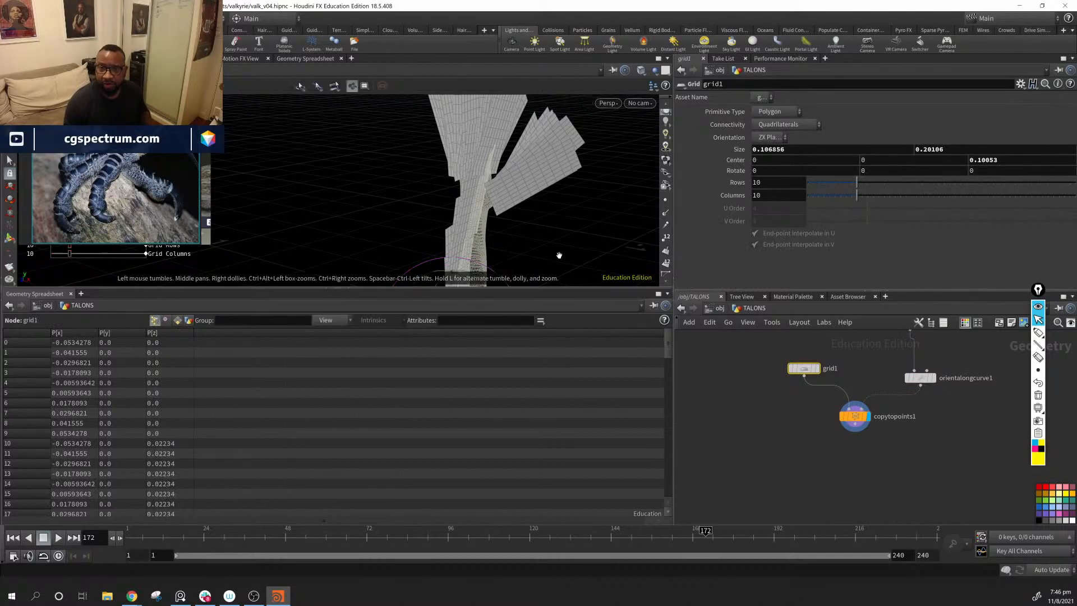
alt+middle_drag(558, 255, 590, 145)
alt+drag(590, 145, 621, 247)
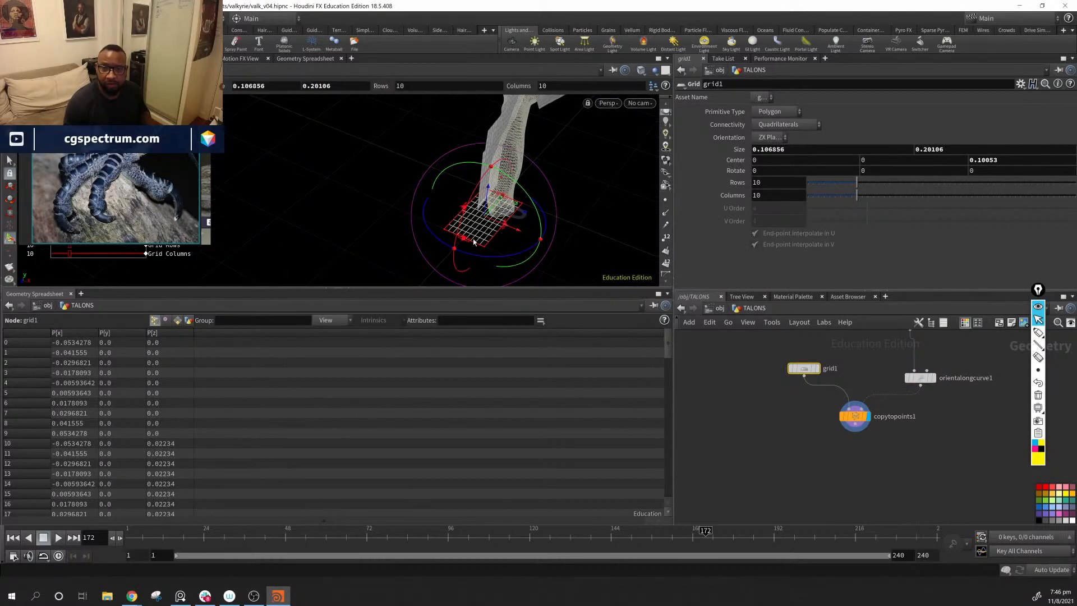
drag(462, 241, 642, 144)
mouse_move(473, 197)
alt+mouse_down()
mouse_move(561, 204)
mouse_move(413, 257)
mouse_move(541, 204)
mouse_move(476, 190)
alt+mouse_up()
alt+middle_drag(476, 190, 464, 247)
alt+drag(464, 248, 492, 209)
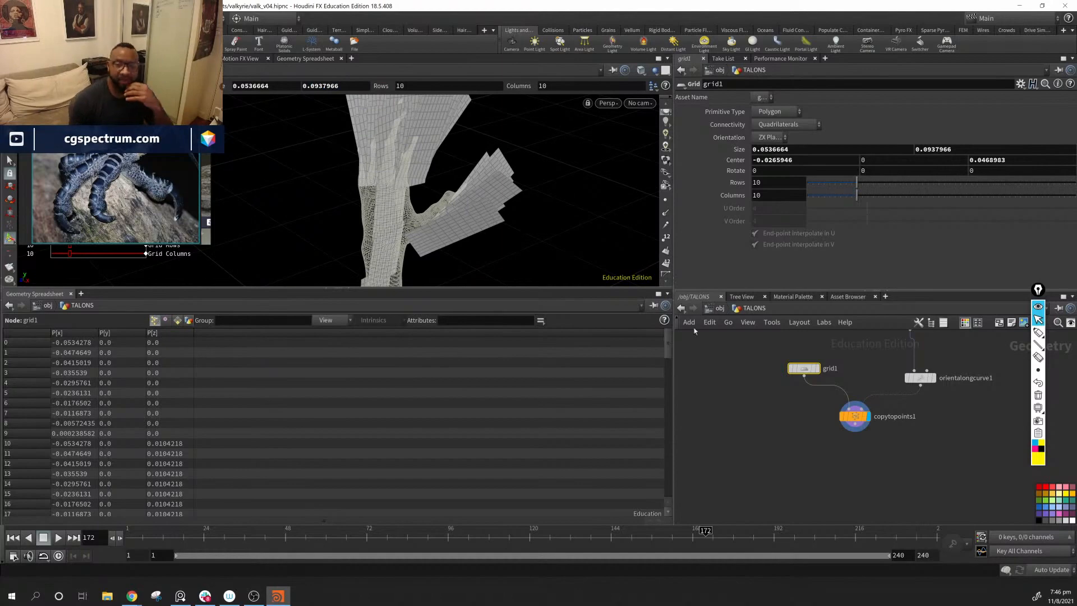
Step: Open orientalongcurve1's parameters and display merge1's output to see only the resampled curves against the hand
click(920, 377)
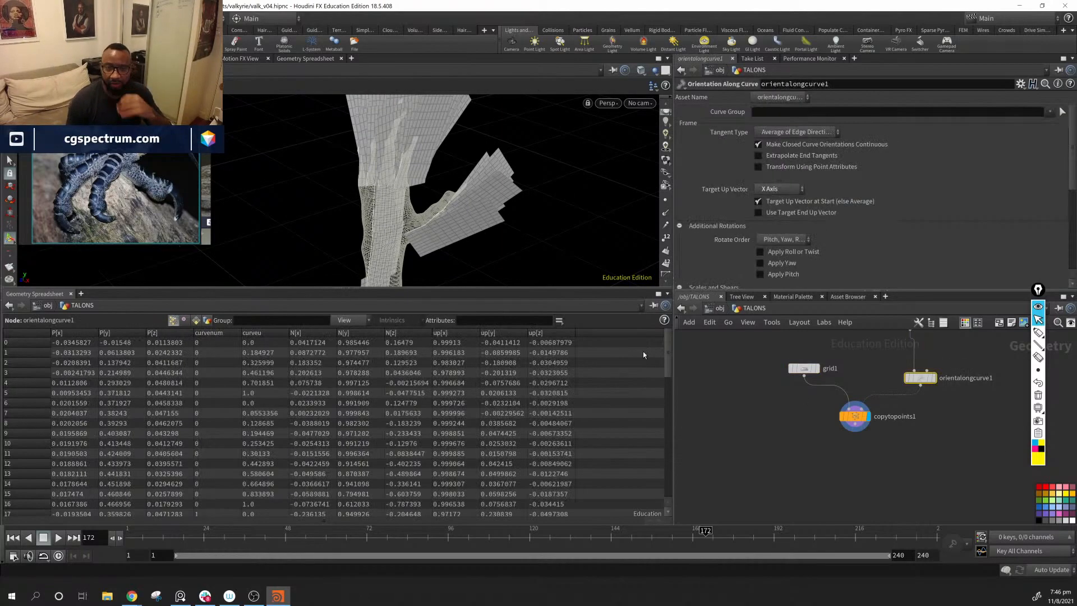
alt+drag(570, 214, 594, 203)
middle_drag(970, 418, 907, 474)
click(864, 378)
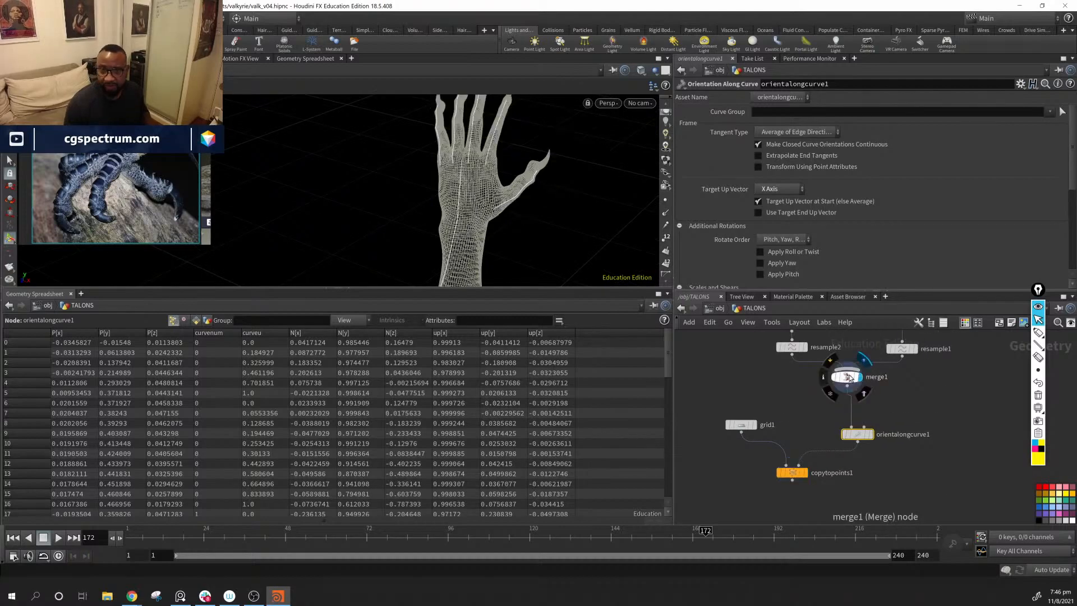
mouse_move(507, 242)
mouse_down()
mouse_move(542, 214)
mouse_move(521, 217)
mouse_up()
Step: Set the screen annotation to magenta arrows, mark the direction along the forearm curve, and clear the markings
click(1026, 338)
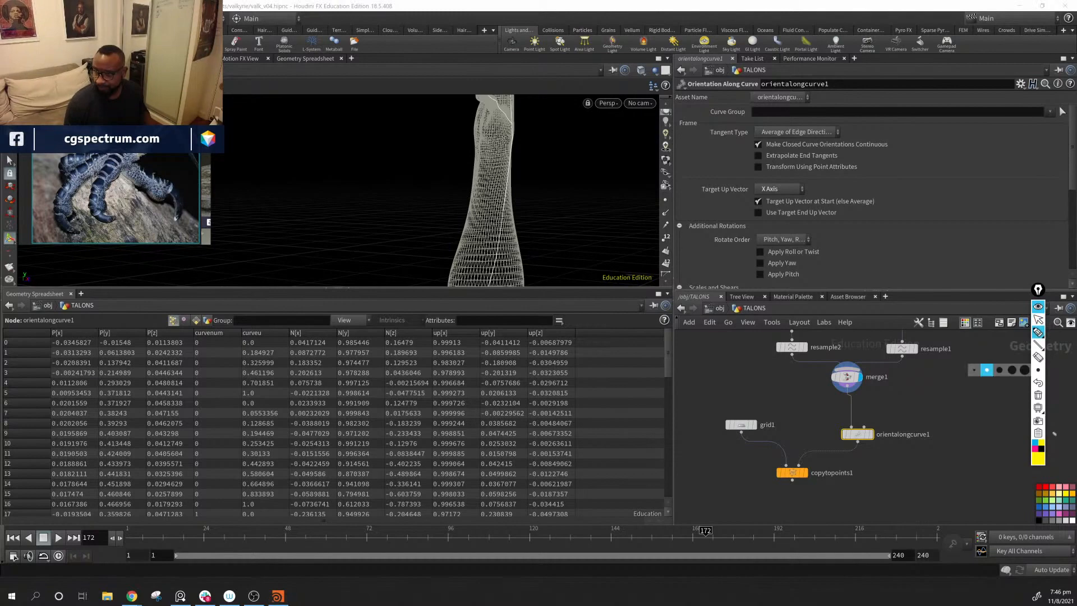
click(1036, 449)
drag(568, 216, 520, 216)
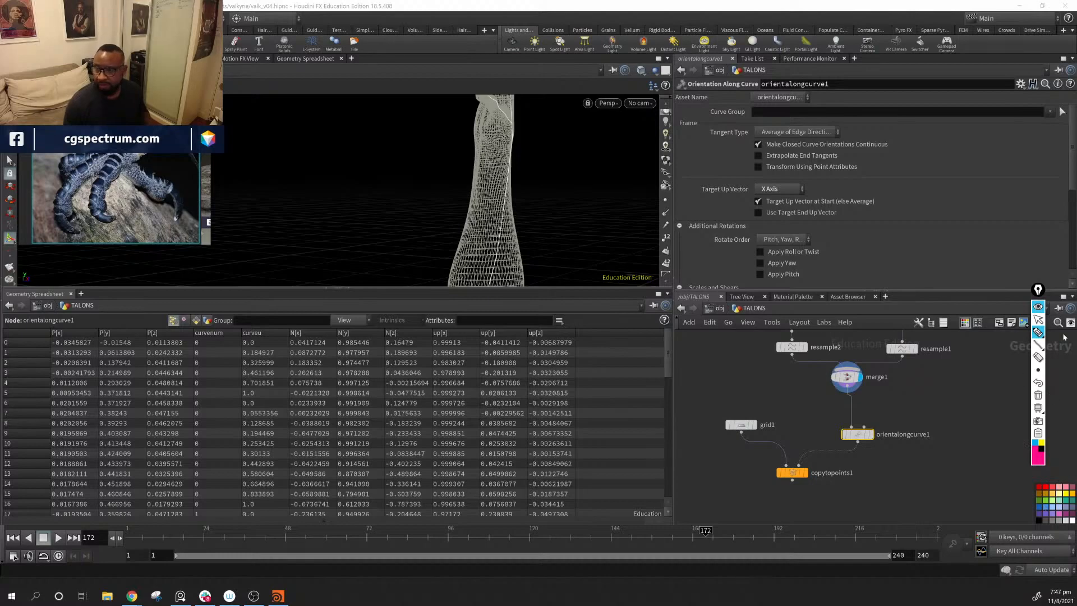
click(1038, 319)
mouse_move(449, 219)
mouse_down()
mouse_move(409, 217)
mouse_move(538, 266)
mouse_move(510, 241)
mouse_move(538, 231)
mouse_up()
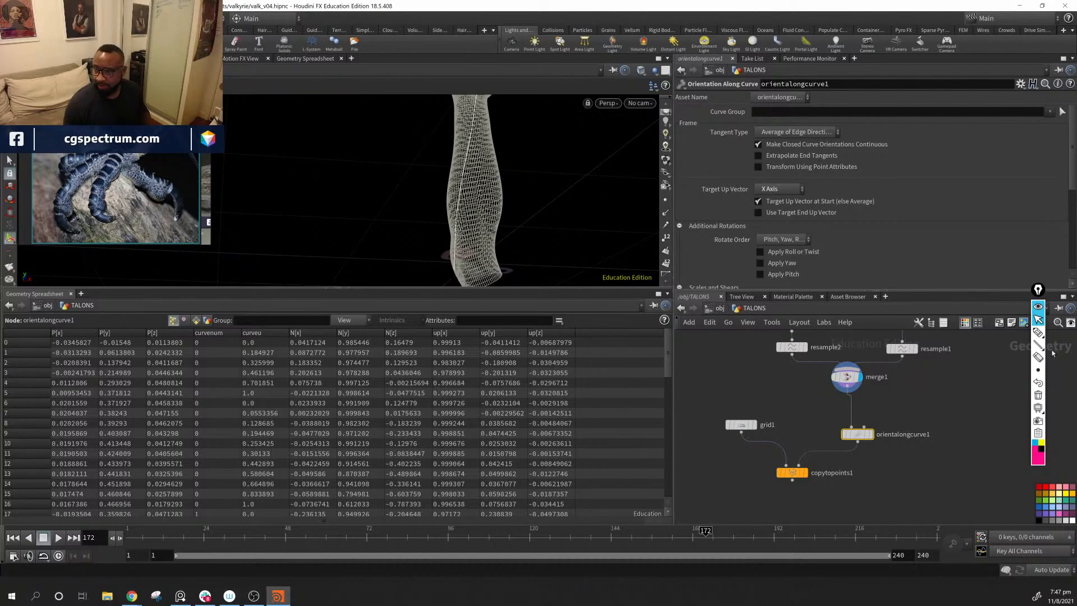
click(1038, 332)
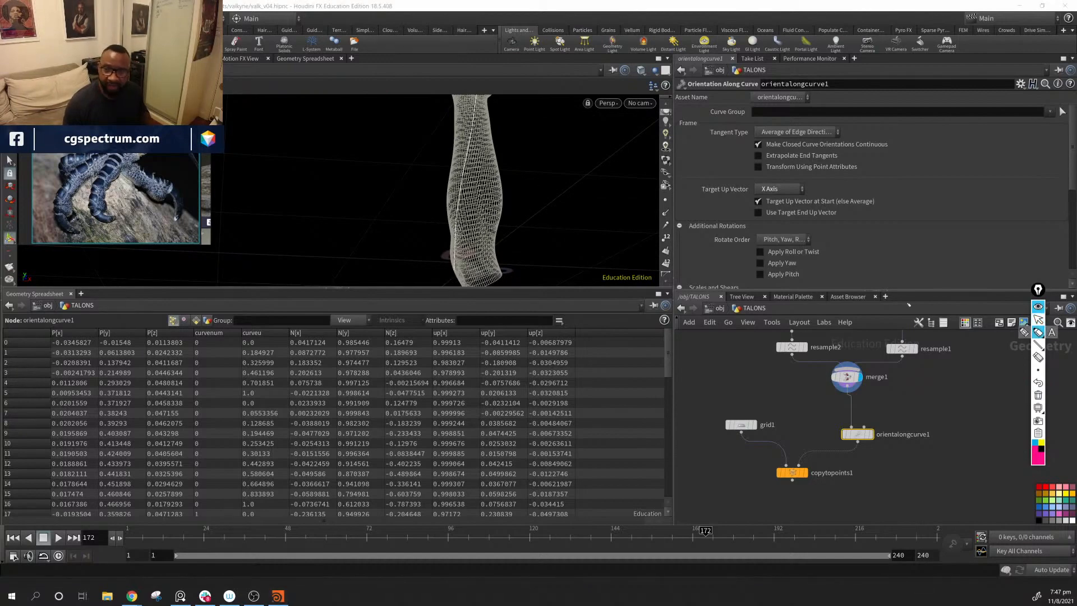
click(1039, 344)
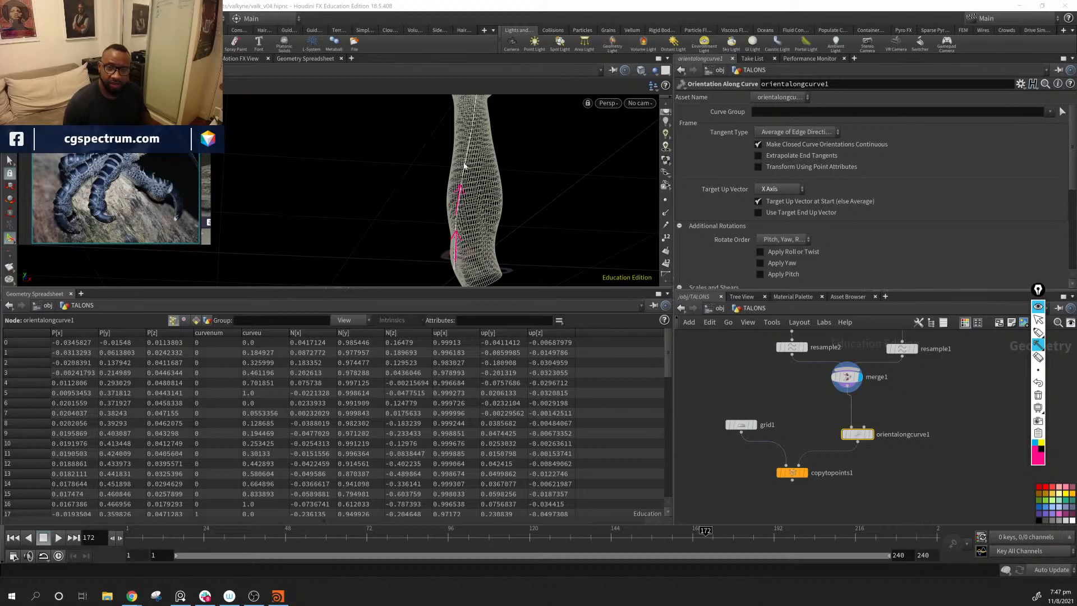
click(1039, 394)
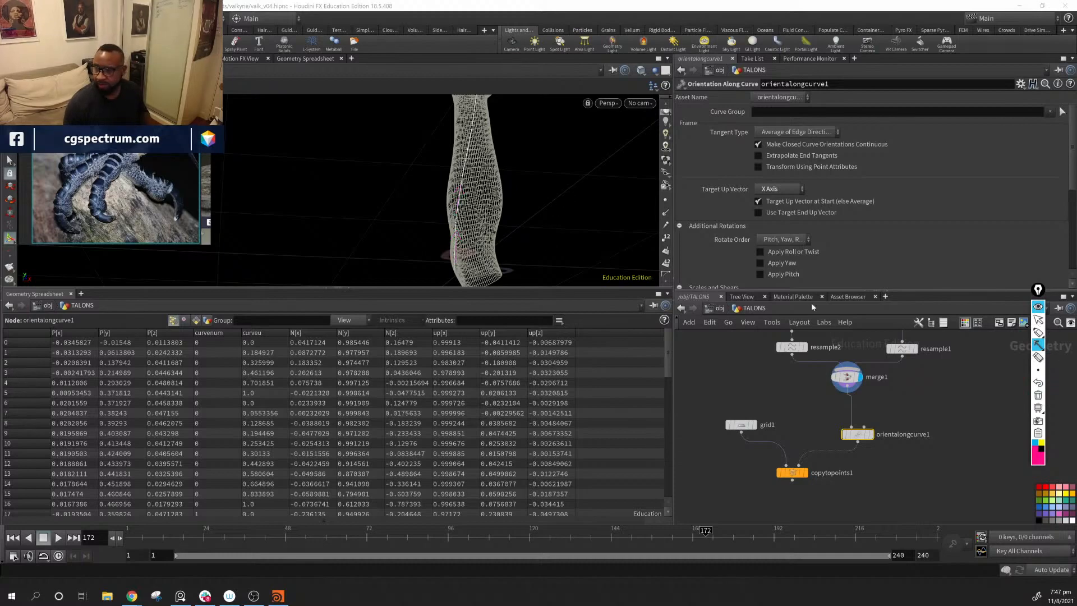
Step: Enlarge the viewport over the geometry spreadsheet and frame the whole arm and hand in it
click(1038, 322)
mouse_move(583, 193)
alt+right_down()
mouse_move(392, 183)
mouse_move(403, 168)
alt+right_up()
mouse_move(429, 236)
alt+mouse_down()
mouse_move(583, 236)
mouse_move(505, 234)
mouse_move(515, 234)
alt+mouse_up()
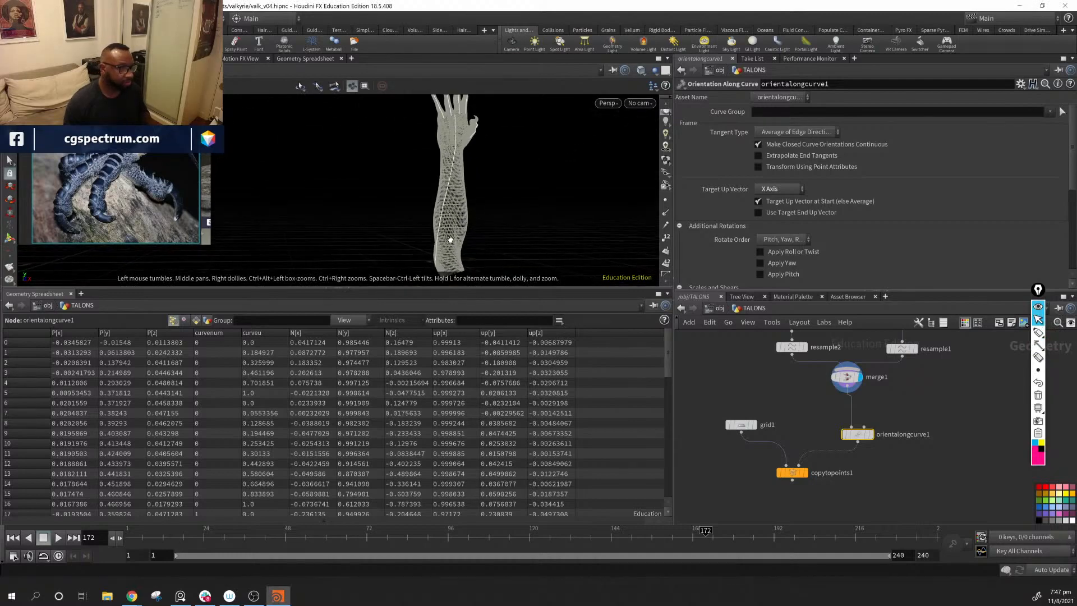
drag(450, 240, 466, 224)
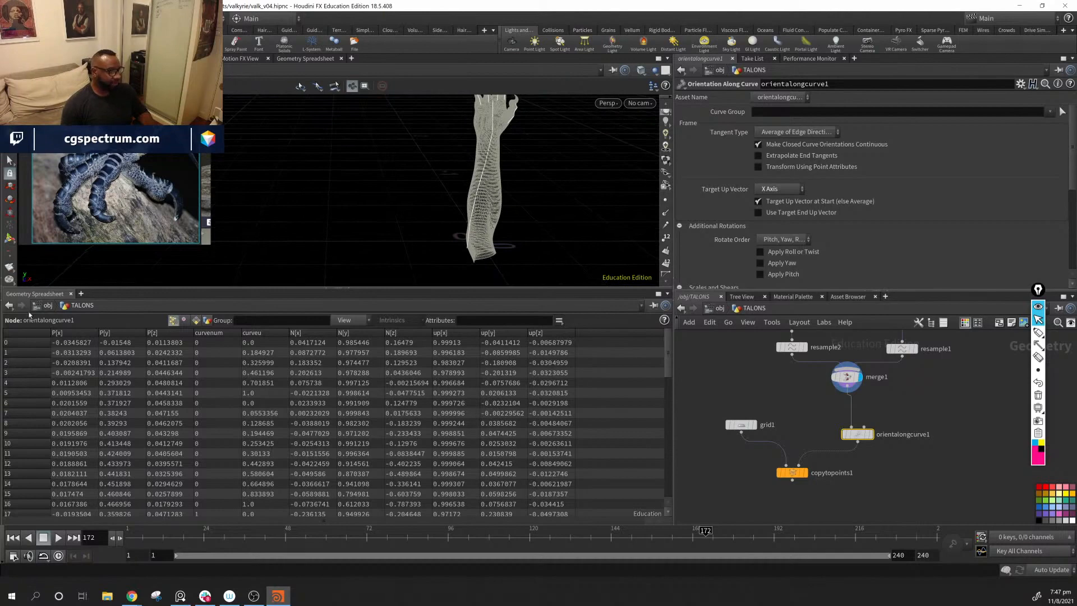
click(10, 237)
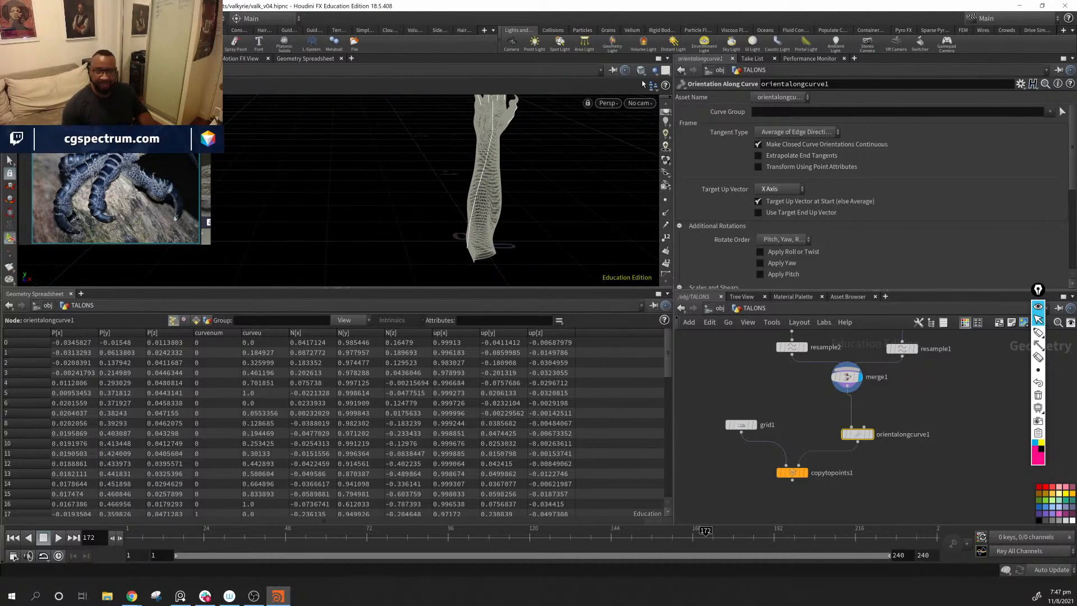
alt+drag(487, 207, 605, 243)
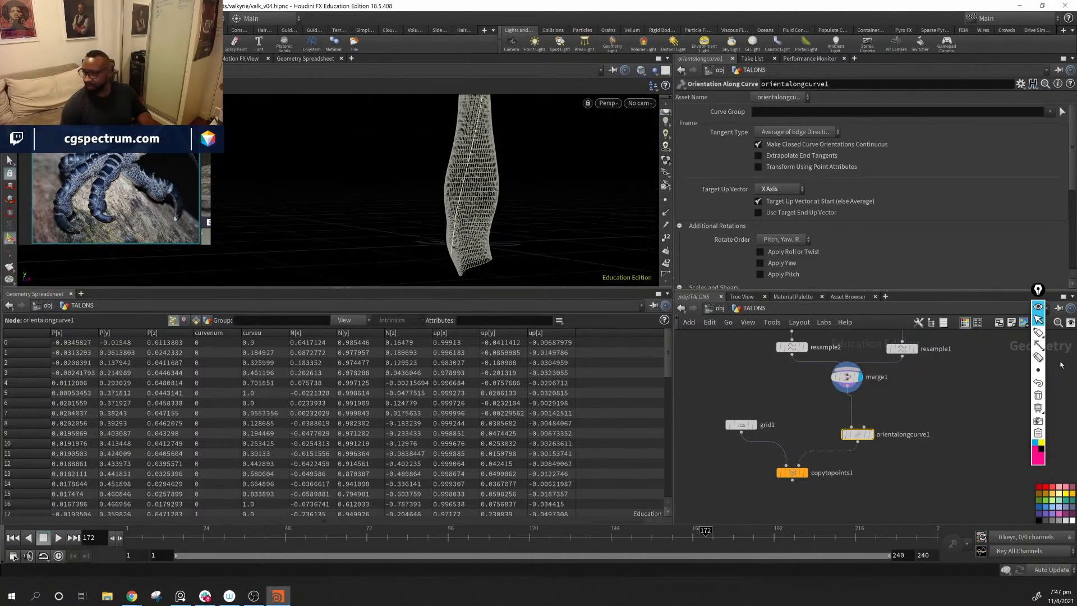
click(1038, 345)
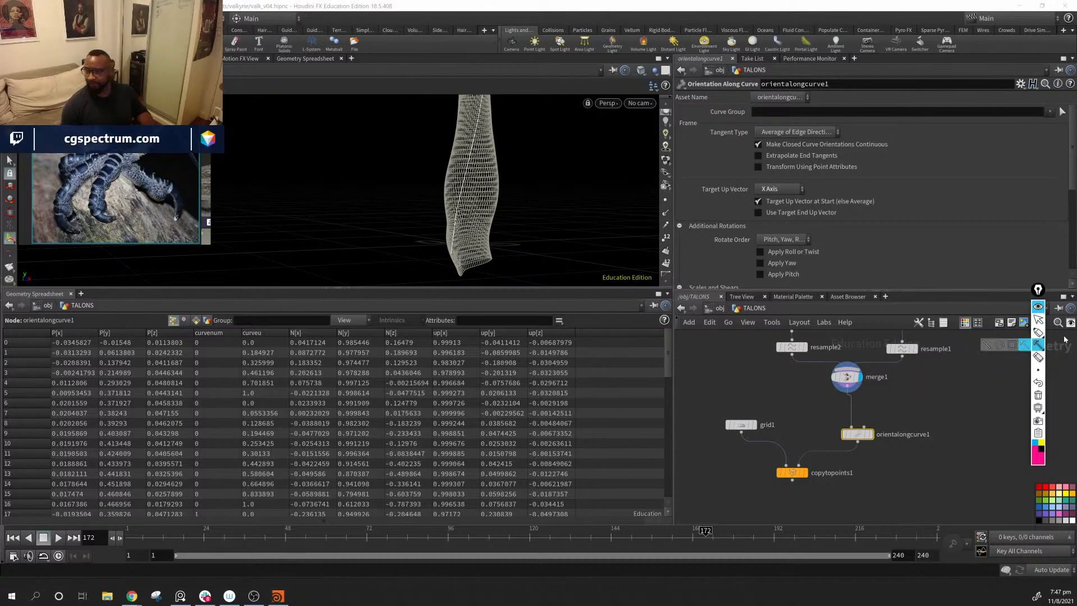
click(1038, 319)
alt+middle_drag(542, 222, 525, 269)
drag(546, 290, 547, 424)
mouse_move(426, 253)
mouse_down()
mouse_move(338, 233)
mouse_move(473, 254)
mouse_move(422, 255)
mouse_up()
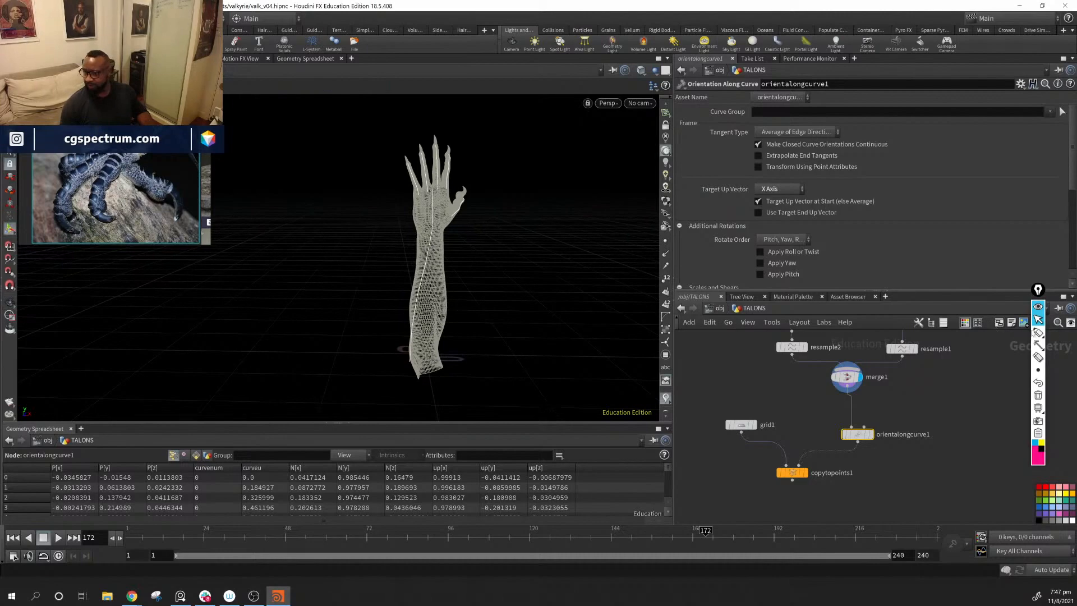
Step: Annotate the forearm, thumb and finger curves with magenta arrows running along them toward the fingertips
click(1038, 344)
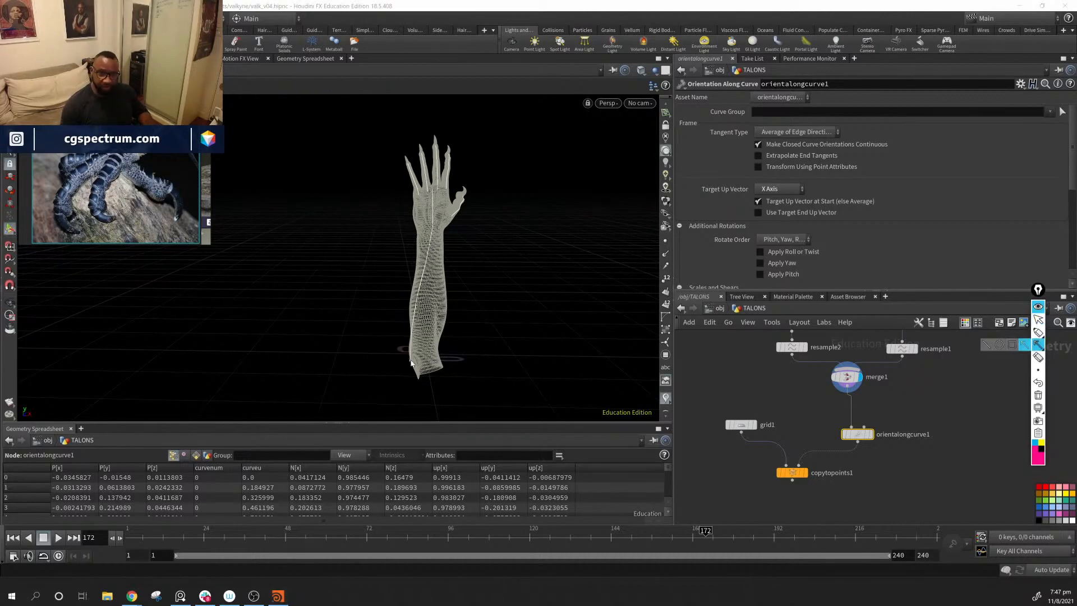
drag(411, 363, 412, 341)
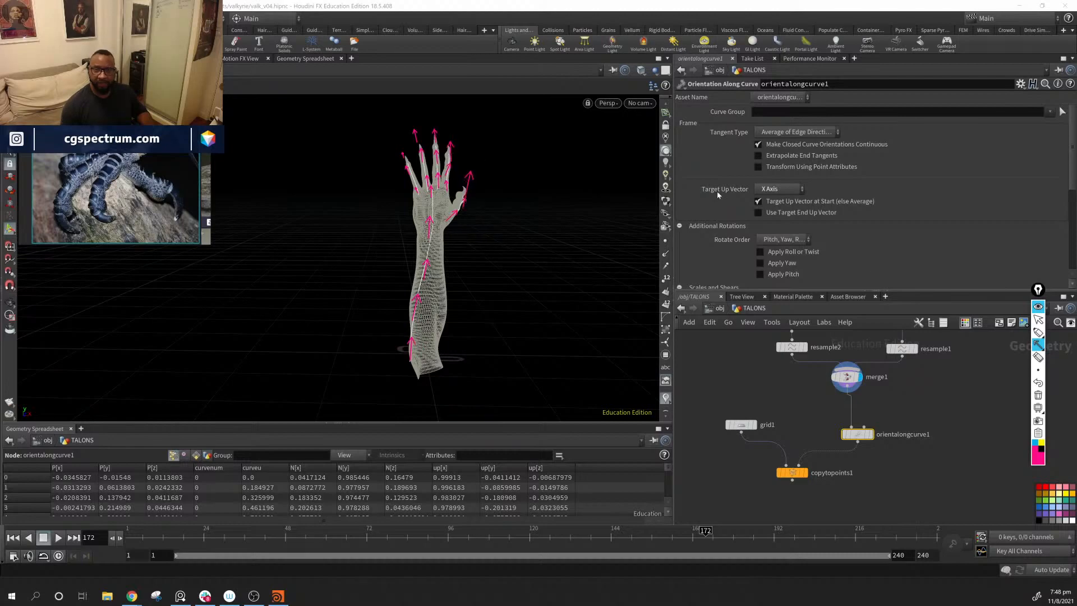
Step: Annotate the up directions with blue arrows pointing sideways from the forearm, thumb and adjacent finger curves
mouse_move(1042, 370)
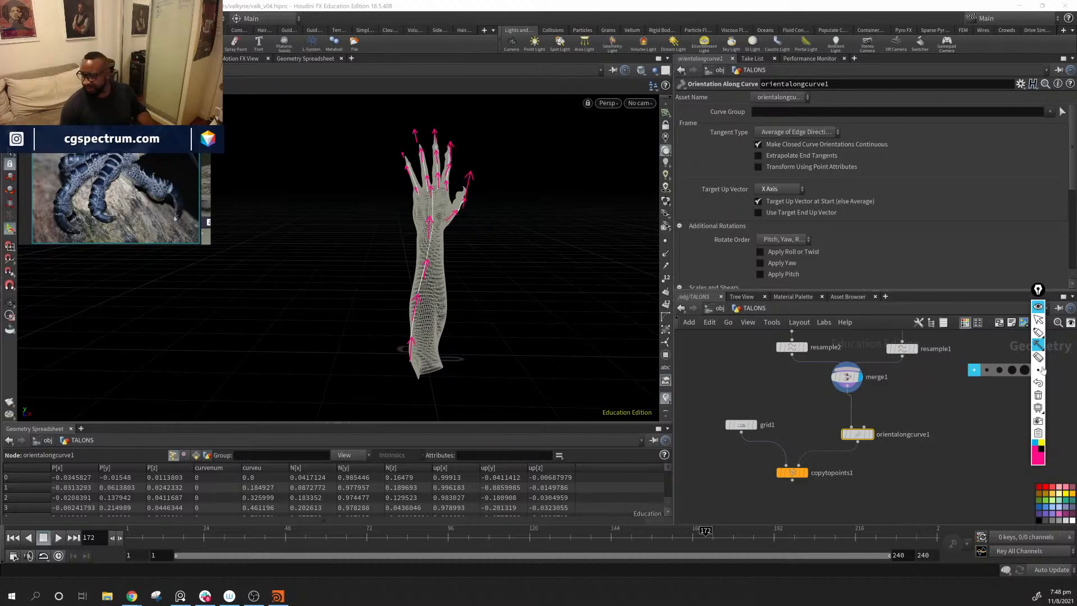
click(1034, 443)
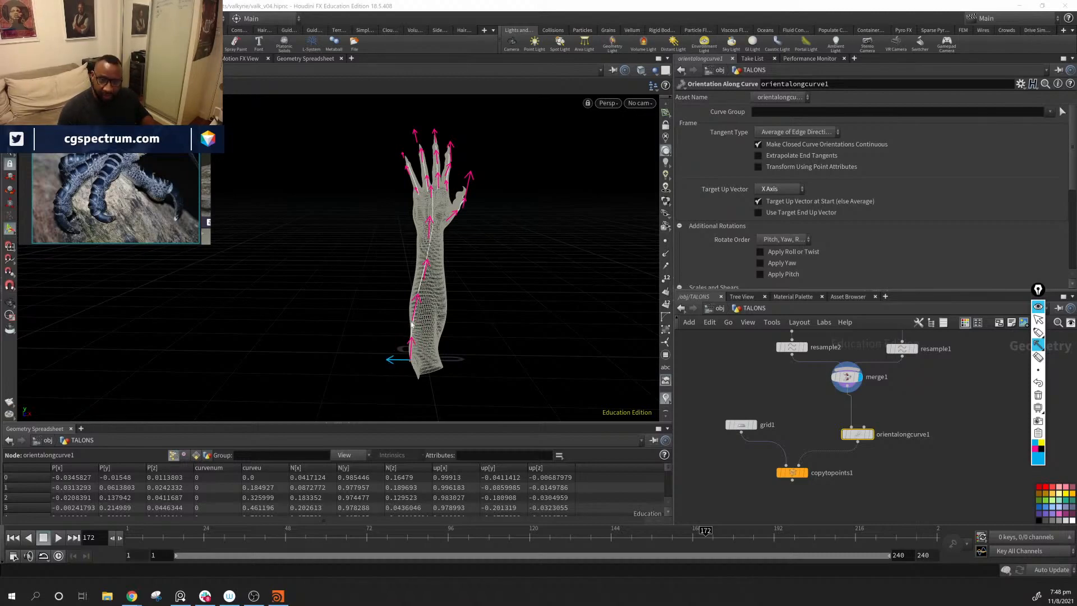
drag(421, 285, 386, 287)
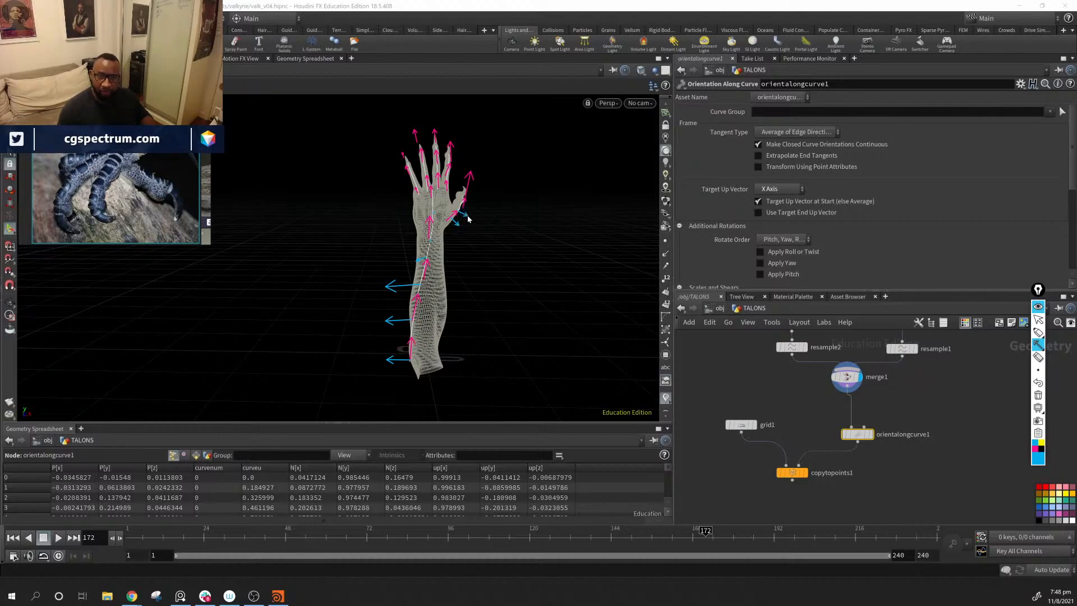
drag(465, 195, 481, 186)
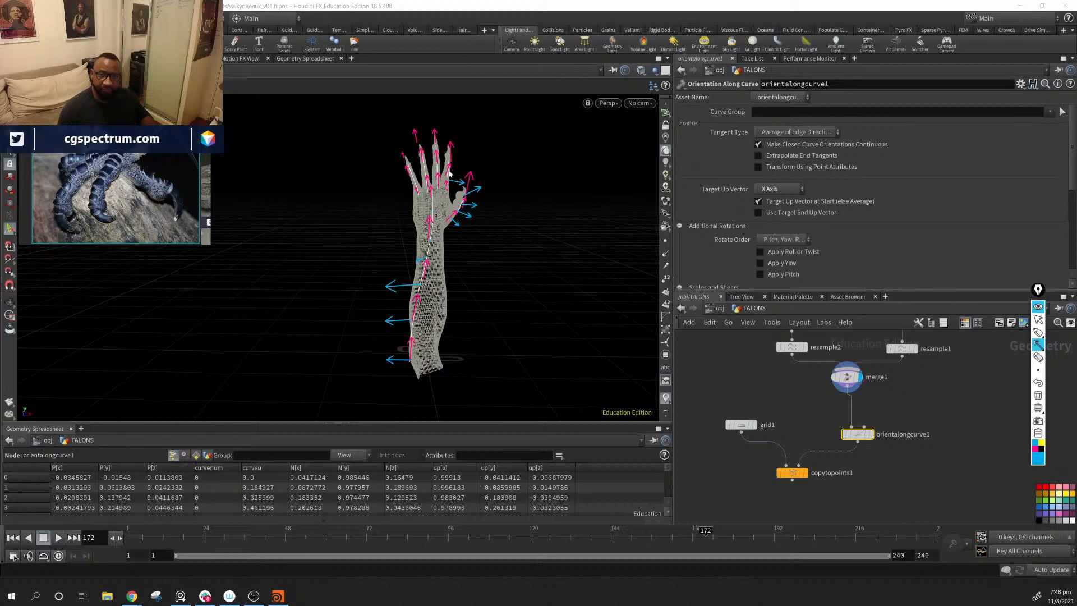
drag(455, 155, 480, 137)
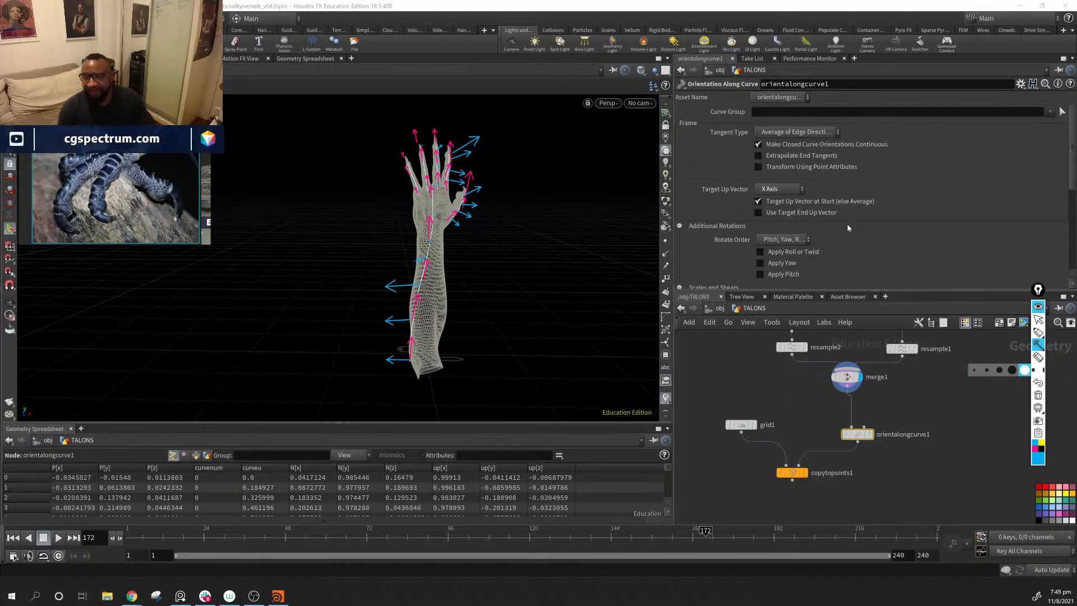
Step: Leave annotation mode and look through orientalongcurve1's parameters, including its Tangent Type options
click(1024, 369)
click(1038, 320)
scroll(883, 228, down, 2)
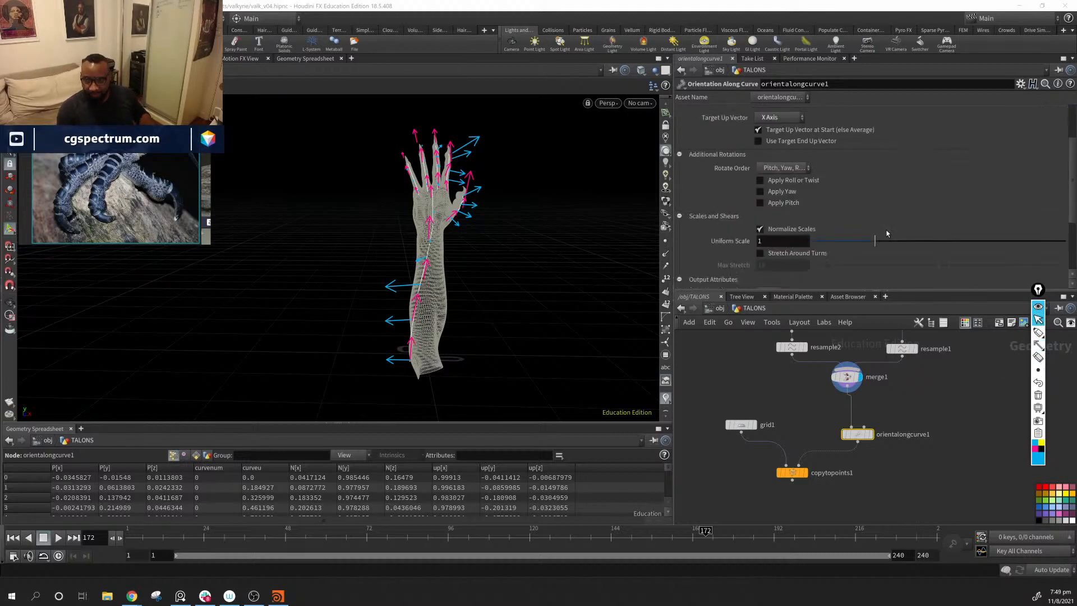
scroll(883, 228, up, 2)
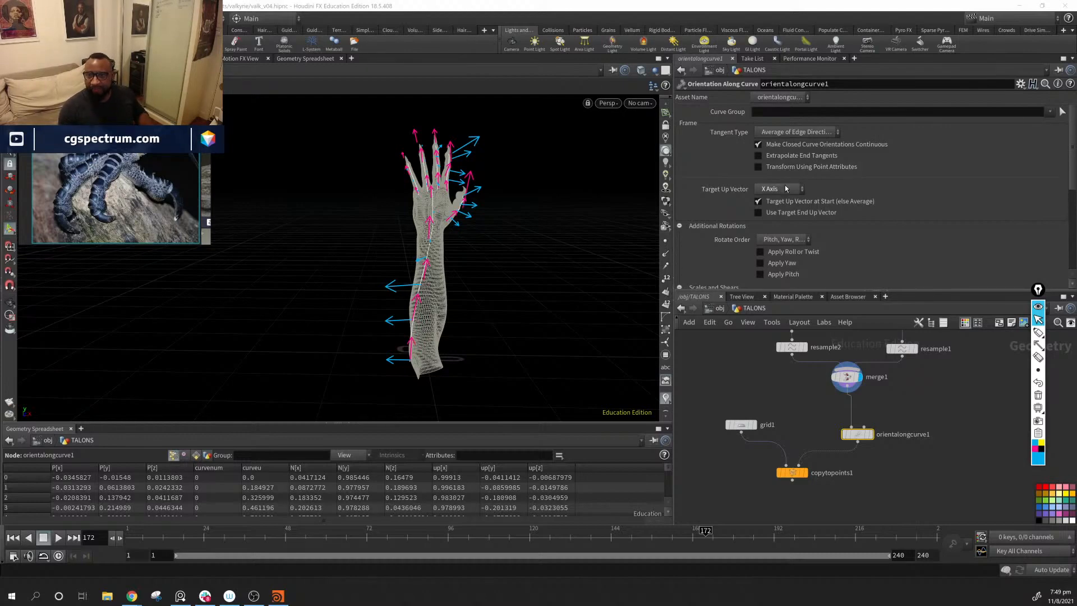
click(810, 132)
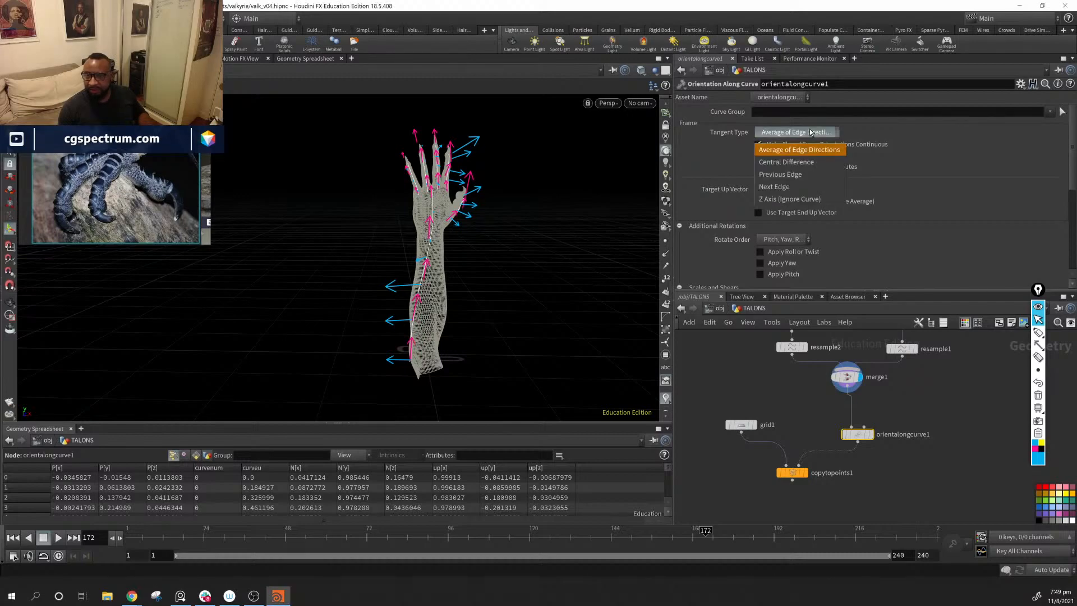
click(810, 132)
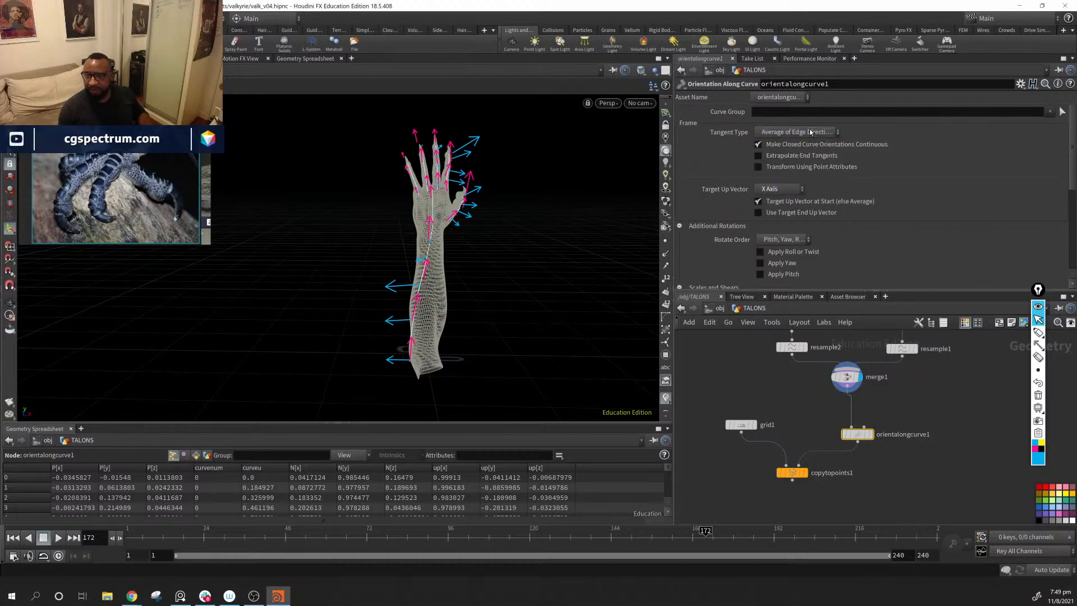
Step: Look through orientalongcurve1's Target Up Vector options and clear all annotation arrows drawn over the screen
click(781, 191)
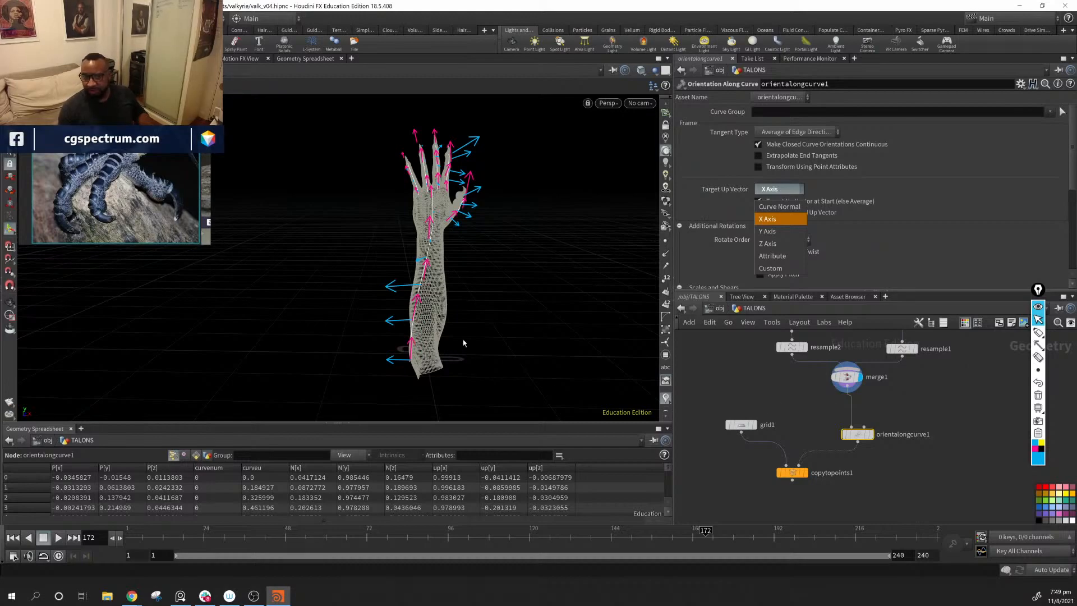
click(1038, 345)
drag(522, 330, 643, 336)
click(796, 186)
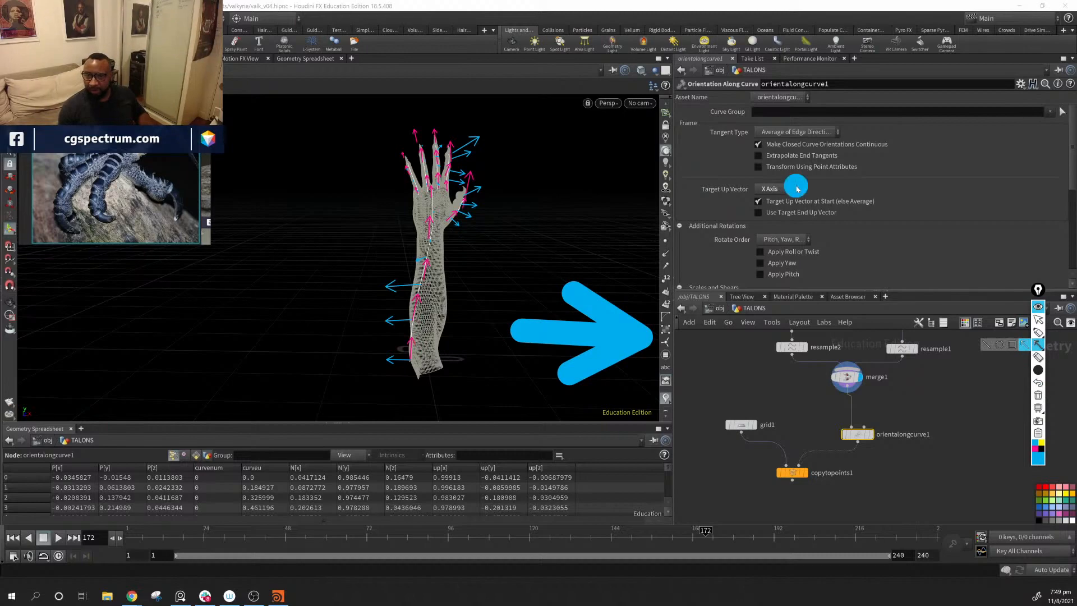
click(1039, 320)
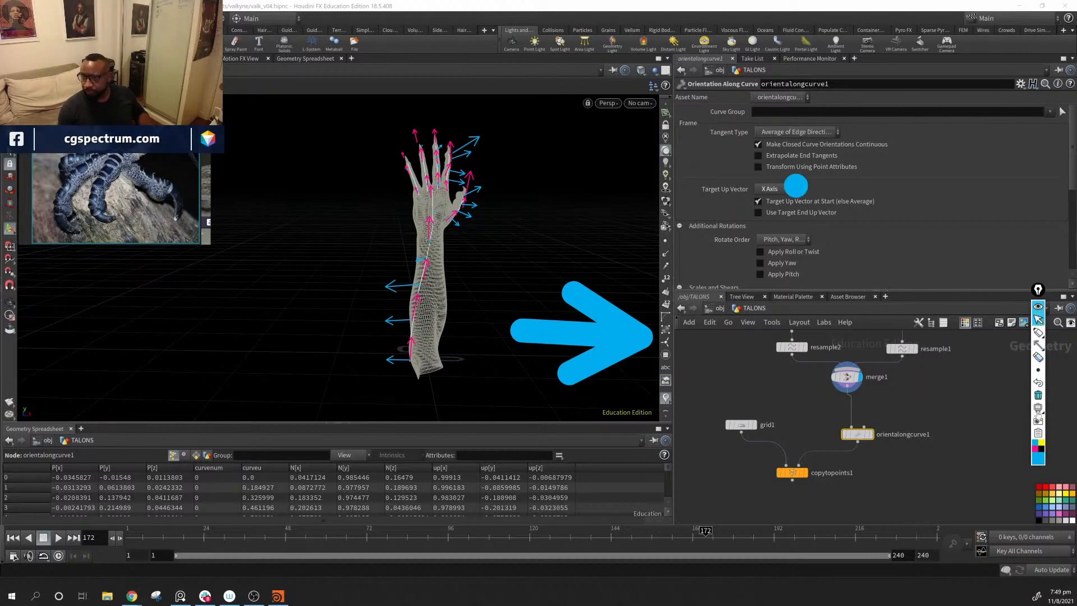
click(1038, 384)
click(786, 189)
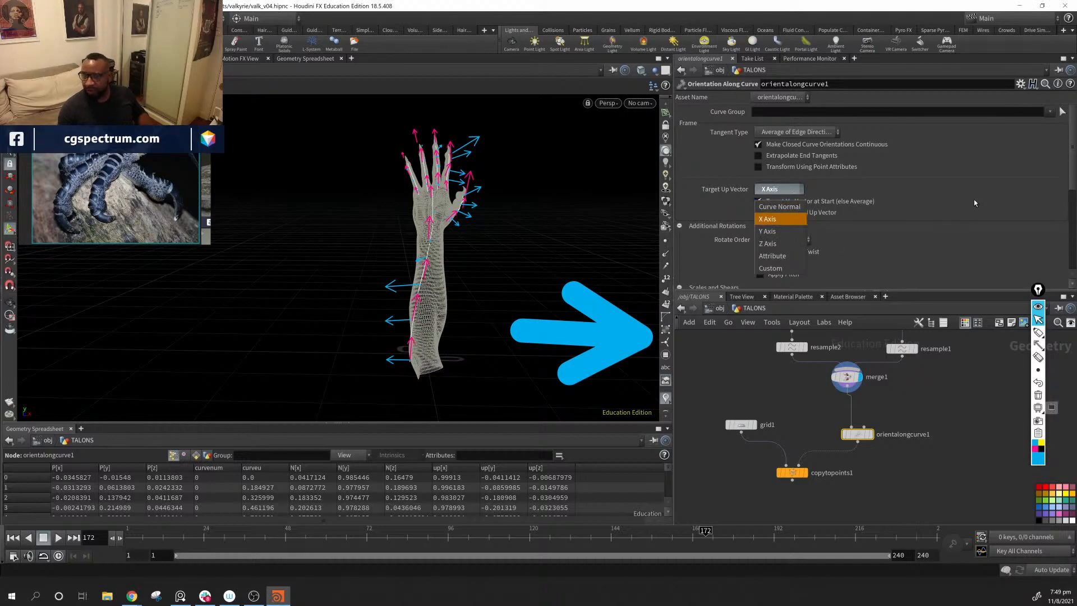
click(1036, 165)
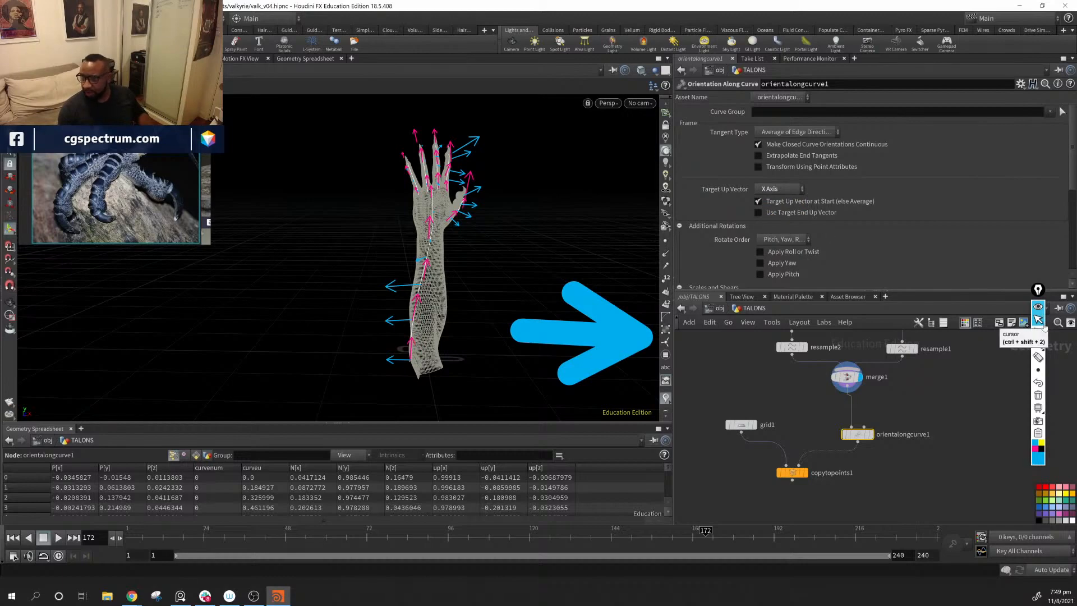
click(1038, 395)
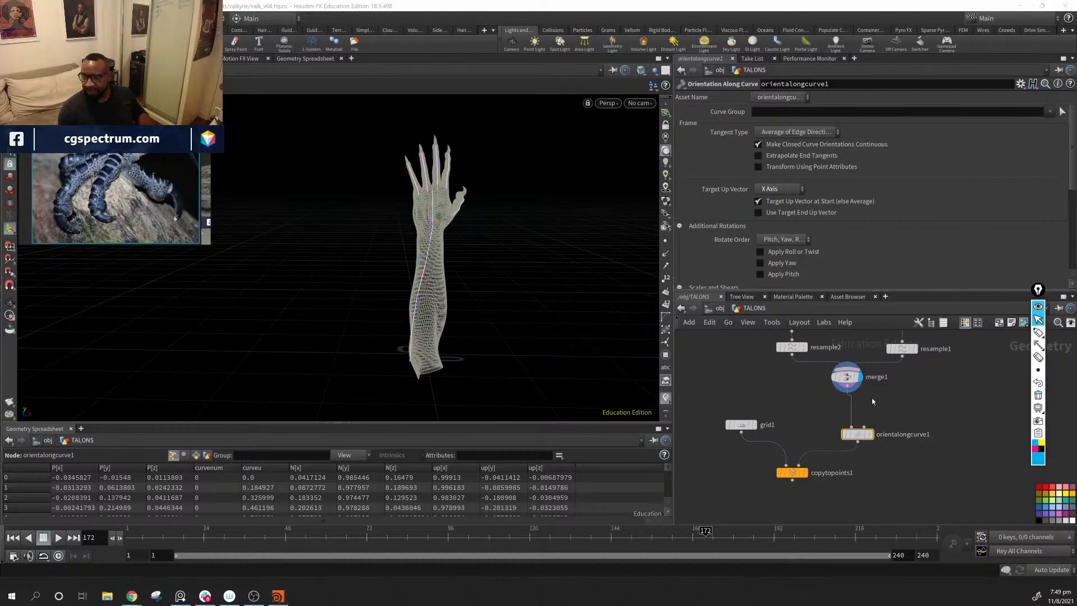
Step: Display copytopoints1 and try Curve Normal and Custom as orientalongcurve1's Target Up Vector
click(805, 472)
drag(559, 292, 578, 286)
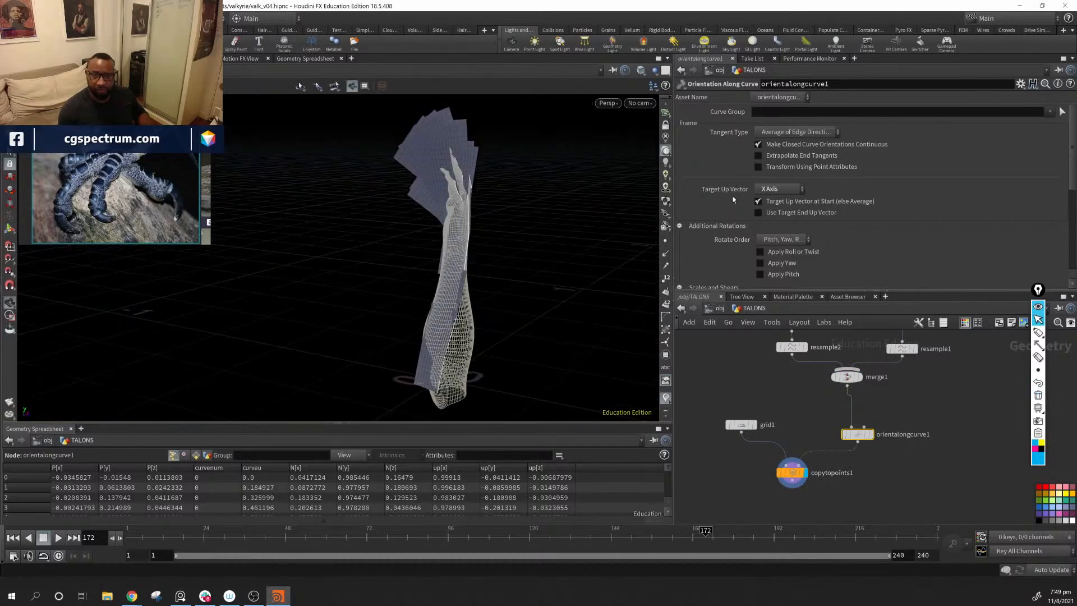
click(781, 189)
click(785, 206)
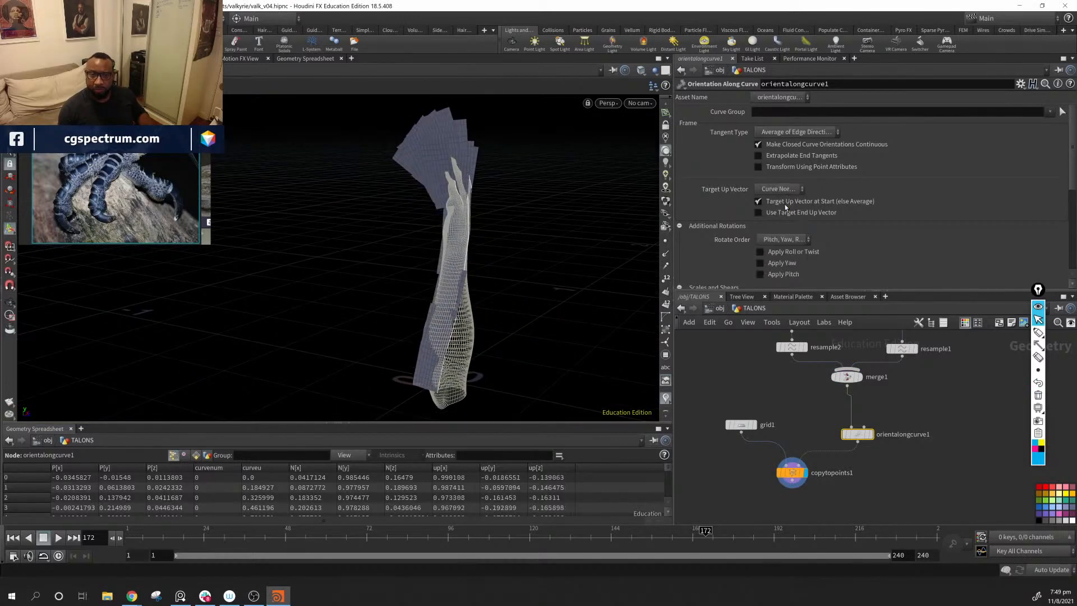
mouse_move(426, 264)
mouse_down()
mouse_move(315, 305)
mouse_move(456, 276)
mouse_move(457, 260)
mouse_move(409, 289)
mouse_move(432, 281)
mouse_up()
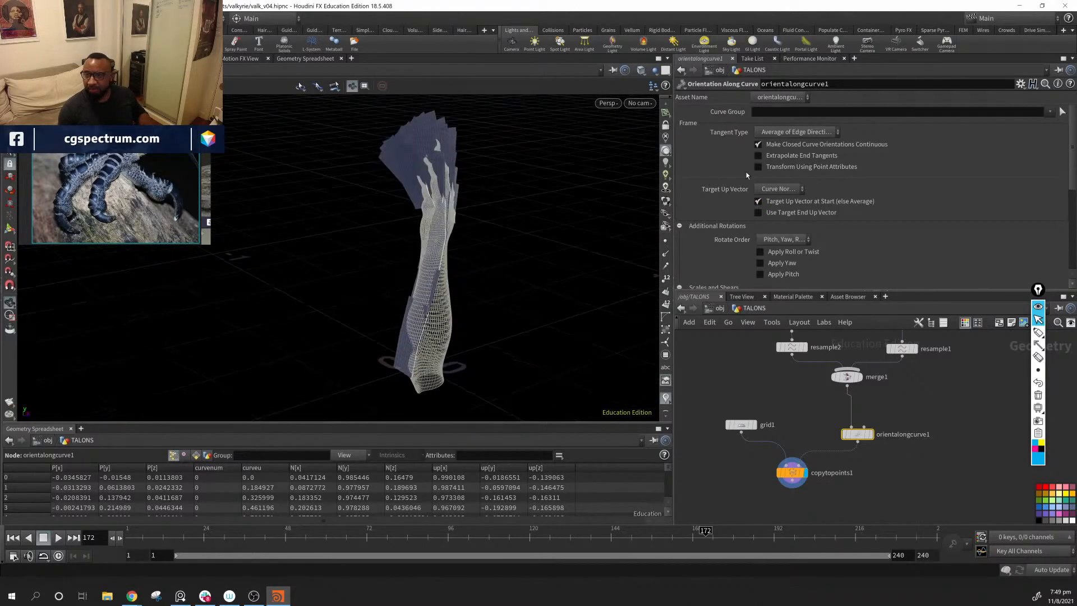
click(791, 189)
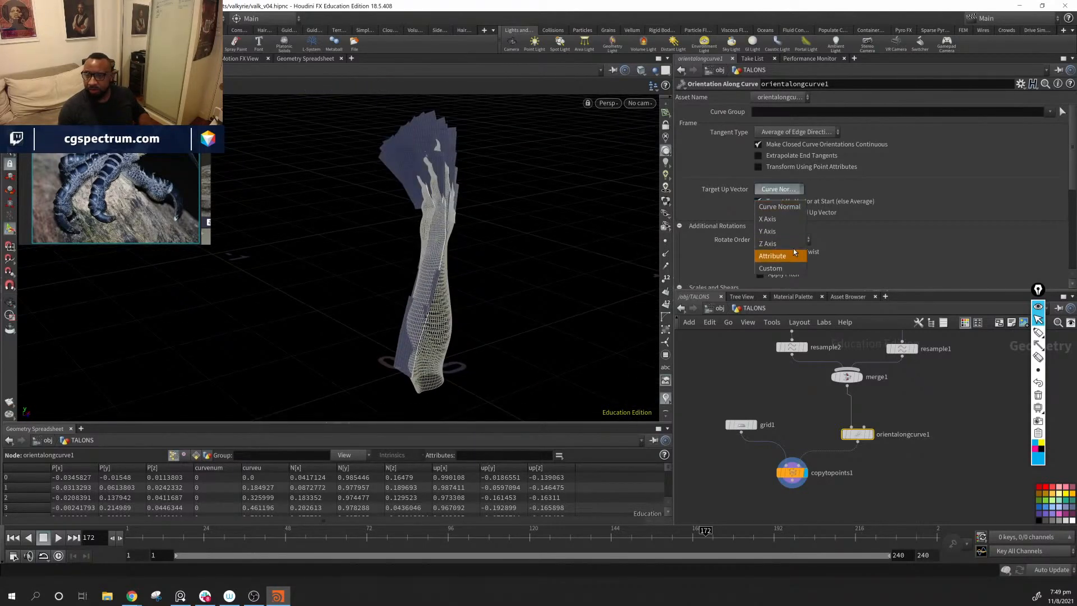
click(794, 269)
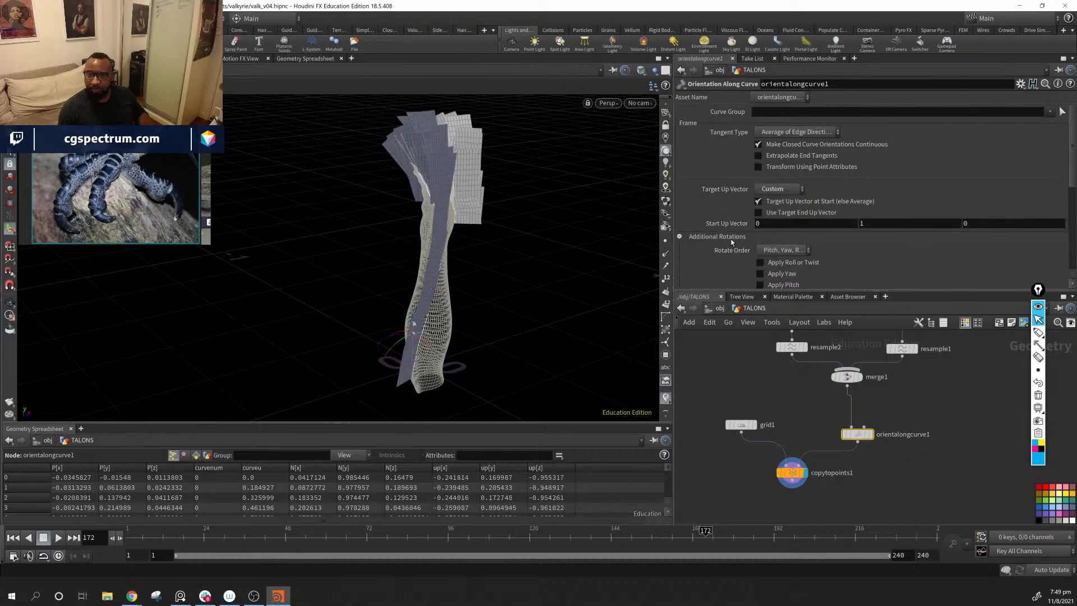
Step: Set orientalongcurve1's Target Up Vector to Attribute and check its Start Up Attribute name
click(772, 190)
click(780, 255)
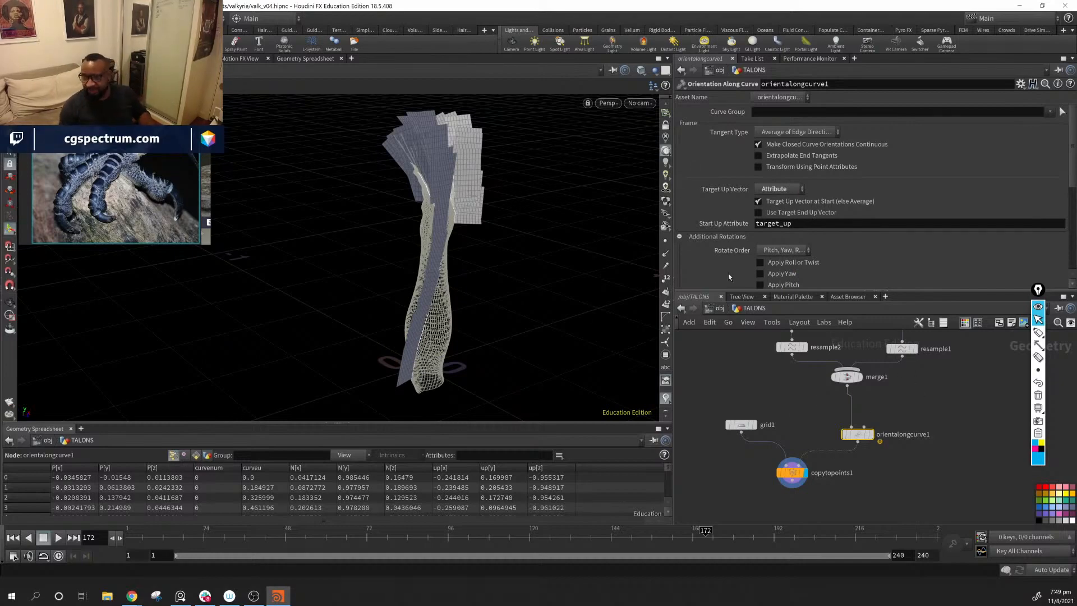
click(796, 191)
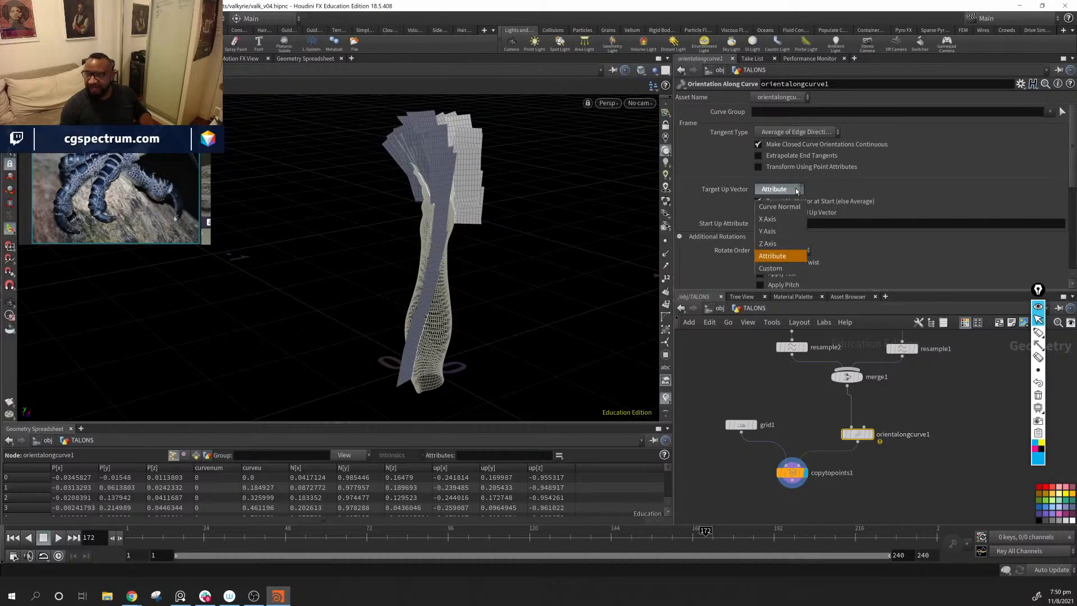
click(840, 239)
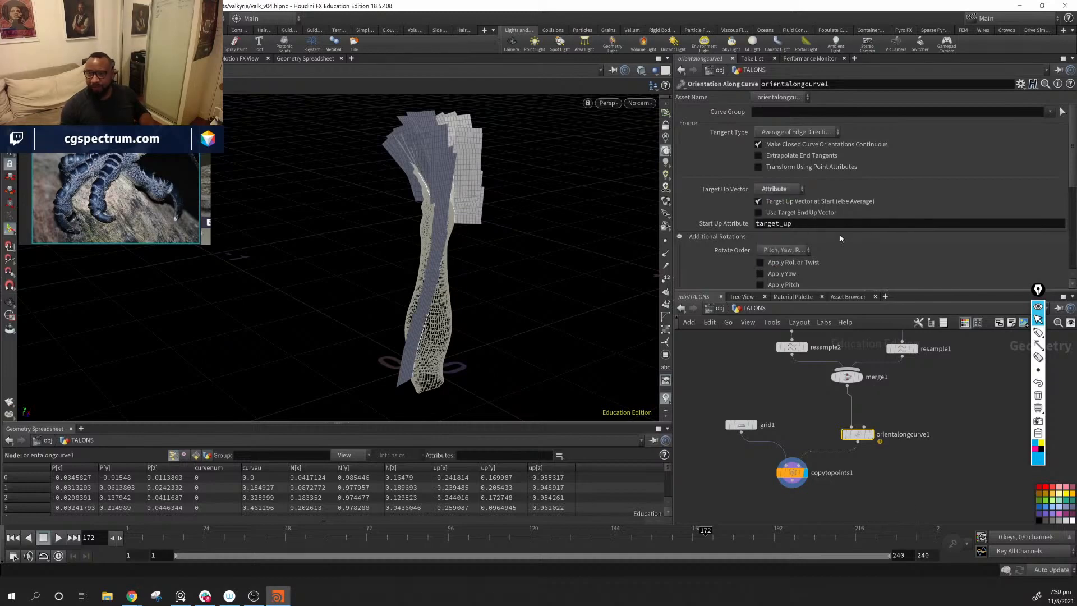
double_click(810, 226)
Step: Find subdivide1 in the upper part of the TALONS network, display it and show its parameters
middle_drag(935, 396, 837, 454)
middle_drag(877, 406, 858, 460)
scroll(836, 471, down, 2)
click(862, 393)
scroll(861, 392, up, 2)
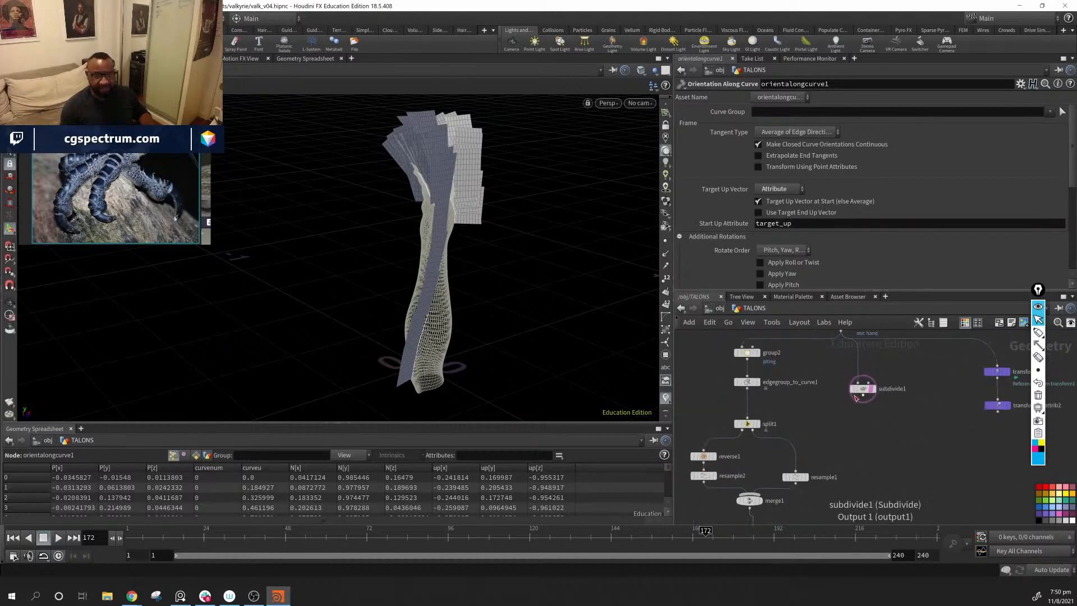
scroll(875, 415, up, 3)
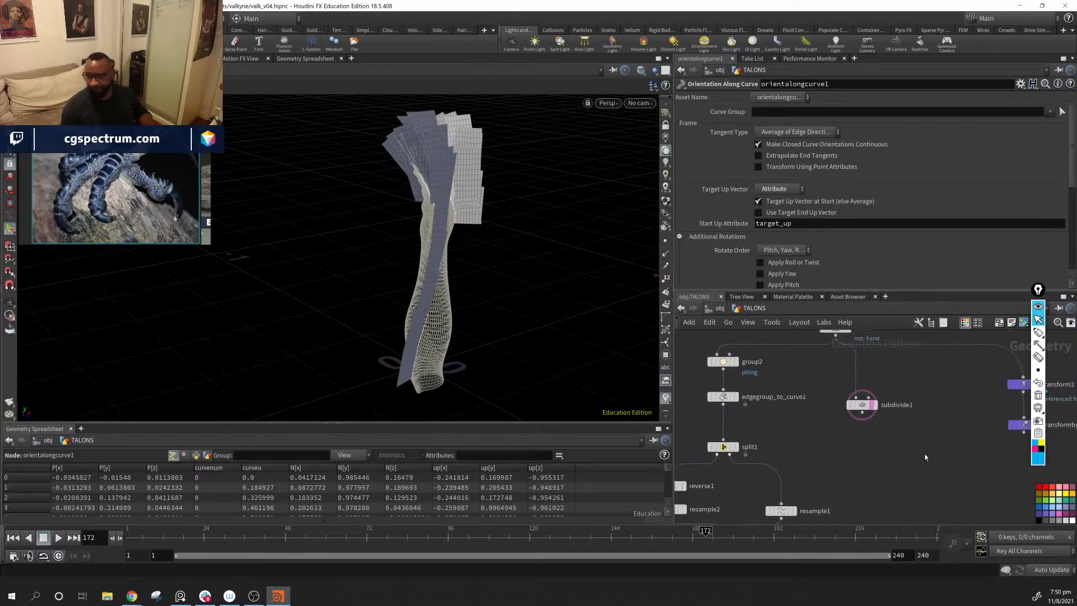
click(869, 382)
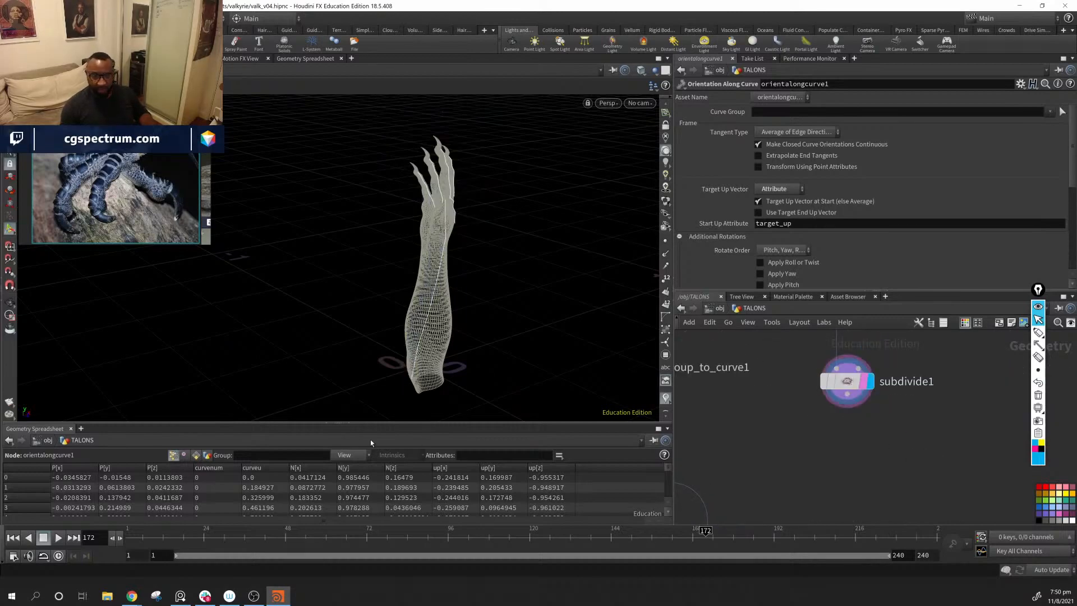
click(848, 390)
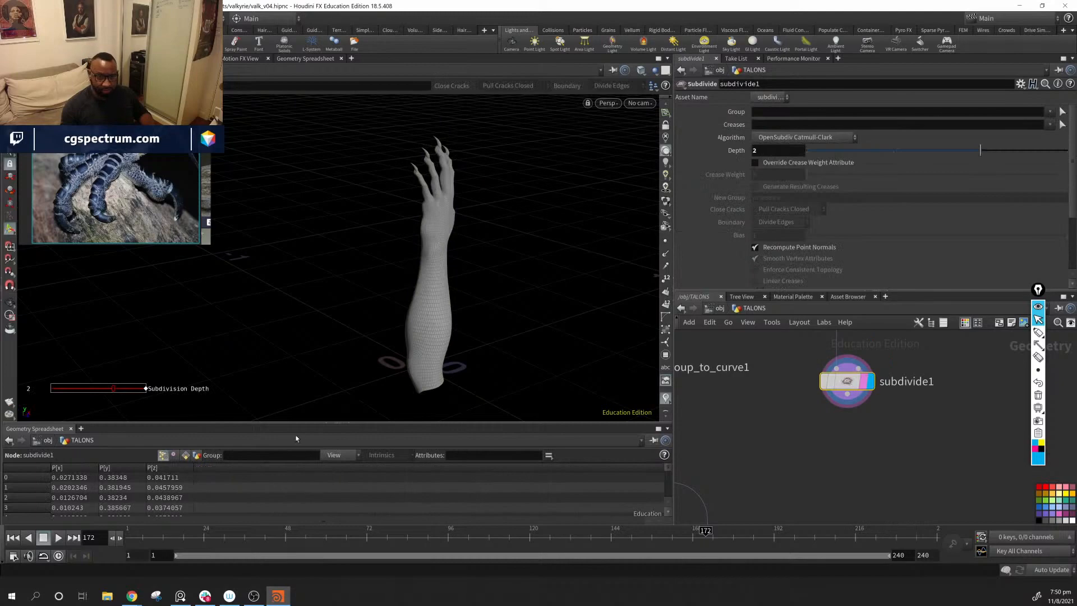
Step: Enlarge the geometry spreadsheet and examine subdivide1's point and vertex attributes
drag(303, 423, 322, 275)
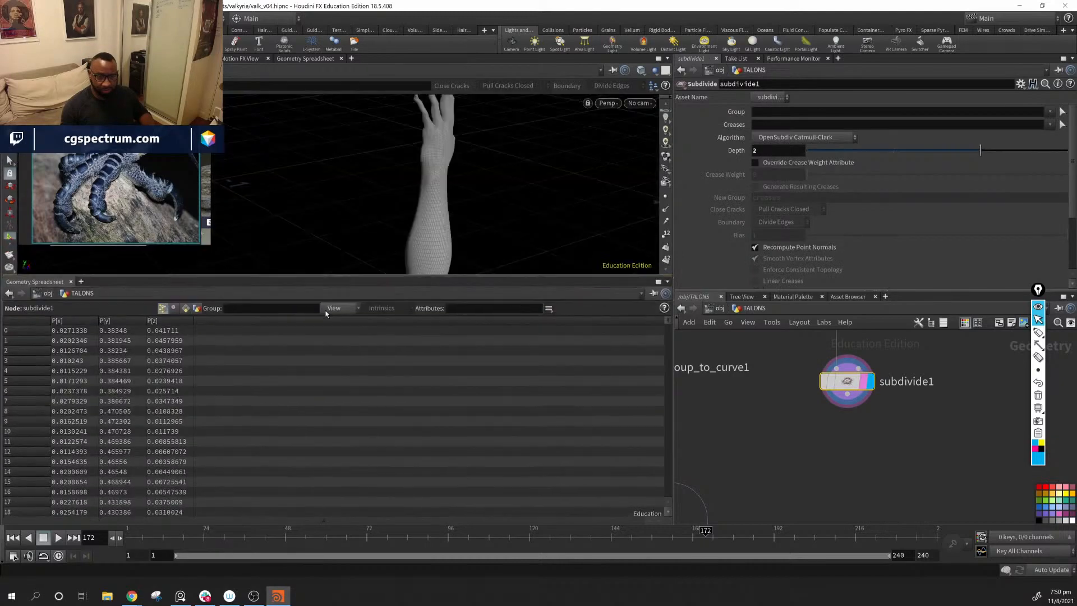
click(174, 310)
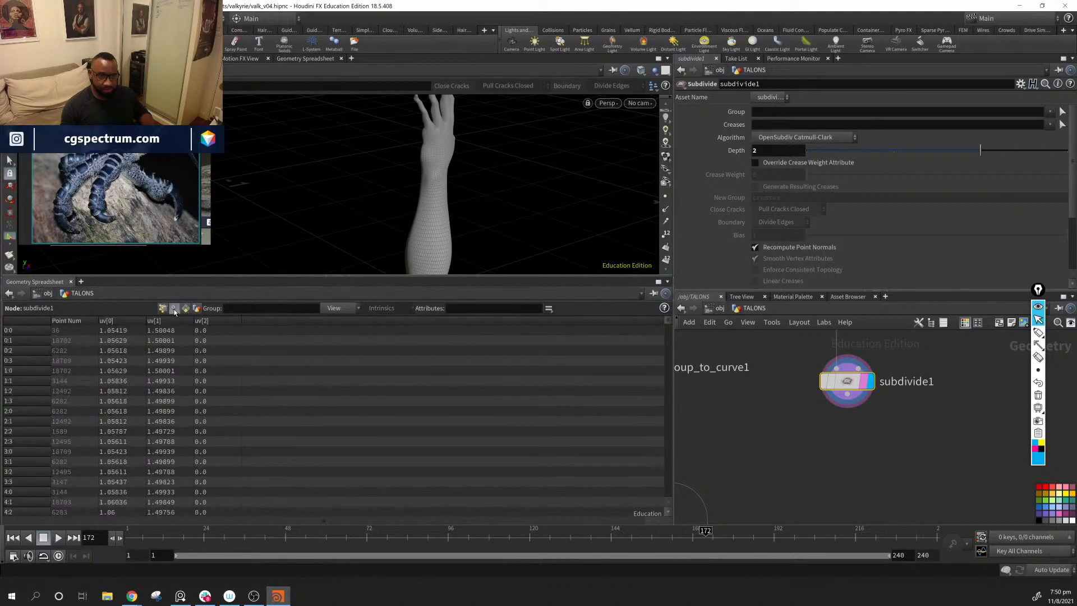
click(168, 310)
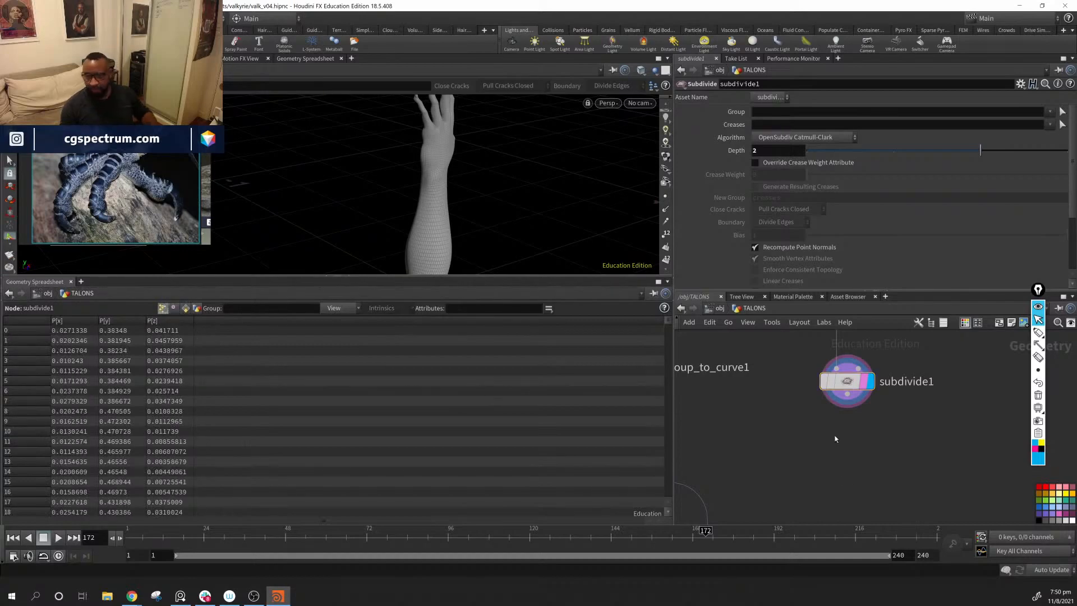
Step: Add a Facet node below subdivide1, display it and enable Pre-Compute Normals
key(Tab)
text(face)
key(Return)
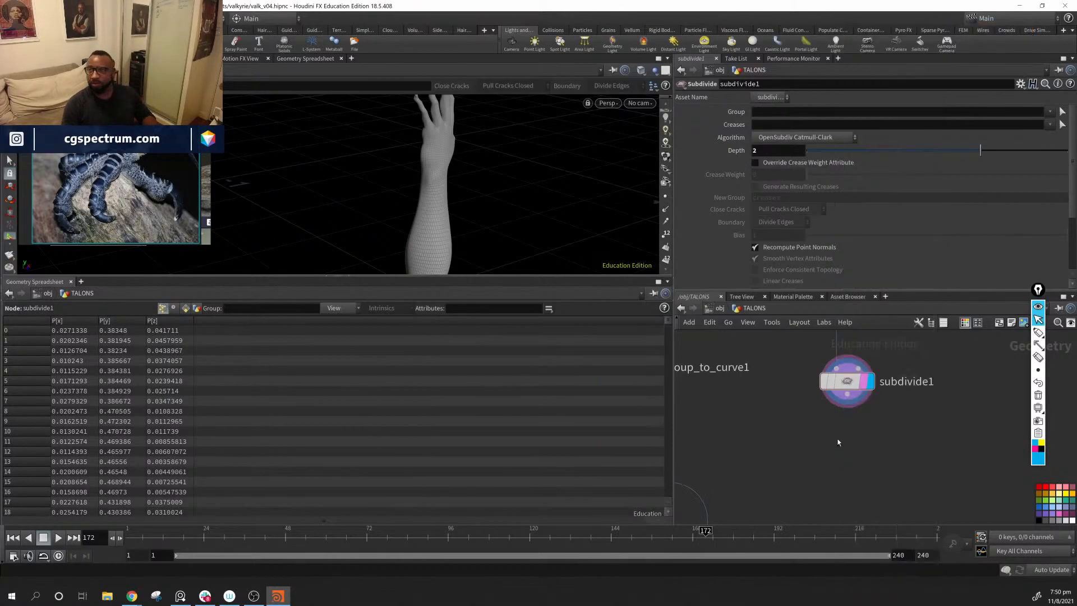
click(837, 437)
click(864, 403)
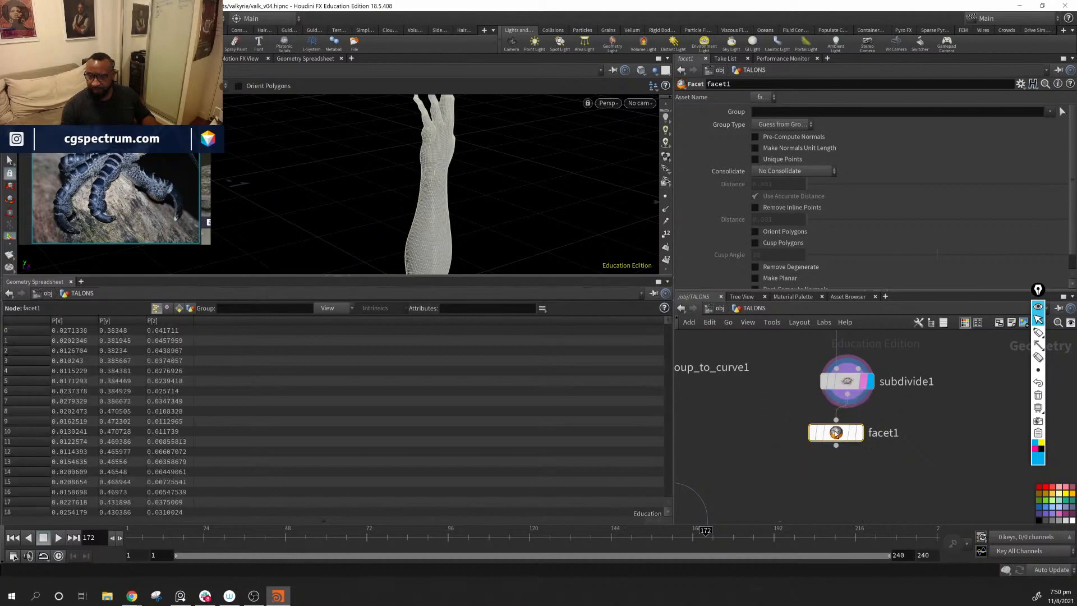
click(755, 137)
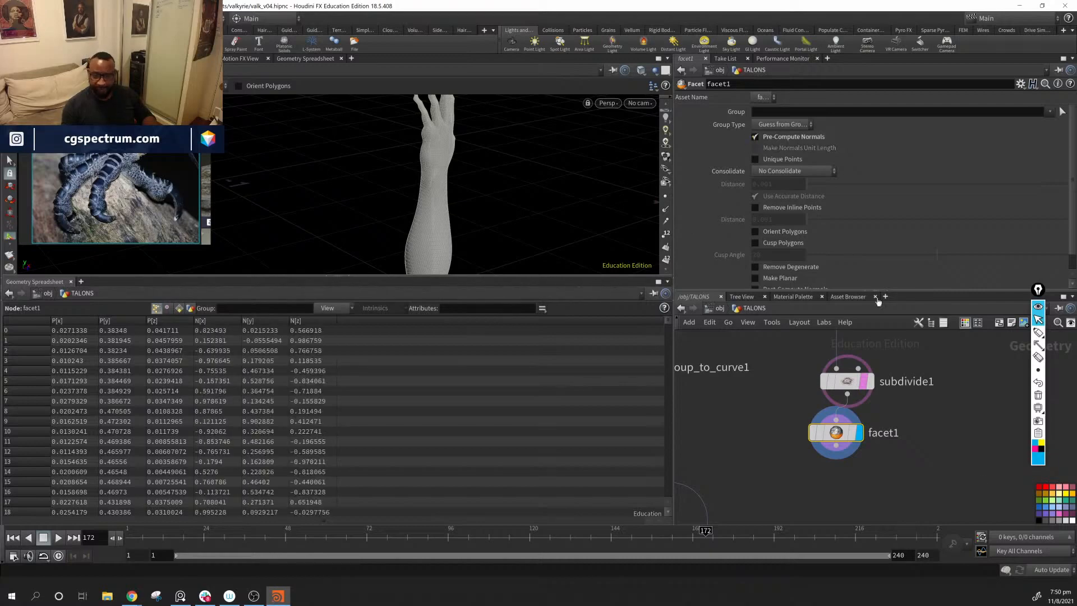
Step: Move facet1 down beside merge1 and shift orientalongcurve1 lower to make room between it and merge1
scroll(884, 439, down, 5)
middle_drag(929, 513, 942, 461)
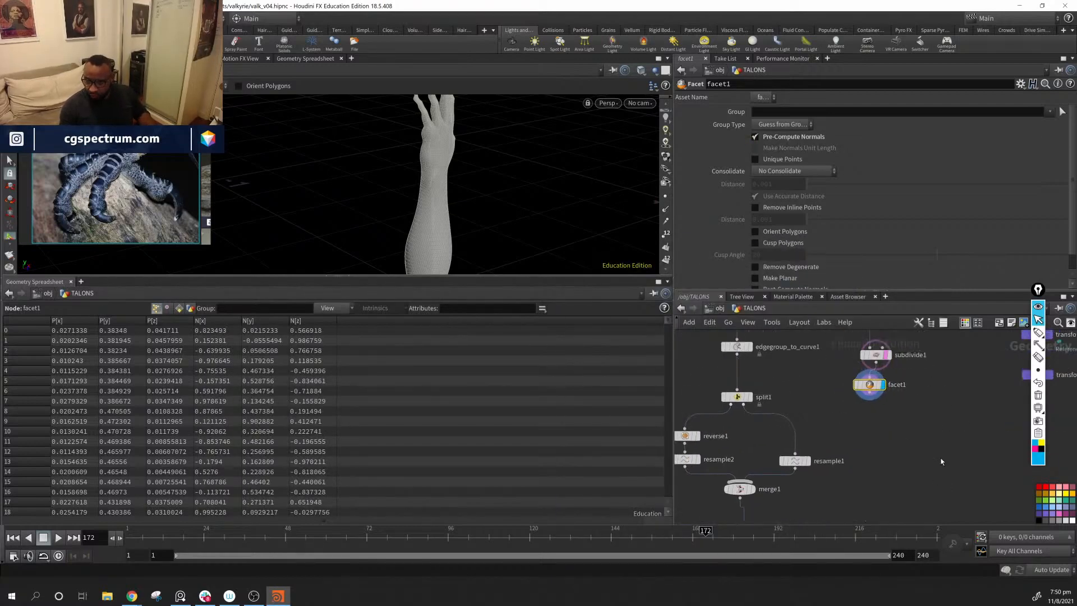
scroll(942, 462, down, 3)
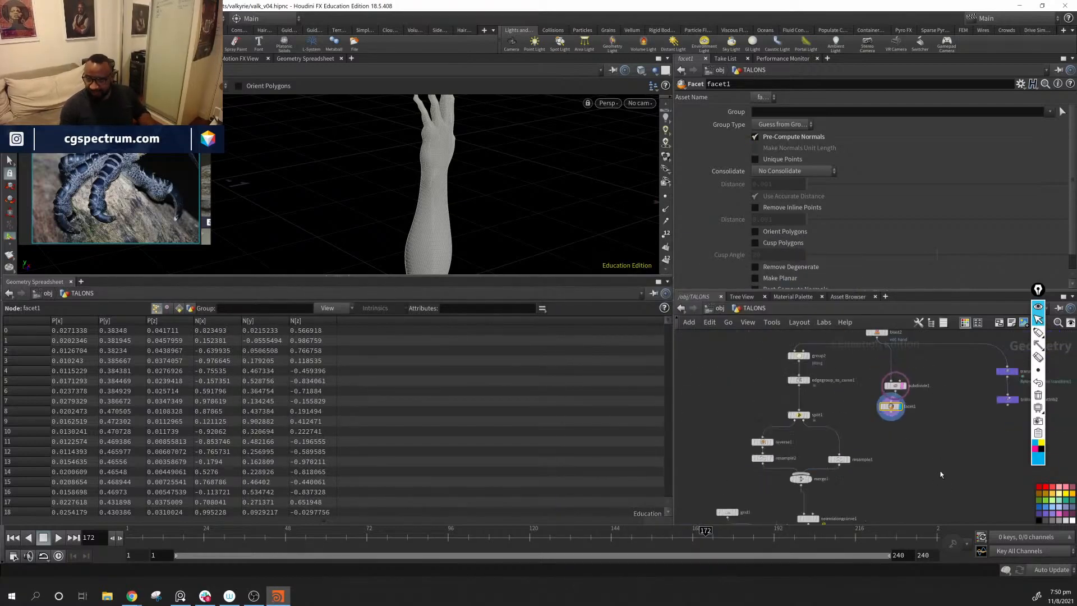
drag(884, 433, 870, 494)
click(885, 420)
middle_drag(886, 497, 907, 413)
scroll(871, 405, up, 3)
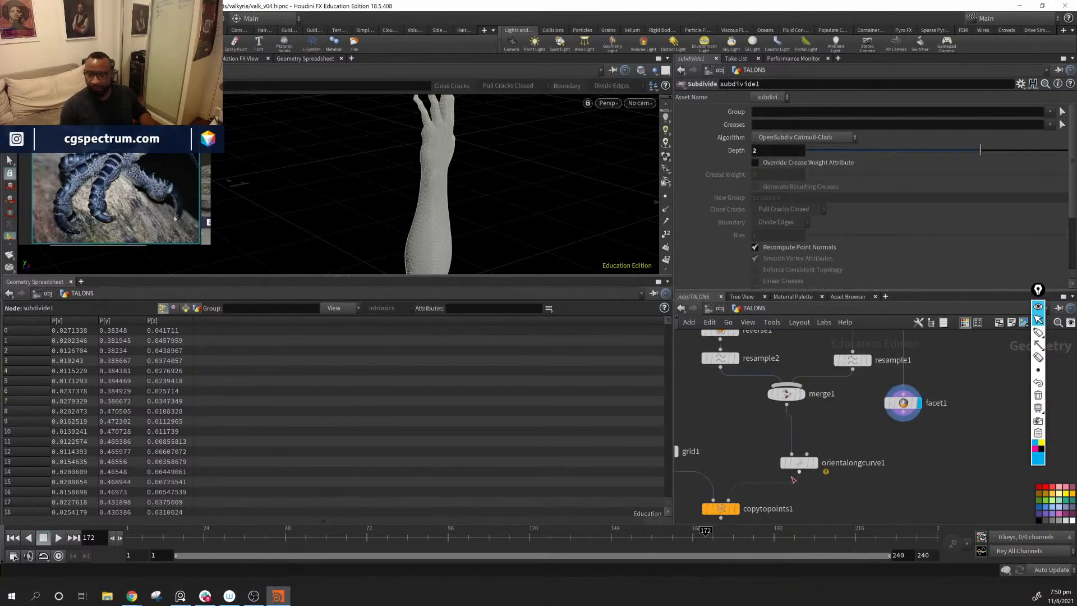
drag(797, 463, 788, 491)
drag(903, 403, 909, 390)
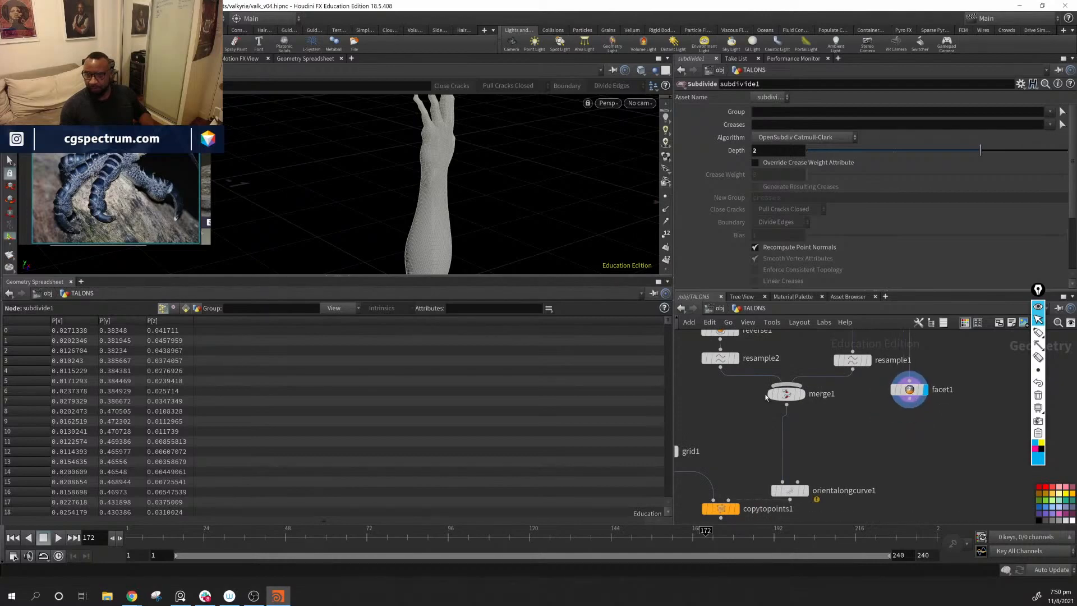
Step: Display merge1 and add an Attribute Transfer node in the space below merge1 and facet1
click(802, 395)
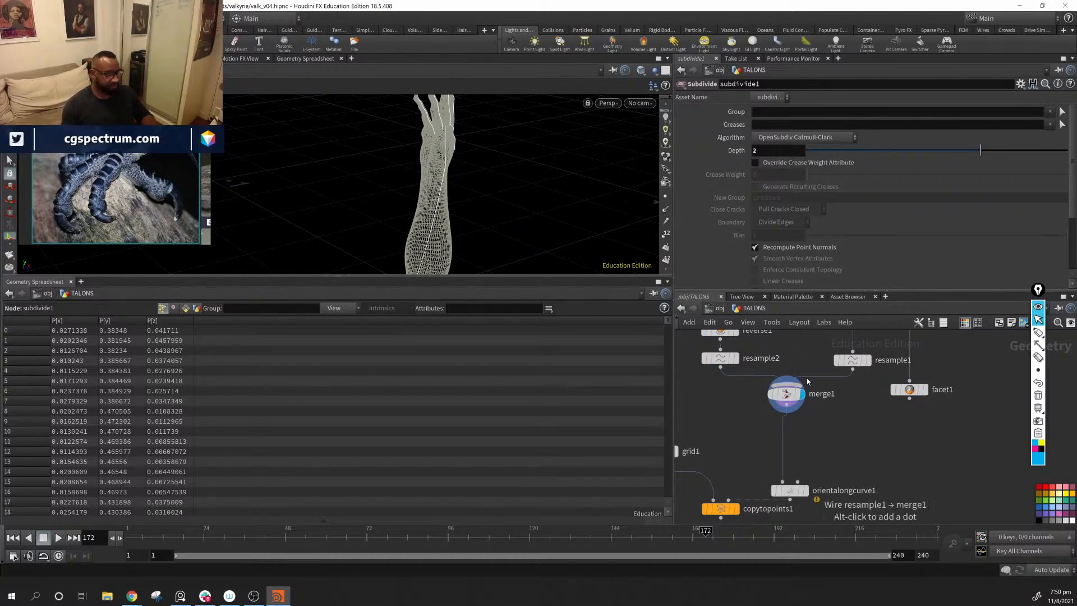
key(Tab)
text(at)
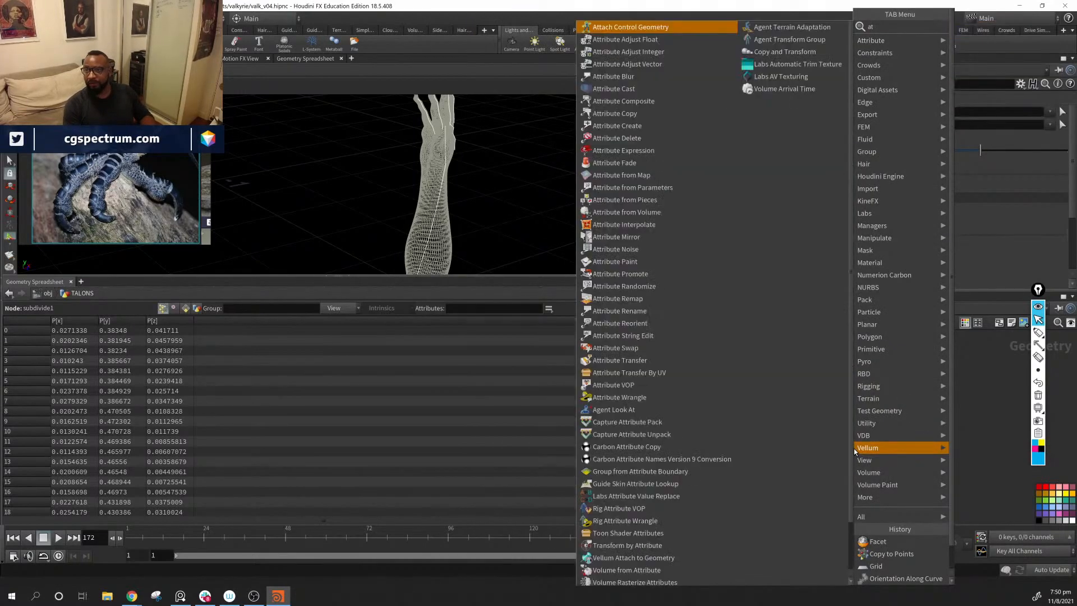
text( tr)
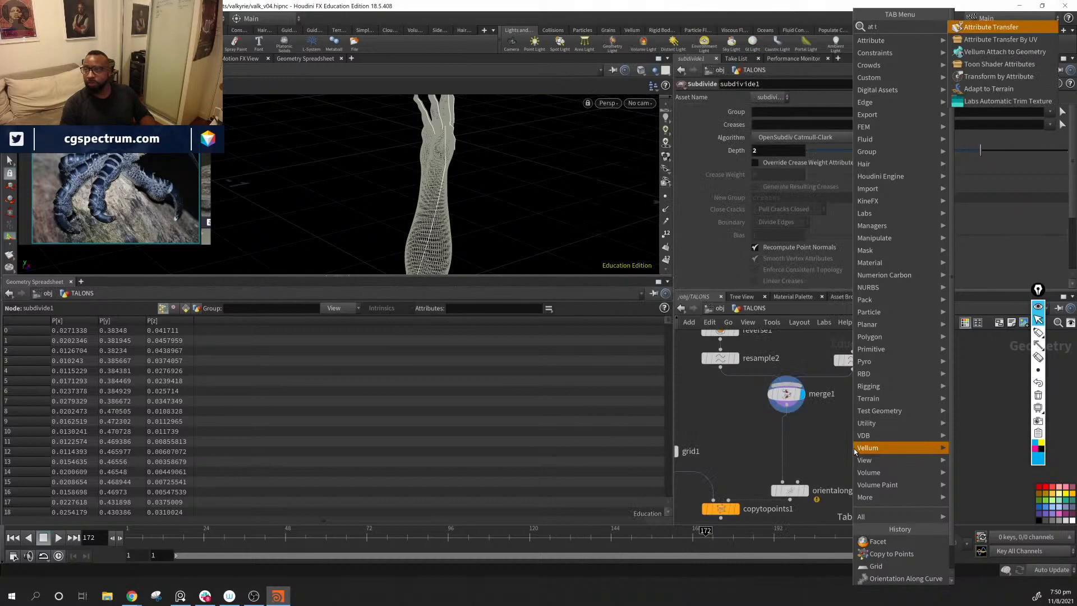
key(Return)
key(Return)
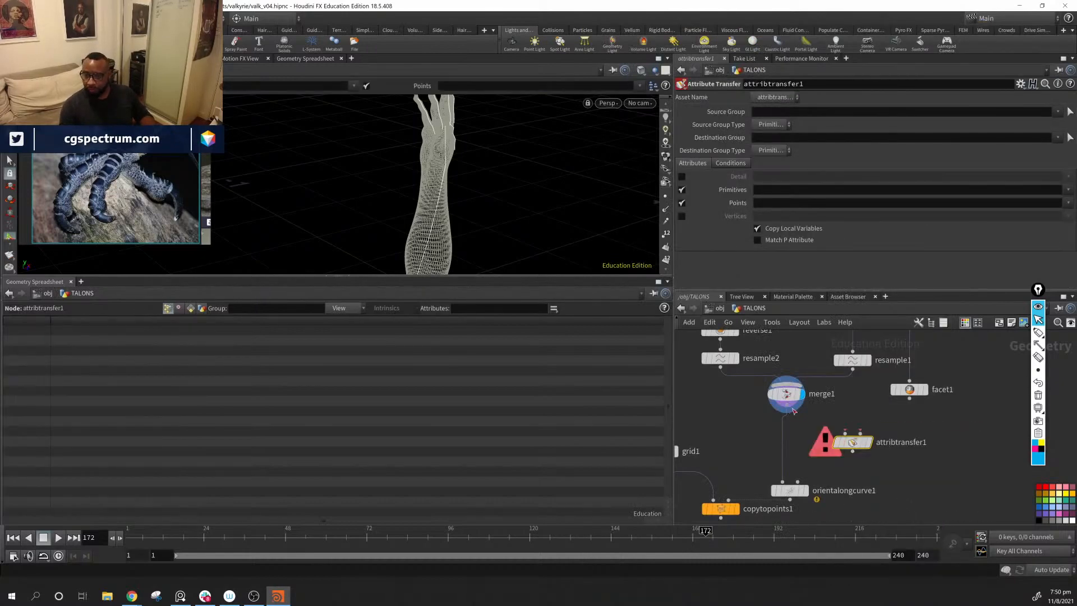
Step: Wire merge1 into attribtransfer1's first input and facet1 into its second, and display attribtransfer1
key(ctrl+z)
drag(786, 405, 845, 432)
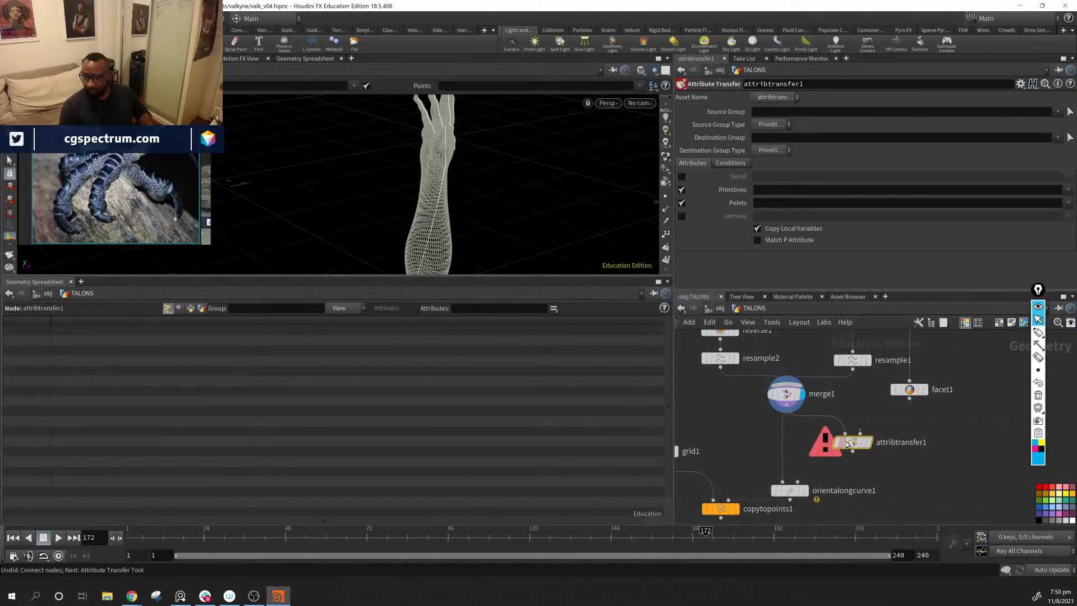
drag(909, 398, 852, 433)
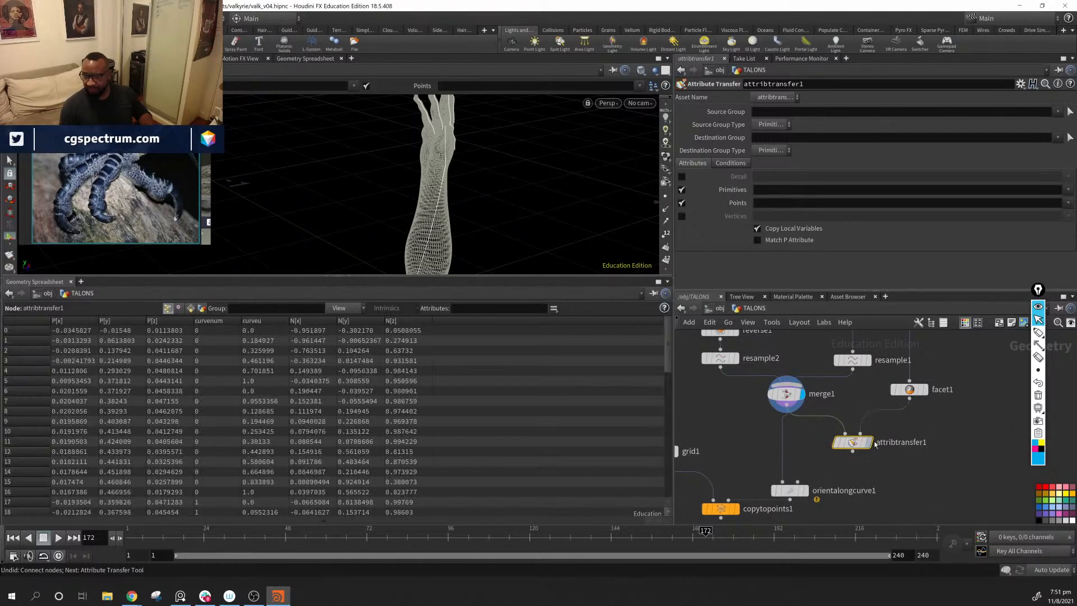
click(871, 443)
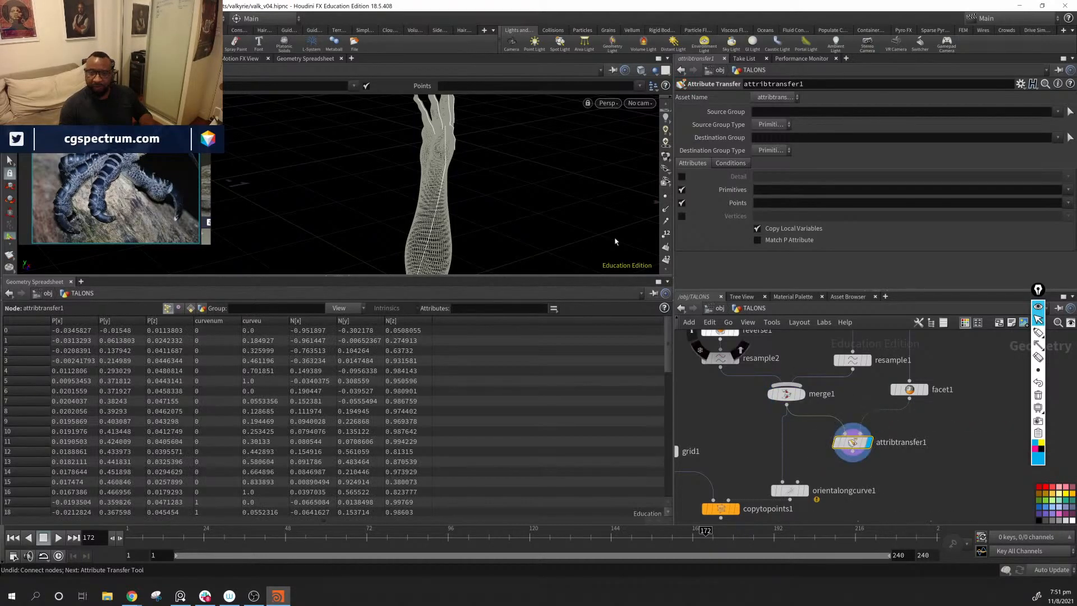
Step: Display point normals in the viewport and compare the point attributes of merge1 and attribtransfer1
click(666, 210)
drag(557, 212, 484, 211)
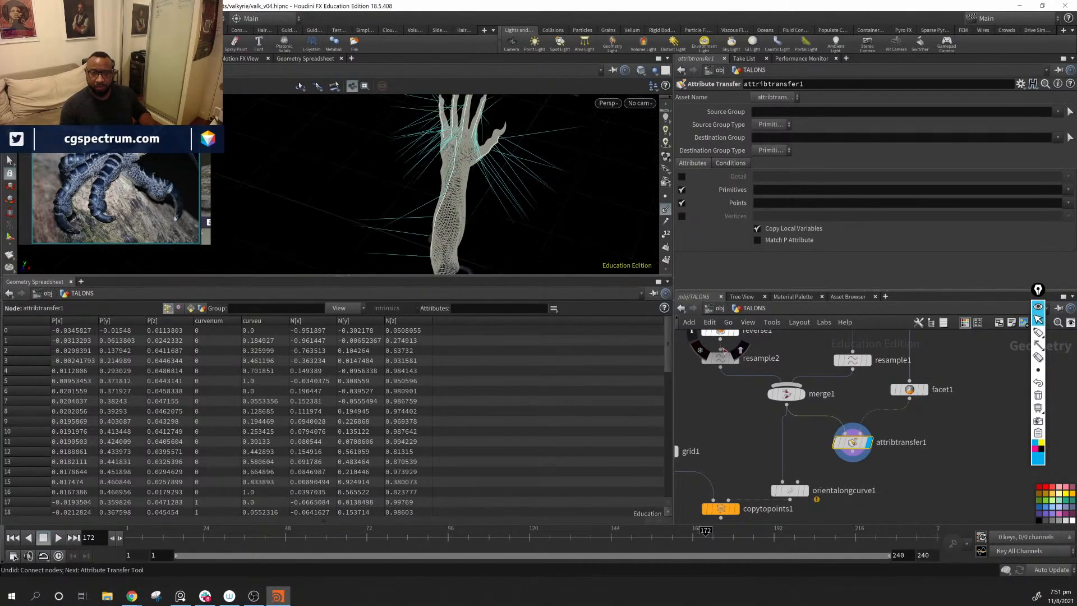
click(786, 393)
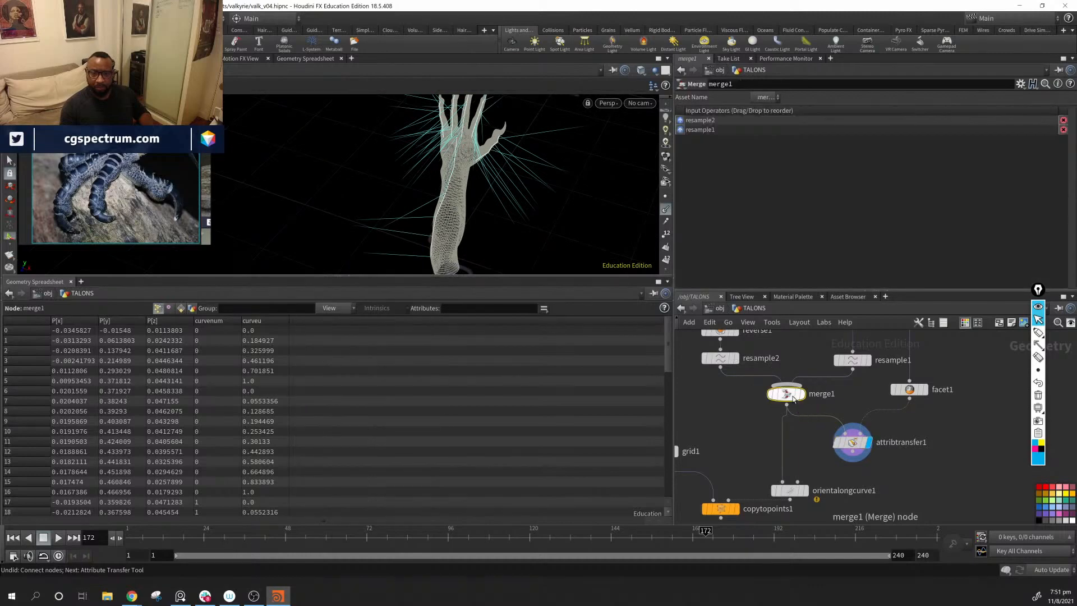
click(857, 444)
Step: Limit attribtransfer1 to the point attribute N, turning off its primitive attribute transfer, and check the normals and condition settings
click(1068, 203)
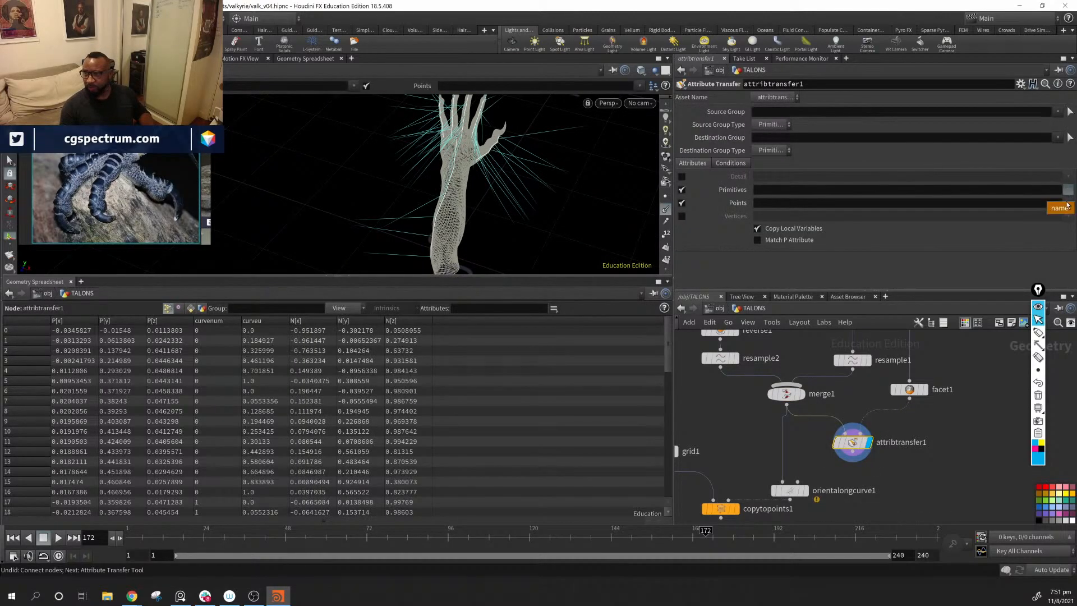
click(1059, 207)
click(681, 190)
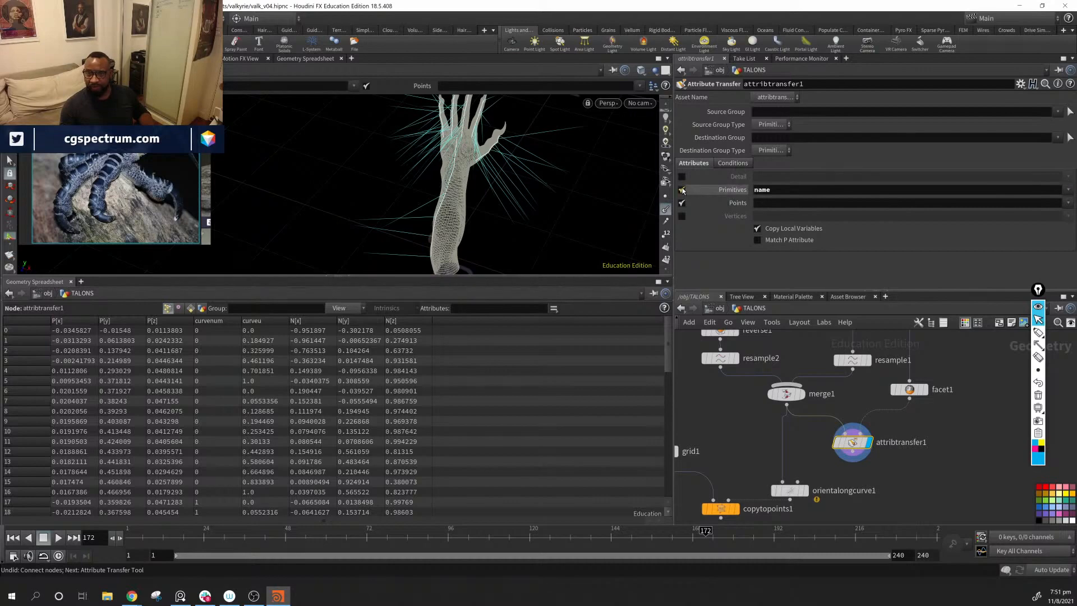
click(1069, 203)
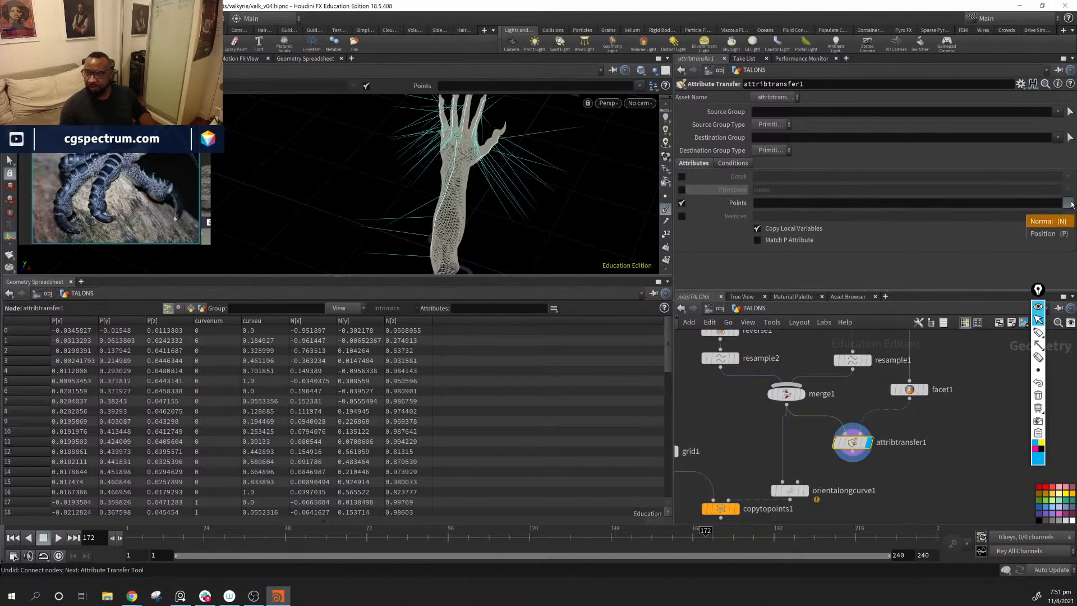
click(1046, 221)
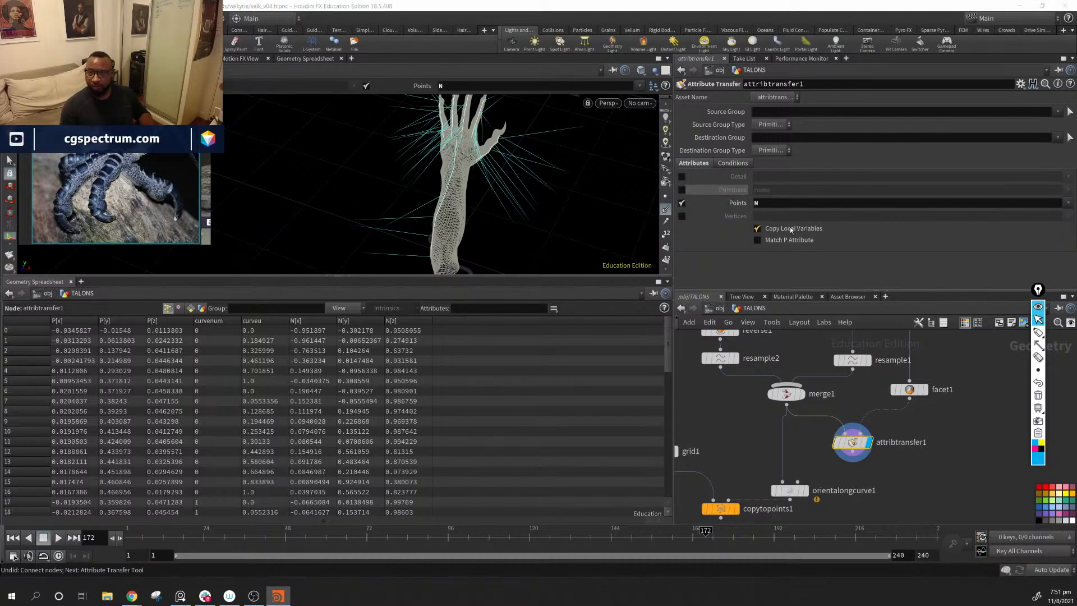
alt+drag(430, 173, 436, 256)
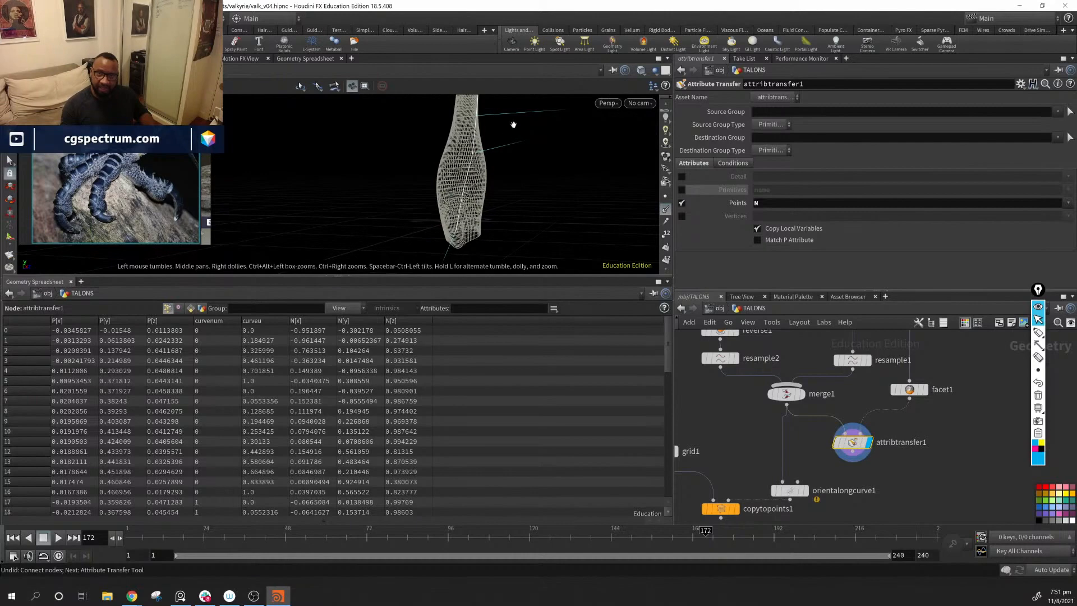
alt+drag(514, 125, 487, 132)
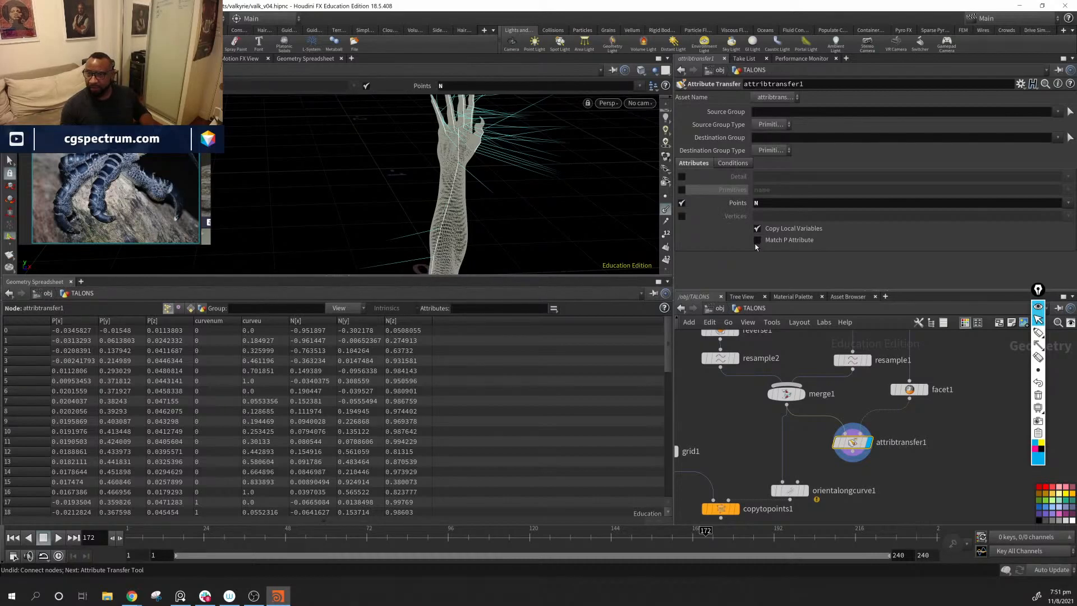
click(735, 164)
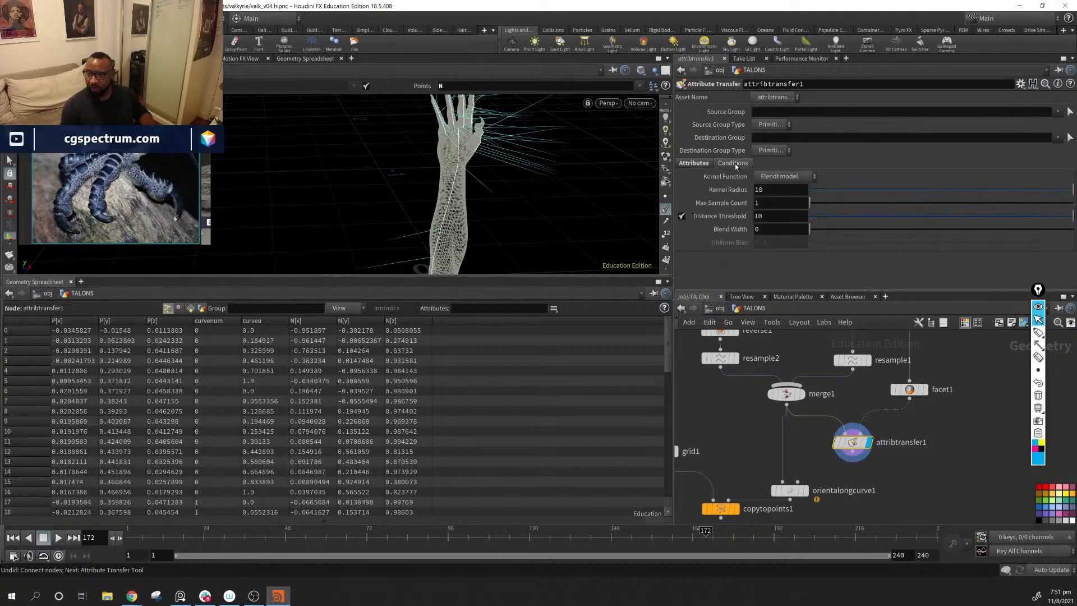
click(696, 164)
Step: Shift orientalongcurve1 and copytopoints1 lower in the network and copy orientalongcurve1's Start Up Attribute name, target_up
middle_drag(892, 482, 888, 437)
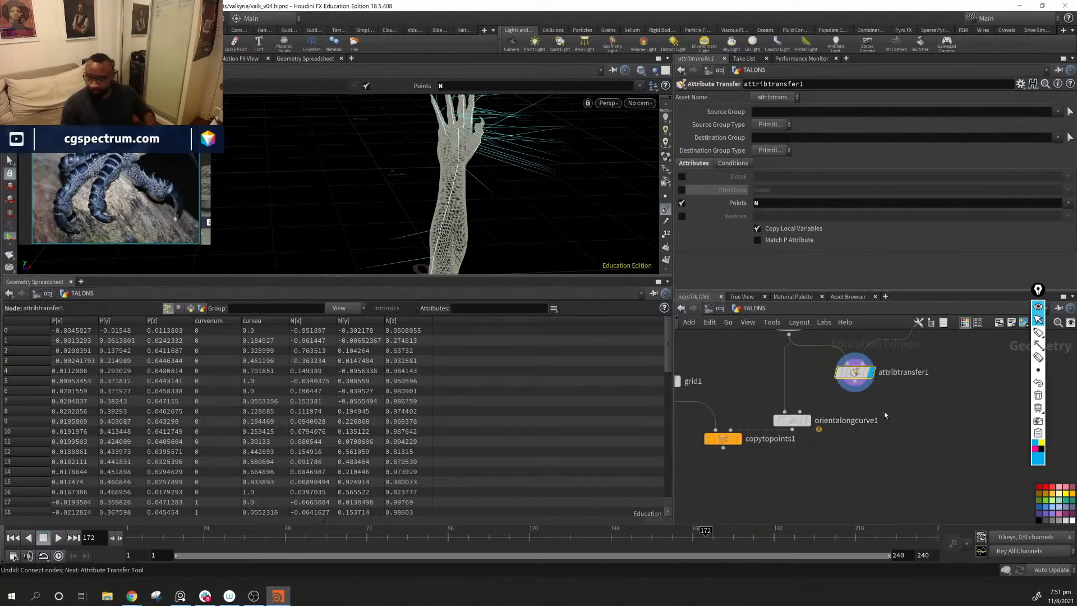
drag(884, 415, 719, 500)
drag(785, 422, 777, 474)
click(782, 474)
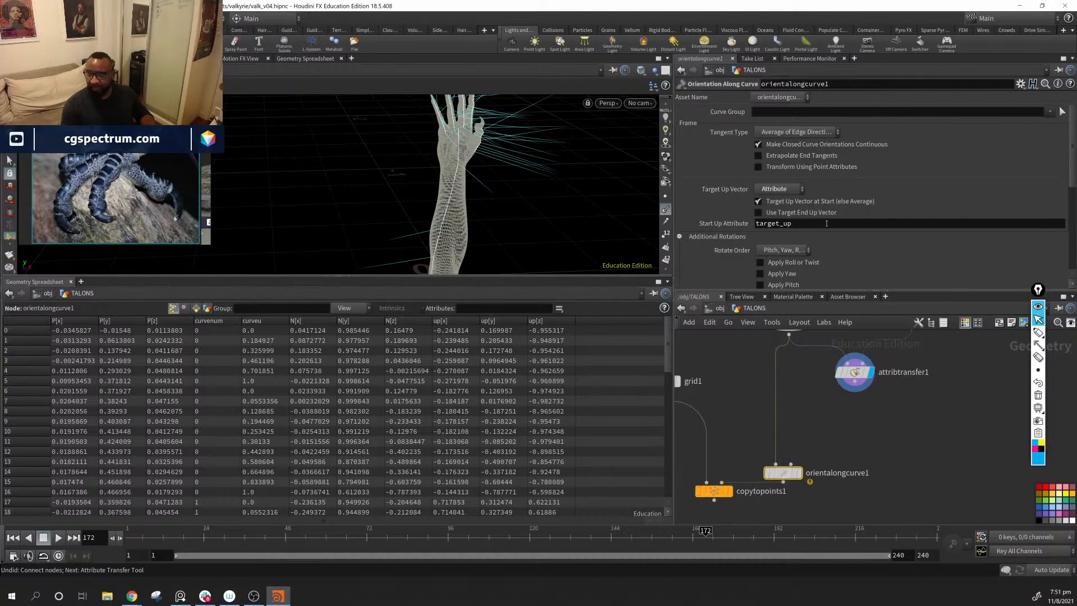
drag(811, 225, 760, 241)
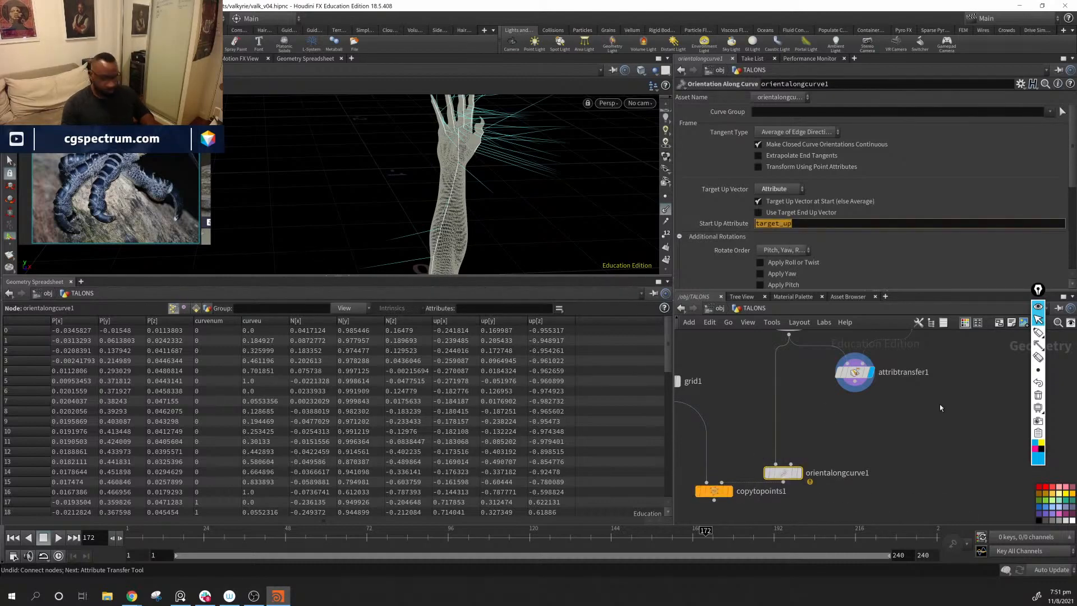
Step: Add an Attribute Rename node in the space directly below attribtransfer1
click(879, 432)
key(Tab)
text(a)
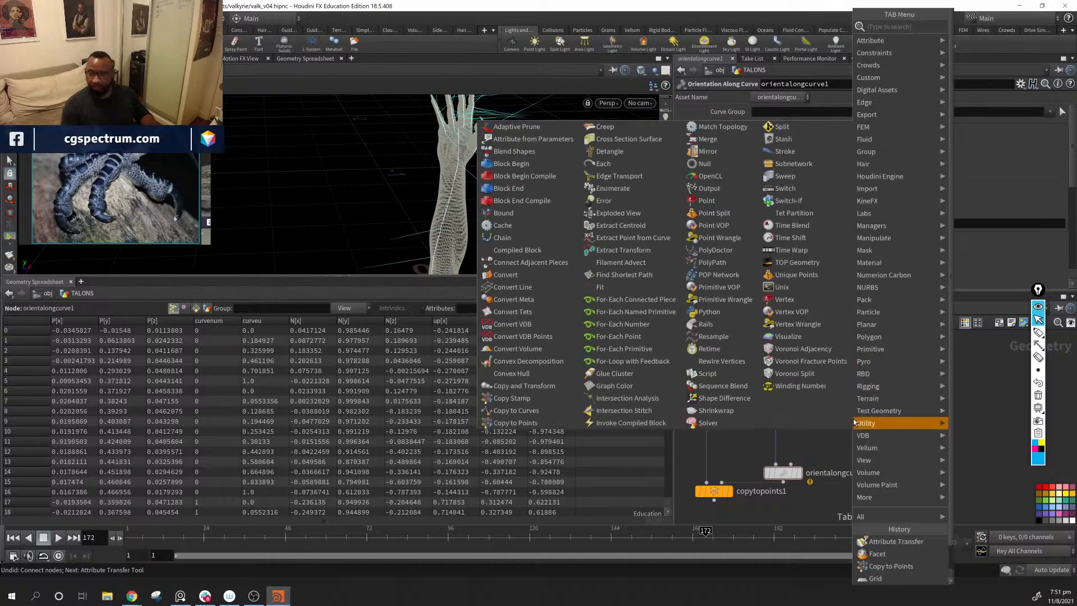
text( re)
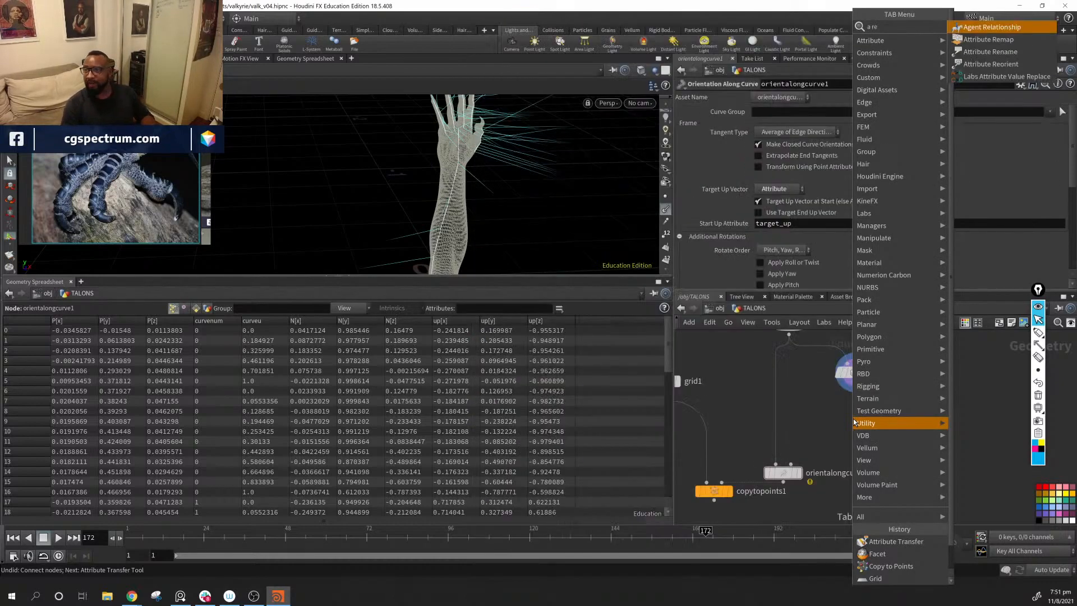
key(Down)
key(Down)
key(Return)
click(853, 418)
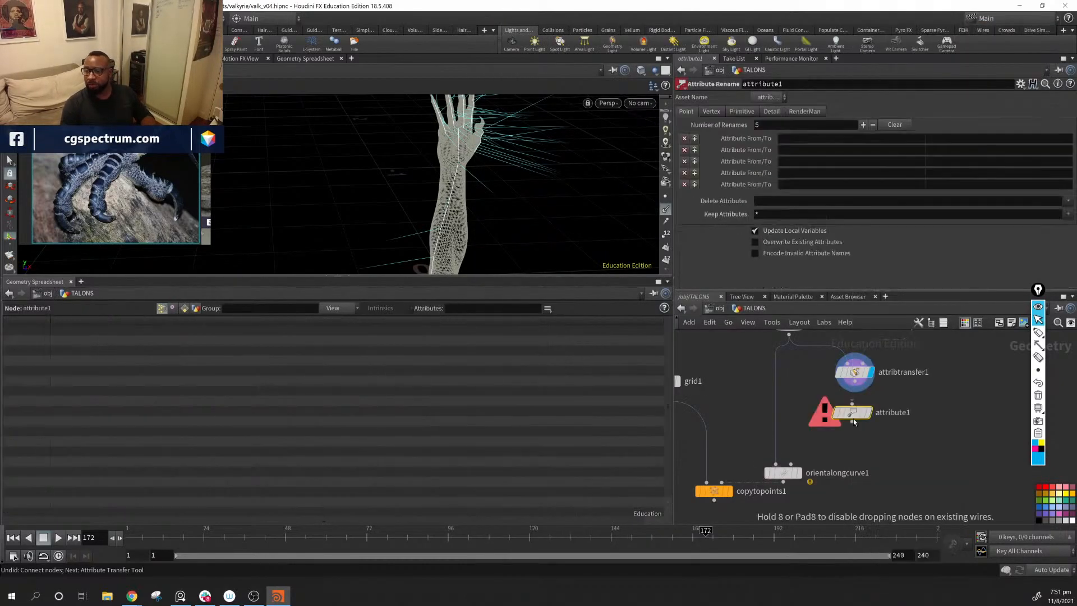
Step: Set the Attribute Rename node to rename the point attribute N to target_up
click(892, 140)
text(N)
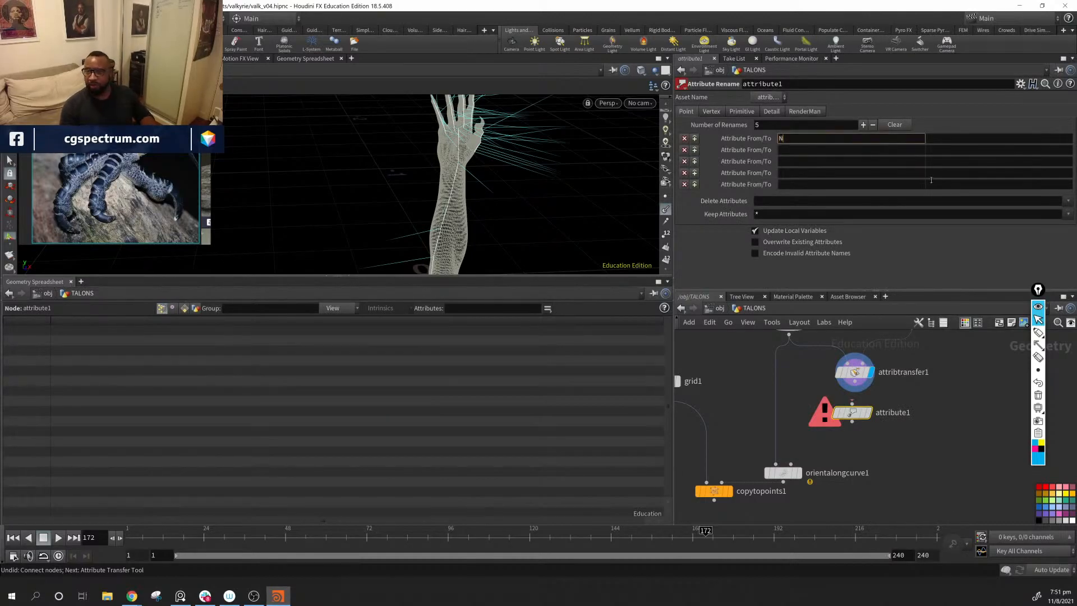
key(Return)
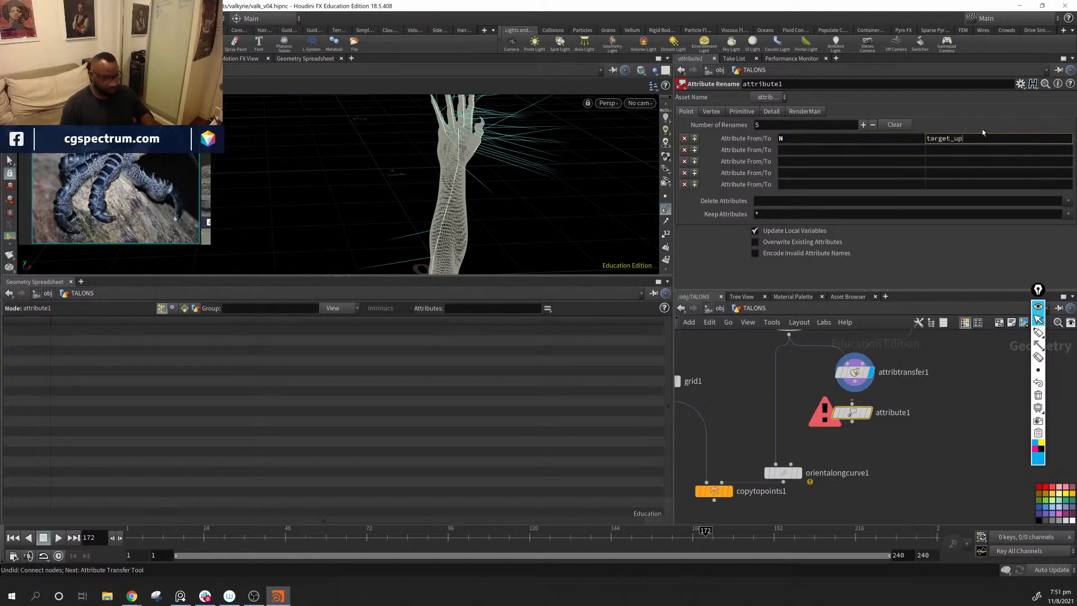
Step: Wire attribtransfer1 into the Attribute Rename node, display that node and align it below attribtransfer1
click(852, 403)
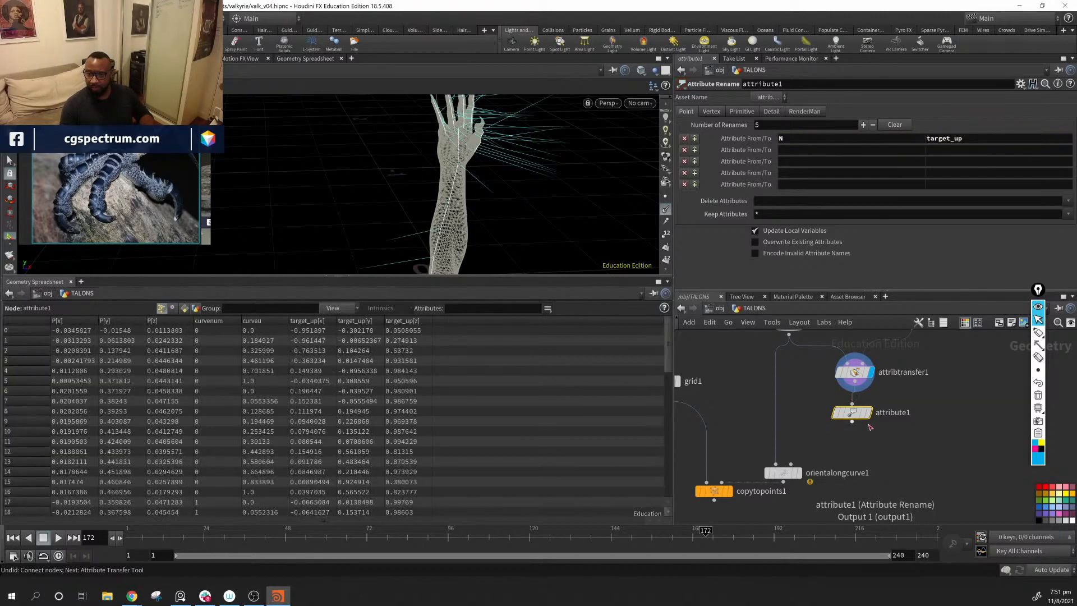
click(869, 413)
drag(855, 416, 863, 415)
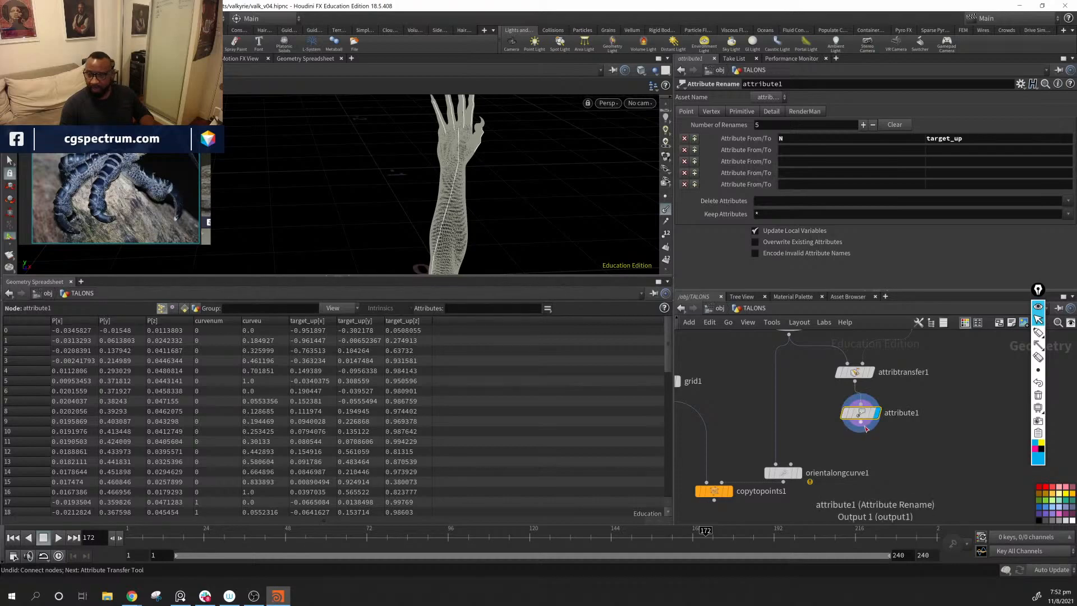
Step: Move orientalongcurve1 below the Attribute Rename node, feed it from that node's output, and display and select it
drag(779, 455, 862, 469)
click(878, 469)
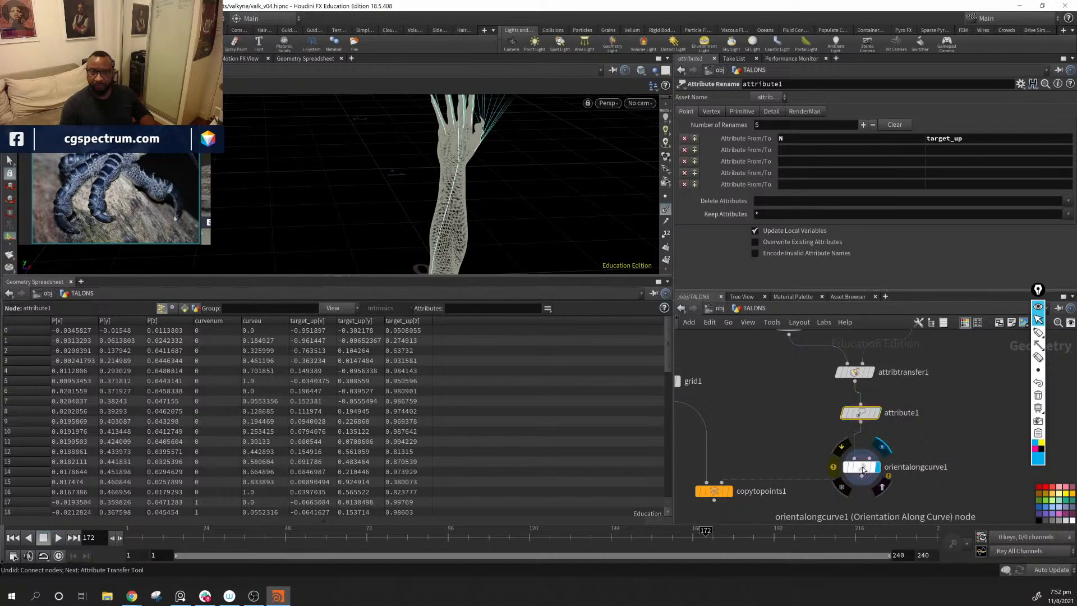
click(861, 467)
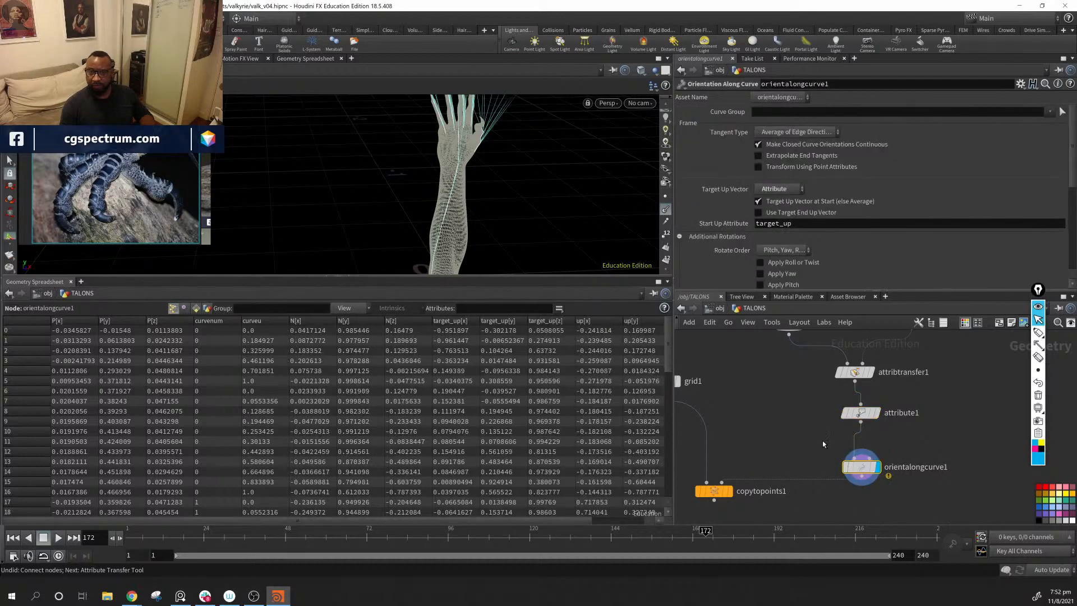
Step: Try a Uniform Scale of 0.2 on orientalongcurve1, restore it to 1 and collapse the Scales and Shears section
scroll(813, 220, down, 7)
click(818, 223)
click(818, 223)
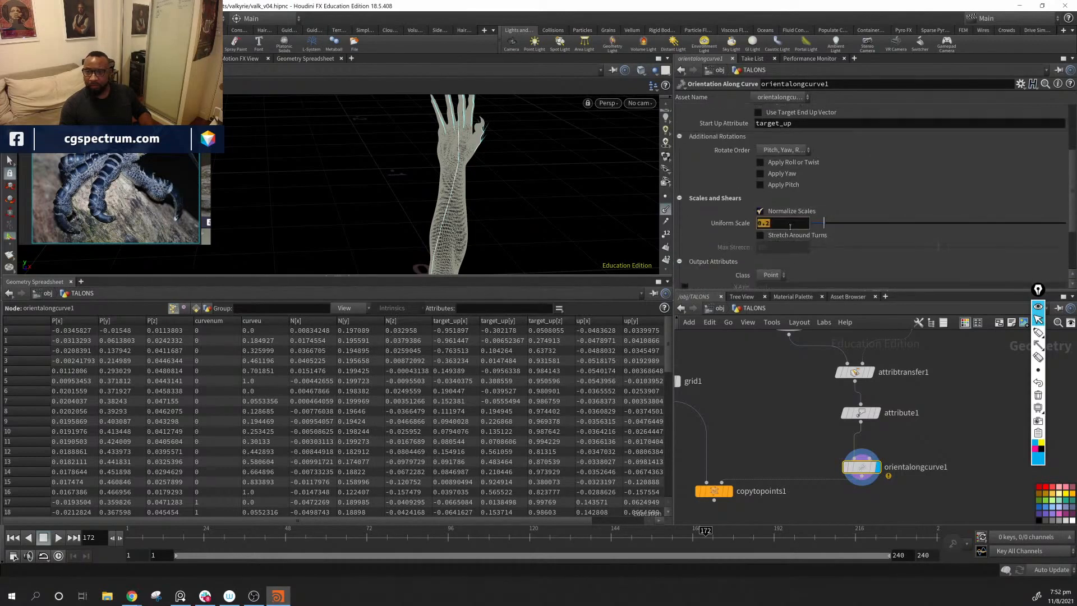
text(1)
key(Return)
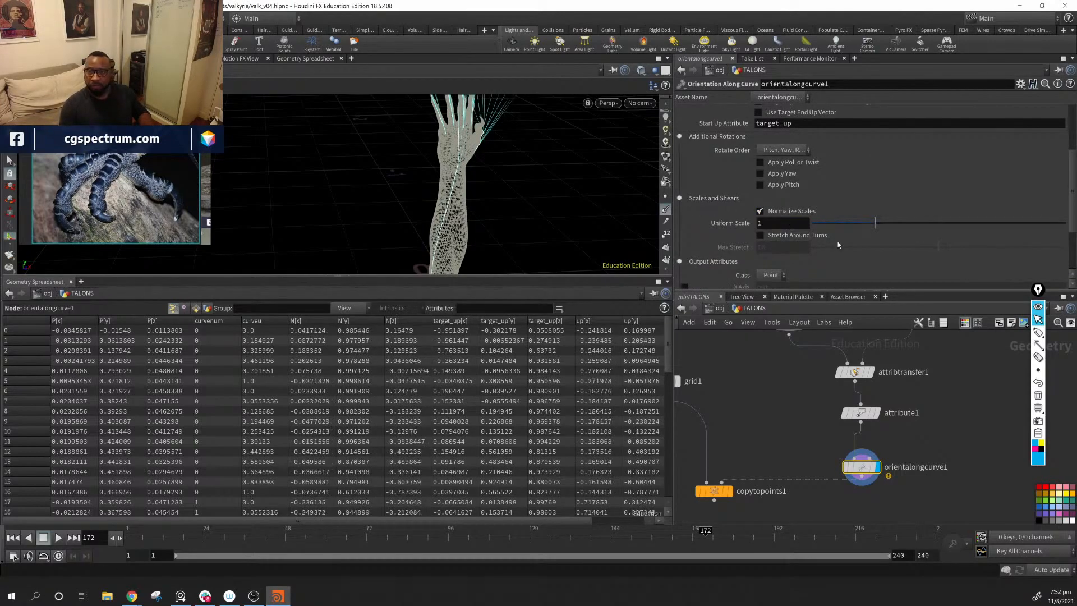
click(679, 200)
mouse_move(487, 198)
alt+mouse_down()
mouse_move(513, 196)
mouse_move(502, 198)
alt+mouse_up()
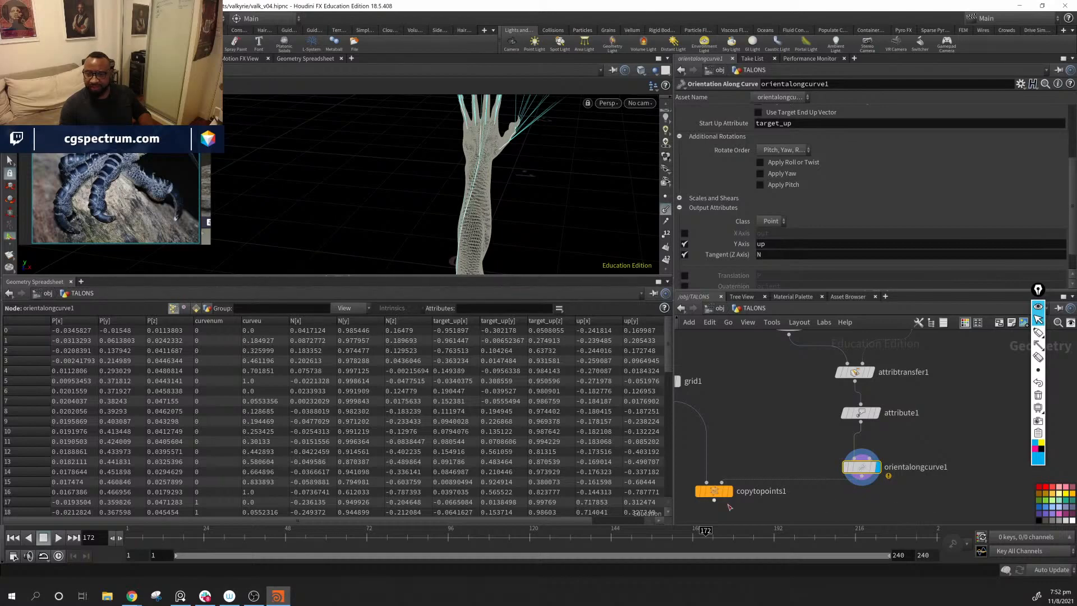
Step: Display copytopoints1 and turn off the point normals in the viewport
click(728, 492)
alt+drag(501, 154, 603, 143)
click(666, 210)
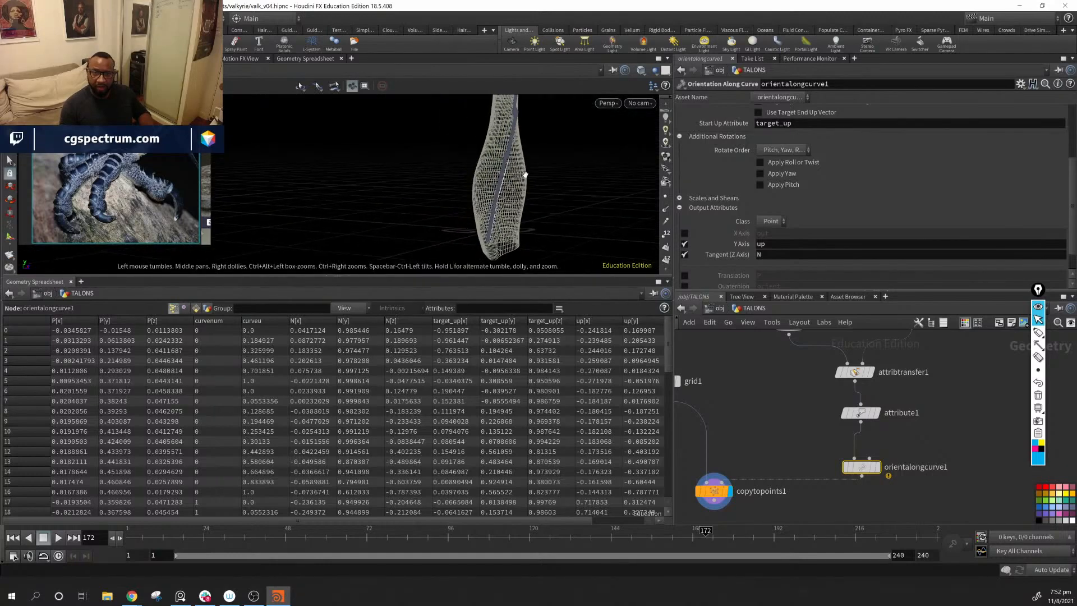
Step: Examine how the copied grids are oriented along the forearm, hand and fingers from several angles
alt+drag(510, 193, 485, 245)
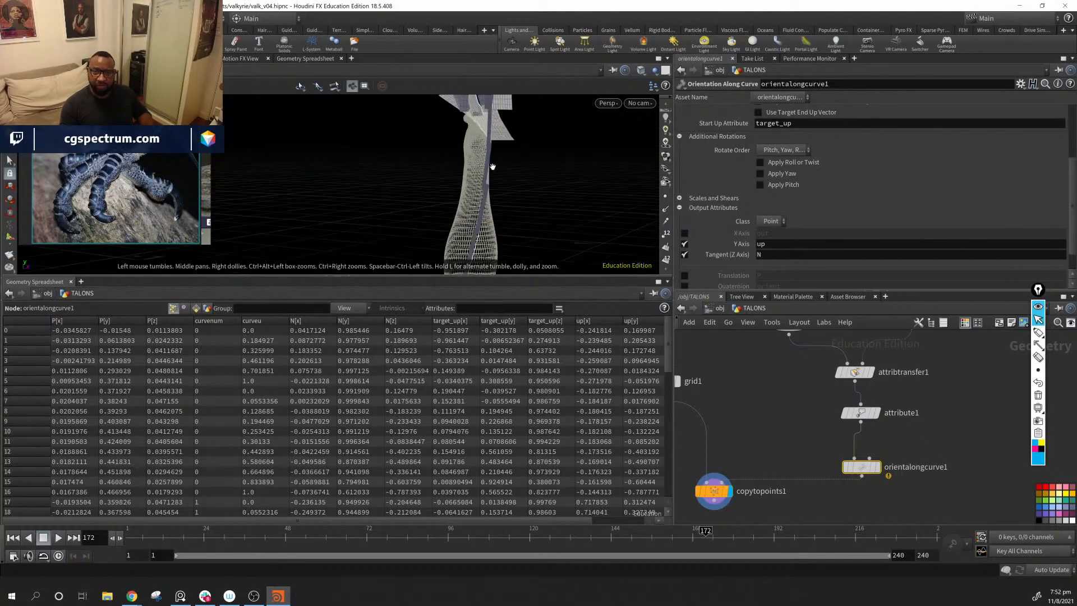
alt+drag(492, 167, 452, 215)
alt+drag(458, 175, 494, 178)
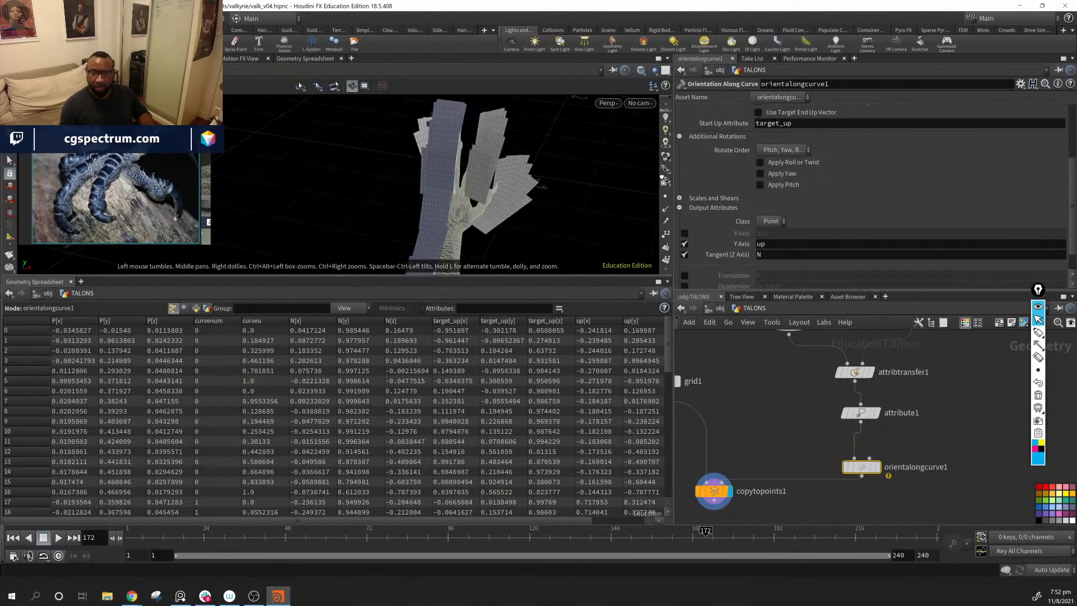
alt+right_drag(494, 179, 716, 238)
mouse_move(541, 216)
alt+mouse_down()
mouse_move(548, 270)
mouse_move(520, 113)
mouse_move(482, 214)
mouse_move(365, 180)
mouse_move(548, 212)
mouse_move(512, 140)
mouse_move(497, 156)
mouse_move(536, 230)
alt+mouse_up()
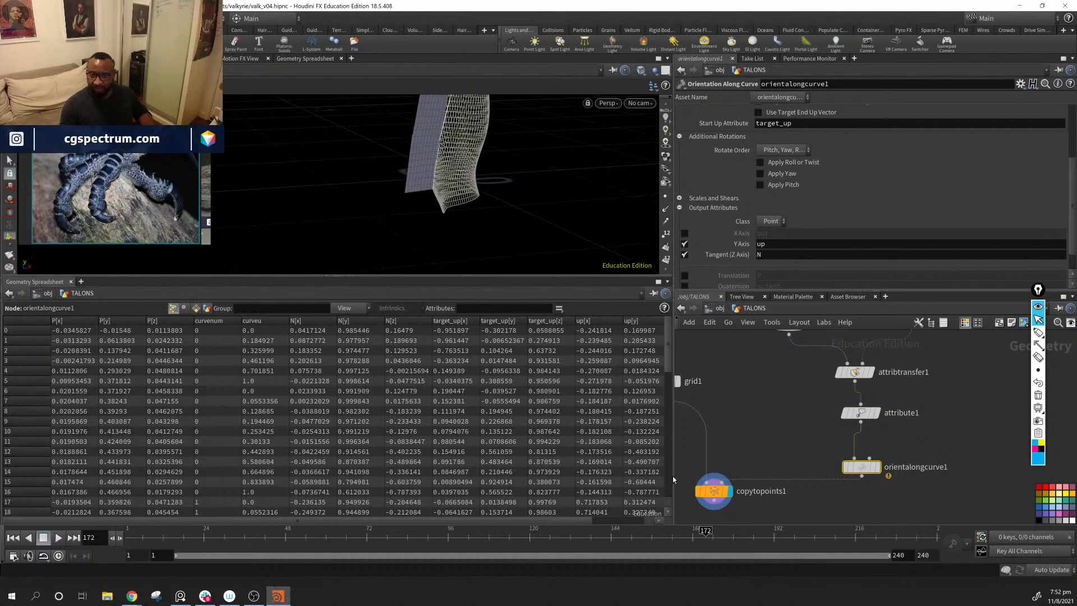
alt+drag(494, 172, 491, 239)
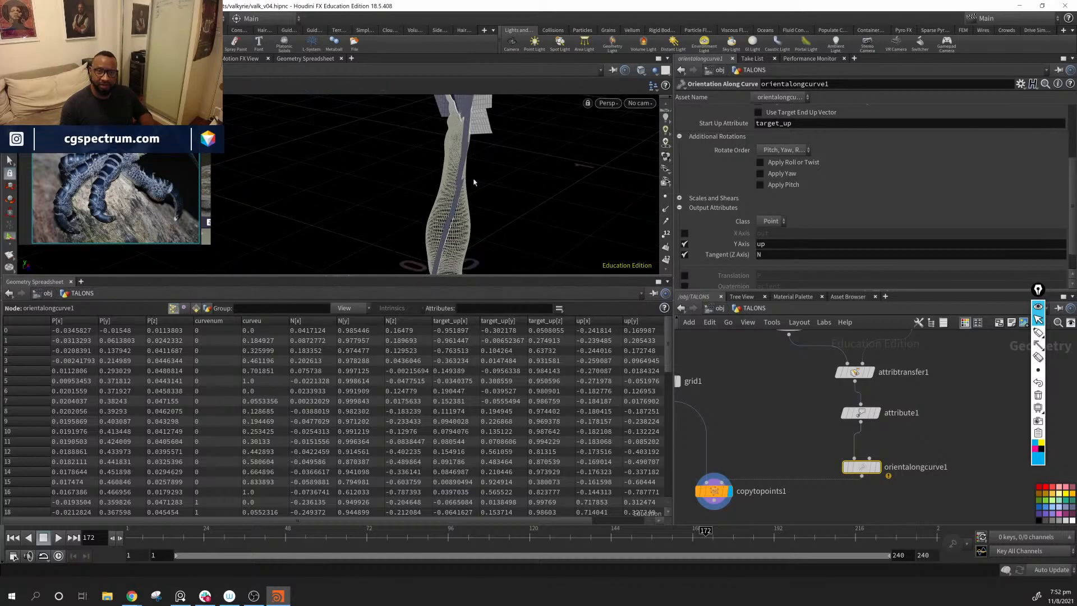
Step: Enlarge the 3D viewport by shrinking the Geometry Spreadsheet and inspect the copied grids around the whole arm
drag(482, 275, 485, 285)
mouse_move(517, 154)
alt+middle_down()
mouse_move(515, 212)
mouse_move(533, 159)
alt+middle_up()
drag(549, 288, 562, 409)
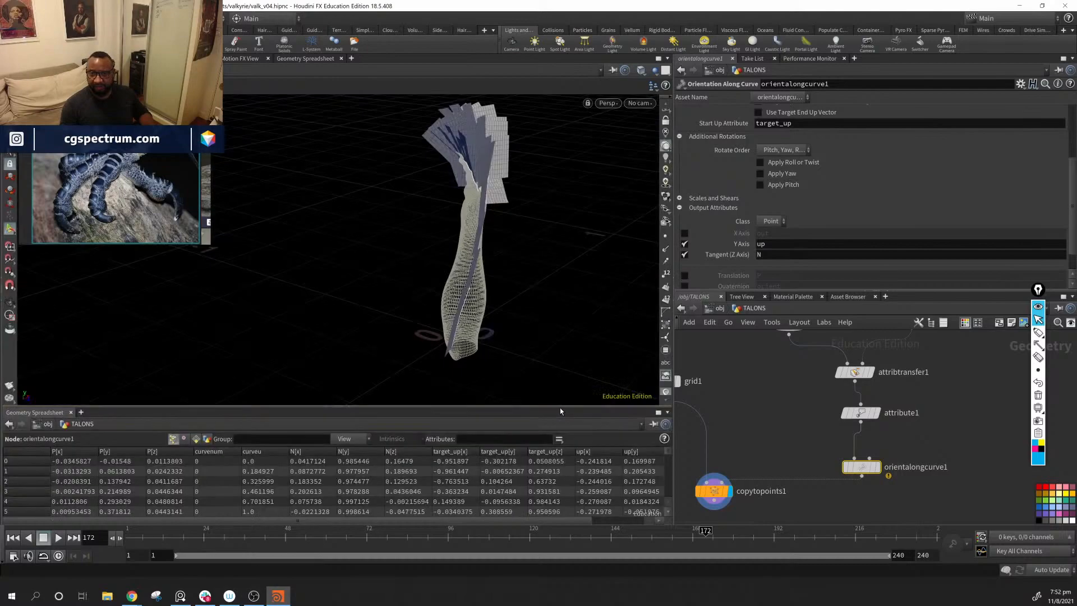
alt+drag(417, 252, 339, 250)
alt+right_drag(339, 250, 509, 319)
alt+middle_drag(509, 319, 331, 291)
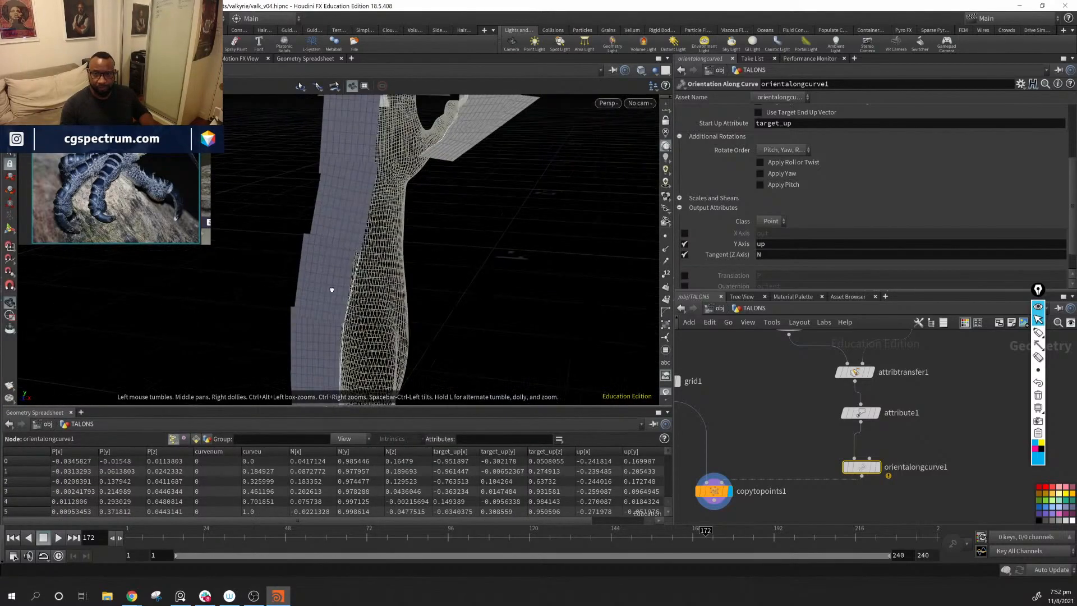
alt+drag(332, 291, 387, 359)
Step: Shift grid1 along X to a center of about 0.0024 and undo the last transform handle change
middle_drag(794, 411, 816, 412)
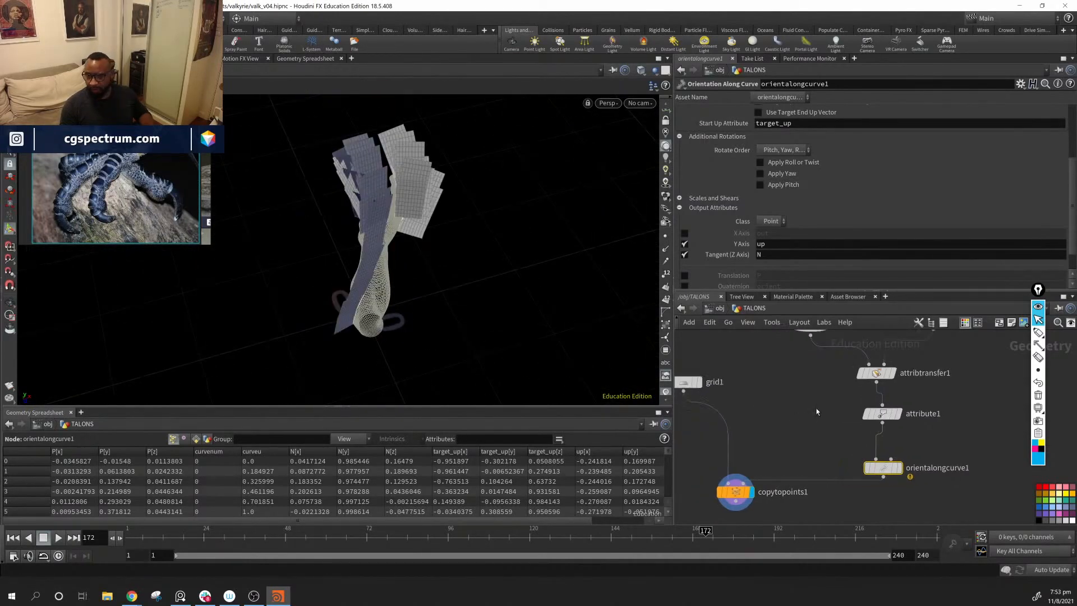
click(682, 382)
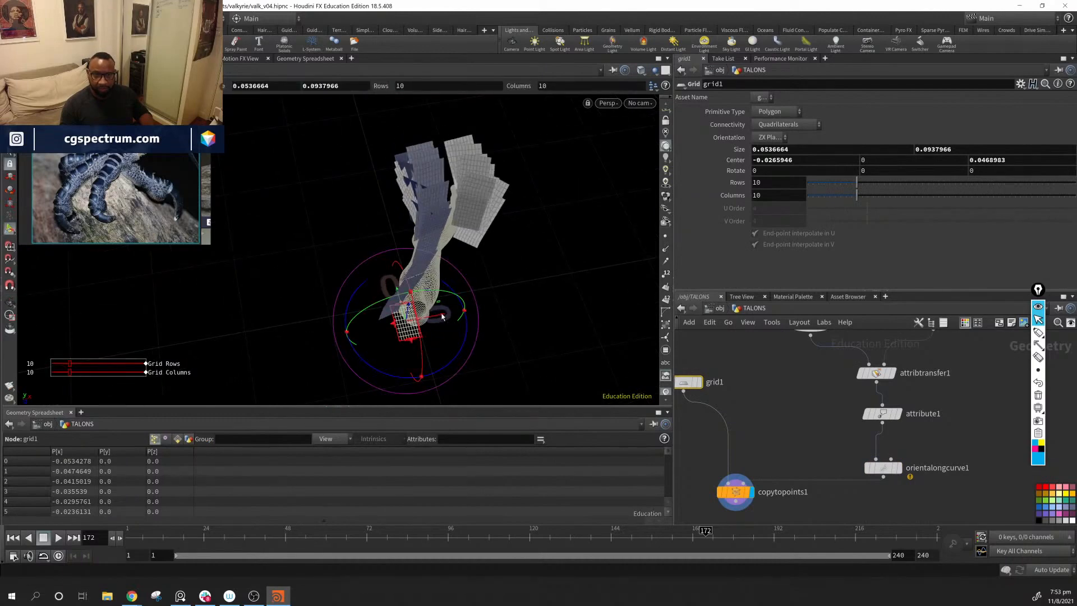
drag(441, 318, 392, 285)
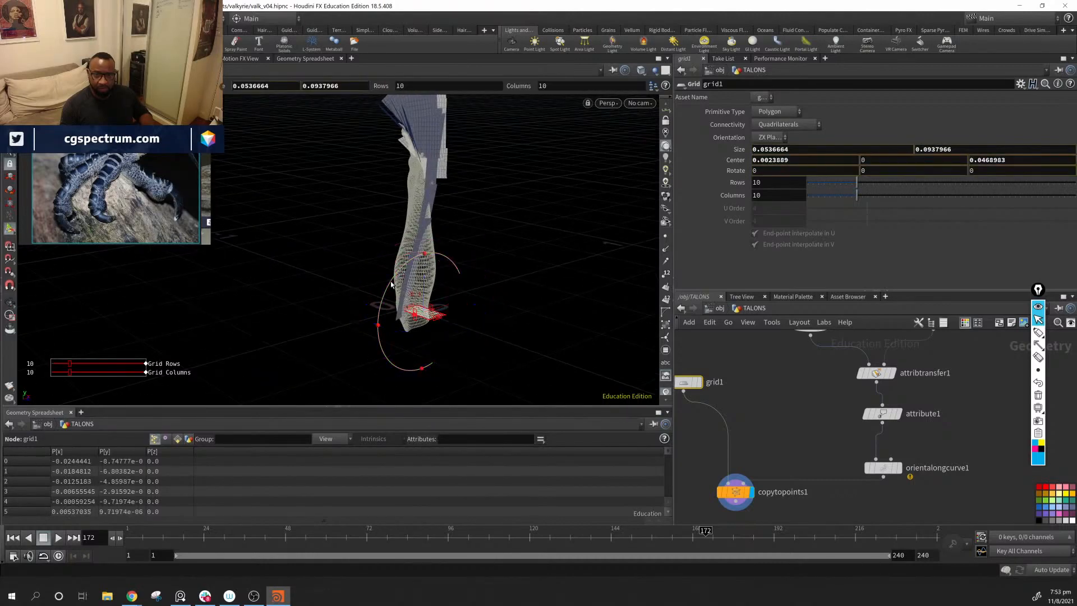
key(ctrl+z)
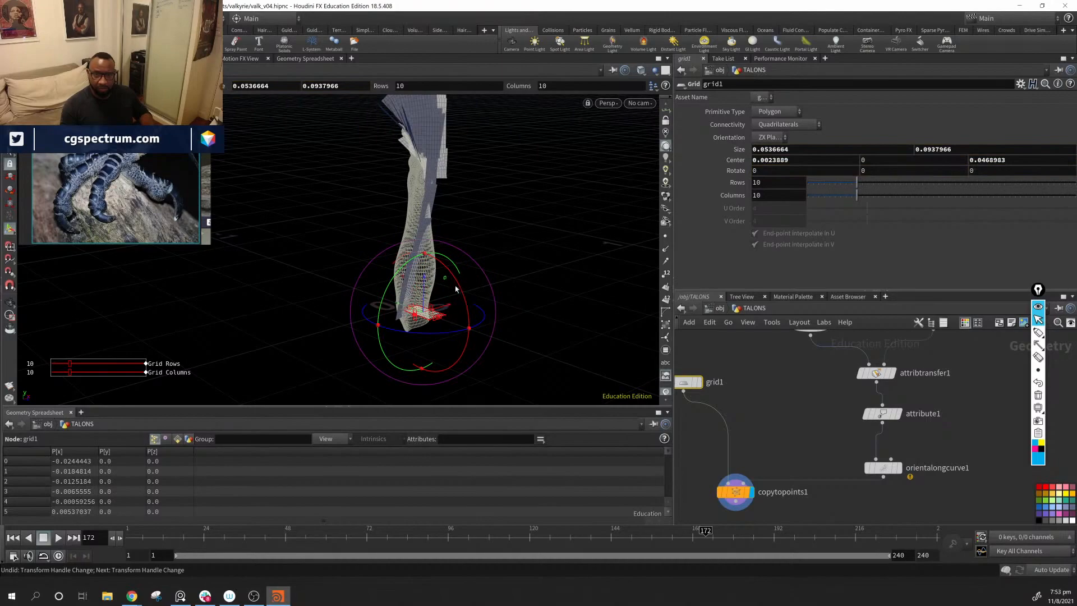
Step: Try rotating grid1 to about -86 degrees around Z and undo the handle changes
mouse_move(463, 292)
alt+mouse_down()
mouse_move(541, 308)
mouse_move(455, 302)
alt+mouse_up()
alt+right_drag(454, 303, 456, 344)
alt+drag(455, 344, 604, 313)
key(ctrl+z)
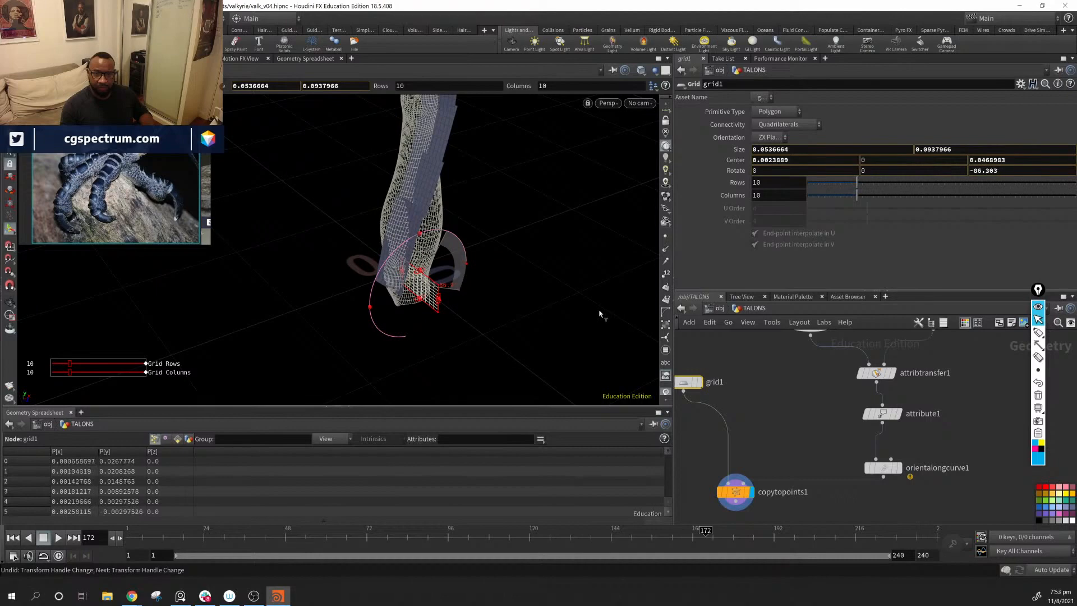
alt+drag(536, 278, 601, 259)
key(ctrl+z)
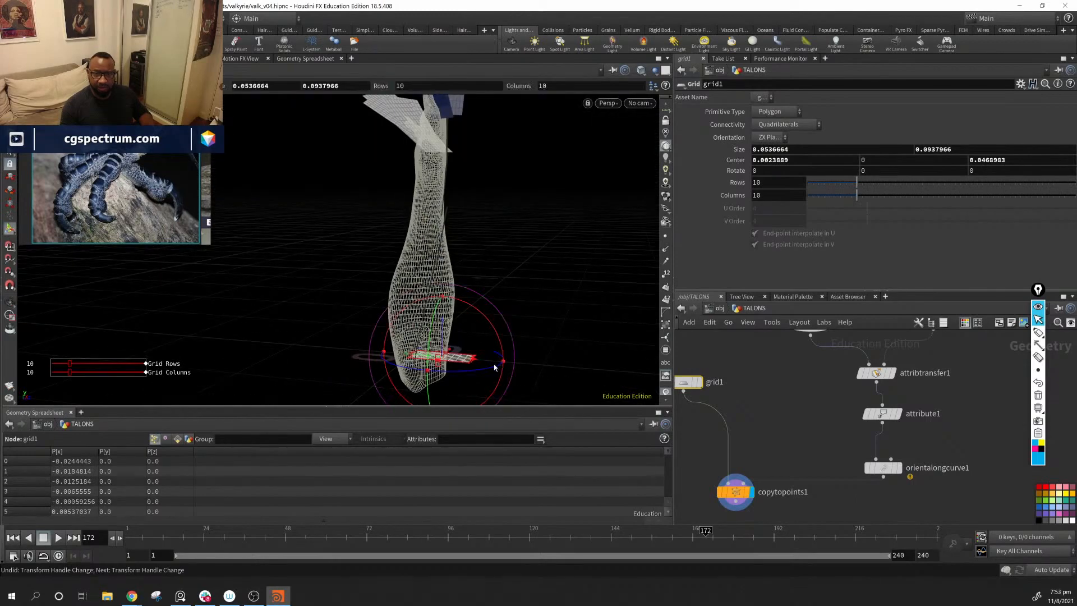
mouse_move(474, 370)
mouse_down()
mouse_move(463, 371)
mouse_move(492, 368)
mouse_up()
key(ctrl+z)
Step: Inspect the copied grids around the arm and check the output attributes of orientalongcurve1 with Scales and Shears collapsed
alt+drag(500, 306, 377, 256)
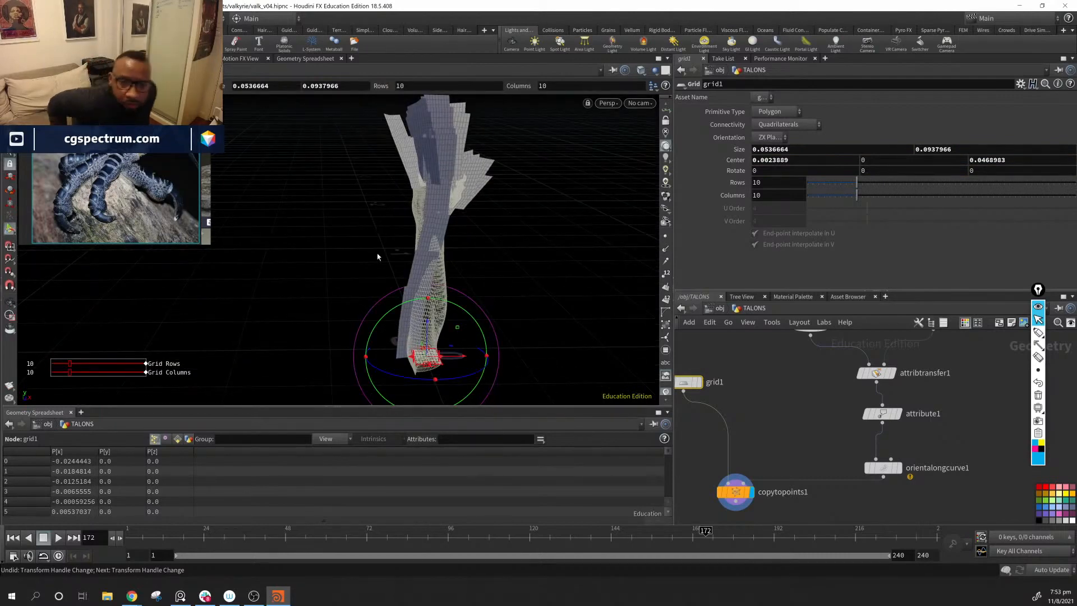
key(Escape)
drag(498, 250, 448, 283)
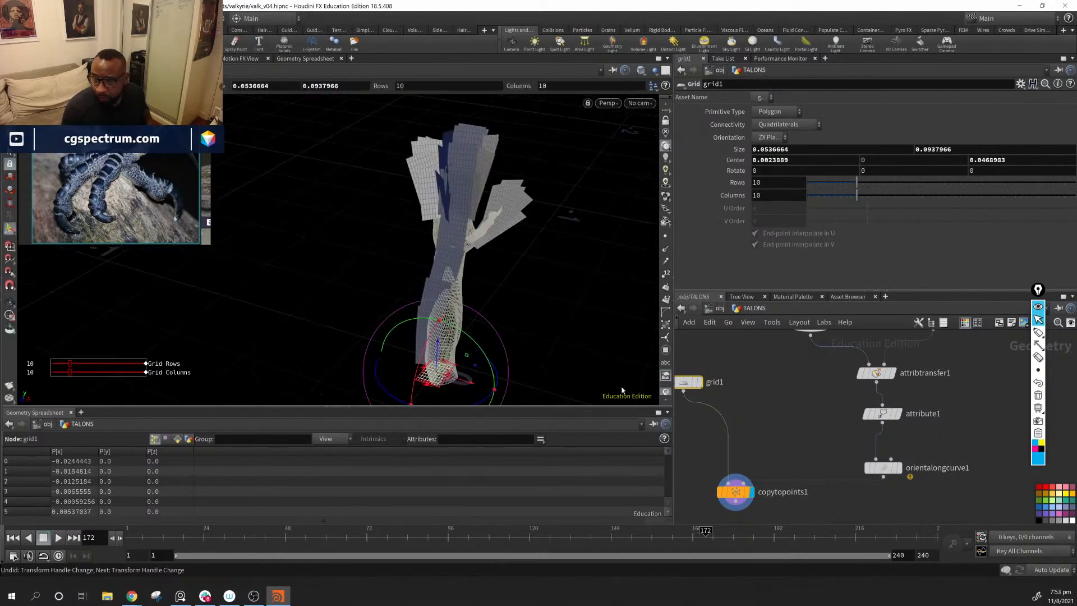
click(883, 467)
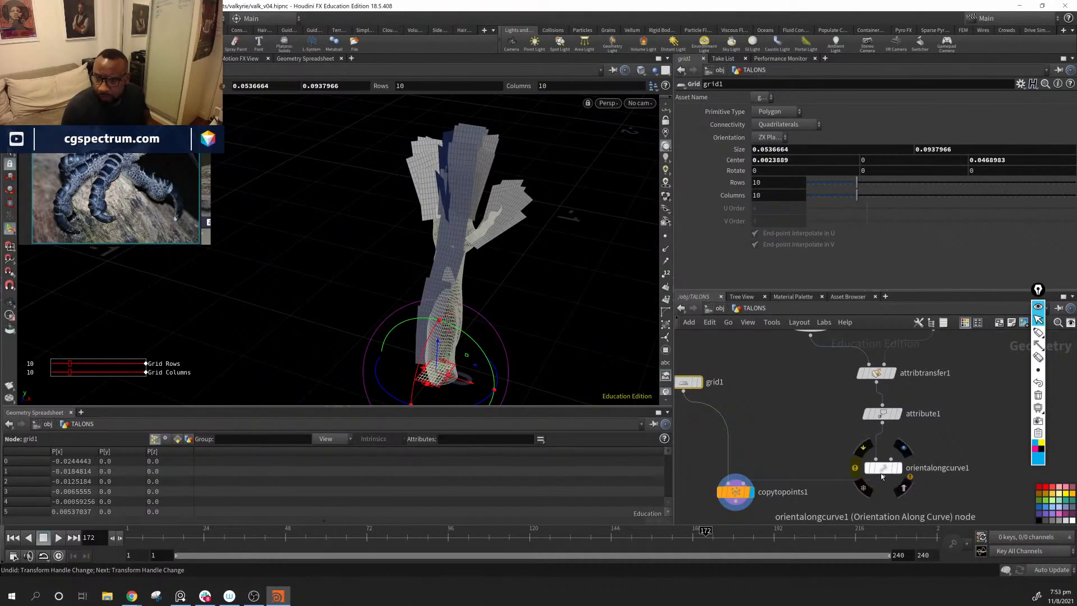
click(680, 200)
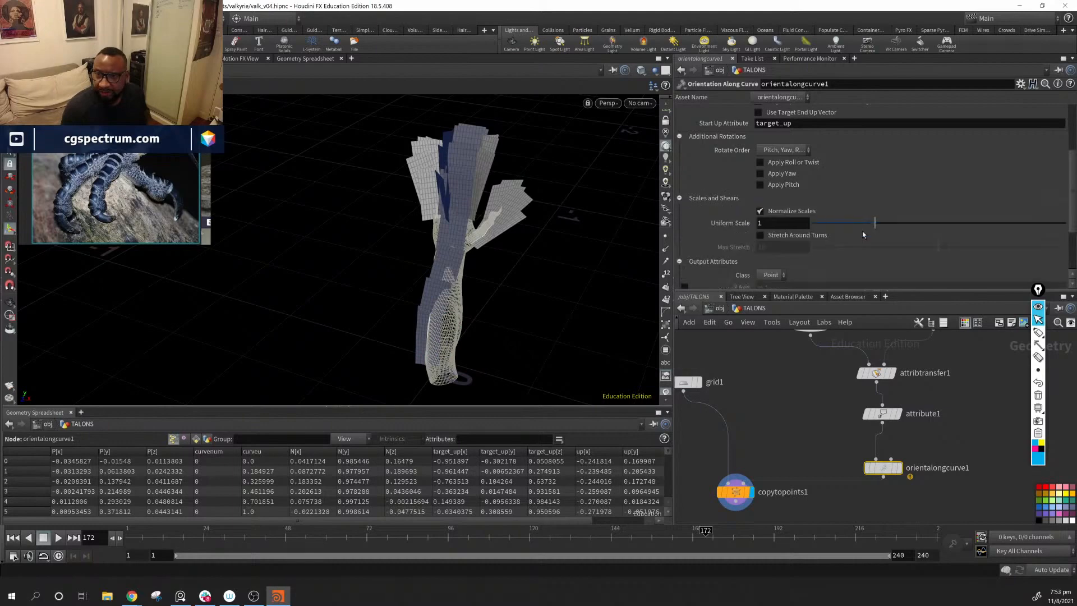
key(ctrl+z)
click(680, 198)
Step: Add a Transform node and insert it between grid1 and copytopoints1
middle_drag(704, 426, 803, 430)
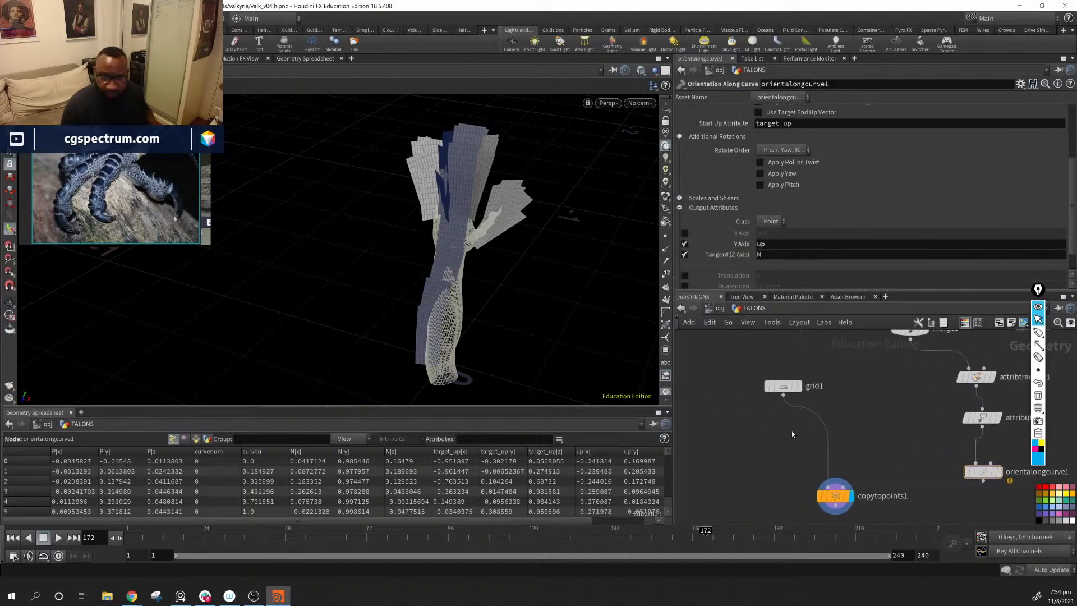
key(Tab)
text(tran)
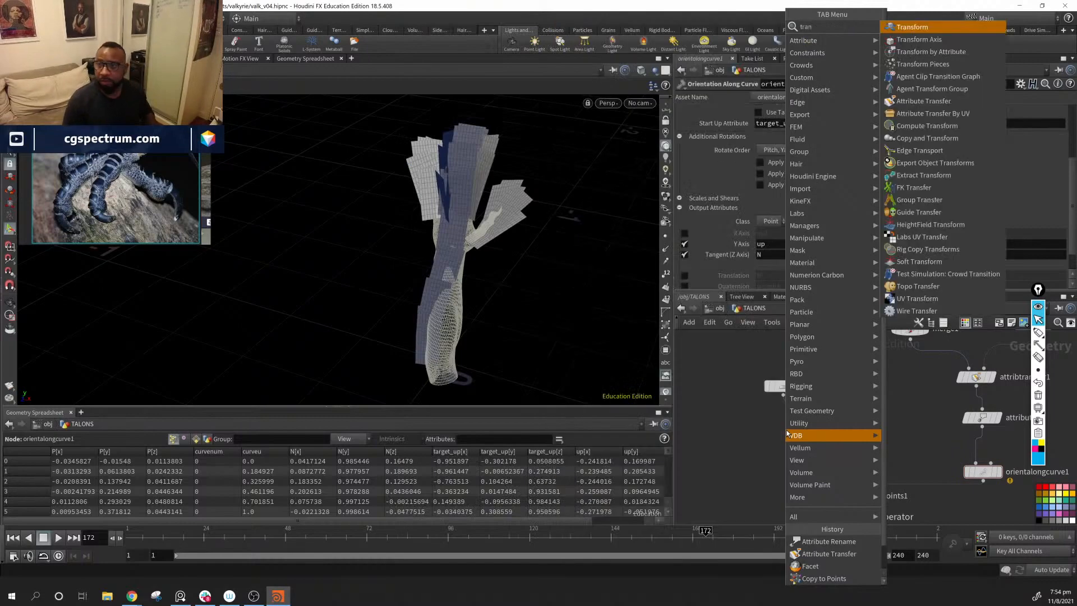
key(Return)
click(785, 428)
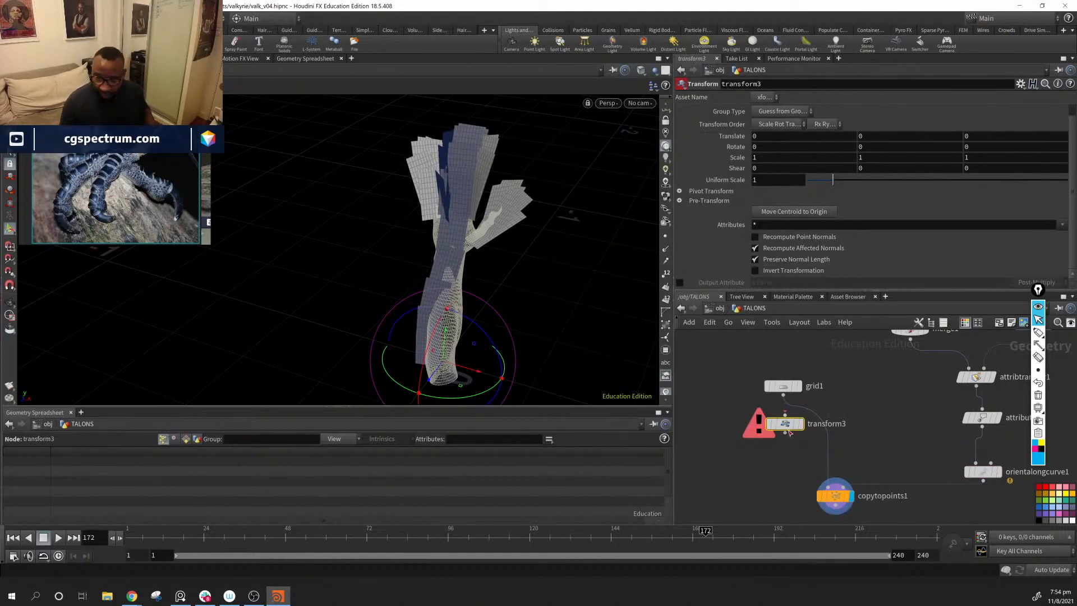
mouse_move(813, 433)
mouse_down()
mouse_move(807, 411)
mouse_move(806, 424)
mouse_up()
key(Escape)
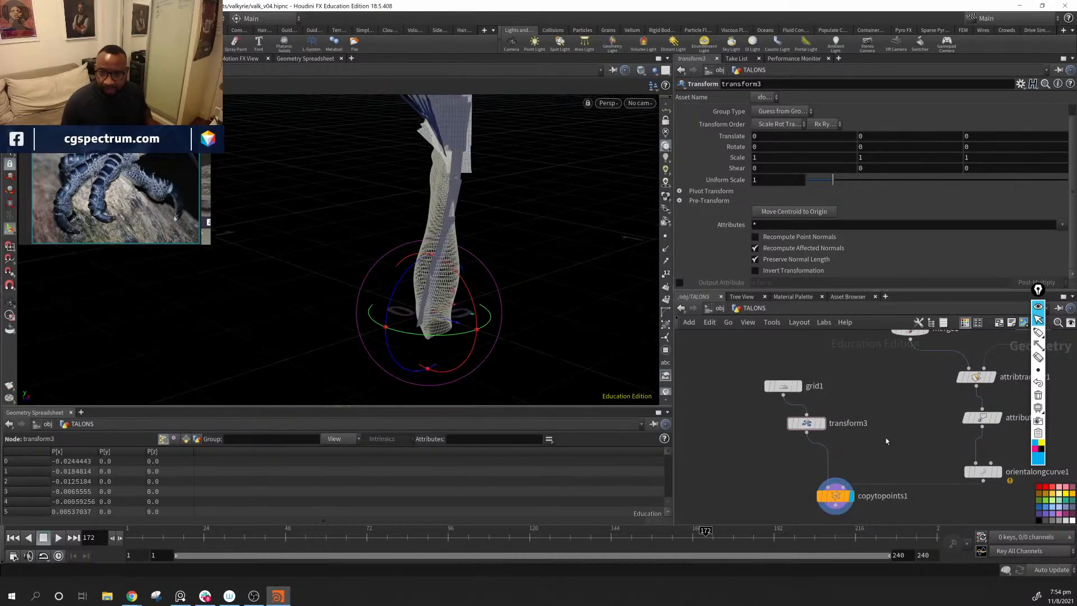
Step: Scale the grid uniformly to about 0.857 in transform3 while displaying copytopoints1
click(821, 423)
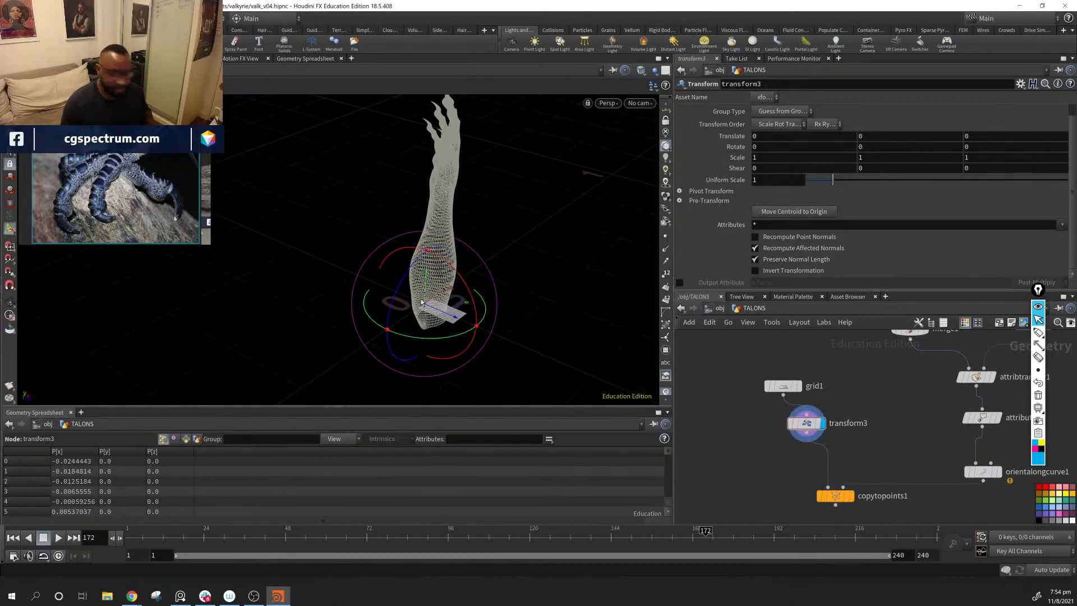
key(y)
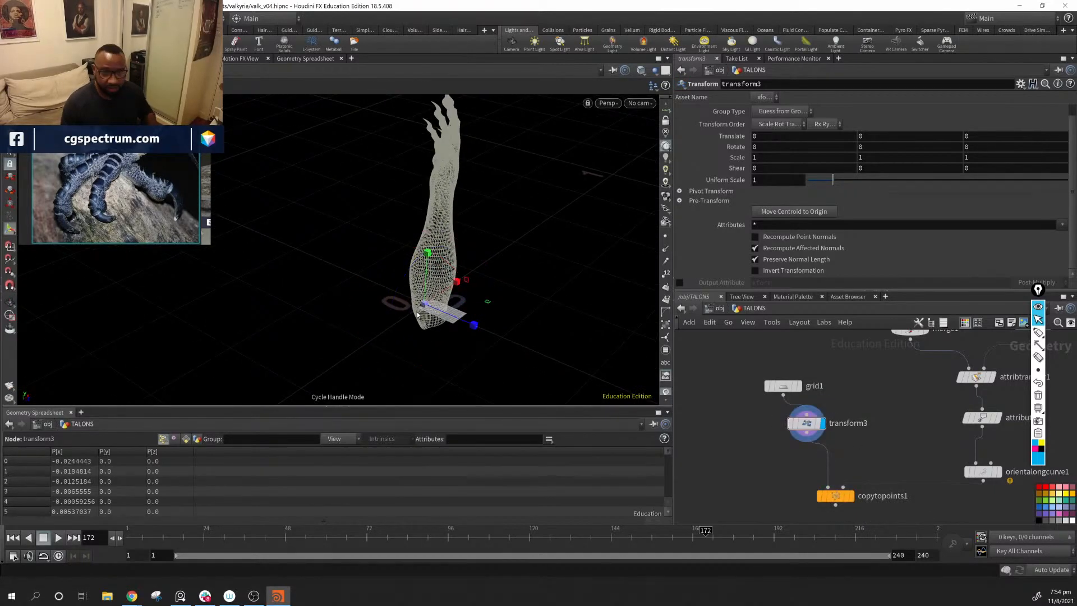
click(851, 497)
click(808, 424)
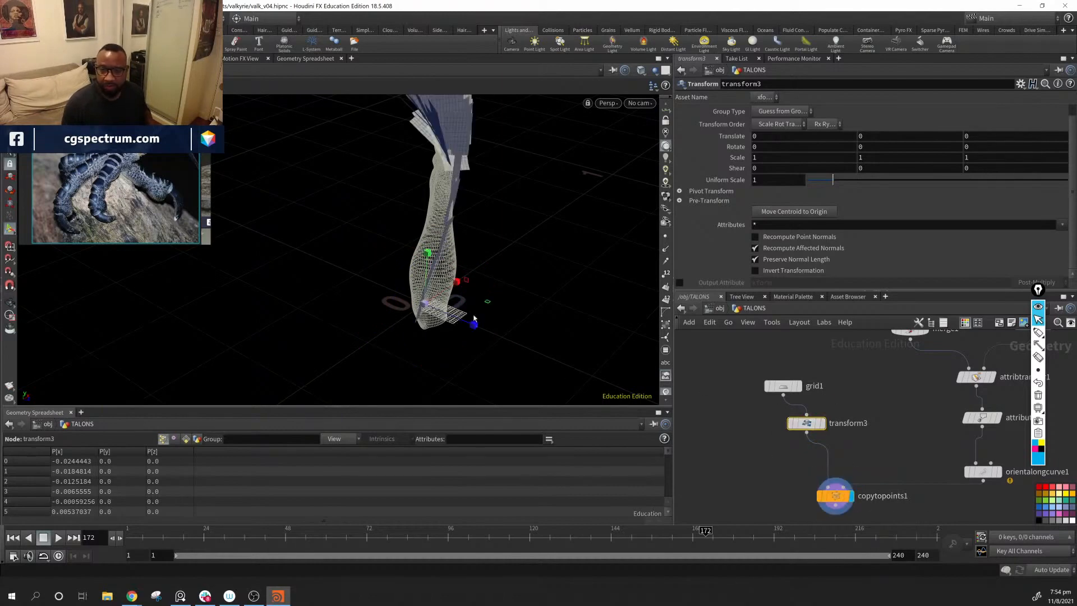
alt+drag(445, 315, 302, 291)
drag(208, 272, 368, 303)
alt+drag(373, 303, 552, 294)
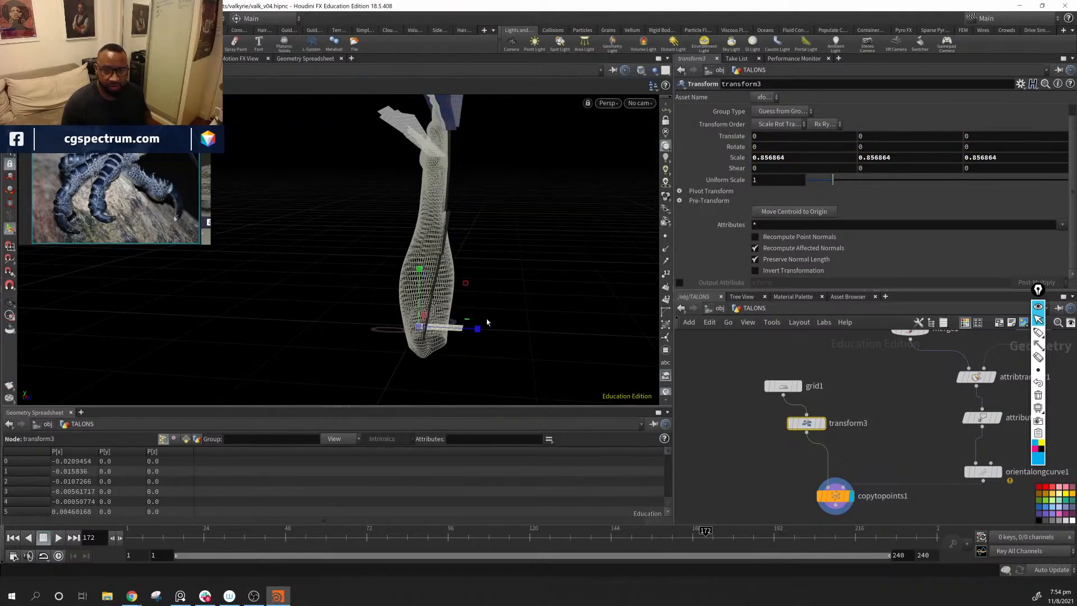
click(10, 191)
mouse_move(434, 283)
alt+mouse_down()
mouse_move(408, 299)
mouse_move(391, 290)
mouse_move(374, 309)
mouse_move(439, 275)
mouse_move(379, 274)
mouse_move(513, 276)
mouse_move(402, 260)
mouse_move(470, 263)
mouse_move(427, 276)
alt+mouse_up()
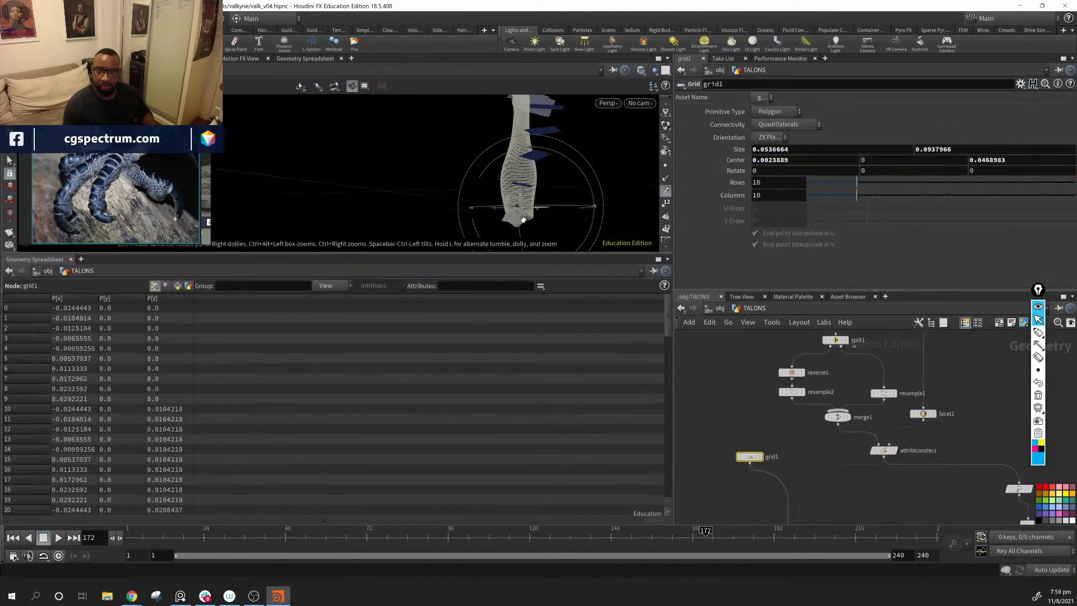
Step: Set grid1's orientation to XY Plane and shift its center along Z to about 0.0017
alt+drag(523, 219, 534, 229)
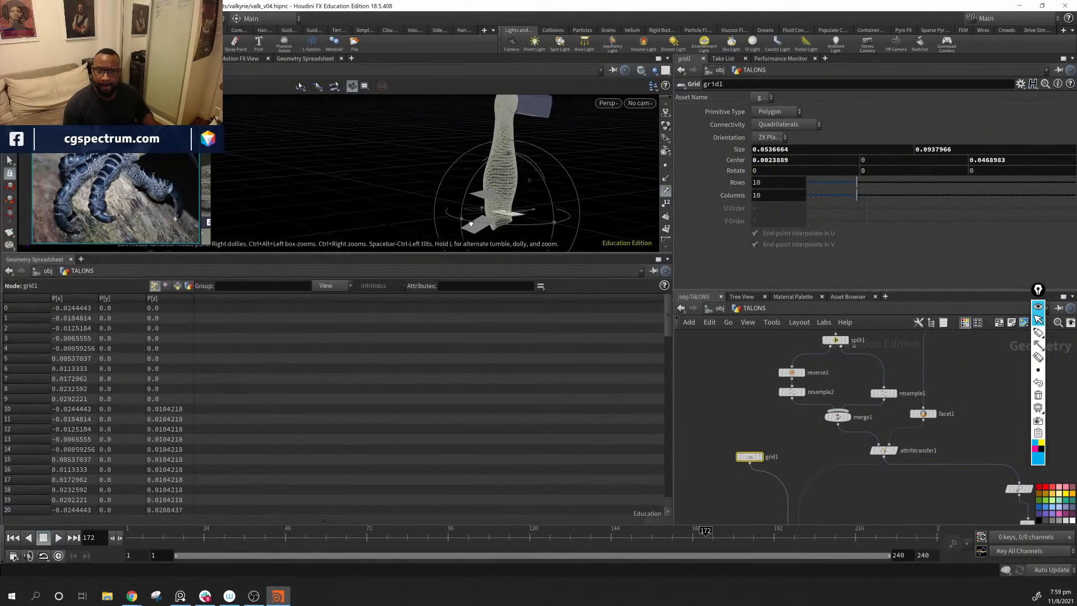
click(771, 138)
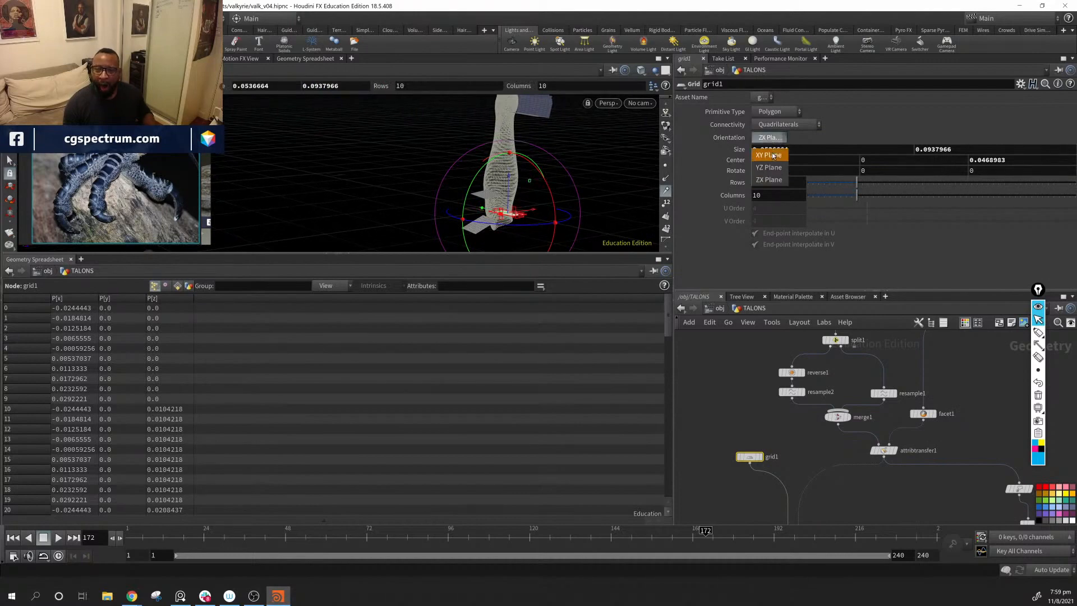
click(773, 155)
alt+drag(526, 198, 543, 227)
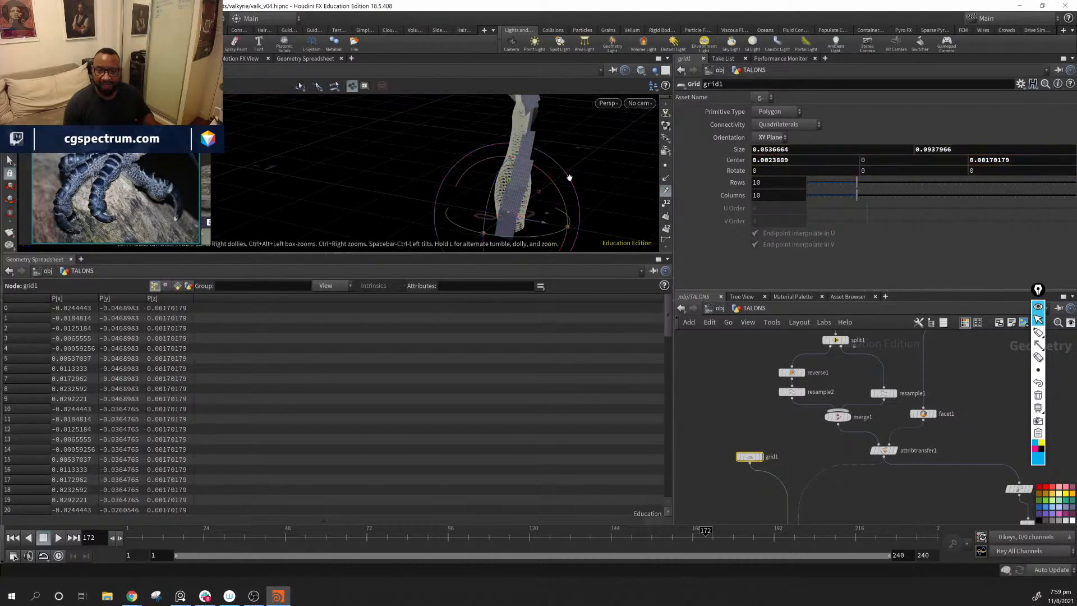
Step: Examine how the XY-plane grids lie along the forearm, hand and fingers from several angles
mouse_move(569, 178)
alt+mouse_down()
mouse_move(539, 190)
mouse_move(503, 168)
mouse_move(466, 183)
mouse_move(515, 147)
mouse_move(502, 152)
mouse_move(552, 178)
alt+mouse_up()
alt+drag(511, 147, 612, 227)
alt+drag(472, 196, 508, 175)
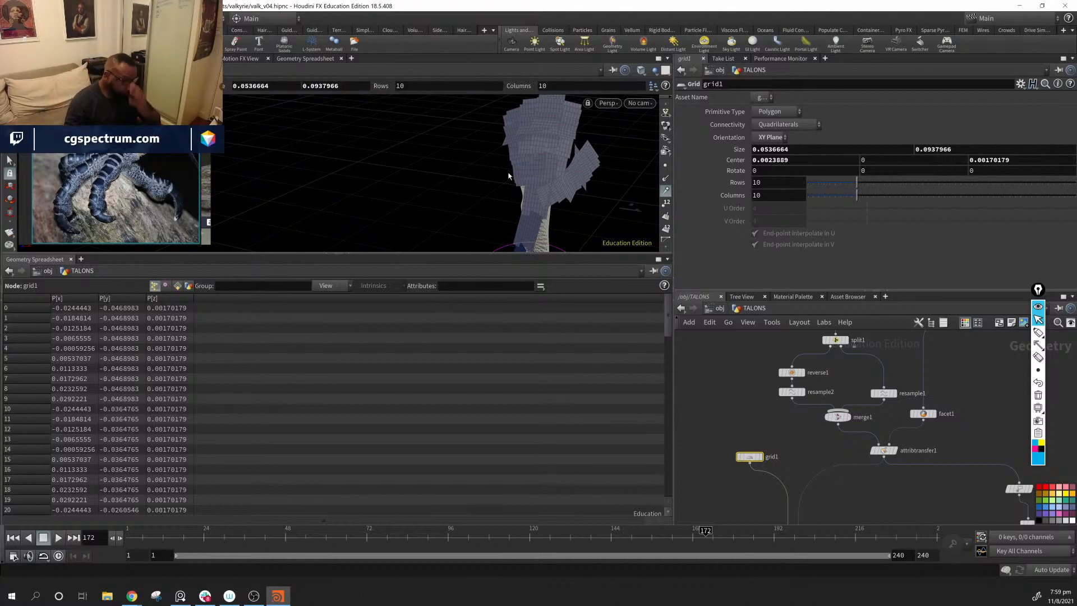
key(space)
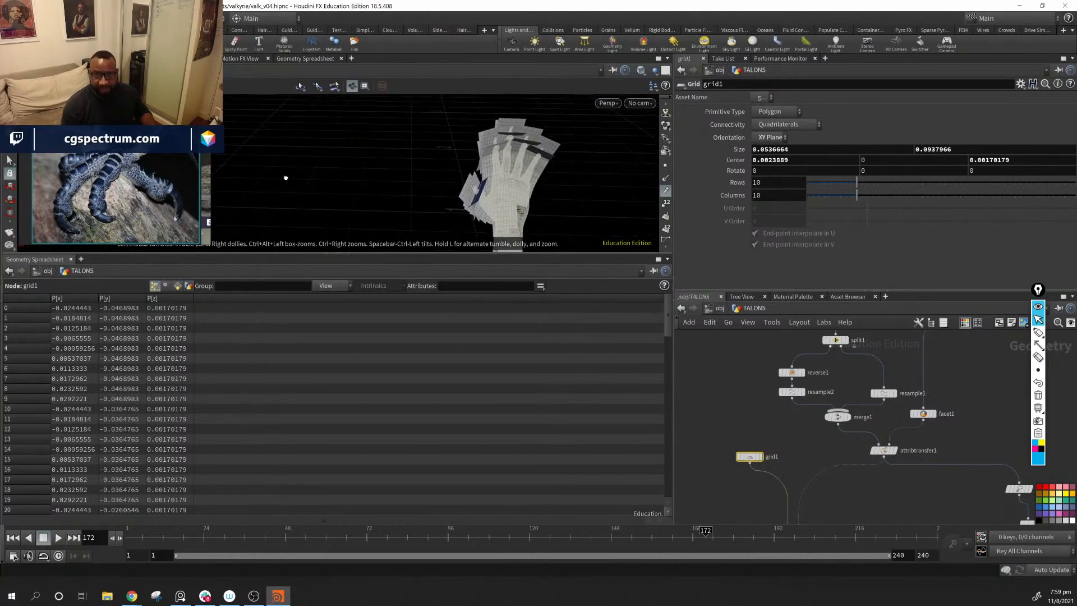
middle_drag(484, 215, 483, 169)
right_drag(482, 168, 596, 156)
drag(596, 157, 487, 172)
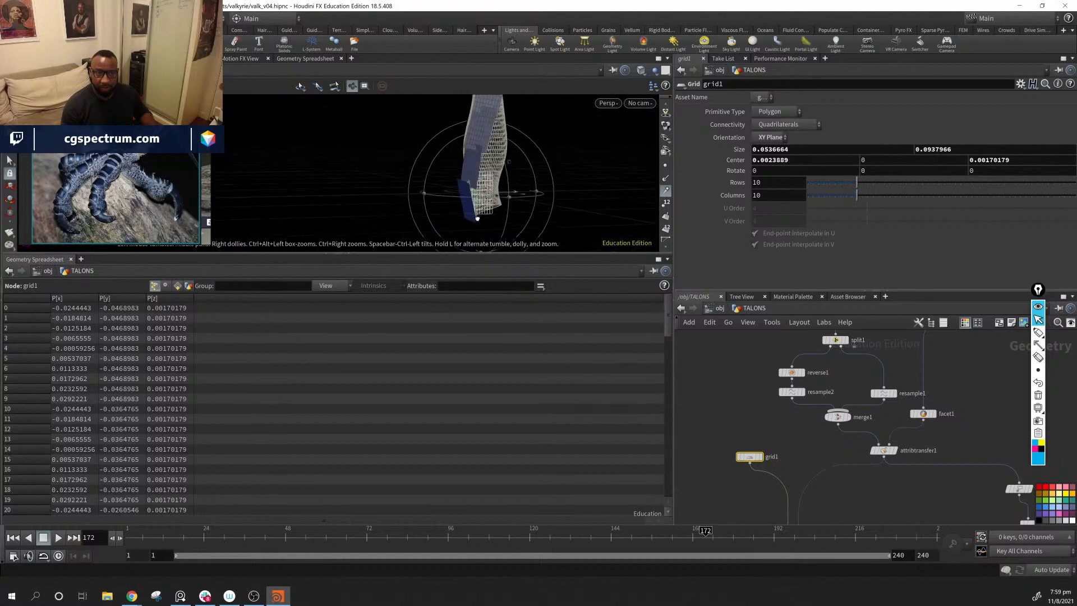
alt+drag(457, 172, 494, 189)
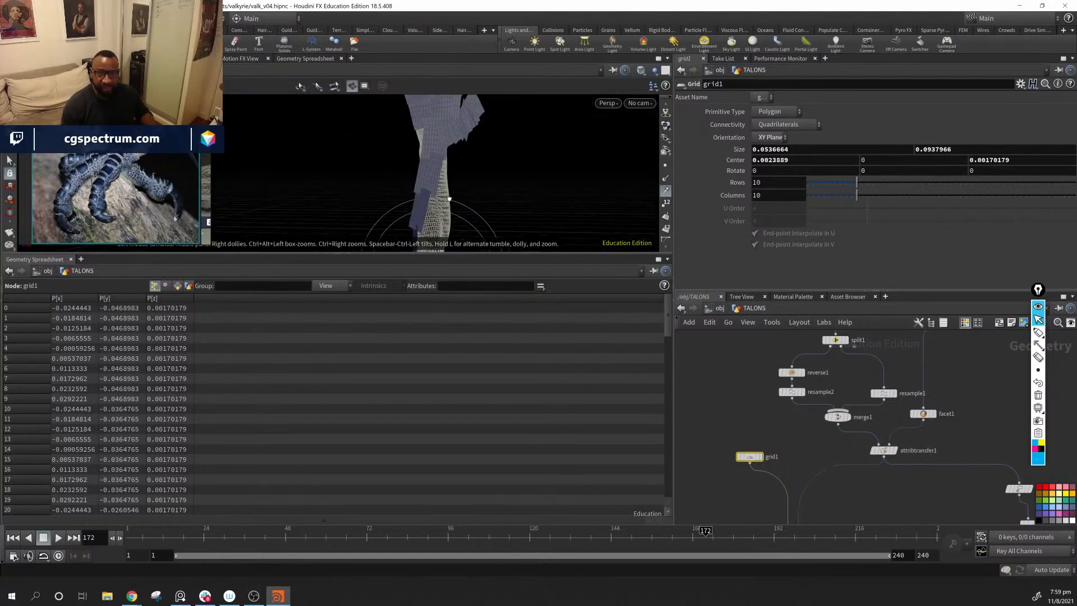
alt+drag(402, 202, 477, 110)
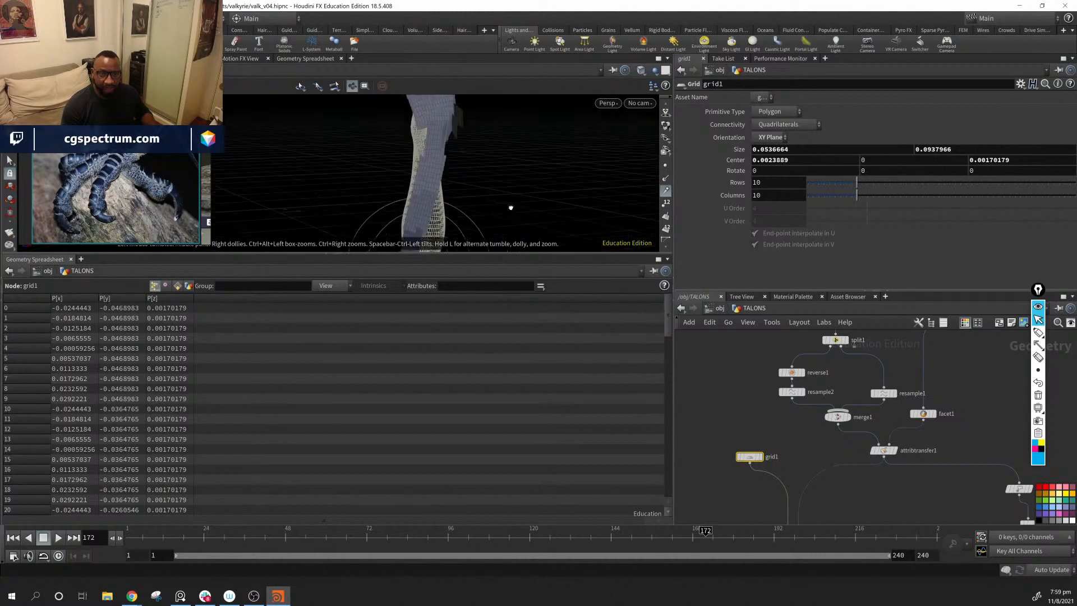
alt+drag(509, 209, 477, 110)
alt+drag(592, 185, 626, 199)
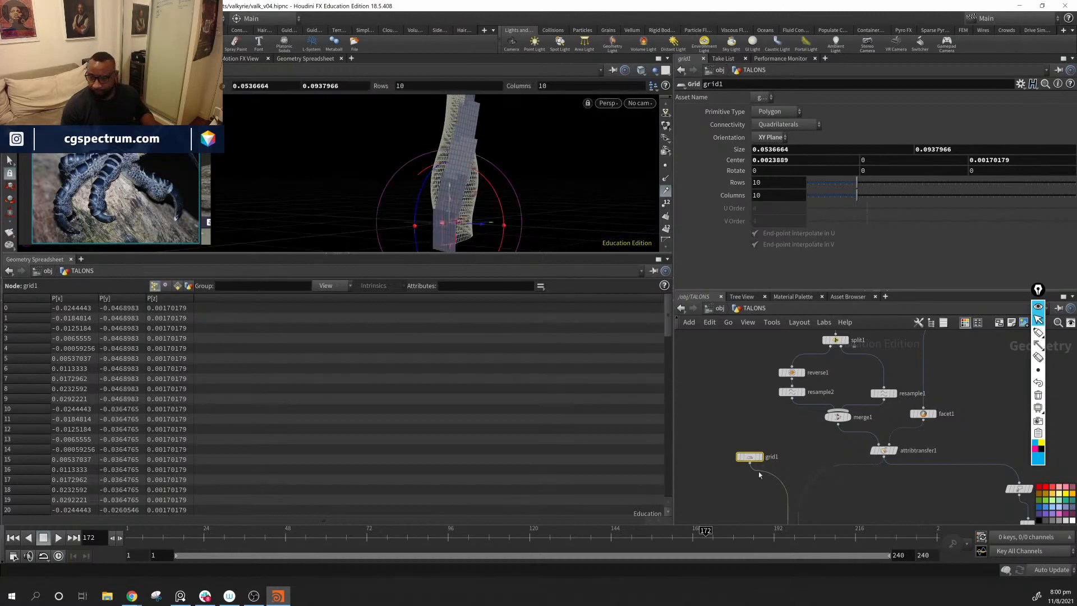
Step: Try larger widths for grid1, undo the bounding box changes, and resize it to about 0.0662 along X
middle_click(506, 202)
alt+drag(509, 227, 480, 170)
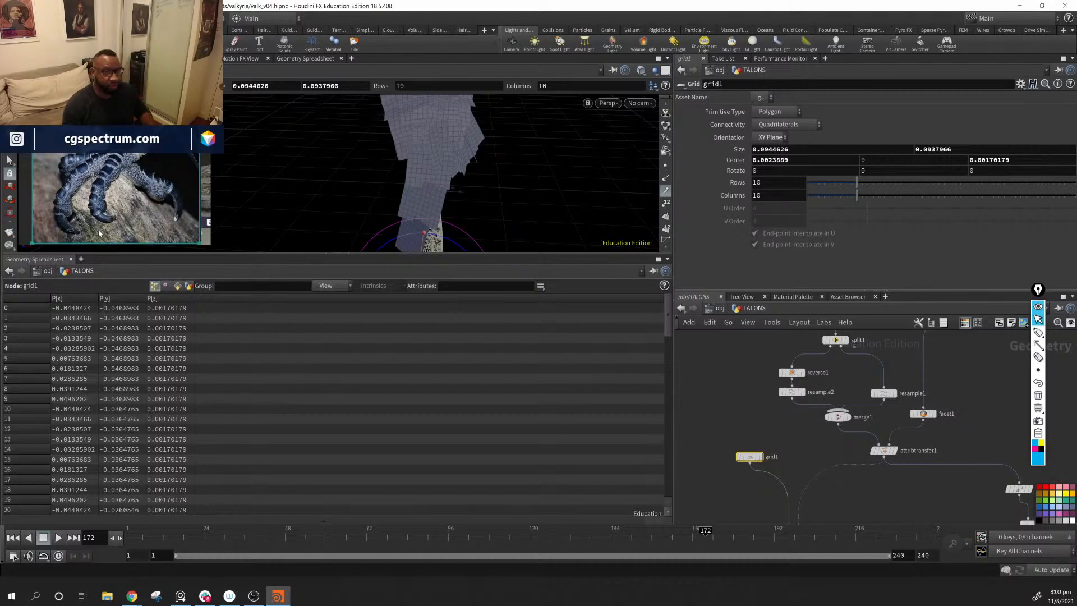
drag(463, 159, 522, 166)
key(Return)
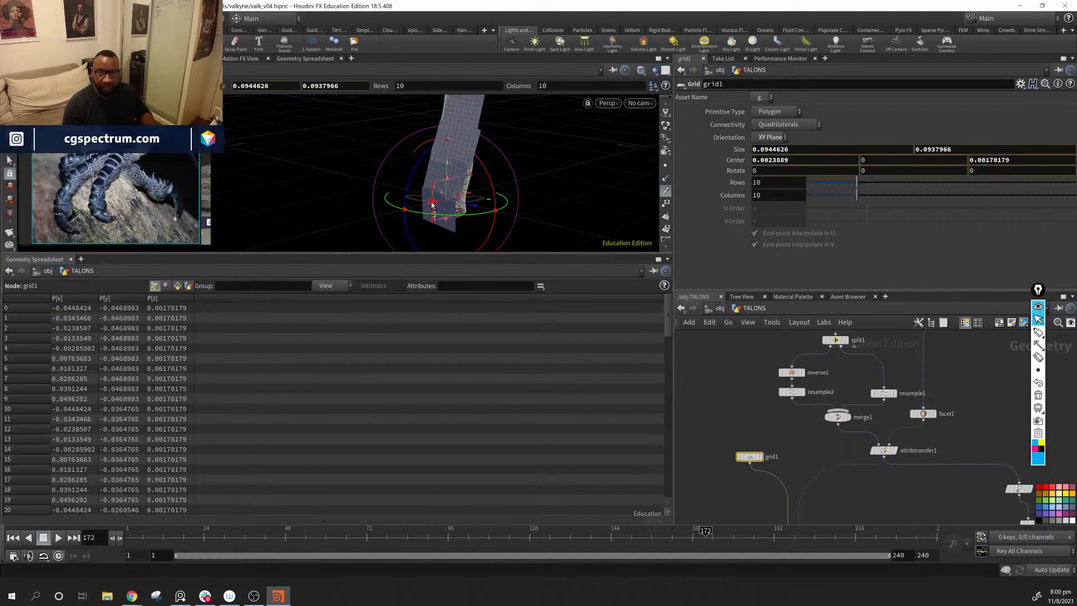
key(ctrl+z)
key(ctrl+z)
key(ctrl+z)
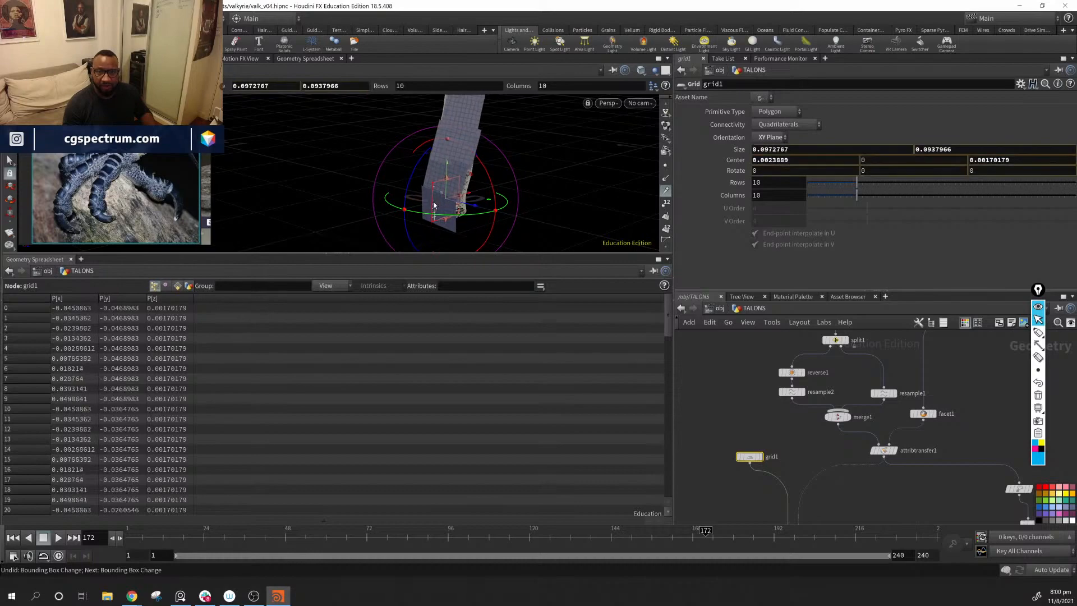
drag(434, 206, 439, 206)
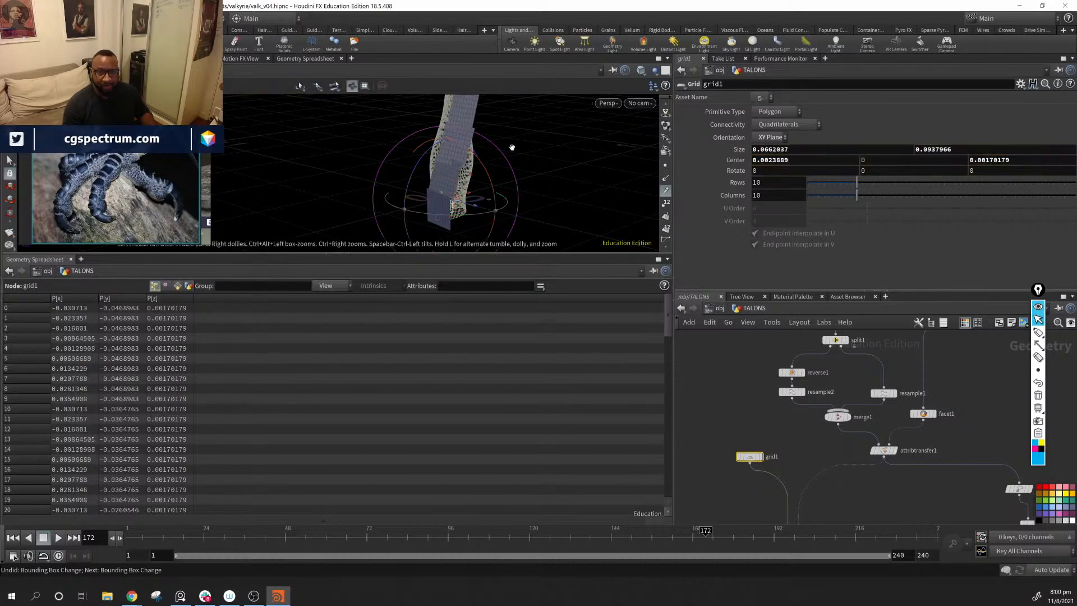
Step: Inspect how the widened grids overlap from the elbow up to the hand on both sides of the arm
drag(512, 148, 464, 206)
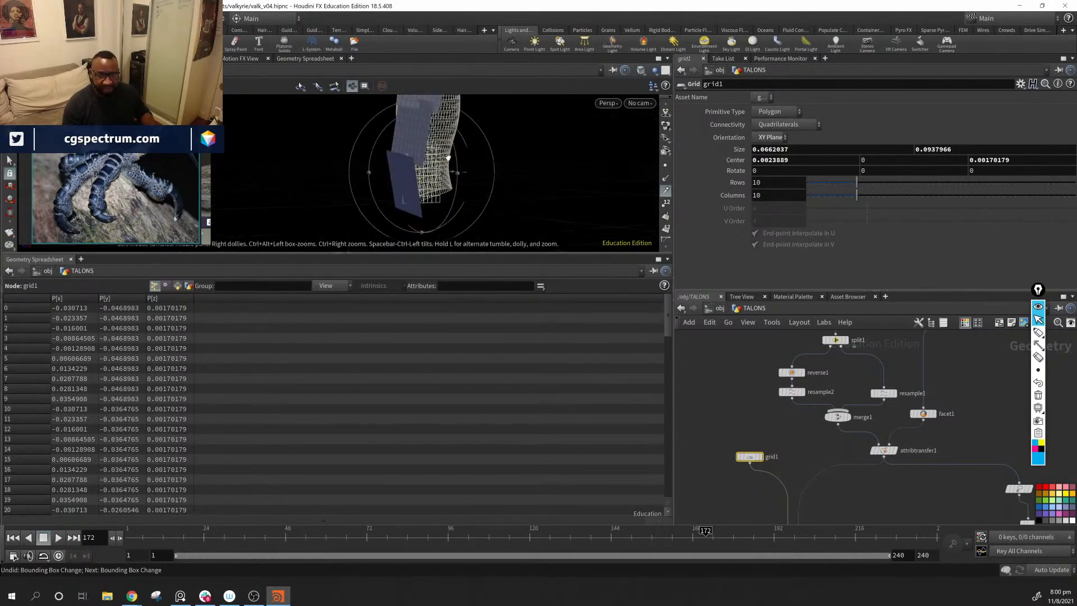
drag(448, 158, 403, 158)
middle_drag(453, 101, 422, 171)
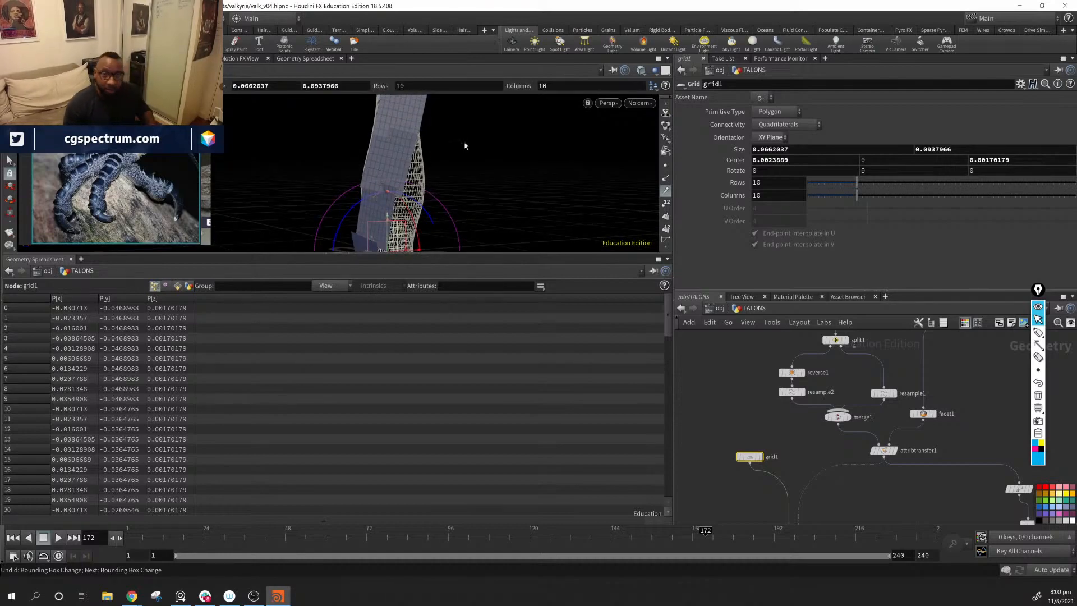
alt+drag(465, 126, 525, 192)
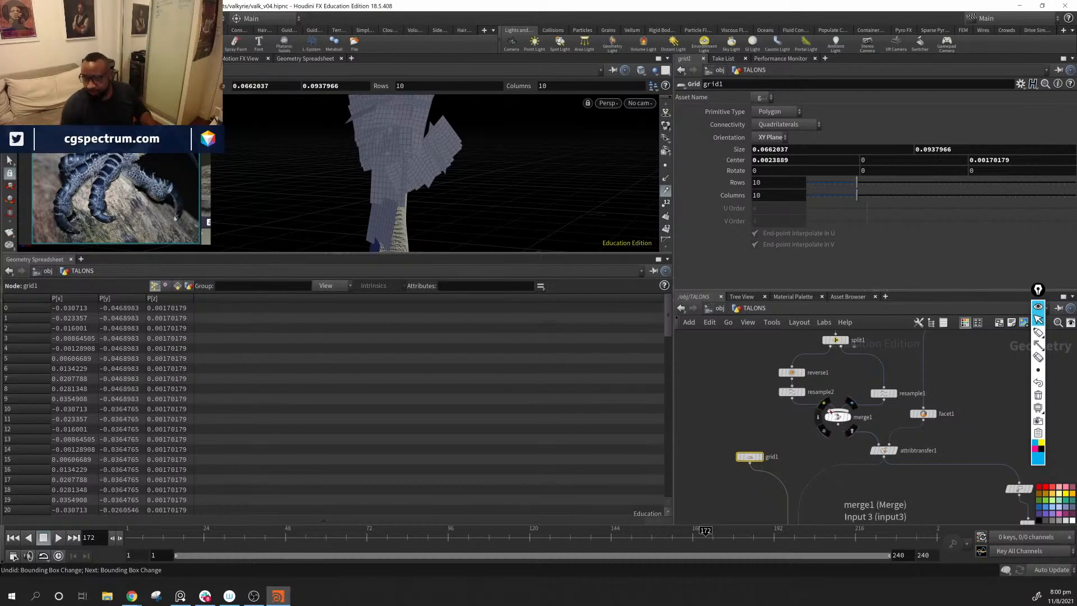
alt+middle_drag(391, 222, 426, 190)
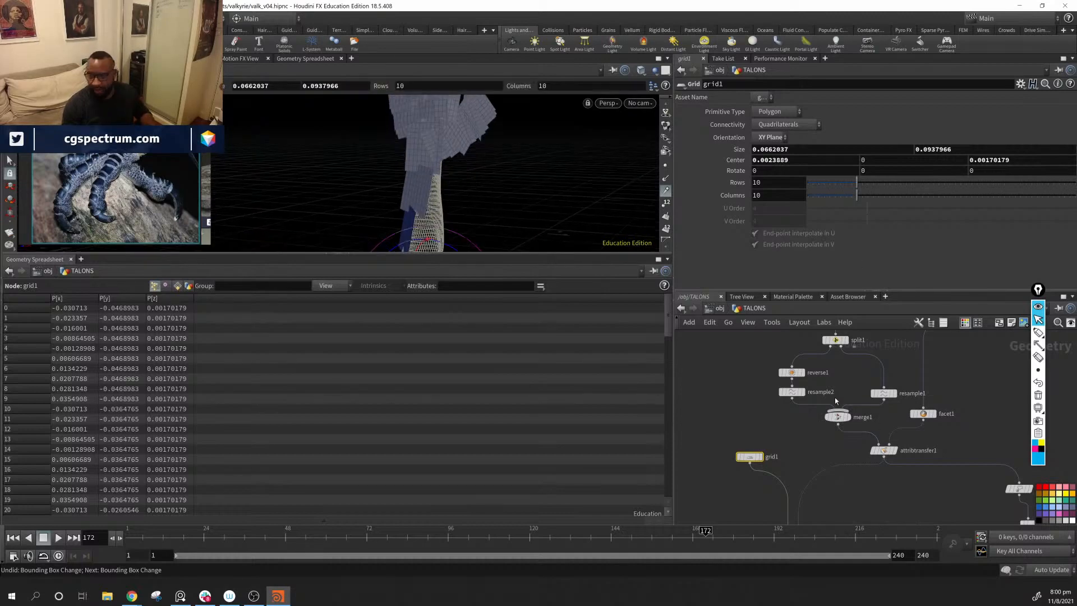
alt+drag(375, 111, 475, 126)
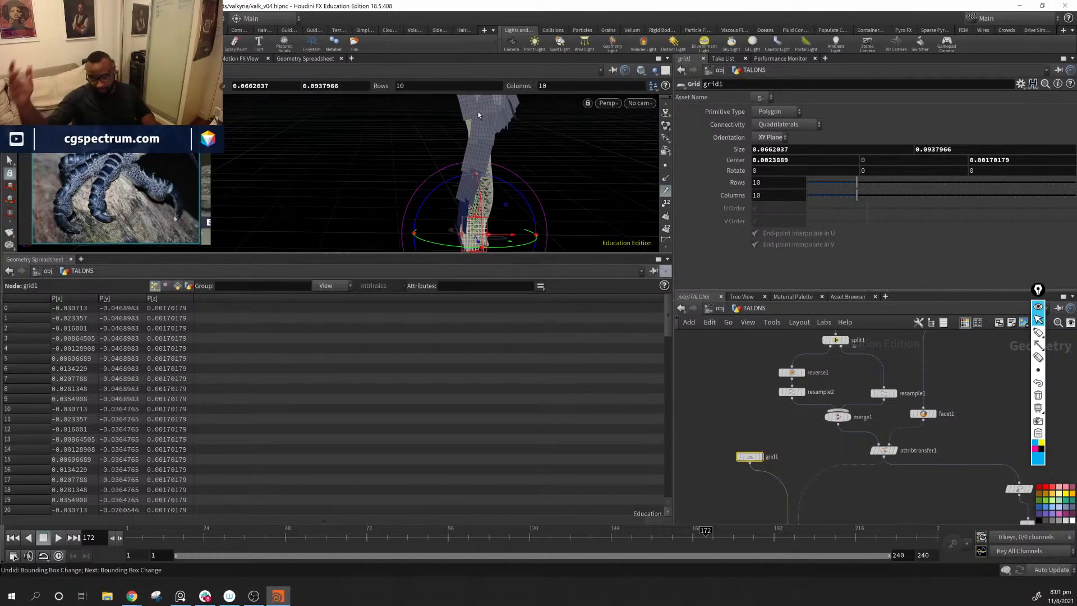
Step: Delete the attribute1 and orientalongcurve1 nodes branching from attribtransfer1
middle_drag(898, 412, 751, 375)
drag(945, 420, 855, 541)
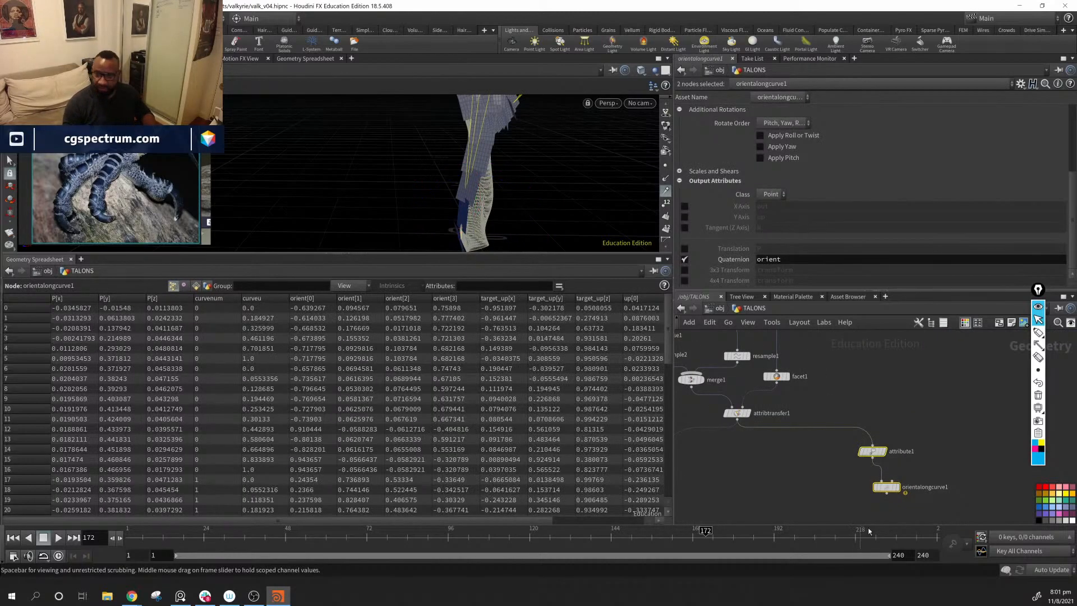
key(Delete)
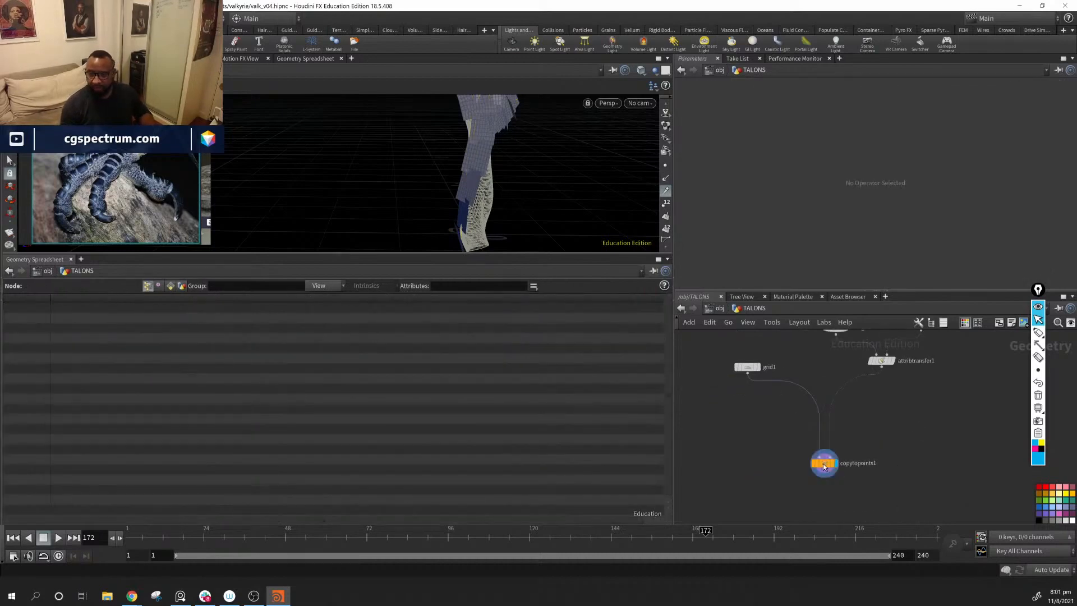
Step: Wire resample2 directly into the first input of attribtransfer1, replacing merge1 as its source
drag(824, 466, 865, 439)
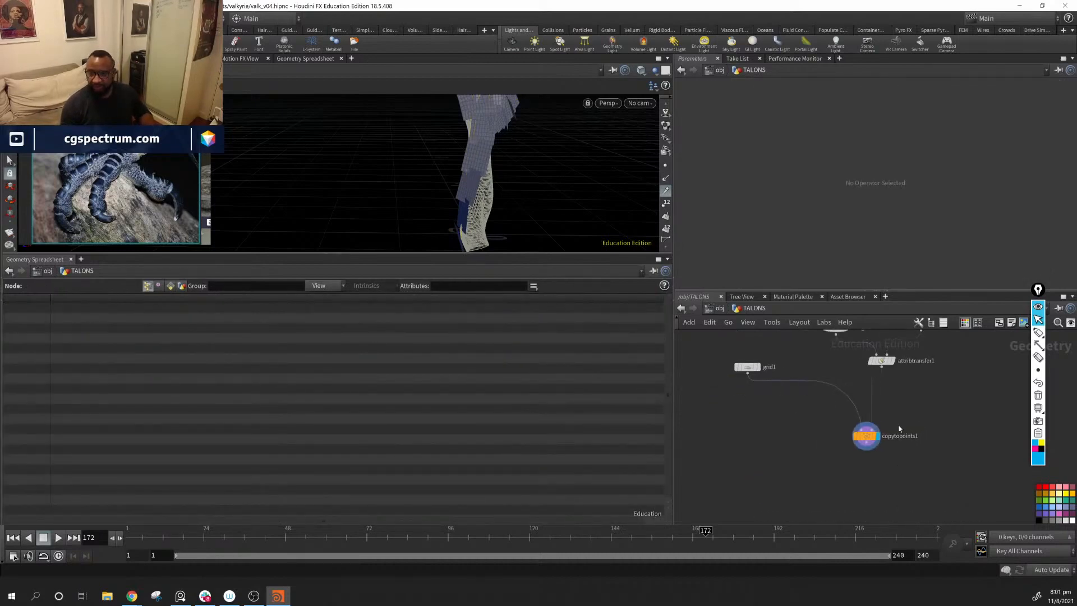
middle_drag(908, 376, 867, 489)
drag(839, 423, 849, 395)
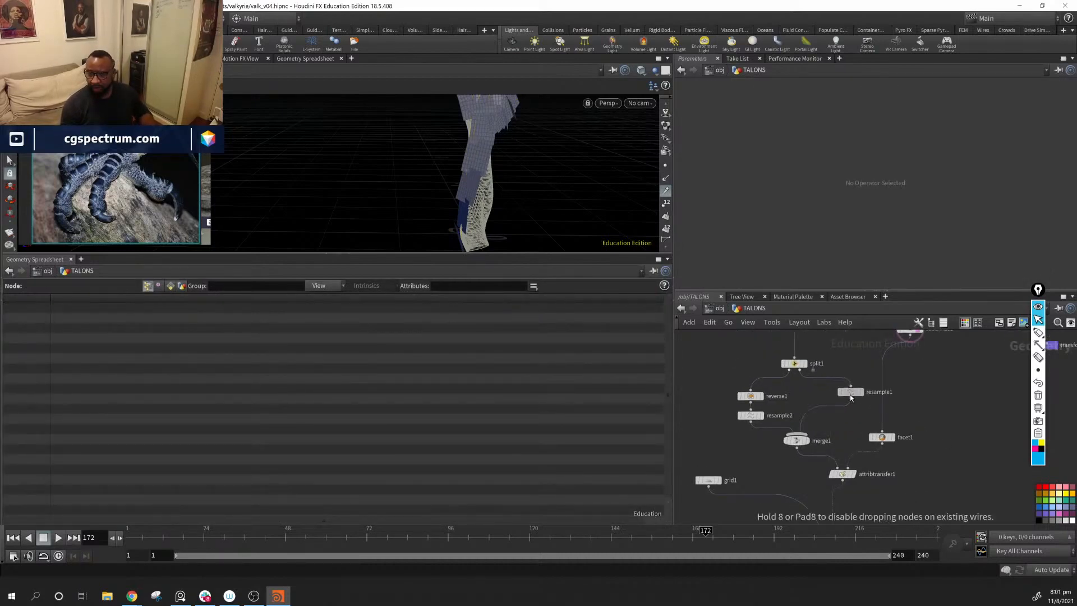
drag(803, 441, 848, 424)
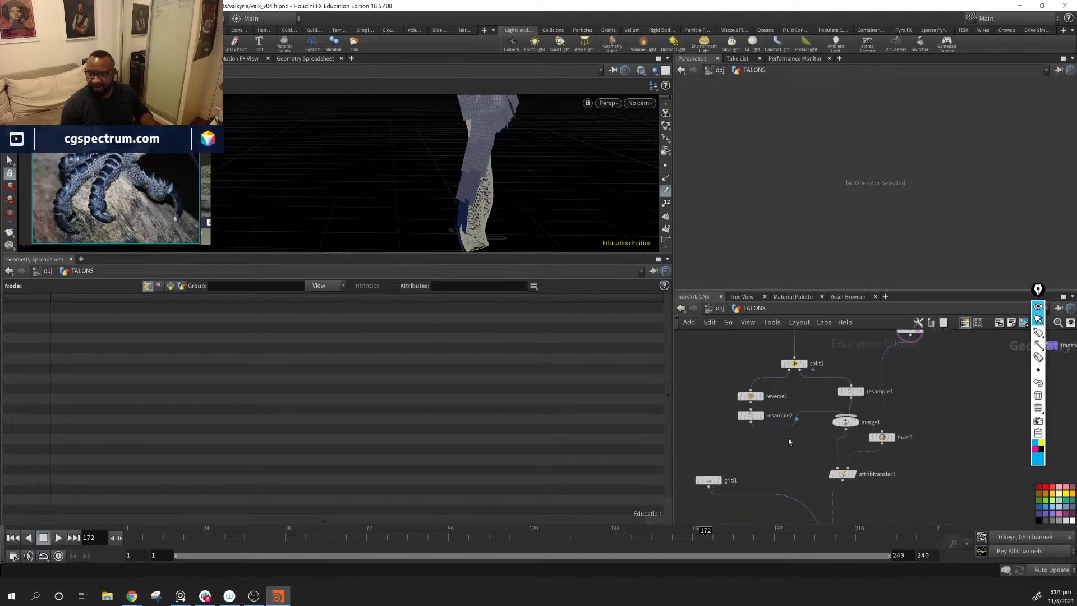
drag(751, 423, 837, 467)
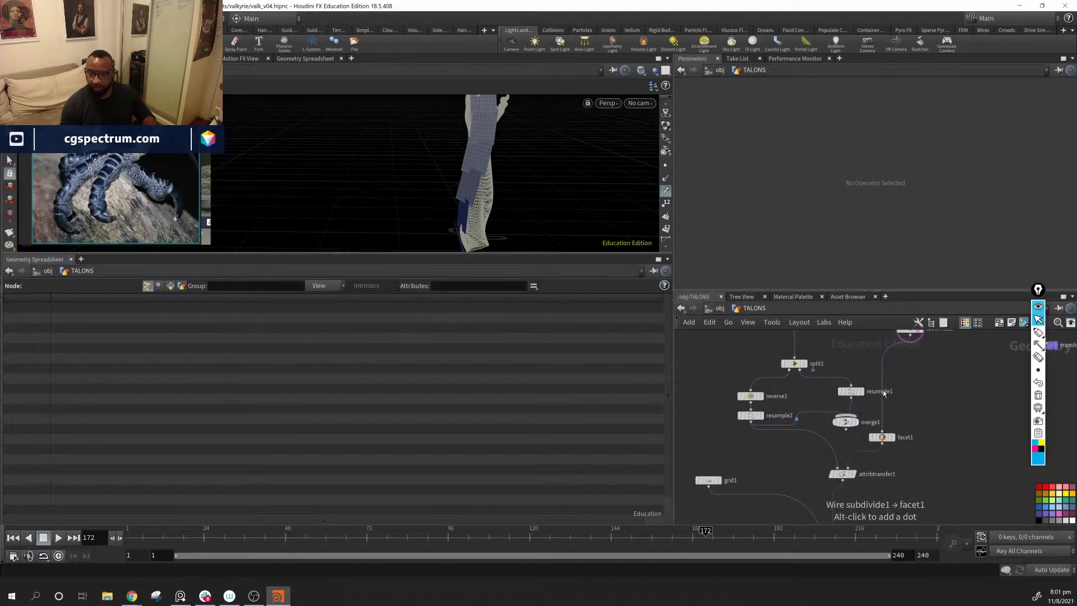
Step: Cut the wires running from split1 to resample1 and from resample2 to merge1
drag(851, 391, 844, 387)
drag(853, 427, 851, 420)
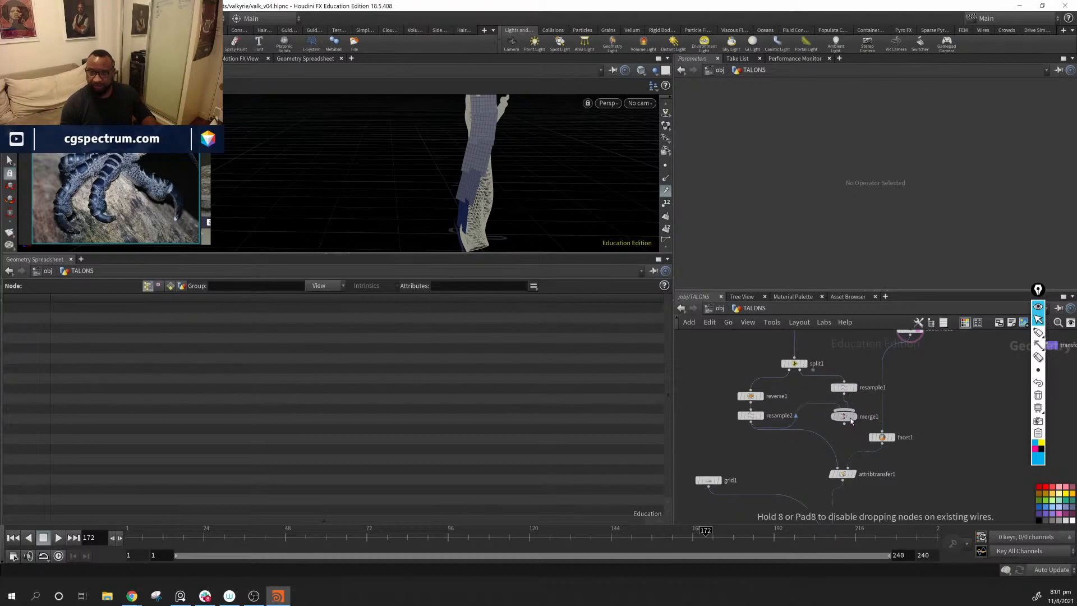
alt+drag(509, 192, 503, 228)
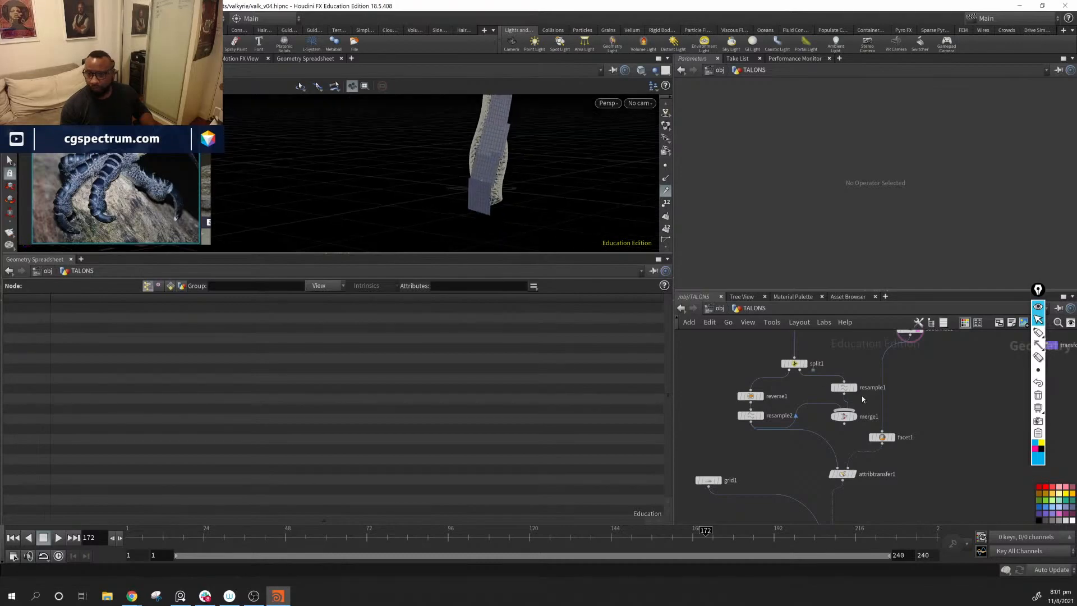
key(y)
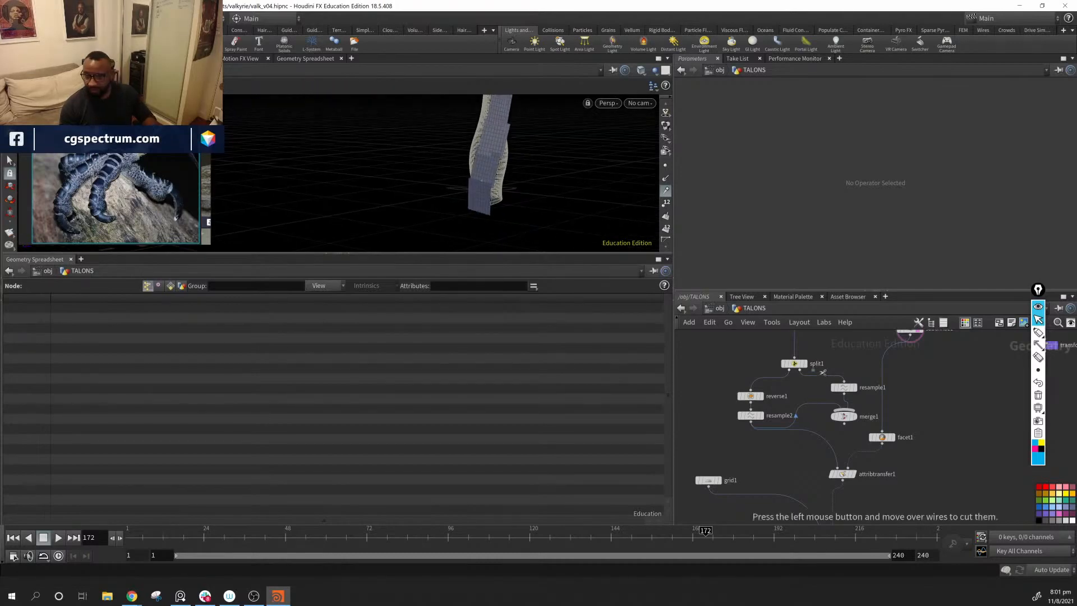
drag(824, 365, 820, 418)
Step: Move the disconnected resample1 and merge1 nodes together out of the main chain, to the far side of split1
middle_drag(873, 413, 946, 408)
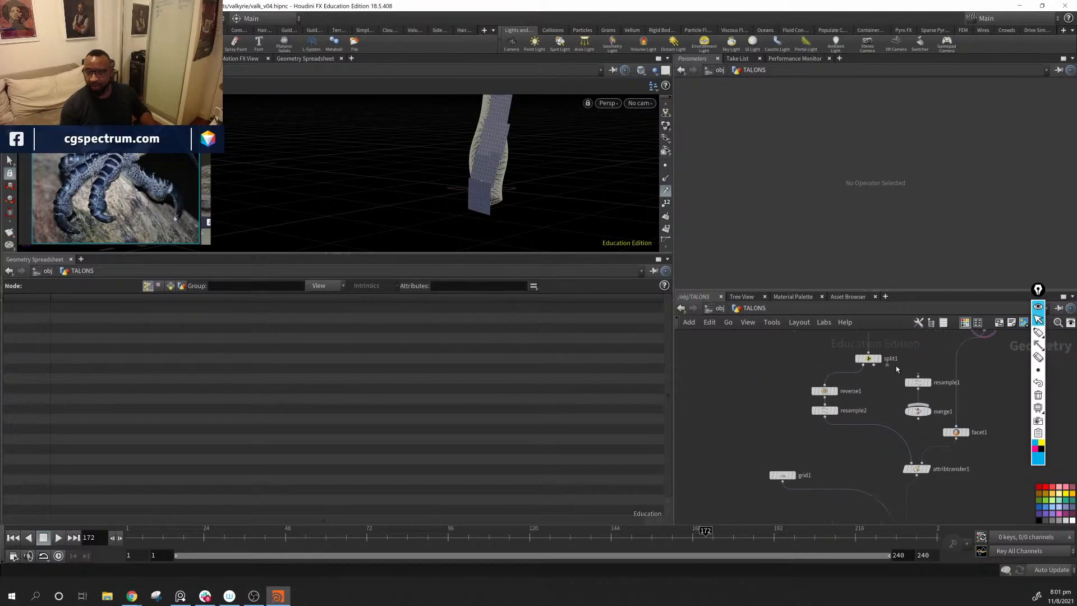
drag(894, 369, 927, 432)
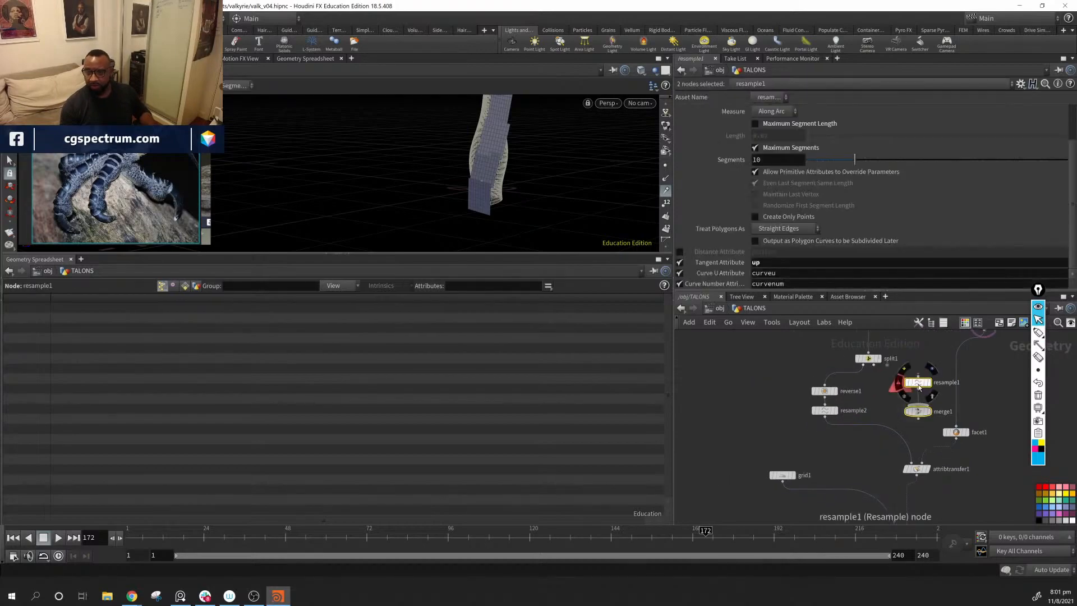
drag(917, 383, 722, 357)
middle_drag(761, 386, 802, 431)
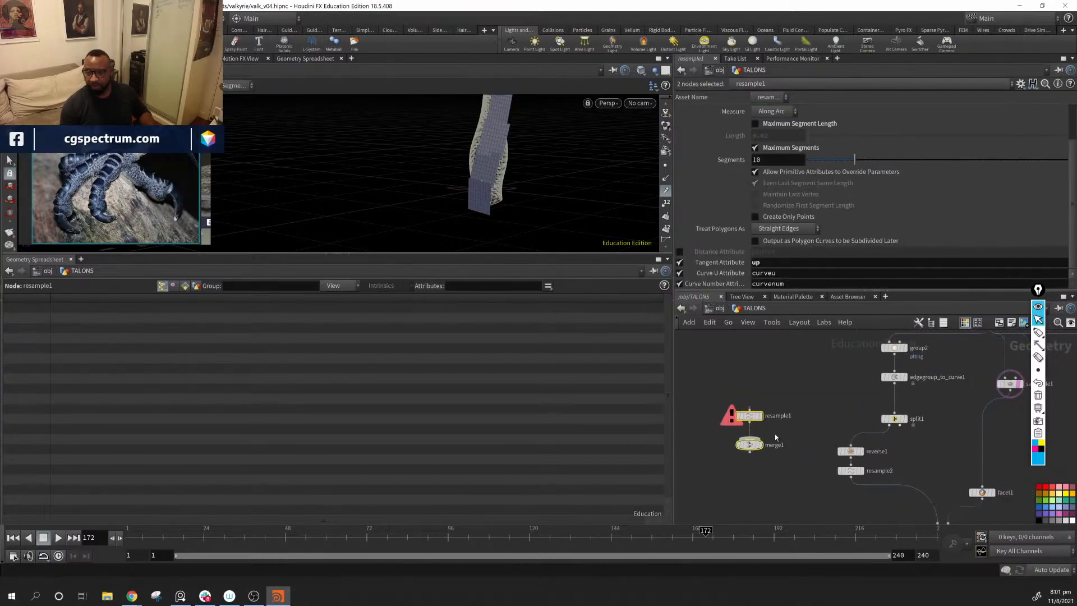
mouse_move(824, 485)
middle_down()
mouse_move(813, 426)
mouse_move(807, 488)
middle_up()
Step: Line up reverse1 beneath split1, directly above resample2
scroll(813, 426, down, 1)
drag(831, 351, 827, 422)
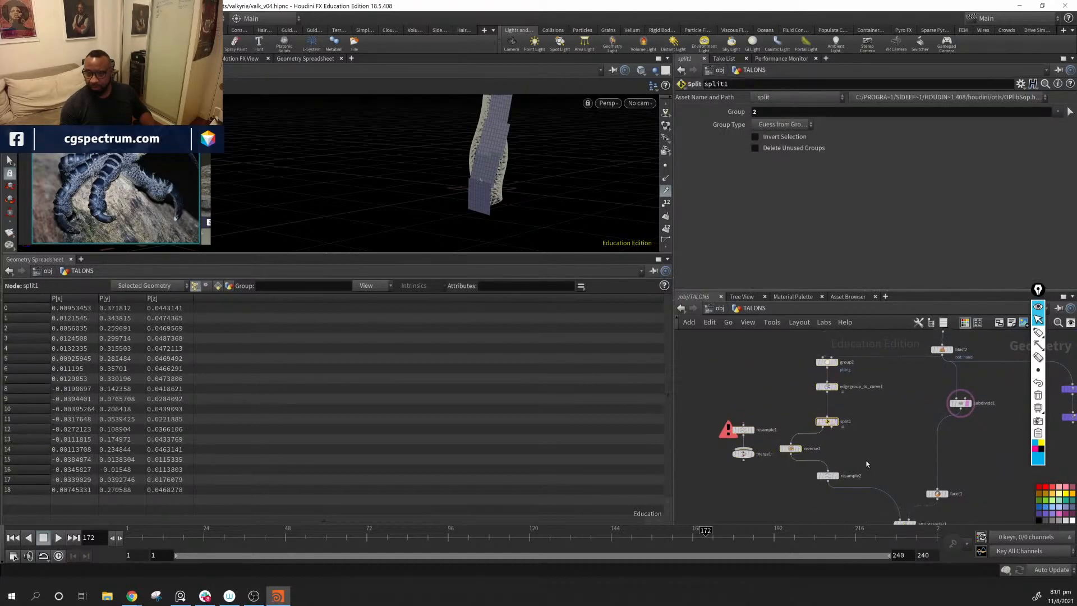
middle_drag(867, 500, 860, 461)
drag(788, 417, 821, 424)
scroll(837, 423, up, 1)
middle_drag(847, 402, 896, 416)
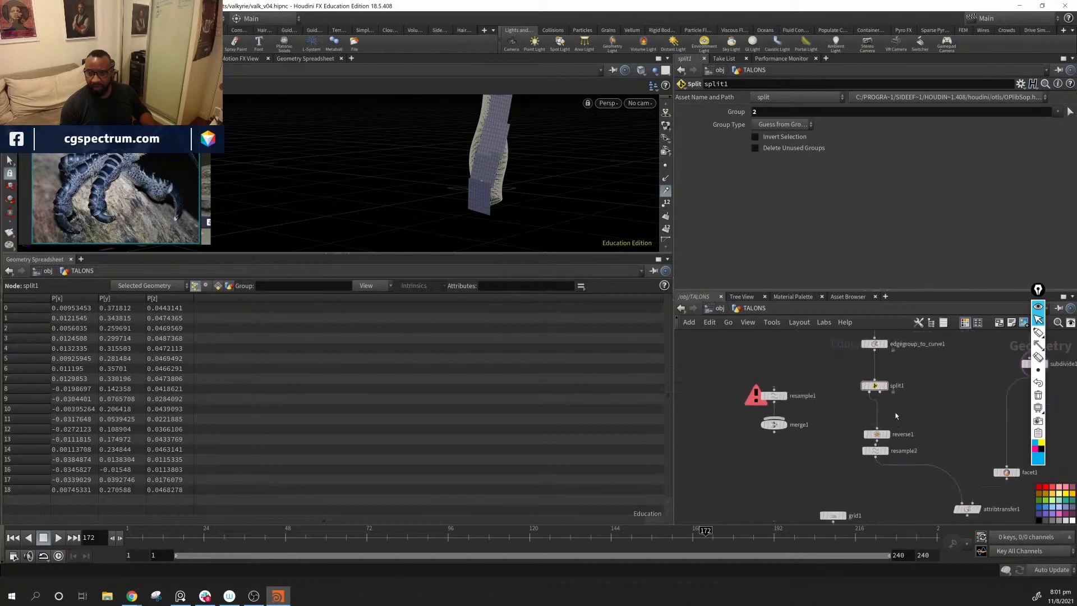
Step: Move split1 closer to edgegroup_to_curve1 and shift resample1 and merge1 slightly farther from the chain
scroll(896, 414, up, 3)
drag(860, 368, 861, 345)
middle_drag(861, 366, 863, 431)
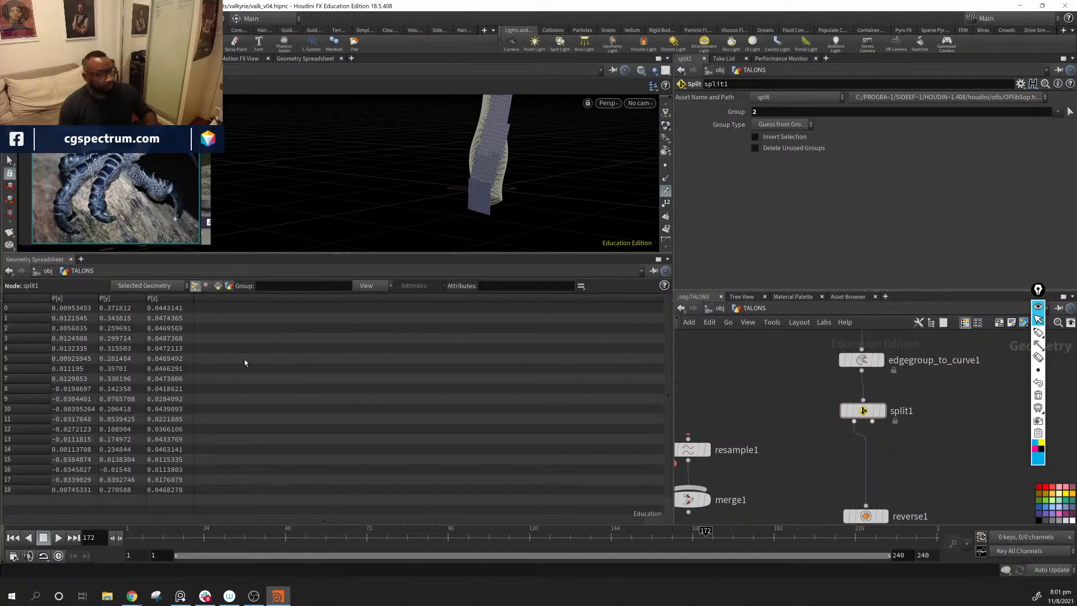
middle_drag(746, 477, 835, 441)
drag(858, 395, 756, 507)
drag(783, 419, 758, 416)
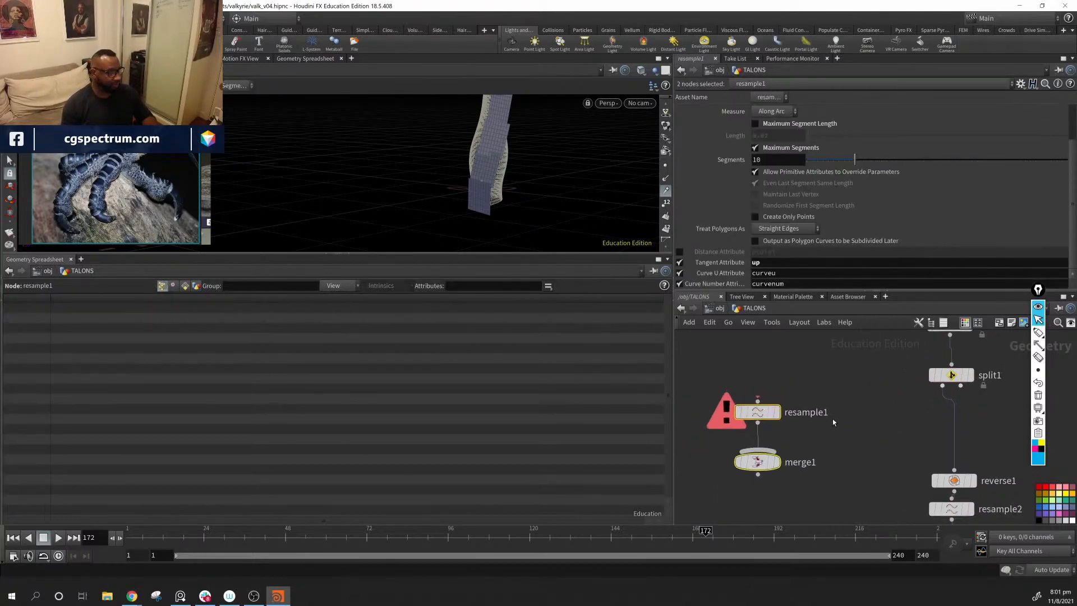
Step: Try branching a null node off split1's first output, rename it null, and delete it
middle_drag(1005, 426, 944, 464)
scroll(866, 448, up, 1)
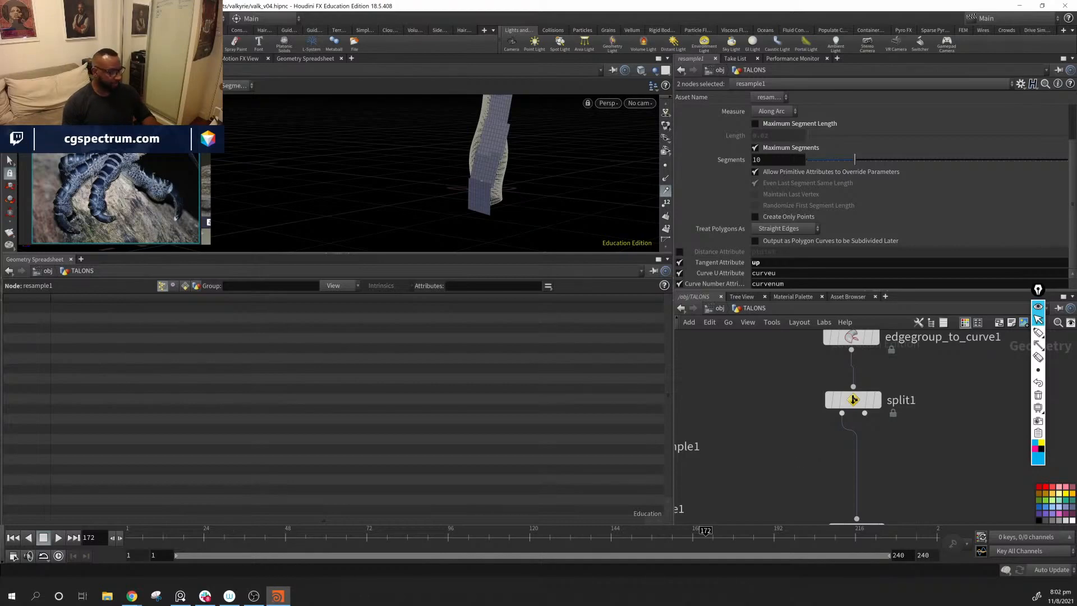
middle_drag(830, 472, 831, 458)
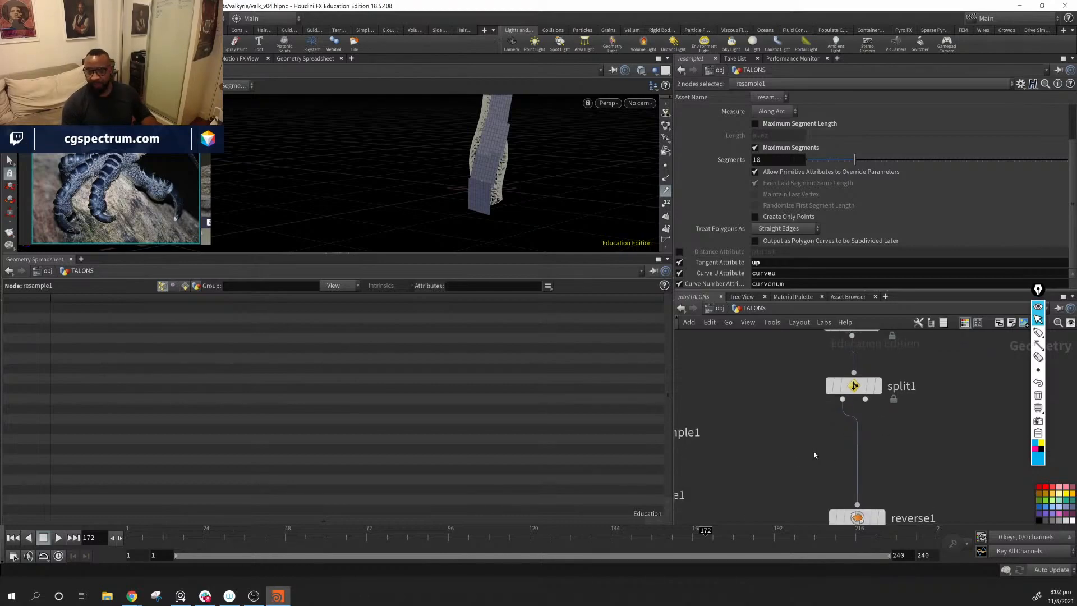
click(815, 456)
key(Tab)
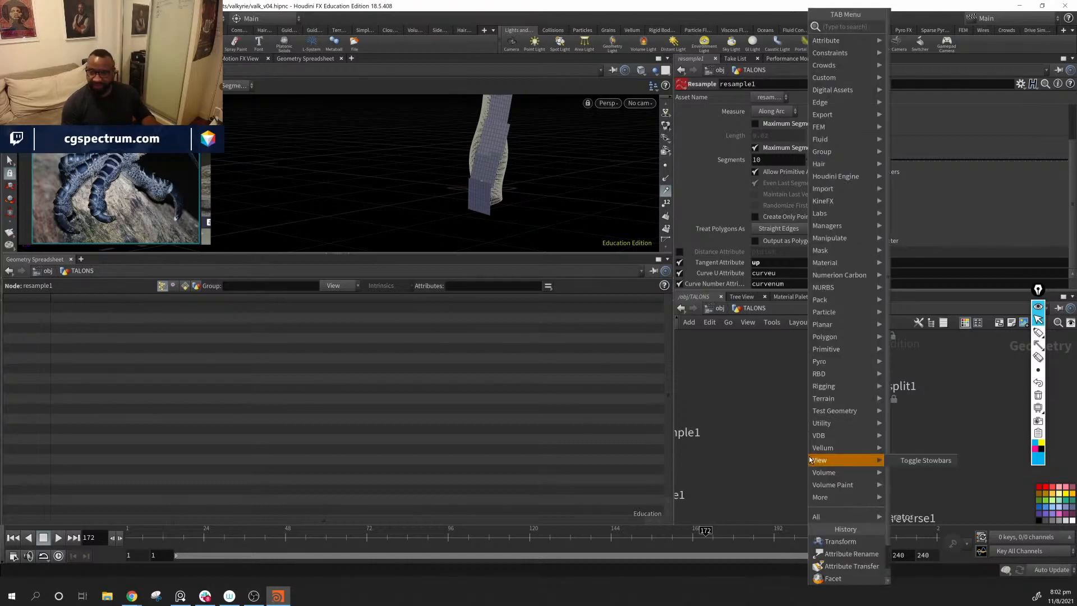
text(nu)
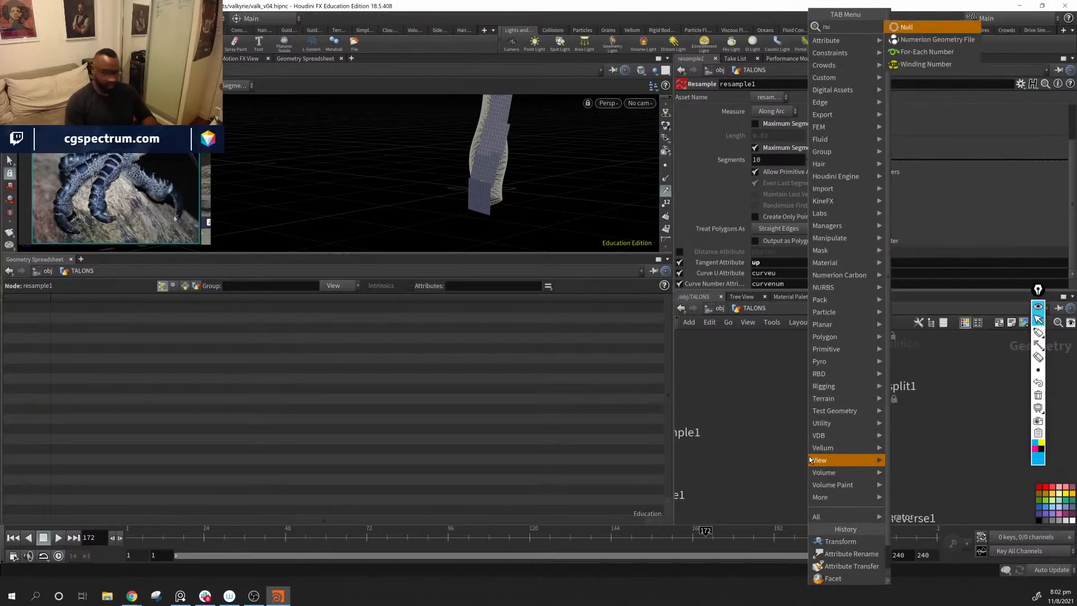
key(Return)
click(810, 453)
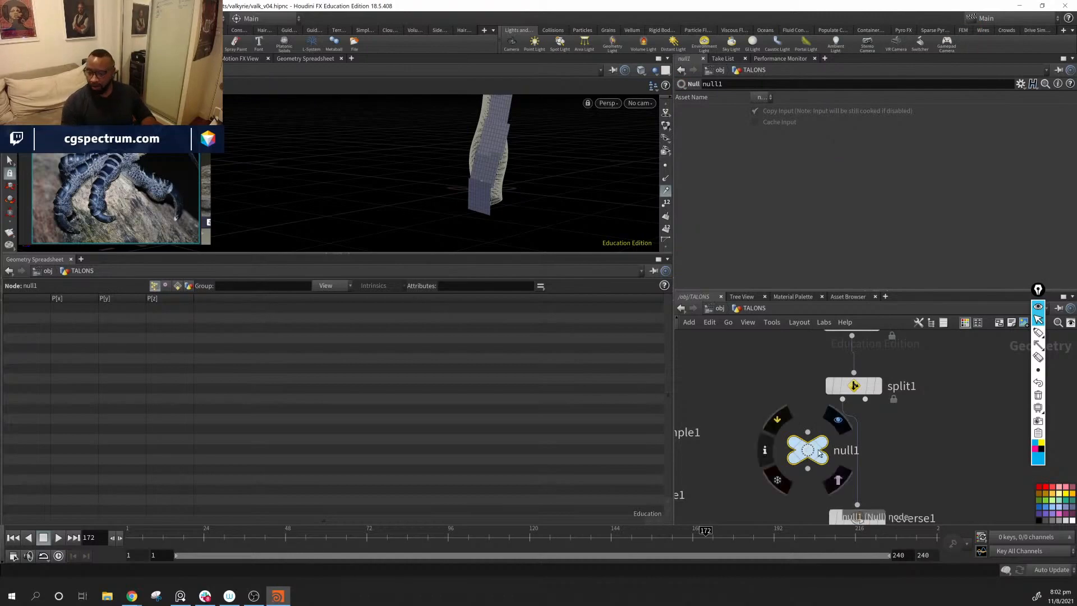
drag(819, 453, 763, 455)
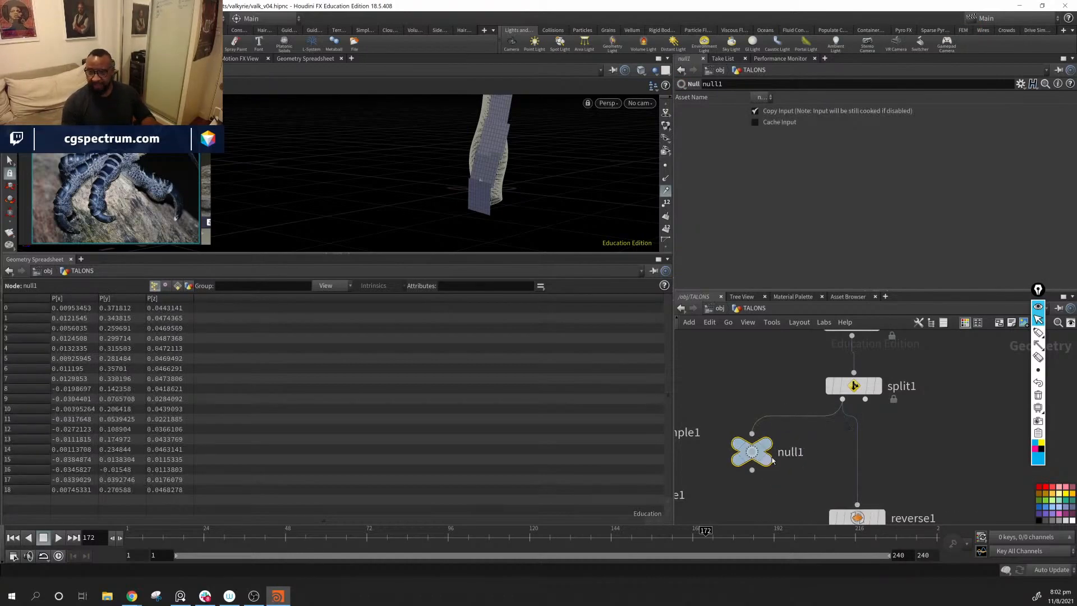
double_click(791, 452)
text(out_)
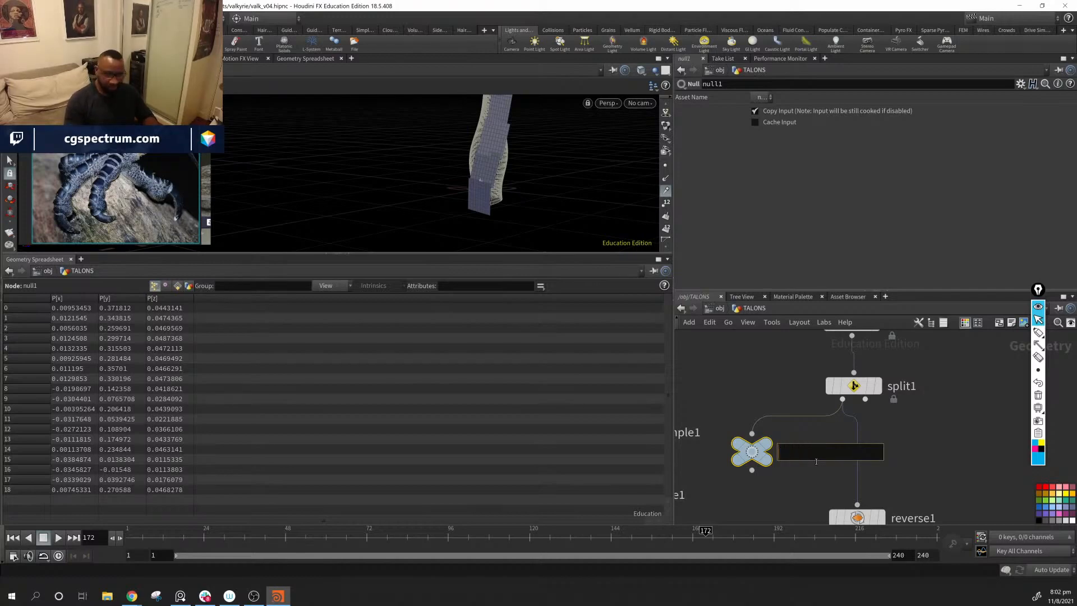
text(null)
key(Return)
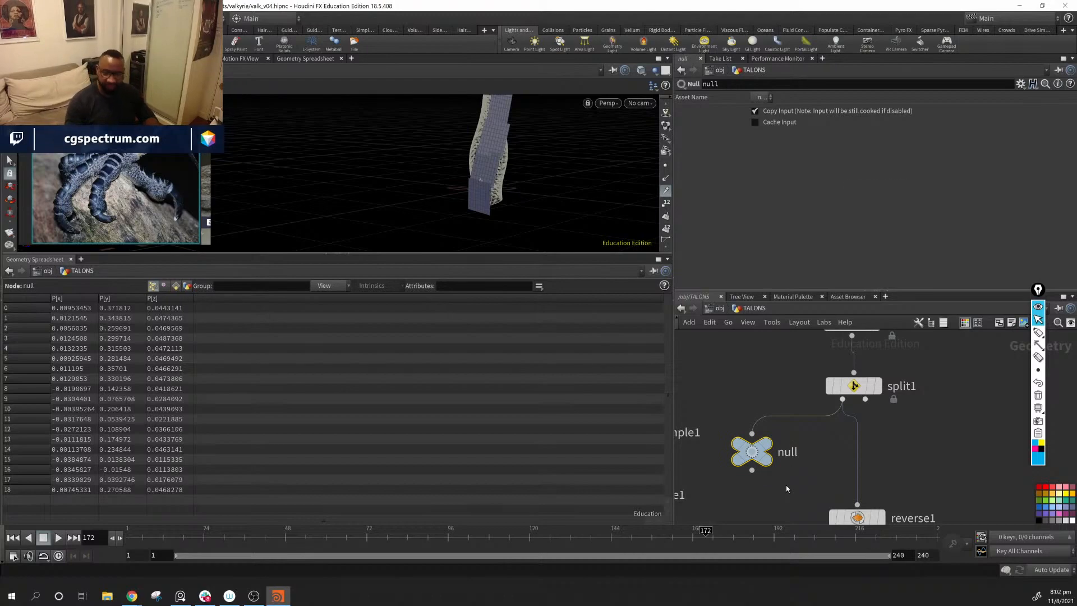
key(Delete)
Step: Compact the network by moving reverse1 and resample2 up under split1 and facet1 up toward subdivide1
drag(428, 212, 470, 227)
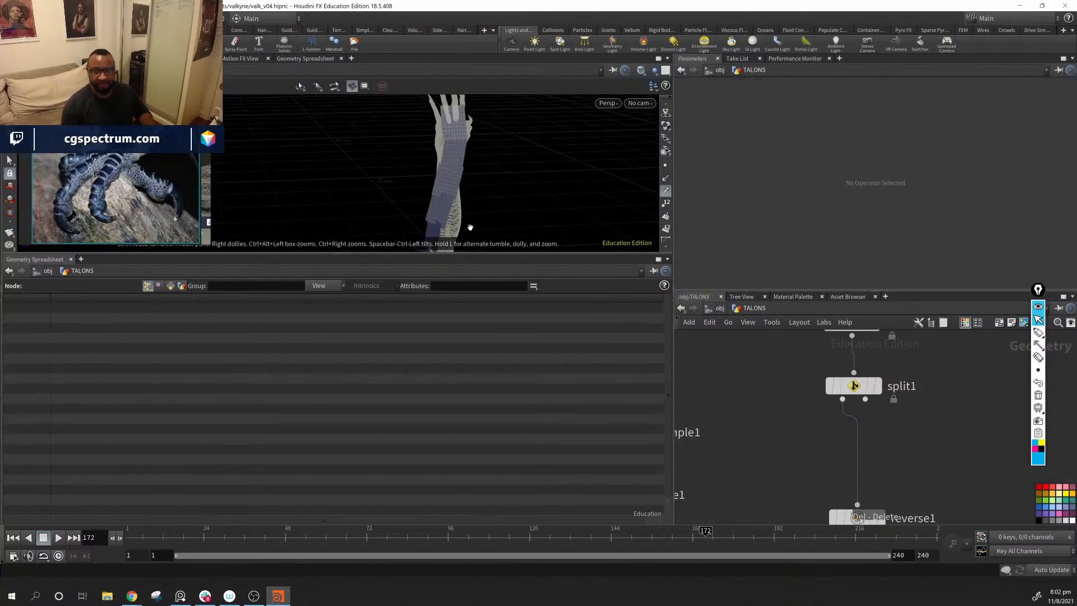
middle_drag(470, 227, 479, 219)
scroll(877, 425, down, 1)
middle_drag(863, 519, 829, 457)
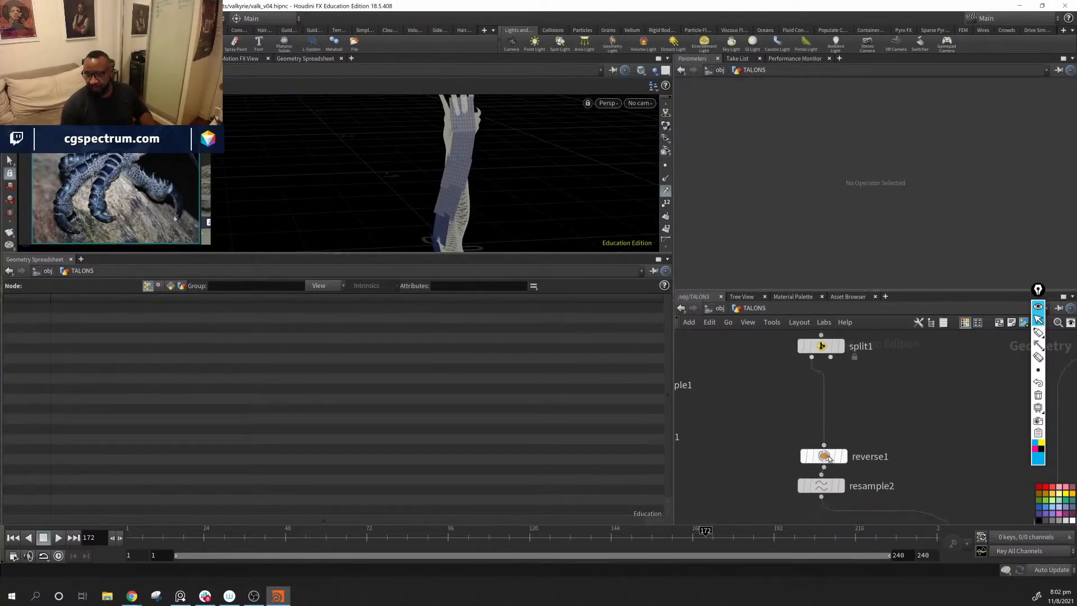
drag(829, 457, 826, 399)
drag(824, 486, 824, 440)
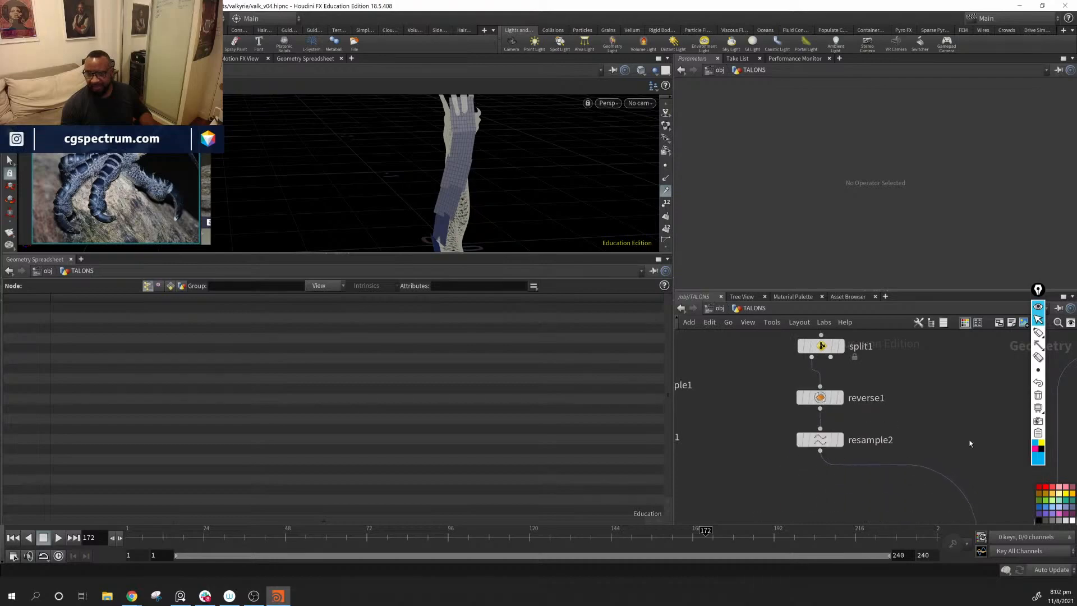
middle_drag(970, 443, 763, 313)
middle_drag(917, 443, 935, 512)
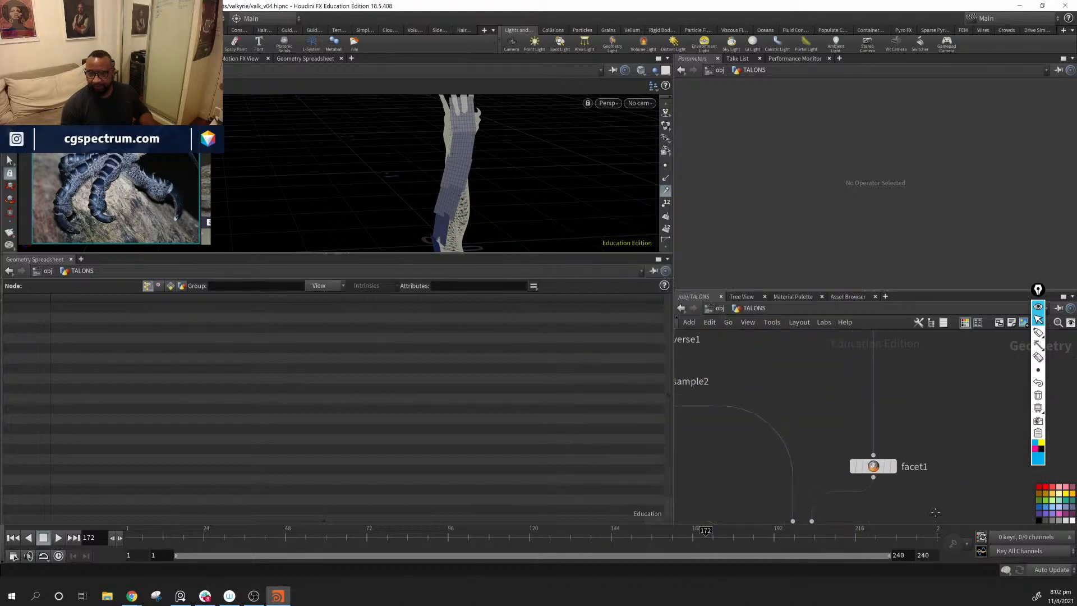
scroll(935, 513, down, 2)
drag(893, 473, 894, 425)
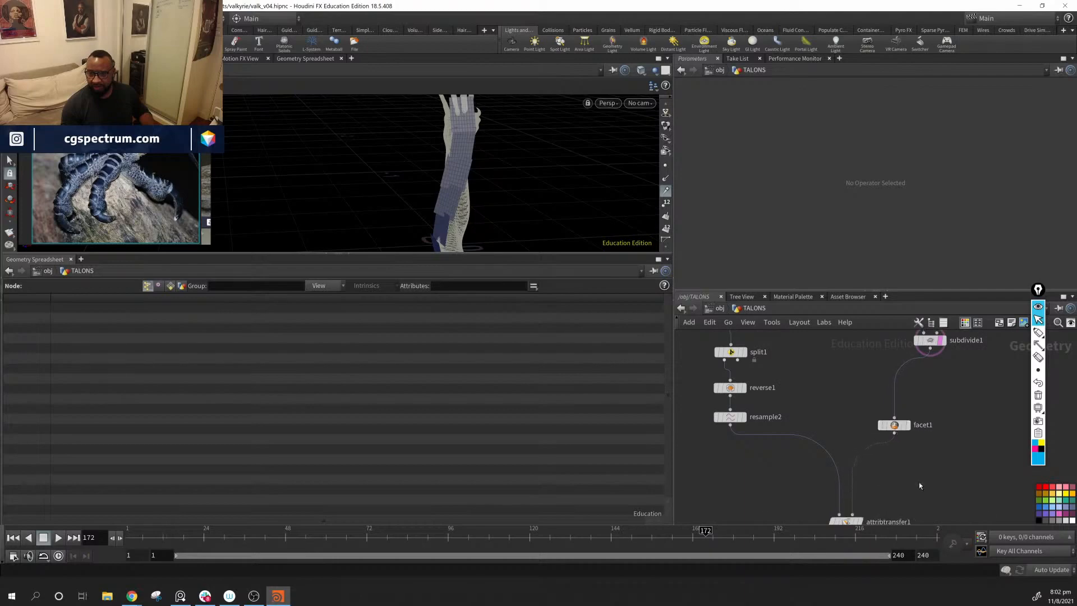
middle_drag(920, 486, 898, 431)
Step: Examine how the copied grids sit across the hand and wrist
alt+drag(504, 152, 401, 183)
alt+right_drag(402, 182, 437, 170)
alt+drag(437, 171, 527, 187)
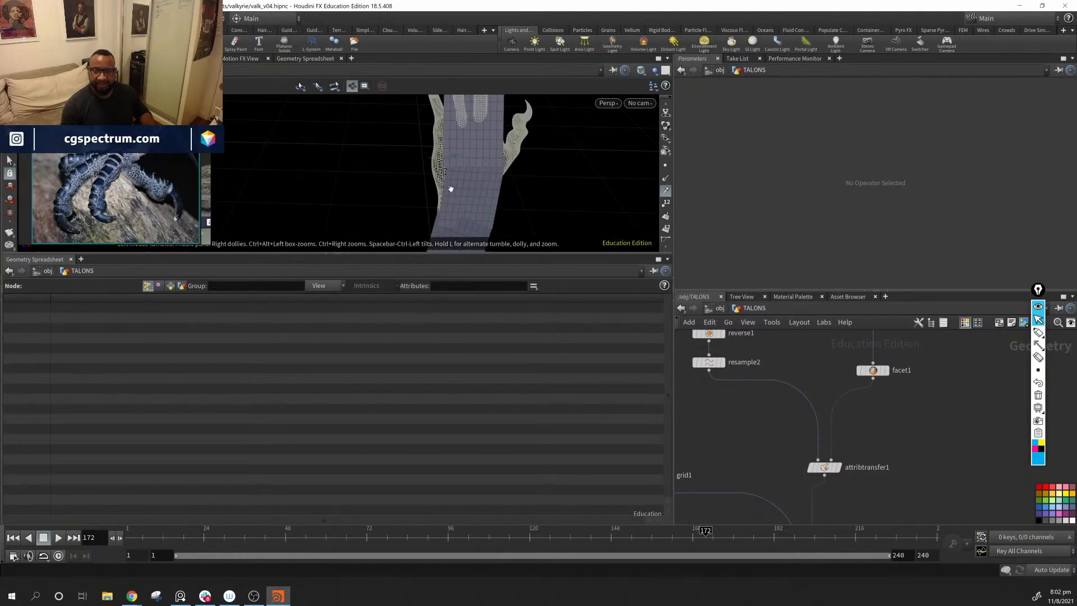
alt+drag(451, 189, 493, 192)
middle_drag(783, 436, 792, 505)
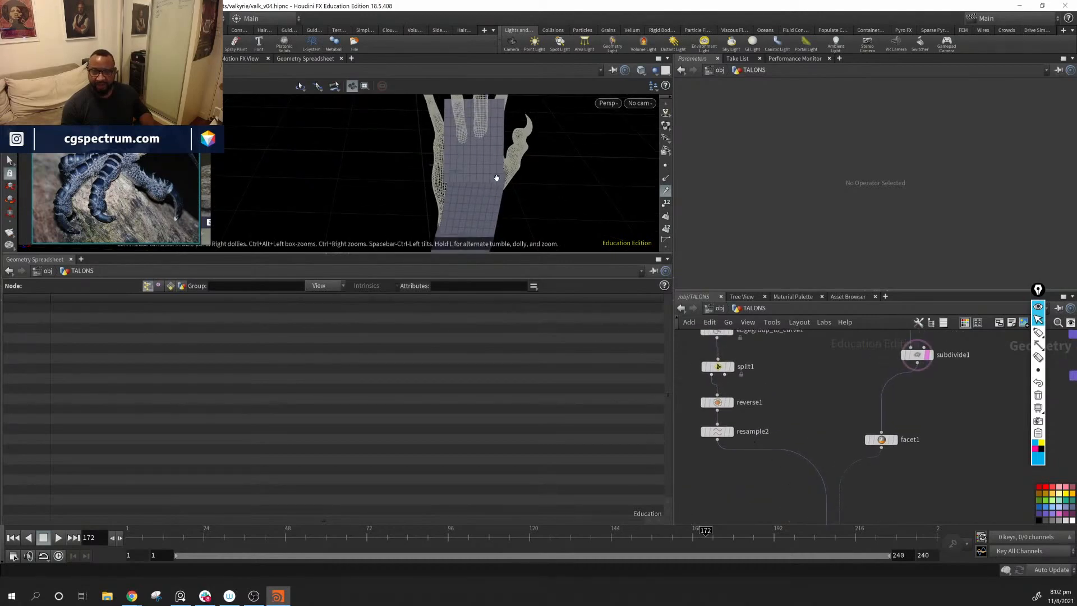
alt+drag(496, 178, 483, 181)
Step: Make room below reverse1, insert a Carve node between reverse1 and resample2, and display it
drag(718, 432, 722, 486)
alt+drag(433, 168, 387, 153)
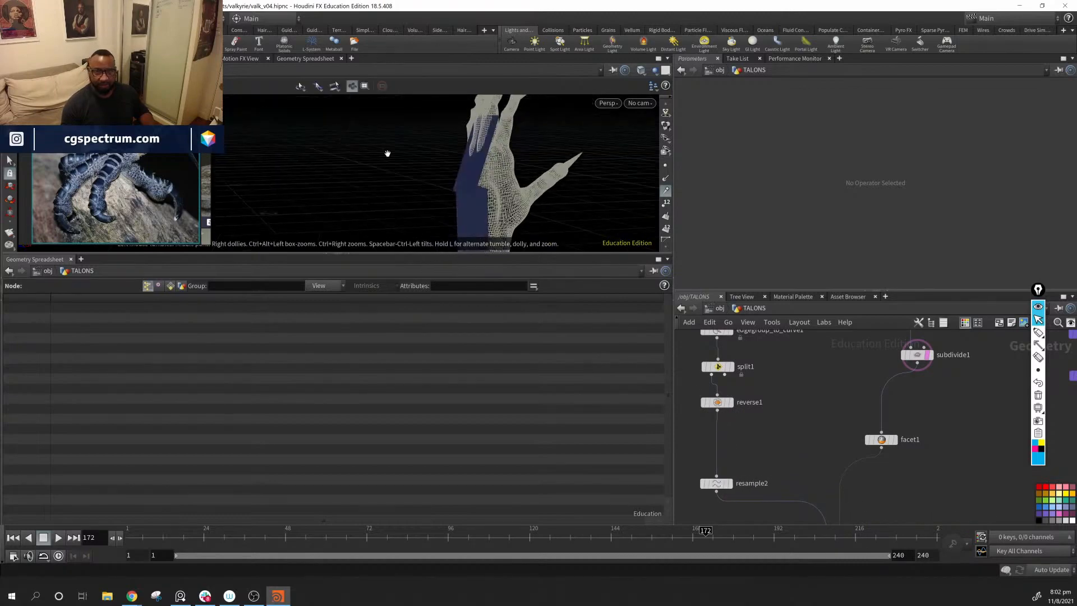
alt+middle_drag(387, 153, 304, 136)
alt+middle_drag(392, 188, 399, 145)
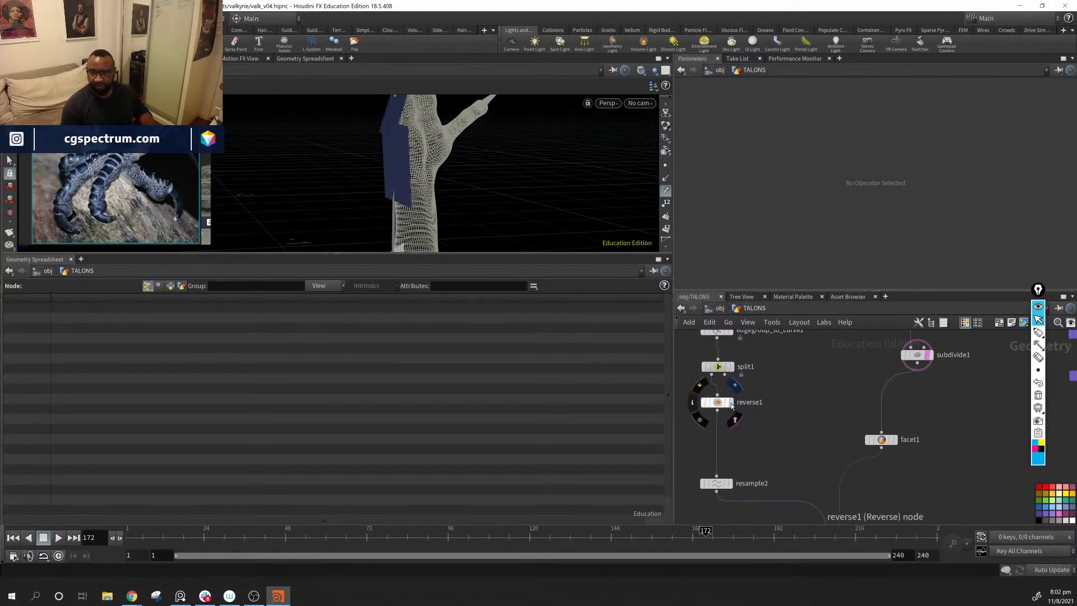
click(732, 403)
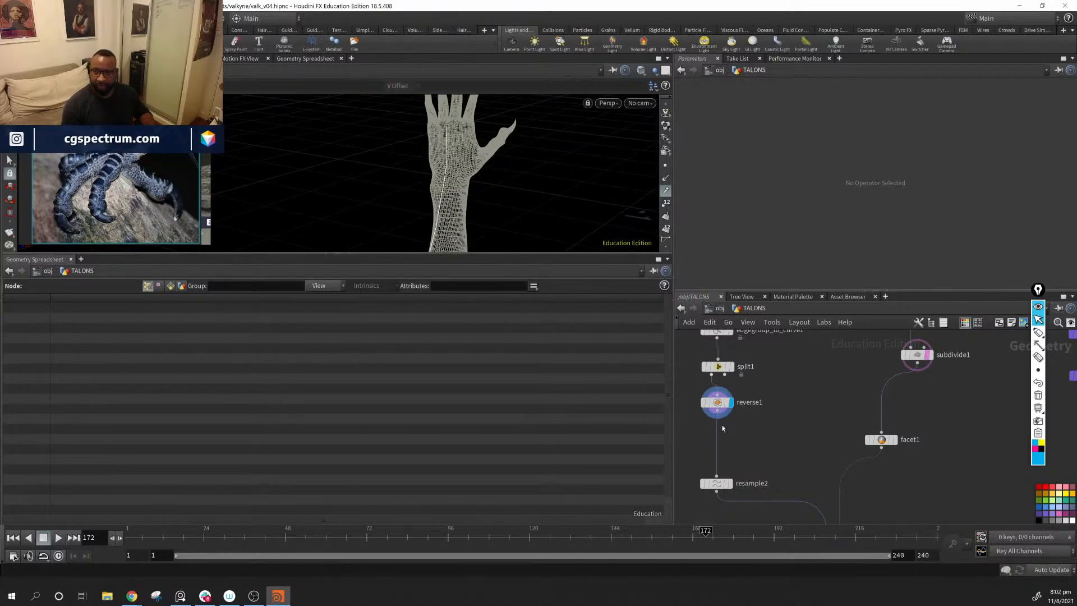
key(Tab)
text(car)
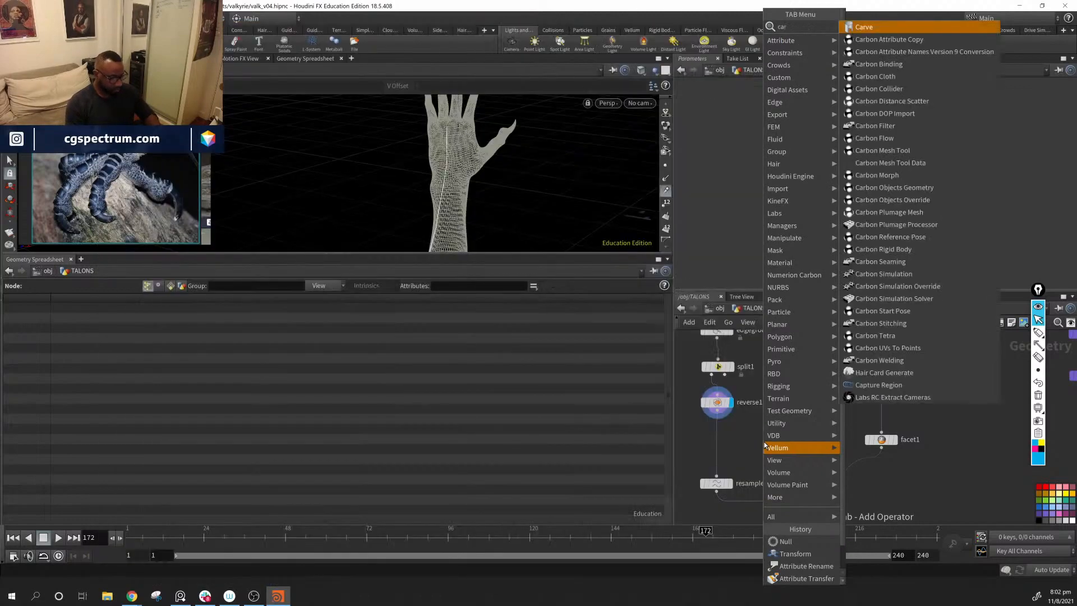
key(Return)
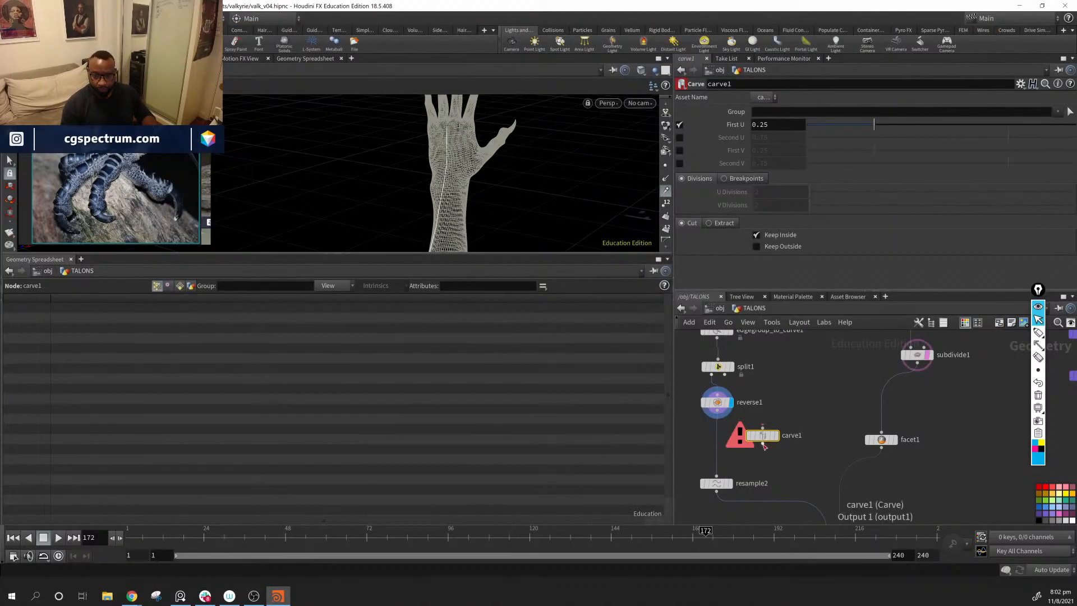
click(721, 446)
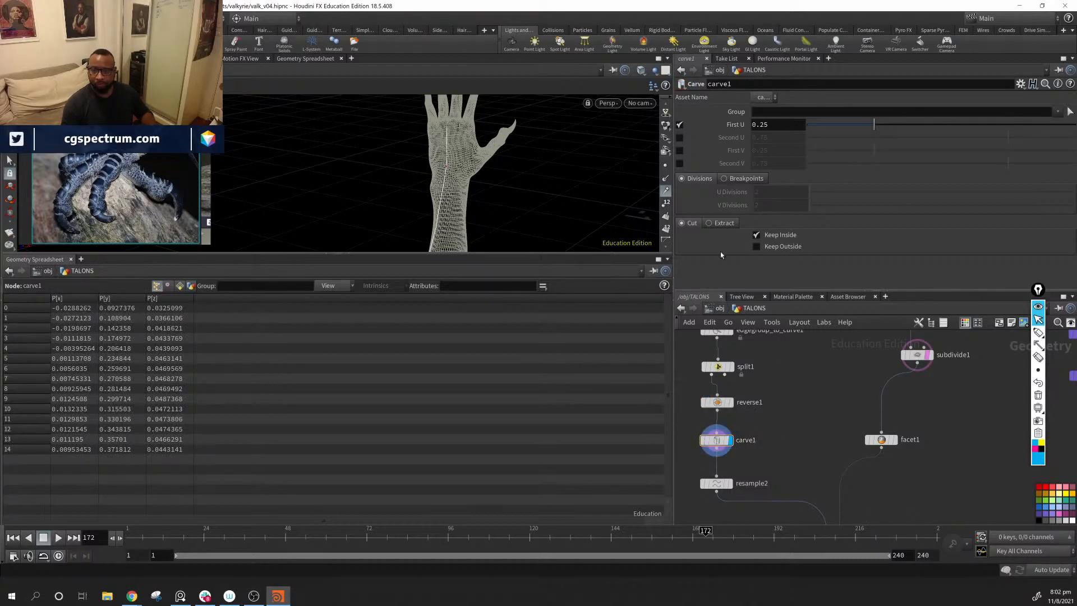
Step: Switch carve1 from cutting at First U to cutting at Second U
alt+drag(385, 177, 376, 168)
alt+drag(550, 202, 580, 212)
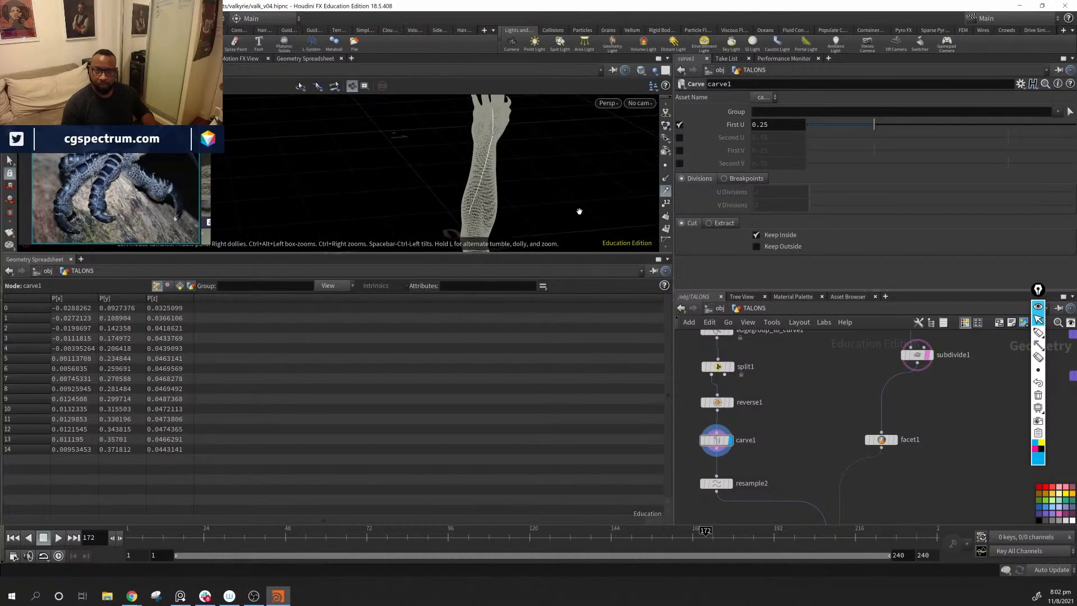
click(679, 125)
click(680, 138)
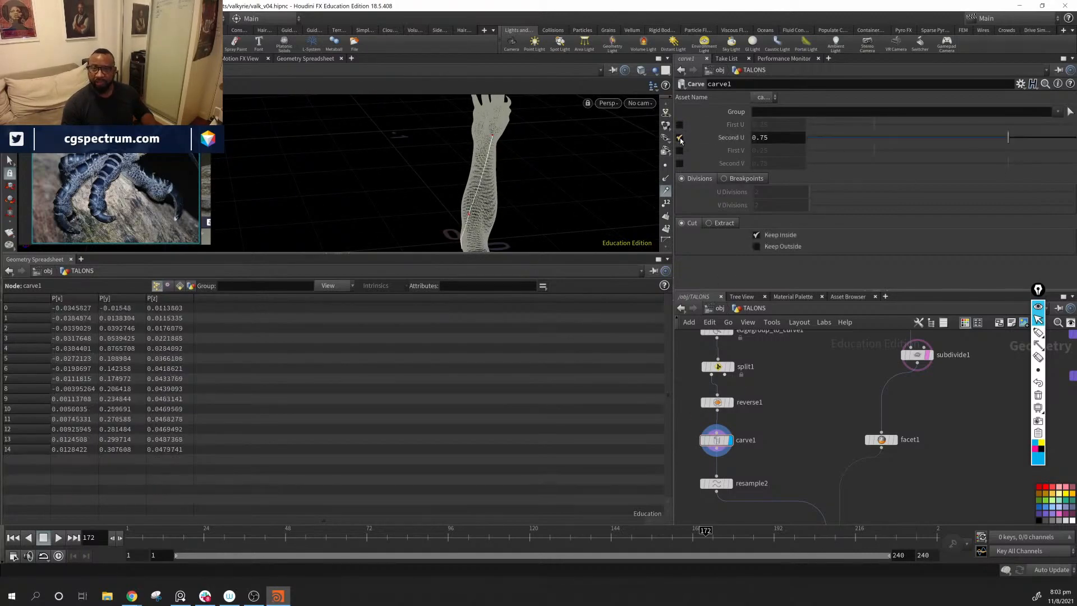
Step: Step the display down through resample2 and attribtransfer1 to copytopoints1, and set carve1's Second U to 0.814
middle_drag(765, 438, 771, 396)
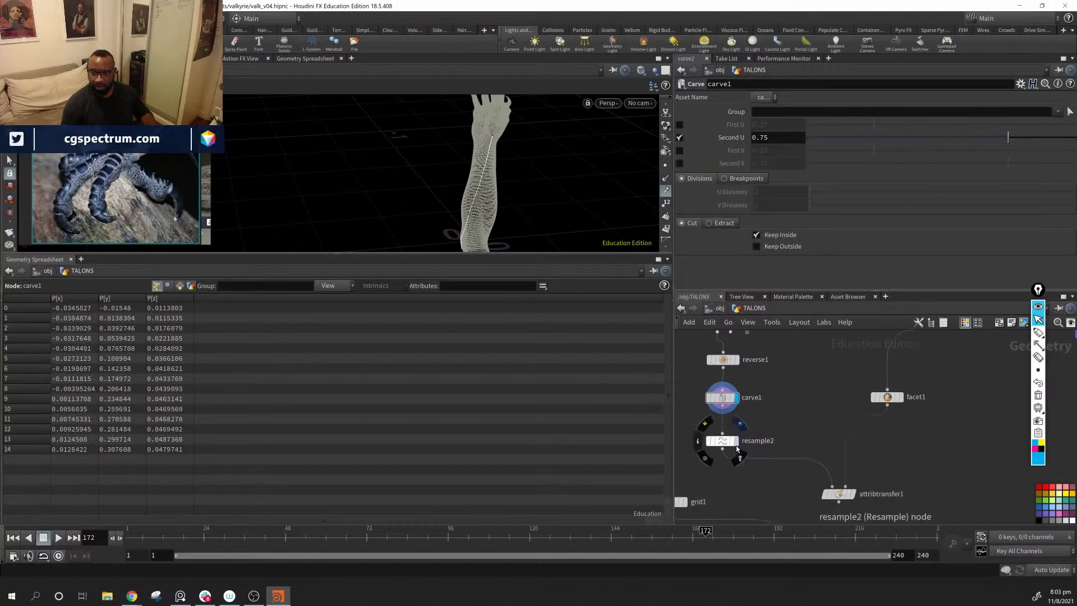
click(737, 442)
middle_drag(817, 465, 819, 430)
click(854, 459)
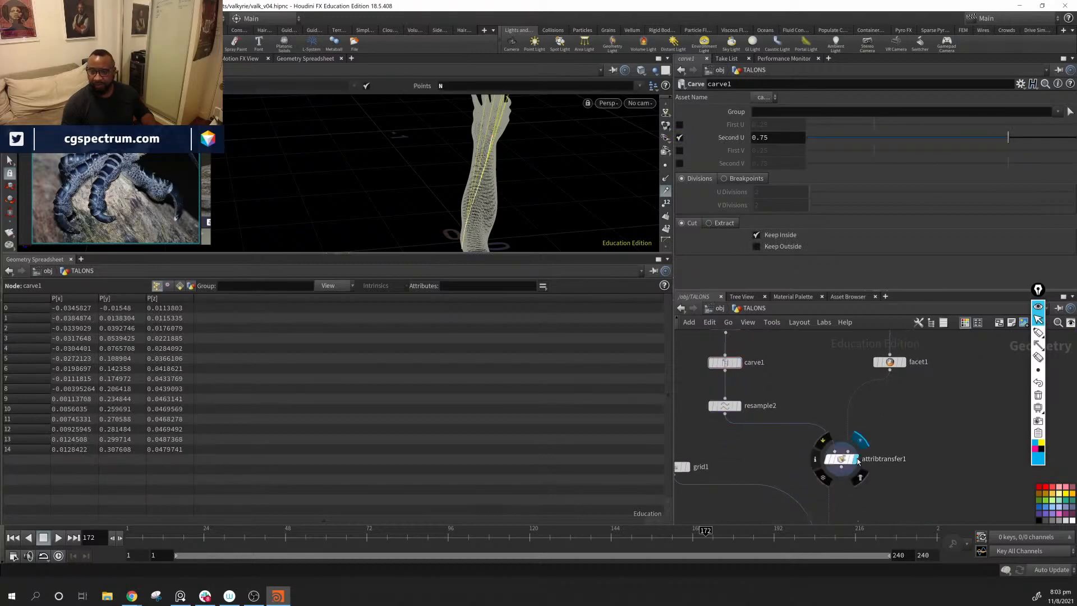
middle_drag(908, 480, 893, 368)
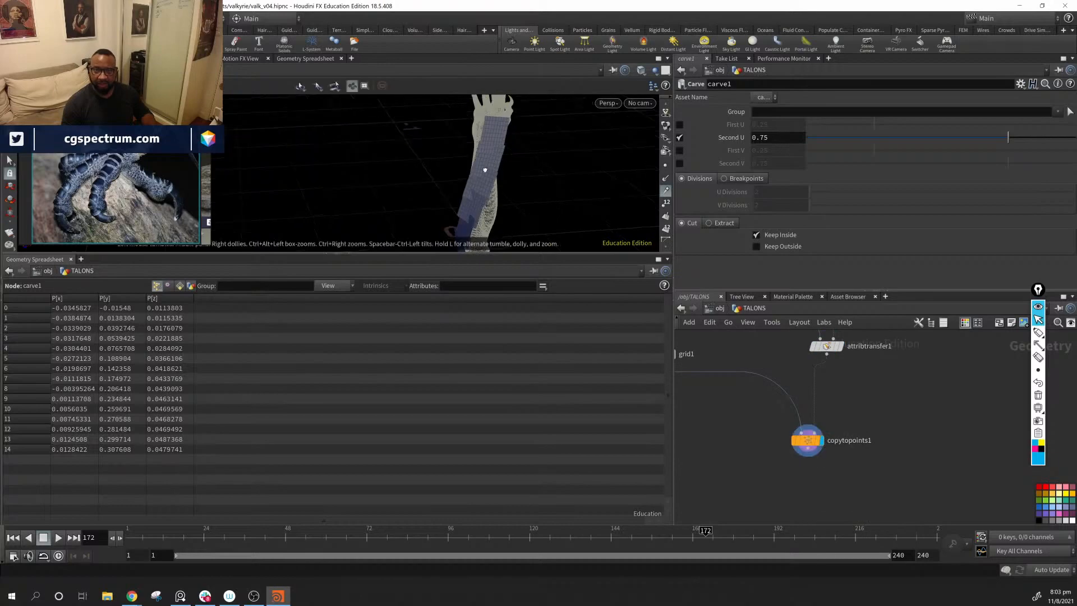
alt+drag(483, 170, 538, 148)
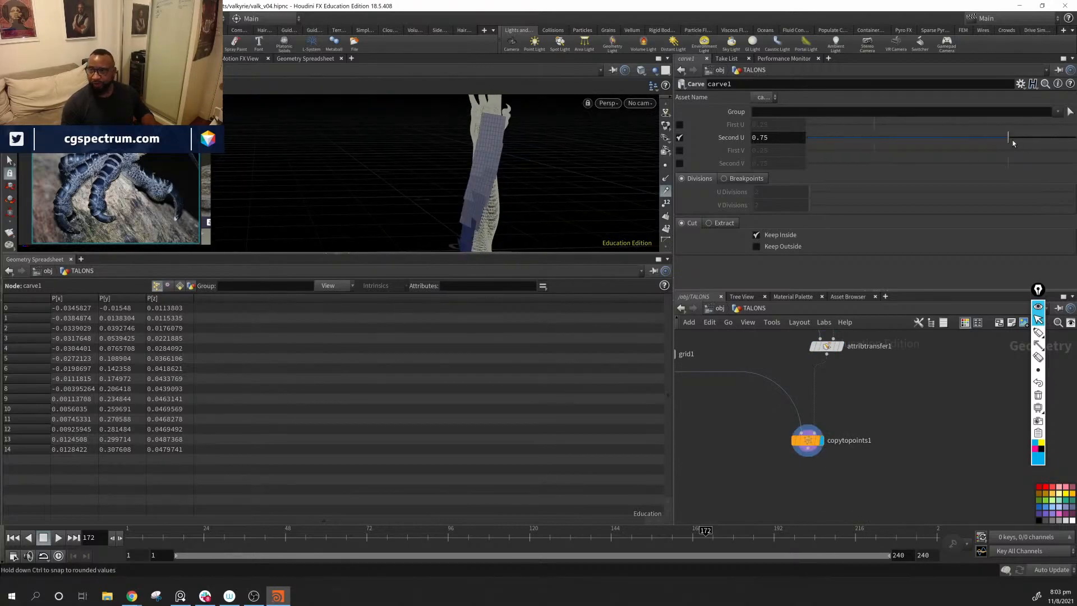
drag(1013, 144, 1026, 196)
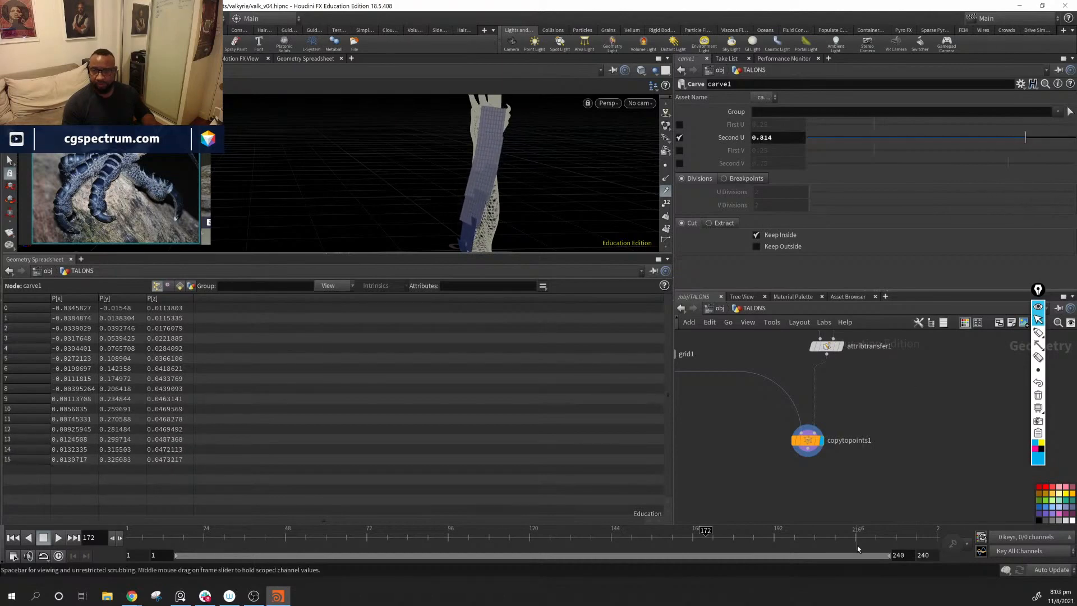
Step: Inspect the copied grids along the forearm and the point attributes of attribtransfer1
middle_drag(871, 465, 912, 512)
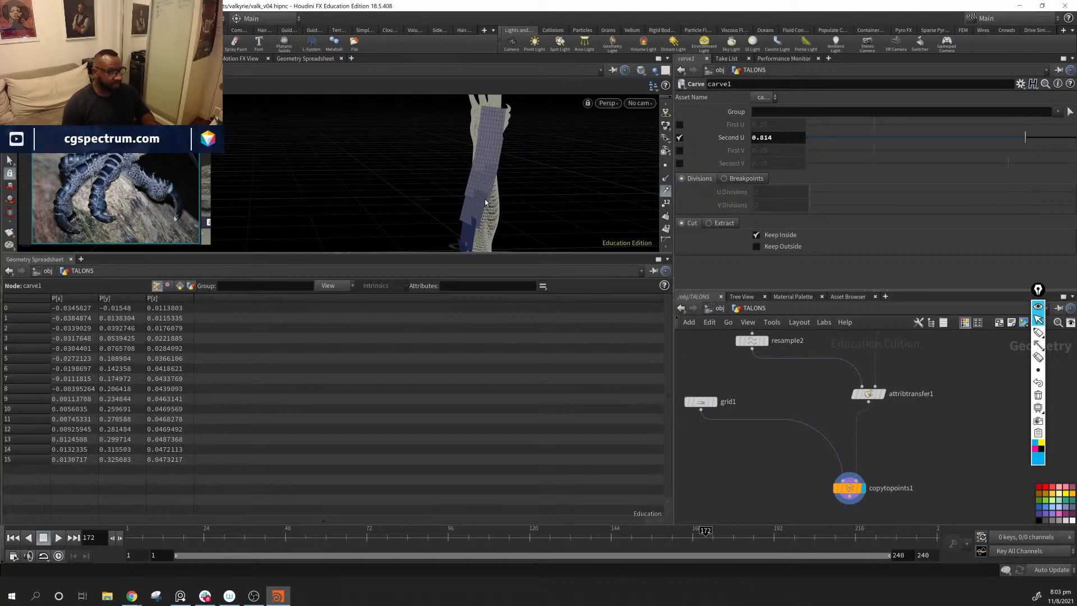
alt+drag(440, 159, 530, 168)
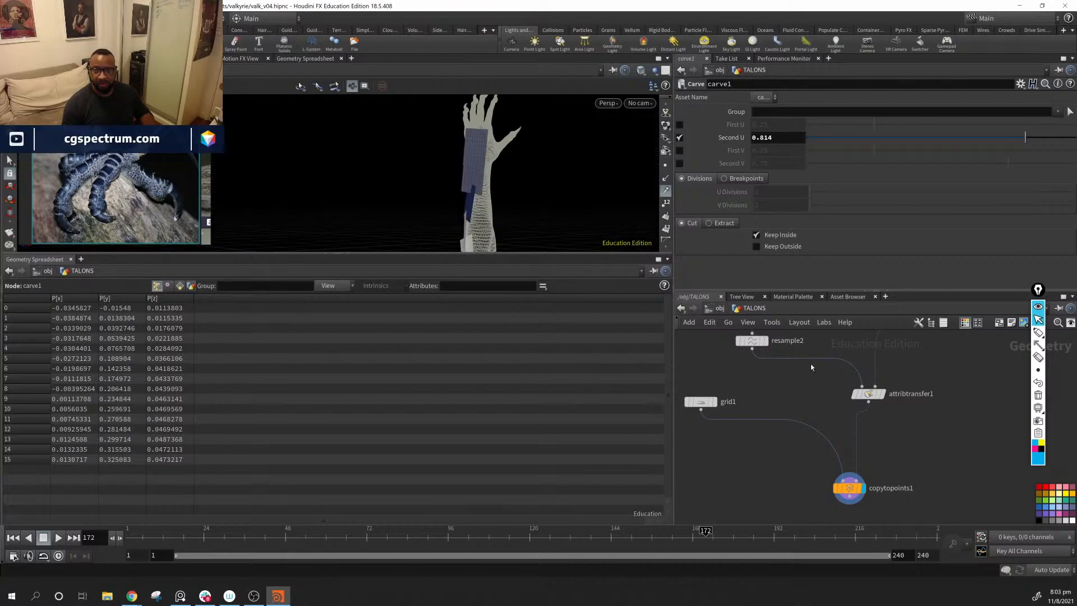
click(870, 395)
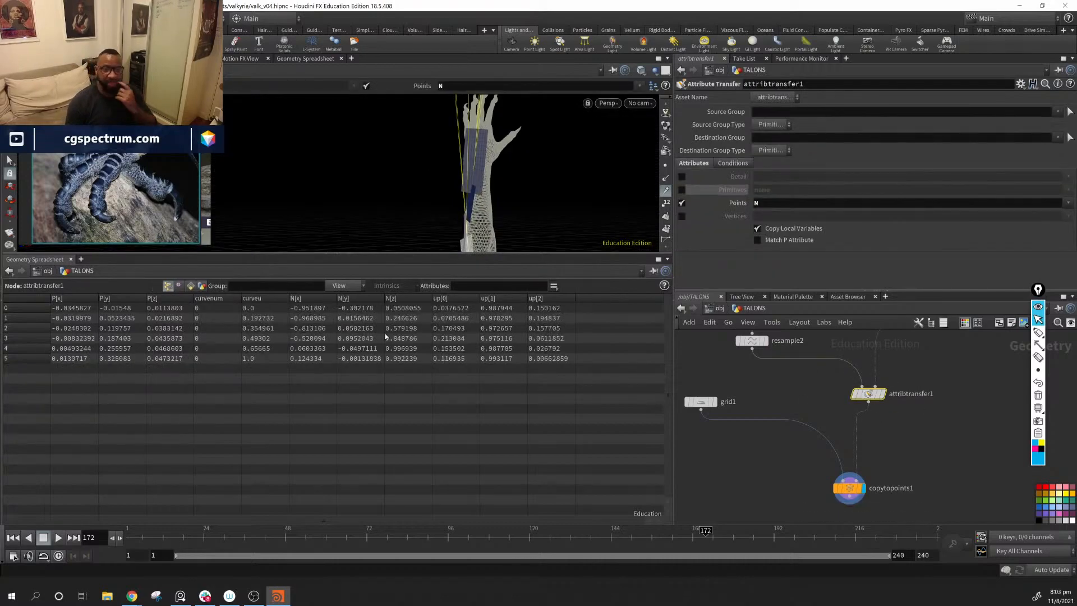
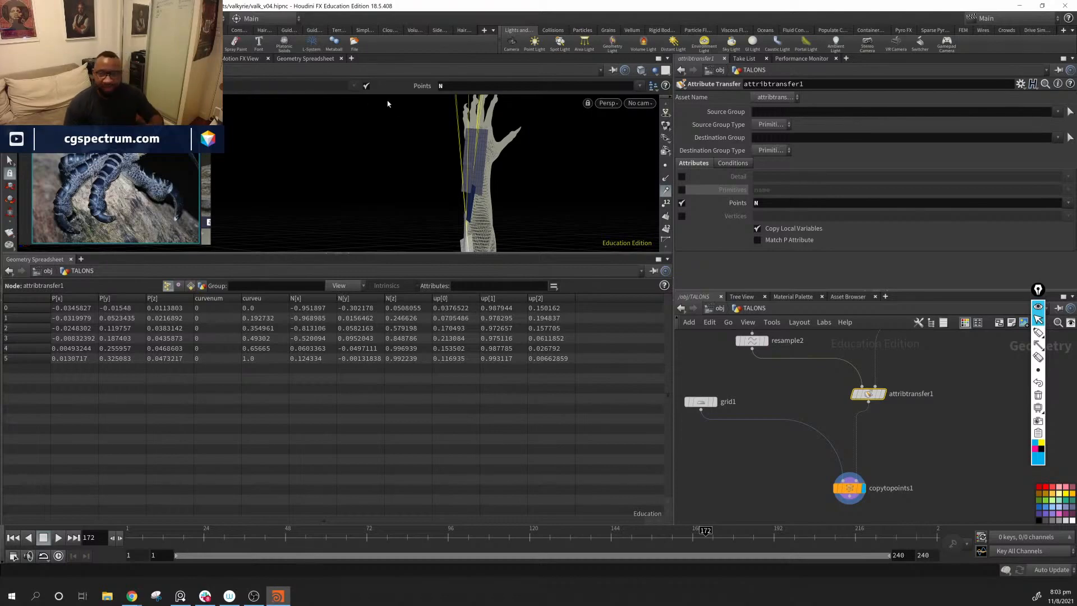
Step: Display grid1 and turn off the template flag on subdivide1
click(700, 402)
drag(444, 113, 509, 230)
middle_drag(509, 230, 513, 194)
click(715, 401)
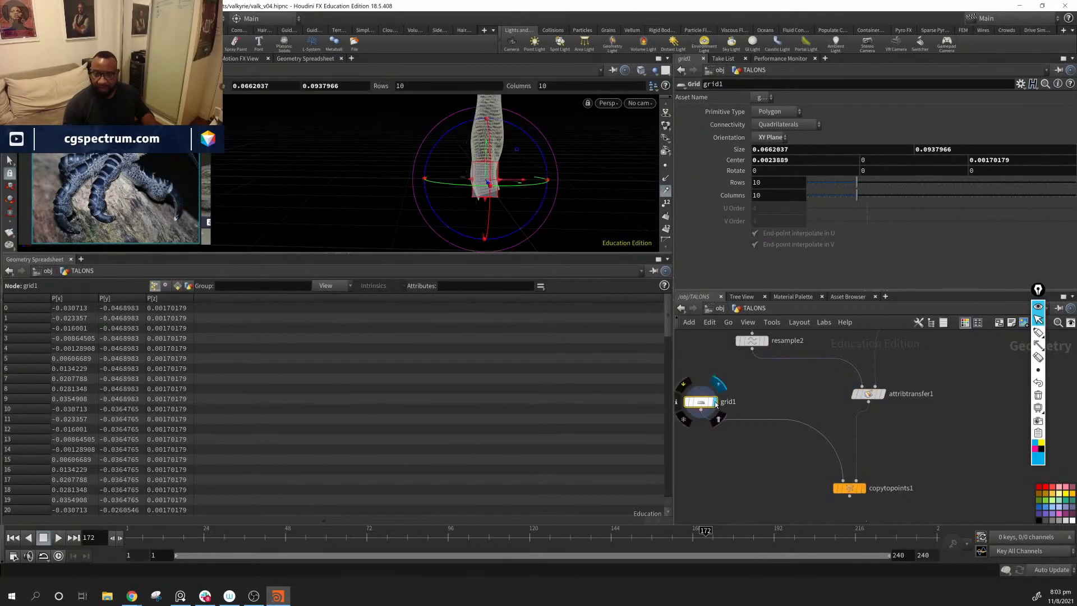
drag(484, 151, 533, 170)
middle_drag(949, 361, 865, 545)
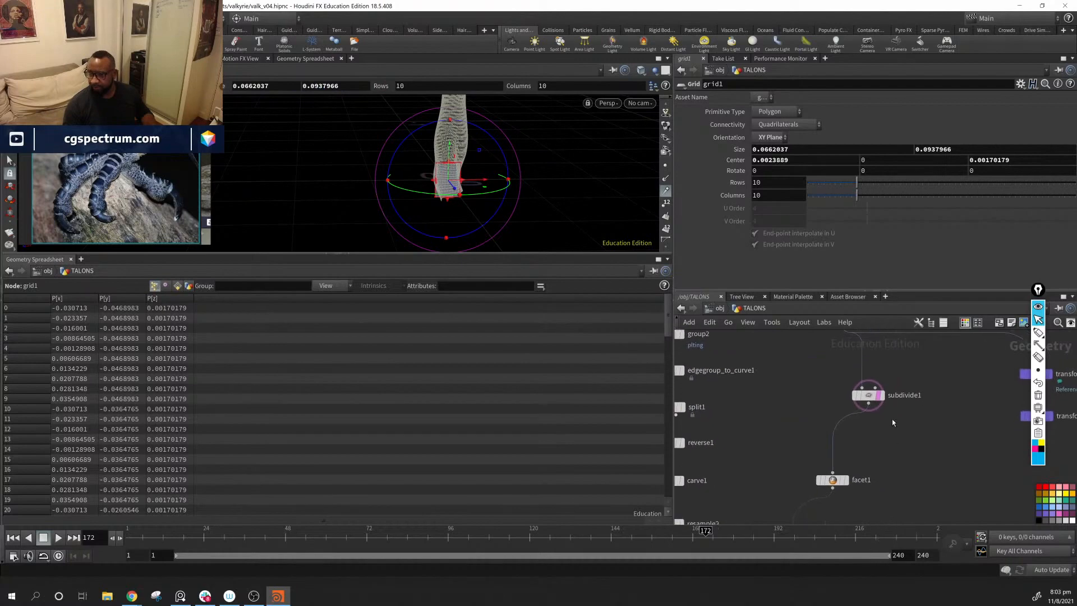
click(878, 394)
drag(499, 158, 480, 200)
scroll(481, 200, up, 3)
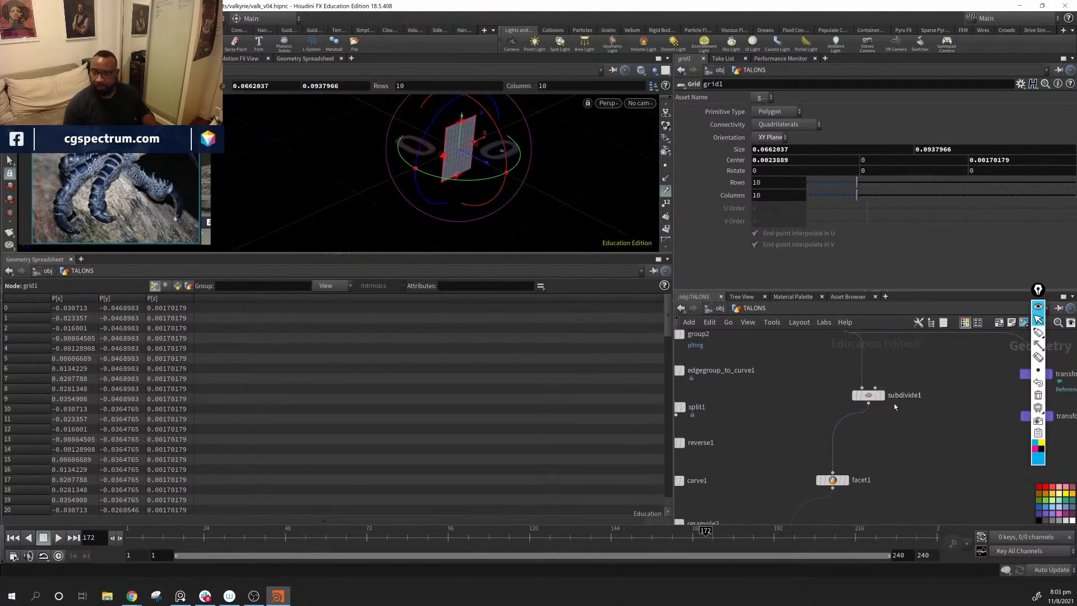
Step: Template copytopoints1, and switch to templating attribtransfer1 with copytopoints1 displayed
middle_drag(894, 407, 889, 334)
middle_drag(799, 509, 847, 414)
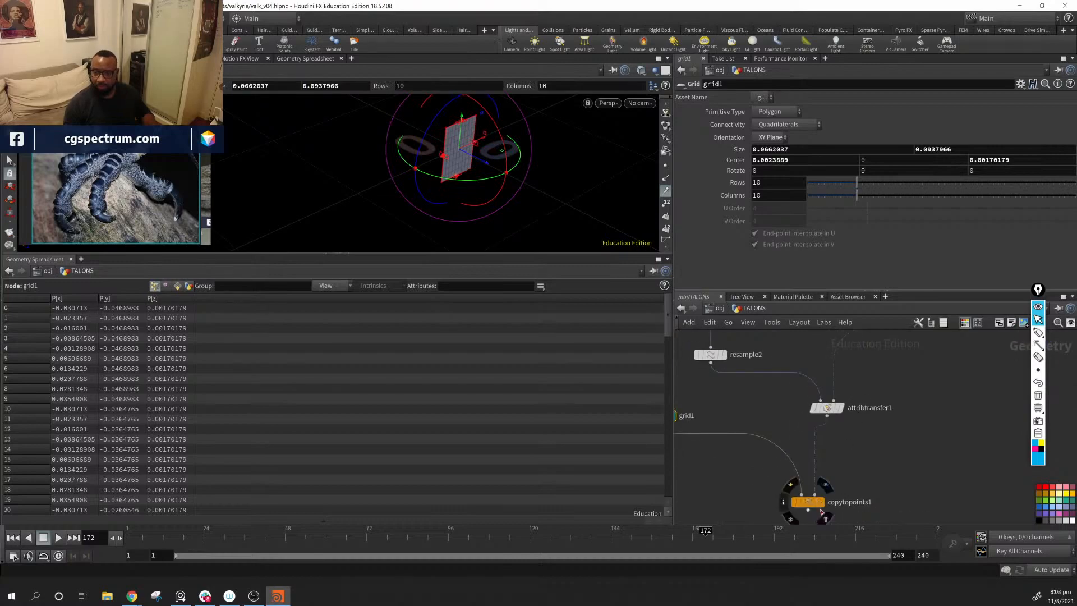
click(825, 520)
alt+drag(460, 197, 536, 245)
key(Return)
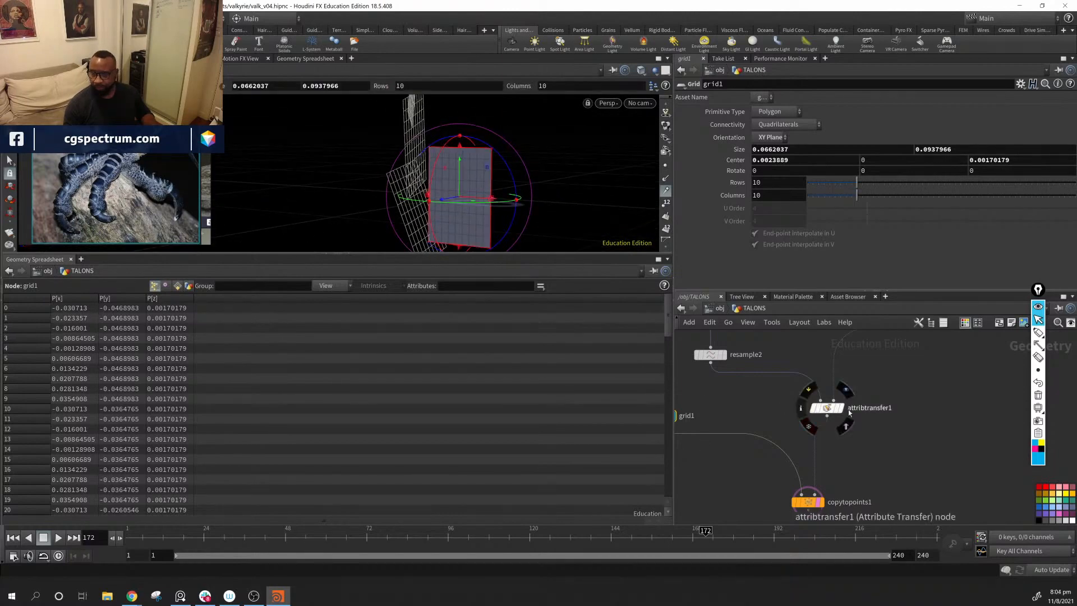
click(847, 429)
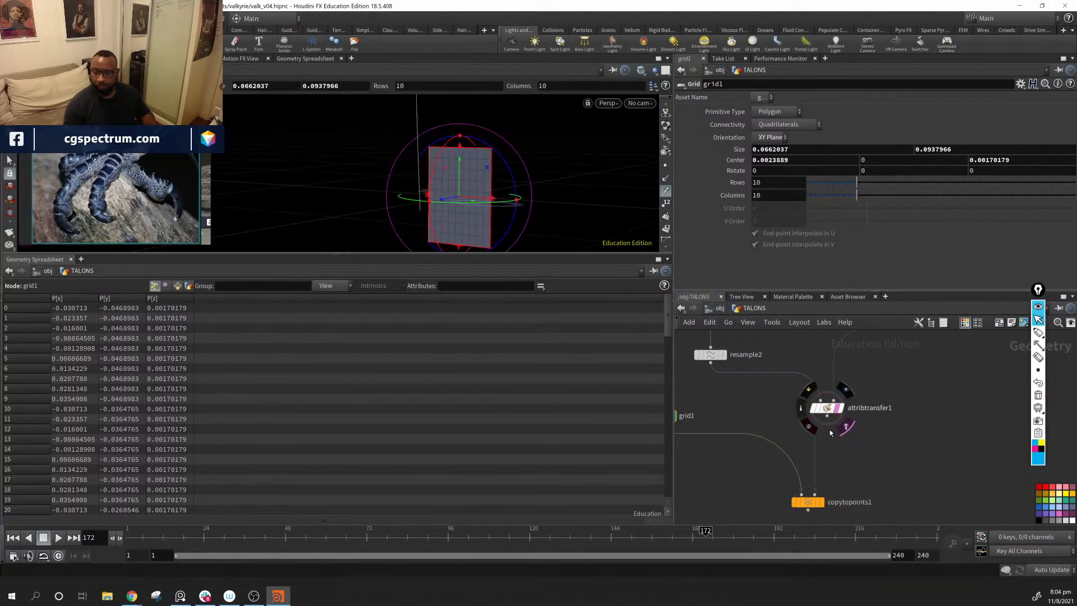
click(824, 504)
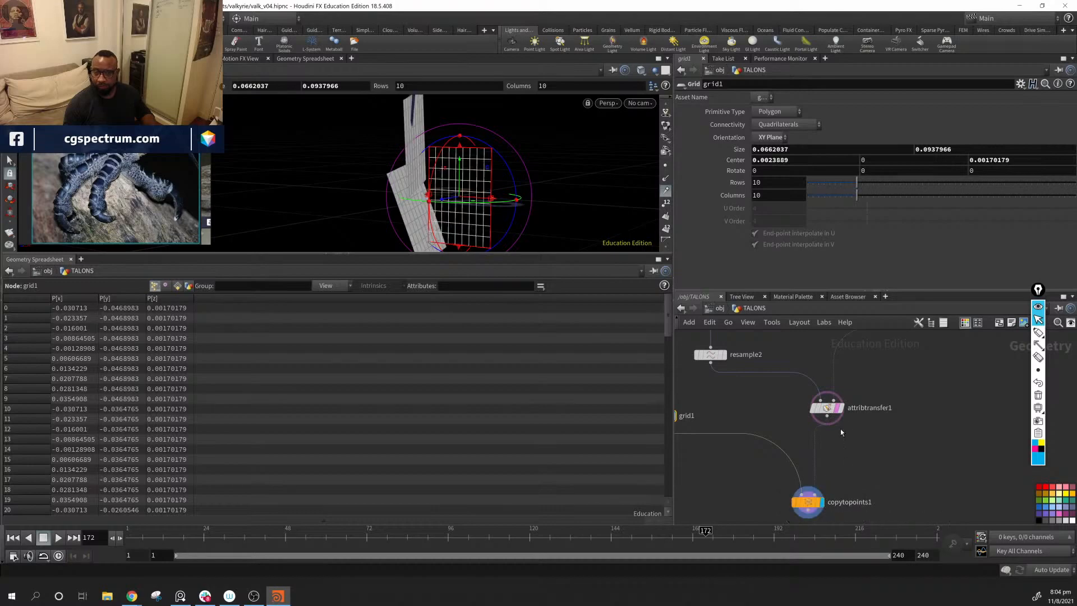
Step: Template copytopoints1 and display attribtransfer1, showing the copied grids as wireframes along the curve
click(809, 502)
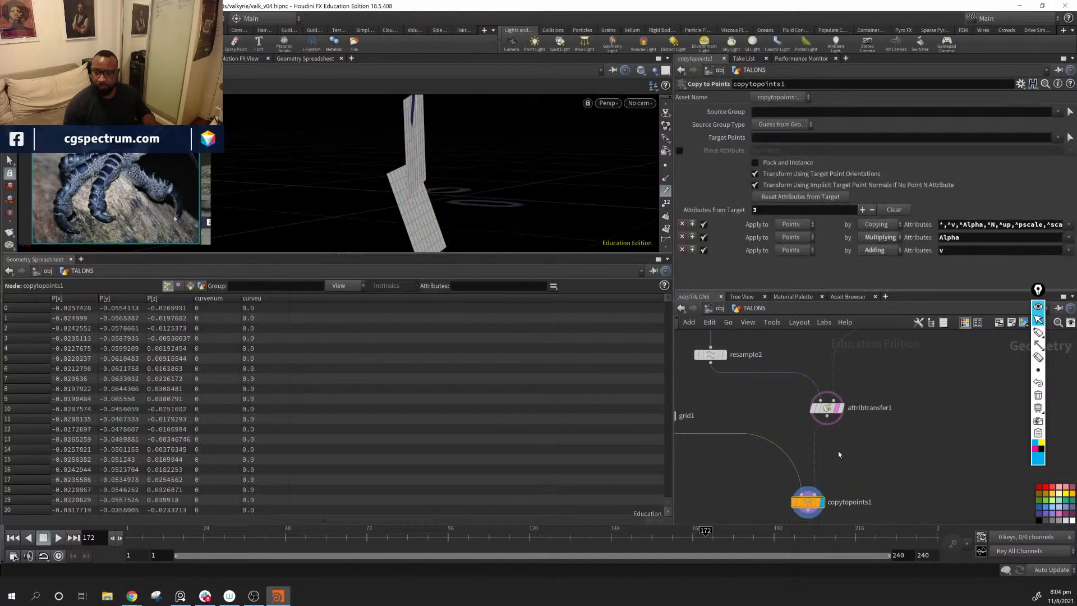
click(826, 519)
click(842, 409)
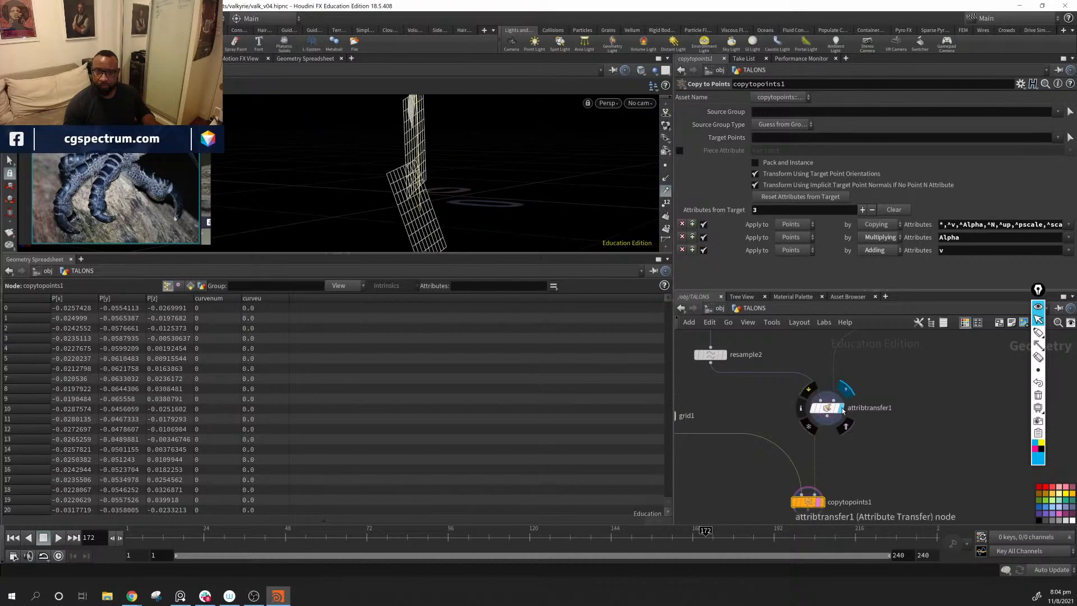
alt+drag(473, 166, 587, 163)
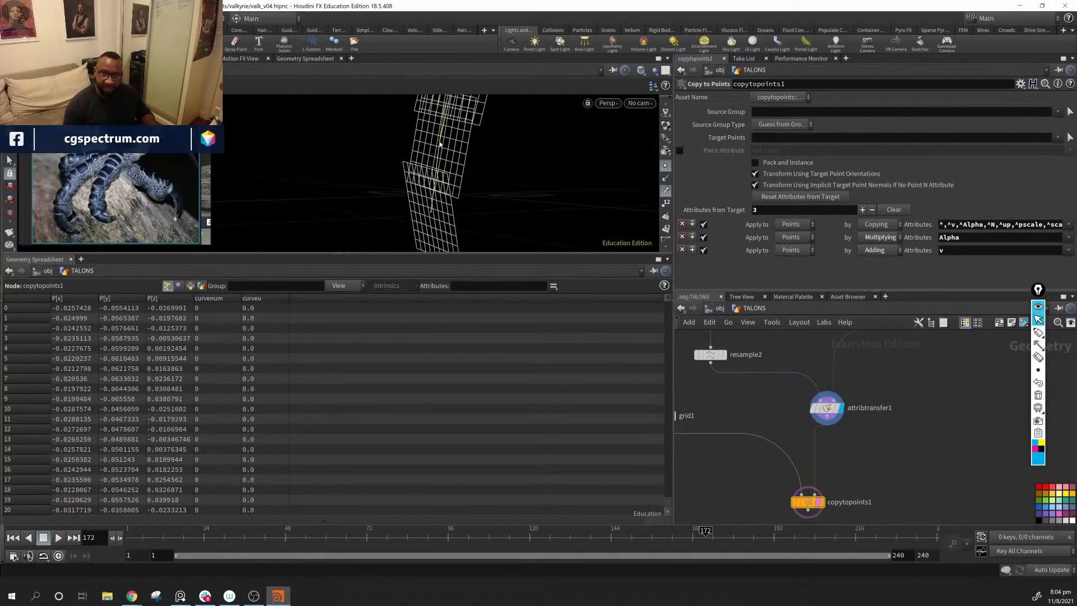
Step: Try raising grid1 along Y, and reset its Center to 0, 0, 0
middle_drag(686, 422, 817, 432)
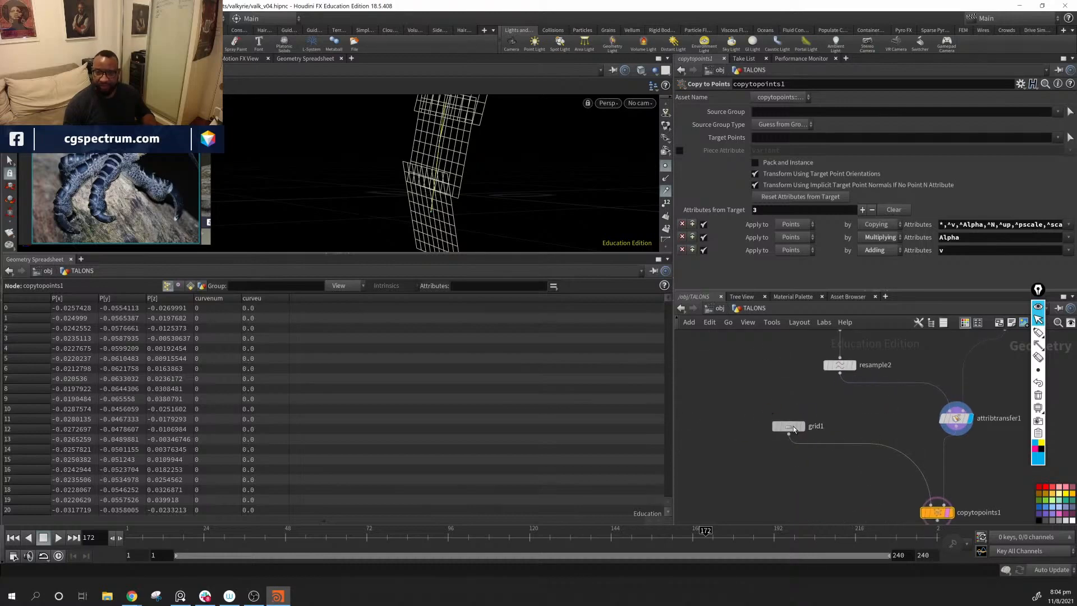
click(792, 427)
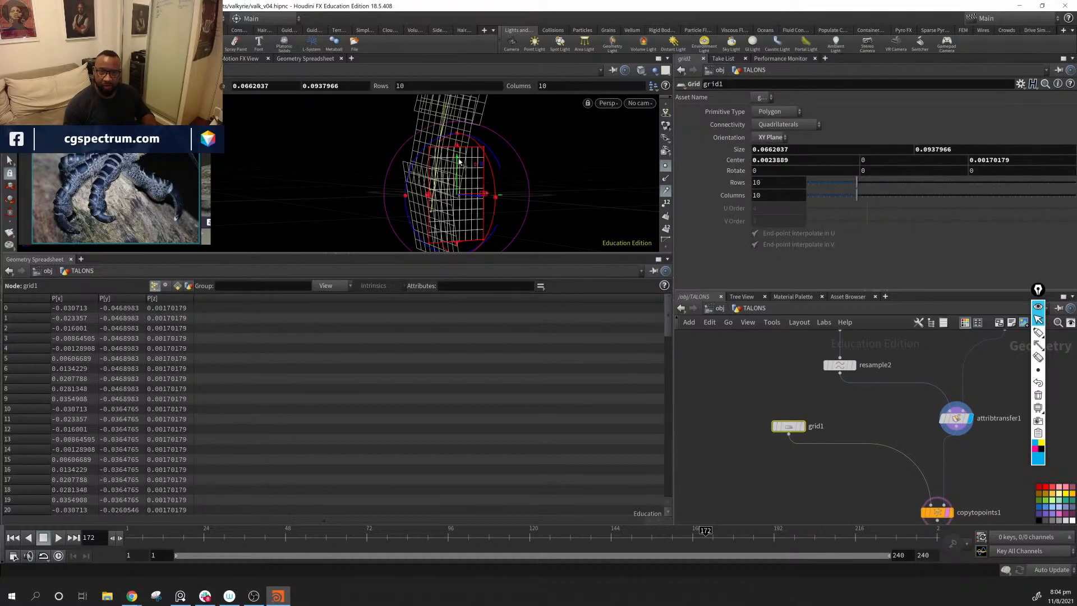
drag(459, 162, 460, 131)
alt+drag(484, 164, 456, 201)
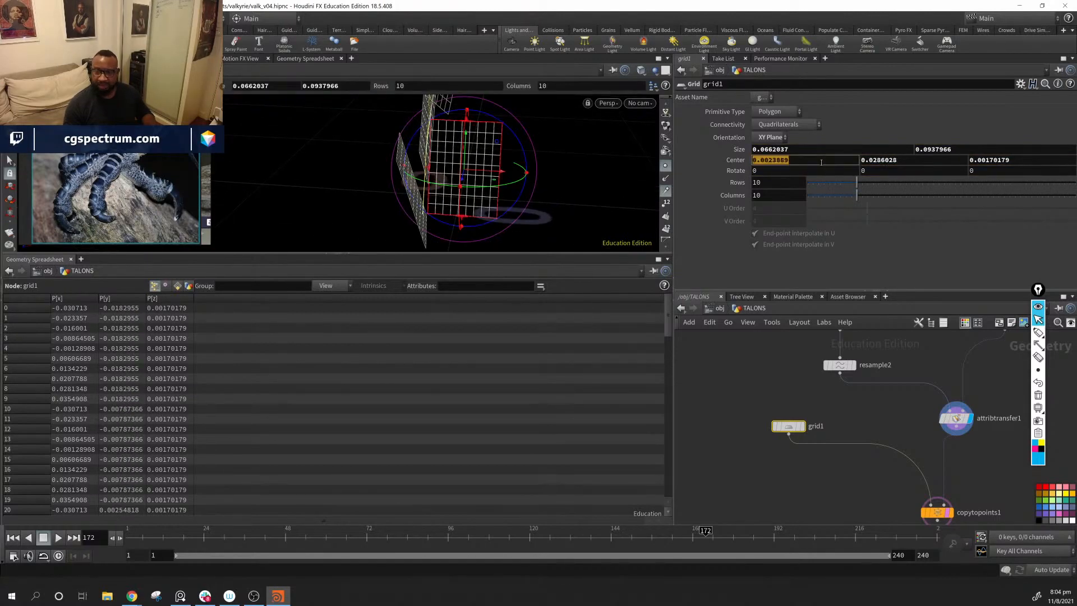
key(Return)
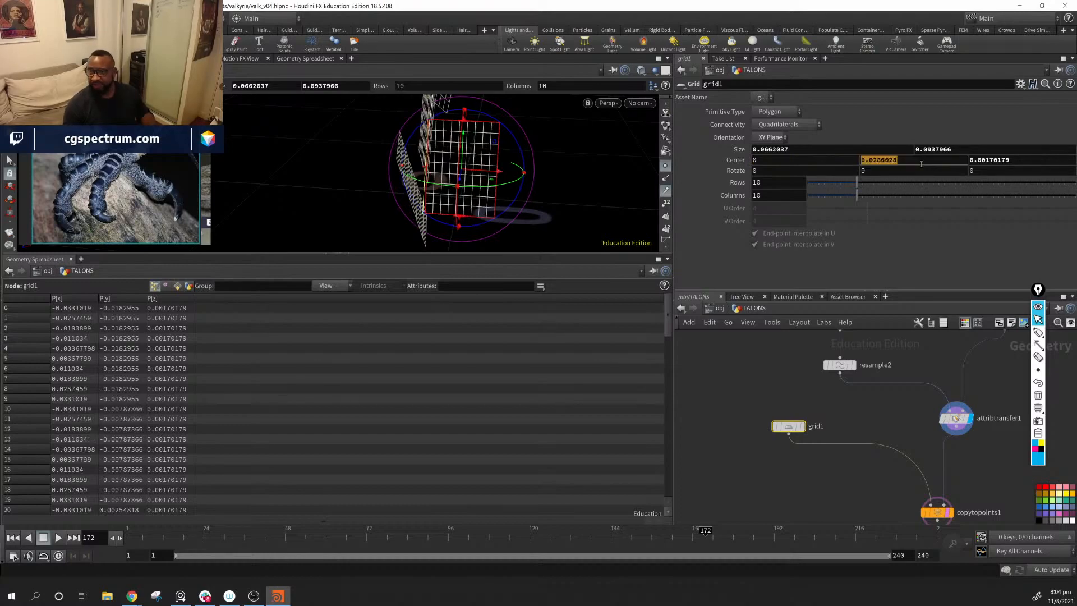
text(0)
key(Return)
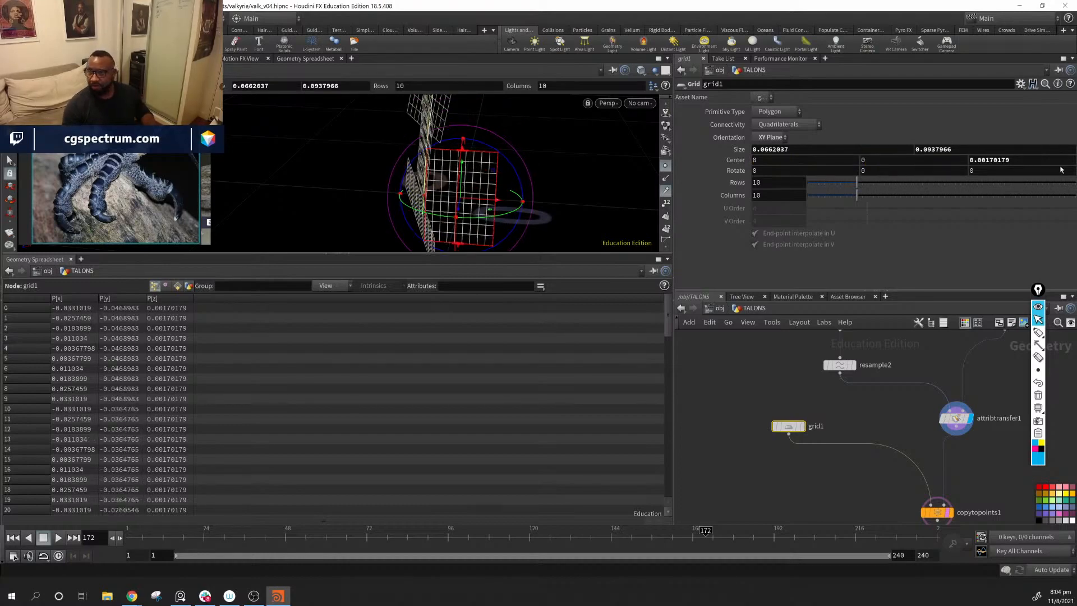
text(0)
key(Return)
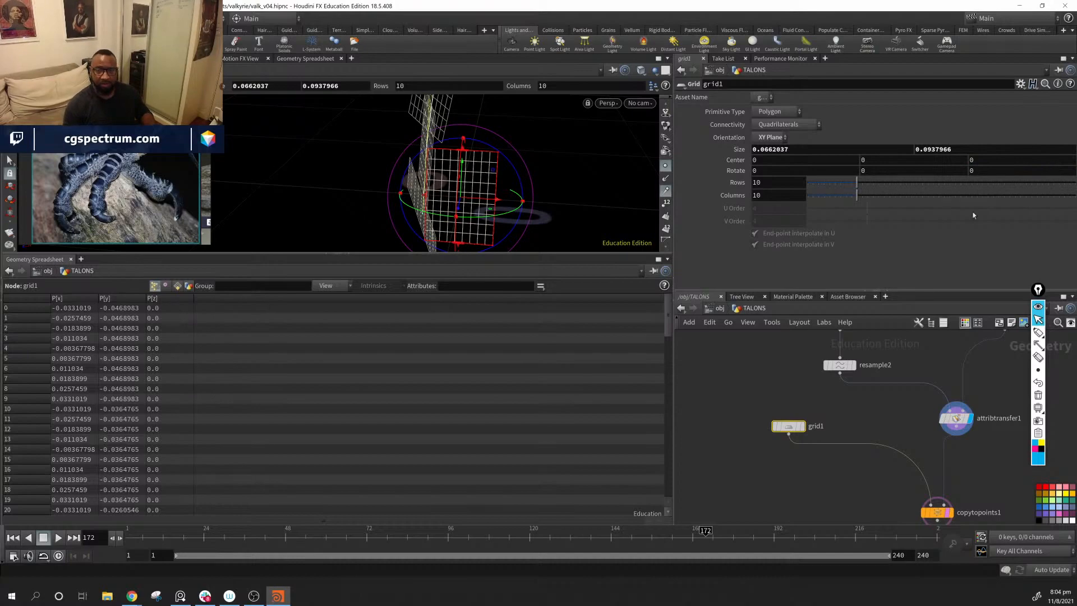
Step: Raise grid1 to a Center Y of about 0.0473 and lengthen its Size Y to about 0.1268
alt+drag(533, 154, 463, 116)
key(r)
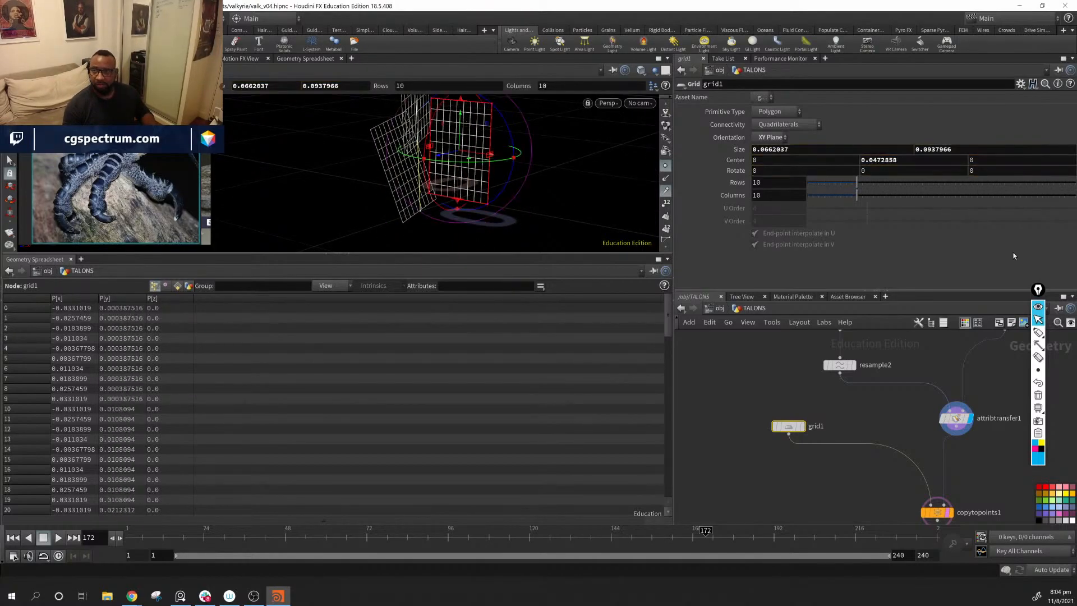
middle_drag(952, 148, 1004, 185)
key(ctrl+z)
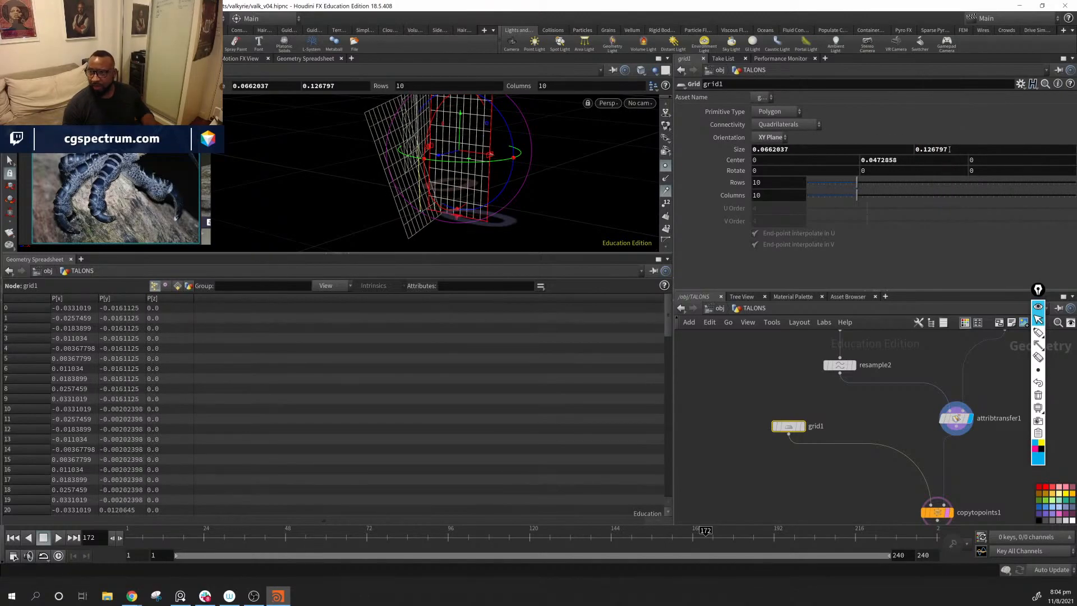
key(ctrl+z)
right_click(953, 150)
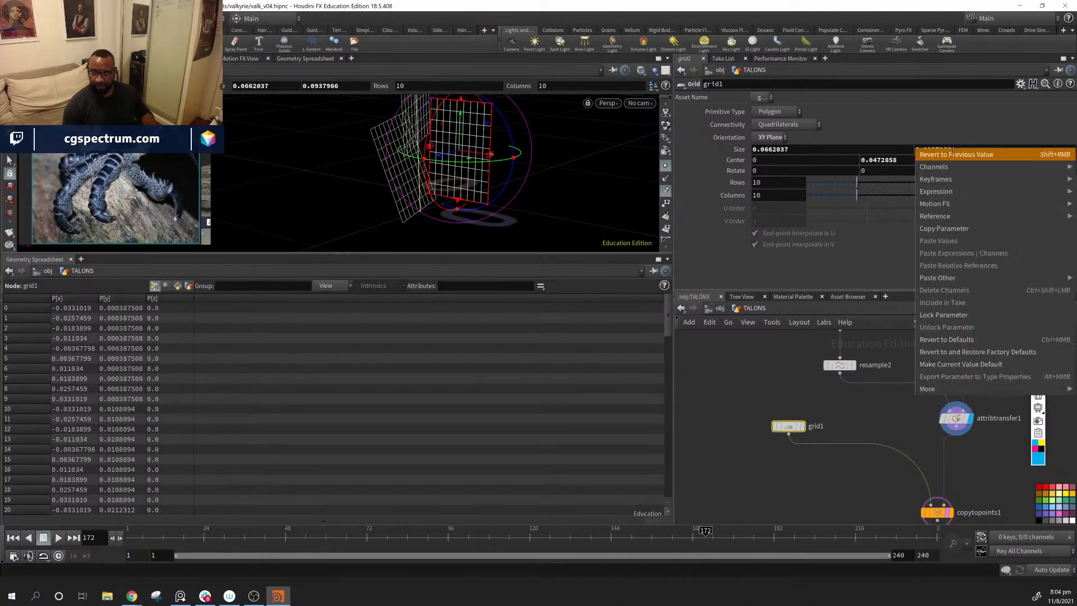
click(953, 154)
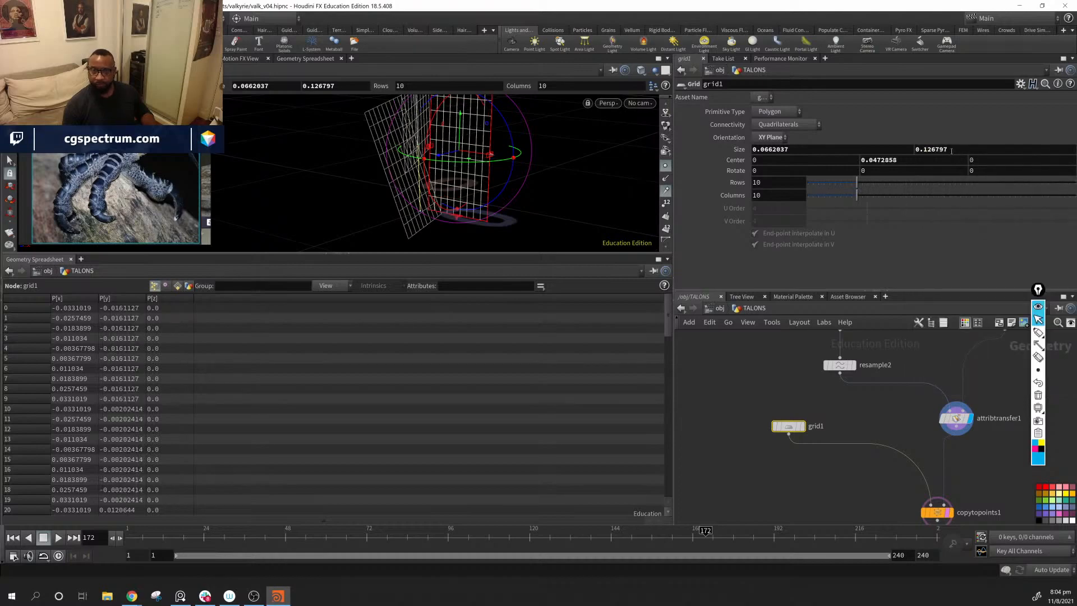
right_click(951, 150)
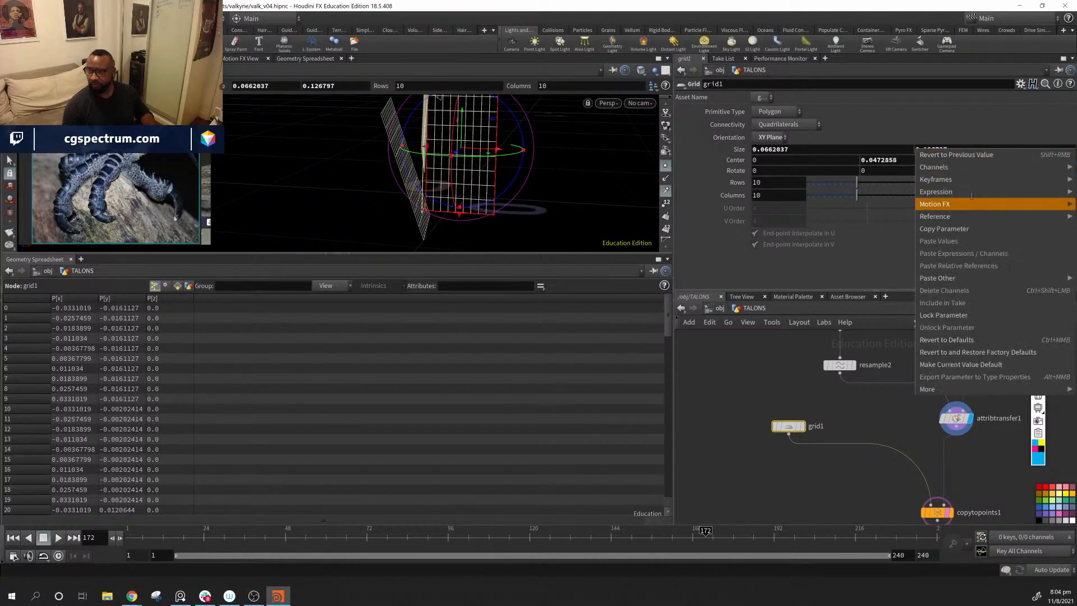
click(962, 226)
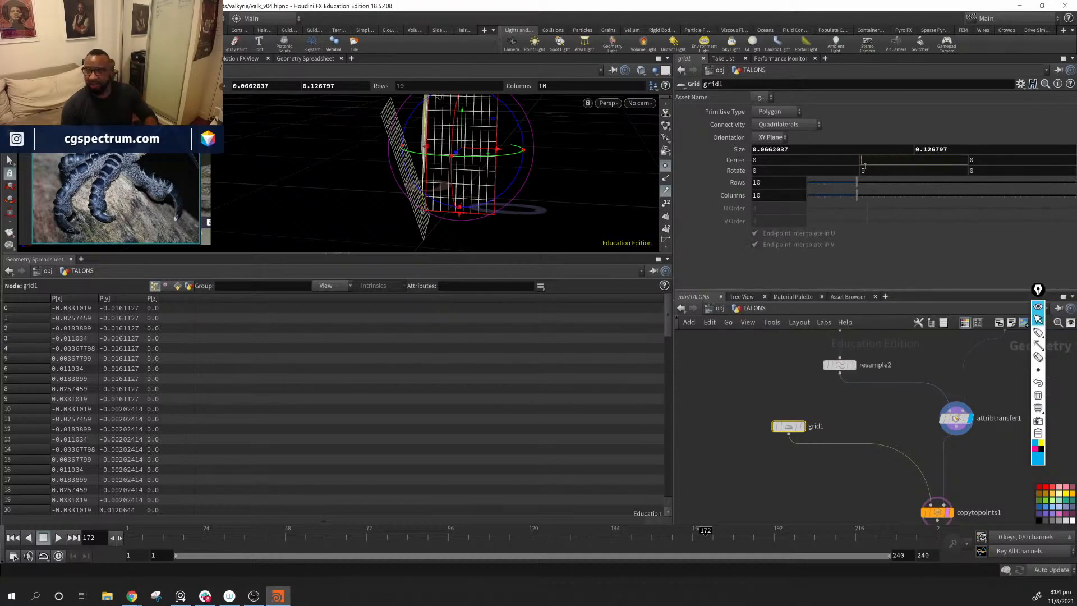
right_click(870, 159)
click(914, 238)
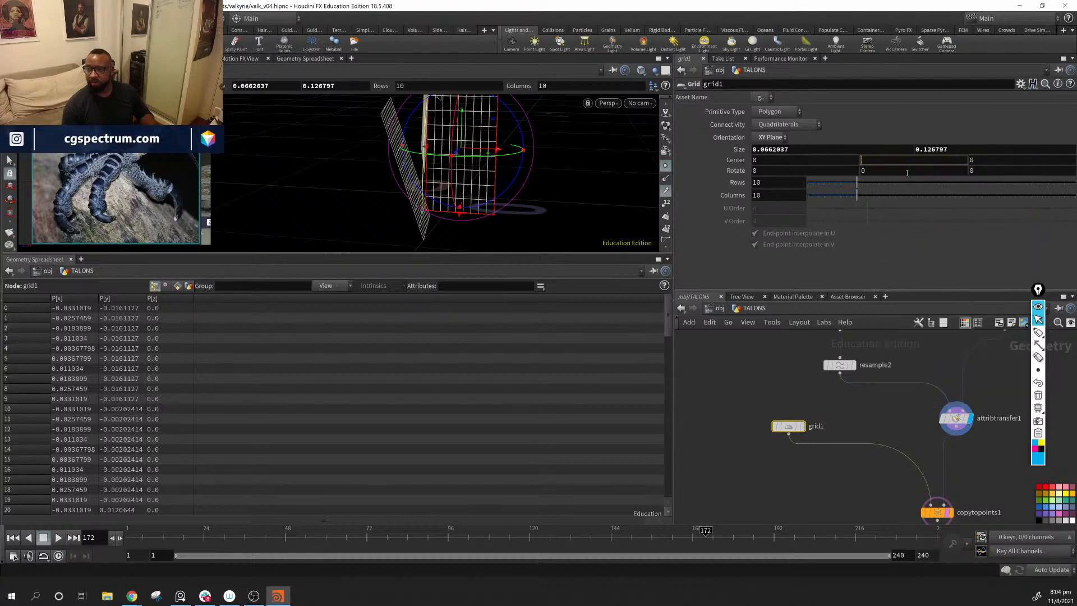
right_click(881, 159)
click(964, 141)
Step: Reference grid1's Size Y in its Center Y and halve it with the expression ch("sizey")*.5
right_click(966, 150)
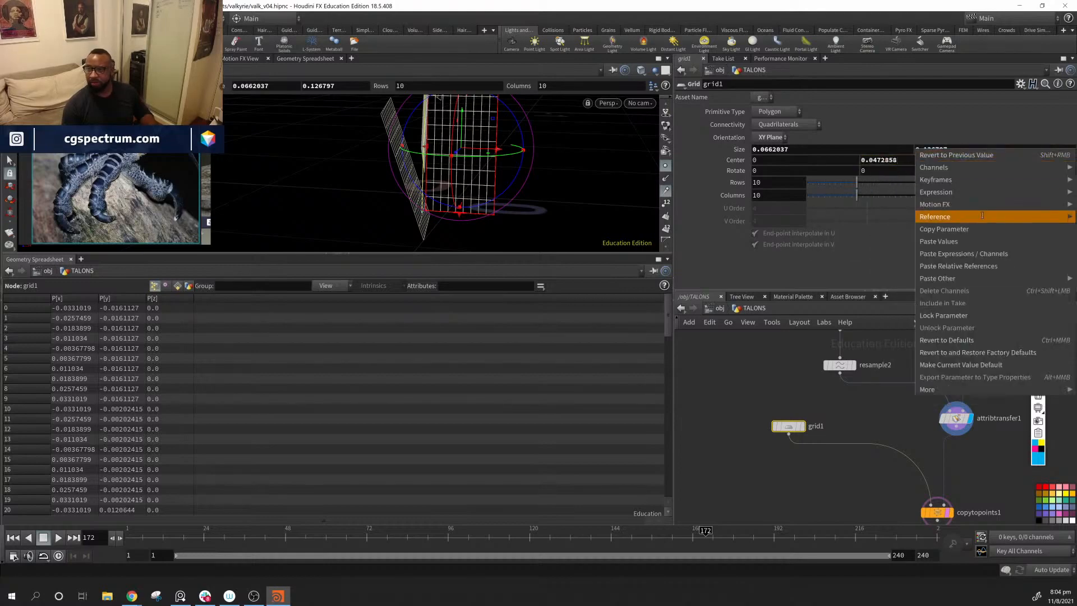
click(960, 228)
right_click(903, 160)
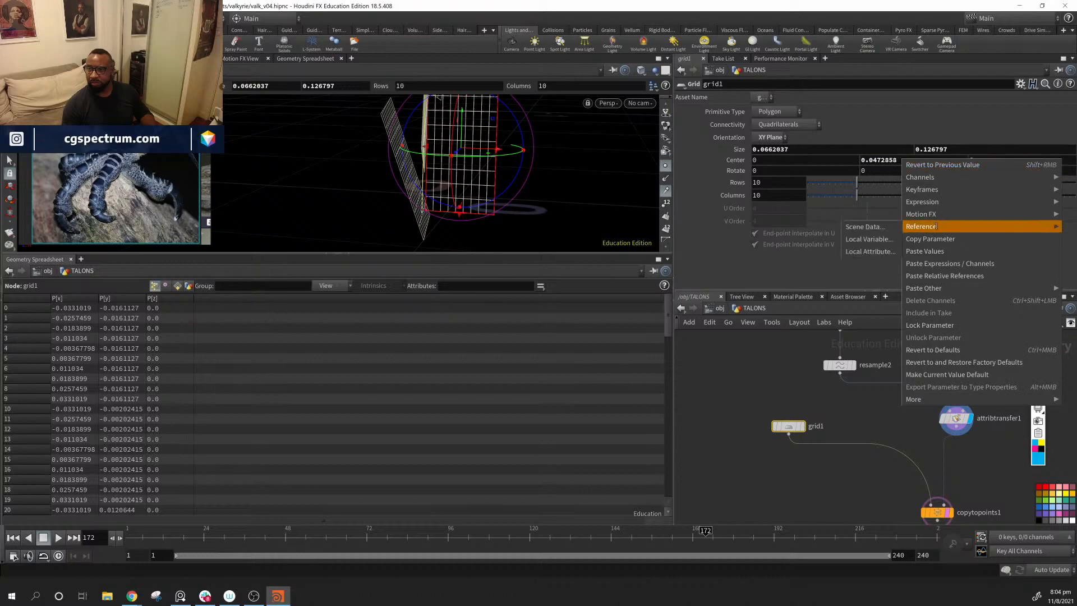
click(948, 271)
click(918, 160)
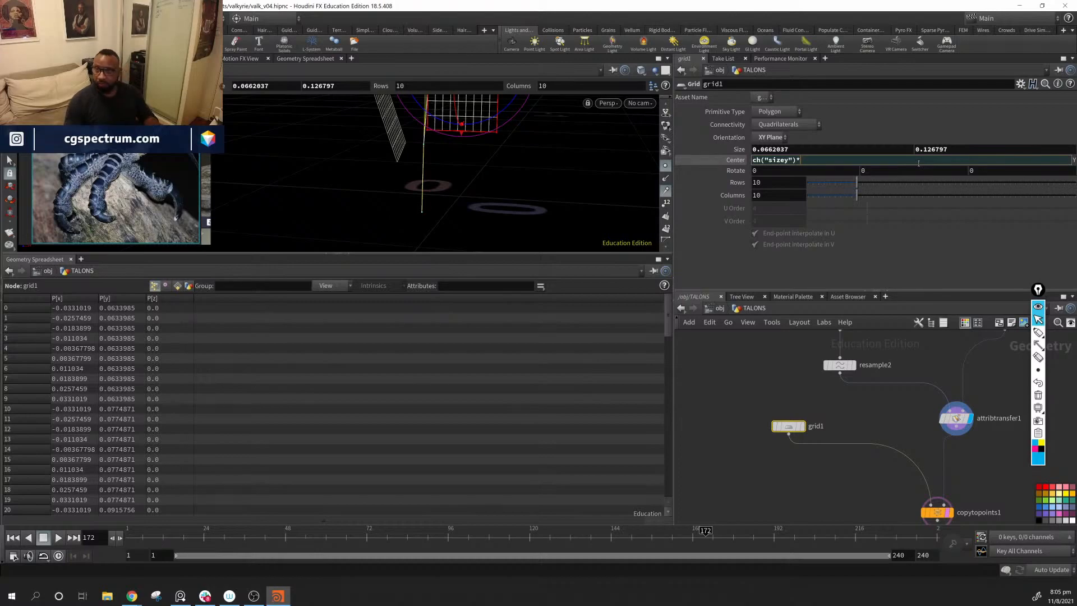
key(Return)
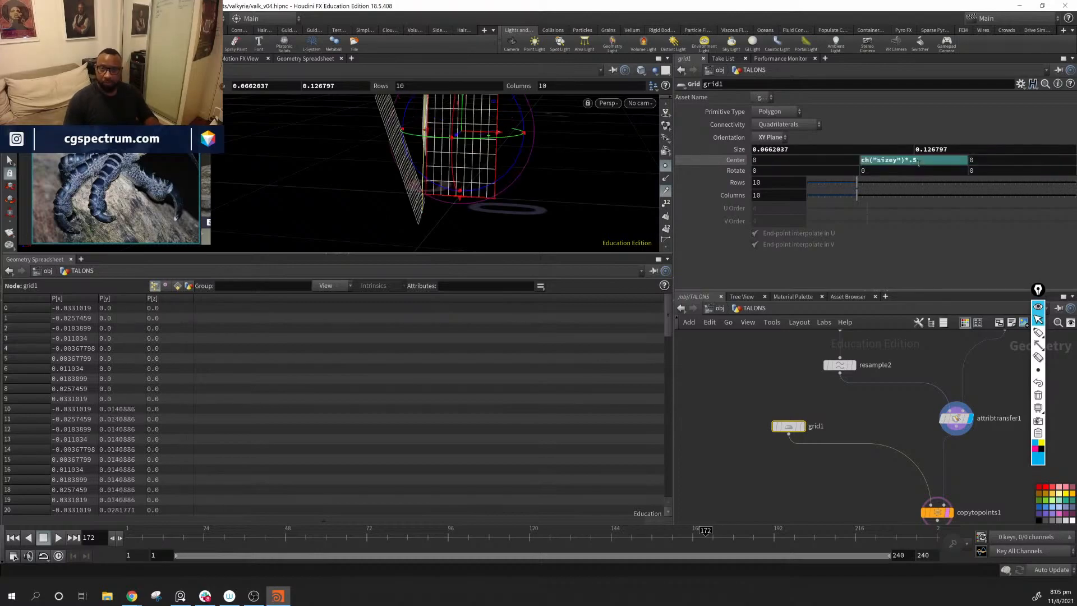
Step: Shorten grid1 in the viewport to a Size Y of about 0.1208, and undo the last transform handle change
alt+middle_drag(507, 137, 513, 183)
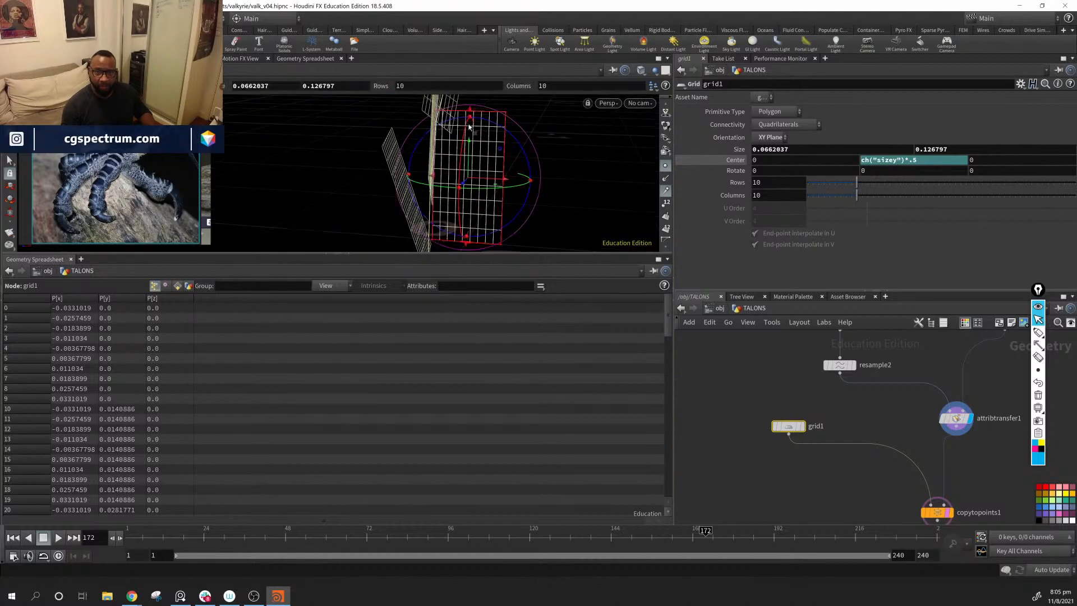
drag(472, 111, 486, 119)
alt+drag(487, 124, 357, 148)
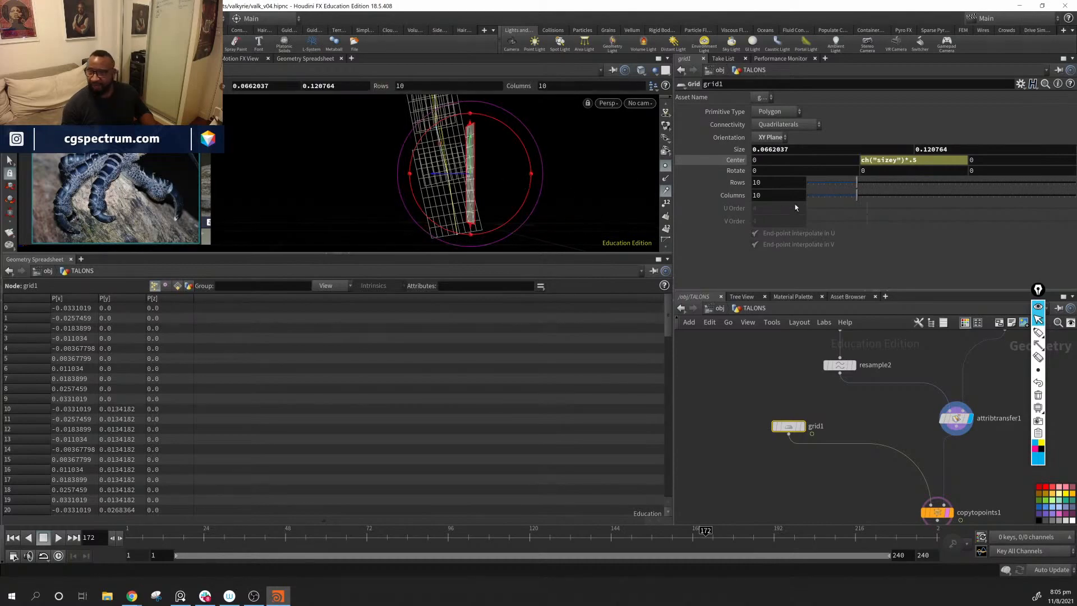
alt+drag(497, 235, 603, 161)
key(ctrl+z)
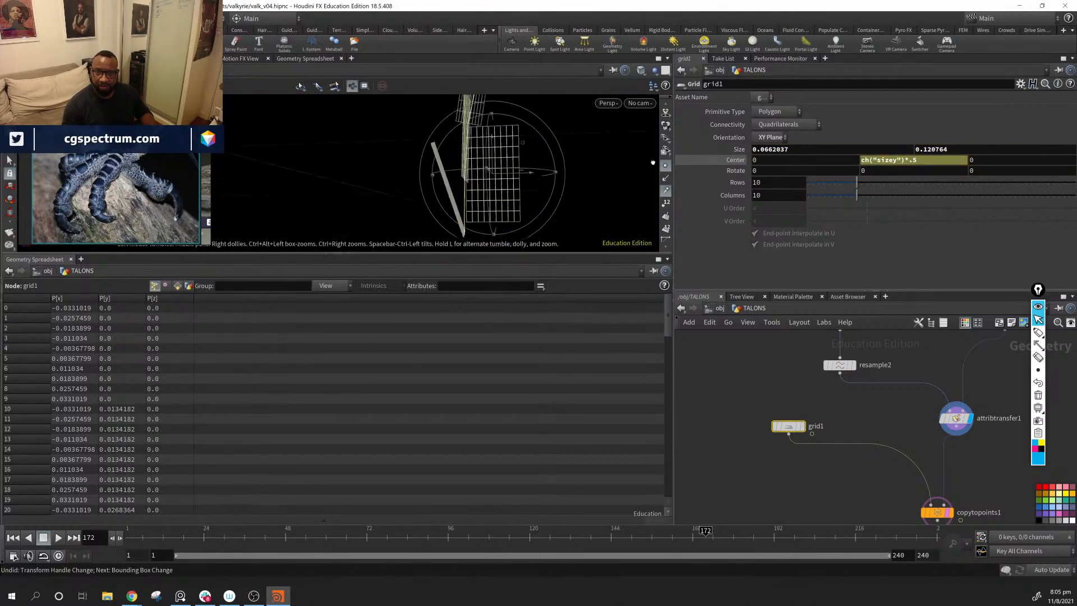
Step: Display grid1 and examine its placement against the copied grids in the front view
alt+middle_drag(551, 155, 530, 195)
alt+drag(531, 196, 485, 227)
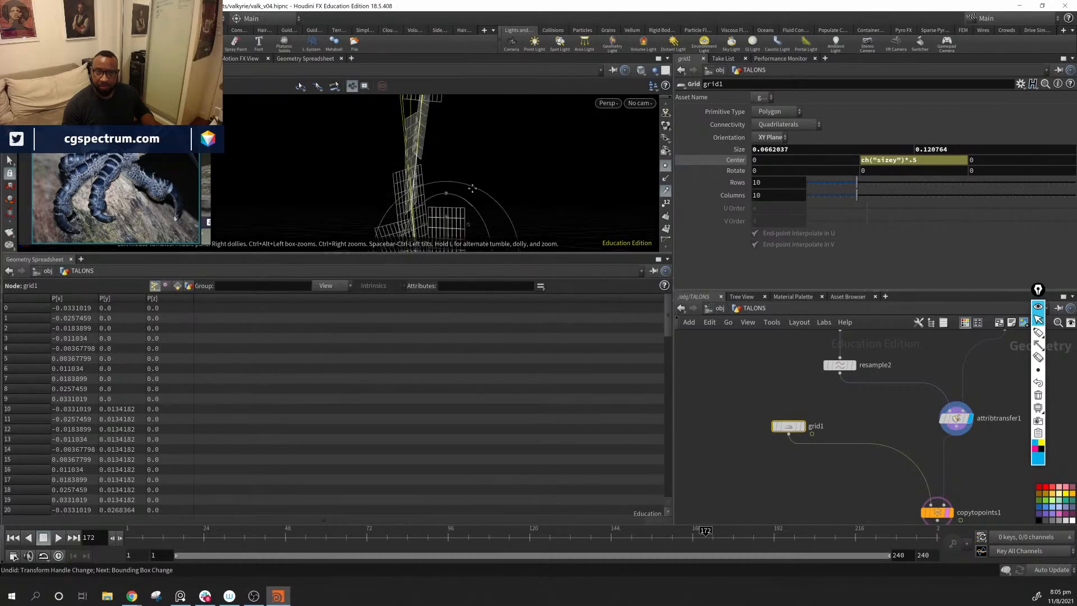
alt+middle_drag(485, 227, 532, 174)
alt+drag(531, 174, 425, 181)
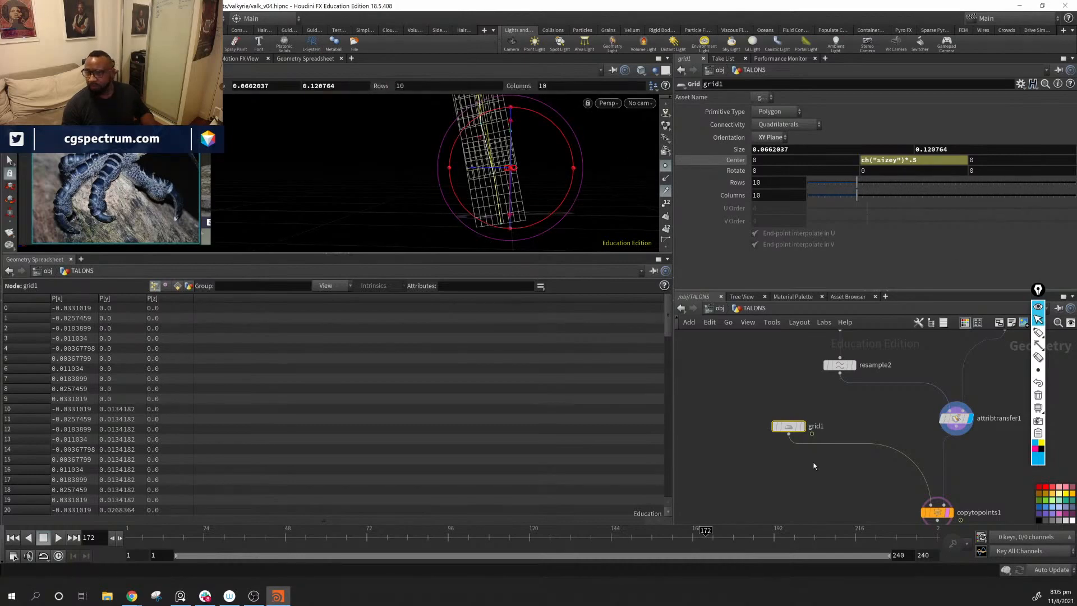
middle_drag(856, 442, 835, 418)
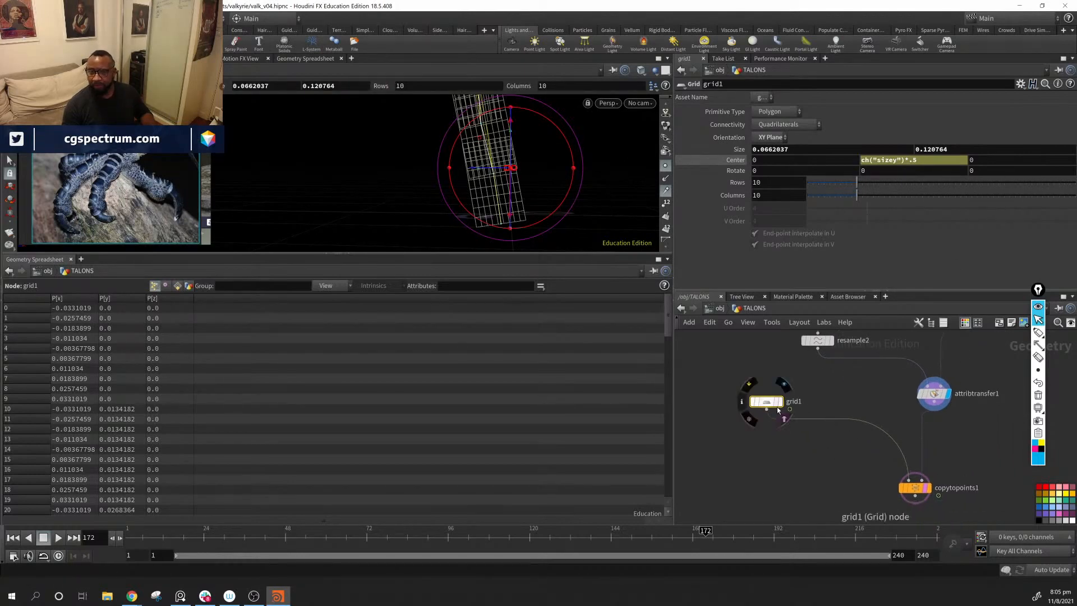
click(777, 403)
drag(739, 221, 603, 226)
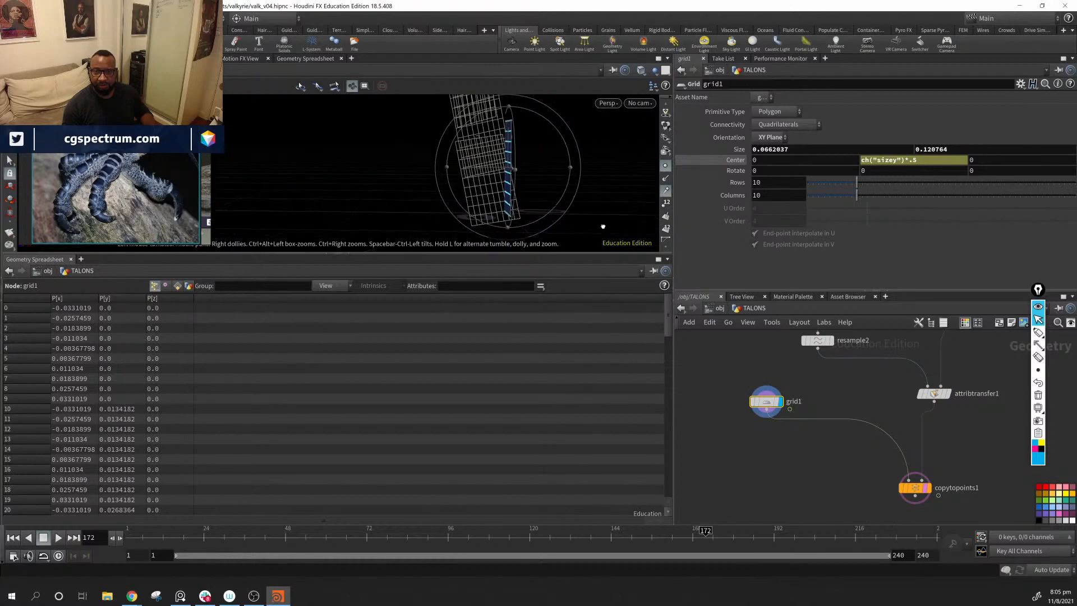
click(608, 104)
mouse_move(640, 135)
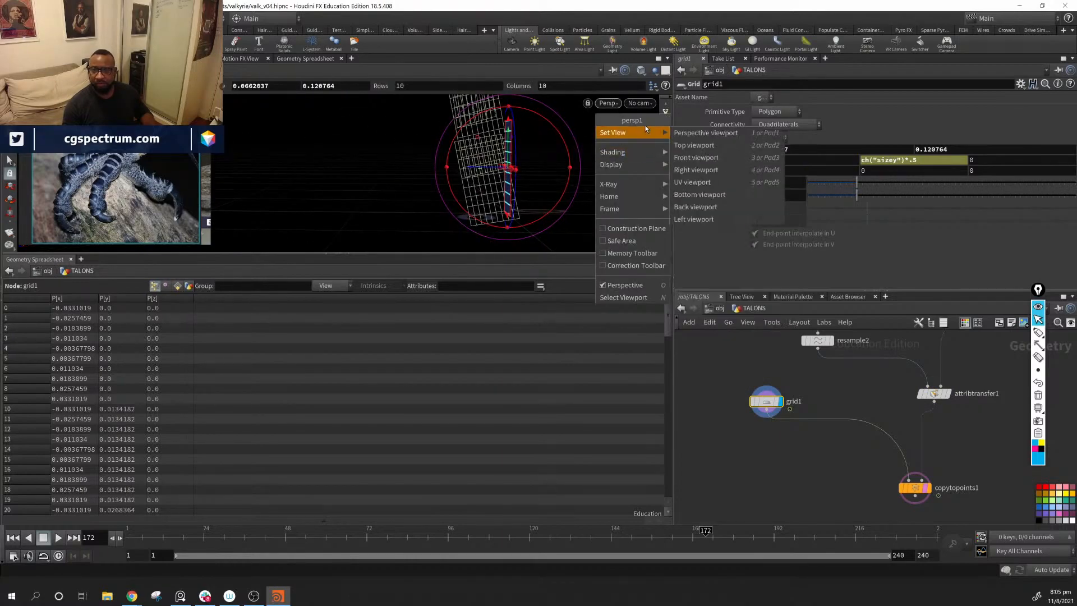
click(741, 157)
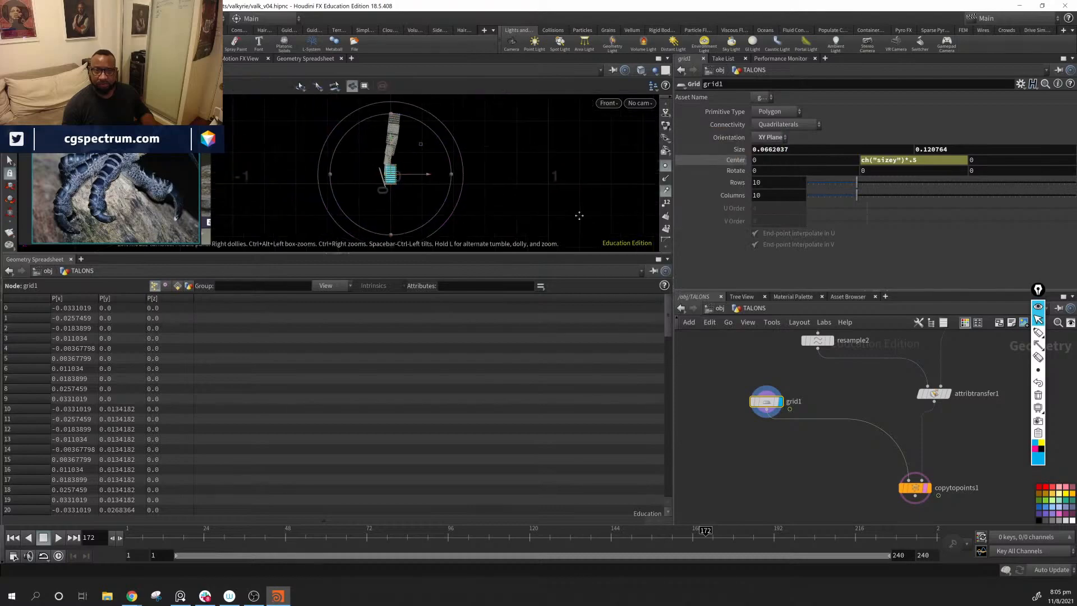
alt+middle_drag(536, 221, 464, 181)
alt+scroll(521, 193, up, 4)
key(Return)
Step: Examine how grid1's base lines up with the origin in the right view
right_click(599, 119)
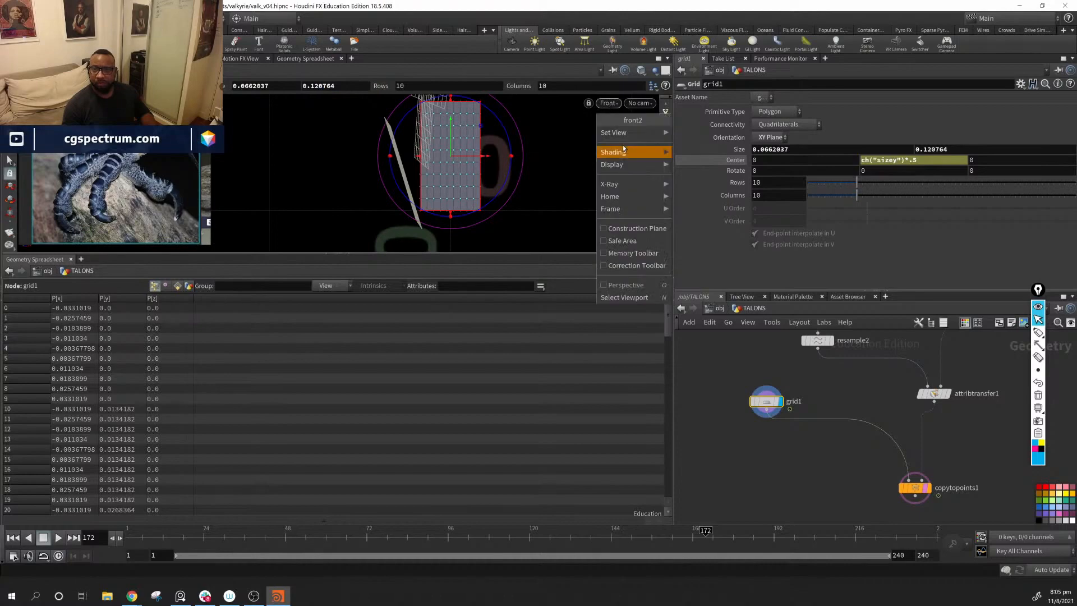
mouse_move(631, 132)
click(697, 170)
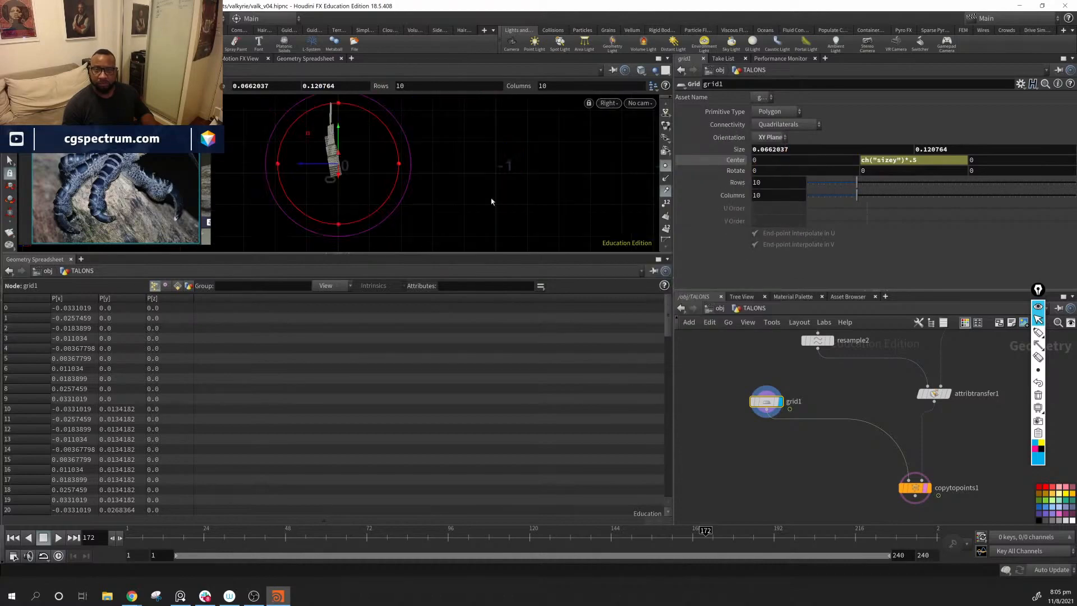
alt+right_drag(898, 282, 909, 285)
alt+middle_drag(622, 238, 609, 215)
alt+right_drag(609, 215, 759, 252)
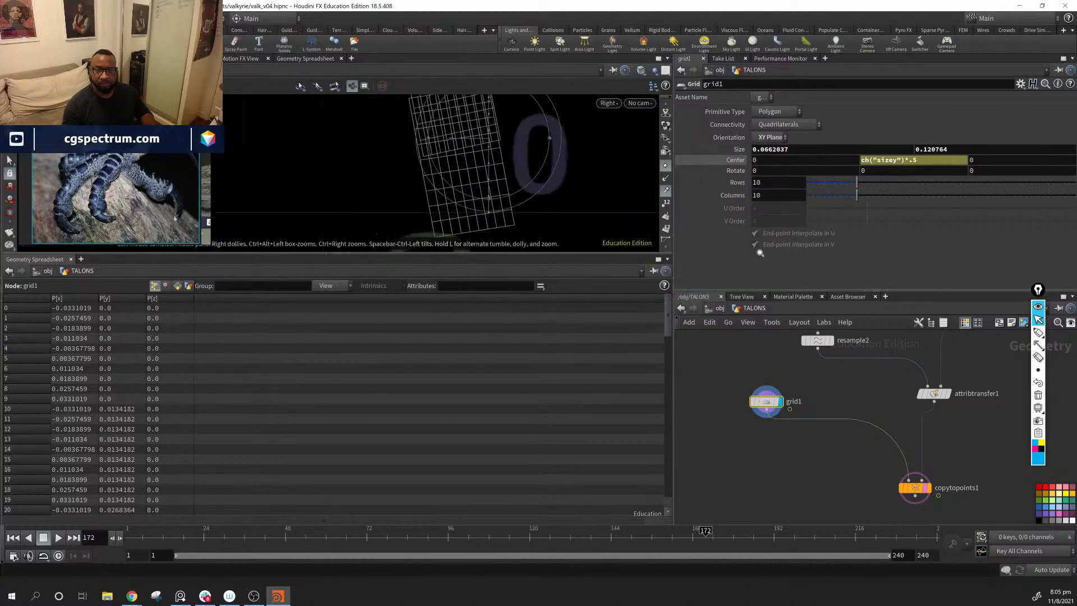
alt+middle_drag(654, 225, 601, 276)
alt+middle_drag(531, 215, 531, 161)
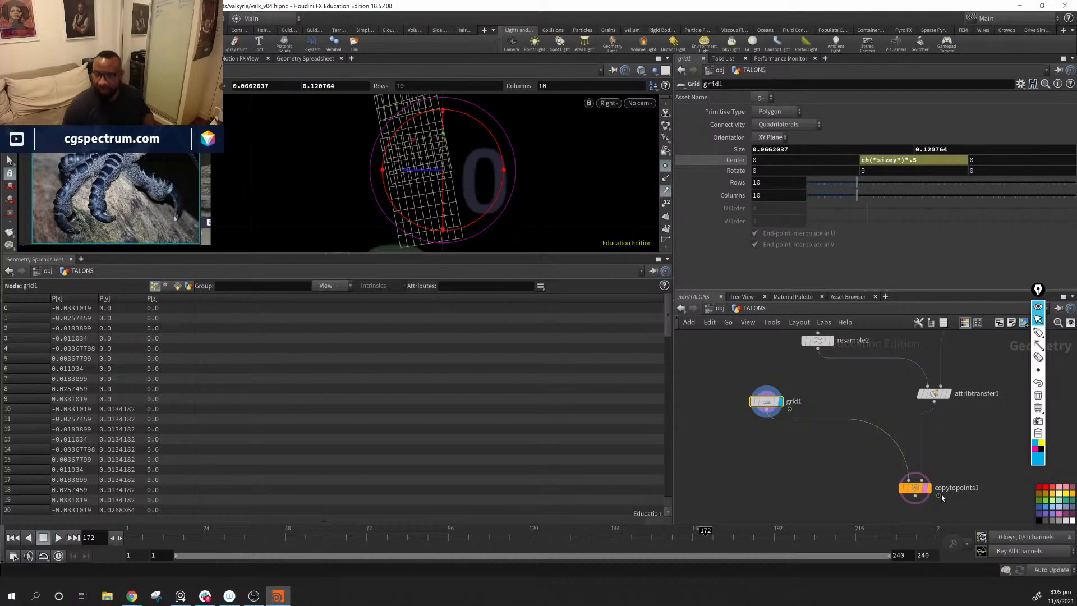
Step: Return the viewport to perspective and display the copytopoints1 result
click(609, 103)
click(631, 108)
alt+drag(465, 175, 736, 192)
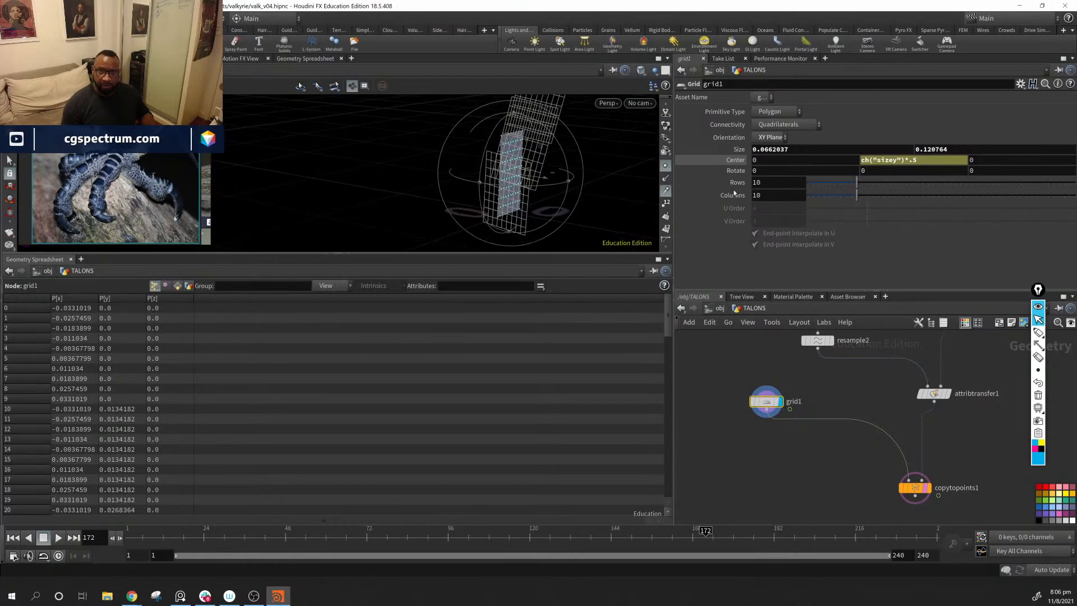
click(929, 488)
alt+drag(582, 221, 470, 179)
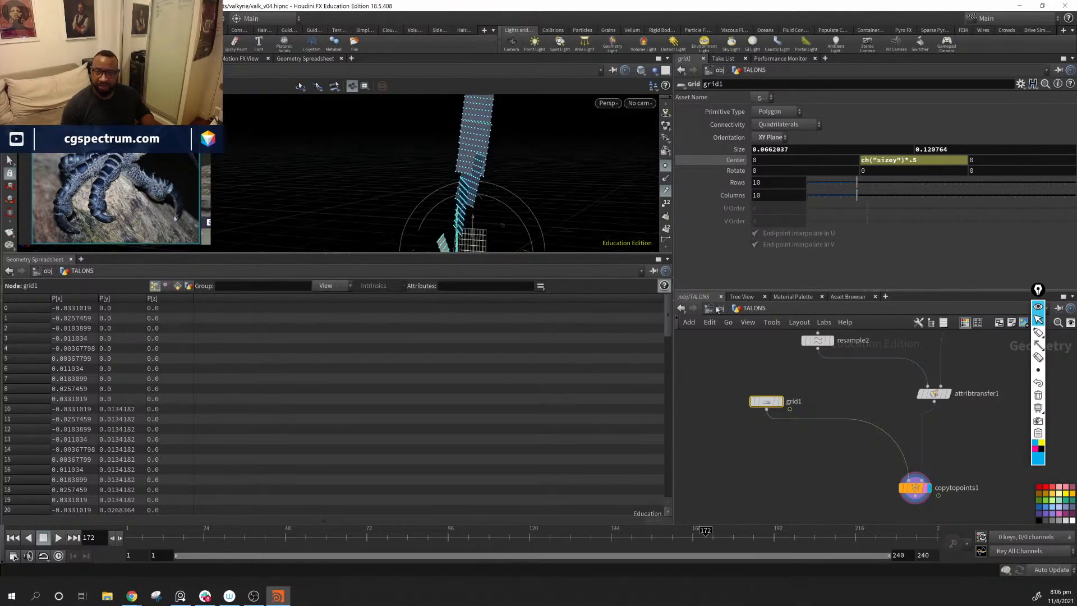
Step: Template the subdivide1 mesh so it shows together with the copied grids
middle_drag(986, 416, 866, 553)
middle_drag(989, 380, 917, 473)
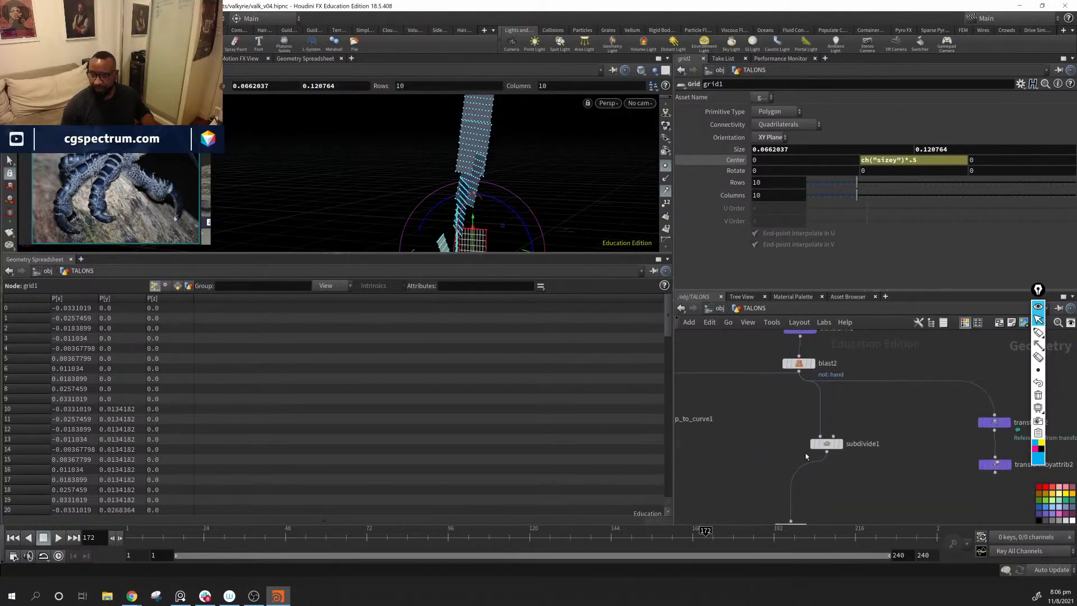
click(836, 444)
mouse_move(504, 187)
alt+mouse_down()
mouse_move(536, 132)
mouse_move(641, 178)
mouse_move(516, 191)
alt+mouse_up()
middle_drag(864, 522, 923, 451)
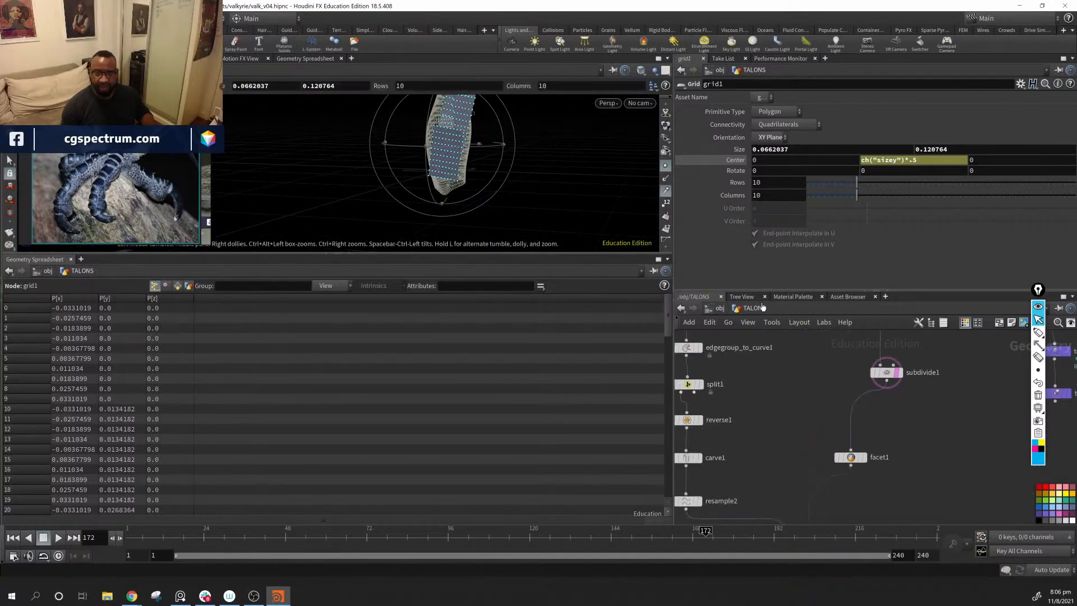
middle_drag(748, 435, 831, 369)
alt+drag(483, 162, 531, 164)
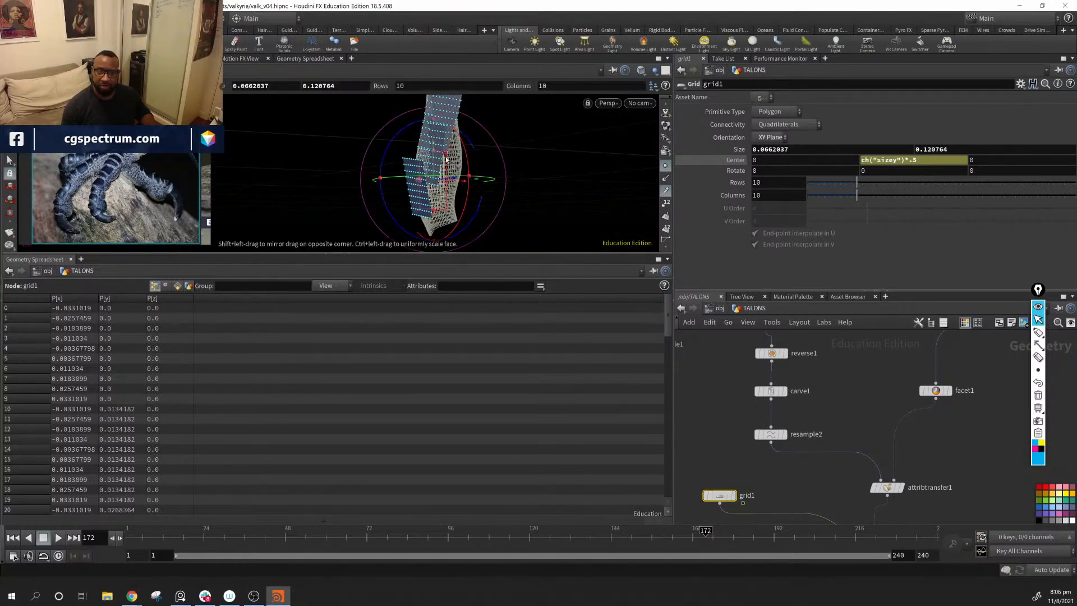
Step: Shrink grid1 in the viewport to a Size of about 0.0478 by 0.0980, undoing the off-centre resizing
drag(433, 152, 452, 189)
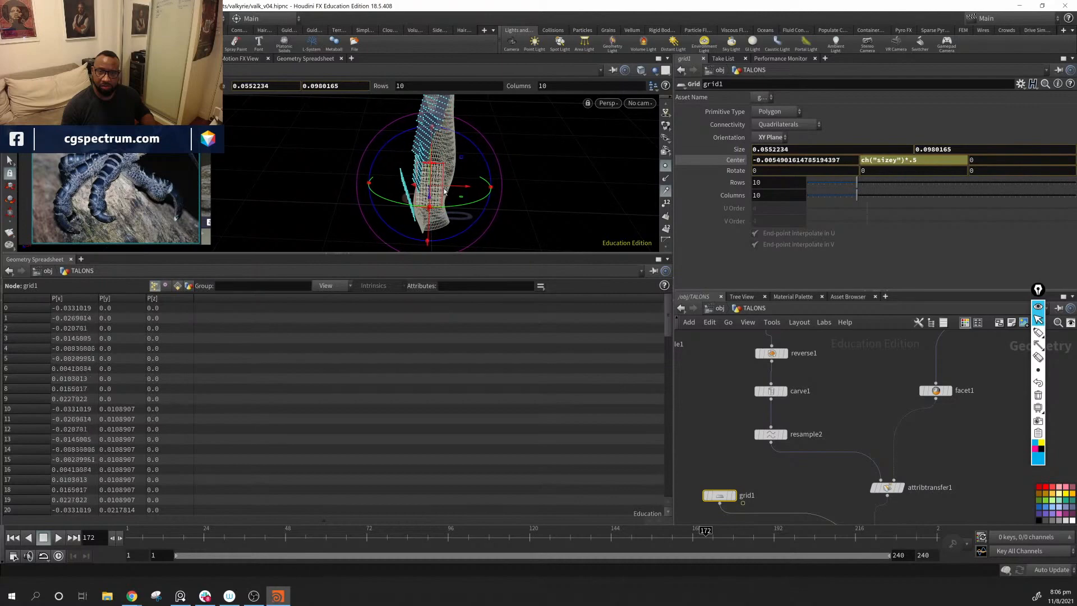
key(ctrl+z)
key(ctrl+z)
ctrl+drag(450, 190, 588, 172)
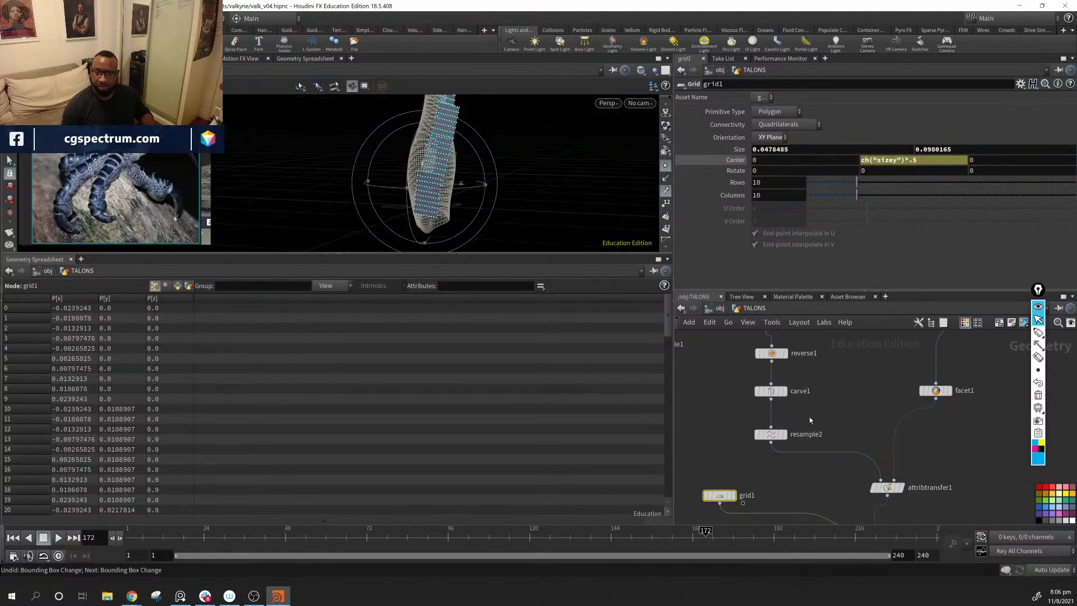
Step: Enable First U on carve1 and set it to 0.109, trimming the start of the curve
middle_drag(771, 395, 769, 422)
click(769, 419)
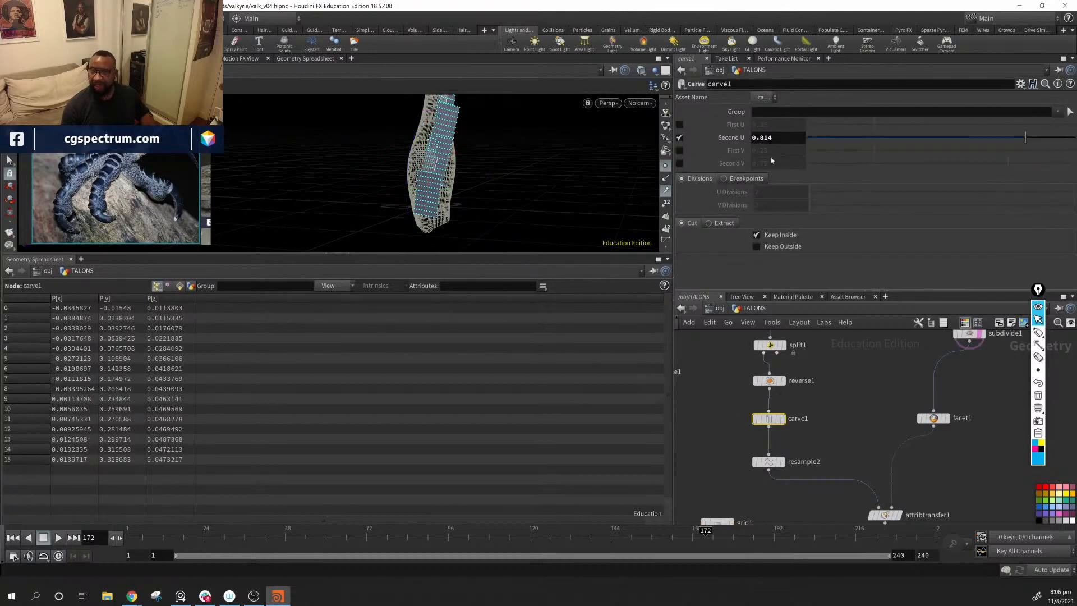
click(679, 125)
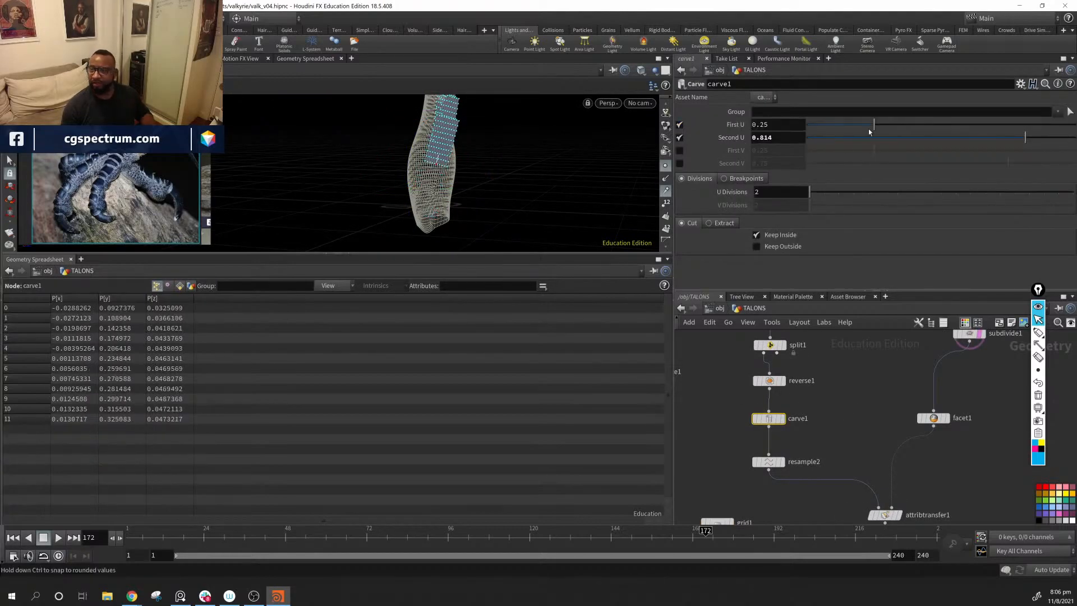
drag(877, 127, 828, 132)
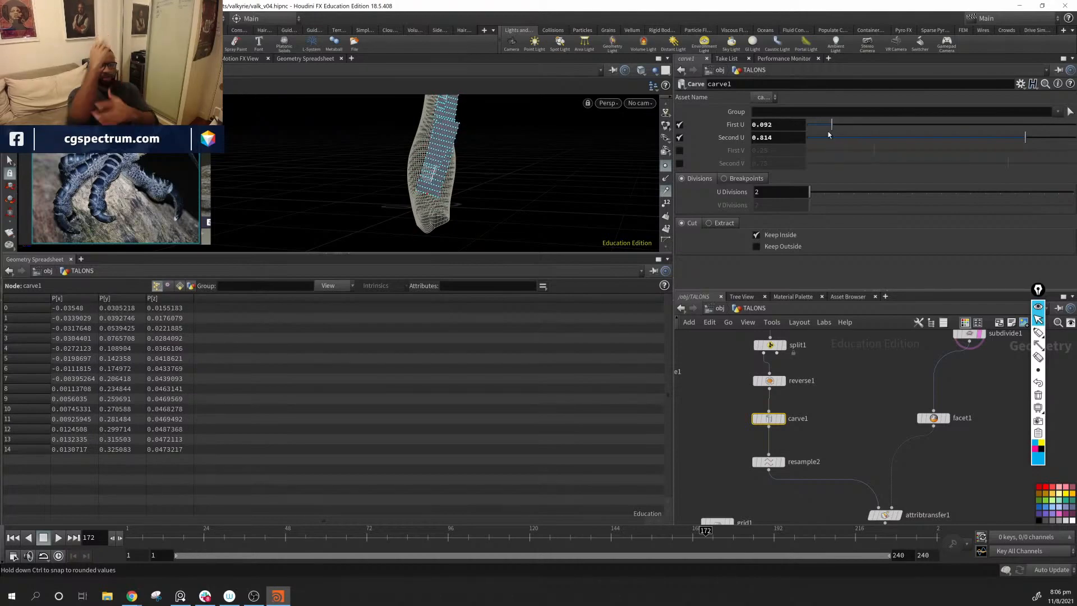
mouse_move(828, 135)
mouse_down()
mouse_move(846, 126)
mouse_move(837, 131)
mouse_up()
alt+drag(499, 155, 507, 127)
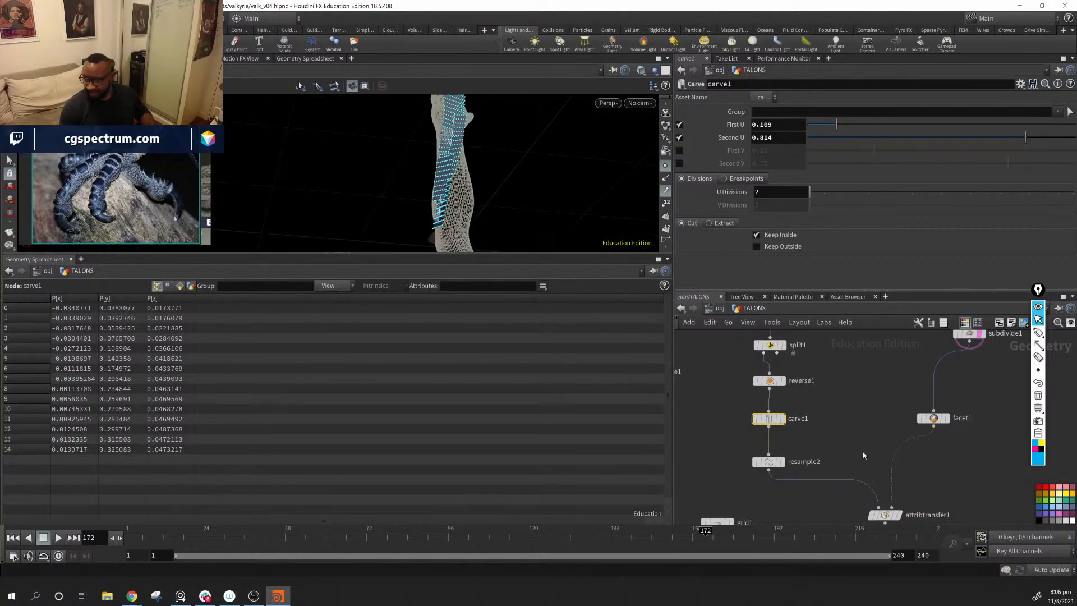
Step: Add an Attribute Blur node beside copytopoints1 and feed it from attribtransfer1
middle_drag(894, 412, 875, 339)
middle_drag(914, 438, 925, 401)
mouse_move(880, 407)
mouse_down()
mouse_move(899, 386)
mouse_move(866, 392)
mouse_up()
alt+drag(469, 169, 445, 136)
alt+drag(440, 191, 431, 185)
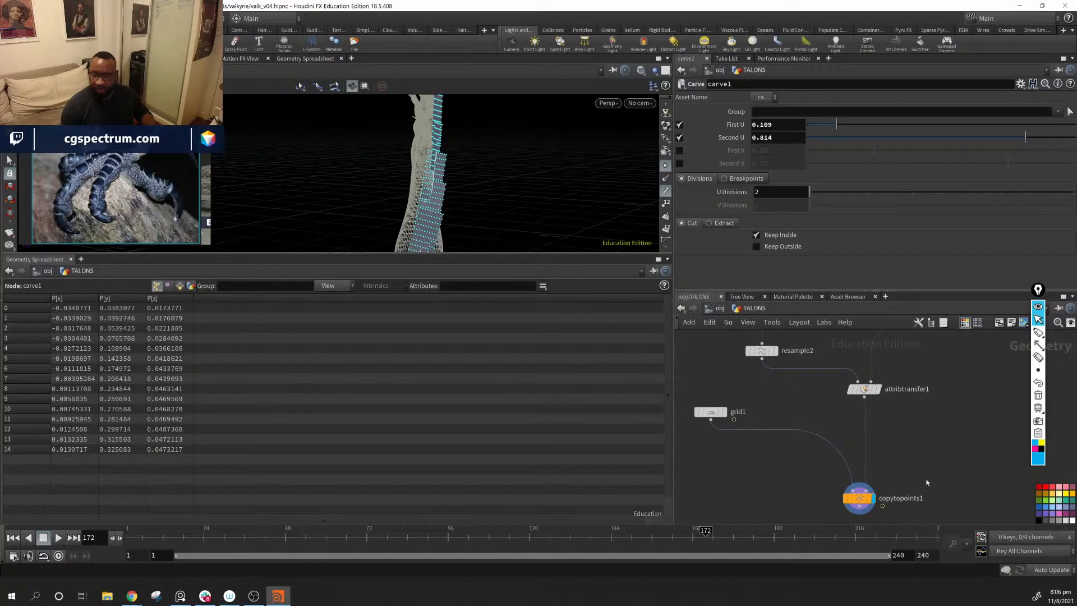
middle_drag(924, 449, 927, 439)
key(Tab)
mouse_move(918, 435)
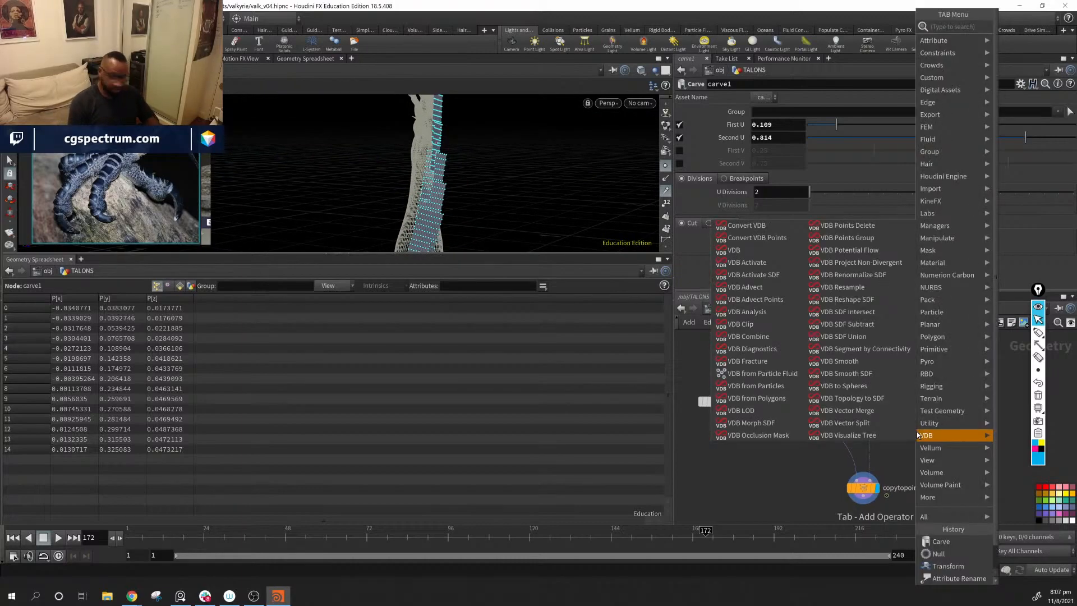
text(a b)
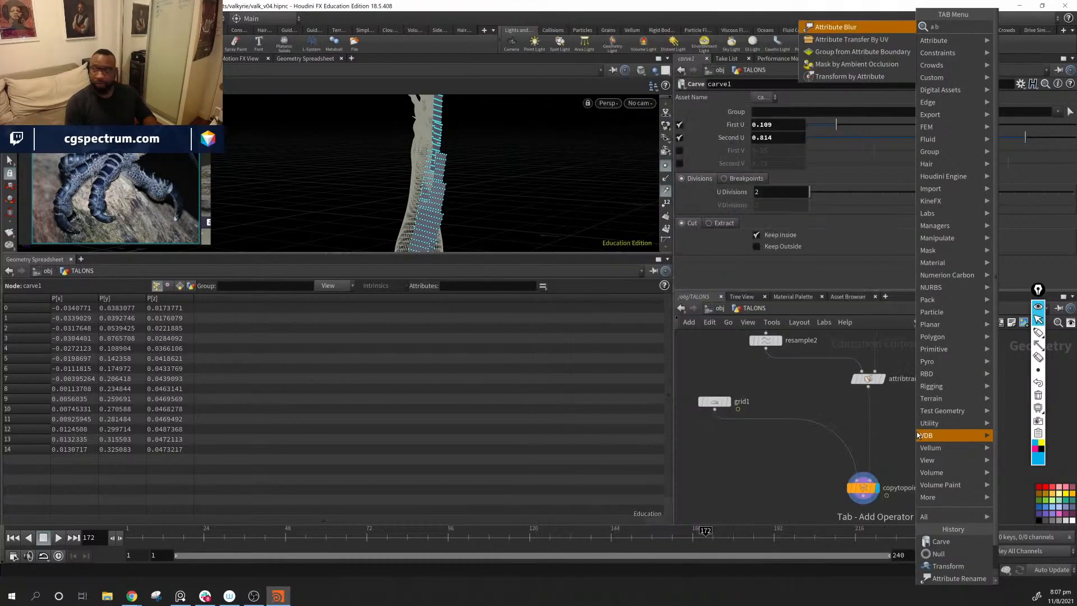
key(Return)
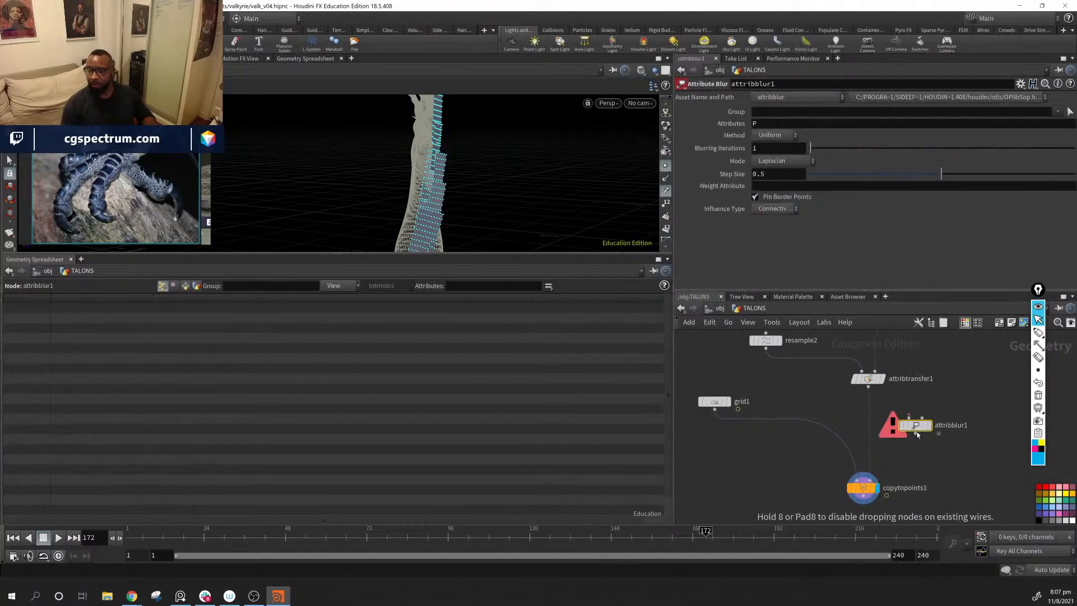
click(917, 429)
drag(869, 387, 914, 419)
key(ctrl+z)
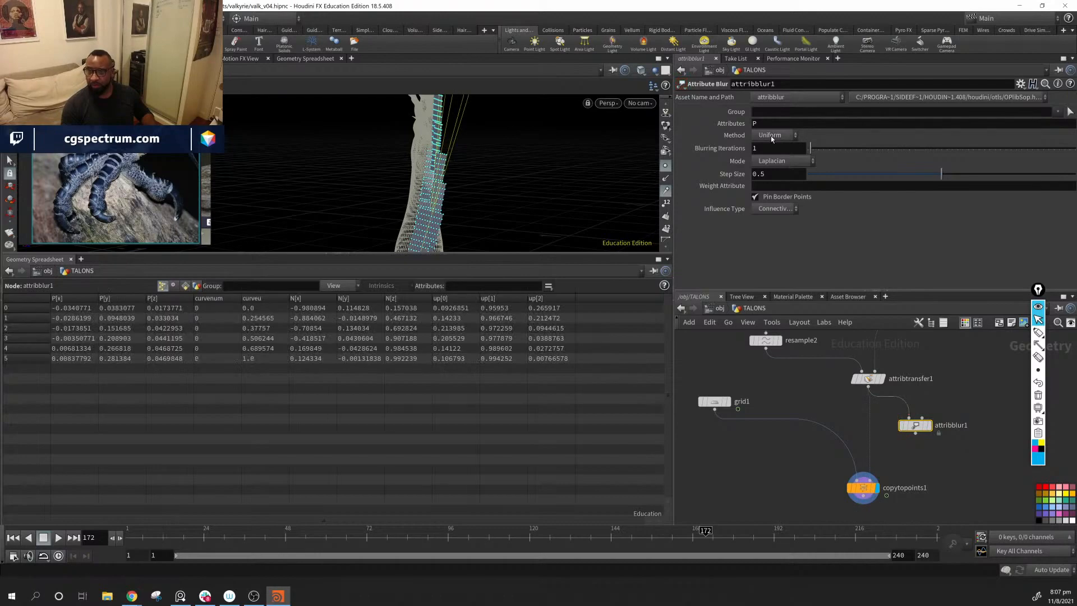
Step: Set the blur's Attributes to N and wire its output into the target points input of copytopoints1
click(779, 124)
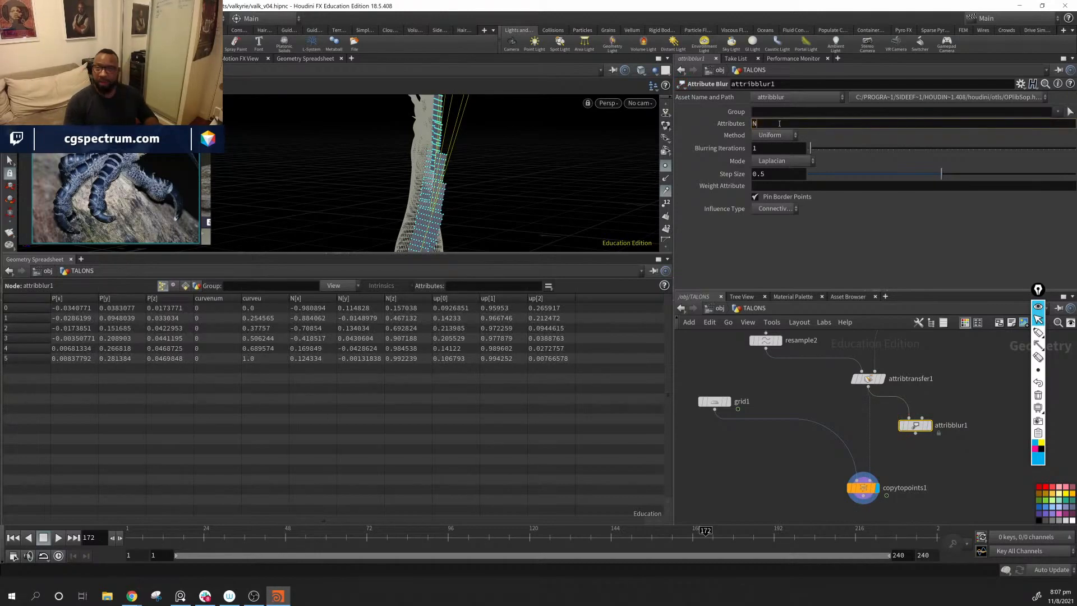
text(N)
key(Return)
drag(916, 431, 883, 483)
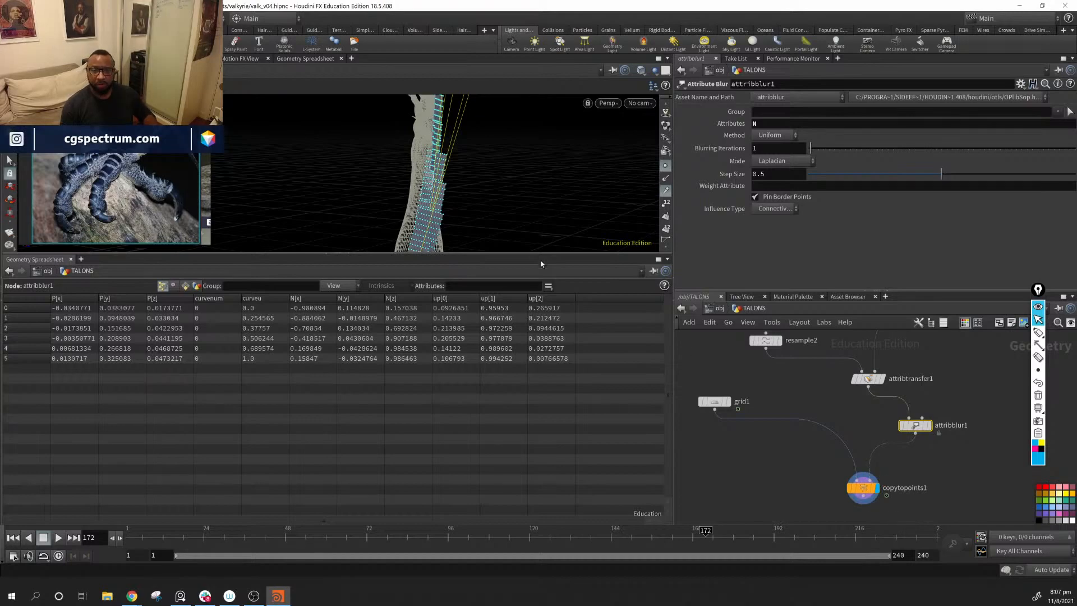
Step: Try a Step Size of 0.4 and 12 Blurring Iterations on attribblur1, and delete the node
alt+drag(519, 204, 361, 188)
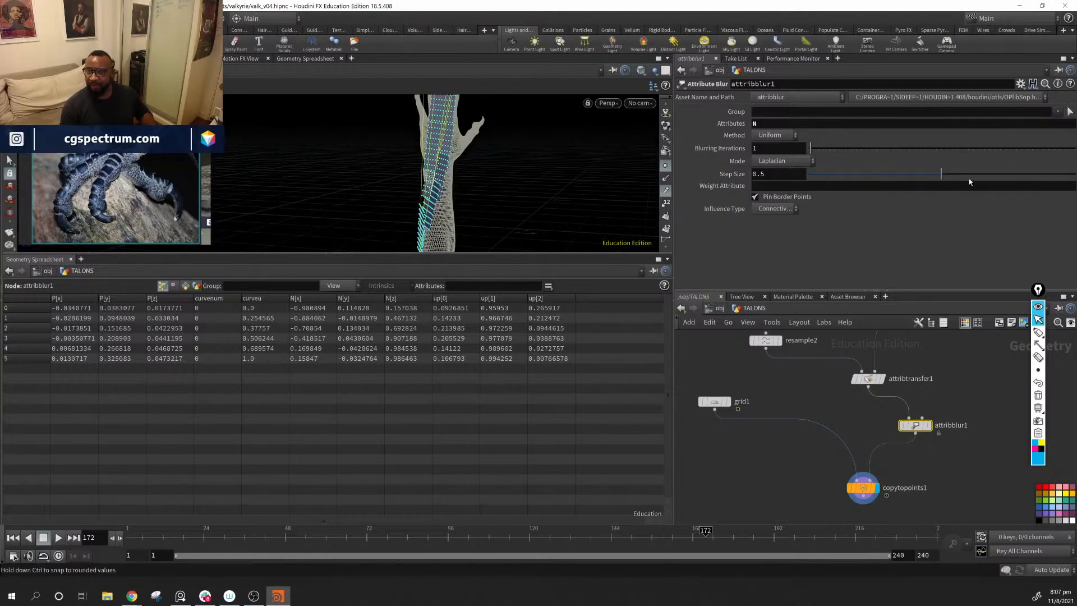
drag(944, 173, 915, 174)
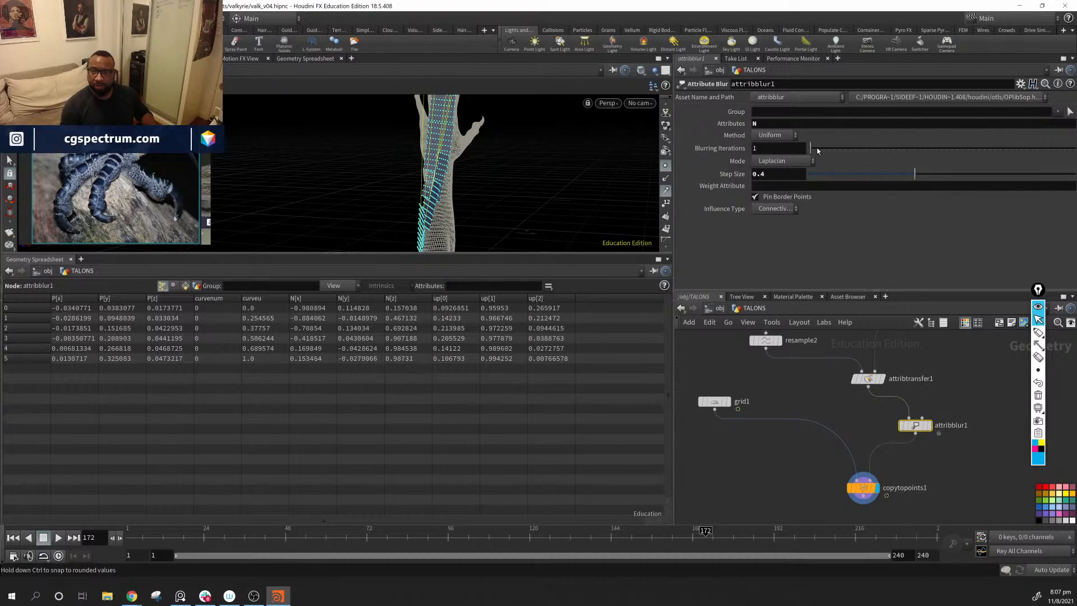
drag(838, 154, 827, 155)
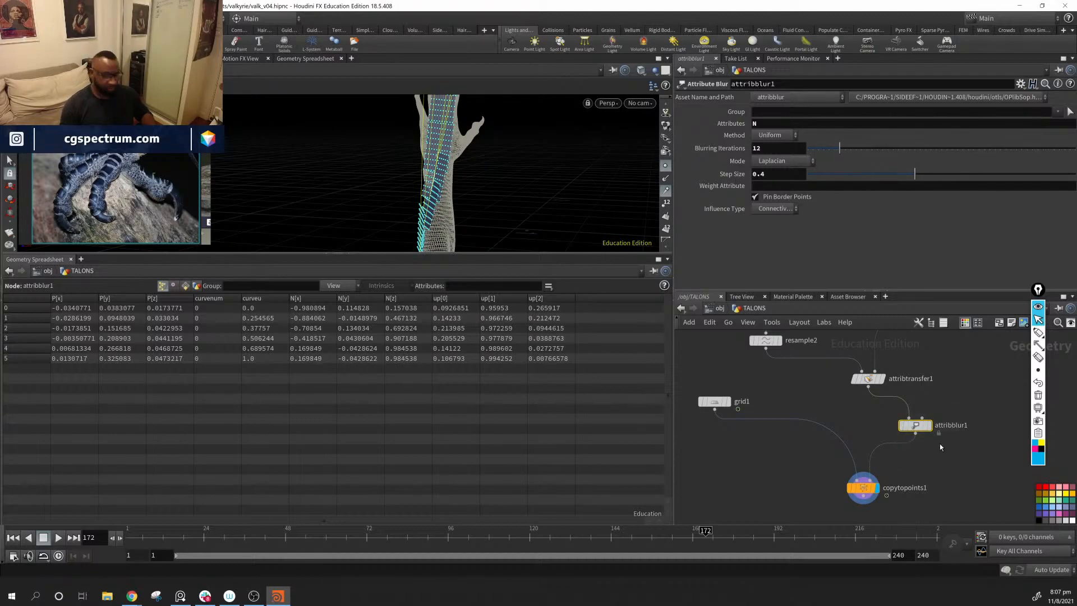
key(Delete)
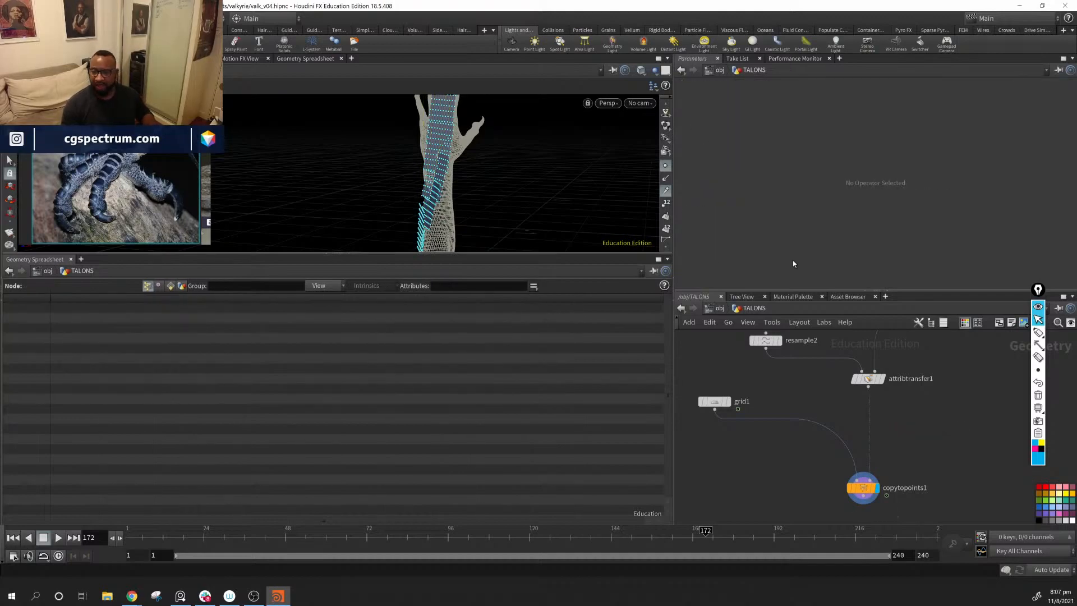
drag(457, 175, 539, 162)
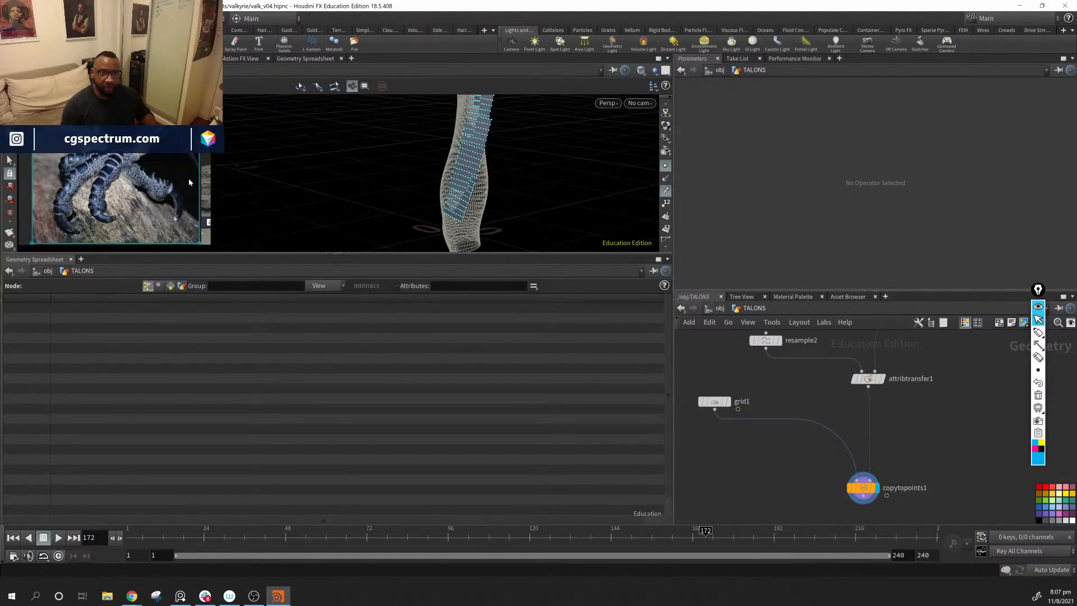
drag(457, 193, 490, 161)
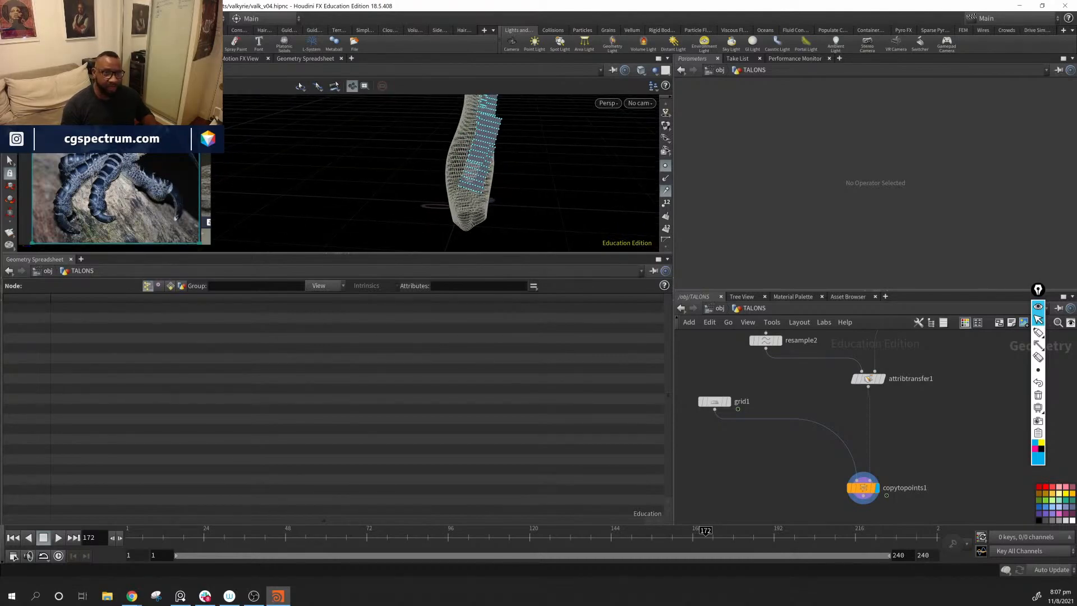
key(Escape)
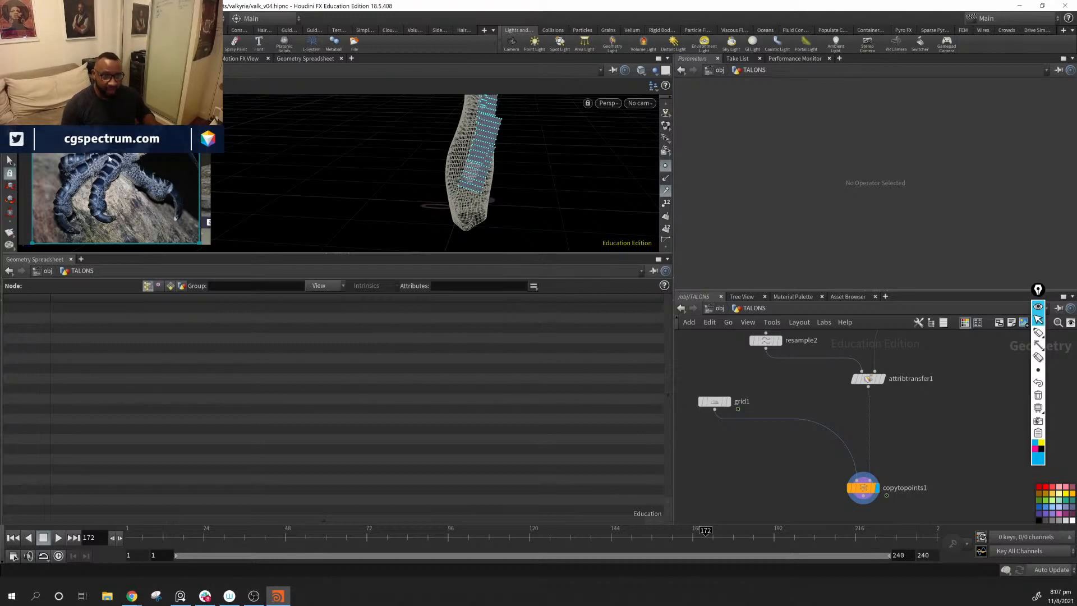
Step: Lower Second U on carve1 to 0.554, trimming the hand end of the curve
drag(443, 219, 487, 184)
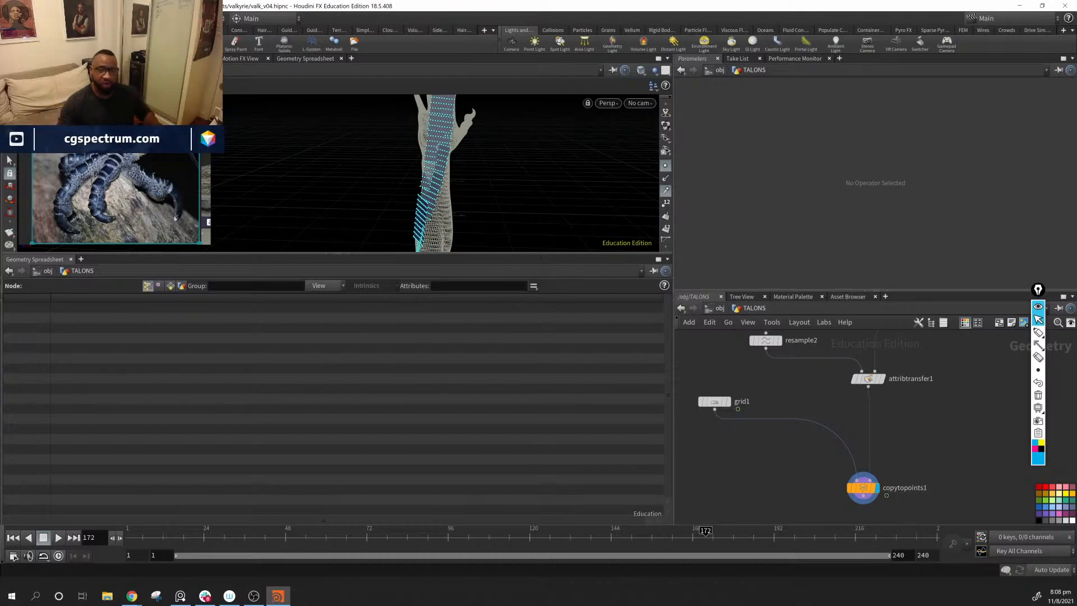
mouse_move(511, 147)
alt+mouse_down()
mouse_move(536, 164)
mouse_move(522, 164)
alt+mouse_up()
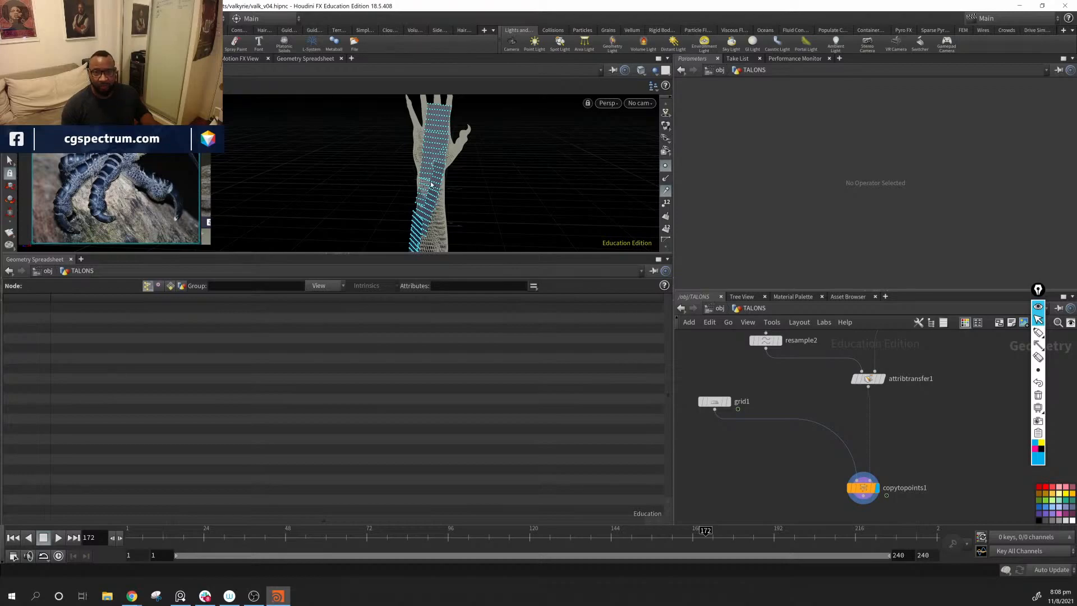
drag(423, 143, 508, 168)
middle_drag(509, 168, 435, 213)
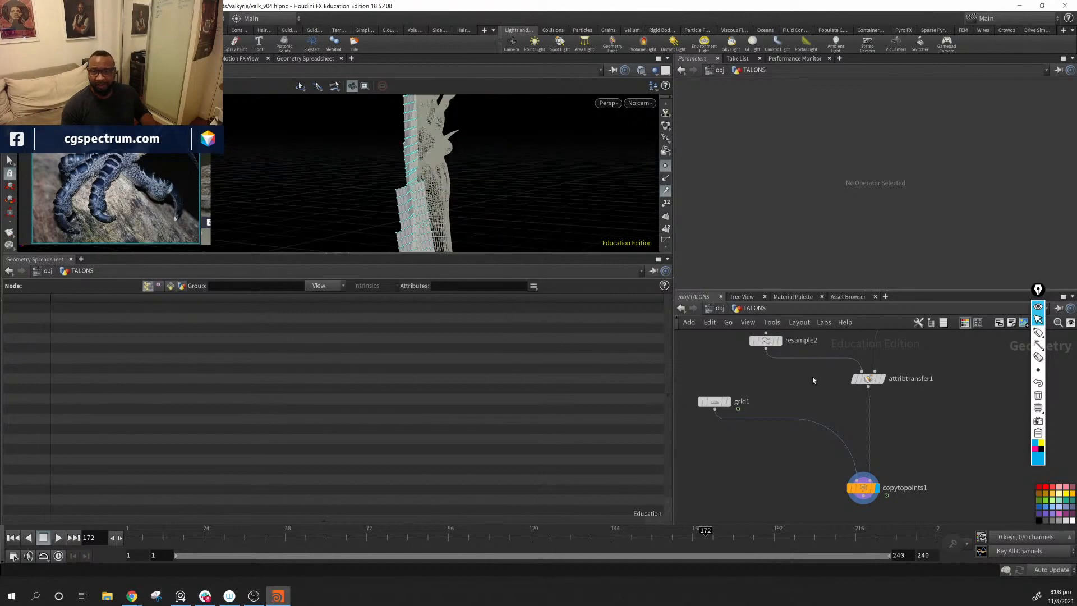
middle_drag(754, 381, 755, 456)
click(769, 373)
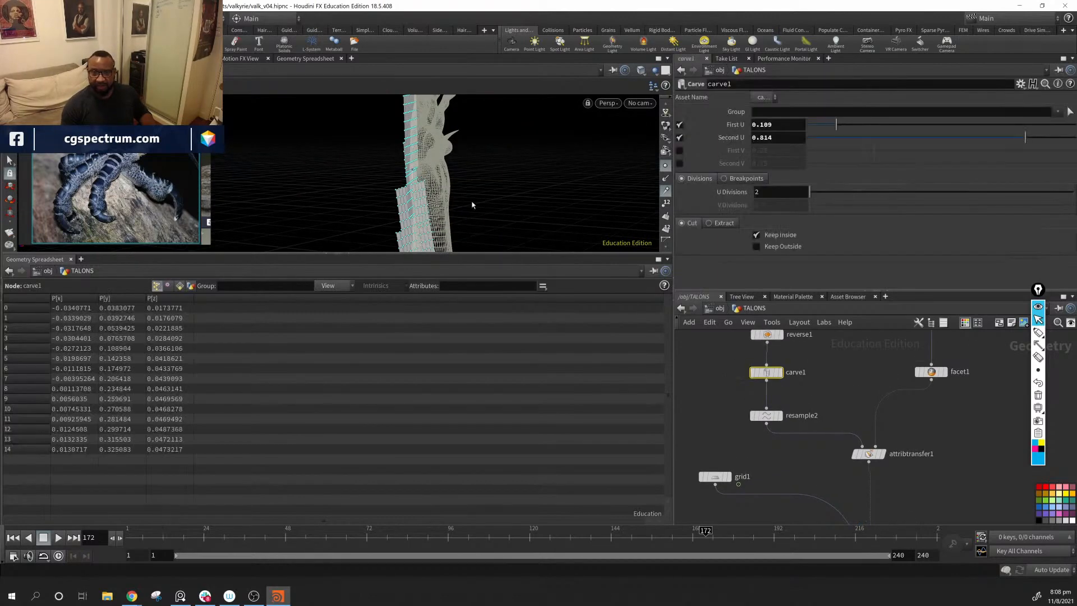
drag(539, 198, 589, 156)
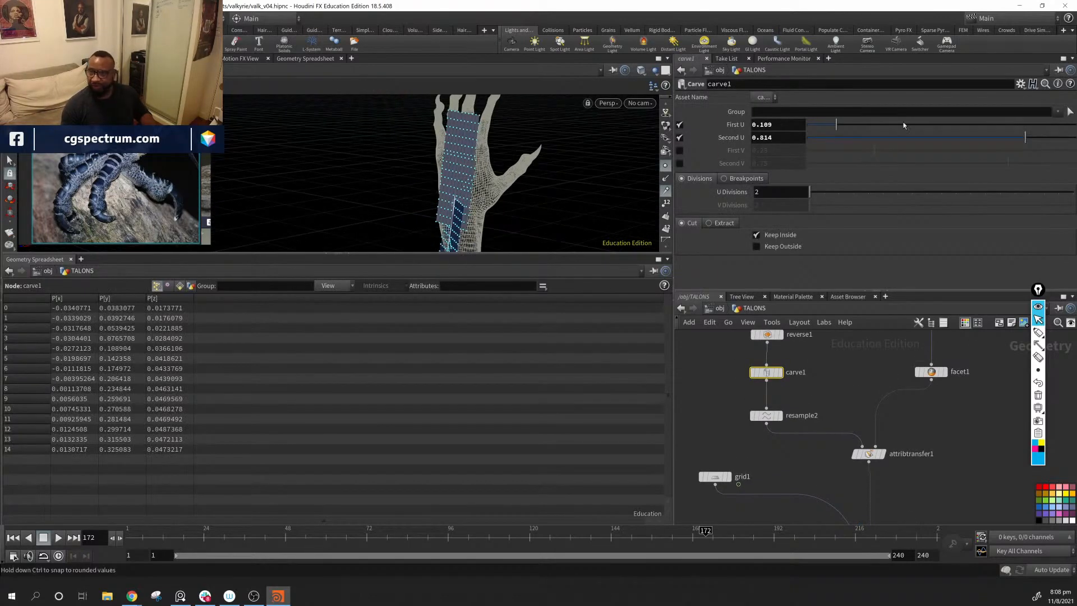
drag(1025, 138, 960, 143)
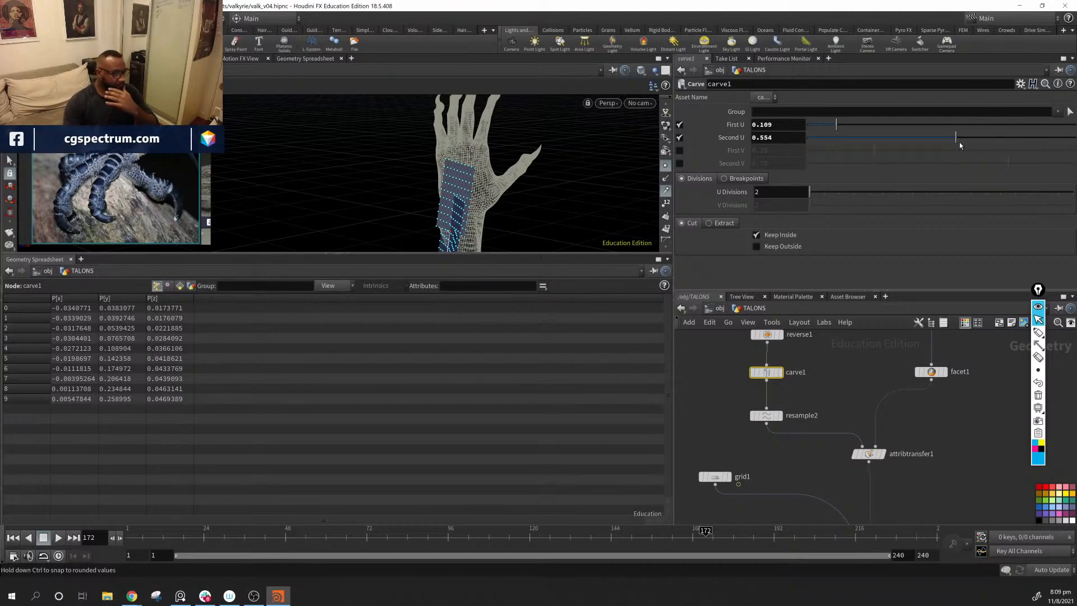
alt+middle_drag(543, 186, 589, 128)
alt+drag(589, 128, 482, 132)
Step: Add a Transform node and insert it on the wire between grid1 and copytopoints1
middle_drag(785, 461, 808, 448)
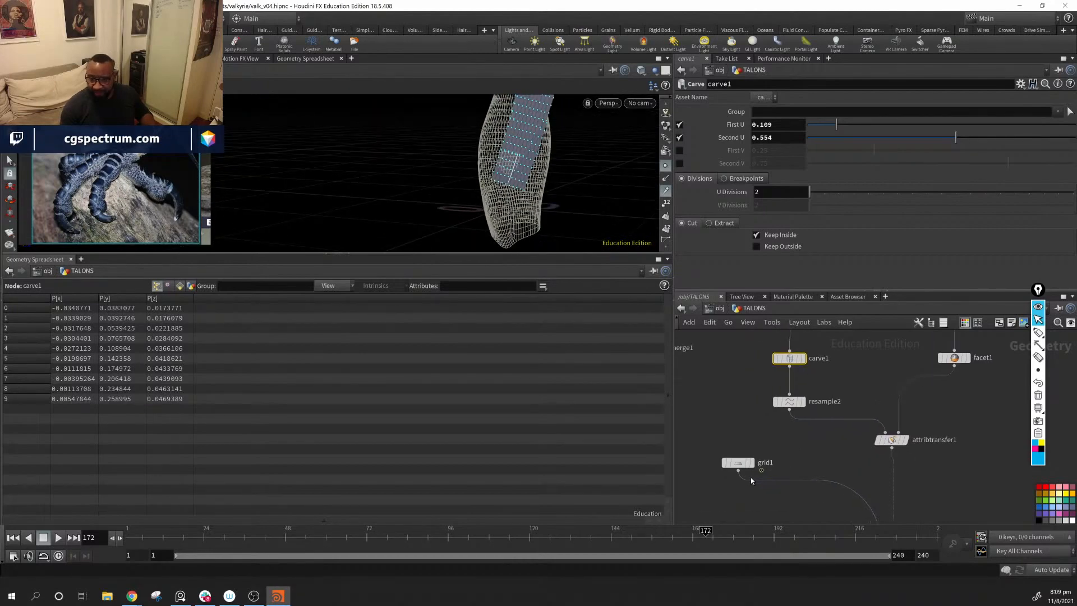
click(738, 462)
key(Return)
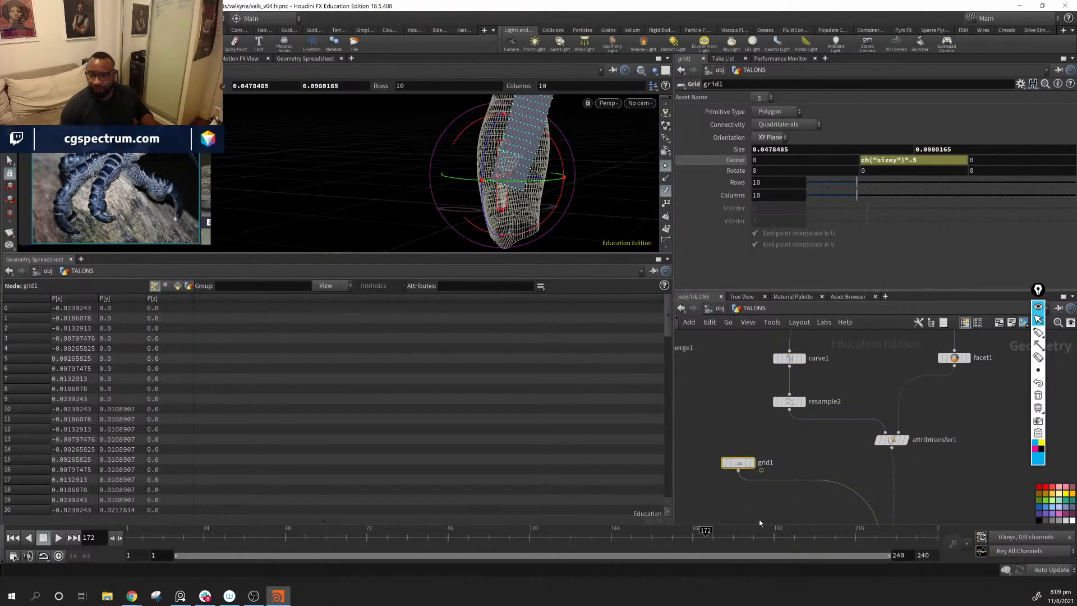
middle_drag(760, 521, 767, 477)
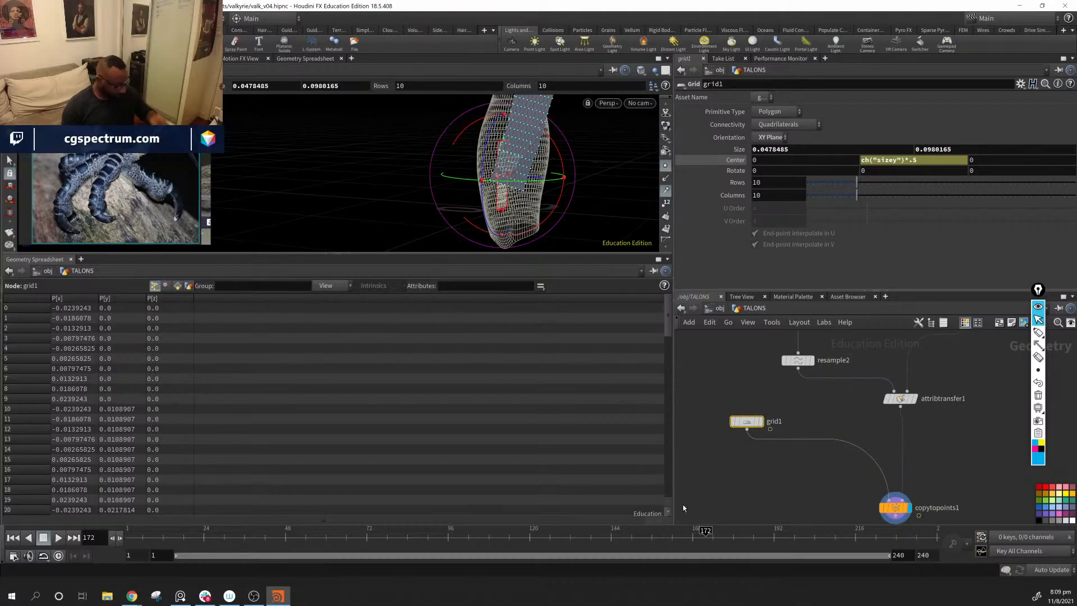
key(Tab)
text(tr)
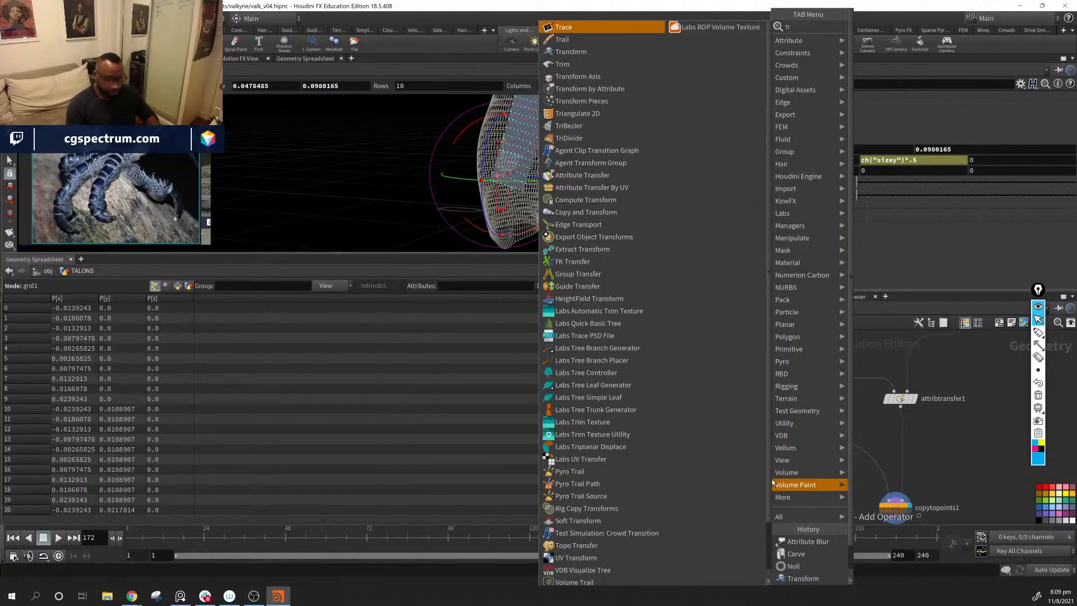
key(BackSpace)
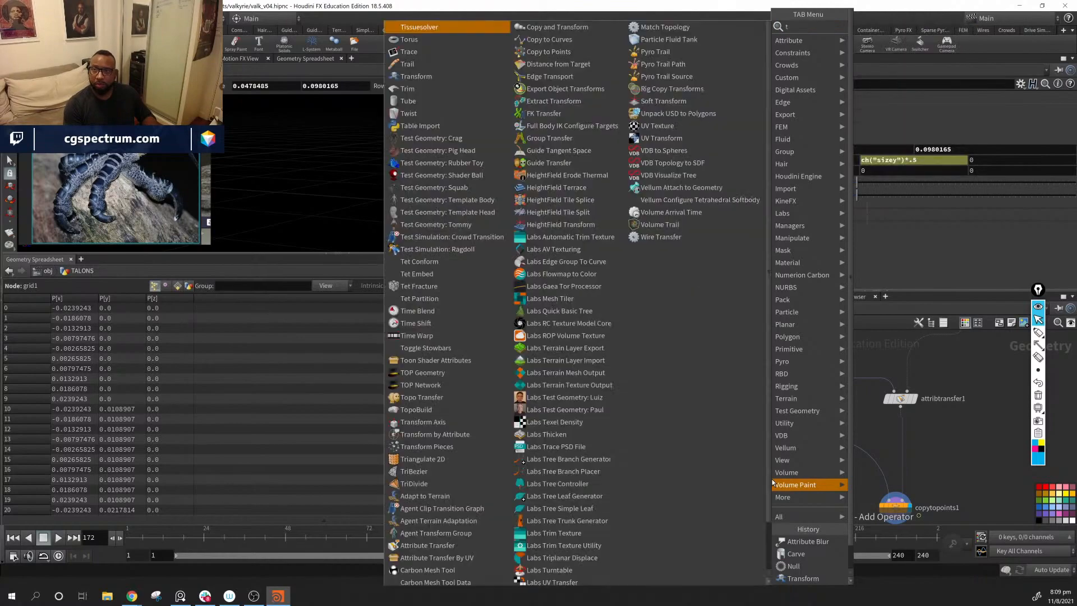
text(an)
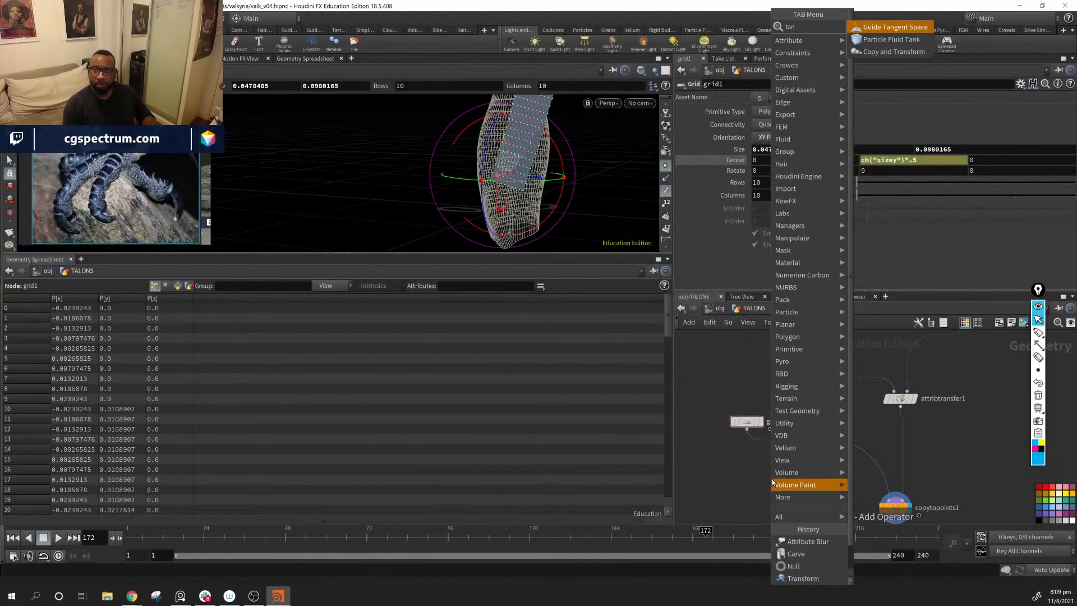
key(BackSpace)
key(BackSpace)
text(ra)
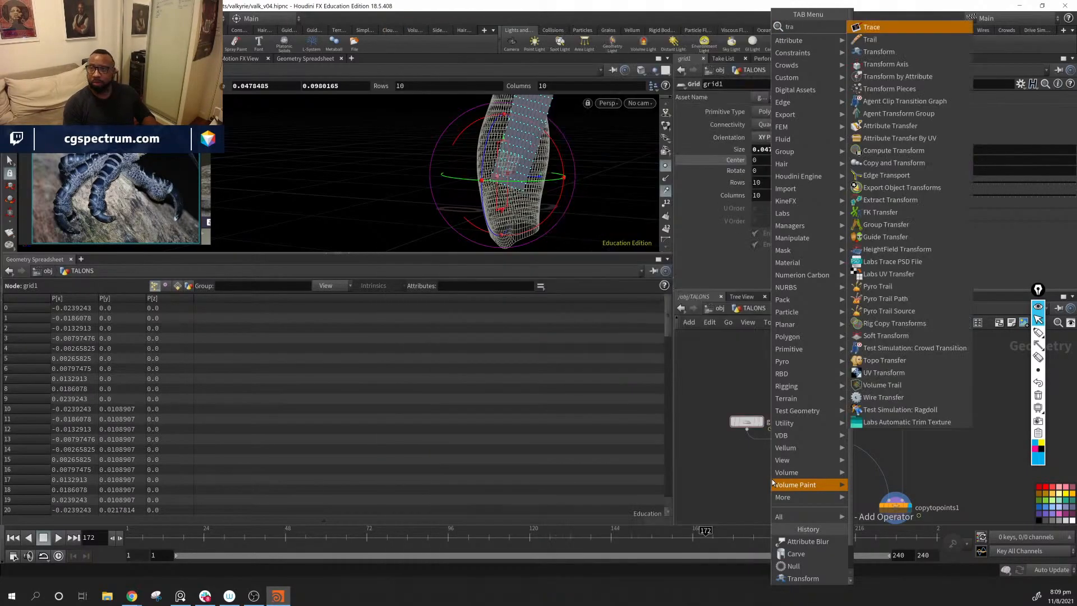
key(Down)
key(Down)
key(Return)
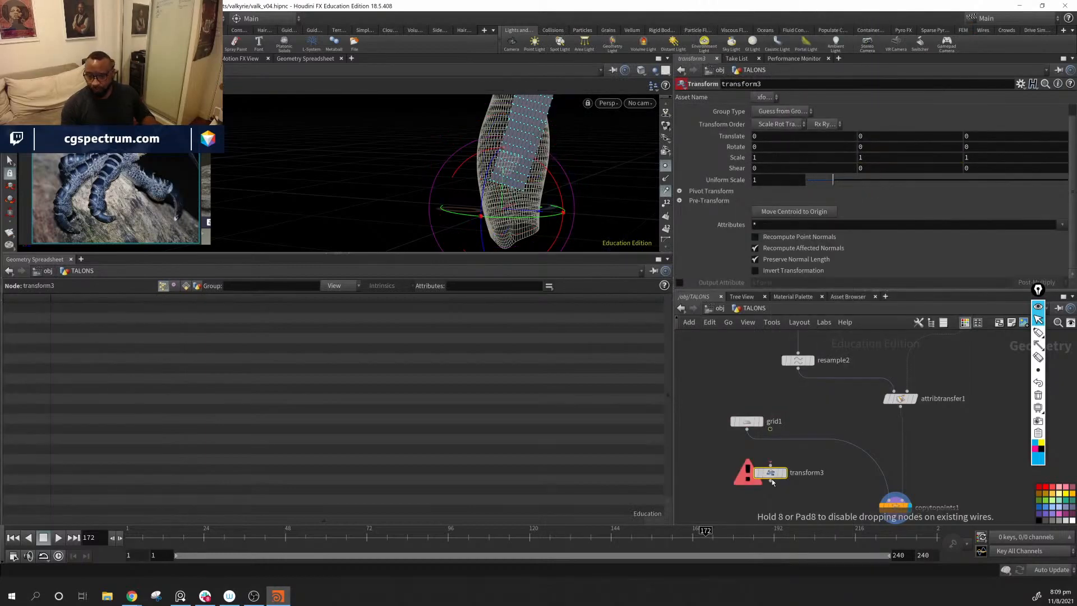
click(801, 461)
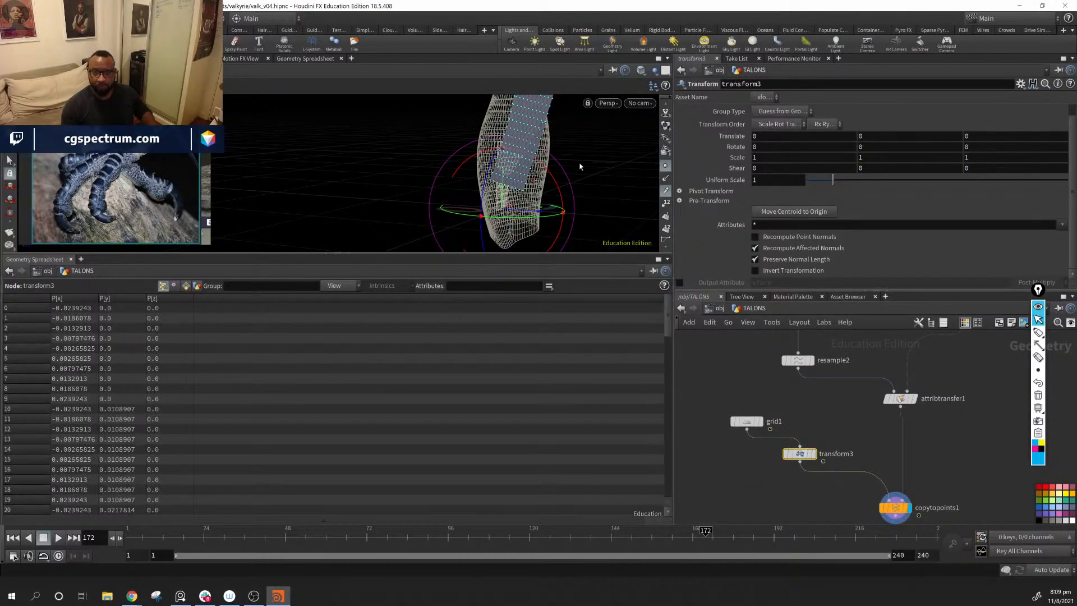
Step: Tilt the copied plates by rotating transform3 about X to 16.6379, undoing the two trial handle changes that follow
alt+drag(580, 166, 447, 209)
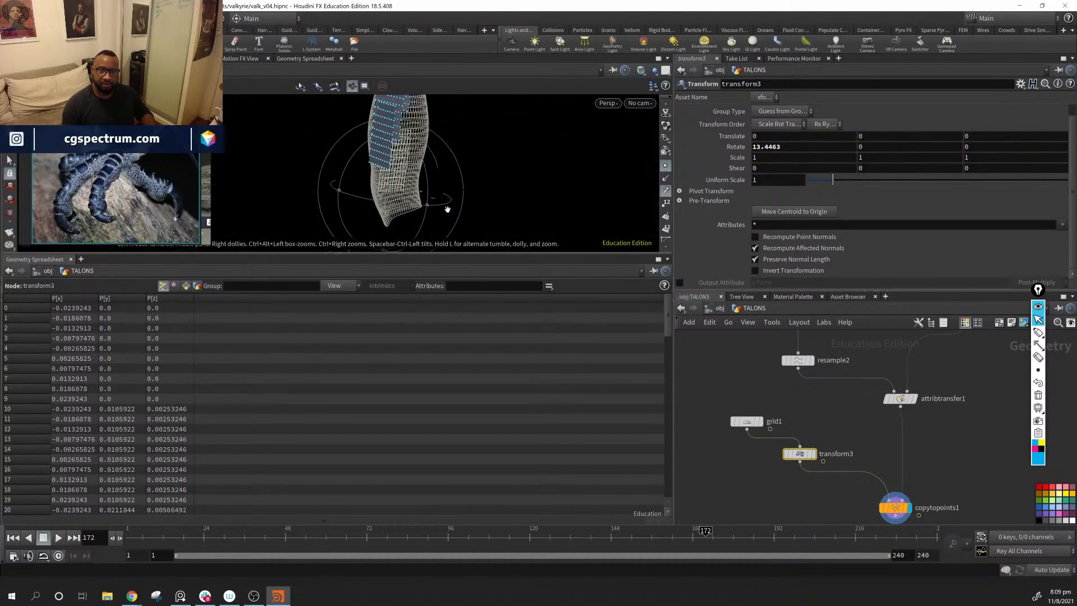
alt+middle_drag(465, 186, 445, 226)
alt+drag(445, 226, 417, 194)
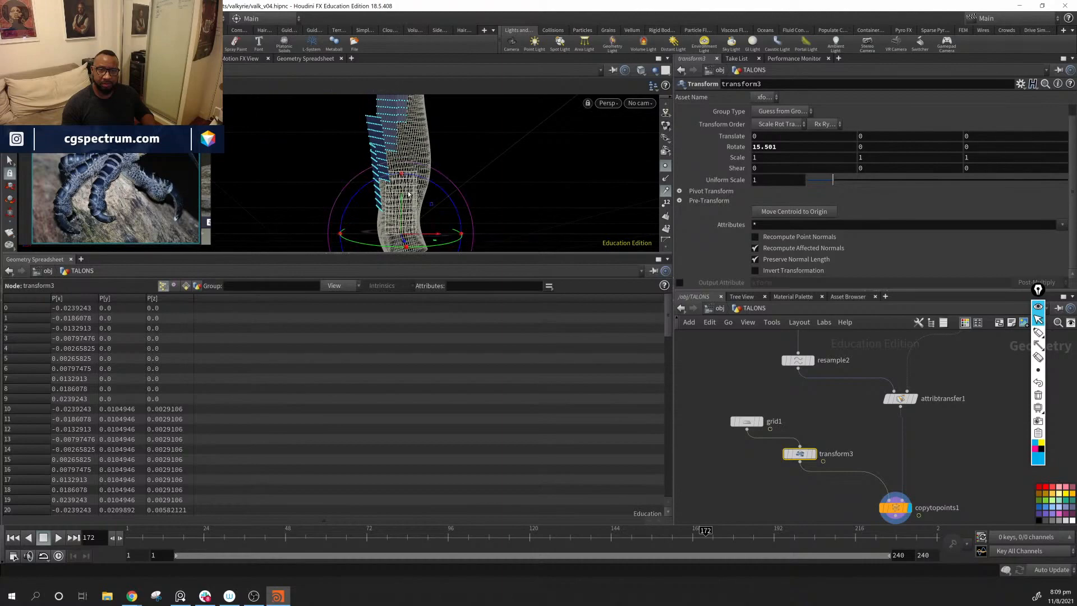
alt+drag(412, 204, 442, 192)
alt+drag(462, 143, 414, 183)
alt+right_drag(414, 183, 533, 206)
drag(404, 189, 462, 176)
key(ctrl+z)
key(ctrl+z)
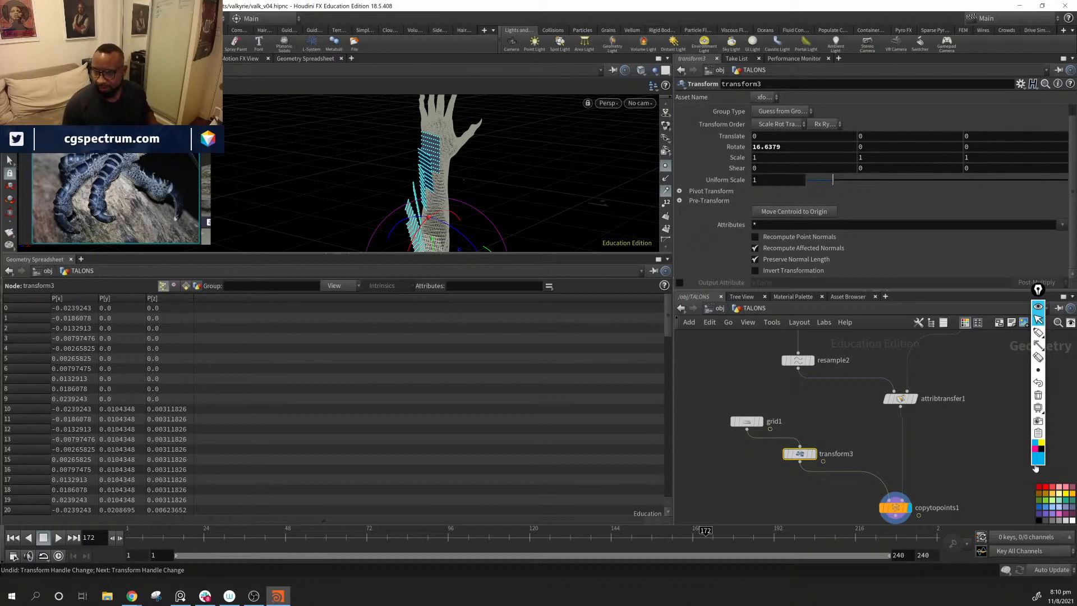
Step: Reposition the facet1 node above attribtransfer1 in the TALONS network
scroll(942, 472, down, 6)
middle_drag(963, 452, 868, 447)
scroll(869, 433, up, 5)
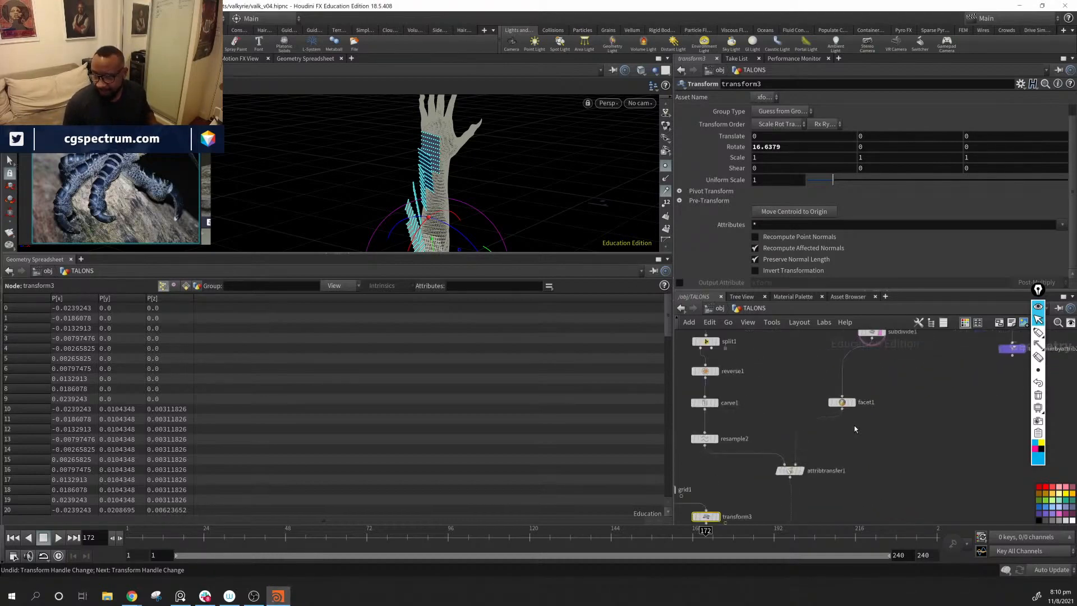
drag(851, 406, 797, 420)
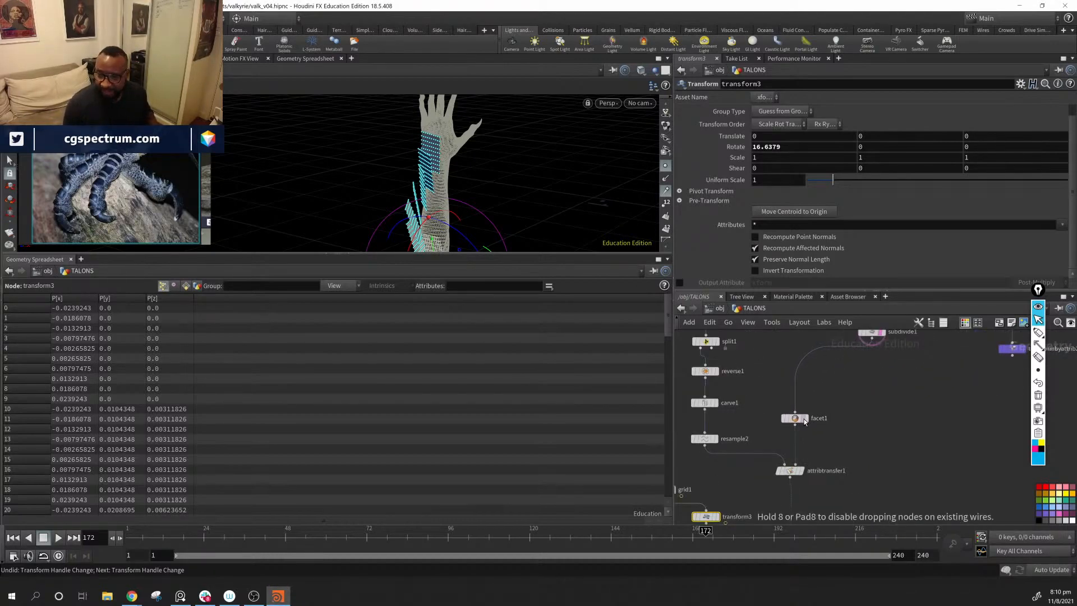
middle_drag(892, 513, 879, 448)
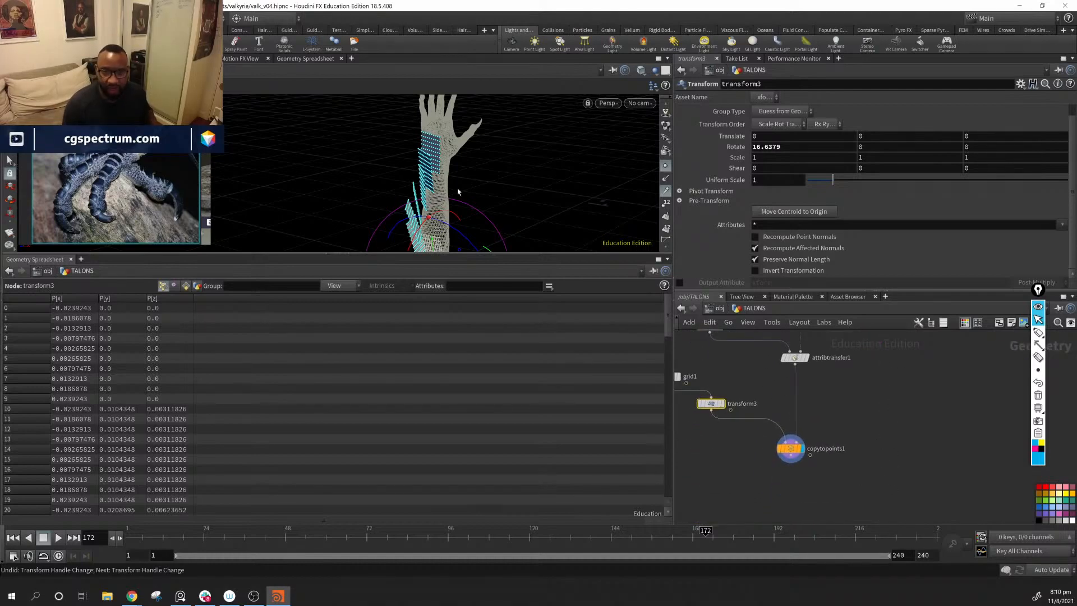
Step: Try 5 Rows and 5 Columns on grid1
alt+drag(458, 192, 417, 196)
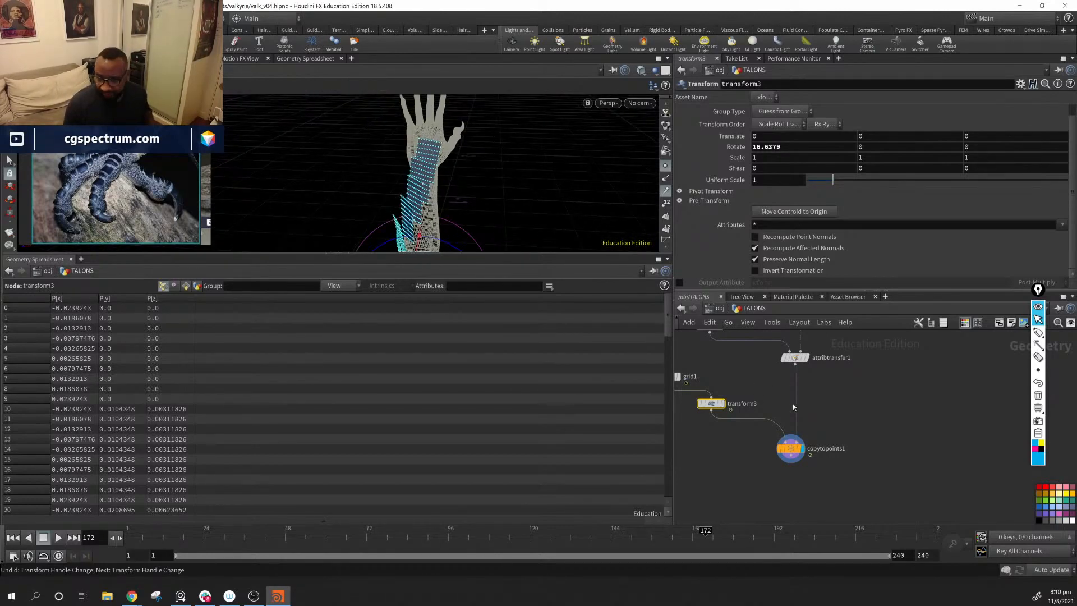
middle_drag(793, 403, 885, 400)
click(767, 376)
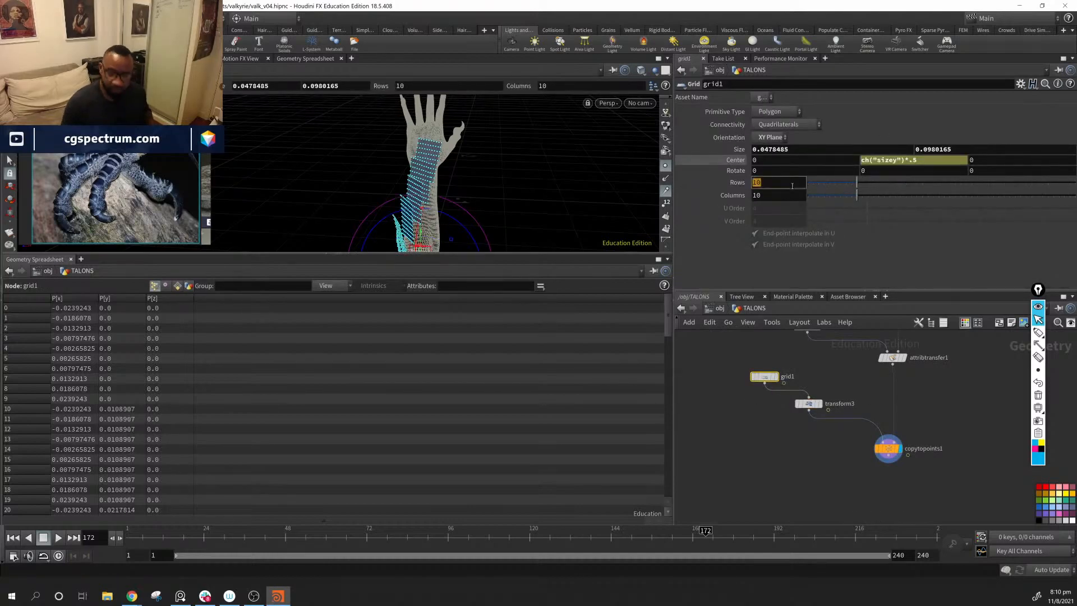
key(Return)
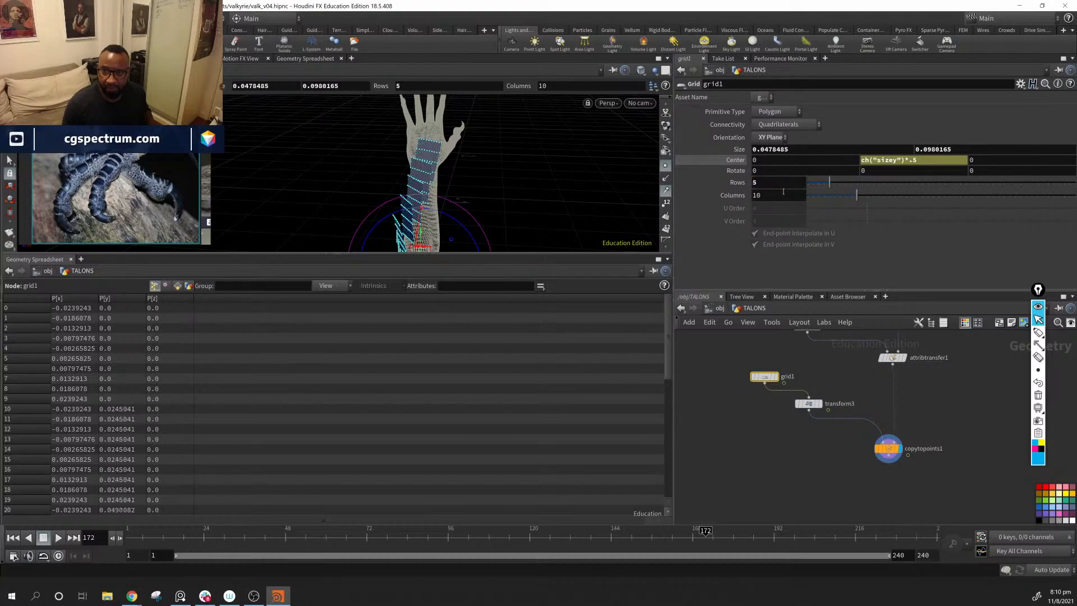
text(5)
key(Return)
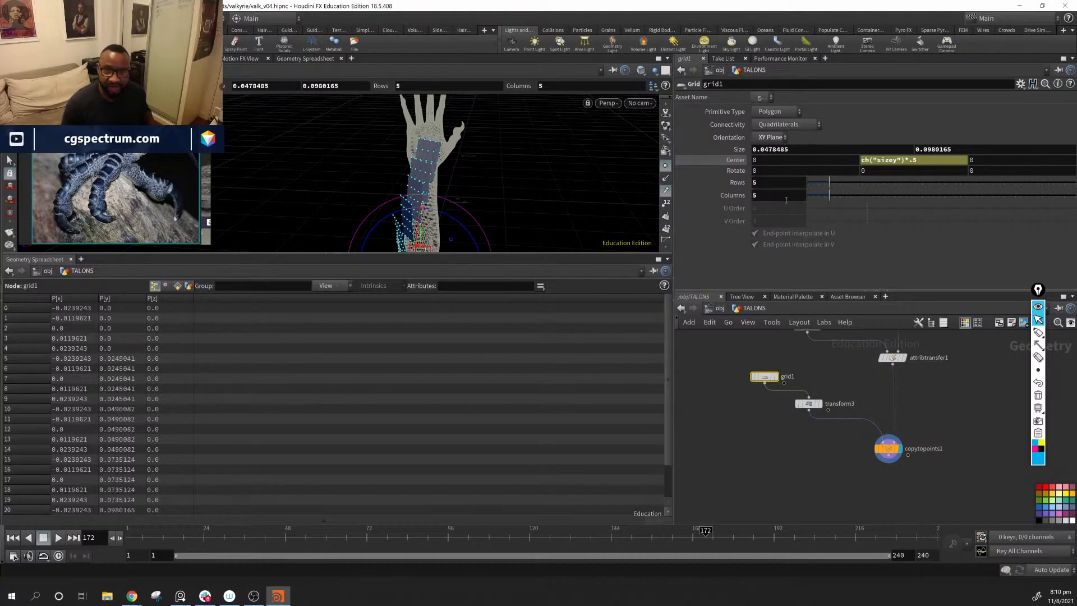
Step: Reduce grid1 to 3 Rows and 3 Columns
drag(484, 200, 536, 226)
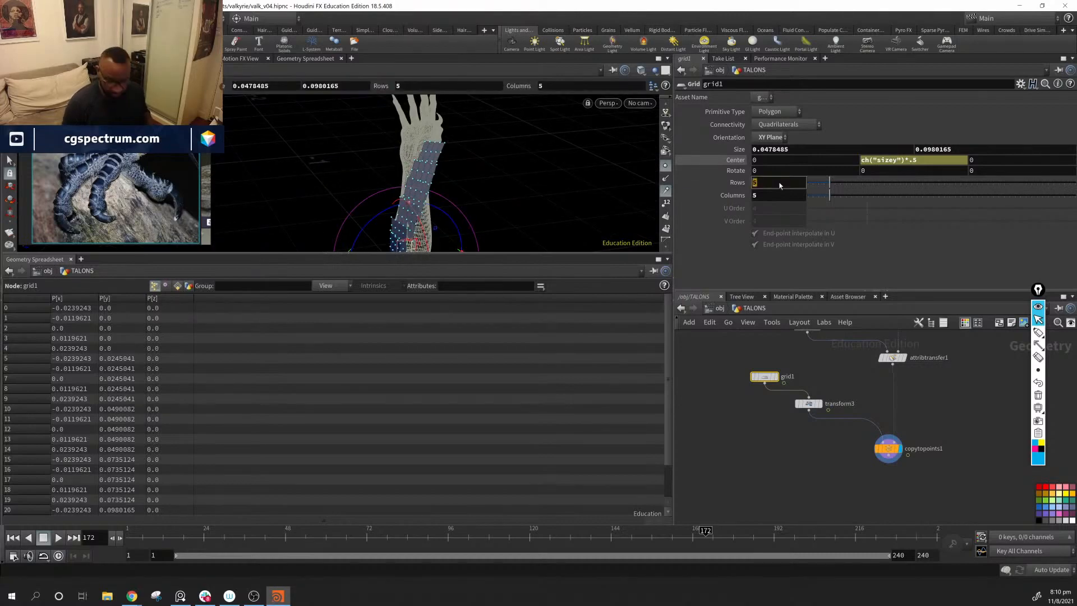
key(Return)
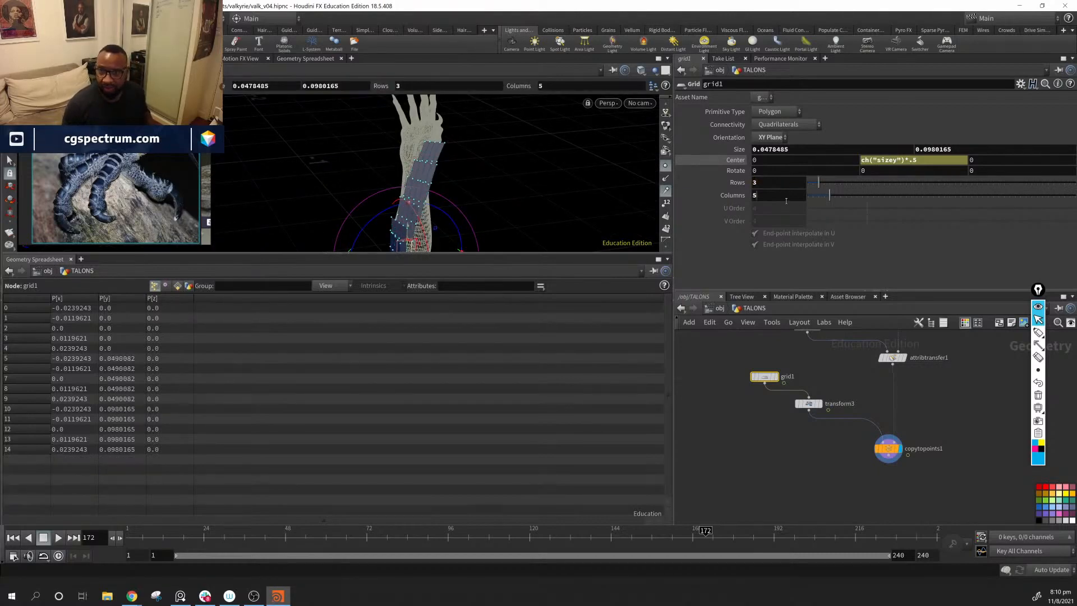
text(3)
key(Return)
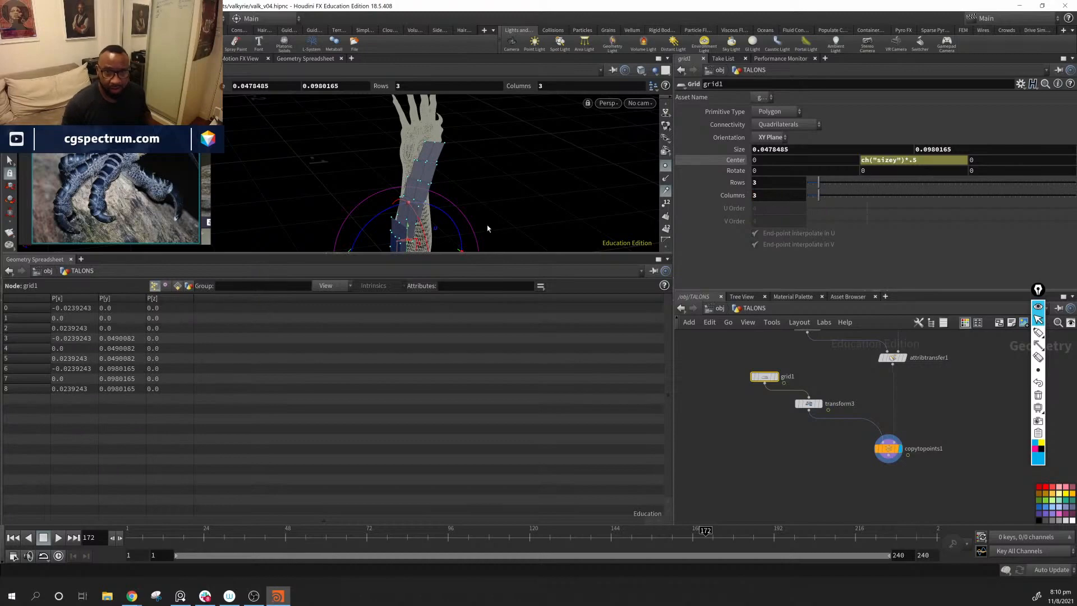
alt+drag(487, 229, 512, 187)
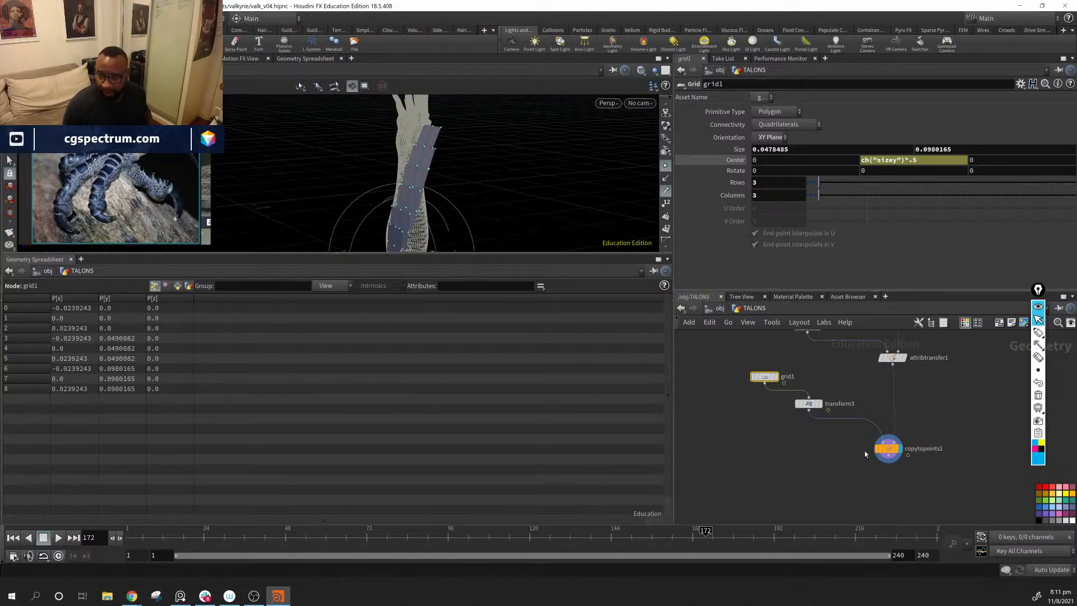
Step: Add a Ray node fed by copytopoints1, wire facet1 into its second input as the collision geometry, and display it
middle_drag(866, 454, 767, 449)
key(Tab)
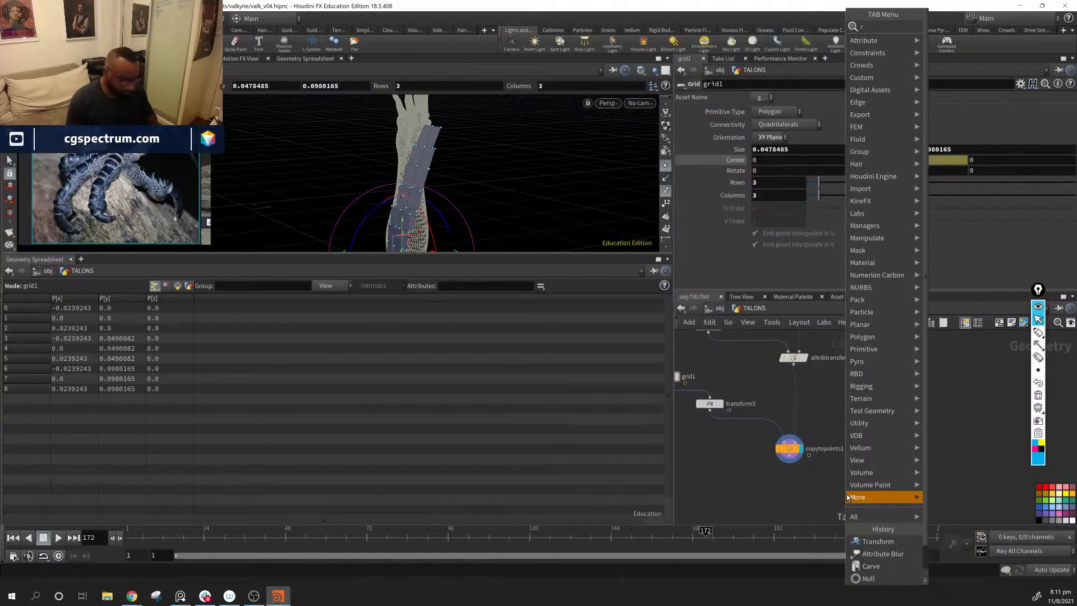
key(Return)
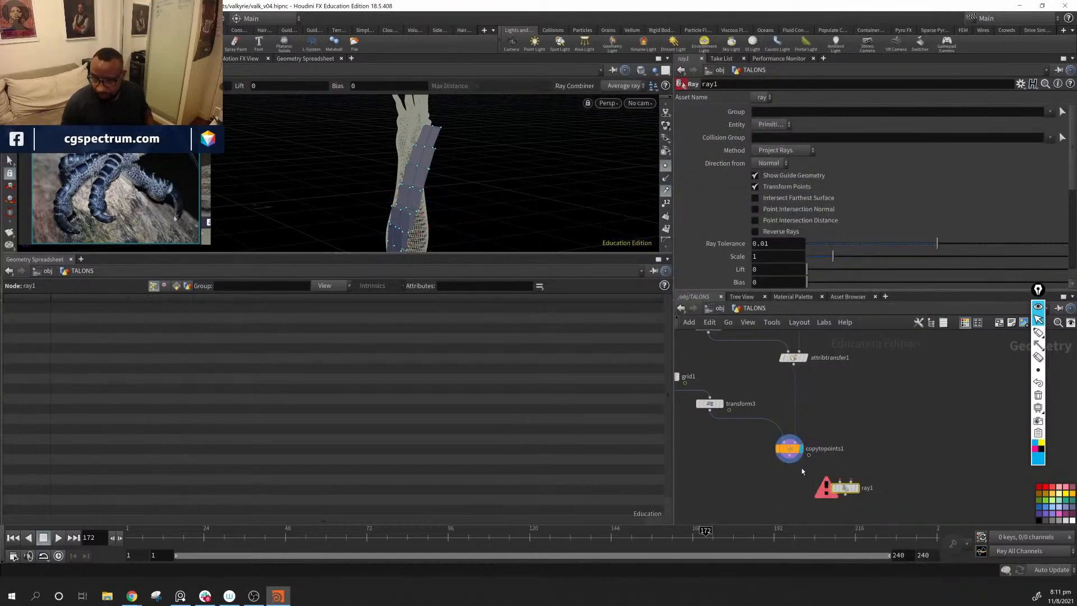
click(846, 494)
scroll(893, 431, down, 2)
middle_drag(895, 354, 854, 376)
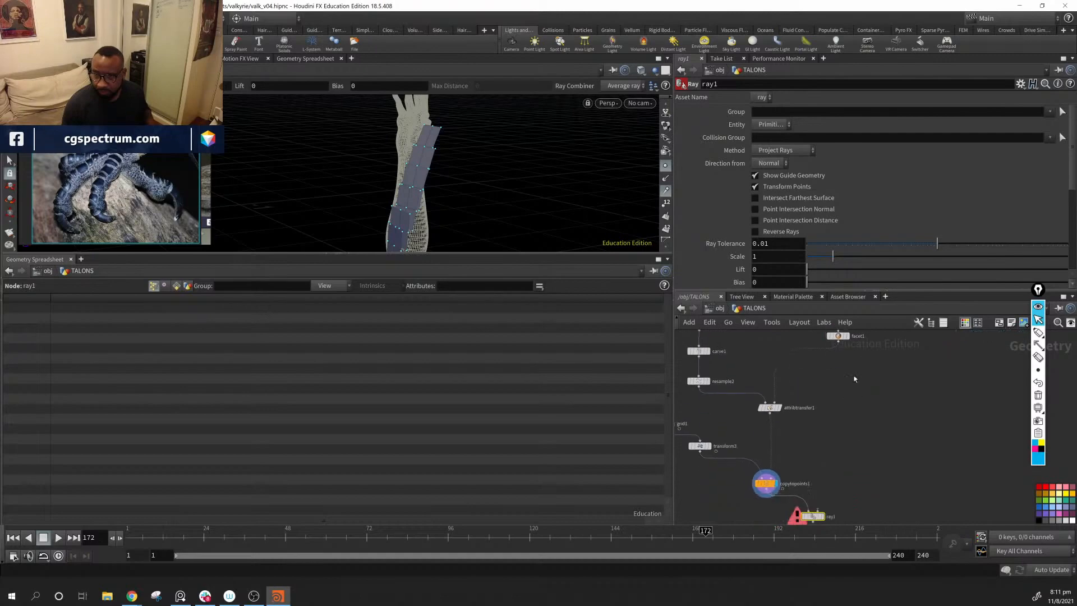
drag(839, 343, 826, 515)
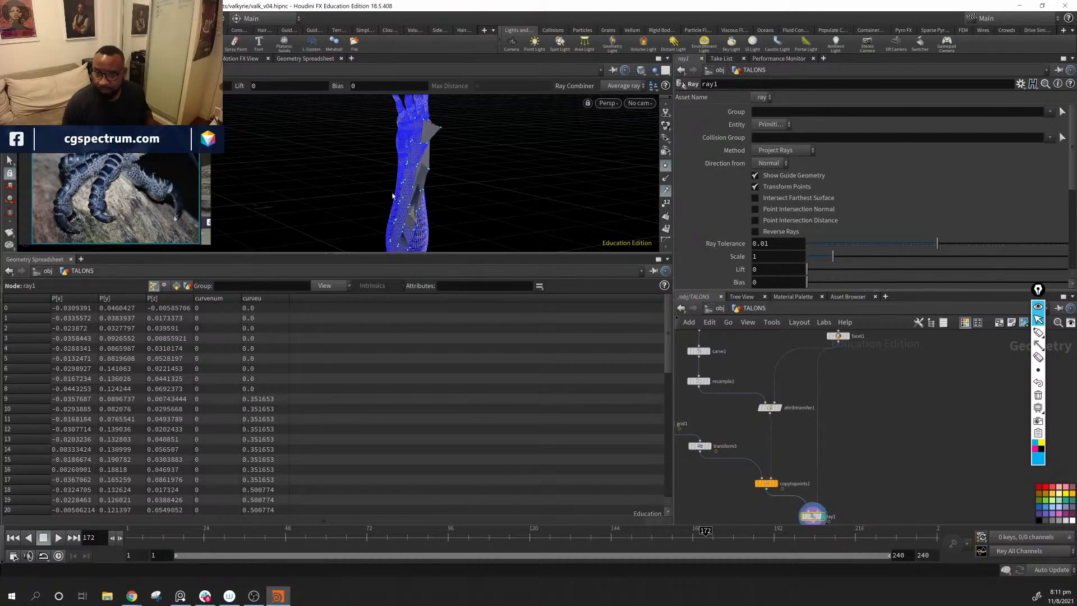
Step: Set the Ray Tolerance on ray1 to 0.0122537 and inspect the plates projected on the hand mesh
alt+drag(392, 196, 329, 159)
alt+right_drag(329, 159, 570, 209)
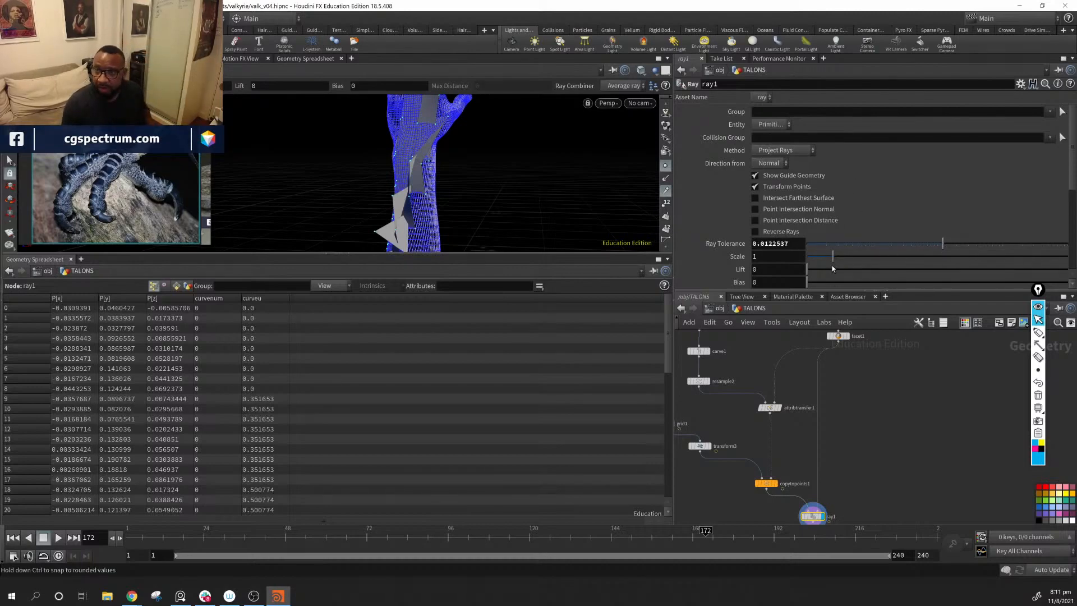
key(ctrl+z)
key(ctrl+z)
scroll(862, 267, down, 2)
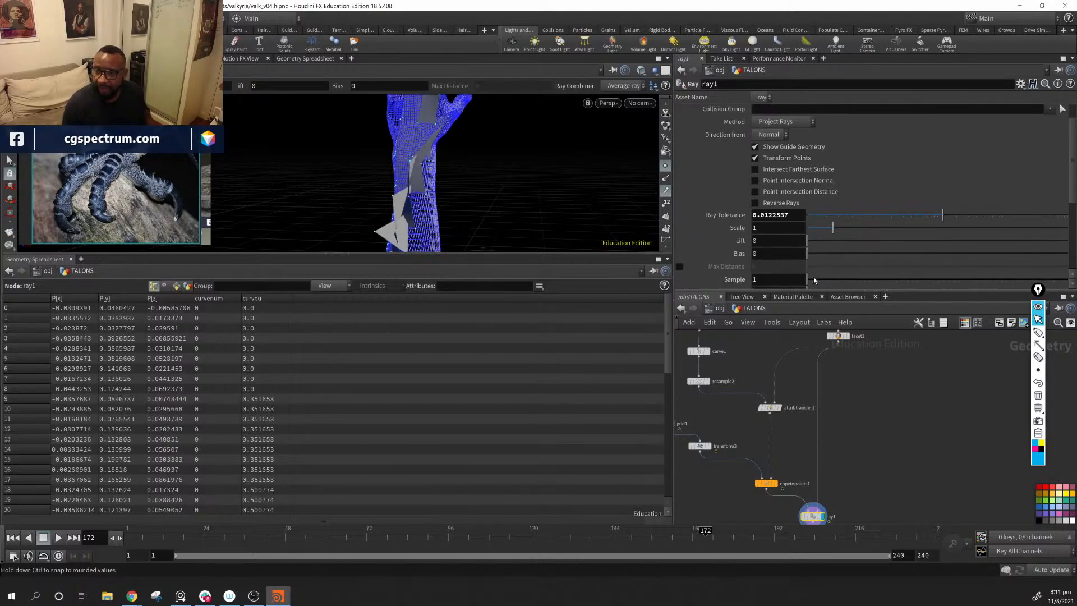
Step: Try the Intersect Farthest Surface and Point Intersection Distance options on ray1
scroll(814, 280, down, 3)
scroll(814, 281, up, 5)
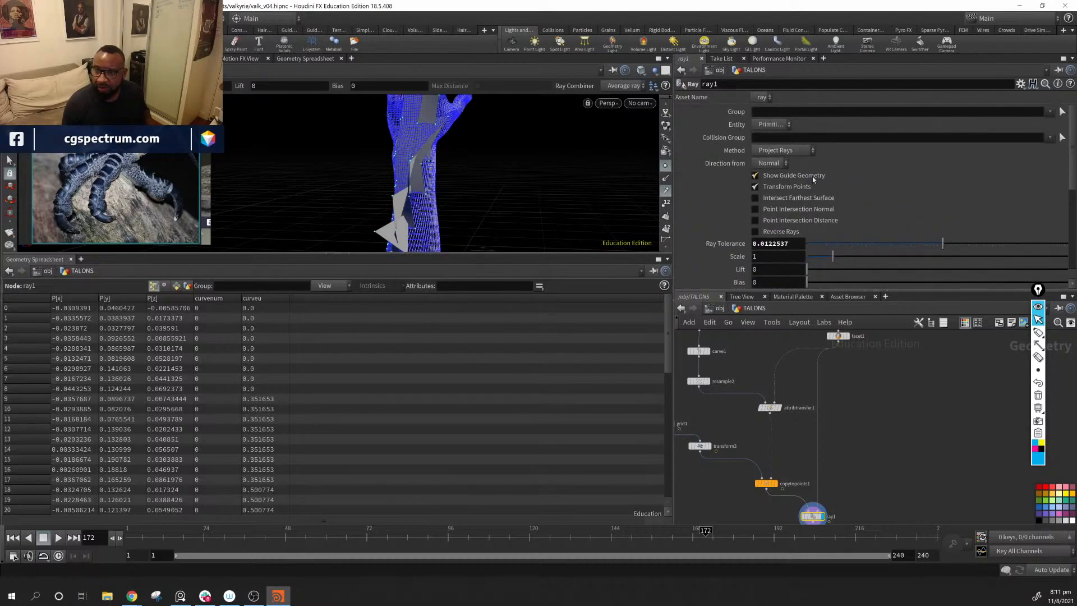
click(816, 201)
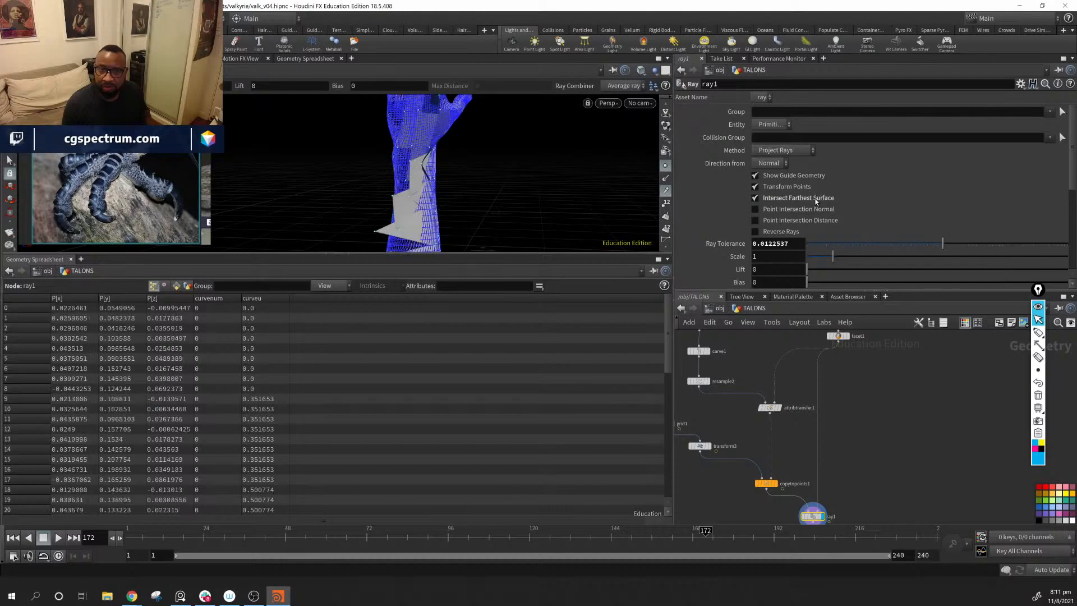
click(816, 202)
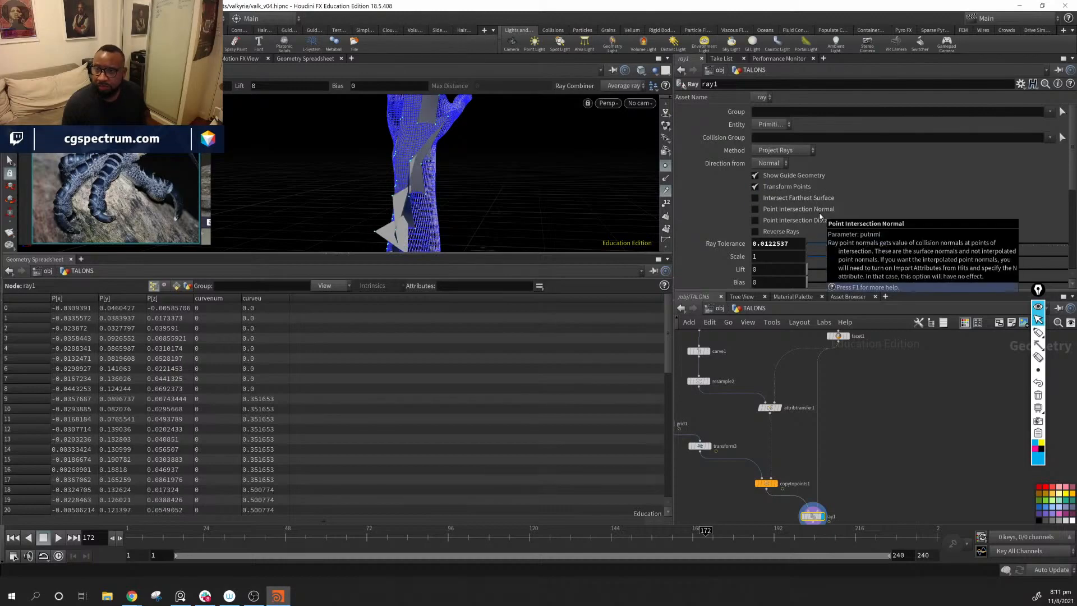
click(820, 219)
click(821, 223)
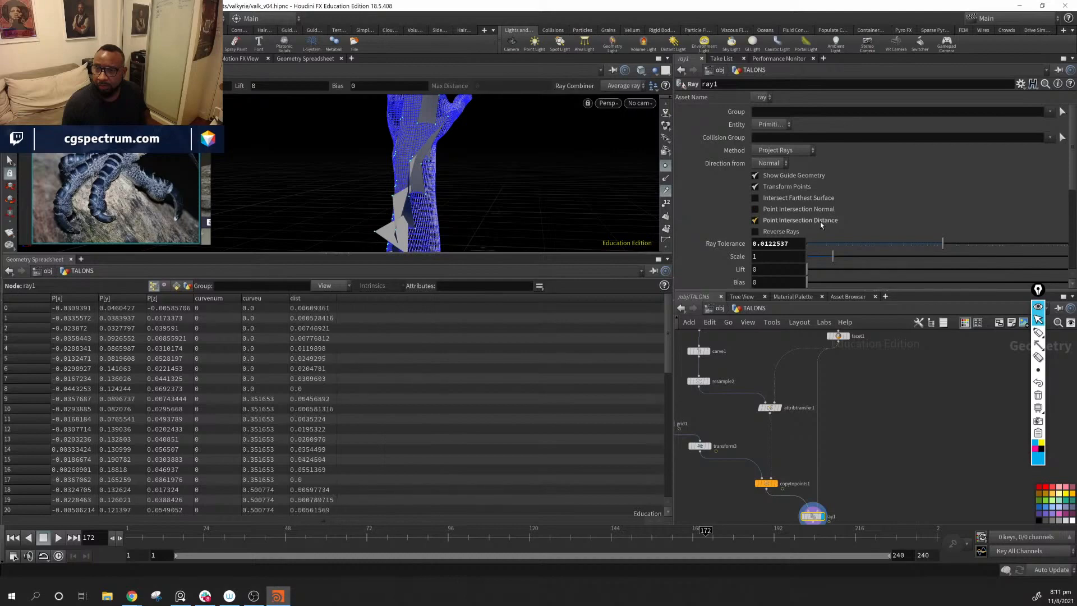
click(796, 232)
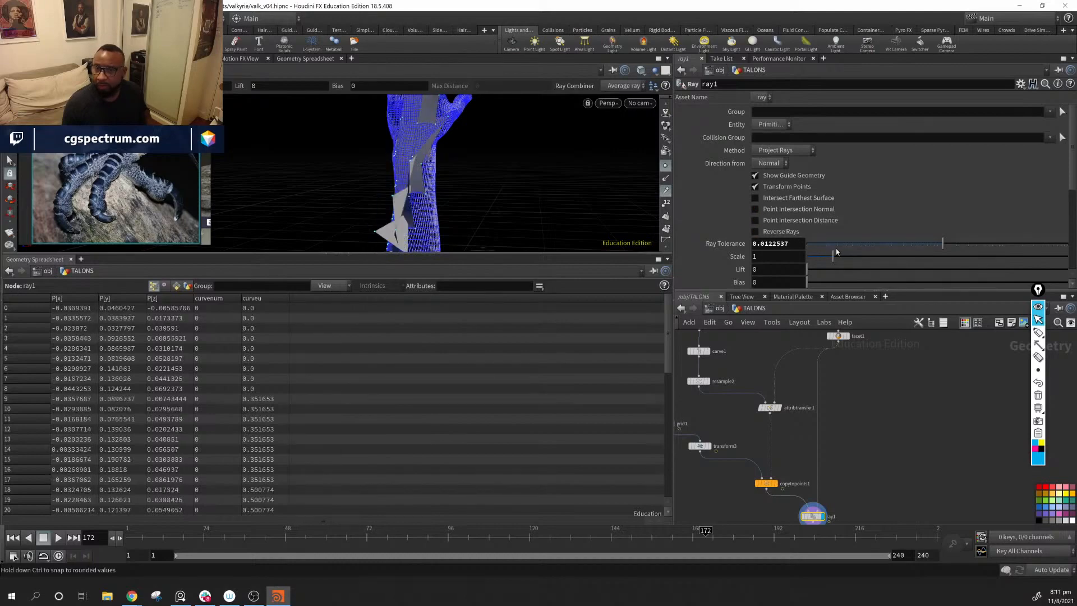
Step: Change the projection Method of ray1 to Minimum Distance
click(802, 151)
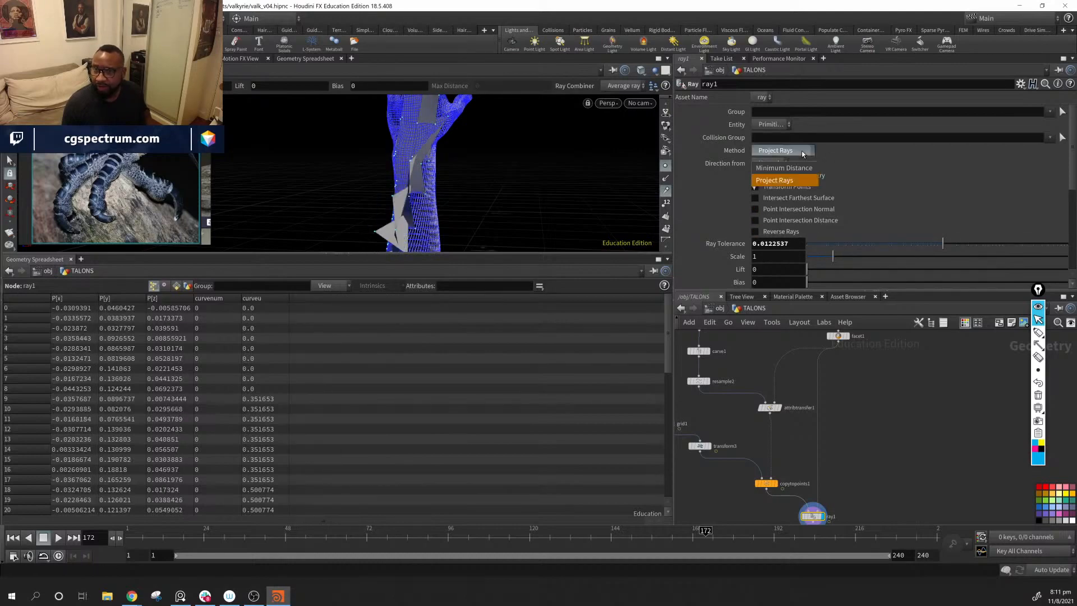
click(785, 163)
key(Escape)
drag(505, 151, 524, 120)
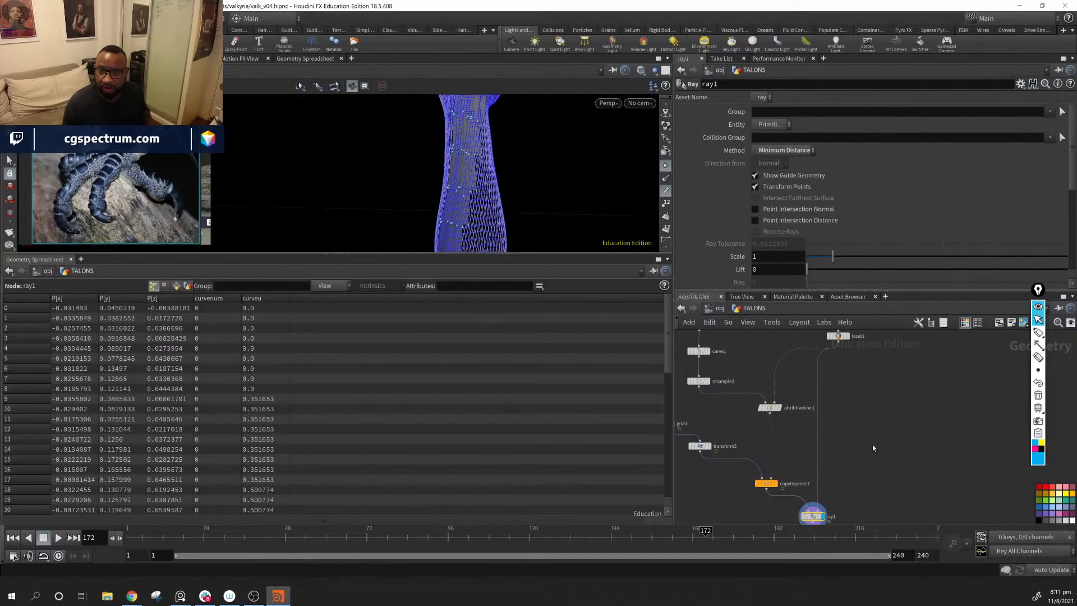
click(886, 446)
middle_drag(887, 446, 906, 336)
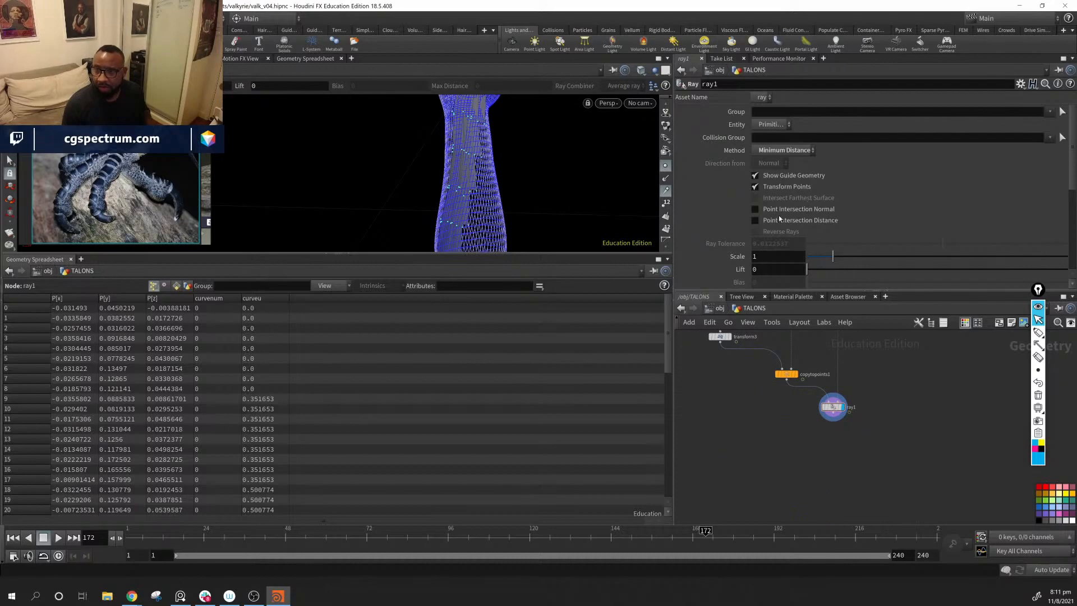
Step: Hide the guide geometry of ray1 and inspect the projected plates from several sides along with the remaining ray parameters
click(759, 177)
middle_drag(893, 333, 857, 436)
click(818, 392)
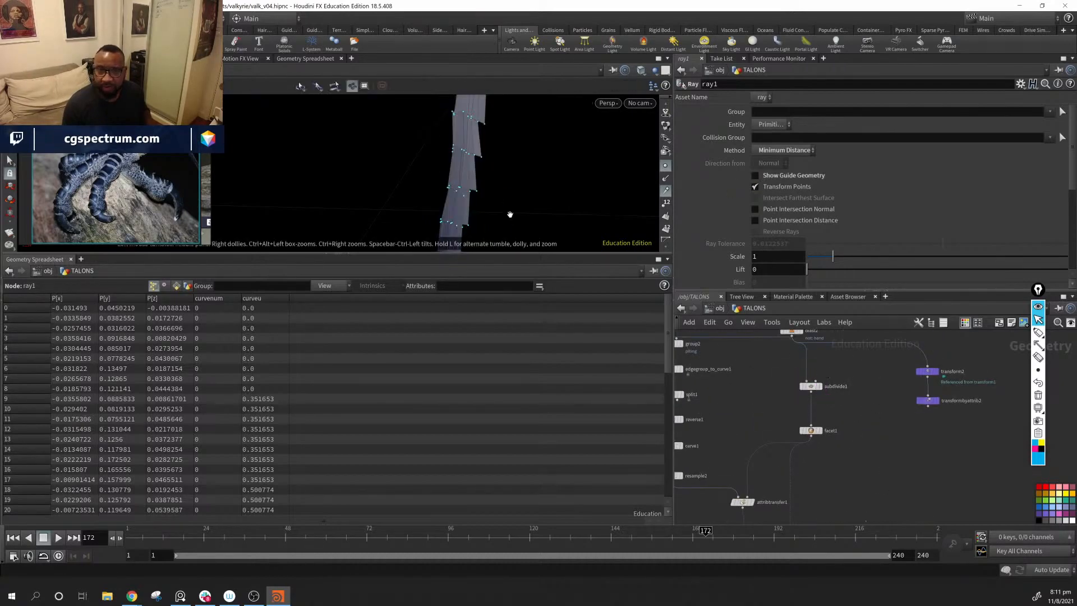
alt+drag(510, 214, 507, 247)
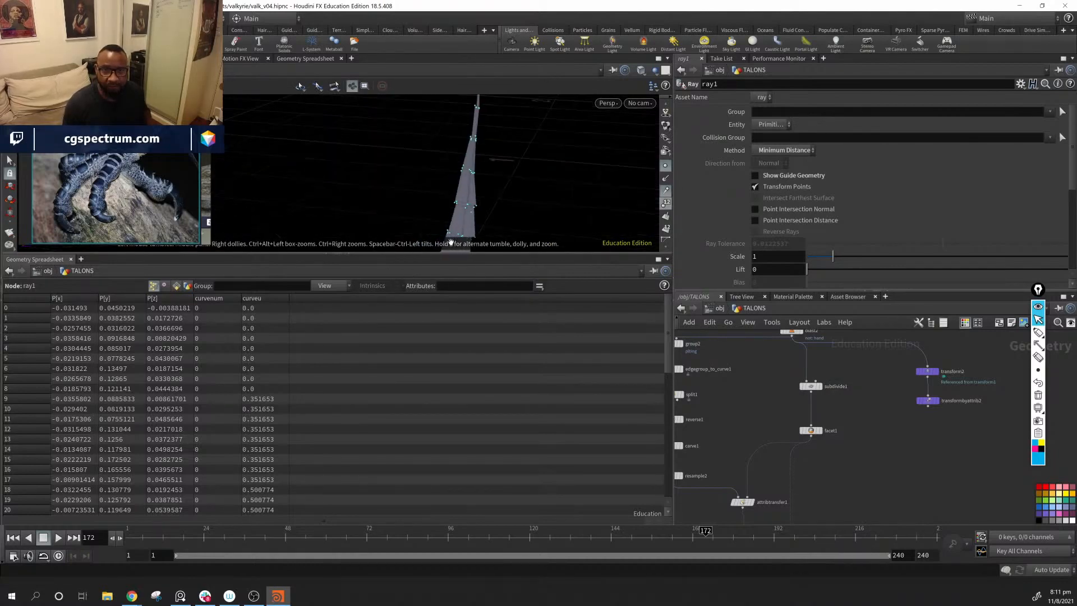
drag(488, 185, 344, 174)
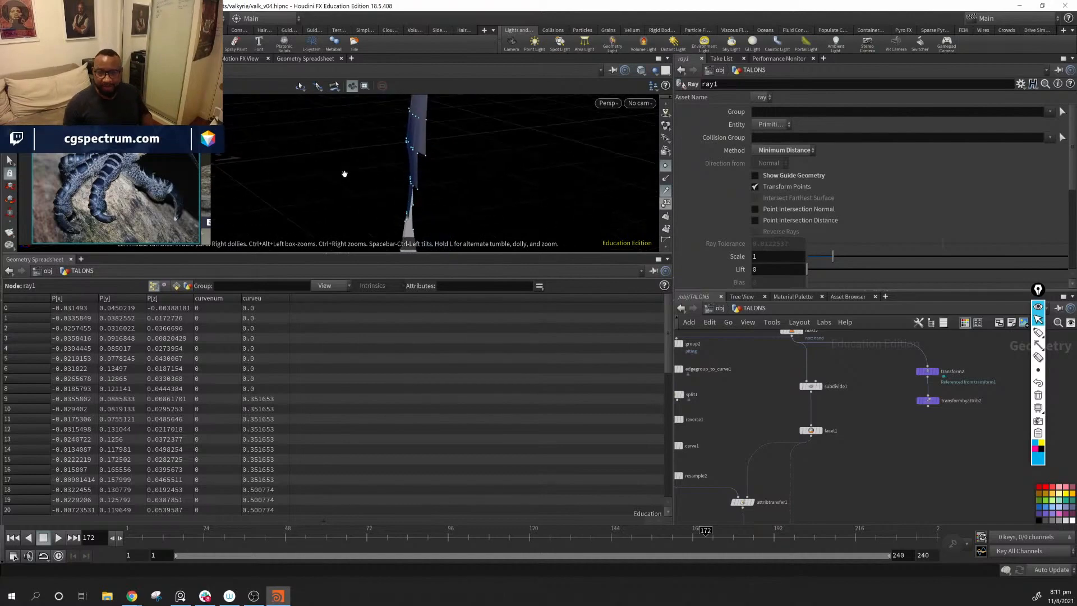
drag(413, 193, 635, 164)
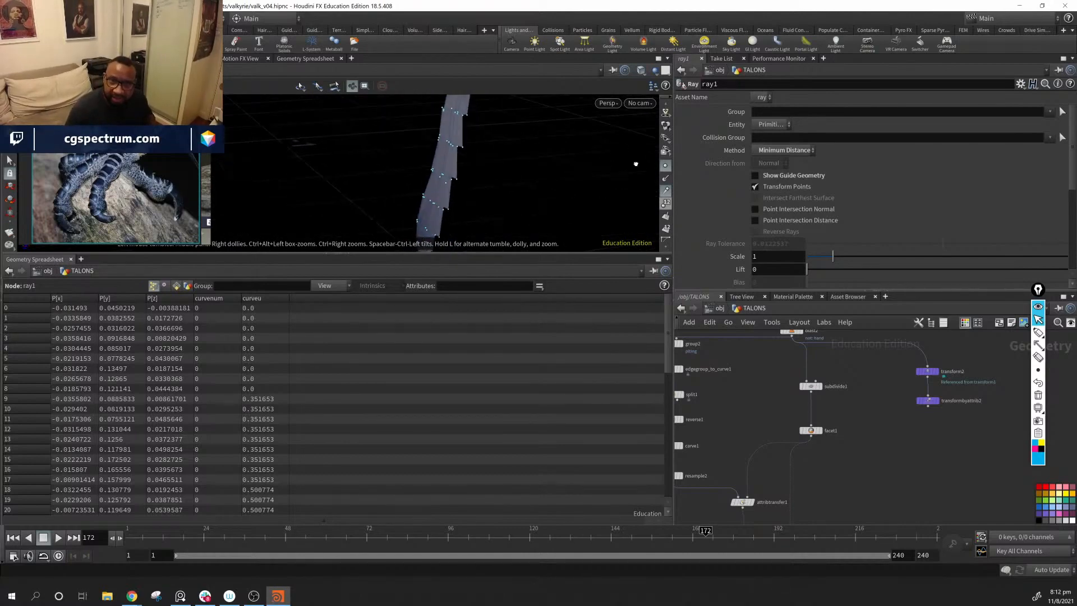
drag(442, 180, 604, 175)
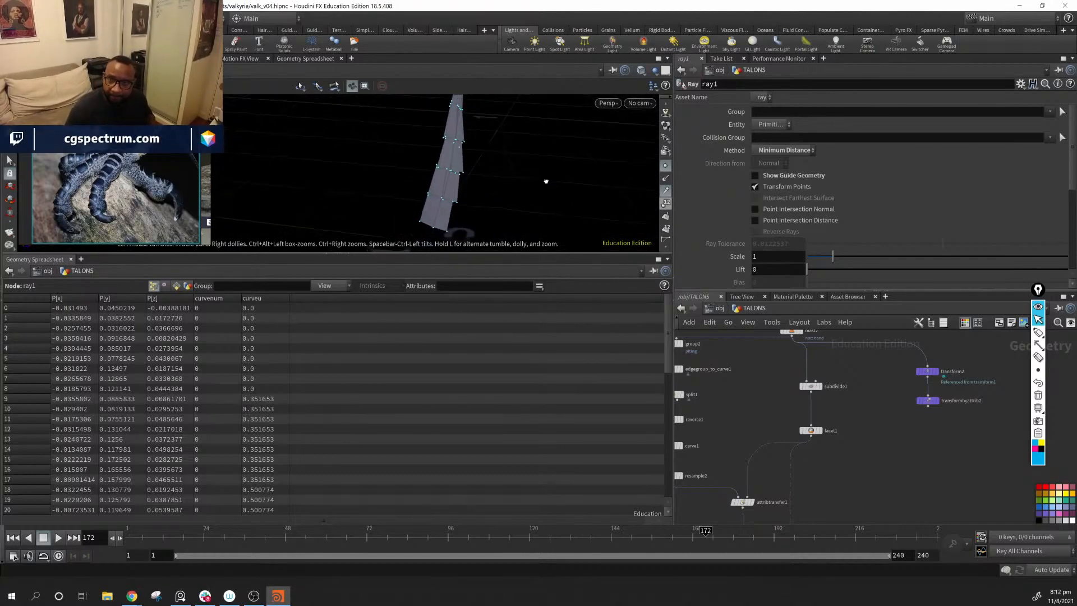
scroll(729, 233, down, 5)
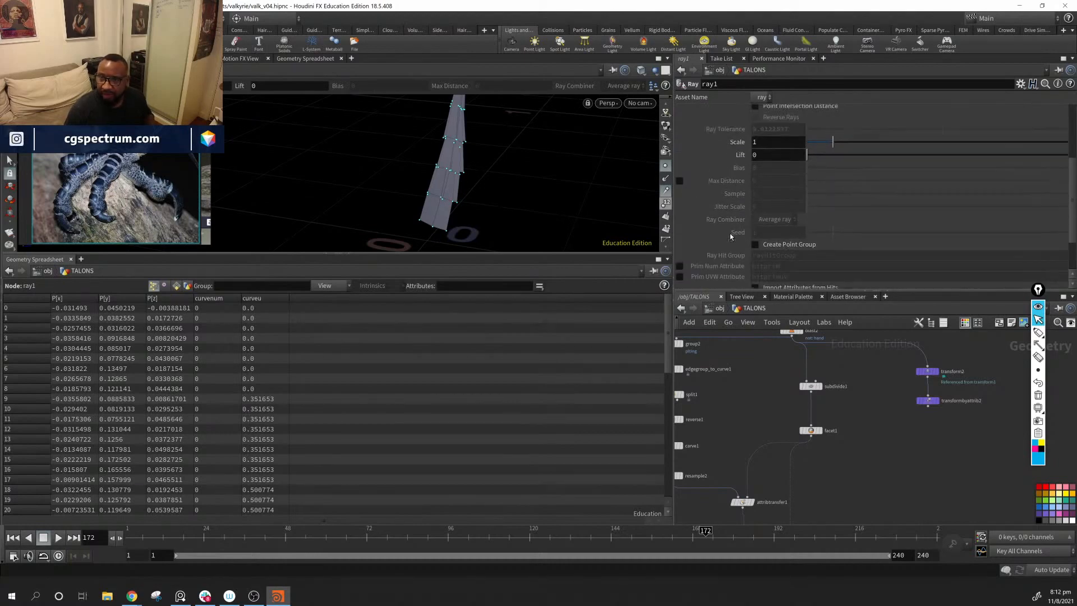
drag(808, 157, 804, 159)
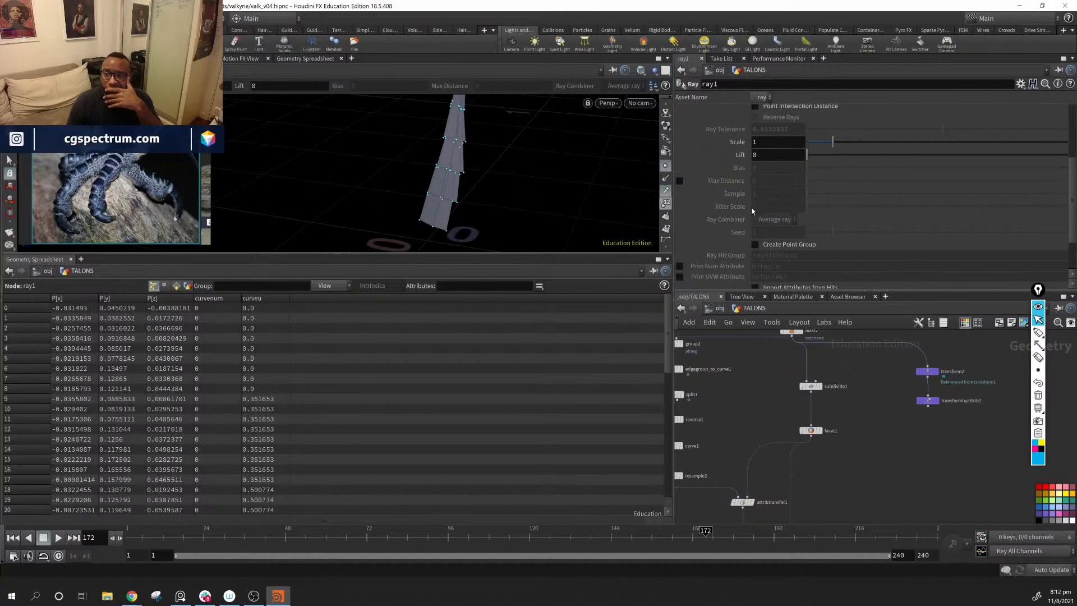
scroll(742, 219, down, 3)
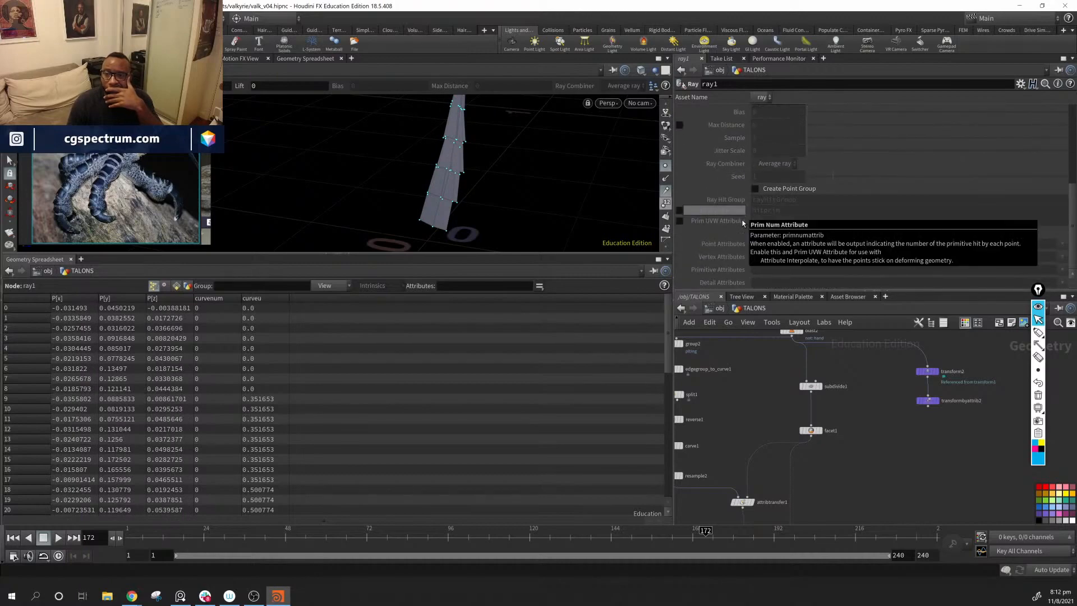
alt+drag(500, 166, 429, 200)
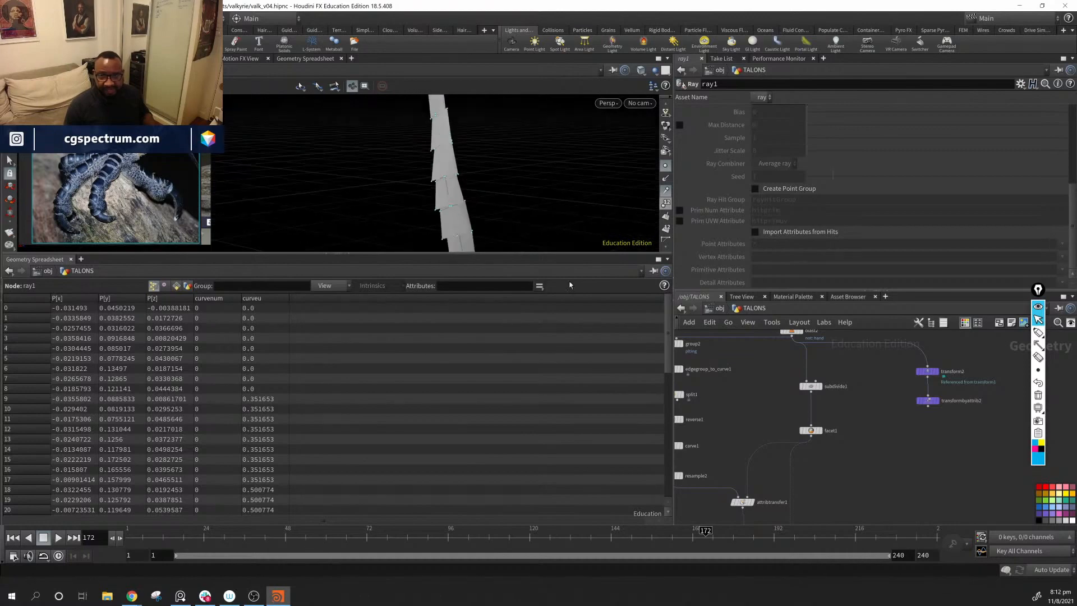
Step: Space out grid1 and transform3 and insert a Reverse node between them to flip the plate faces
middle_drag(909, 415, 971, 381)
click(774, 398)
middle_drag(787, 434, 871, 371)
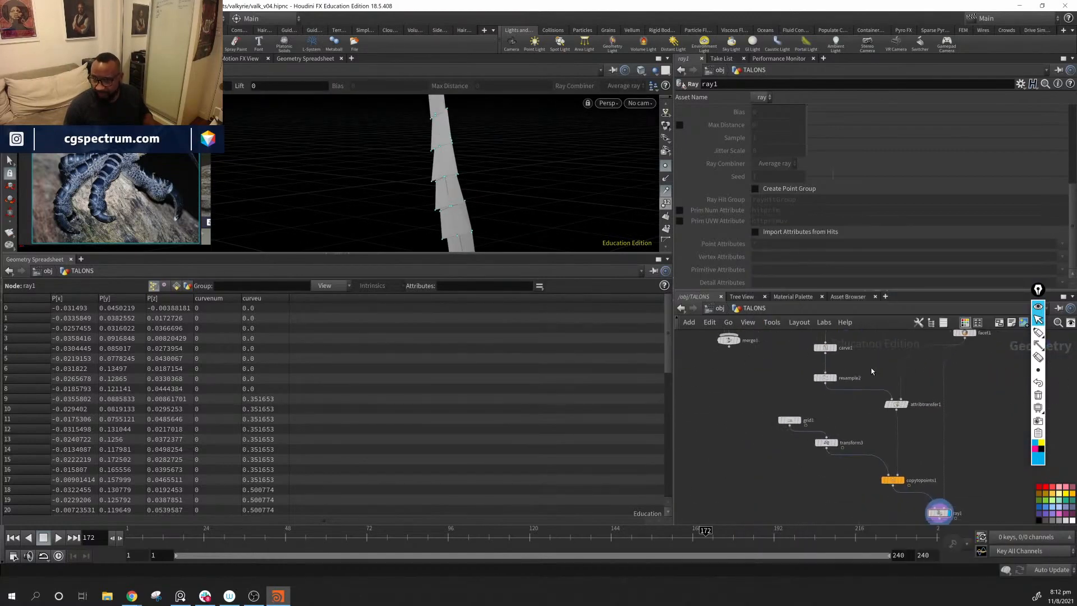
drag(818, 443, 779, 468)
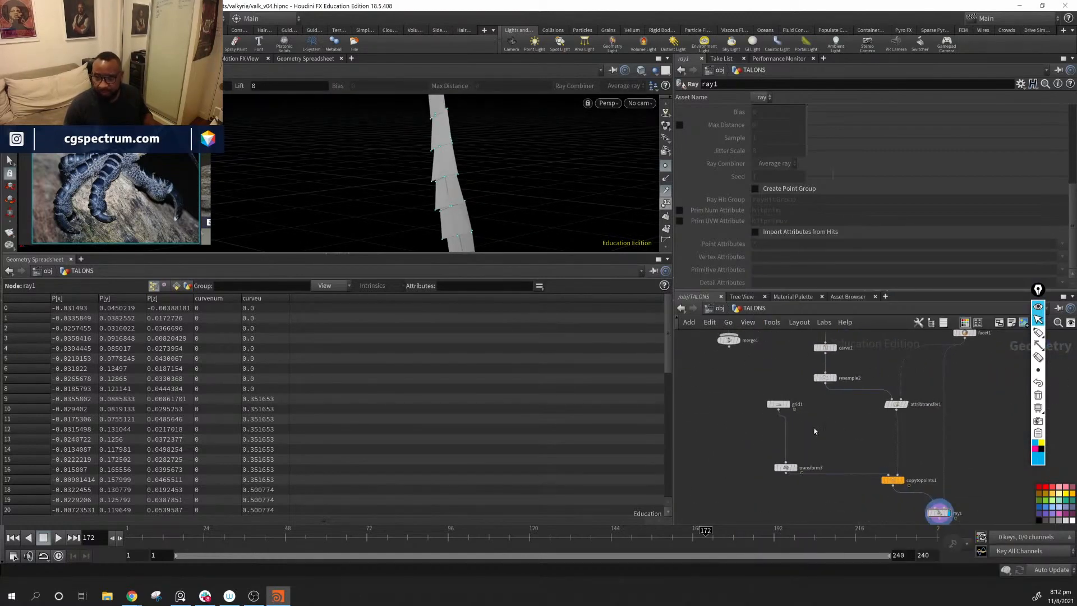
key(Tab)
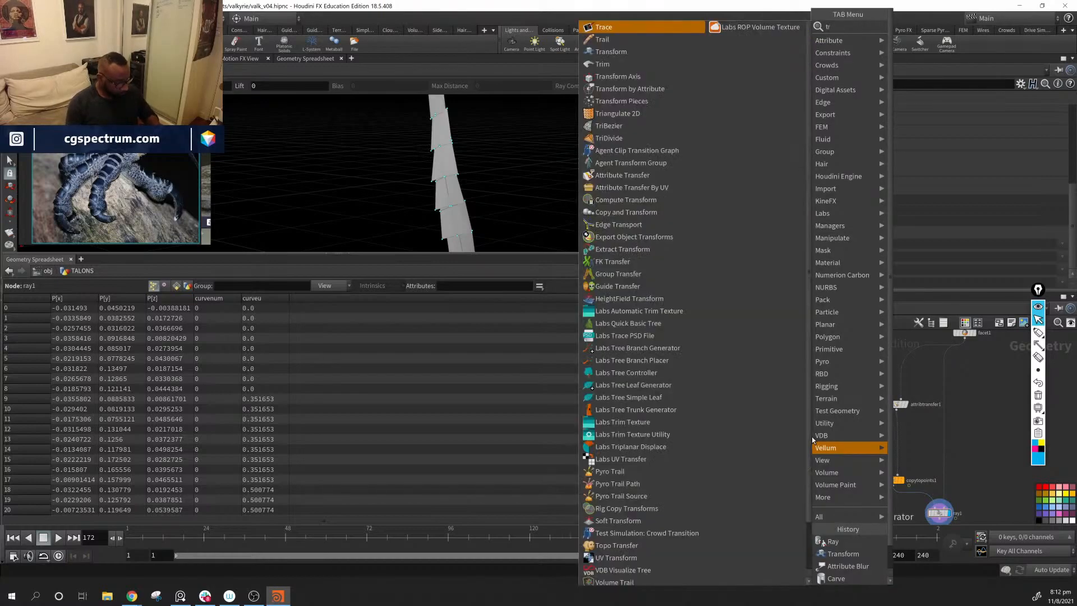
text(re)
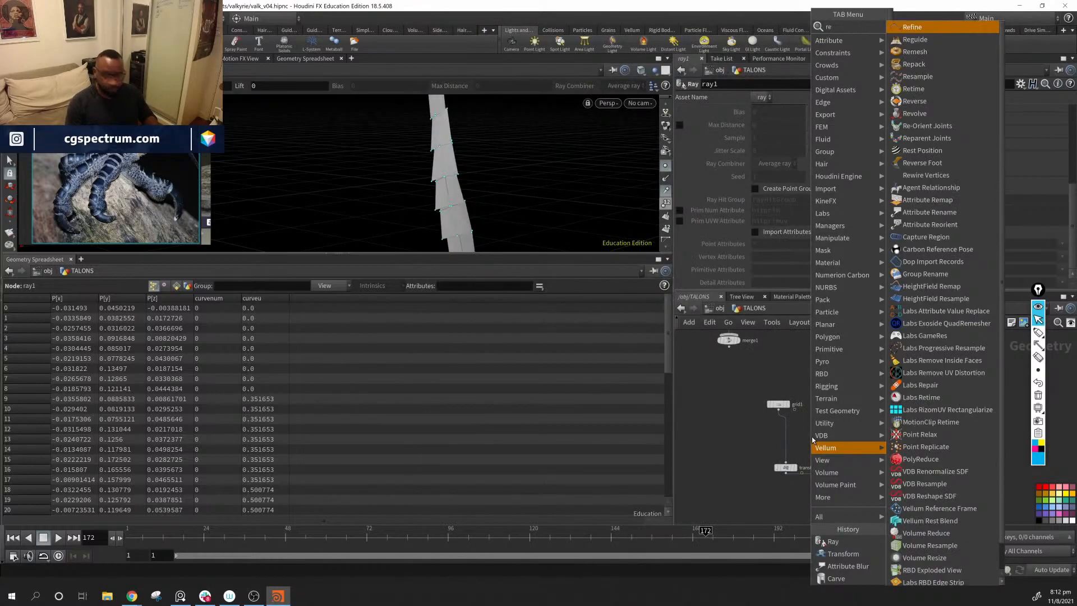
text(v)
key(Return)
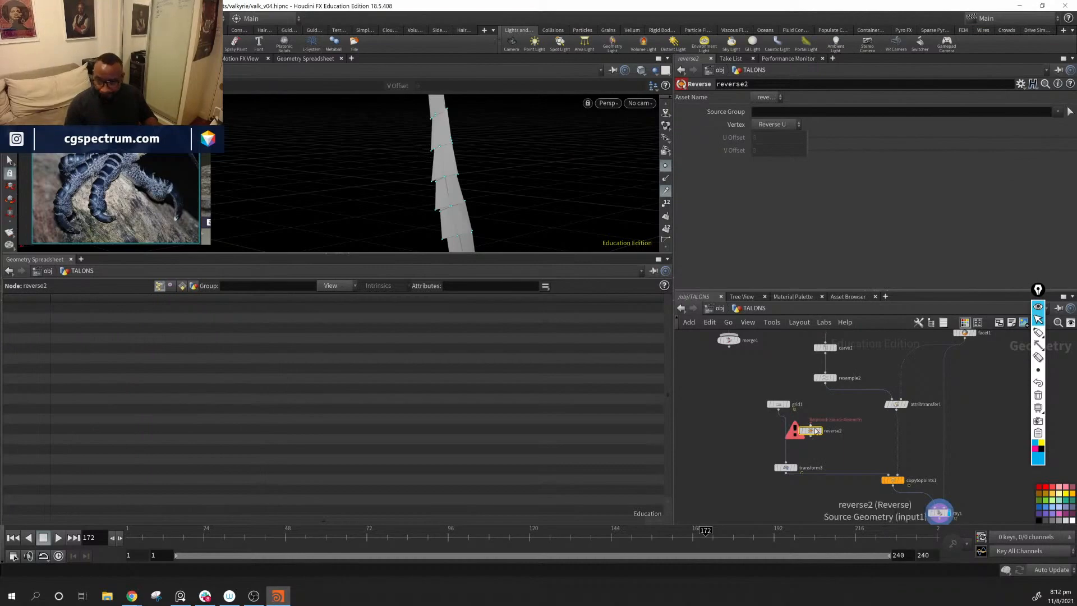
click(785, 435)
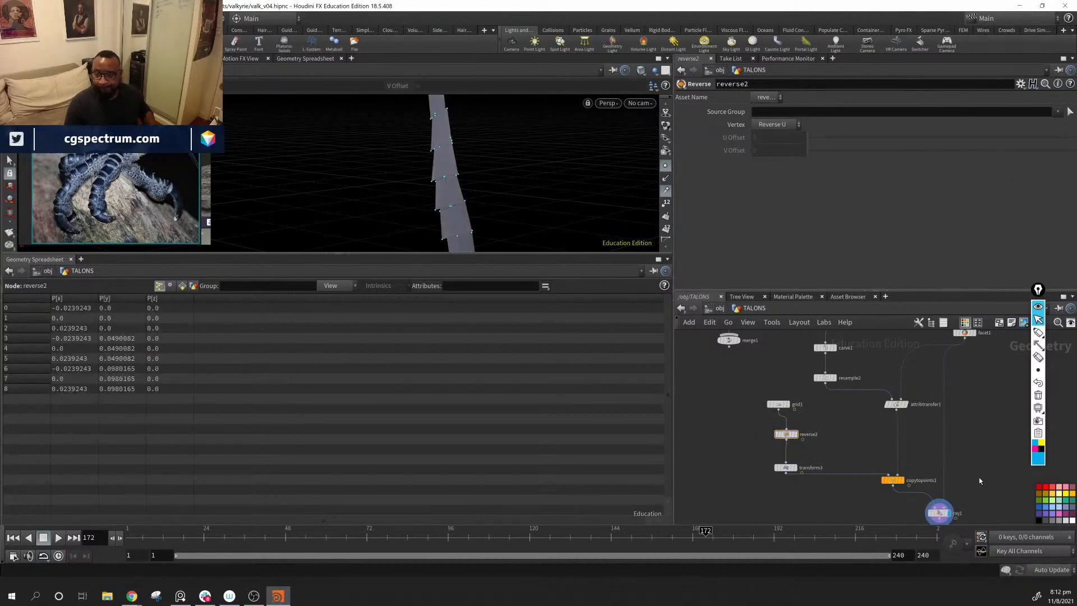
drag(353, 170, 460, 134)
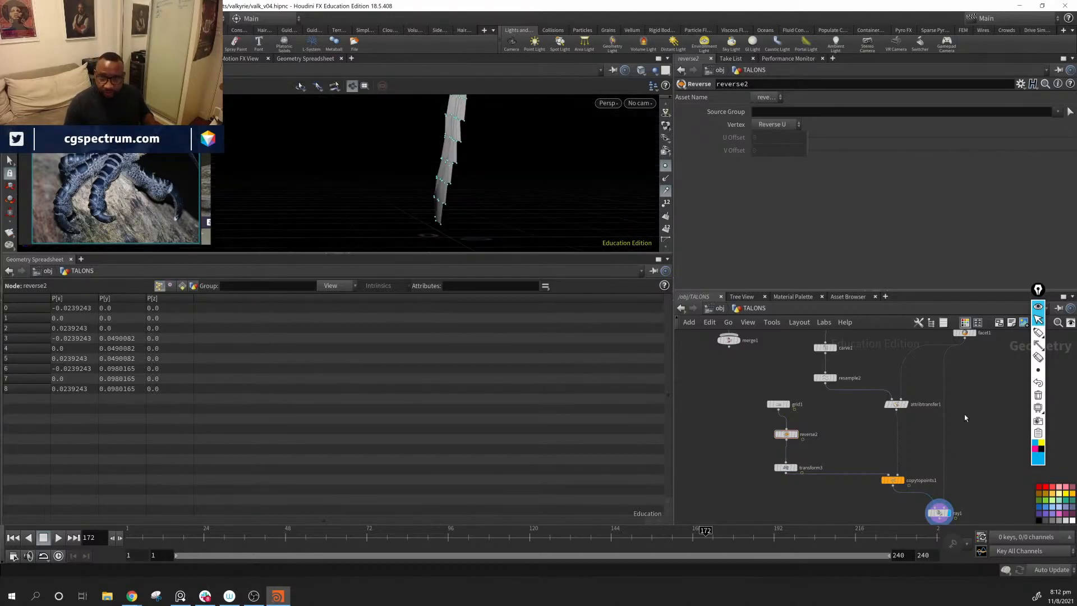
Step: Turn Show Guide Geometry back on for ray1 and check how the plates sit on the arm and hand mesh
middle_drag(971, 428, 889, 395)
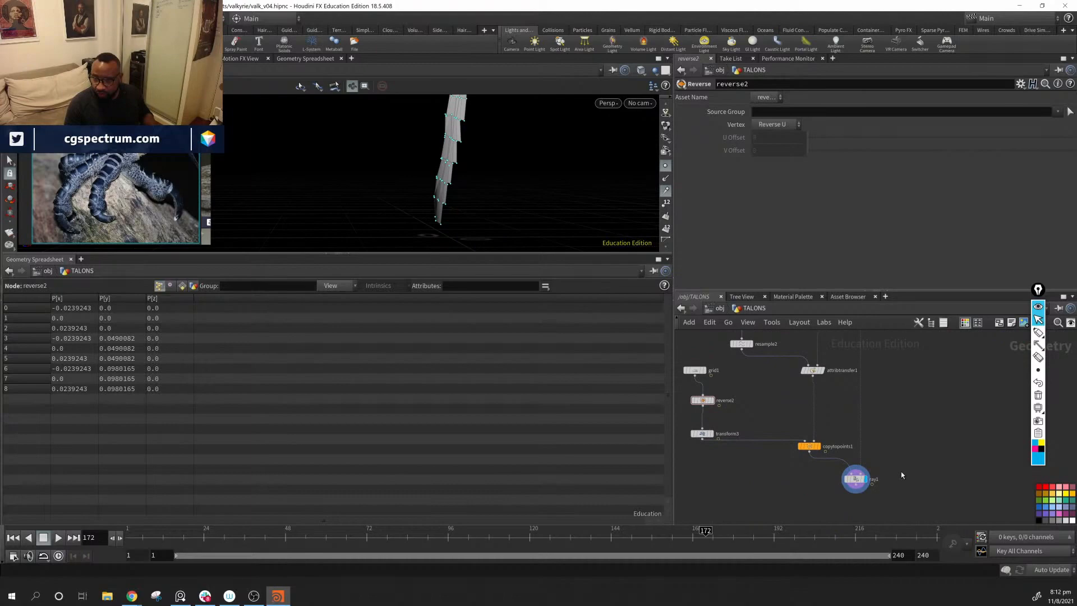
click(854, 477)
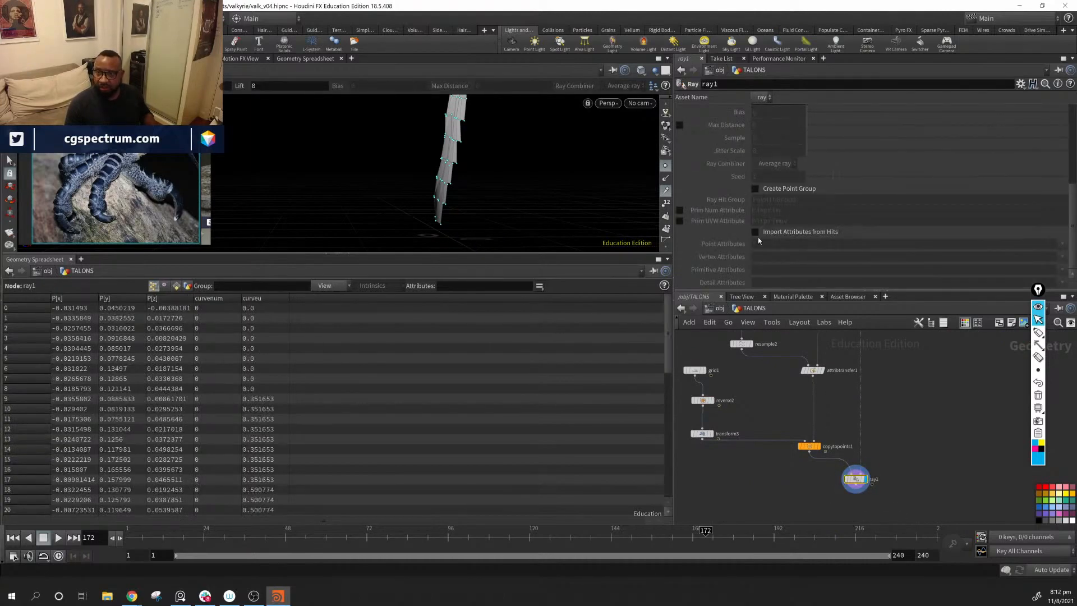
scroll(760, 197, up, 5)
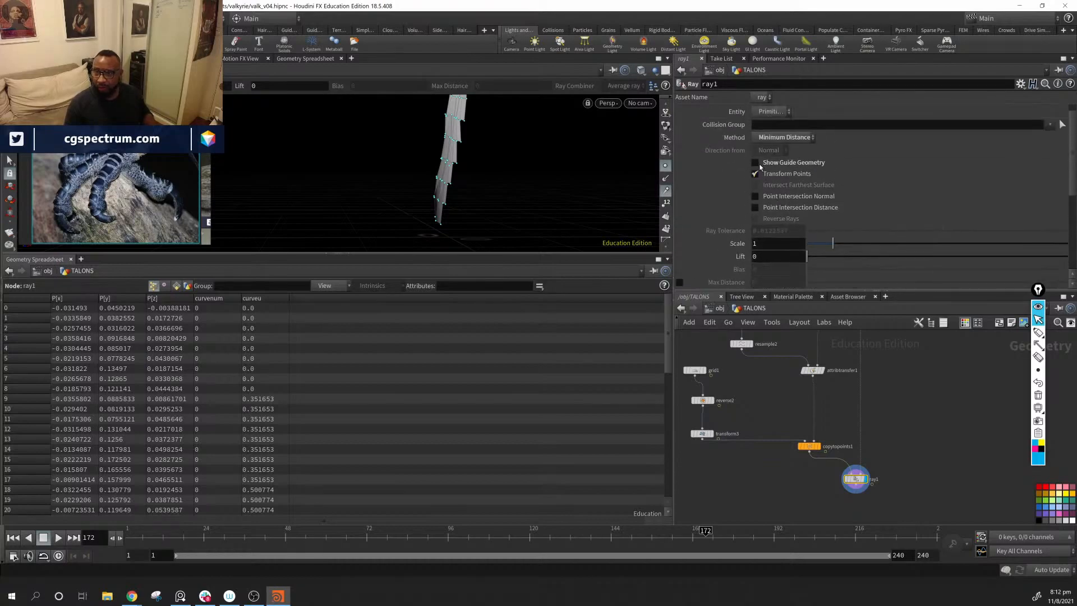
click(754, 164)
alt+drag(522, 172, 543, 163)
alt+drag(437, 134, 386, 174)
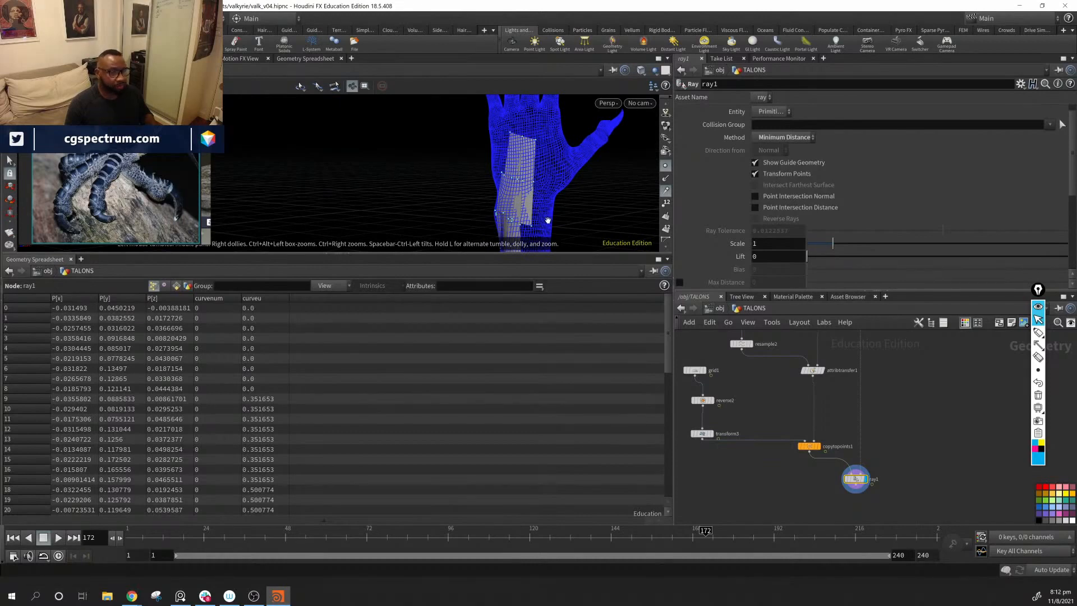
alt+drag(548, 220, 603, 188)
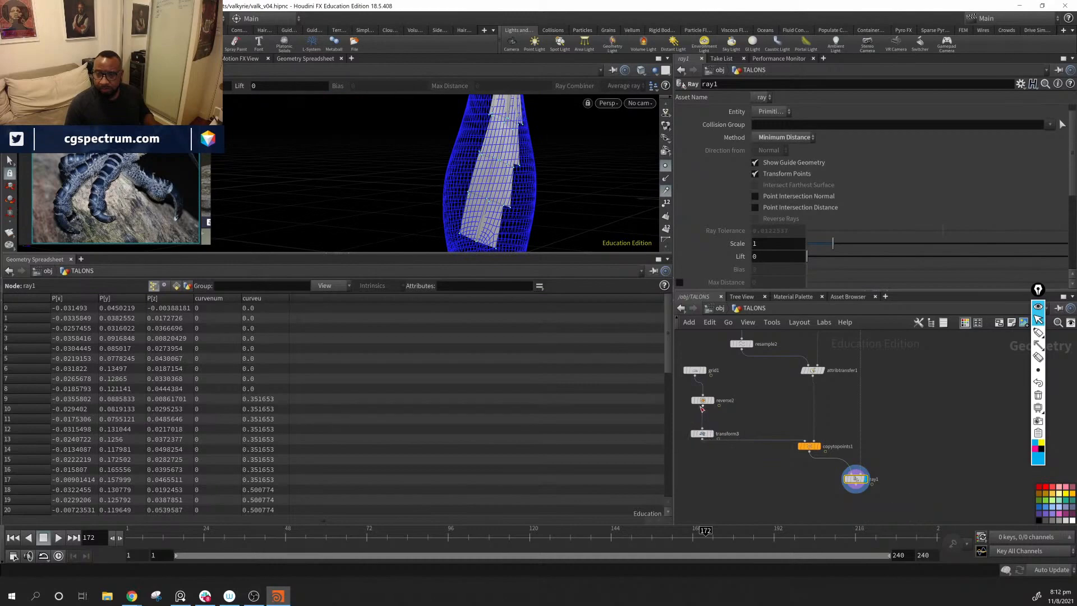
Step: Widen grid1 to a Size X of 0.0807021 so the plates wrap further around the arm
click(695, 371)
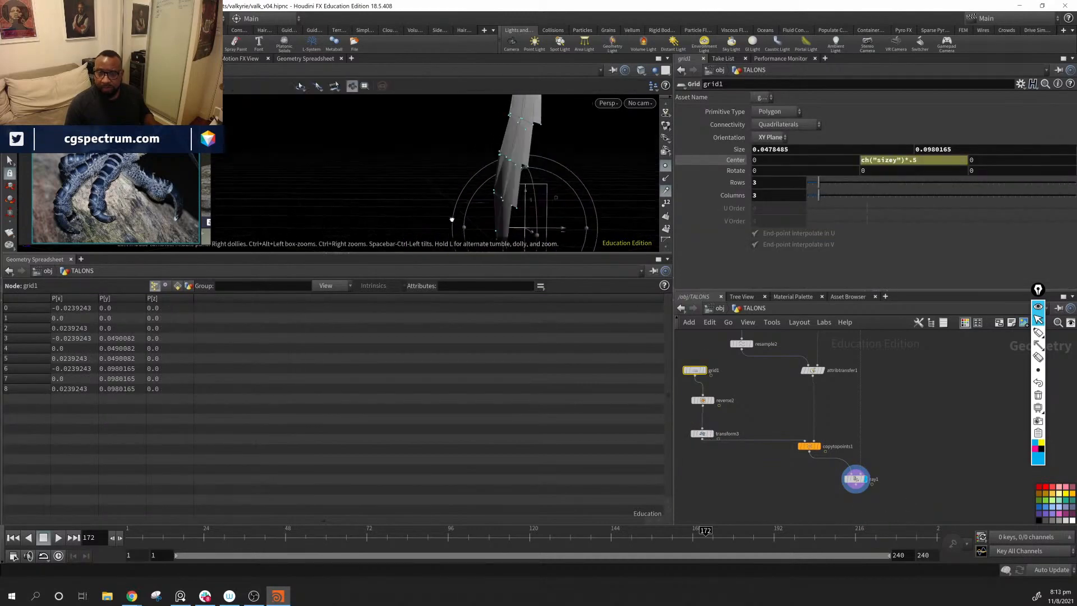
mouse_move(564, 231)
mouse_down()
mouse_move(549, 231)
mouse_move(567, 231)
mouse_up()
key(Escape)
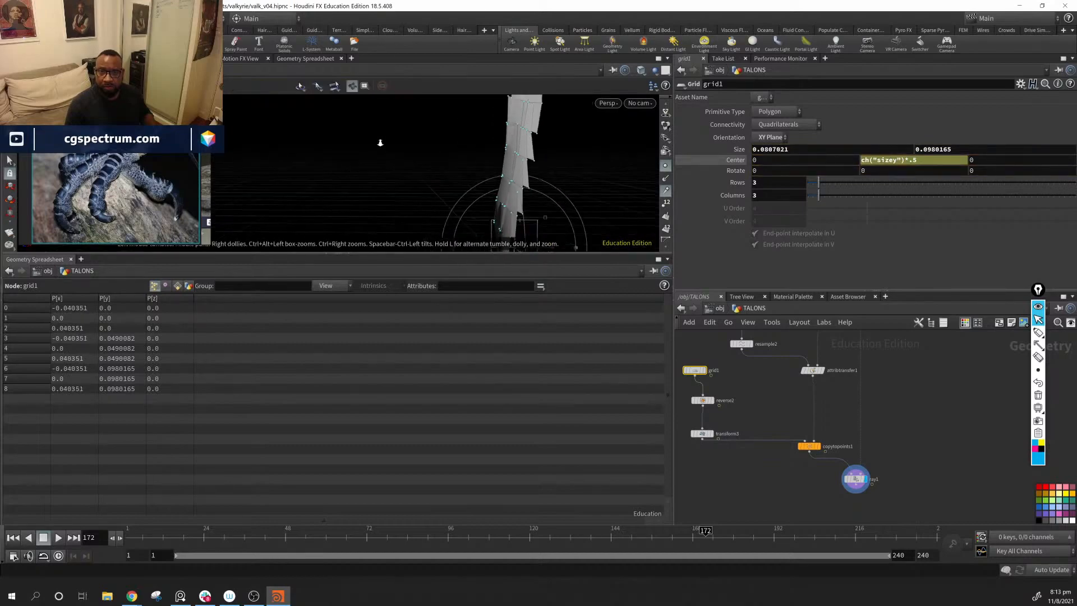
alt+drag(380, 142, 392, 185)
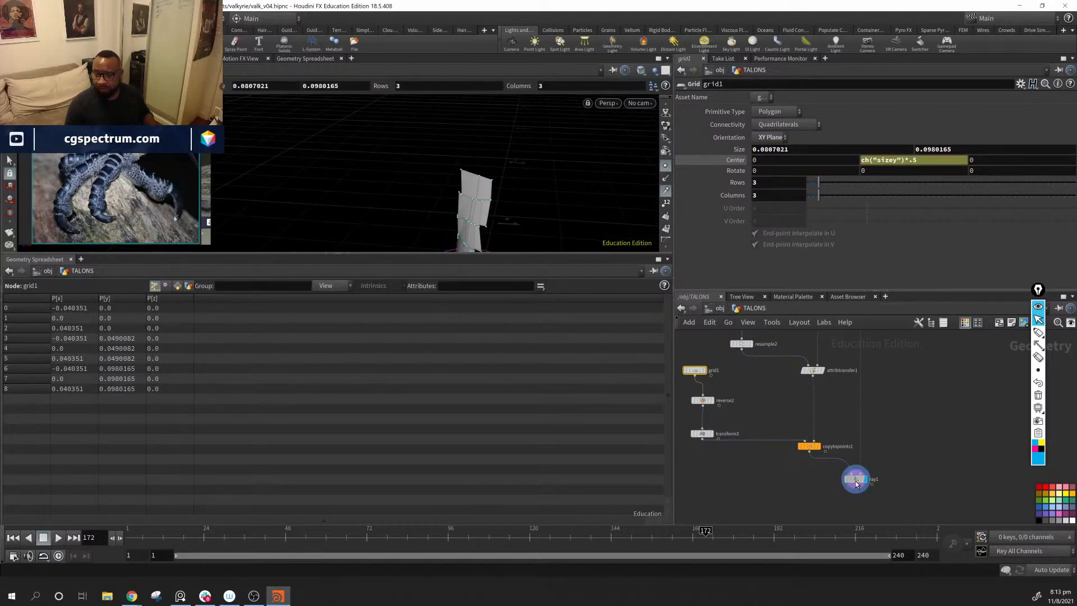
Step: Select ray1 and inspect the widened plates against the guide mesh from the hand down to the forearm
click(855, 480)
mouse_move(515, 200)
mouse_down()
mouse_move(621, 183)
mouse_move(519, 209)
mouse_up()
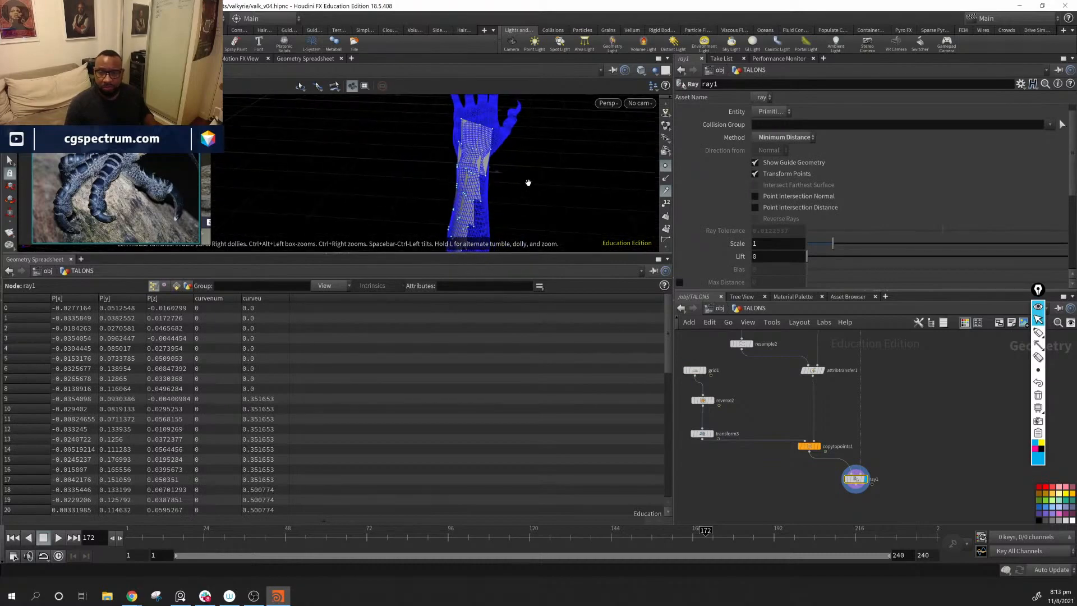
middle_drag(527, 196, 534, 140)
drag(487, 124, 344, 183)
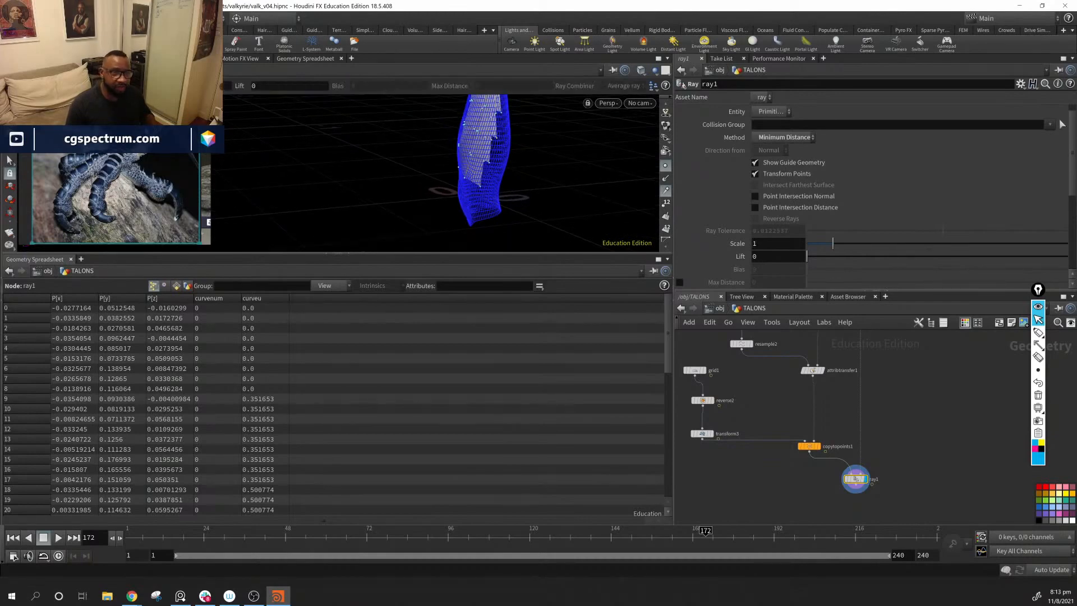
mouse_move(1035, 341)
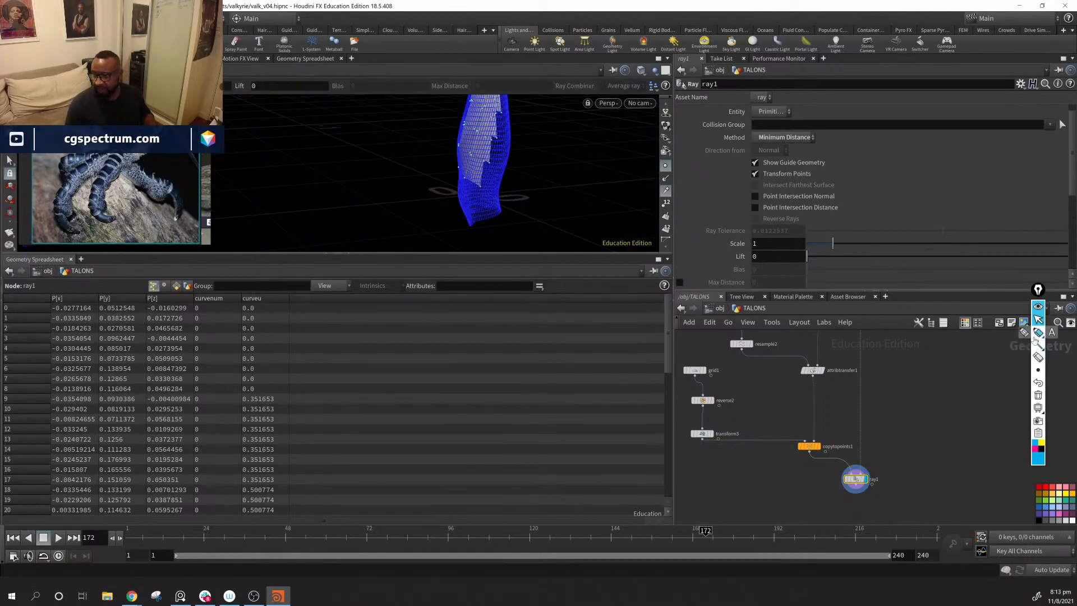
Step: Sketch a tapered plate outline beside the arm with the annotation pen and clear the drawing
click(1024, 332)
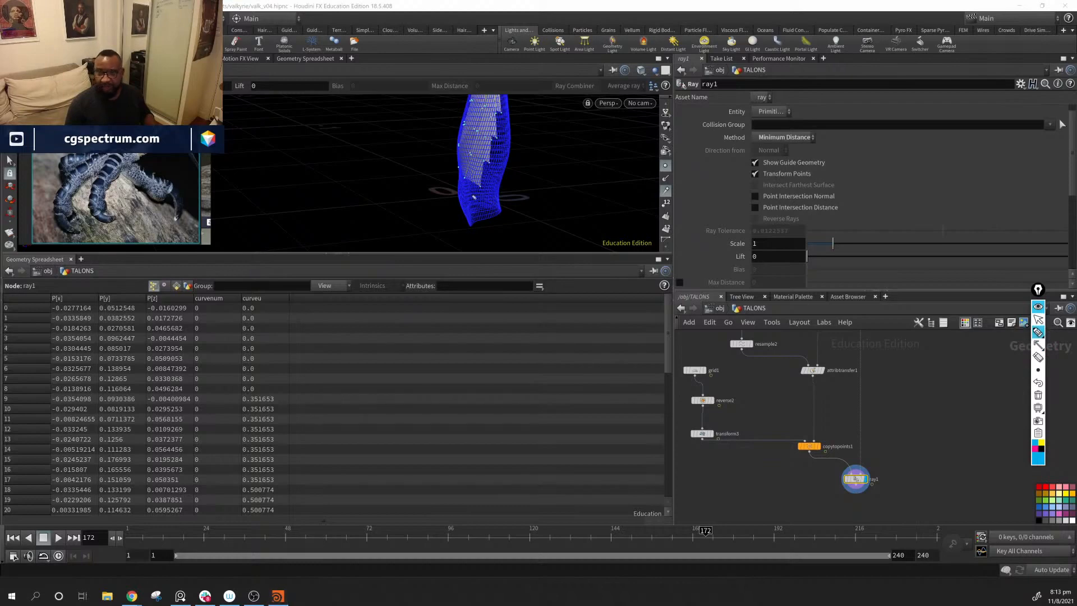
mouse_move(542, 216)
mouse_down()
mouse_move(533, 164)
mouse_move(612, 149)
mouse_move(604, 203)
mouse_move(537, 219)
mouse_up()
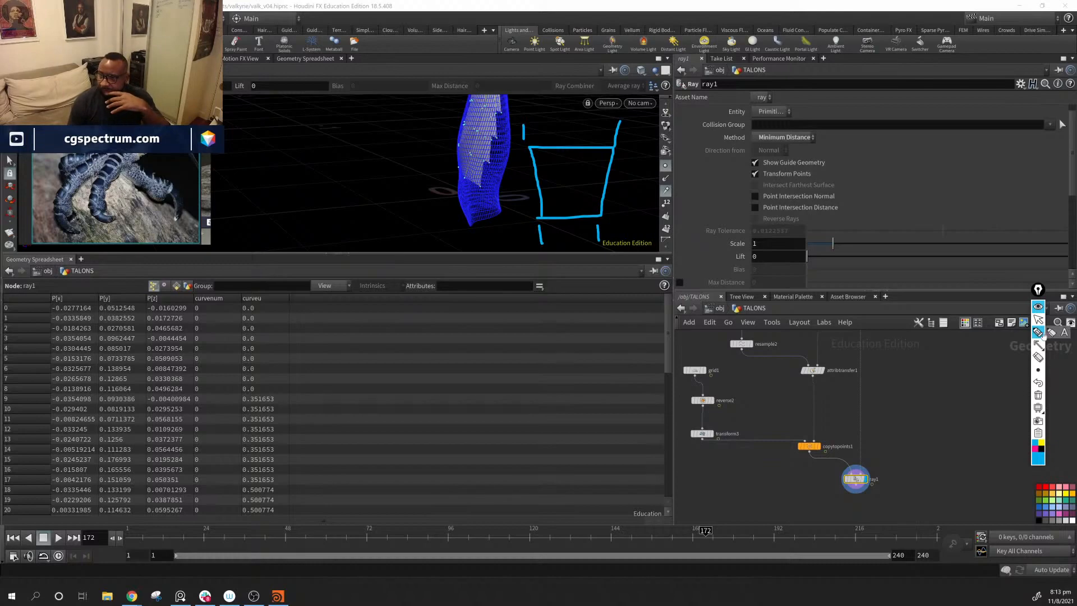
click(1038, 406)
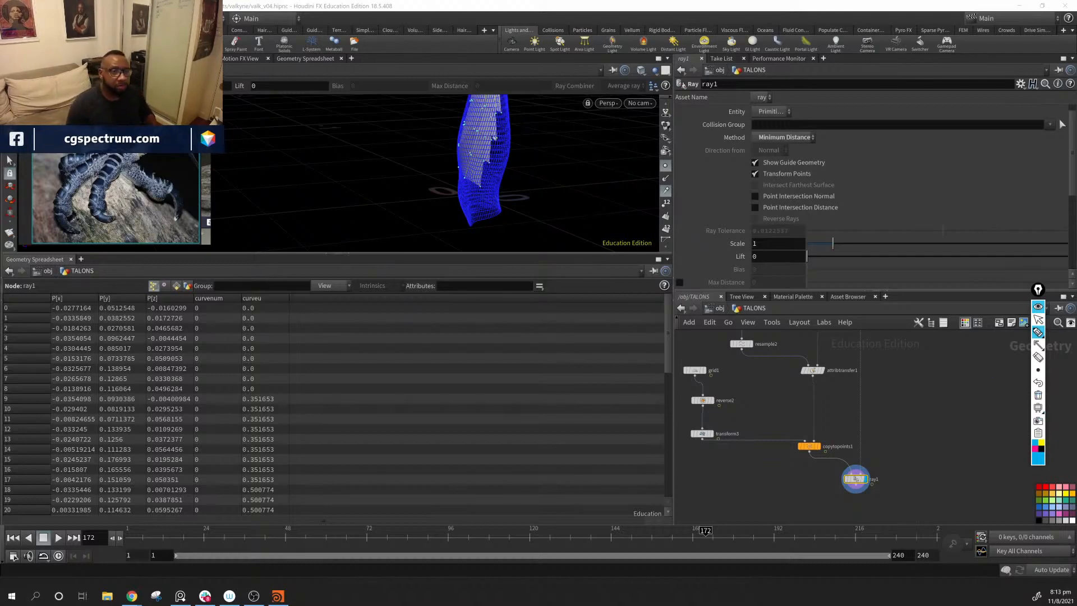
click(1038, 320)
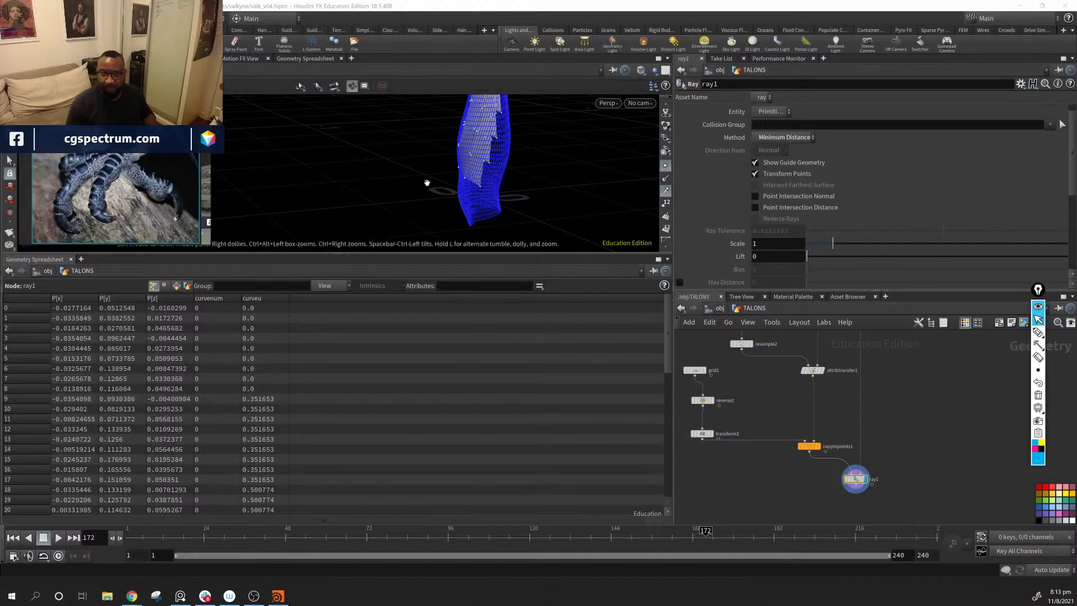
Step: Inspect the projected plates along the arm, and display copytopoints1 to examine the plates before projection
alt+middle_drag(527, 113, 484, 183)
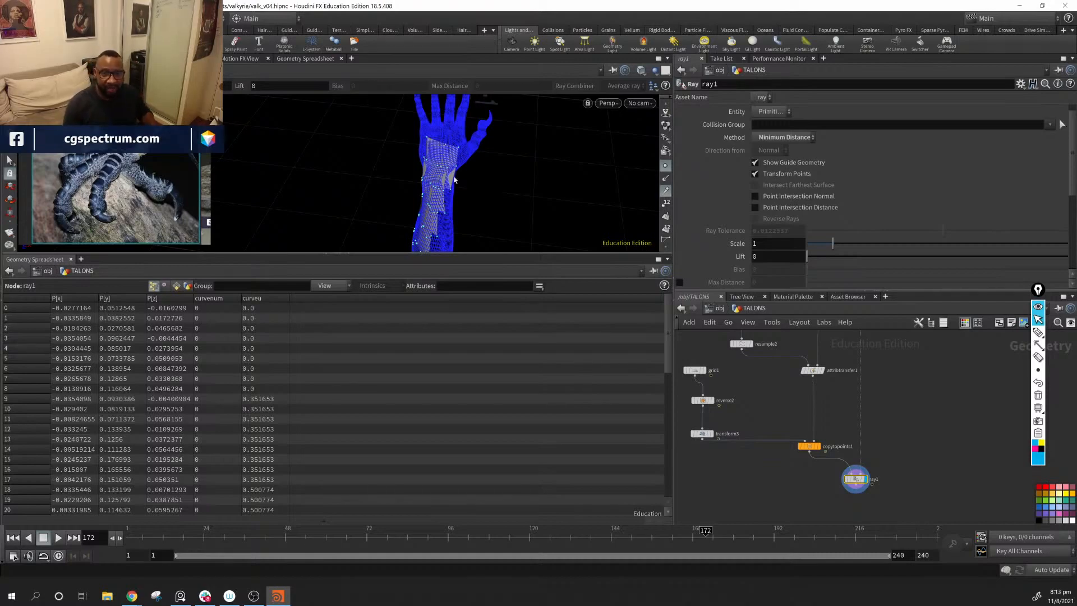
alt+drag(455, 179, 463, 230)
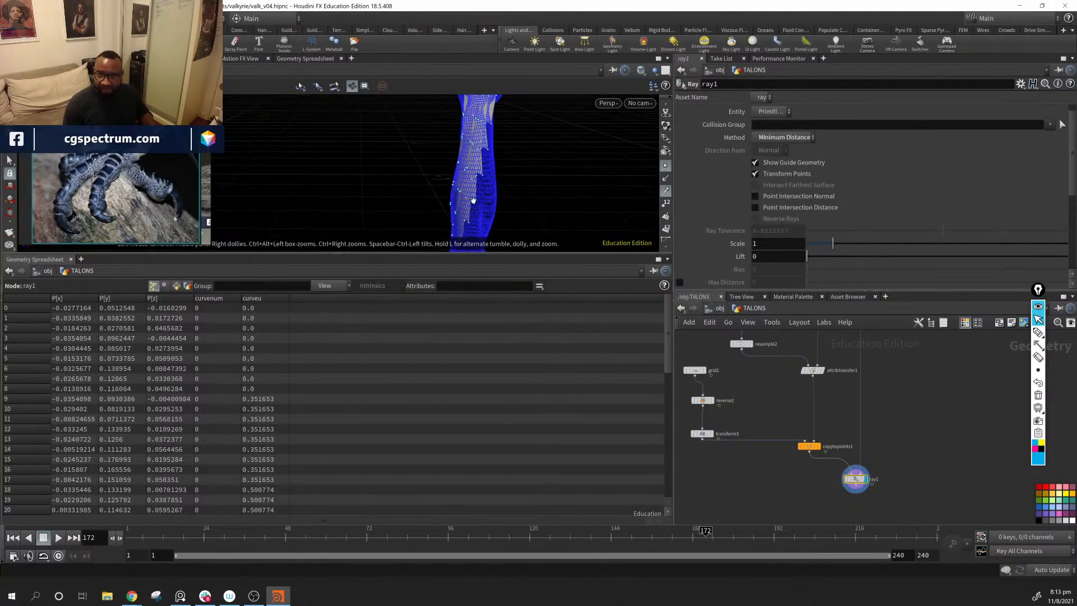
alt+drag(488, 167, 520, 157)
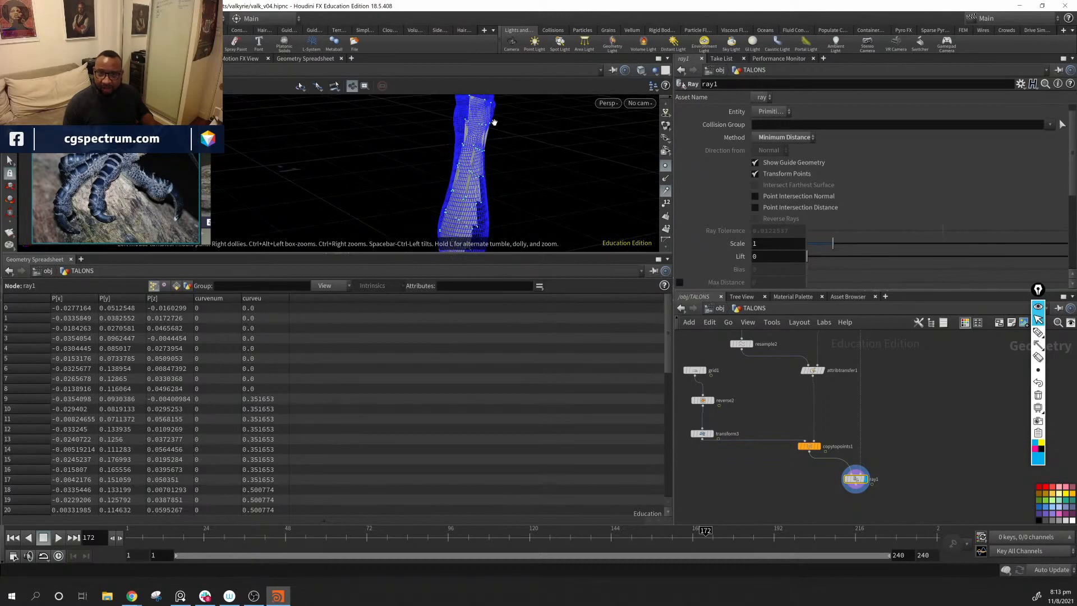
alt+drag(519, 163, 510, 191)
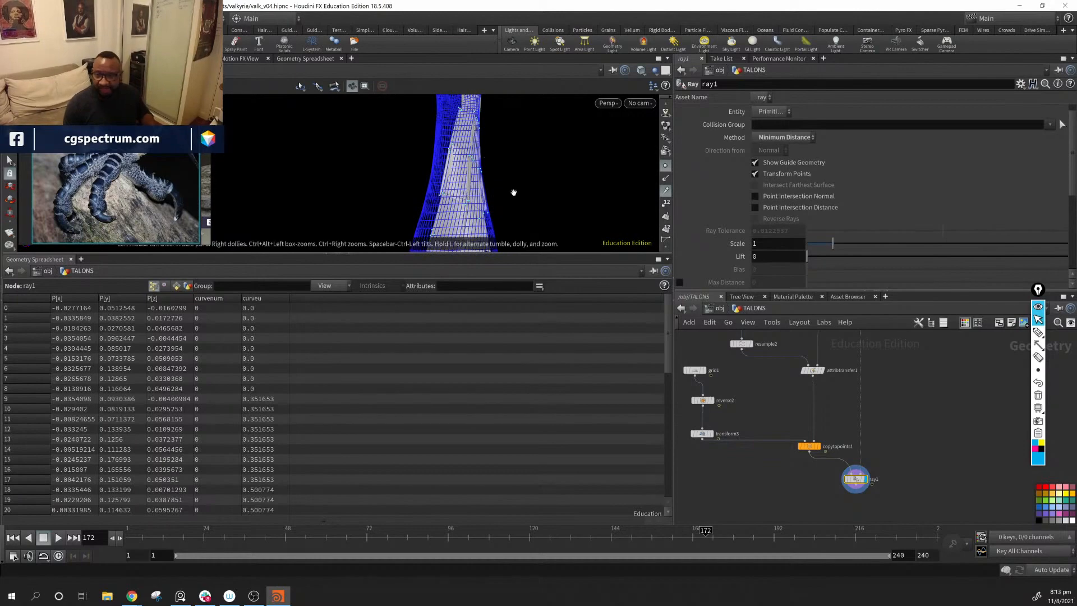
click(816, 446)
alt+drag(429, 144, 521, 182)
middle_drag(725, 400, 773, 399)
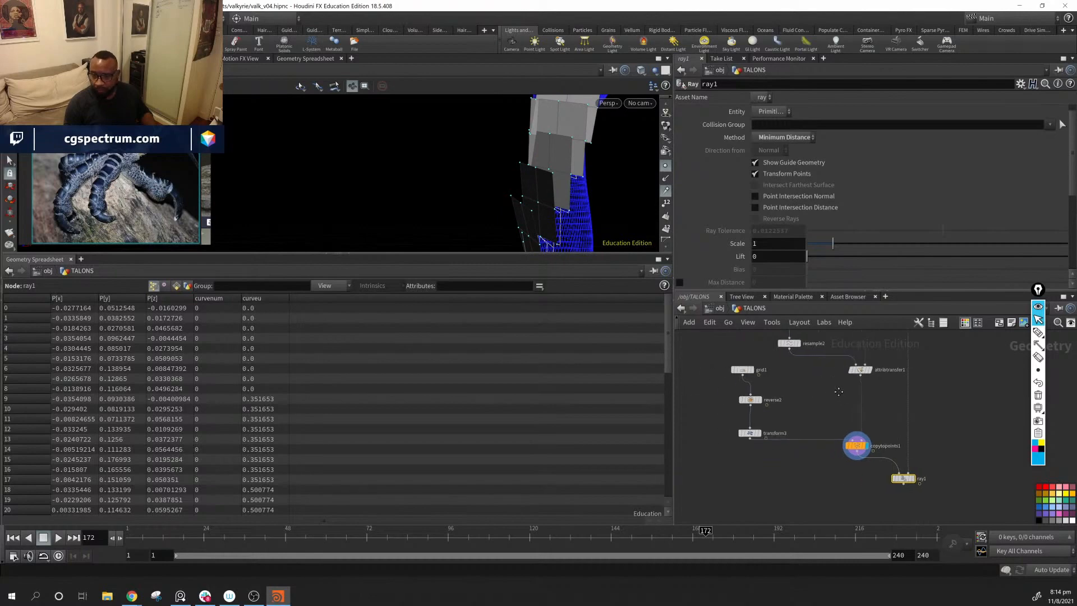
Step: Display grid1's single plate and move the node up to make room above reverse2
click(755, 370)
drag(744, 371, 748, 353)
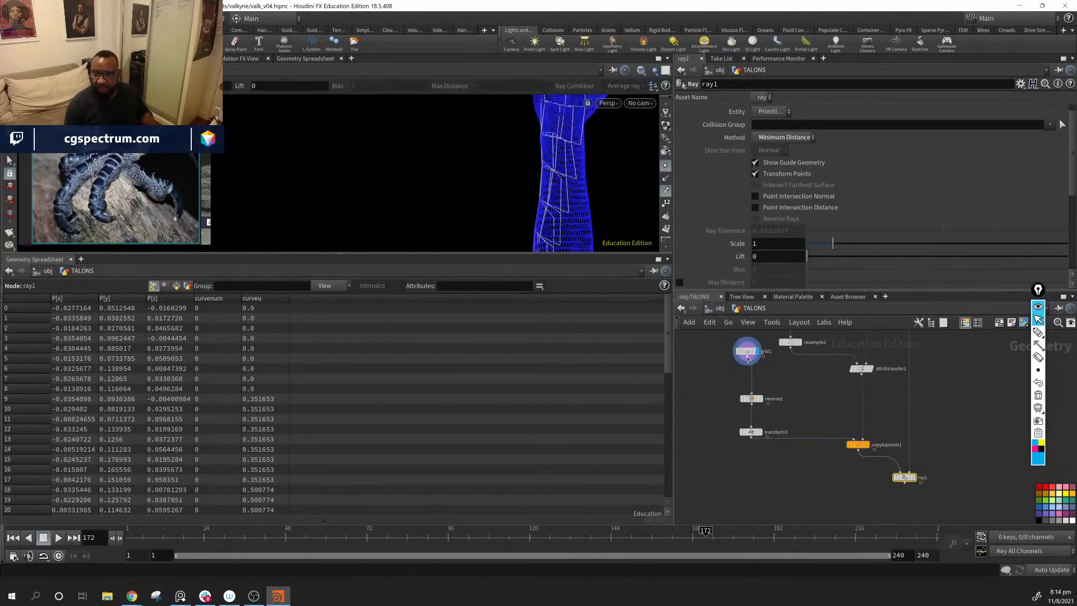
alt+drag(449, 168, 493, 216)
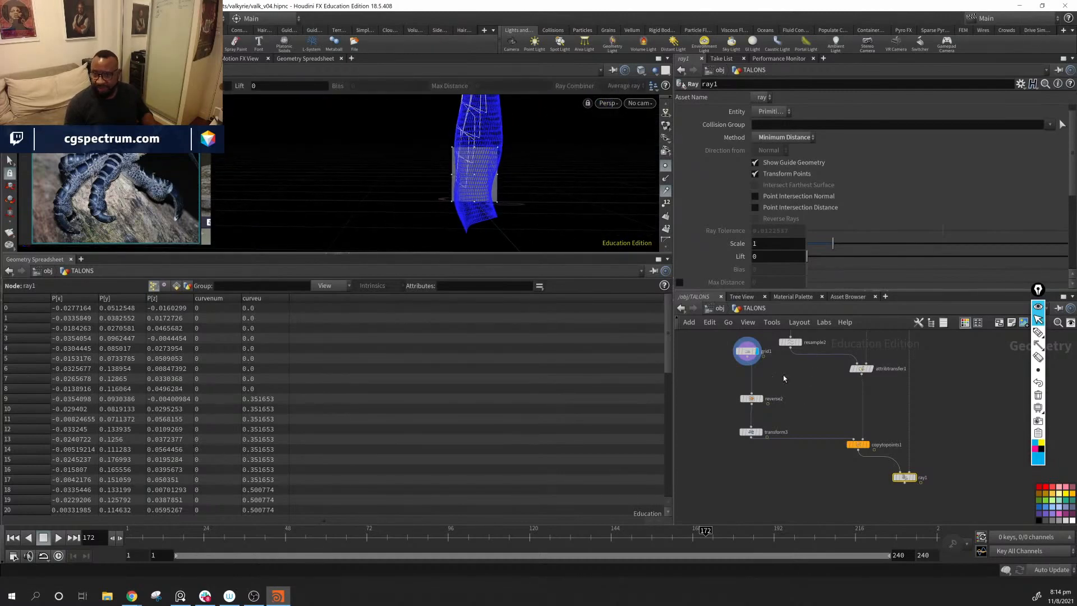
Step: Insert a Twist node between grid1 and reverse2
key(Tab)
mouse_move(782, 386)
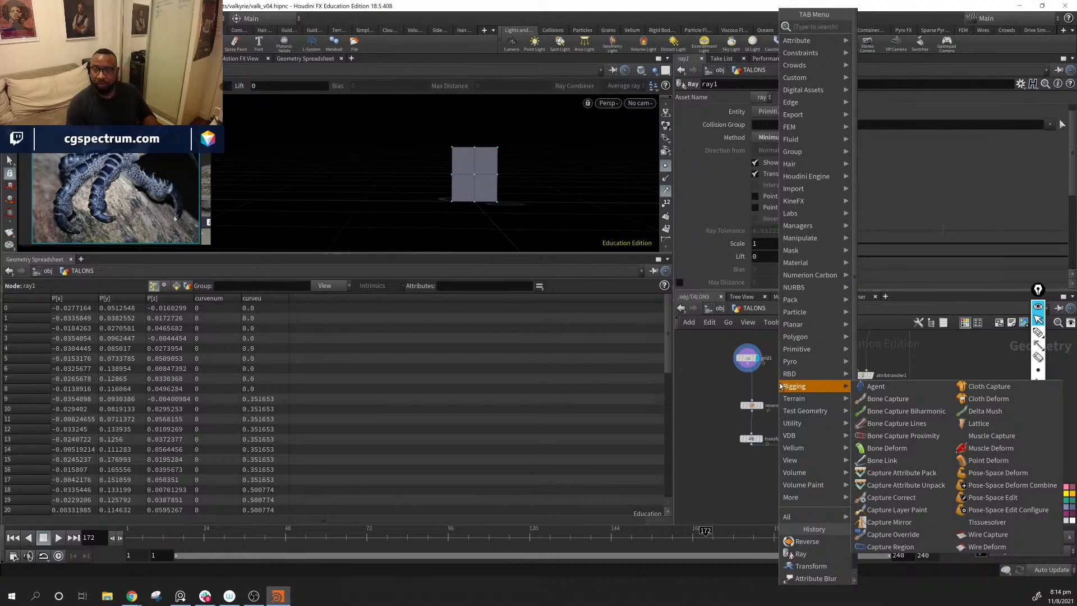
text(def)
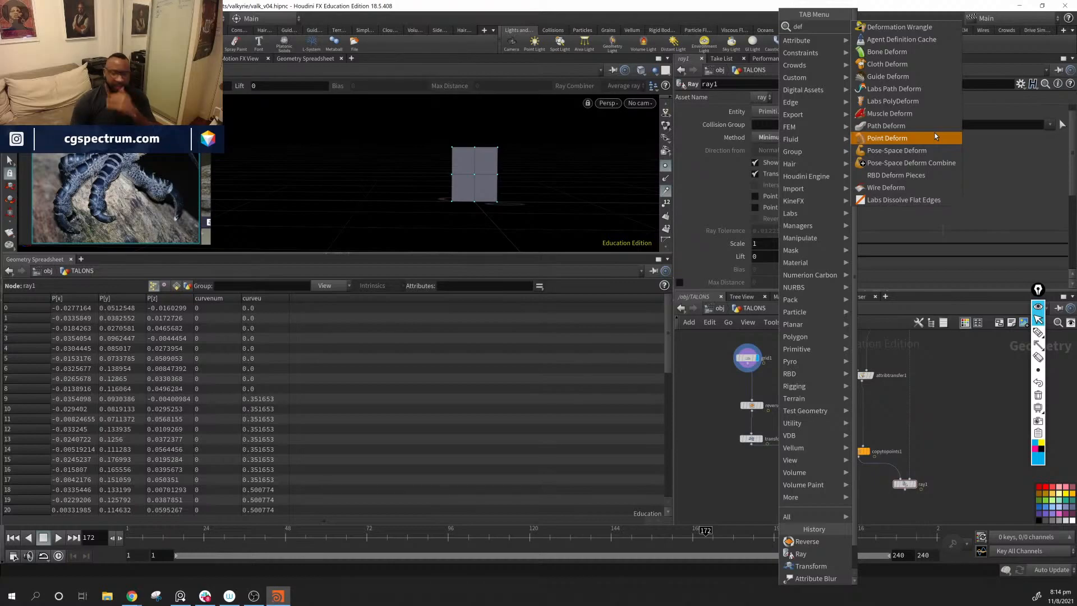
key(BackSpace)
key(BackSpace)
key(BackSpace)
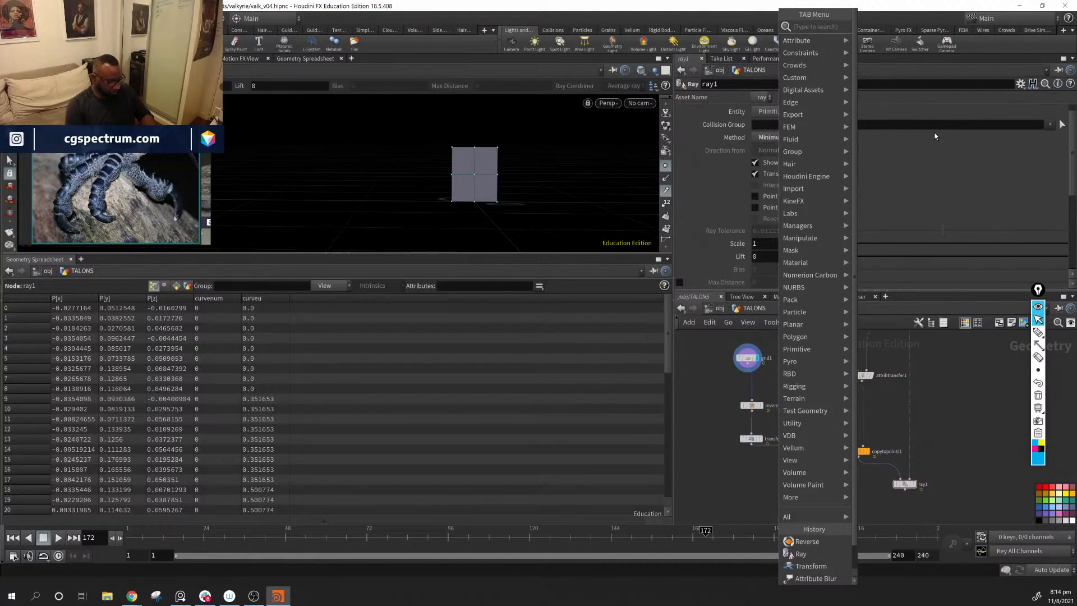
text(tw)
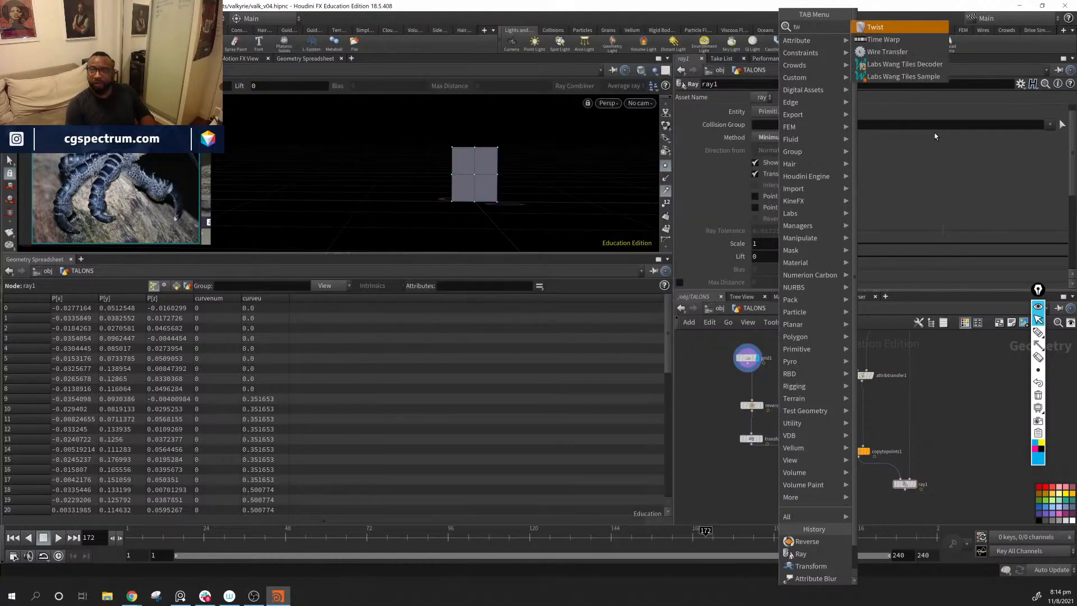
key(Return)
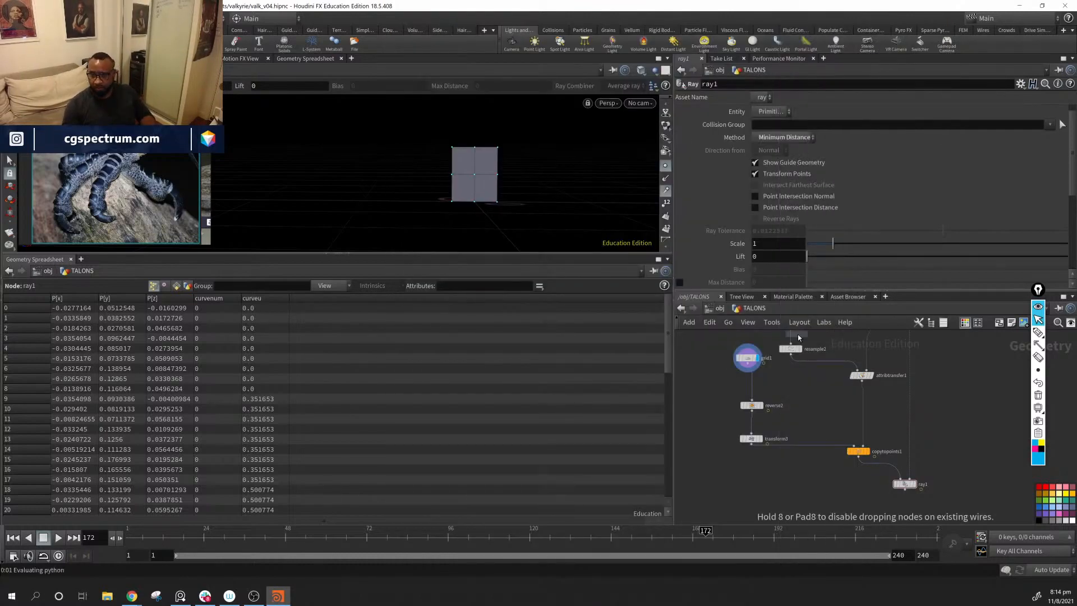
click(764, 391)
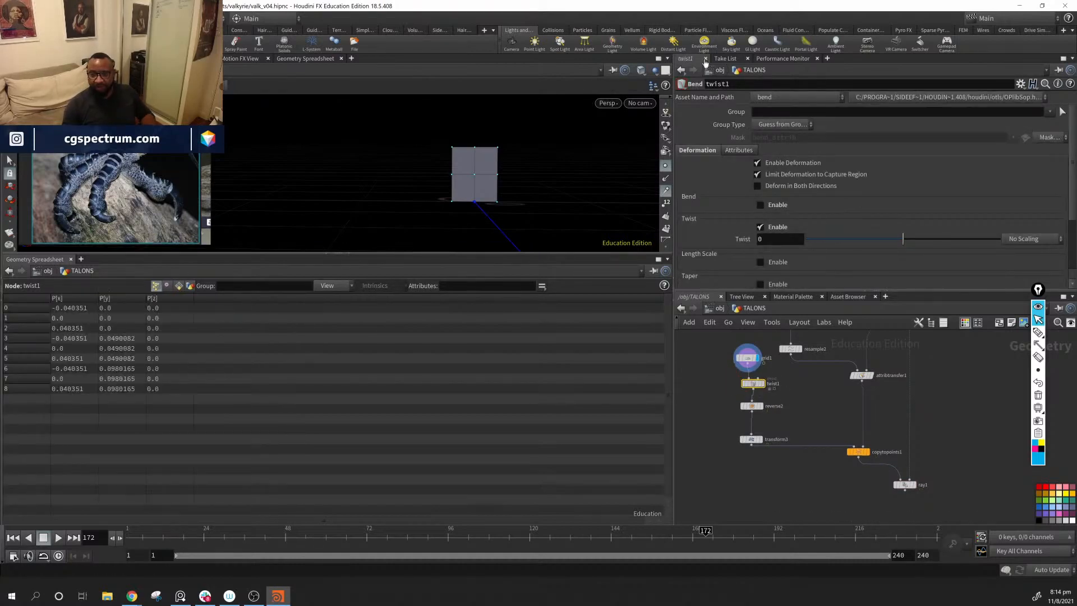
Step: Rotate twist1's capture region so it runs upward along the plate's height
alt+drag(453, 167, 496, 164)
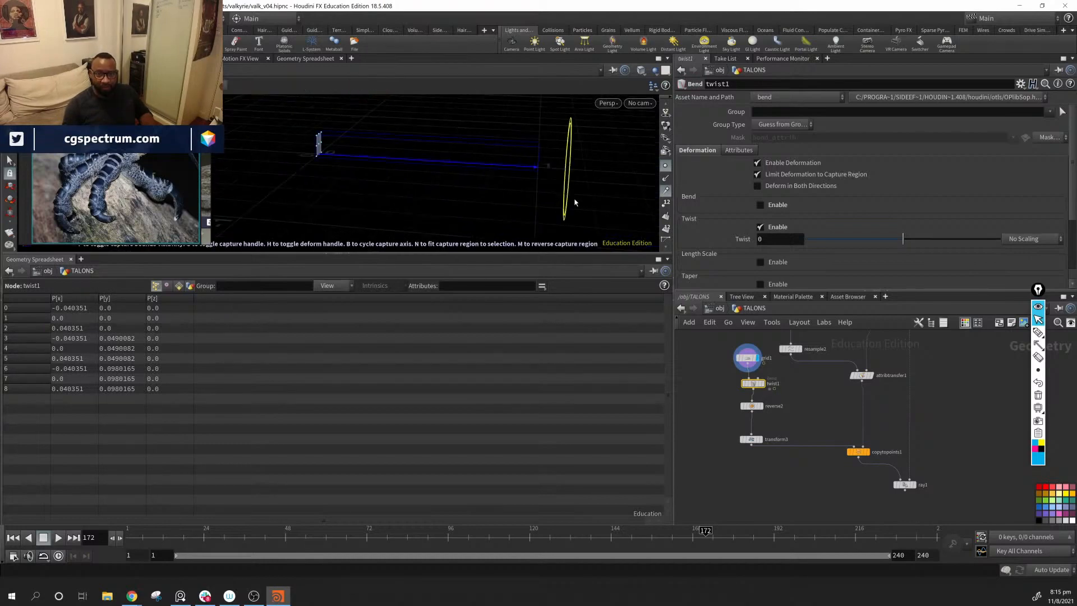
key(g)
alt+middle_drag(384, 153, 433, 166)
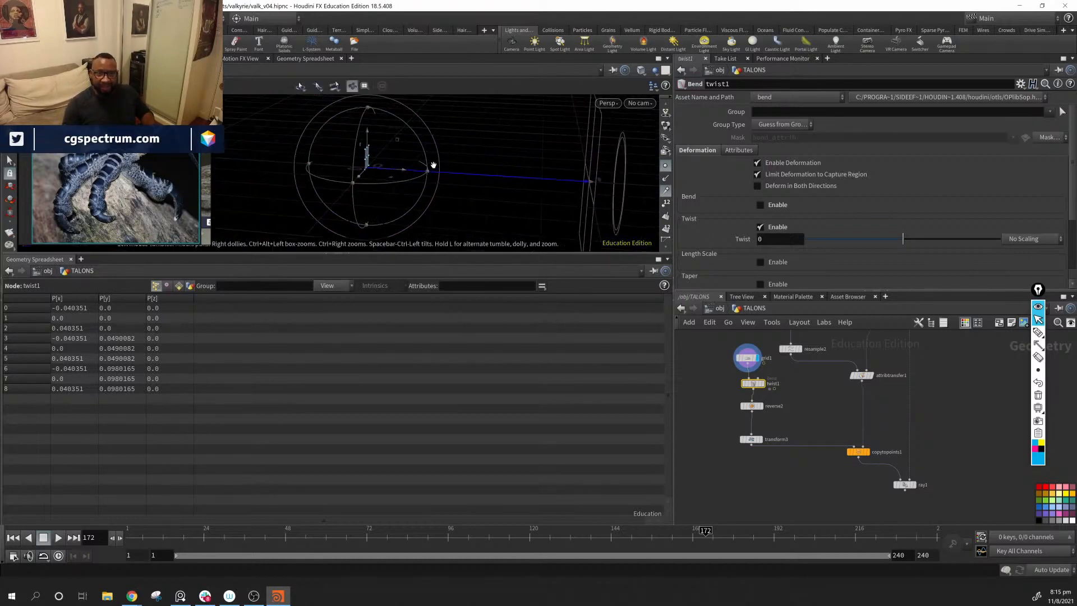
drag(414, 138, 378, 123)
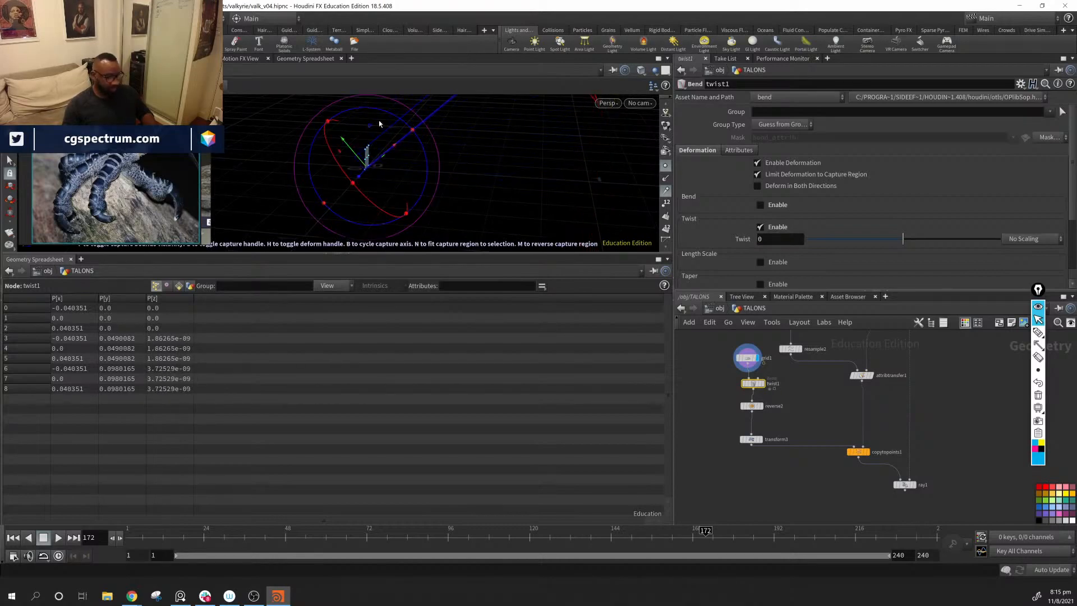
key(ctrl+z)
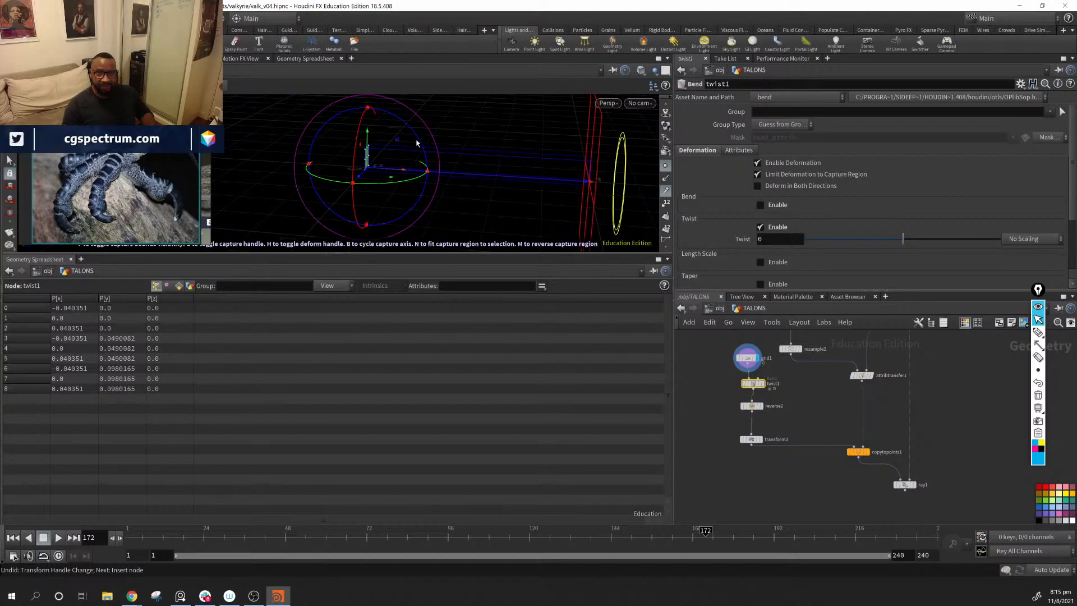
drag(417, 139, 356, 117)
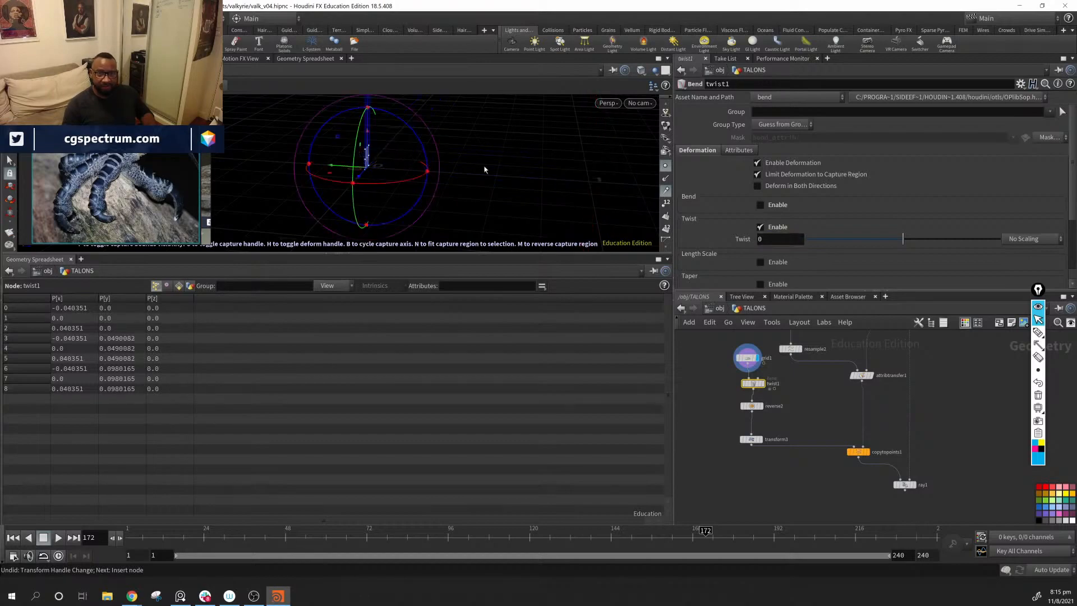
Step: Shorten twist1's capture region so its end lines up with the upper edge of the plate
alt+middle_drag(525, 126, 543, 194)
alt+drag(543, 194, 440, 127)
alt+middle_drag(421, 104, 452, 125)
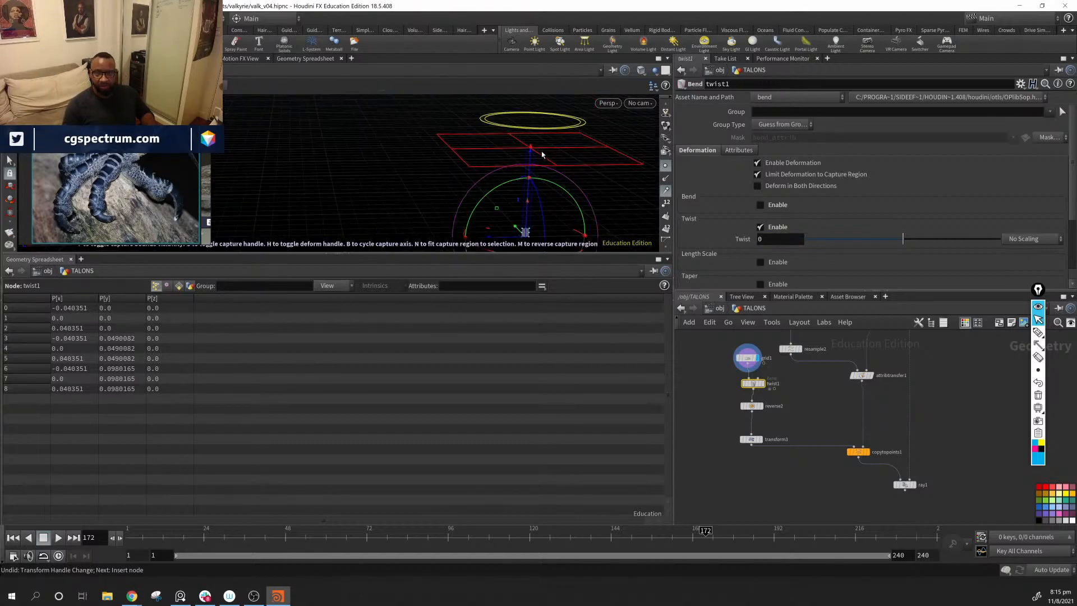
drag(530, 148, 531, 230)
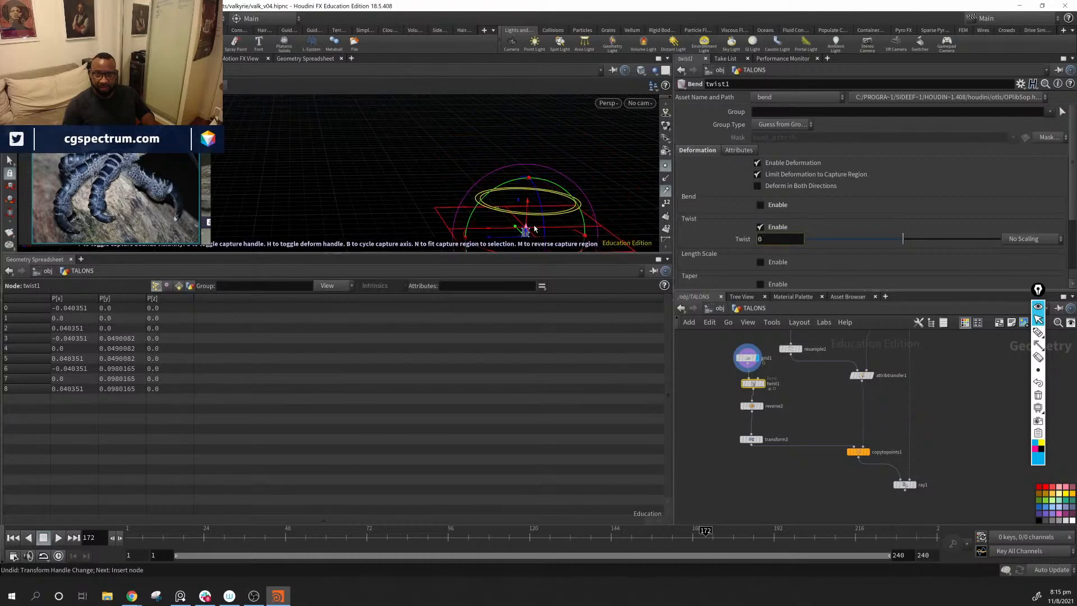
alt+middle_drag(547, 211, 401, 147)
alt+right_drag(401, 147, 849, 226)
alt+right_drag(348, 132, 661, 196)
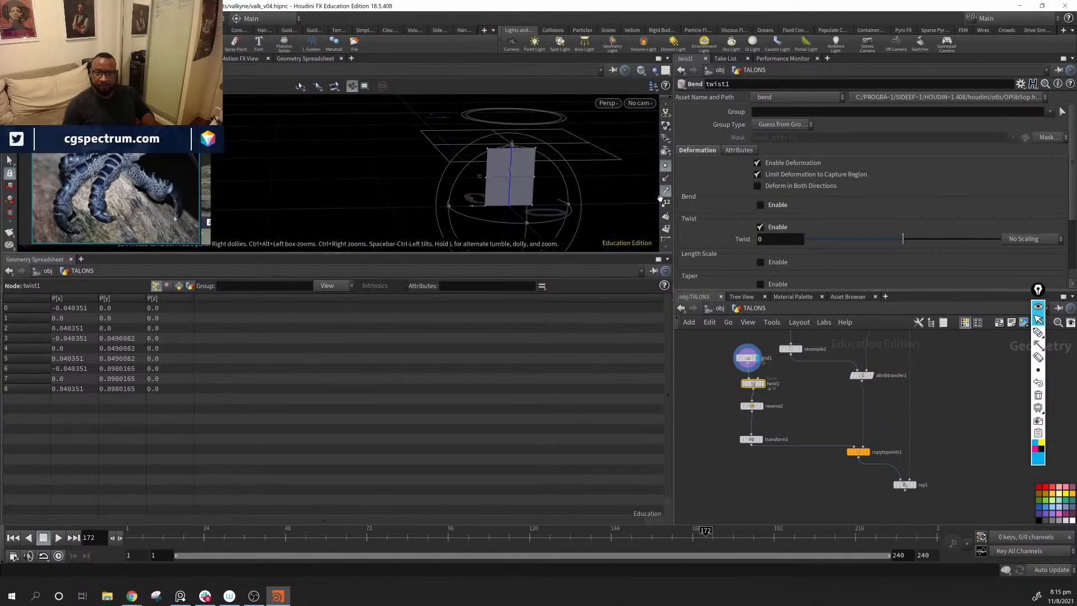
alt+middle_drag(662, 196, 499, 173)
alt+right_drag(499, 172, 589, 207)
alt+middle_drag(411, 145, 433, 164)
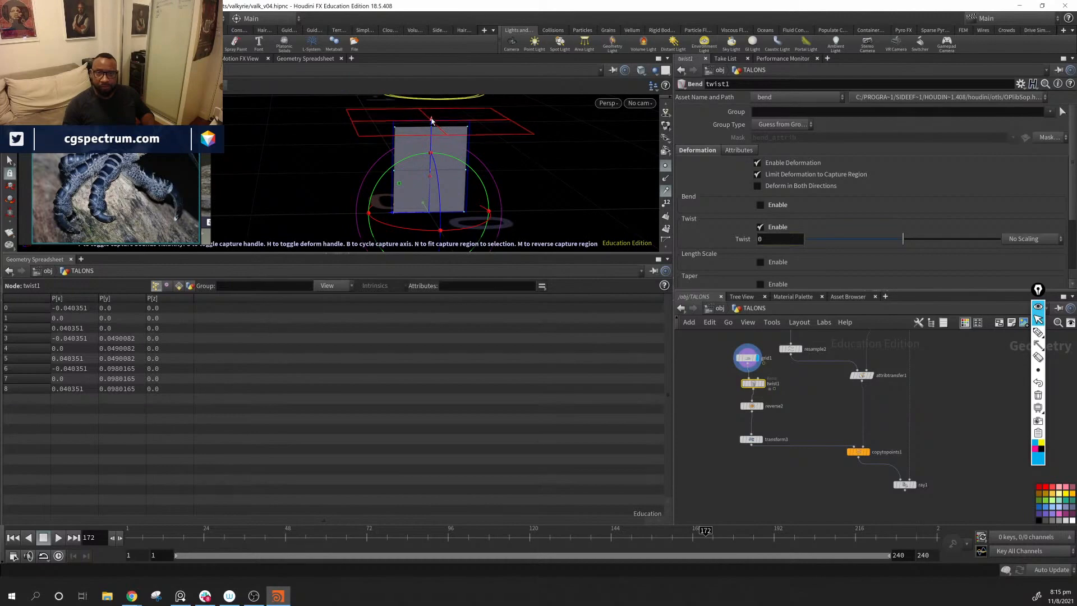
drag(432, 117, 432, 125)
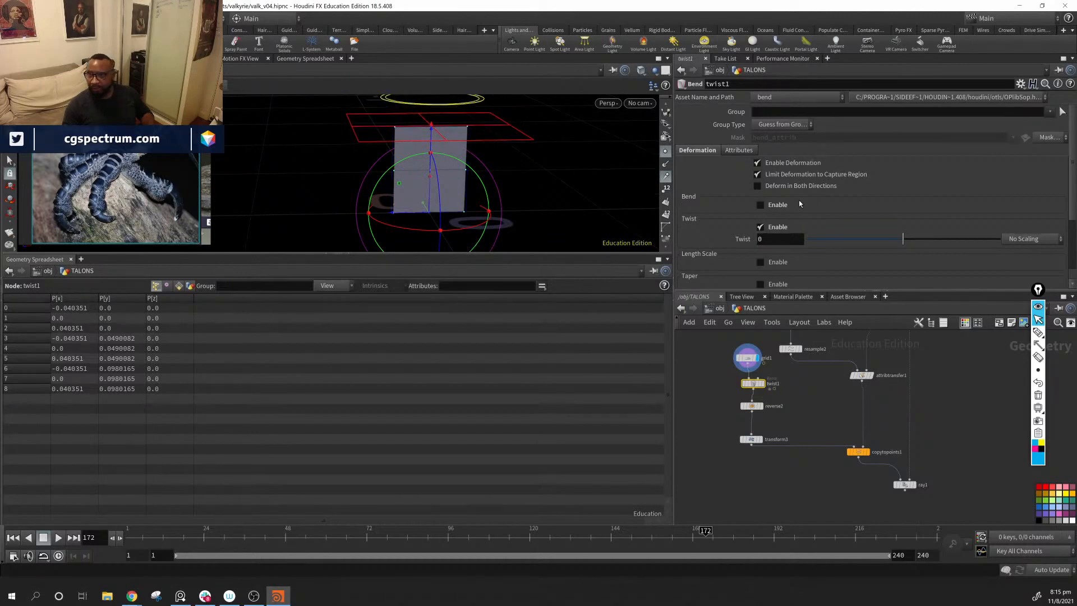
Step: Disable the Twist deformation on twist1 and enable Taper instead
scroll(763, 215, down, 1)
click(760, 200)
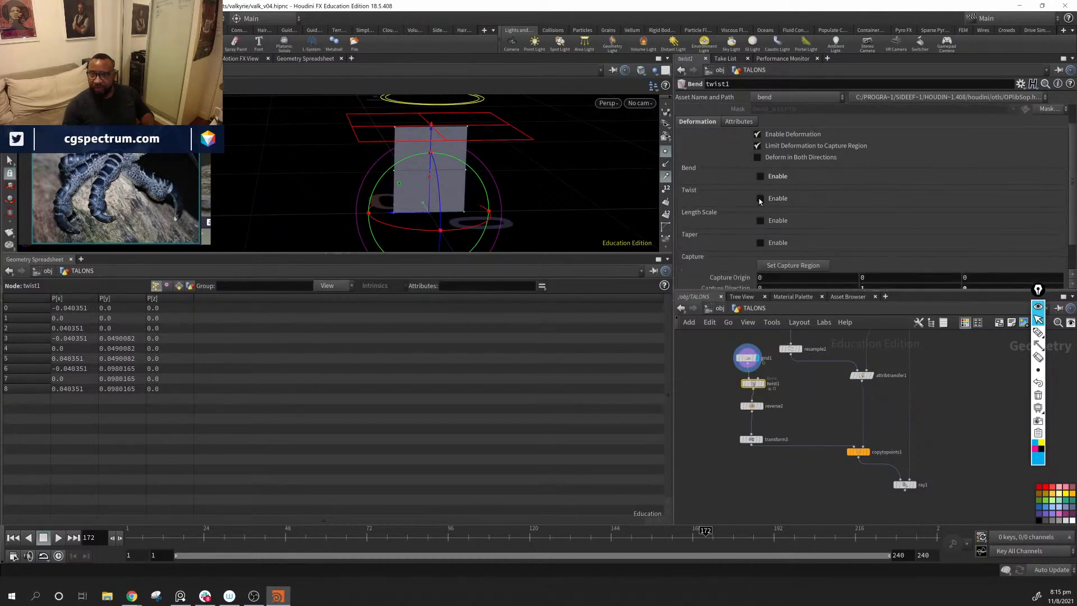
click(760, 242)
scroll(785, 247, down, 2)
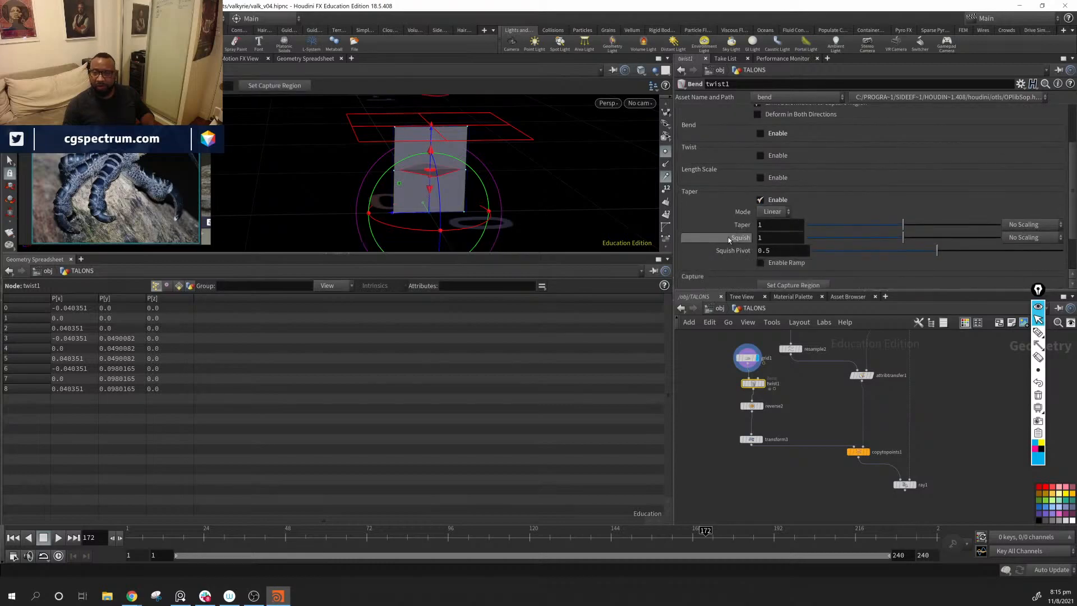
drag(904, 231, 847, 226)
click(762, 383)
key(ctrl+z)
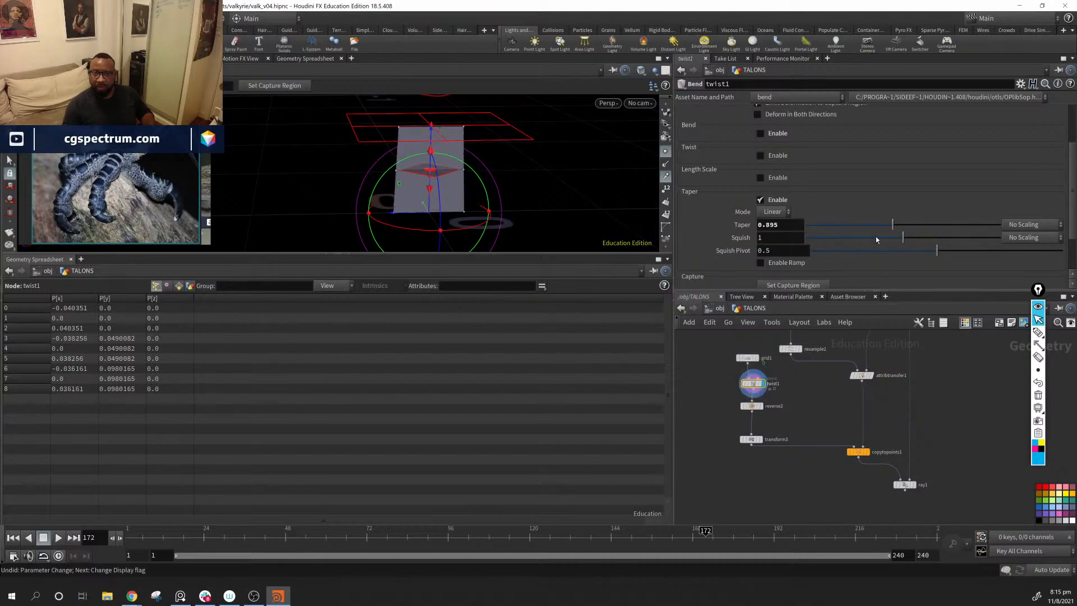
key(ctrl+z)
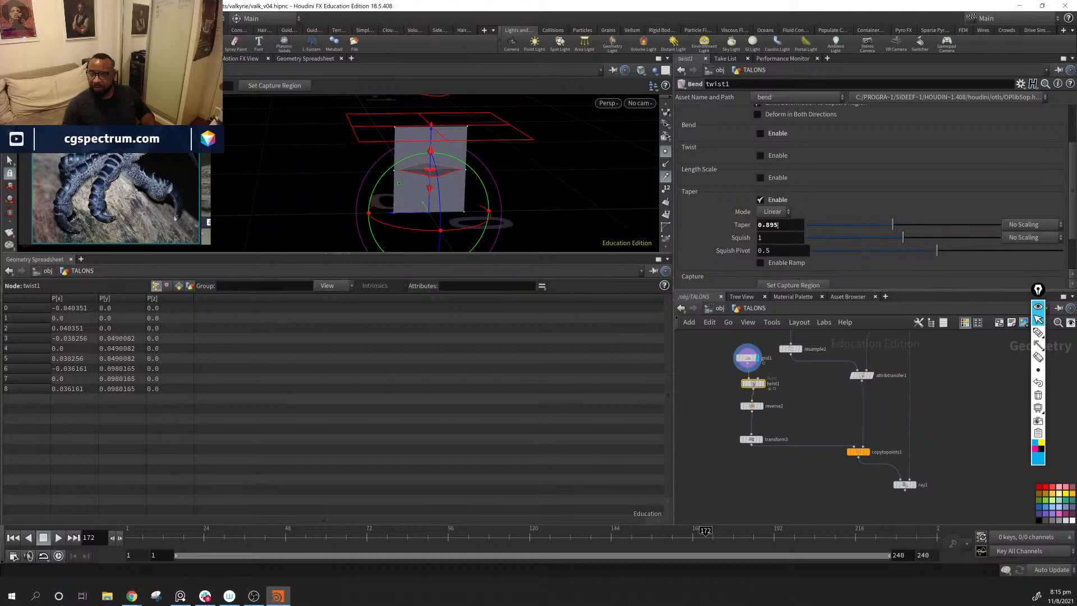
Step: Display twist1 with its Taper set to 0.776 and raise the Squish Pivot to 0.62971
drag(892, 224, 820, 225)
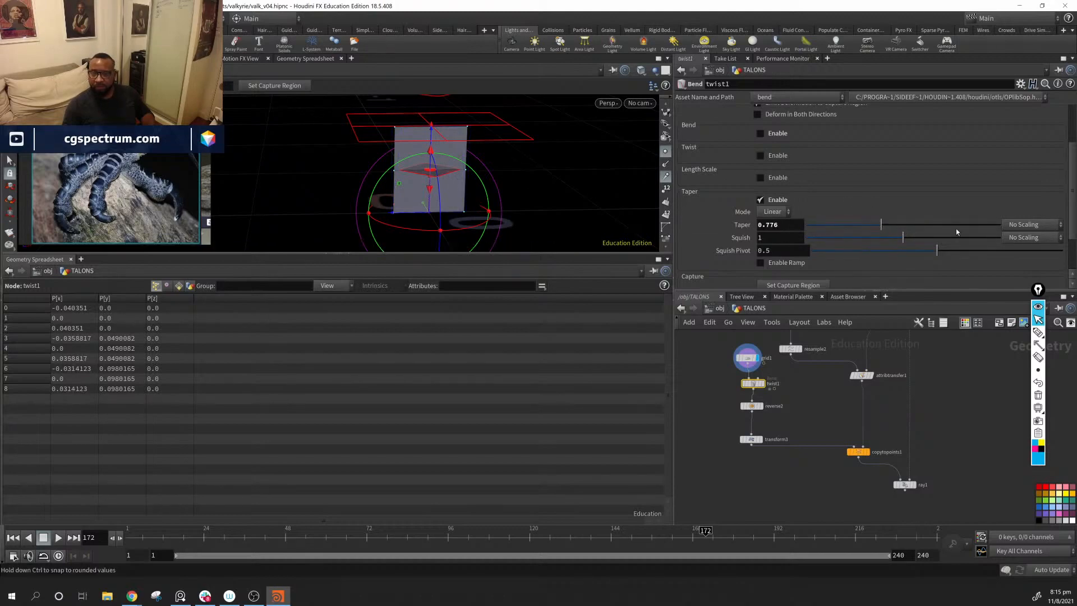
click(763, 384)
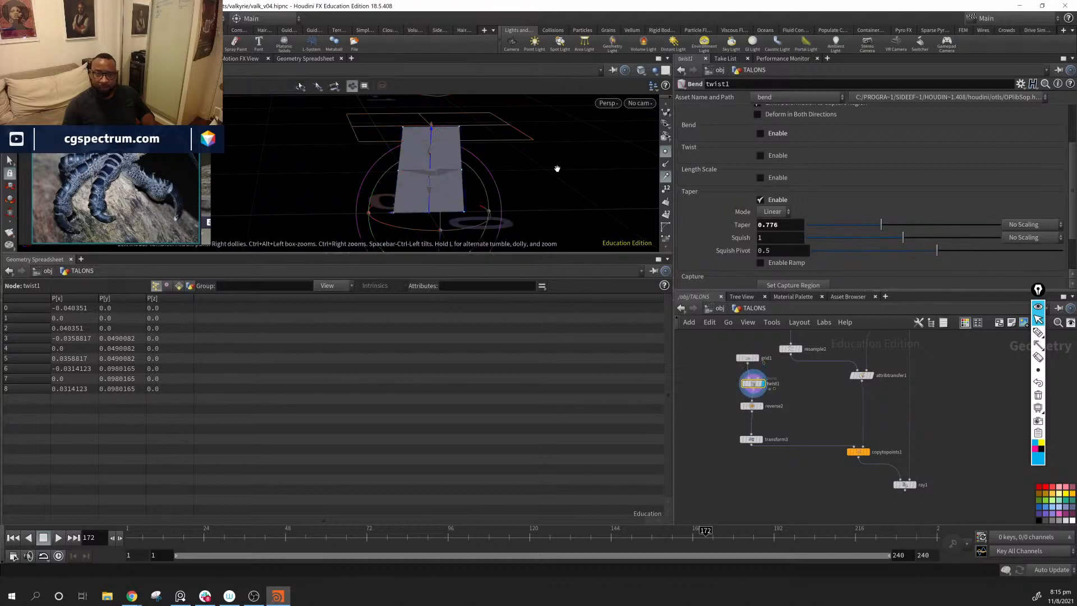
alt+drag(557, 168, 627, 192)
key(Return)
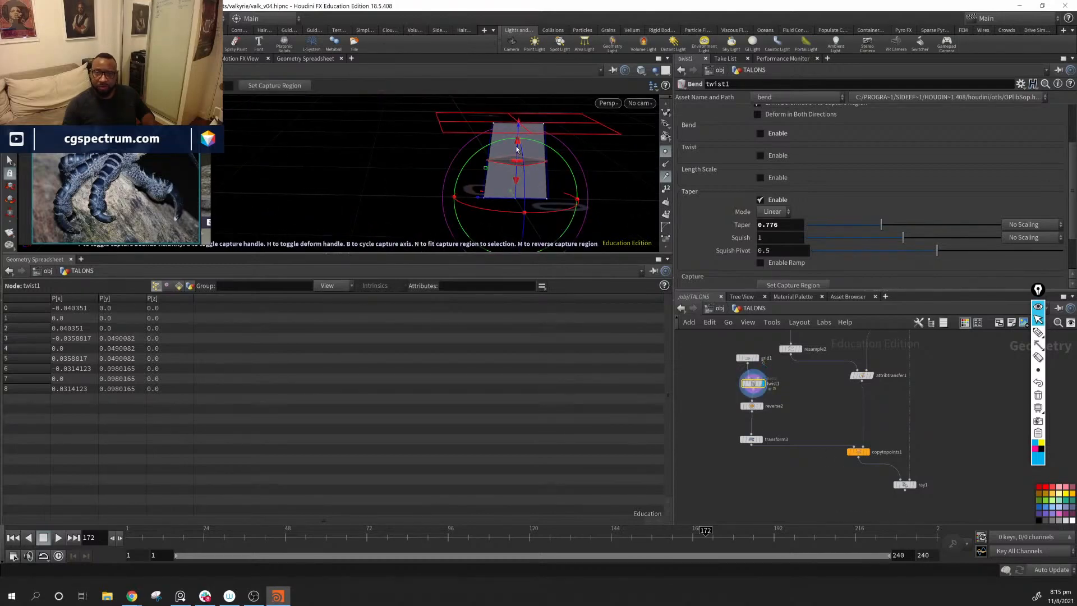
mouse_move(517, 161)
mouse_down()
mouse_move(517, 147)
mouse_move(517, 179)
mouse_move(516, 155)
mouse_up()
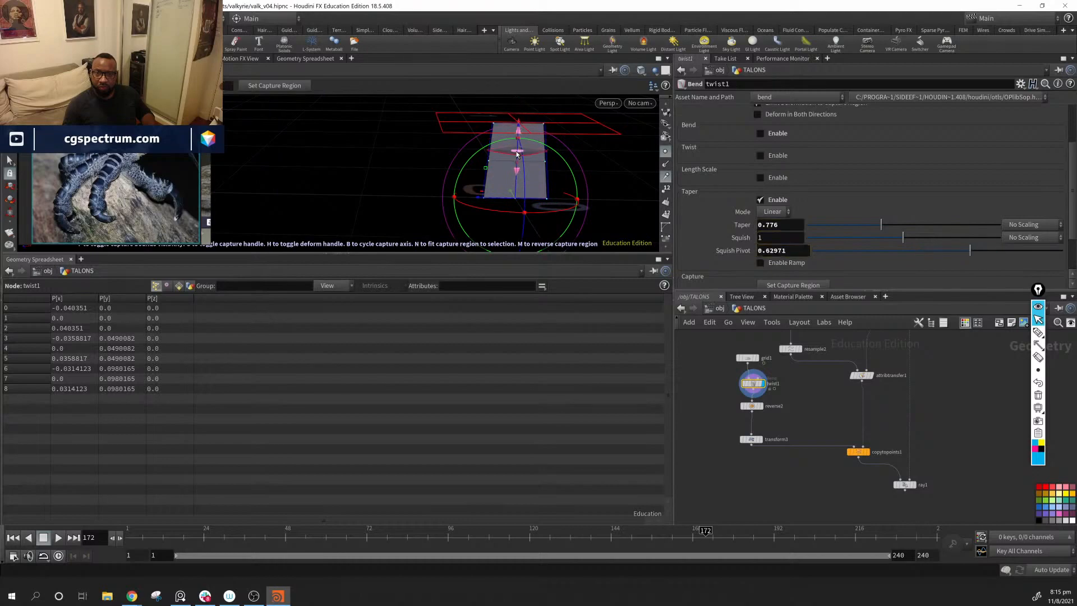
Step: Undo the last Squish Pivot change on twist1 and enlarge the viewport pane over the geometry spreadsheet
key(ctrl+z)
key(Escape)
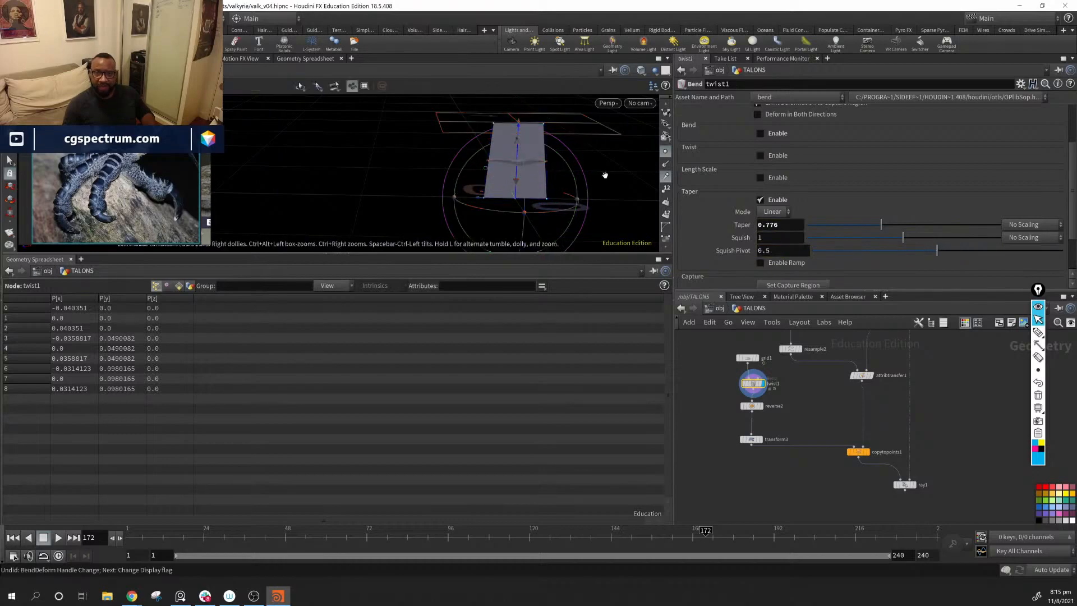
drag(603, 174, 467, 142)
drag(488, 254, 513, 502)
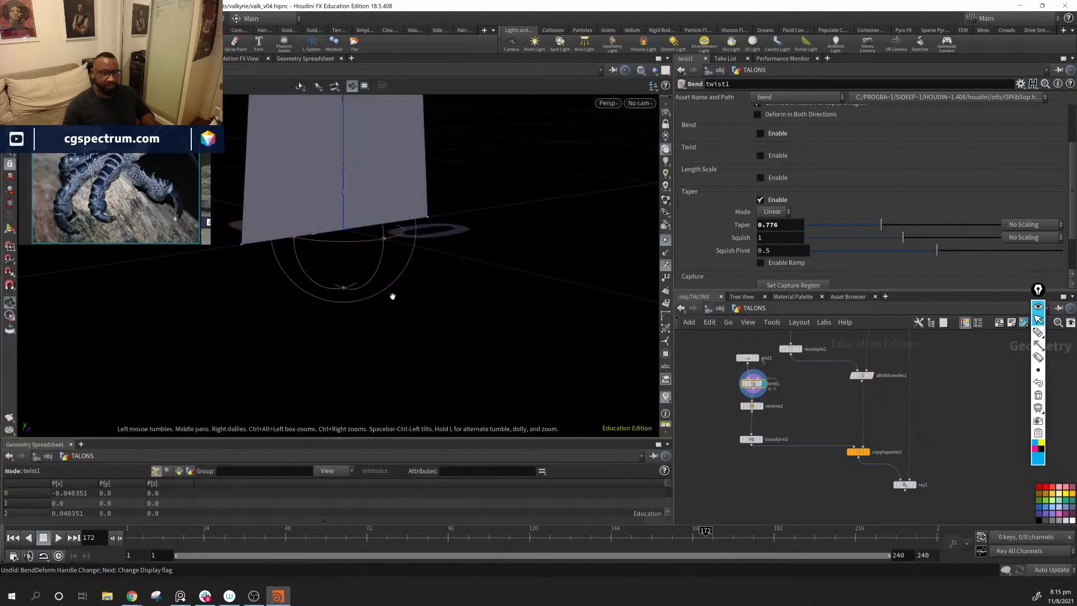
alt+drag(392, 296, 426, 306)
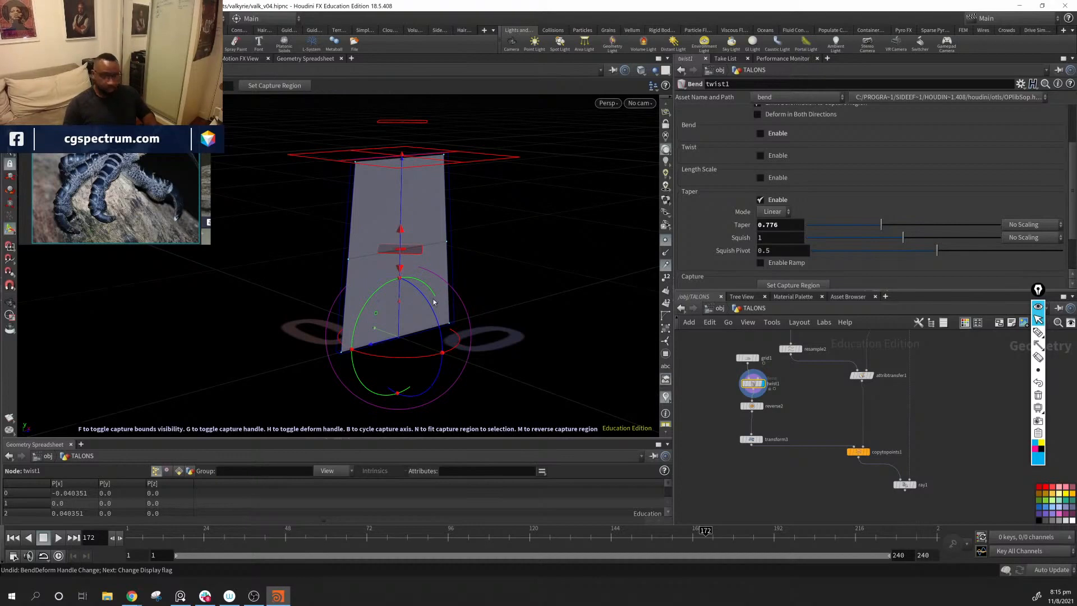
Step: Flip twist1's capture region to run downward and place its origin at the plate's upper edge
key(b)
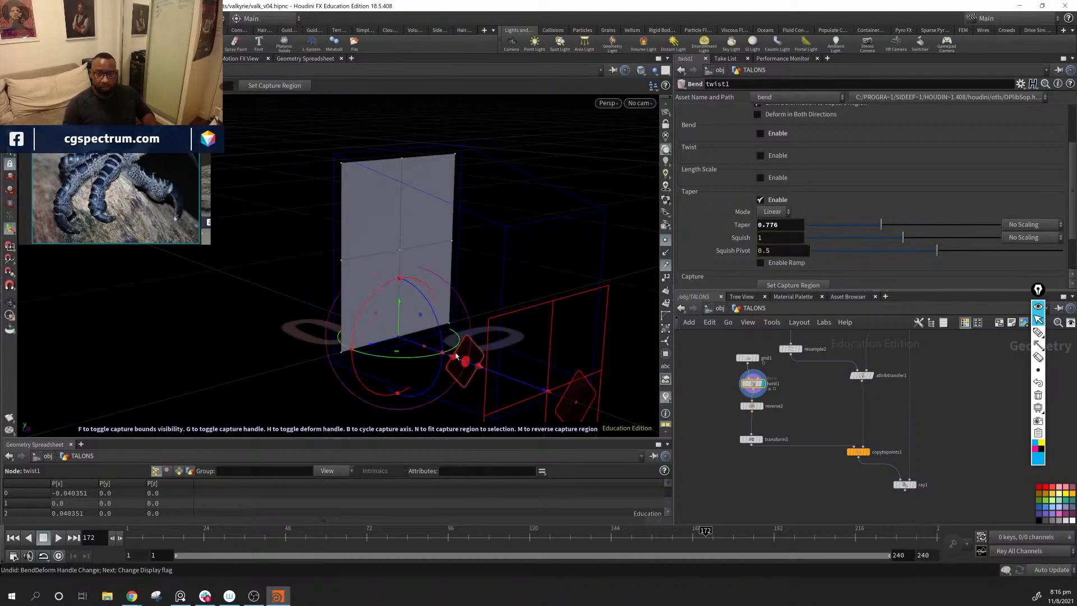
key(b)
key(b)
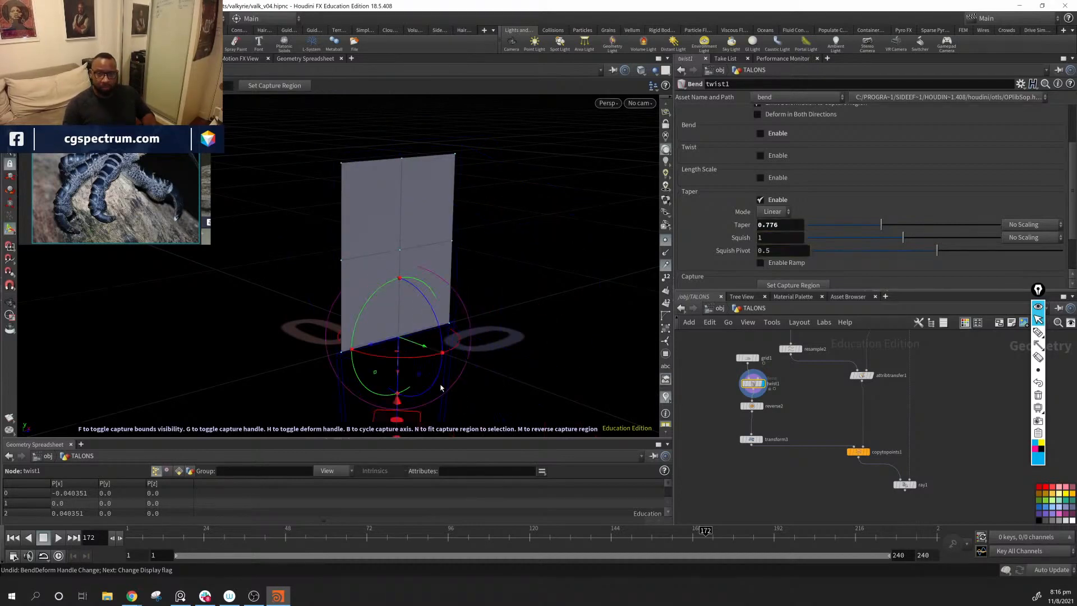
drag(399, 376, 411, 190)
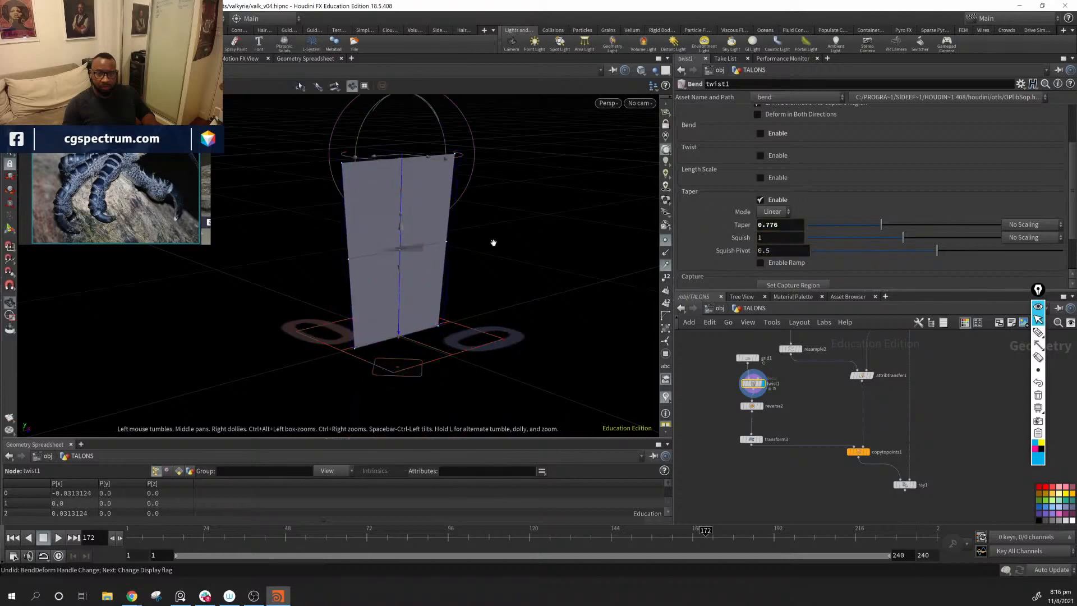
Step: Set twist1's Taper to 0.618 and its Squish to 1.117
alt+drag(493, 240, 661, 290)
drag(881, 224, 914, 240)
alt+drag(422, 306, 653, 344)
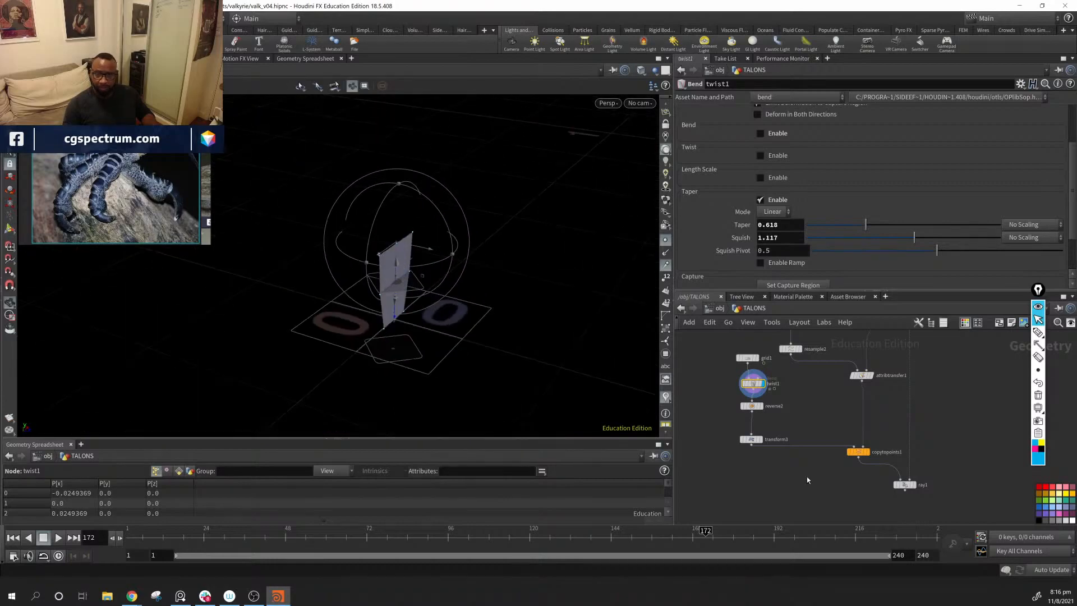
Step: Display copytopoints1 and examine the tapered plates along the curve from several angles
click(869, 453)
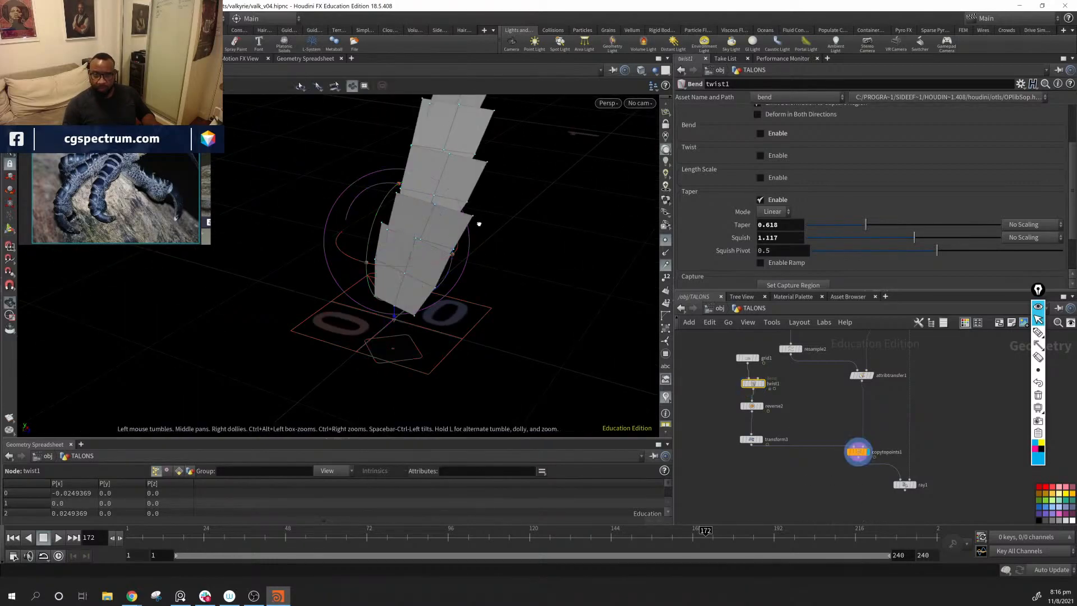
alt+drag(479, 224, 617, 284)
alt+middle_drag(519, 227, 530, 322)
alt+right_drag(531, 322, 507, 292)
alt+drag(508, 292, 449, 312)
key(Return)
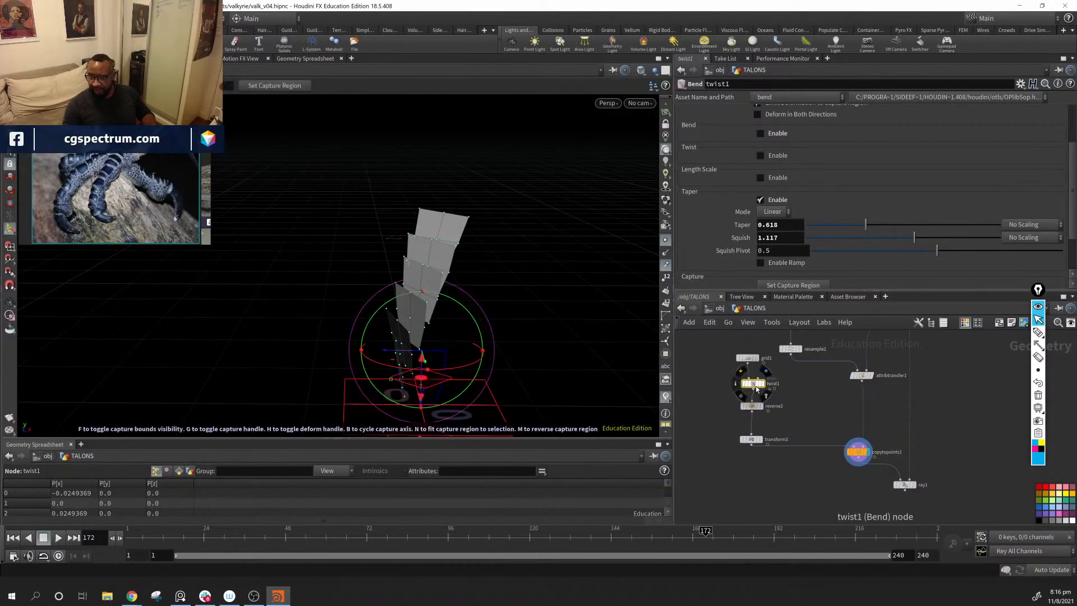
Step: Try a different row and column count on grid1 and inspect the copied plates
click(751, 361)
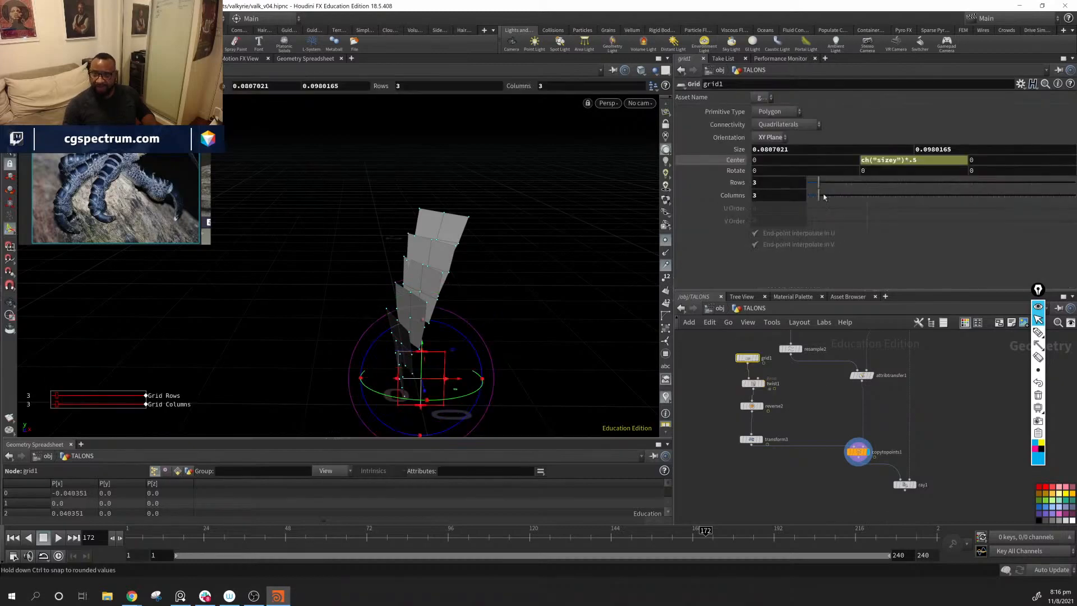
drag(823, 187, 831, 191)
mouse_move(571, 293)
mouse_down()
mouse_move(572, 303)
mouse_move(557, 281)
mouse_up()
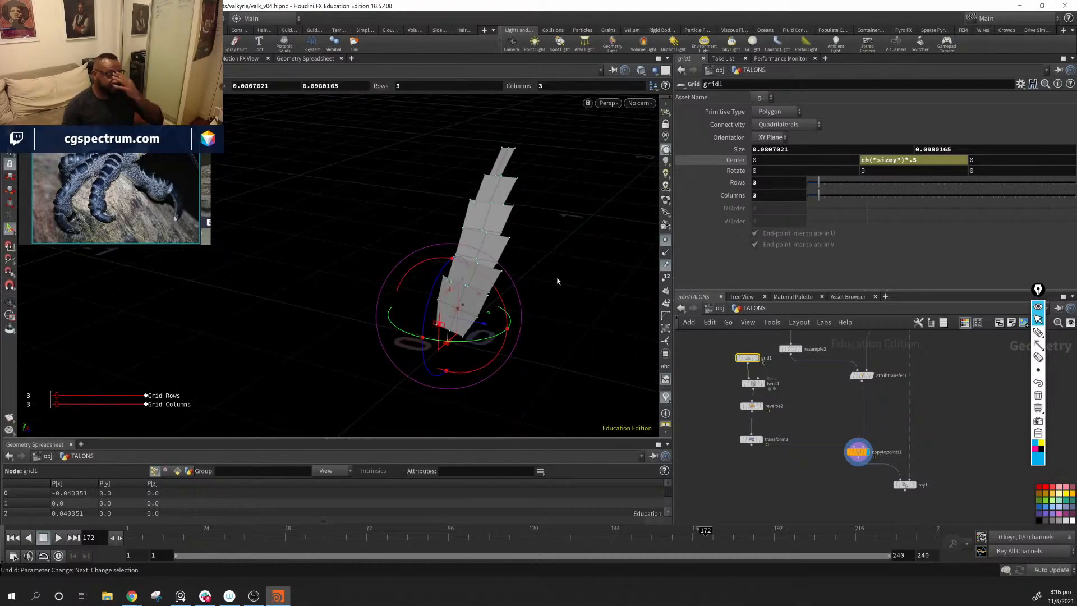
drag(527, 204, 610, 207)
right_drag(611, 207, 673, 282)
drag(645, 280, 502, 275)
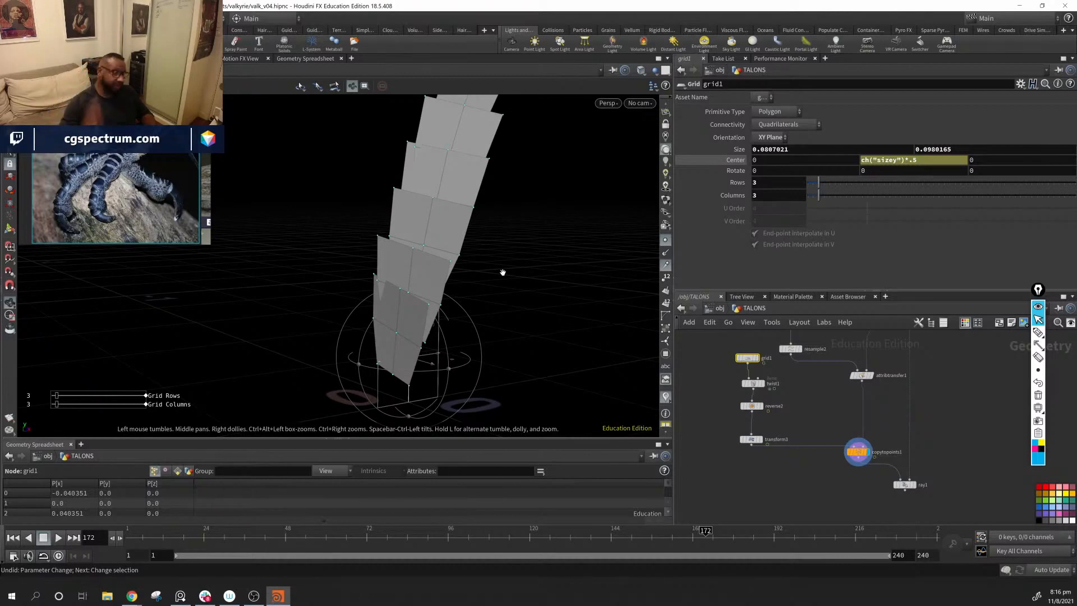
mouse_move(566, 262)
mouse_down()
mouse_move(548, 234)
mouse_move(555, 314)
mouse_move(448, 251)
mouse_move(533, 292)
mouse_move(421, 204)
mouse_move(505, 270)
mouse_move(613, 299)
mouse_move(543, 264)
mouse_move(560, 270)
mouse_up()
Step: Try the Bend deformation on twist1, undo the handle changes and disable Bend again
scroll(802, 385, up, 5)
middle_drag(802, 386, 843, 439)
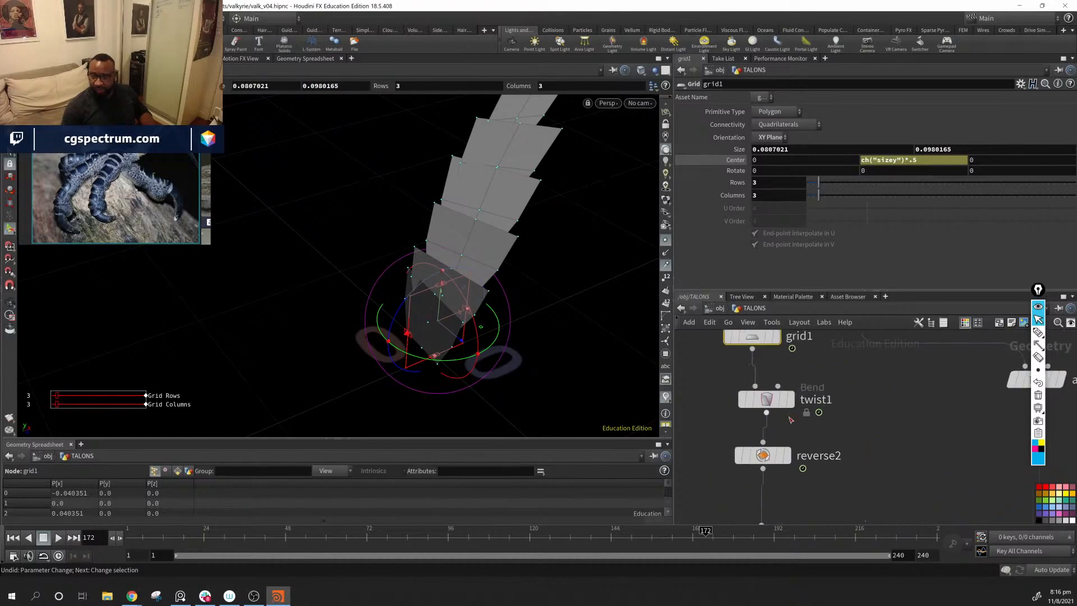
click(772, 401)
scroll(836, 193, up, 3)
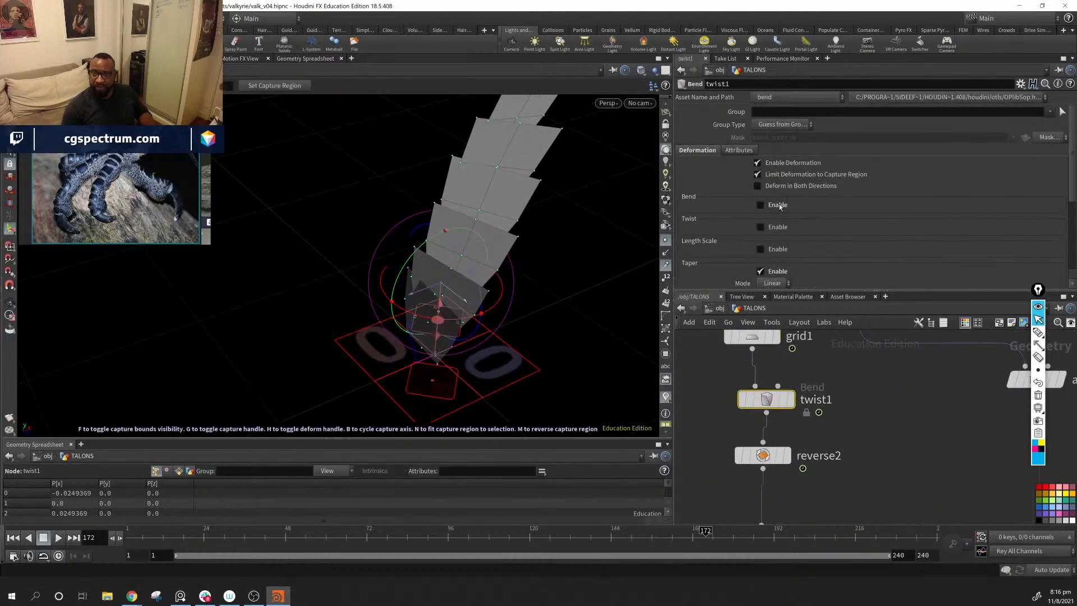
click(761, 205)
alt+drag(590, 329, 425, 404)
key(ctrl+z)
key(ctrl+z)
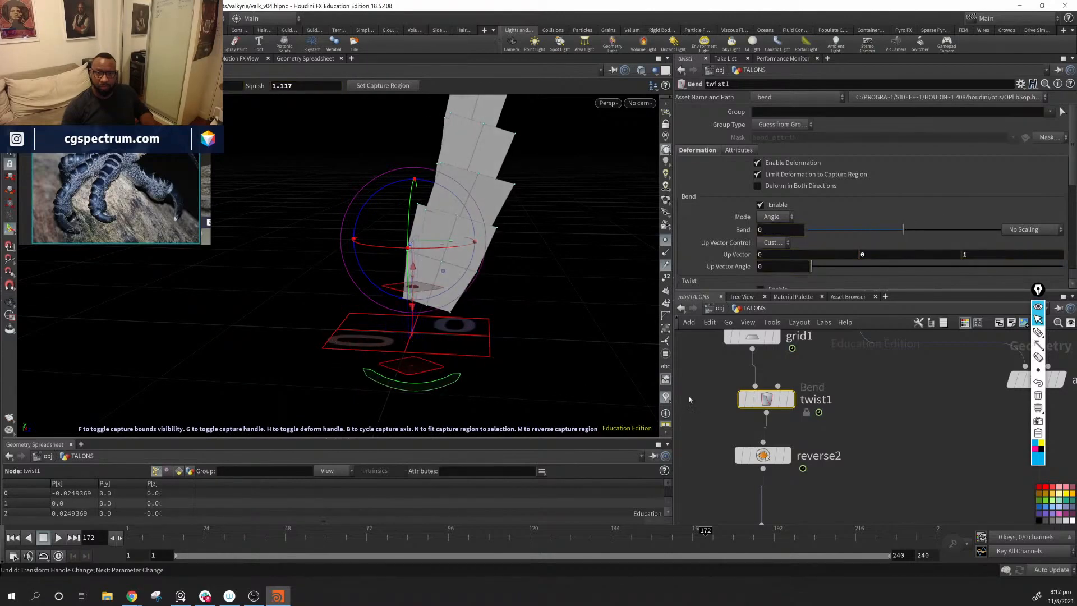
middle_drag(808, 350, 810, 362)
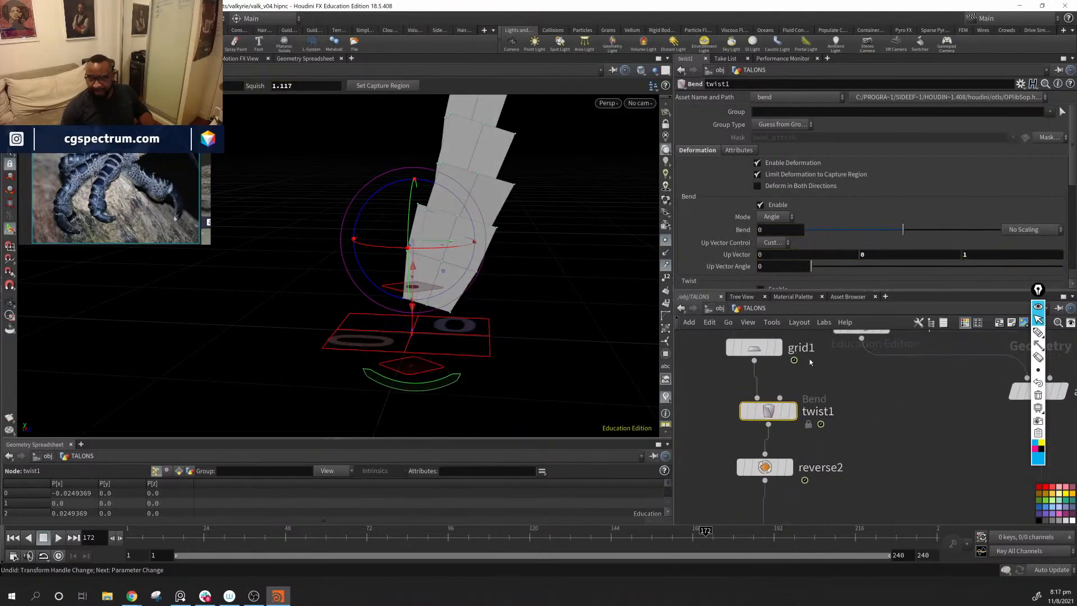
click(763, 205)
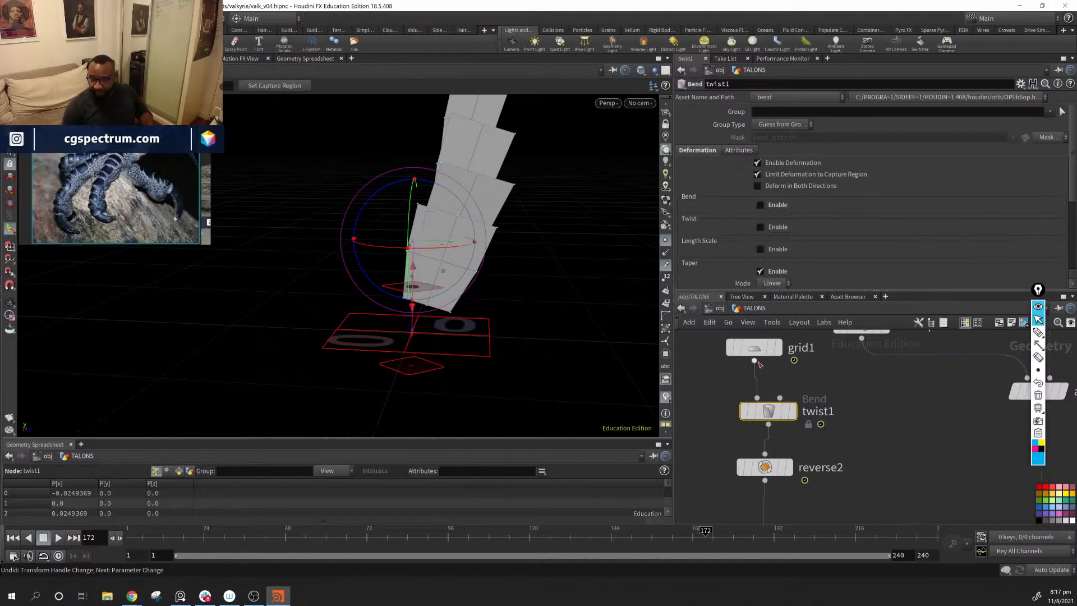
Step: Rename the twist1 node as taper and display its single tapered plate
double_click(825, 412)
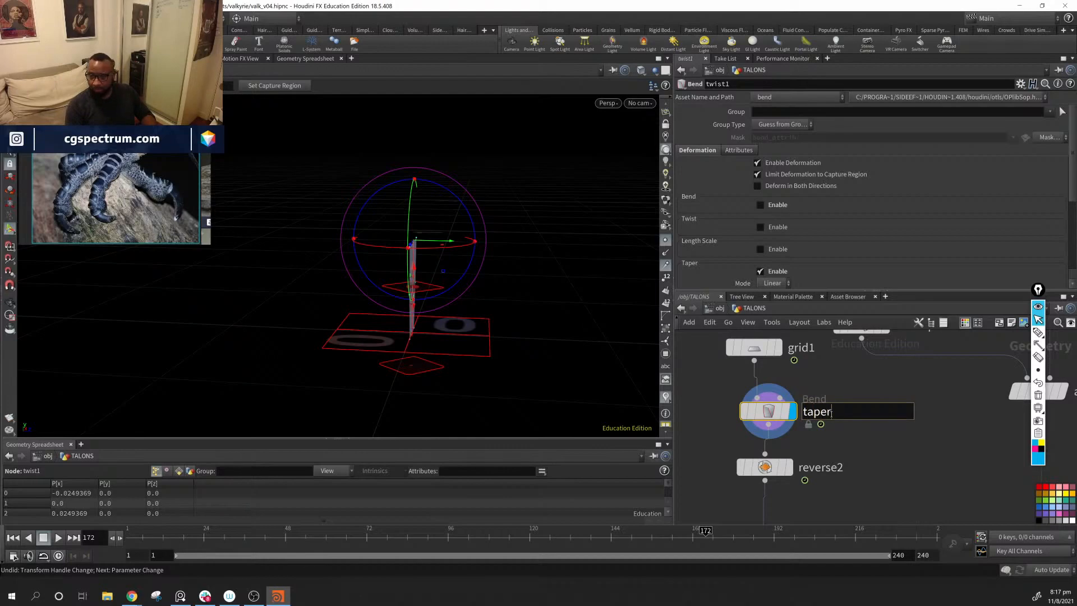
key(Return)
alt+drag(306, 275, 394, 309)
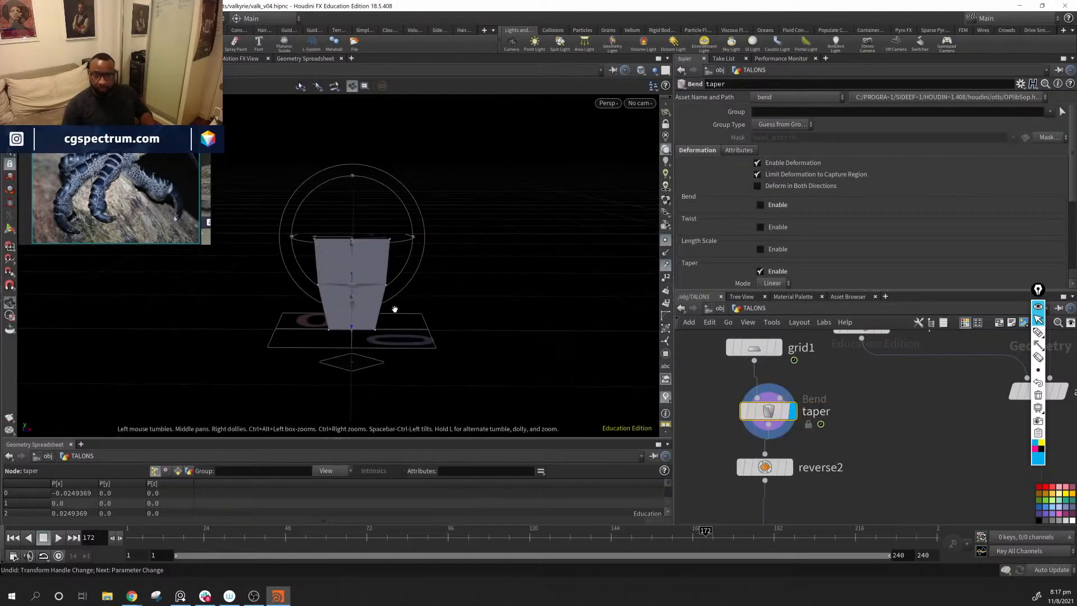
Step: Make room below taper and insert a new Bend node between taper and reverse2
middle_drag(805, 444, 802, 447)
drag(770, 414, 770, 404)
middle_drag(843, 457, 878, 401)
drag(895, 402, 705, 472)
drag(799, 416, 790, 451)
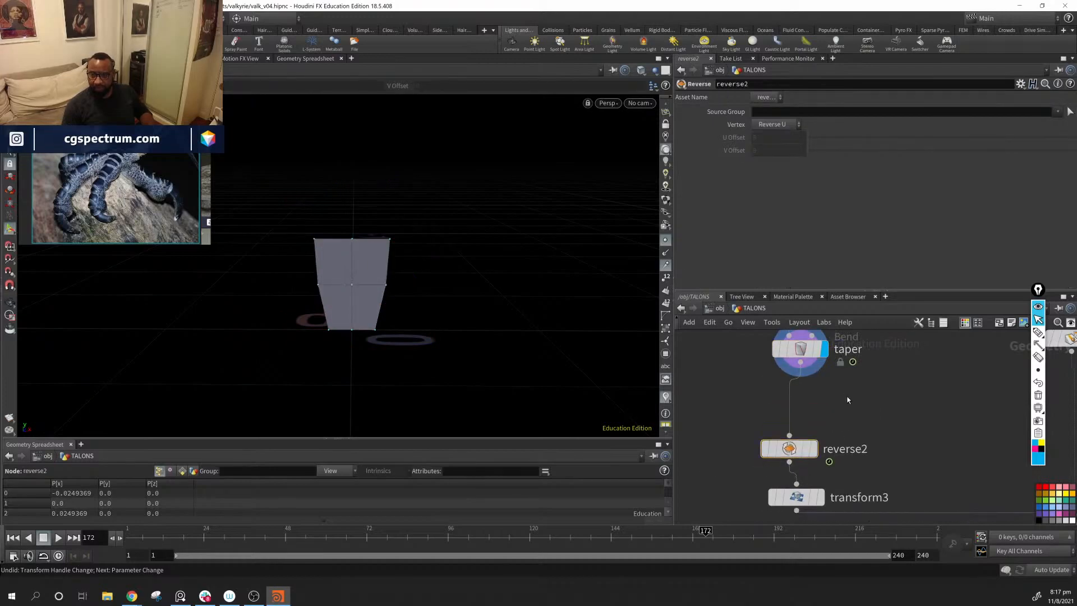
key(Tab)
text(be)
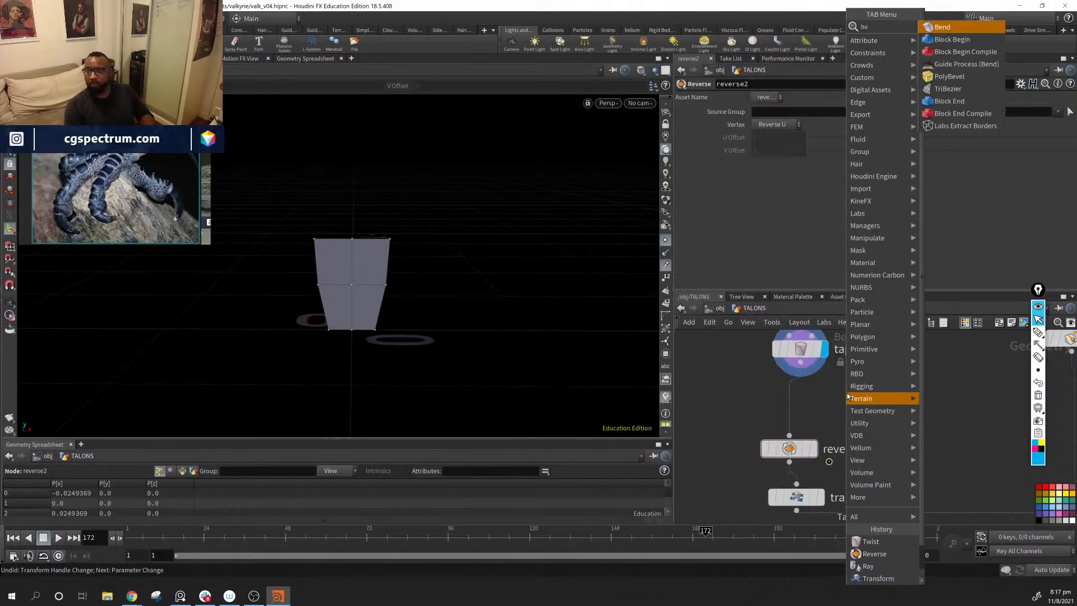
key(Return)
click(847, 393)
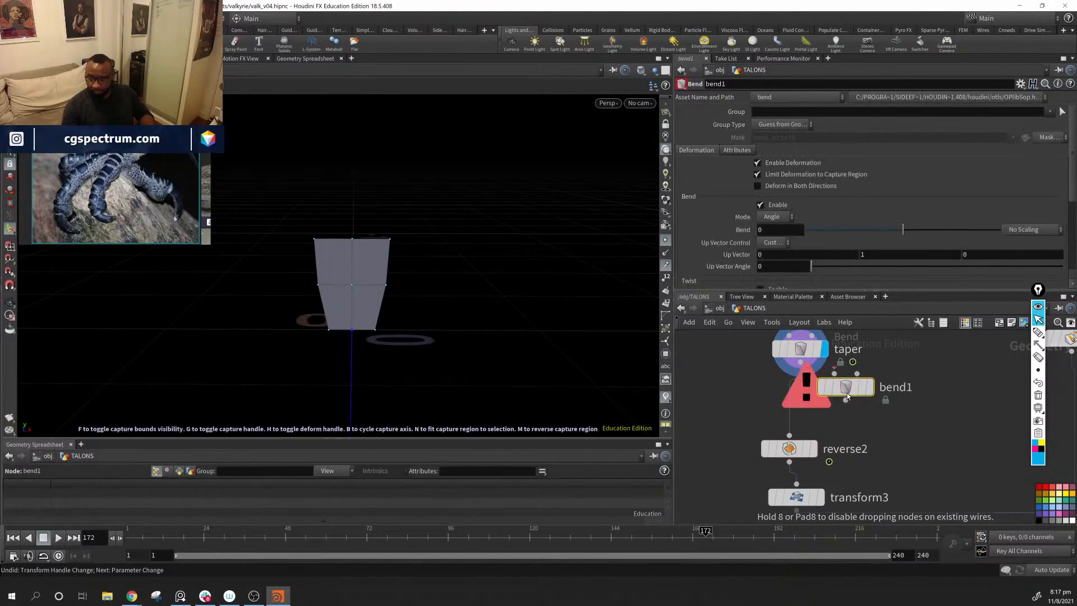
drag(846, 390, 792, 406)
alt+middle_drag(467, 306, 512, 273)
drag(512, 272, 404, 293)
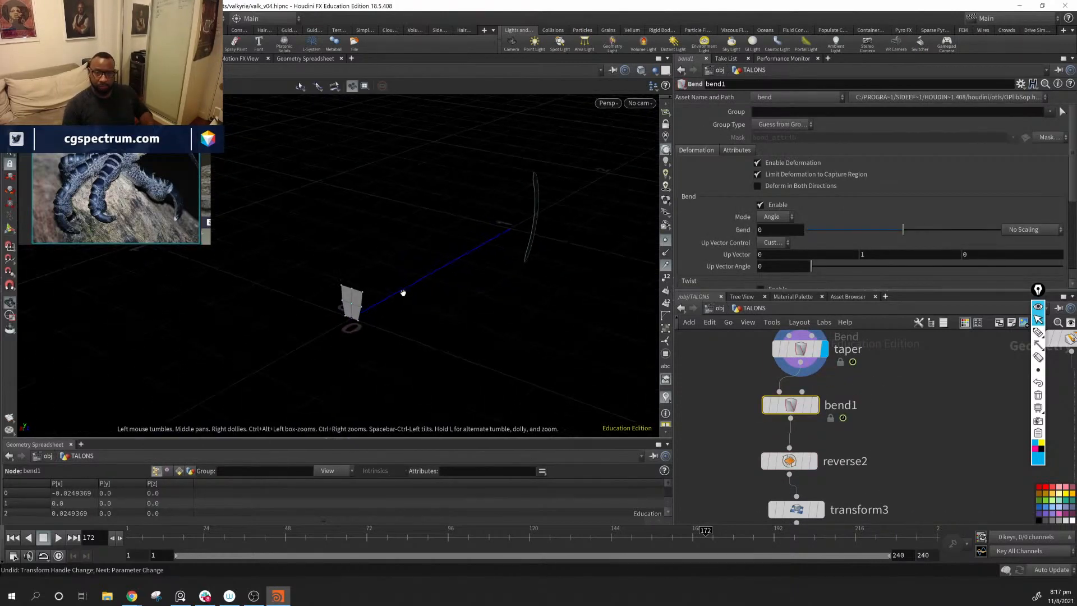
Step: Set bend1's Up Vector Angle to 90 and its Bend to -26.3399, and display the node
key(g)
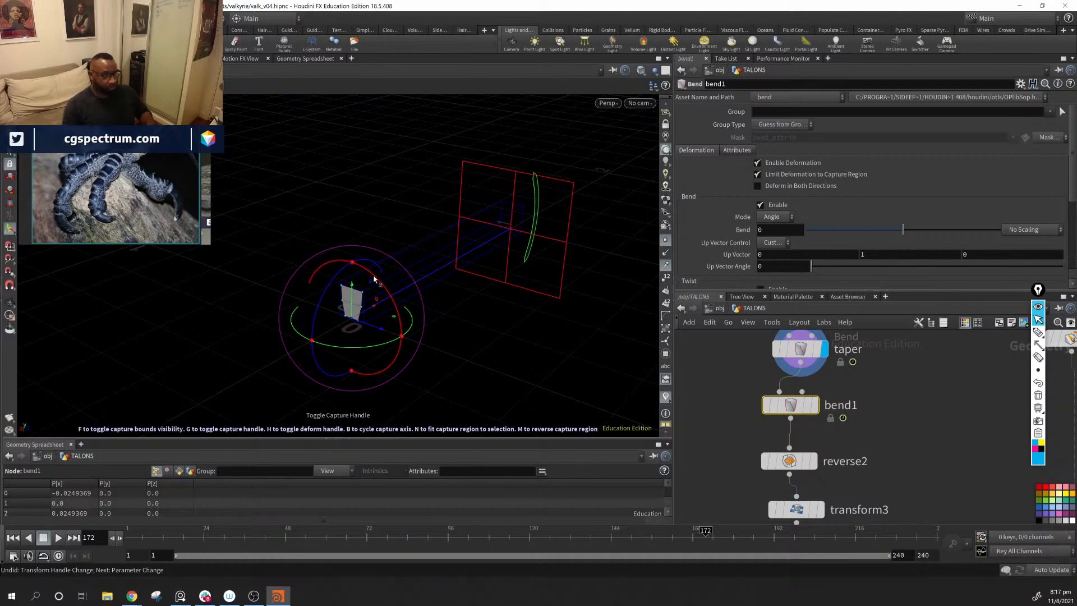
drag(380, 282, 409, 355)
drag(459, 267, 432, 292)
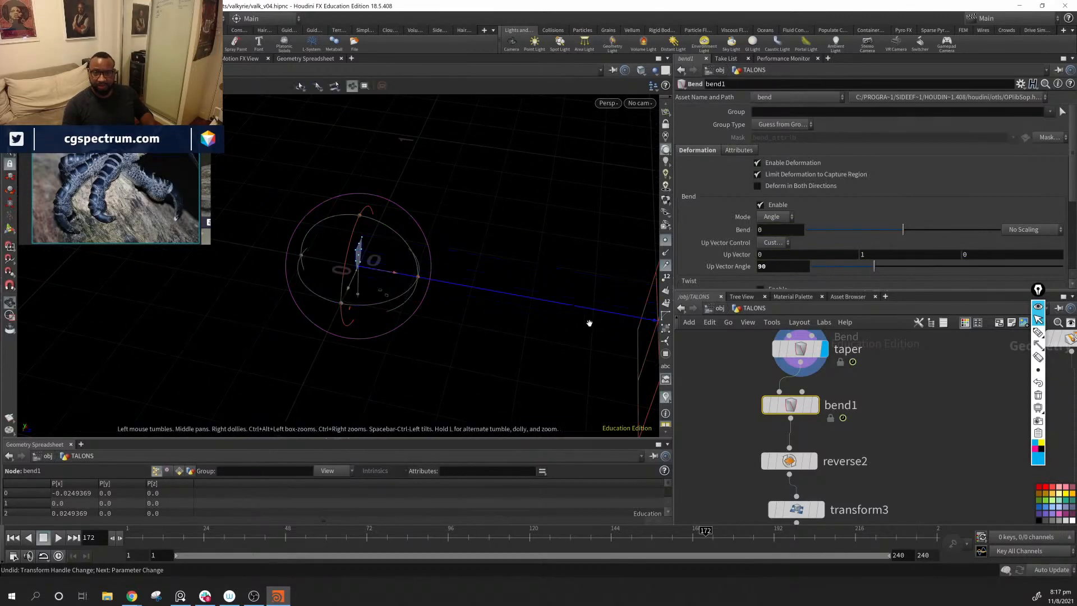
drag(589, 319, 416, 293)
click(816, 405)
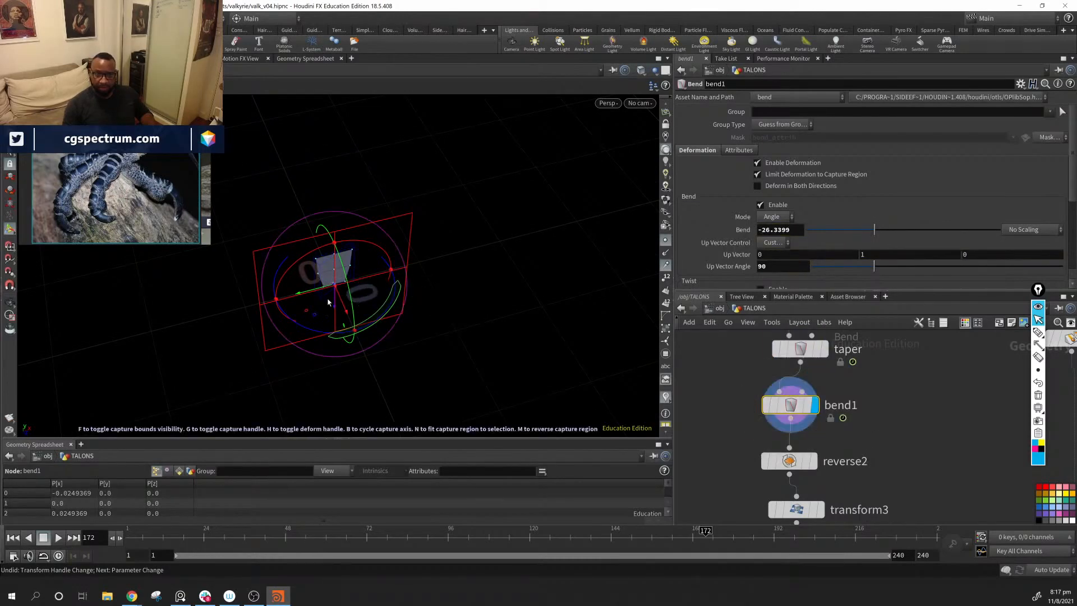
Step: Reorient bend1's capture region across the plate, with up vector -0.983059, 0, 0.18329 and Bend -39.245
alt+drag(329, 303, 372, 327)
drag(316, 271, 305, 275)
key(ctrl+z)
alt+drag(391, 292, 452, 266)
alt+drag(452, 267, 480, 295)
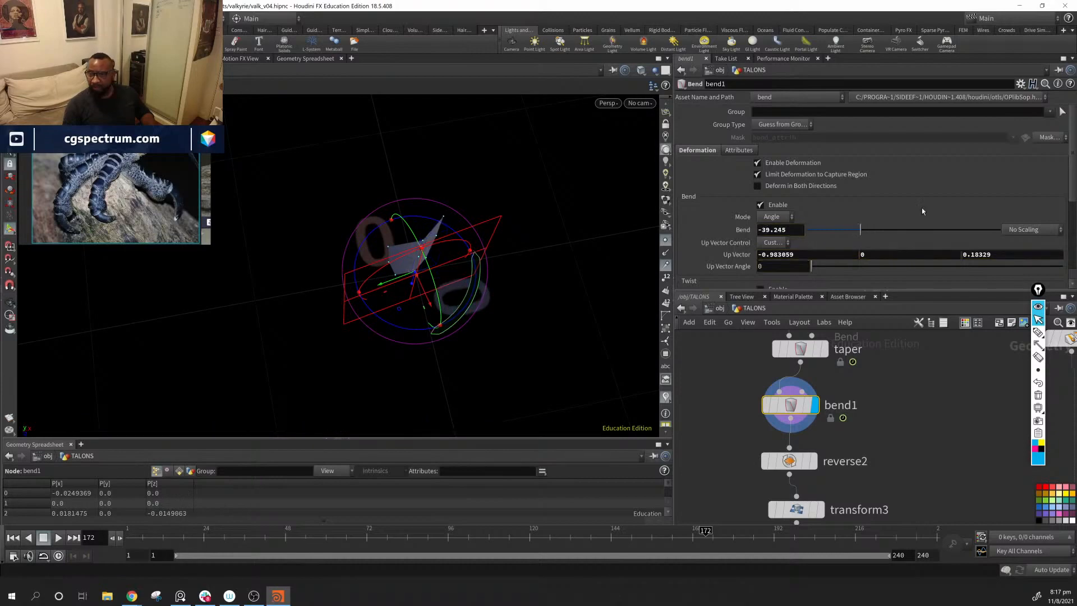
Step: Enable deformation in both directions on bend1 and set its Bend to about -13.1
click(756, 186)
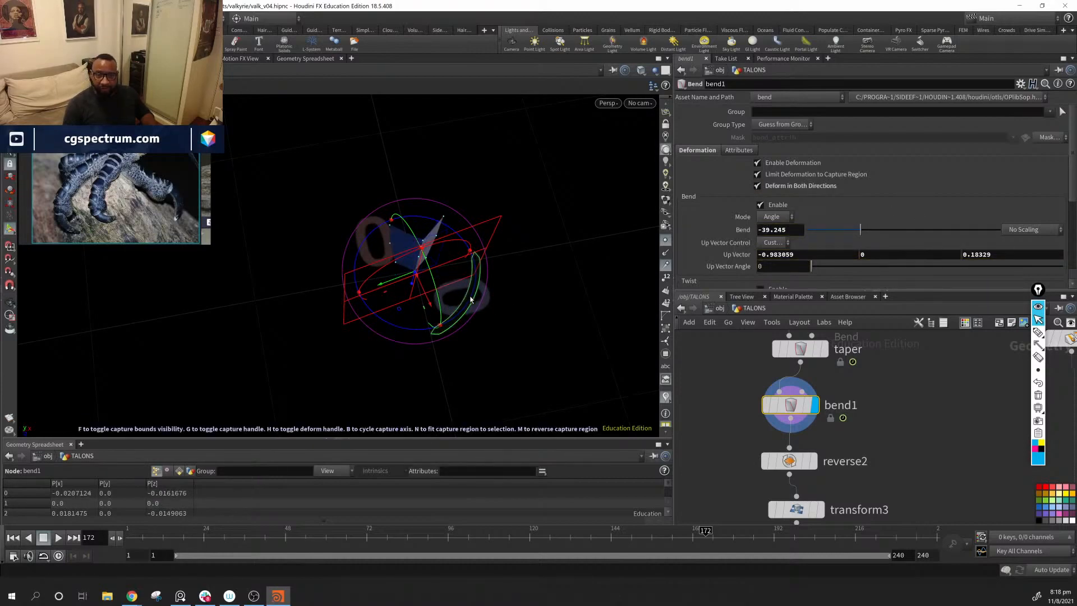
drag(471, 300, 458, 322)
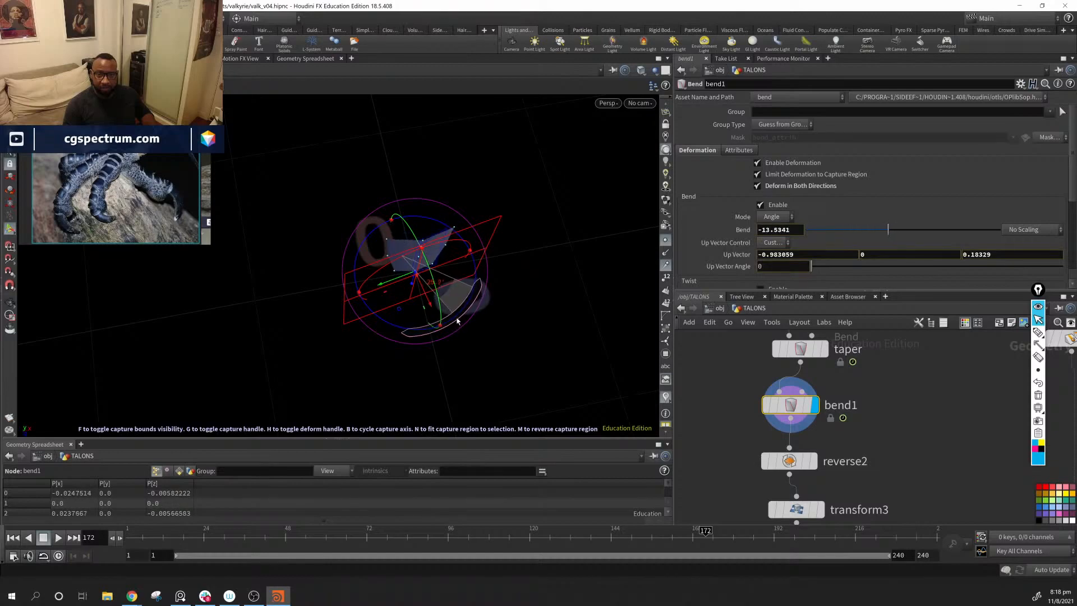
Step: Set grid1 to 5 rows and 5 columns so the bent plate has finer divisions
middle_drag(816, 386, 797, 470)
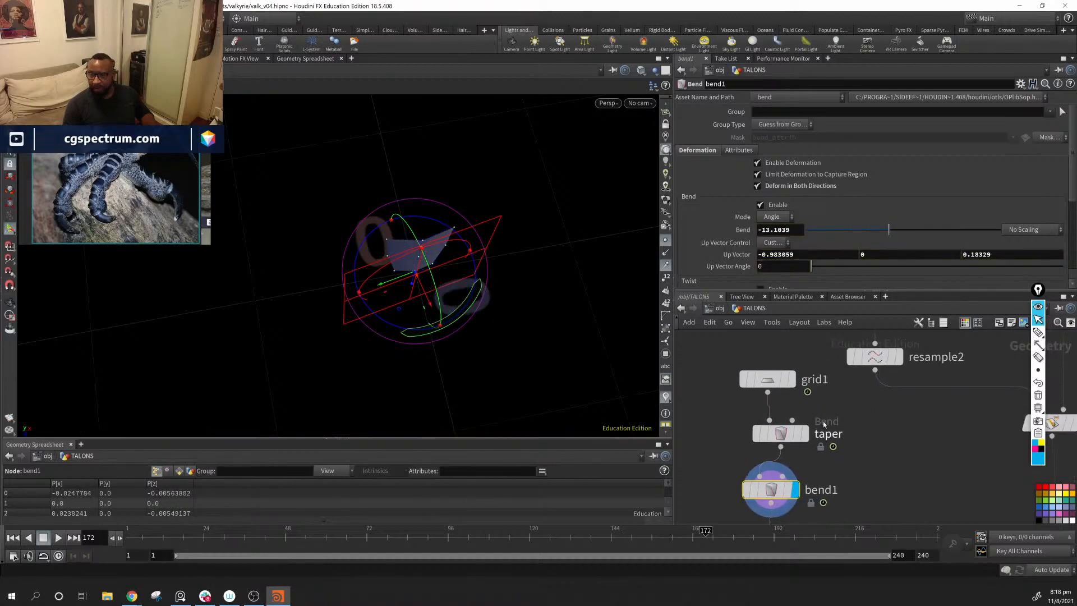
click(768, 380)
alt+drag(487, 243, 493, 247)
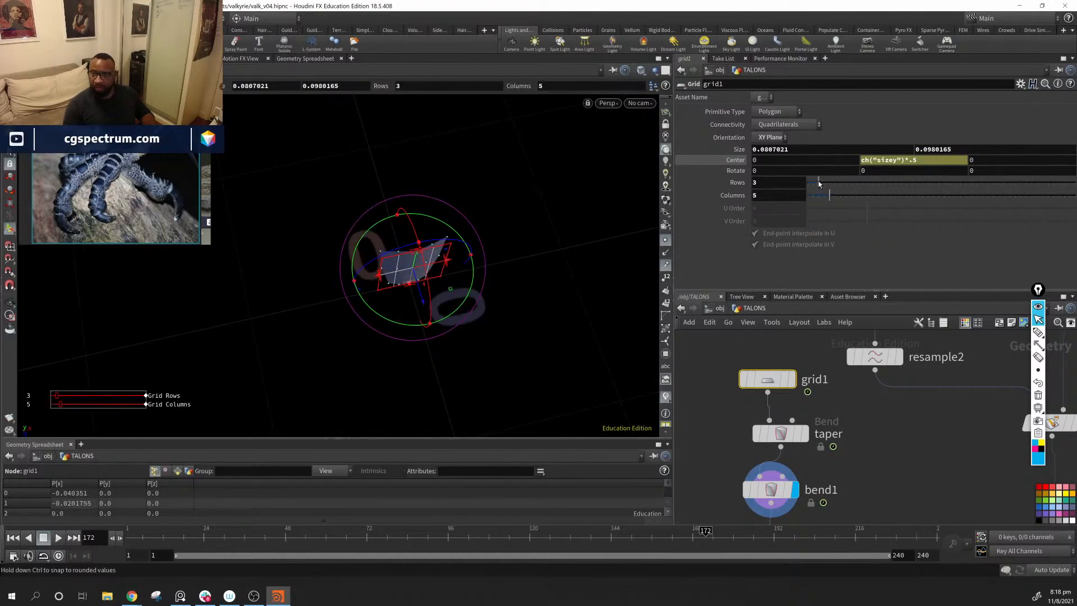
alt+drag(587, 217, 469, 186)
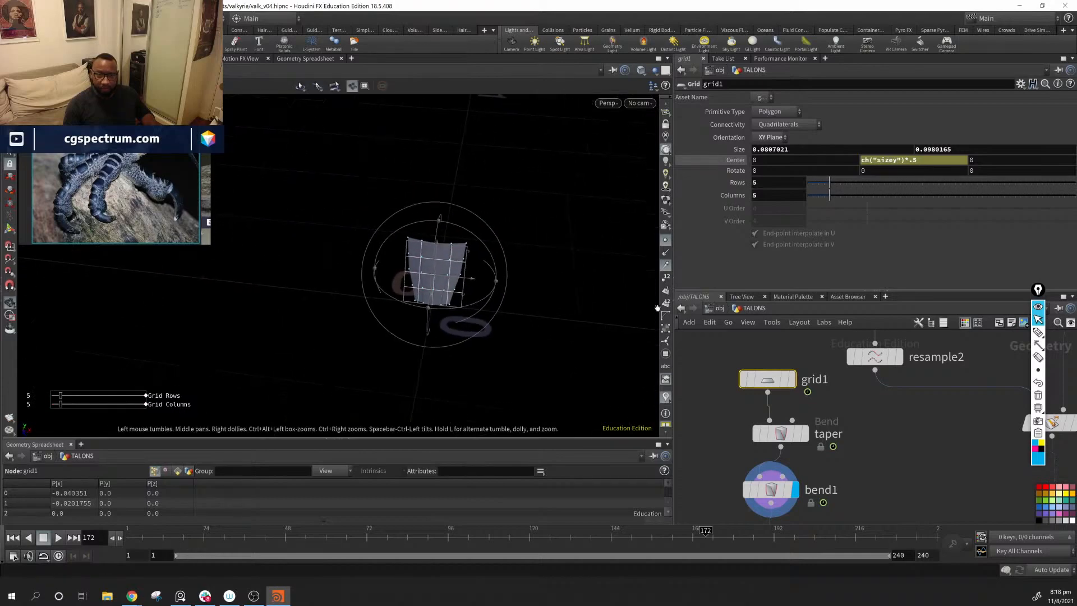
Step: Display copytopoints1 and inspect the curved, tapered plates copied along the curve
middle_drag(931, 462, 783, 250)
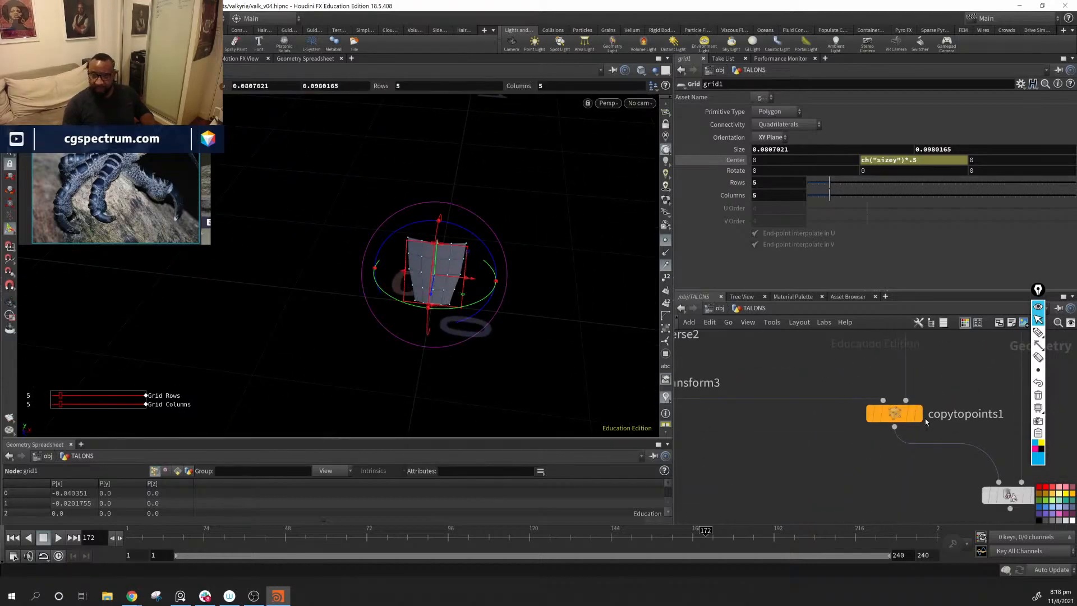
click(918, 414)
alt+drag(455, 254, 606, 286)
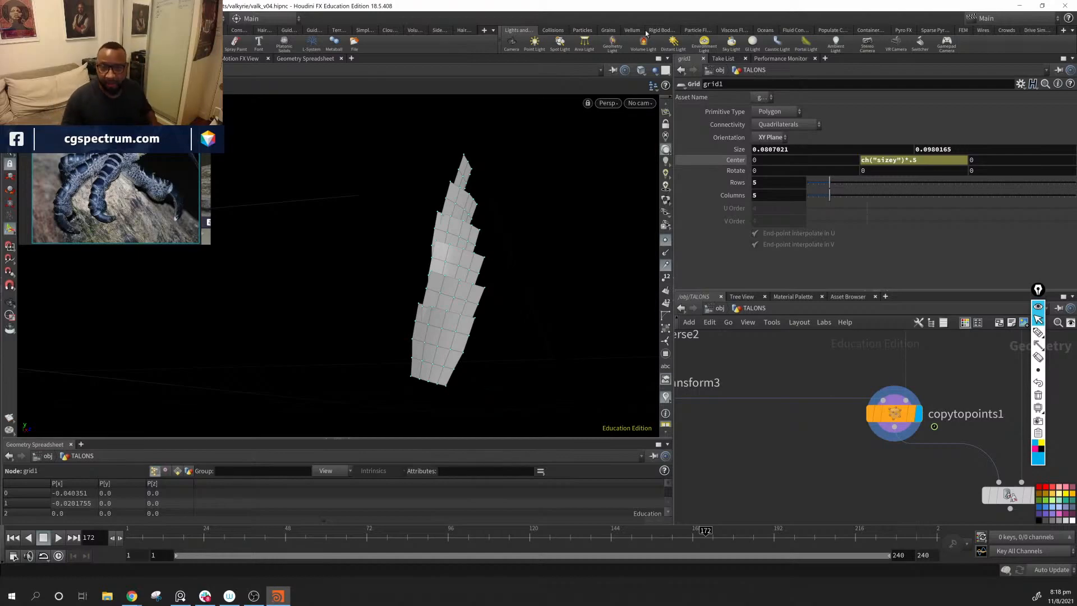
alt+drag(493, 291, 599, 340)
Step: Display ray1 to check how the plates project onto the arm and hand mesh
middle_drag(948, 369, 807, 337)
click(895, 465)
alt+drag(581, 227, 533, 243)
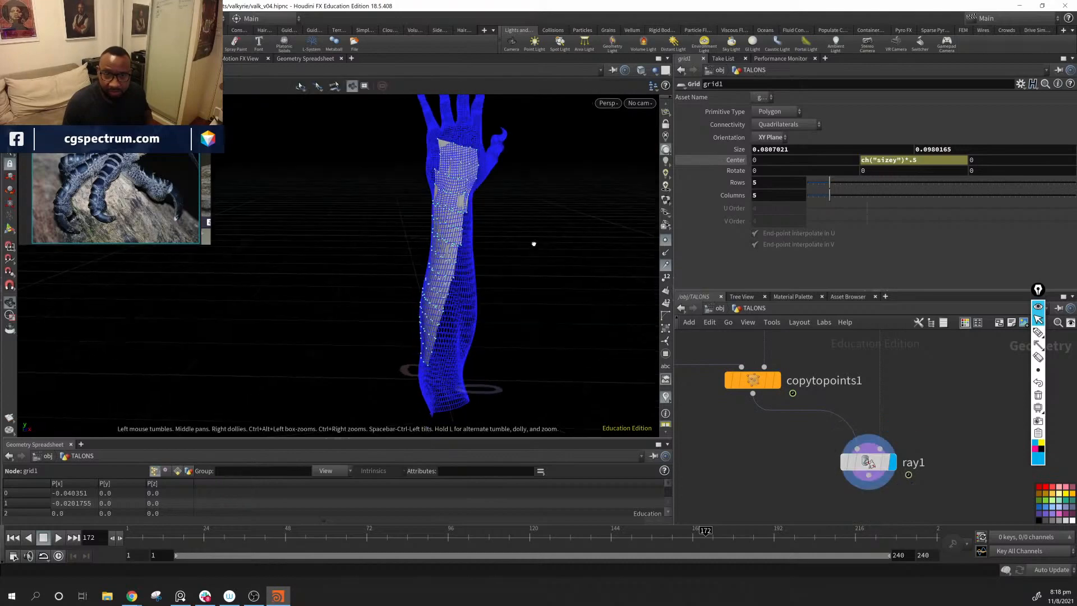
Step: Display copytopoints1 and turn on the template display of subdivide1 so the plates show against the wireframe arm mesh
middle_drag(876, 422, 861, 446)
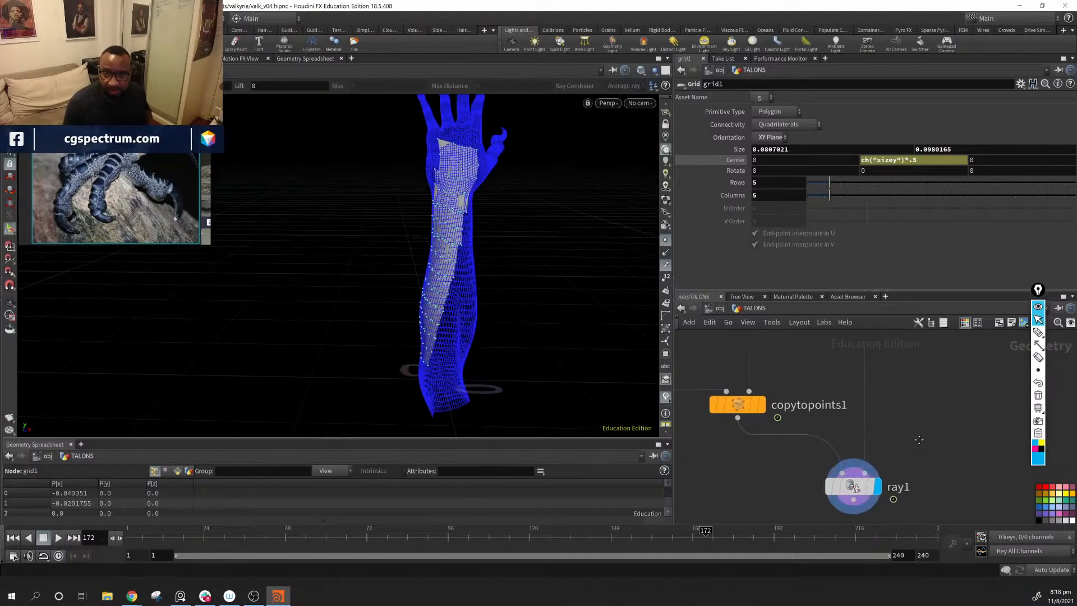
click(762, 406)
middle_drag(888, 407, 848, 451)
scroll(897, 407, down, 3)
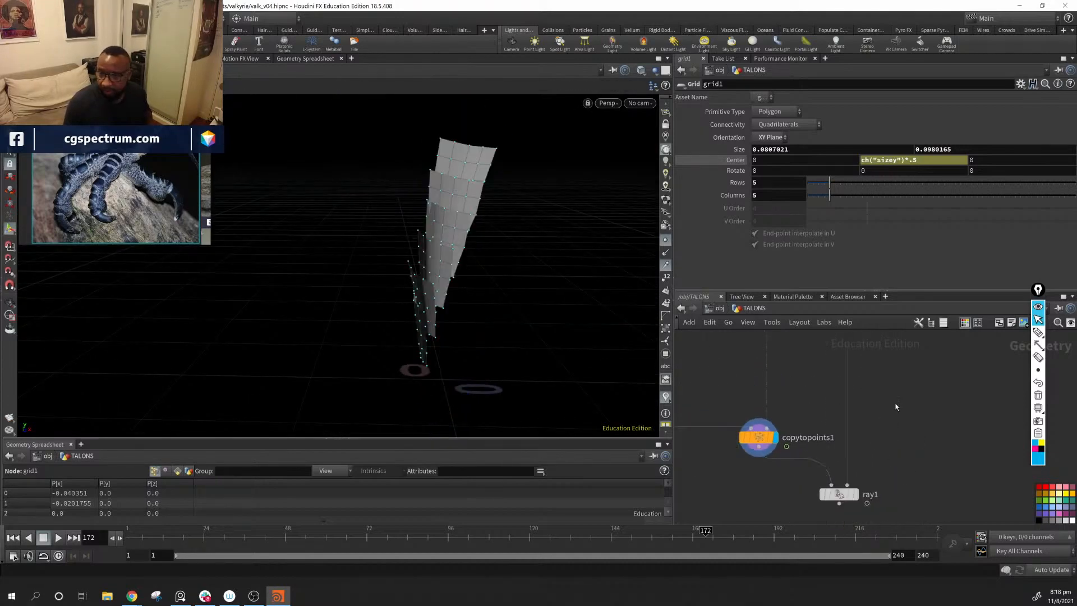
middle_drag(893, 370, 877, 459)
middle_drag(885, 351, 891, 464)
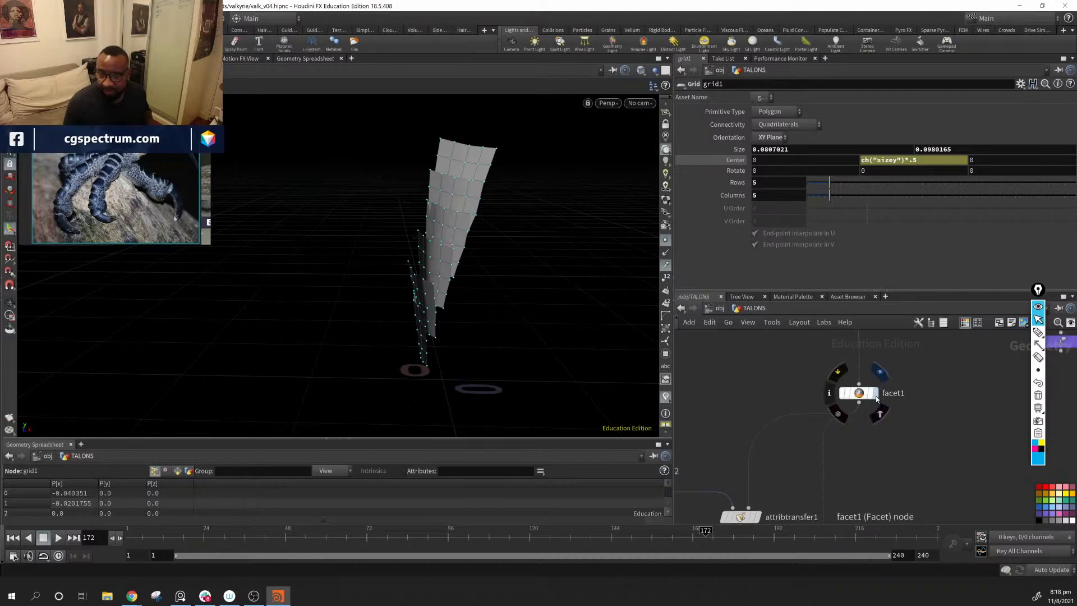
middle_drag(967, 384, 918, 452)
click(822, 386)
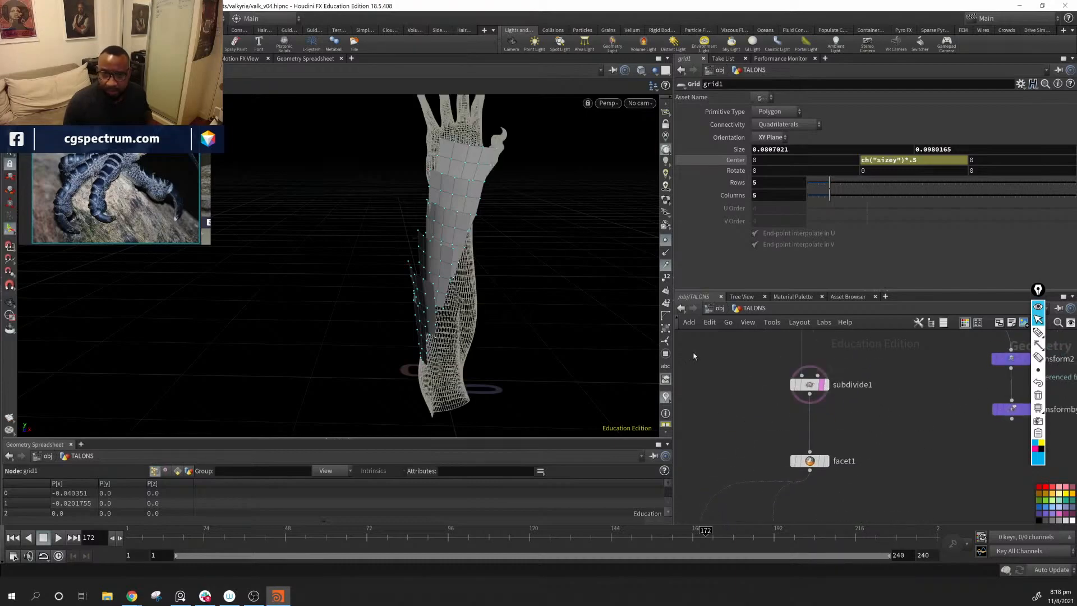
Step: Reset the X rotation of transform3 to 0
alt+drag(370, 274, 370, 250)
middle_drag(728, 456, 885, 356)
middle_drag(756, 474, 875, 369)
scroll(875, 369, down, 1)
middle_click(781, 440)
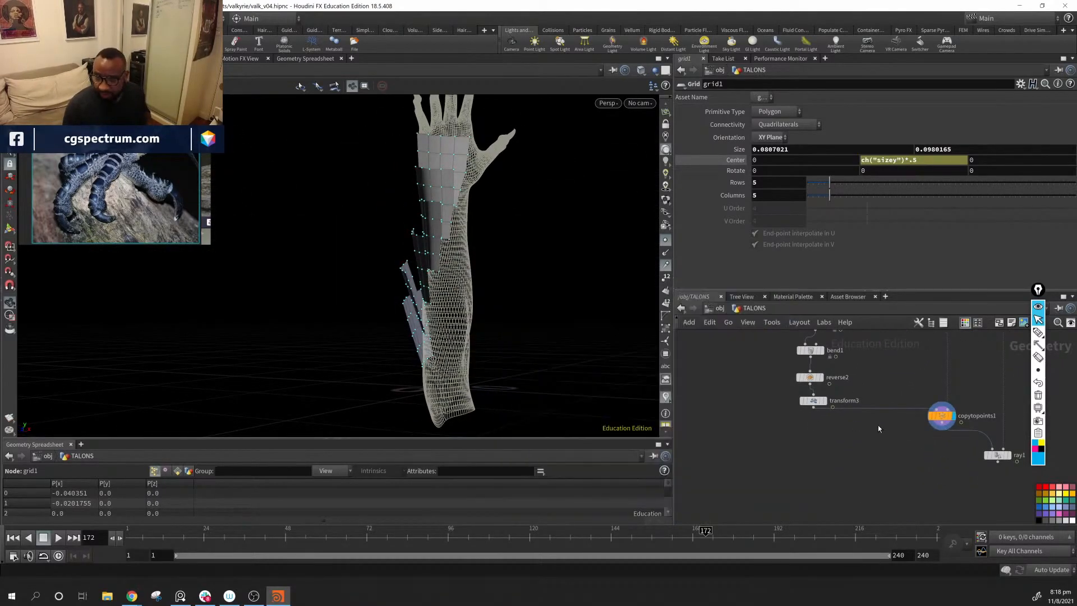
scroll(827, 456, up, 3)
drag(424, 340, 498, 342)
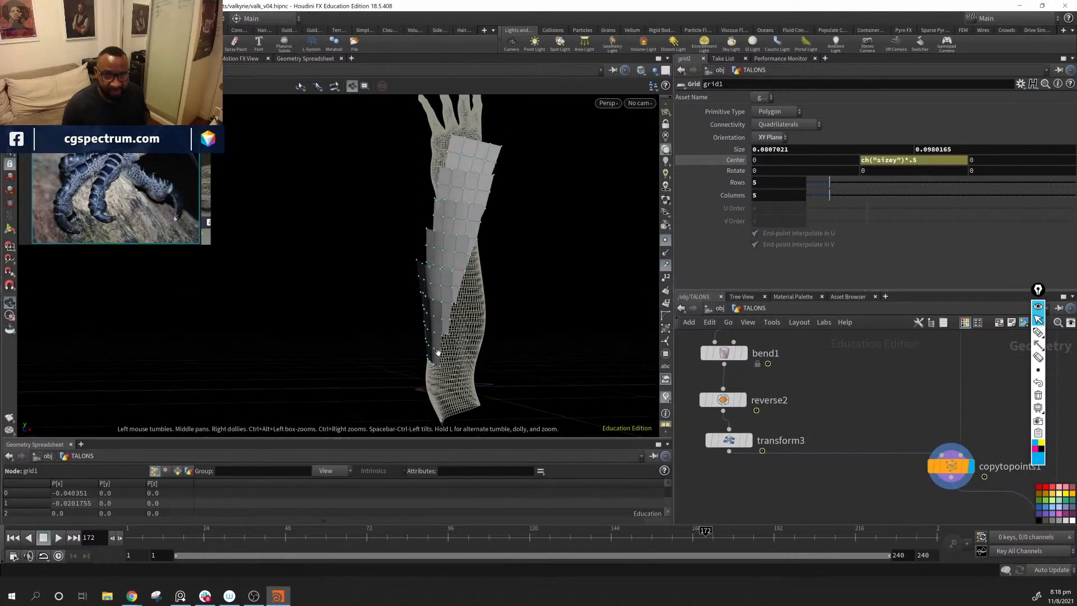
click(735, 444)
alt+drag(435, 392, 481, 377)
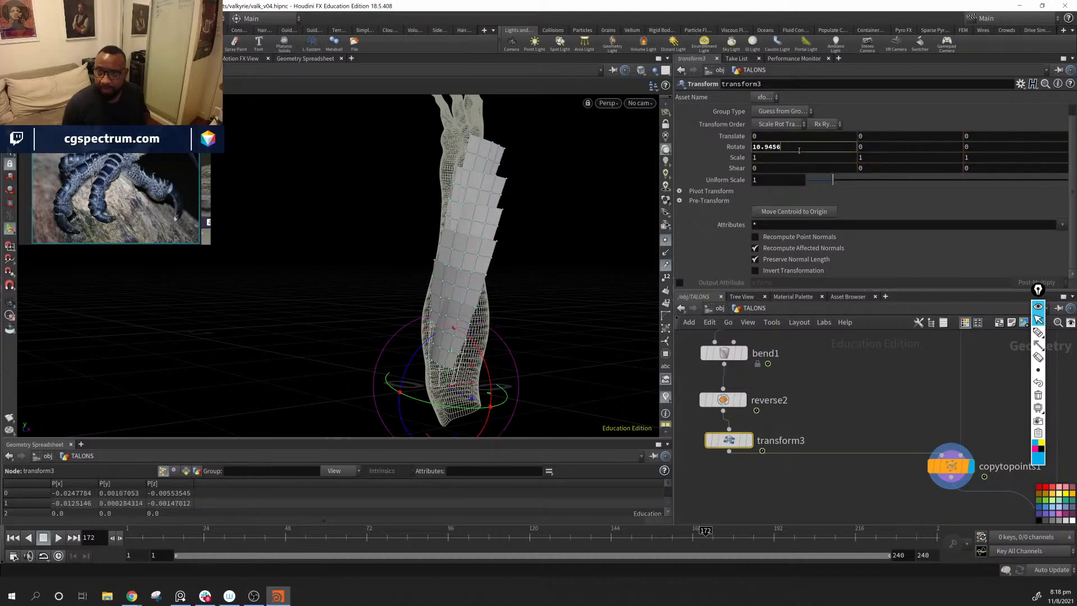
text(0)
key(Return)
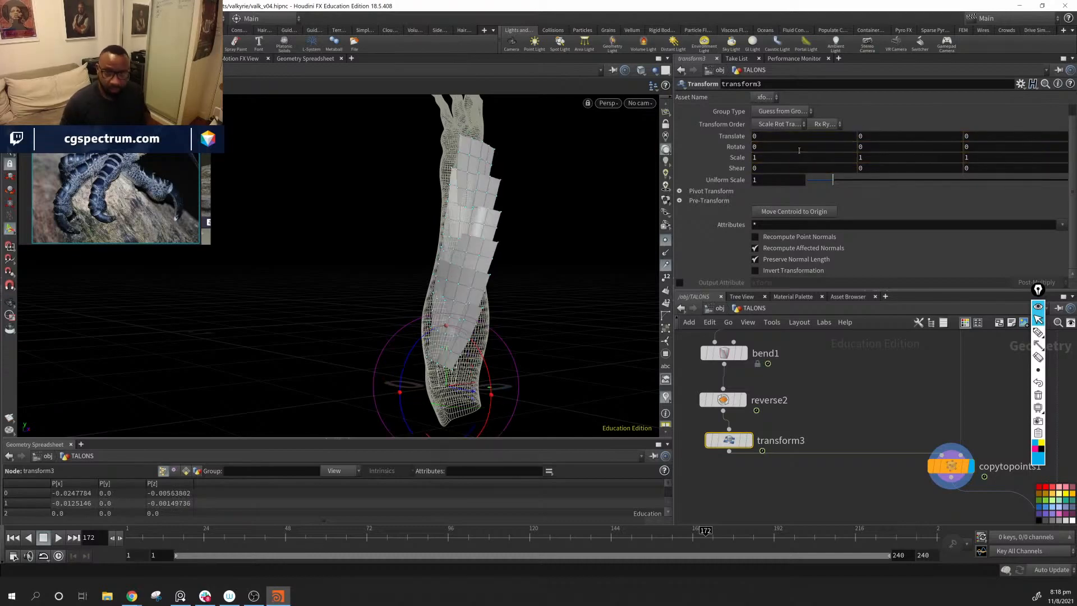
Step: Tilt the plates outward by rotating transform3 to about 22.4 degrees around X
key(space)
drag(451, 361, 516, 382)
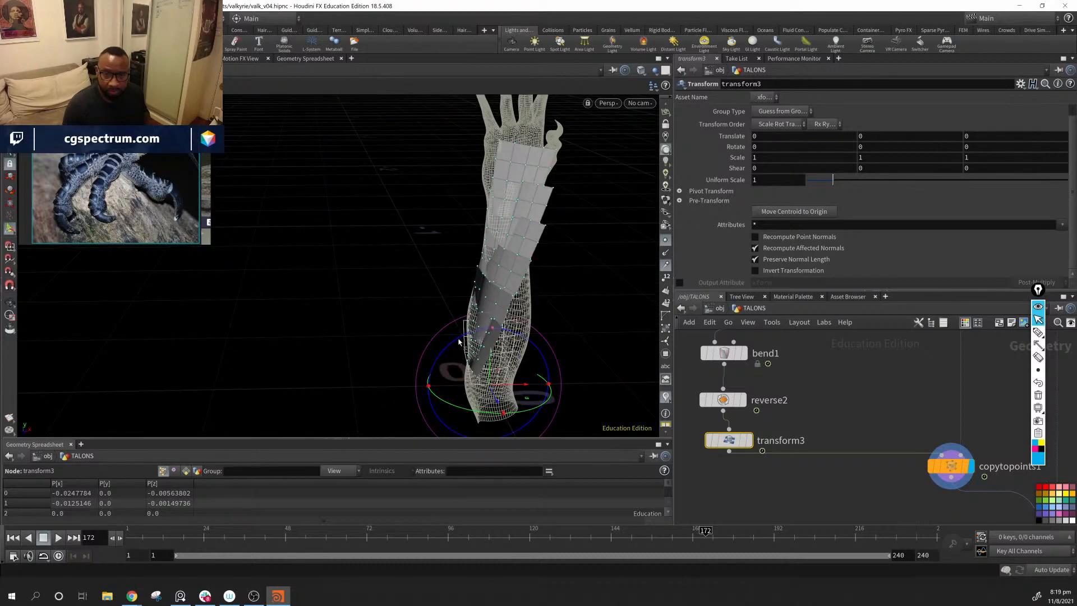
drag(459, 341, 547, 396)
key(ctrl+z)
key(space)
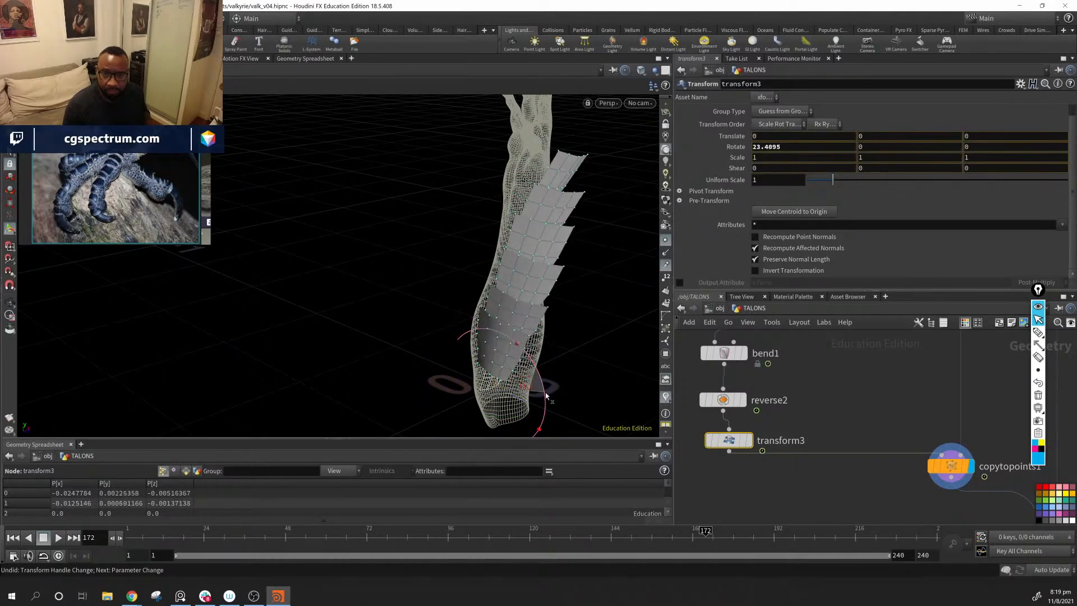
key(space)
drag(500, 305, 453, 276)
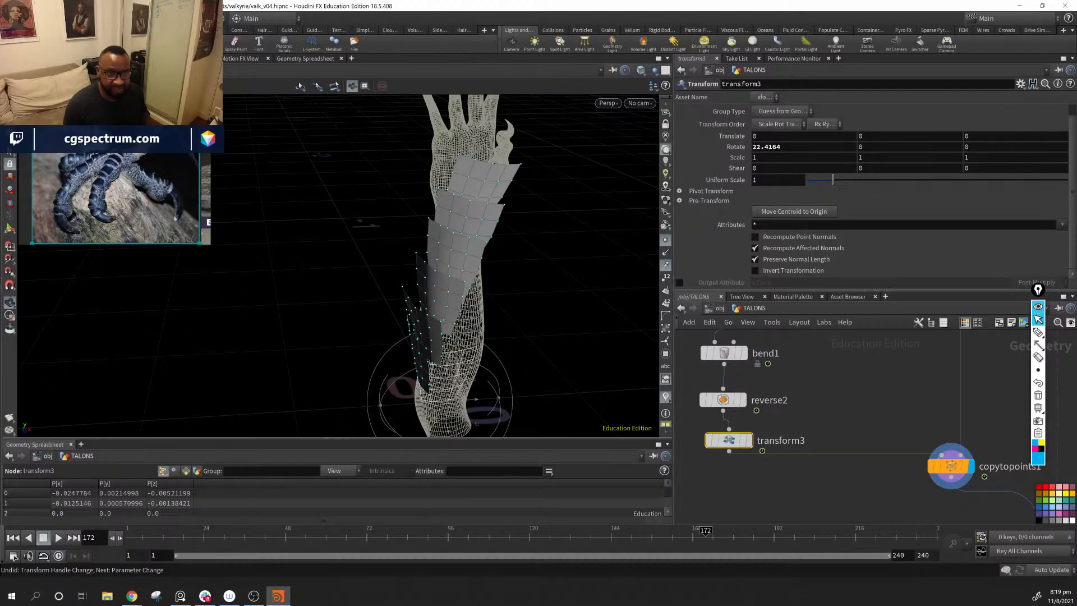
key(Return)
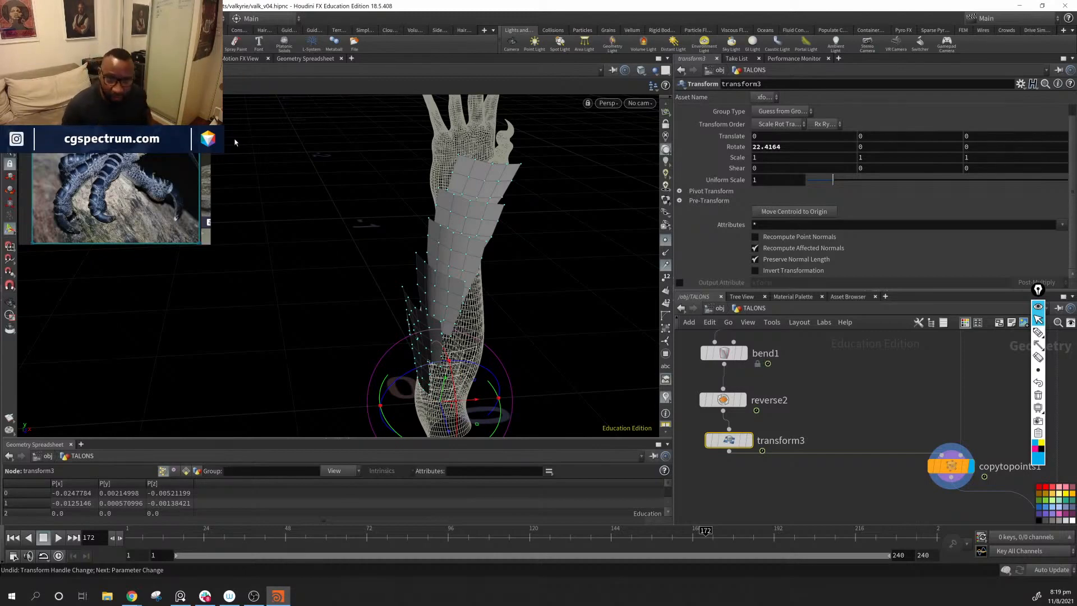
mouse_move(442, 277)
alt+mouse_down()
mouse_move(427, 281)
mouse_move(459, 288)
alt+mouse_up()
Step: Set resample2 to 10 segments so more plates are copied along the curve
middle_drag(839, 387, 833, 418)
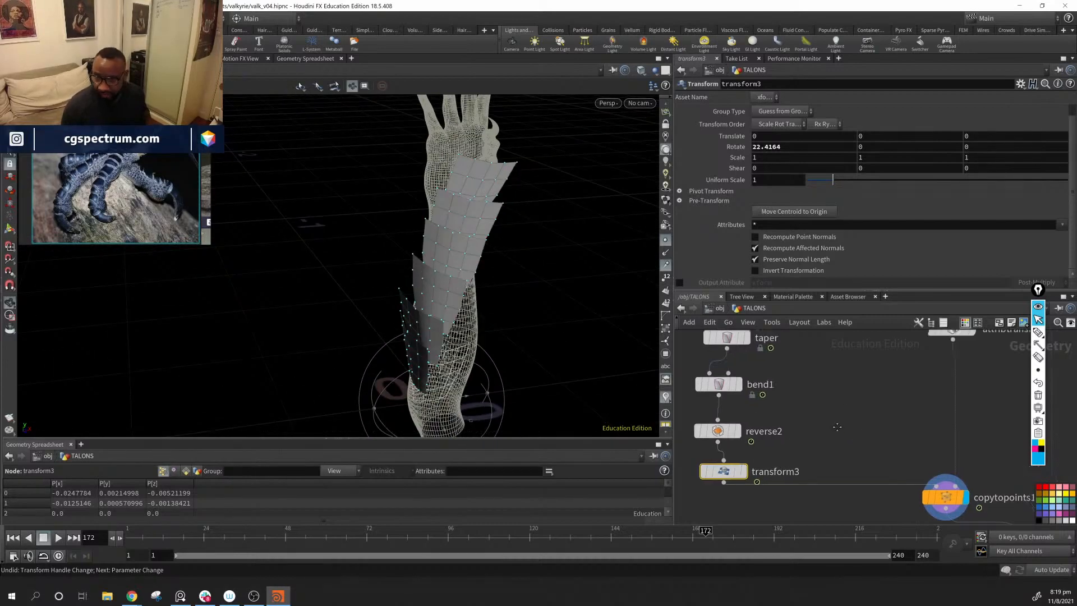
scroll(833, 417, down, 5)
scroll(833, 417, up, 4)
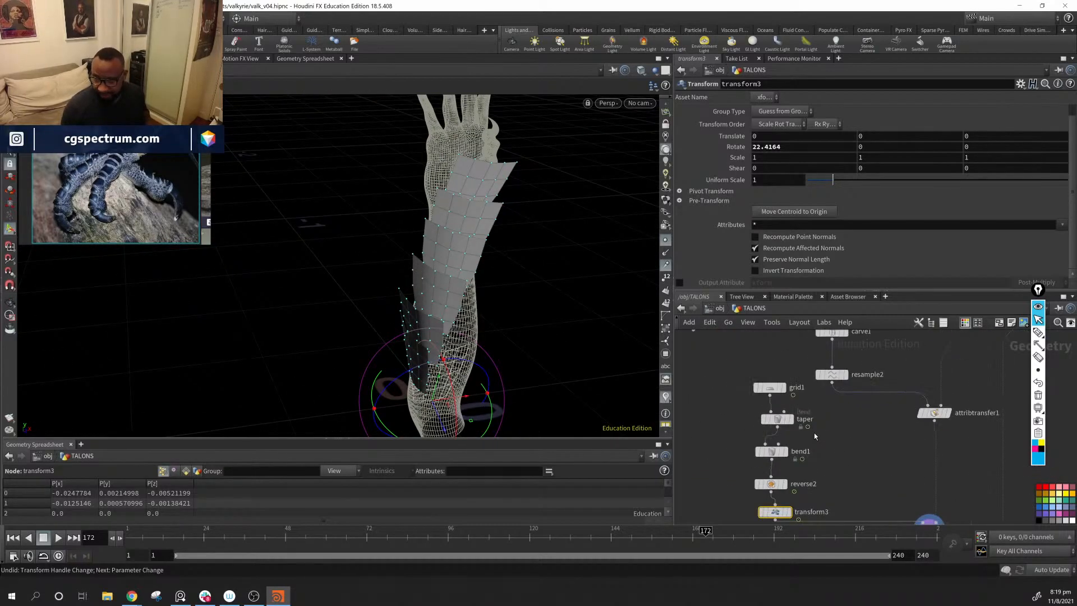
middle_drag(853, 415, 821, 479)
click(801, 440)
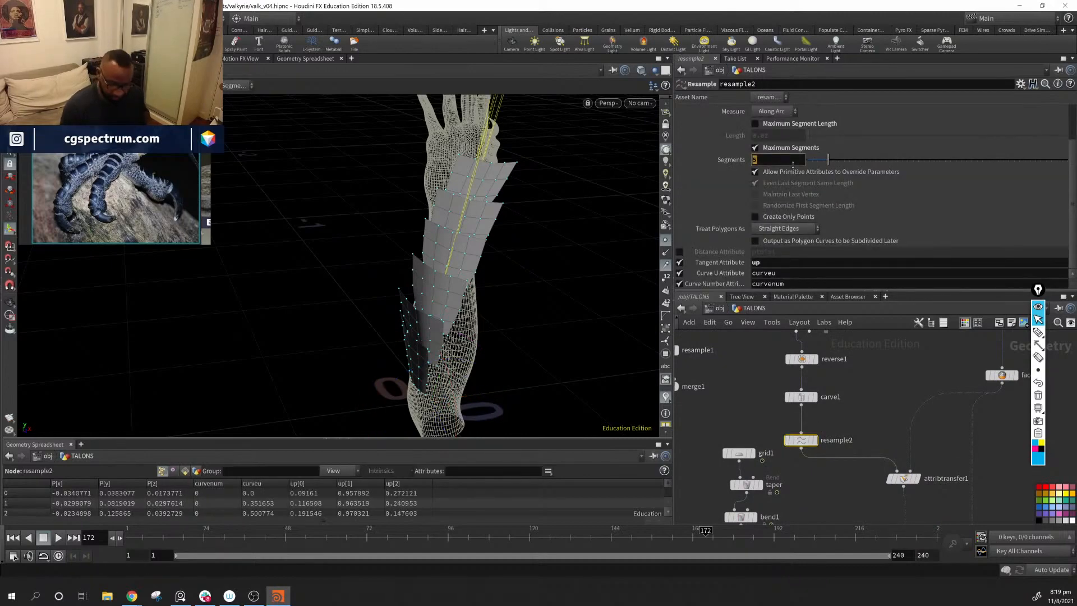
text(10)
key(Return)
alt+drag(479, 365, 541, 339)
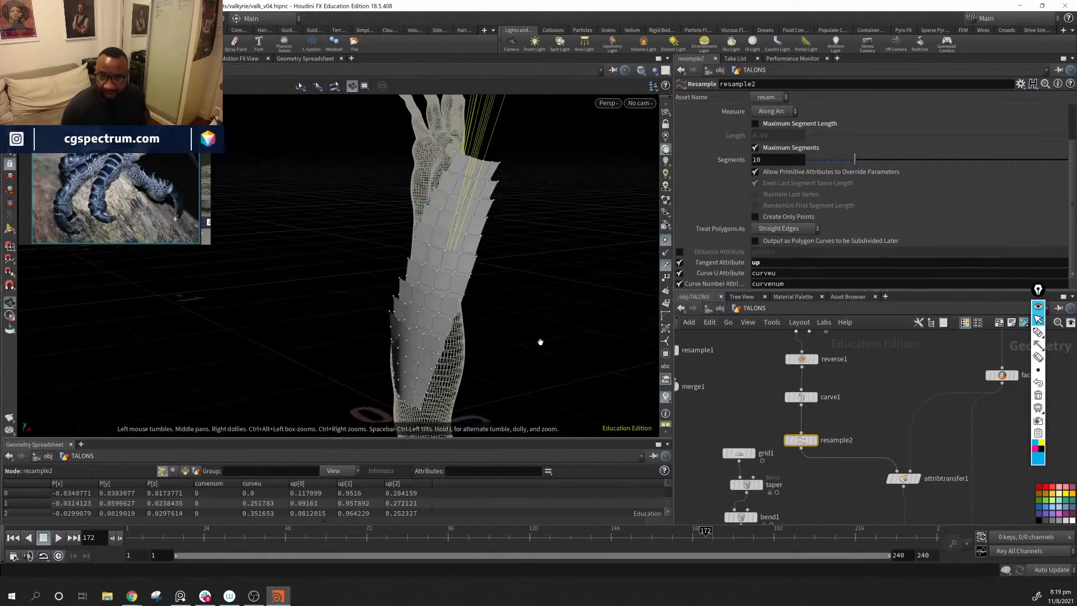
Step: Shrink the plates by setting the uniform scale of transform3 to 0.67
middle_drag(817, 506, 868, 371)
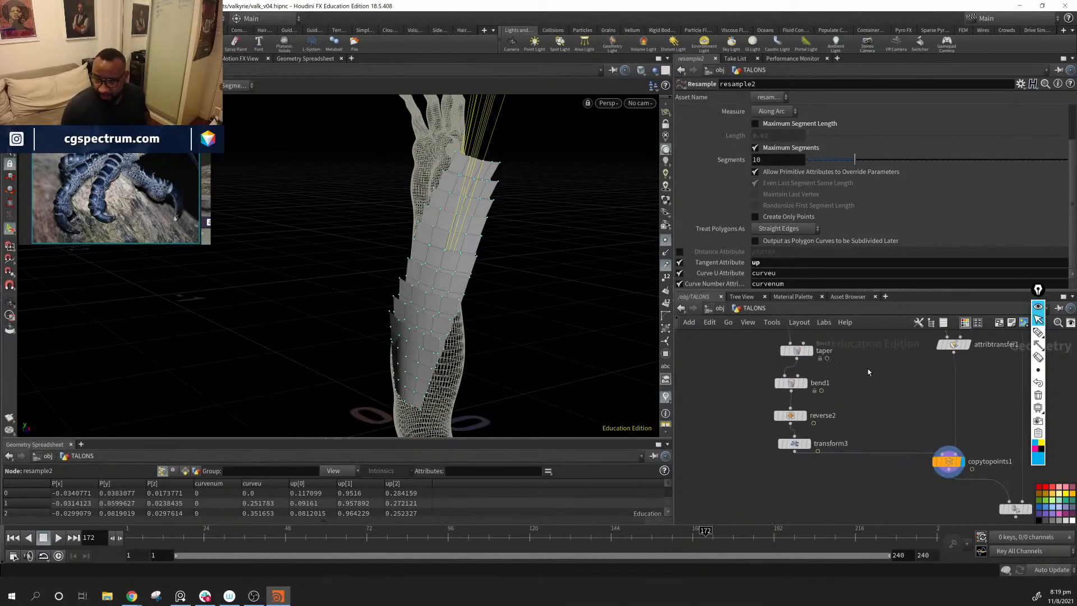
click(796, 442)
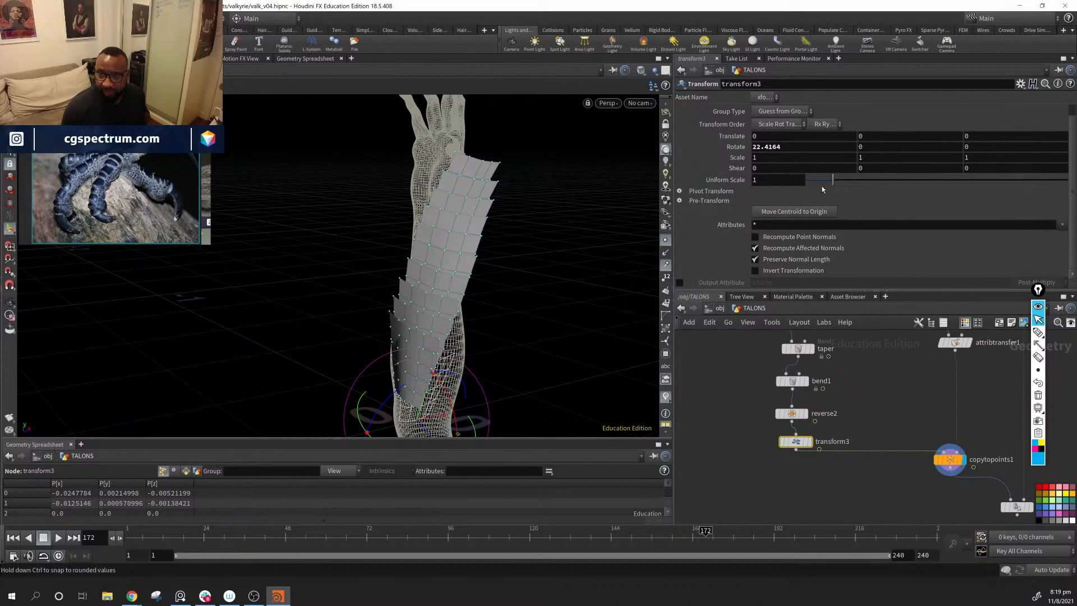
drag(833, 180, 829, 181)
key(ctrl+z)
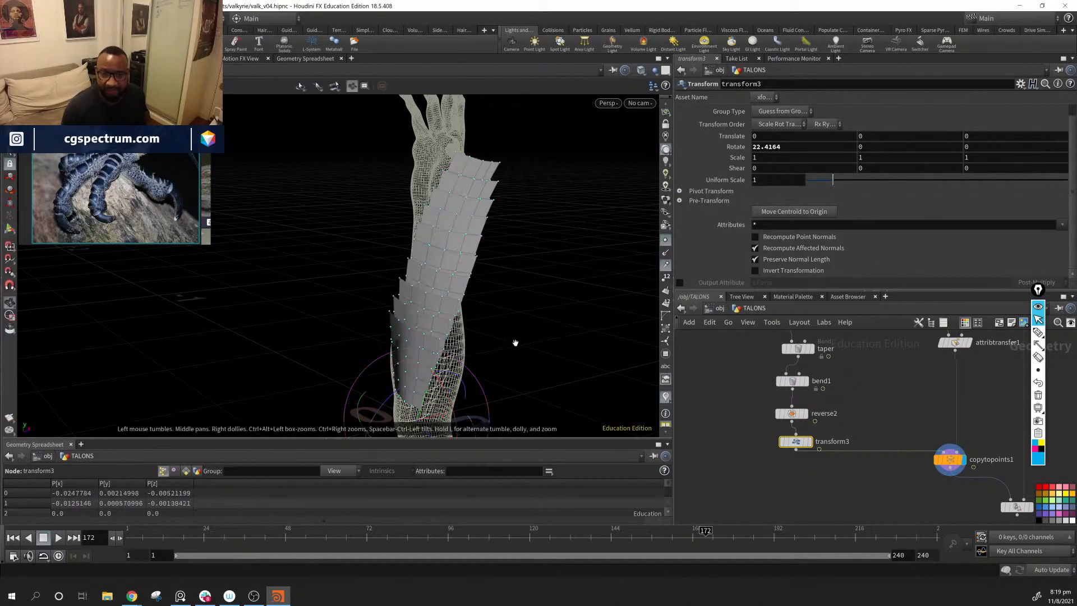
alt+middle_drag(525, 346, 521, 310)
alt+drag(521, 310, 515, 325)
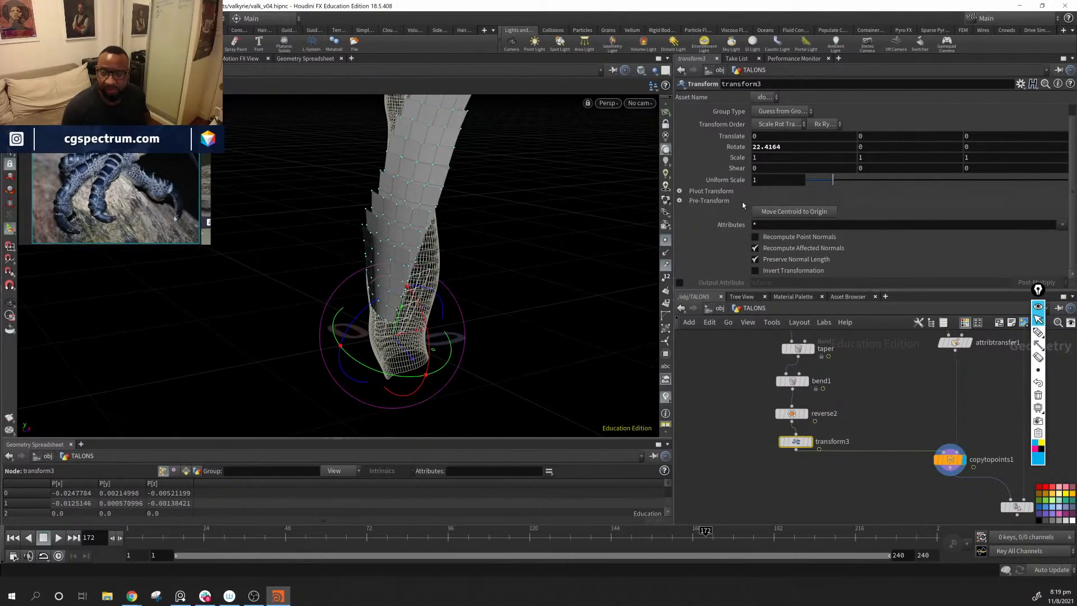
drag(831, 184, 826, 189)
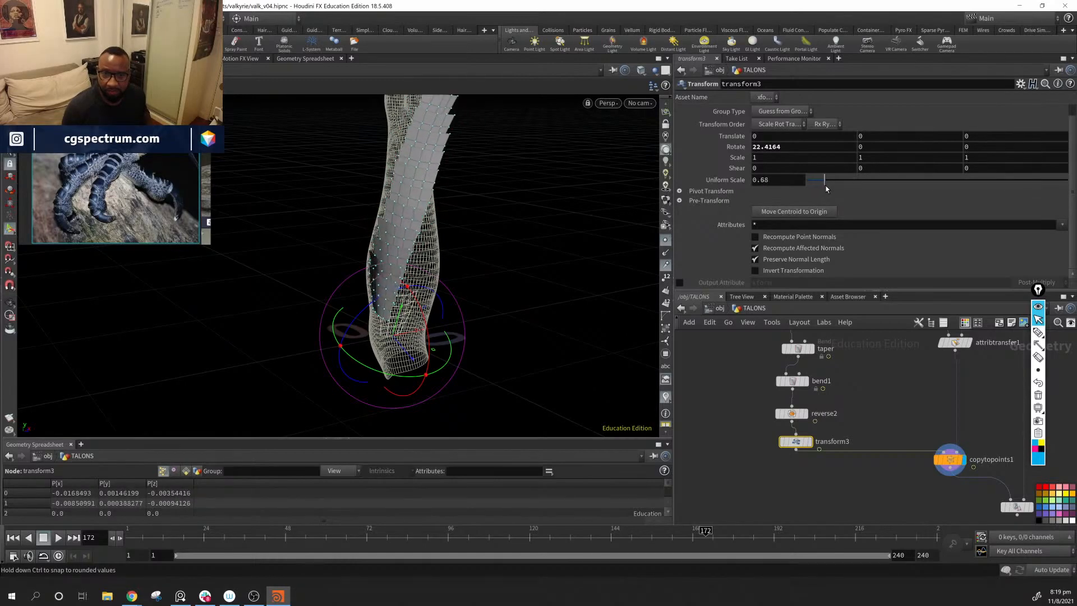
key(alt)
drag(447, 244, 552, 231)
Step: Extend the carved curve on carve1 by setting First U to 0.081 and Second U to 0.723
middle_drag(847, 368, 838, 464)
middle_drag(797, 429, 811, 466)
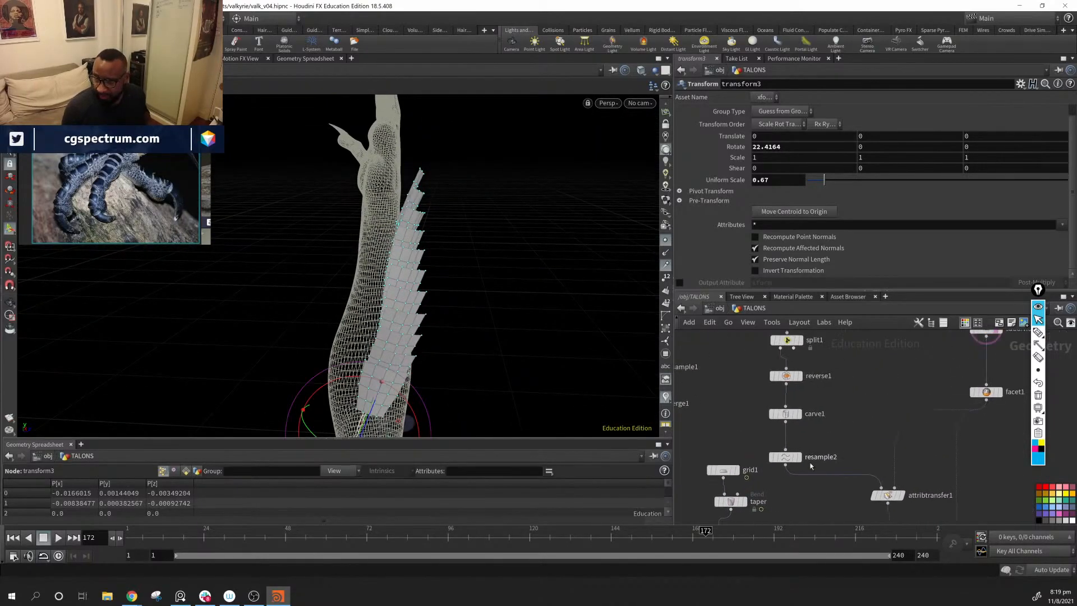
click(786, 414)
alt+drag(408, 174, 391, 187)
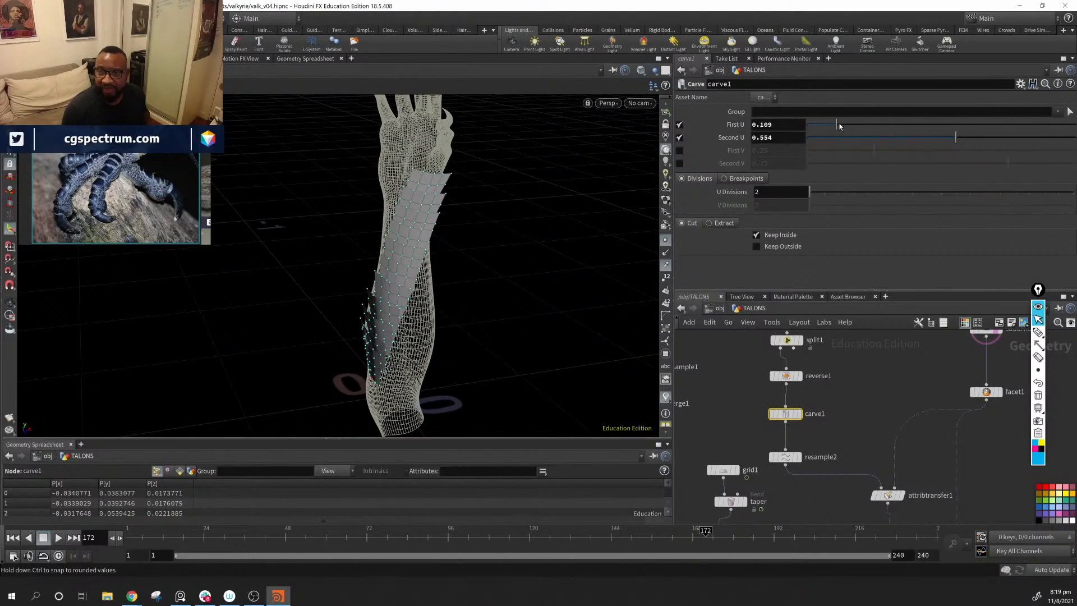
drag(840, 126, 831, 128)
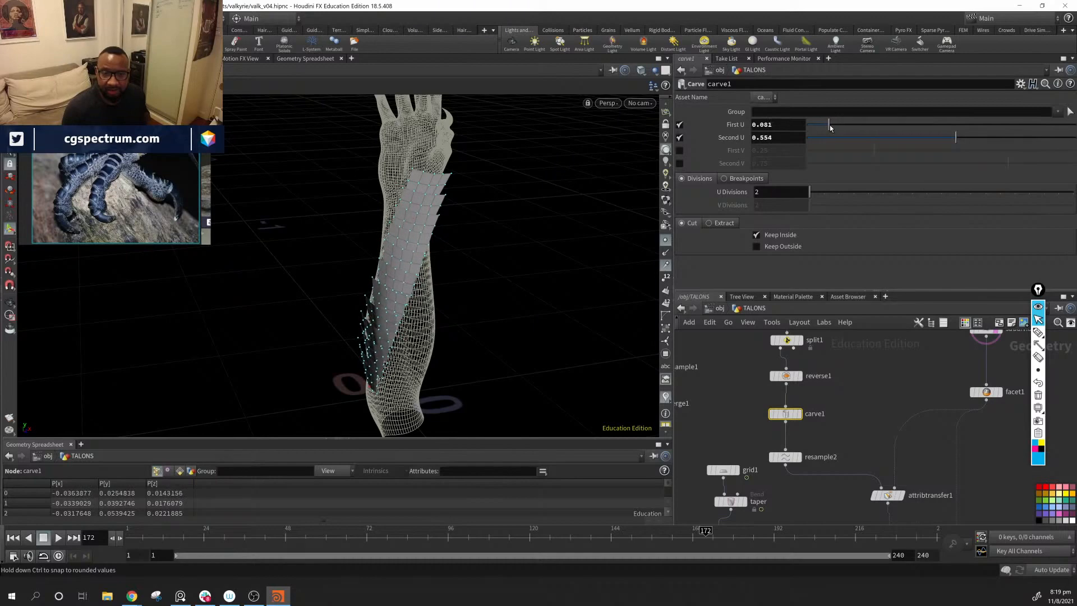
drag(957, 139, 1004, 162)
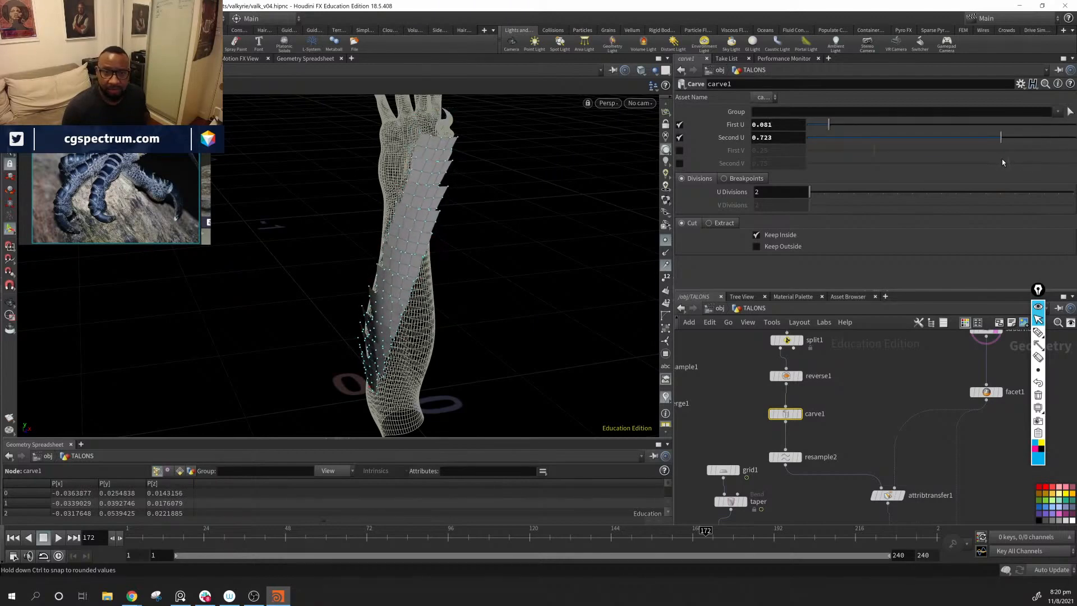
alt+drag(505, 212, 561, 347)
Step: Adjust the X rotation of transform3 to about 52.6 so the plates flare away from the arm
middle_drag(793, 483, 826, 369)
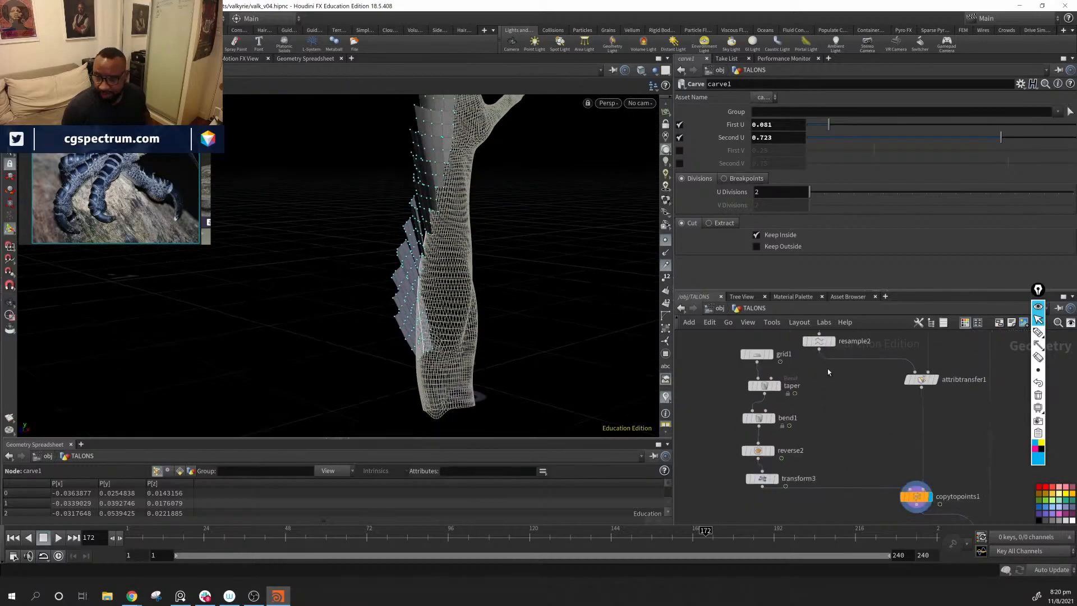
click(770, 480)
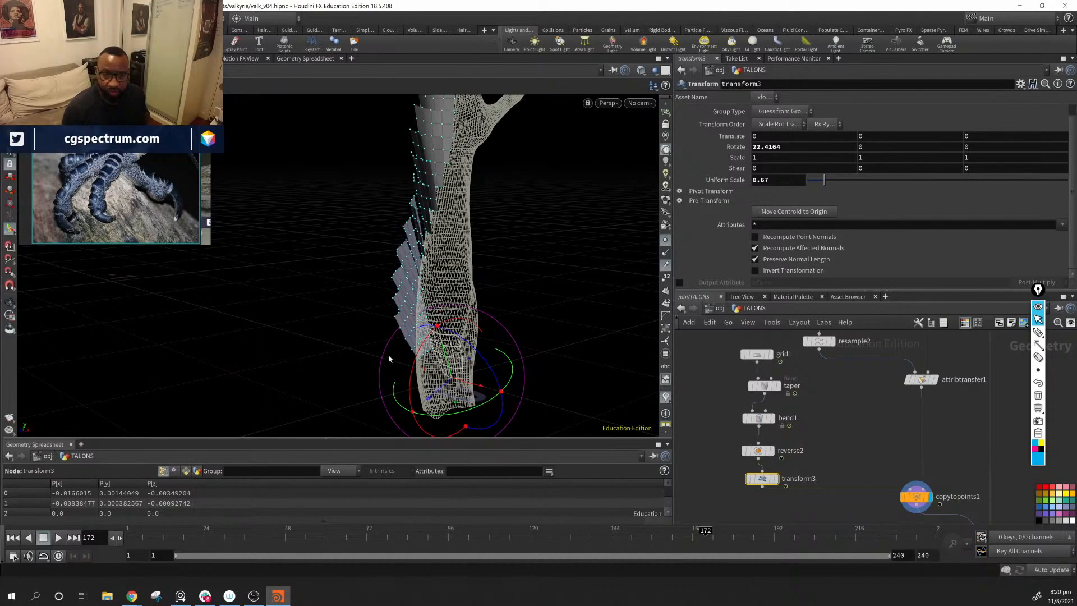
drag(415, 368, 423, 362)
alt+drag(423, 361, 483, 378)
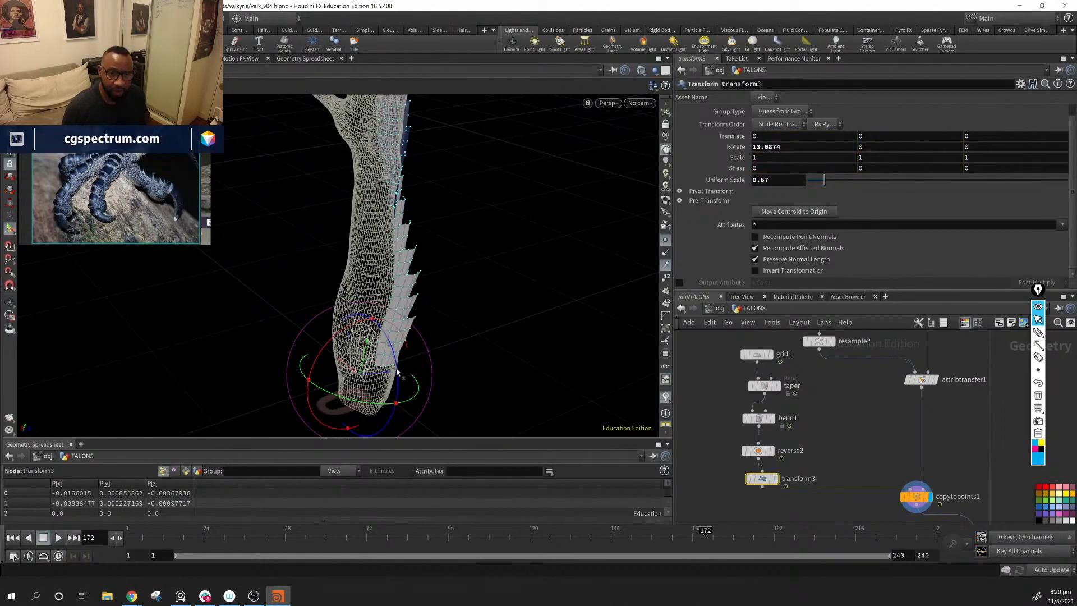
drag(396, 371, 428, 385)
key(ctrl+z)
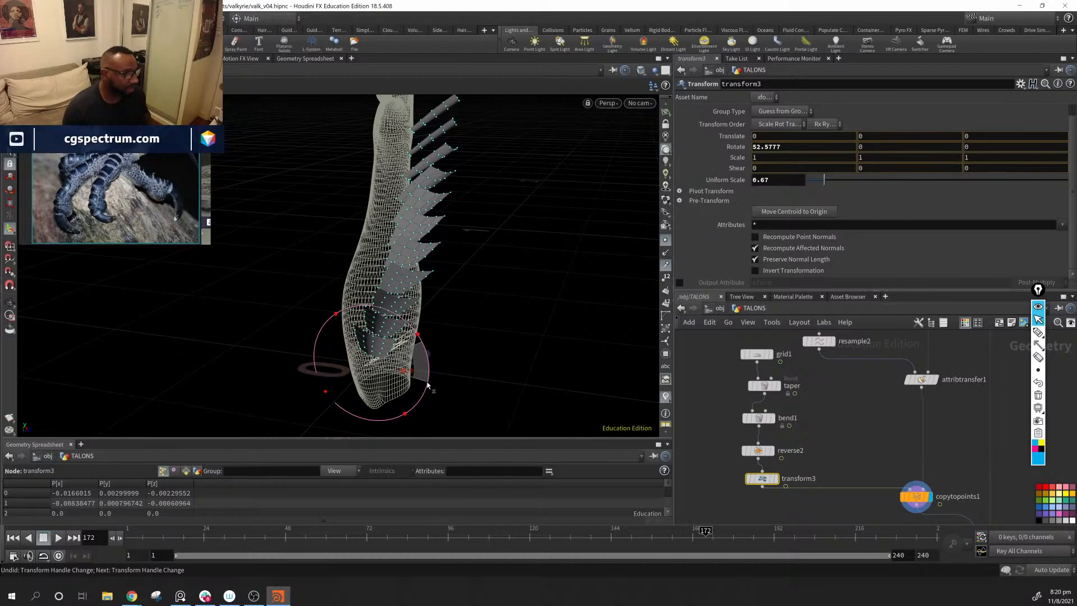
Step: Rotate the copied scale geometry in transform3 to about 16.83 degrees on X so the pieces lie flatter along the forearm
drag(441, 307, 464, 365)
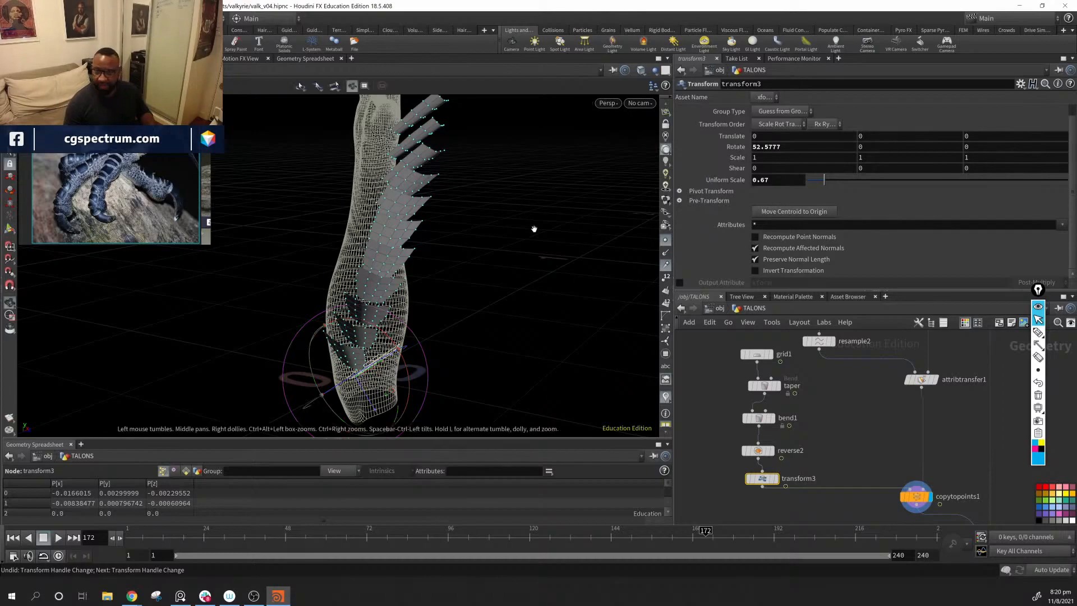
drag(534, 230, 478, 283)
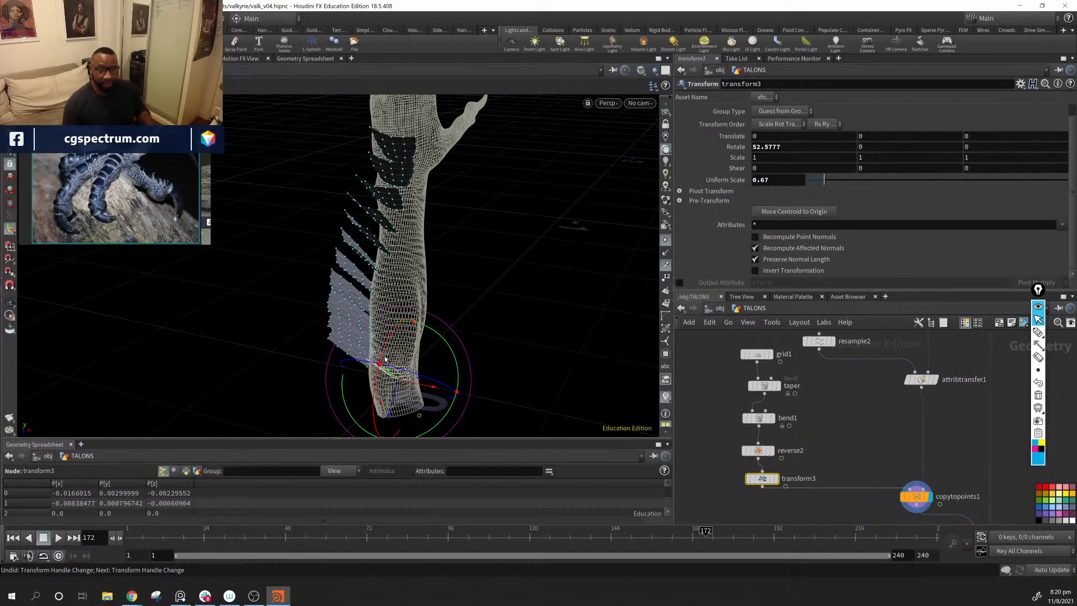
drag(385, 359, 416, 348)
drag(522, 310, 389, 340)
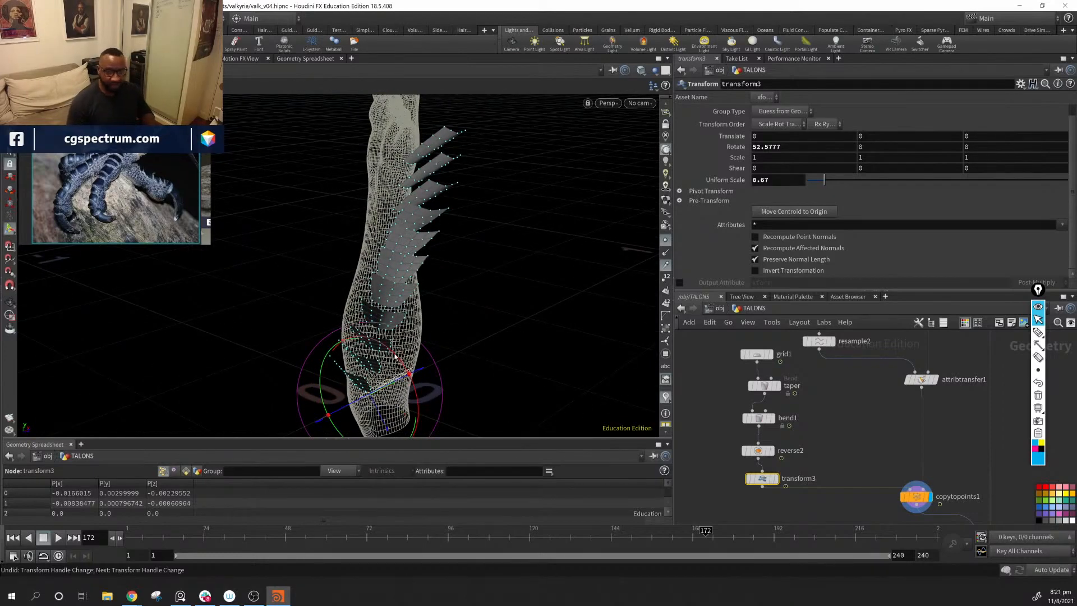
alt+drag(482, 363, 471, 350)
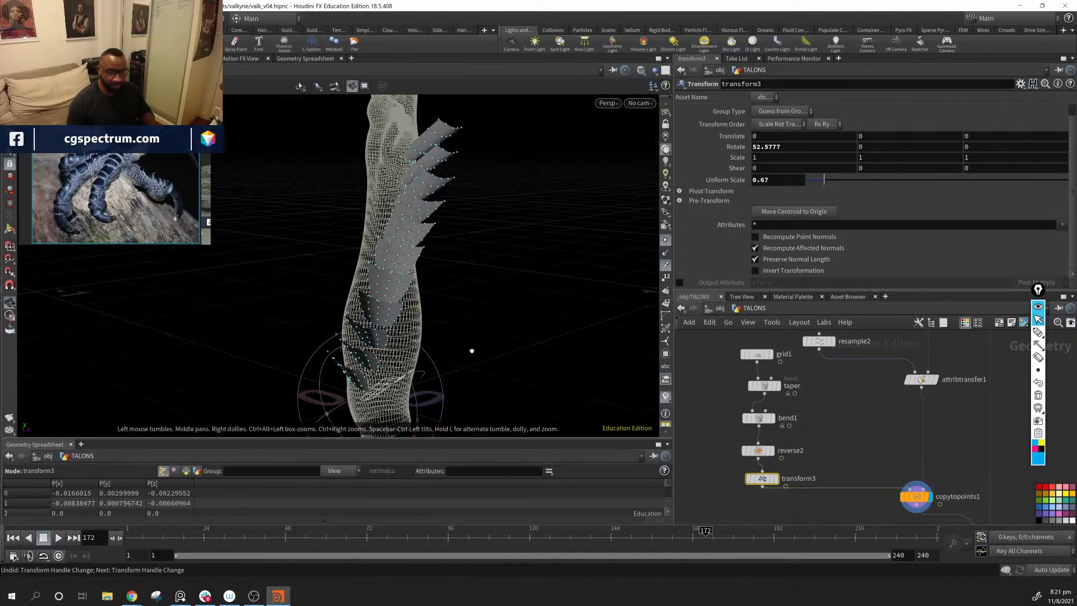
drag(393, 354, 356, 303)
alt+drag(355, 303, 427, 358)
alt+drag(531, 359, 395, 232)
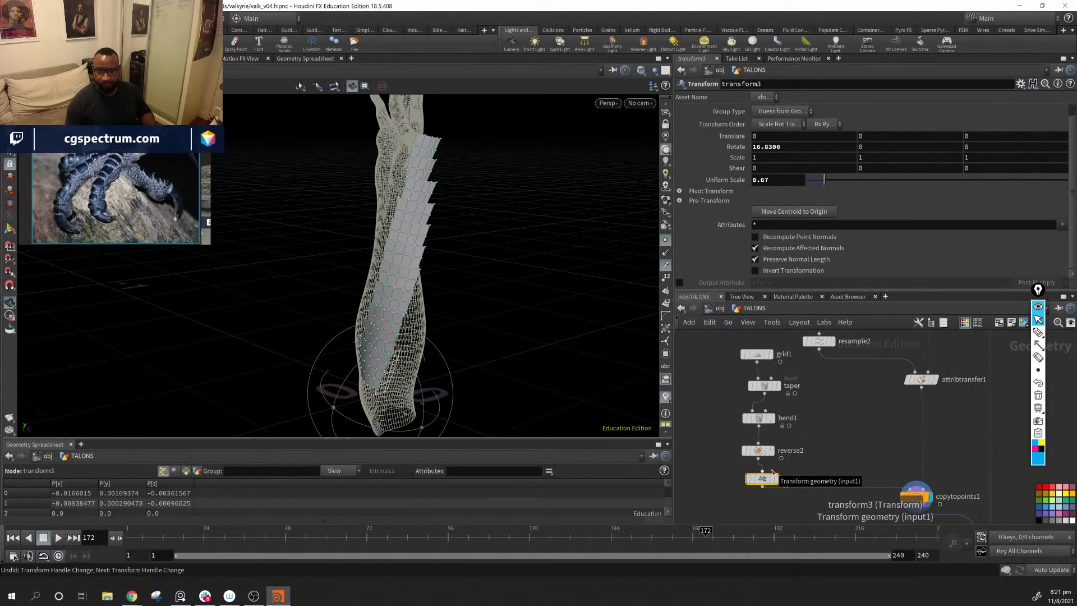
Step: Add an Attribute Noise node and insert it between attribtransfer1 and copytopoints1
middle_drag(959, 415, 864, 409)
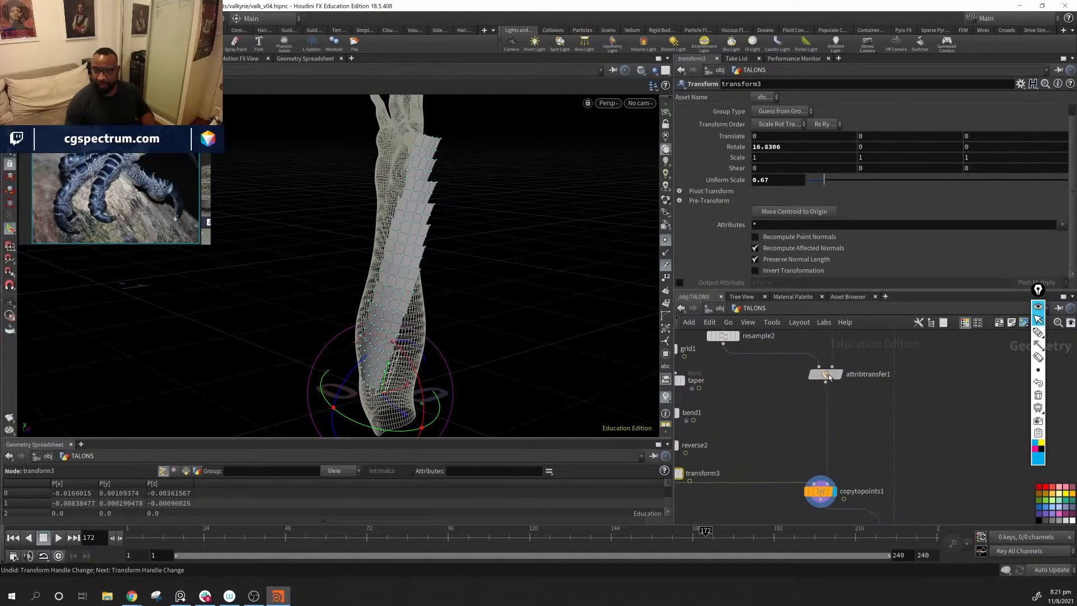
drag(829, 377, 822, 379)
middle_drag(858, 423, 843, 408)
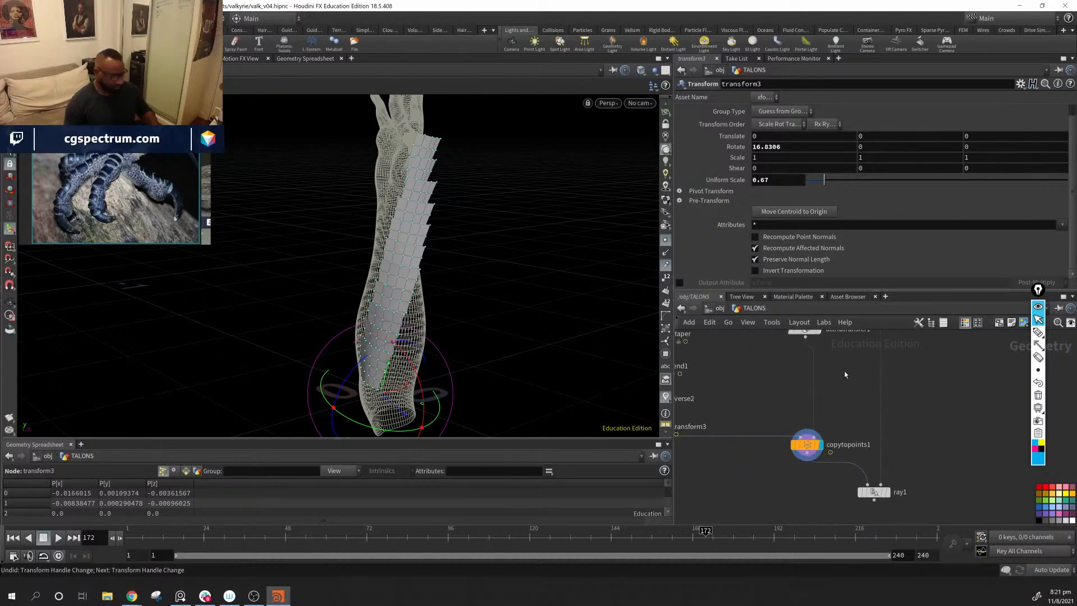
key(Tab)
mouse_move(846, 373)
text(a n)
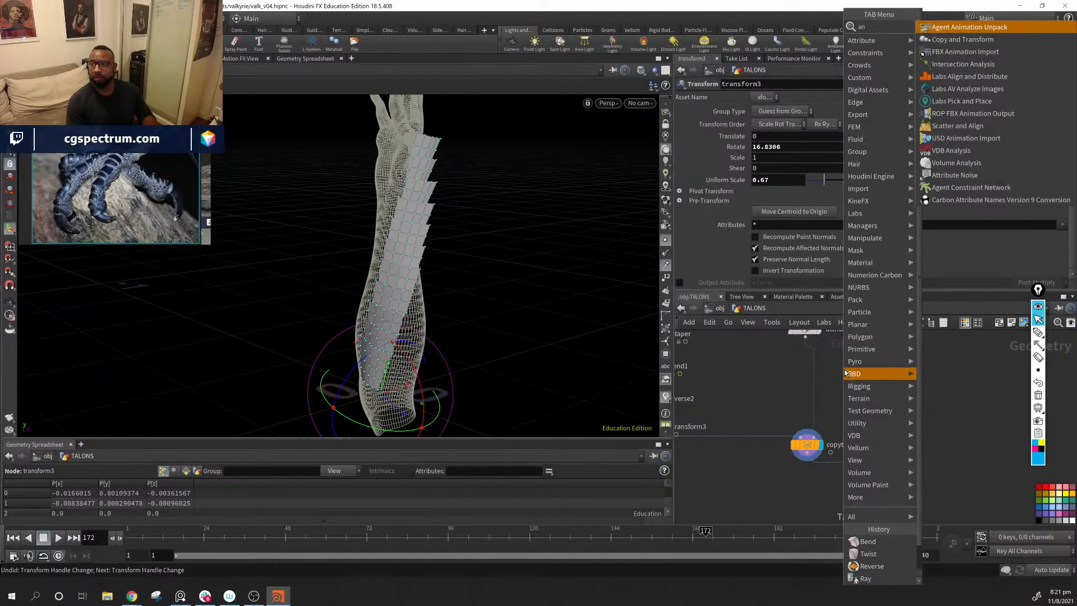
key(Return)
click(839, 362)
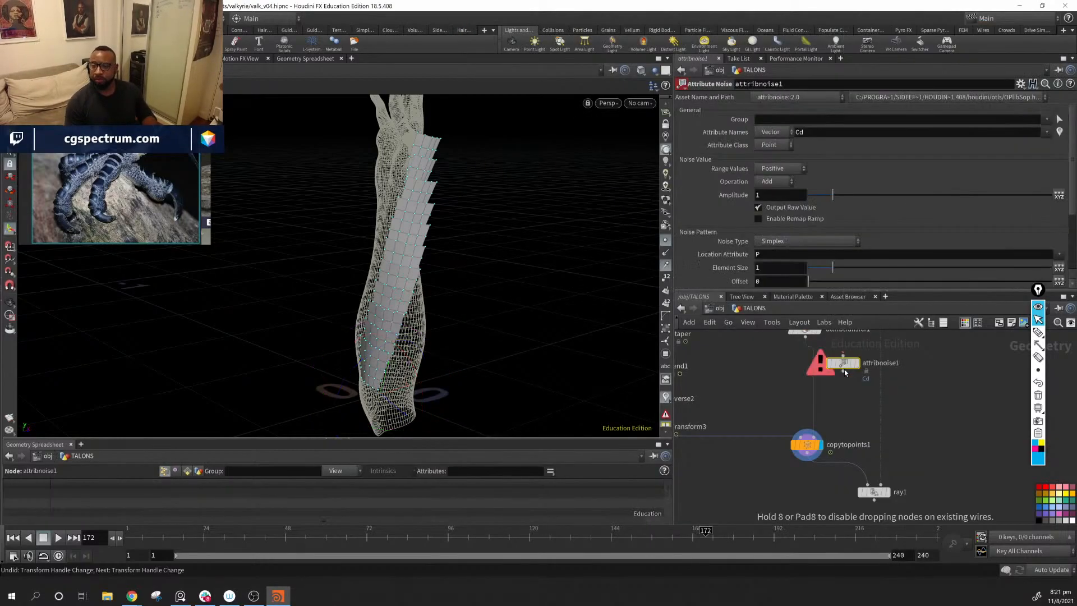
drag(841, 362, 794, 382)
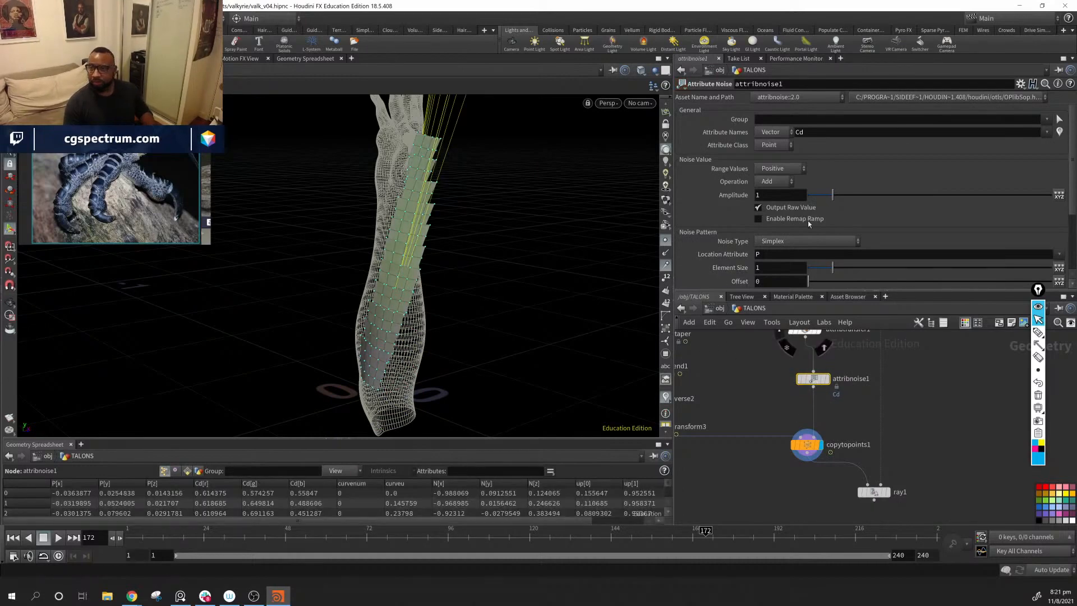
Step: Set the noise element size to 0.05 and check the color variation across the scales on the arm
drag(505, 212, 628, 251)
scroll(831, 269, down, 3)
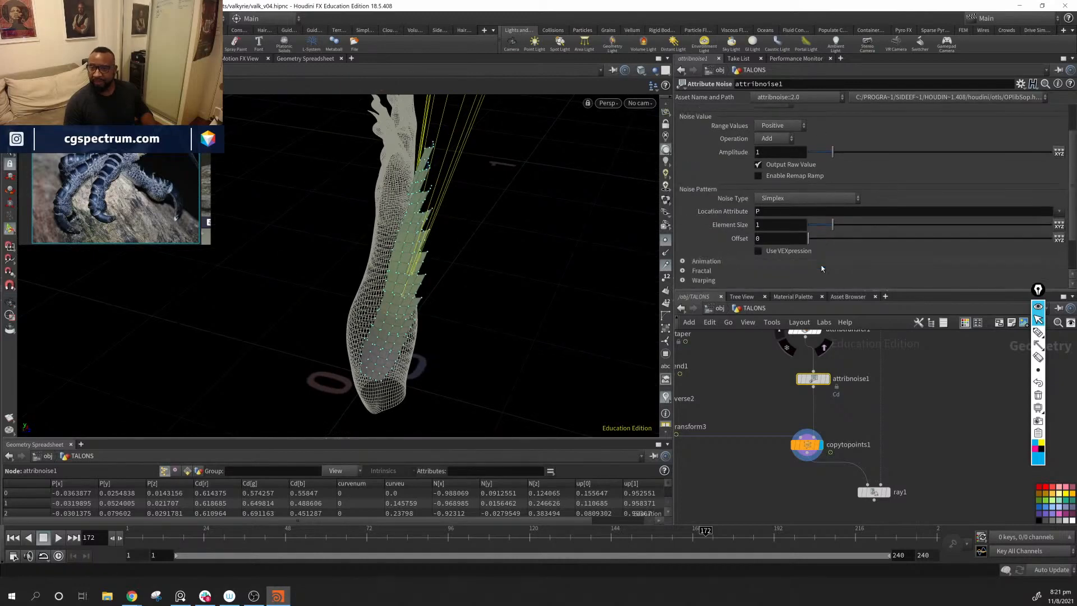
drag(832, 226, 811, 235)
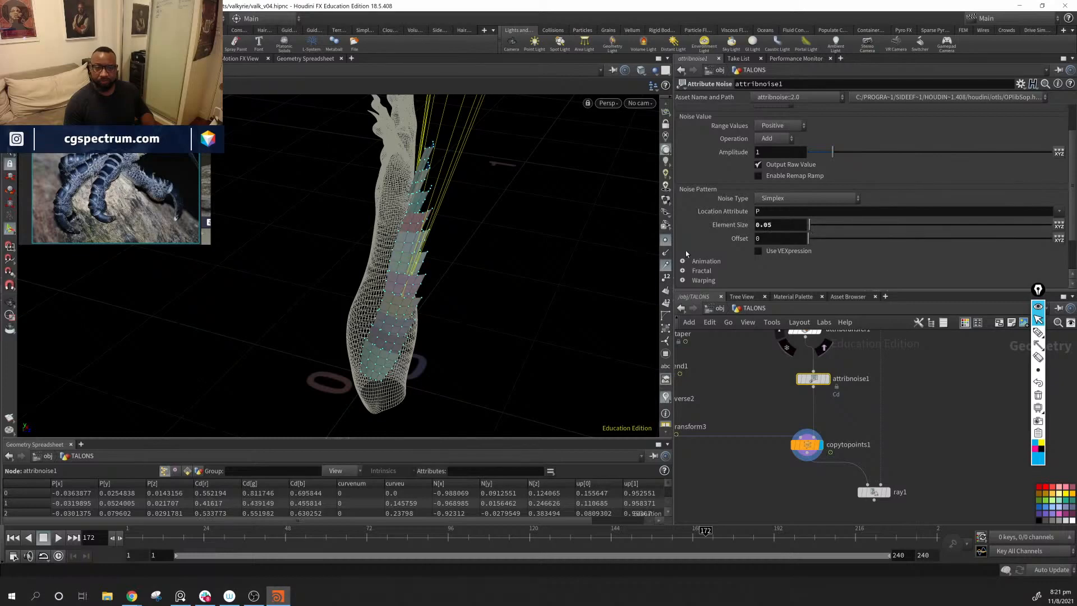
alt+drag(417, 212, 652, 177)
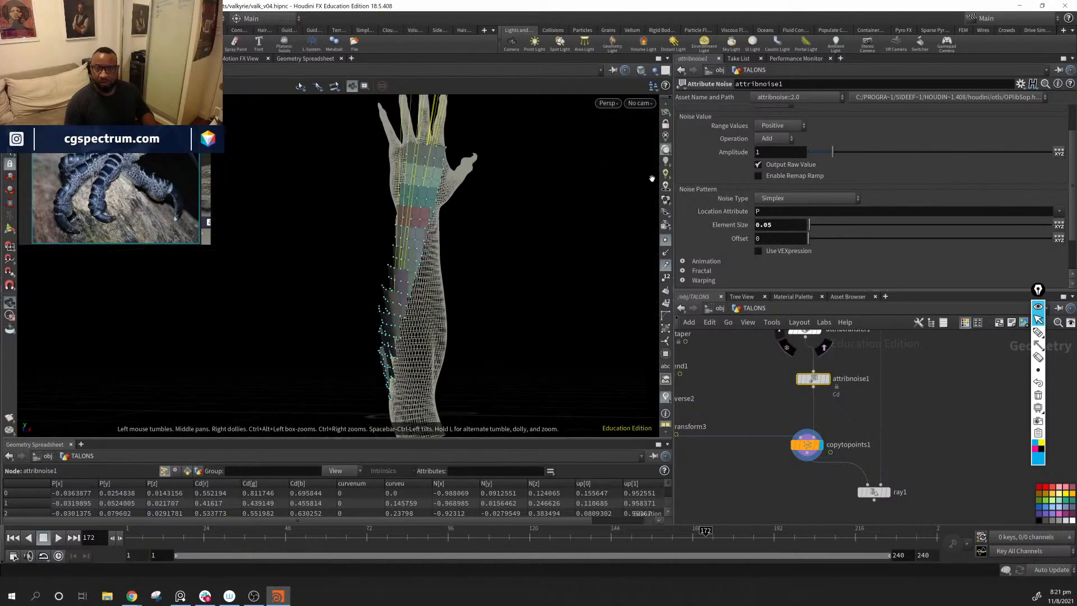
Step: Change the noise attribute type to Float and its attribute name to pscale
scroll(865, 177, up, 2)
double_click(833, 133)
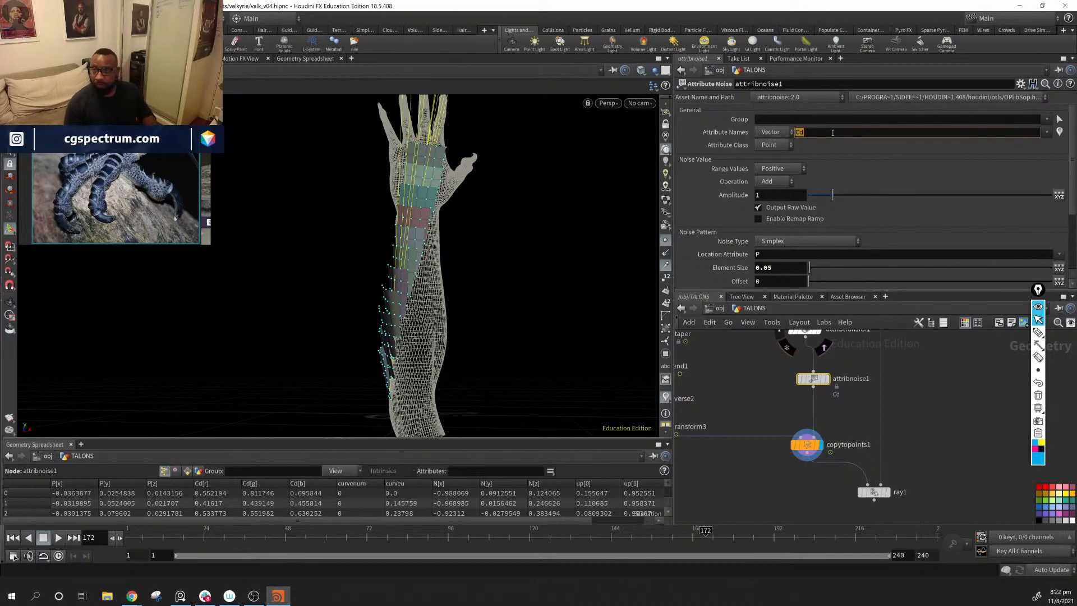
click(782, 132)
click(780, 147)
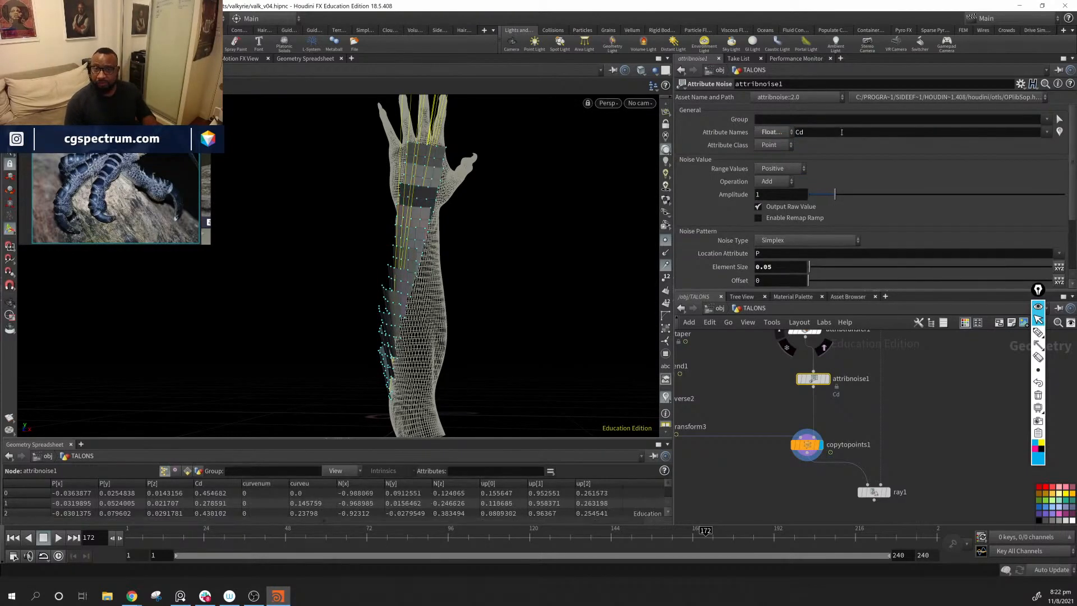
double_click(842, 132)
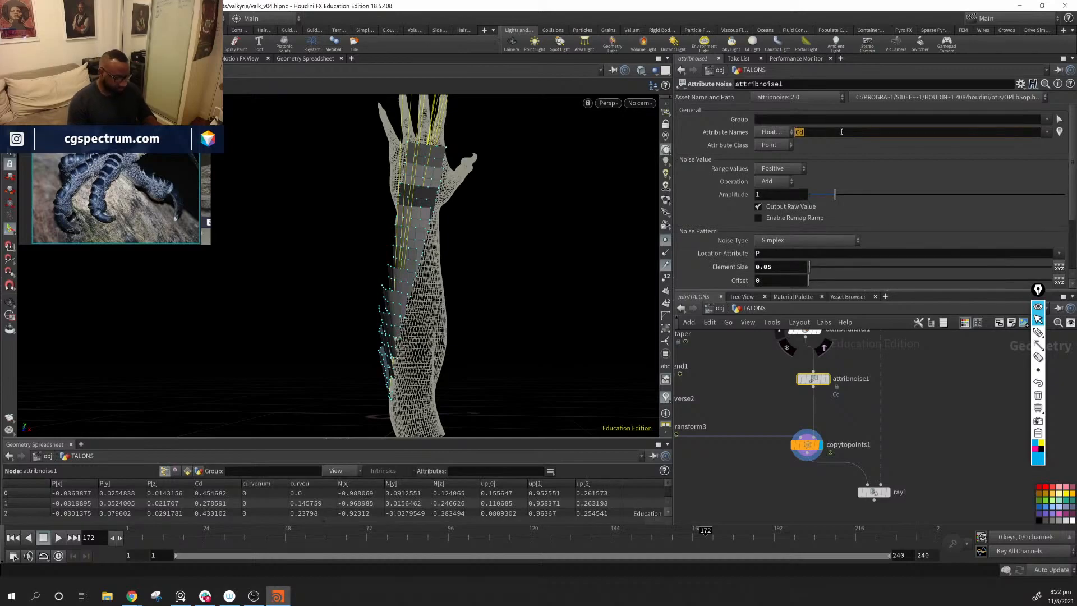
key(Return)
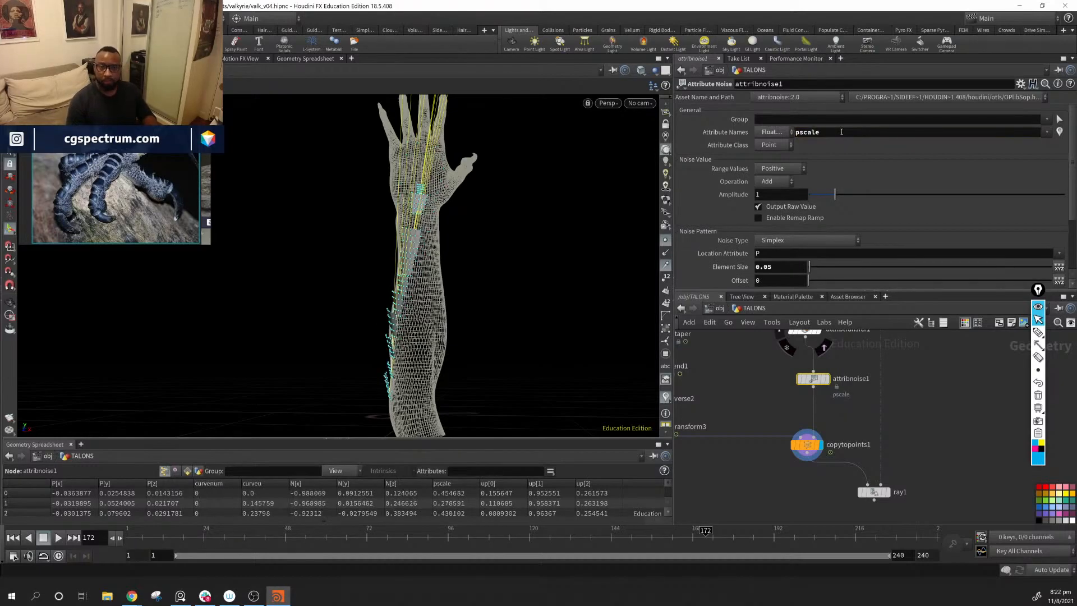
Step: Enable the noise's post-process minimum and set it to 0.73, leaving the maximum disabled
scroll(841, 278, down, 3)
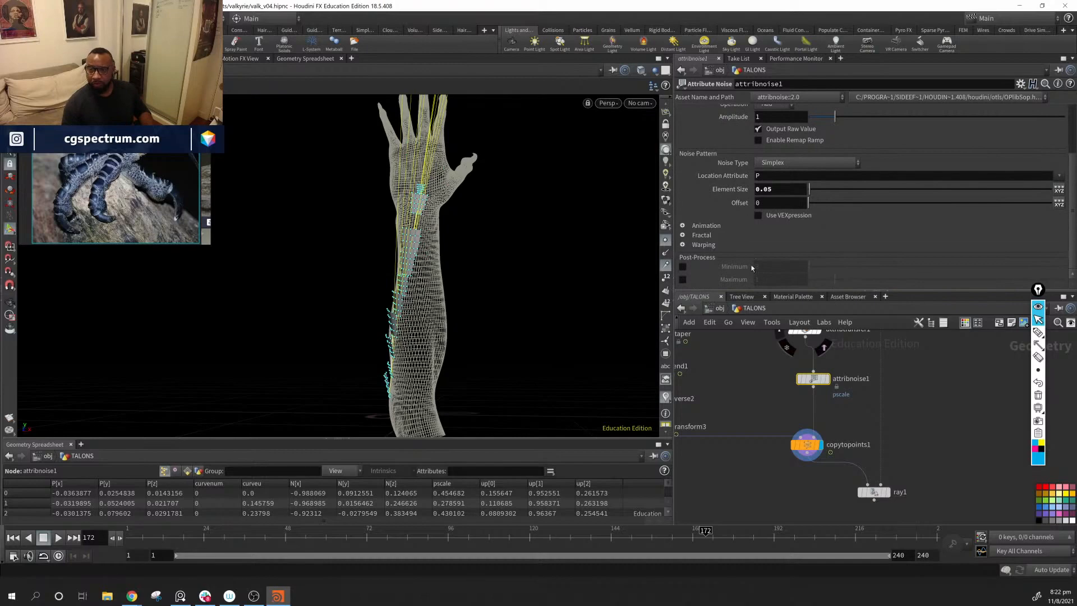
click(682, 267)
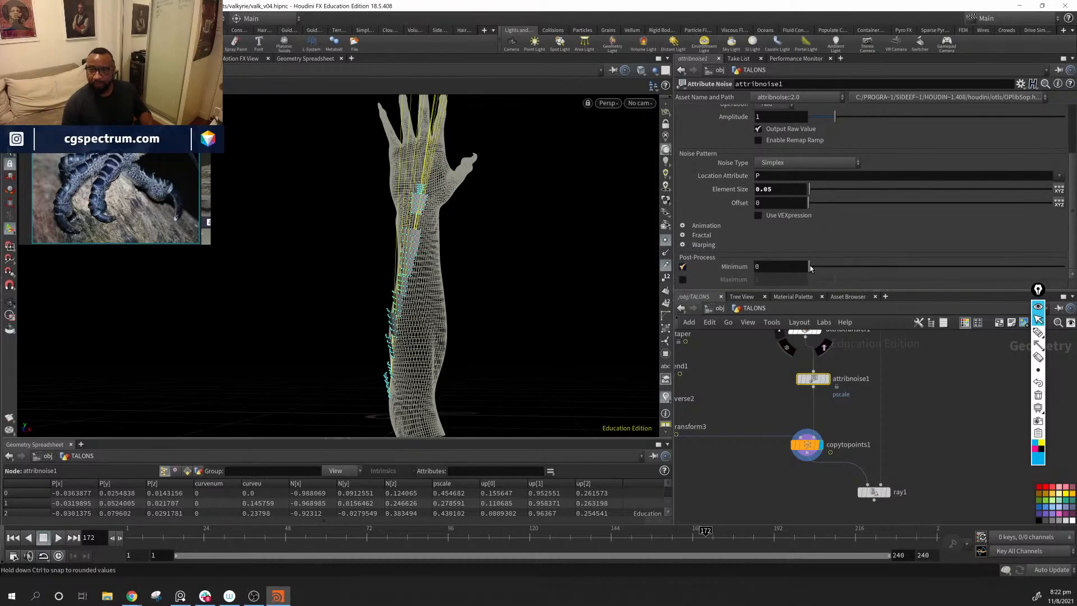
drag(807, 267, 834, 268)
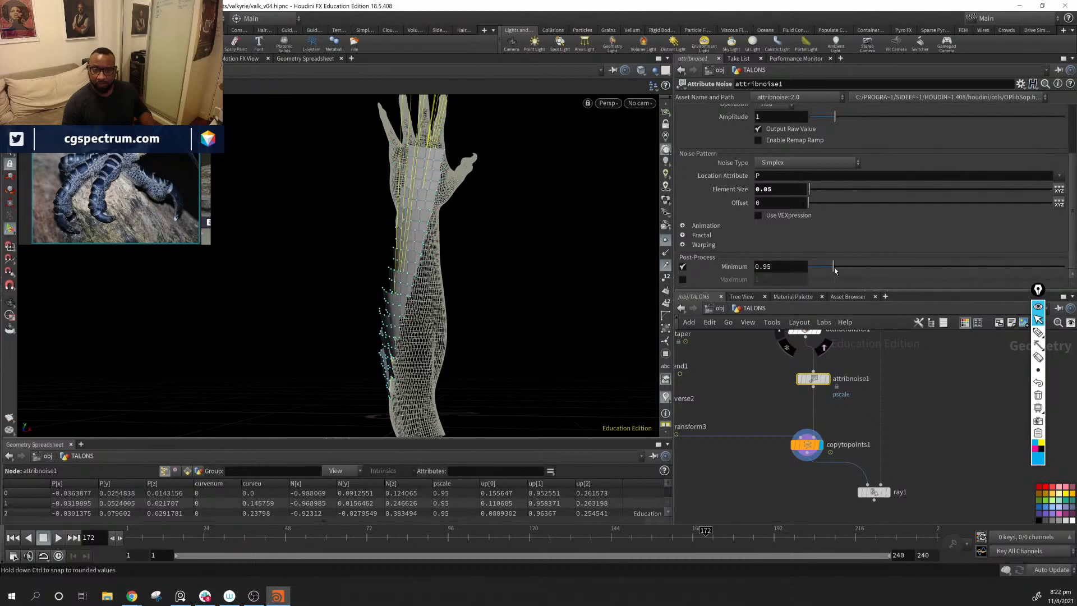
alt+drag(399, 263, 516, 273)
drag(833, 267, 830, 267)
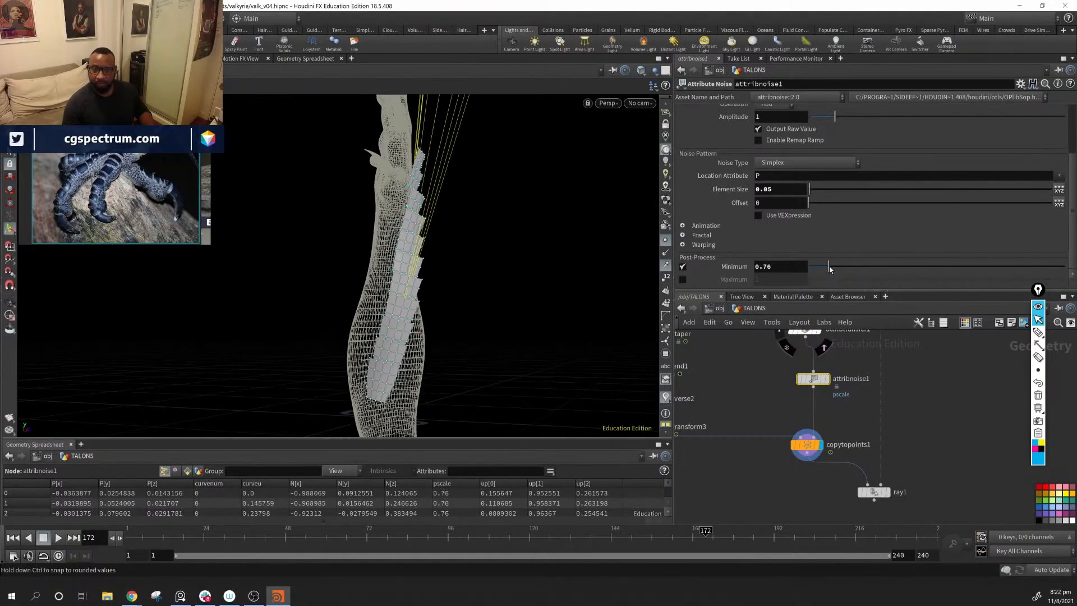
click(682, 279)
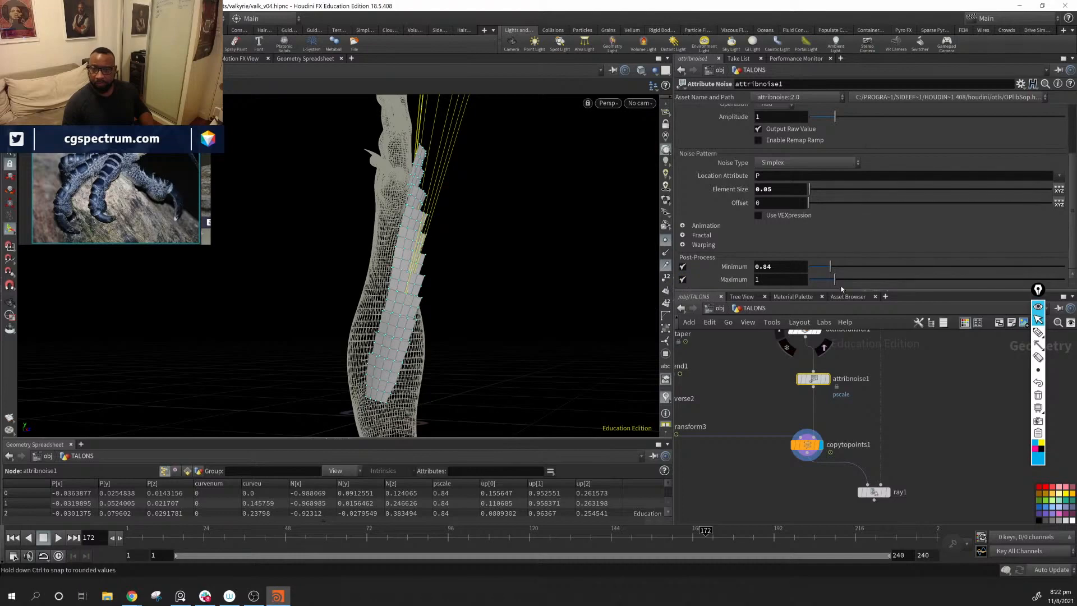
key(ctrl+z)
click(683, 279)
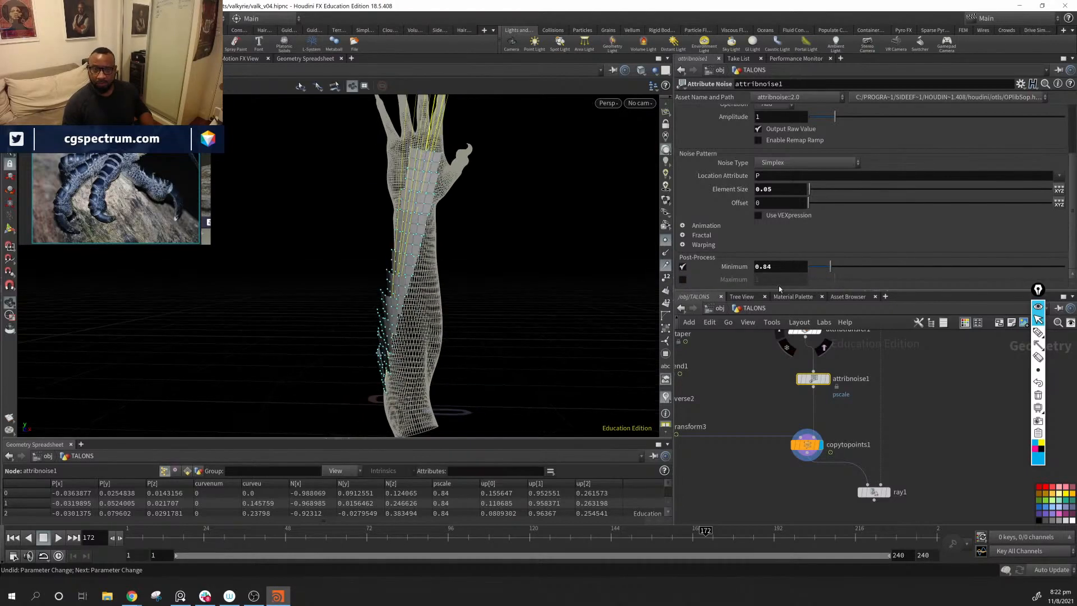
drag(830, 267, 829, 266)
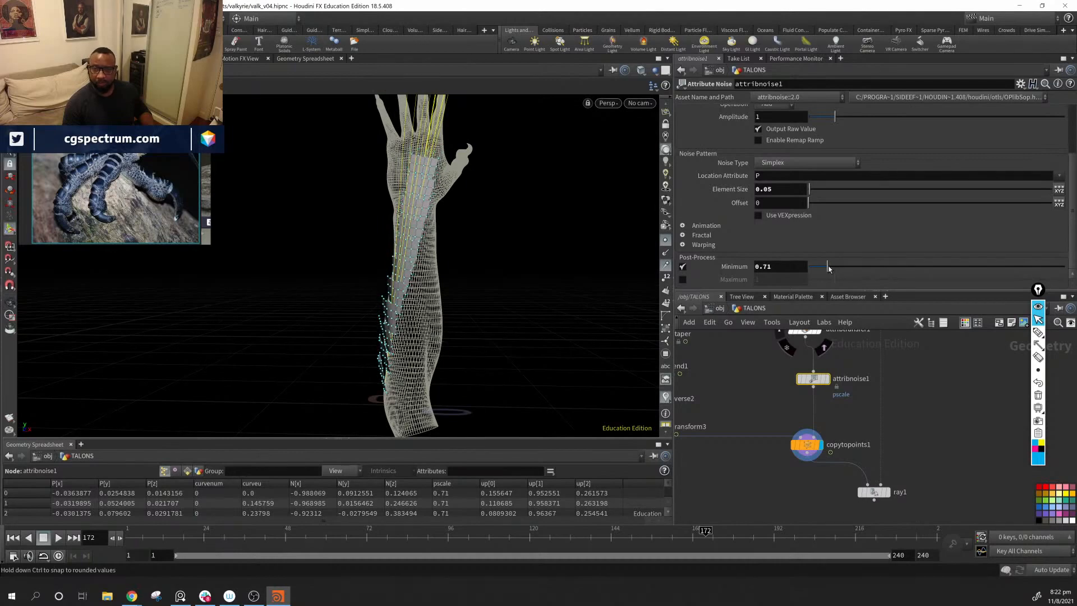
Step: Try the Zero Centered range for the pscale noise values
scroll(797, 166, up, 3)
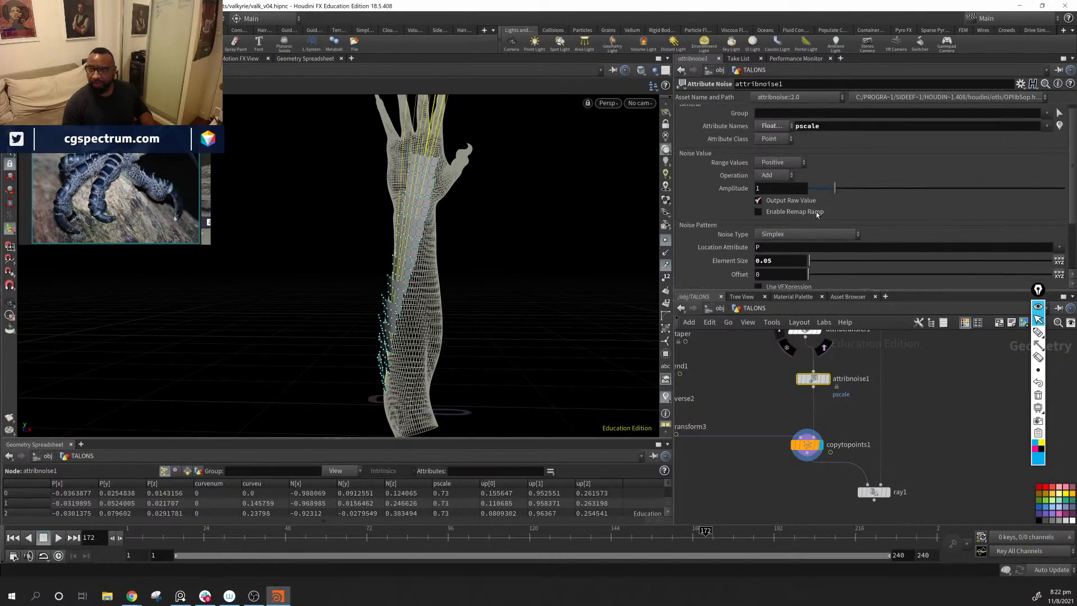
click(791, 170)
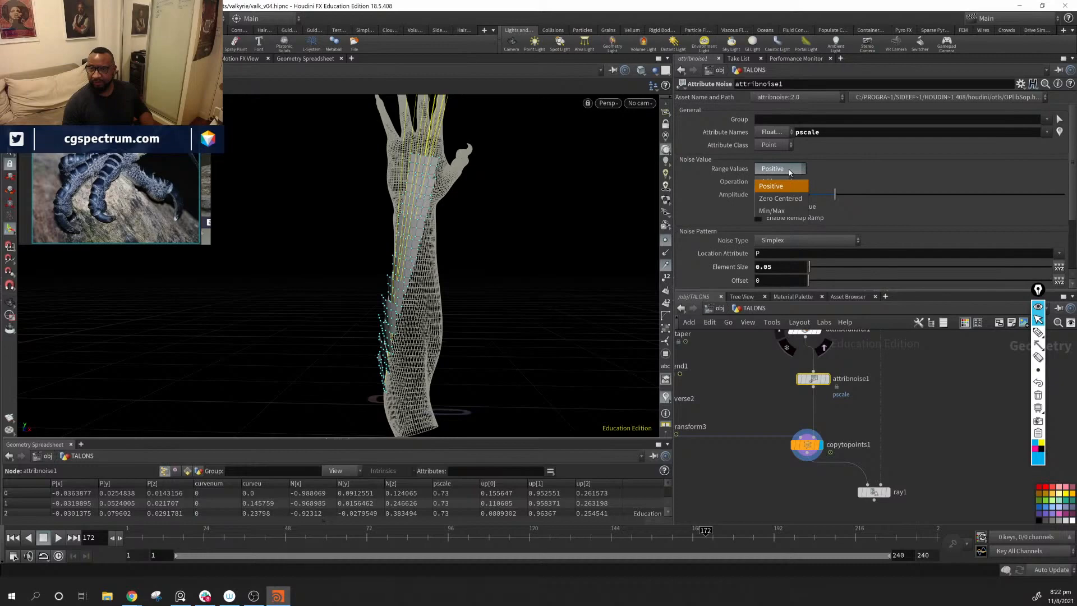
click(795, 199)
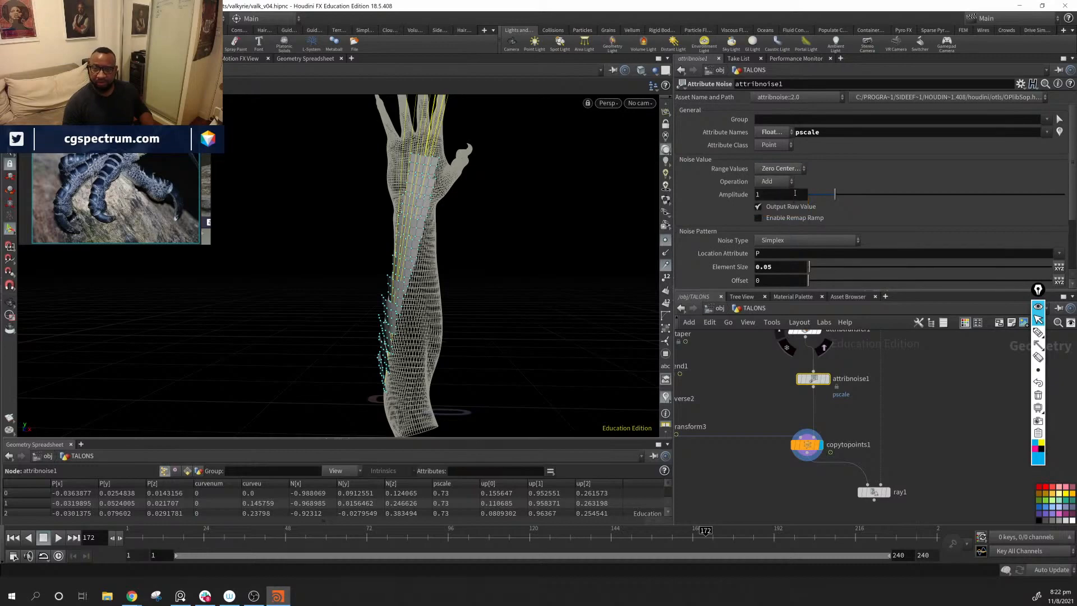
click(786, 168)
click(773, 186)
Step: Change the pscale noise operation to Set, keeping the range values Positive
click(766, 181)
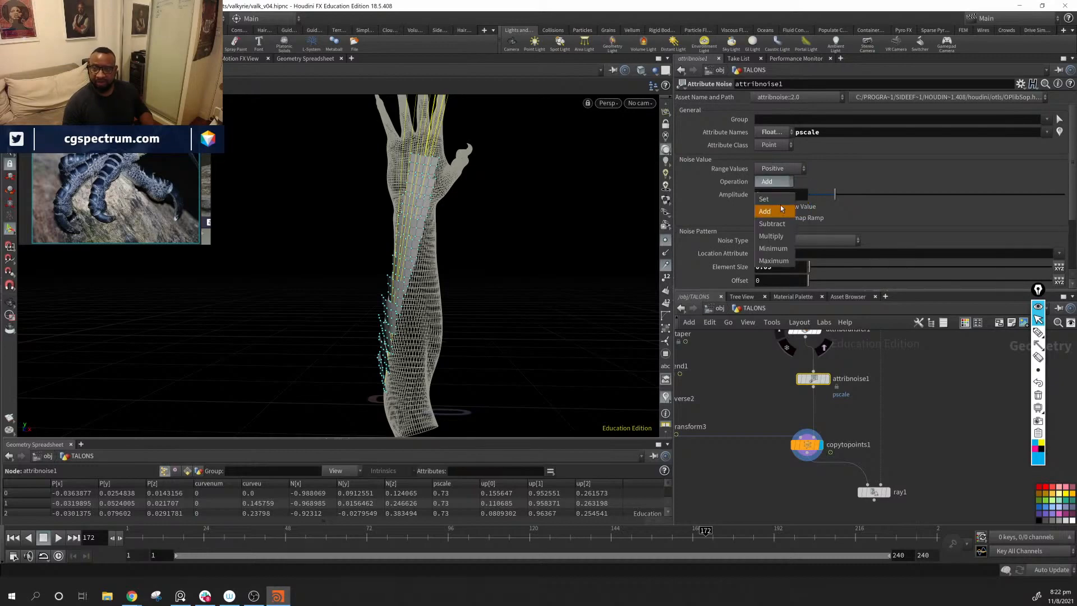
click(780, 206)
click(775, 170)
click(774, 184)
click(777, 182)
click(778, 199)
alt+drag(539, 245, 601, 287)
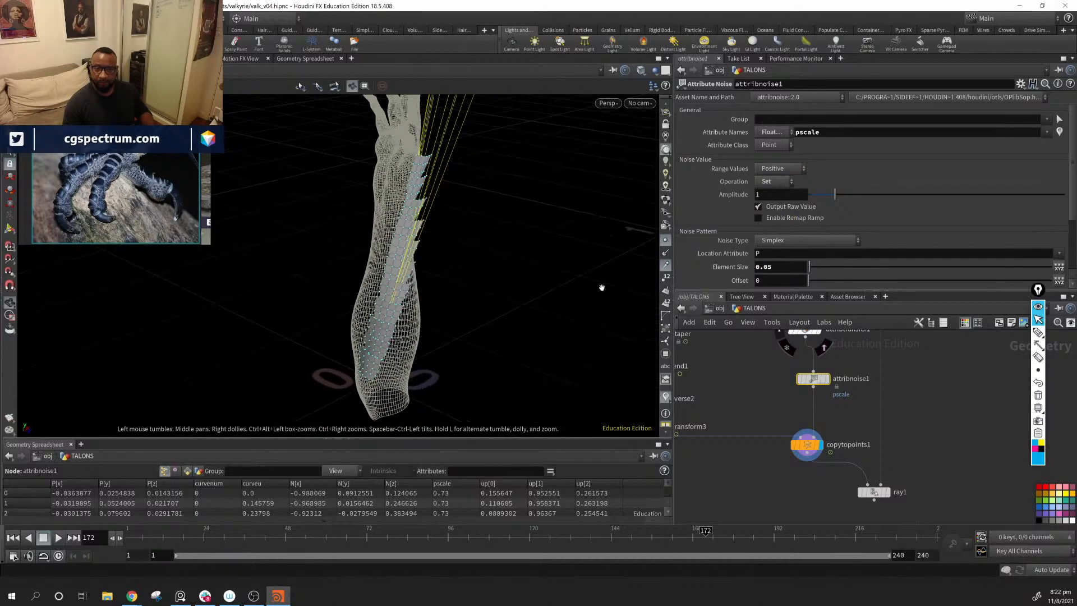
Step: Set the noise element size to 0.08 and the offset to 10.32, and inspect the scales up close
scroll(790, 276, down, 3)
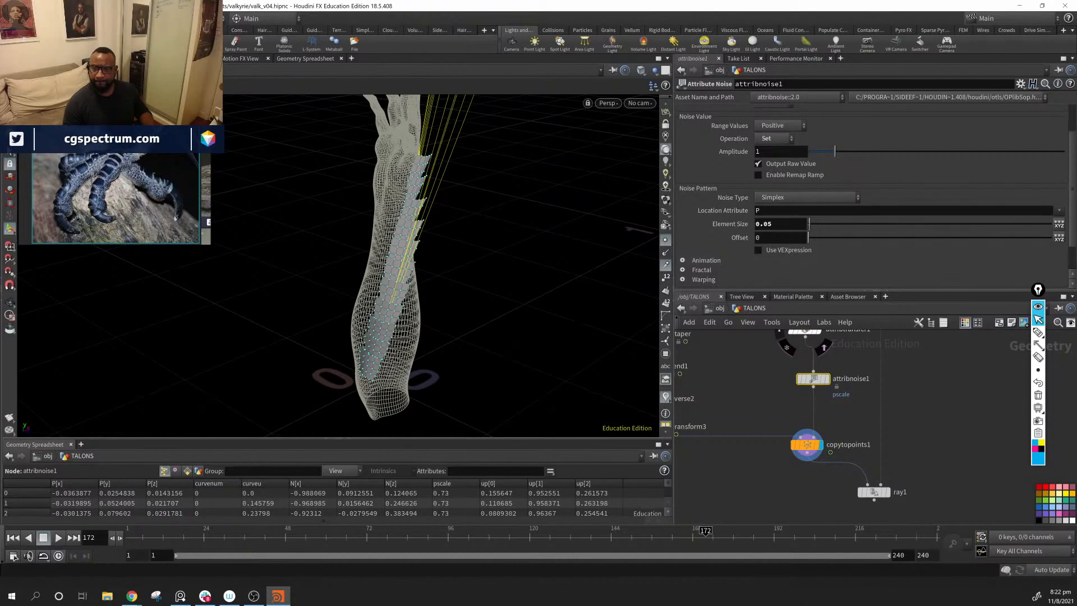
drag(812, 225, 859, 250)
alt+drag(503, 250, 504, 234)
alt+right_drag(504, 233, 435, 233)
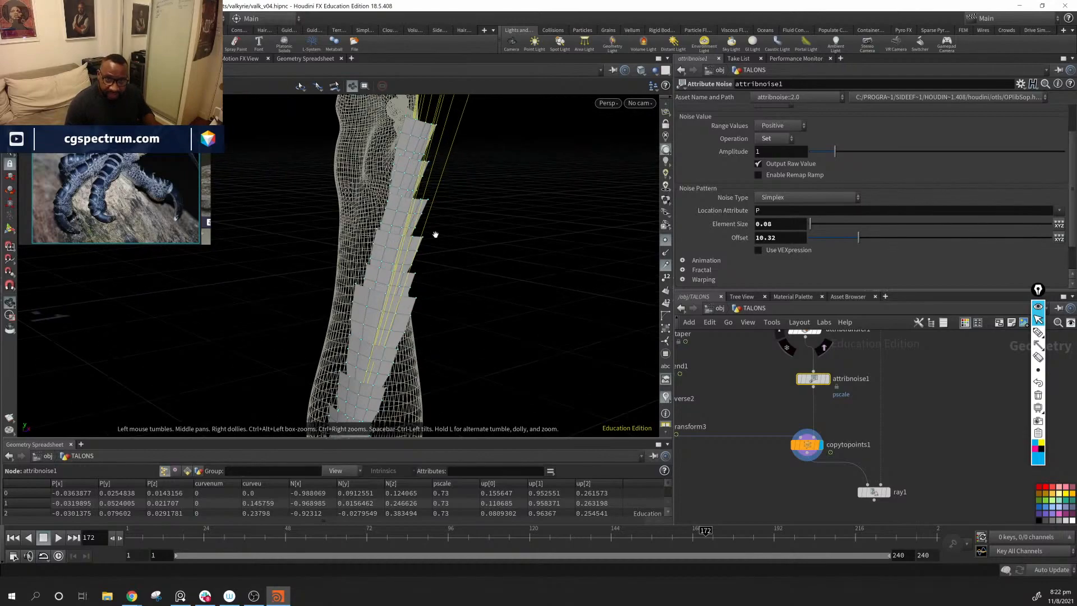
Step: Raise the noise amplitude to 1.85 and the element size to 0.12
drag(838, 155, 856, 152)
mouse_move(452, 234)
mouse_down()
mouse_move(337, 234)
mouse_move(447, 233)
mouse_up()
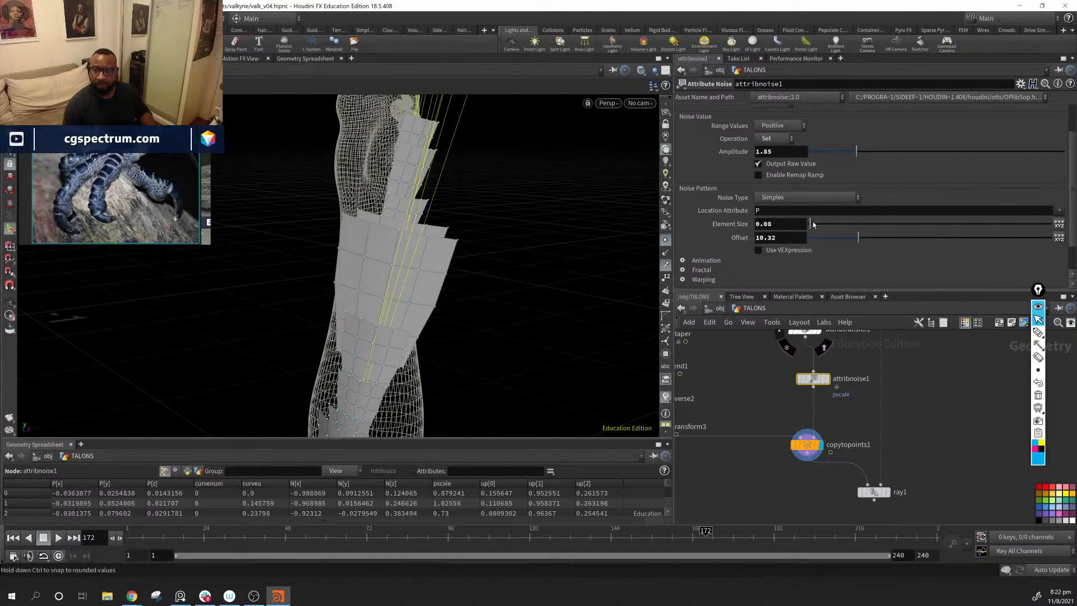
drag(813, 224, 811, 223)
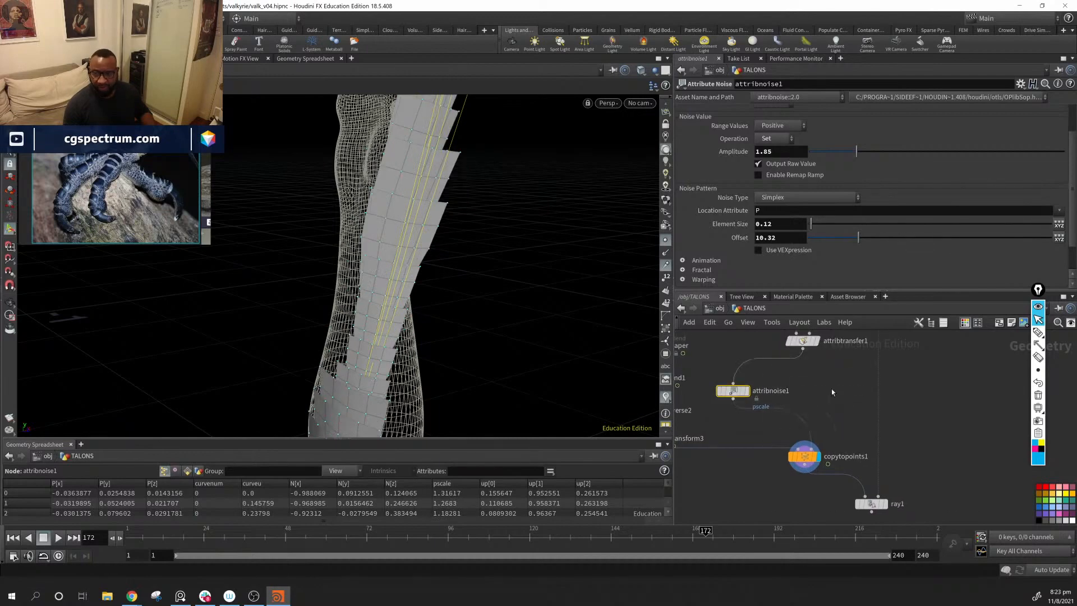
key(Tab)
mouse_move(833, 395)
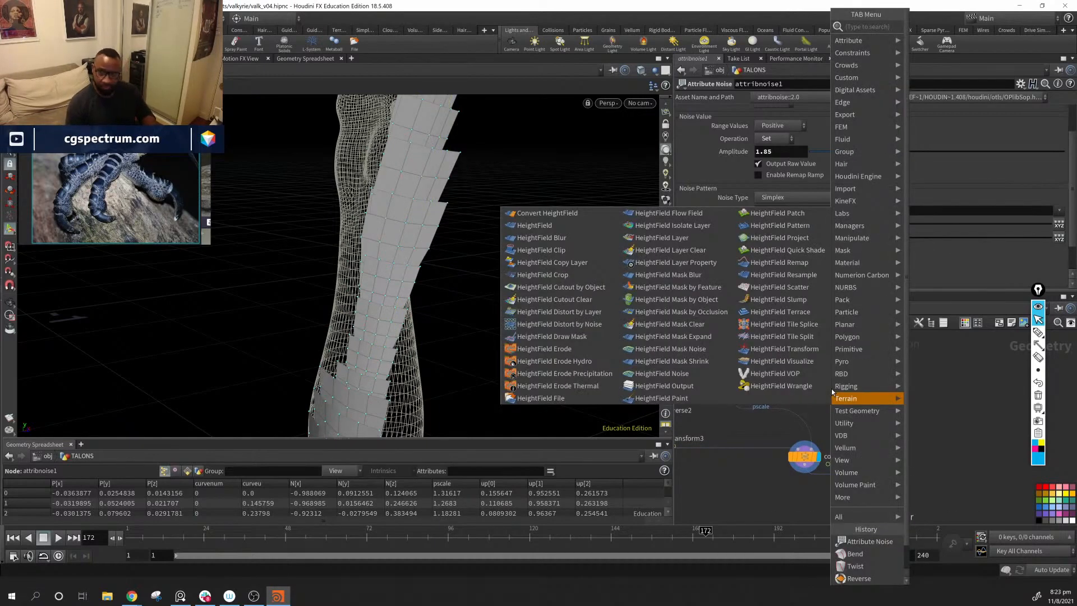
click(783, 431)
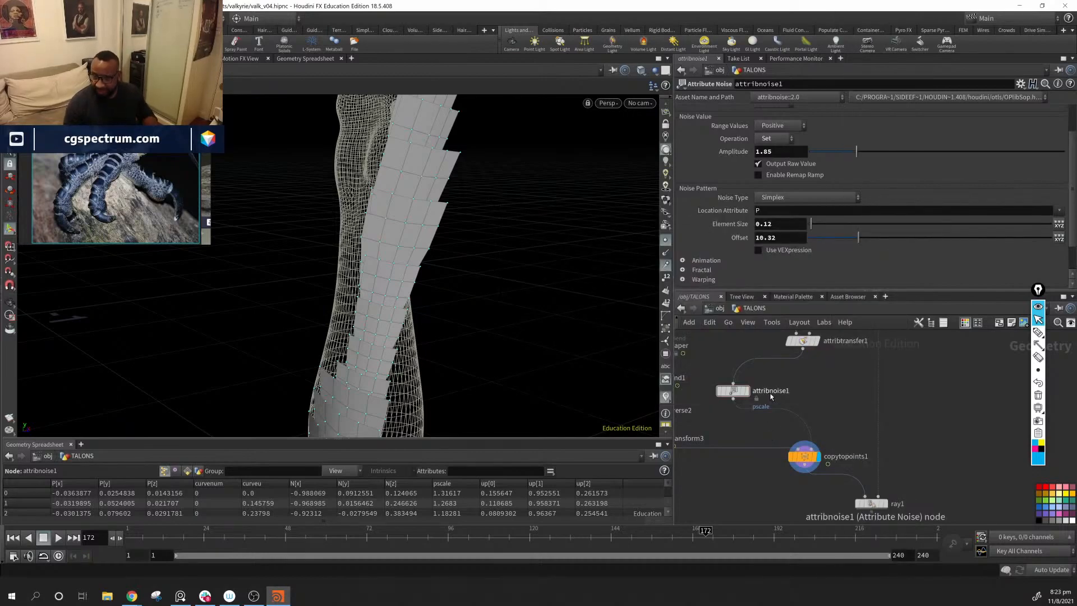
Step: Add an Attribute Randomize node next to attribnoise1 and feed it from the attribtransfer1 output
key(Tab)
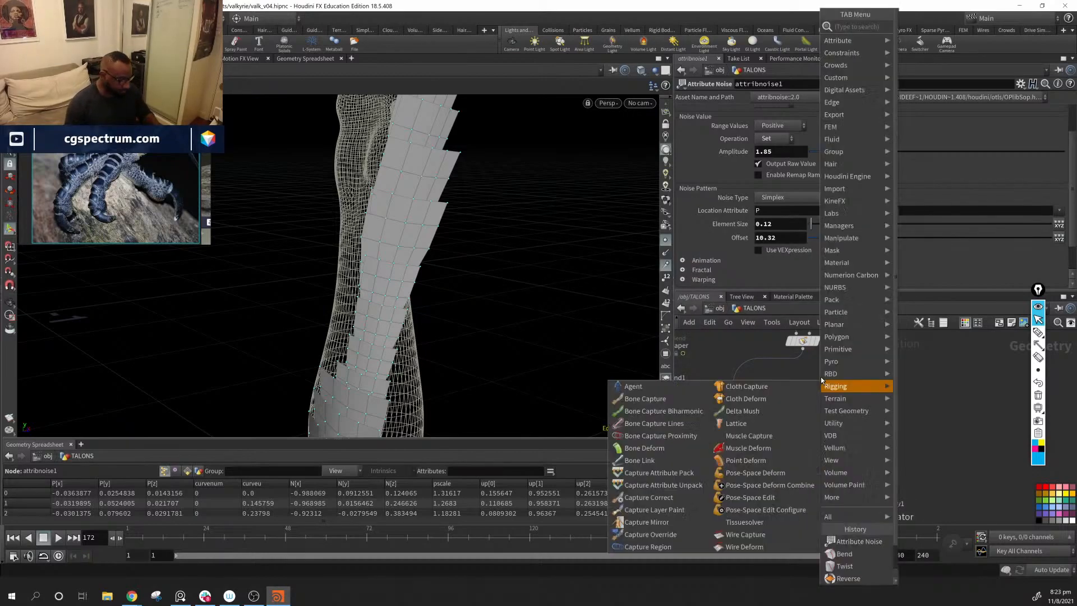
mouse_move(820, 380)
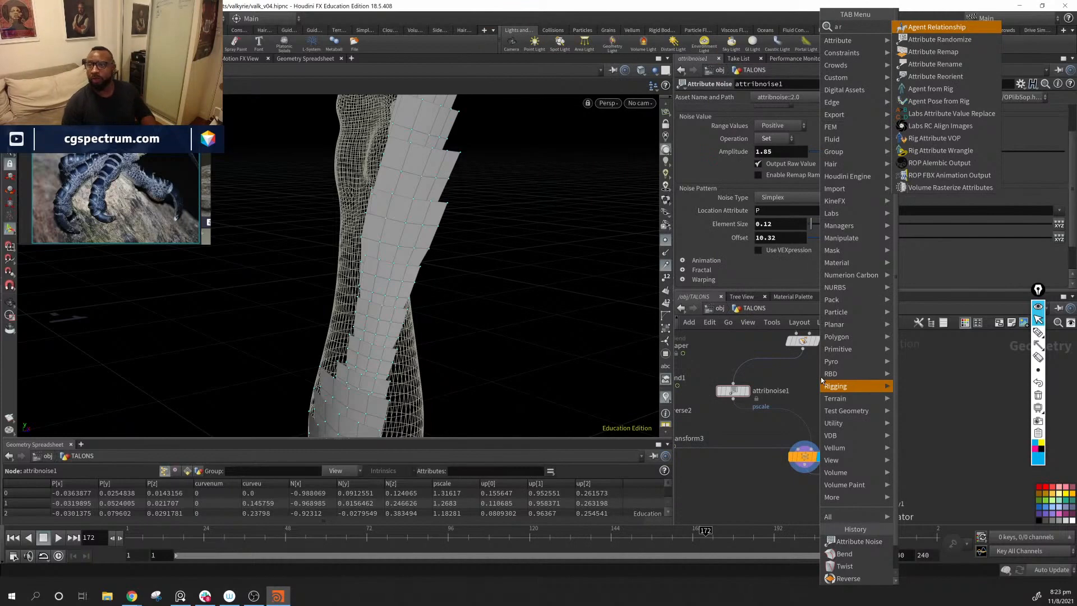
key(Down)
key(Down)
key(Down)
key(Up)
key(Up)
key(Up)
key(Down)
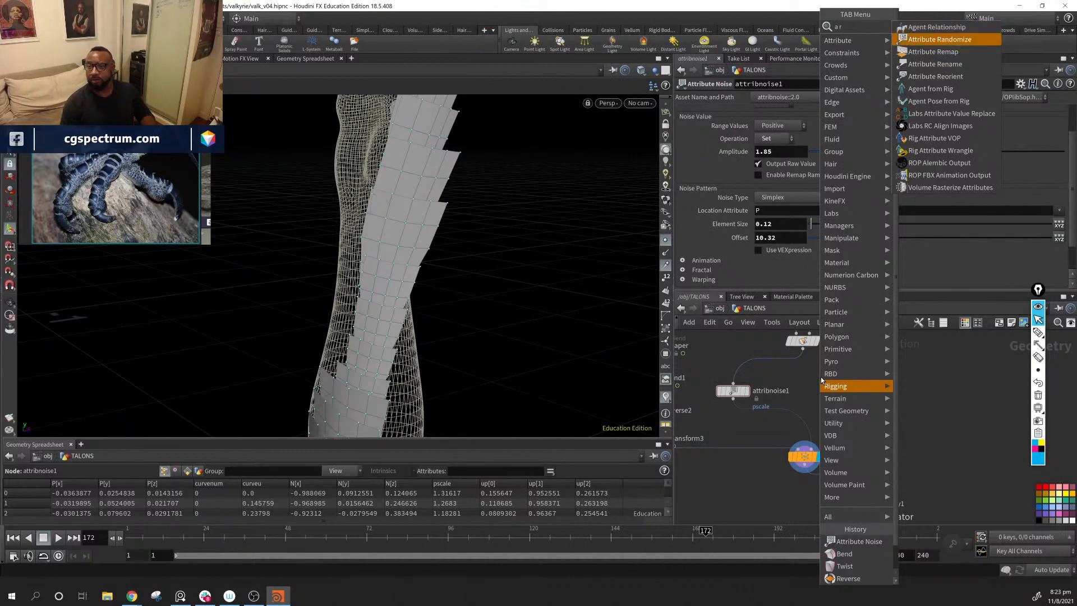
key(Return)
click(820, 377)
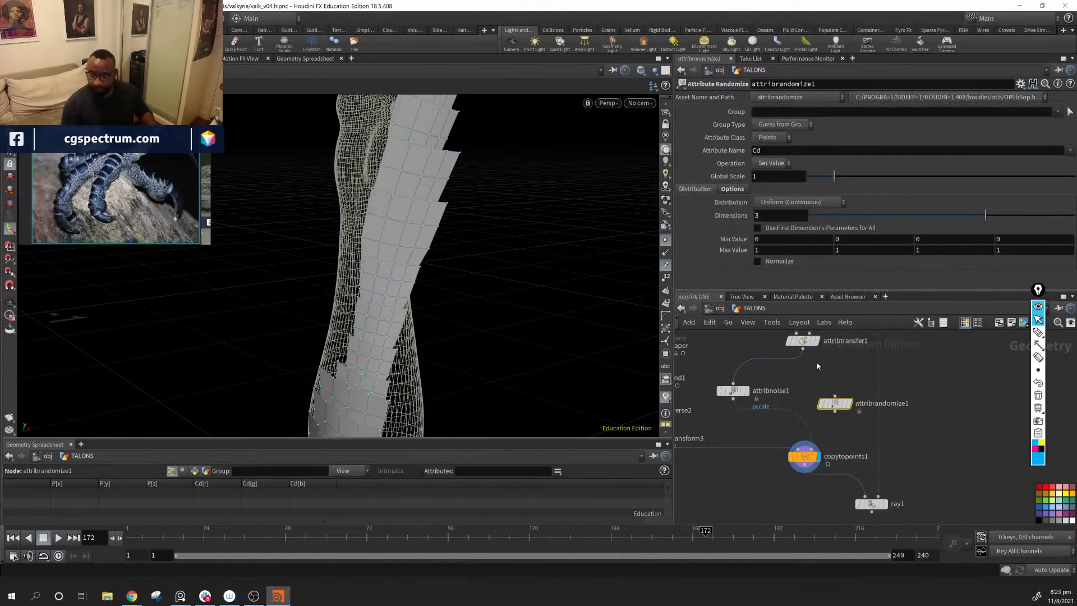
drag(803, 348, 835, 396)
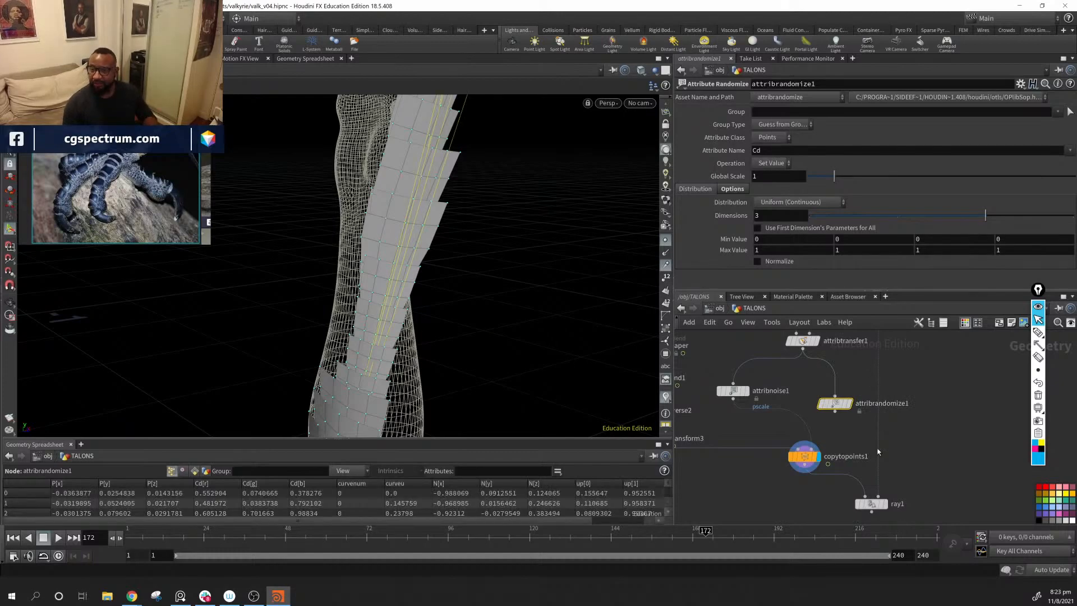
Step: Make attribrandomize1 randomize the pscale attribute and wire it into copytopoints1 as its target points in place of attribnoise1
click(780, 150)
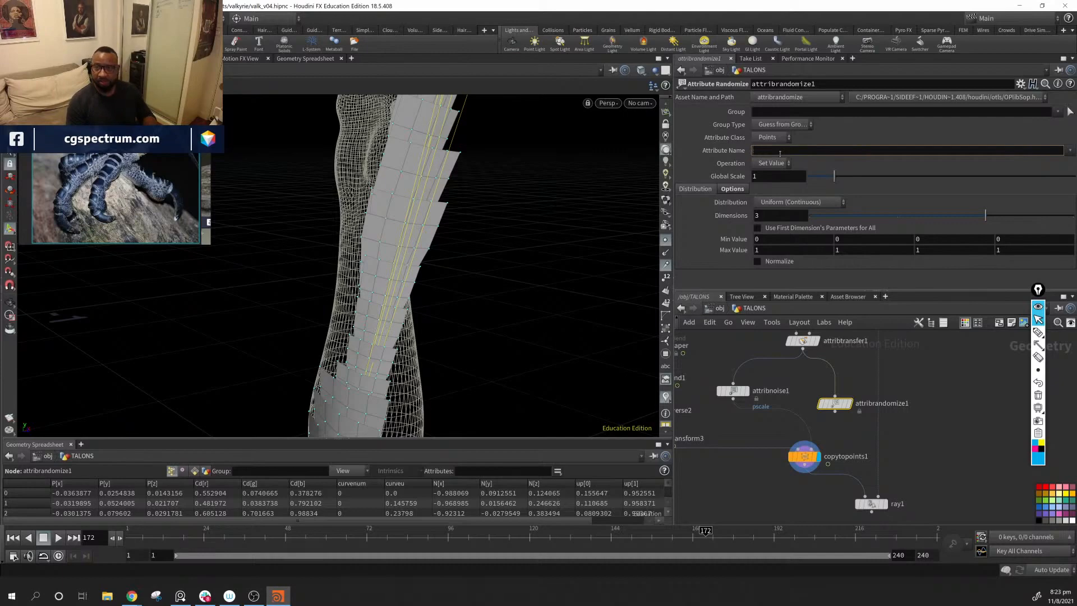
key(Return)
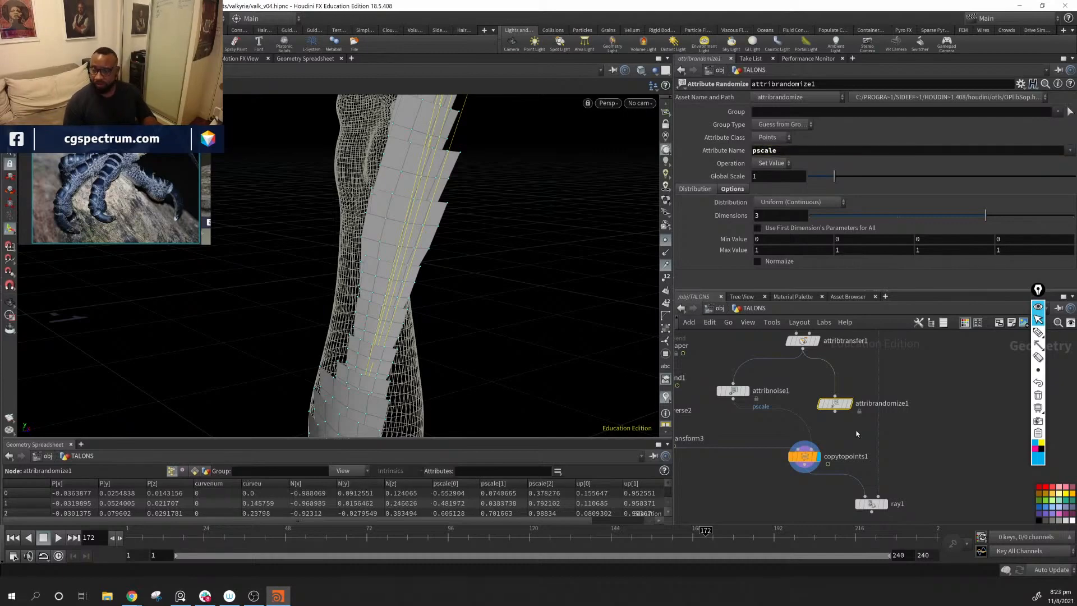
drag(834, 413, 828, 462)
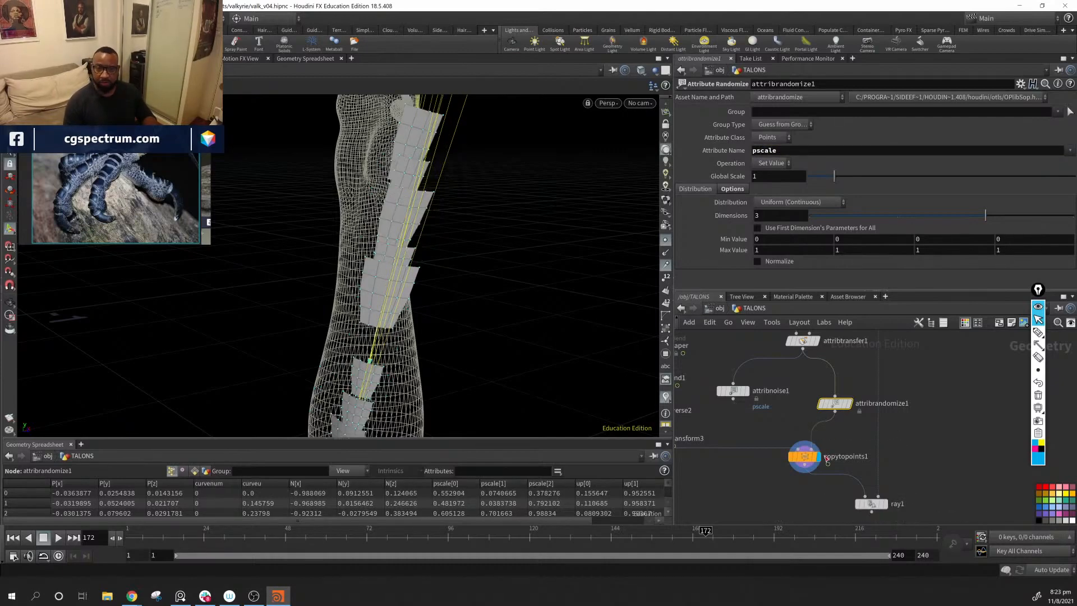
Step: Try a random pscale range with a first-component minimum of 0.8 and maximum of 1.4
alt+drag(561, 329, 341, 238)
alt+drag(414, 310, 474, 331)
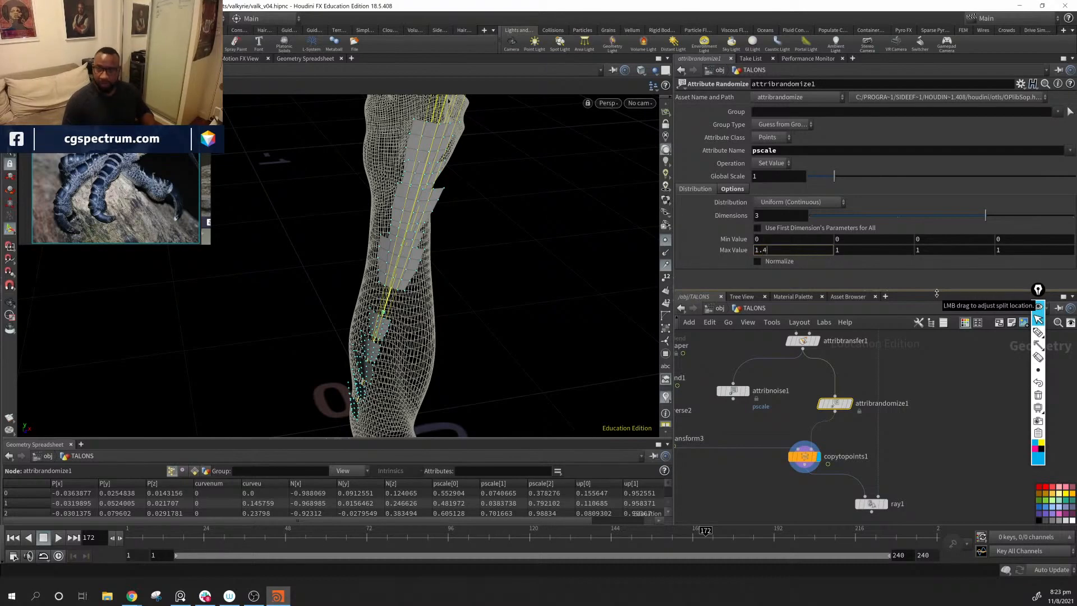
key(Return)
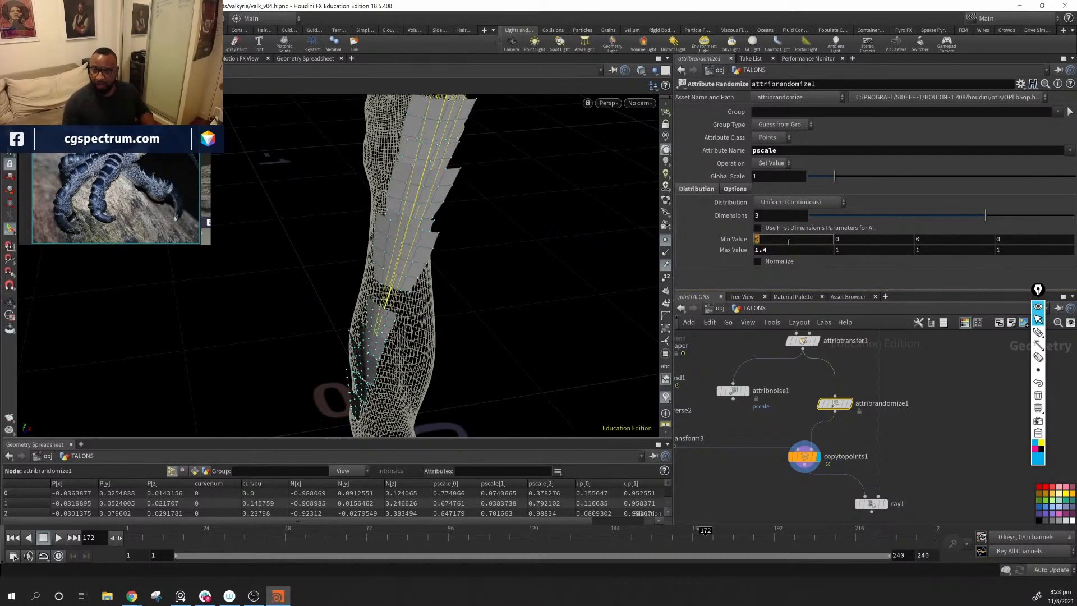
click(788, 241)
text(.8)
key(Return)
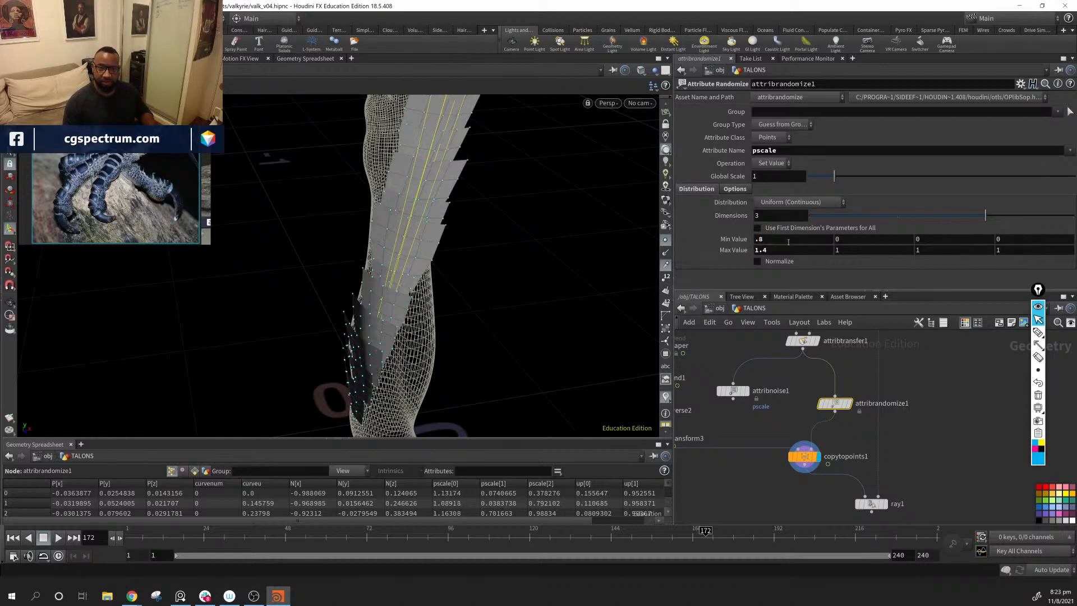
Step: Set the first-component pscale range in attribrandomize1 to a maximum of 1 and a minimum of 0.75
click(789, 252)
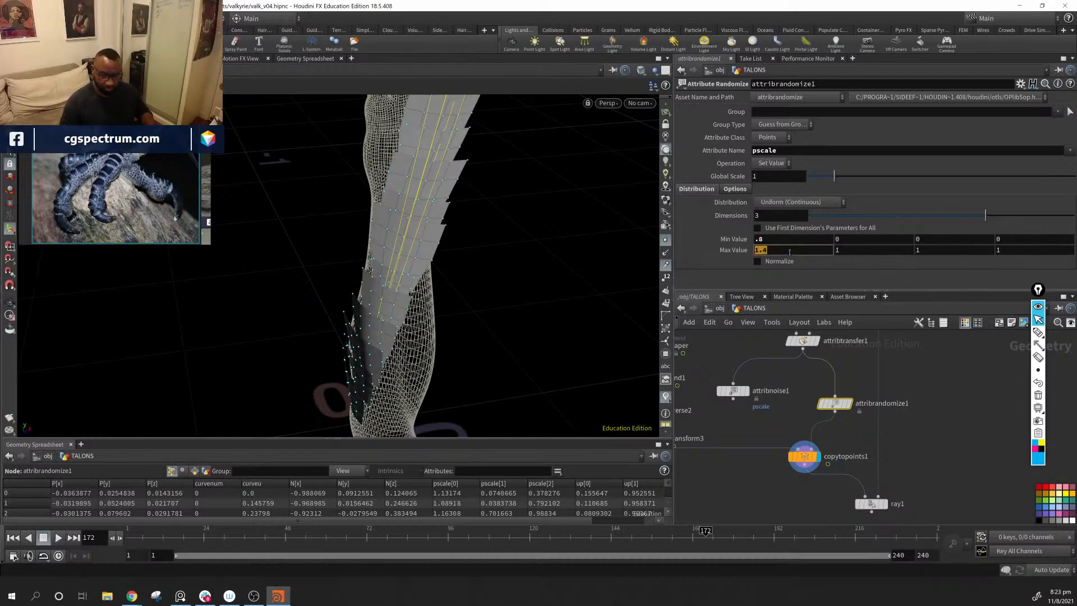
text(1)
key(Return)
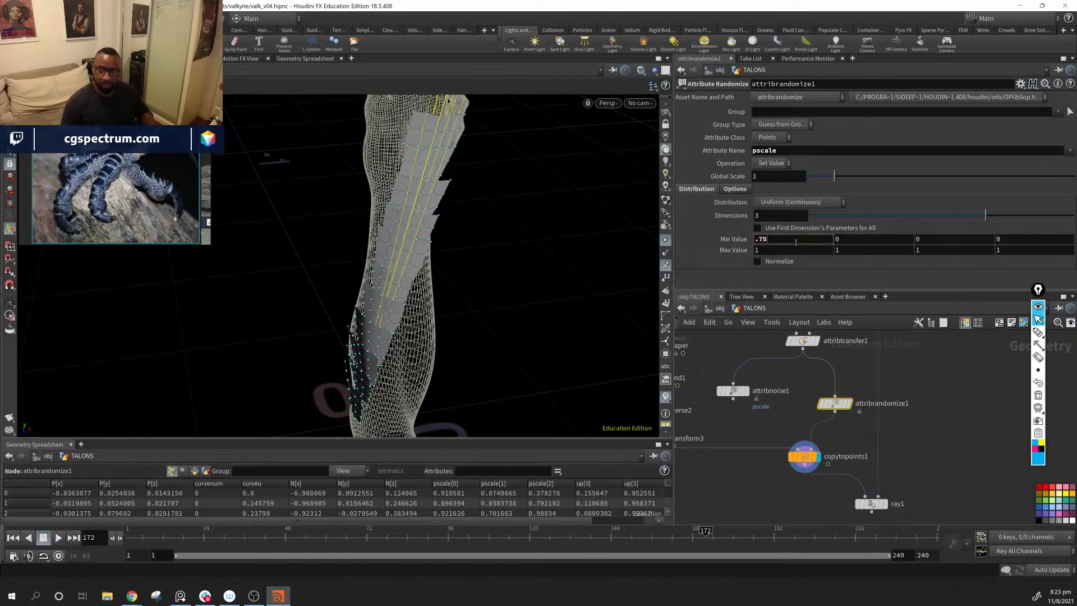
click(796, 243)
text(.75)
key(Return)
Step: Examine the size variation of the scales along the forearm from several sides against the talon reference photo
drag(391, 301, 539, 345)
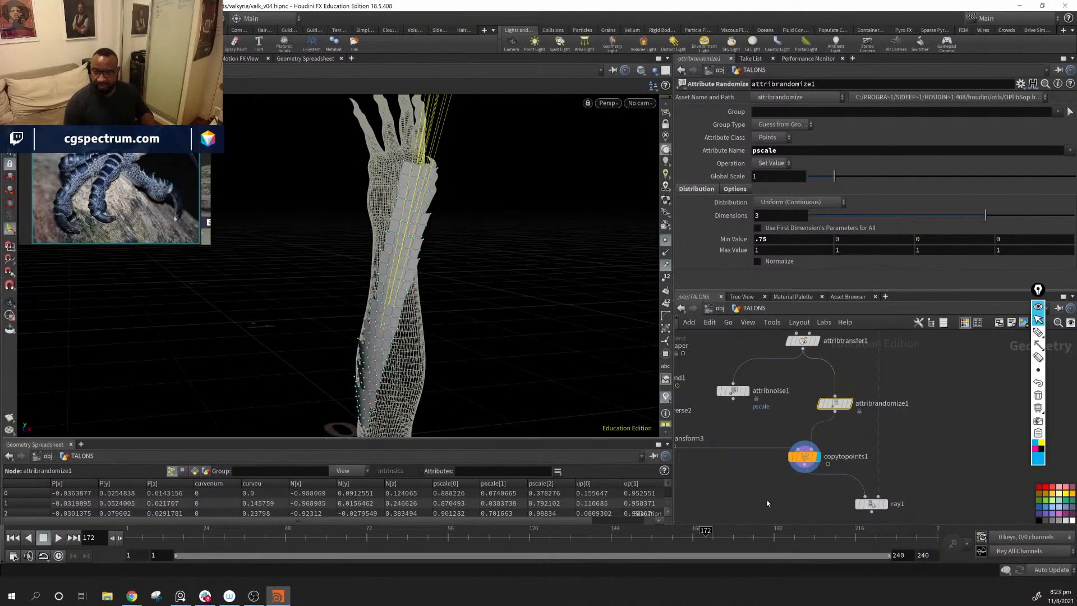
drag(578, 313, 494, 298)
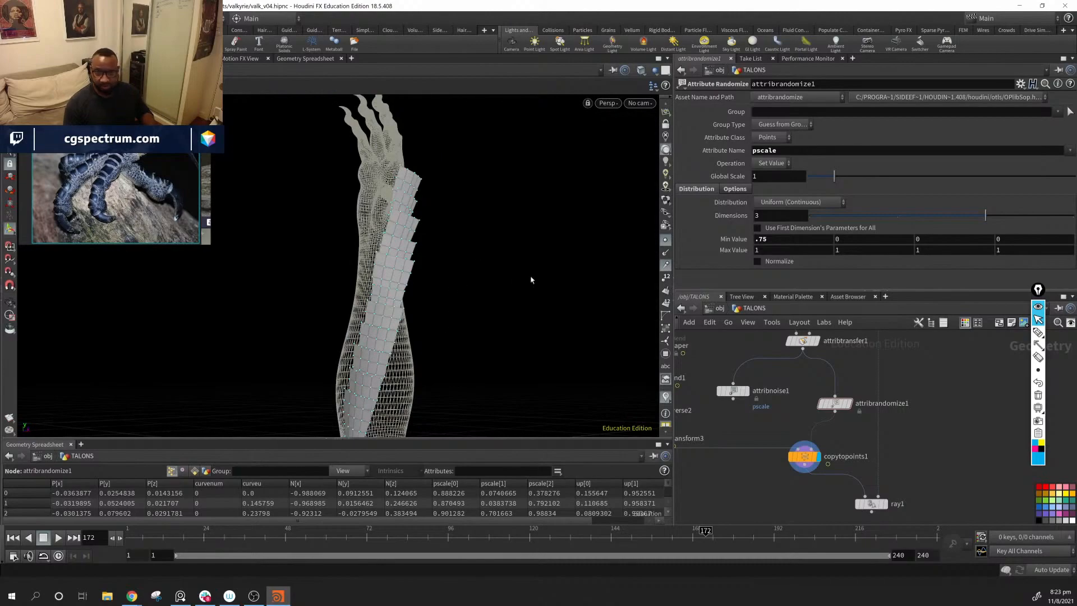
drag(457, 336, 303, 283)
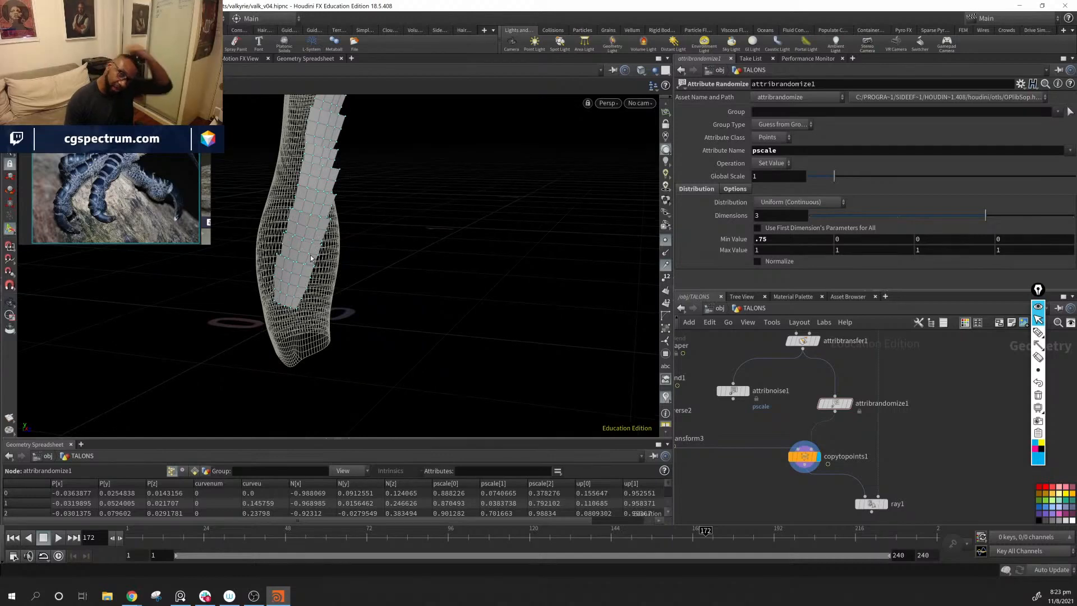
drag(421, 161, 186, 181)
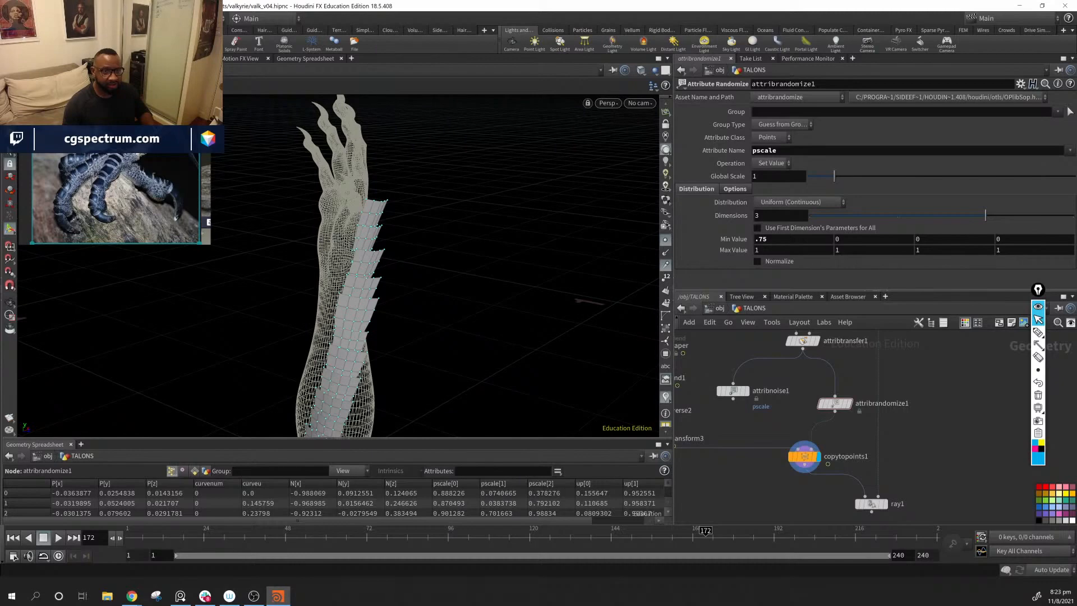
drag(172, 180, 138, 159)
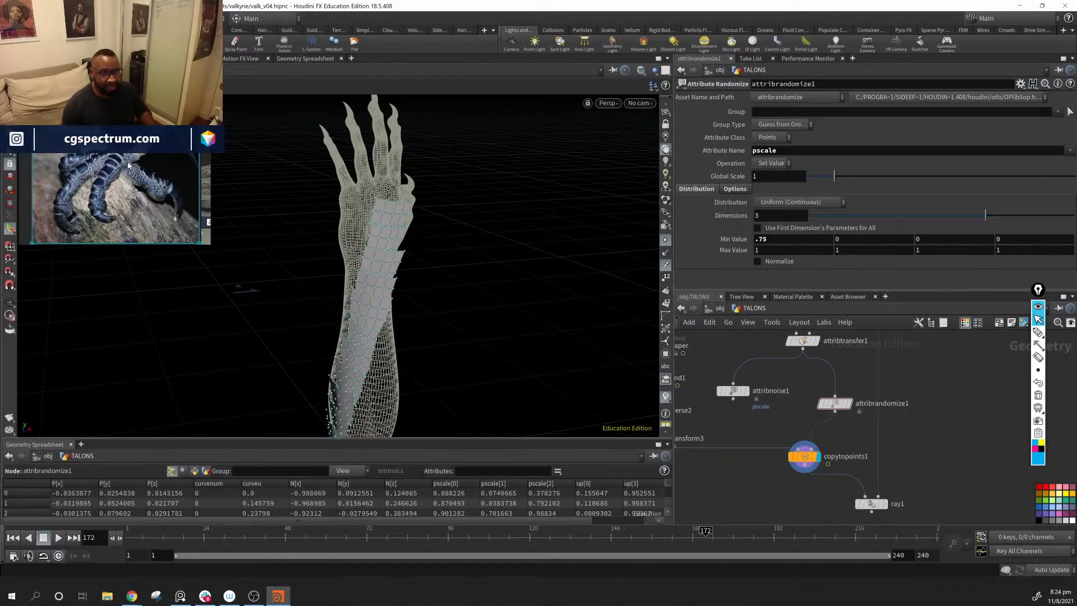
drag(468, 223, 455, 334)
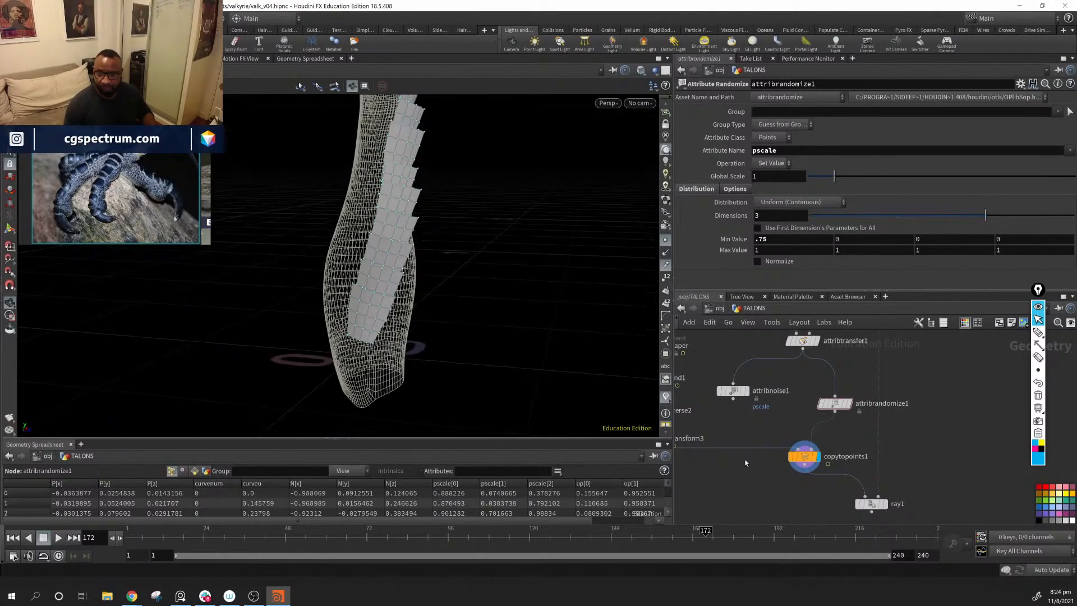
Step: Enlarge the source scale by setting the uniform scale of transform3 to 1, and check the overlap on the arm
middle_drag(724, 436, 854, 429)
scroll(854, 429, down, 2)
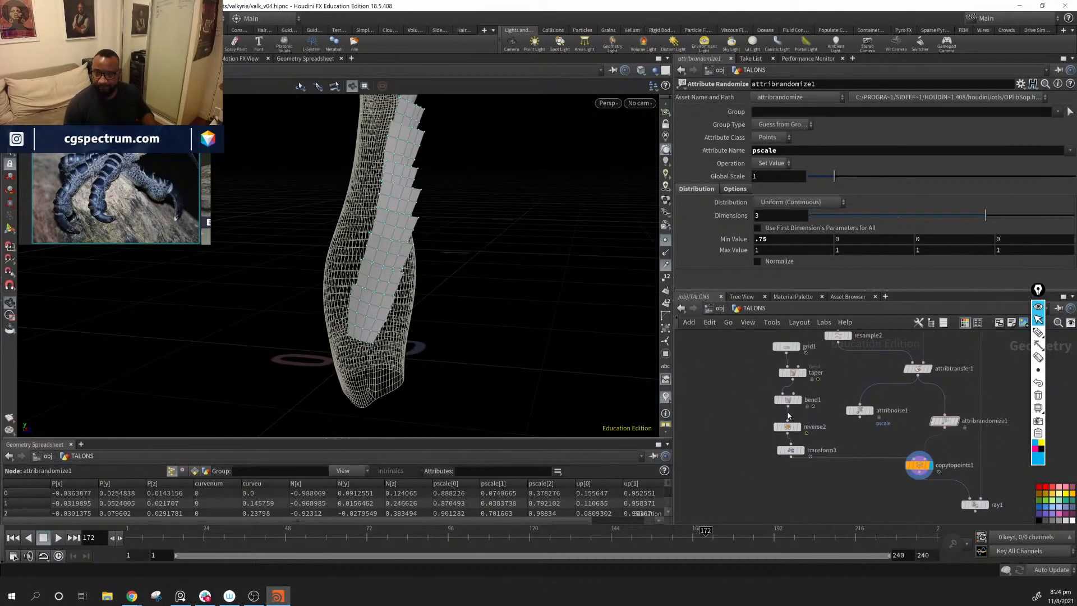
click(791, 450)
drag(824, 179, 834, 180)
alt+middle_drag(522, 203, 529, 326)
drag(529, 326, 424, 318)
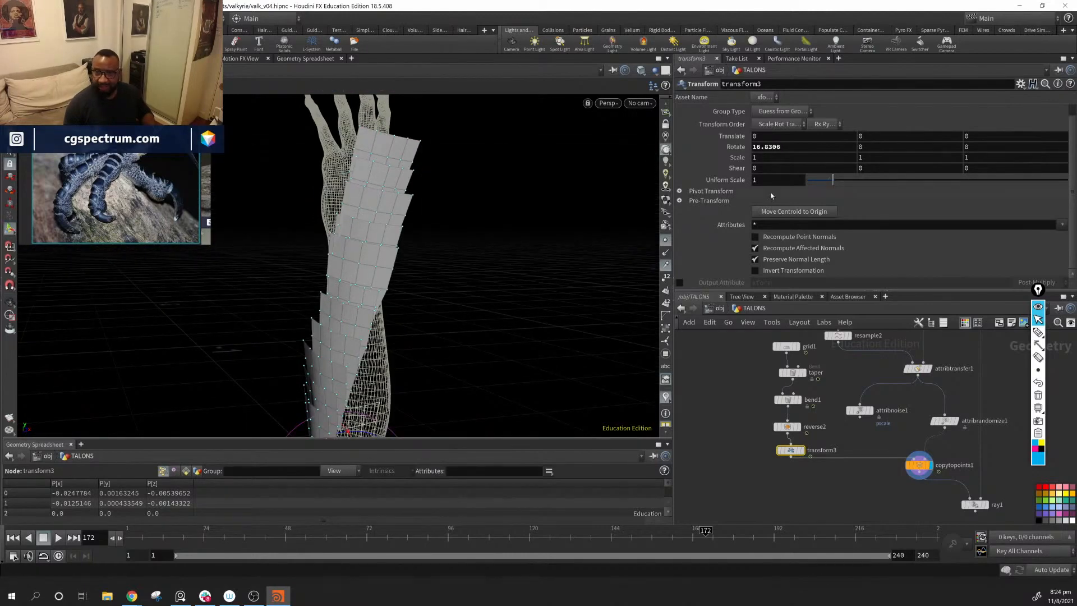
Step: Lower the Second U value of carve1 to shorten the row of scales at the hand end, keeping First U at 0.075
middle_drag(834, 385, 814, 451)
click(819, 366)
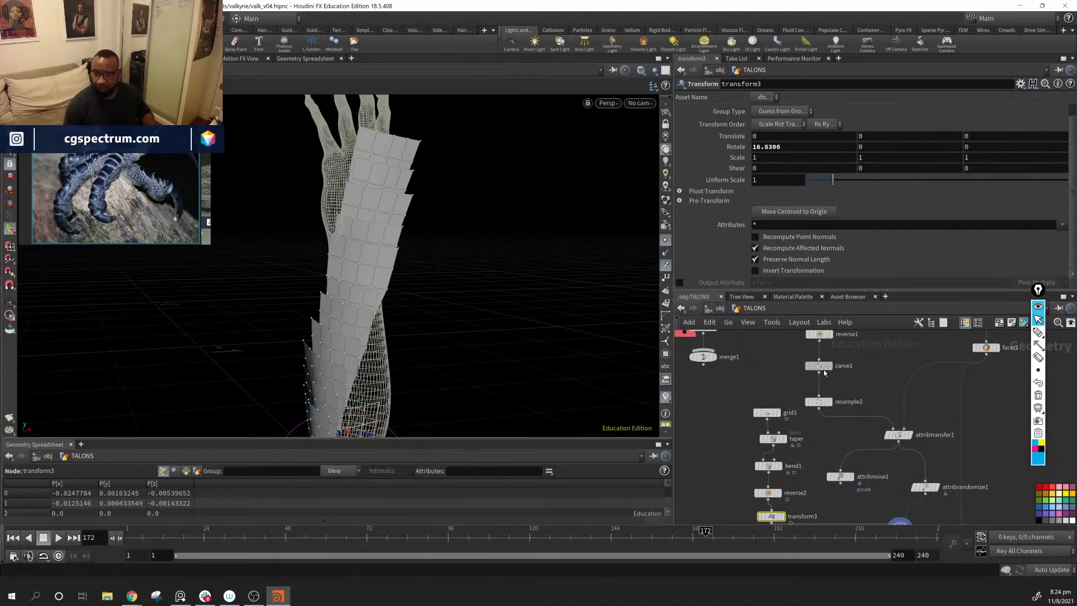
drag(948, 126, 996, 131)
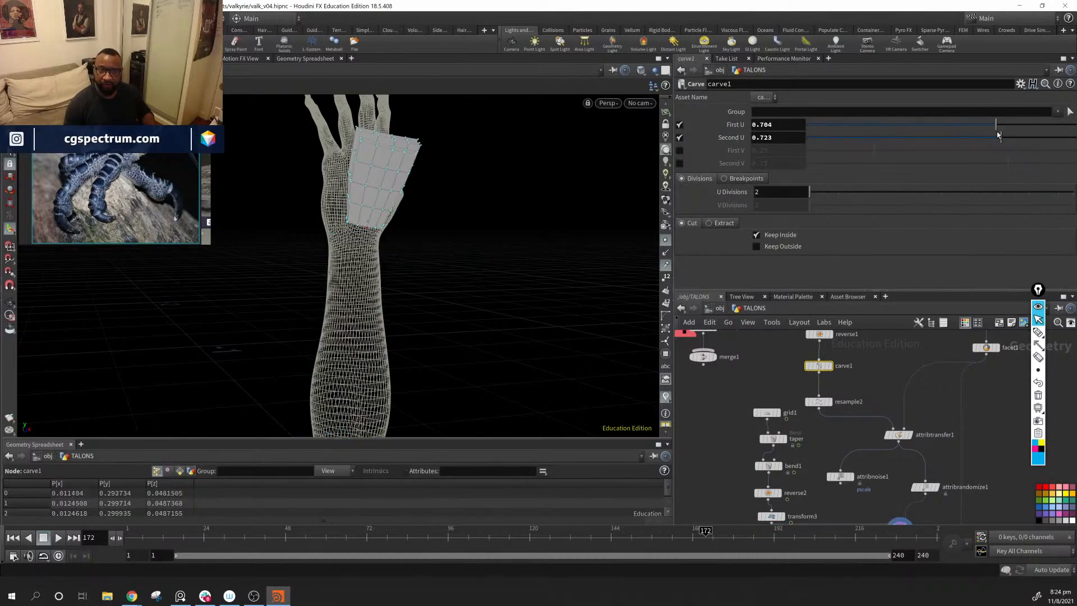
key(ctrl+z)
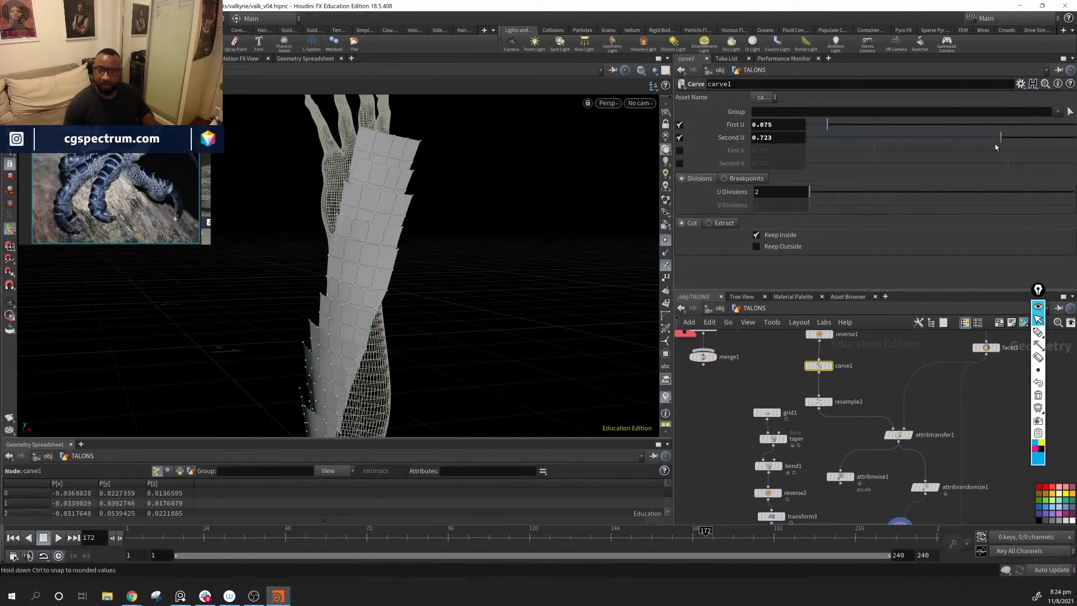
drag(1002, 142, 950, 154)
alt+drag(420, 255, 683, 432)
middle_drag(683, 431, 690, 360)
Step: Reset the X rotation of transform3 to 0
click(777, 444)
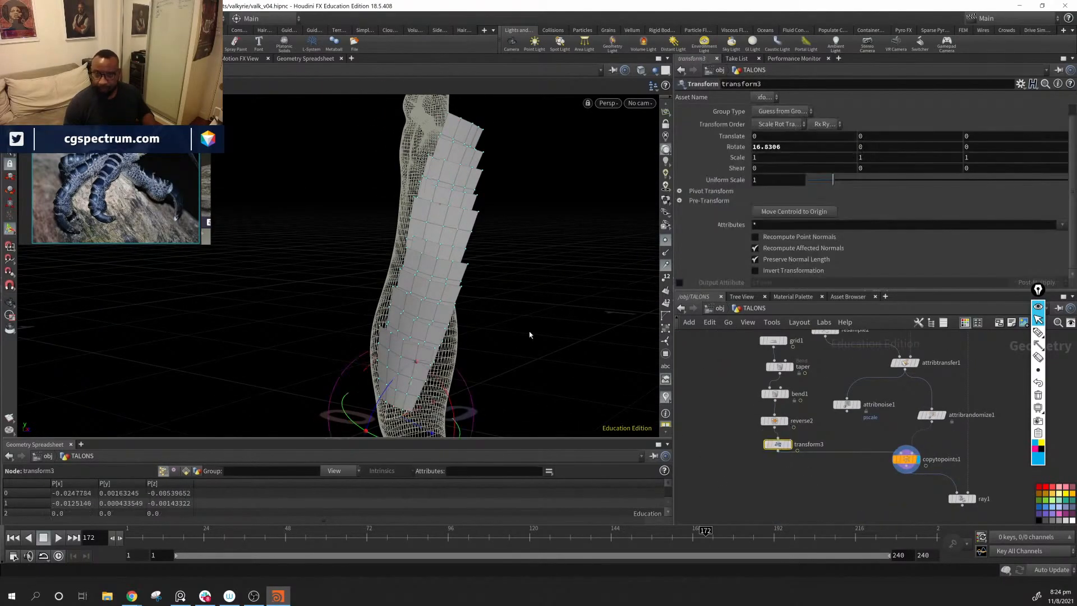
alt+drag(529, 331, 522, 293)
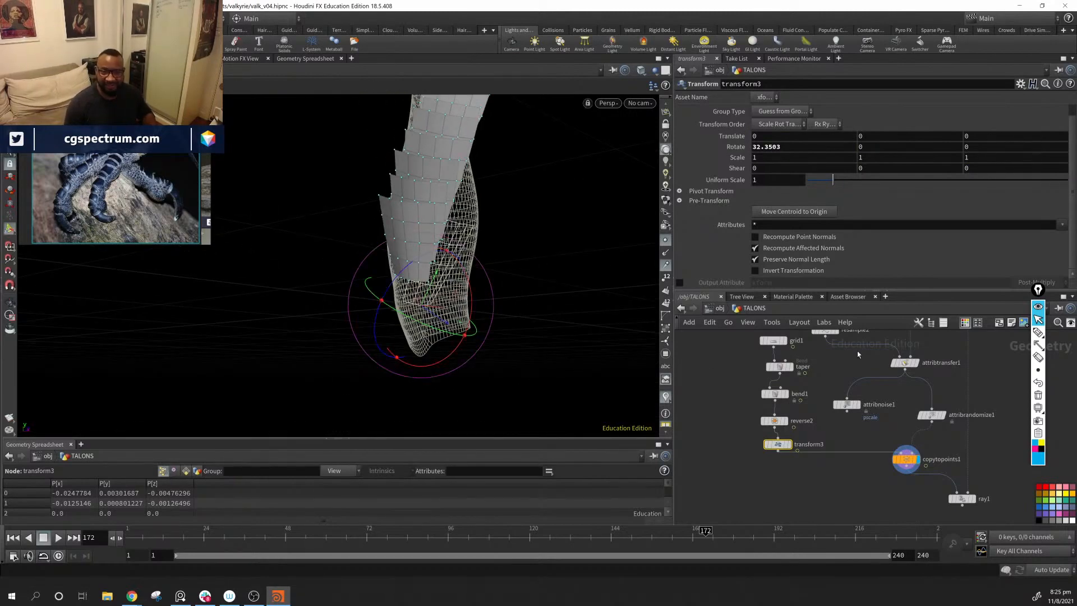
click(788, 148)
text(0)
key(Return)
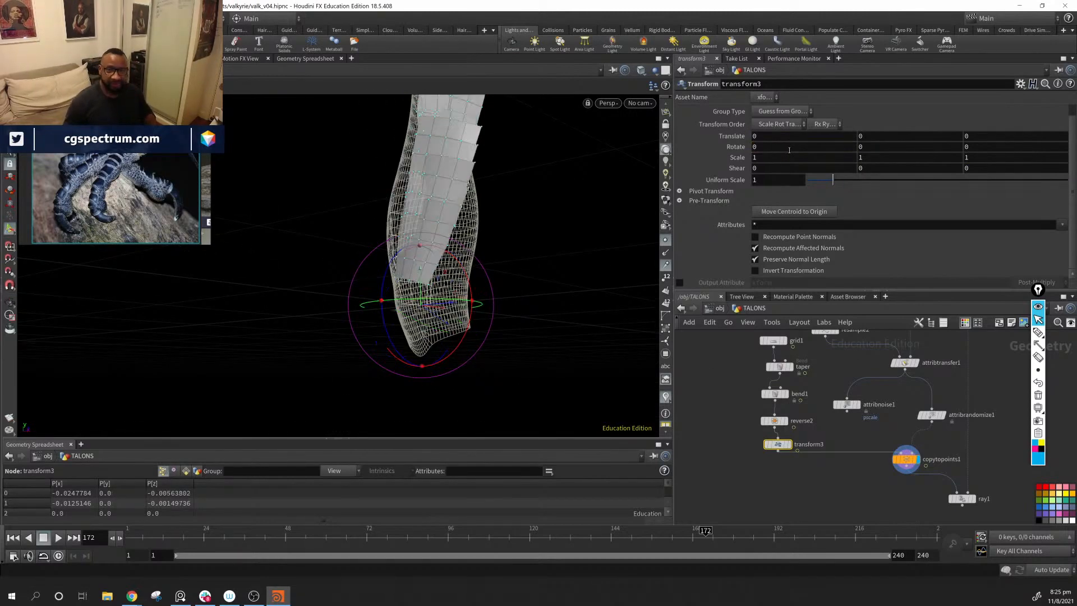
Step: Sketch three axis arrows and a rotation curve beside the forearm with the screen annotation tool, and clear the drawing
drag(333, 272, 411, 286)
drag(470, 125, 354, 250)
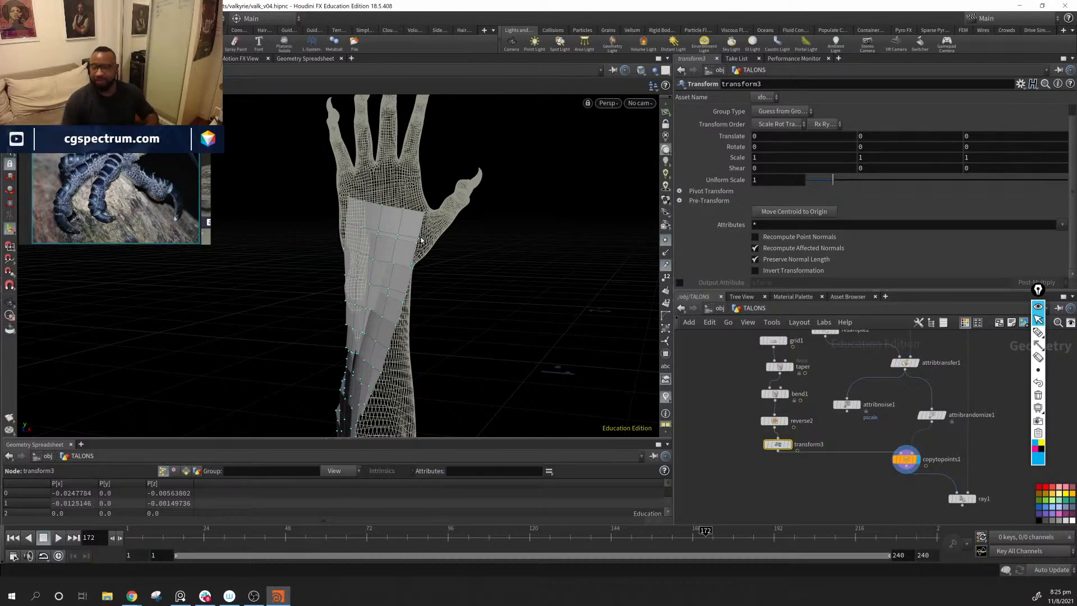
click(1038, 345)
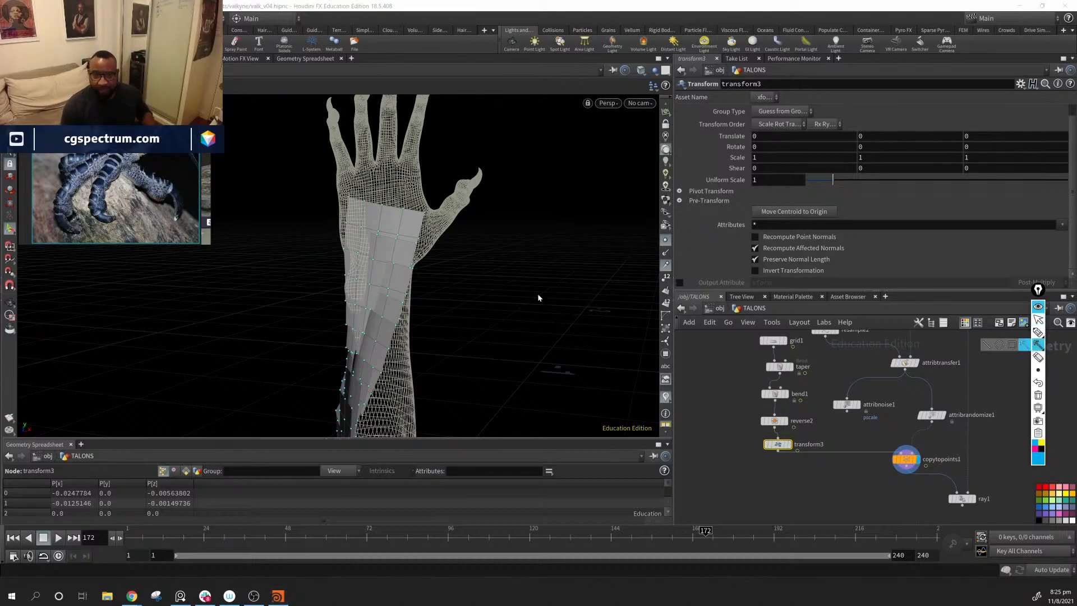
drag(537, 294, 600, 141)
drag(538, 295, 668, 325)
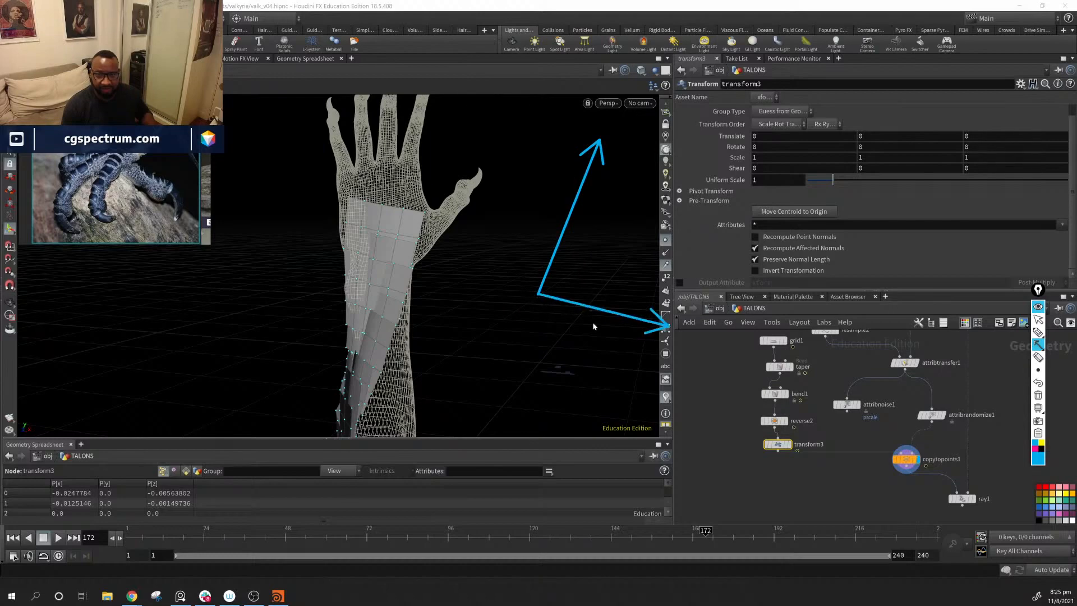
drag(537, 295, 388, 262)
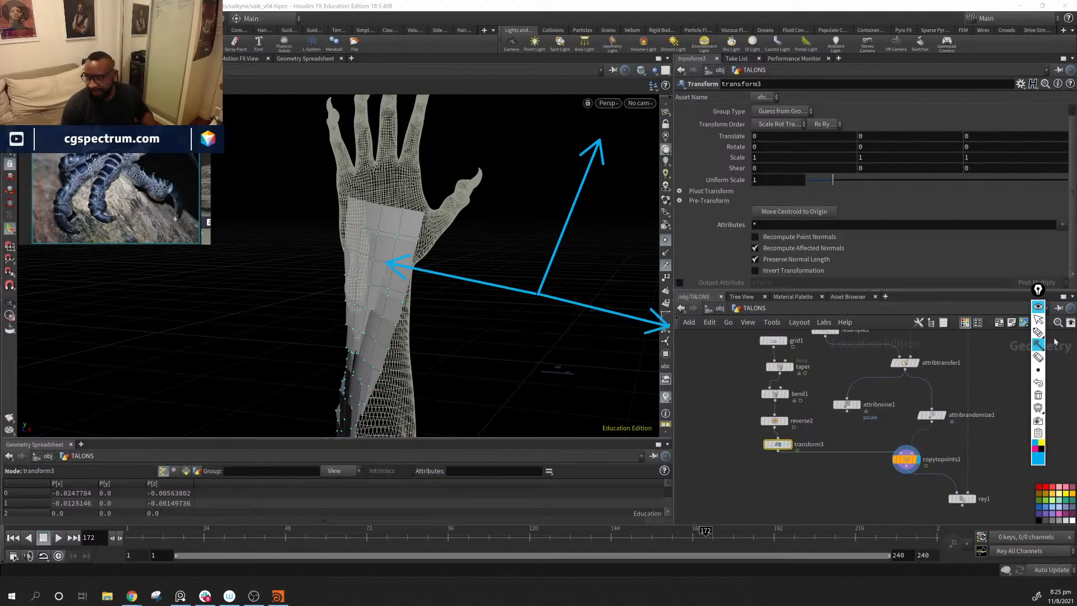
click(1038, 333)
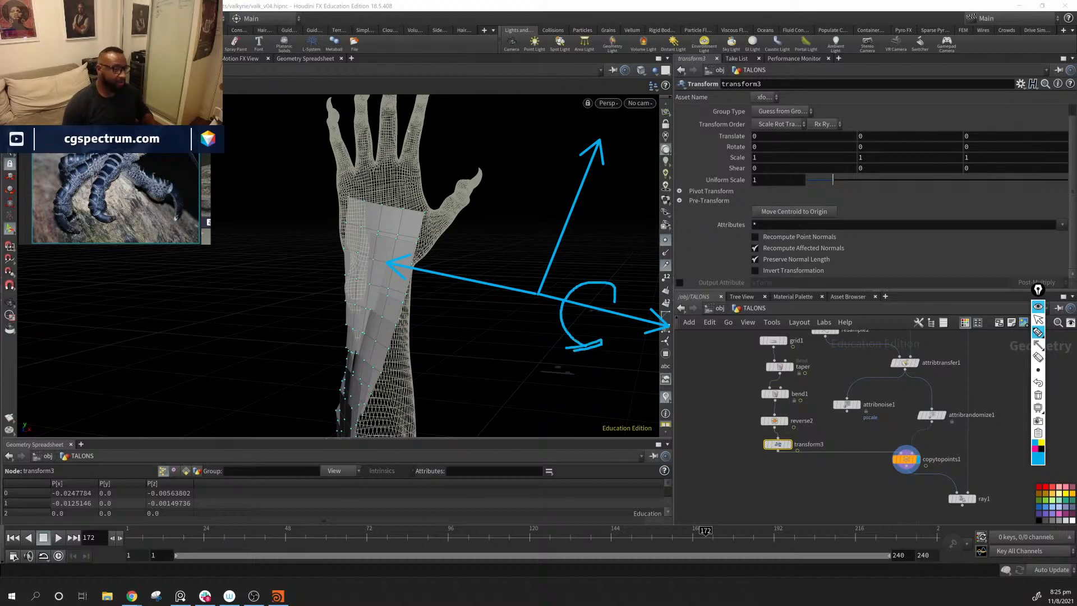
mouse_move(1047, 352)
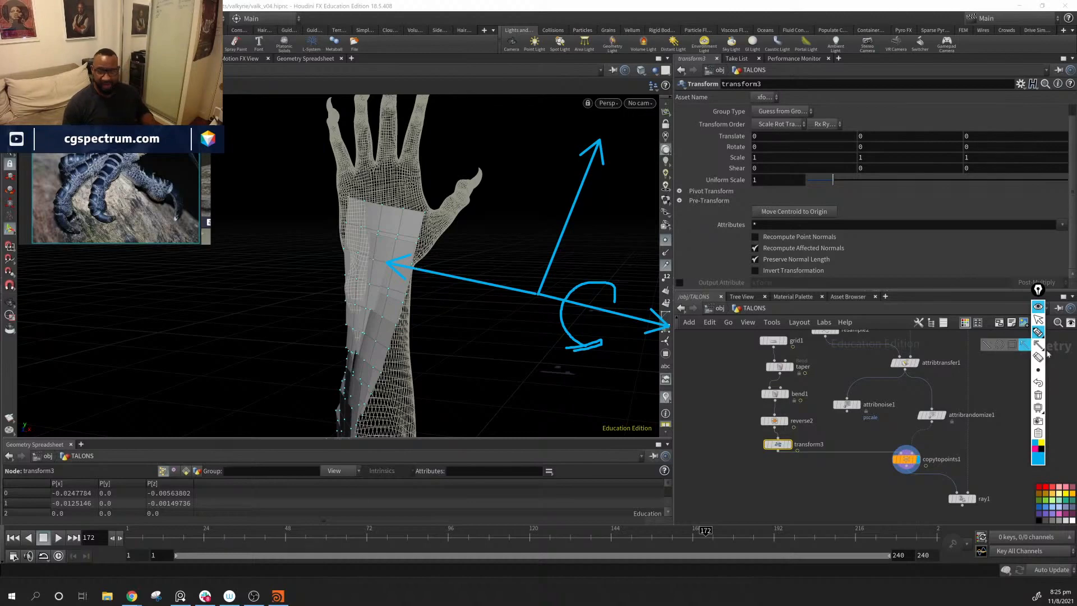
click(1038, 395)
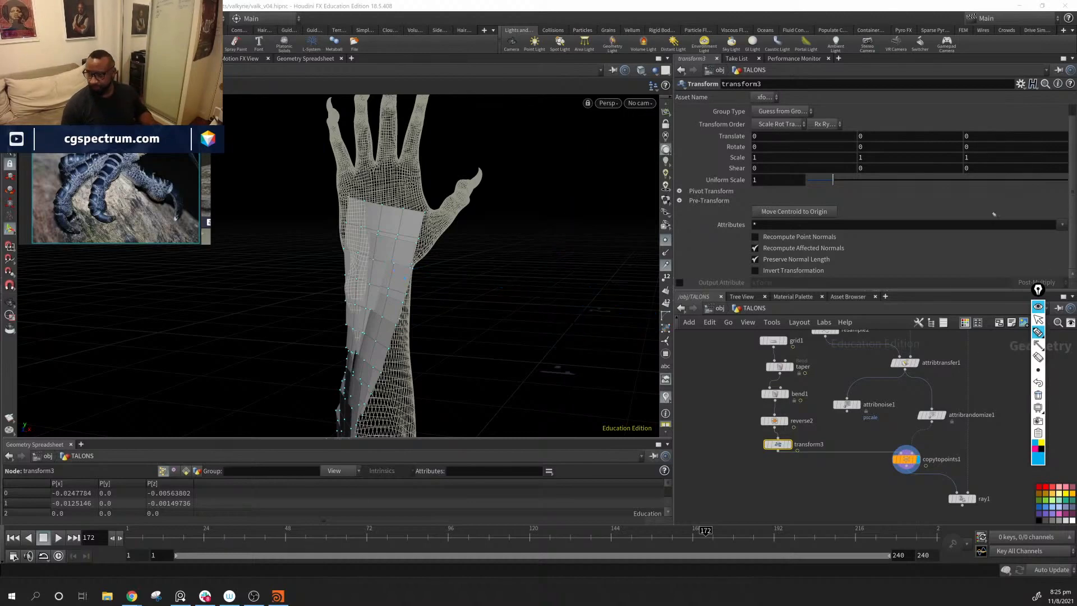
click(1038, 319)
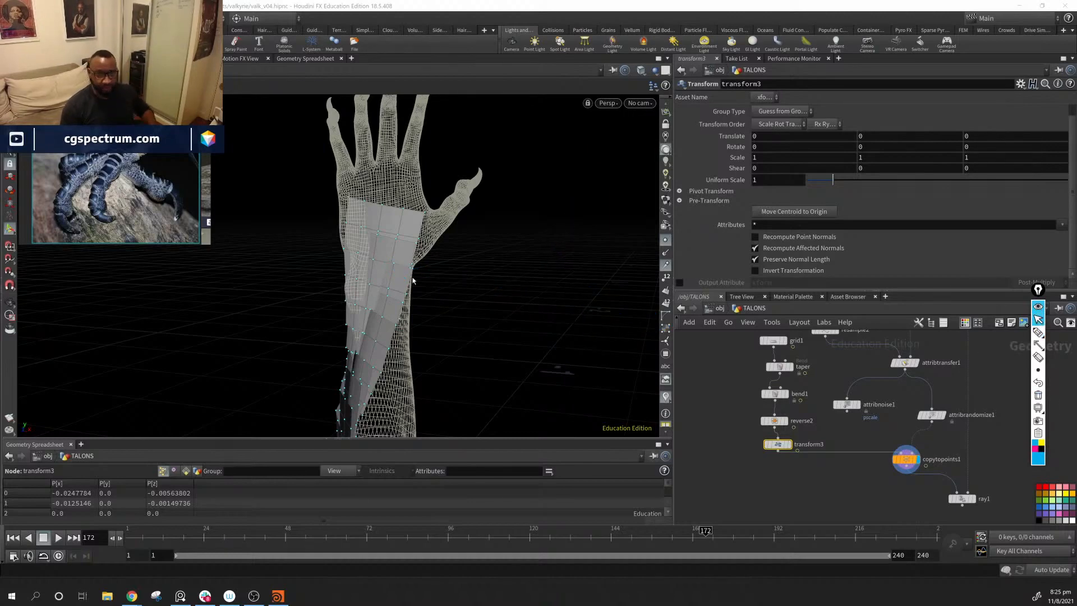
Step: Display the ray1 result and examine how the projected scales wrap around the forearm
drag(412, 280, 543, 232)
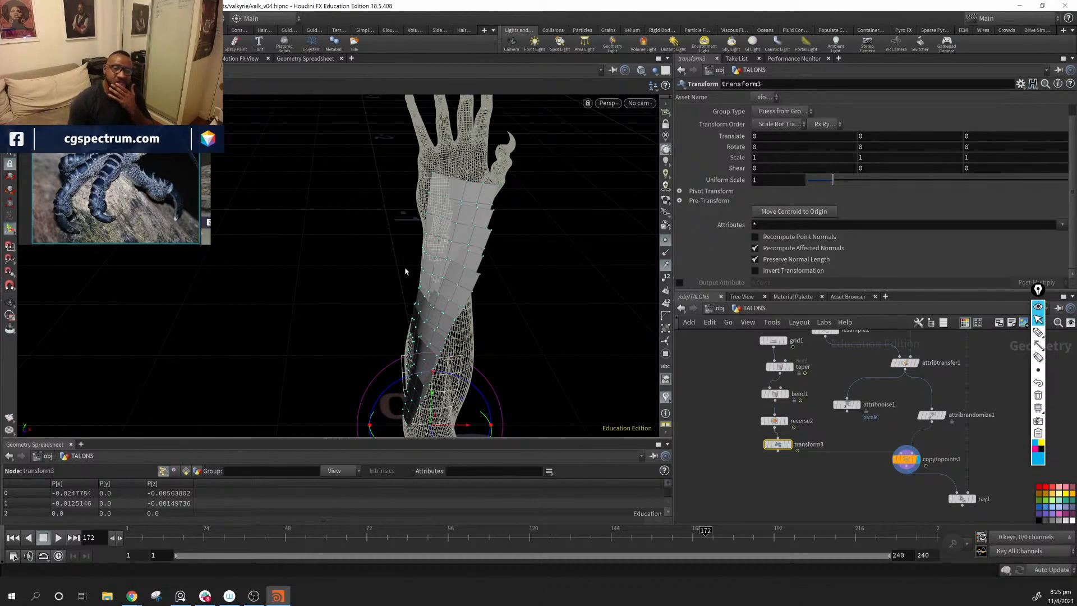
middle_drag(967, 475, 922, 447)
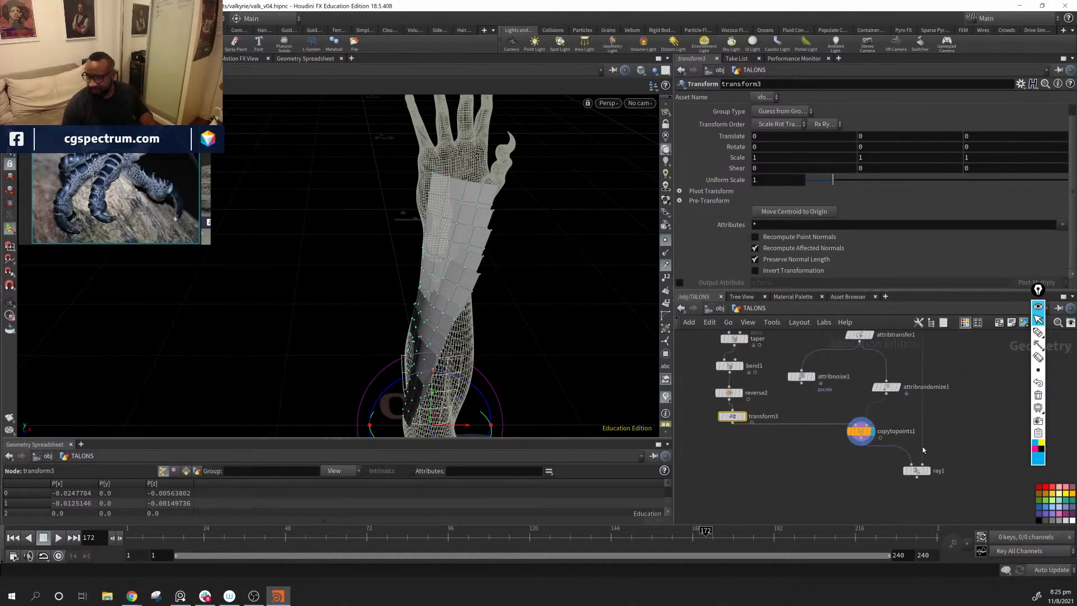
scroll(922, 446, up, 2)
click(935, 512)
alt+drag(405, 225, 464, 289)
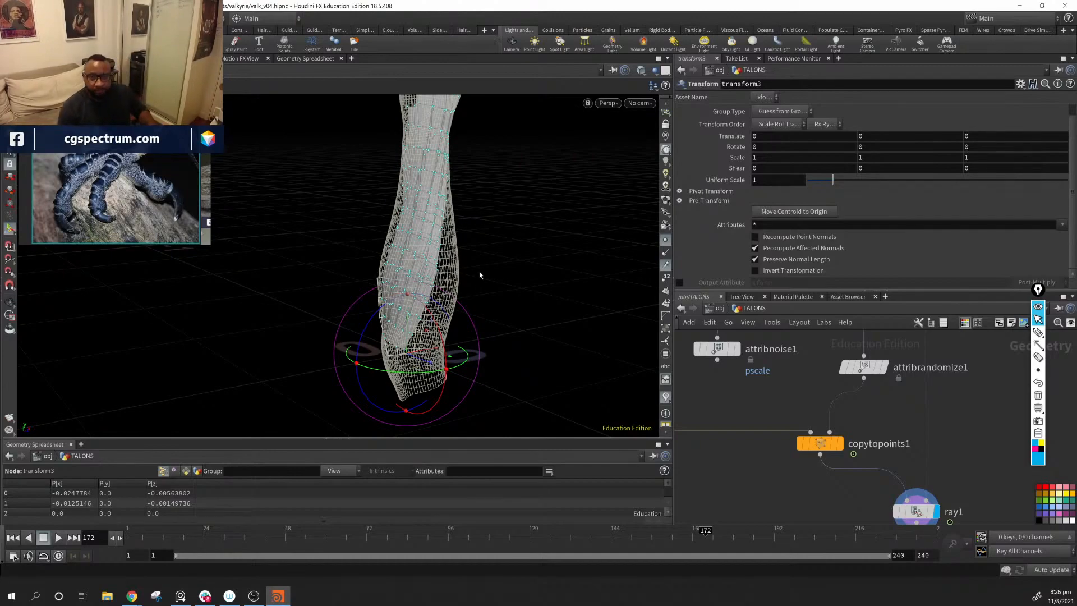
key(Escape)
drag(477, 280, 452, 199)
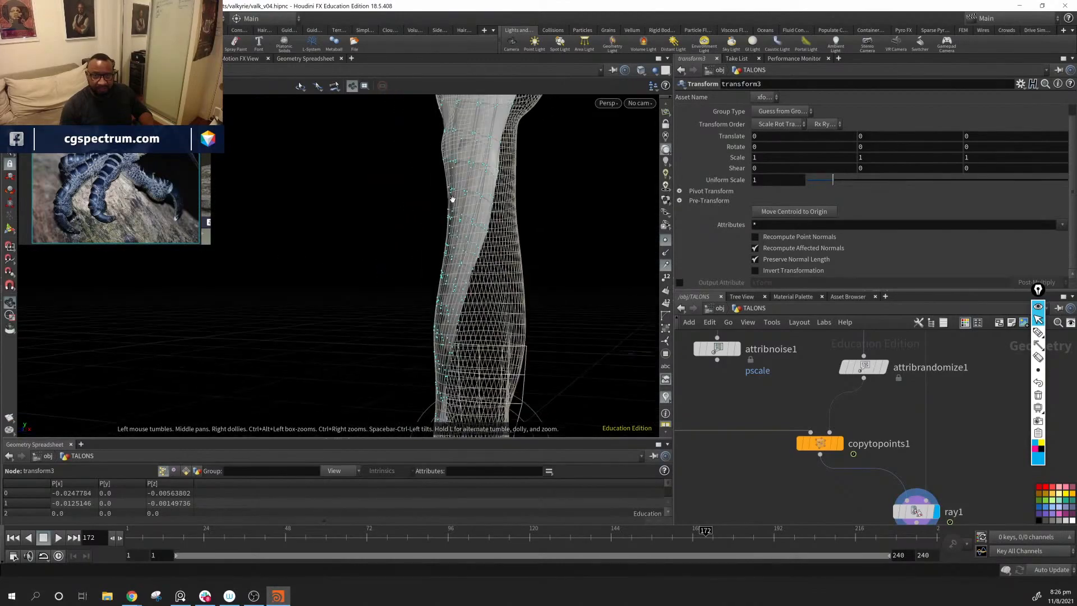
drag(453, 261, 444, 137)
middle_drag(861, 486, 849, 425)
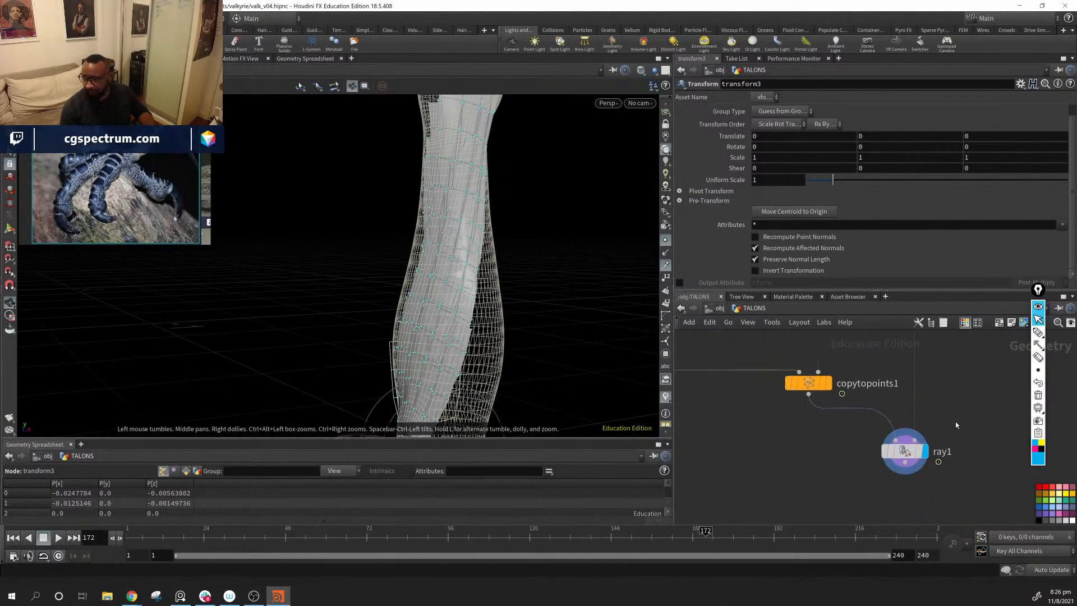
Step: Test the Scale parameter of ray1 down to 0, then set it back to 1
click(904, 451)
scroll(755, 209, down, 5)
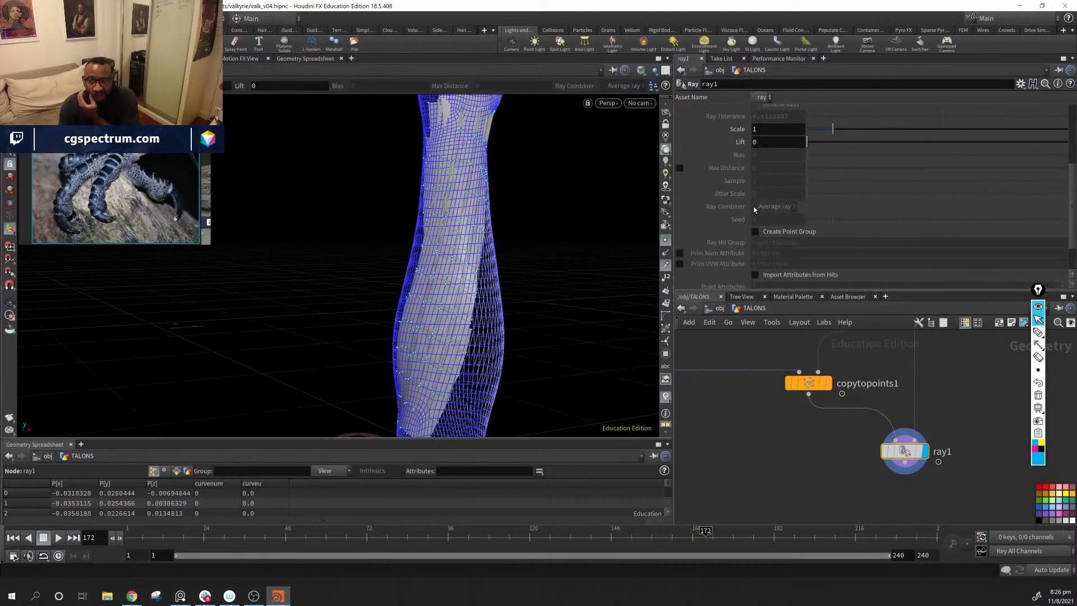
scroll(723, 241, down, 3)
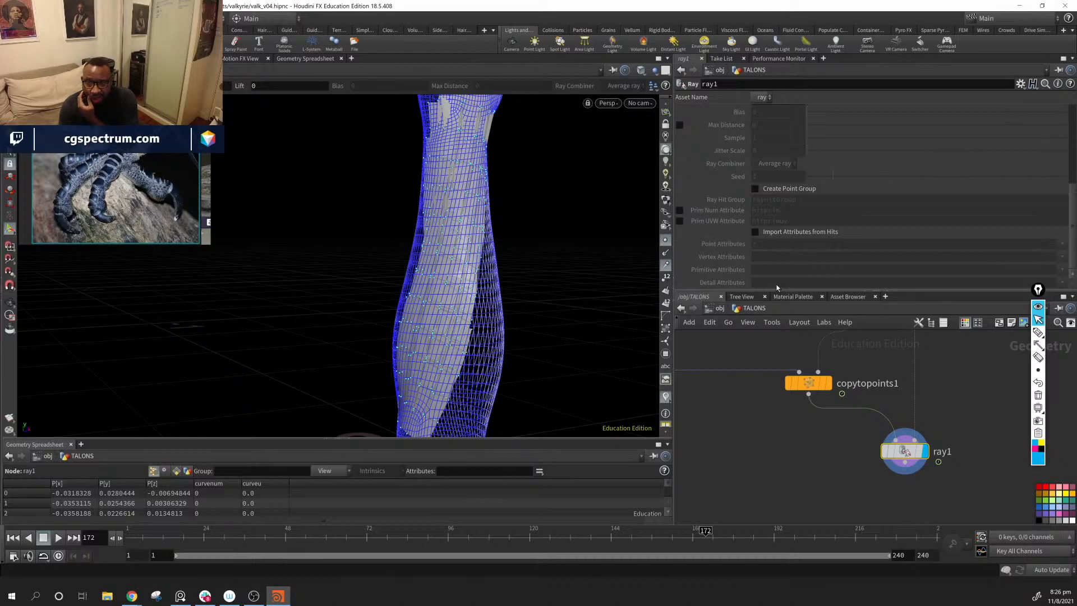
scroll(772, 275, up, 6)
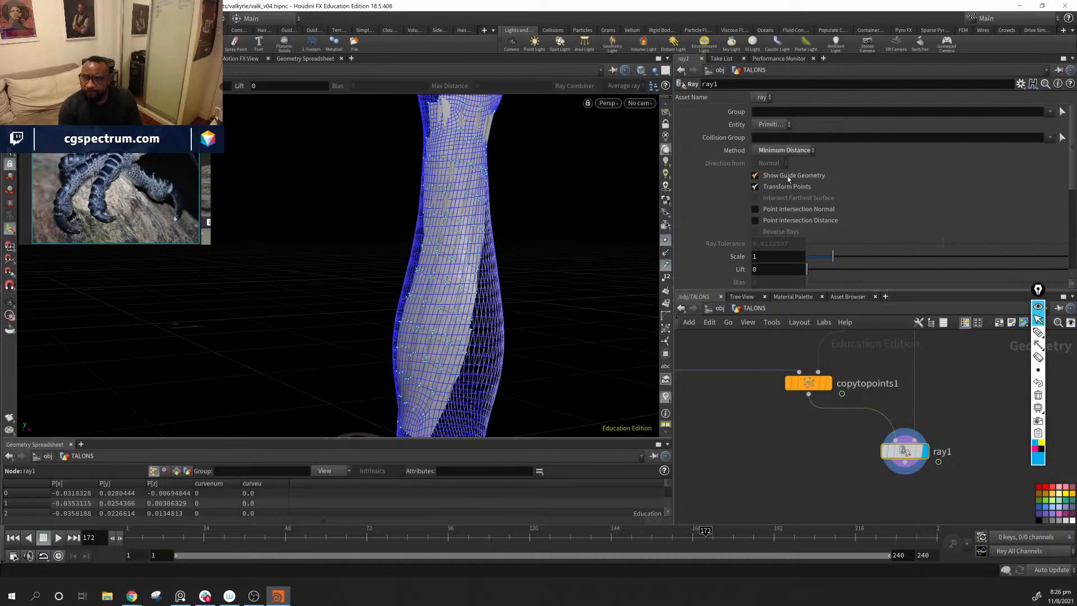
scroll(813, 228, down, 2)
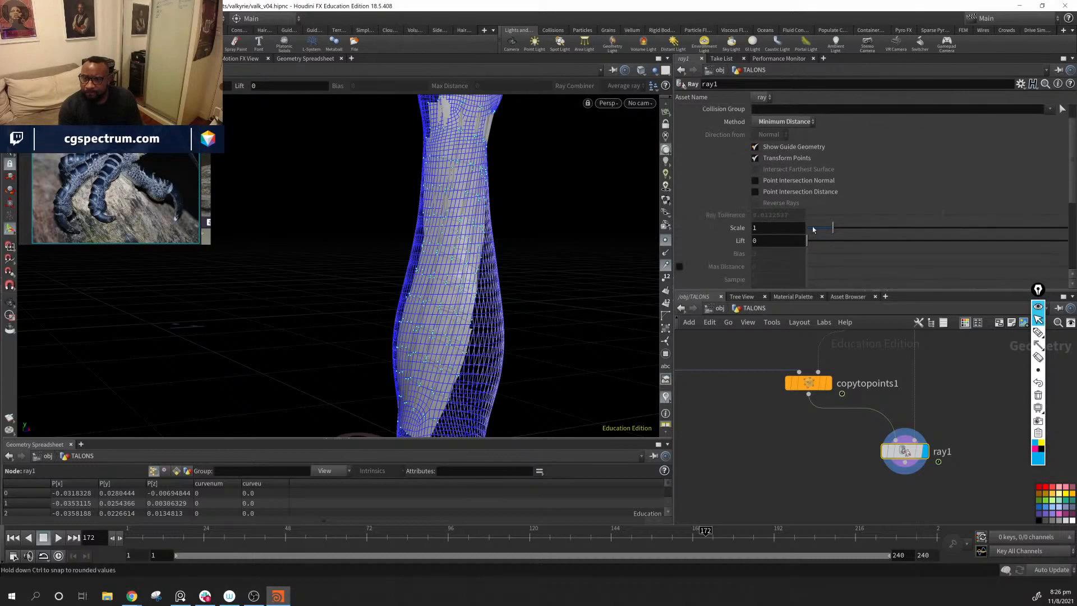
drag(840, 226, 806, 227)
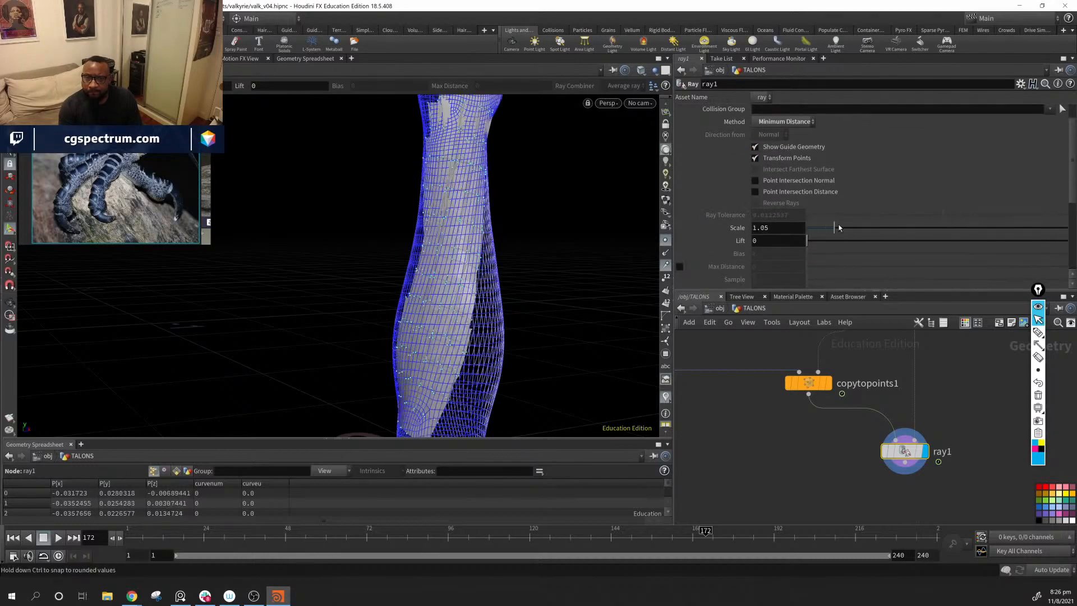
double_click(780, 229)
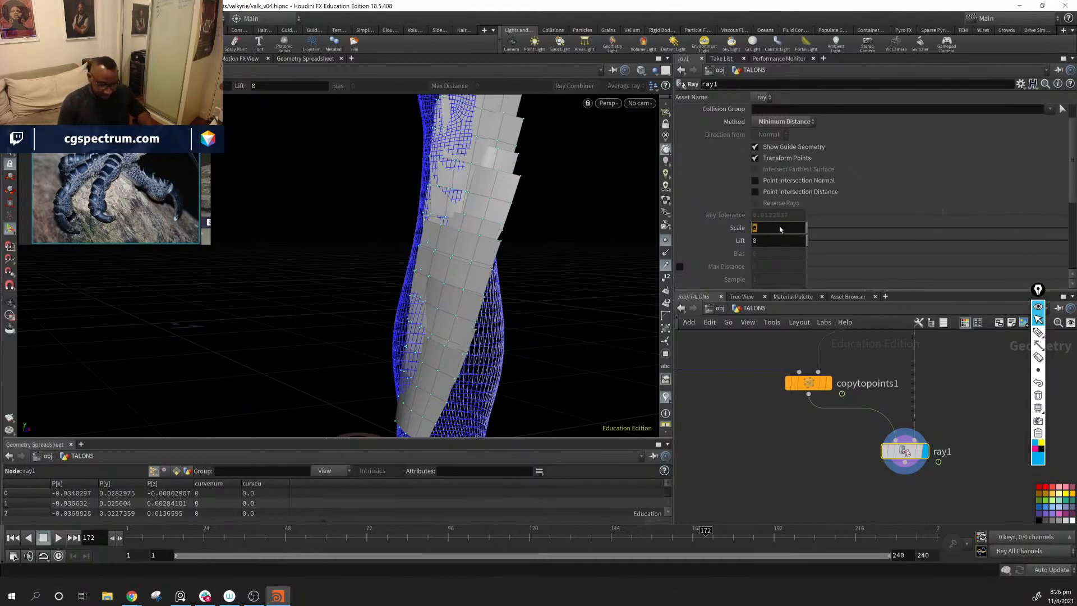
text(1)
key(Return)
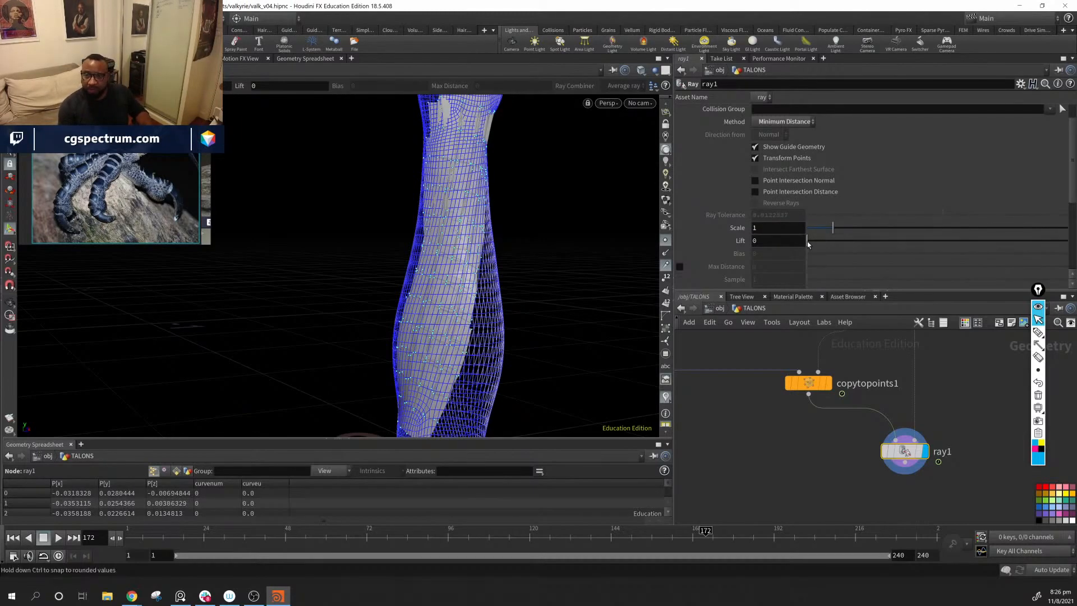
Step: Try a different Lift value on ray1 and undo the change
drag(808, 241, 810, 243)
middle_drag(761, 241, 782, 264)
key(ctrl+z)
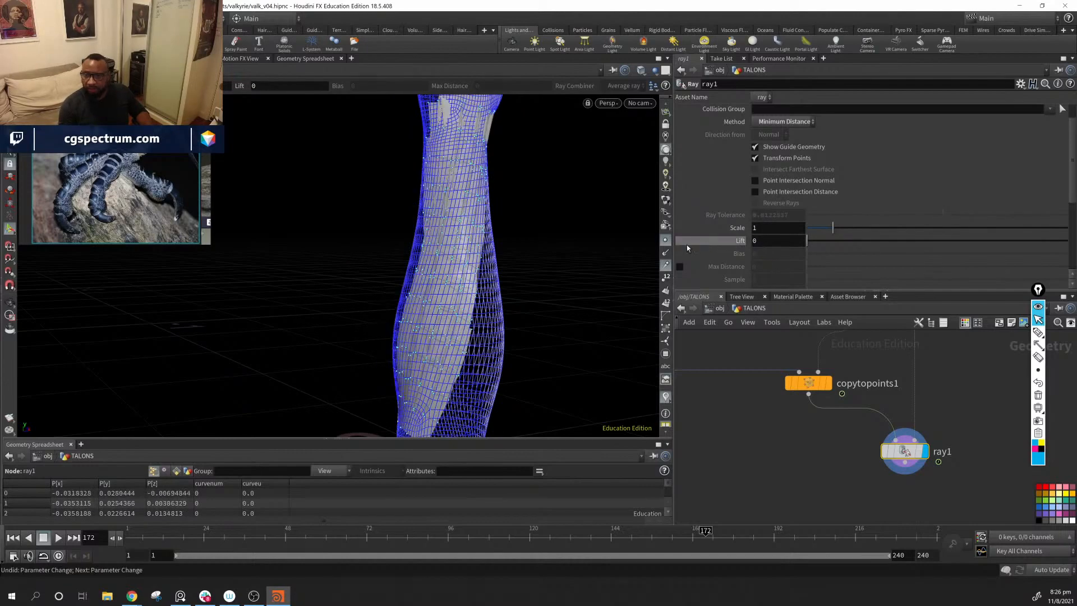
Step: Look through the remaining ray1 parameters, from the hit attributes back to the projection method
scroll(688, 245, down, 2)
scroll(705, 209, down, 2)
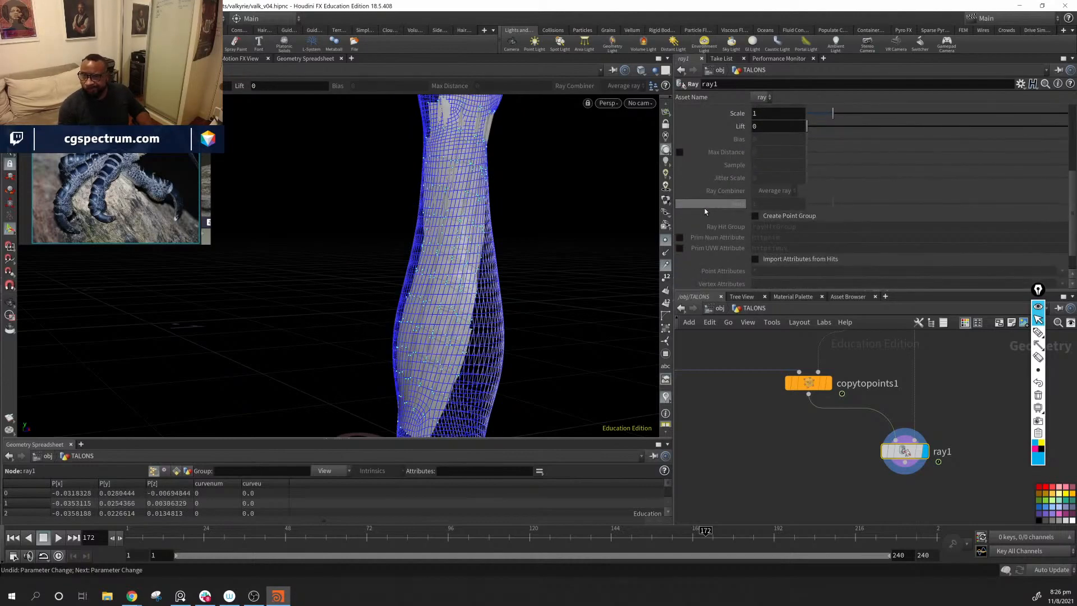
scroll(706, 212, down, 1)
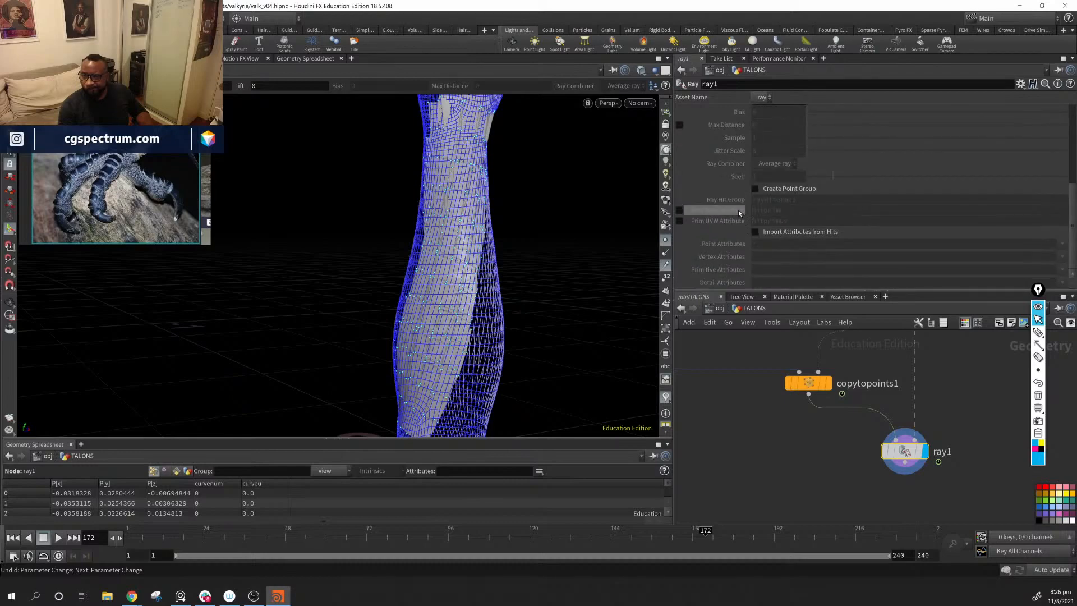
scroll(738, 210, up, 2)
scroll(738, 214, up, 3)
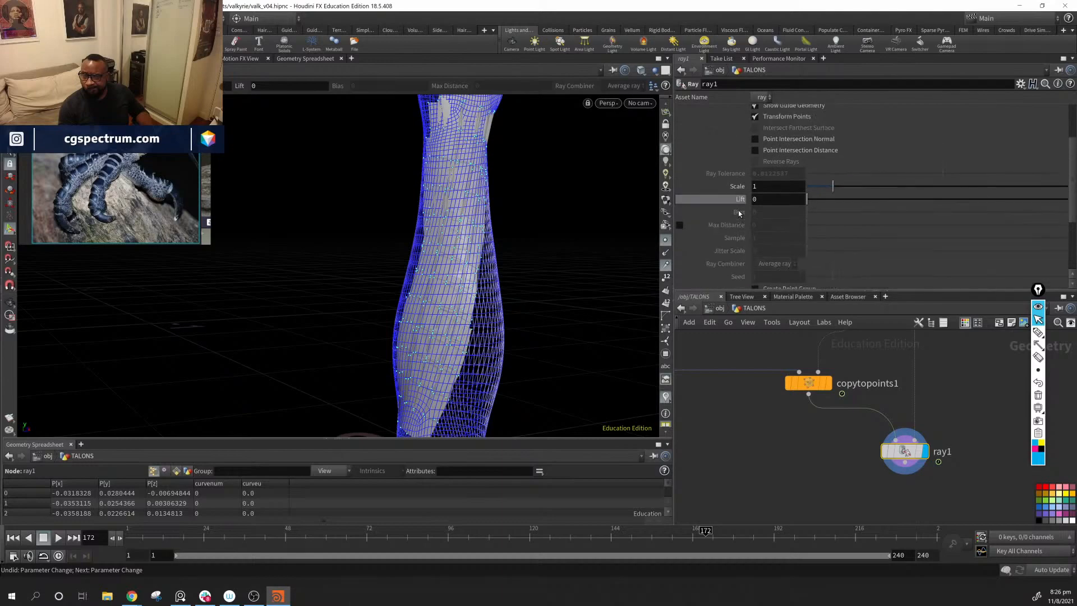
scroll(738, 213, up, 1)
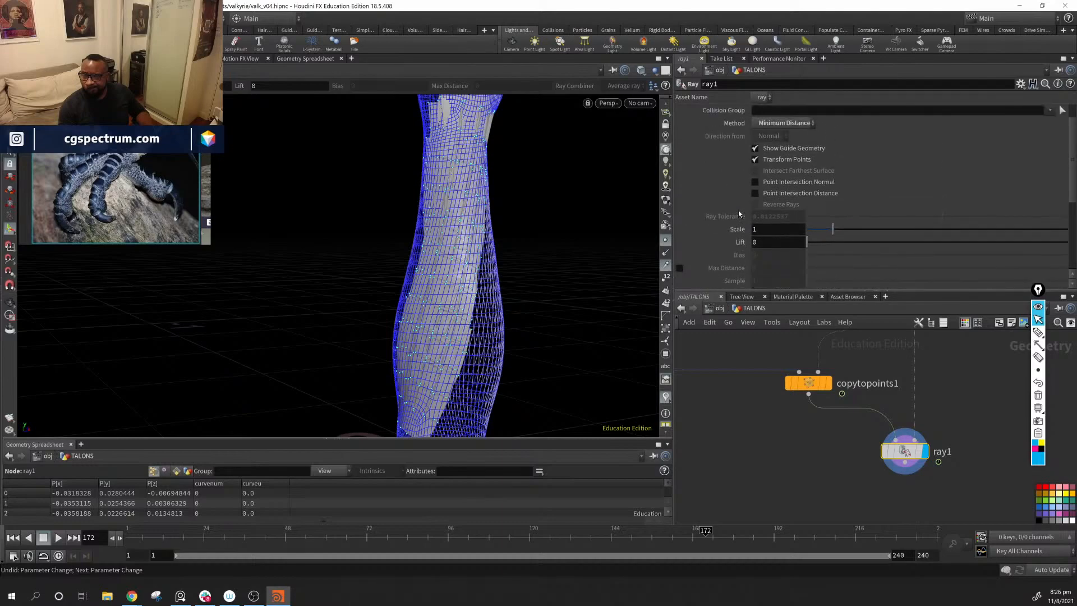
scroll(739, 214, up, 1)
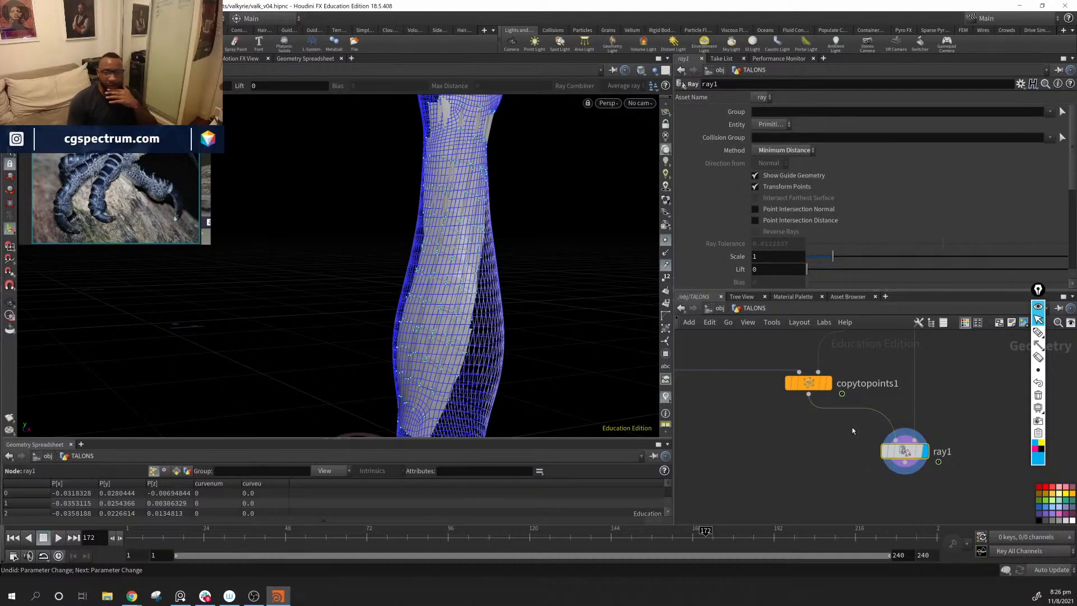
Step: Display the reverse2 node and examine the single source scale from the side against the arm
middle_drag(710, 436, 974, 505)
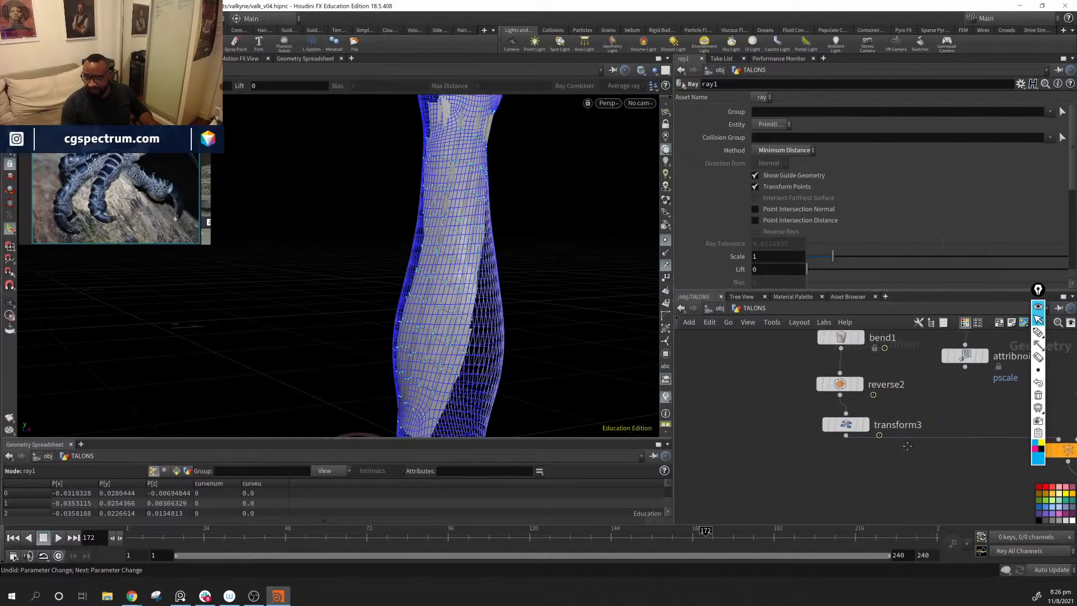
middle_drag(913, 336, 906, 490)
middle_drag(885, 445, 883, 351)
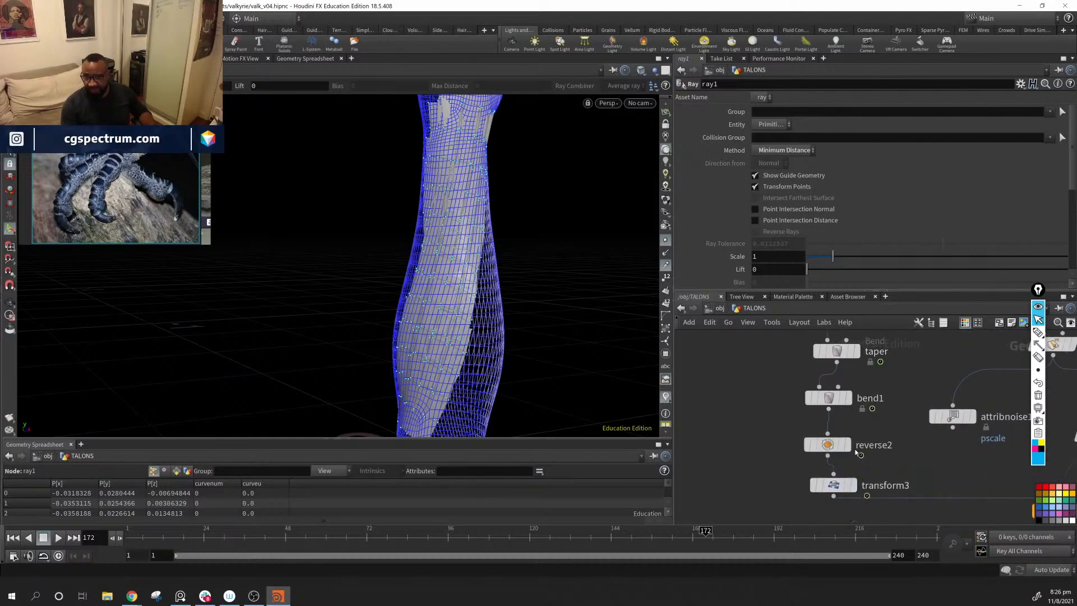
mouse_move(844, 491)
middle_drag(843, 436, 830, 466)
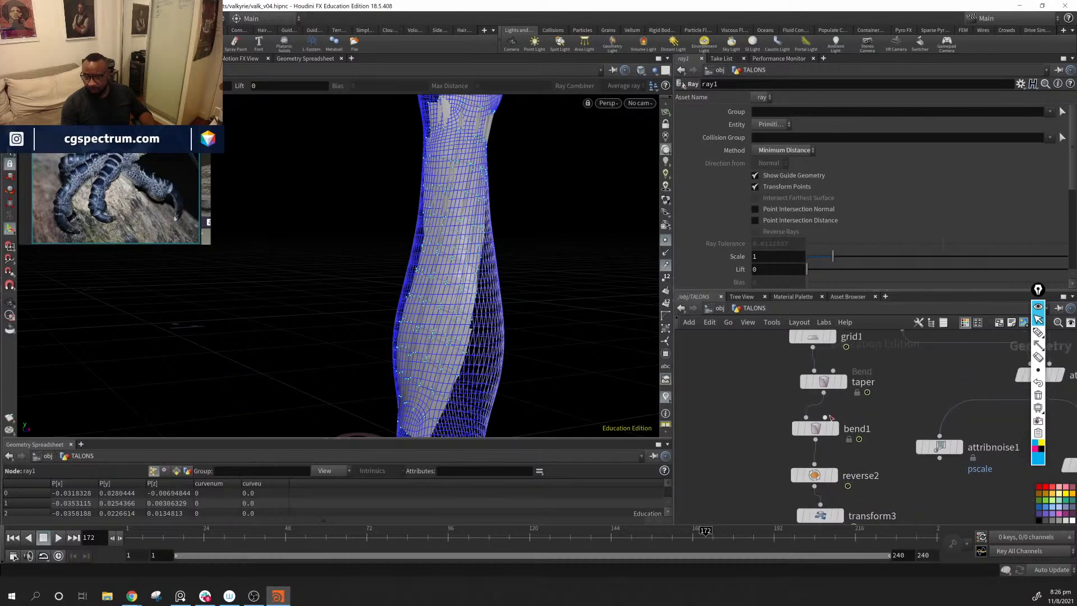
click(829, 519)
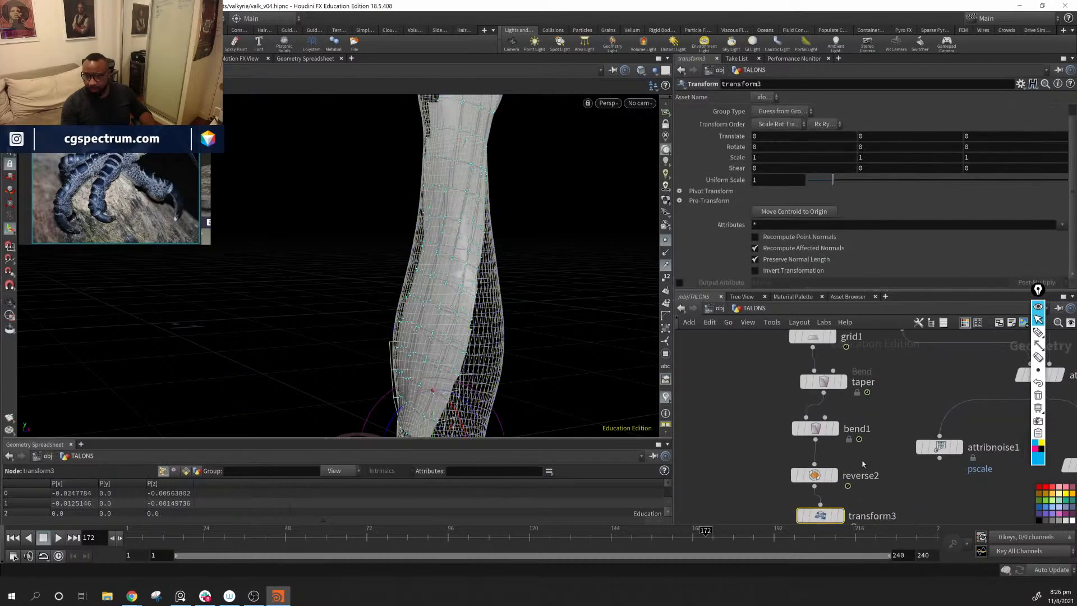
click(830, 479)
mouse_move(830, 480)
middle_down()
mouse_move(825, 489)
mouse_move(826, 473)
middle_up()
alt+drag(447, 354, 565, 387)
middle_drag(740, 451, 720, 468)
scroll(724, 477, down, 1)
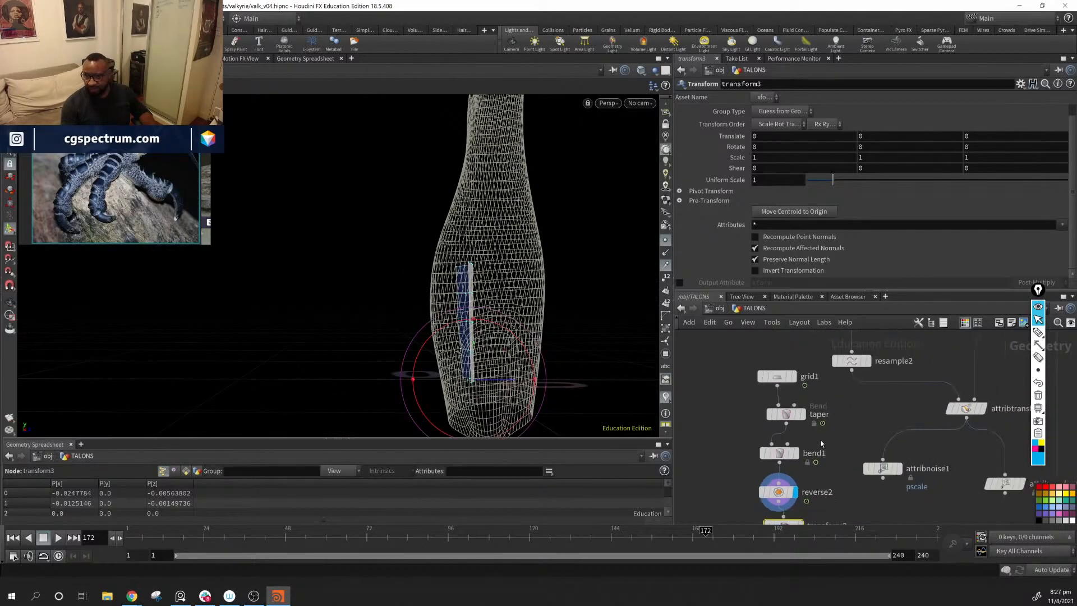
Step: Move the grid1, taper, bend1 and reverse2 nodes up together to open space above transform3
drag(715, 337, 817, 496)
drag(780, 452, 782, 386)
drag(457, 292, 368, 291)
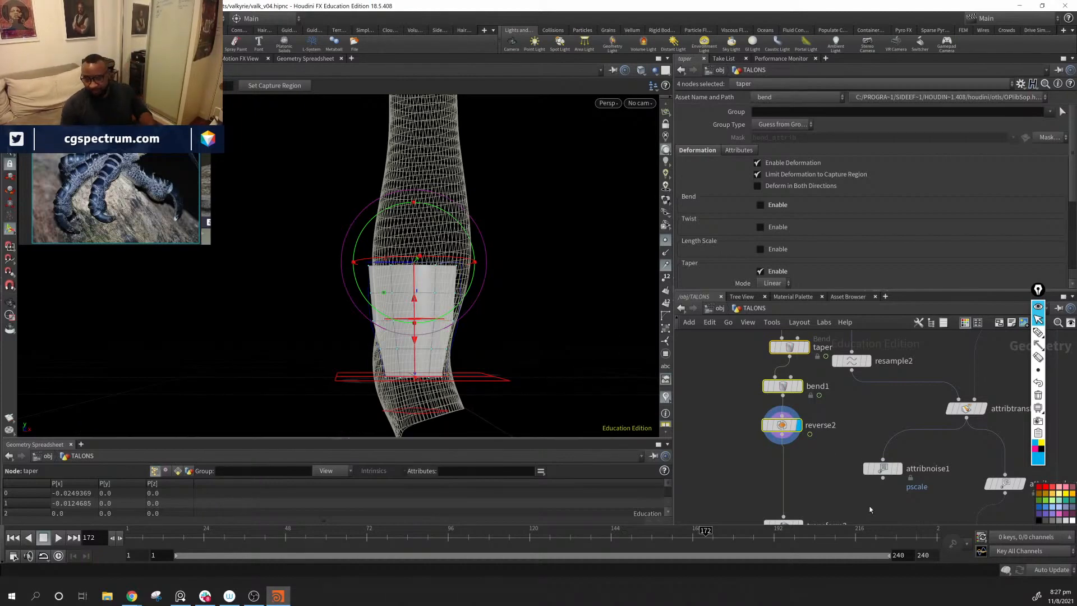
Step: Select ray1 and examine its guide geometry along the hand and forearm
middle_drag(965, 511, 744, 355)
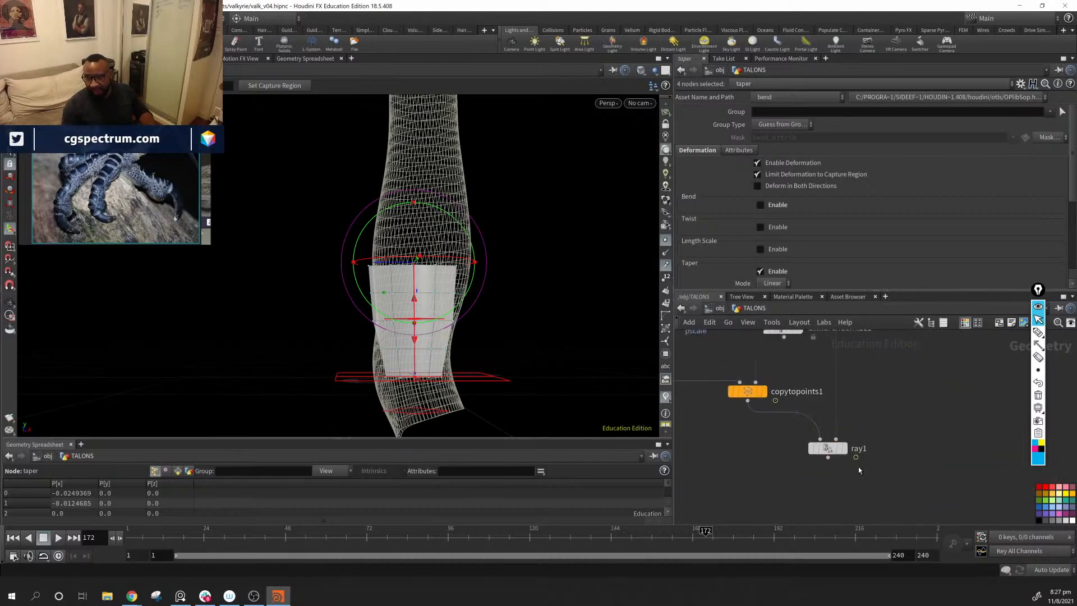
click(828, 448)
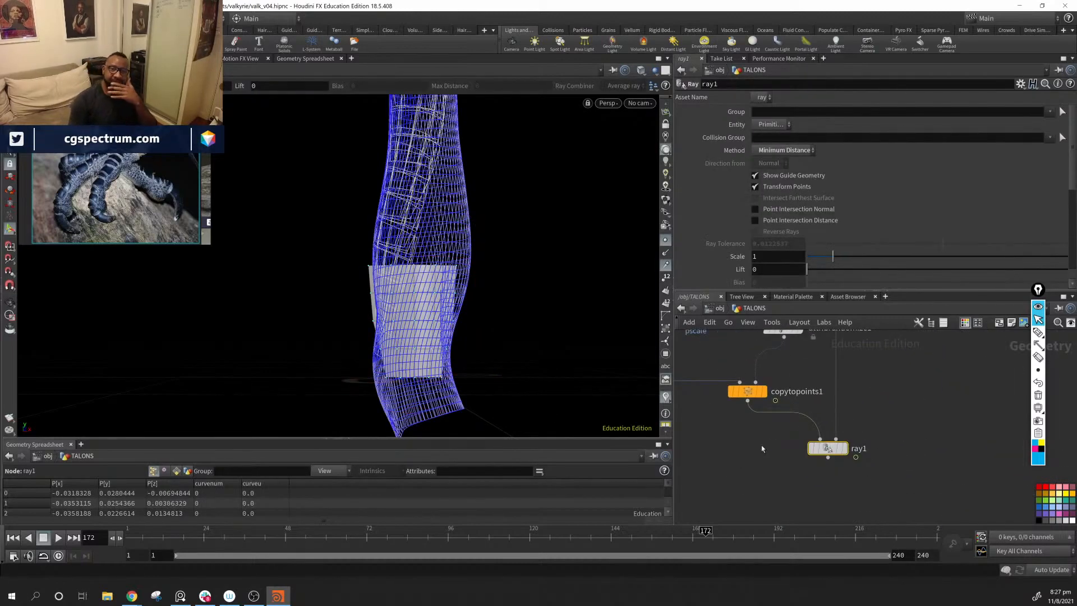
alt+middle_drag(465, 168, 505, 291)
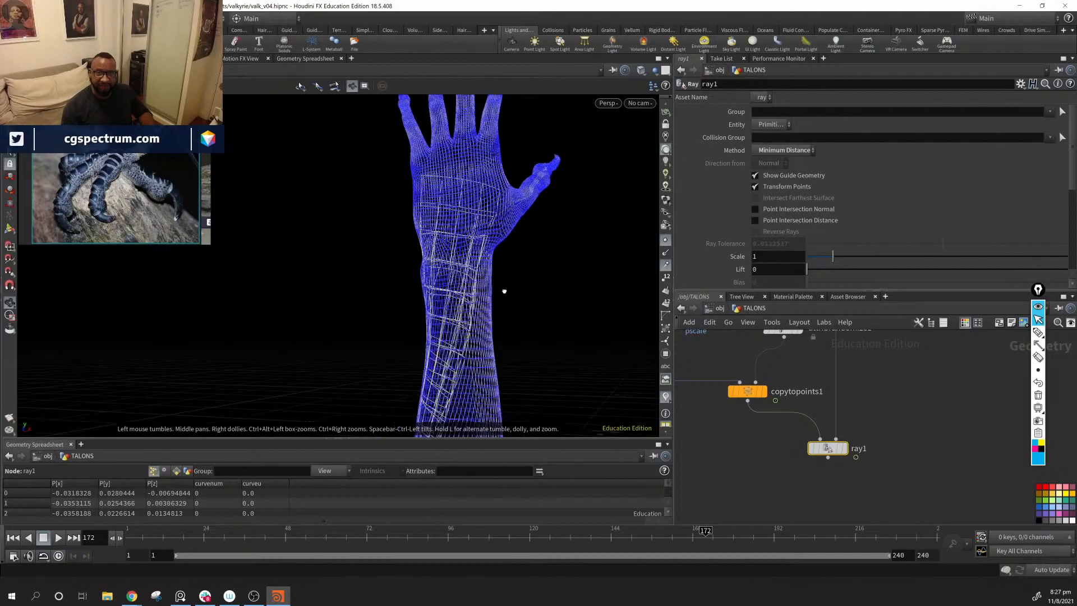
alt+drag(504, 291, 373, 197)
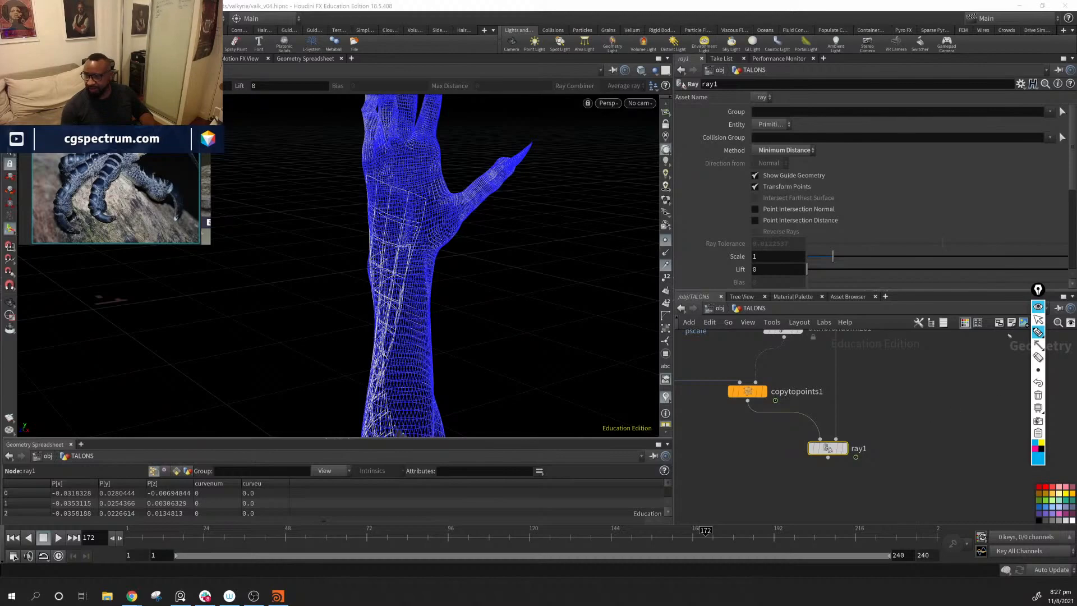
click(1038, 319)
alt+drag(252, 228, 440, 256)
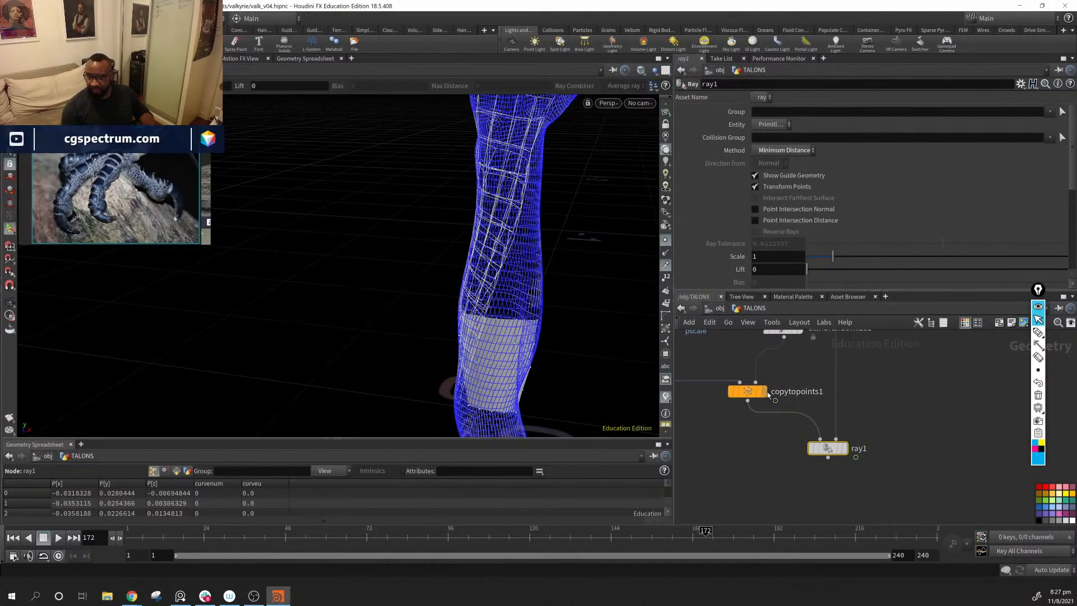
Step: Display the copytopoints1 result and inspect the unprojected overlapping scales around the forearm
click(765, 391)
alt+drag(464, 321, 618, 290)
alt+drag(465, 342, 401, 354)
right_drag(401, 354, 621, 374)
drag(540, 335, 438, 314)
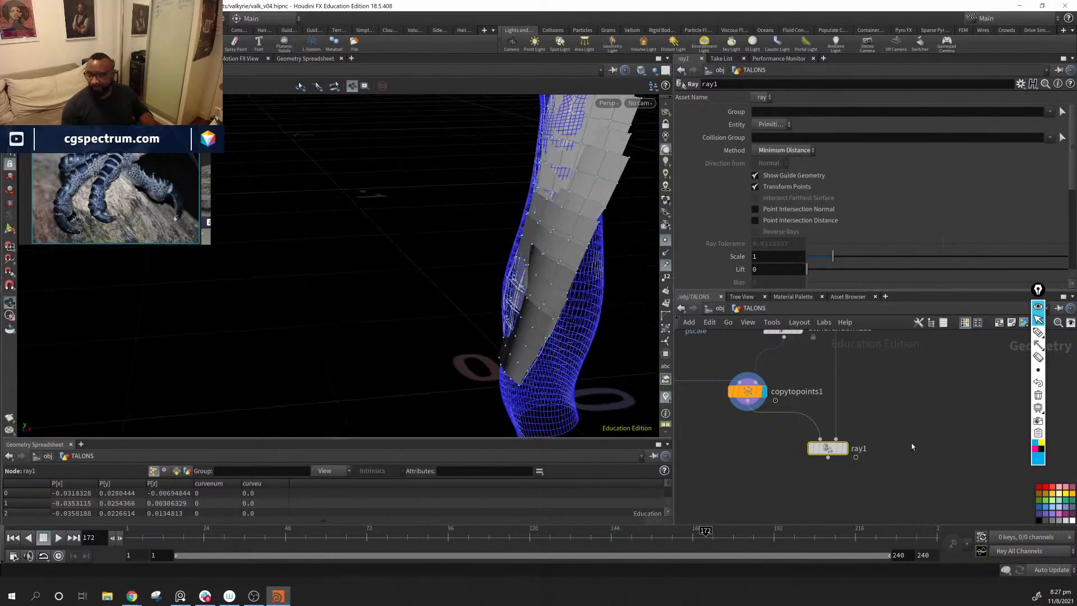
middle_drag(912, 447, 939, 466)
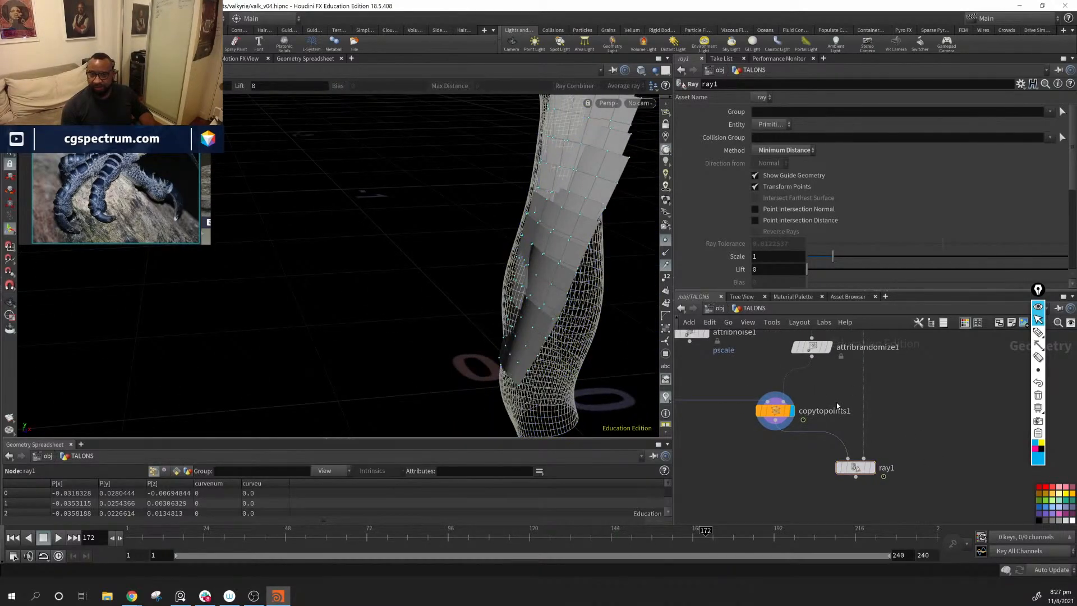
Step: Review the node chain from the source scale to ray1 and examine the copied scales near the elbow
middle_drag(682, 354, 967, 516)
middle_drag(807, 440, 773, 403)
scroll(921, 416, down, 3)
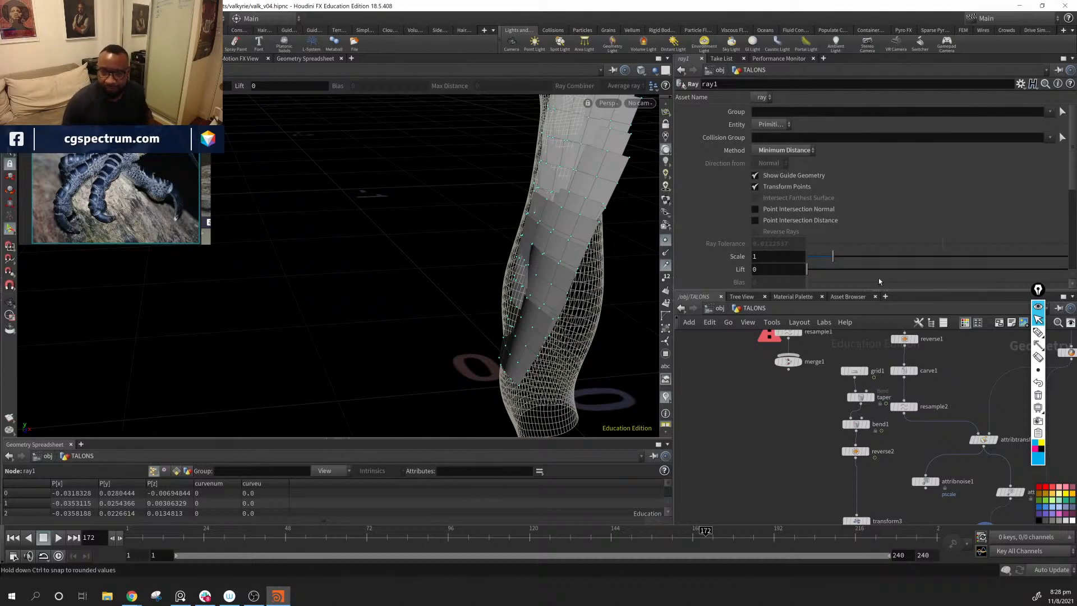
key(Escape)
drag(557, 325, 616, 237)
key(Return)
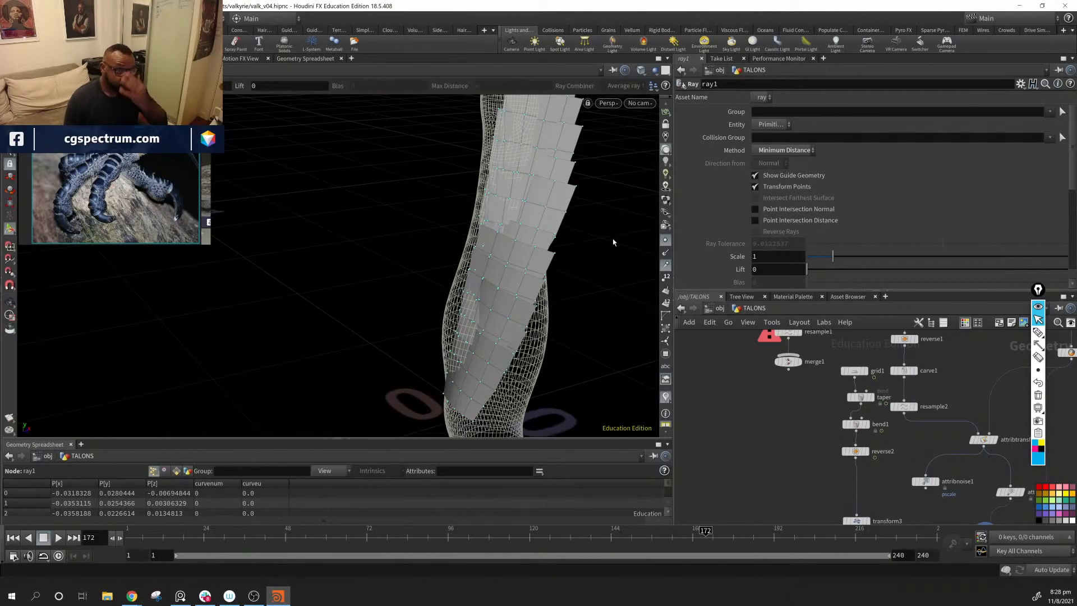
key(Escape)
drag(572, 301, 521, 305)
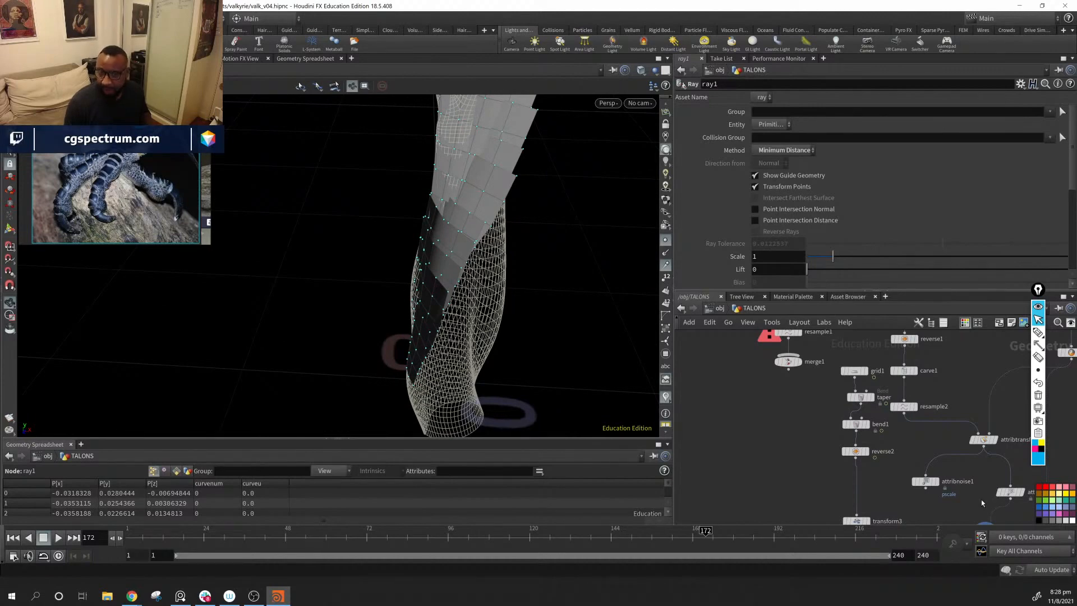
middle_drag(982, 499, 837, 317)
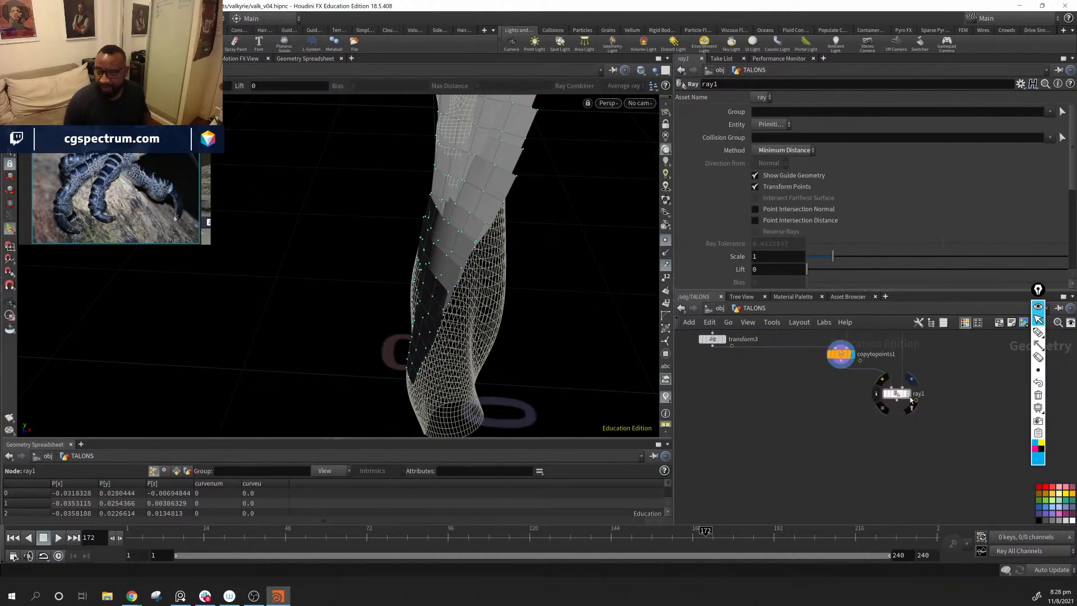
Step: Display ray1, enable Import Attributes from Hits for all point attributes, and enlarge the Geometry Spreadsheet to show more rows
click(912, 400)
drag(432, 281, 558, 276)
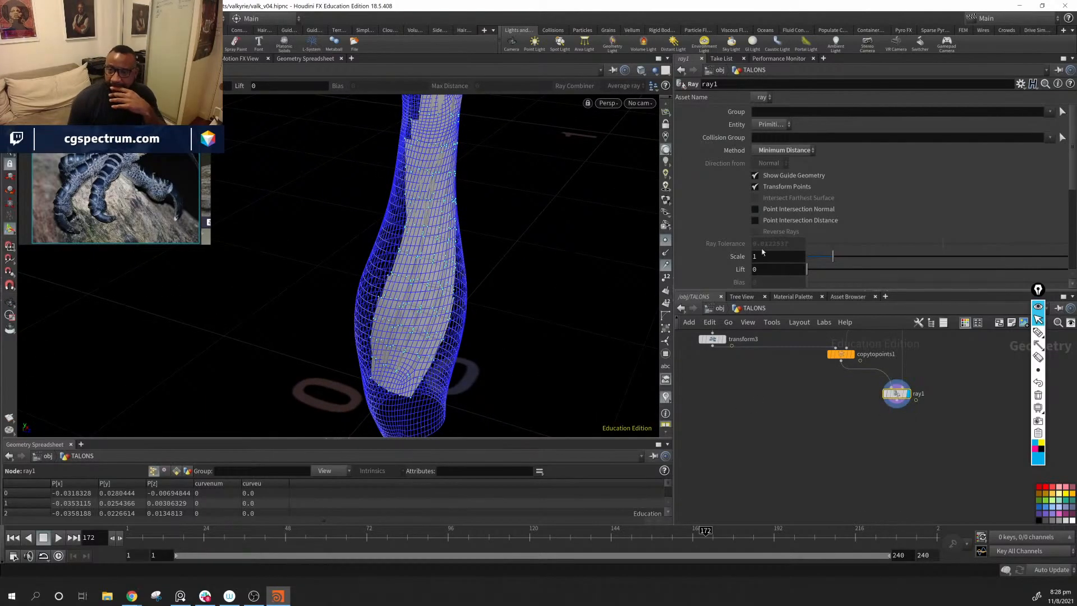
scroll(762, 252, down, 6)
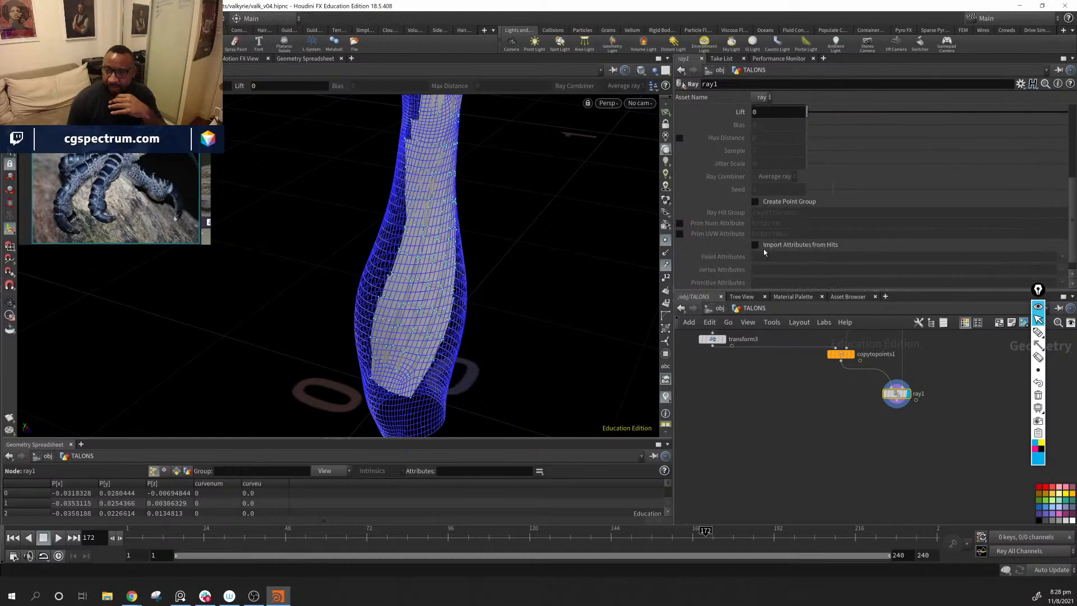
scroll(762, 251, down, 1)
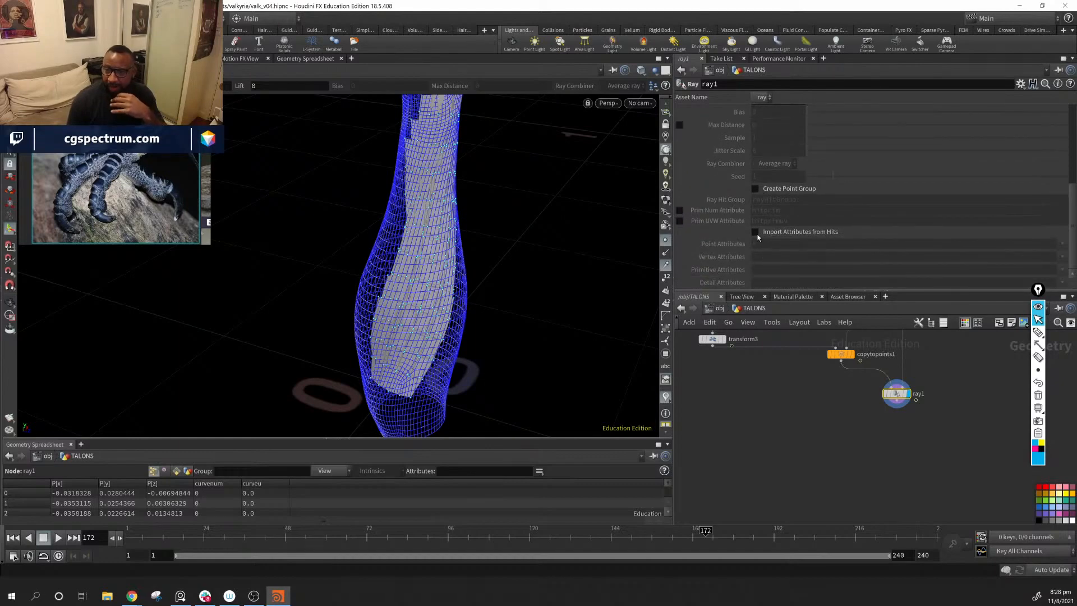
click(755, 231)
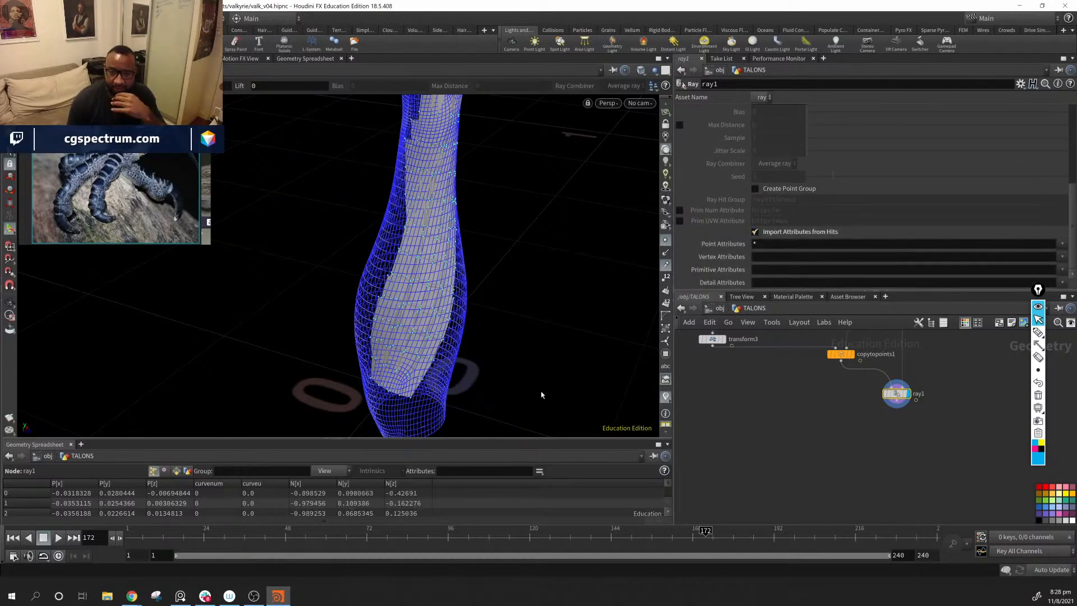
drag(538, 439, 538, 412)
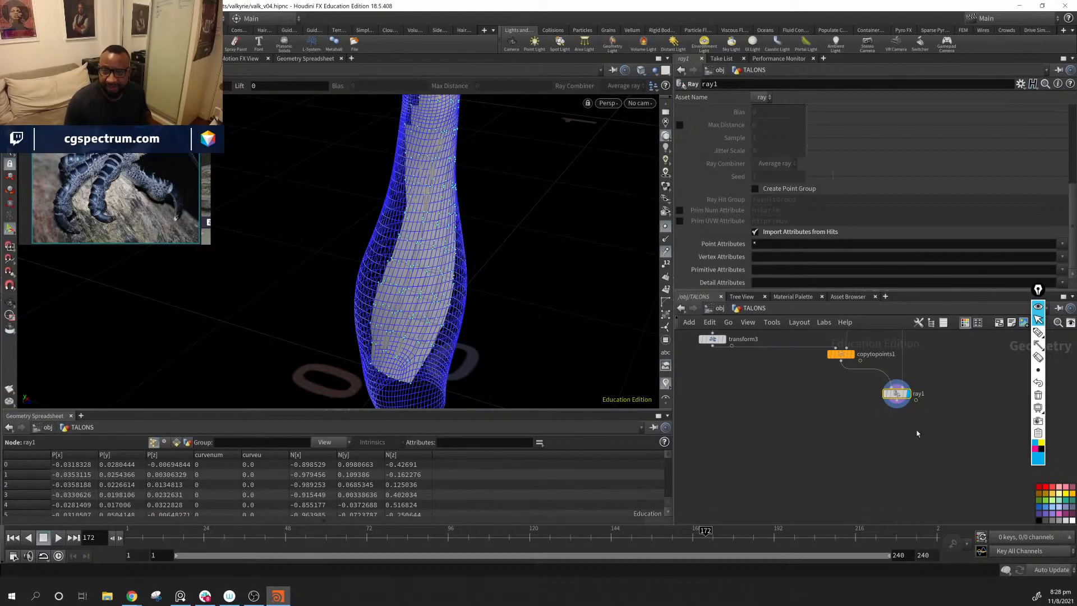
Step: Show the point normals on the projected scales, inspect their directions along the forearm, and hide them again
key(Escape)
drag(442, 267, 391, 329)
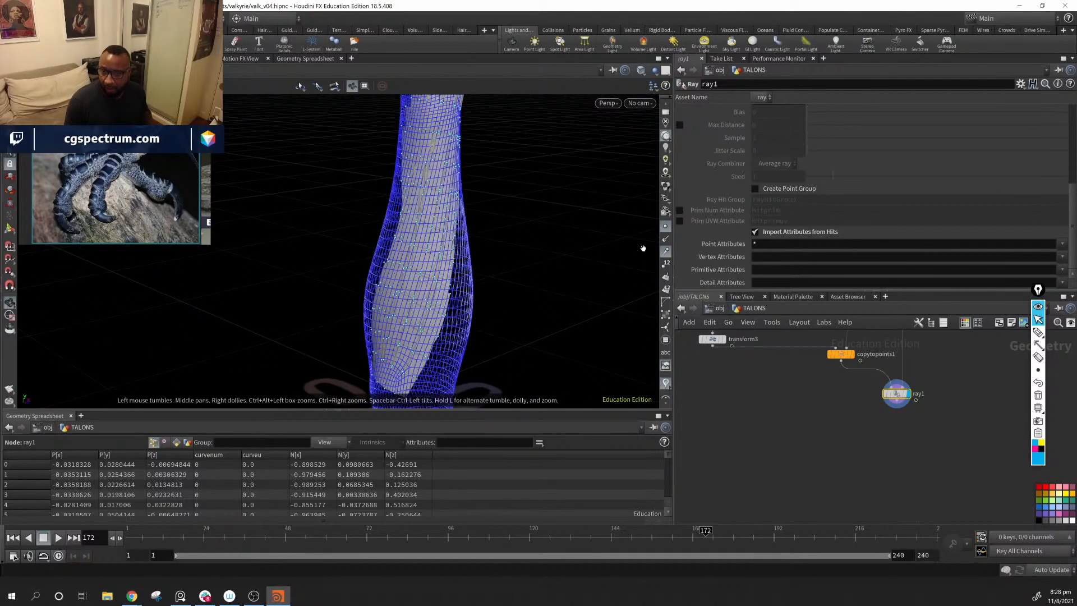
click(666, 239)
alt+drag(507, 258, 441, 293)
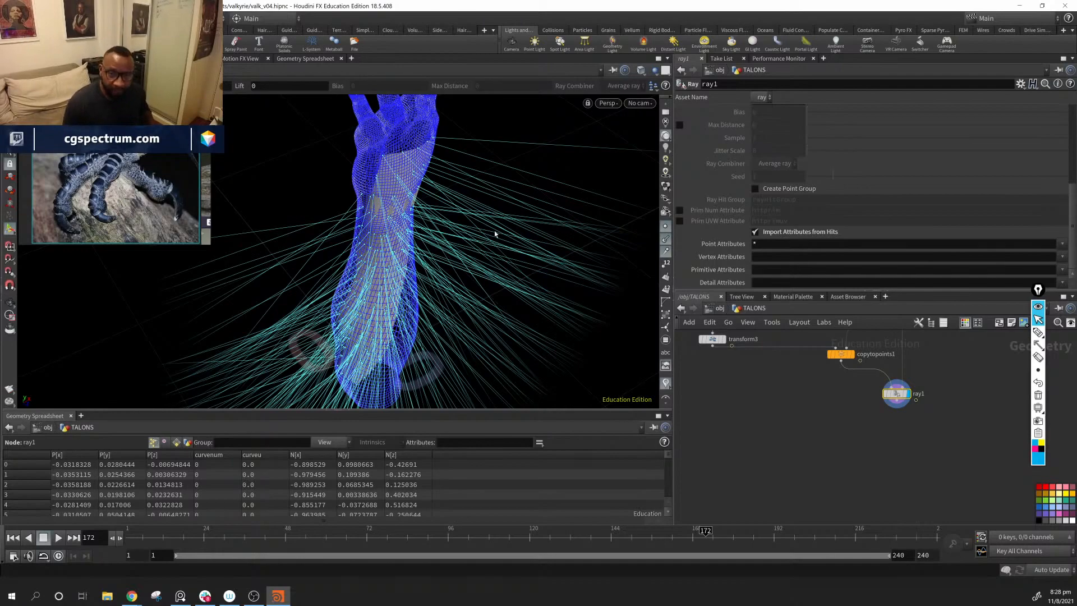
drag(361, 252, 398, 255)
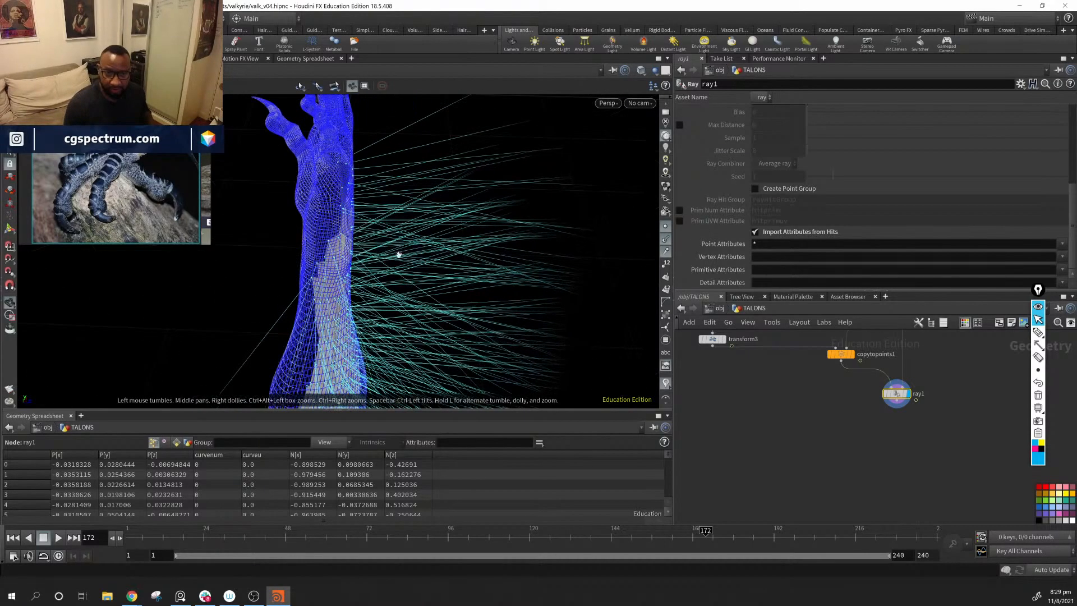
click(665, 259)
drag(418, 241, 437, 264)
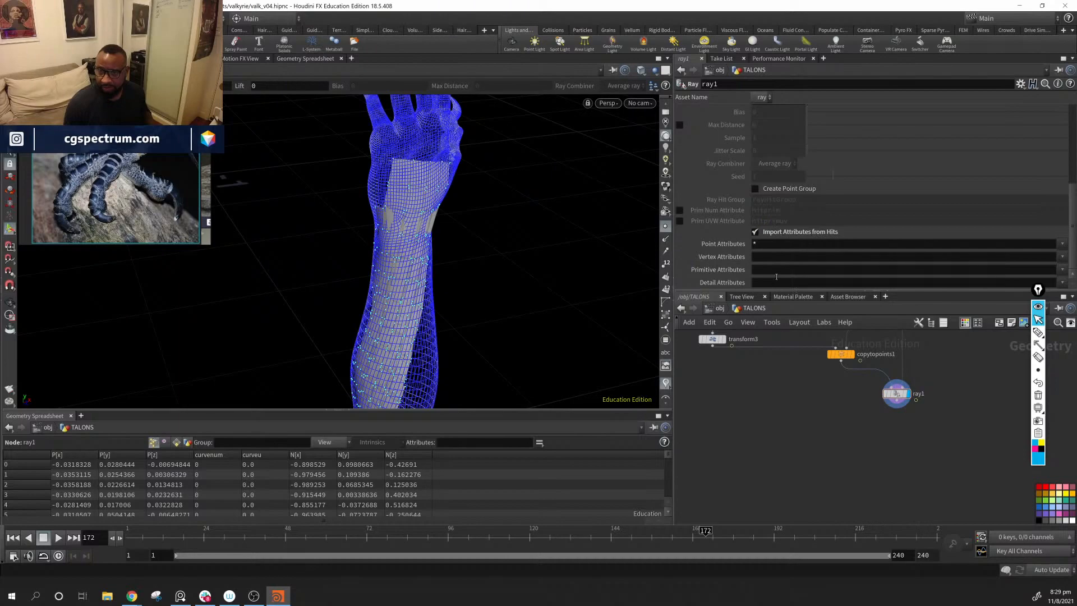
Step: Add an Attribute Expression node below ray1 and connect ray1's output to it
middle_drag(852, 481, 842, 459)
scroll(848, 451, up, 3)
scroll(849, 452, down, 1)
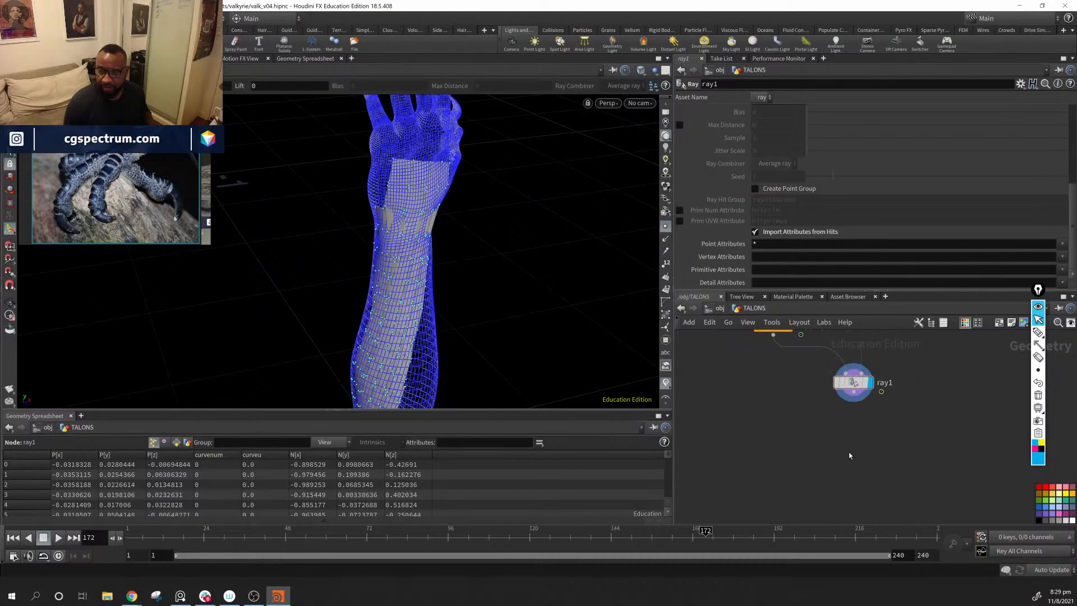
key(Tab)
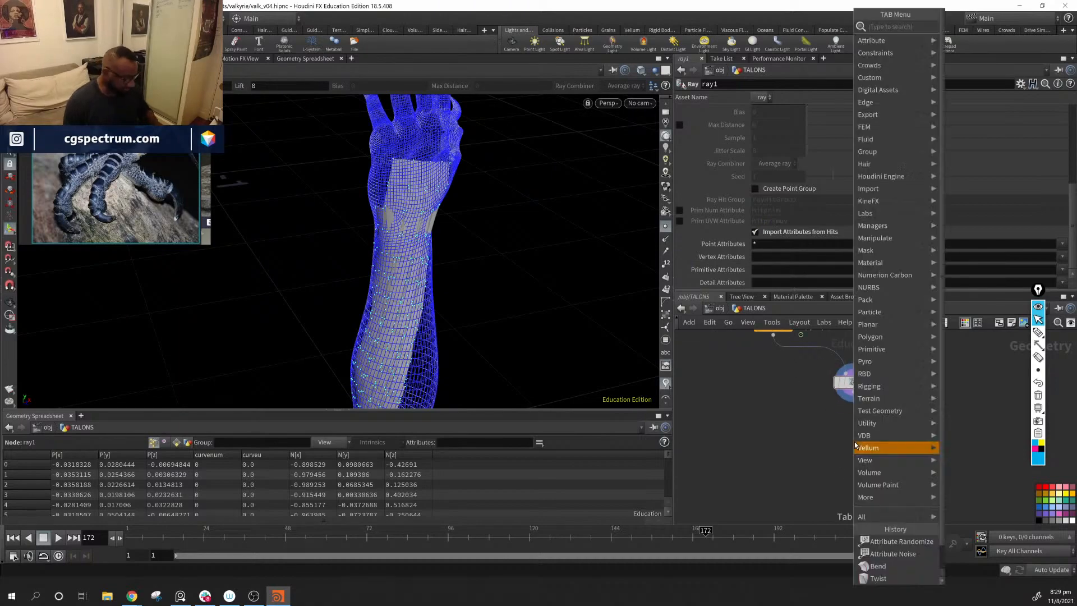
mouse_move(856, 447)
text(a e)
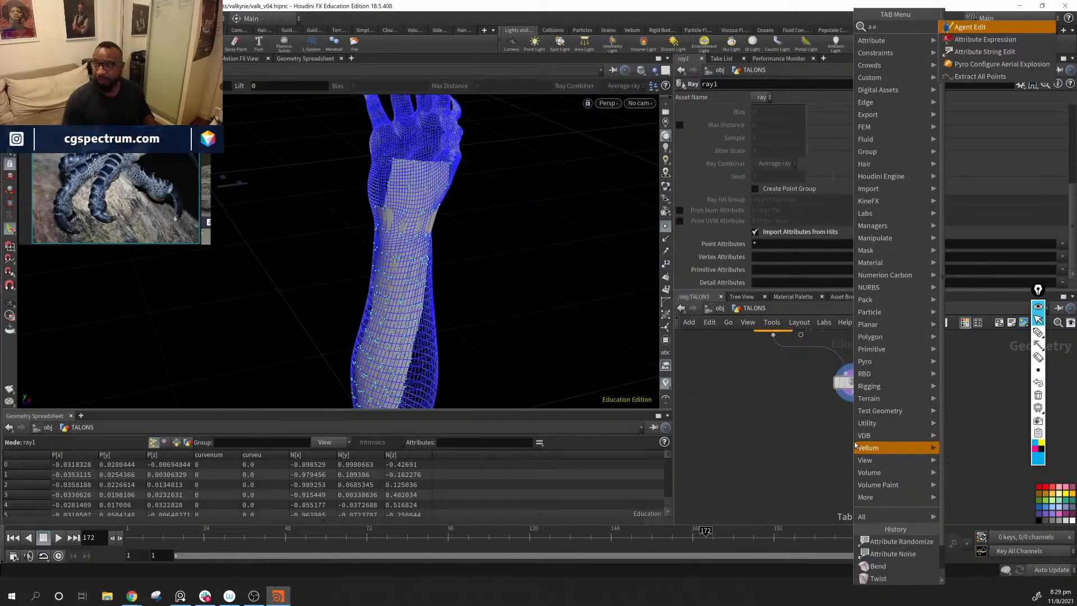
key(Down)
key(Return)
click(854, 442)
scroll(854, 442, down, 2)
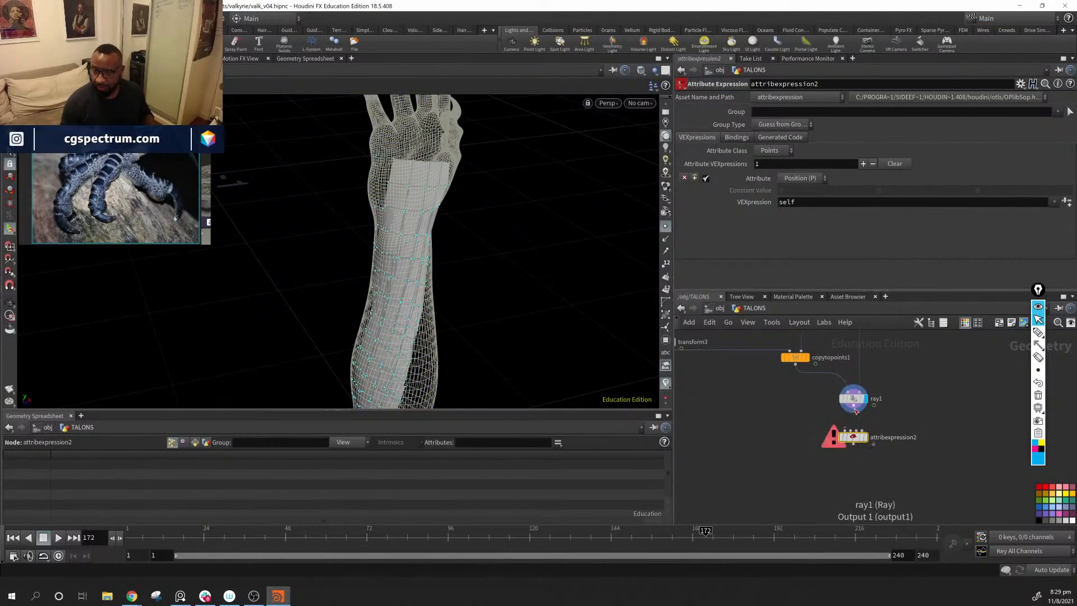
drag(856, 412, 853, 432)
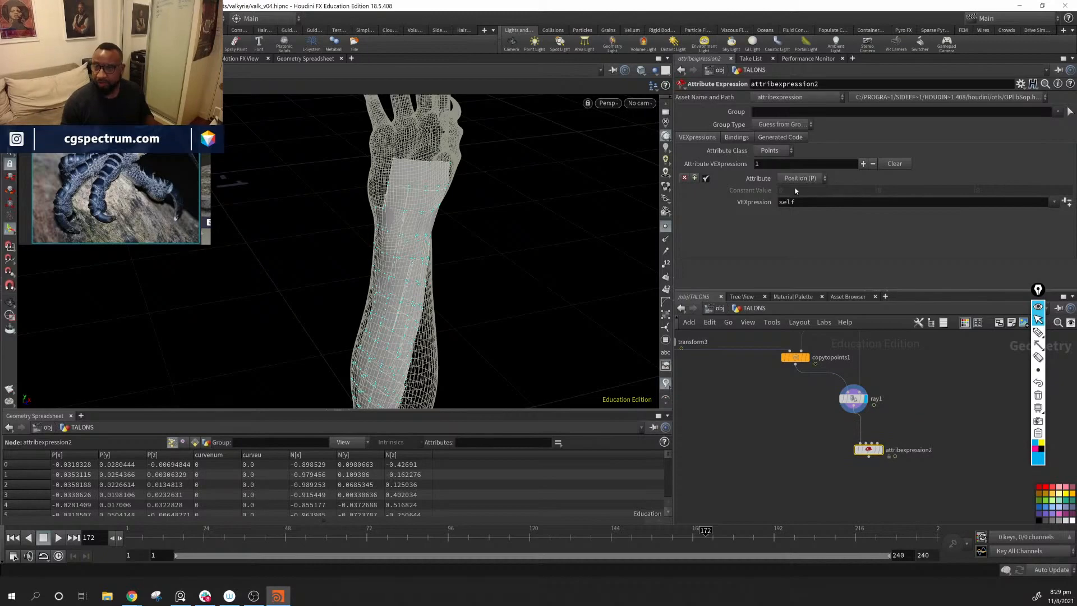
Step: Set the position VEXpression to self + @N, display the Attribute Expression node, and inspect the displaced scales
click(821, 205)
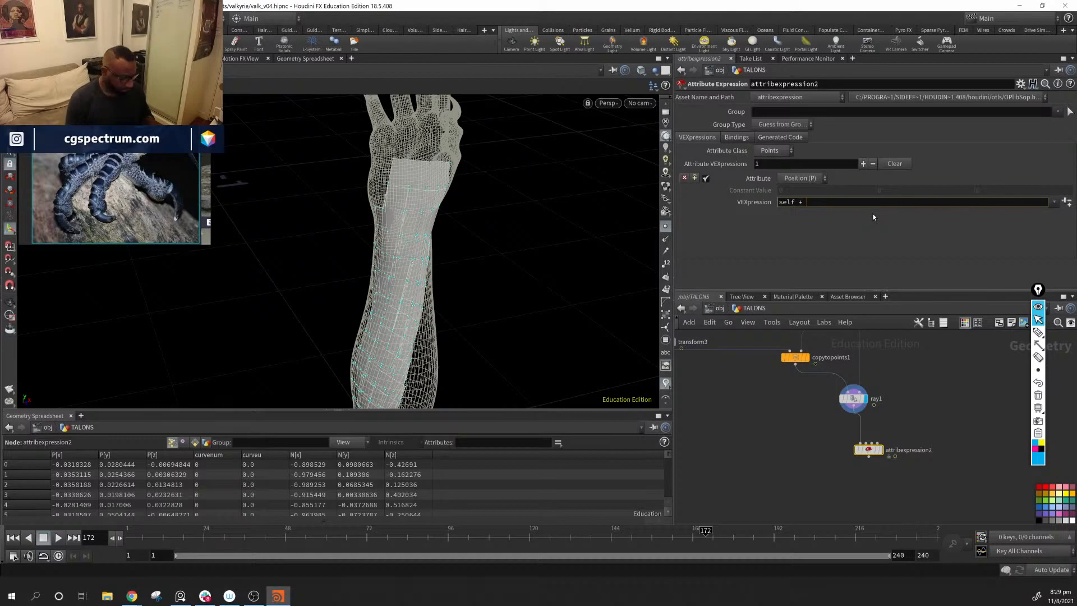
key(Return)
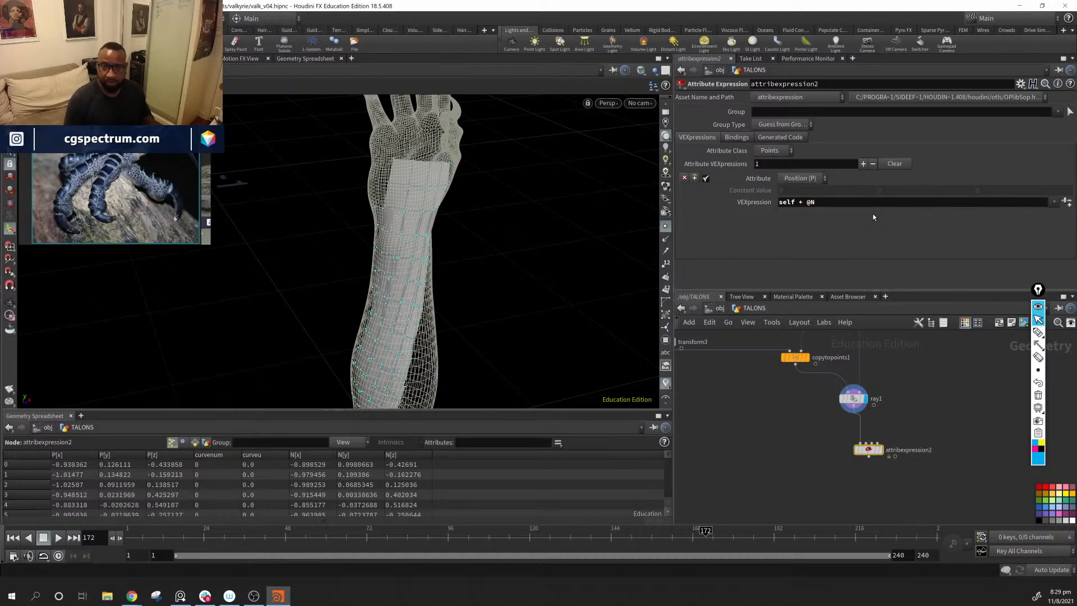
click(879, 449)
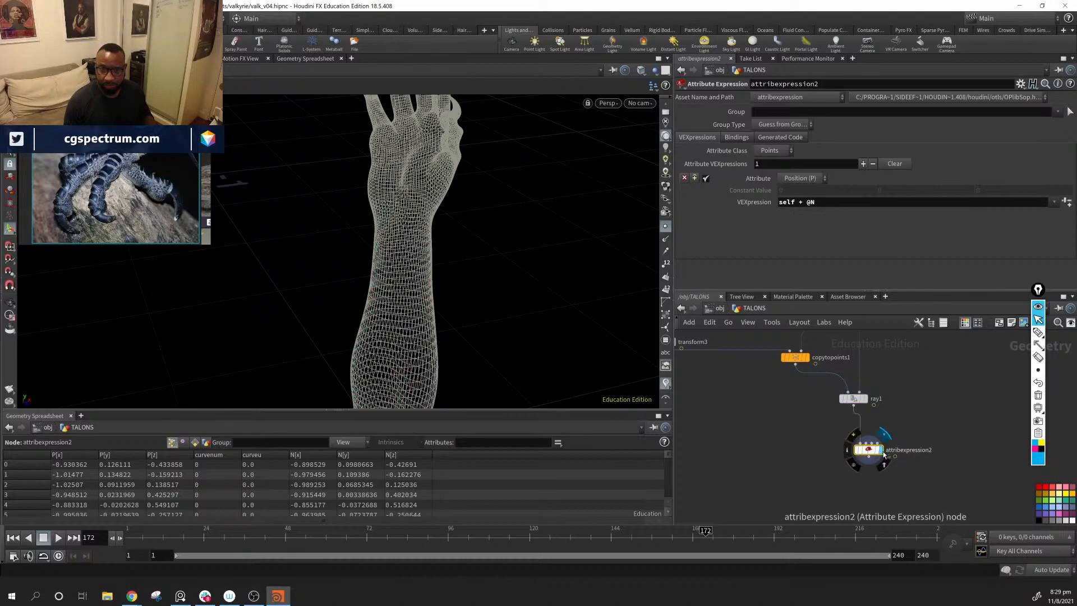
alt+drag(541, 261, 449, 266)
alt+drag(561, 280, 520, 291)
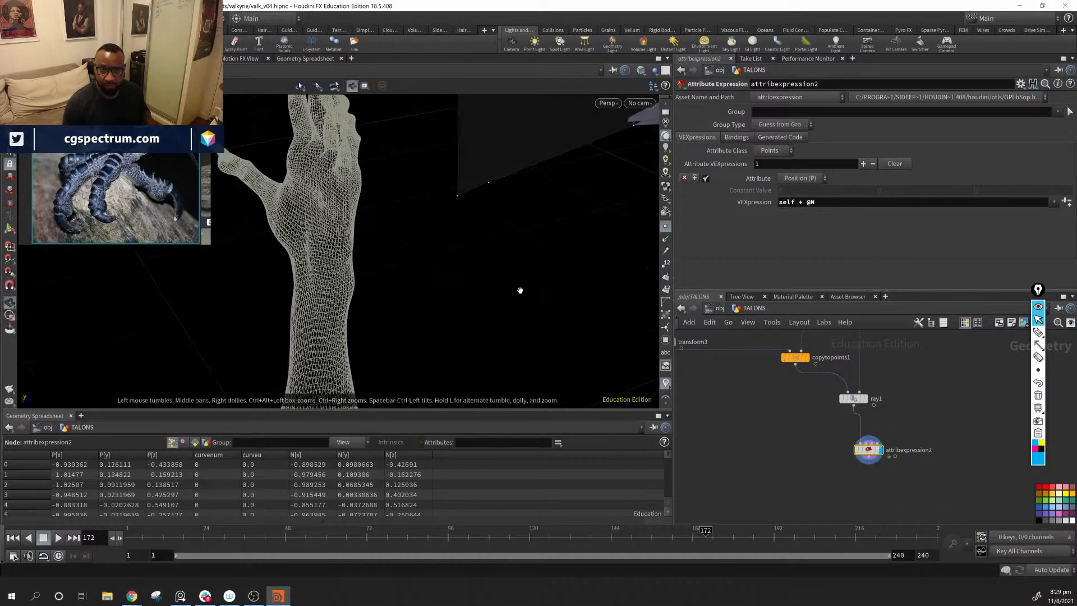
alt+right_drag(520, 291, 468, 293)
alt+drag(469, 294, 494, 292)
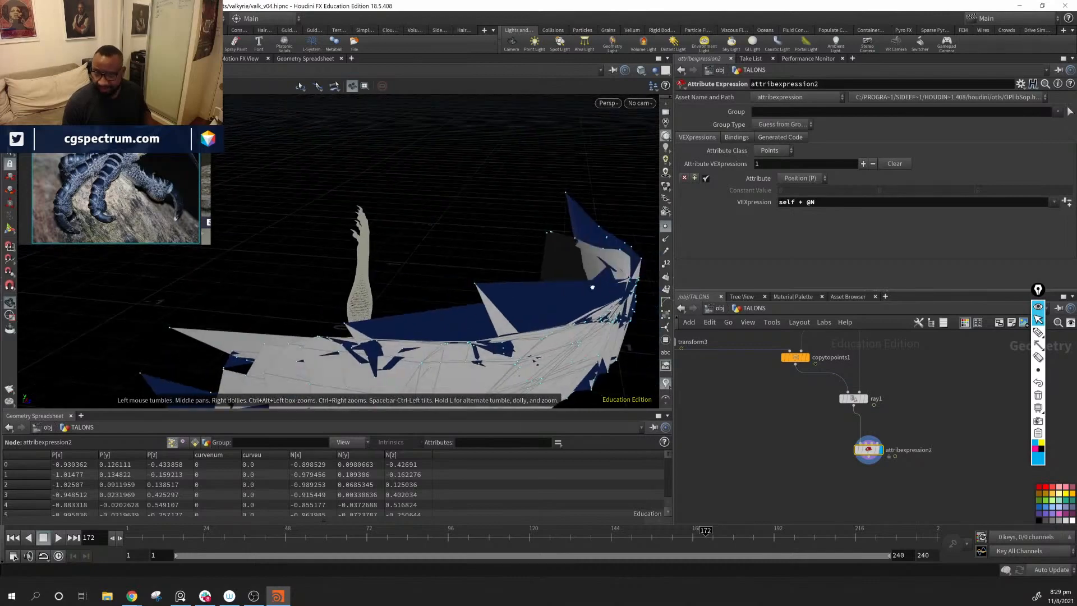
Step: Change the VEXpression to self + @N * value.x and set the first Constant Value component to 0.007
click(847, 204)
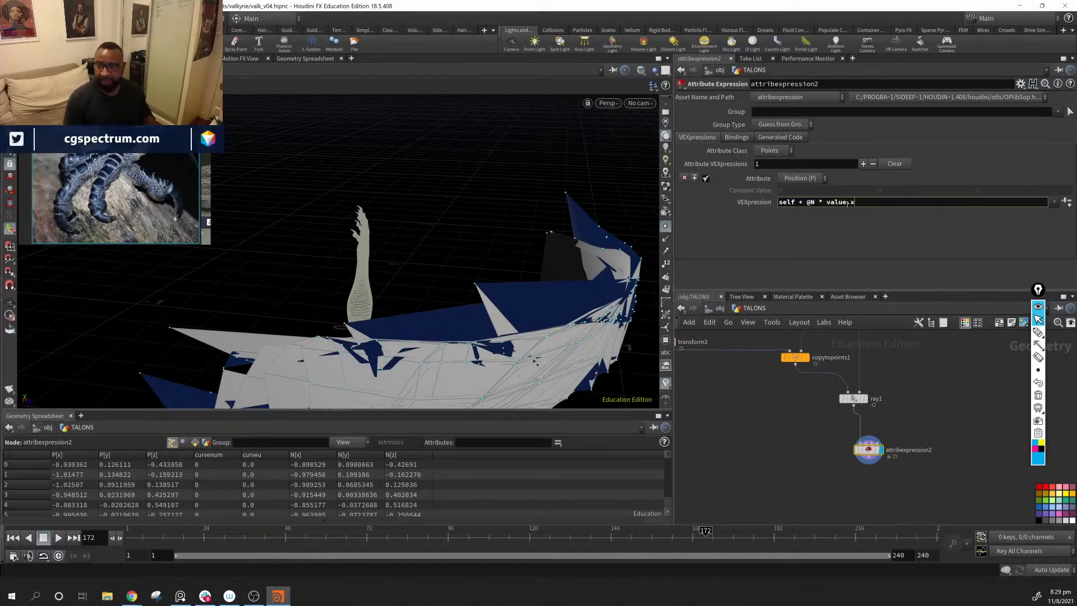
key(Return)
alt+drag(477, 250, 380, 259)
alt+middle_drag(596, 227, 267, 214)
alt+right_drag(266, 215, 483, 240)
middle_drag(793, 192, 839, 235)
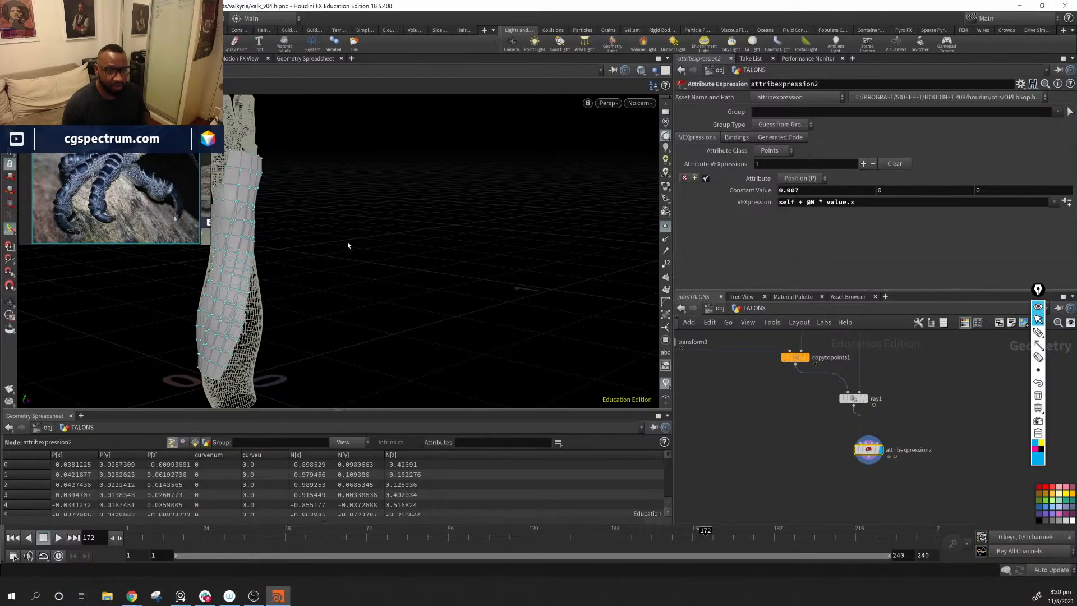
Step: Try raising the first Constant Value component to 0.057 and inspect the scales pushed off the arm
alt+drag(347, 245, 375, 250)
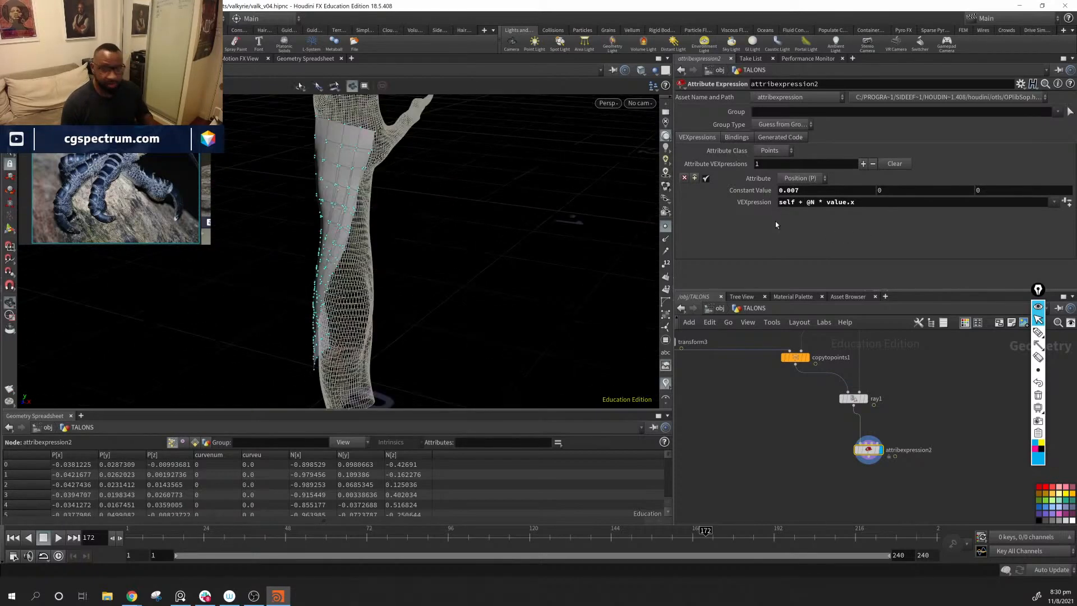
drag(348, 207, 426, 259)
middle_drag(832, 190, 880, 212)
alt+drag(476, 250, 538, 264)
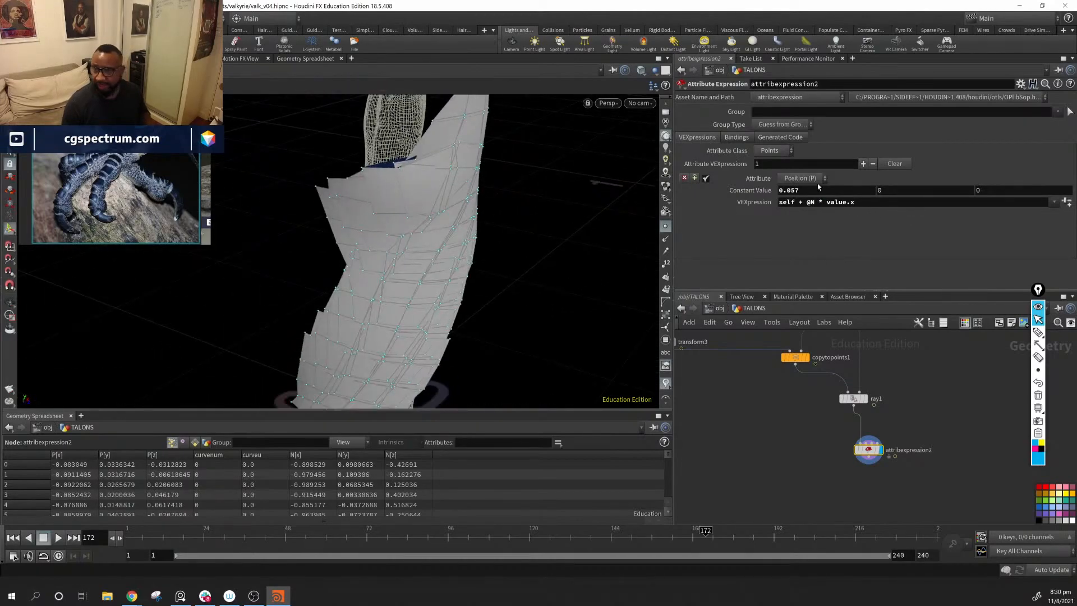
Step: Set the first Constant Value component of the Attribute Expression node to 0
click(818, 191)
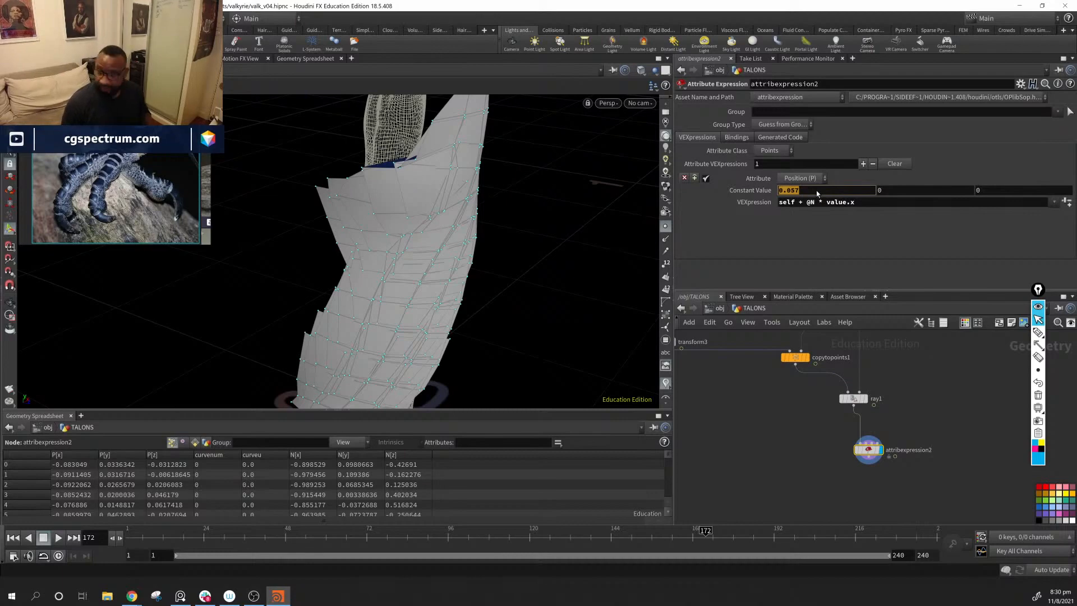
text(0)
key(Return)
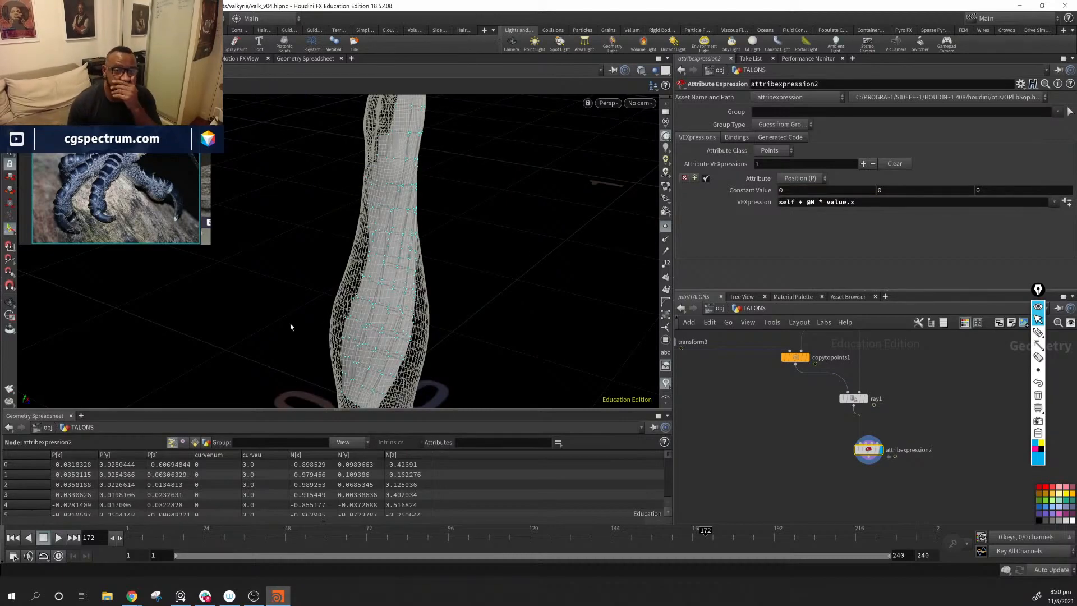
Step: Move the grid1, taper, bend1 and reverse2 nodes together away from the curve branch, clear of transform3
middle_drag(742, 403, 828, 514)
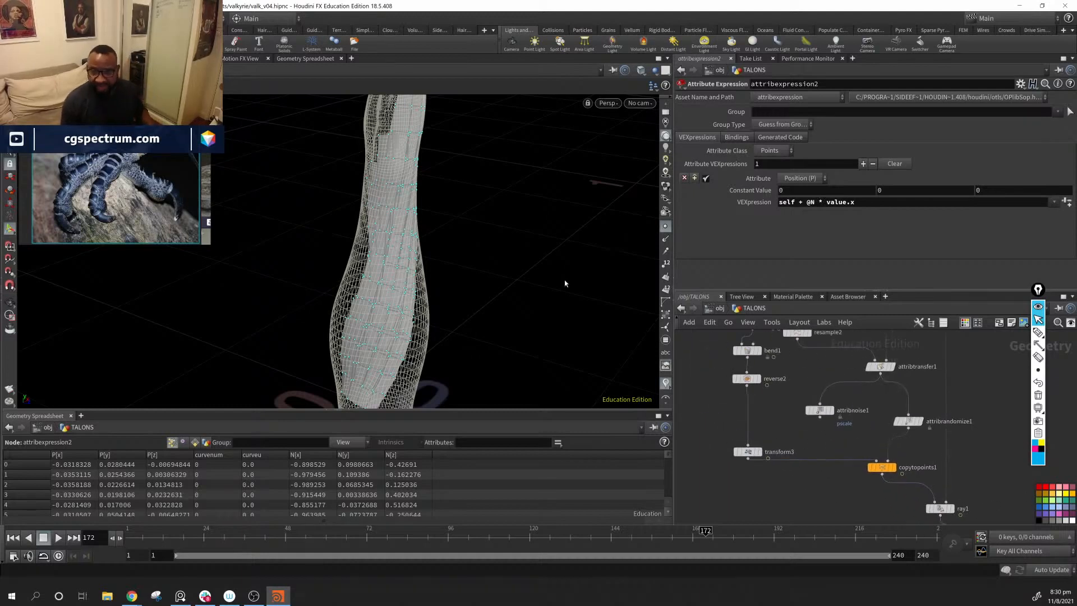
middle_drag(797, 390, 810, 492)
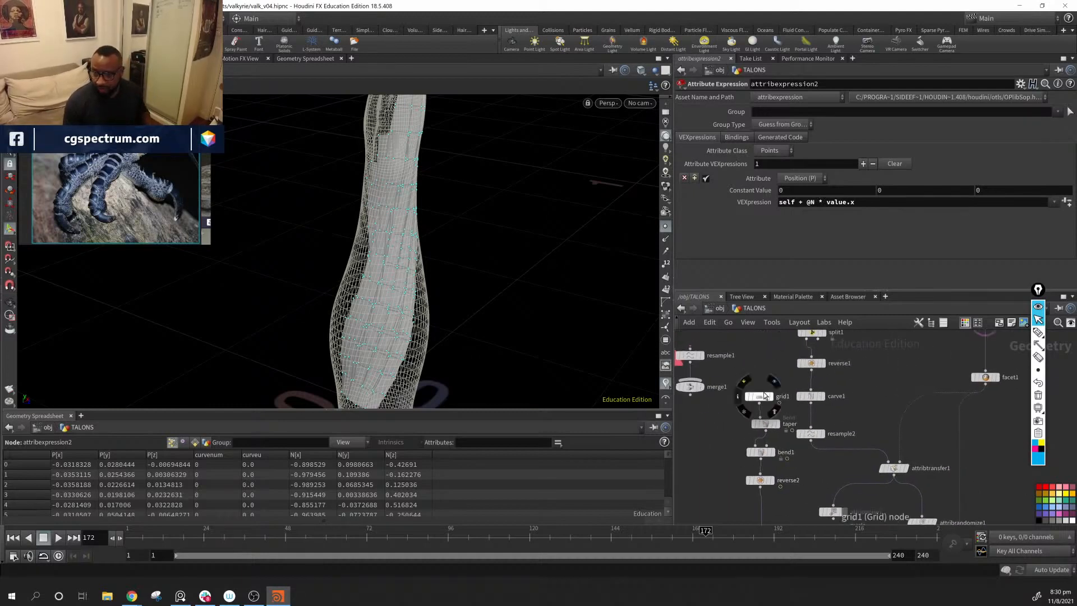
scroll(813, 488, down, 5)
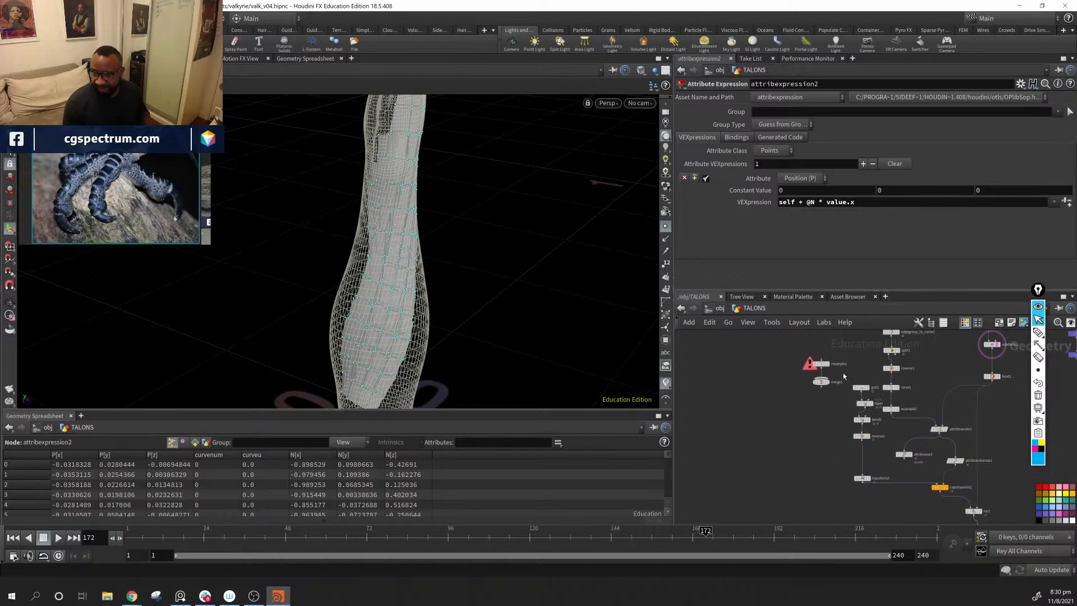
drag(844, 376, 802, 448)
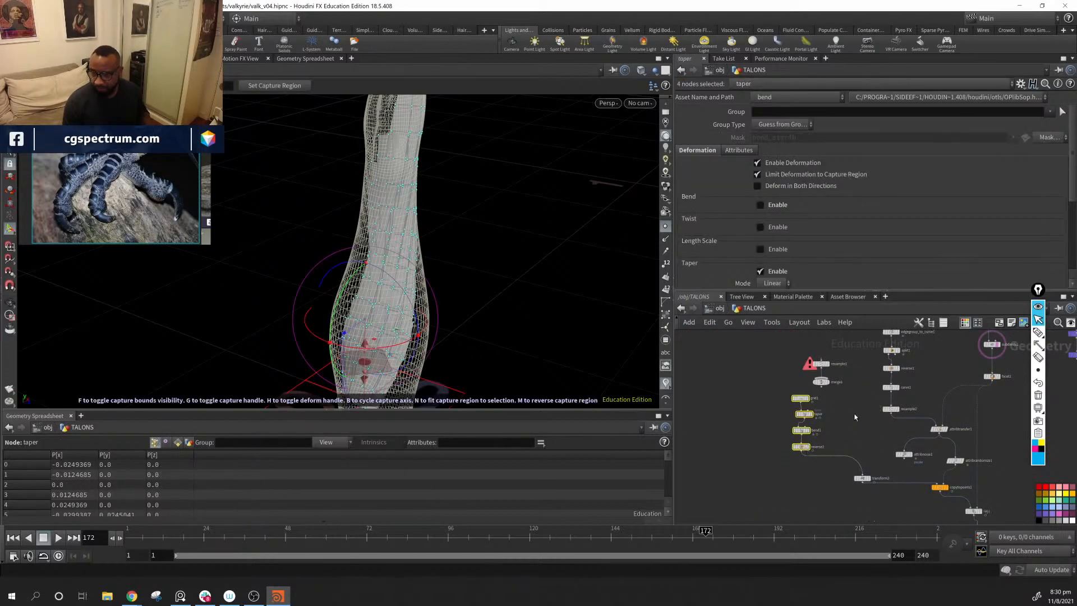
scroll(830, 431, up, 5)
Step: Display reverse2 and examine the single source scale beside the forearm mesh
click(786, 464)
alt+middle_drag(460, 389, 471, 300)
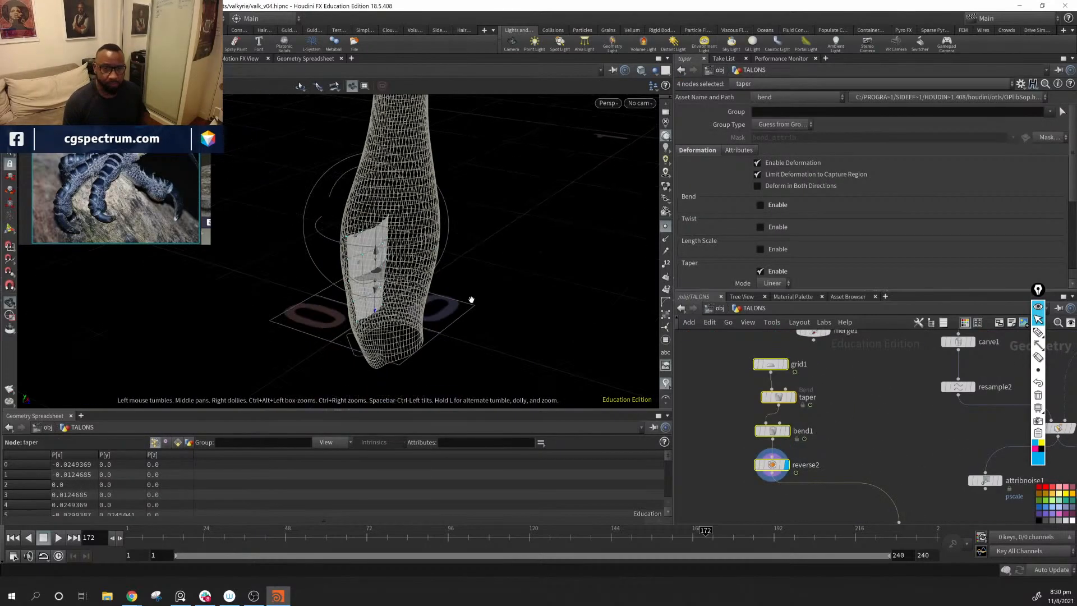
drag(471, 300, 449, 270)
alt+middle_drag(449, 269, 414, 266)
Step: Move transform3 further down to open space for a new node after reverse2
middle_drag(849, 455, 865, 370)
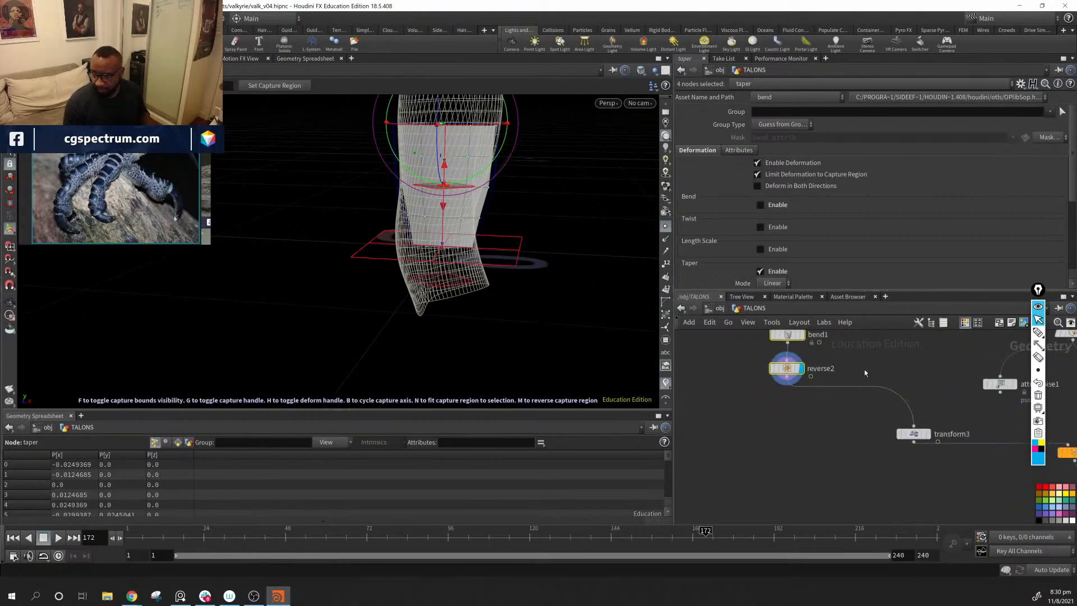
click(835, 452)
drag(913, 435, 907, 476)
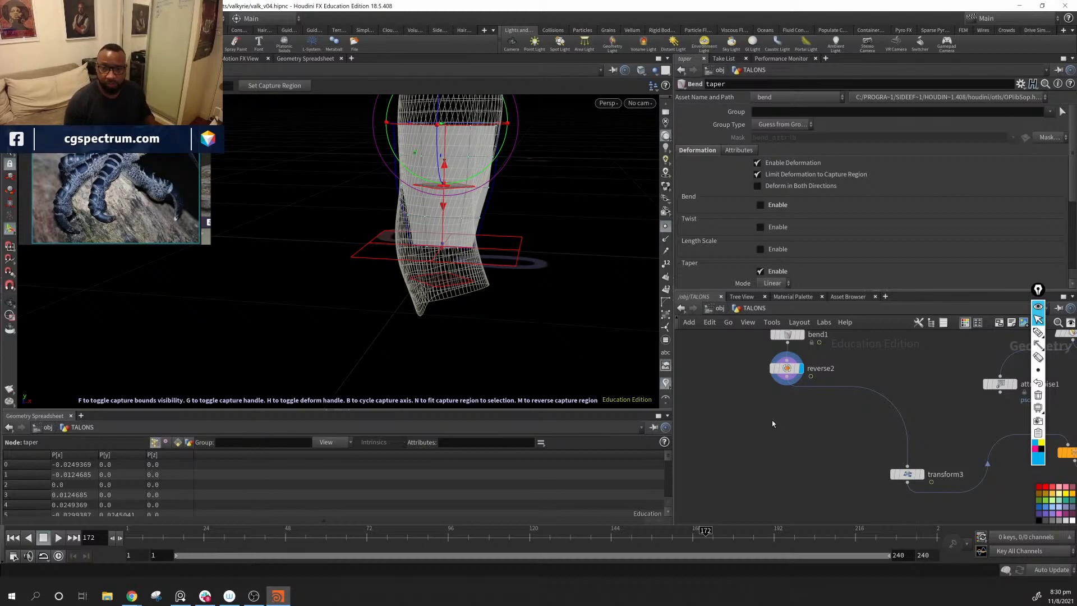
Step: Add an Attribute VOP node to the network below reverse2
scroll(750, 435, down, 3)
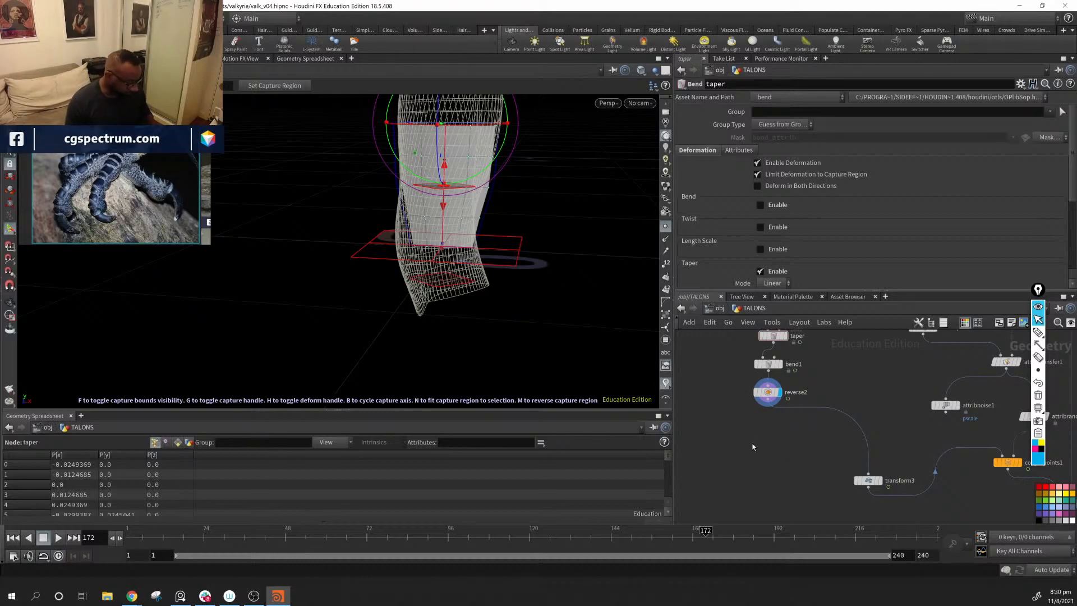
key(Tab)
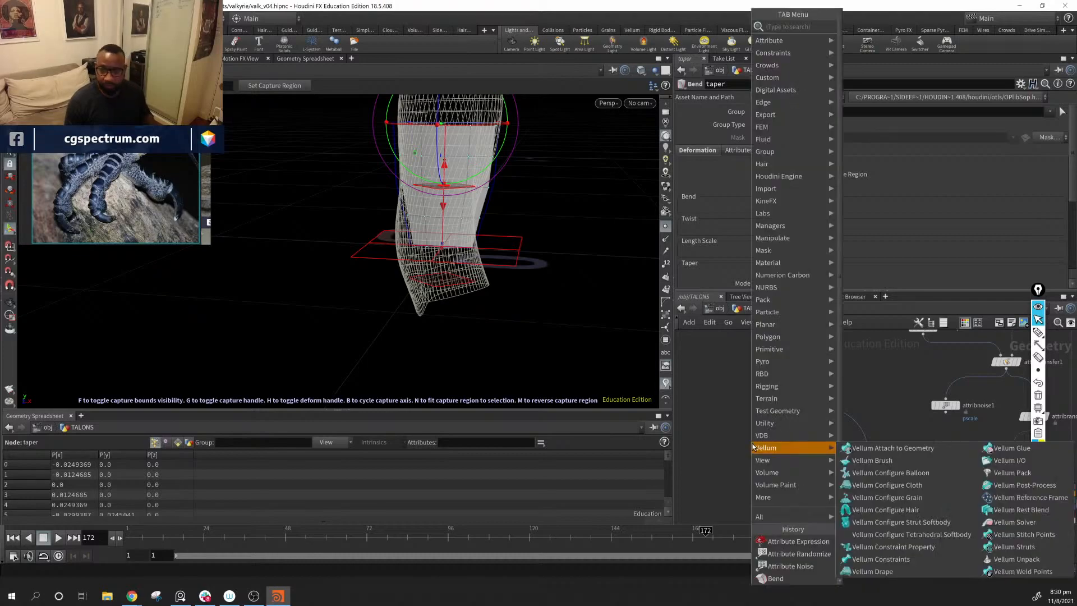
text(av)
key(Return)
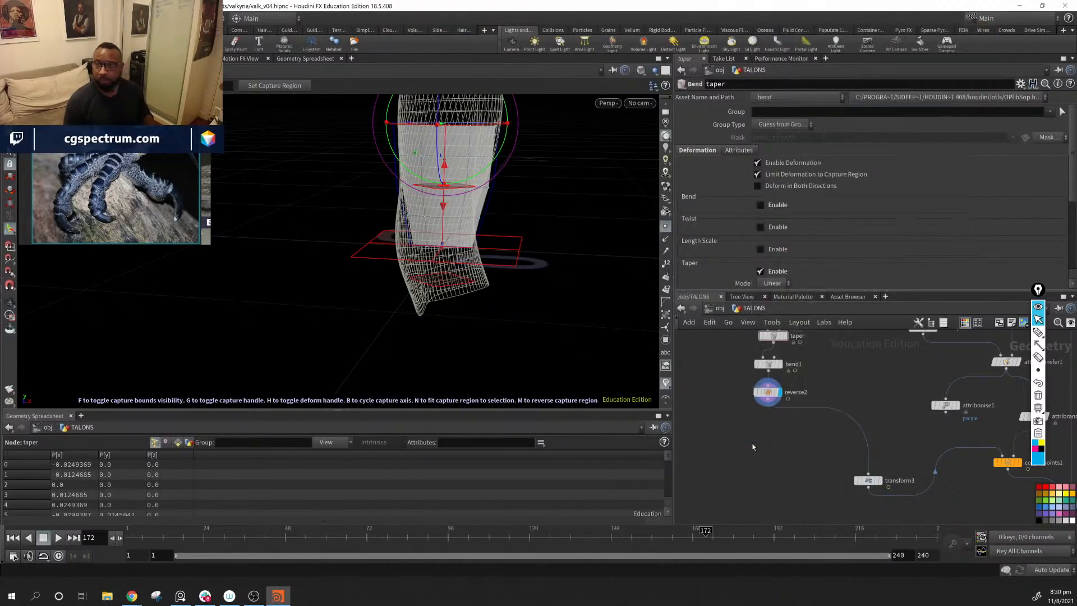
click(751, 437)
Step: Turn off the template display of subdivide1 so the forearm wireframe is hidden
middle_drag(904, 386, 833, 446)
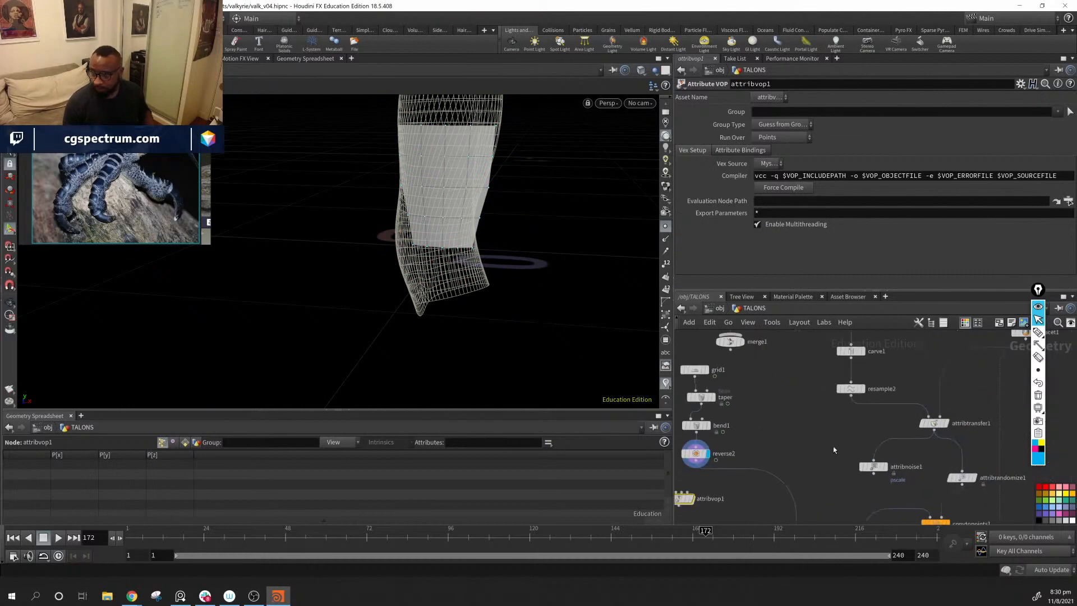
scroll(833, 446, down, 3)
middle_drag(923, 409, 862, 436)
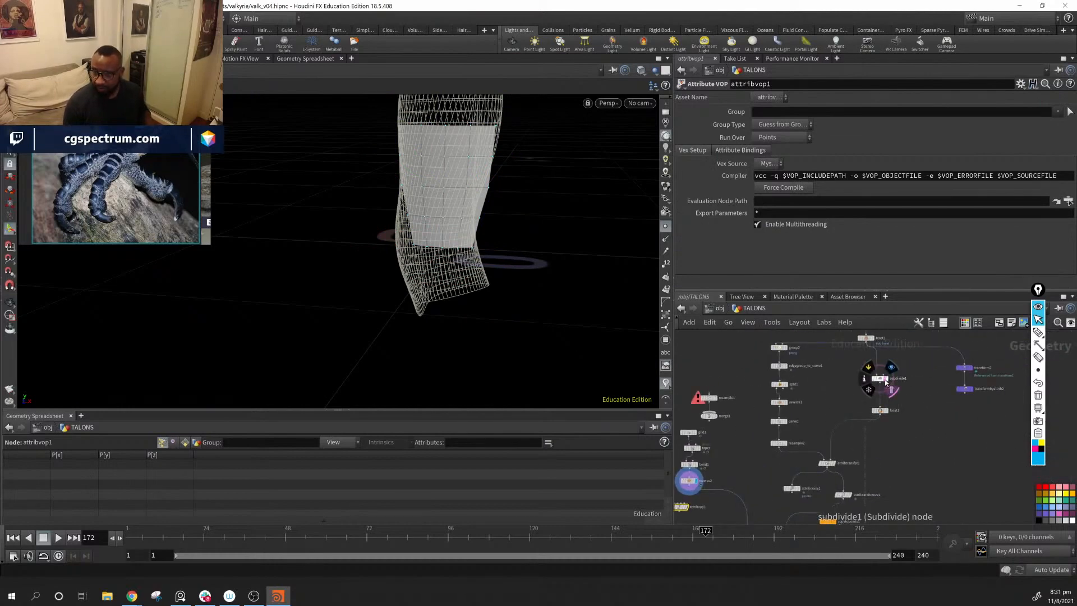
click(892, 389)
Step: Wire the output of reverse2 into the first input of attribvop1 and display attribvop1
middle_drag(927, 442, 1018, 333)
scroll(791, 414, up, 2)
scroll(792, 414, up, 3)
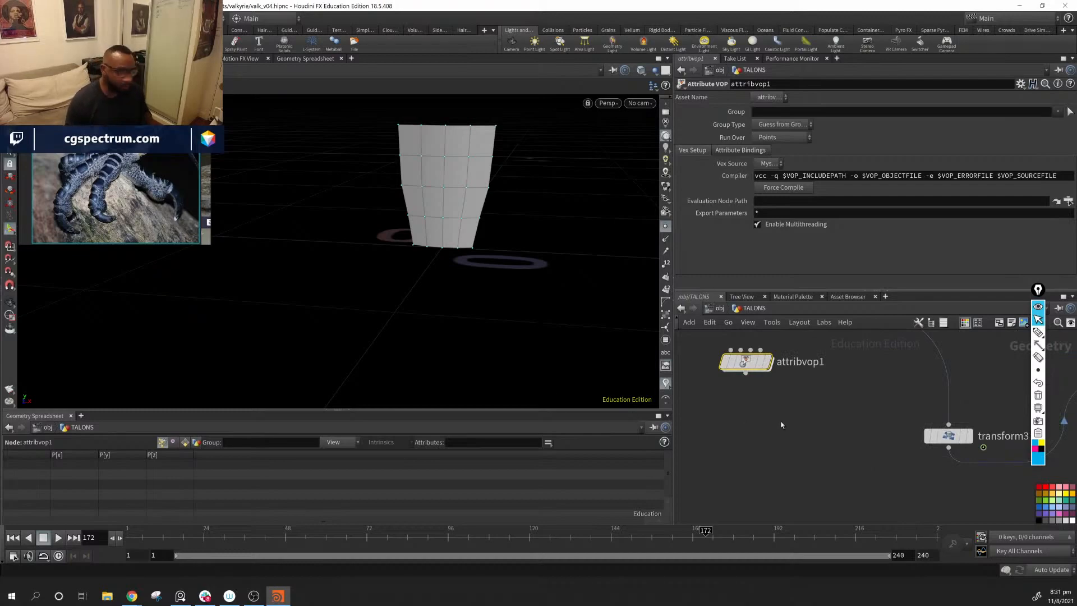
middle_drag(782, 428, 778, 520)
drag(765, 402, 721, 451)
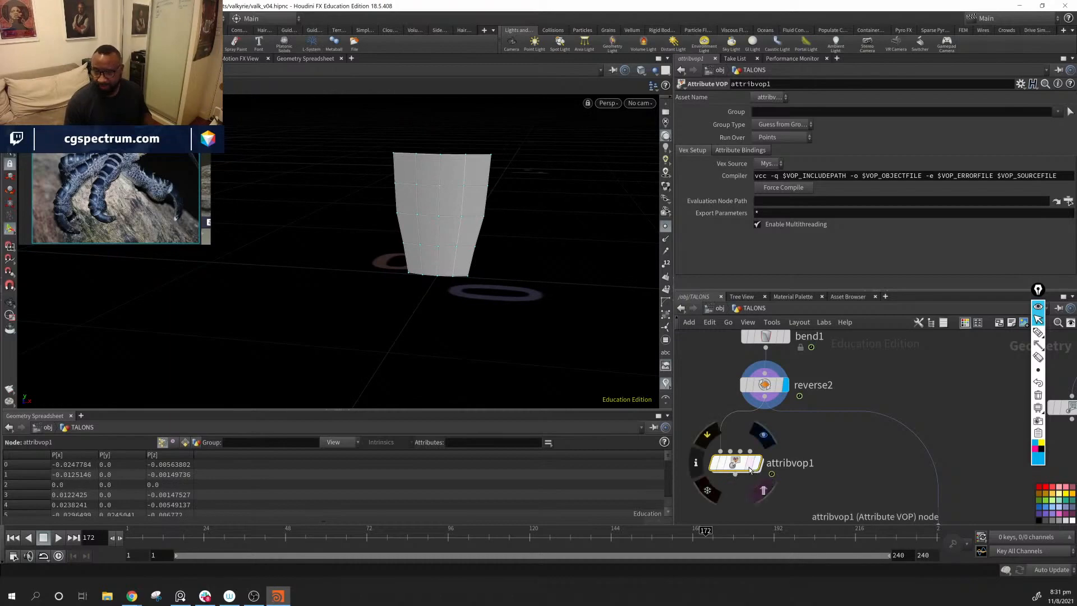
middle_drag(822, 475, 868, 475)
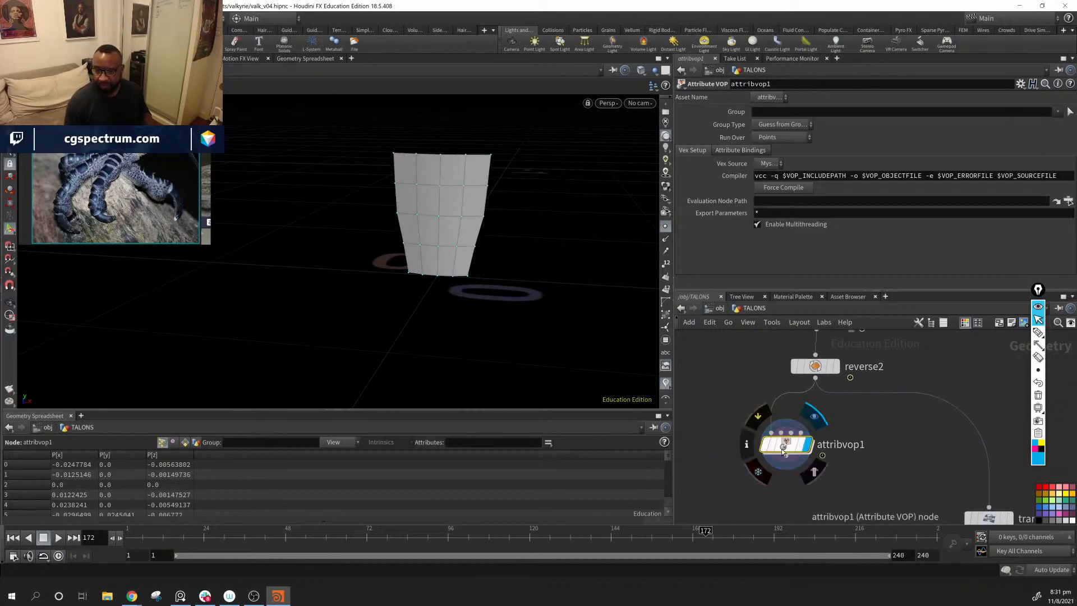
Step: Go inside attribvop1 and add a Relative to Bounding Box node between the global parameters and the output
double_click(782, 448)
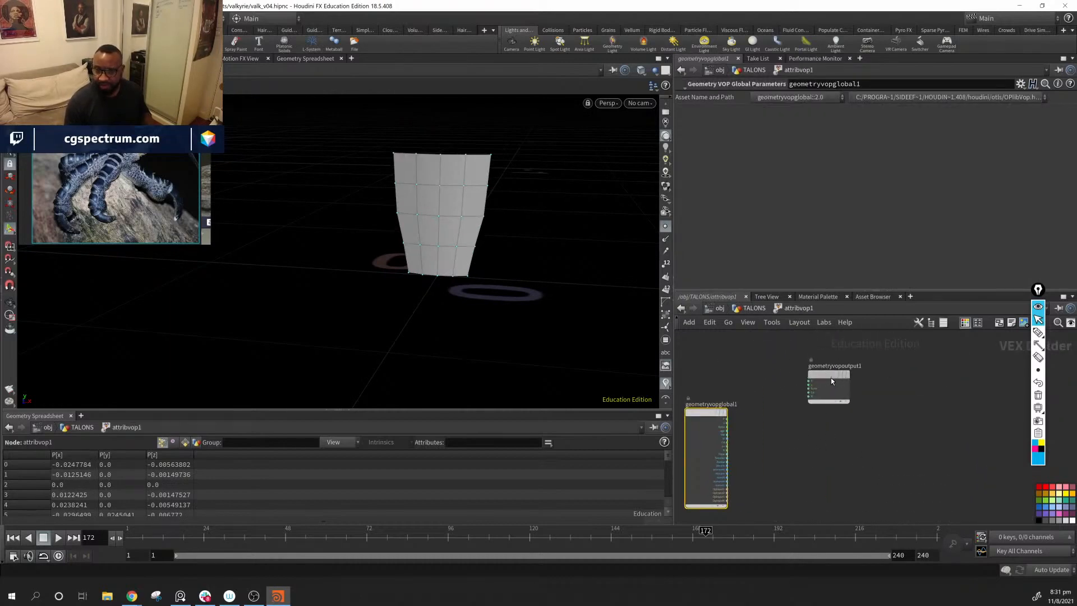
key(l)
key(Tab)
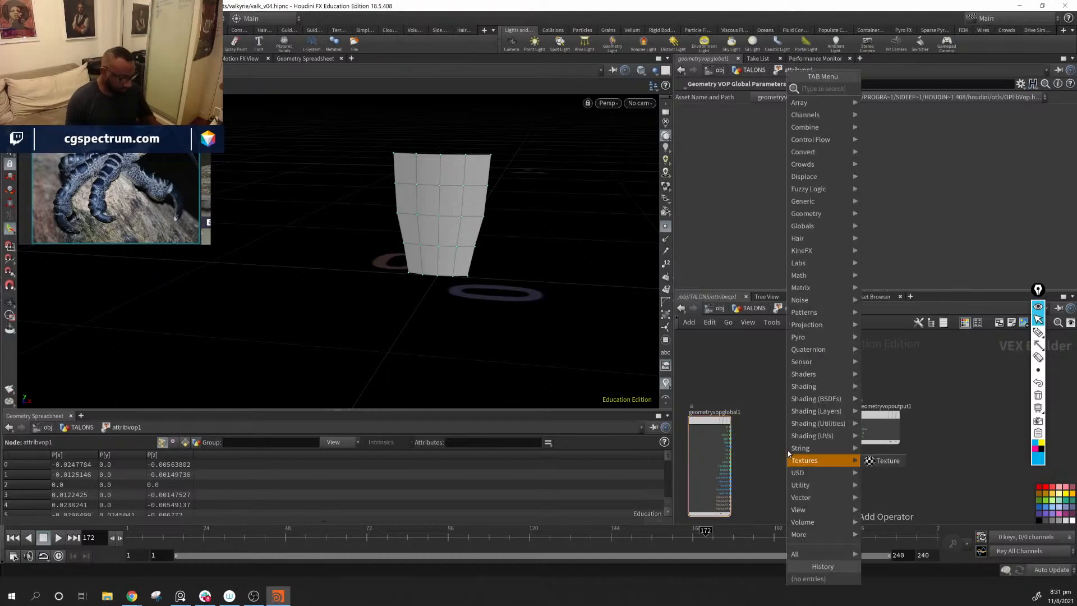
text(ramp)
key(BackSpace)
key(BackSpace)
key(BackSpace)
key(BackSpace)
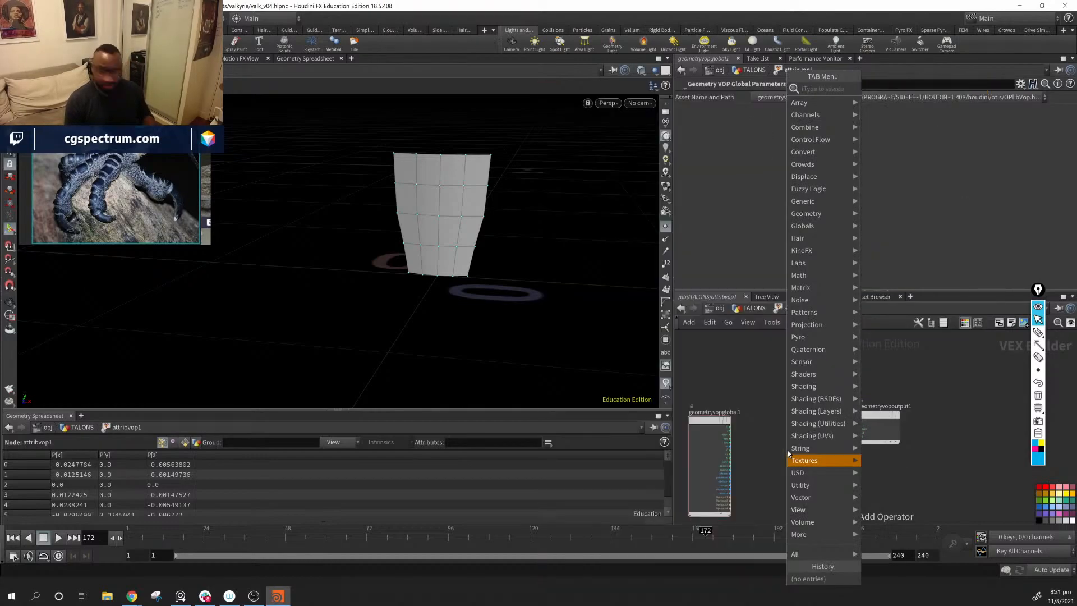
text(bb)
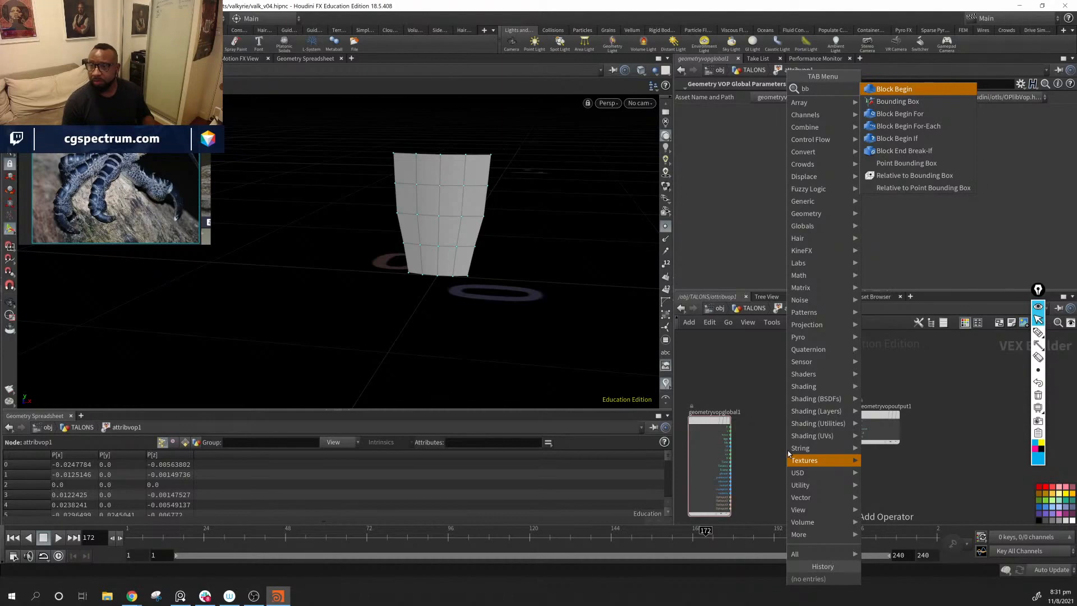
key(Down)
key(Down)
key(Down)
key(Down)
key(Down)
key(Down)
key(Down)
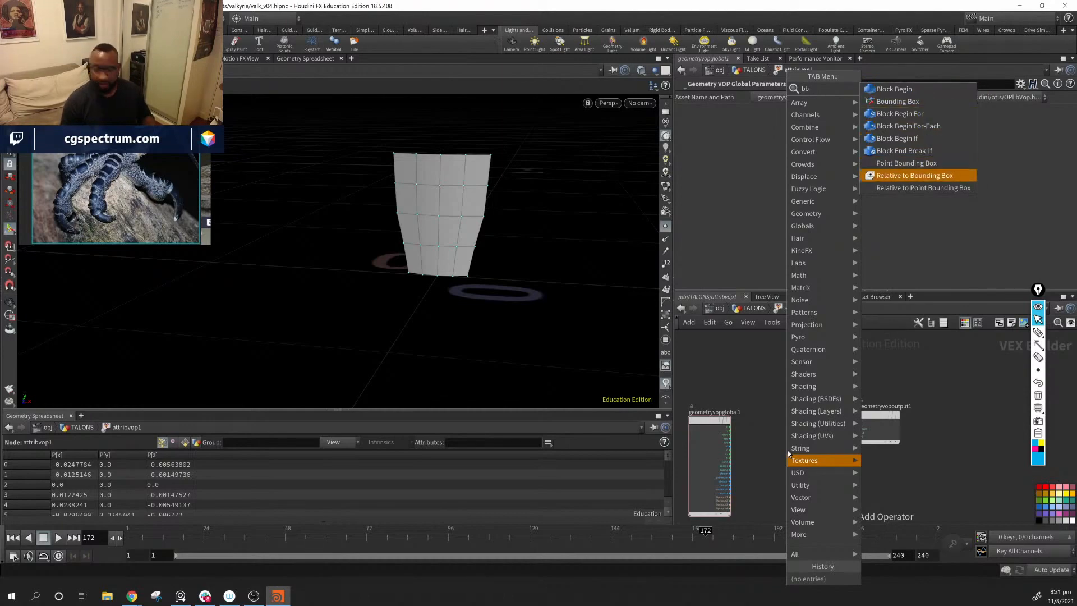
key(Return)
click(788, 454)
Step: Connect the global P to relbbox1 and wire its result into Cd on the geometry output
scroll(766, 424, up, 2)
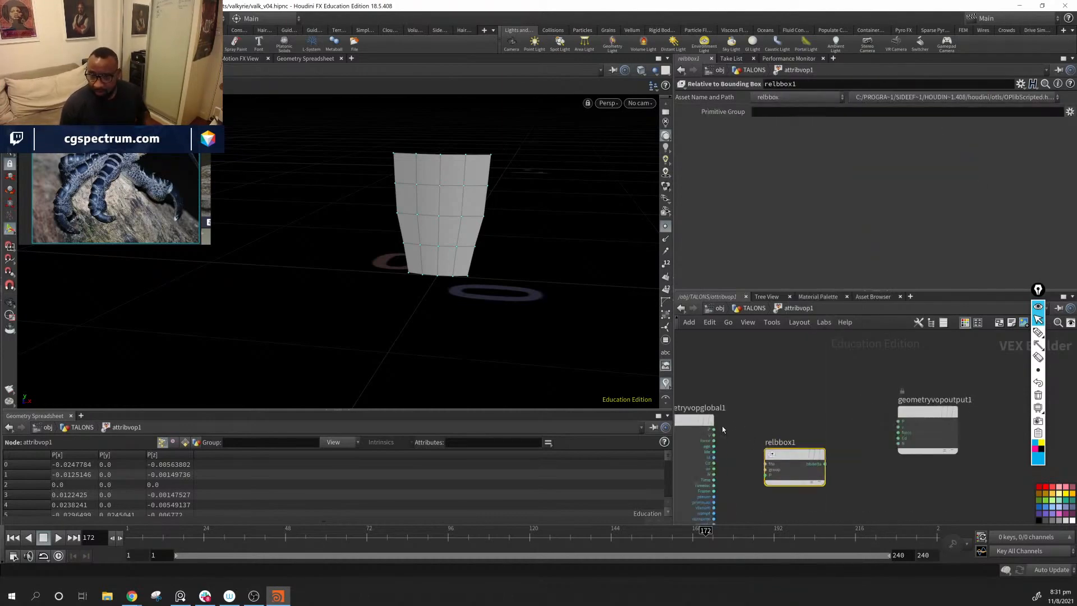
drag(715, 429, 792, 402)
drag(917, 413, 975, 402)
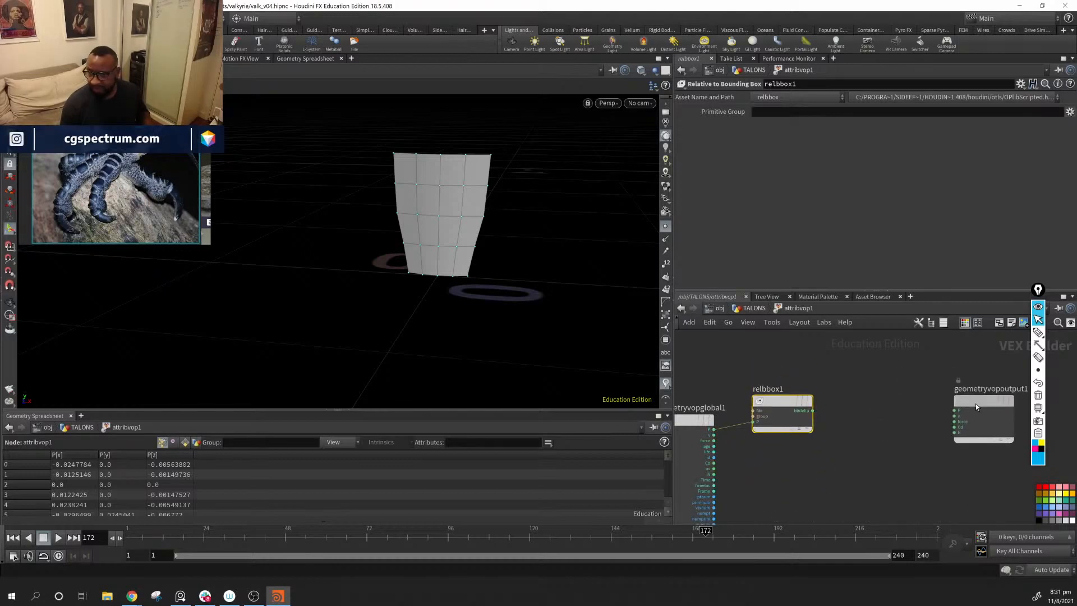
drag(812, 410, 1002, 376)
Step: Add a Vector to Float node fed by relbbox1 and send its second component to Cd on the geometry output
middle_drag(912, 468, 822, 476)
click(797, 466)
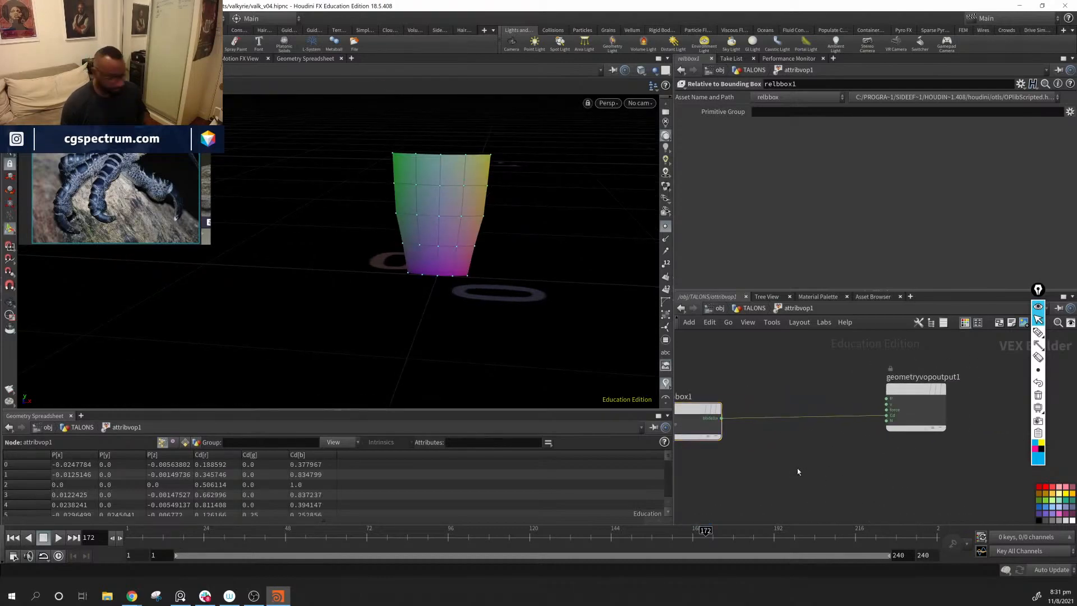
key(Tab)
text(ve)
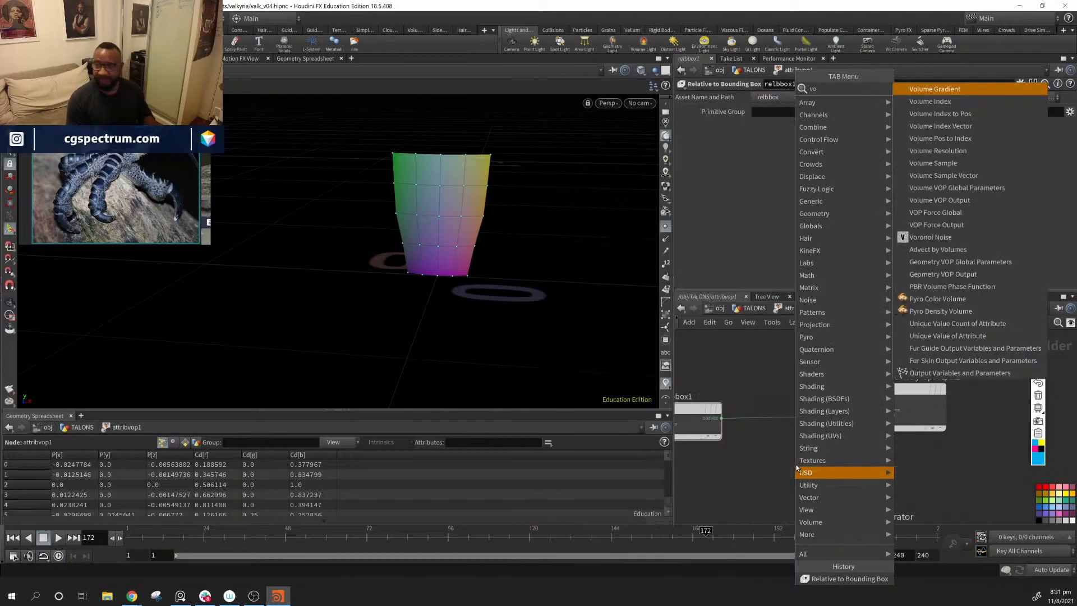
key(Down)
key(Down)
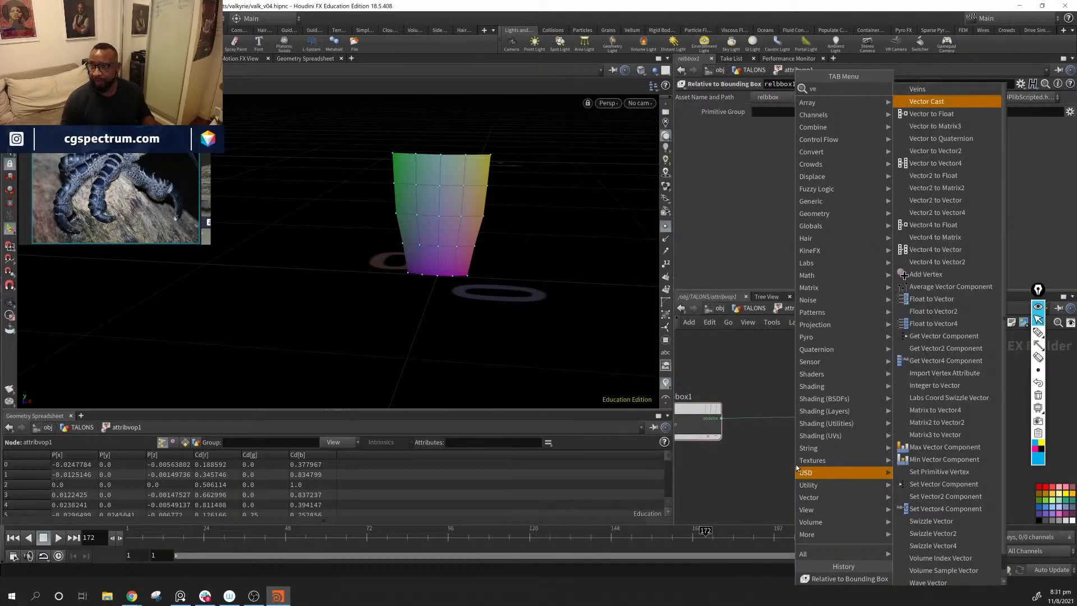
key(Return)
click(794, 468)
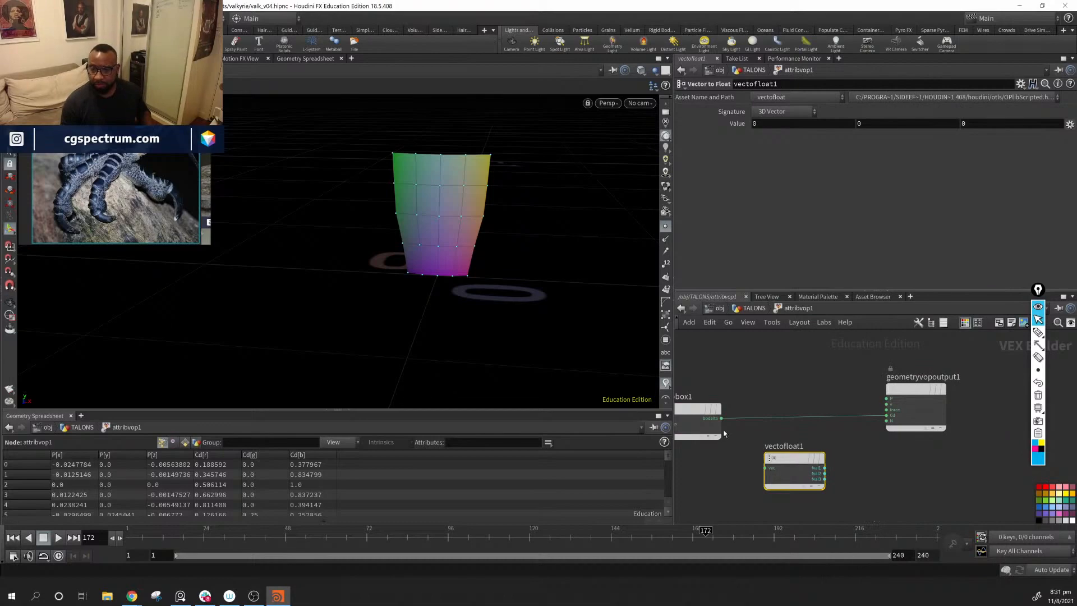
drag(722, 419, 887, 420)
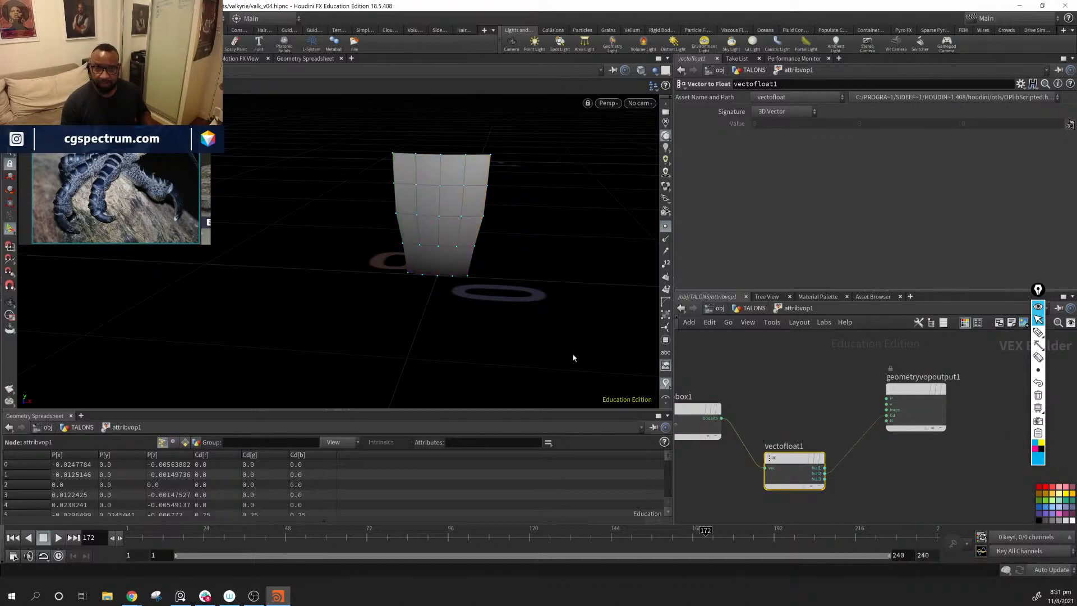
alt+drag(427, 295, 483, 275)
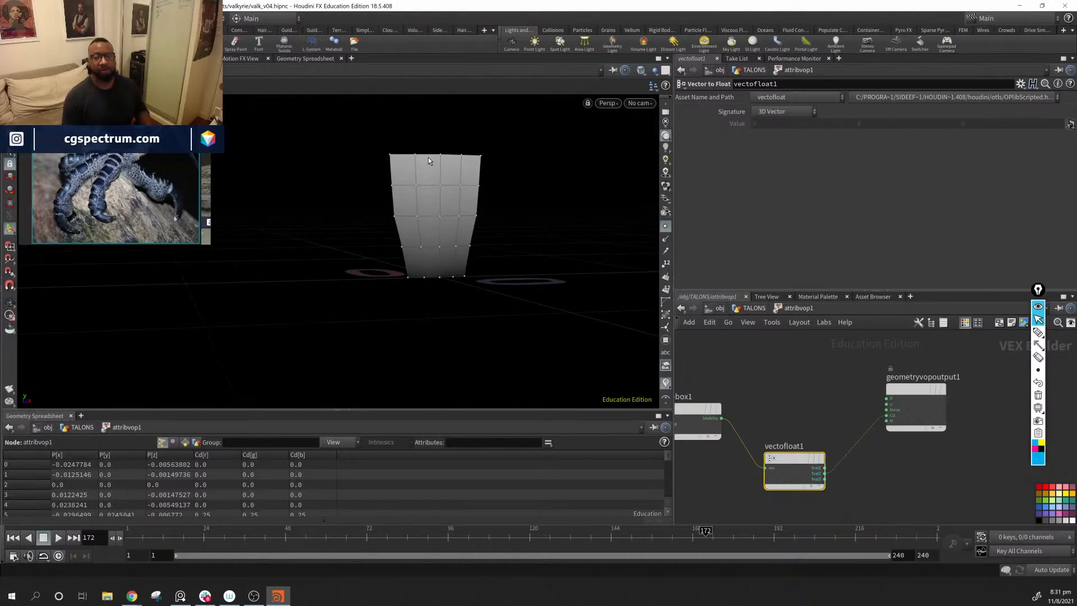
Step: Line vectofloat1 up beside relbbox1 and move the geometry output node lower to make room between them
middle_drag(896, 478, 958, 484)
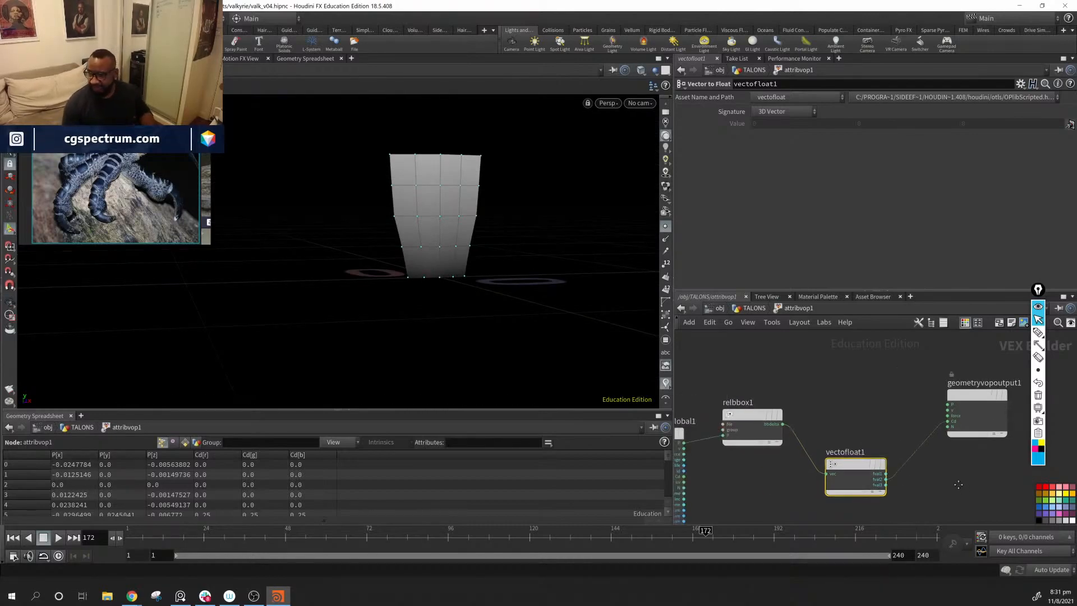
drag(857, 465, 847, 416)
middle_drag(954, 471, 745, 442)
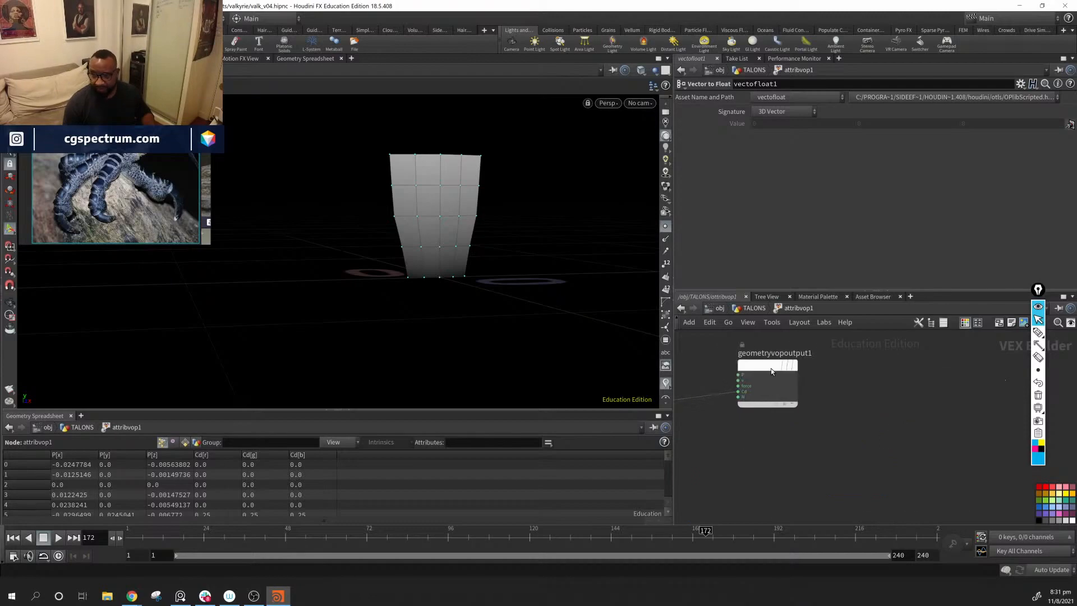
drag(771, 368, 863, 457)
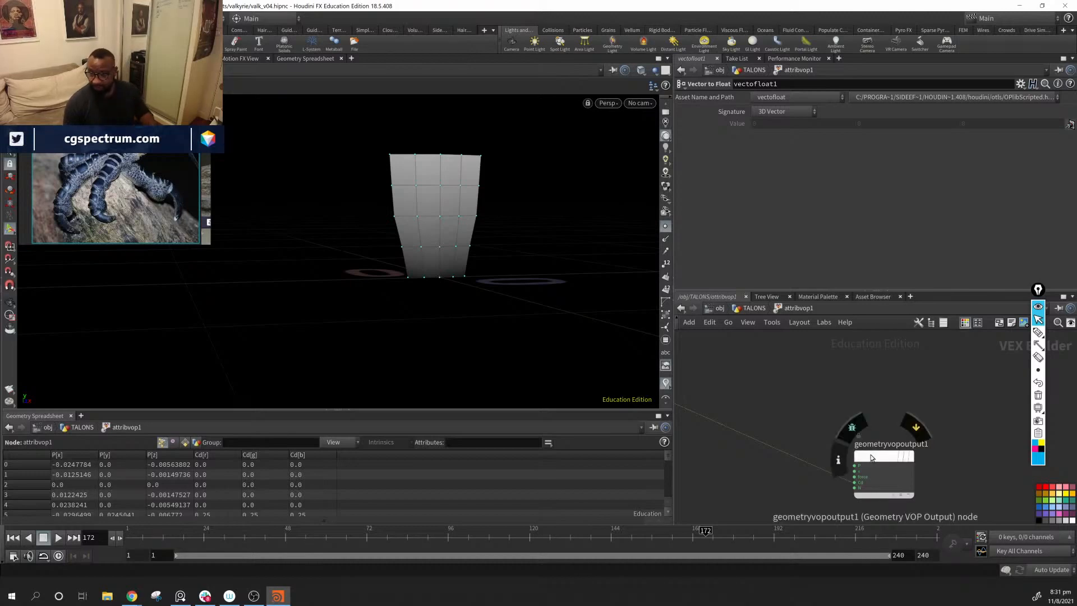
drag(872, 454, 806, 464)
middle_drag(692, 398, 810, 430)
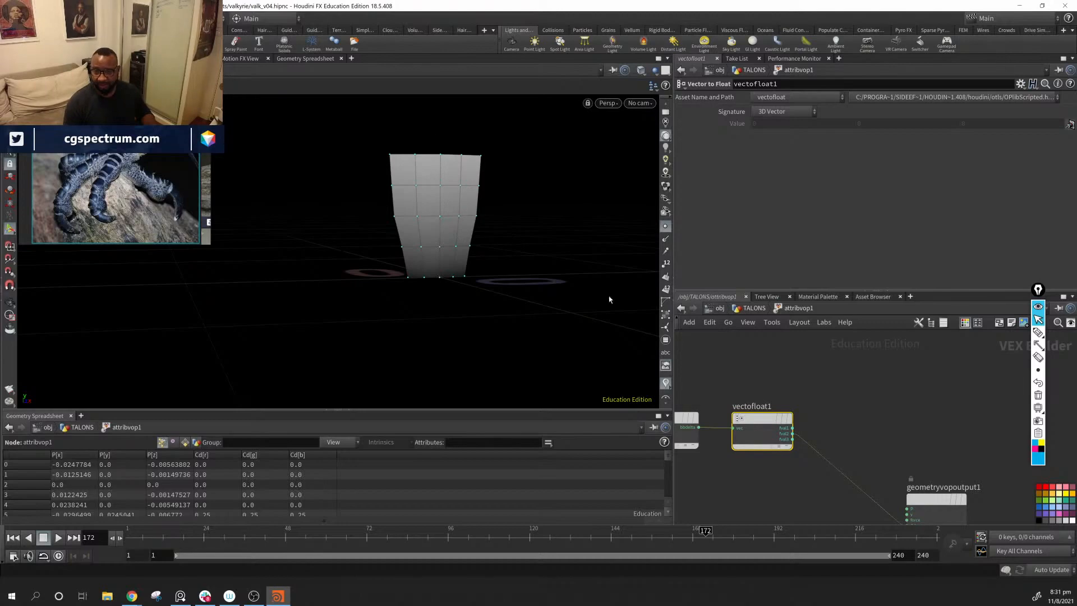
Step: Add a Ramp Parameter node and feed its input from the second component of vectofloat1
middle_drag(877, 417, 849, 404)
key(Tab)
mouse_move(850, 400)
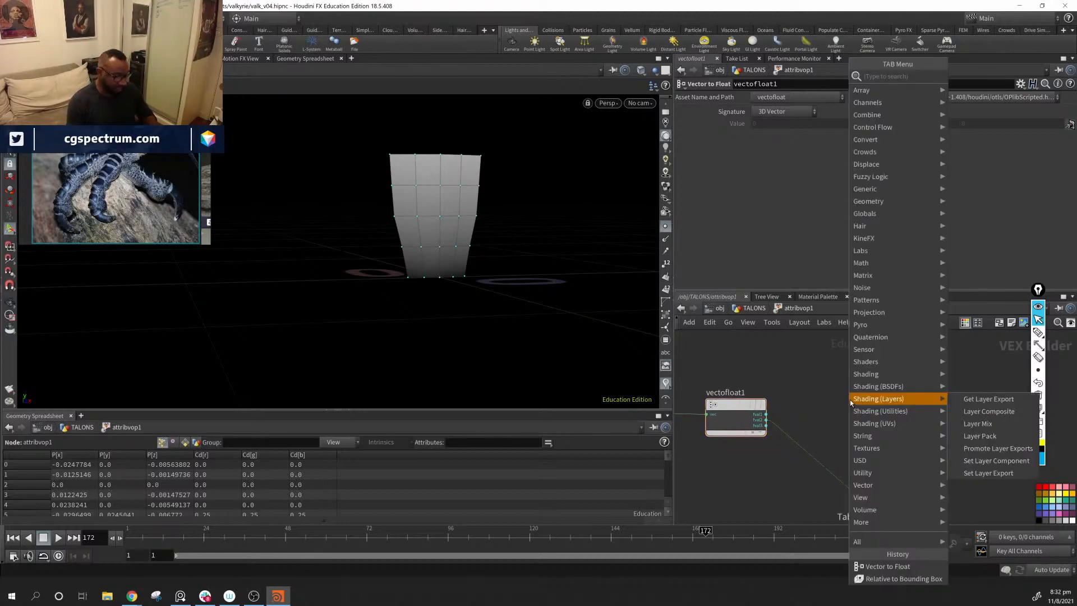
text(ramp)
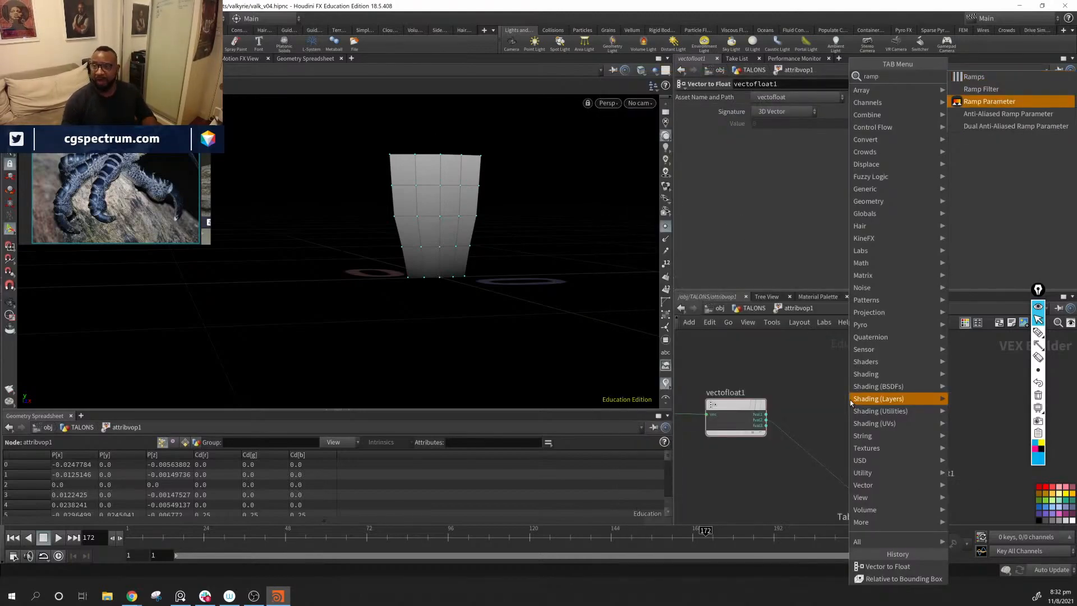
key(Down)
key(Down)
key(Return)
click(850, 400)
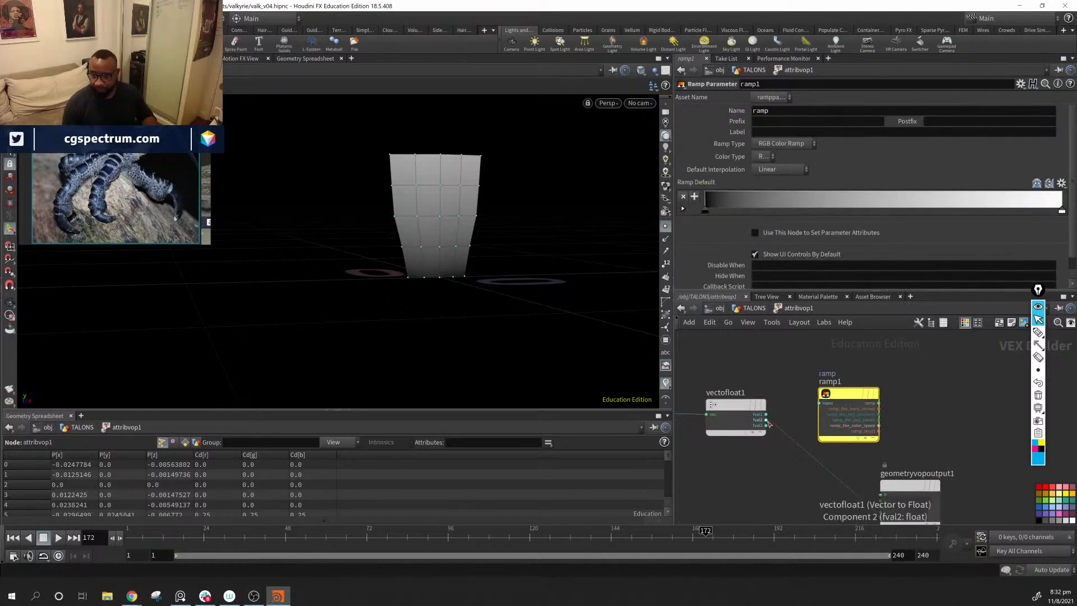
drag(765, 419, 820, 402)
Step: Set the ramp parameter's name to liftMask and its label to Lift Mask
click(777, 111)
double_click(777, 115)
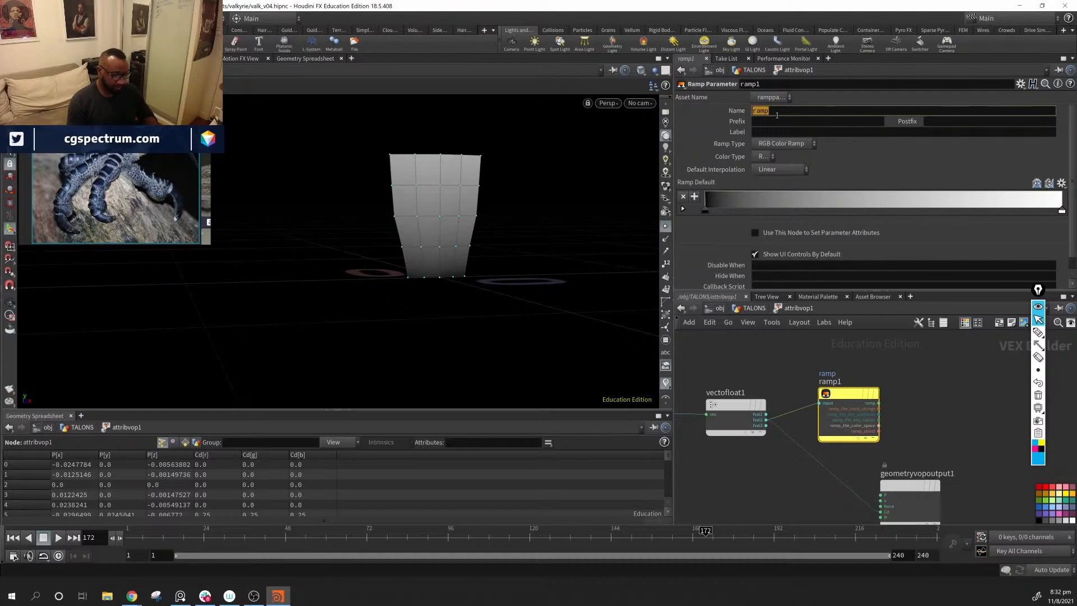
text(liftMas)
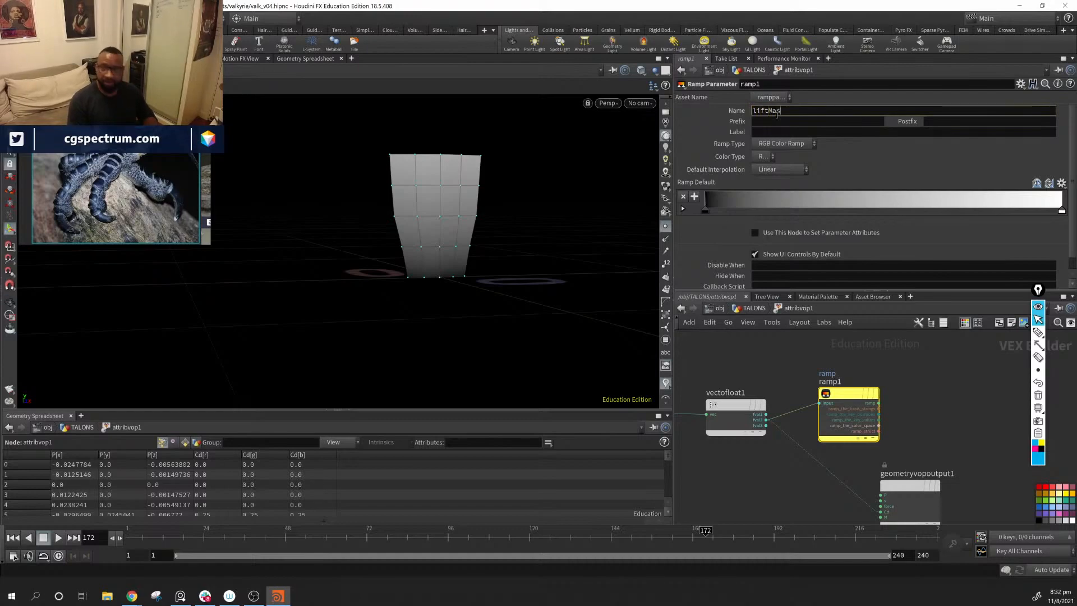
text(k)
key(Return)
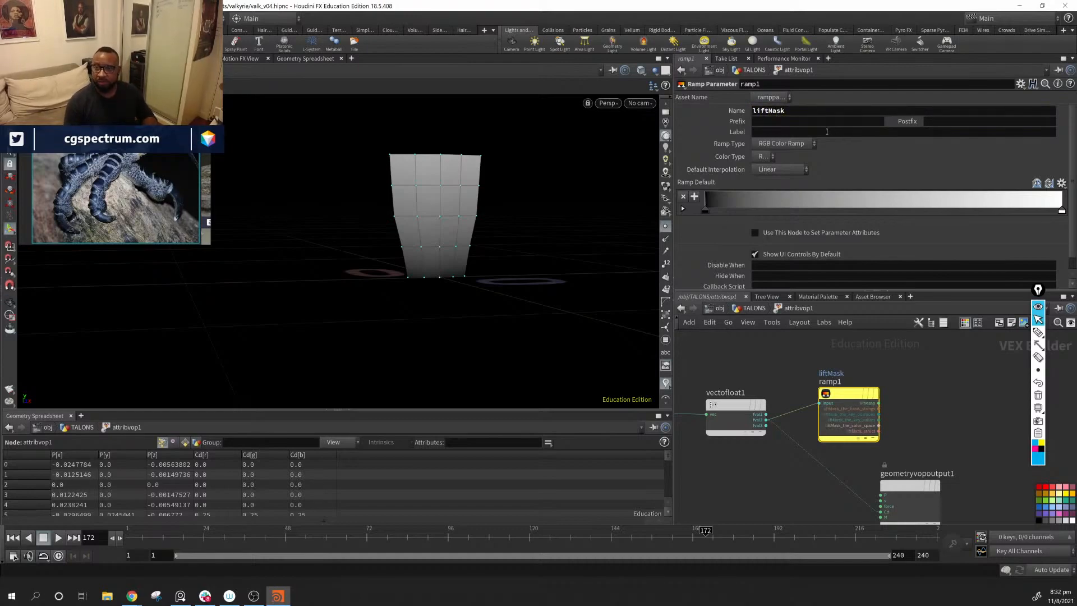
click(820, 132)
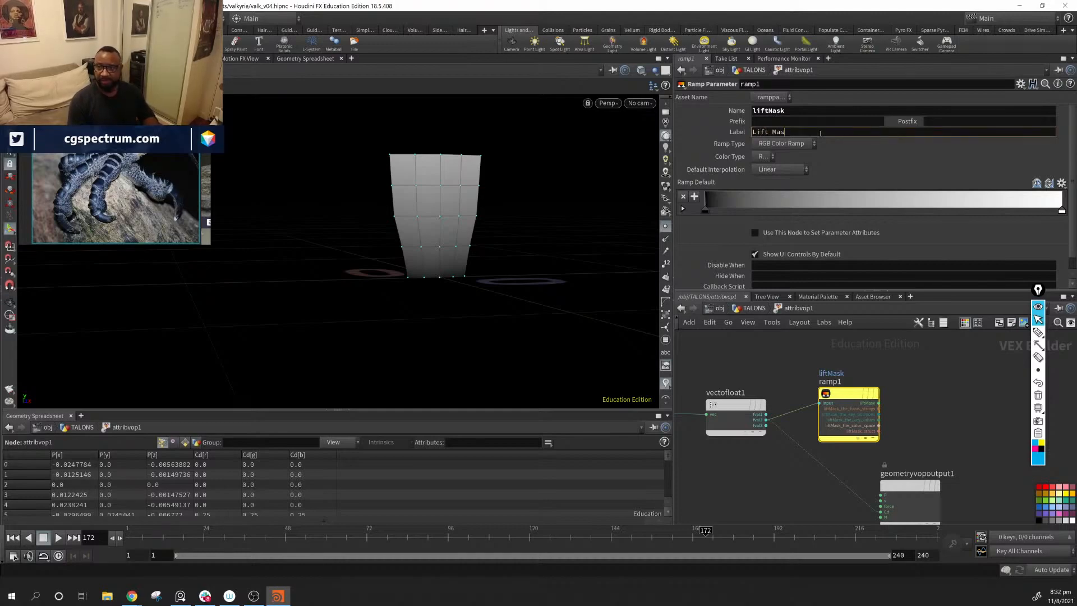
key(Return)
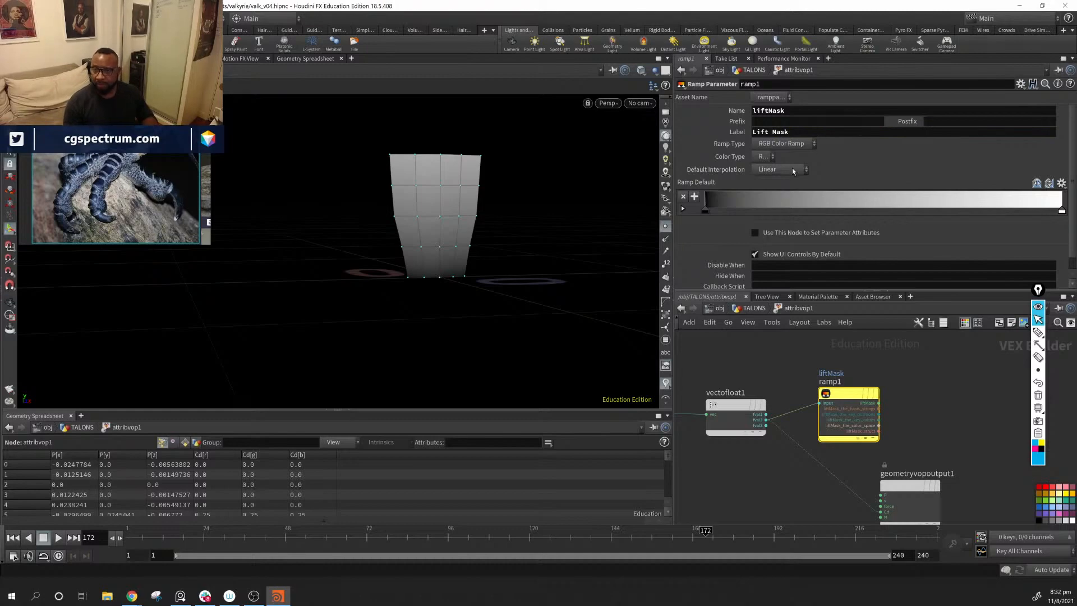
click(783, 145)
click(789, 176)
Step: Add a Bind Export node beside ramp1 in the Attribute VOP network
middle_drag(903, 408, 788, 410)
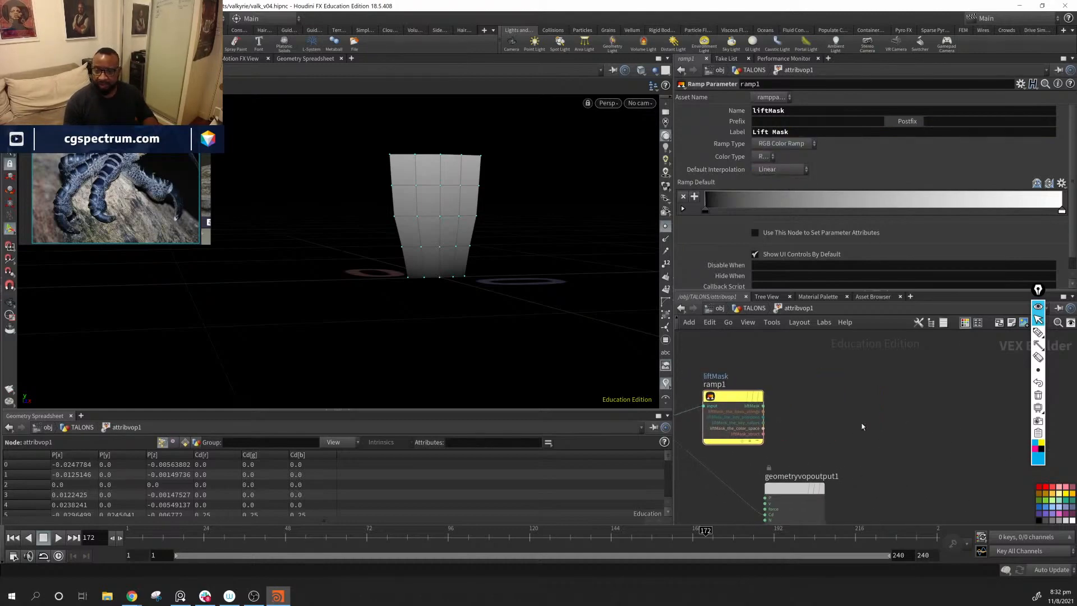
key(Tab)
click(806, 398)
key(Tab)
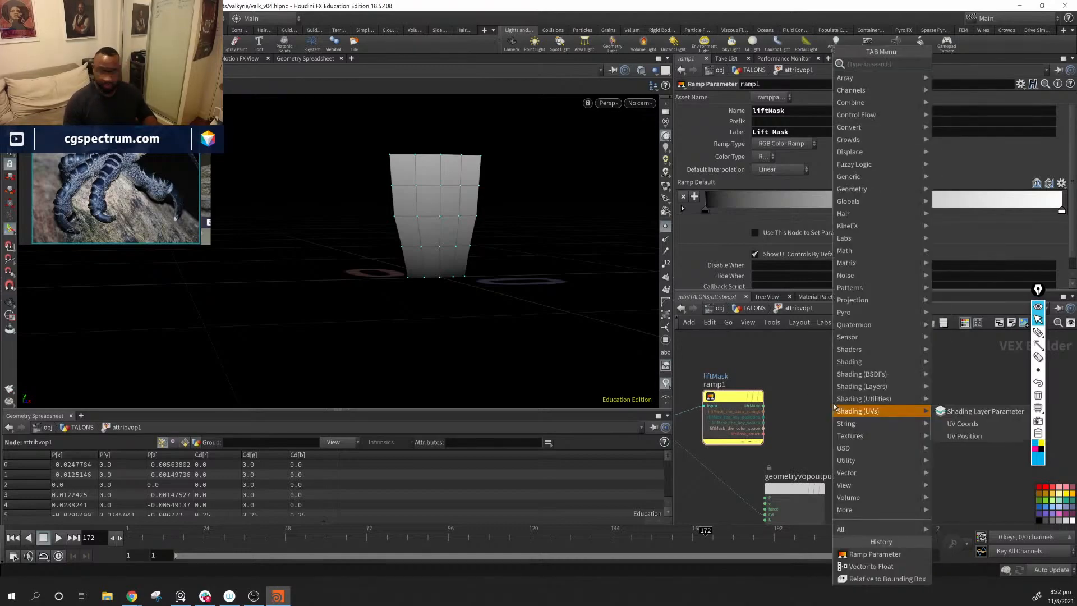
text(bin)
key(Down)
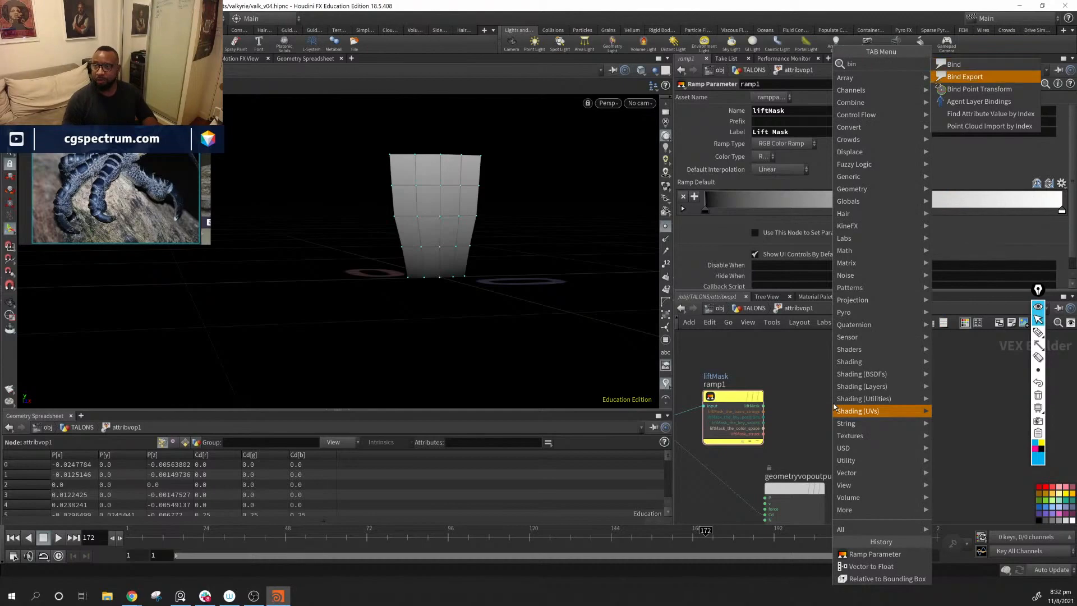
key(Return)
click(833, 406)
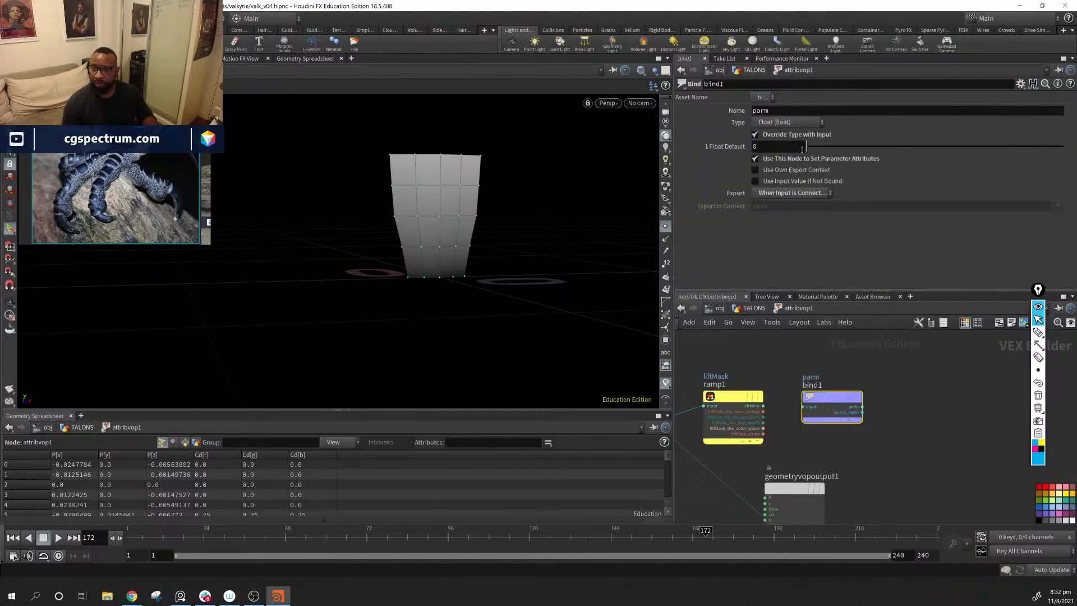
Step: Name the bind node's exported attribute liftMask
double_click(795, 110)
text(lige)
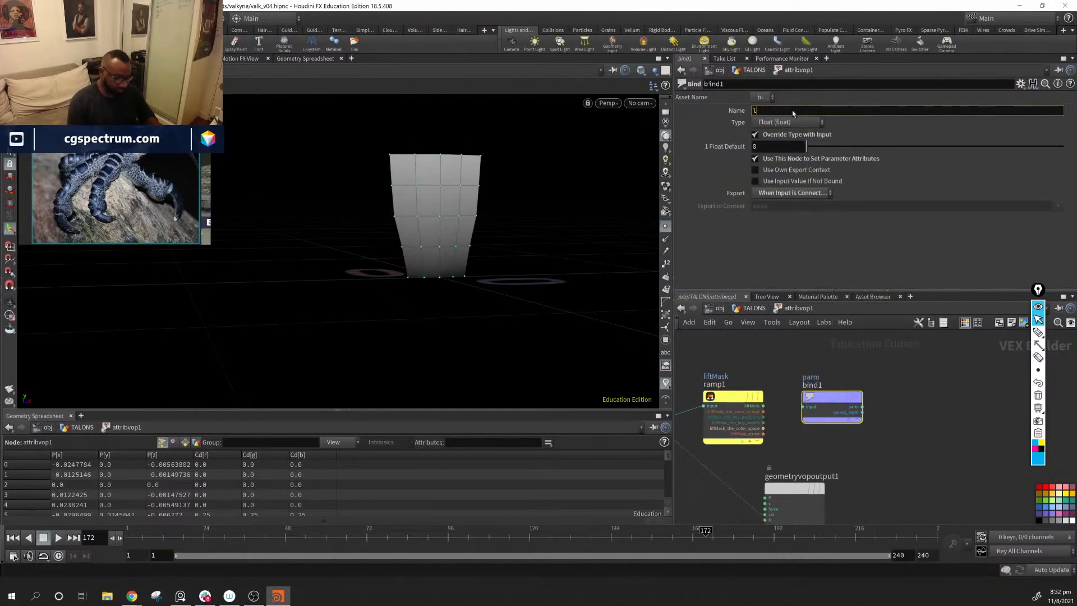
key(BackSpace)
key(BackSpace)
key(BackSpace)
key(BackSpace)
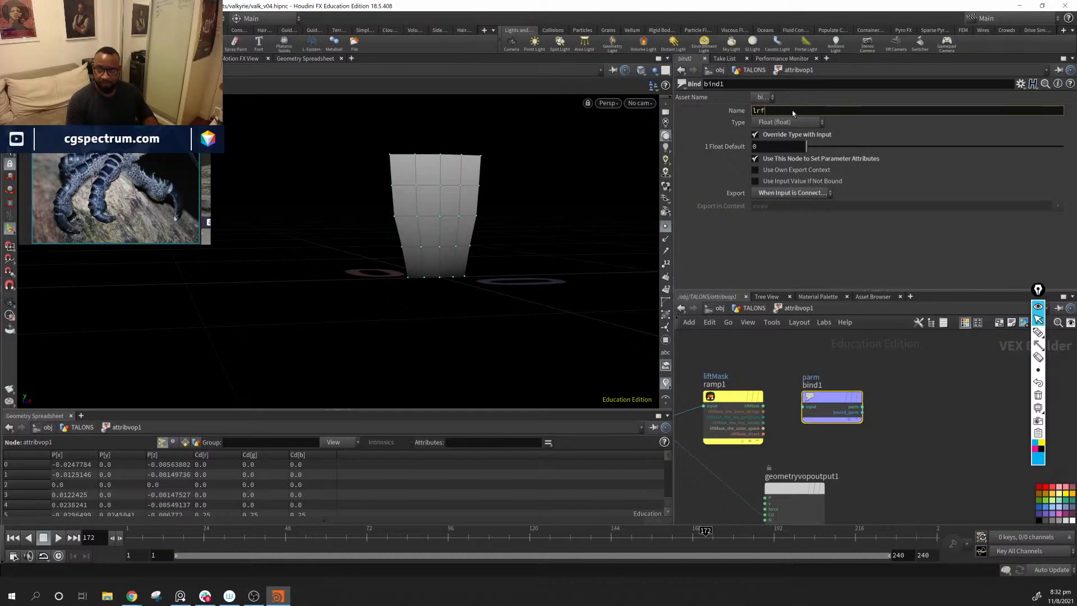
text(lrf)
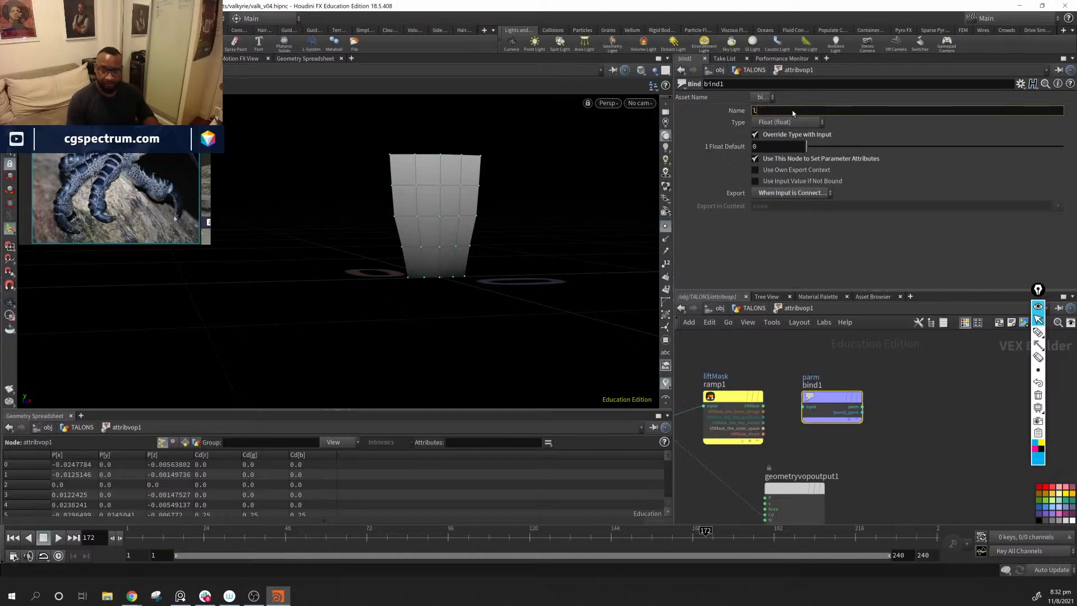
key(BackSpace)
key(BackSpace)
key(BackSpace)
text(l)
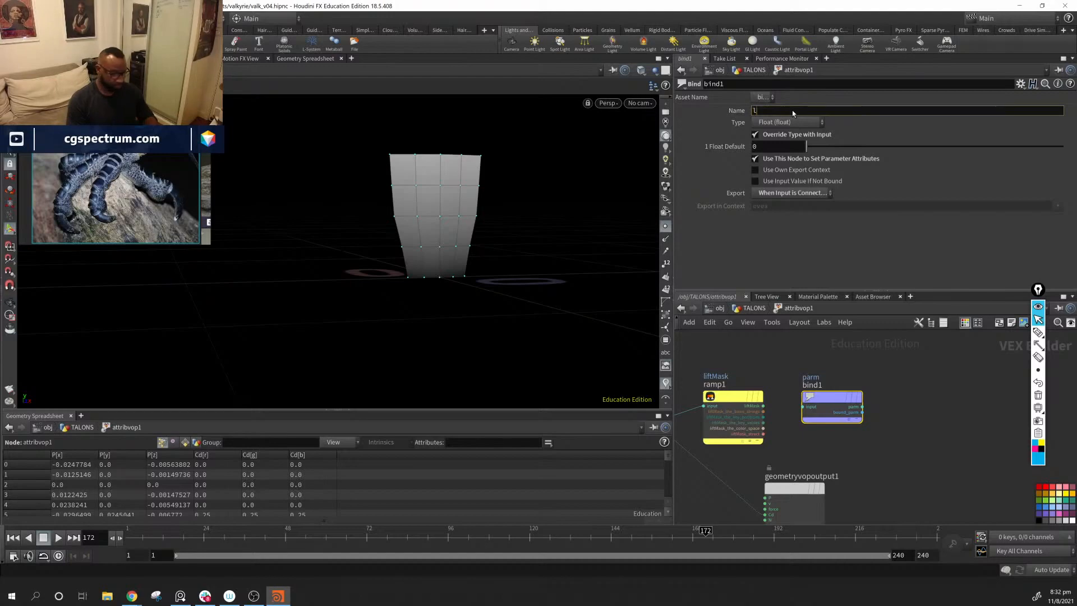
text(idt)
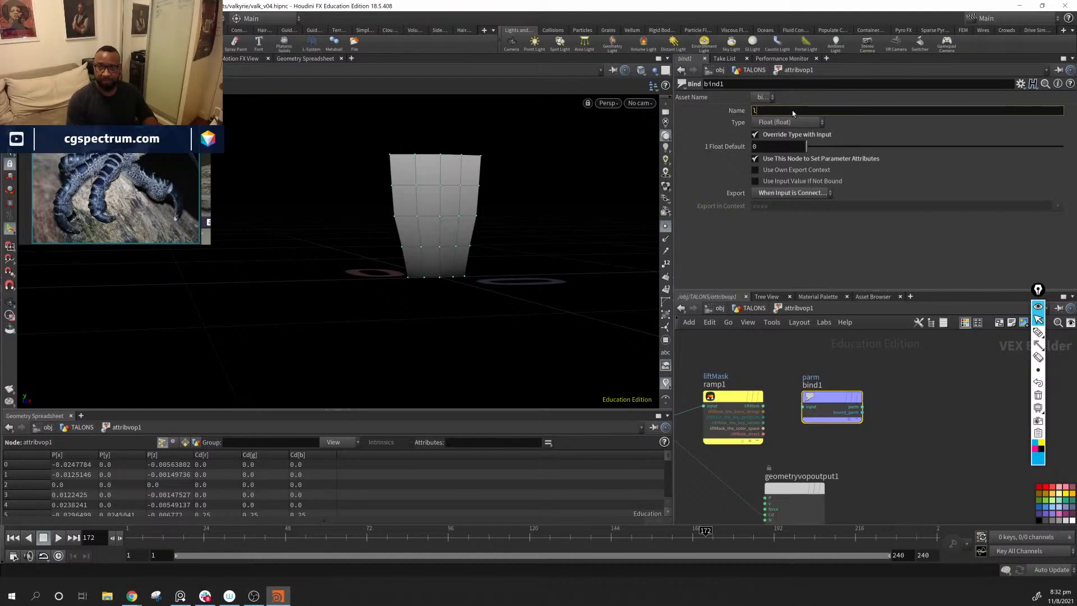
text(f)
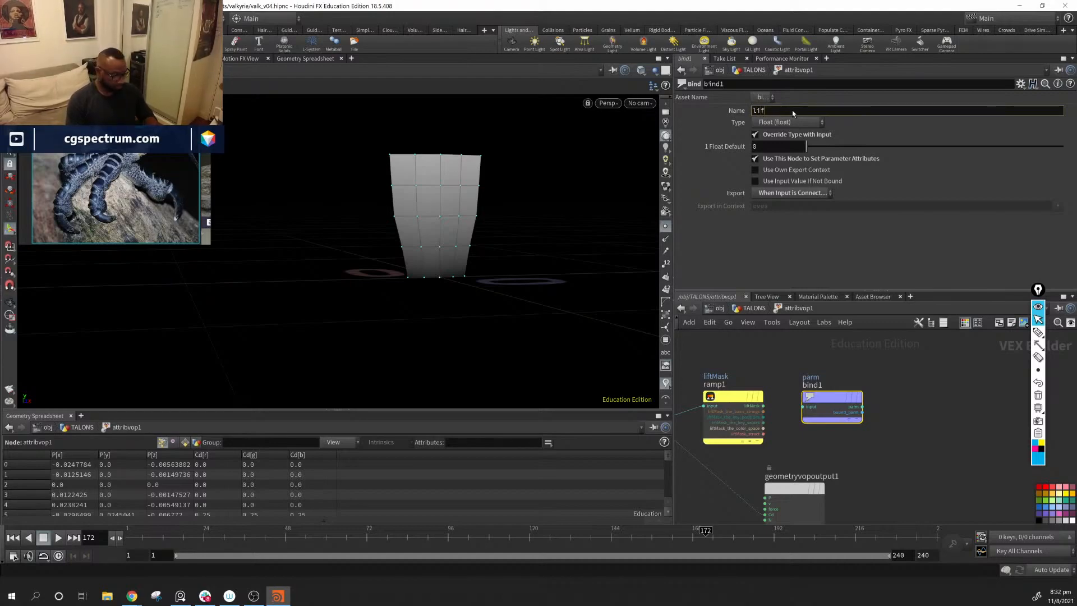
text(t)
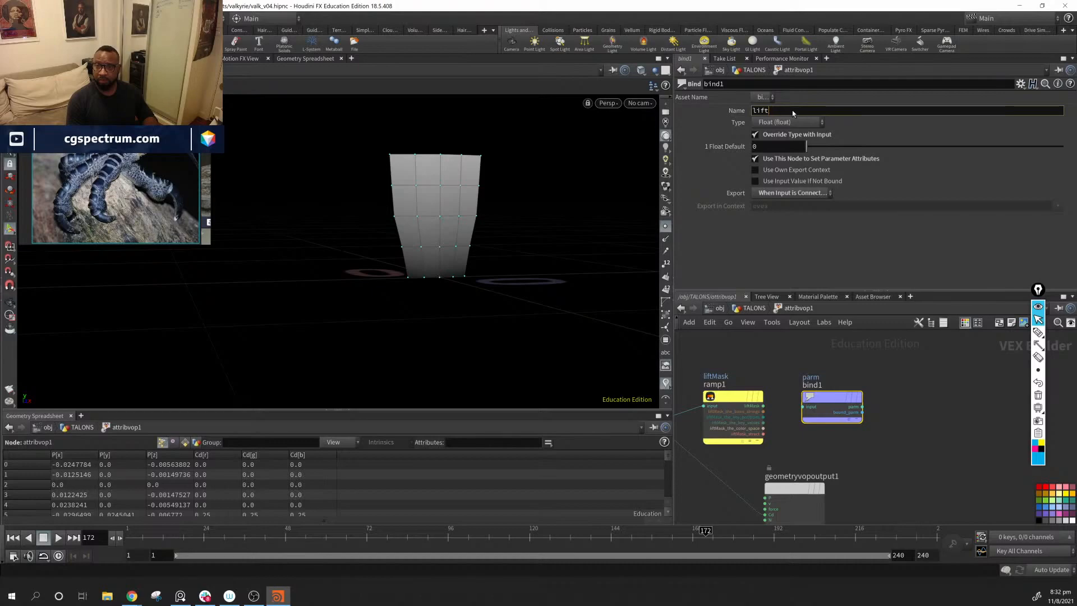
text(MAs)
key(BackSpace)
key(BackSpace)
key(BackSpace)
key(BackSpace)
key(Return)
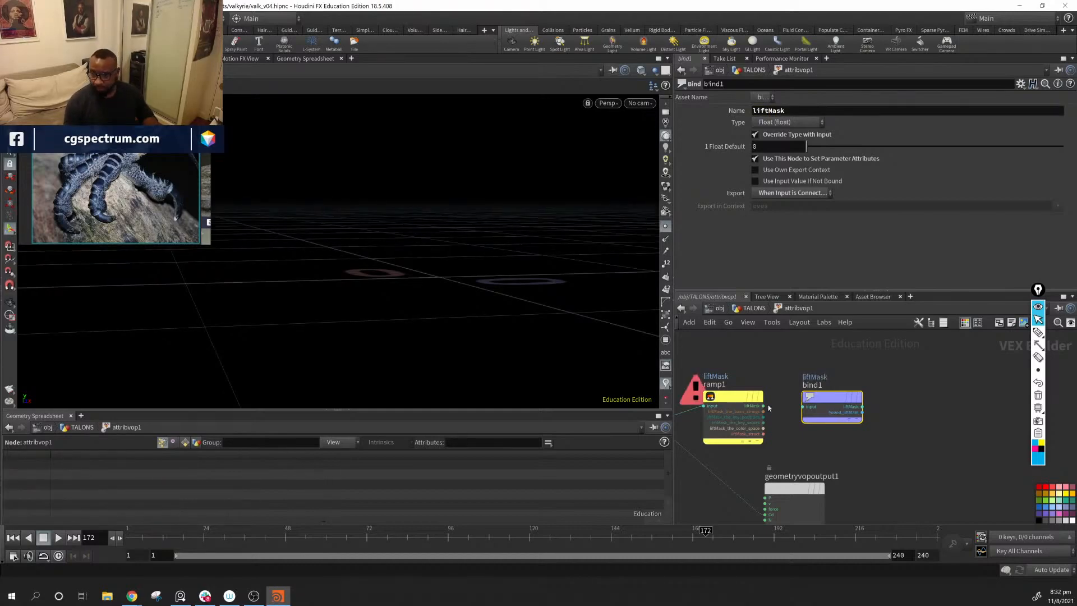
Step: Feed ramp1's output into bind1 and remove the wire from vectofloat1 to Cd on the geometry output
drag(763, 406, 806, 406)
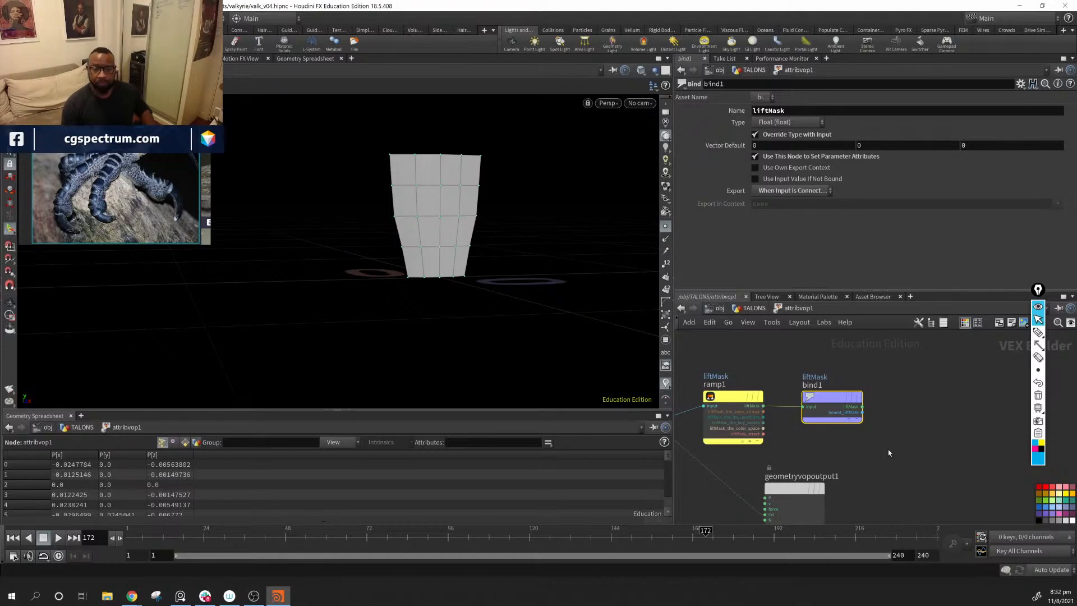
middle_drag(916, 477, 954, 416)
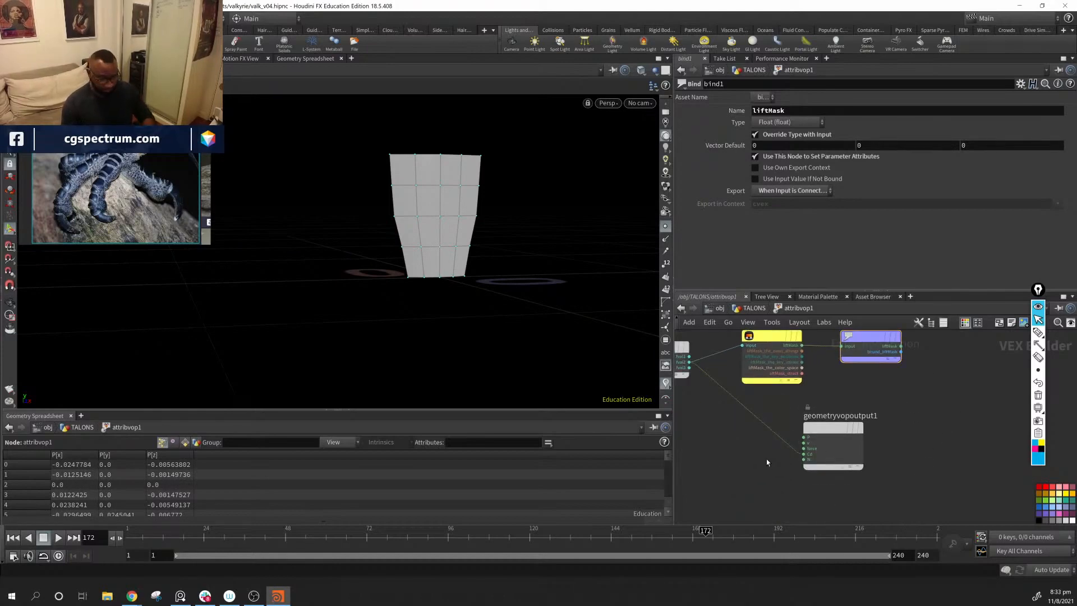
key(Delete)
Step: Space out the network by moving the geometry output node and ramp1 lower
drag(844, 428, 880, 466)
drag(774, 340, 773, 364)
click(773, 364)
middle_drag(848, 386, 943, 401)
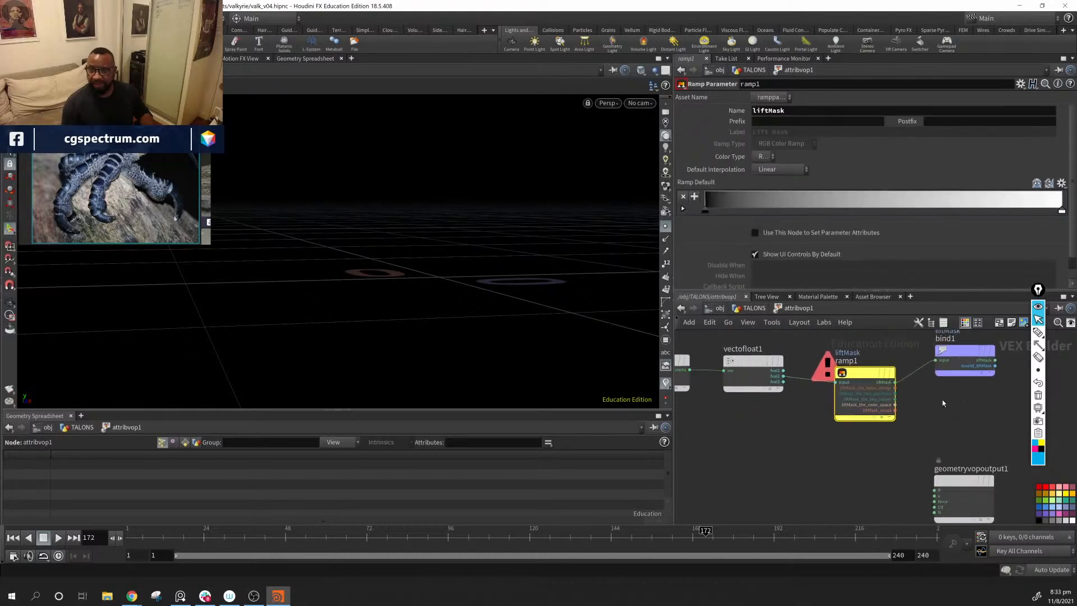
Step: Rename the bind node's exported attribute to lm and line bind1 up beside ramp1
click(964, 352)
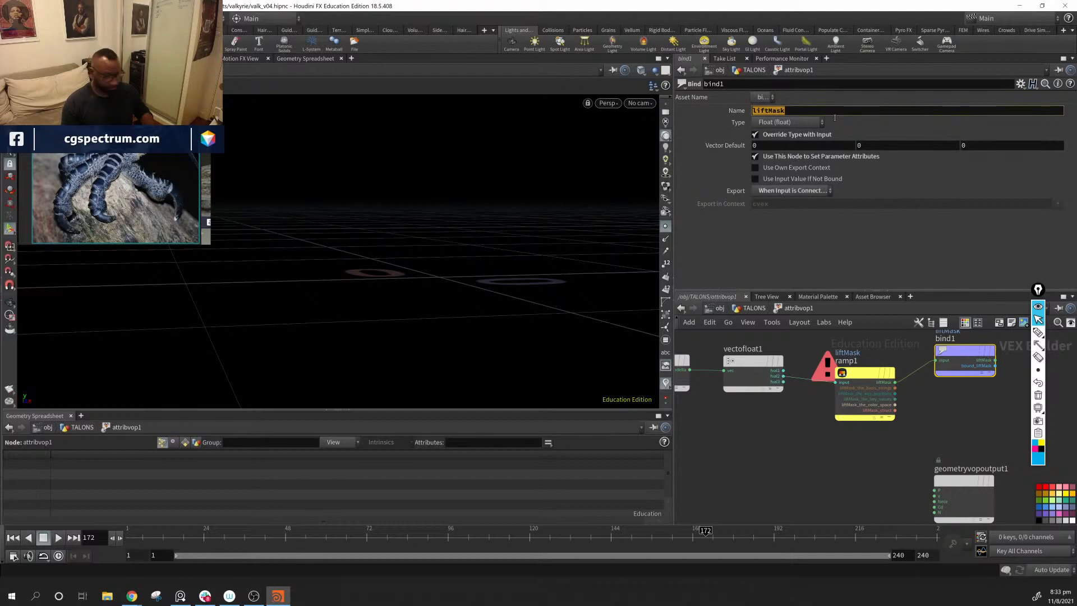
text(lm)
key(Return)
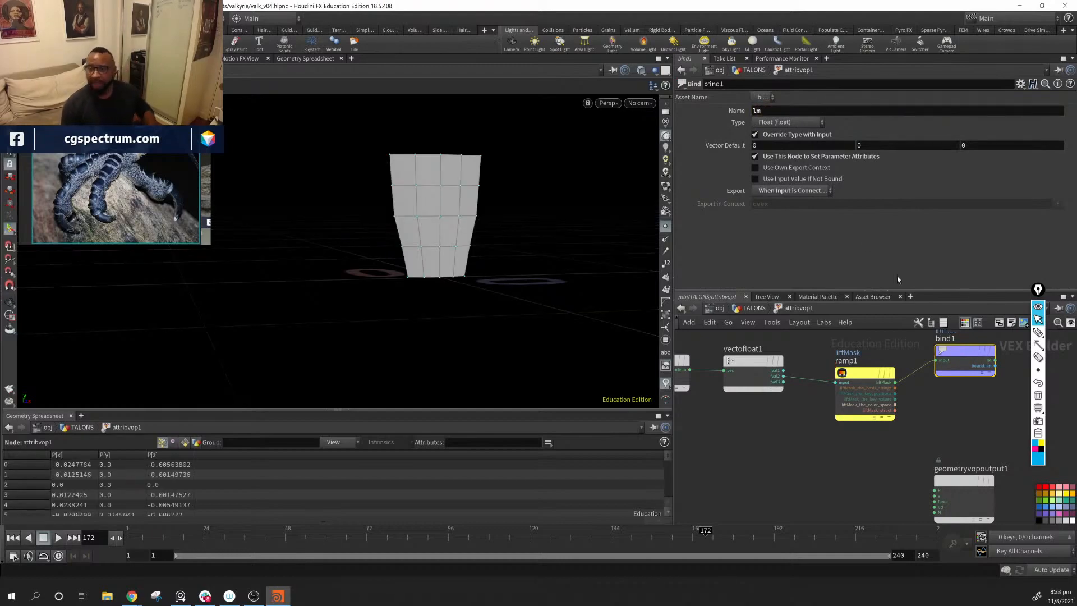
middle_drag(815, 365, 823, 356)
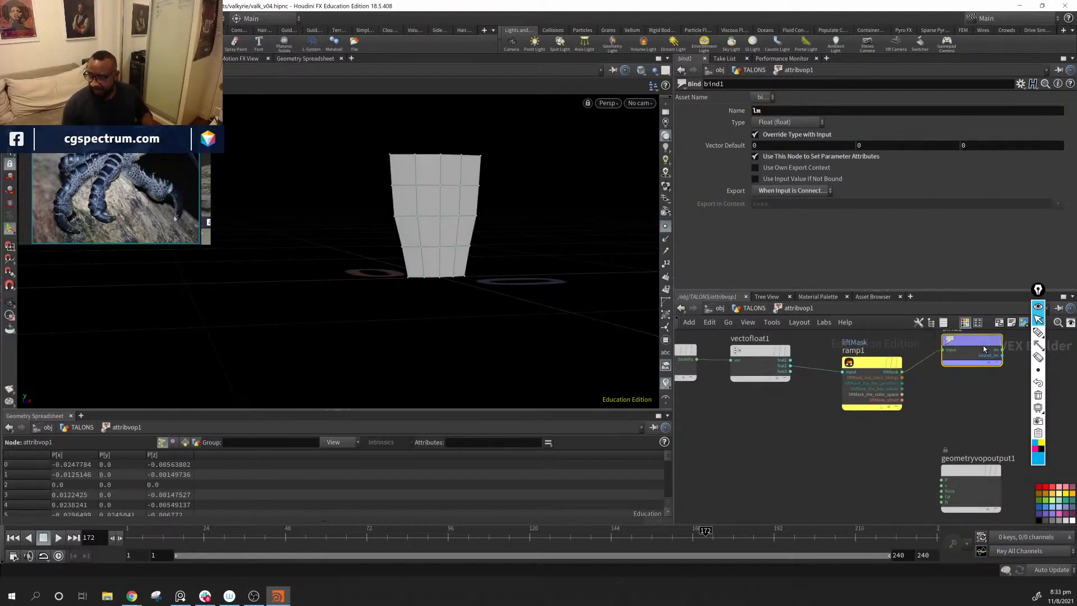
drag(984, 349, 963, 374)
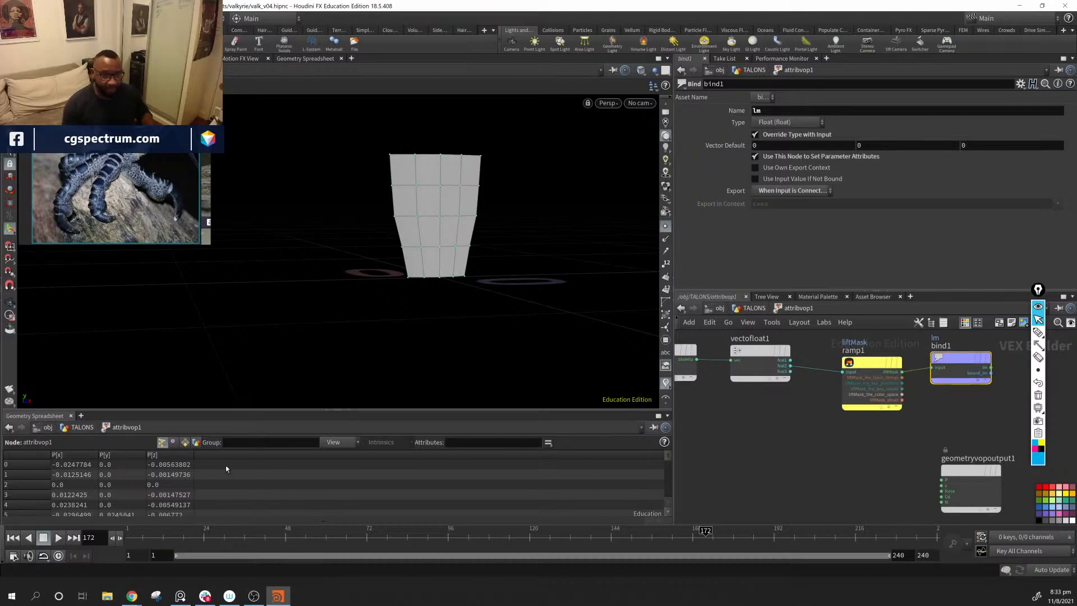
Step: Enlarge the Geometry Spreadsheet, examine the attributes by component class, and check the Lift Mask ramp parameters on attribvop1
drag(230, 412, 196, 338)
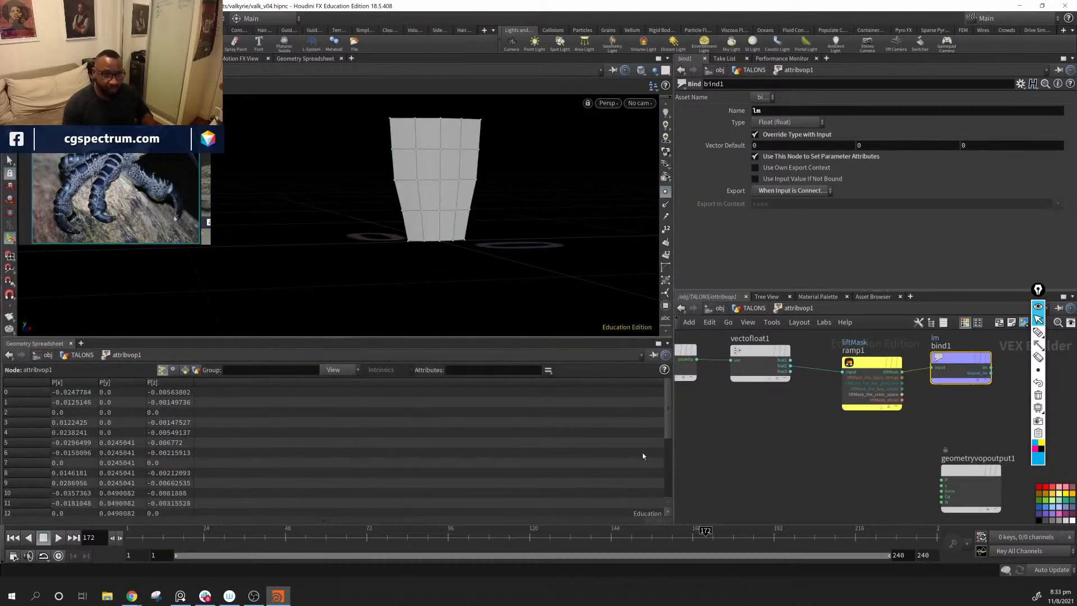
mouse_move(952, 347)
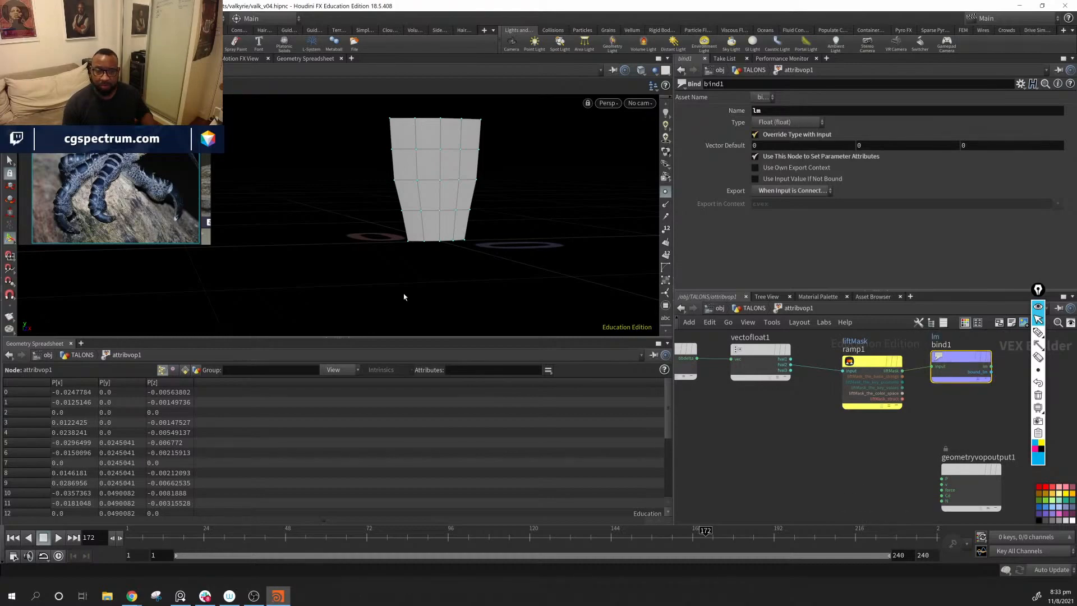
middle_drag(880, 419, 997, 476)
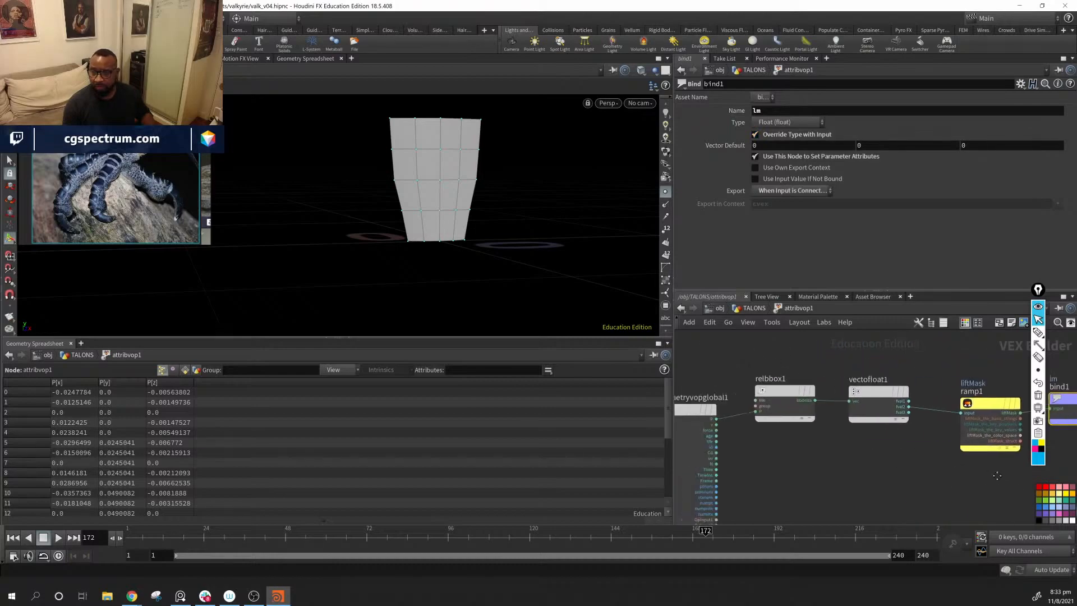
scroll(476, 427, down, 5)
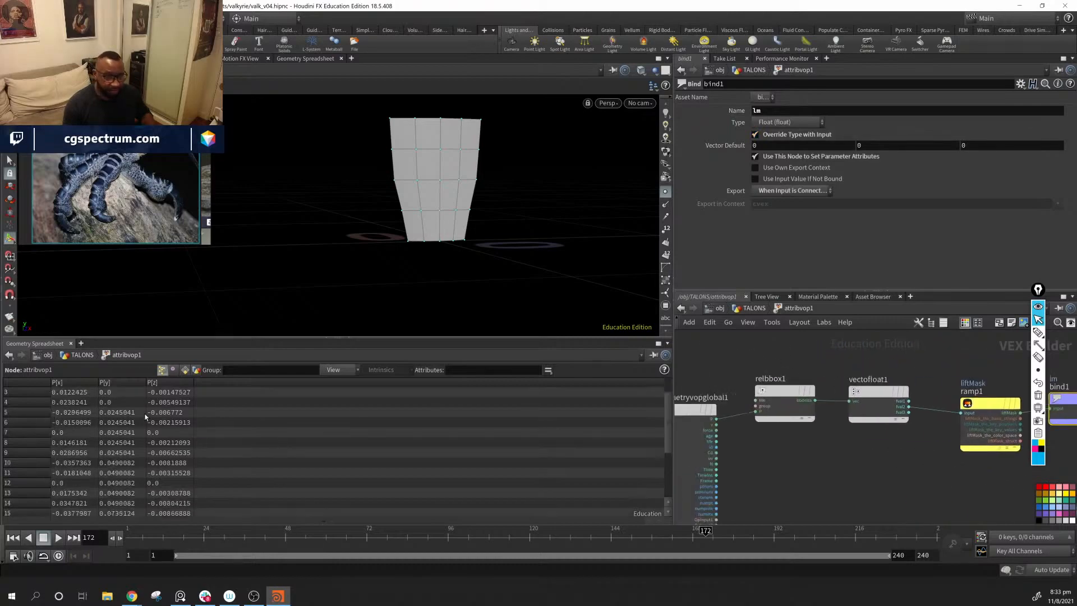
click(184, 369)
click(173, 370)
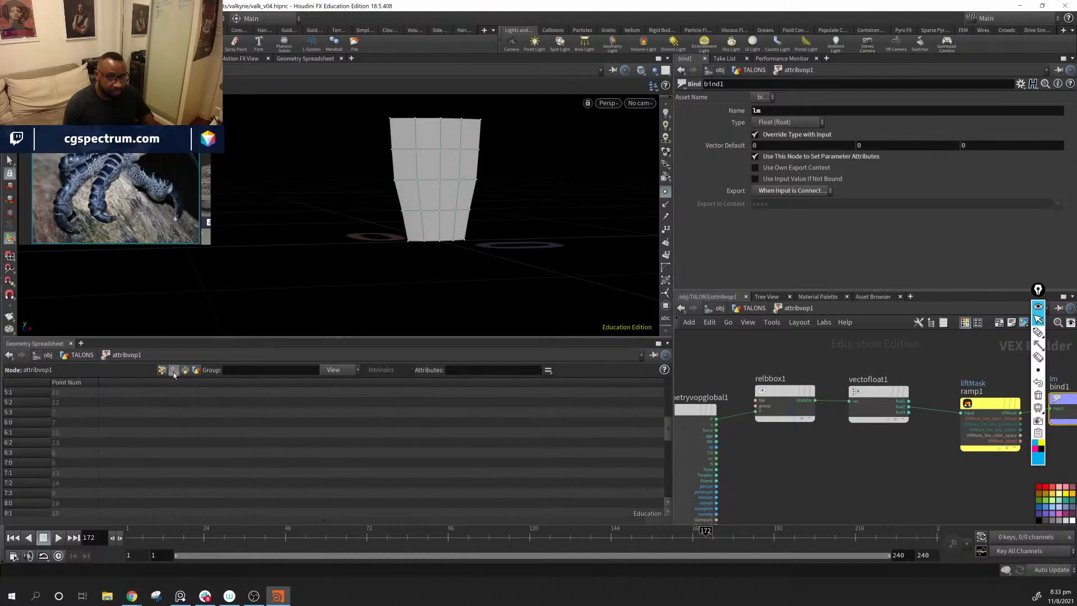
click(162, 370)
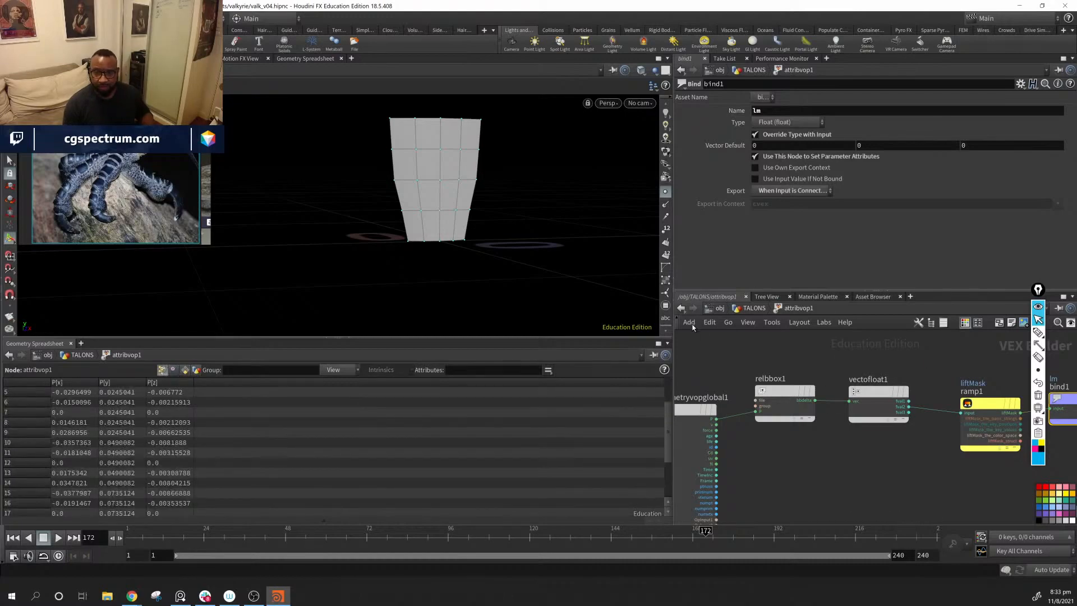
click(750, 308)
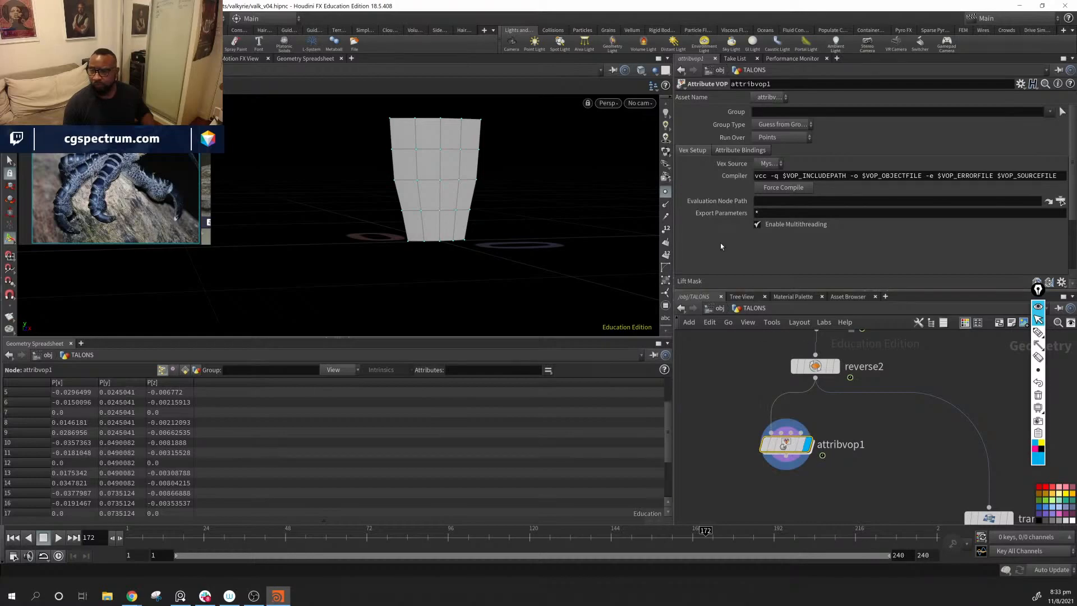
scroll(721, 244, down, 4)
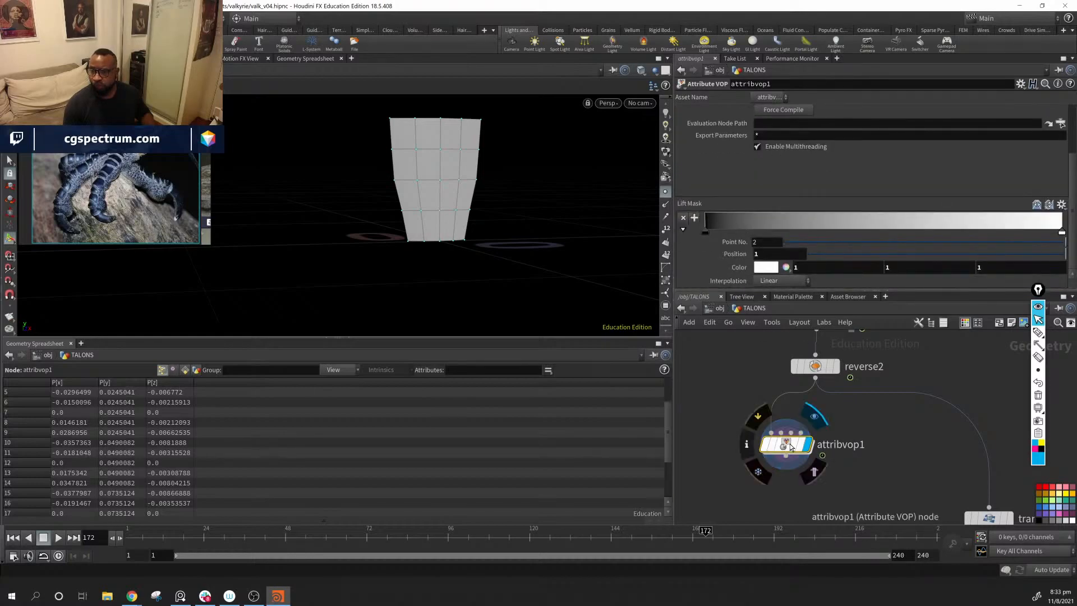
scroll(740, 188, up, 3)
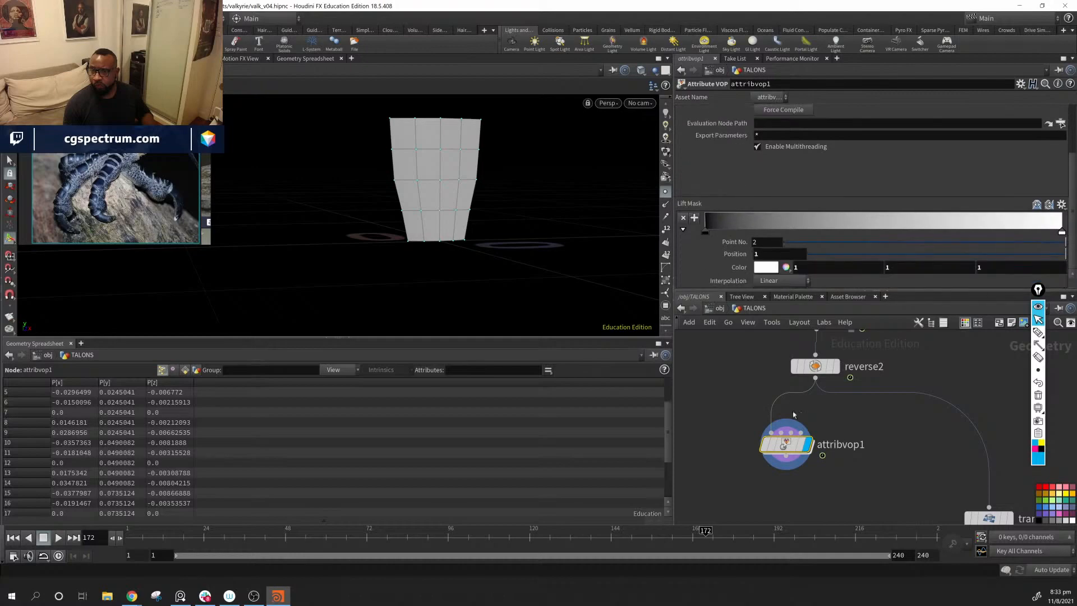
double_click(786, 443)
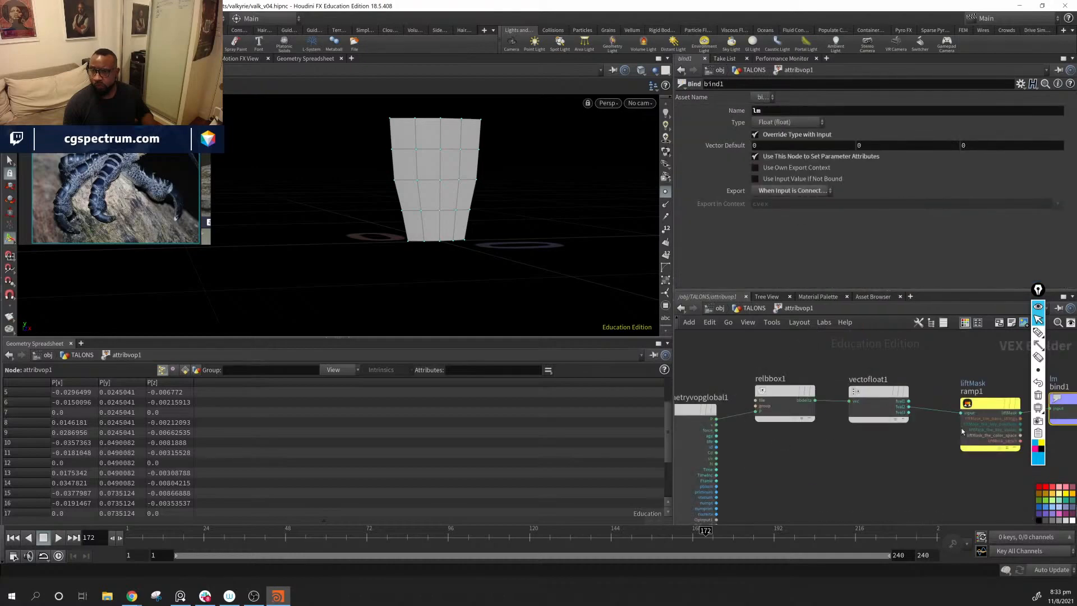
Step: Rename the ramp parameter on ramp1 to lift
click(975, 415)
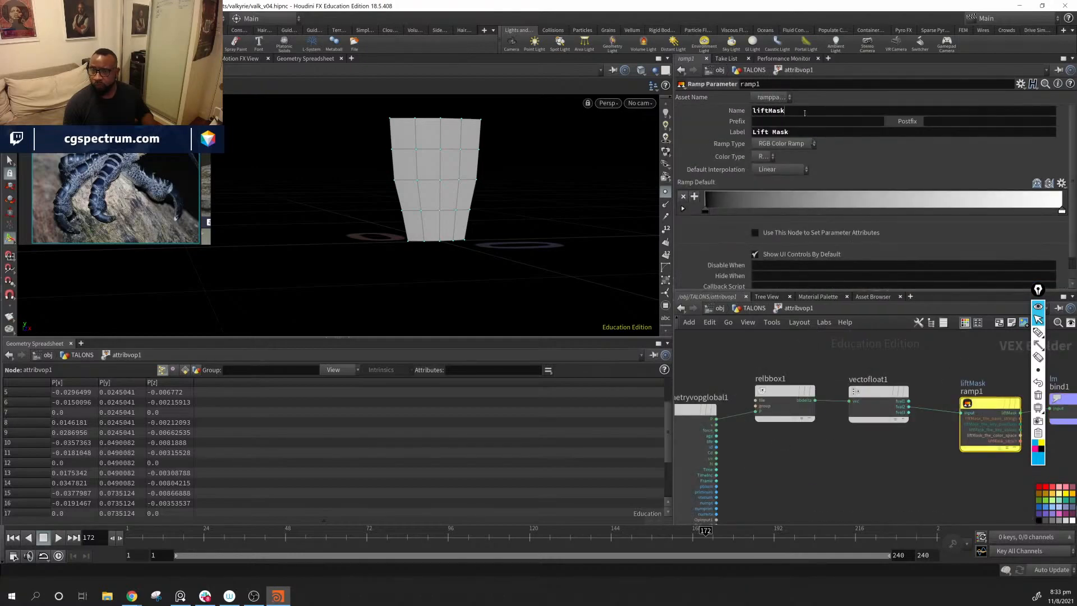
double_click(804, 112)
text(r)
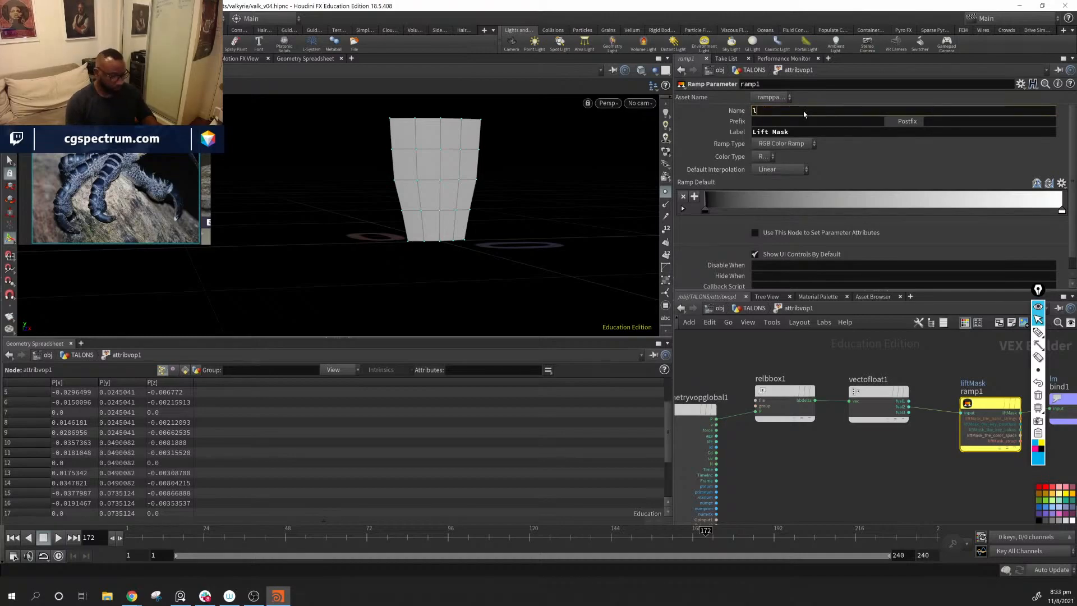
text(ift)
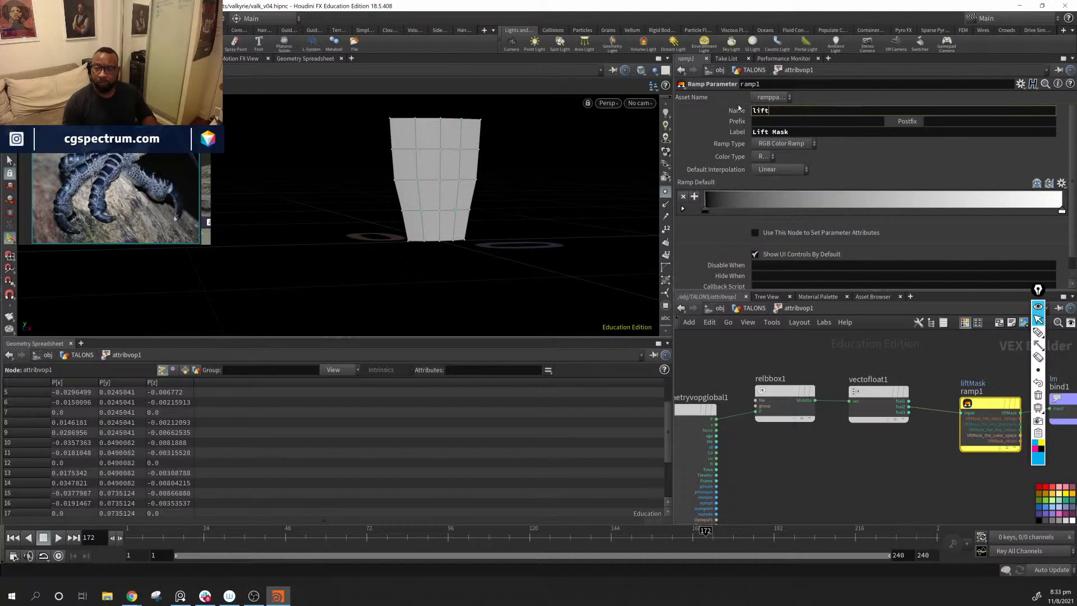
drag(793, 132, 753, 135)
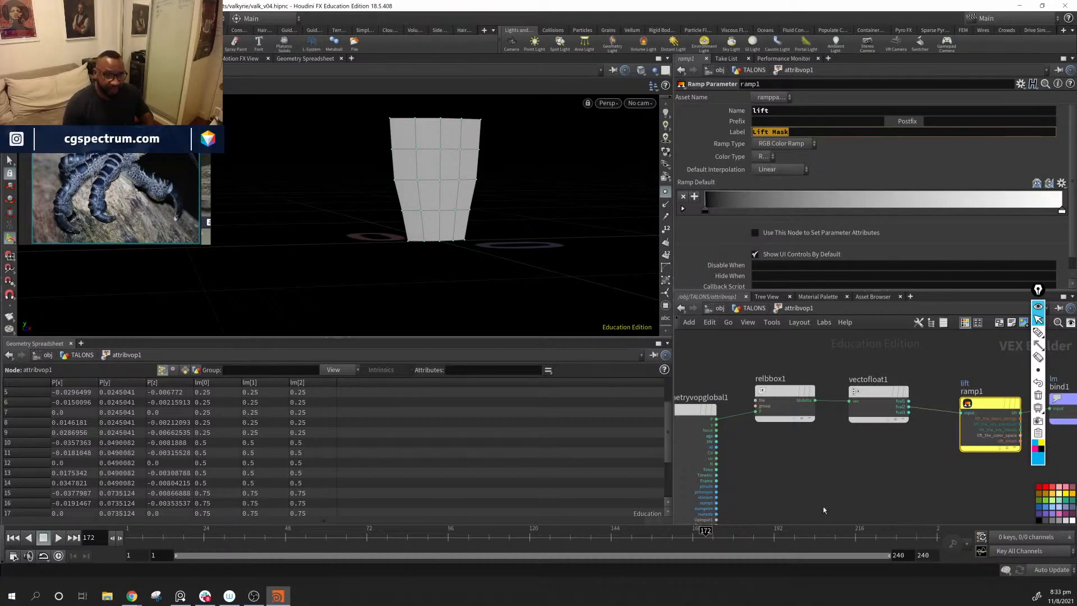
Step: Return to the TALONS network level at the attribvop1 node
middle_drag(927, 456, 833, 467)
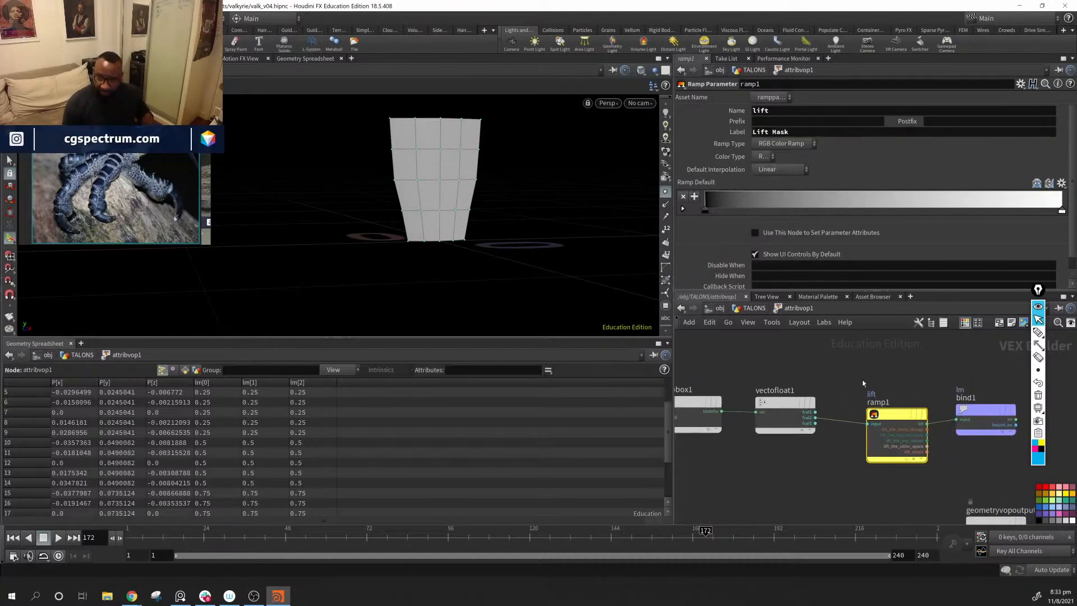
click(749, 308)
middle_drag(921, 458, 921, 528)
middle_drag(824, 518, 809, 434)
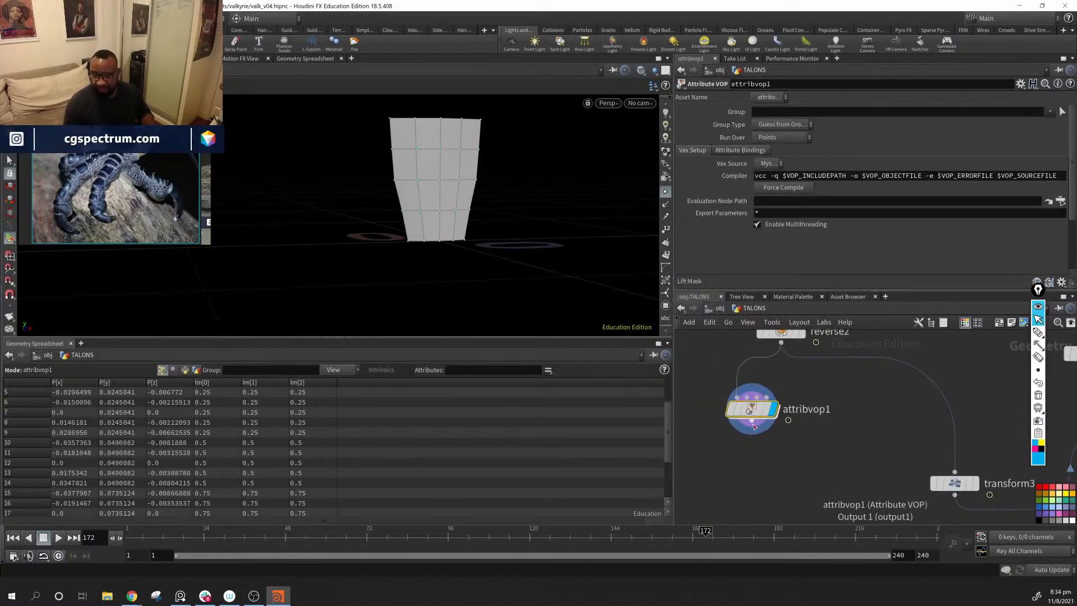
Step: Wire attribvop1's output into transform3 and display the scales copied along the arm
drag(752, 420, 955, 472)
middle_drag(990, 497, 829, 476)
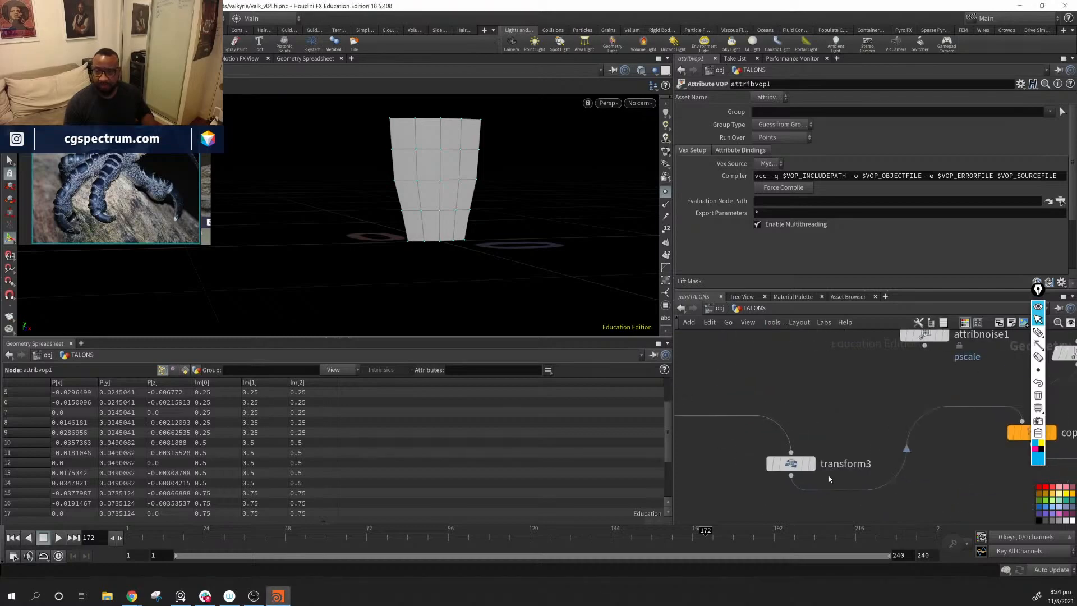
middle_drag(1010, 437, 842, 392)
click(910, 416)
click(897, 415)
alt+drag(559, 237, 496, 275)
middle_drag(972, 523, 892, 437)
Step: Inside attribvop1, change ramp1's ramp type from RGB color to Spline Ramp (float)
middle_drag(704, 409, 949, 483)
middle_drag(786, 382, 959, 491)
click(744, 450)
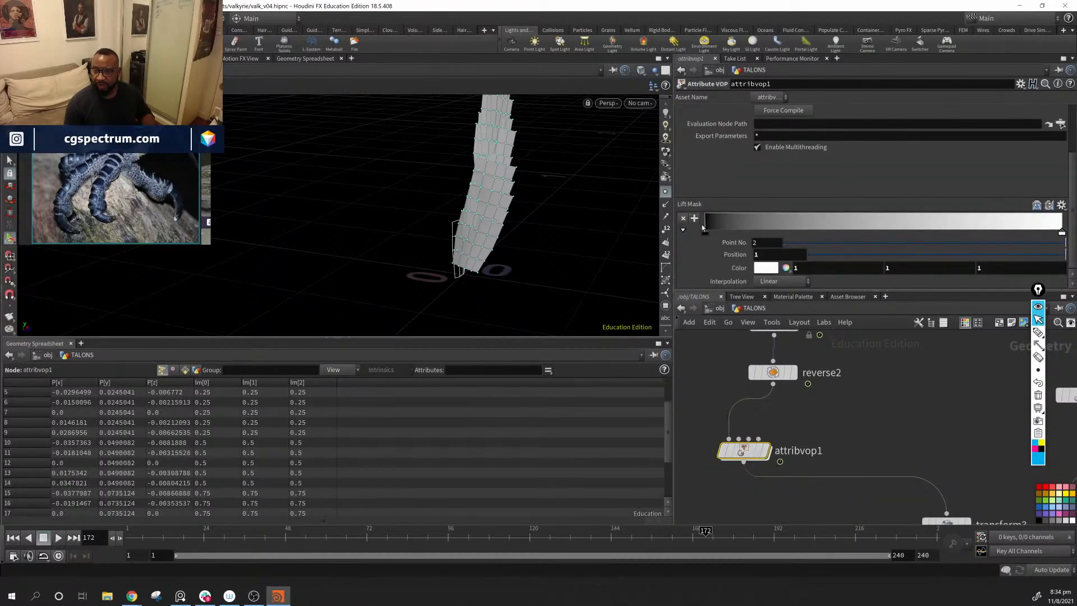
double_click(744, 450)
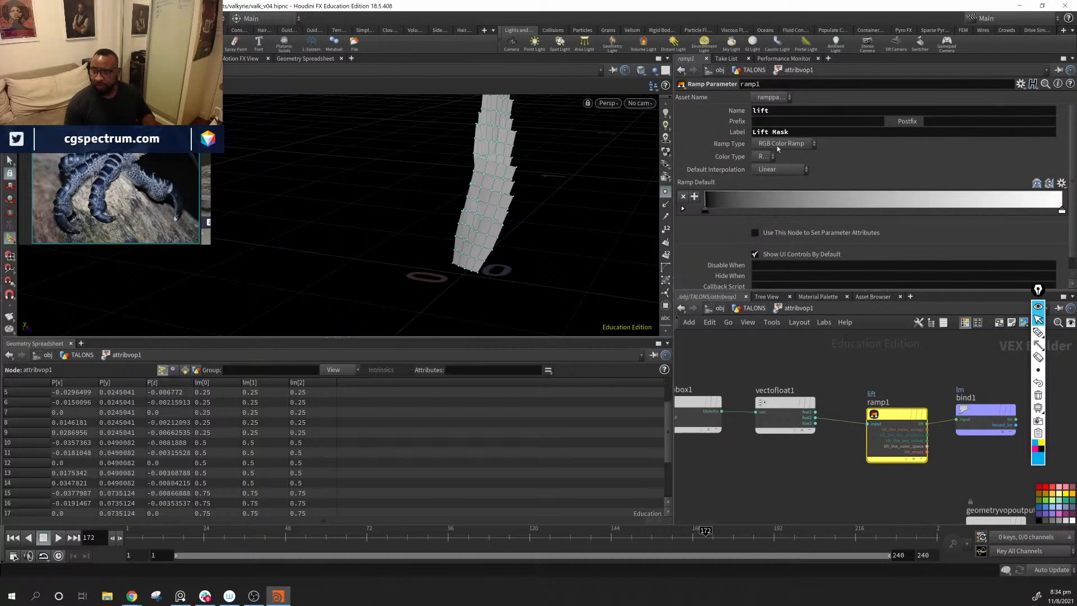
click(789, 172)
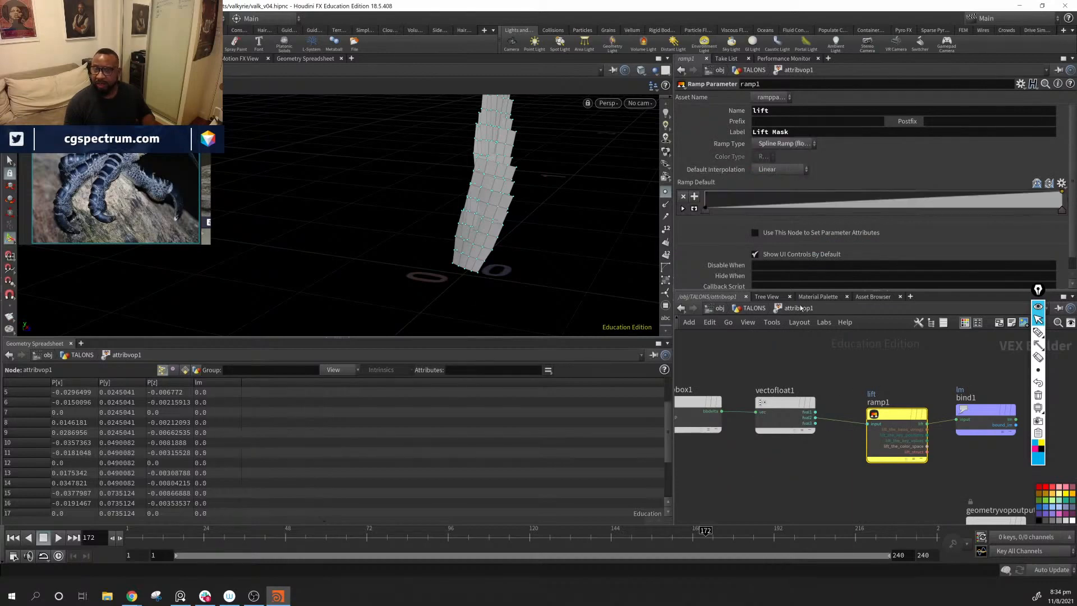
Step: Back in TALONS, replace the Lift Mask ramp's end point with one at position 1, value 1, and sort the spreadsheet by lm
click(749, 308)
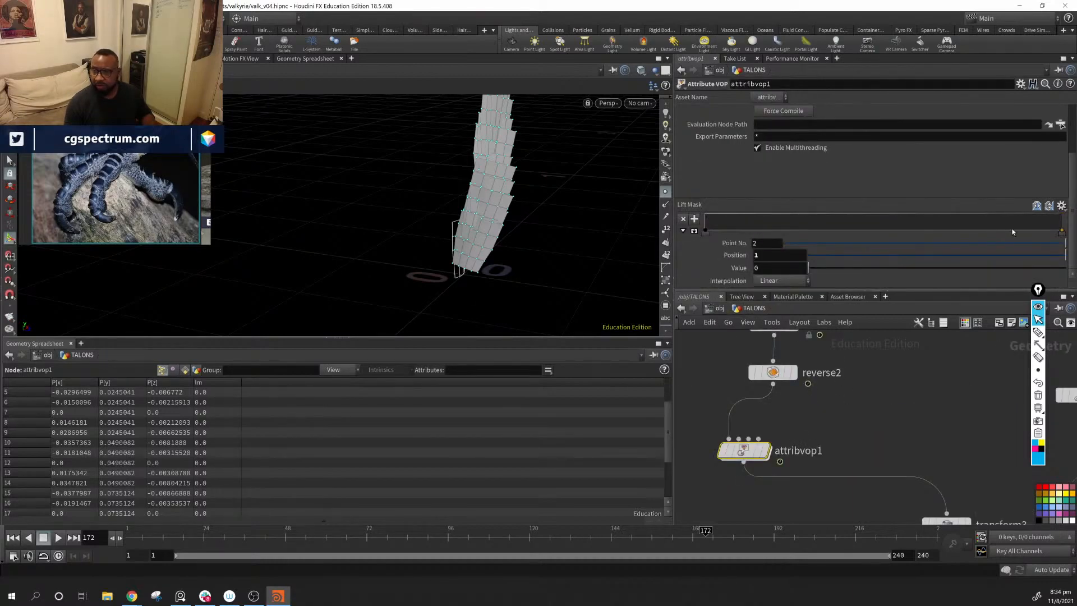
ctrl+click(1062, 231)
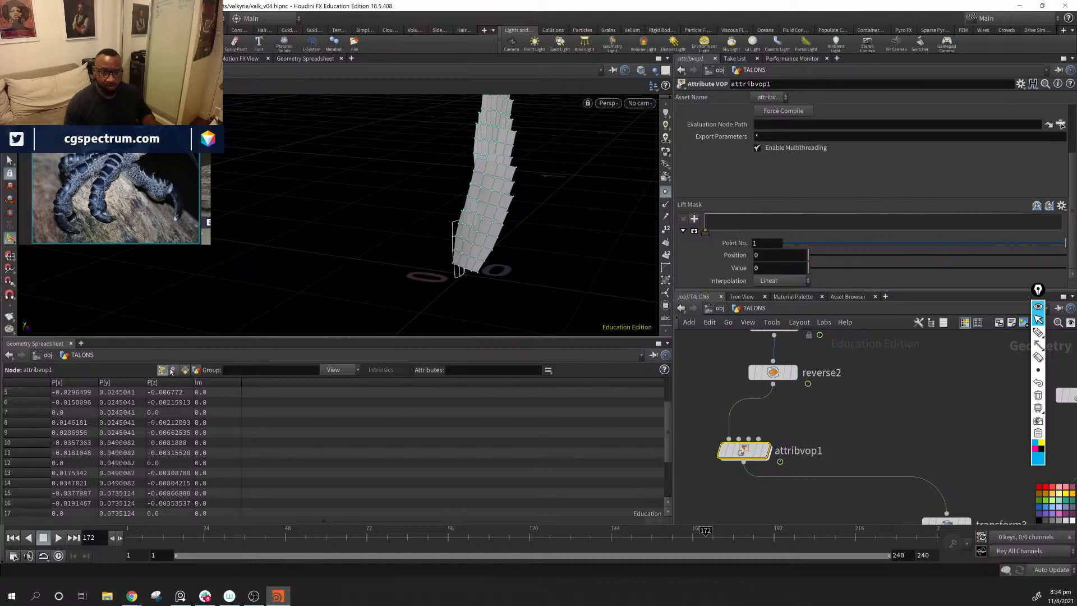
middle_drag(837, 417, 832, 413)
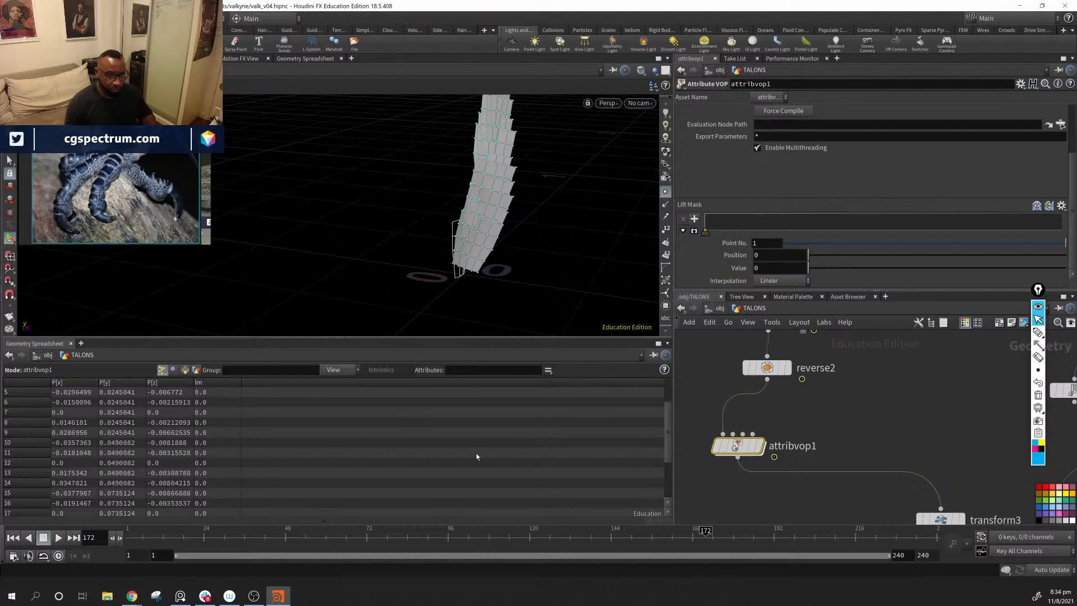
click(230, 384)
drag(981, 227, 1064, 215)
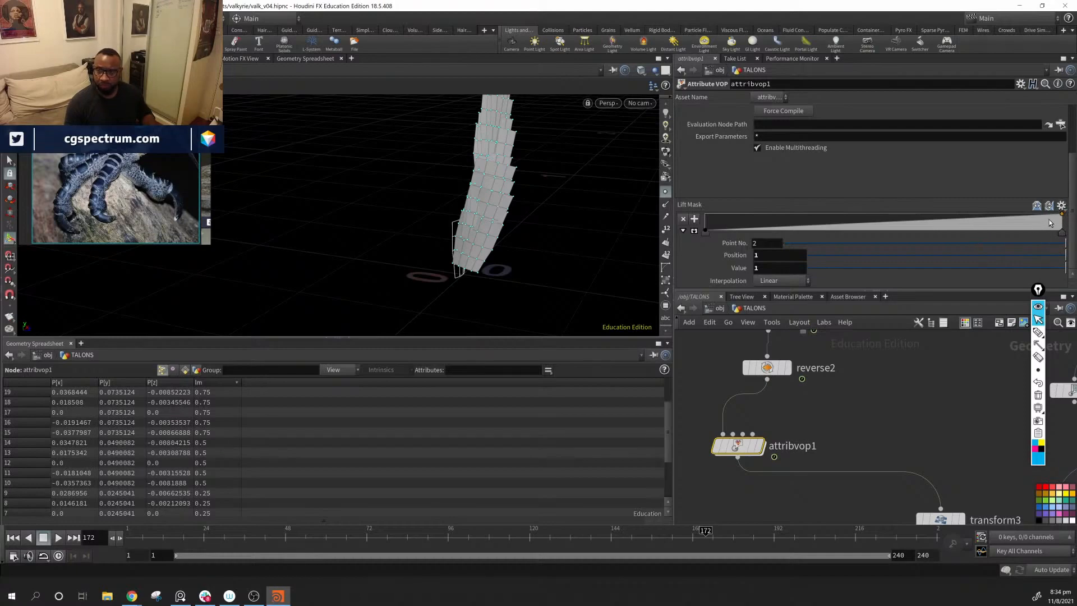
drag(1060, 219, 1021, 179)
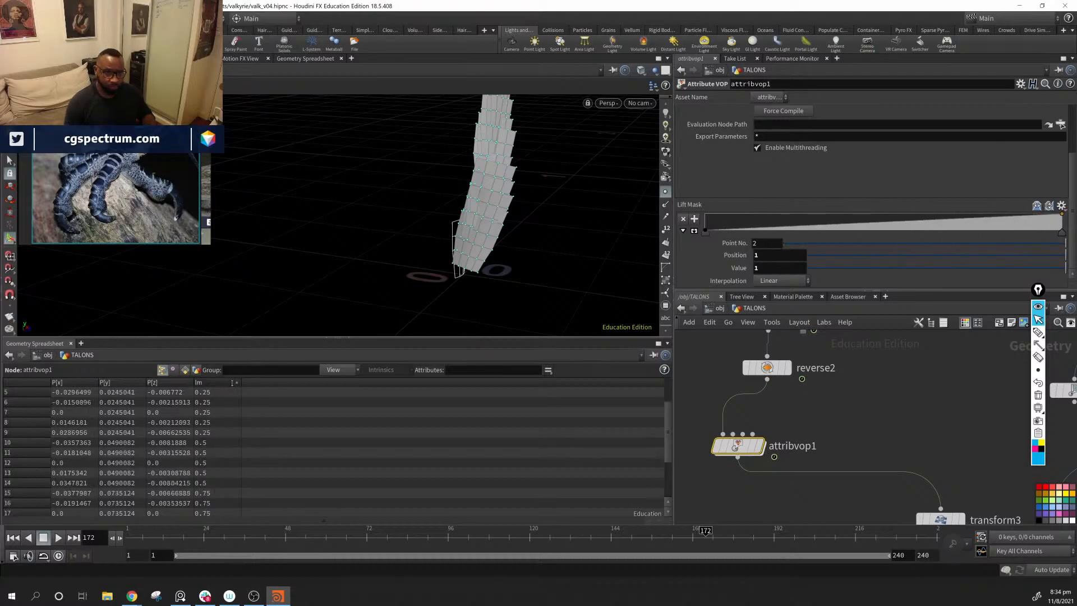
Step: Examine the lm values and the settings of vectofloat1, ramp1 and bind1 inside attribvop1
scroll(228, 443, down, 3)
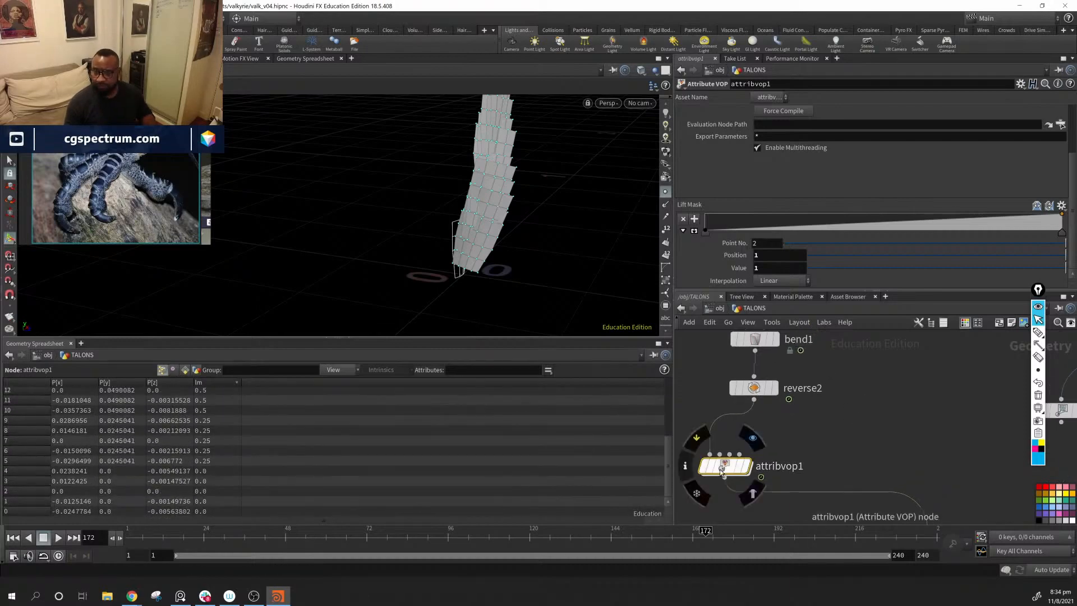
double_click(720, 458)
middle_drag(888, 468, 774, 459)
click(804, 398)
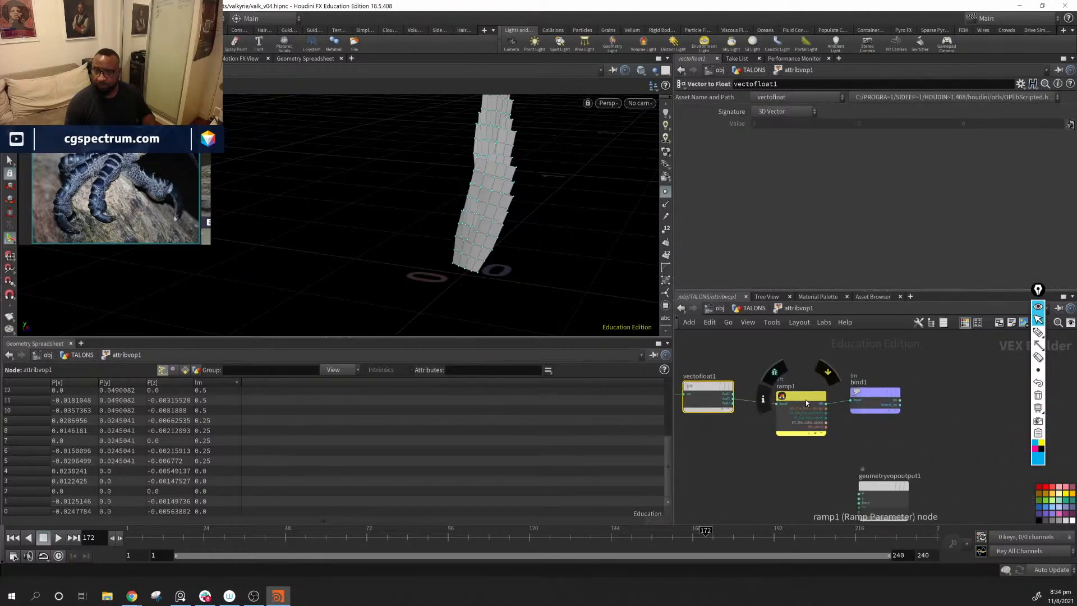
click(787, 111)
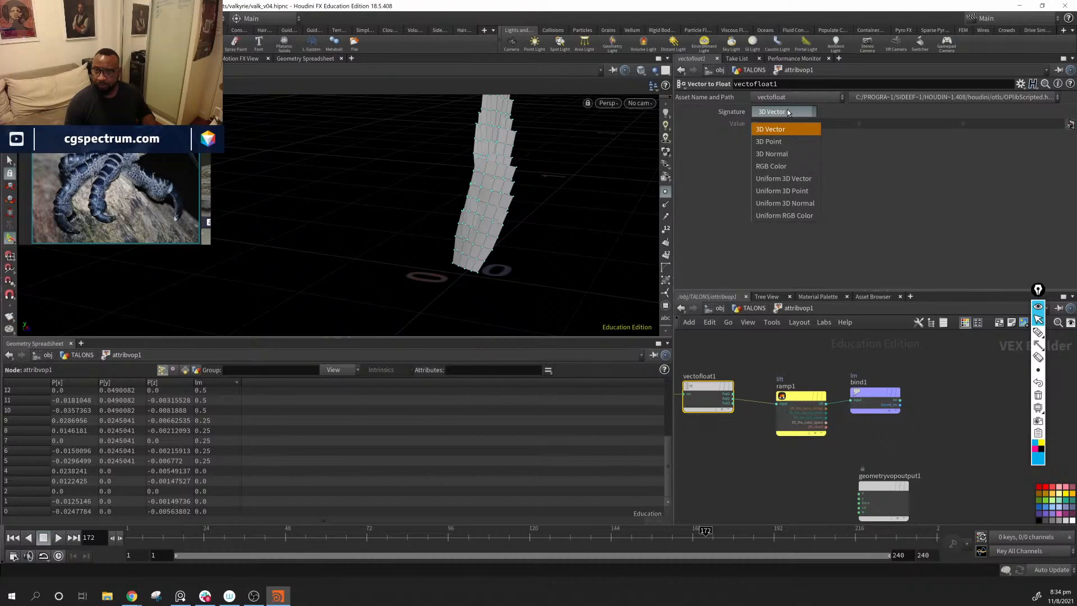
click(788, 112)
click(794, 401)
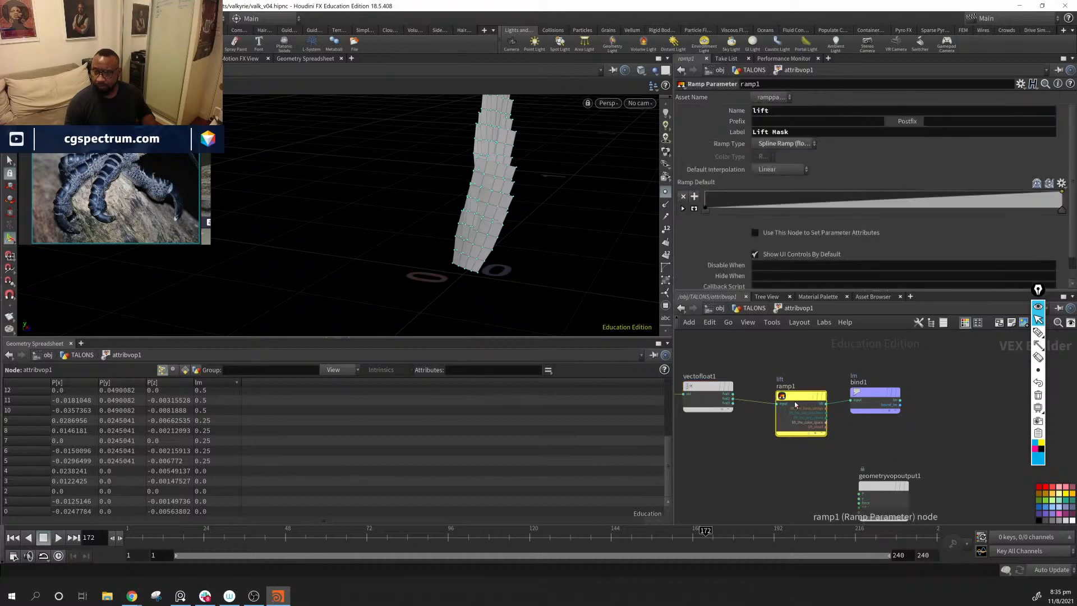
click(878, 393)
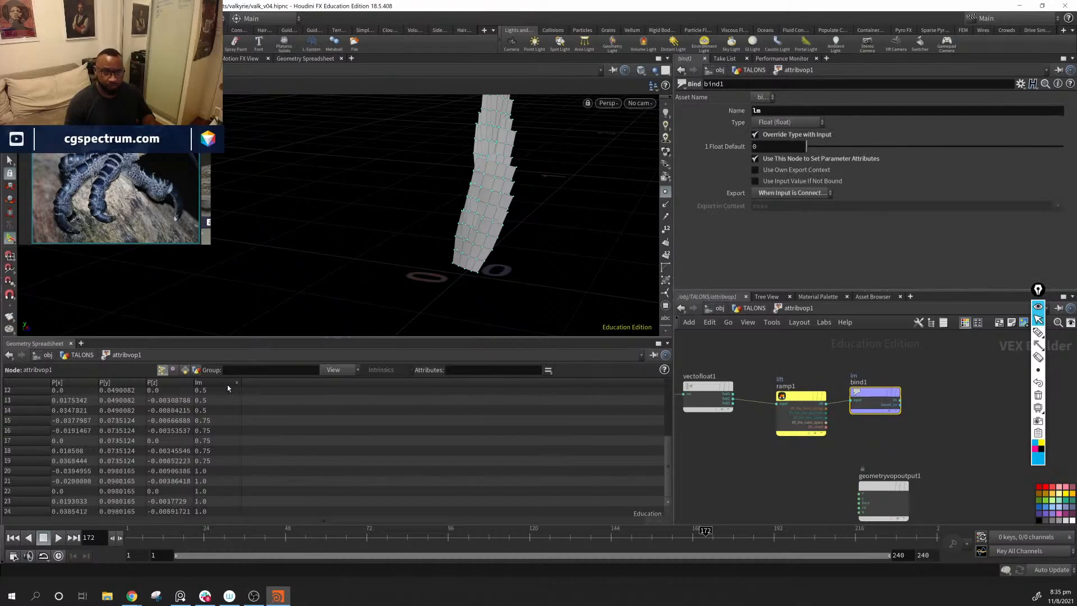
Step: Connect ramp1's output to the Cd input of geometryvopoutput1 and return to the TALONS network
middle_drag(893, 474, 862, 422)
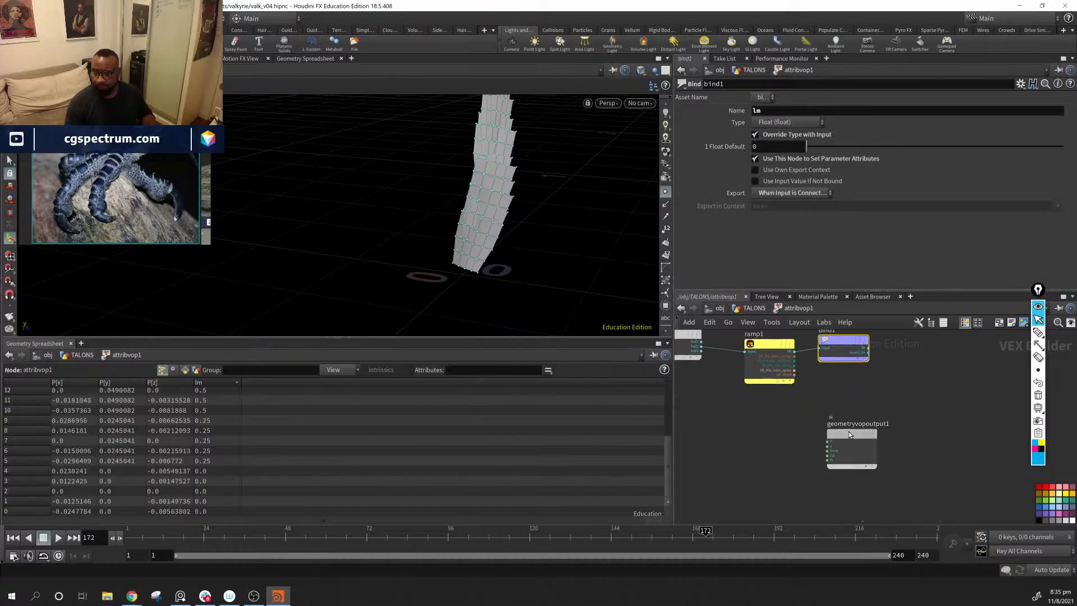
drag(849, 432, 904, 420)
drag(795, 352, 884, 443)
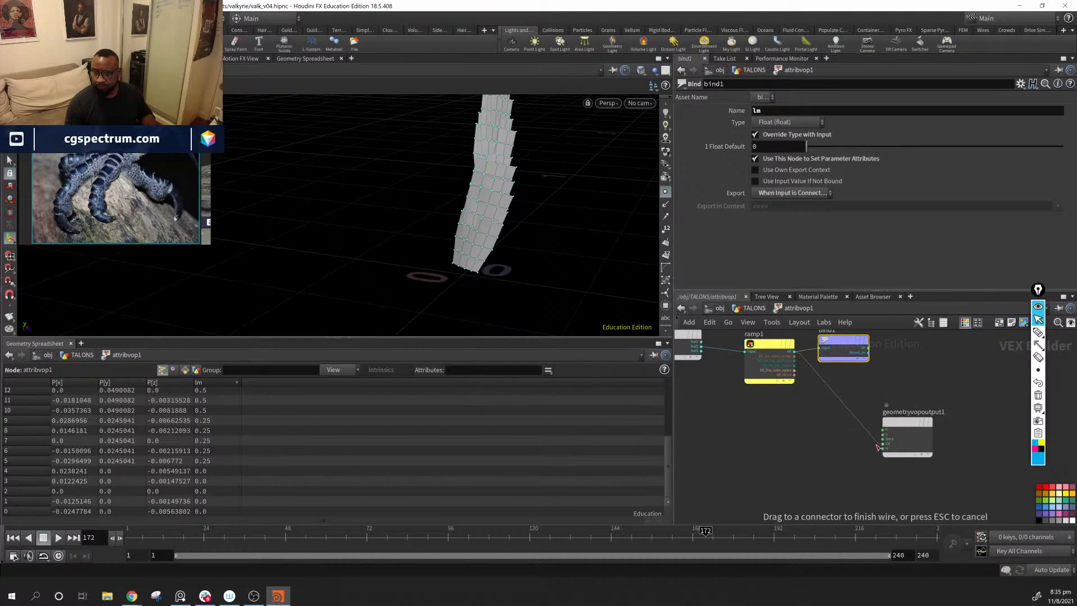
alt+drag(505, 306, 412, 258)
key(u)
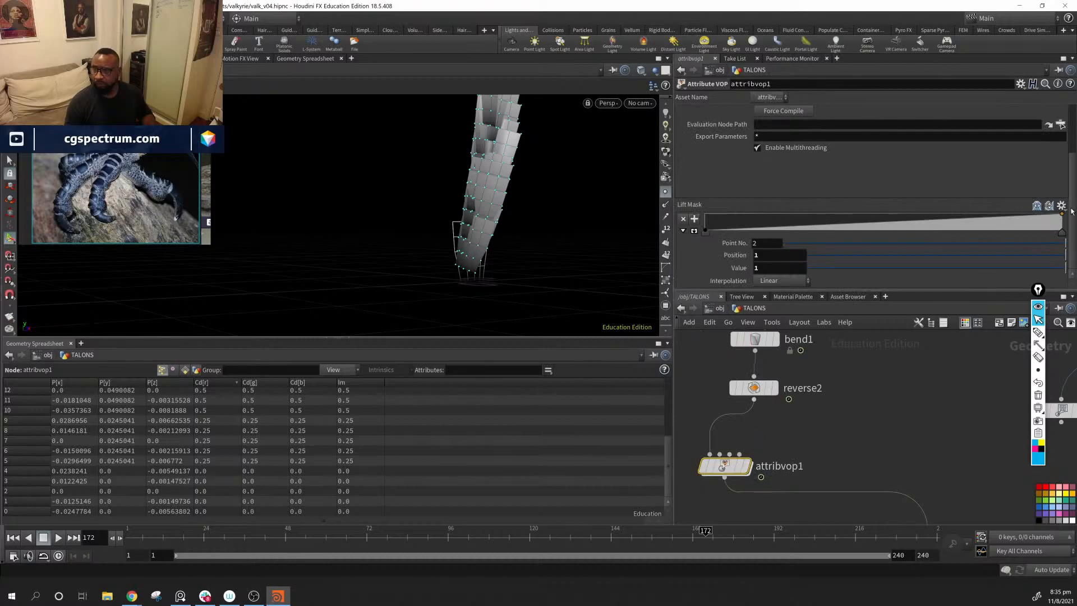
Step: Add a Lift Mask ramp point at position about 0.403 with a value of about 0.121
mouse_move(1063, 240)
mouse_down()
mouse_move(822, 223)
mouse_move(1071, 247)
mouse_move(995, 231)
mouse_move(1066, 225)
mouse_up()
drag(832, 217, 849, 242)
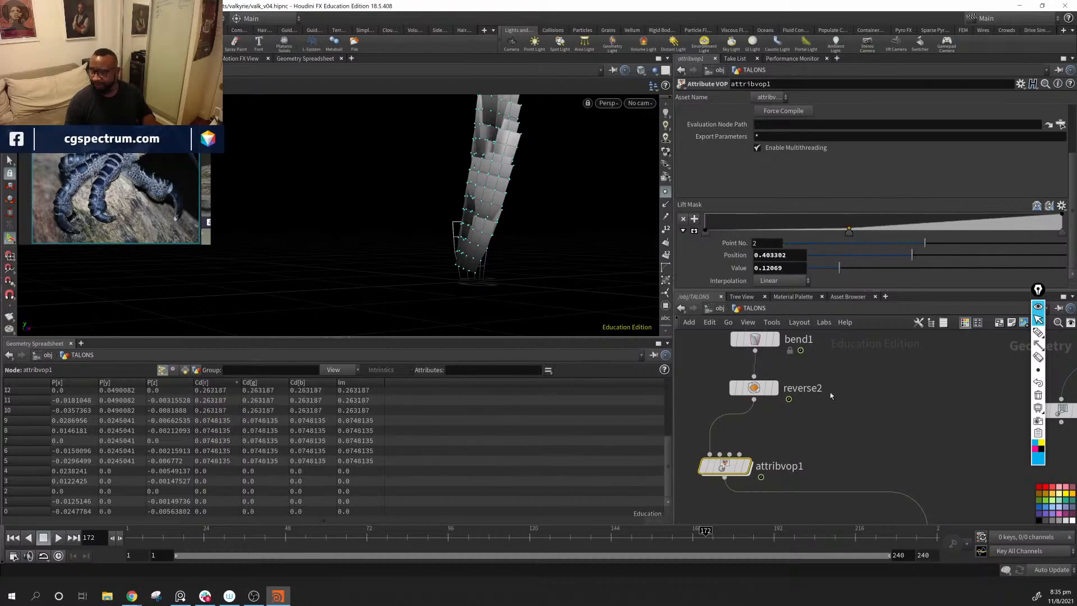
middle_drag(866, 448, 859, 415)
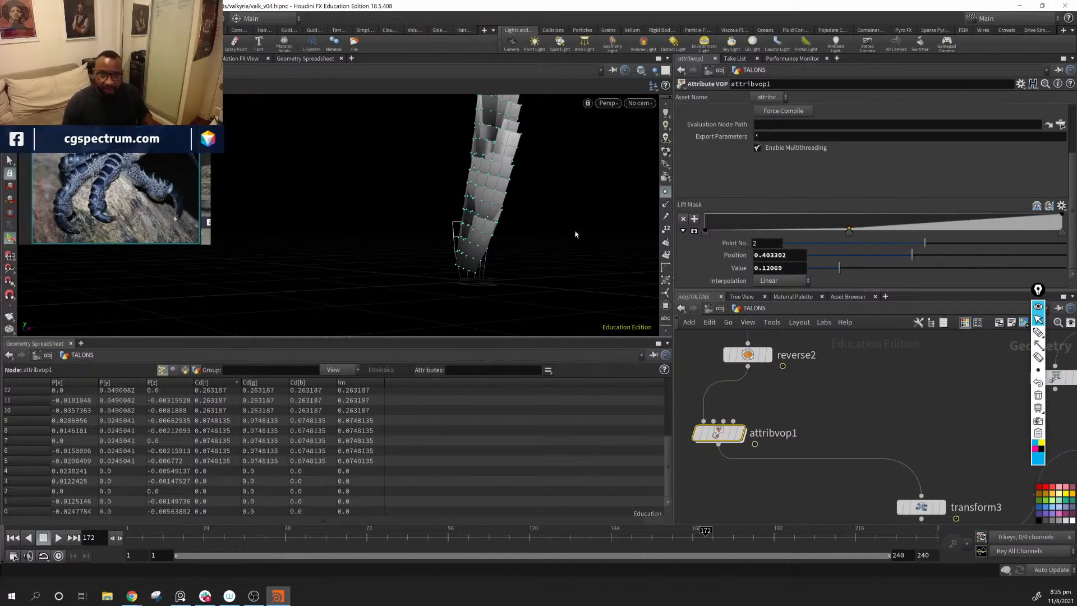
Step: Display attribexpression2 below ray1 and show its parameters
scroll(974, 387, down, 1)
middle_drag(1024, 485, 714, 427)
middle_drag(770, 474, 763, 406)
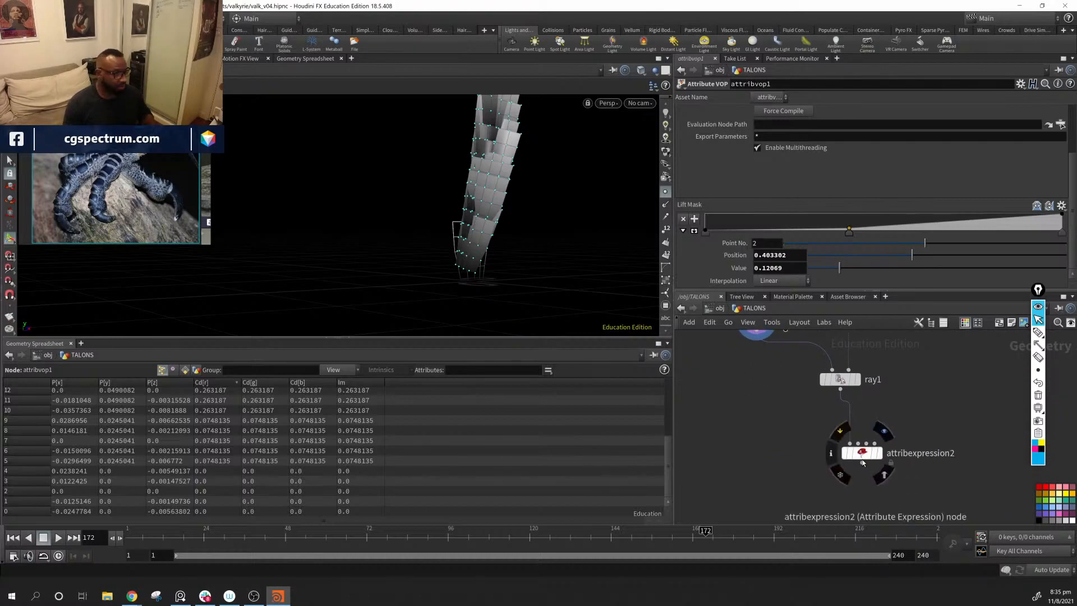
click(883, 431)
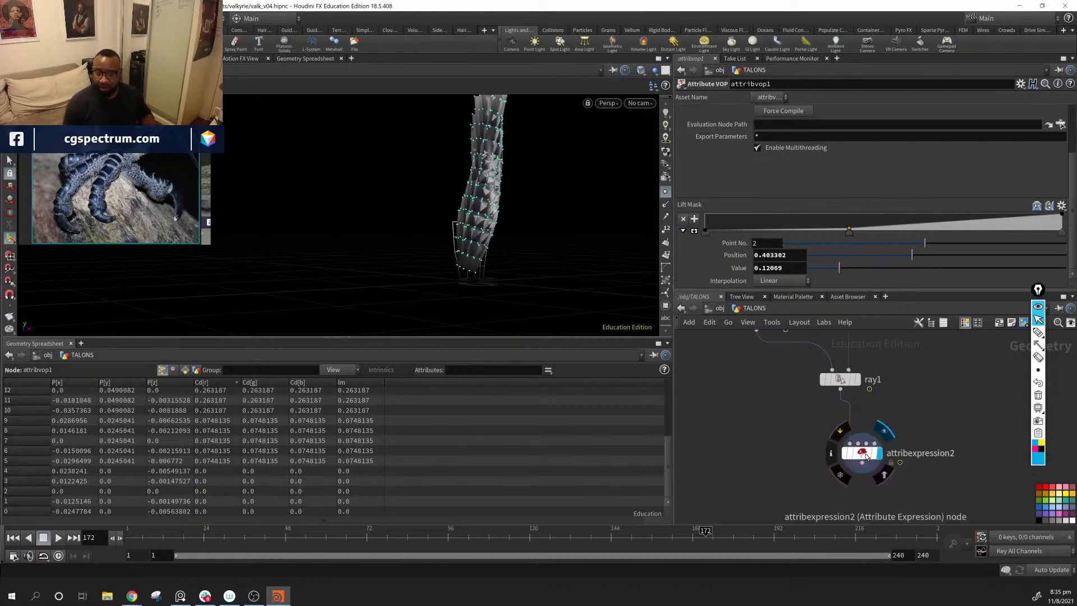
click(867, 459)
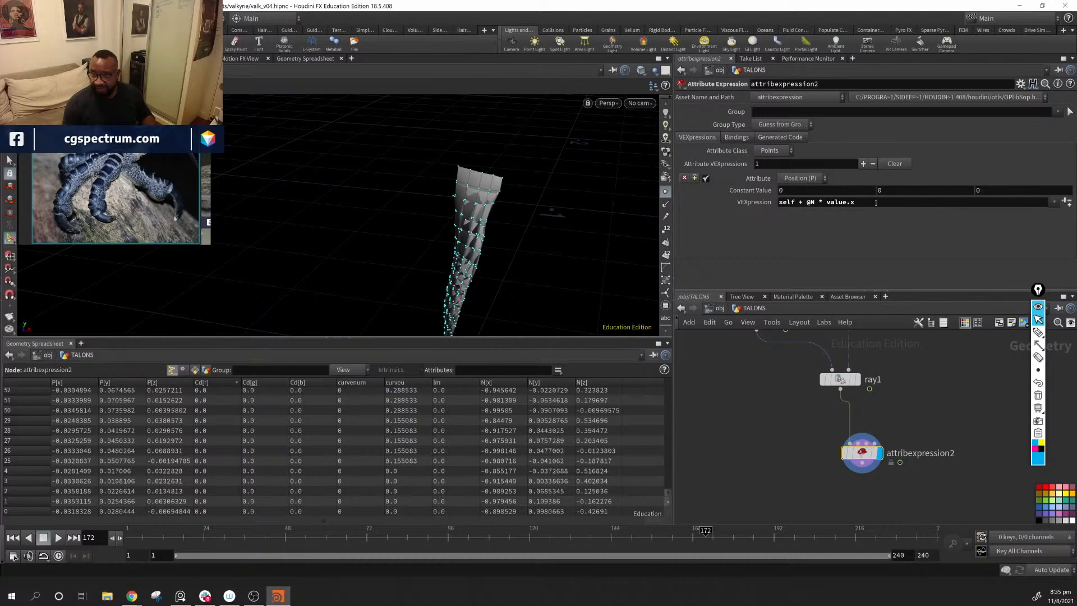
Step: Try first-component constant values of 0.1 and 0.05 for the position expression on attribexpression2
click(937, 207)
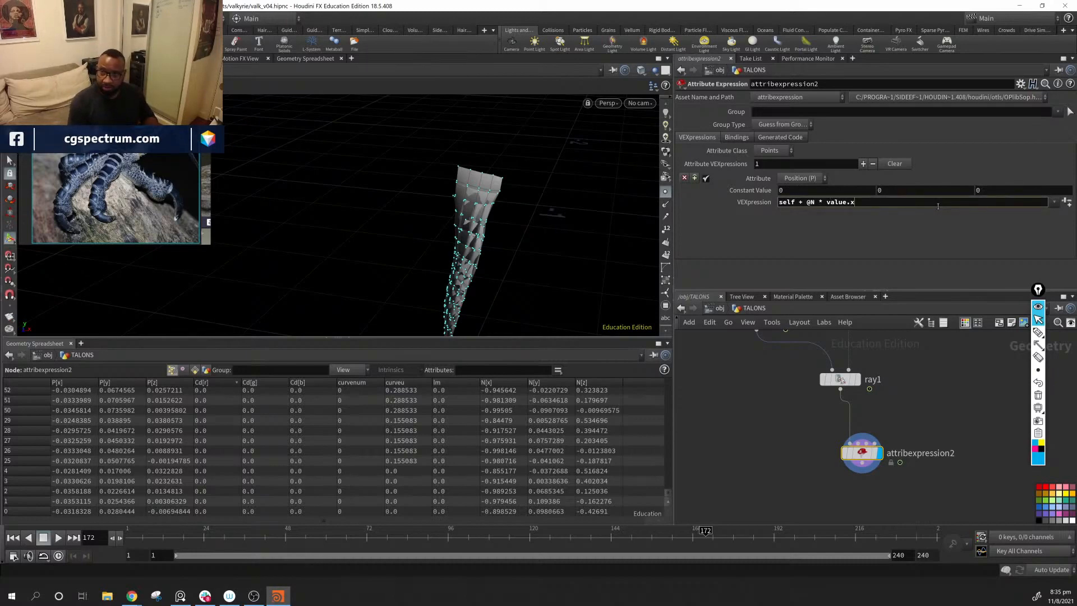
click(813, 193)
text(.)
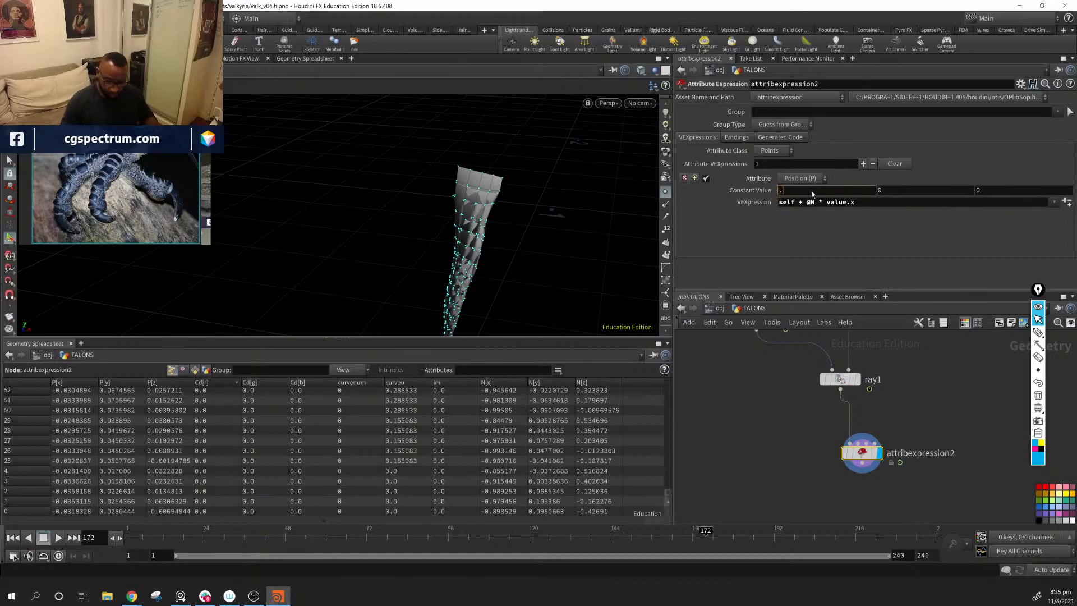
text(1)
key(Return)
click(836, 192)
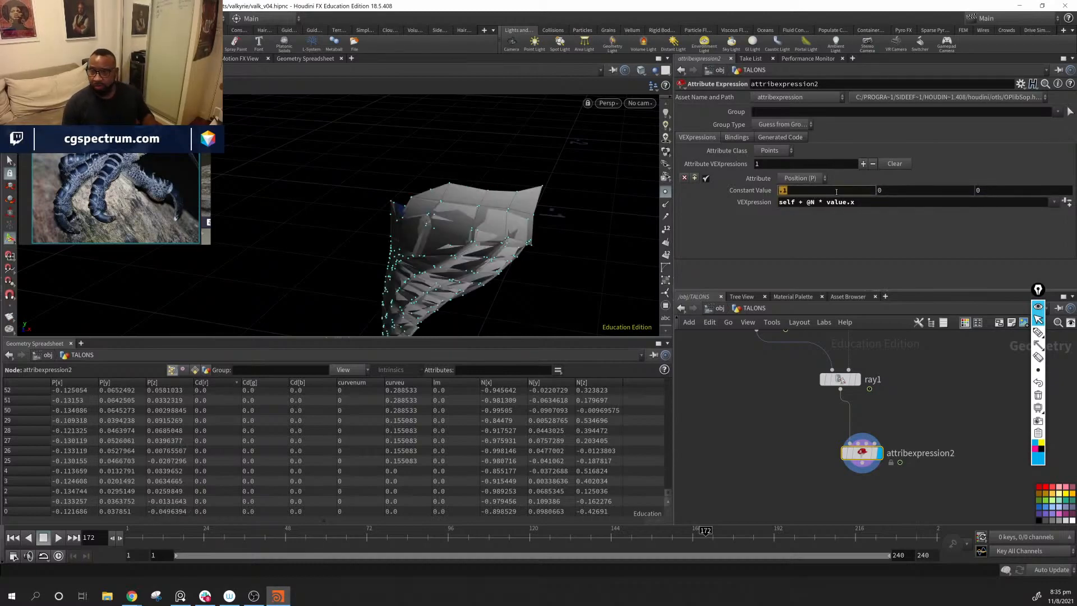
text(.05)
key(Return)
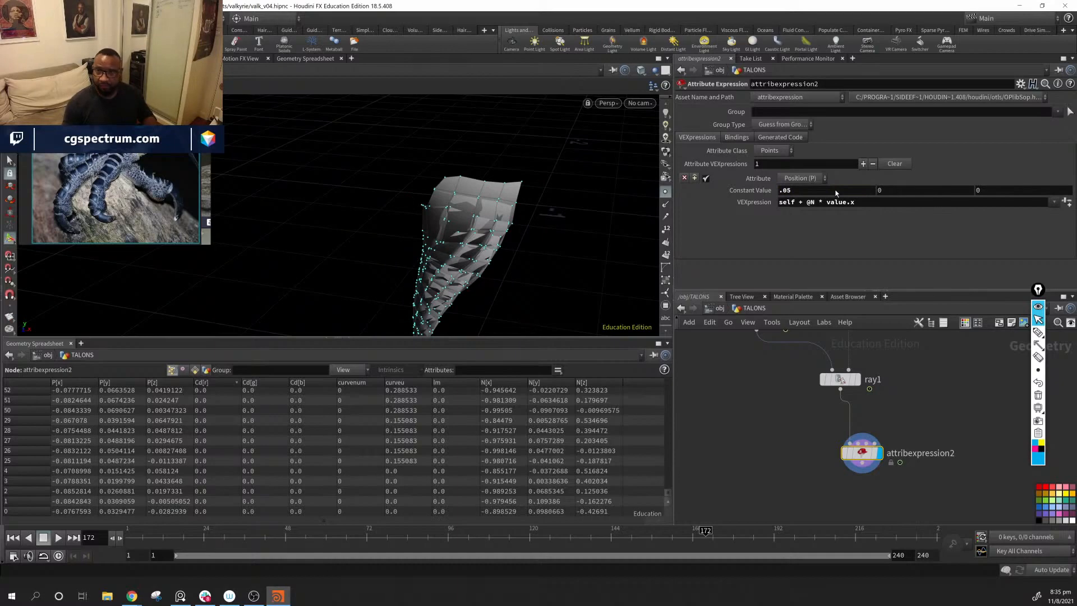
click(837, 192)
text(.)
key(Return)
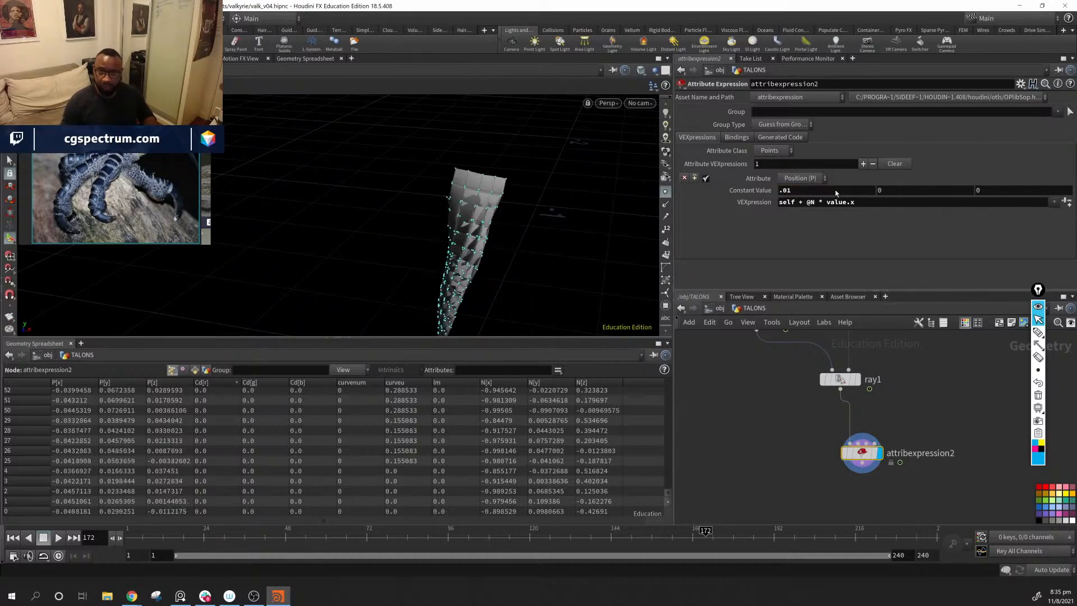
alt+drag(532, 221, 423, 179)
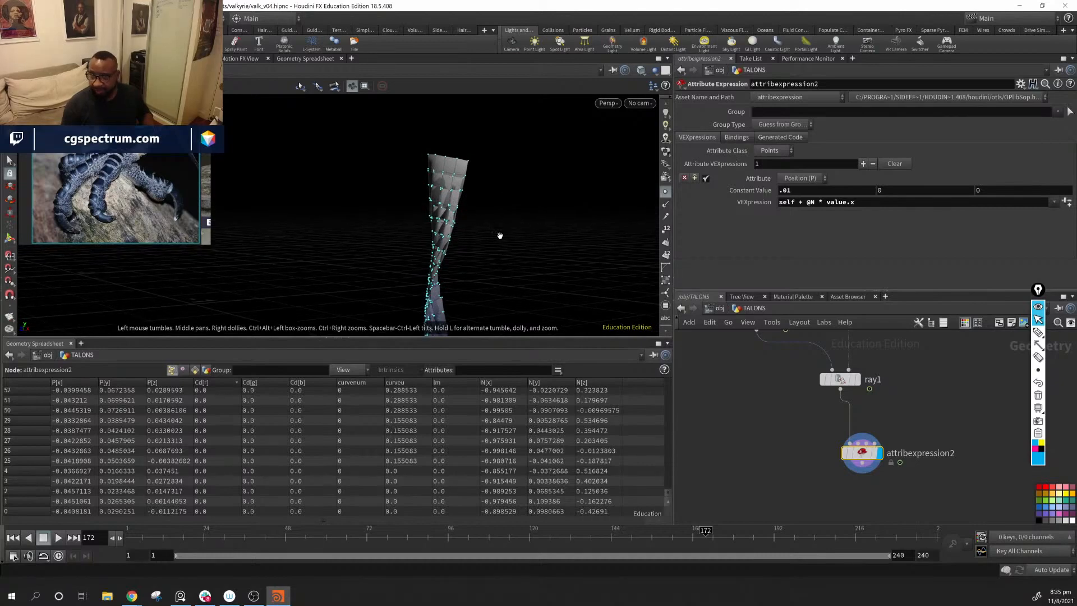
alt+drag(500, 235, 507, 234)
click(886, 205)
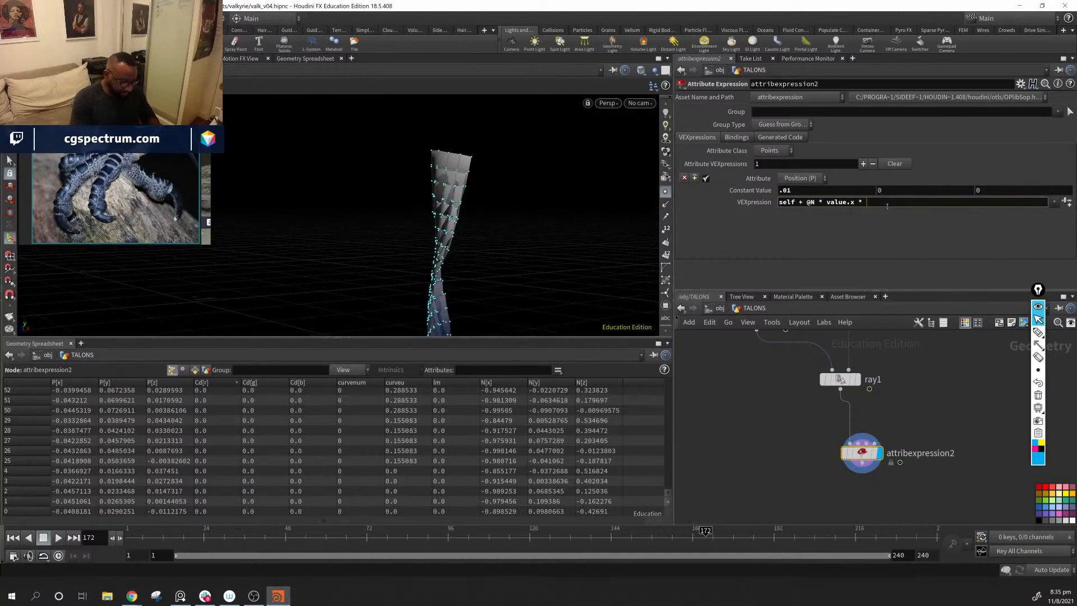
key(Return)
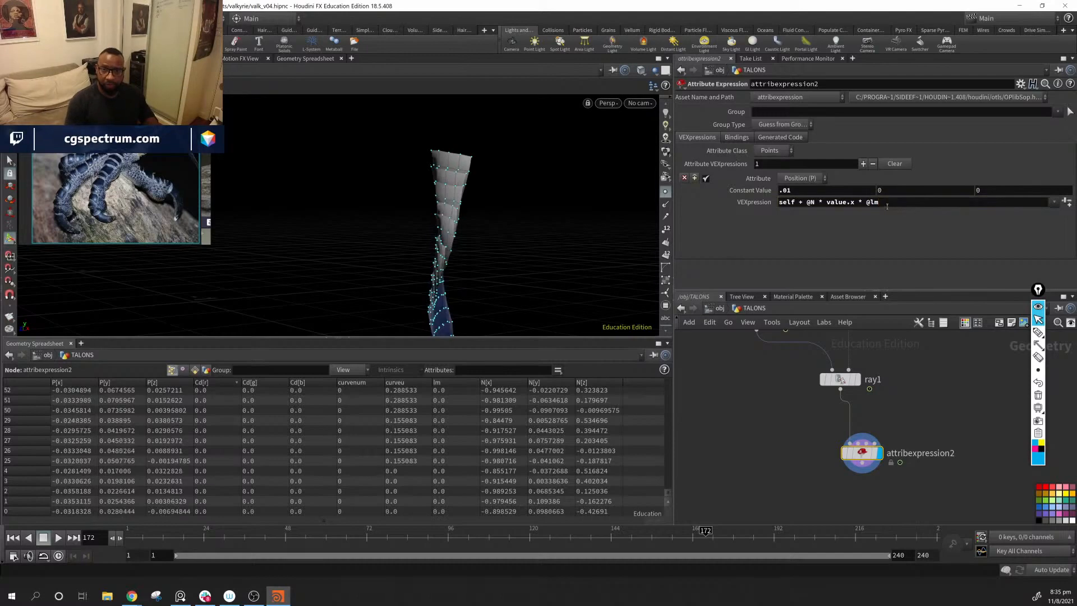
Step: Raise the first constant value on attribexpression2 to 0.022 and inspect the lifted scales from several angles
alt+drag(500, 230, 589, 293)
scroll(493, 180, up, 3)
middle_drag(801, 190, 831, 232)
drag(519, 231, 645, 222)
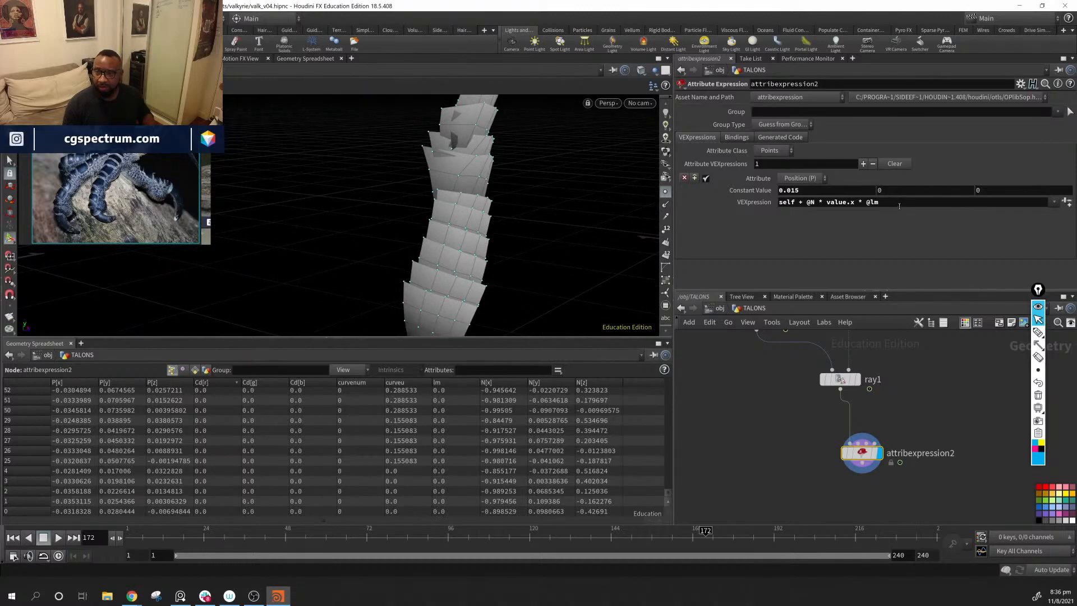
middle_drag(837, 191, 875, 230)
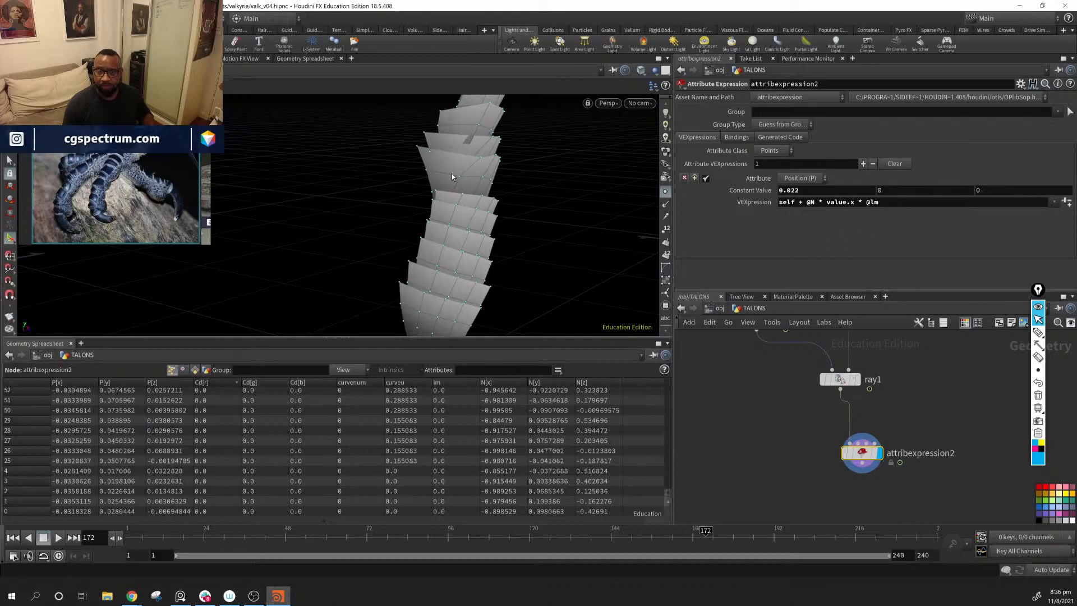
mouse_move(452, 175)
alt+mouse_down()
mouse_move(323, 147)
mouse_move(527, 151)
mouse_move(252, 144)
mouse_move(527, 150)
mouse_move(398, 154)
mouse_move(472, 178)
alt+mouse_up()
drag(545, 203, 616, 209)
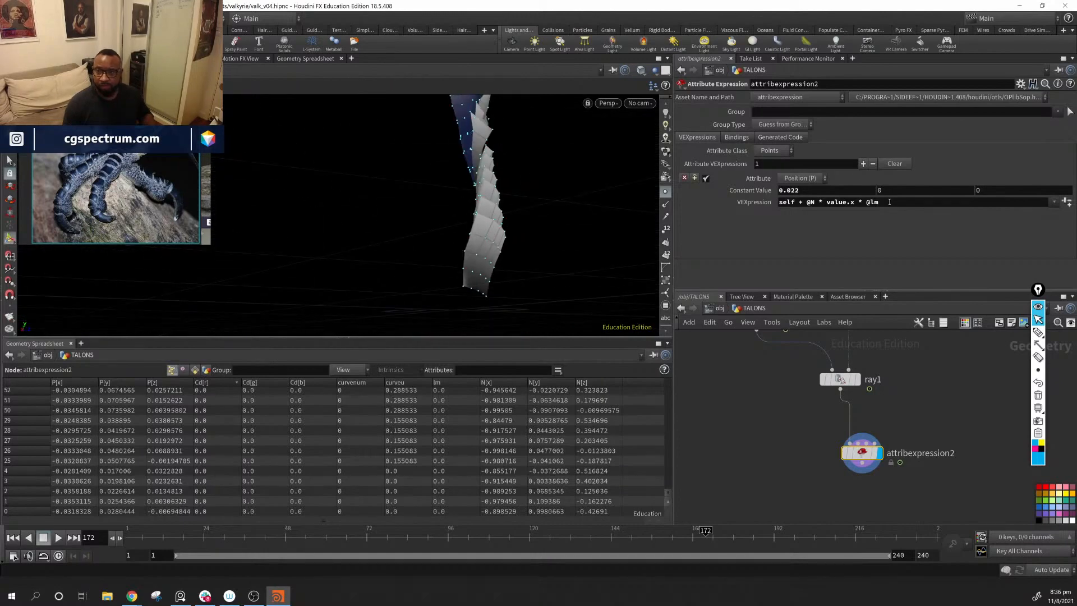
middle_click(839, 191)
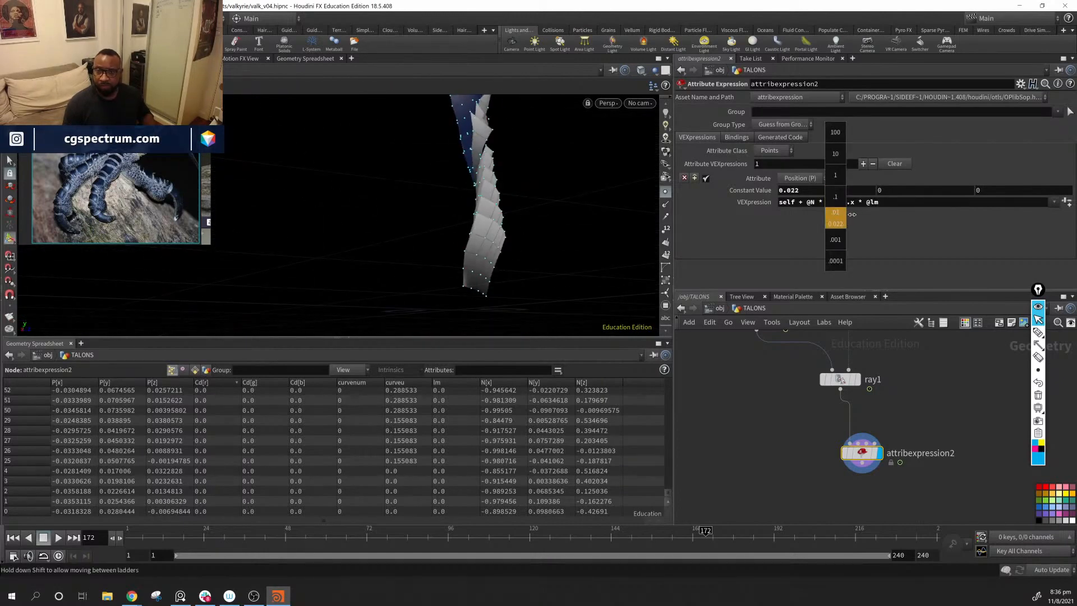
middle_drag(834, 218, 835, 217)
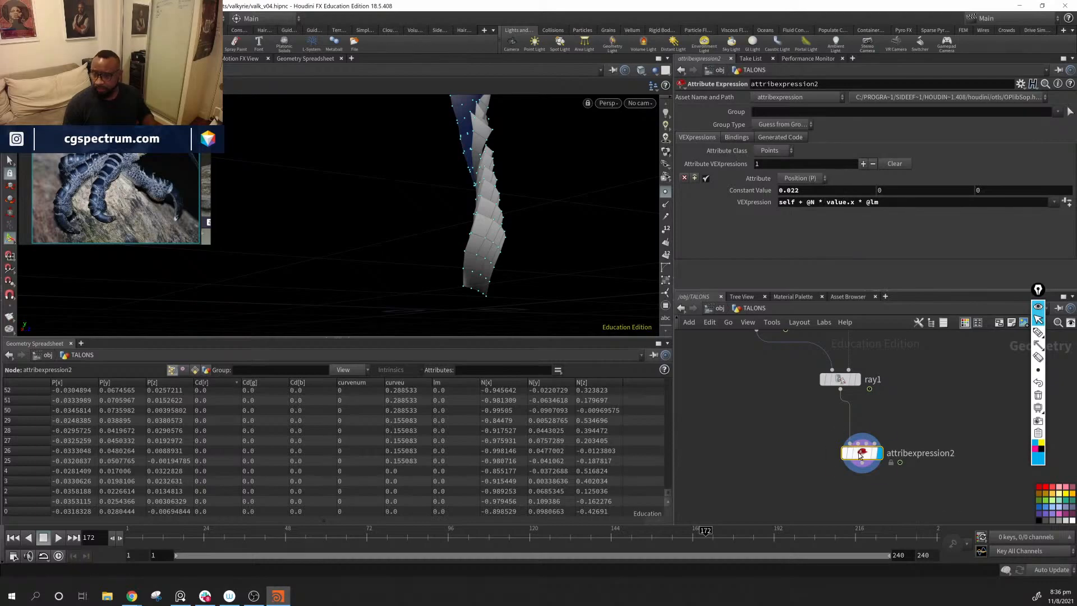
Step: Select attribvop1 to show its Lift Mask ramp and inspect the scale overlap from another angle
middle_drag(865, 409, 1046, 469)
middle_drag(702, 359, 859, 443)
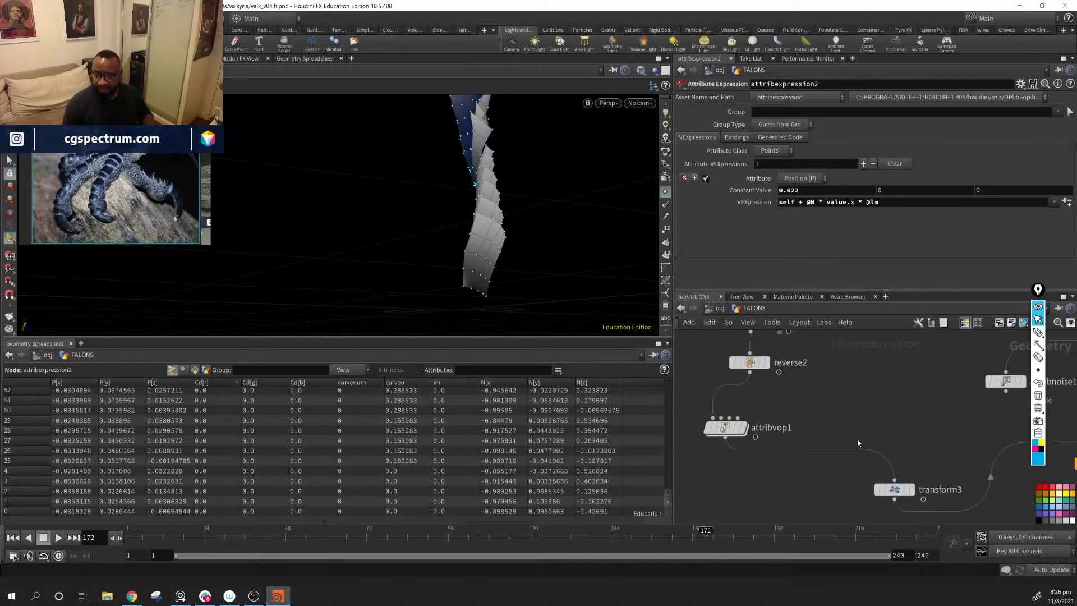
click(725, 429)
alt+drag(556, 176, 543, 313)
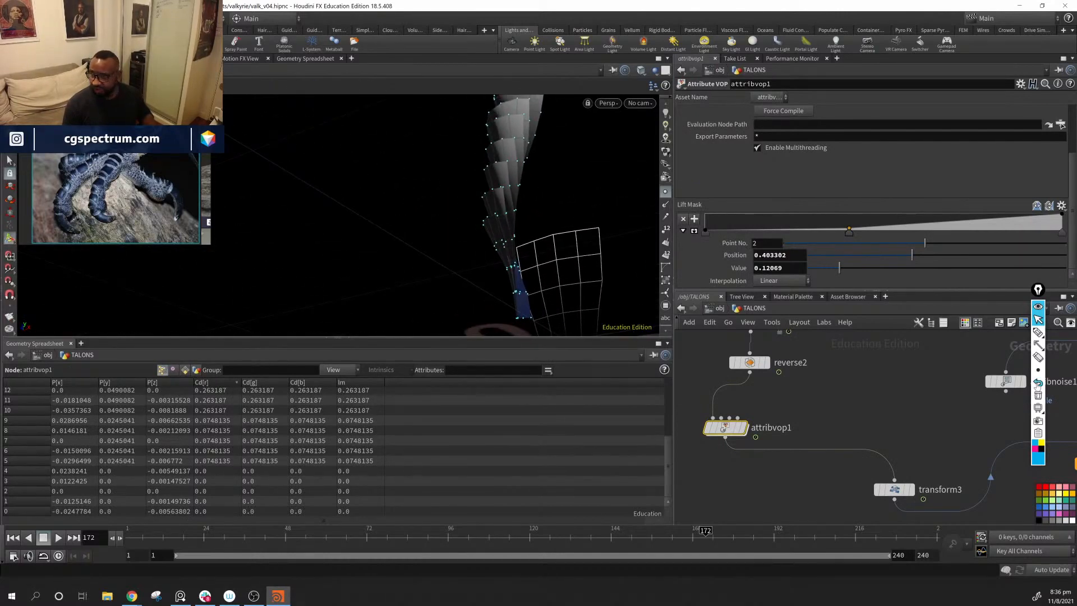
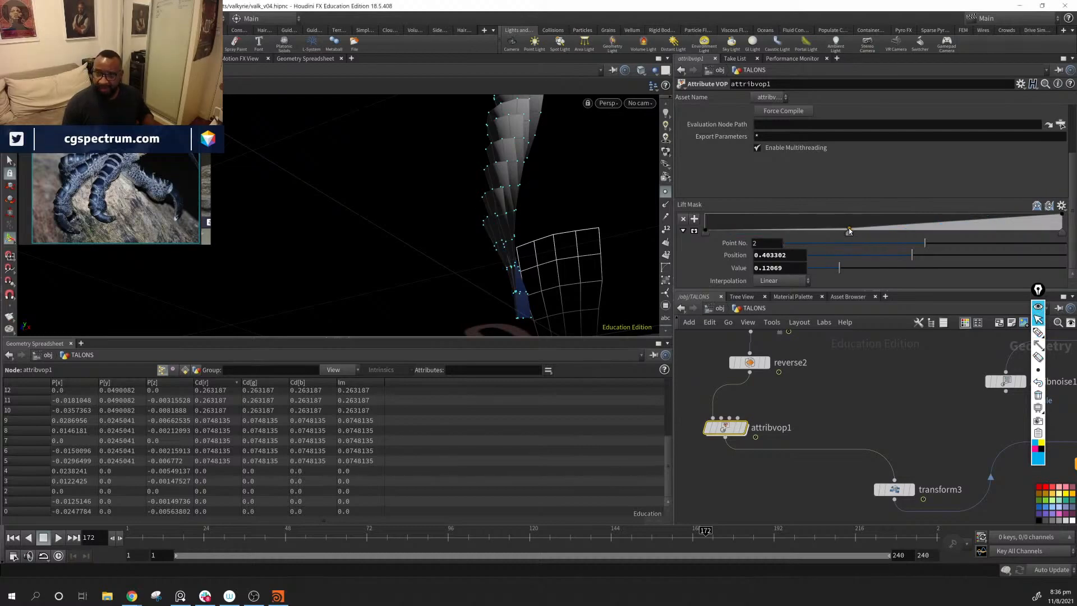
Step: Reshape attribvop1's Lift Mask ramp by setting point 2 to position 0.386792 and value 0.206897, checking the scale lift
drag(849, 228, 848, 225)
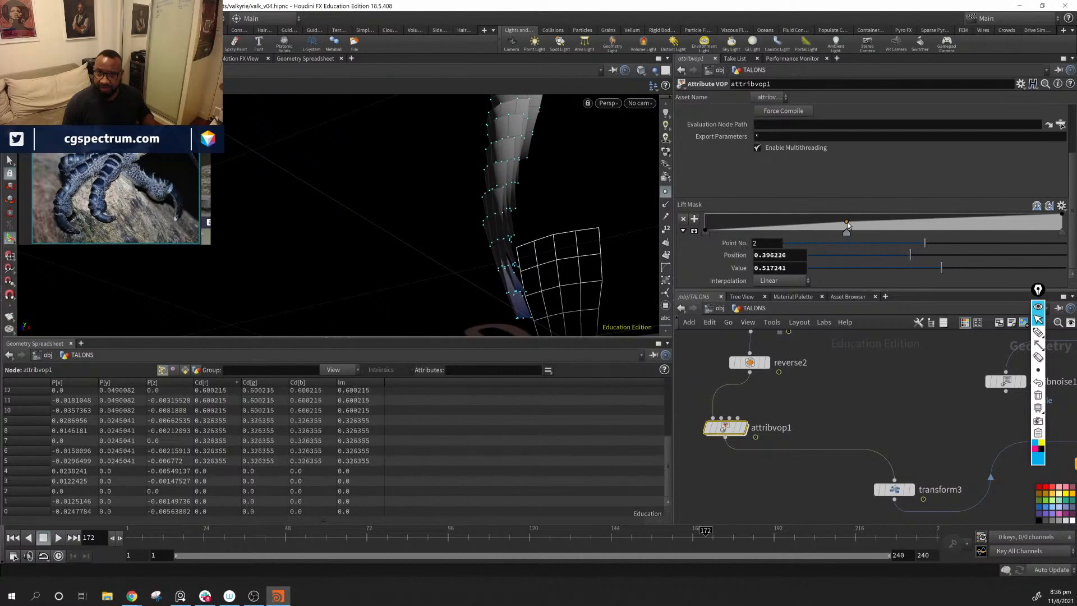
alt+drag(589, 225, 843, 230)
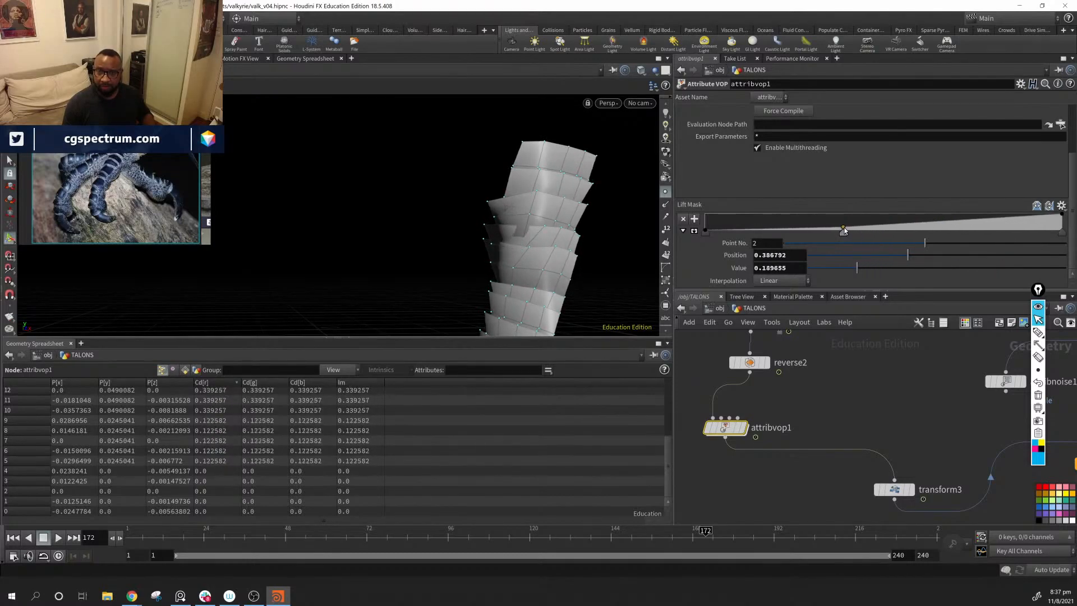
alt+drag(493, 208, 687, 196)
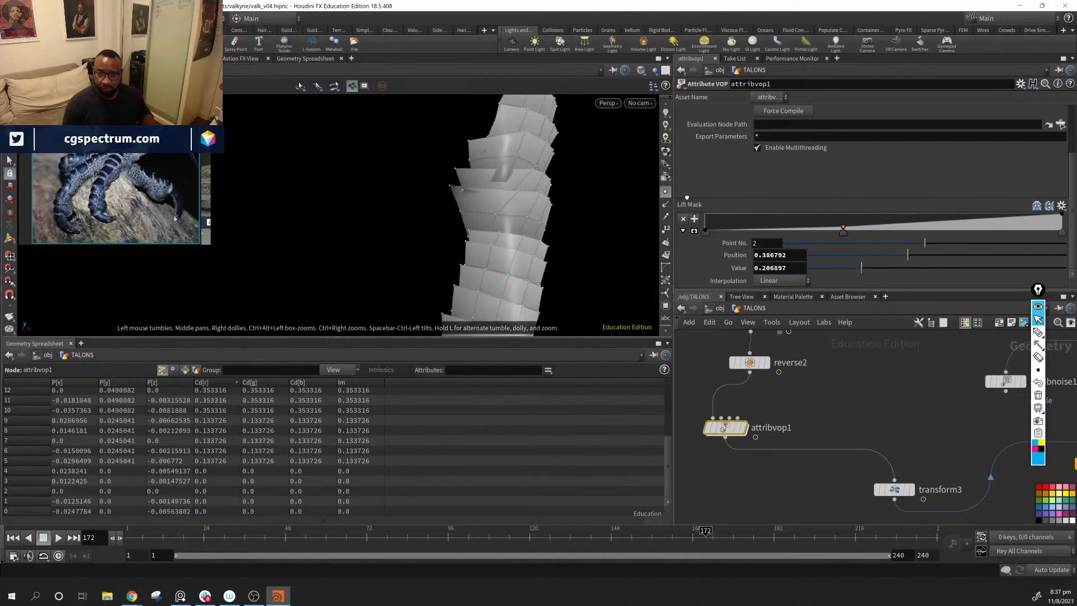
Step: Increase the rows and columns of grid1 to 8 each for denser scale geometry
middle_drag(813, 355, 826, 472)
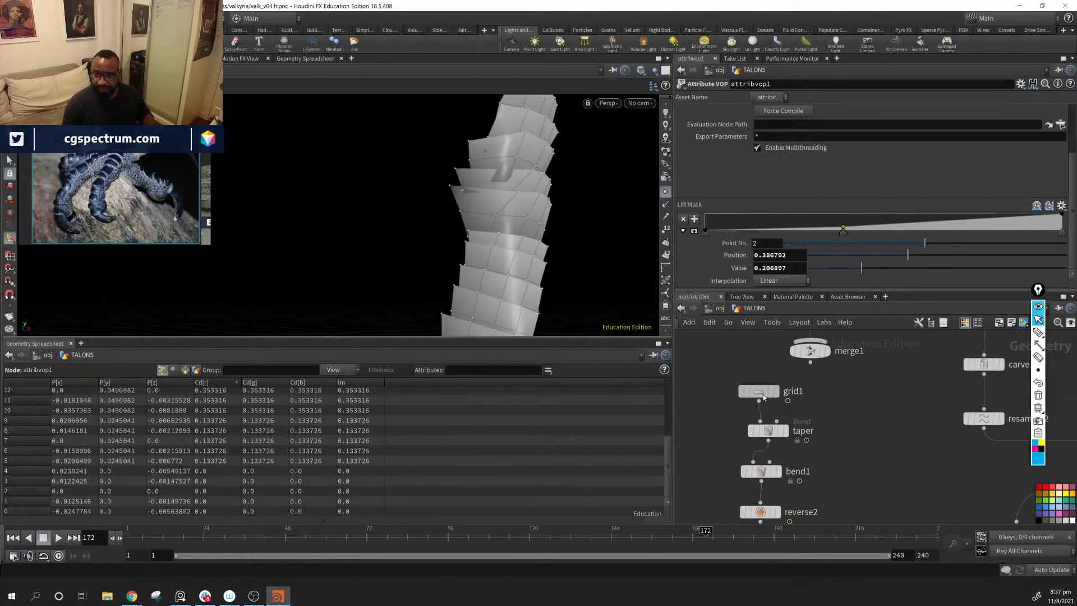
click(760, 393)
click(835, 183)
click(836, 196)
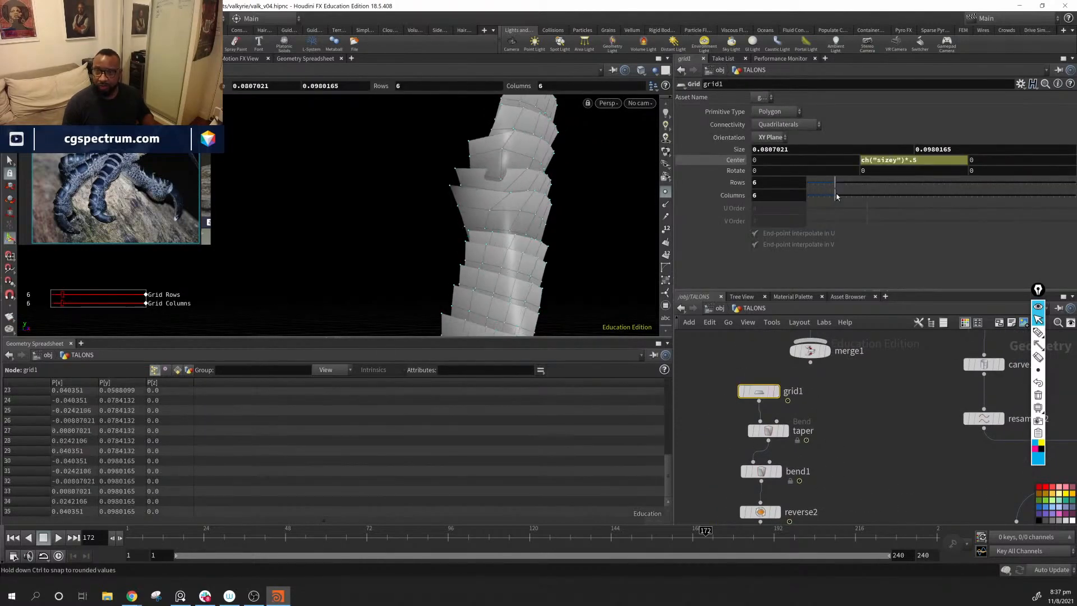
mouse_move(840, 198)
mouse_down()
mouse_move(851, 202)
mouse_move(842, 184)
mouse_move(851, 186)
mouse_up()
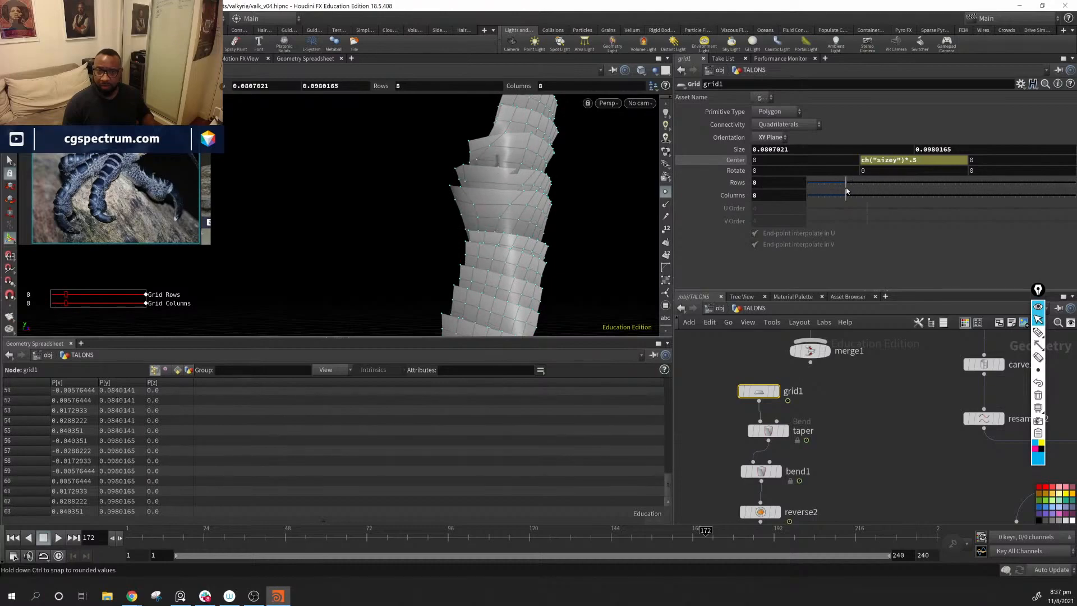
alt+drag(470, 207, 507, 247)
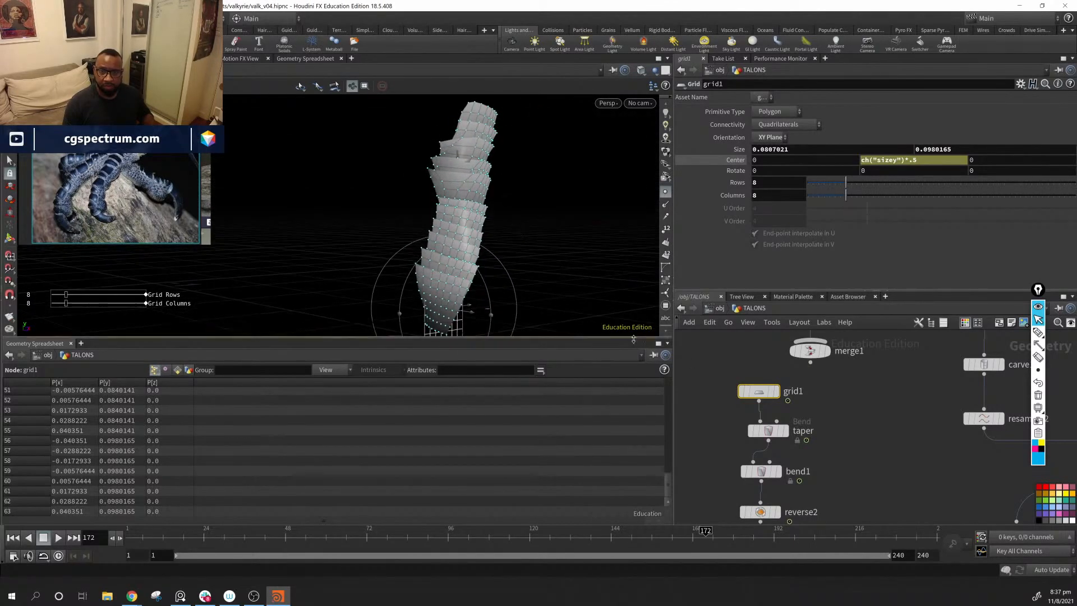
Step: Find facet1 in the network and template its arm mesh so it shows as a wireframe with the scales
click(907, 463)
middle_drag(943, 489, 777, 305)
middle_drag(836, 426, 816, 468)
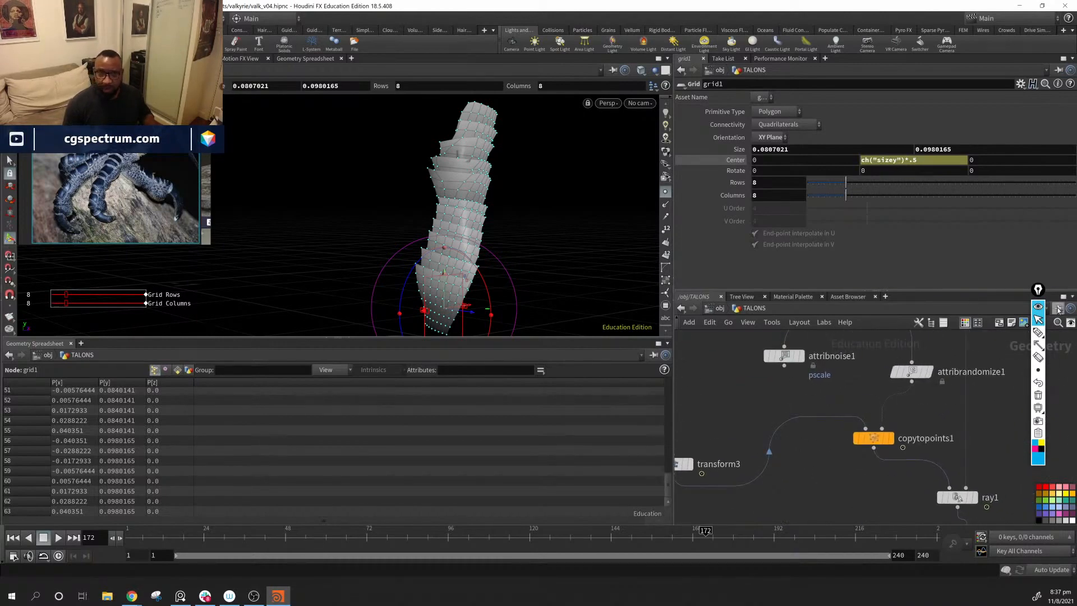
middle_drag(936, 422, 858, 549)
scroll(948, 464, down, 4)
middle_drag(942, 457, 769, 407)
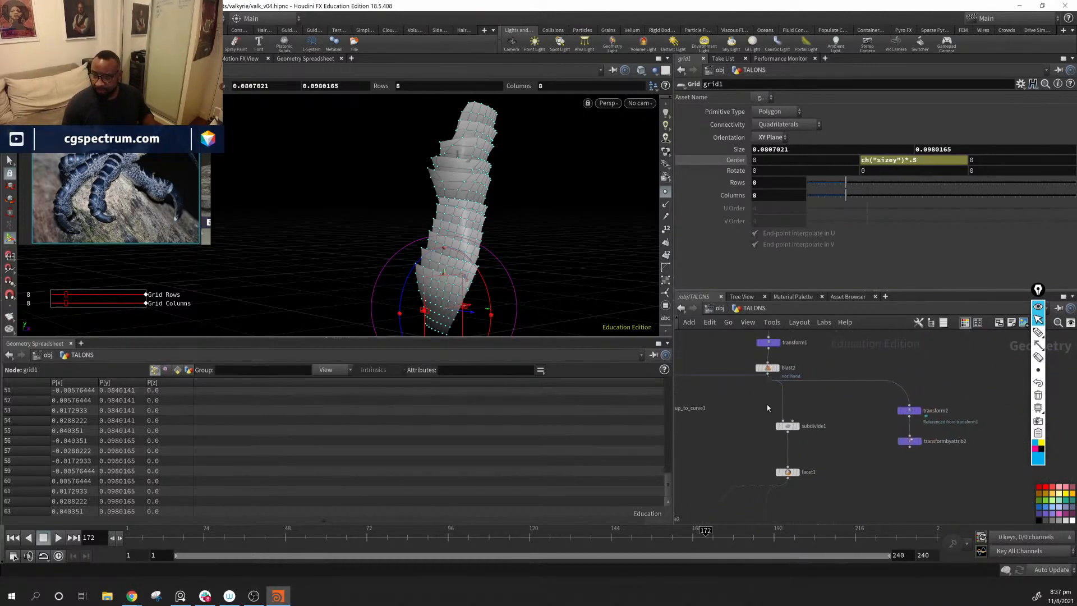
scroll(769, 407, up, 5)
middle_drag(904, 481, 928, 263)
middle_drag(937, 513, 921, 367)
middle_drag(917, 477, 957, 238)
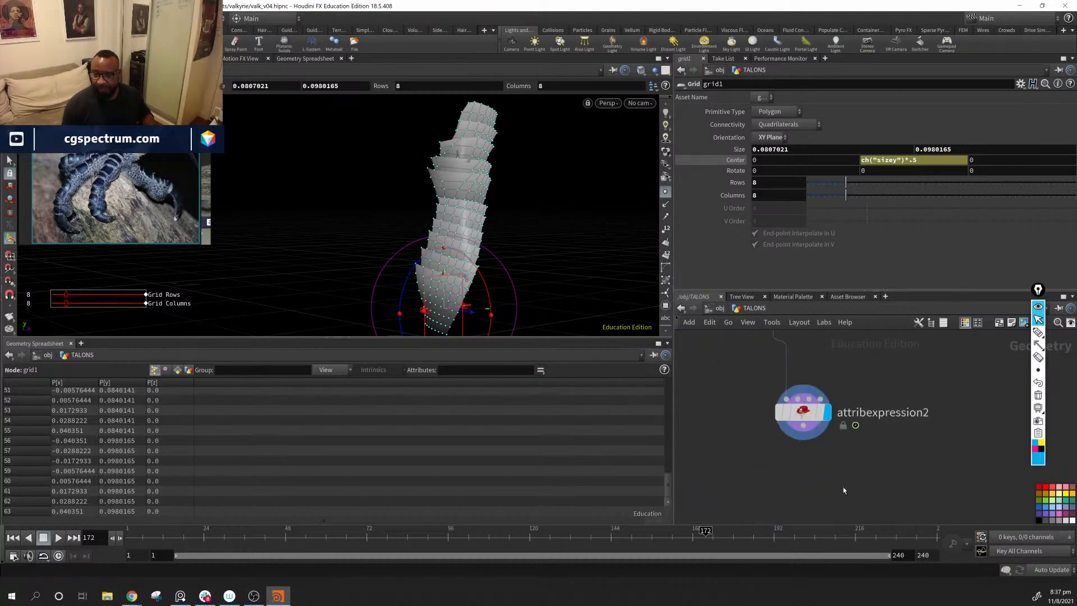
middle_drag(803, 416, 920, 573)
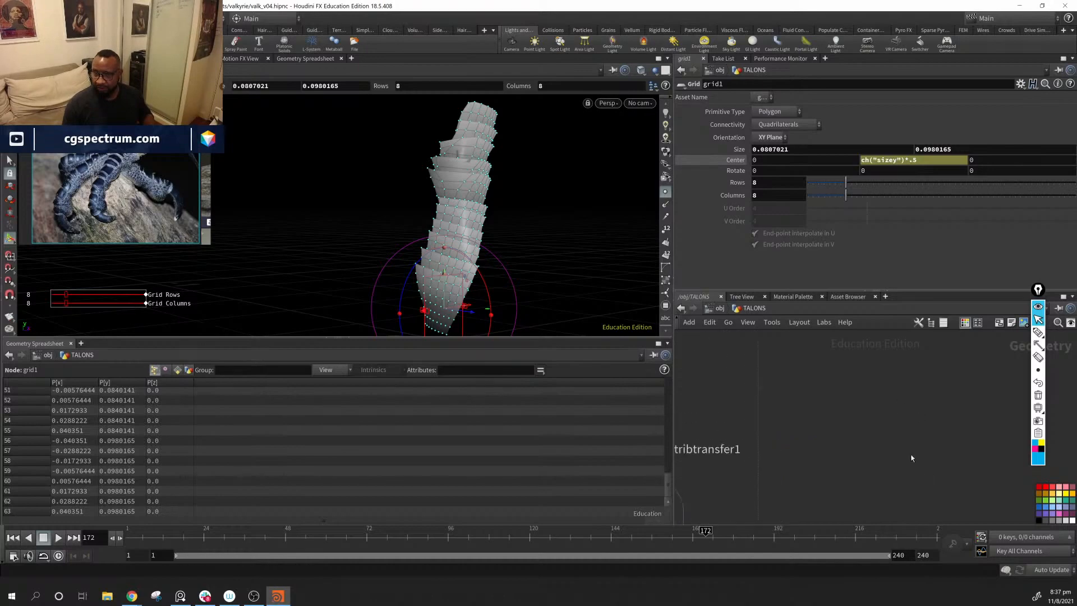
middle_drag(912, 459, 884, 462)
click(865, 457)
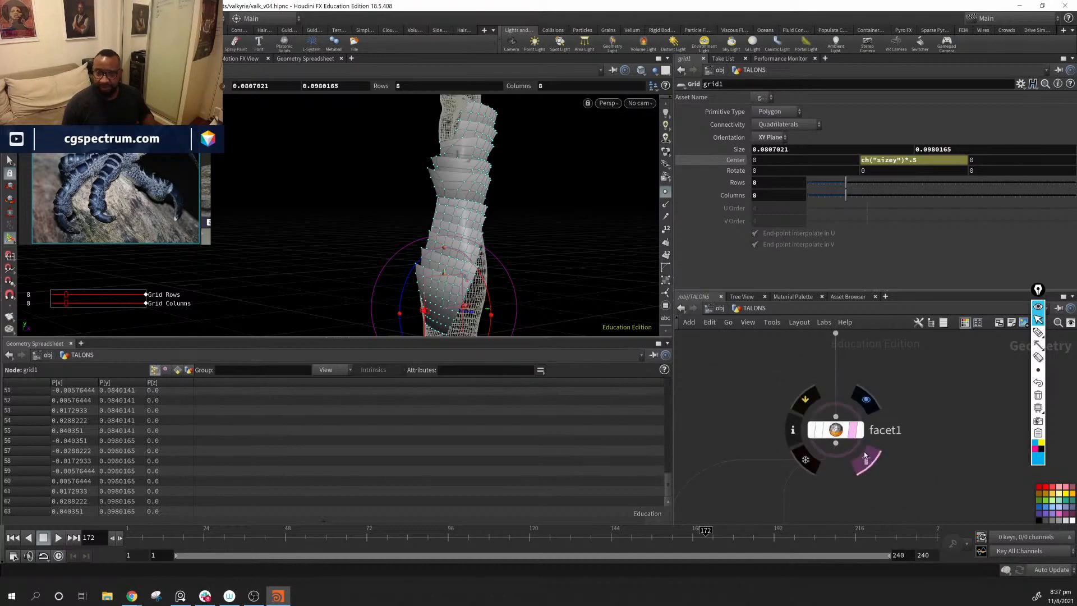
Step: Examine how the scales sit against the templated arm from the wrist to the elbow end
alt+drag(528, 206, 457, 183)
alt+middle_drag(458, 182, 456, 204)
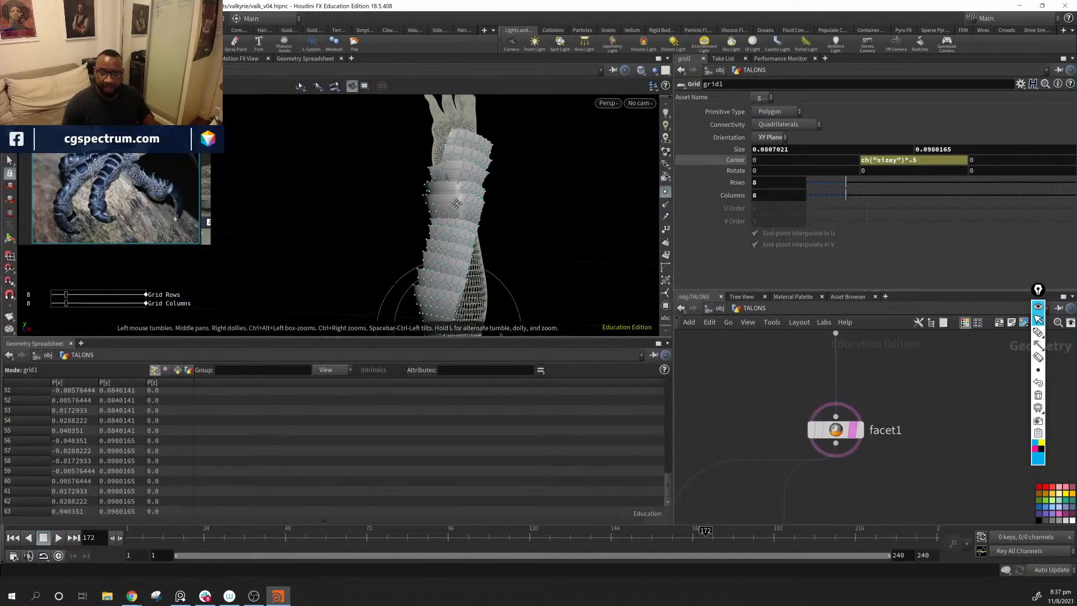
alt+drag(457, 204, 511, 281)
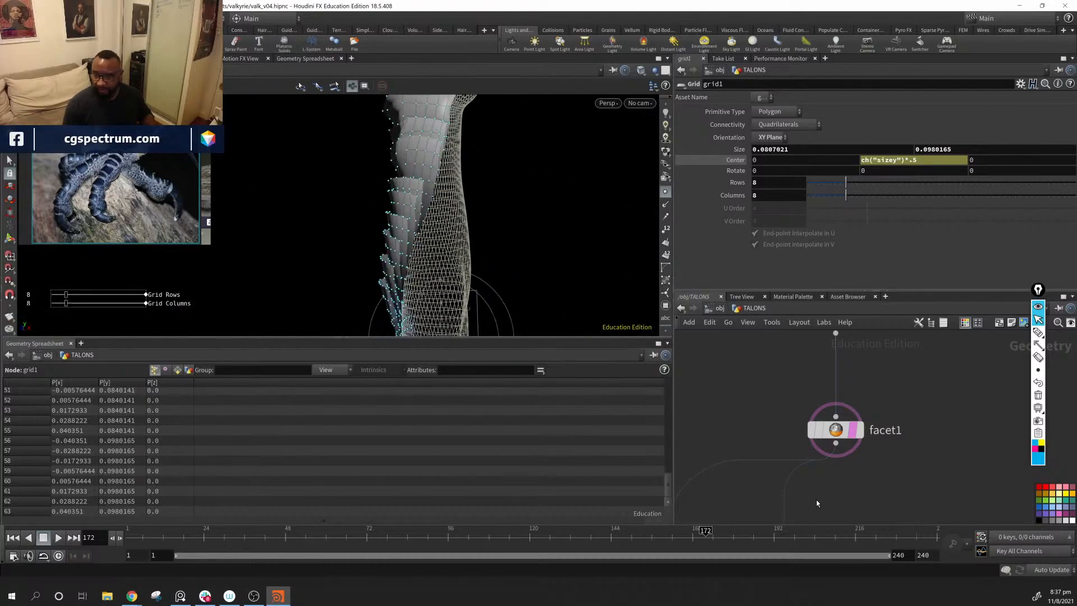
middle_drag(816, 501, 874, 369)
alt+right_drag(510, 241, 447, 236)
alt+drag(447, 236, 457, 257)
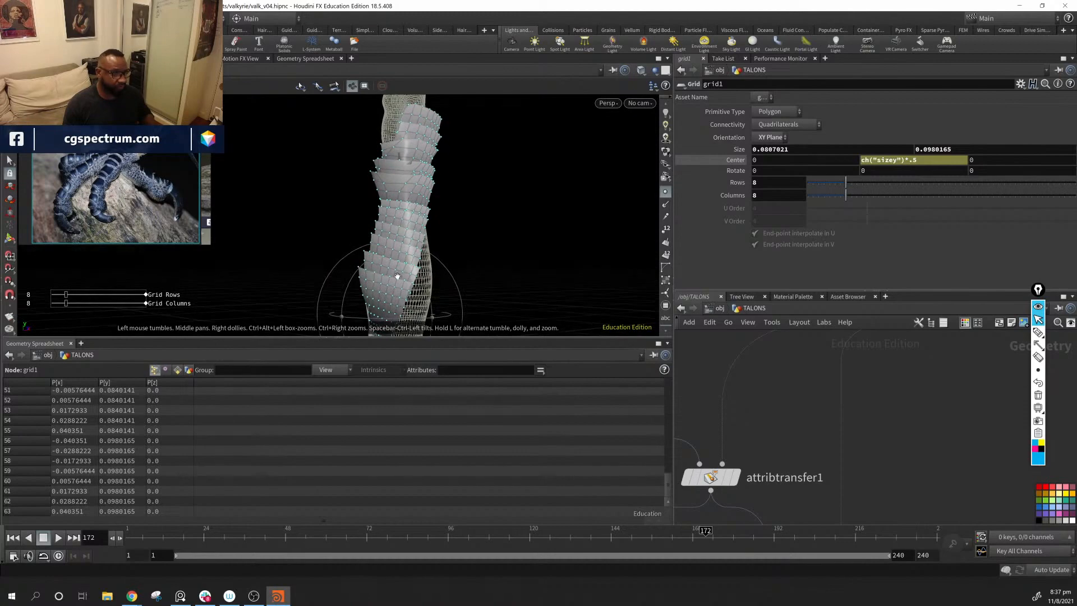
alt+drag(397, 276, 474, 247)
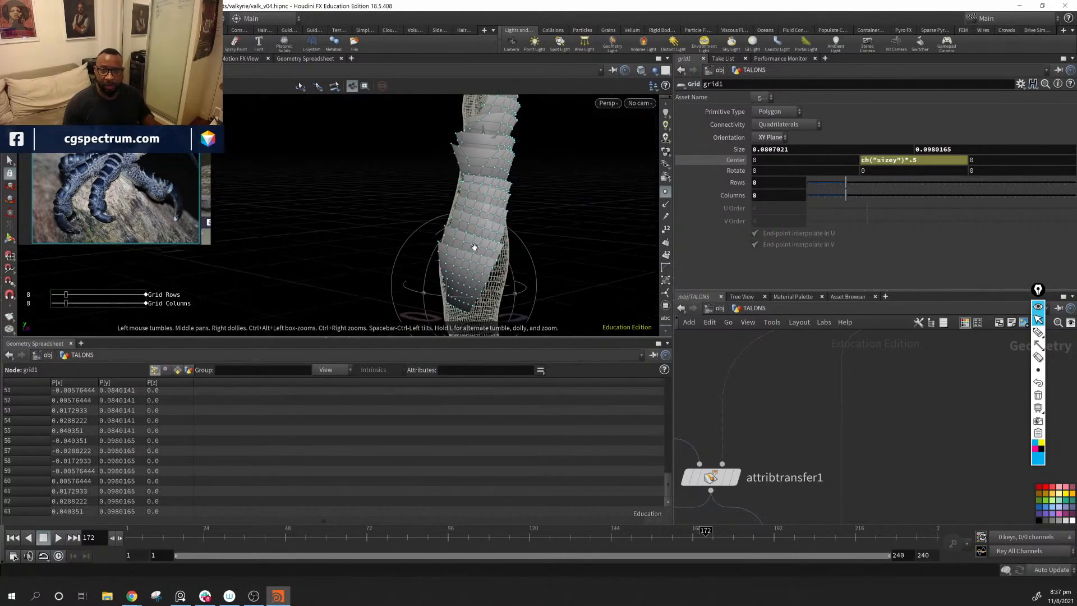
alt+middle_drag(474, 248, 426, 212)
Step: Set First U on carve1 to 0.004 to extend the scale row toward the elbow, undoing the accidental input disconnection
middle_drag(706, 429, 982, 434)
middle_drag(861, 350, 861, 453)
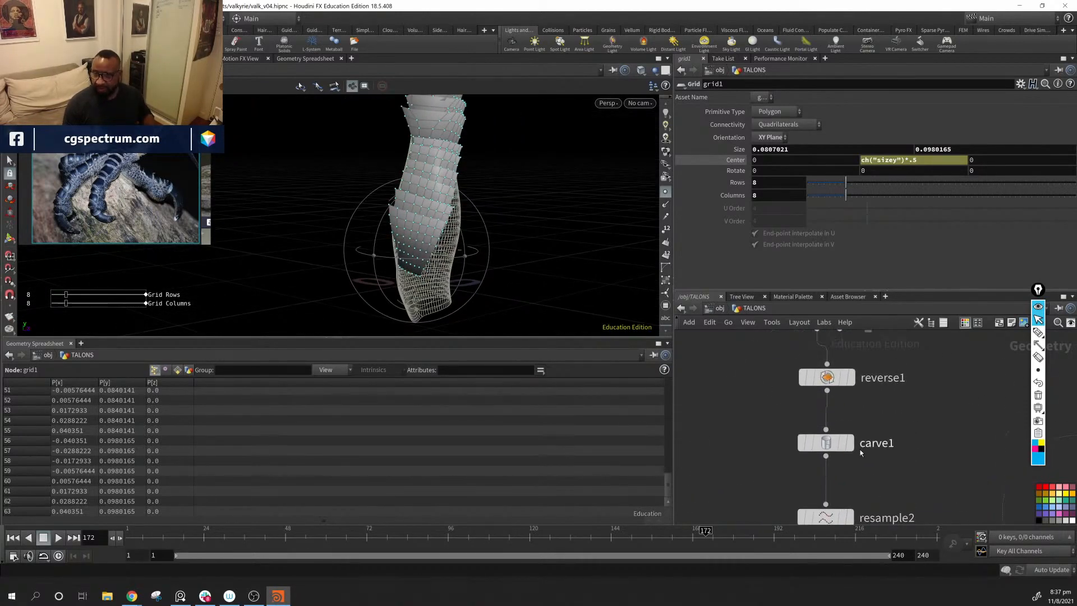
click(826, 430)
click(828, 443)
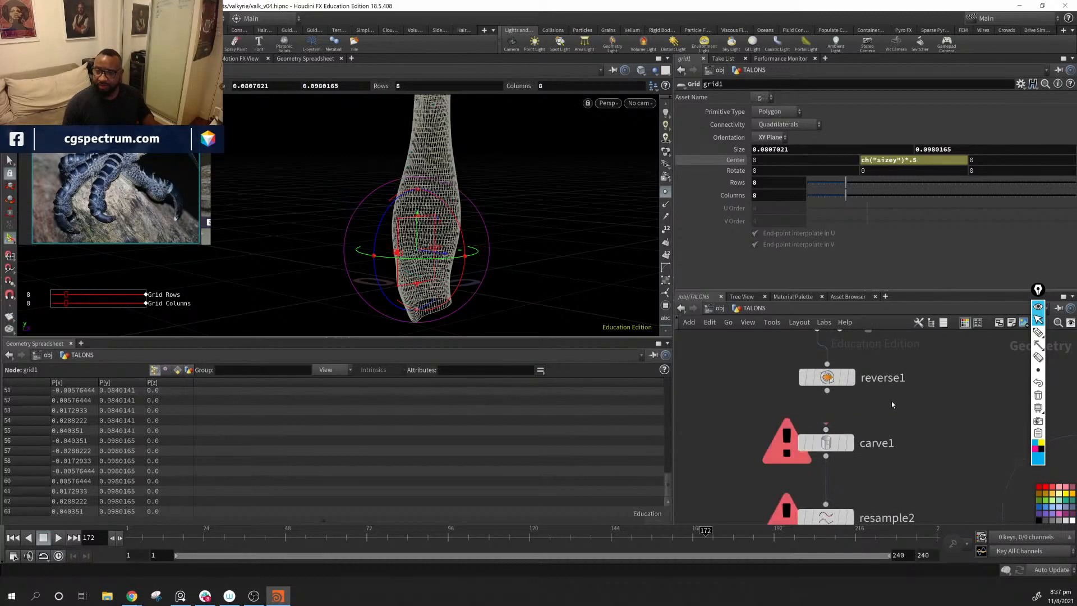
key(ctrl+z)
click(827, 443)
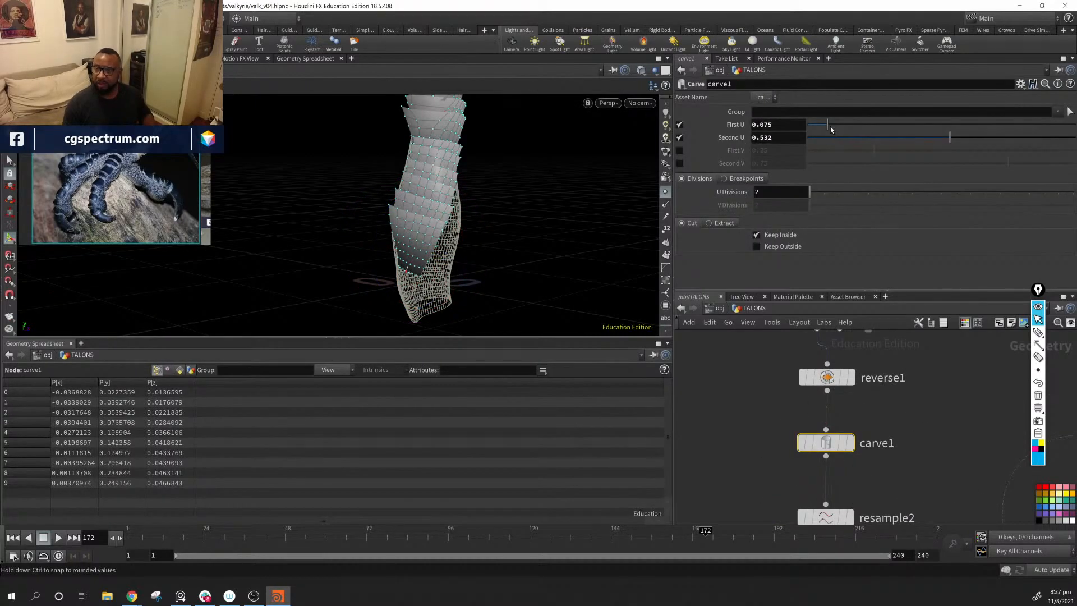
drag(830, 128, 805, 132)
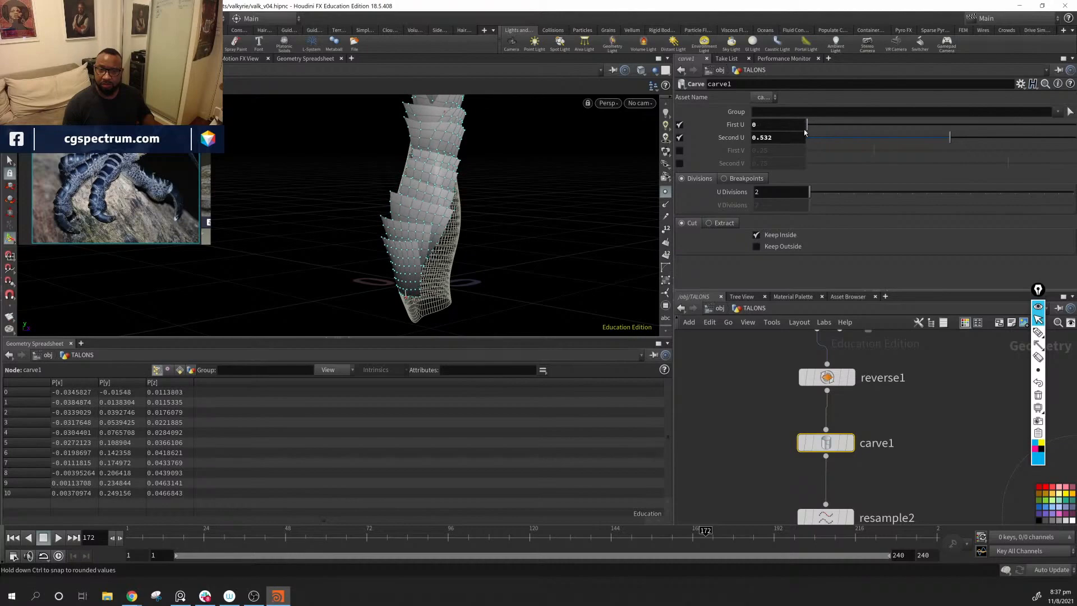
alt+middle_drag(535, 158, 527, 249)
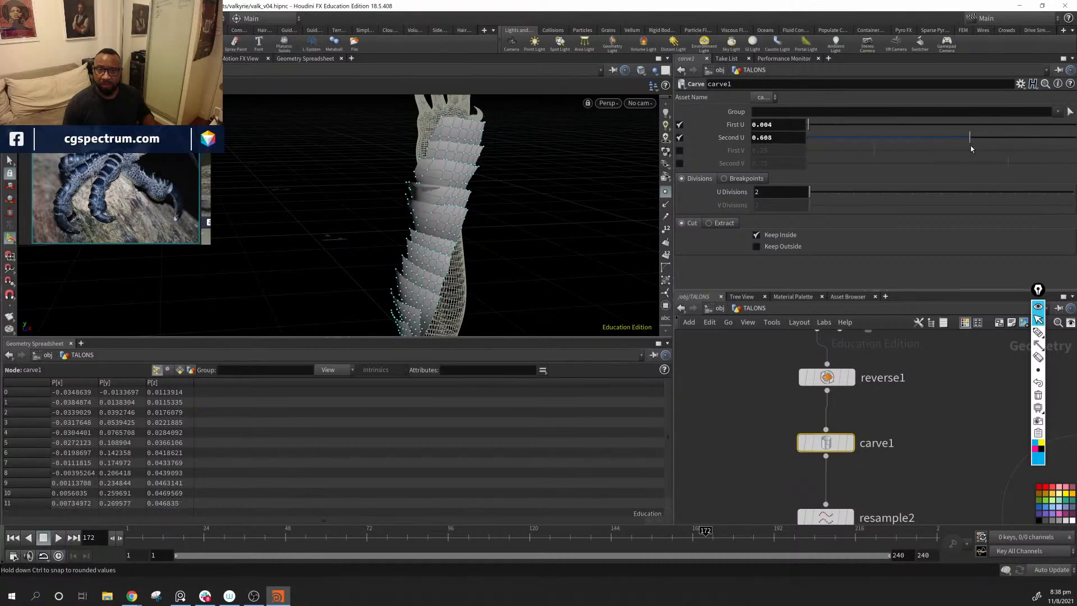
Step: Adjust Second U on carve1 to 0.529 while checking where the scales end near the wrist
drag(953, 155, 956, 155)
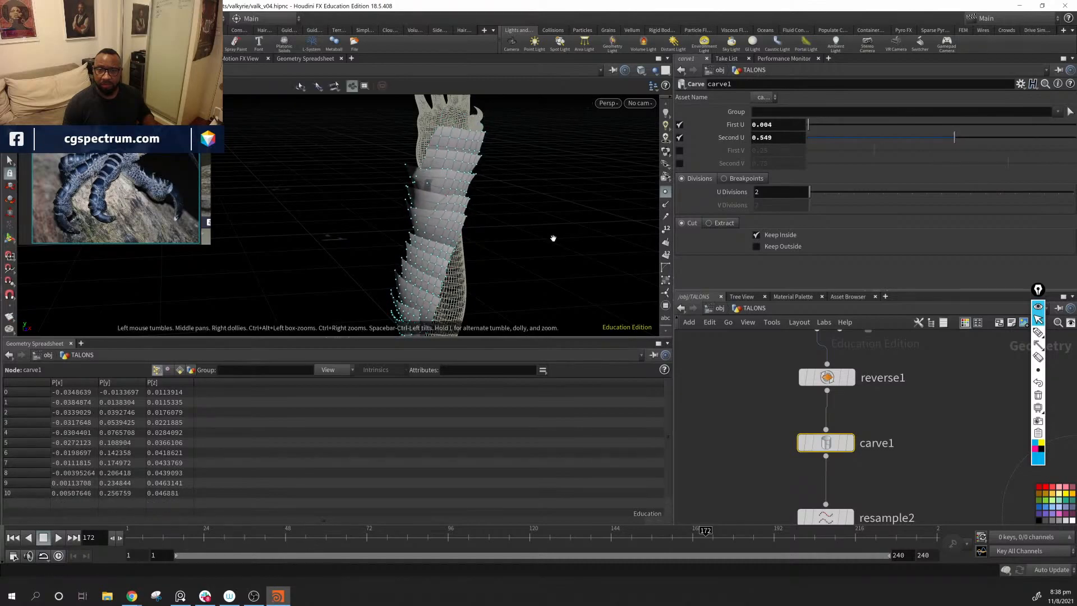
alt+drag(553, 238, 522, 206)
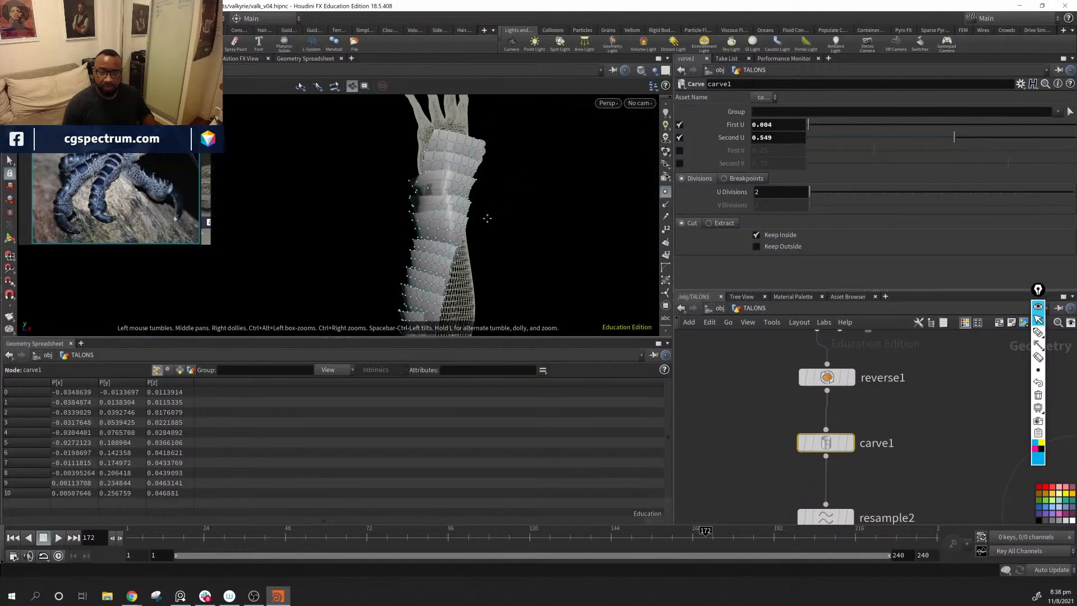
alt+drag(641, 208, 654, 209)
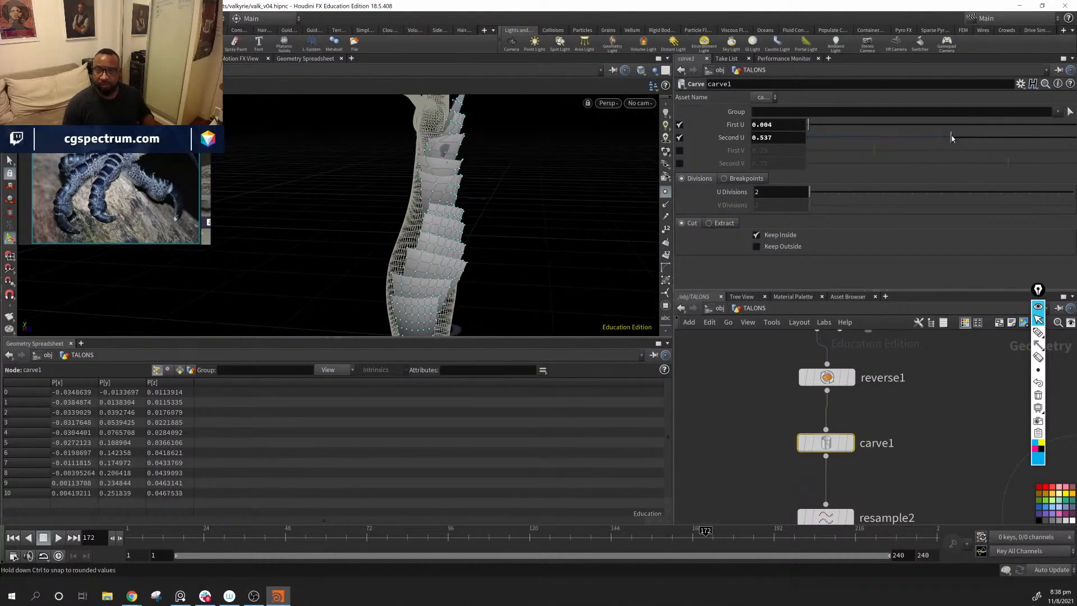
drag(951, 138, 948, 141)
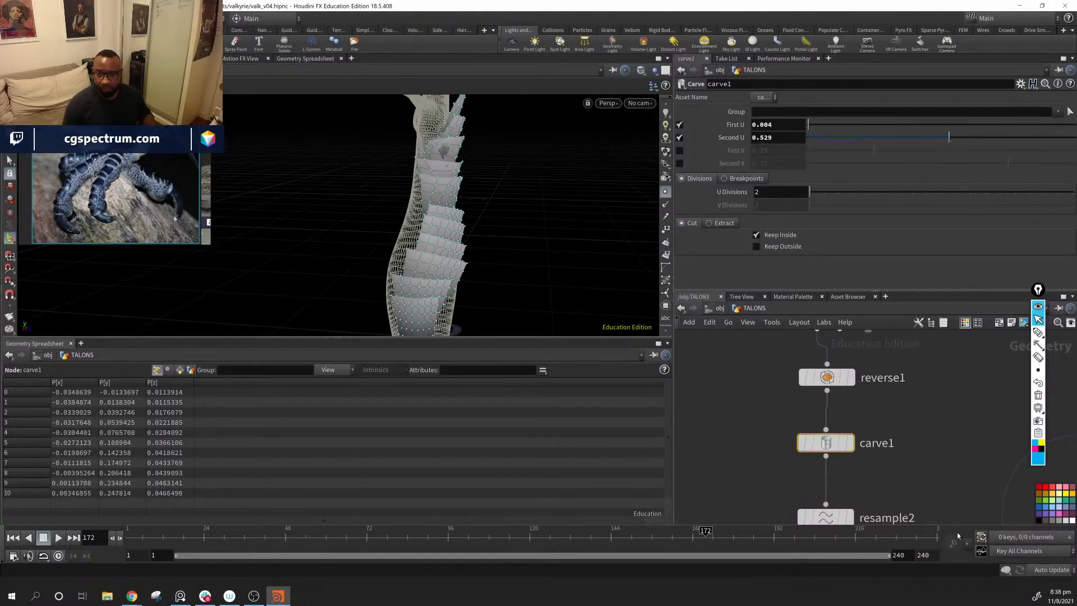
Step: Select transform3 and examine the scale coverage along the forearm from several angles
middle_drag(705, 442, 871, 393)
scroll(870, 393, down, 4)
middle_drag(856, 449, 816, 394)
click(847, 461)
alt+drag(553, 230, 527, 271)
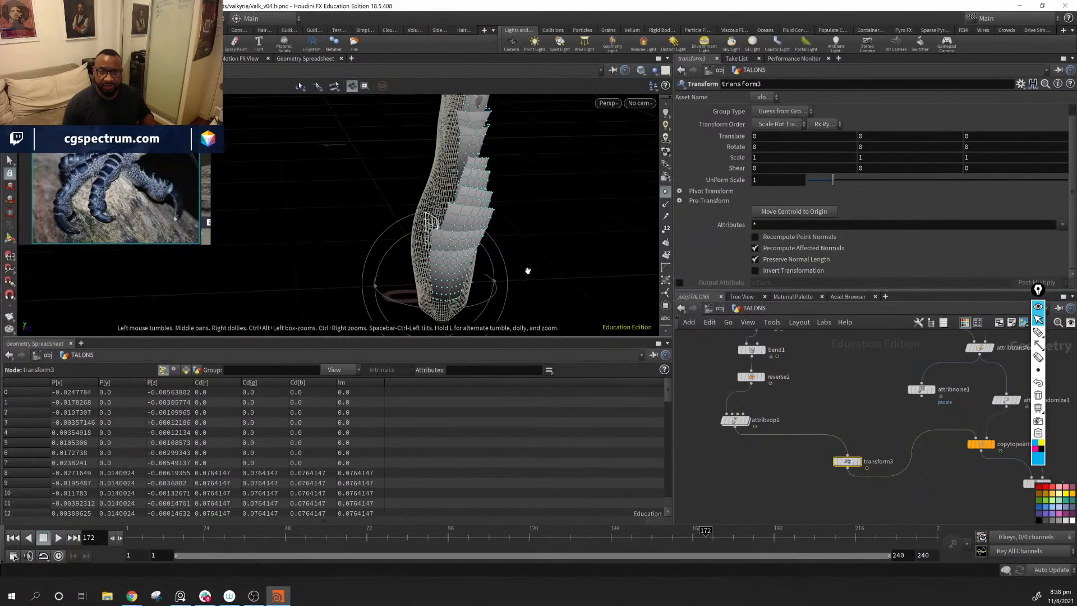
alt+drag(455, 271, 397, 233)
alt+right_drag(397, 234, 589, 269)
alt+drag(589, 269, 456, 135)
alt+middle_drag(508, 137, 503, 207)
alt+drag(503, 206, 471, 217)
Step: Try a first constant value of 0.1 on attribexpression2 and settle on 0.01 for the position expression
middle_drag(998, 511, 839, 421)
scroll(904, 452, down, 2)
click(900, 449)
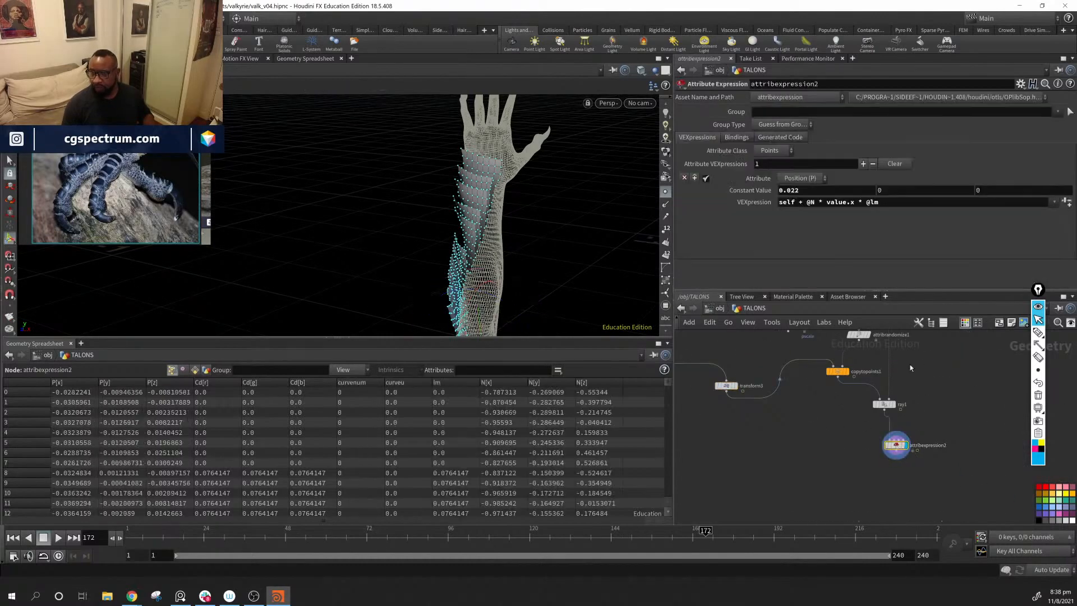
text(.1)
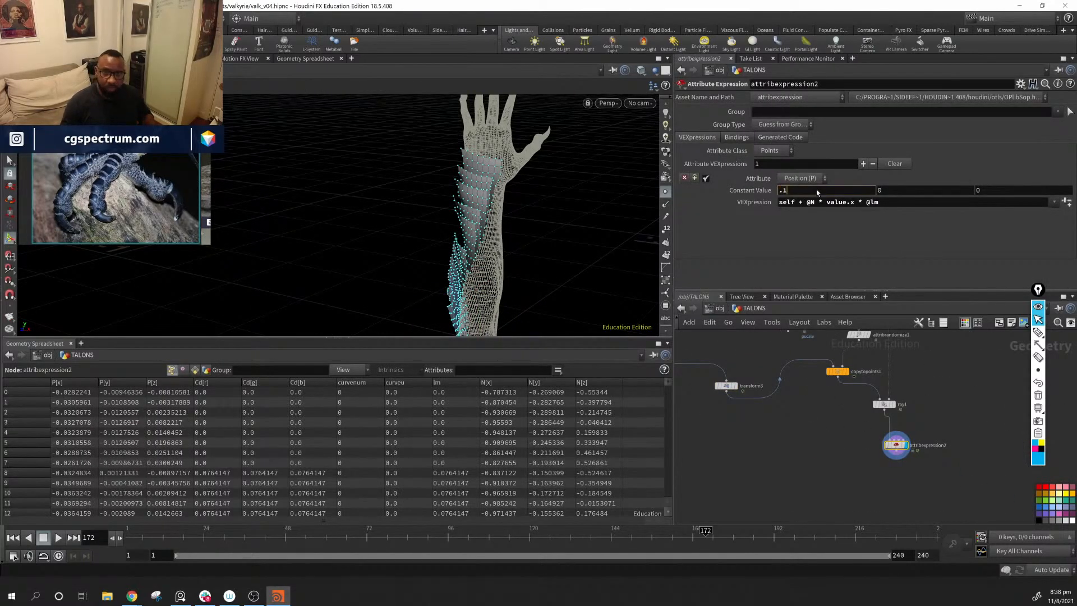
key(Return)
click(816, 190)
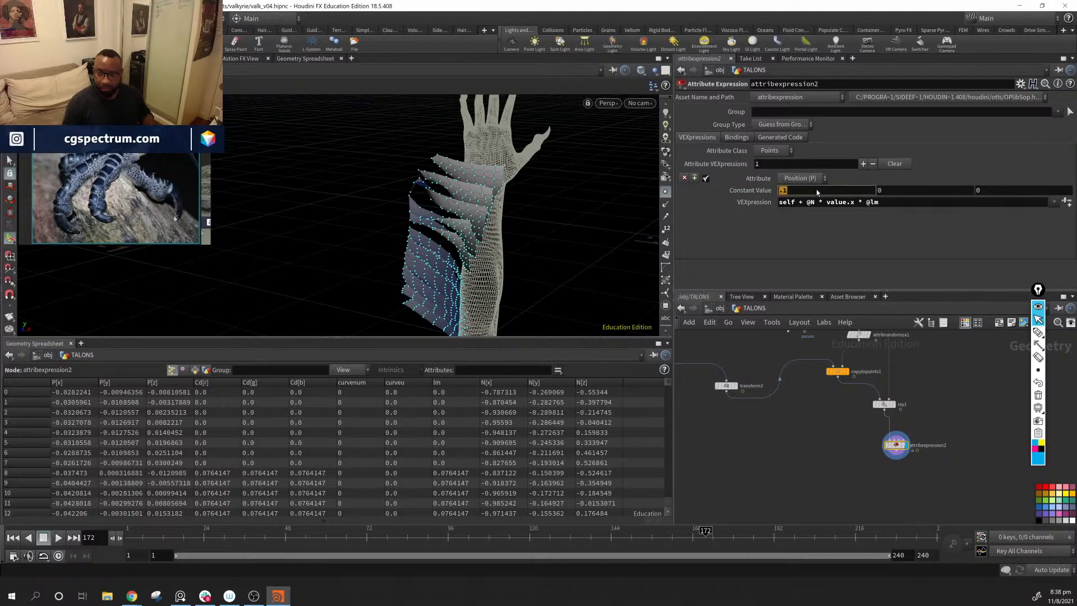
key(BackSpace)
text(01)
key(Return)
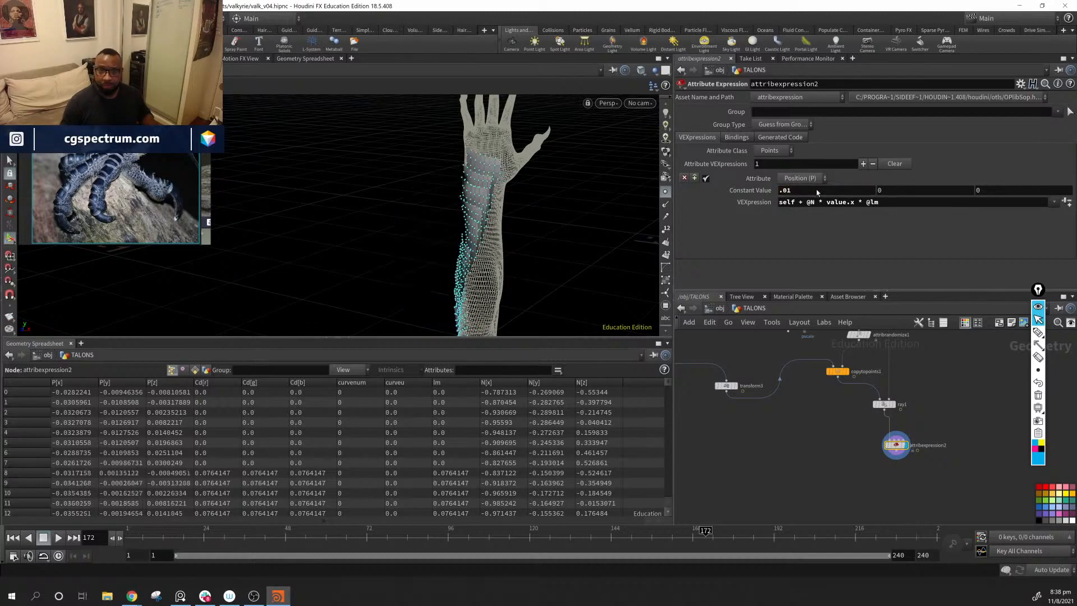
Step: Inspect the scale lift around the forearm and wrist from several angles
drag(579, 234, 498, 240)
right_drag(498, 240, 785, 293)
drag(586, 263, 539, 254)
middle_drag(904, 495, 888, 512)
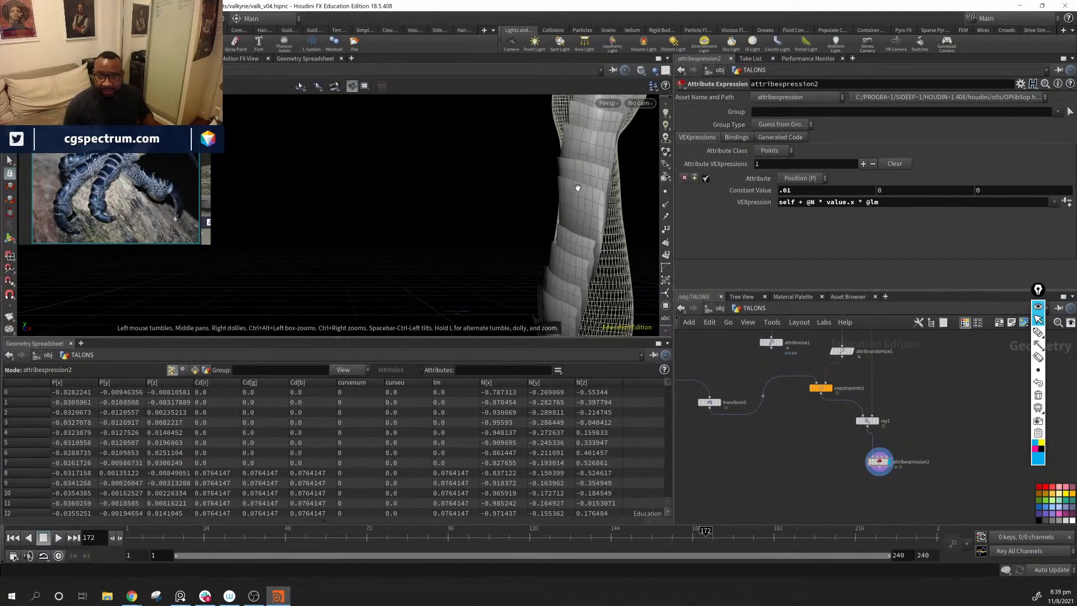
drag(572, 187, 568, 268)
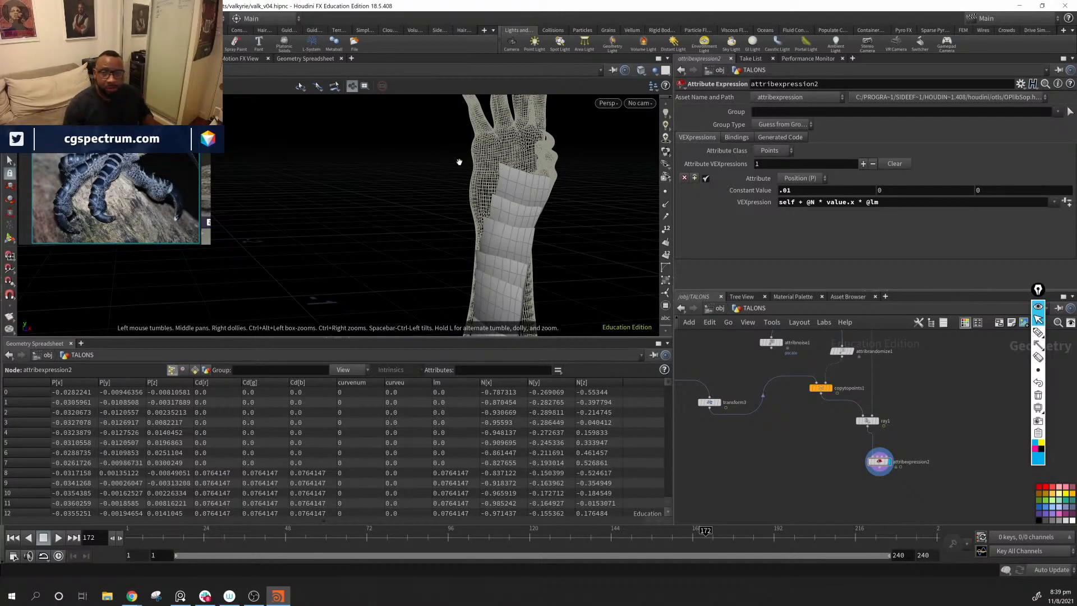
drag(459, 162, 477, 240)
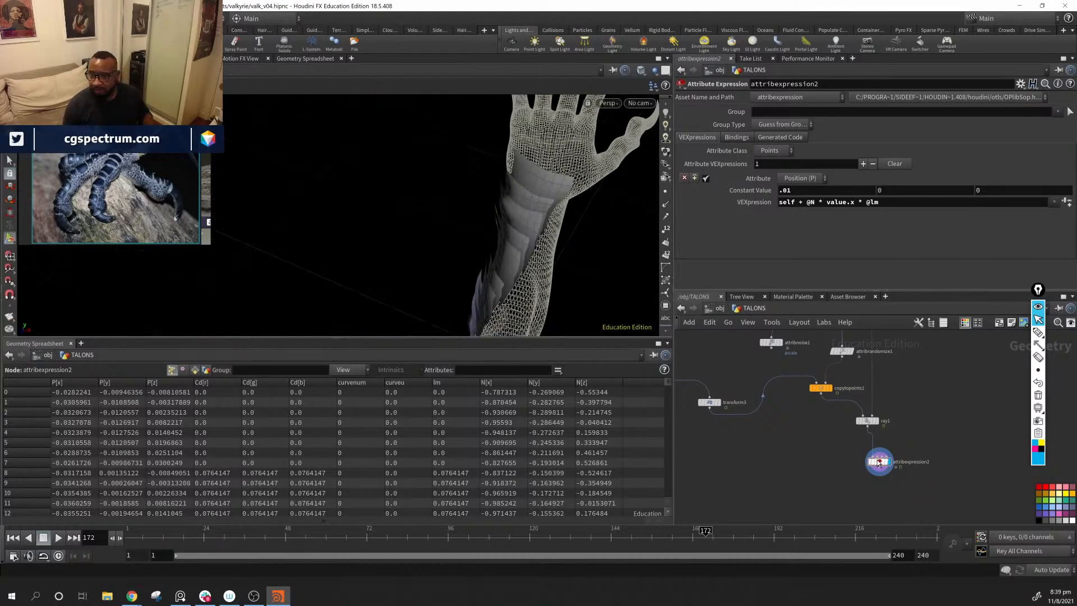
Step: Try .0.05 as the constant value on attribexpression2 and undo that entry
key(Return)
click(813, 192)
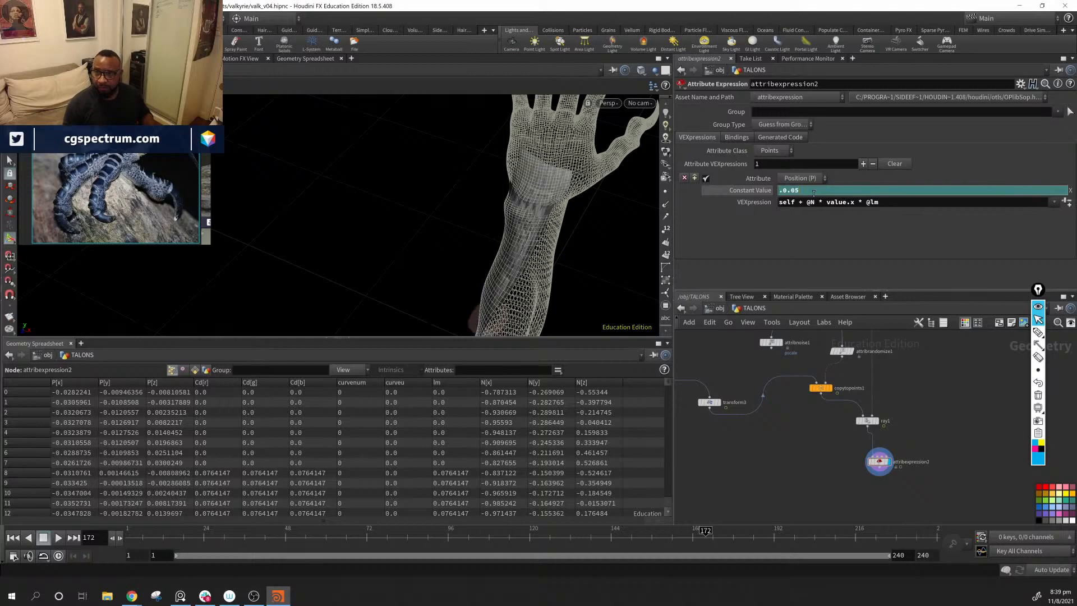
key(ctrl+z)
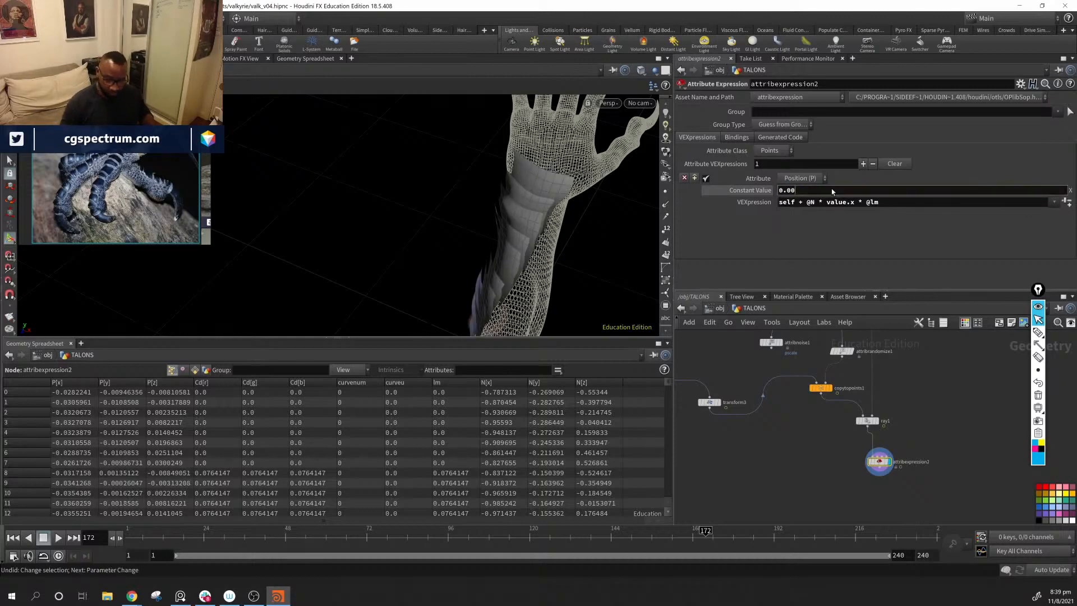
Step: Set the first constant value on attribexpression2 to 0.005 for the position expression and check the scale lift along the forearm
text(5)
key(Return)
drag(505, 229, 551, 239)
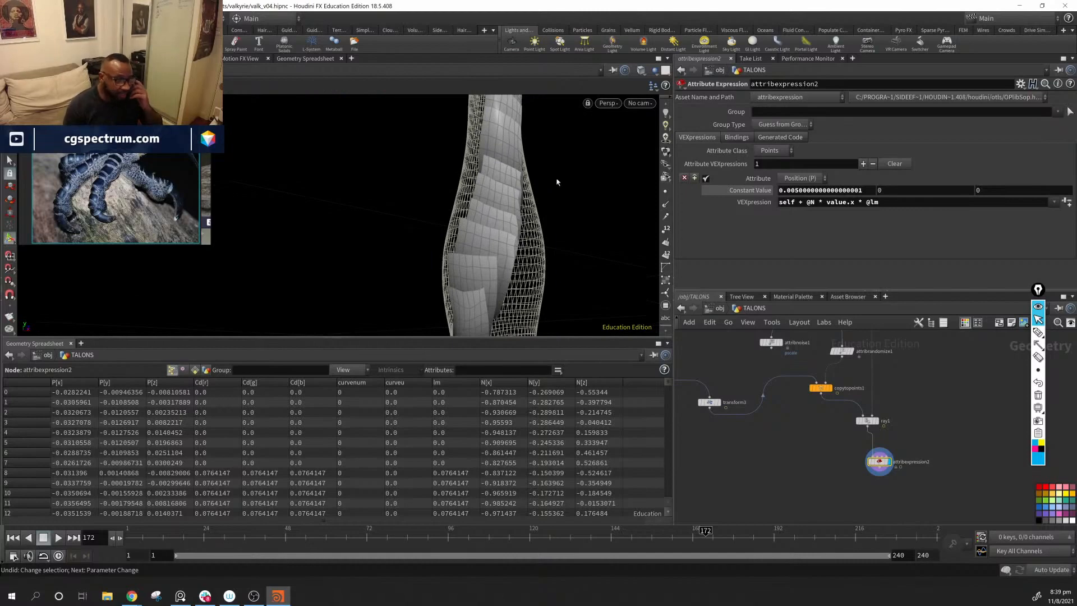
drag(531, 306, 494, 253)
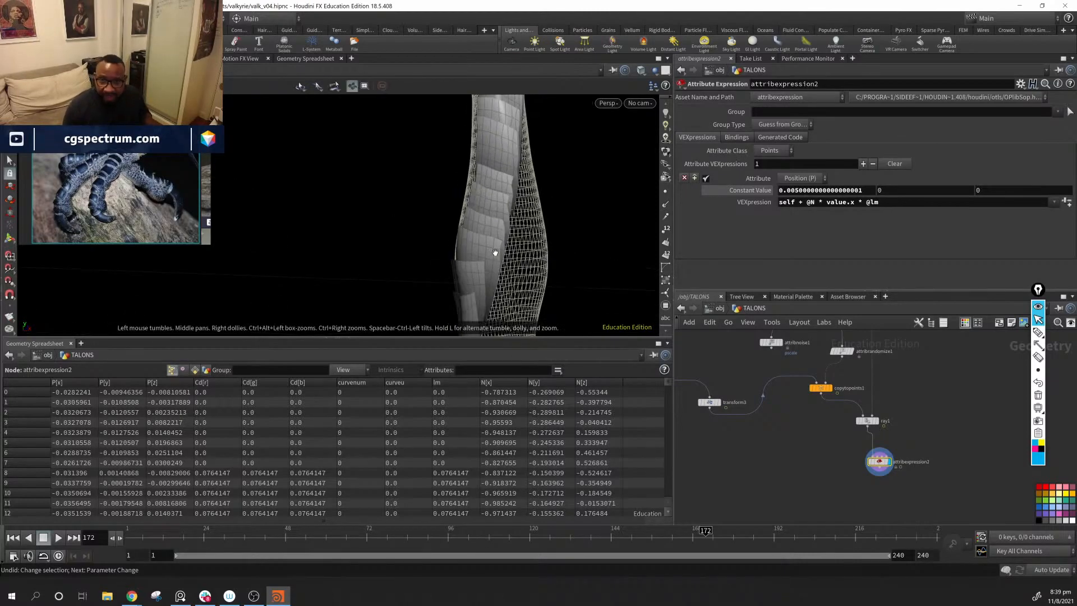
drag(517, 172, 508, 226)
middle_drag(508, 227, 535, 148)
mouse_move(530, 241)
mouse_down()
mouse_move(483, 250)
mouse_move(530, 246)
mouse_up()
Step: Select the scale-building nodes from grid1 down to attribvop1 and examine the scales around the forearm and wrist from several angles
middle_drag(711, 449, 727, 525)
mouse_move(825, 543)
middle_down()
mouse_move(845, 572)
mouse_move(922, 510)
middle_up()
mouse_move(794, 336)
mouse_down()
mouse_move(846, 424)
mouse_move(820, 429)
mouse_up()
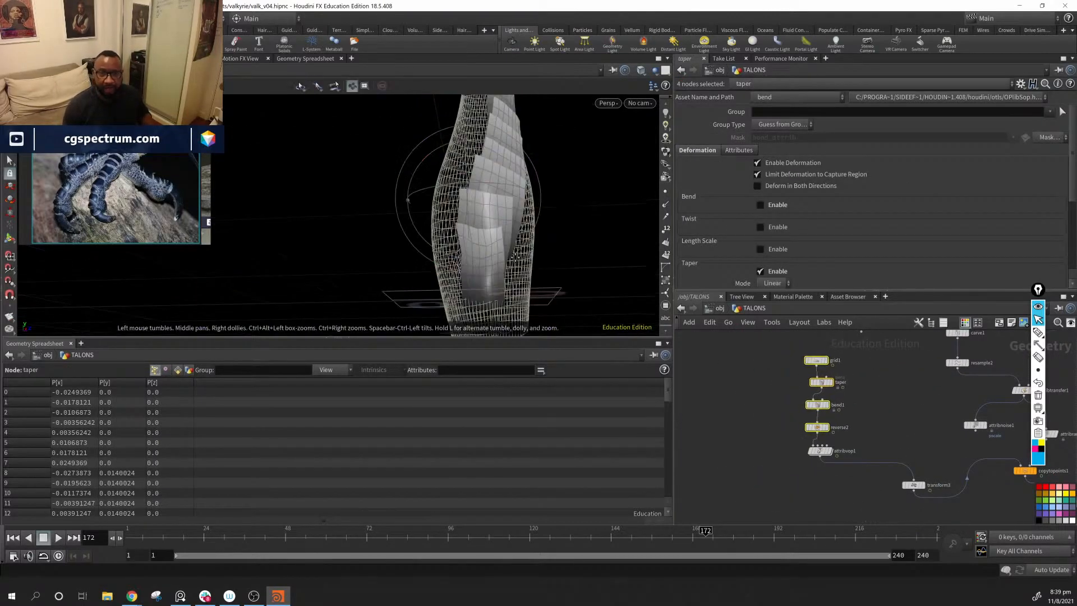
alt+drag(547, 280, 496, 286)
alt+middle_drag(516, 174, 449, 219)
alt+drag(449, 220, 418, 241)
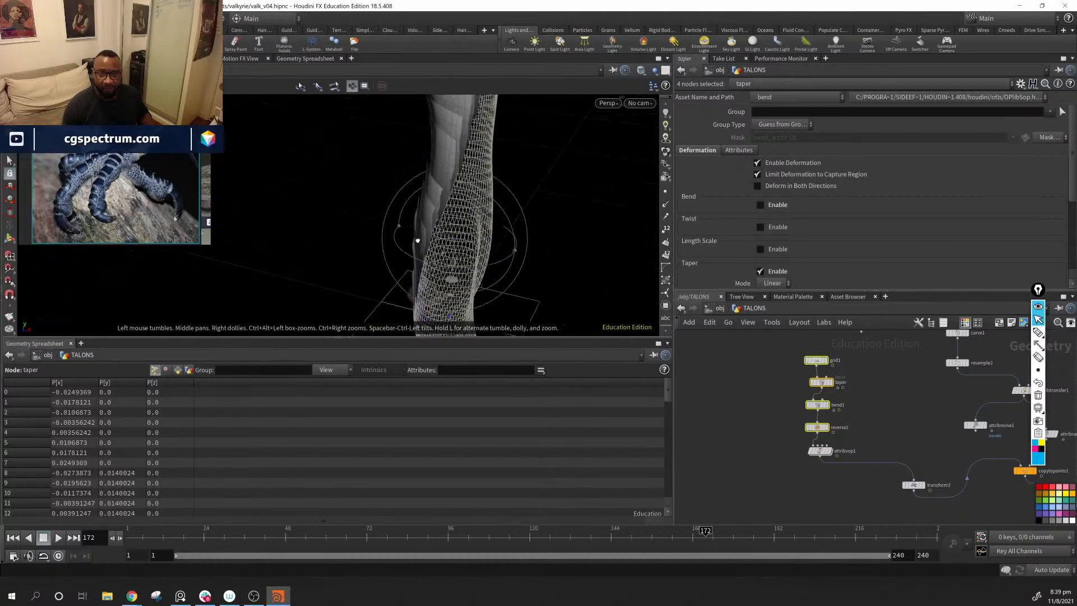
alt+middle_drag(418, 241, 421, 300)
alt+drag(443, 269, 533, 241)
alt+right_drag(533, 241, 464, 247)
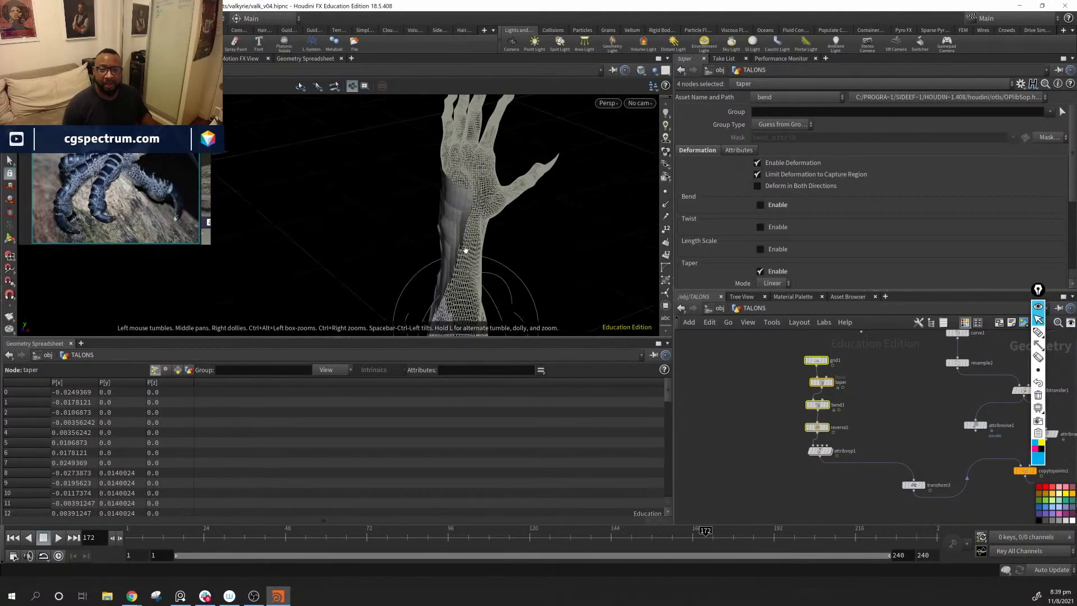
alt+drag(464, 248, 478, 285)
alt+middle_drag(478, 285, 441, 287)
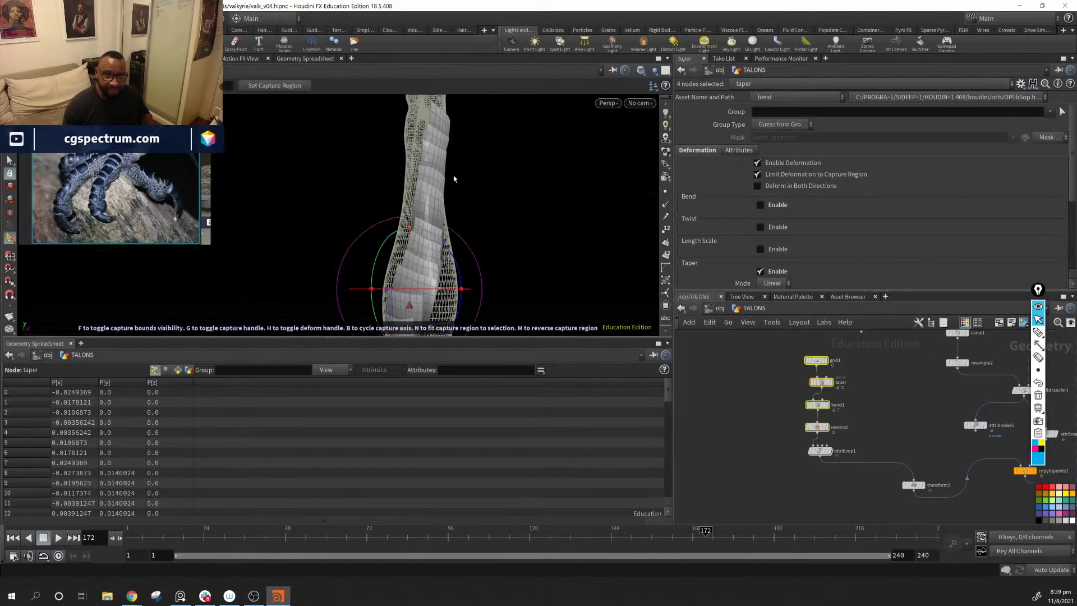
alt+drag(454, 119, 464, 240)
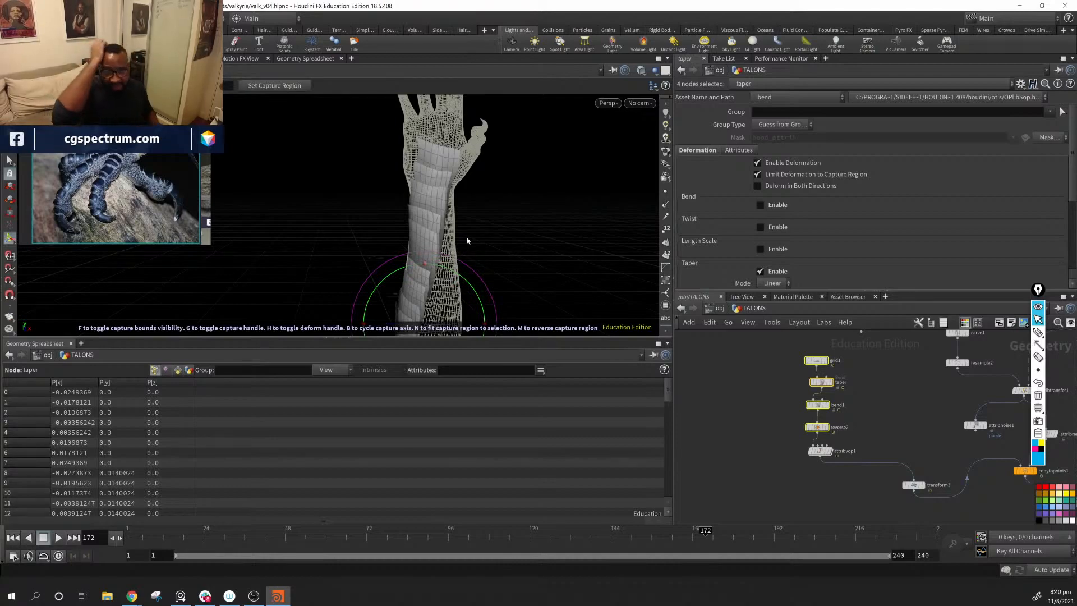
alt+drag(592, 248, 499, 205)
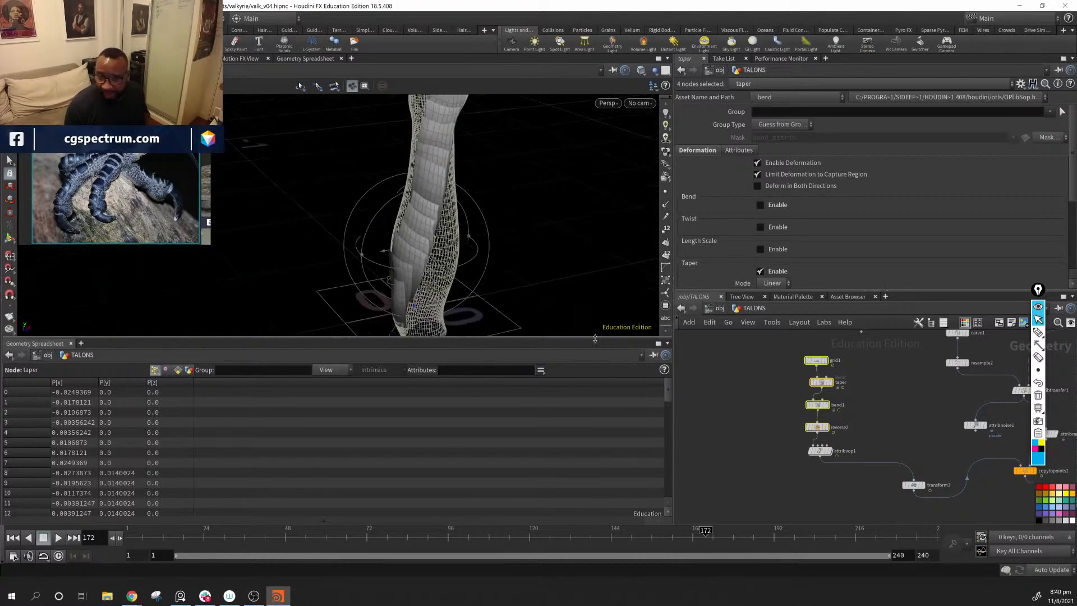
drag(783, 349, 833, 479)
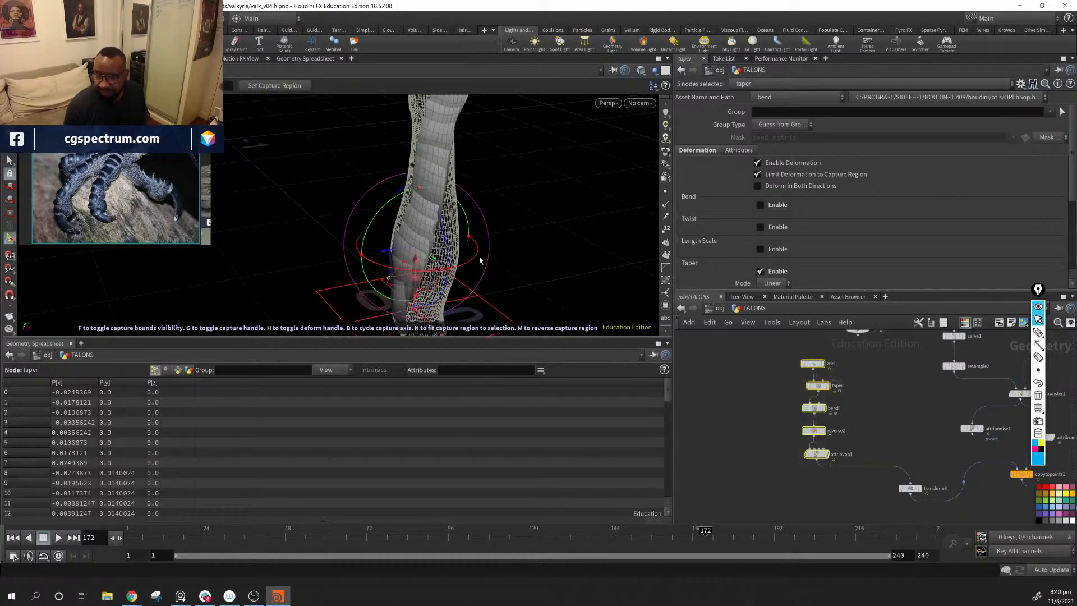
mouse_move(420, 208)
alt+mouse_down()
mouse_move(584, 187)
mouse_move(393, 213)
mouse_move(447, 229)
mouse_move(449, 176)
mouse_move(432, 154)
mouse_move(413, 204)
mouse_move(438, 212)
alt+mouse_up()
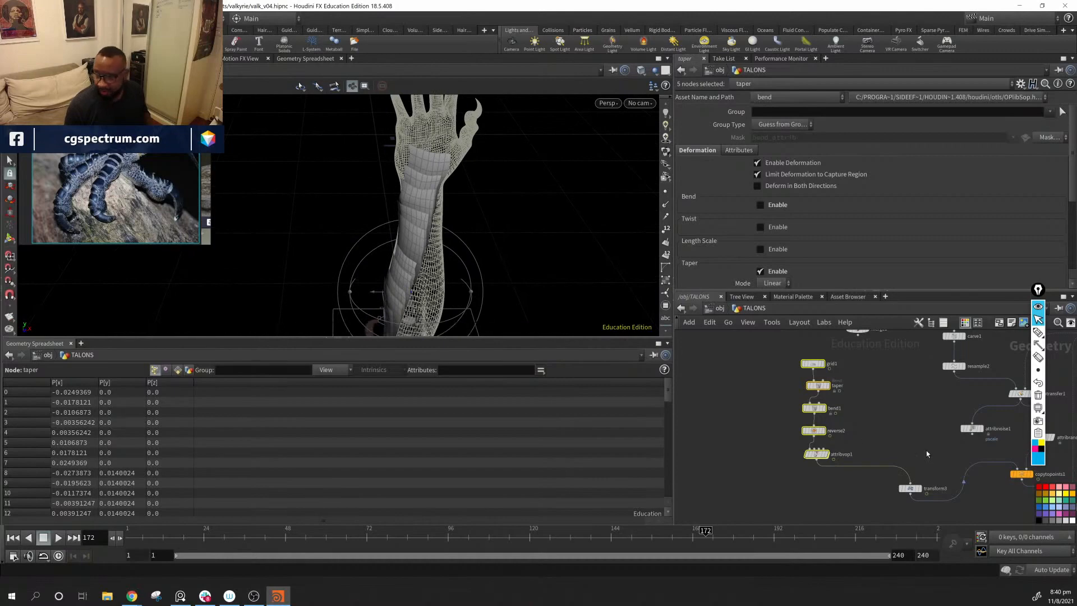
Step: Move ray1 and attribexpression2 lower in the network together, and shift copytopoints1 down to make room above it
middle_drag(938, 478, 729, 470)
scroll(729, 470, down, 1)
mouse_move(881, 391)
middle_down()
mouse_move(874, 442)
mouse_move(880, 383)
middle_up()
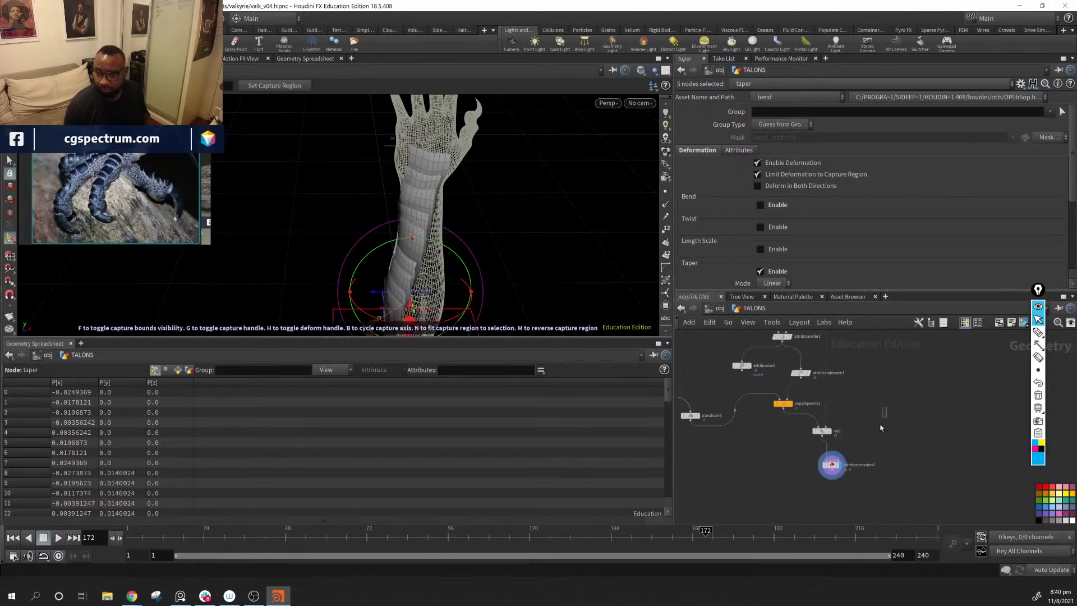
drag(880, 428, 812, 517)
drag(825, 432, 831, 472)
middle_drag(793, 399, 814, 481)
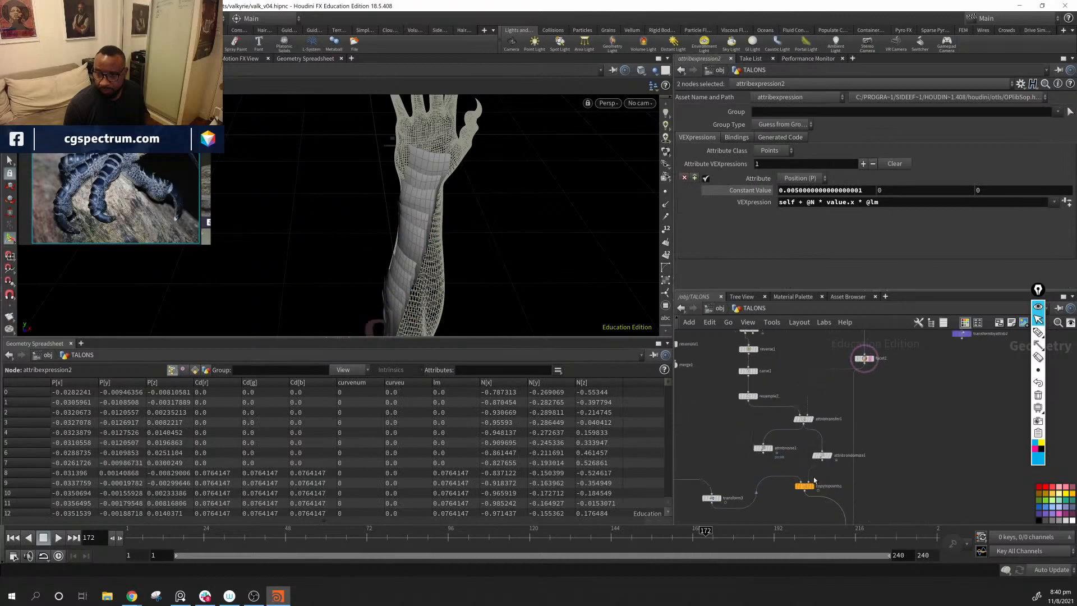
drag(806, 487, 802, 509)
middle_drag(772, 467, 857, 464)
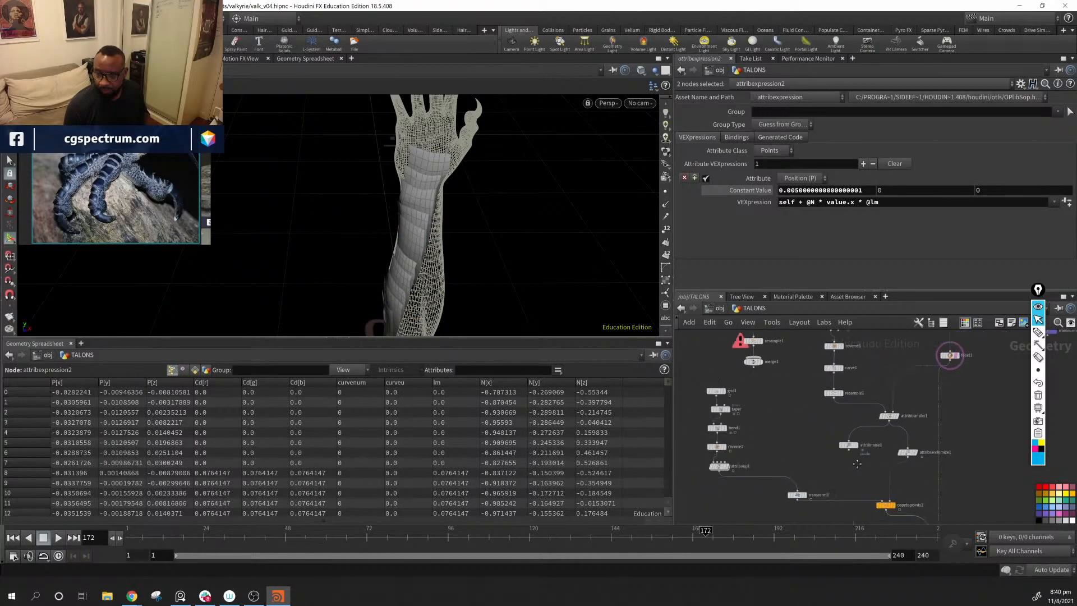
Step: Delete the attribute noise node and move attribrandomize1 directly below the attribute transfer node
click(849, 445)
key(Delete)
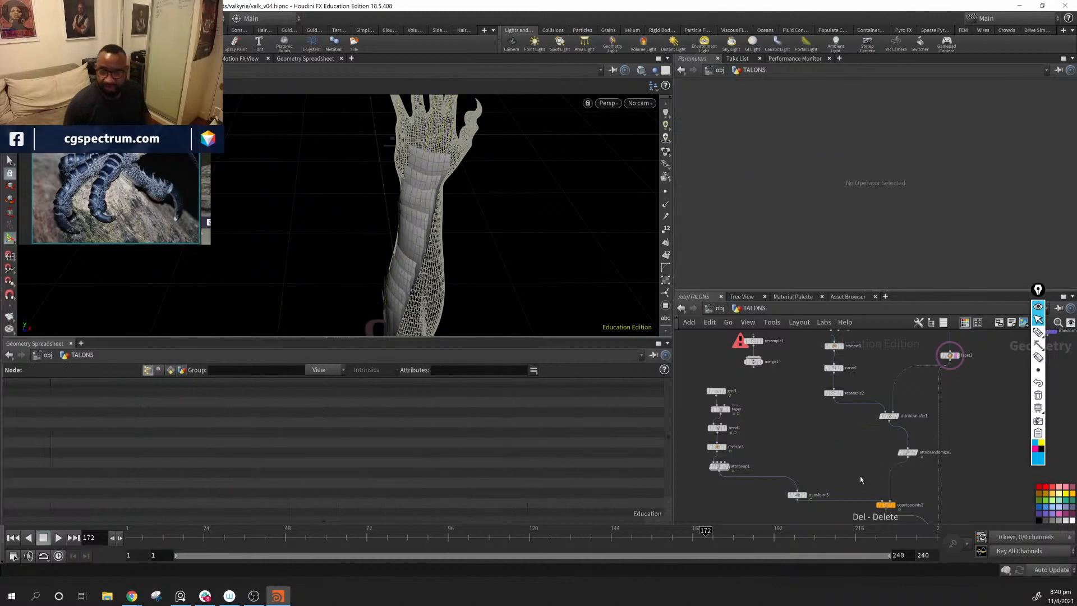
drag(909, 453, 887, 442)
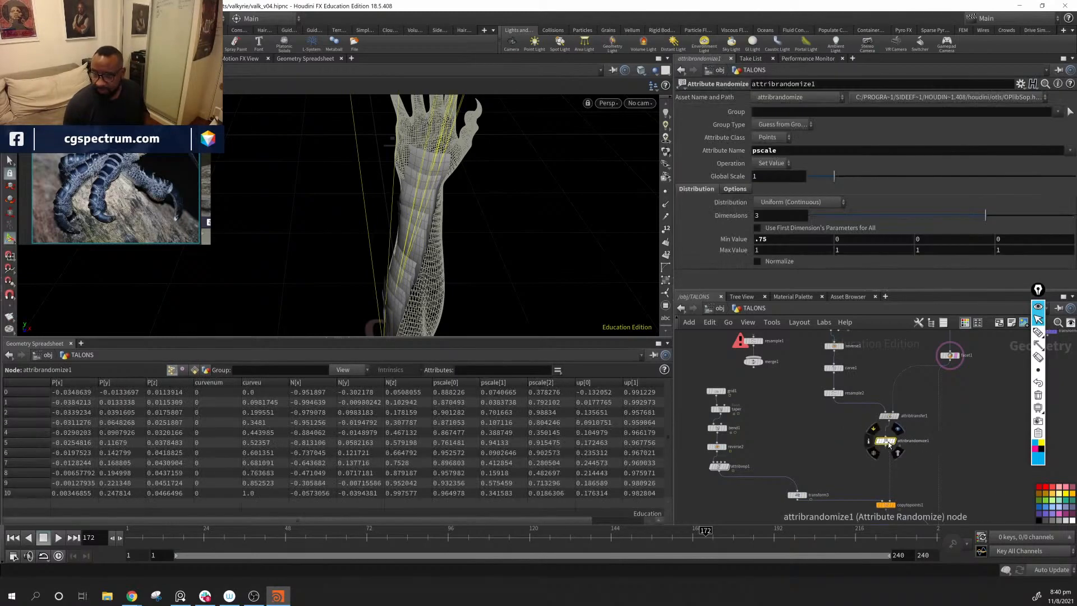
Step: Try a first maximum pscale value of 1.5 on attribrandomize1 and return it to 1
drag(834, 176, 834, 179)
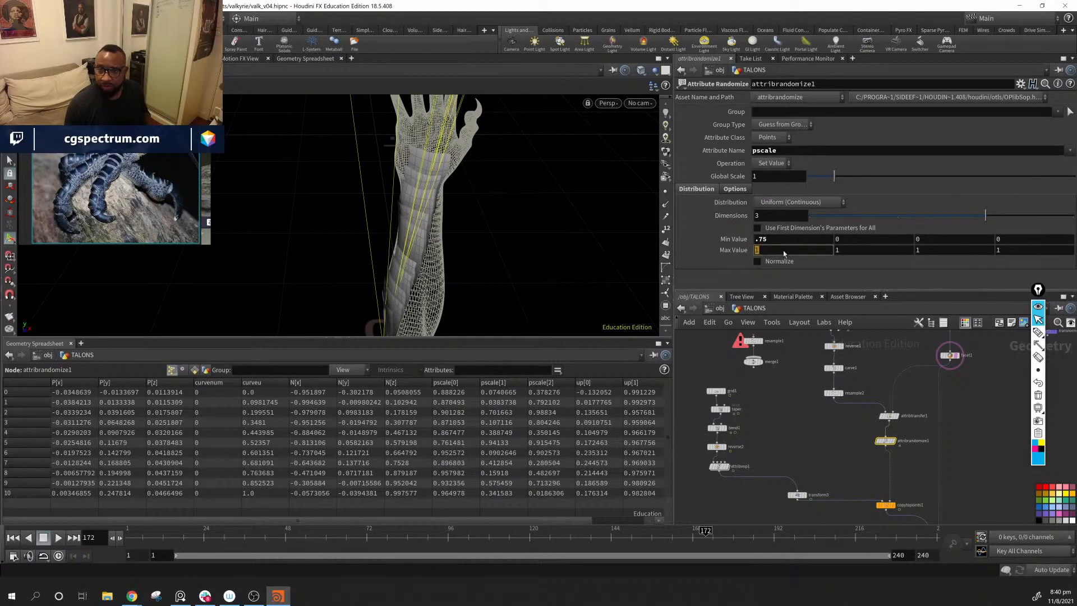
key(Return)
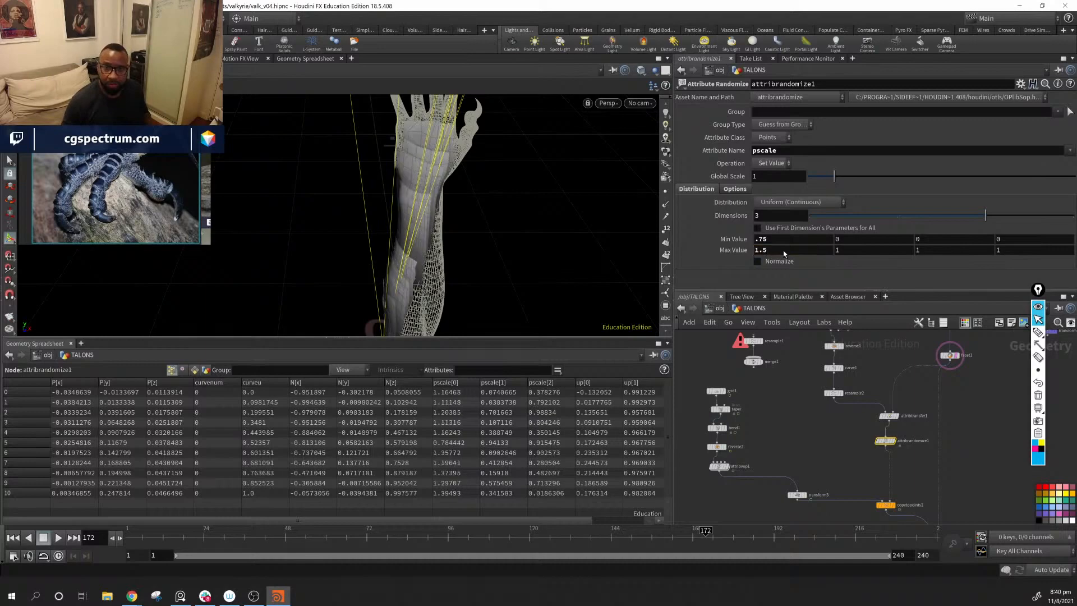
click(783, 251)
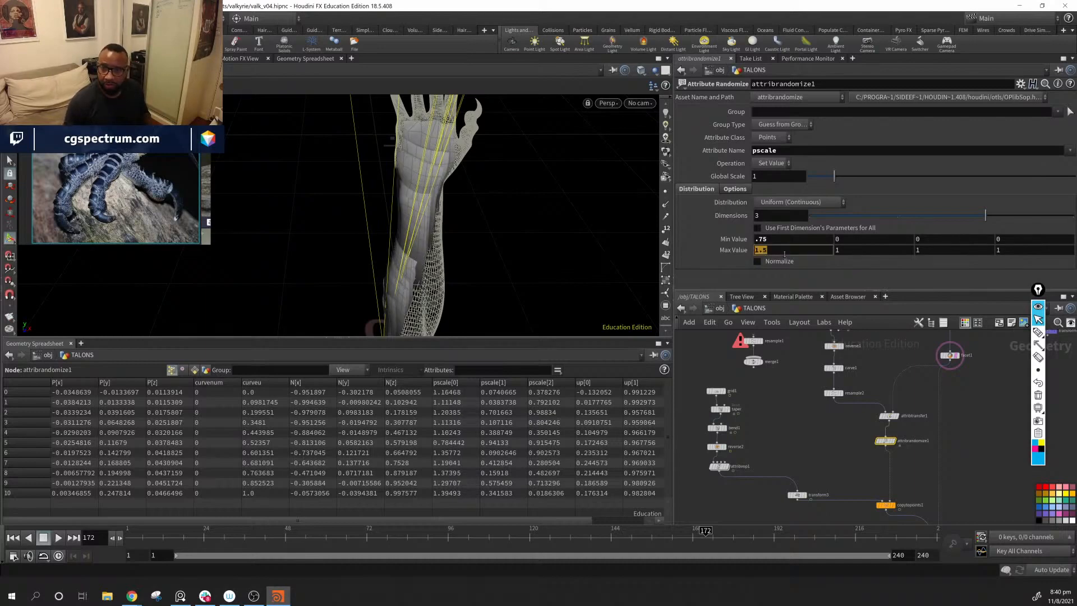
text(1)
key(Return)
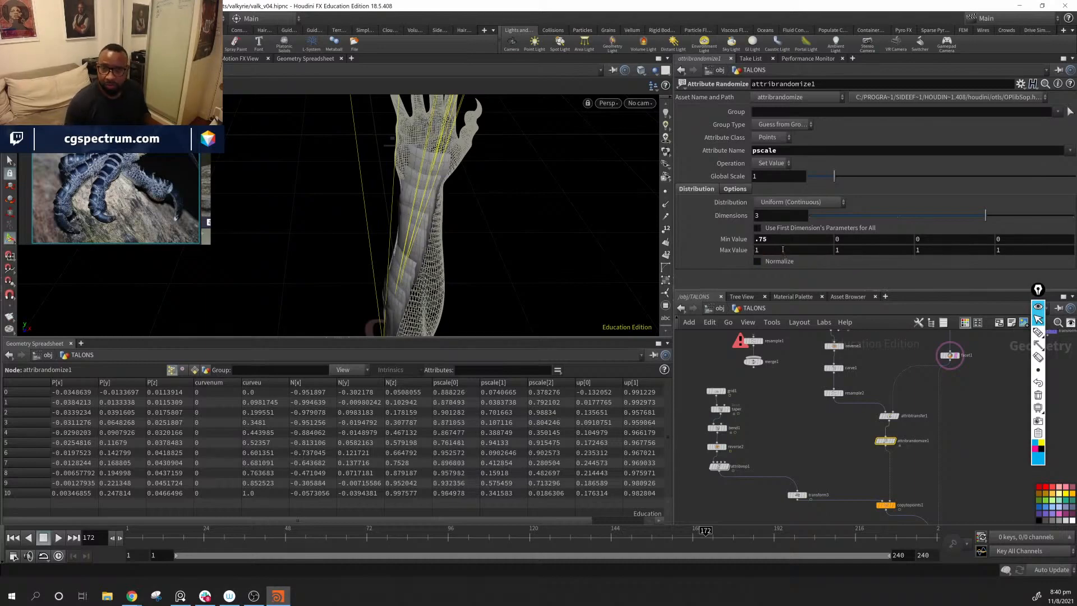
Step: Try a first minimum pscale value of .5, examine the scales along the arm, and return it to .75
click(784, 243)
text(.5)
key(Return)
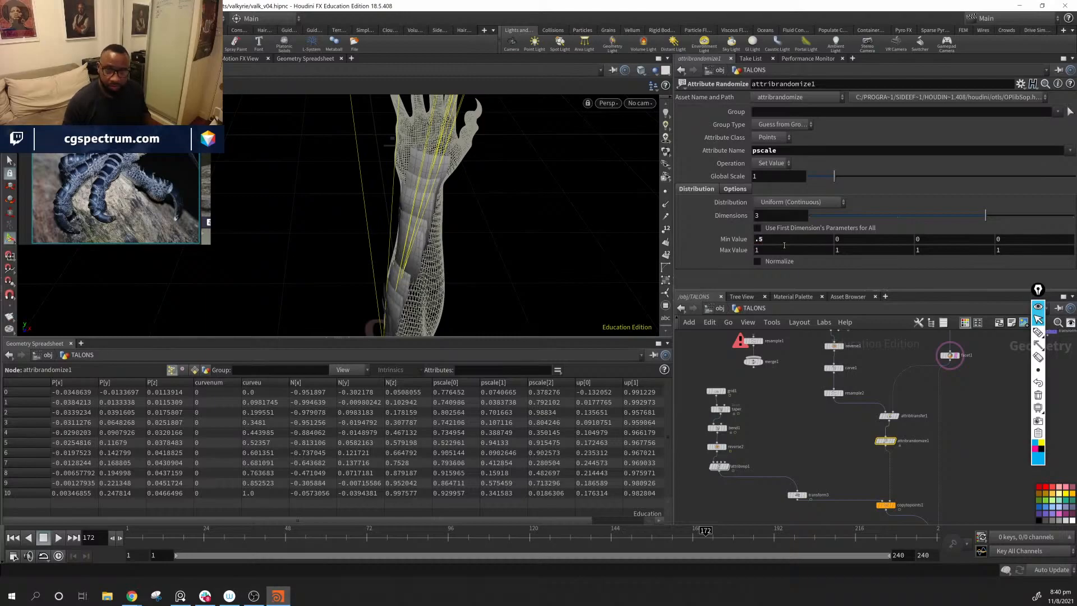
alt+drag(392, 235, 469, 212)
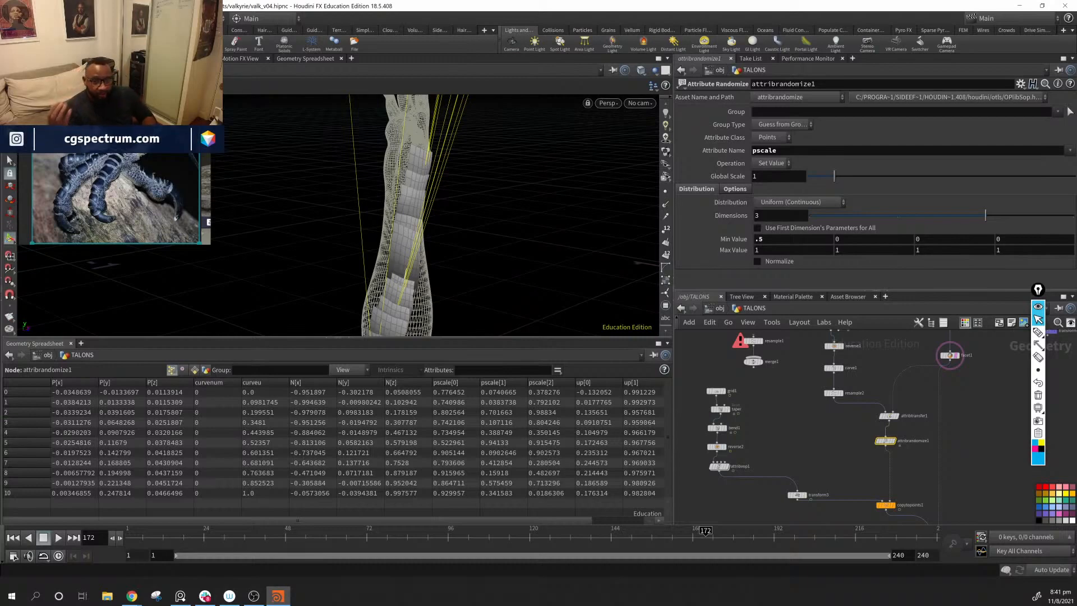
drag(466, 279, 455, 197)
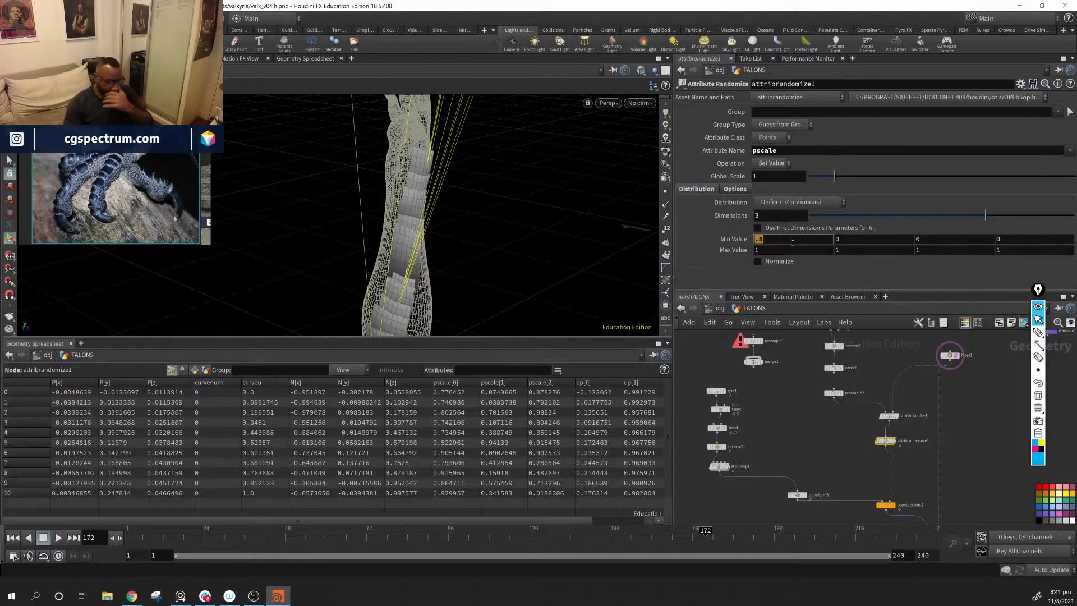
text(75)
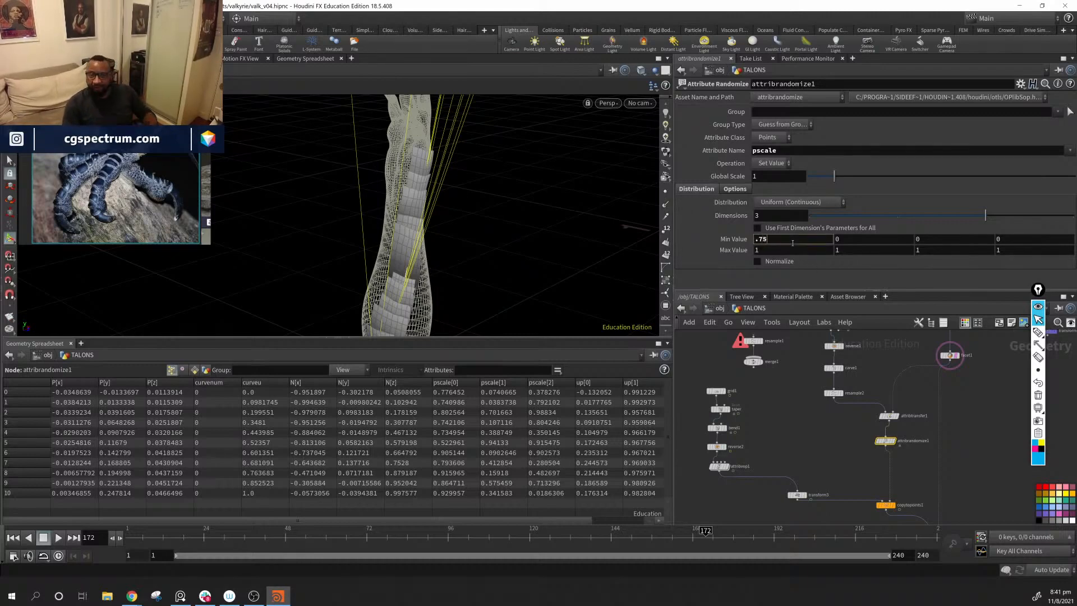
key(Return)
alt+drag(364, 200, 600, 260)
Step: Move attribexpression2 closer beneath ray1 and check the scales along the forearm
click(836, 475)
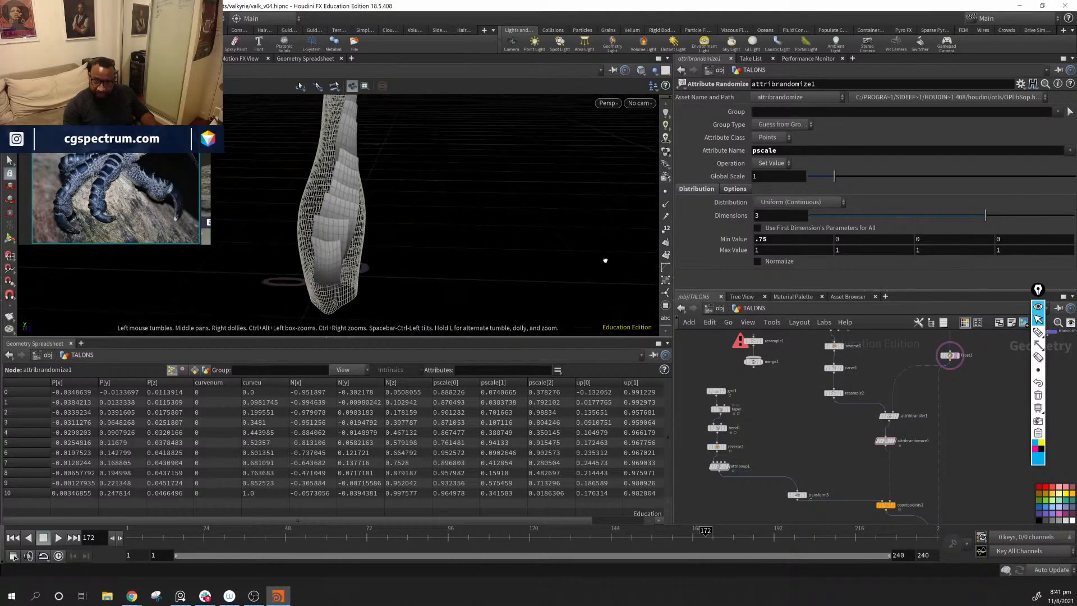
middle_drag(808, 447, 773, 336)
middle_drag(922, 496, 880, 469)
scroll(879, 468, up, 4)
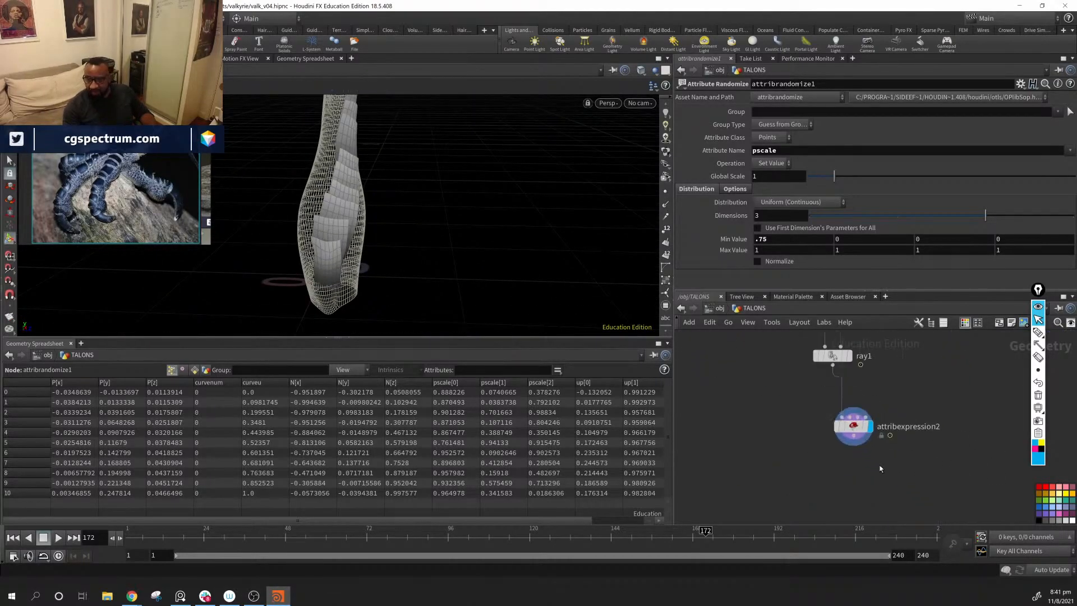
drag(849, 435, 831, 410)
drag(392, 247, 381, 208)
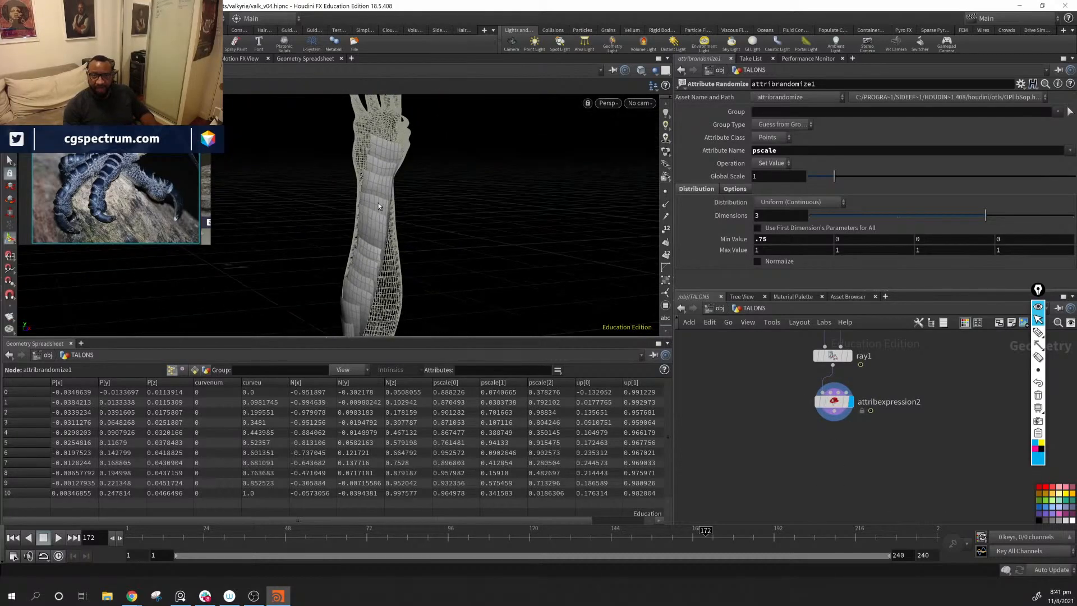
Step: Add an Attribute Blur node fed by attribexpression2 and display its result
key(Tab)
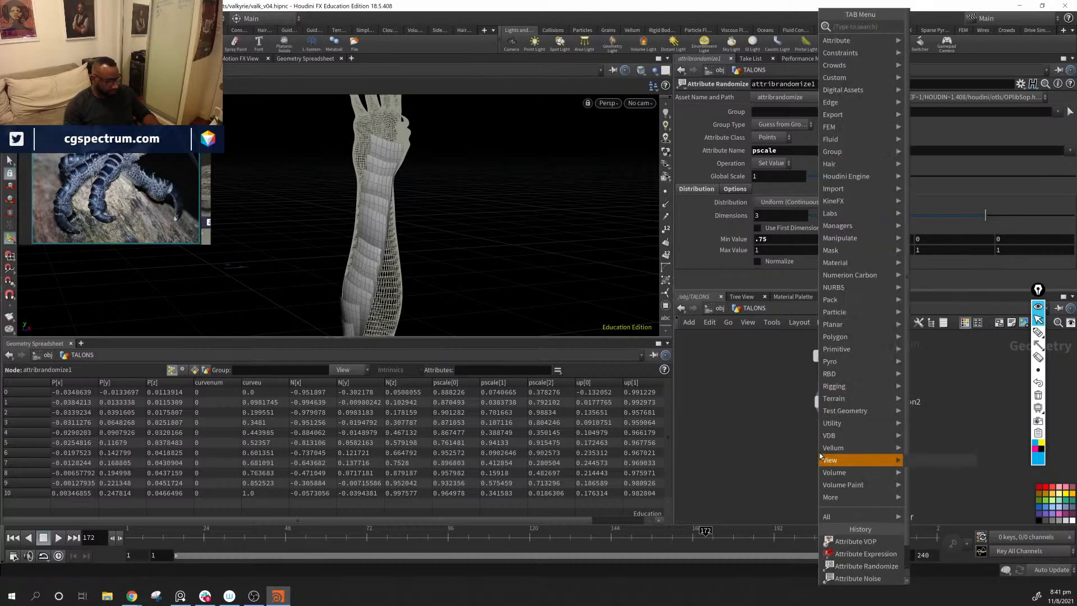
text(a)
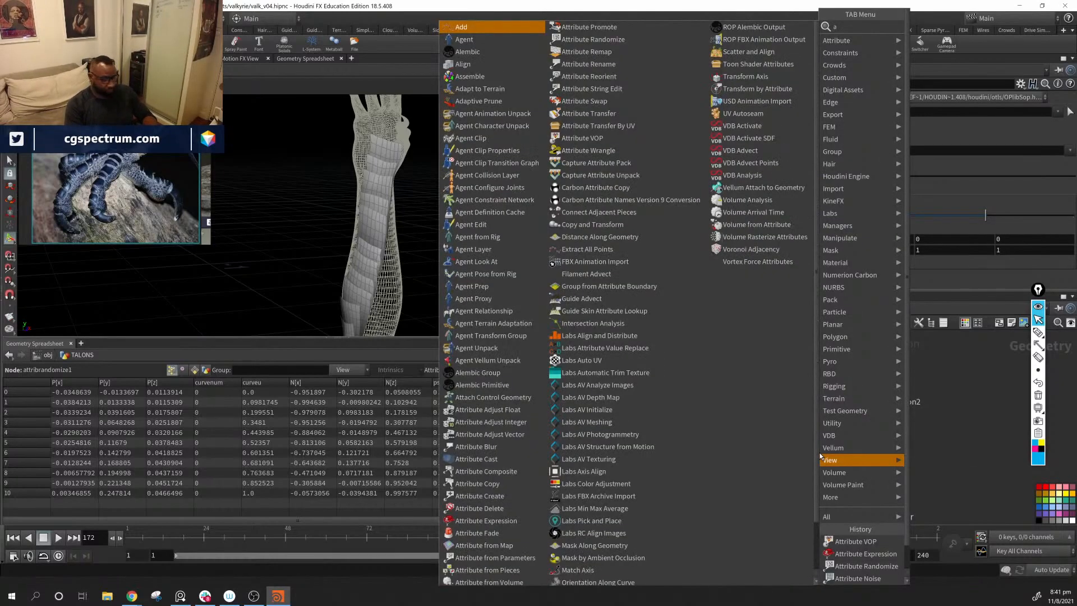
text(ttrib)
key(Return)
click(820, 452)
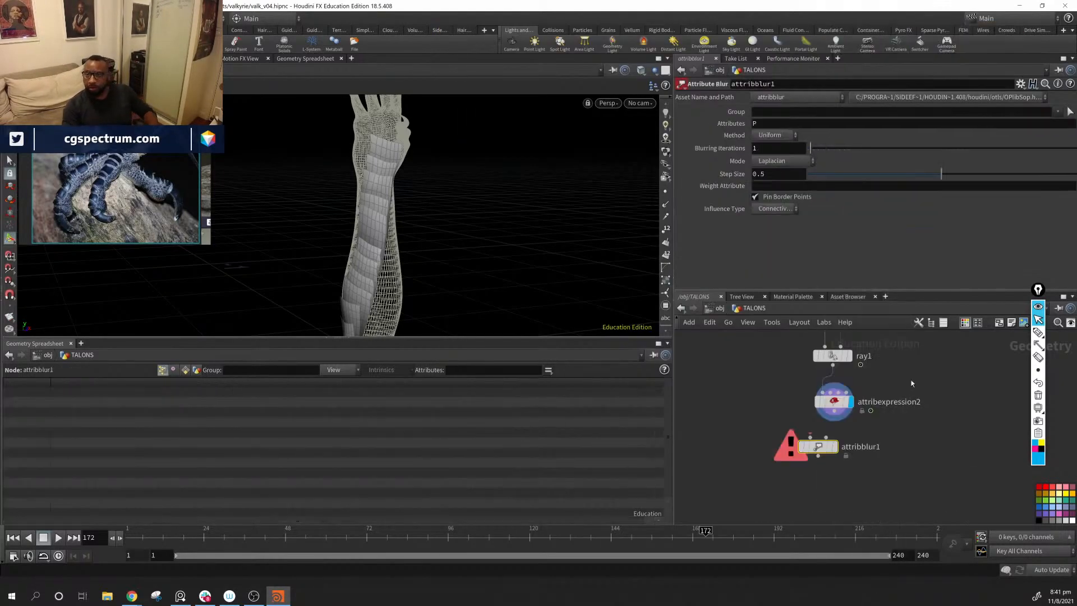
drag(834, 421, 818, 438)
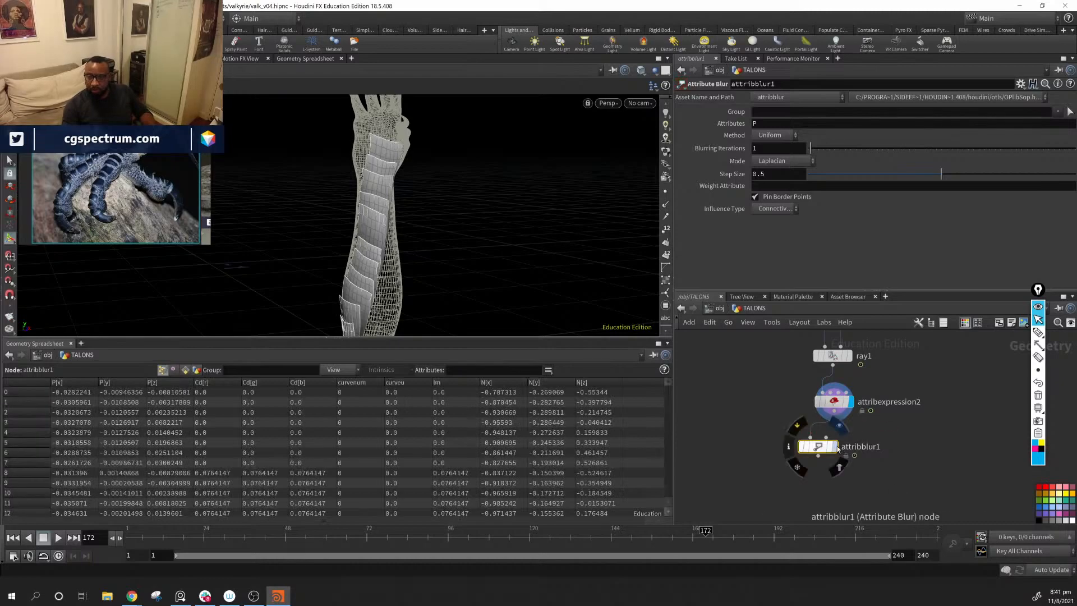
click(837, 447)
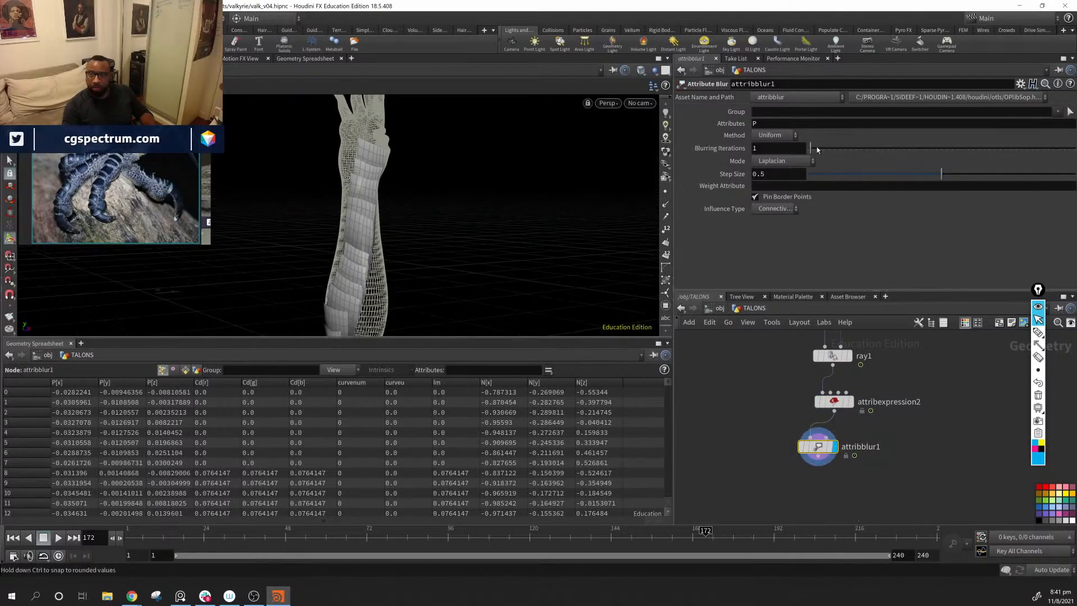
Step: Try 19 blurring iterations with a step size of 0.64 on attribblur1 and examine the scales up close
drag(822, 147, 797, 152)
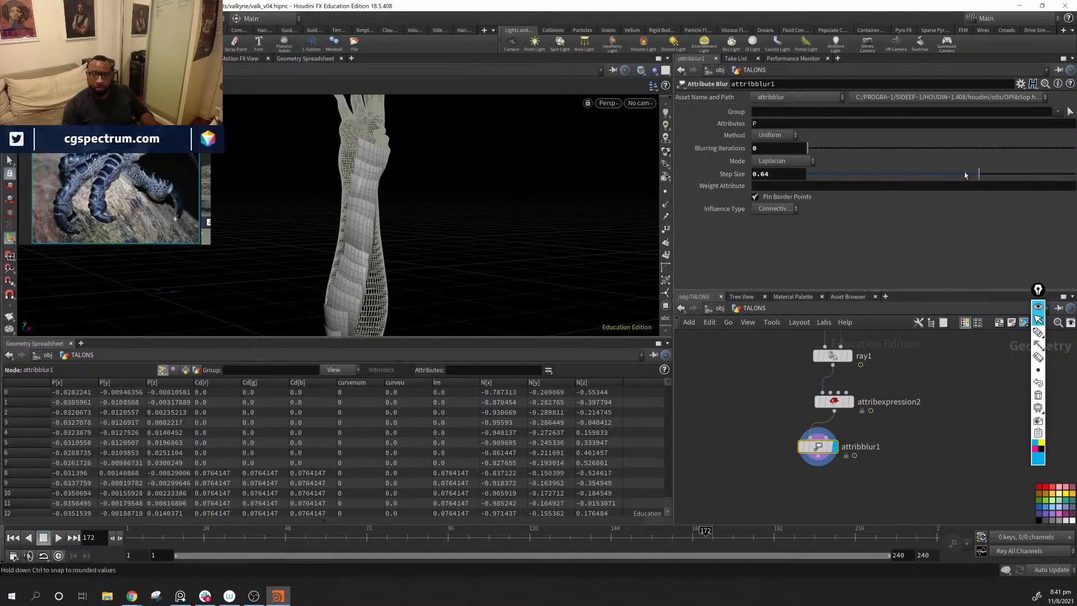
drag(819, 147, 859, 152)
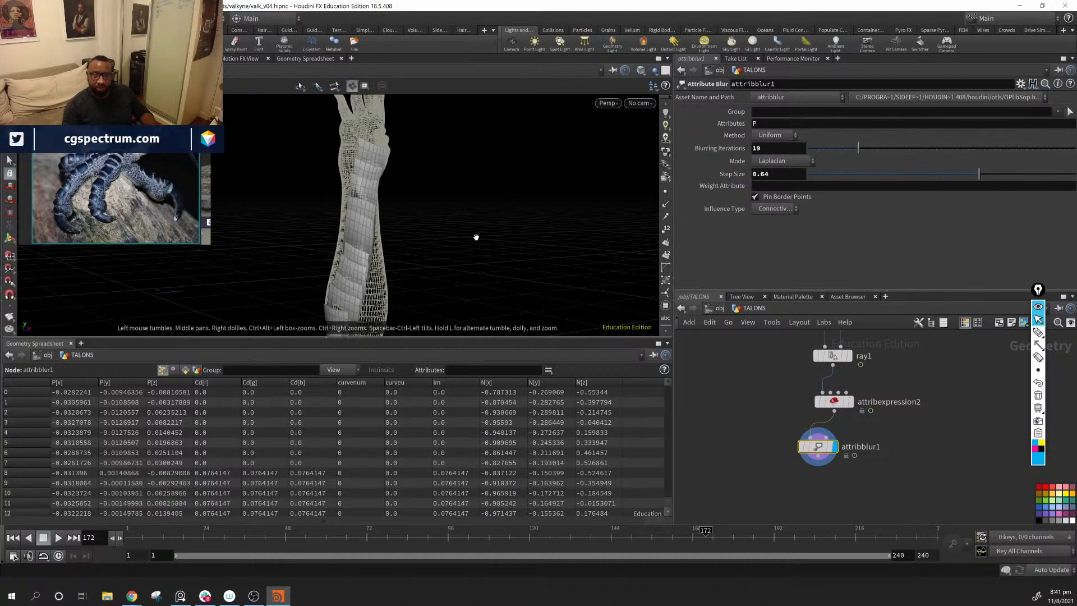
drag(475, 237, 392, 214)
middle_drag(392, 214, 306, 201)
right_drag(306, 201, 640, 253)
drag(640, 252, 534, 256)
drag(888, 437, 780, 479)
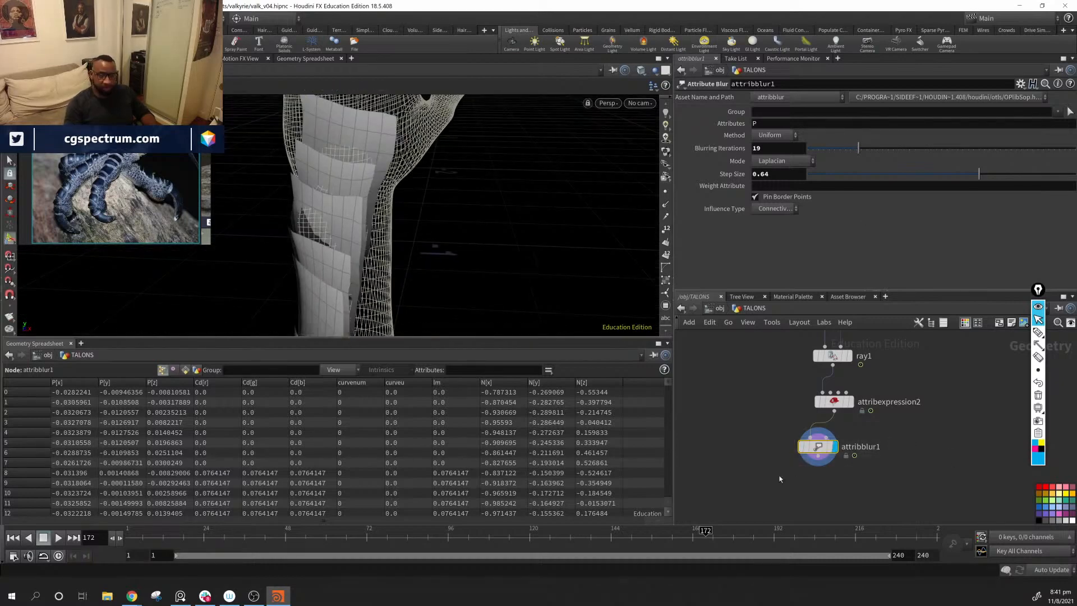
Step: Delete attribblur1 and check the unblurred scales on the forearm
key(Delete)
drag(441, 290, 449, 255)
key(alt)
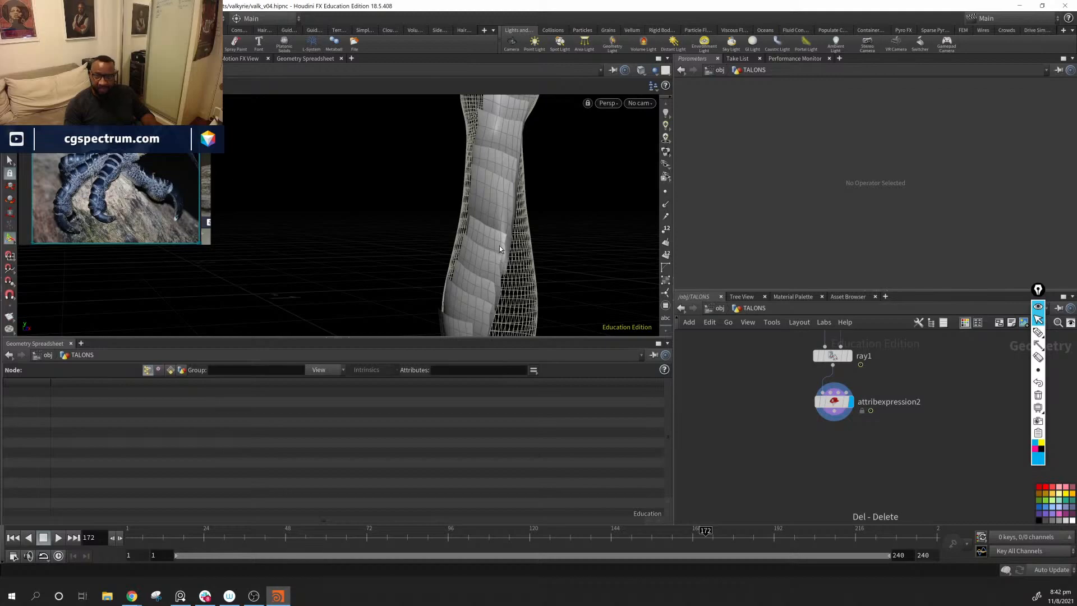
Step: Examine the overlapping scales from the forearm to the wrist and review the taper node's settings
drag(584, 211, 584, 262)
right_drag(584, 262, 623, 213)
middle_drag(547, 174, 481, 227)
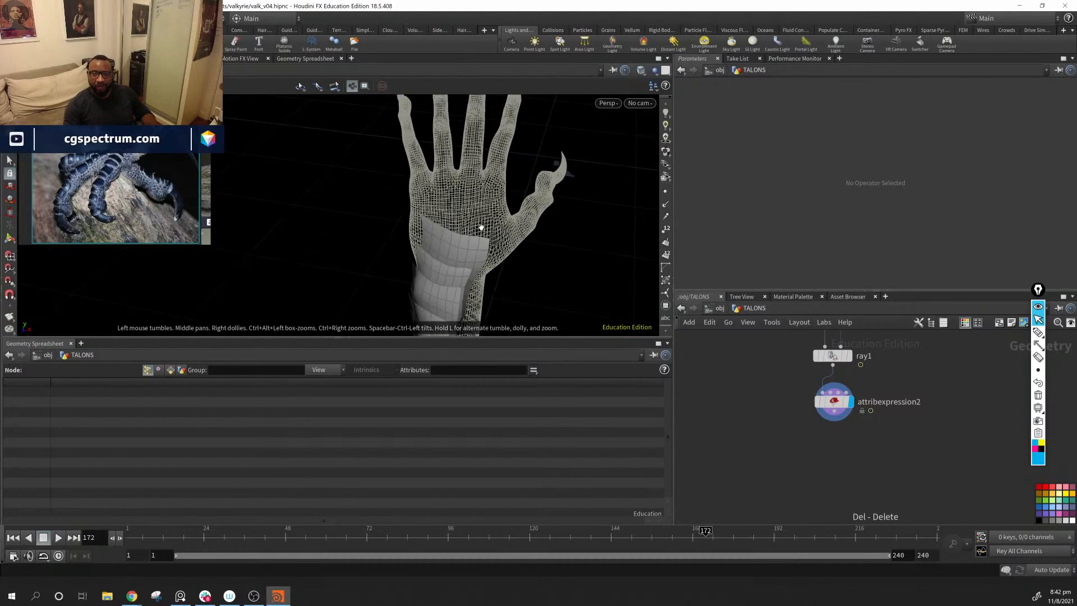
middle_drag(796, 370, 799, 485)
middle_drag(786, 342, 810, 458)
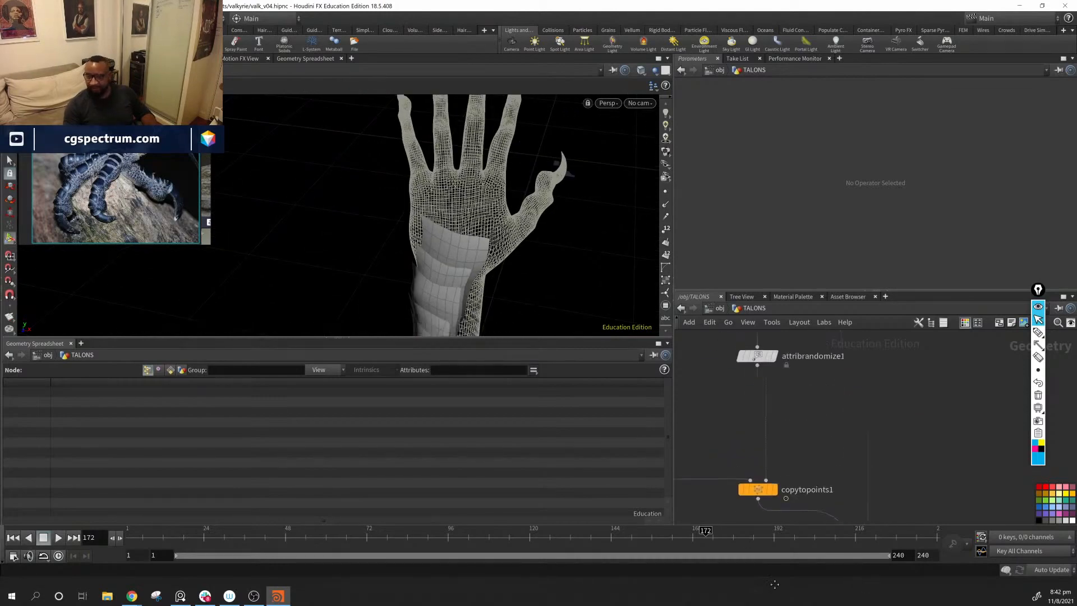
scroll(811, 425, down, 4)
middle_drag(691, 389, 791, 457)
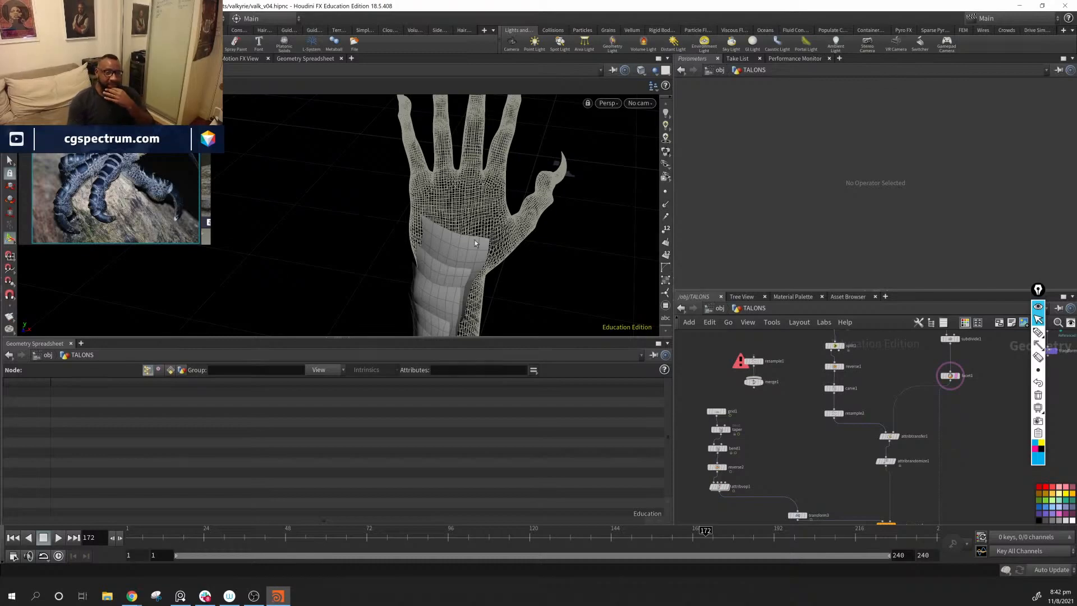
middle_drag(435, 299, 486, 188)
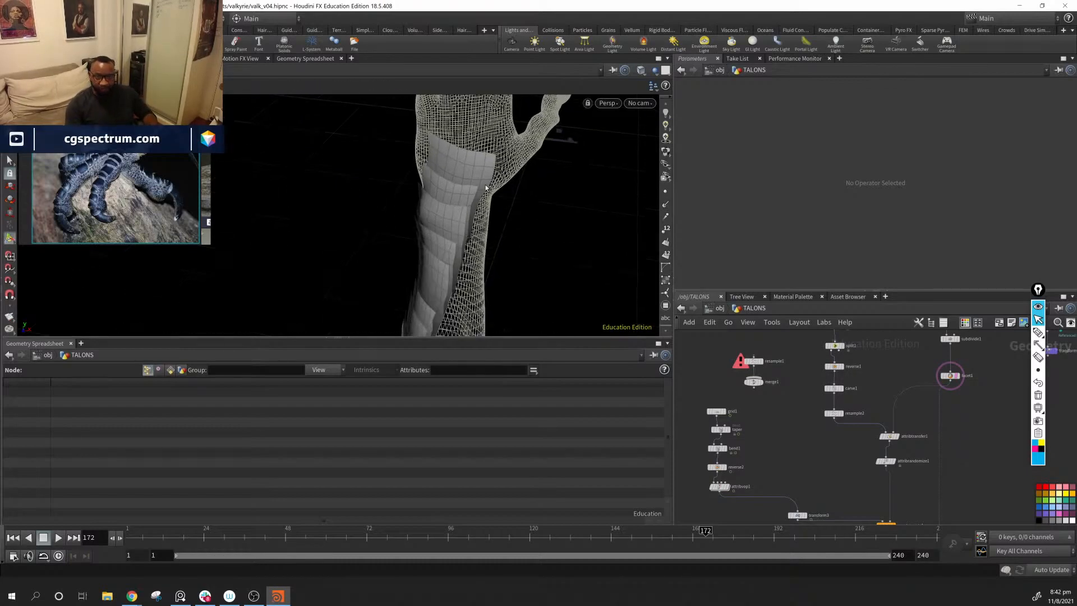
middle_drag(470, 225, 491, 275)
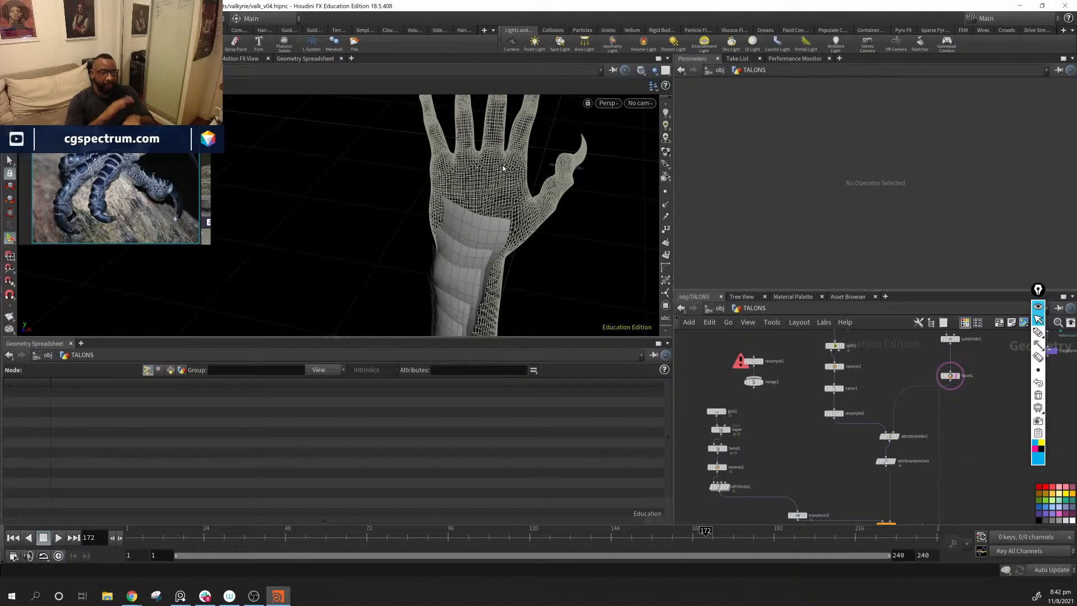
middle_drag(785, 478, 799, 446)
click(750, 398)
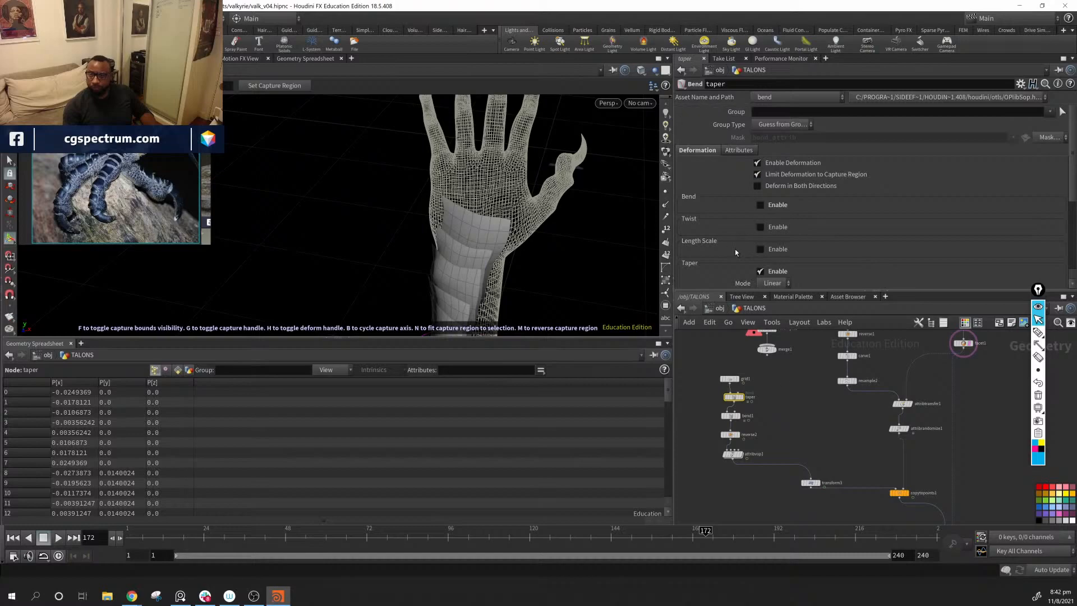
scroll(736, 253, down, 1)
scroll(869, 480, up, 5)
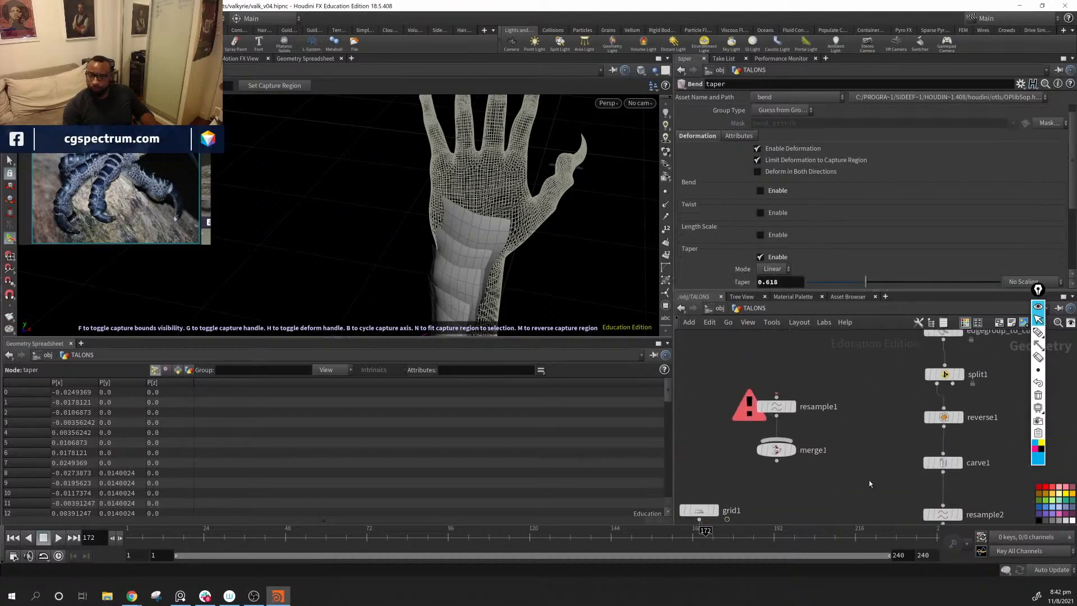
Step: Shorten the guide curve by setting carve1's Second U to about 0.423 and check where the scales end at the wrist
middle_drag(869, 480, 703, 443)
click(768, 425)
drag(640, 224, 599, 201)
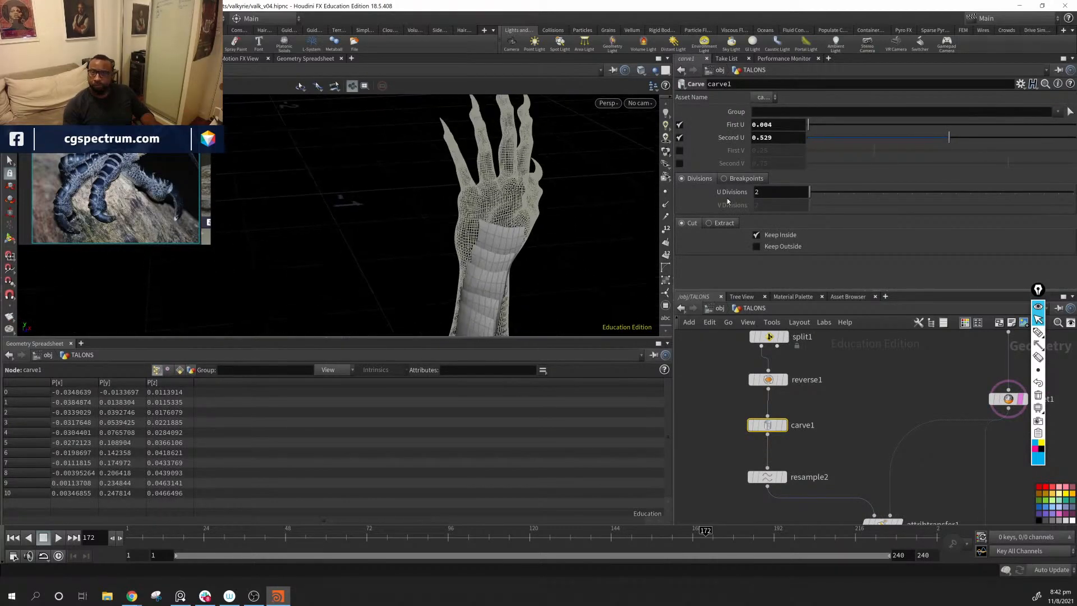
drag(949, 138, 922, 143)
alt+middle_drag(501, 233, 446, 166)
drag(446, 165, 553, 161)
right_drag(553, 160, 454, 250)
drag(454, 250, 470, 212)
mouse_move(918, 141)
mouse_down()
mouse_move(906, 138)
mouse_move(923, 141)
mouse_up()
right_drag(570, 228, 594, 231)
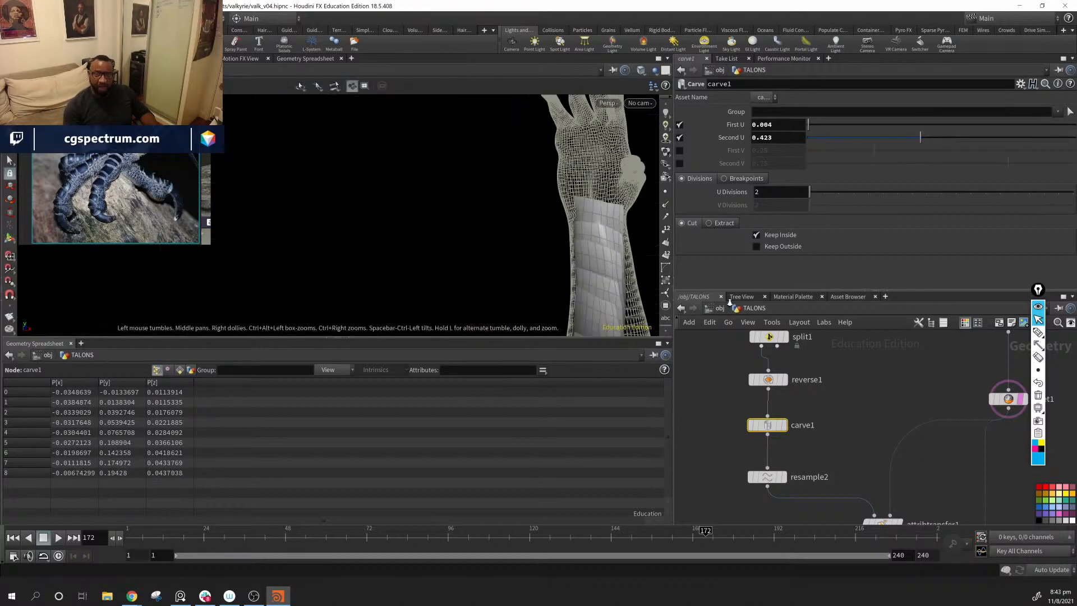
drag(593, 231, 534, 255)
middle_drag(534, 255, 509, 276)
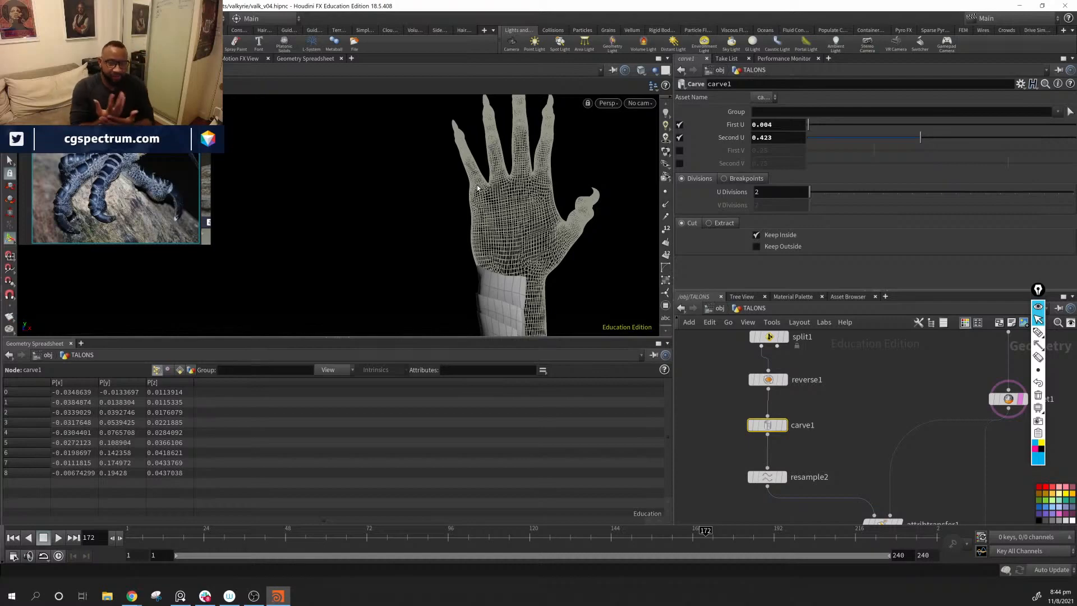
Step: Fine-tune carve1's Second U to 0.421 and check the scales along the forearm
drag(492, 179, 561, 267)
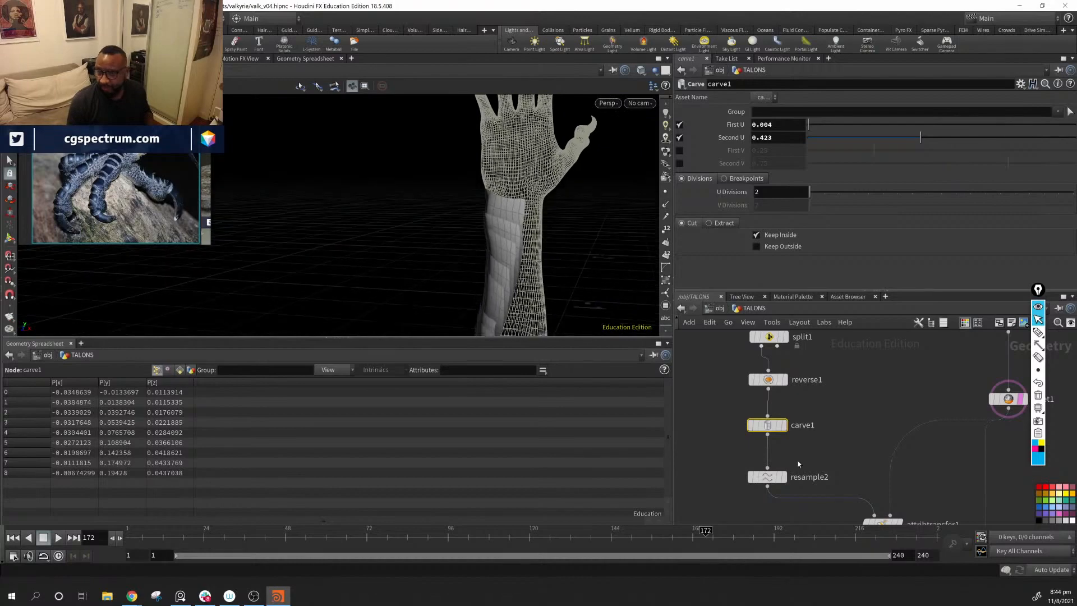
middle_drag(803, 432, 806, 453)
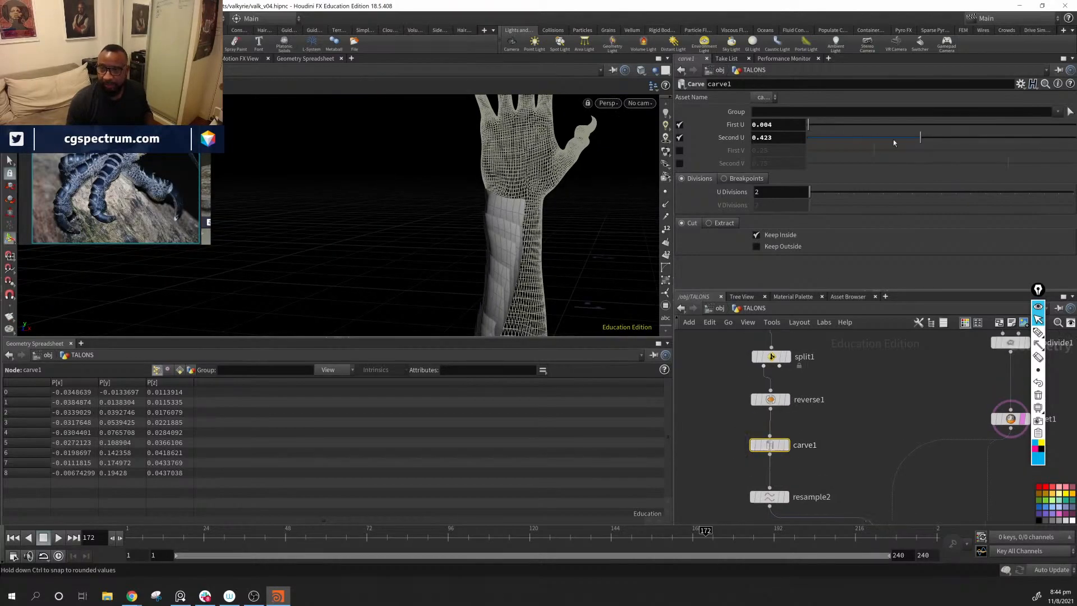
drag(923, 140, 922, 140)
mouse_move(552, 250)
alt+mouse_down()
mouse_move(668, 240)
mouse_move(509, 291)
mouse_move(550, 228)
mouse_move(615, 209)
mouse_move(409, 240)
mouse_move(524, 284)
mouse_move(550, 269)
alt+mouse_up()
key(h)
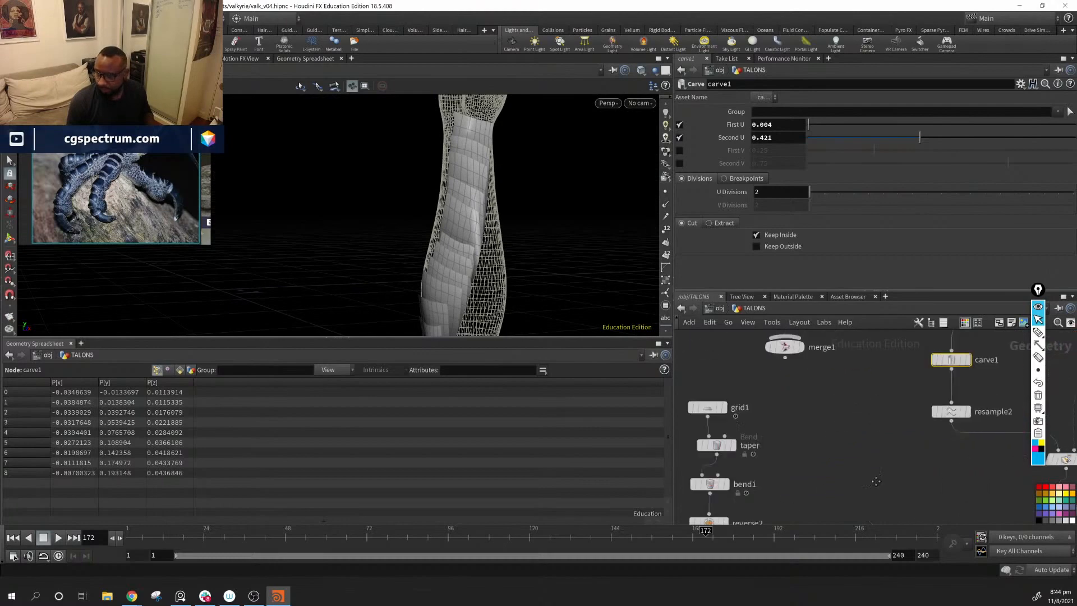
Step: Widen the scales by setting the first Size value of grid1 to about 0.140784
scroll(838, 494, up, 5)
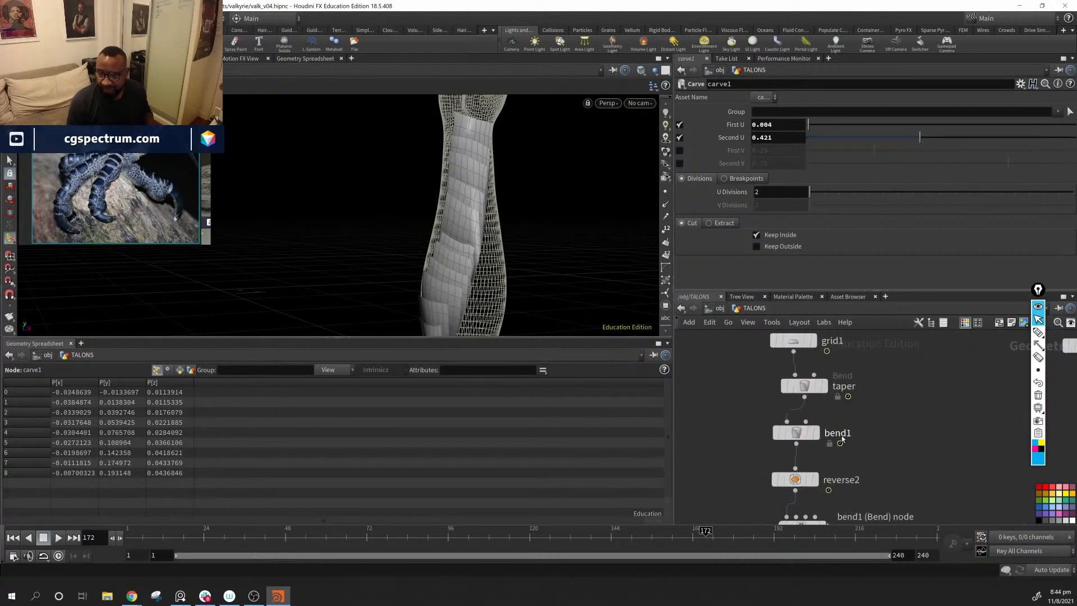
click(794, 368)
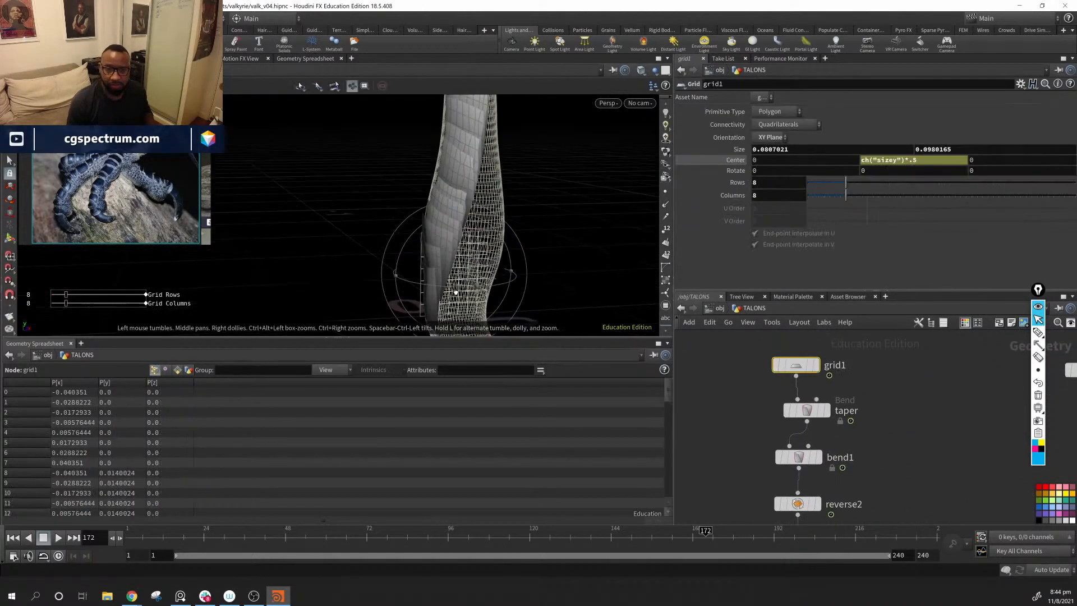
drag(492, 275, 513, 279)
alt+drag(507, 239, 586, 242)
alt+drag(562, 284, 600, 196)
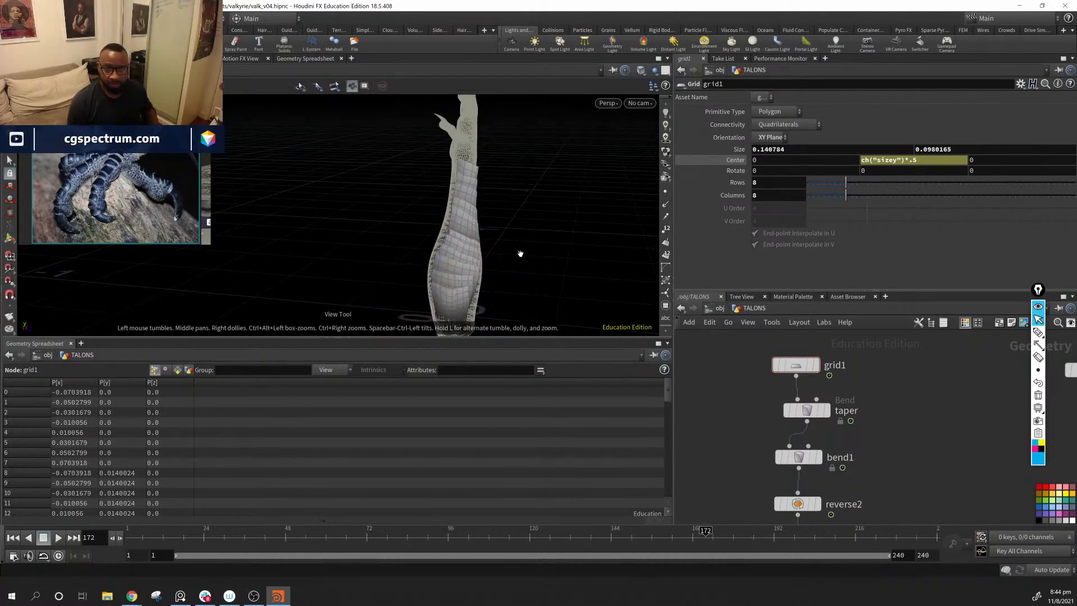
Step: Inspect the widened scales around the whole arm and turn off their wireframe overlay for smooth shading
alt+drag(520, 250, 468, 241)
scroll(499, 255, down, 5)
scroll(469, 241, up, 4)
alt+middle_drag(469, 241, 443, 232)
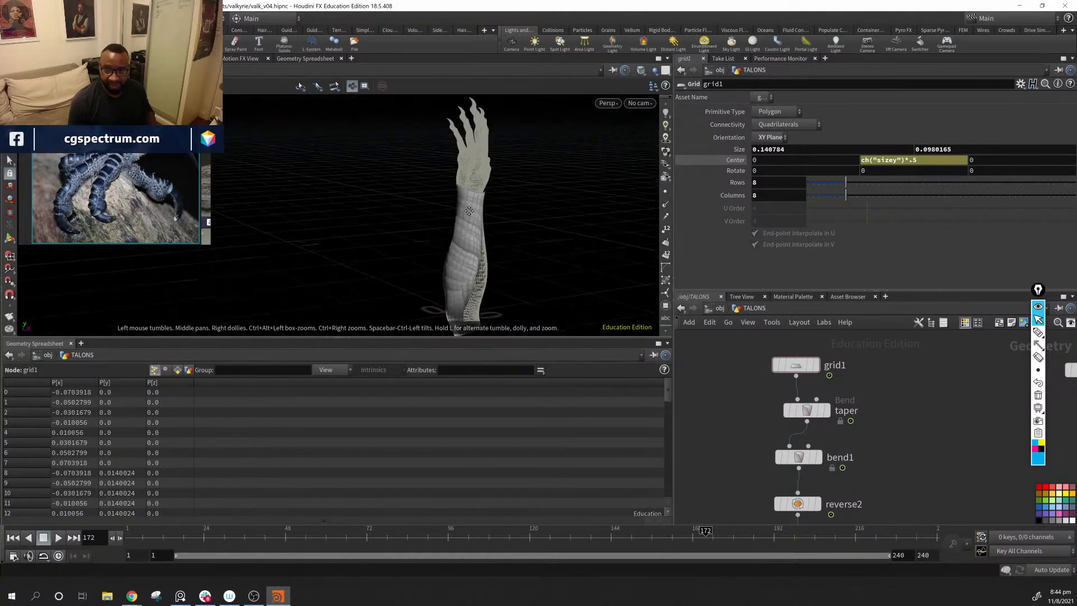
mouse_move(443, 233)
alt+mouse_down()
mouse_move(291, 202)
mouse_move(427, 232)
mouse_move(406, 241)
mouse_move(496, 226)
mouse_move(264, 211)
mouse_move(456, 230)
mouse_move(470, 271)
alt+mouse_up()
key(shift+w)
Step: Delete the attribrandomize1 node between attribtransfer1 and copytopoints1
middle_drag(956, 515, 843, 388)
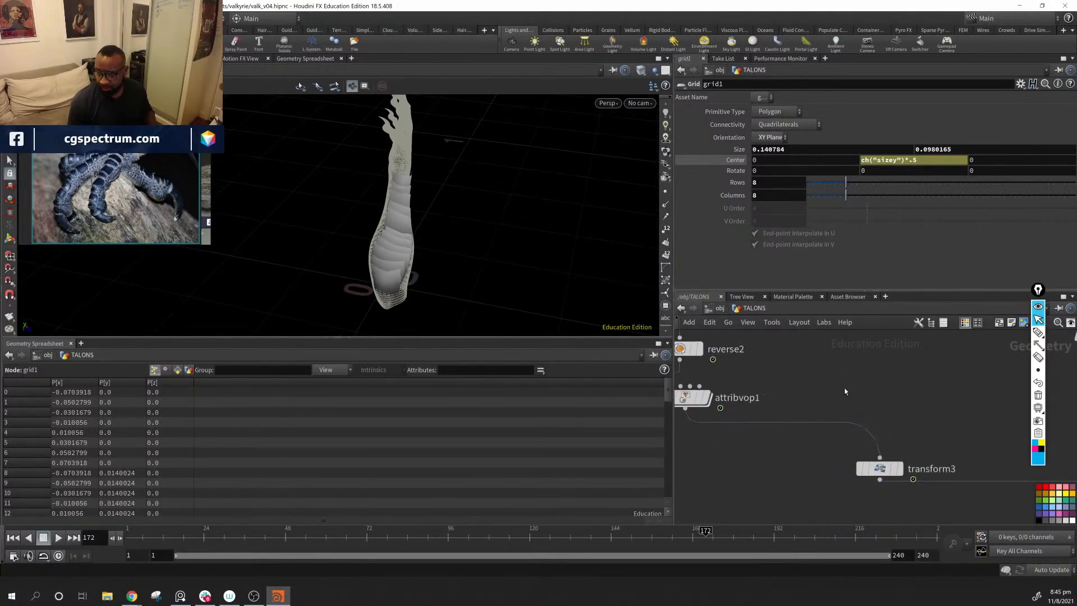
scroll(828, 398, down, 4)
middle_drag(927, 407, 768, 441)
click(789, 410)
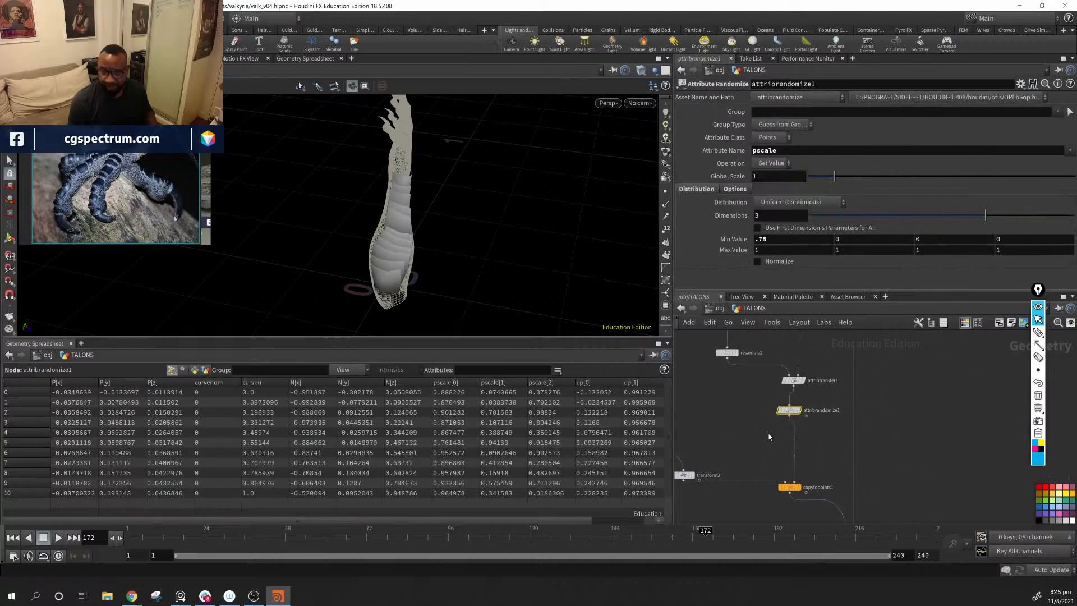
key(Delete)
Step: Examine the uniformly sized scales around the forearm, elbow and wrist from several angles
alt+drag(437, 293, 336, 228)
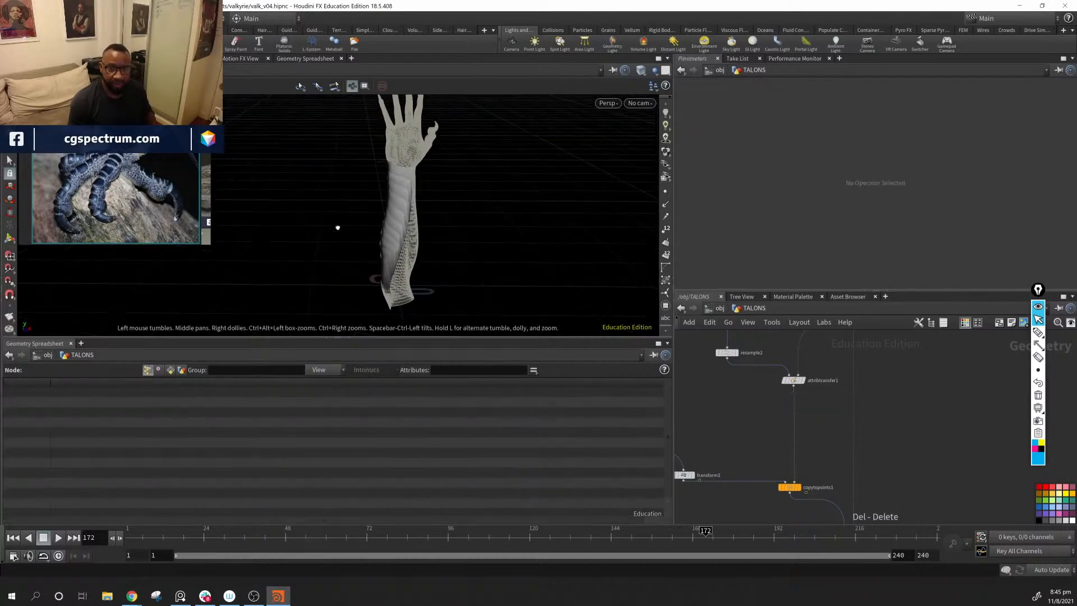
alt+right_drag(337, 228, 513, 277)
alt+drag(513, 278, 596, 237)
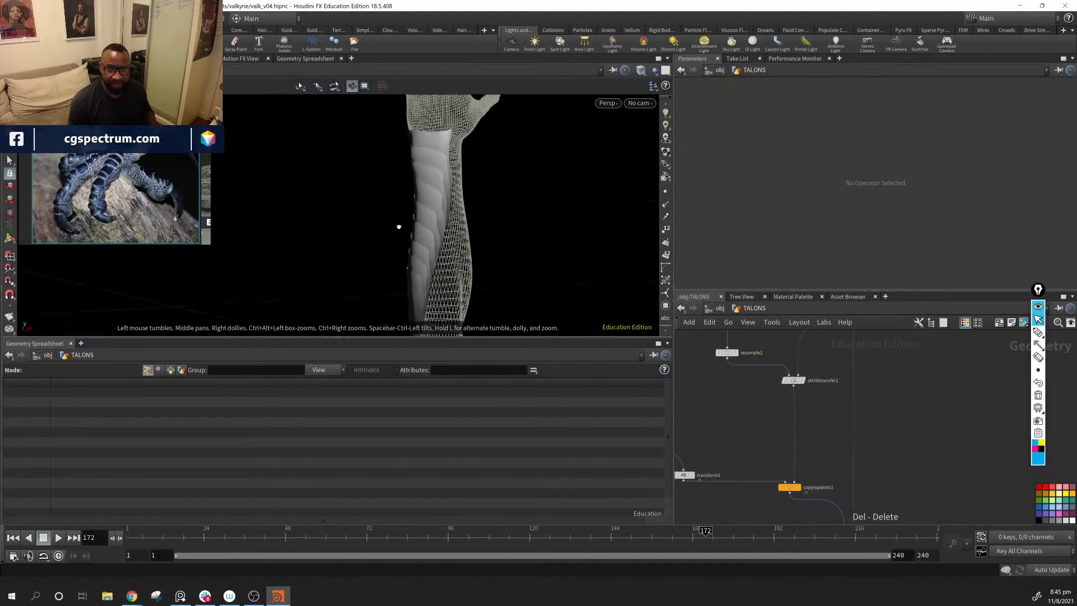
alt+drag(399, 227, 577, 191)
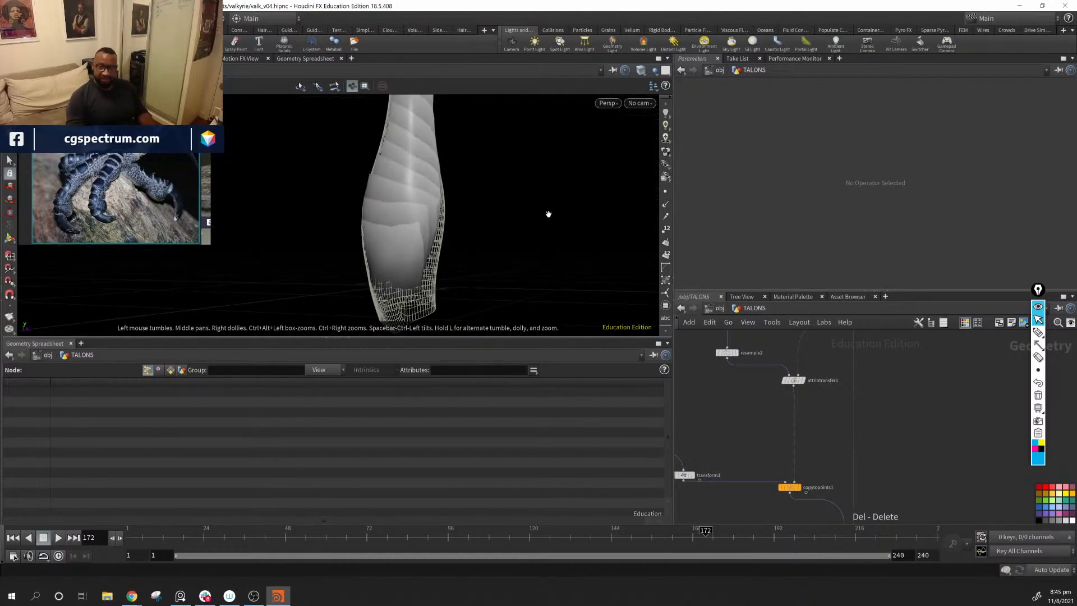
alt+drag(512, 221, 393, 291)
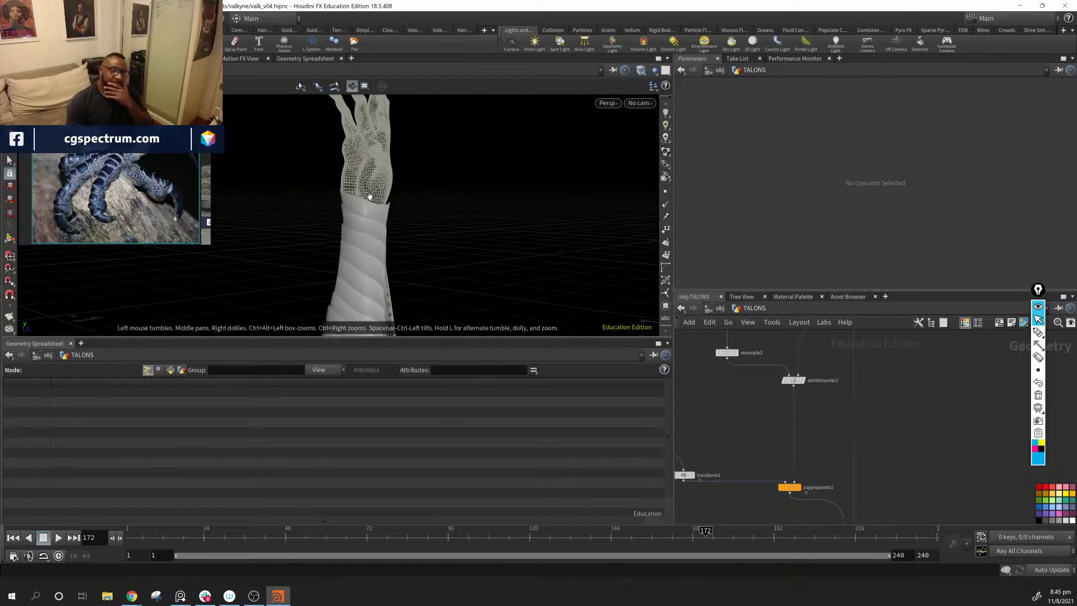
alt+drag(428, 132, 381, 113)
alt+drag(407, 192, 404, 126)
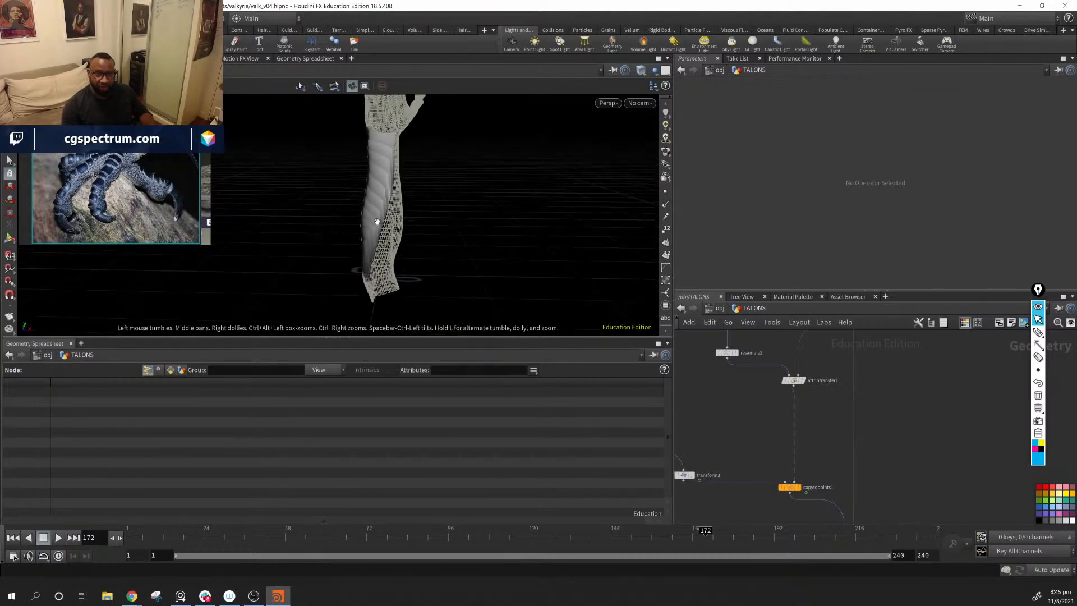
alt+drag(389, 272, 382, 205)
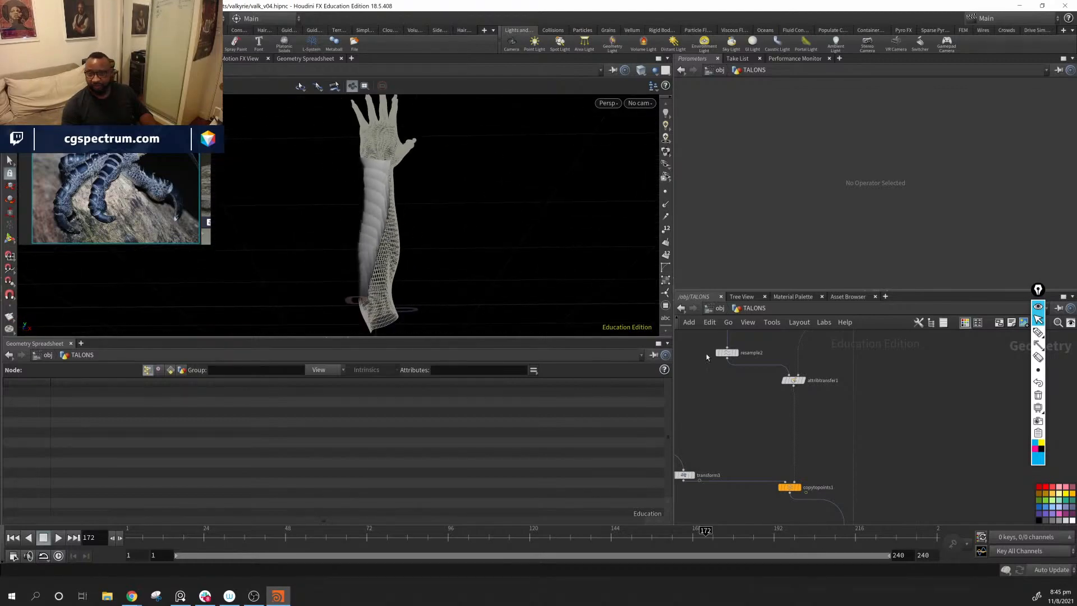
Step: Review the guide curve nodes from group2 to attribtransfer1 and study the scale overlap up close
middle_drag(703, 396, 774, 489)
scroll(764, 470, down, 5)
scroll(813, 452, up, 5)
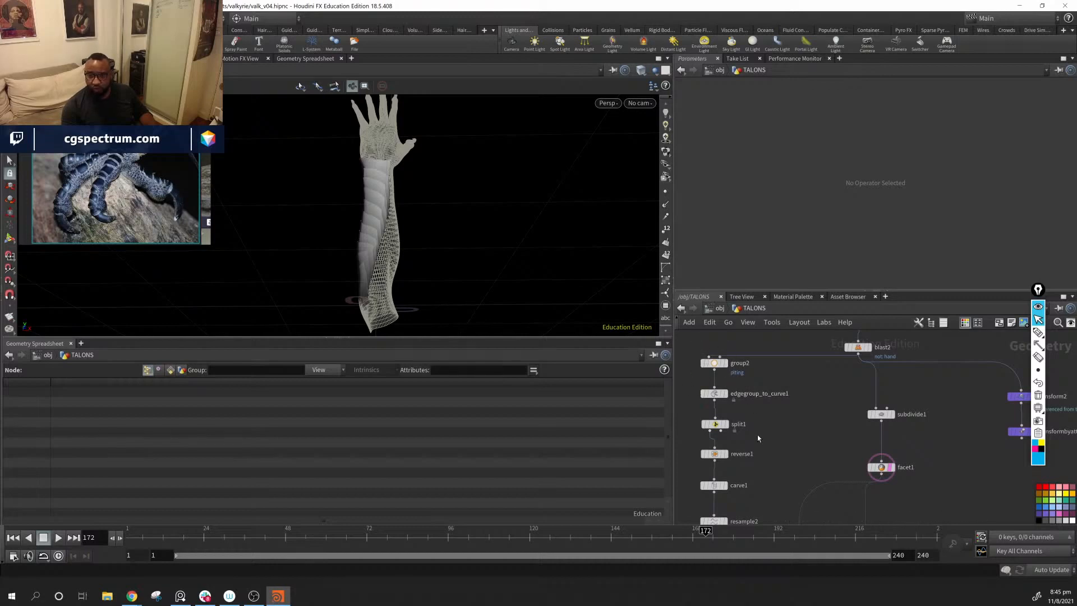
middle_drag(746, 437, 863, 329)
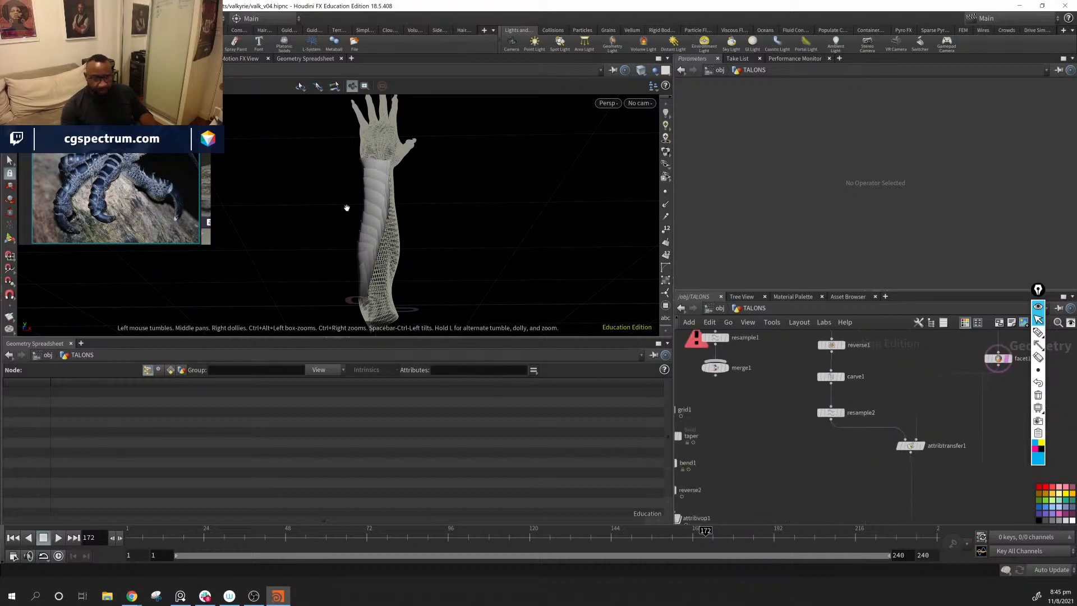
alt+drag(404, 269, 376, 275)
alt+right_drag(376, 275, 614, 293)
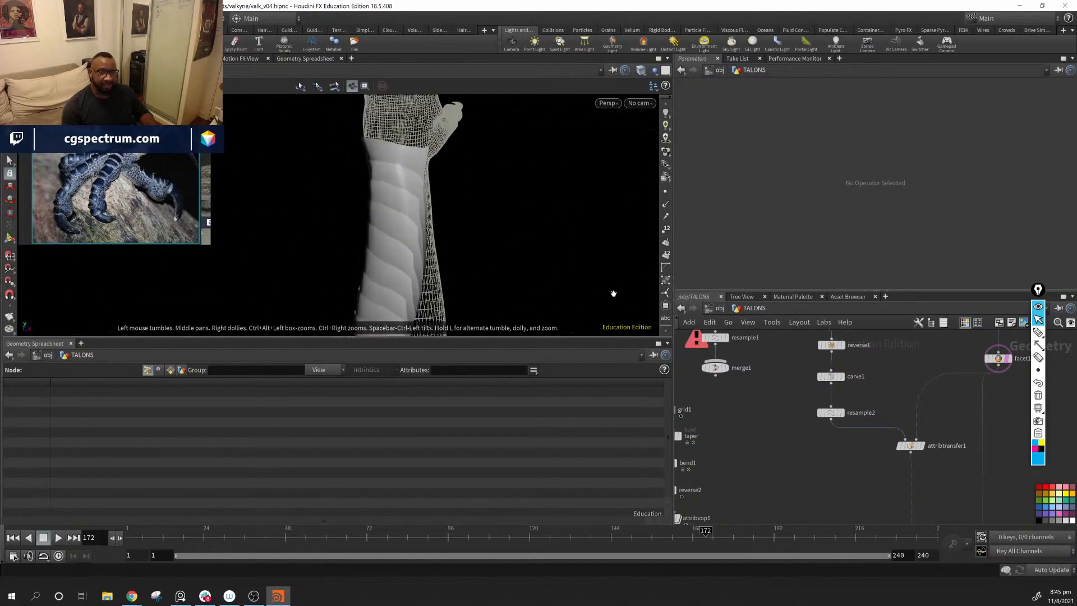
alt+middle_drag(387, 291, 339, 216)
alt+drag(339, 215, 363, 256)
Step: Place transform3 directly beneath attribvop1 and select the six nodes of the scale-building chain together
middle_drag(833, 506, 800, 451)
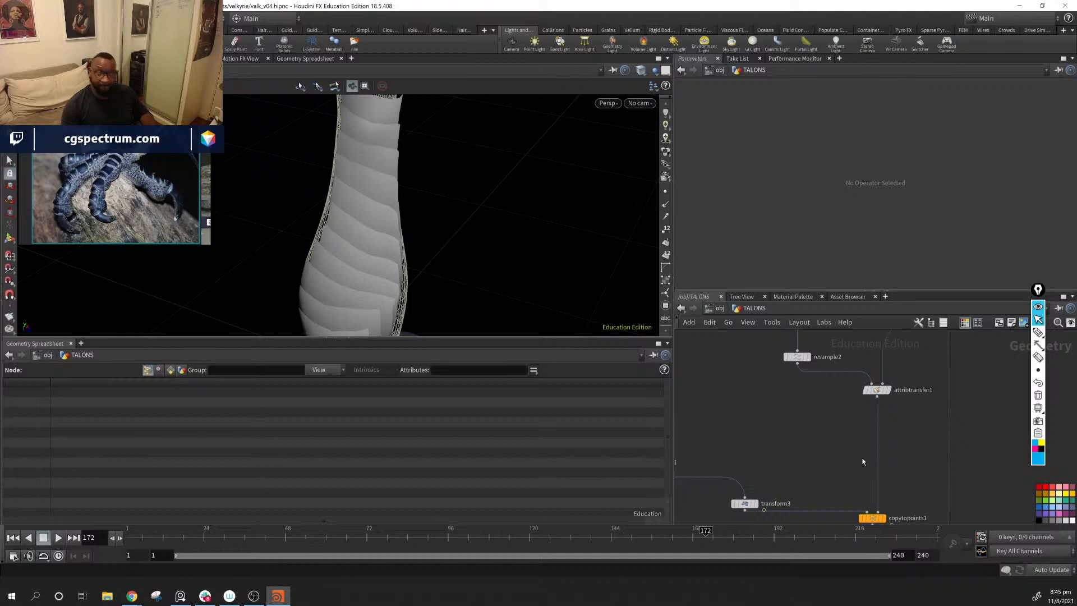
middle_drag(848, 498, 976, 433)
drag(877, 446, 762, 442)
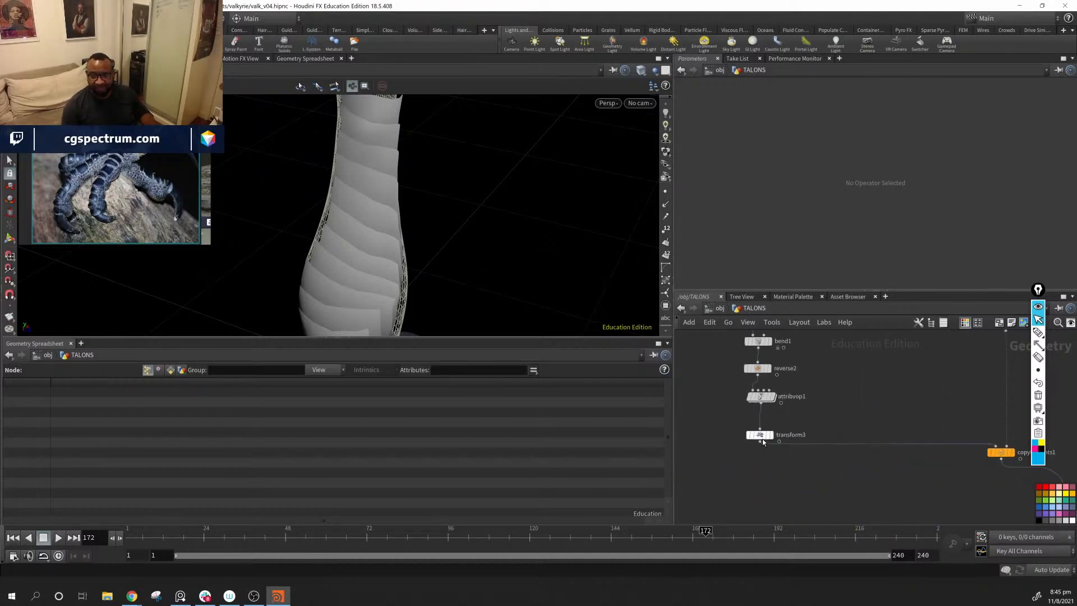
middle_drag(867, 374, 875, 473)
scroll(875, 474, down, 1)
drag(738, 368, 802, 562)
middle_drag(844, 470, 782, 397)
middle_drag(883, 432, 754, 405)
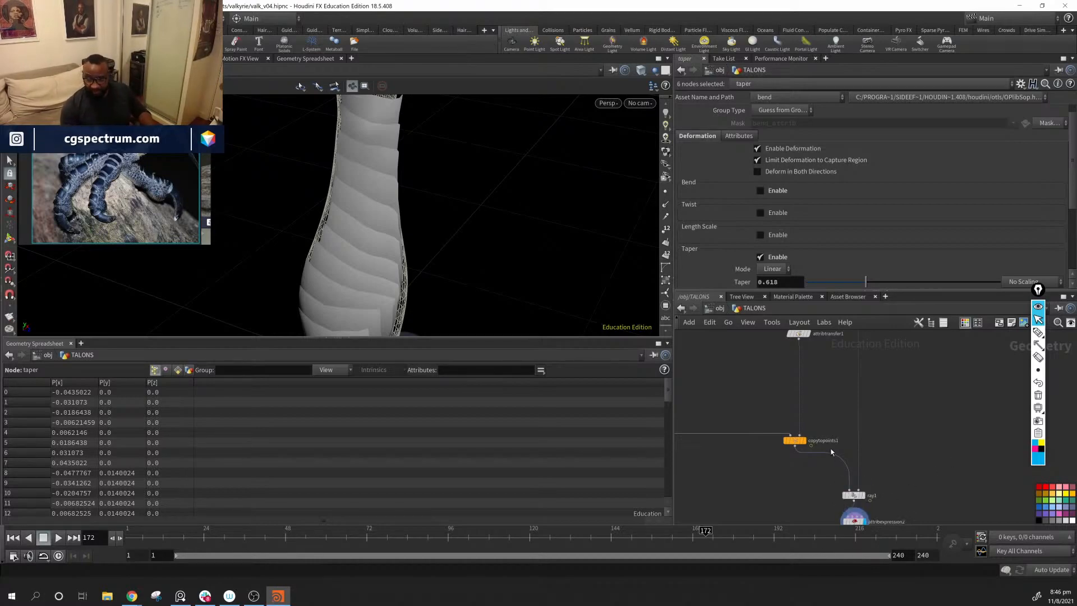
Step: Add a point at position 0.749, value 0.741 to attribvop1's Lift Mask ramp and move its end point to position 0.984, value 1
middle_drag(833, 452, 948, 457)
middle_drag(774, 420, 937, 470)
click(715, 416)
scroll(931, 447, up, 4)
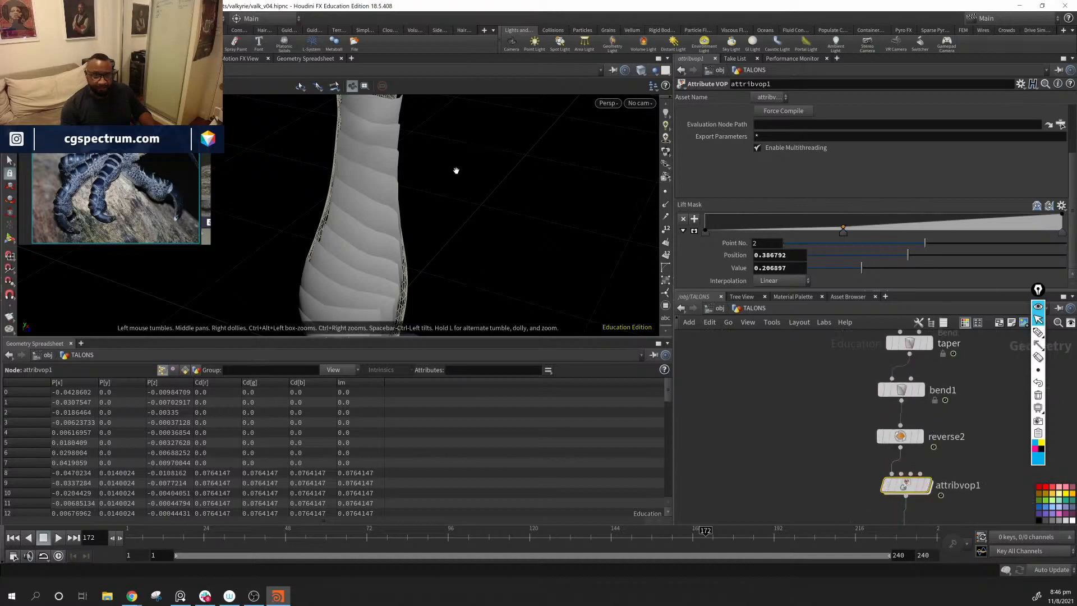
middle_drag(406, 152, 372, 266)
drag(372, 266, 329, 219)
middle_drag(490, 237, 622, 303)
drag(622, 303, 387, 224)
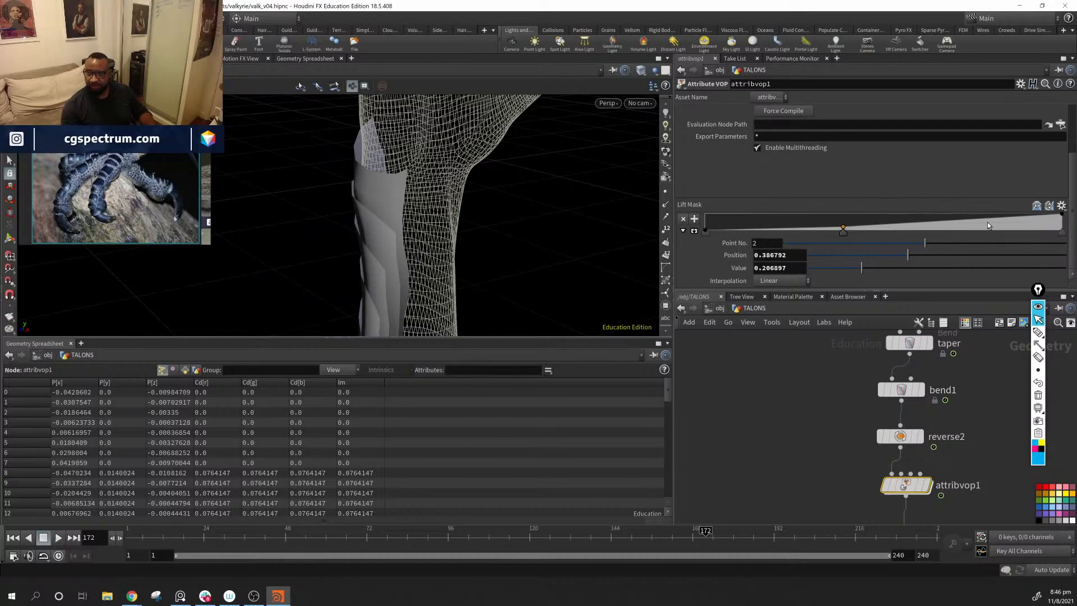
drag(984, 220, 973, 219)
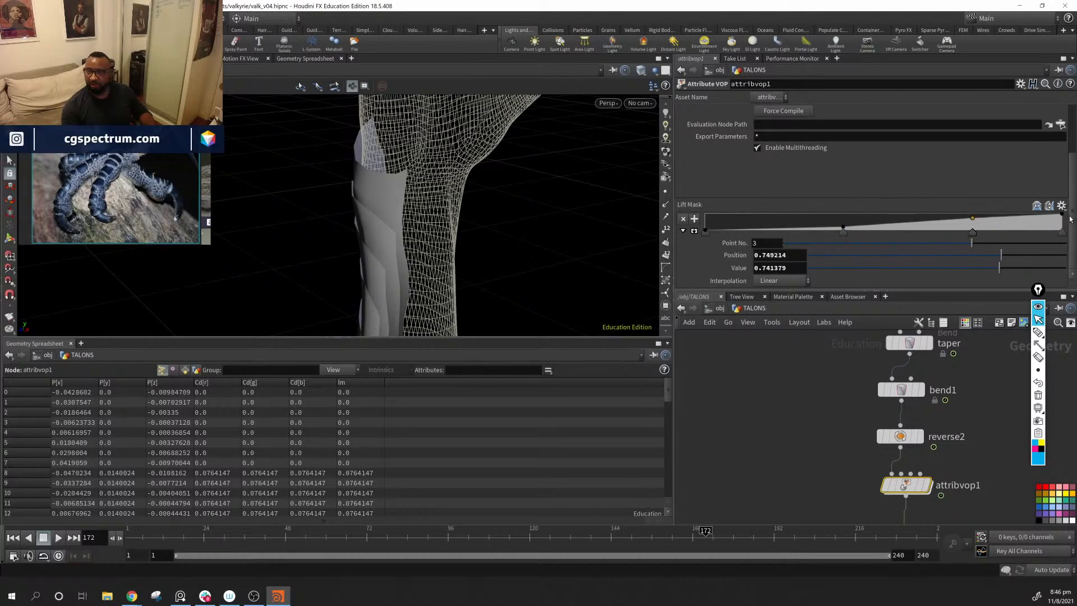
drag(1062, 216, 1056, 214)
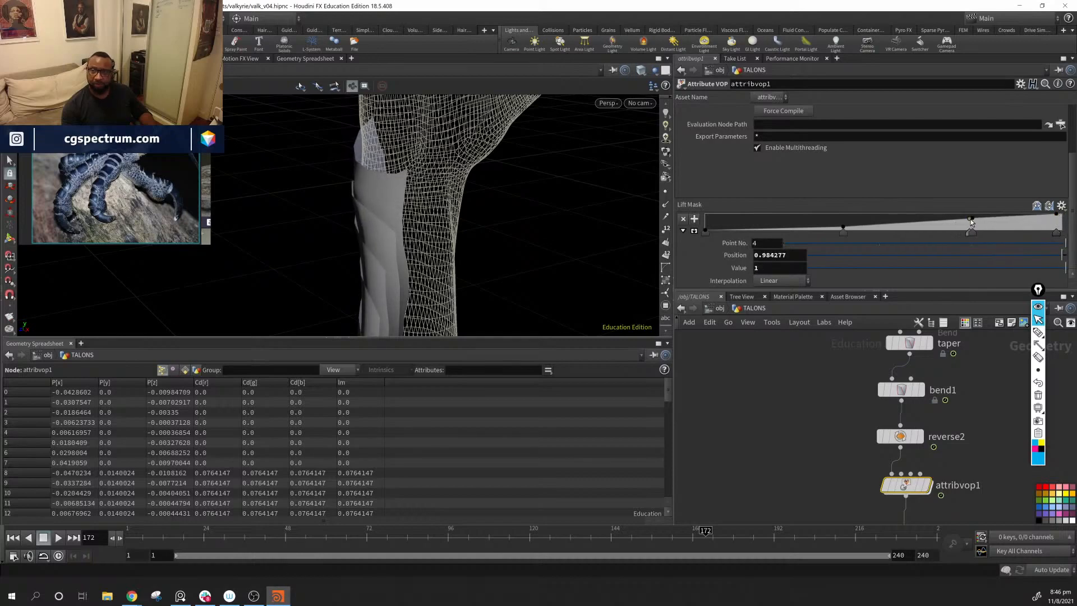
Step: Refine the upper part of the Lift Mask ramp with extra points, placing the last one at position 0.985849, value 1
mouse_move(972, 219)
mouse_down()
mouse_move(935, 222)
mouse_move(971, 218)
mouse_move(969, 243)
mouse_move(968, 222)
mouse_up()
drag(1036, 222, 1065, 216)
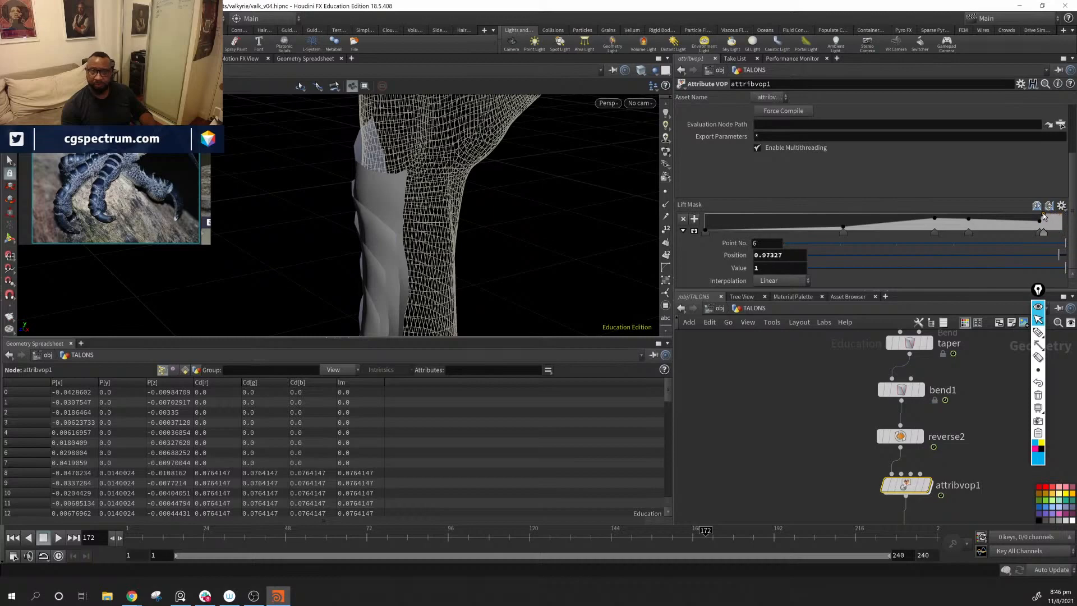
drag(1043, 216, 1058, 216)
alt+drag(440, 244, 565, 227)
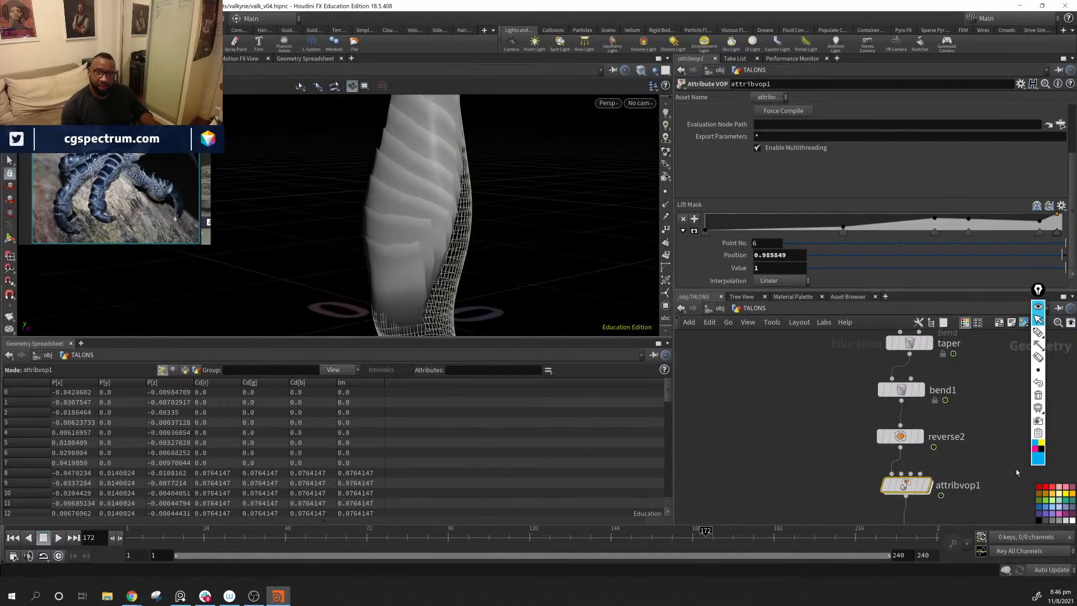
Step: Add a Facet node beneath attribexpression2, enable Pre-Compute Normals on it and display its result
middle_drag(1016, 473, 864, 360)
middle_drag(1026, 502, 962, 418)
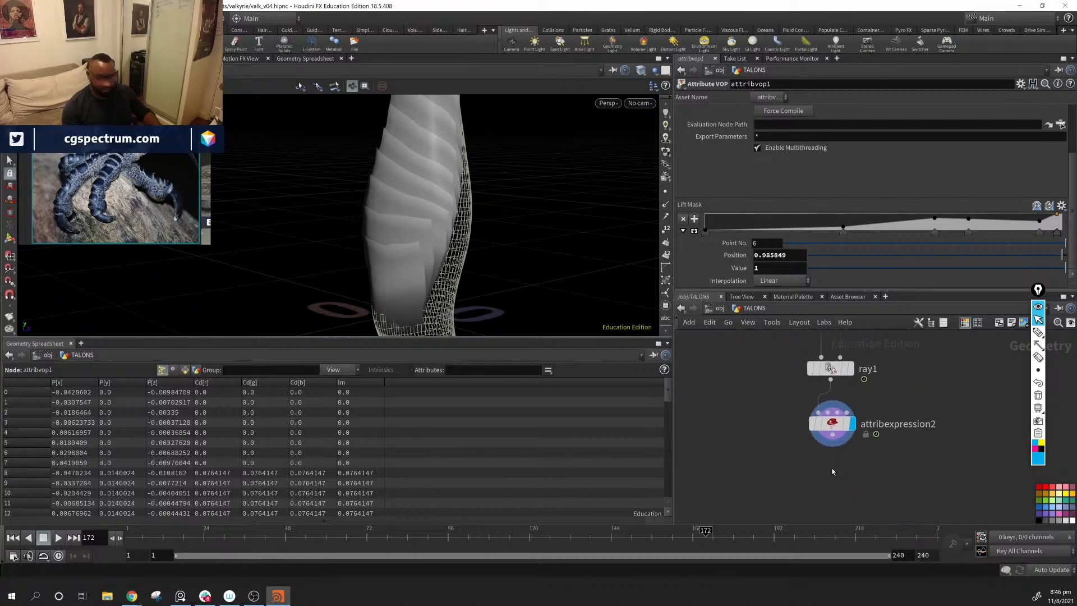
key(Tab)
text(facet)
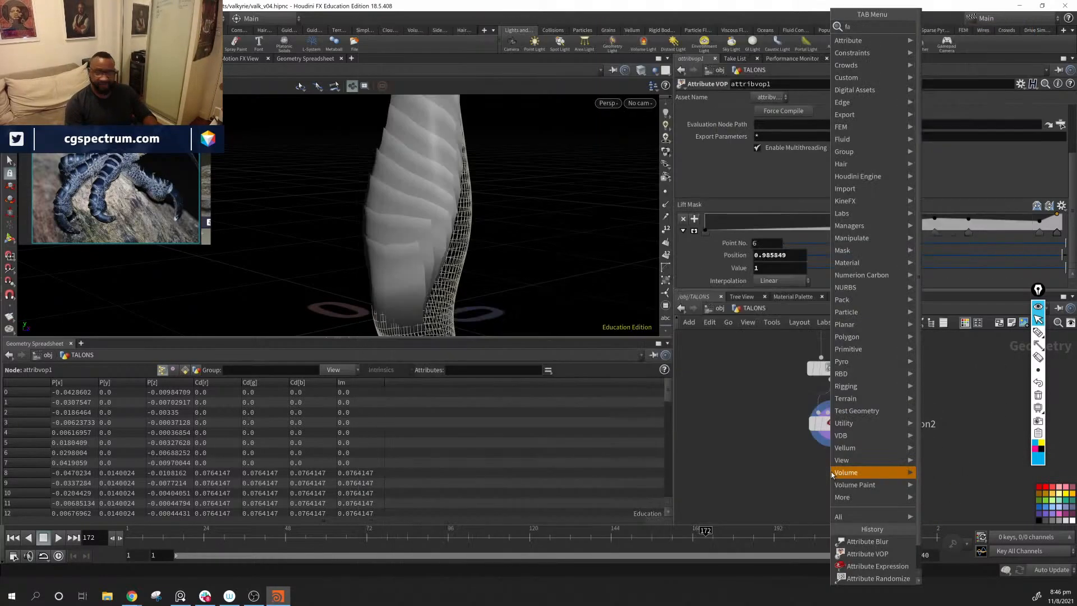
key(Return)
click(831, 474)
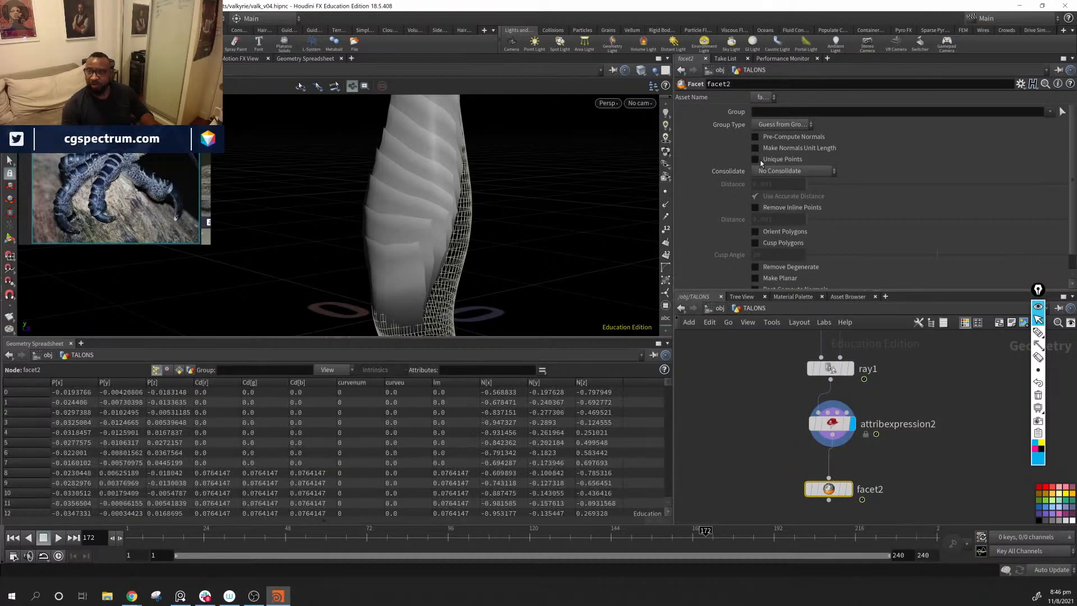
click(755, 138)
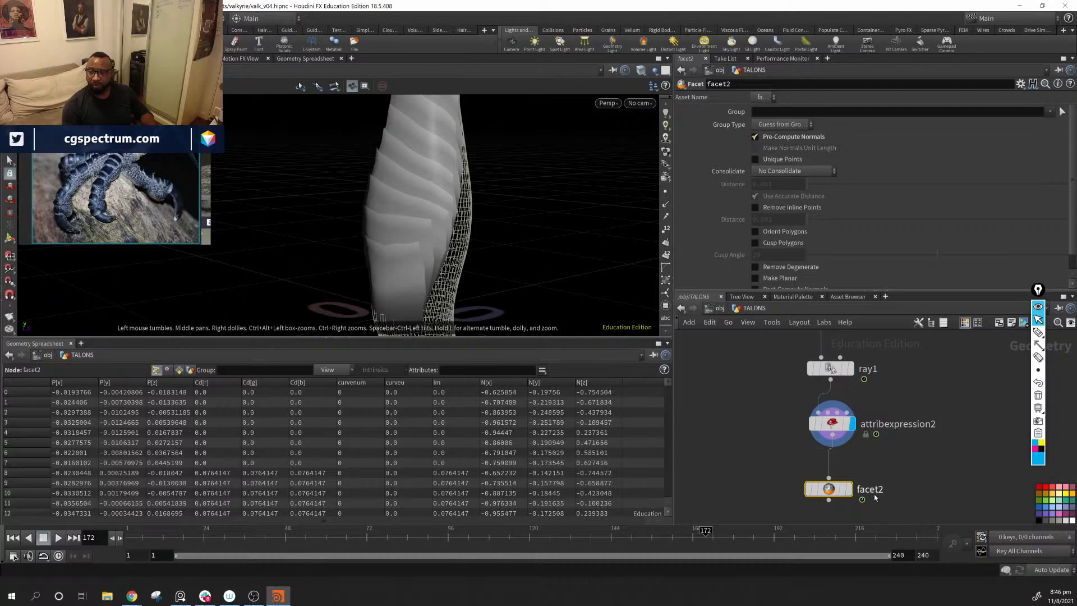
click(849, 489)
mouse_move(522, 245)
mouse_down()
mouse_move(420, 160)
mouse_move(550, 161)
mouse_move(567, 207)
mouse_move(409, 174)
mouse_move(508, 274)
mouse_move(439, 257)
mouse_move(472, 207)
mouse_move(498, 216)
mouse_move(500, 324)
mouse_move(563, 259)
mouse_move(464, 199)
mouse_move(481, 265)
mouse_up()
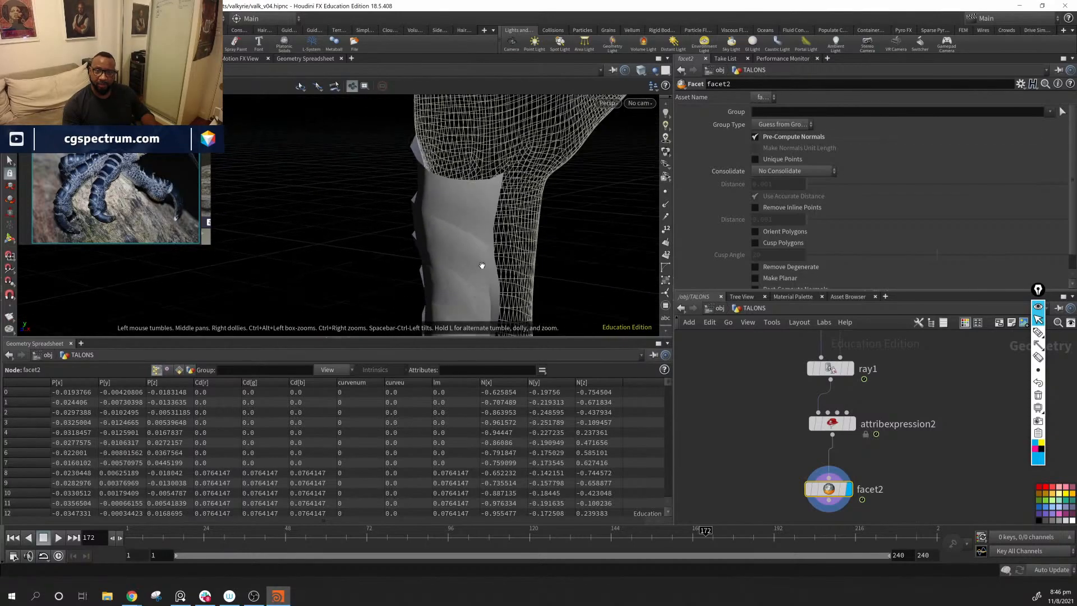
Step: Set the first Constant Value component of attribexpression2 to about 0.011
middle_drag(808, 414, 803, 439)
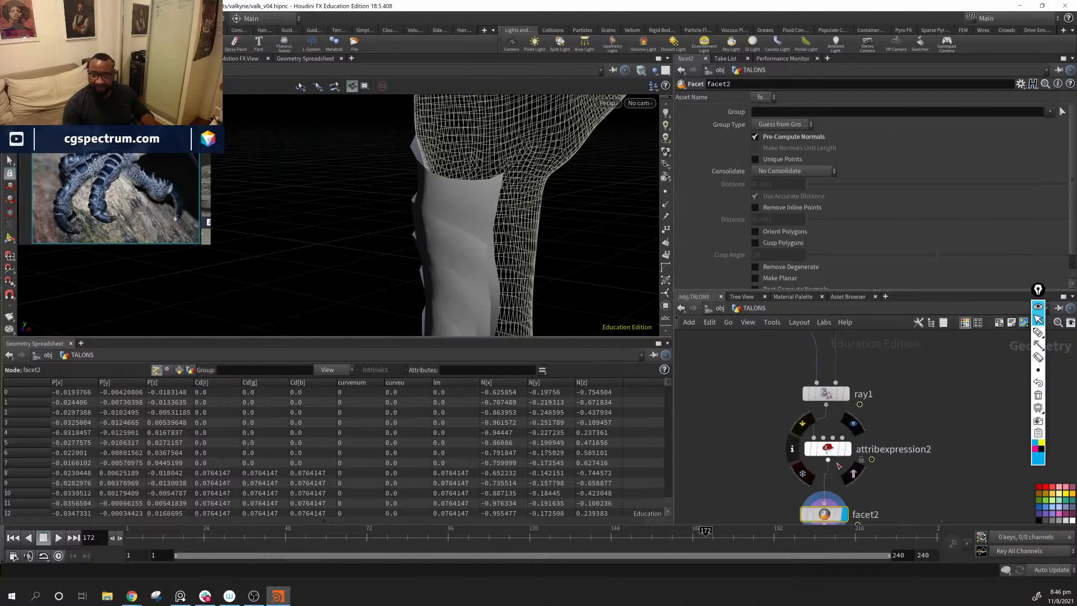
click(827, 452)
middle_drag(843, 188, 854, 188)
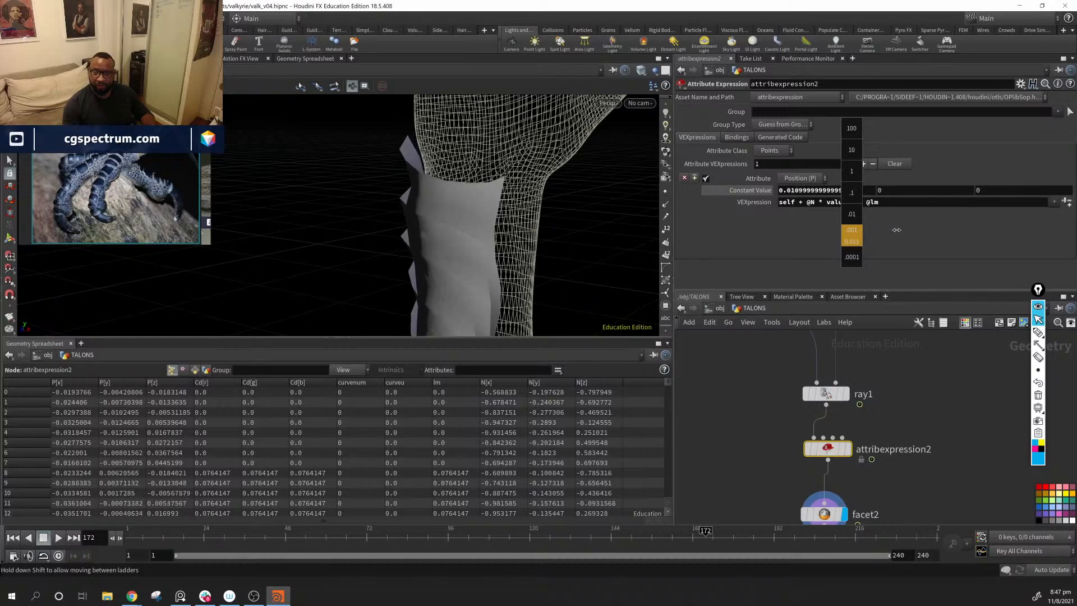
Step: Examine the lifted scales along the forearm from several angles and distances
drag(570, 211, 438, 209)
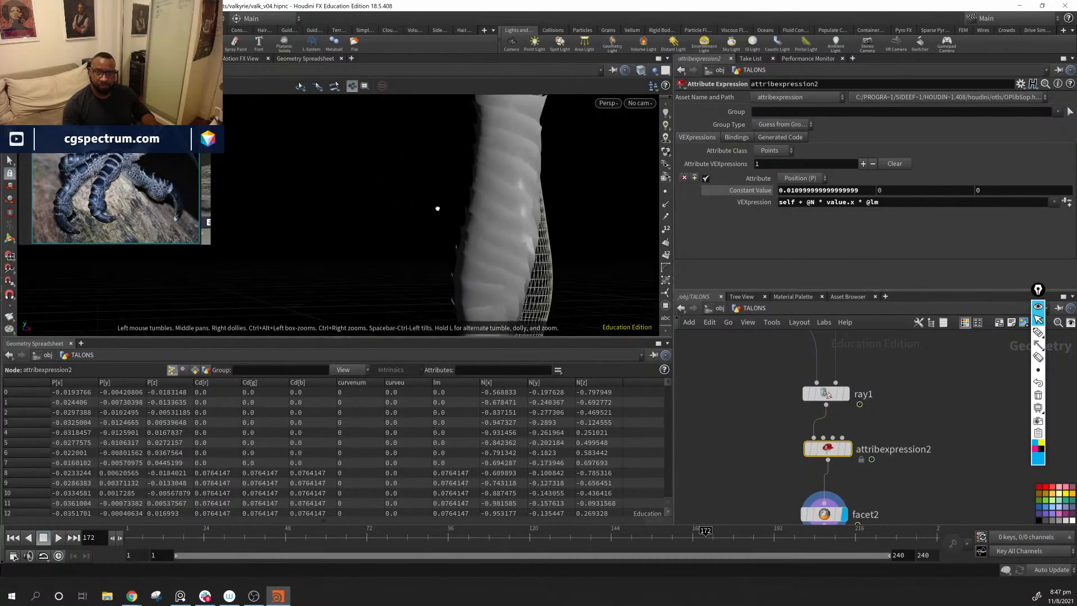
drag(392, 178, 408, 169)
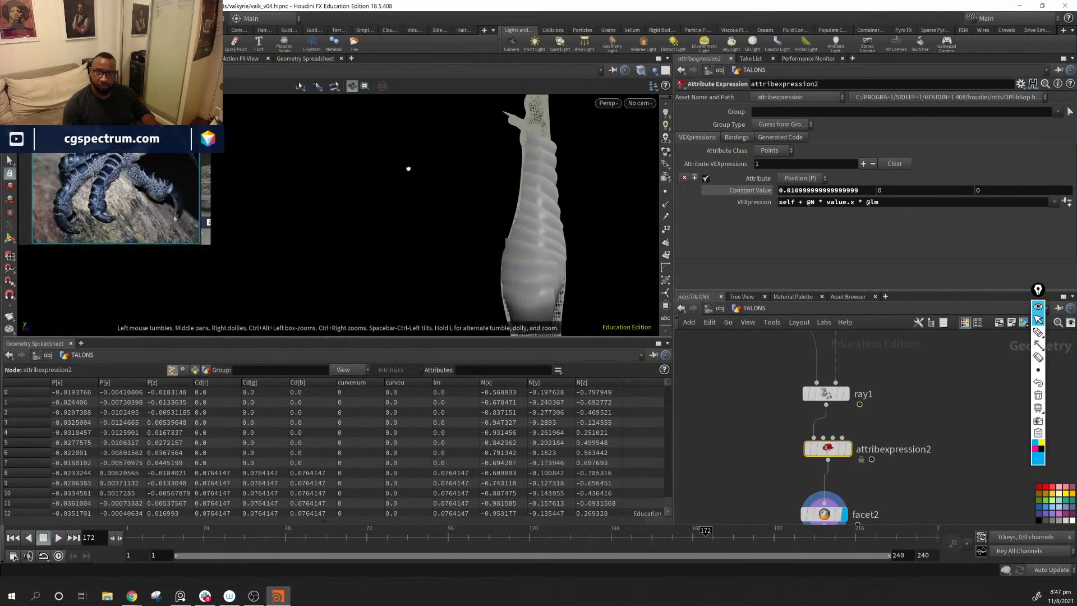
drag(488, 233, 491, 267)
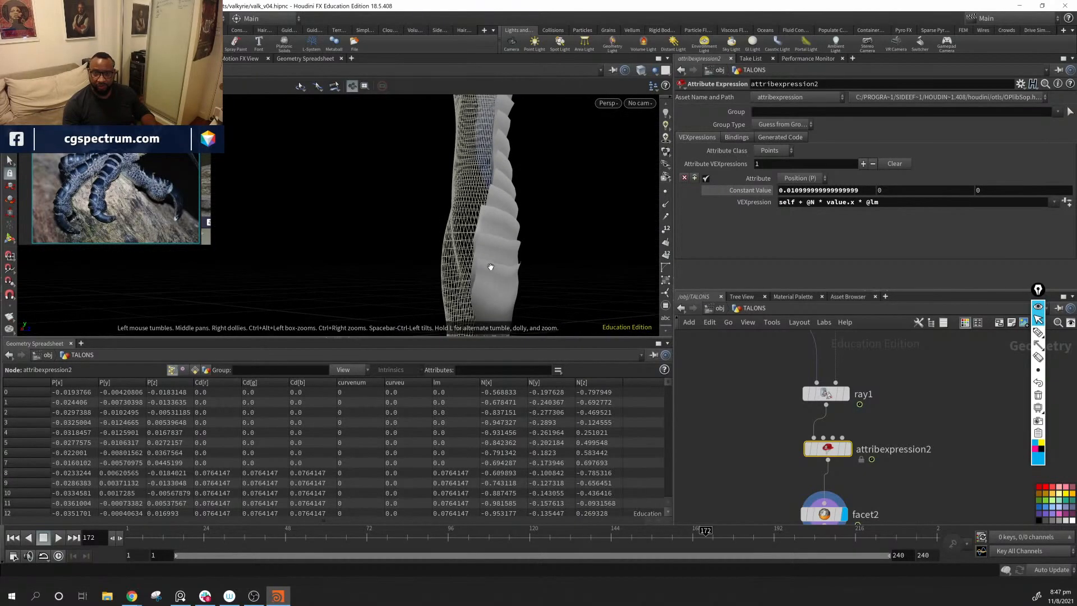
drag(536, 319, 525, 149)
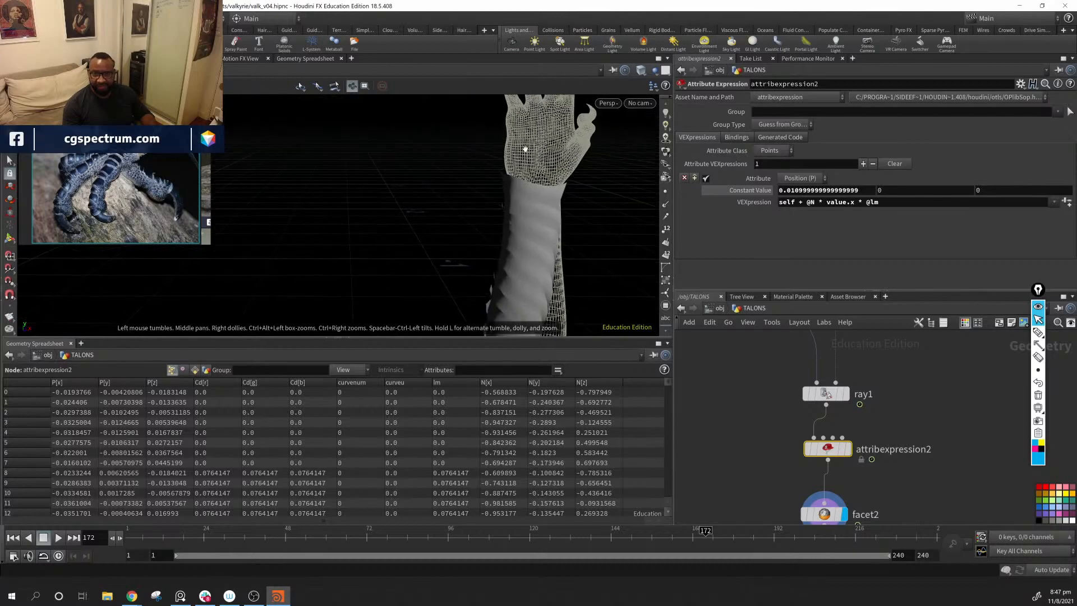
drag(489, 337, 497, 319)
middle_drag(770, 404, 830, 392)
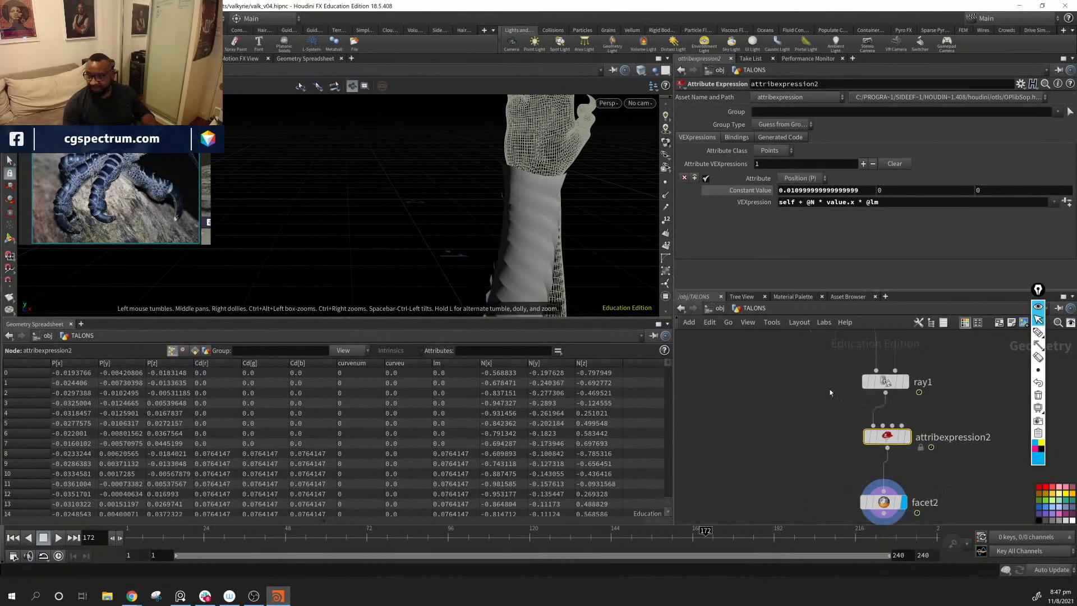
drag(488, 236, 422, 280)
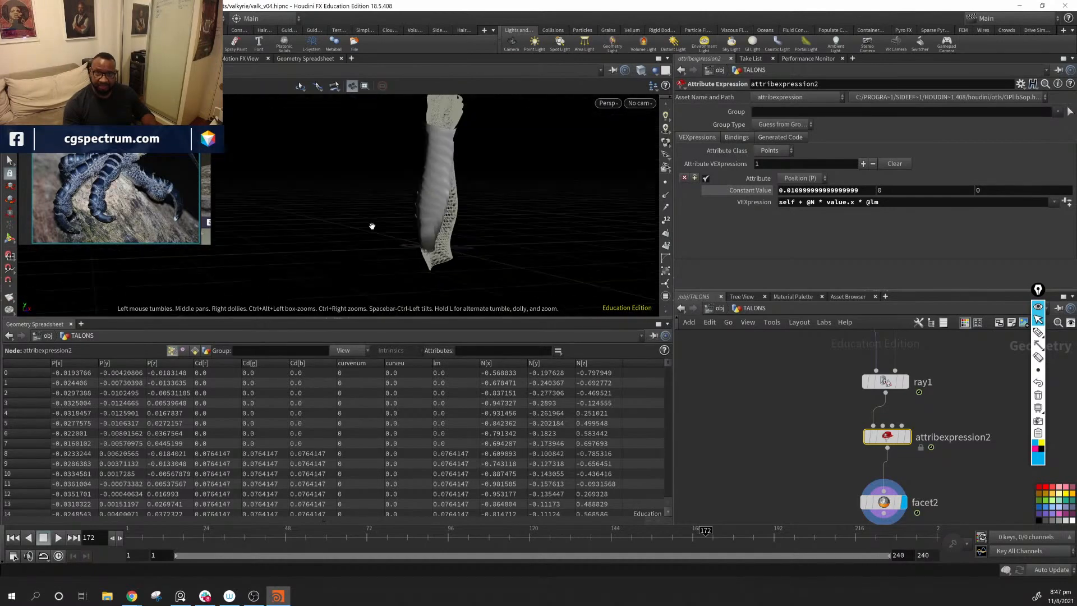
drag(372, 226, 447, 204)
right_drag(447, 204, 491, 228)
drag(490, 228, 544, 225)
middle_drag(544, 225, 529, 176)
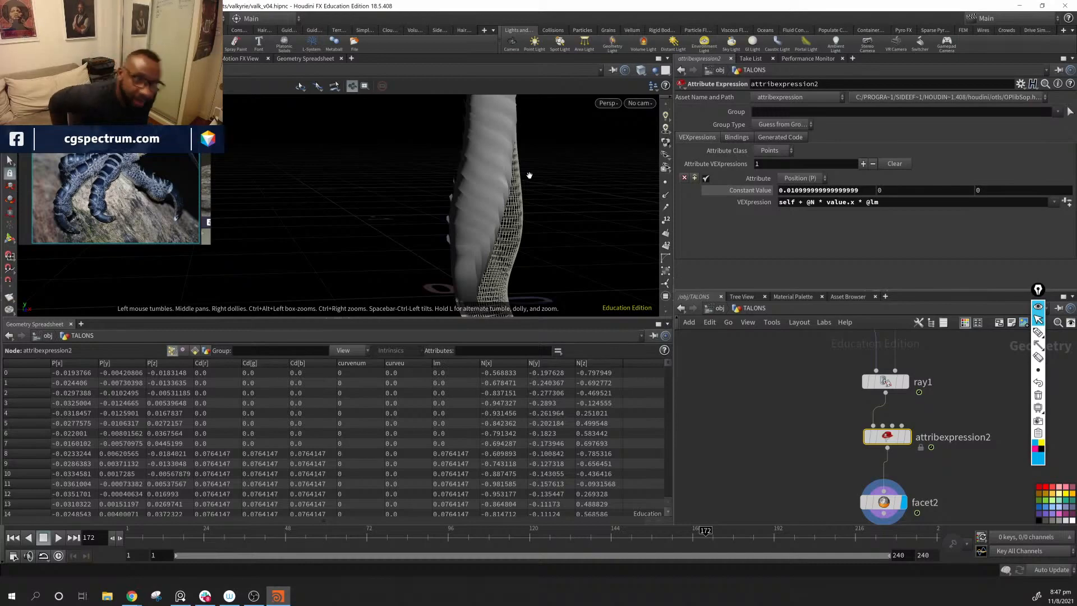
drag(471, 207, 400, 215)
scroll(817, 423, down, 3)
Step: Raise the second-last point of attribvop1's Lift Mask ramp and set the last point to position 1, value 0.827586
middle_drag(746, 382, 825, 479)
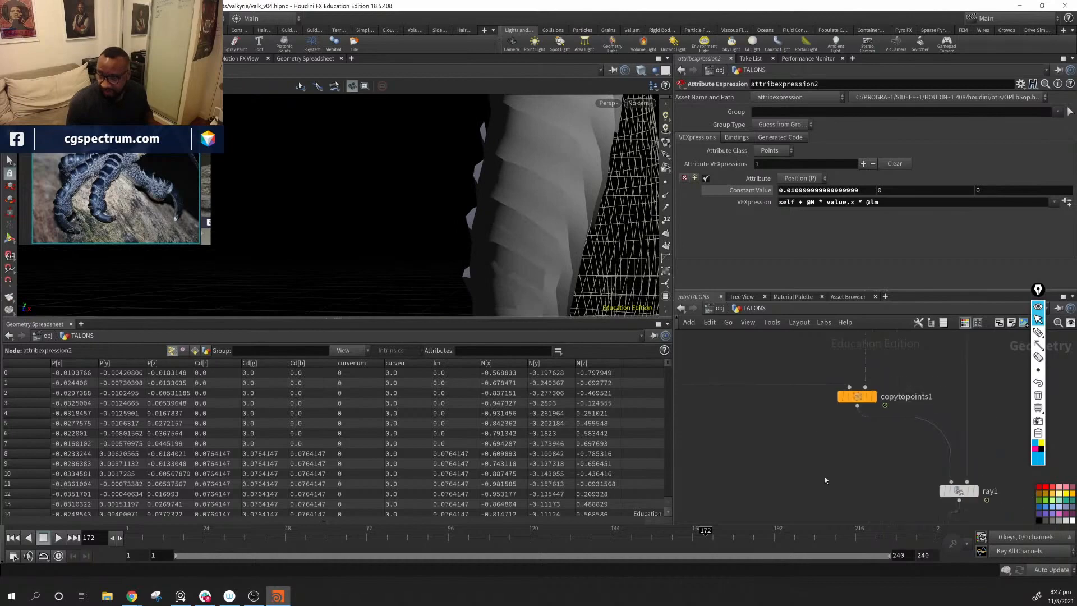
middle_drag(800, 443, 959, 502)
middle_drag(755, 424, 833, 451)
drag(873, 411, 764, 444)
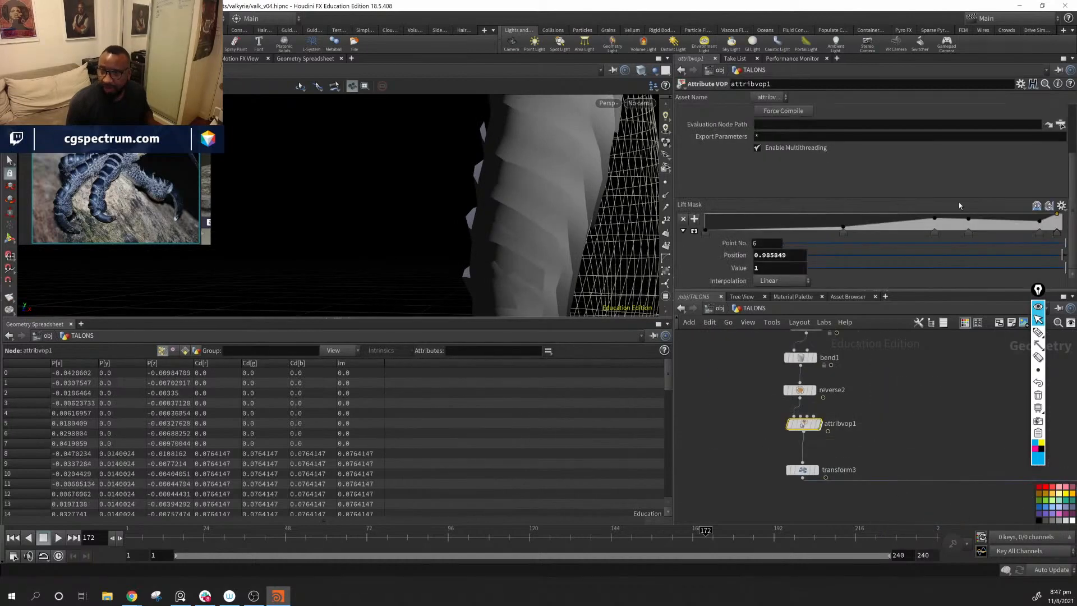
drag(1038, 222, 1037, 221)
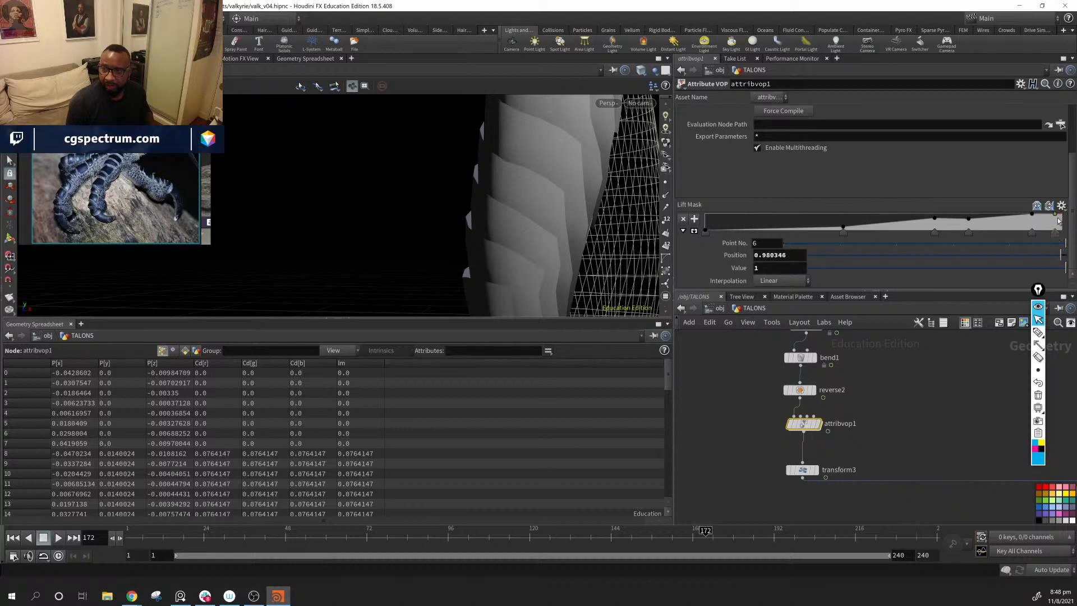
drag(1056, 217, 1056, 218)
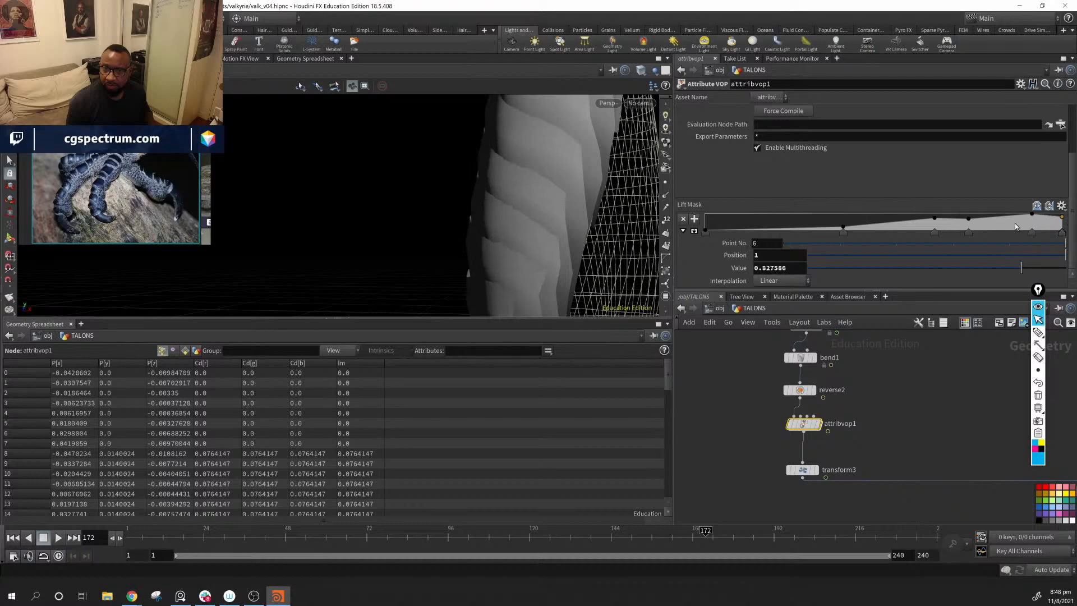
mouse_move(505, 224)
mouse_down()
mouse_move(524, 228)
mouse_move(473, 161)
mouse_move(616, 173)
mouse_move(478, 182)
mouse_move(432, 197)
mouse_move(598, 237)
mouse_move(611, 159)
mouse_move(538, 235)
mouse_move(605, 195)
mouse_move(582, 224)
mouse_move(337, 218)
mouse_move(582, 238)
mouse_move(499, 237)
mouse_up()
Step: Reduce the Segments of the resample2 guide curve to 5 and check the larger scale spacing around the arm
middle_drag(889, 384, 892, 462)
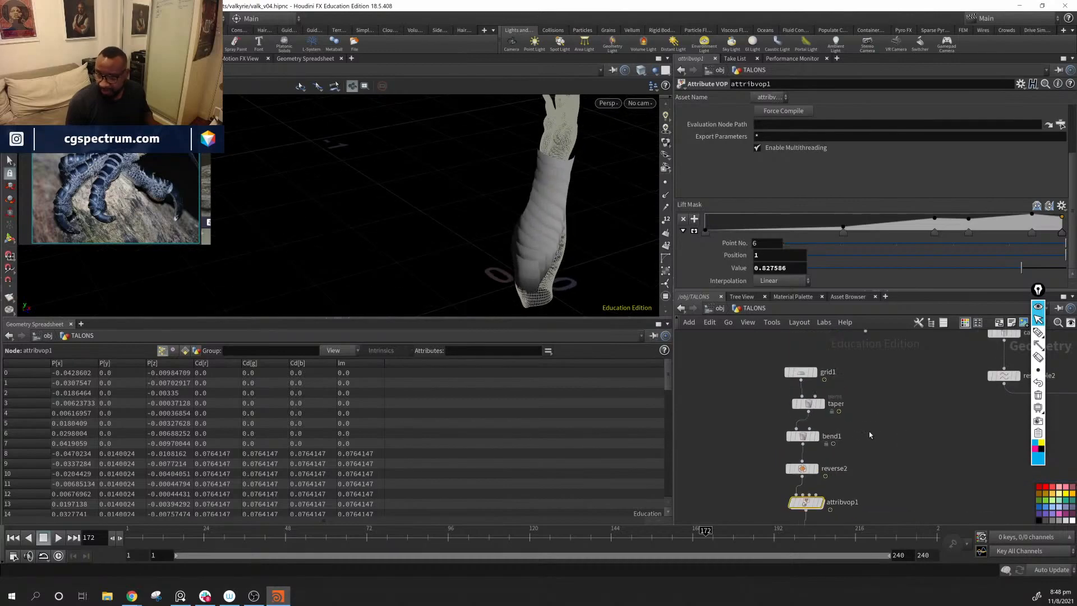
drag(782, 434, 782, 431)
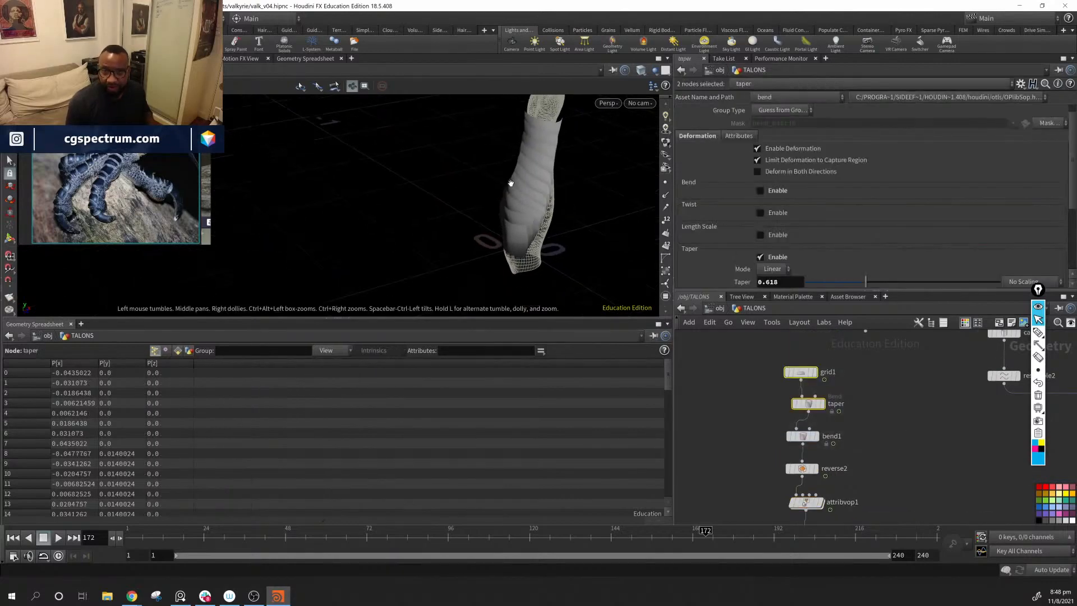
middle_drag(1020, 485, 753, 560)
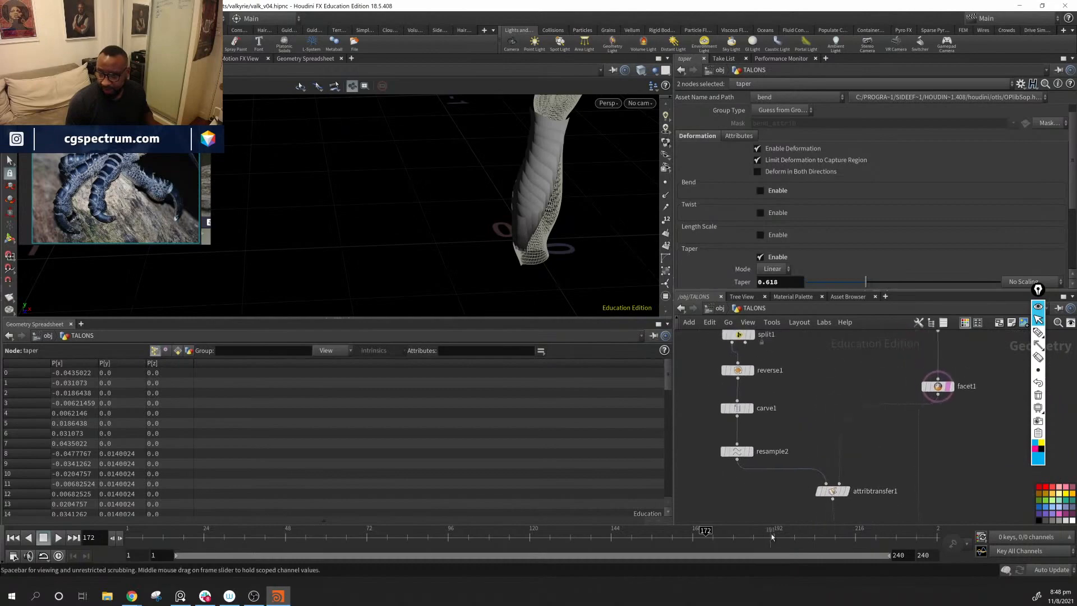
middle_drag(807, 436, 809, 453)
drag(711, 483, 711, 482)
middle_drag(842, 440, 846, 463)
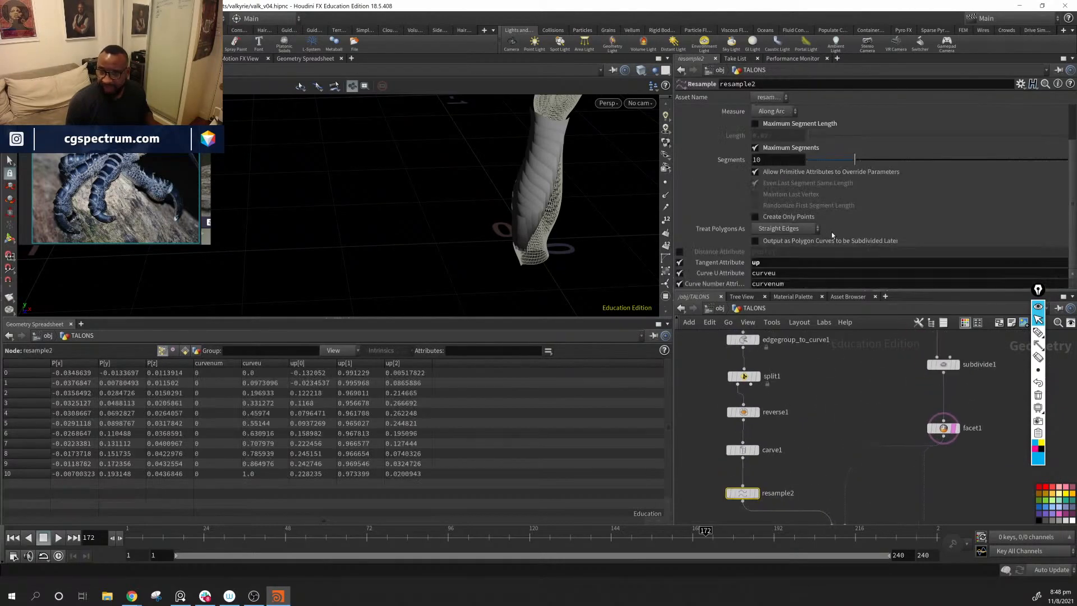
drag(858, 163, 824, 172)
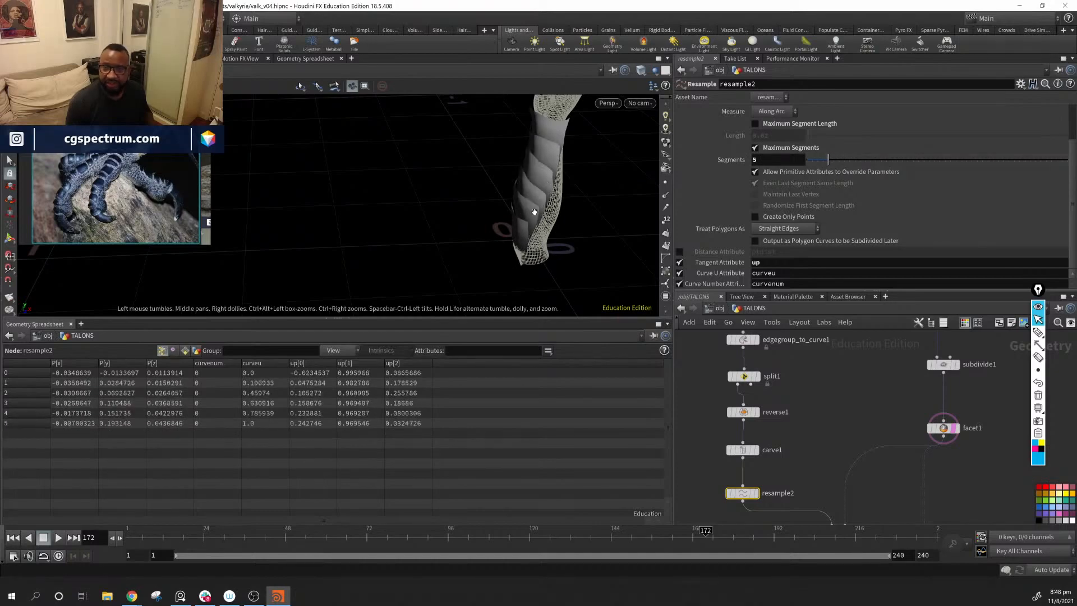
drag(534, 211, 579, 251)
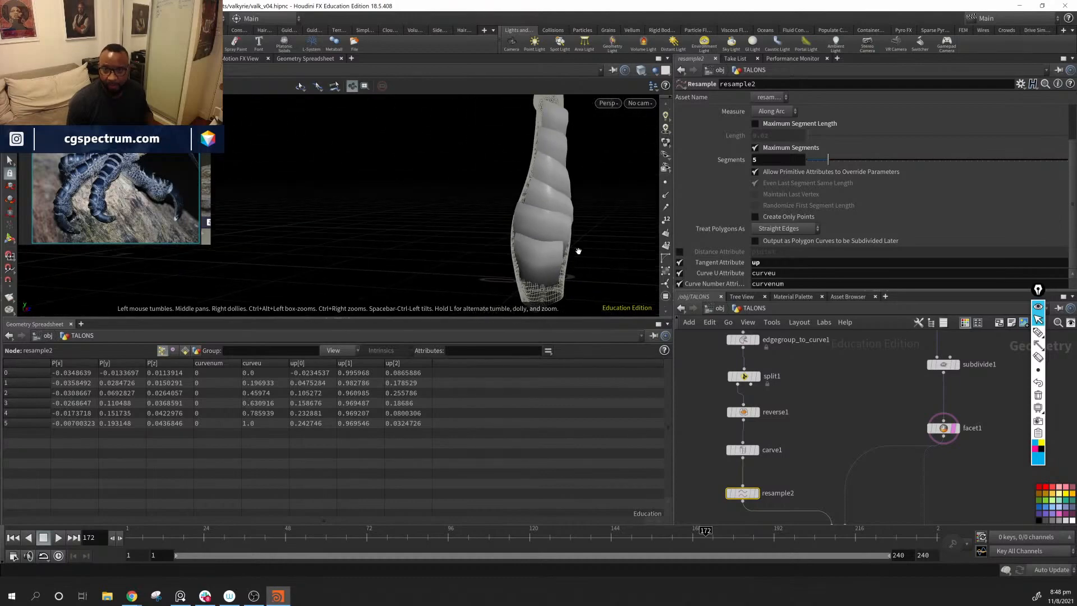
drag(564, 172, 516, 274)
Step: Add an Attribute Delete node below facet2 and connect facet2's output to it
middle_drag(1004, 513, 848, 323)
middle_drag(849, 509, 911, 278)
drag(834, 414, 837, 400)
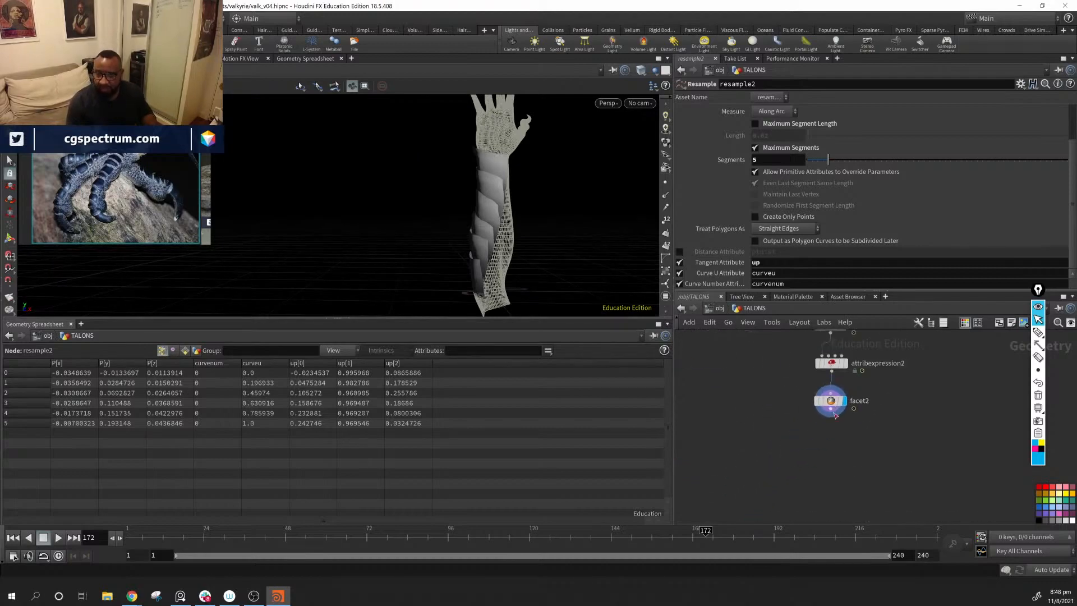
key(Tab)
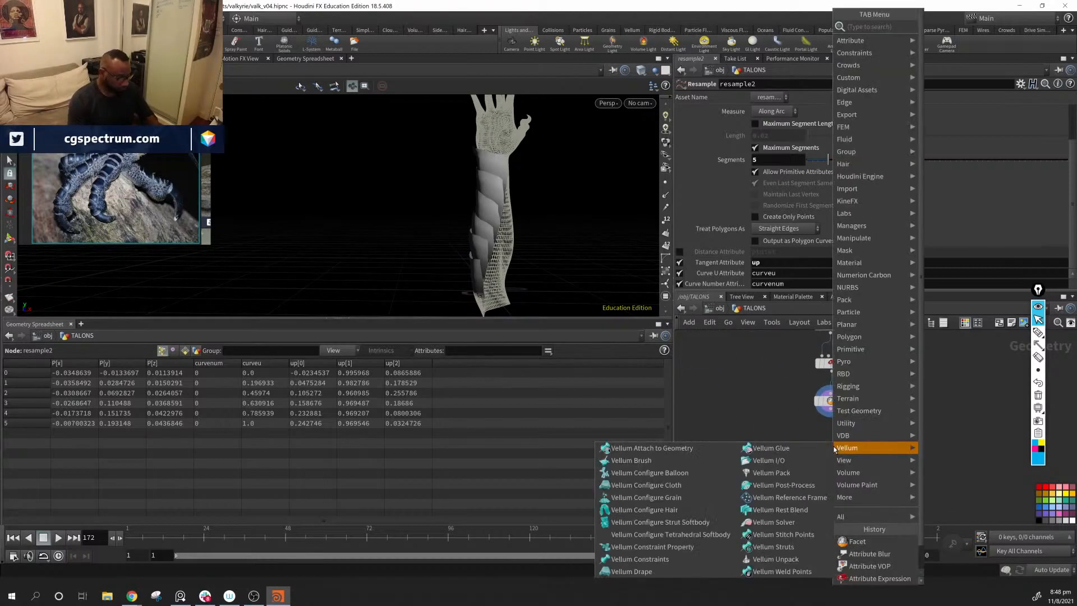
text(ad)
key(Down)
key(Down)
key(Down)
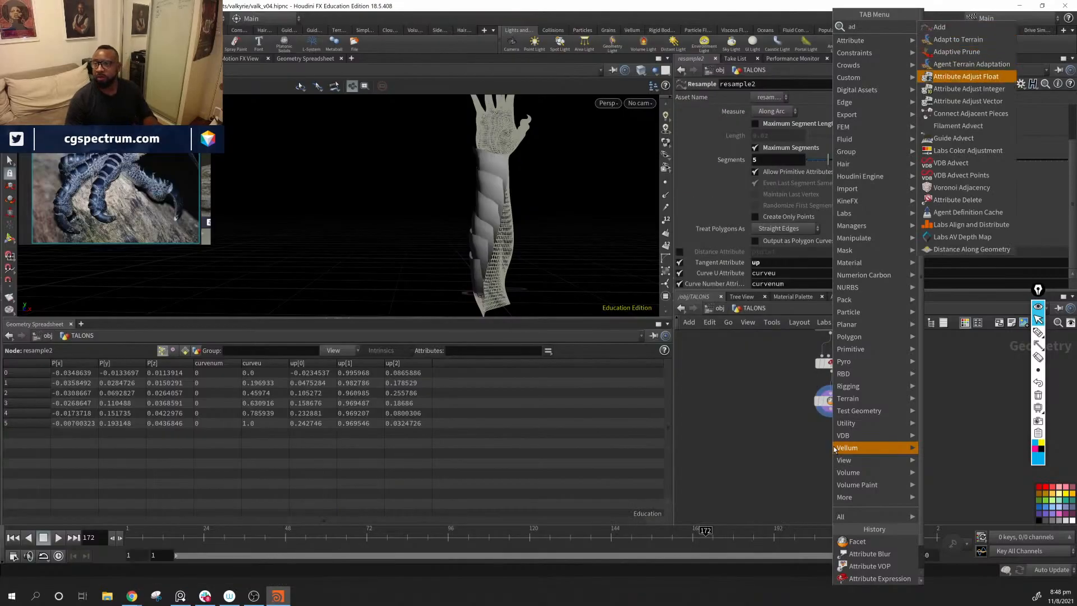
key(BackSpace)
key(BackSpace)
text(a )
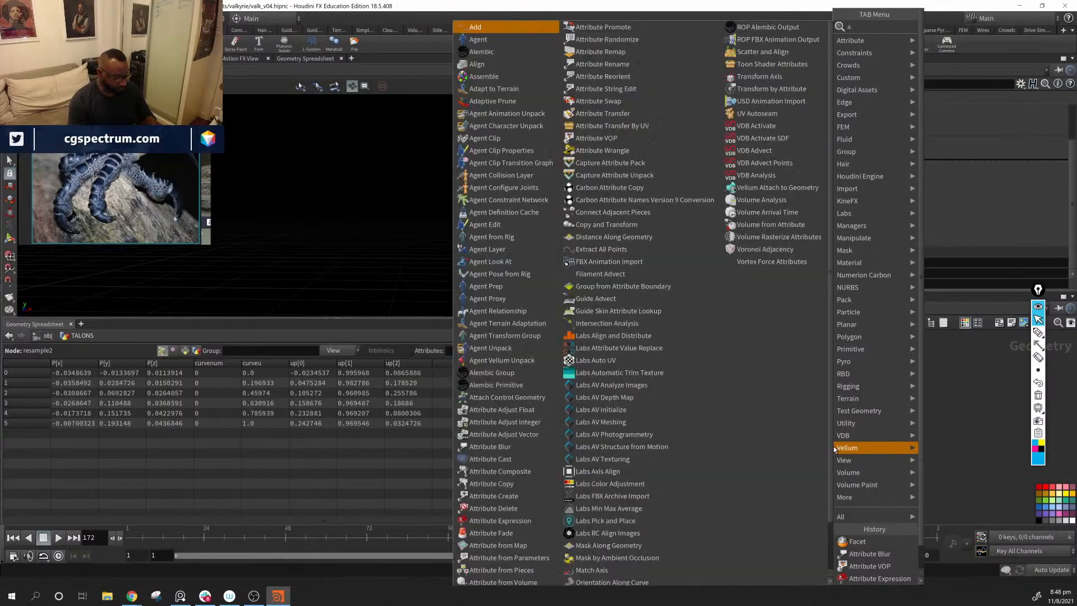
text(de)
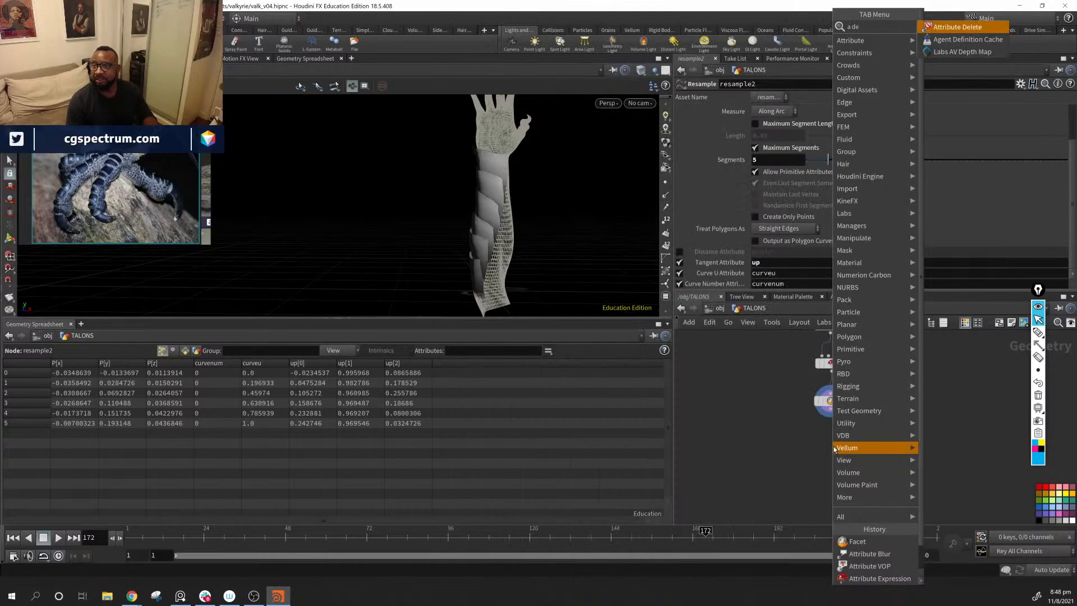
key(BackSpace)
key(BackSpace)
key(BackSpace)
text(t de)
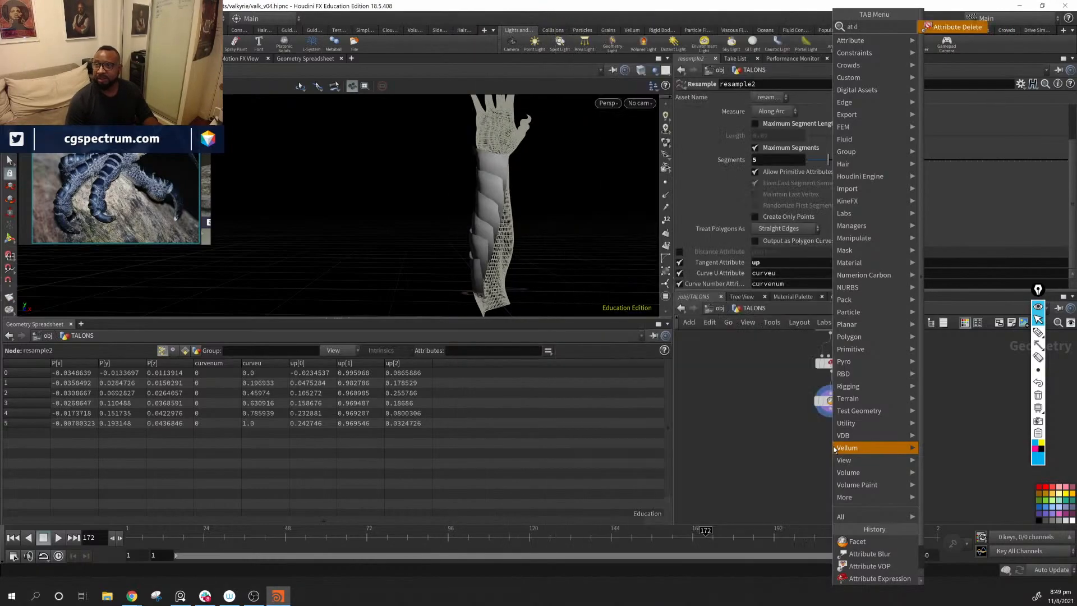
key(Return)
click(833, 449)
drag(836, 414, 844, 441)
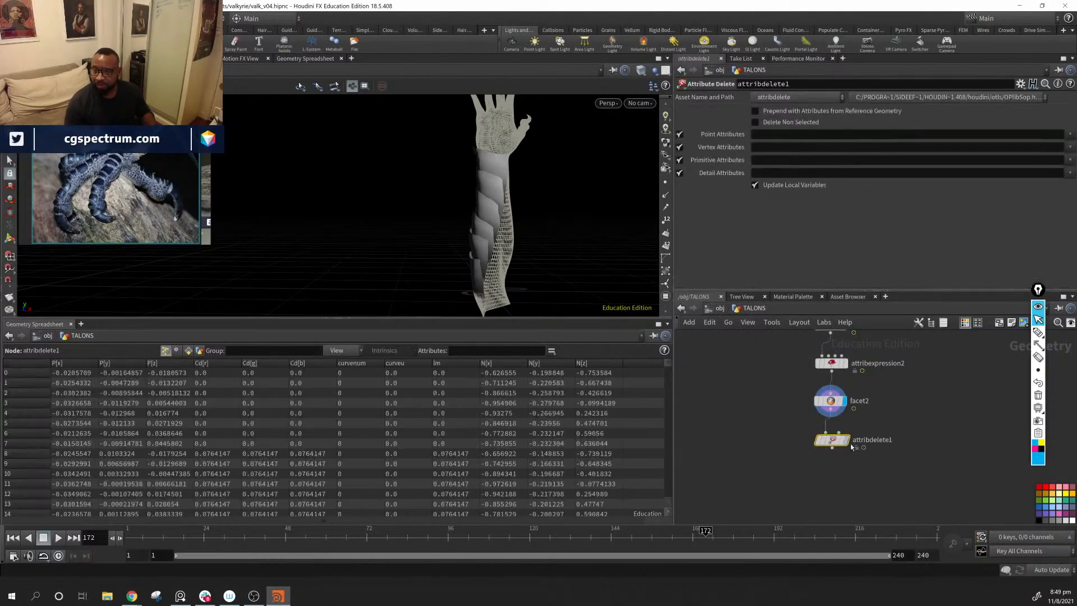
Step: Display attribdelete1 and set its Point Attributes to Cd to strip the colour from the scales
click(851, 421)
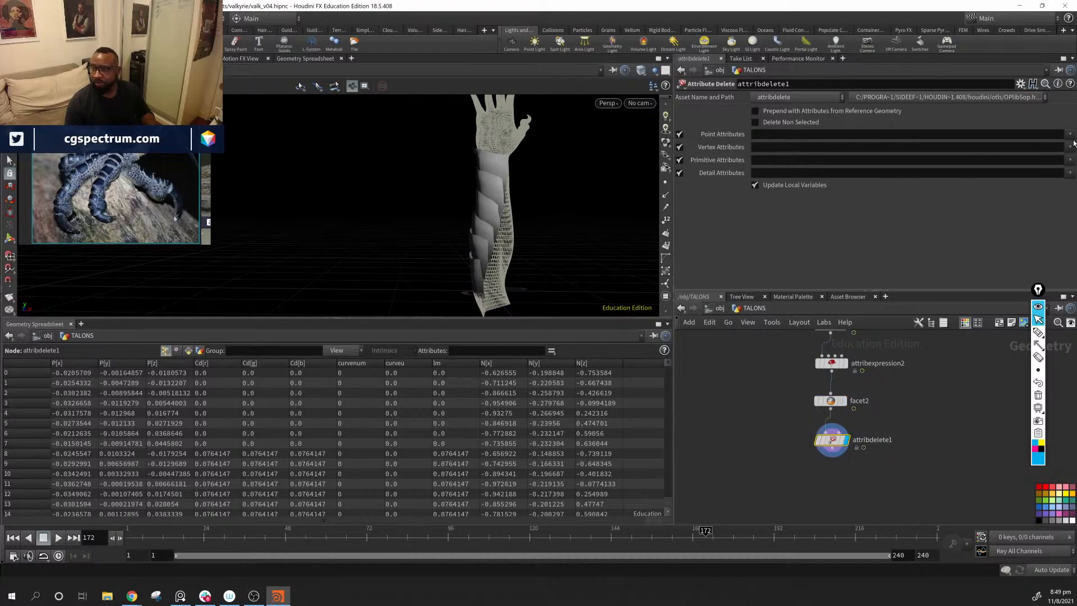
click(1048, 152)
drag(448, 224, 579, 255)
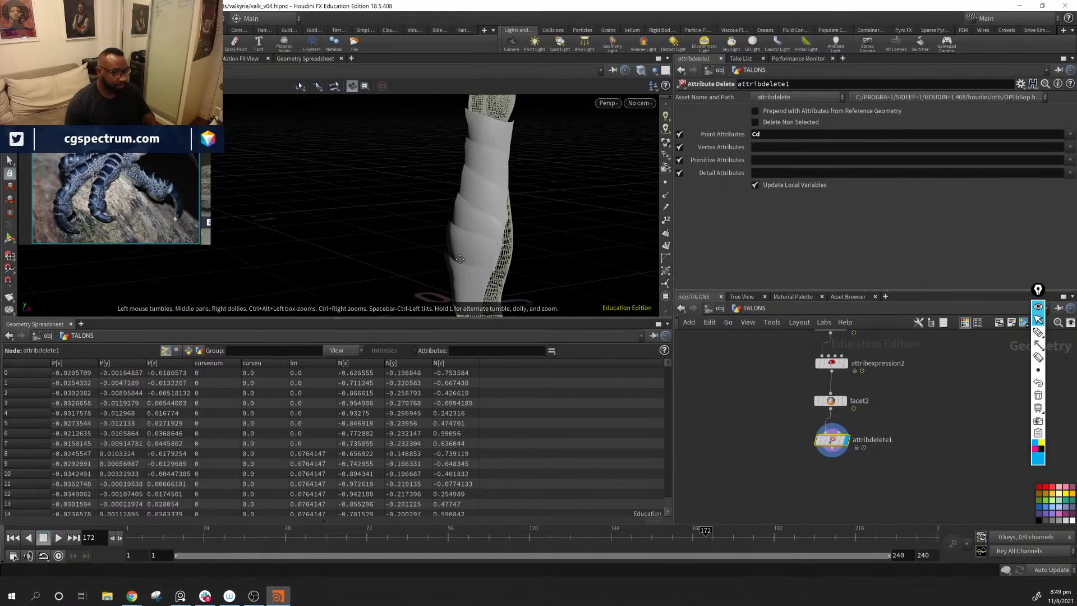
drag(459, 258, 493, 258)
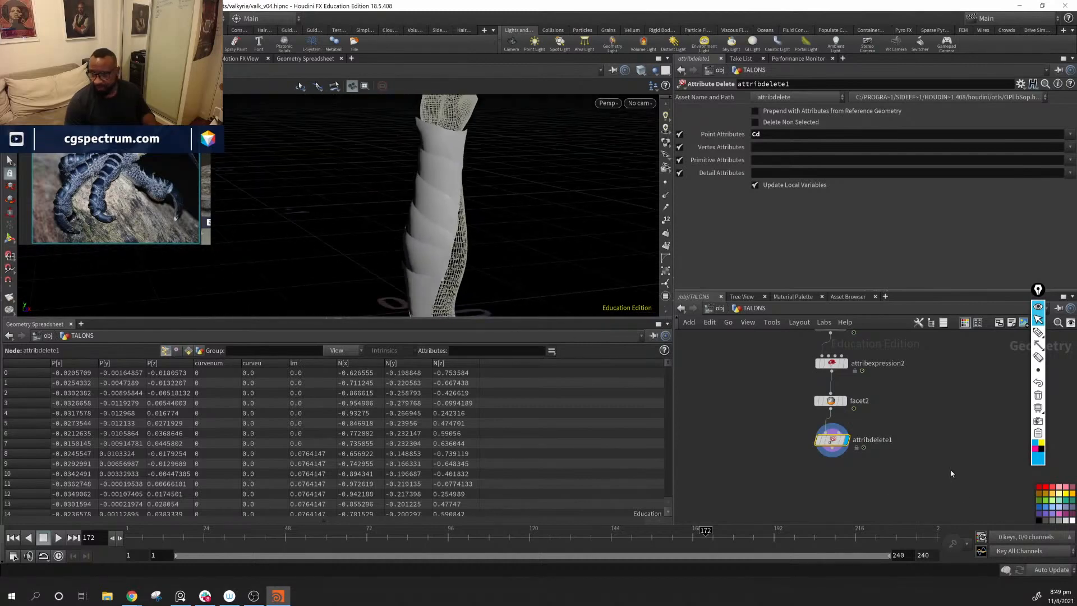
Step: Add a Subdivide node after attribdelete1, connect and display it, and check the smoothed scales around the arm
middle_drag(951, 474, 951, 477)
key(Tab)
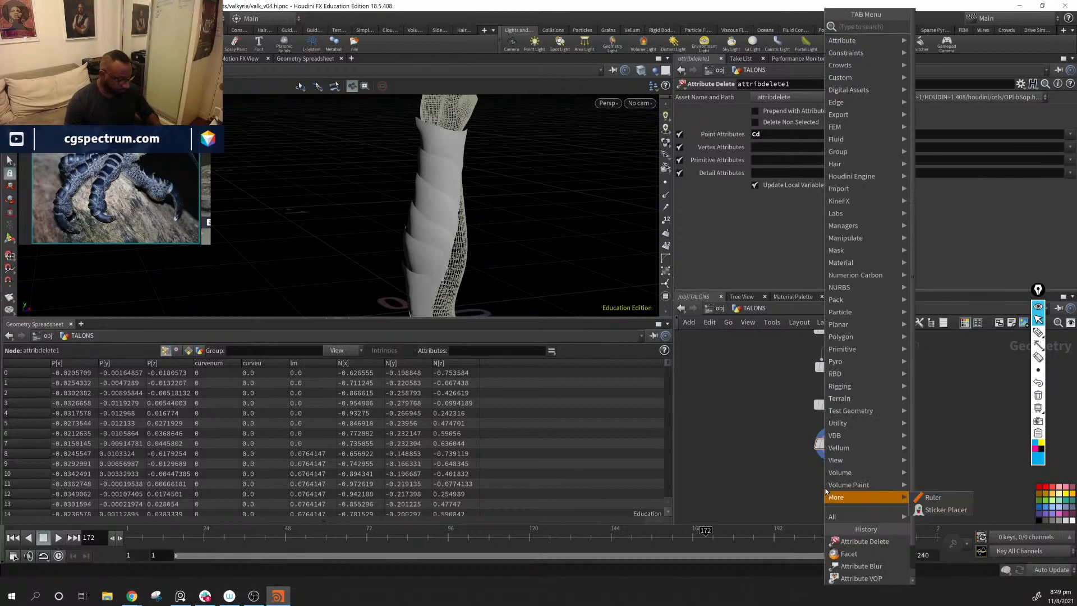
text(sub)
key(Return)
click(825, 491)
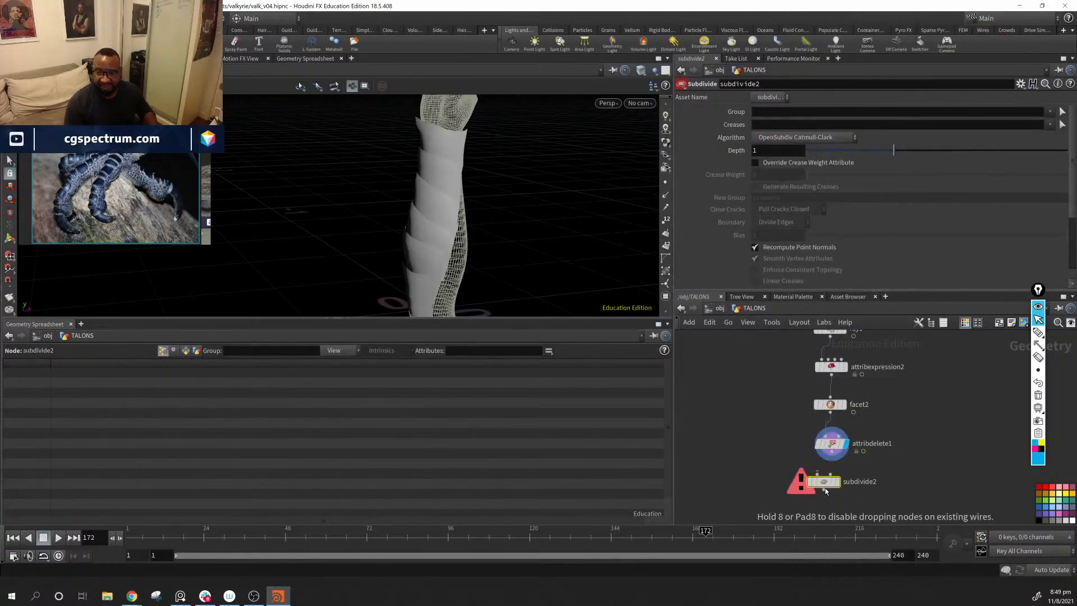
drag(837, 456, 836, 483)
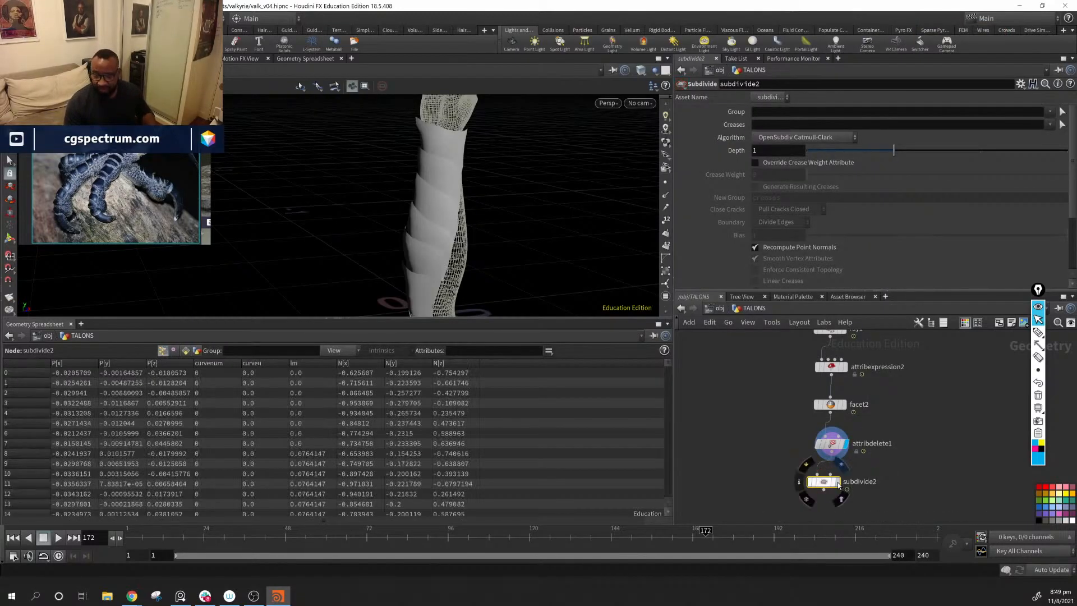
click(838, 485)
alt+drag(428, 238, 529, 269)
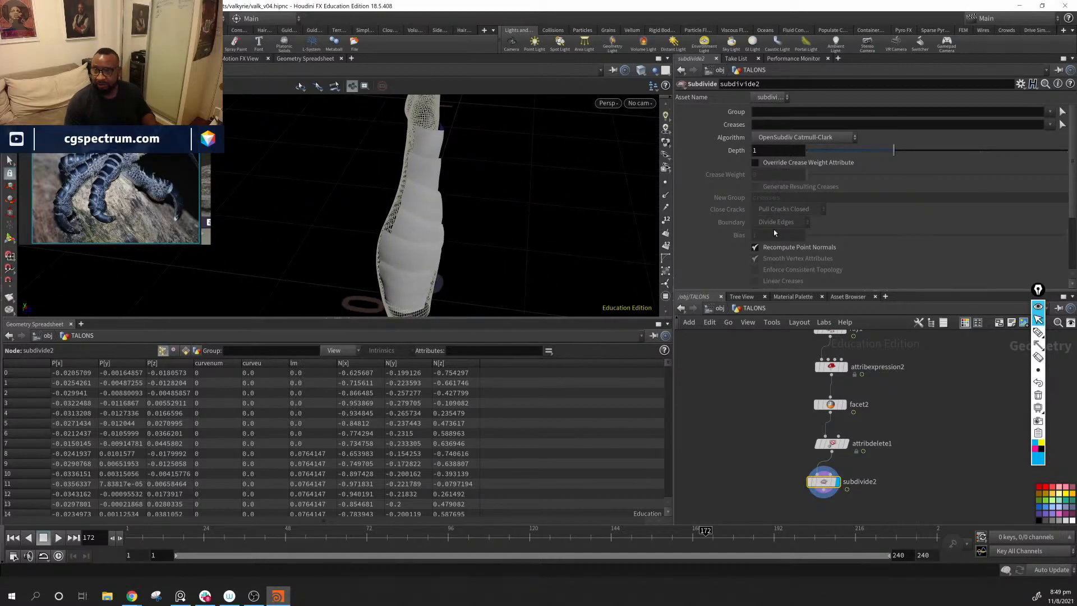
alt+drag(630, 217, 463, 224)
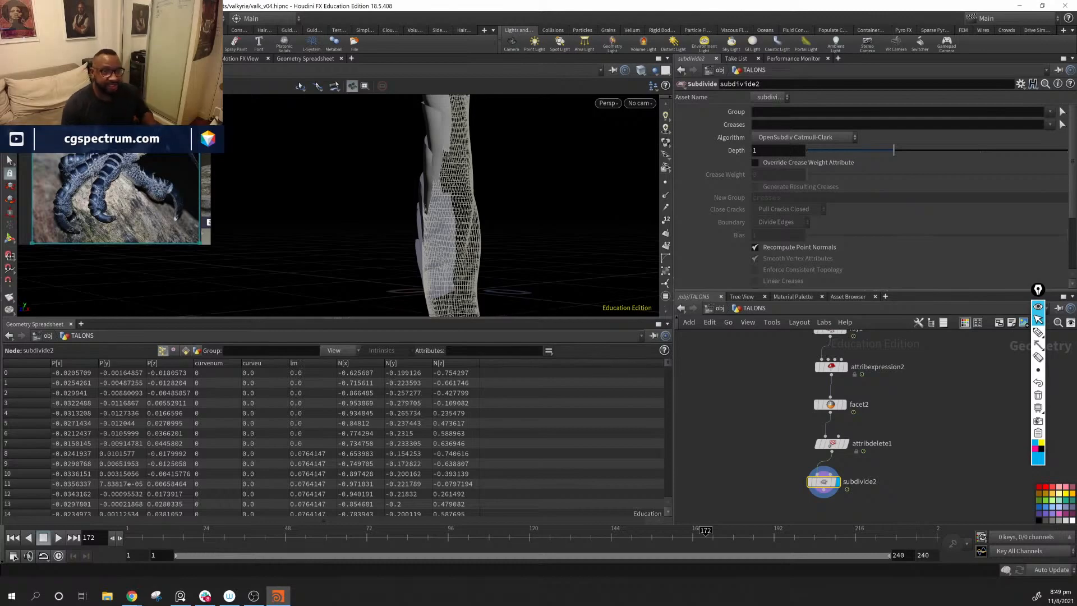
alt+drag(443, 144, 535, 179)
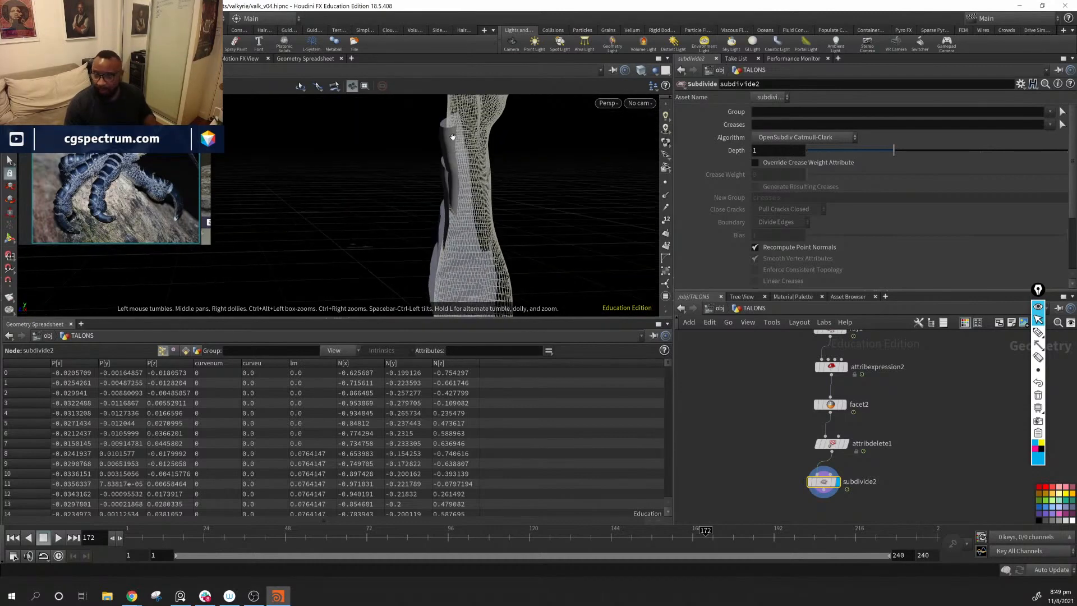
alt+drag(452, 137, 460, 267)
Step: Set the first Constant Value component of attribexpression2 to 0.004
middle_drag(822, 337, 802, 420)
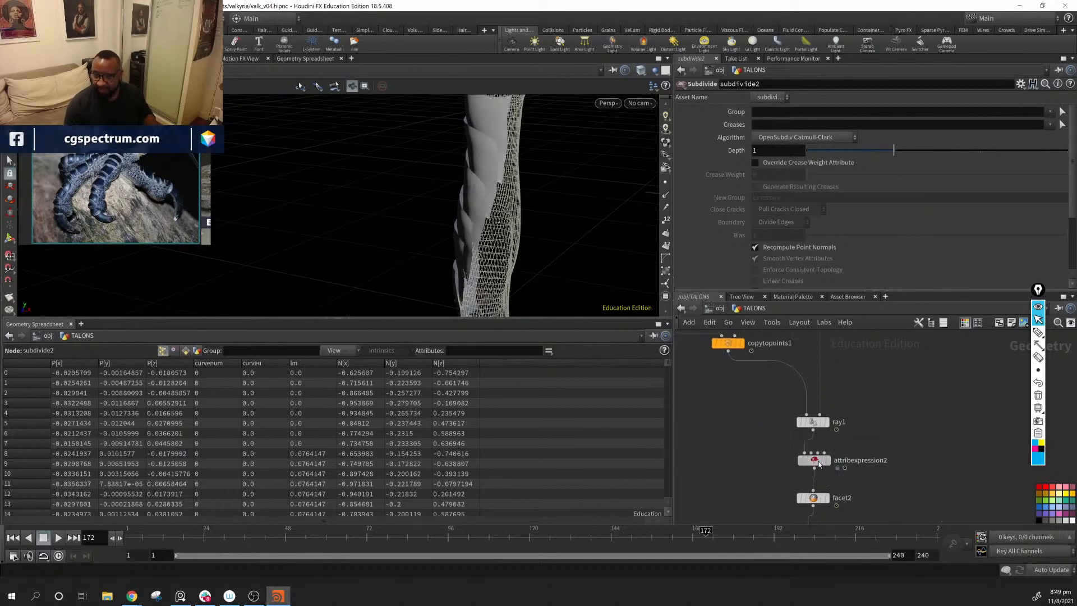
click(818, 461)
click(834, 190)
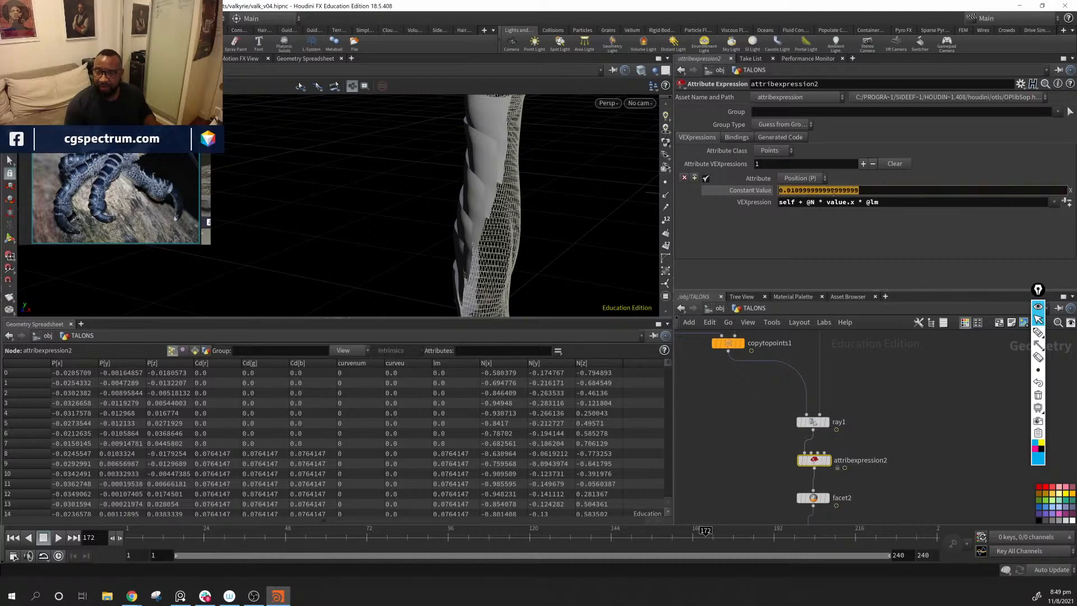
middle_drag(834, 192, 816, 228)
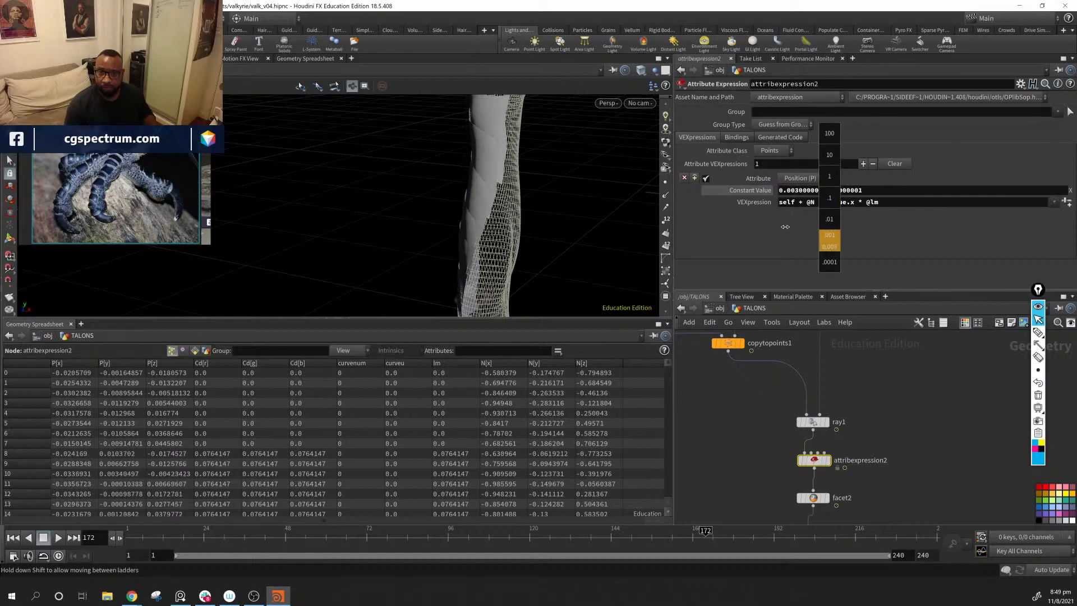
middle_drag(791, 228, 791, 227)
Step: Show wireframe over the shaded geometry and examine the flattened scales along the forearm from several angles
middle_drag(572, 160, 550, 231)
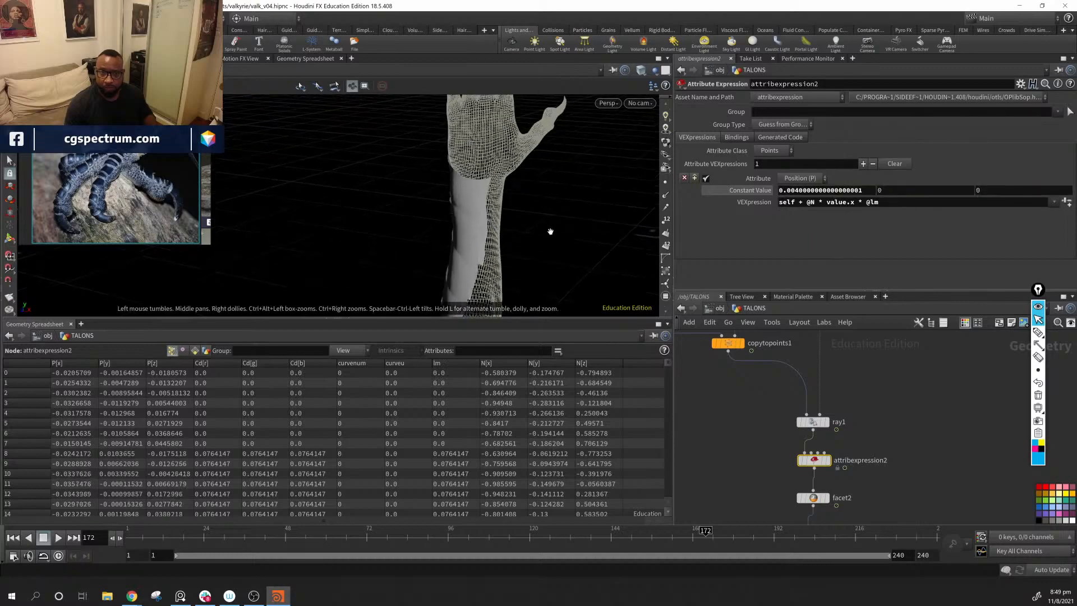
mouse_move(550, 231)
mouse_down()
mouse_move(503, 222)
mouse_move(580, 212)
mouse_move(527, 213)
mouse_move(505, 230)
mouse_move(548, 238)
mouse_move(426, 243)
mouse_move(456, 214)
mouse_up()
key(shift+w)
drag(608, 214, 447, 216)
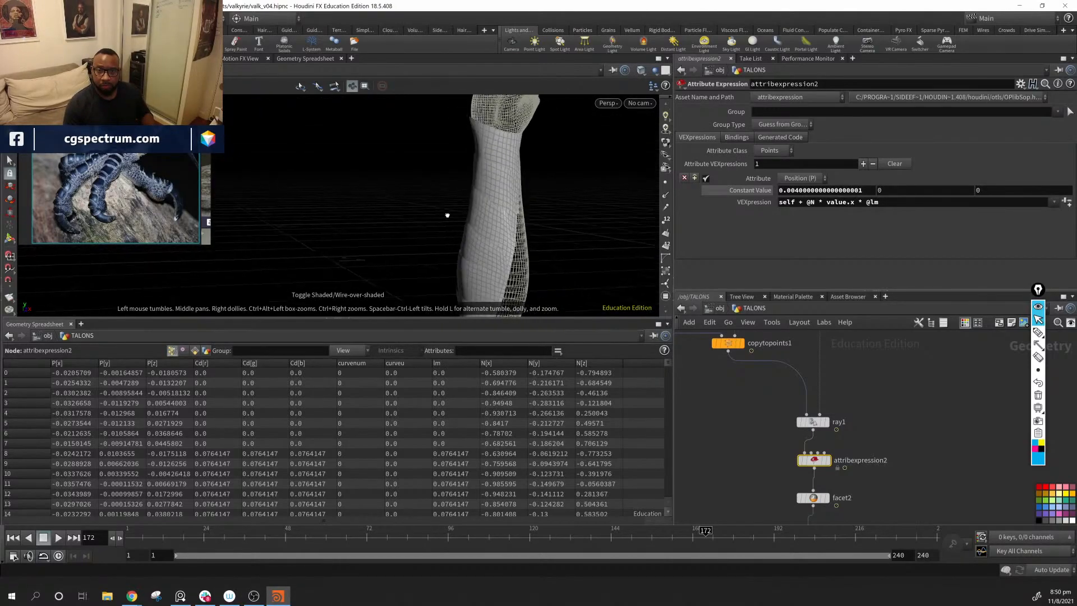
drag(538, 216, 606, 234)
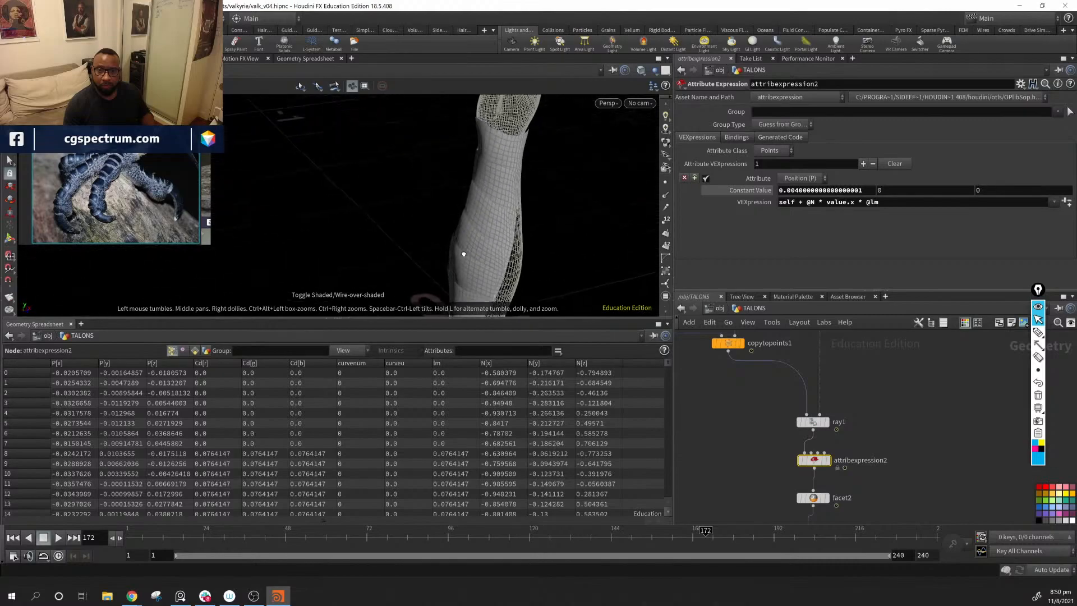
drag(464, 254, 623, 202)
drag(519, 229, 564, 240)
middle_drag(916, 464, 929, 400)
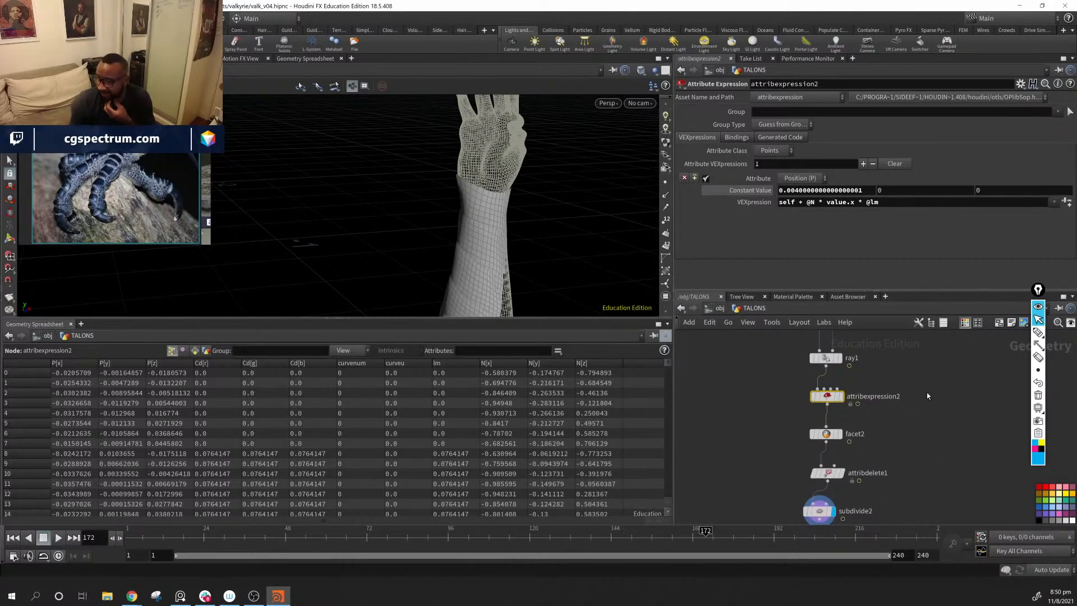
drag(530, 202, 469, 252)
Step: Delete the attribdelete1 node and display facet2 instead of subdivide2
click(827, 474)
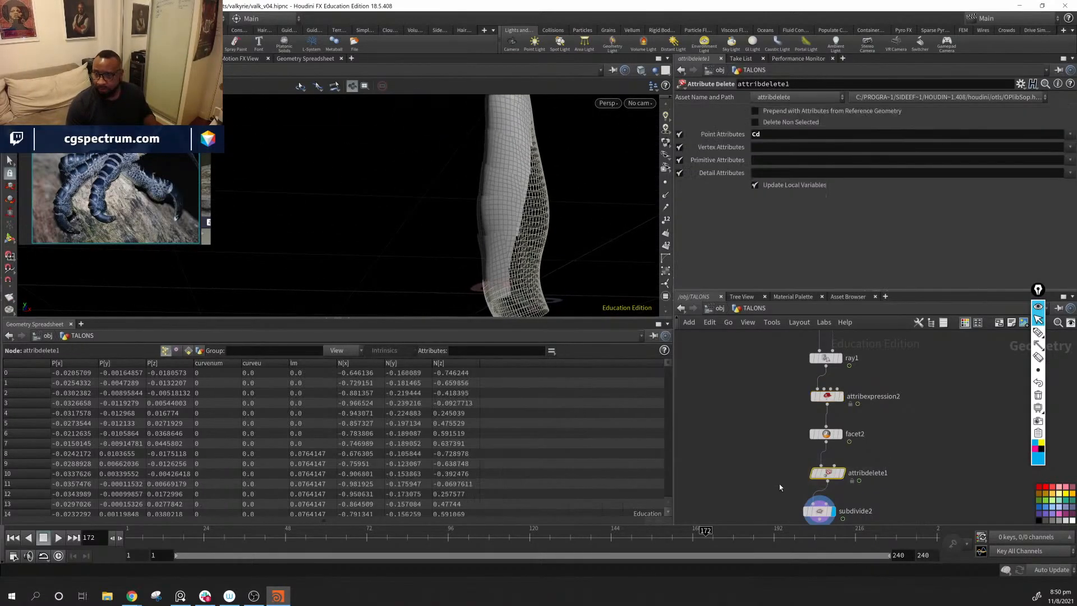
key(Delete)
drag(471, 224, 482, 247)
click(840, 434)
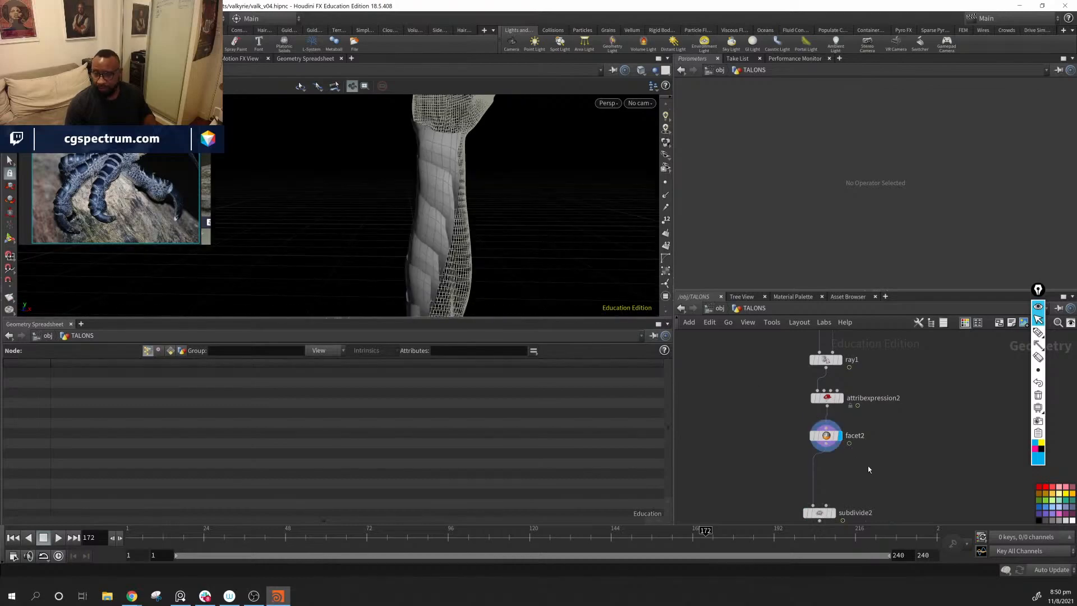
Step: Add a PolyExtrude node as a new branch from facet2, connect it and display it
key(Tab)
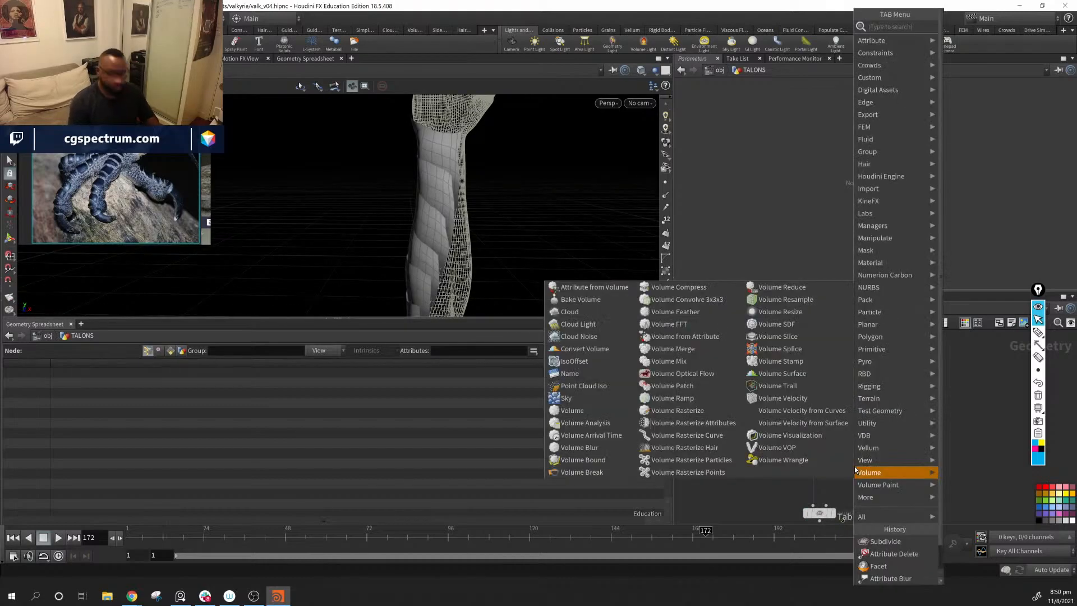
text(pr)
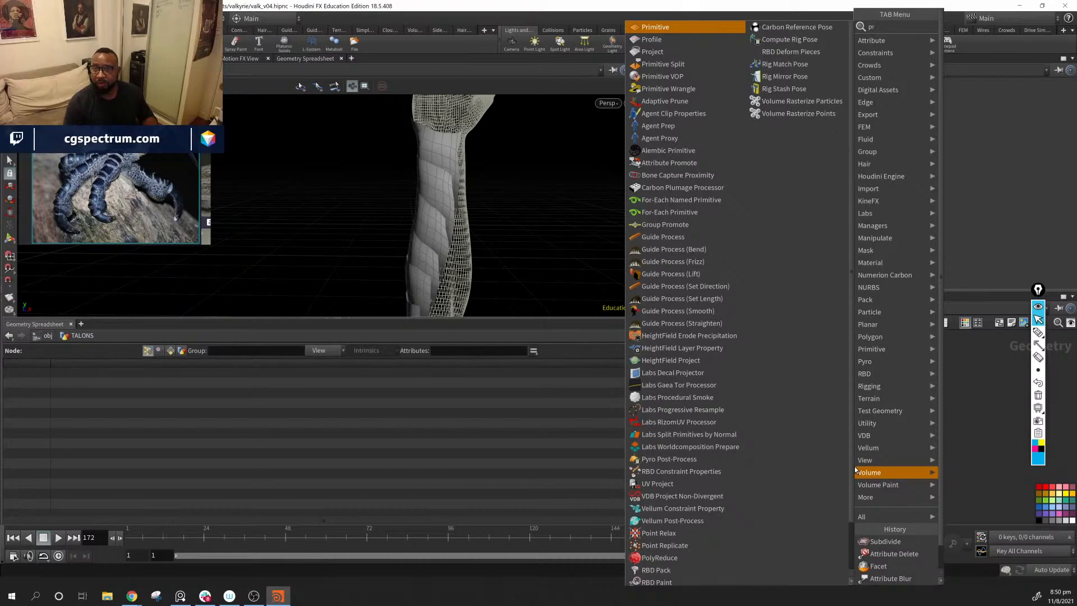
key(BackSpace)
text(e)
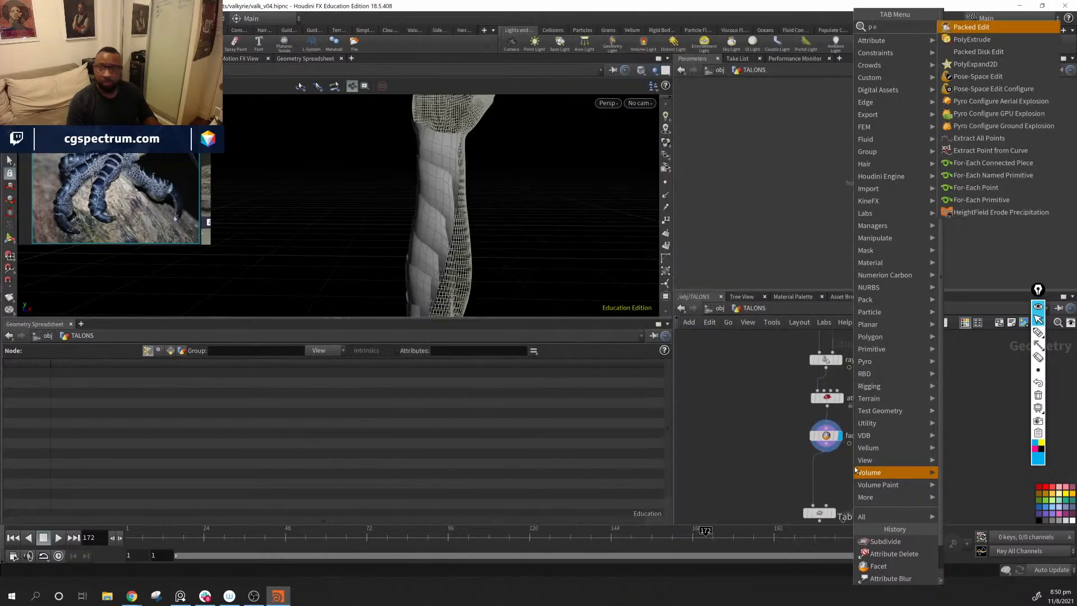
key(Down)
key(Return)
click(854, 467)
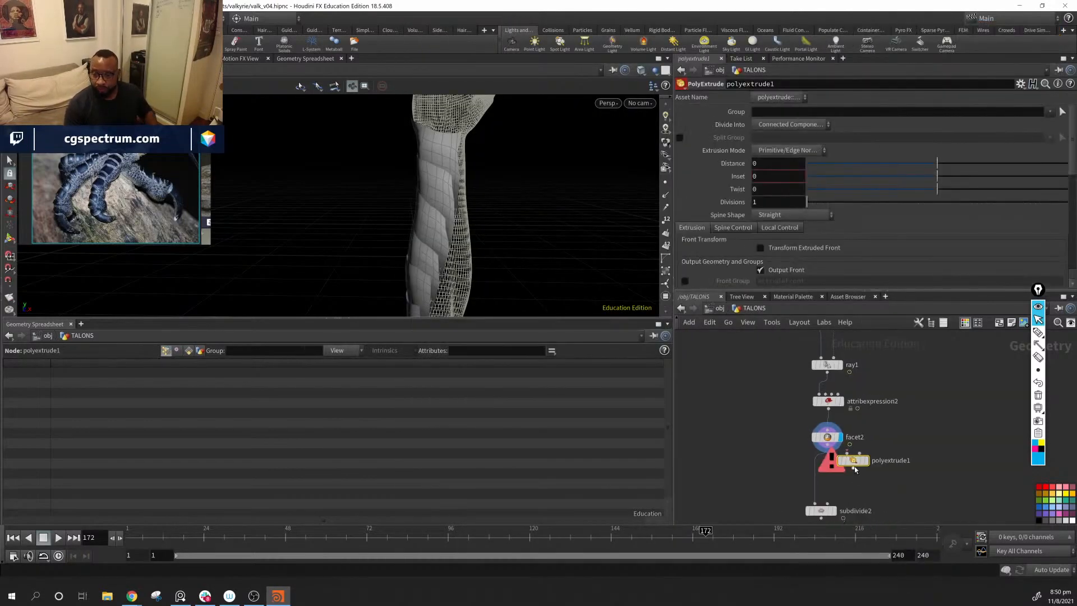
drag(855, 462, 866, 475)
drag(827, 445, 858, 466)
click(876, 473)
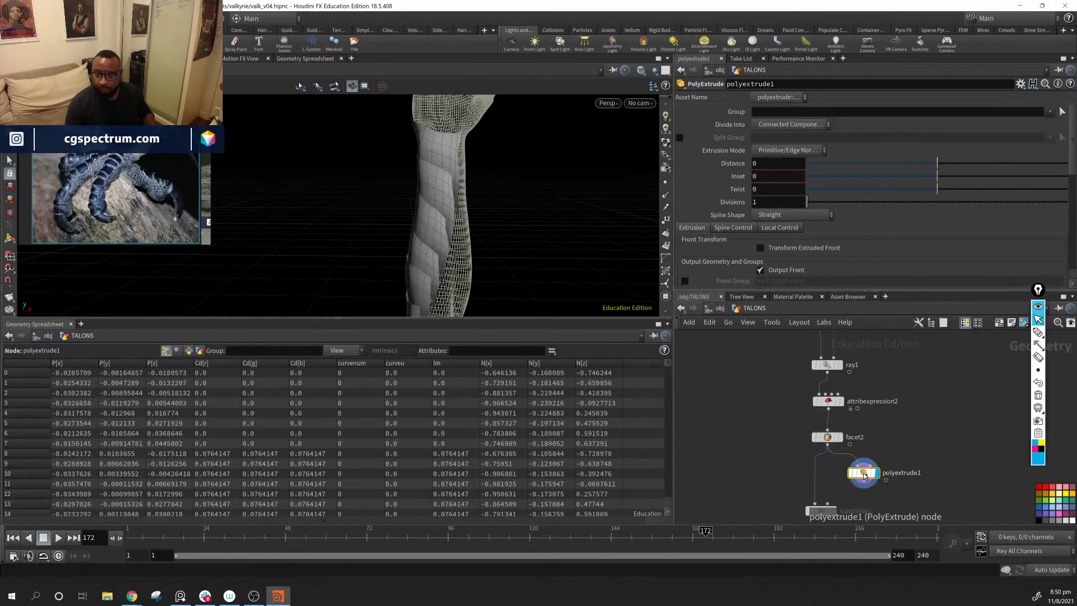
Step: Extrude the scales along their normals in the viewport with a Distance of about 0.004
drag(460, 185, 484, 220)
right_drag(484, 219, 476, 187)
middle_drag(475, 188, 490, 169)
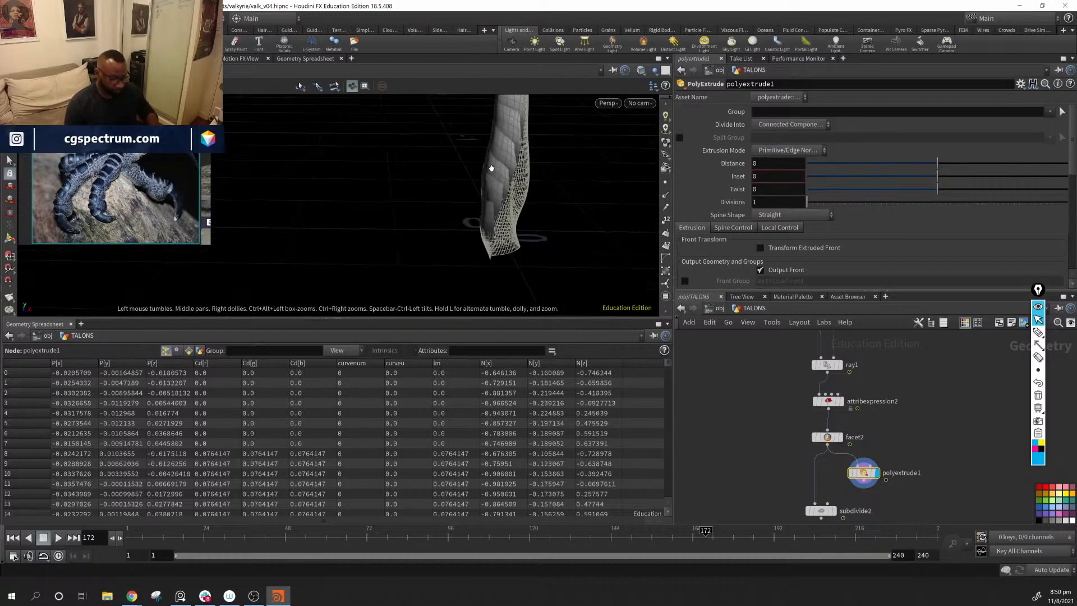
key(Return)
alt+drag(491, 171, 477, 182)
alt+right_drag(477, 182, 468, 216)
alt+drag(469, 216, 517, 250)
drag(437, 221, 429, 220)
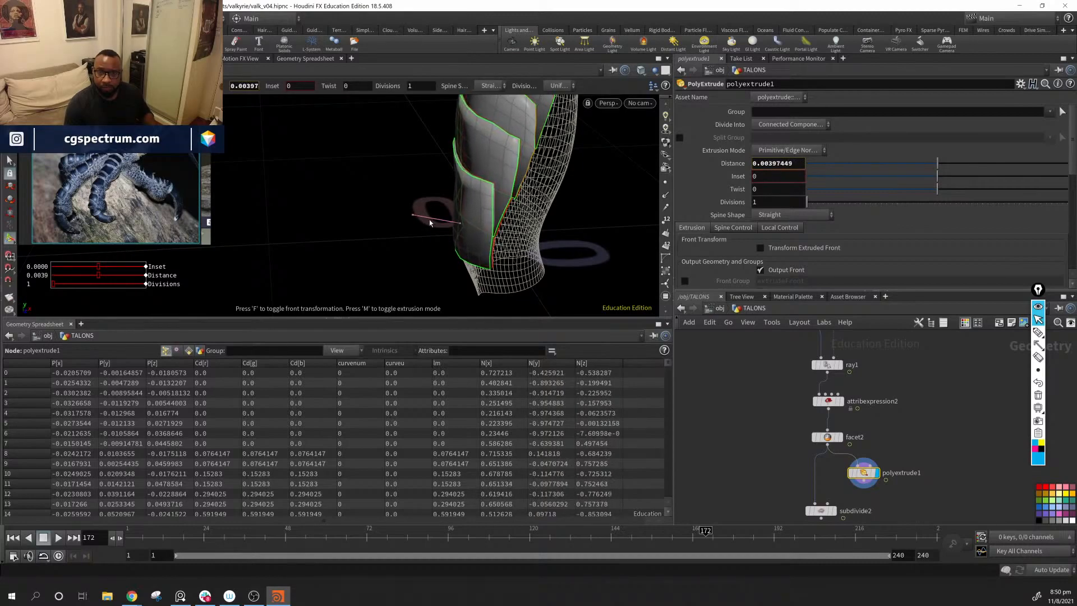
alt+drag(500, 231, 462, 217)
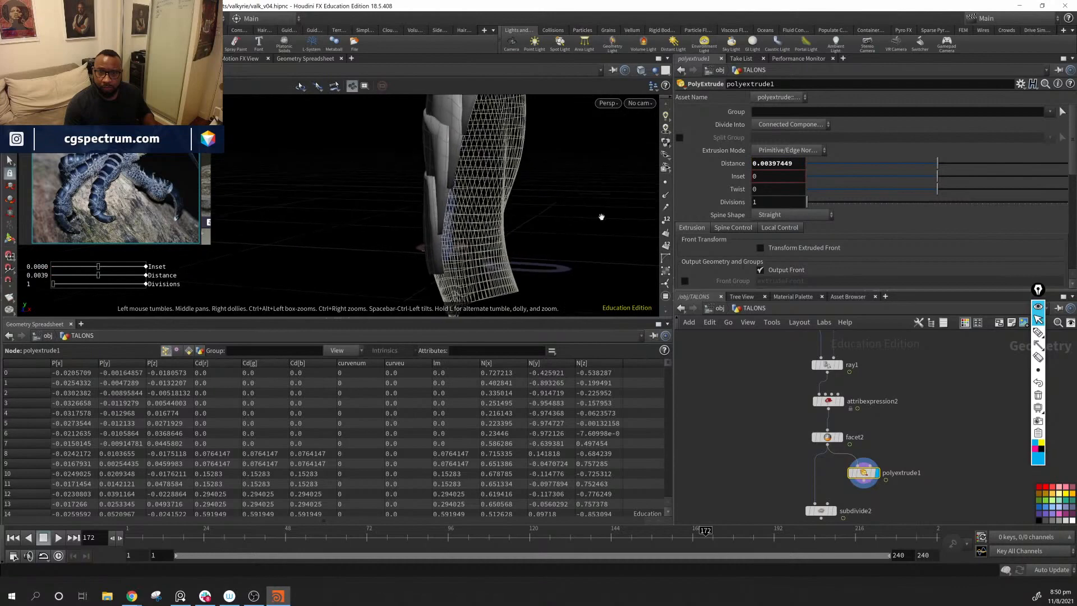
Step: Enable the extrudeBack Back Group on polyextrude1 and increase its extrusion Distance to about 0.0054
scroll(742, 249, down, 5)
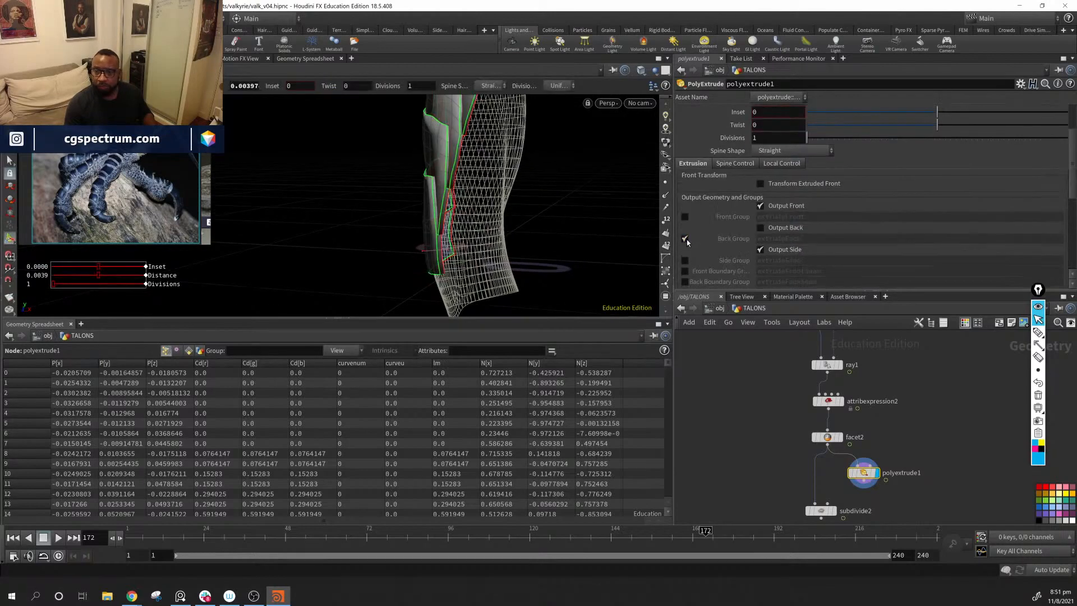
alt+drag(466, 216, 443, 221)
alt+drag(409, 268, 691, 318)
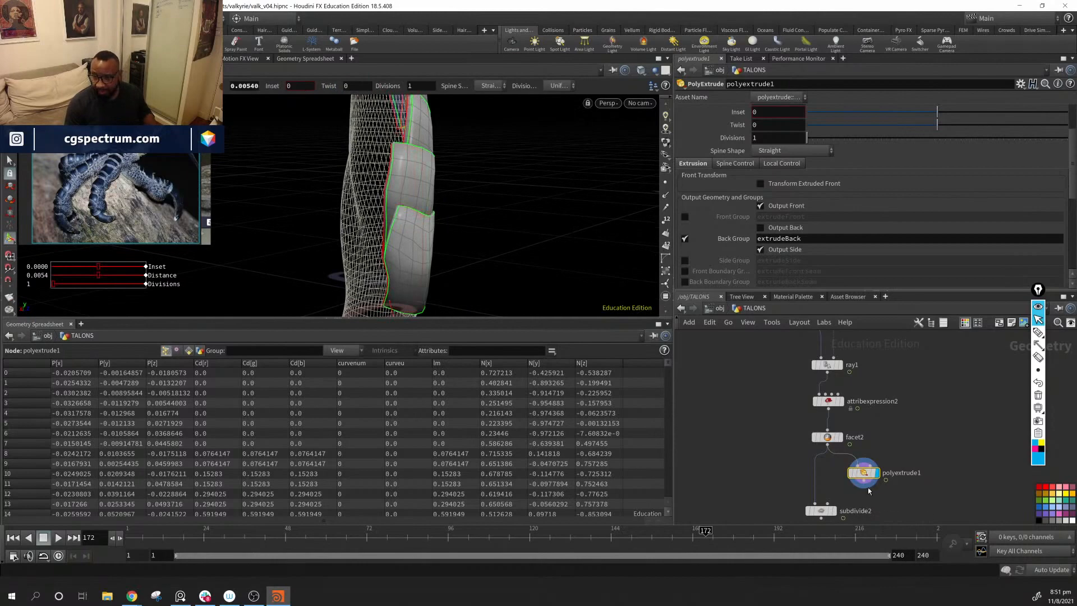
Step: Insert polyextrude1 between facet2 and subdivide2, display subdivide2, and shade the scales without wireframe lines
click(834, 511)
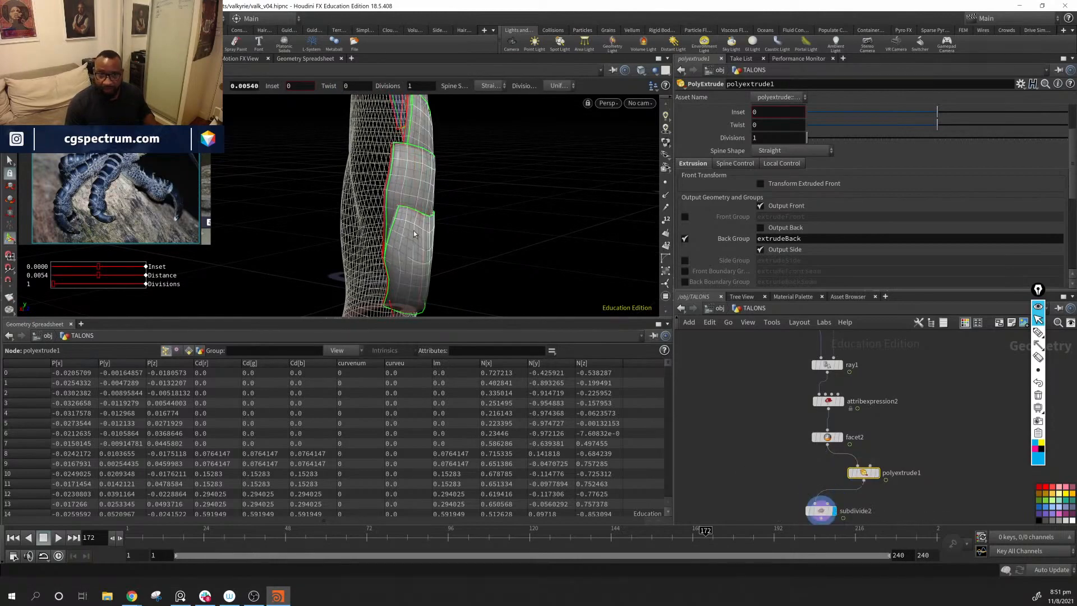
click(822, 509)
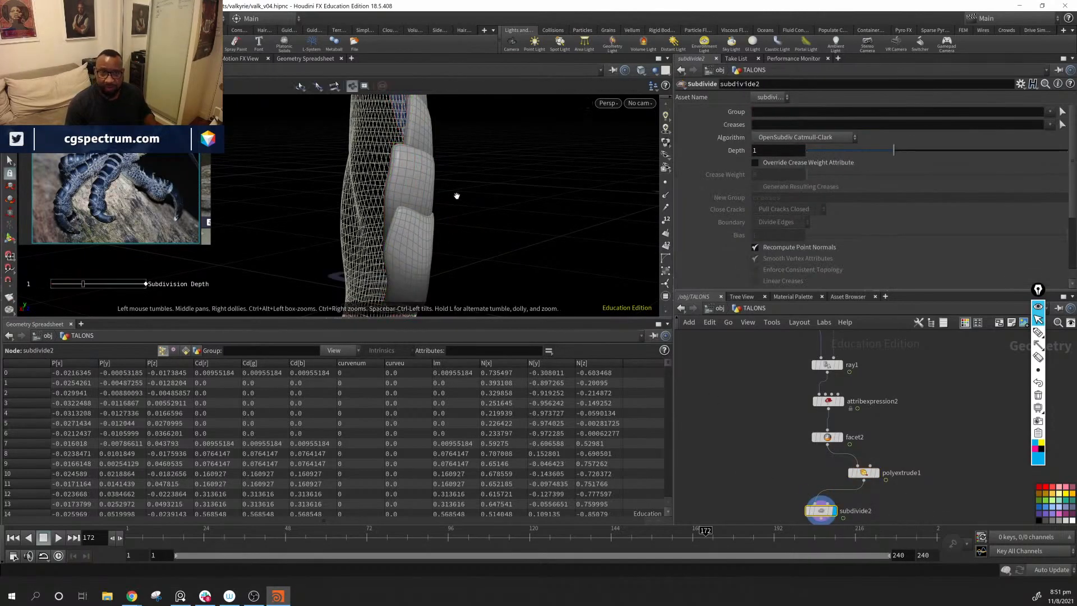
mouse_move(465, 246)
alt+mouse_down()
mouse_move(428, 252)
mouse_move(420, 240)
mouse_move(337, 223)
mouse_move(209, 222)
mouse_move(361, 227)
mouse_move(438, 247)
alt+mouse_up()
key(shift+w)
Step: Increase the extrusion Distance on polyextrude1 to about 0.009
click(863, 473)
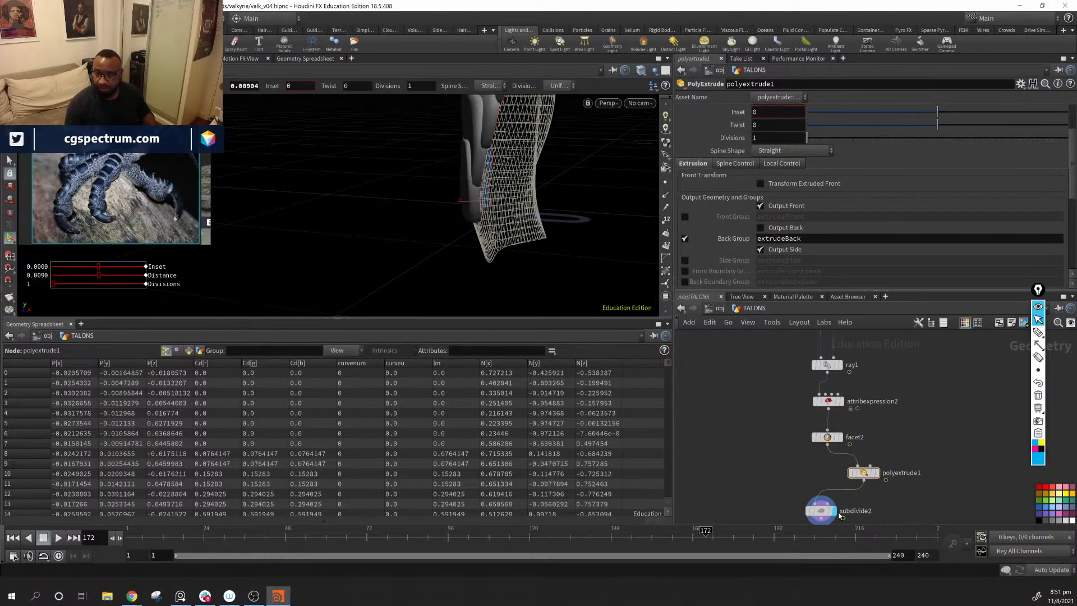
alt+middle_drag(558, 197, 483, 305)
mouse_move(483, 305)
alt+mouse_down()
mouse_move(536, 255)
mouse_move(645, 245)
mouse_move(486, 254)
alt+mouse_up()
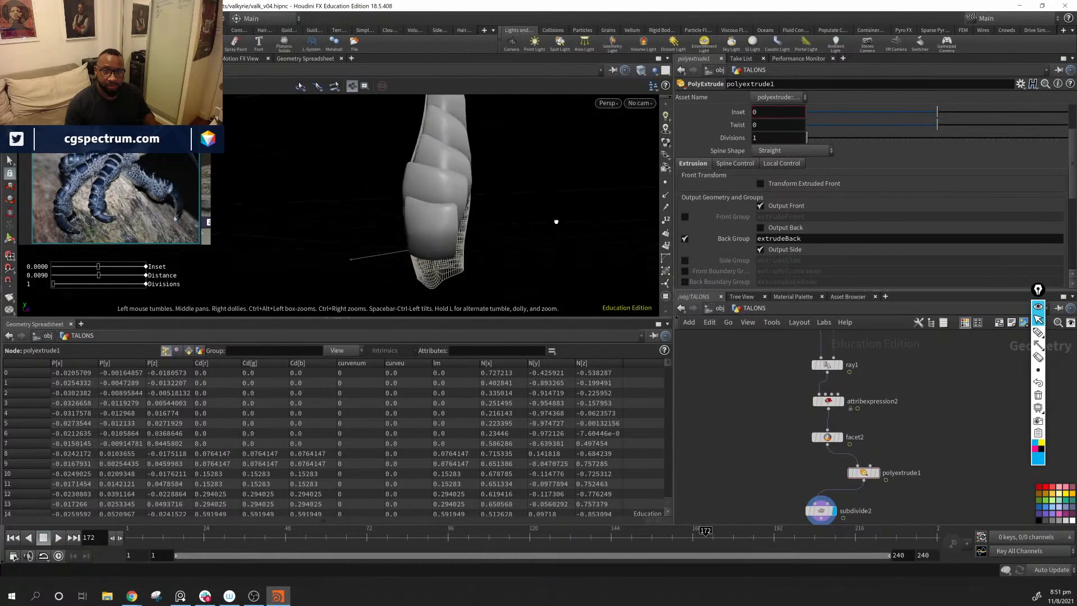
Step: Examine the thickened, subdivided scales around the forearm from several angles and review the node network that builds them
alt+drag(611, 236, 493, 172)
alt+middle_drag(493, 172, 449, 223)
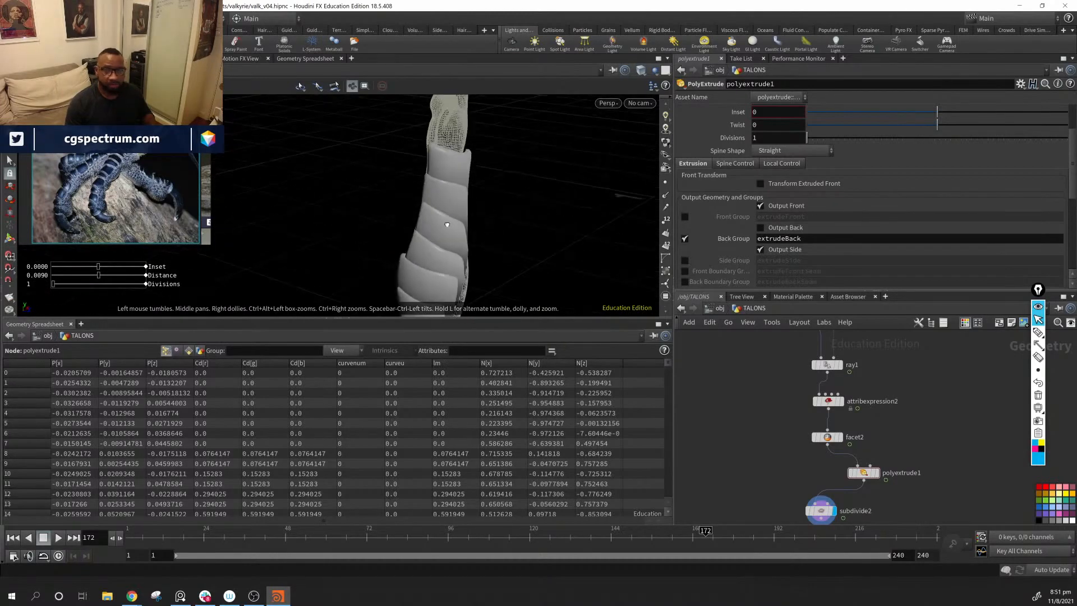
mouse_move(450, 224)
alt+mouse_down()
mouse_move(213, 229)
mouse_move(436, 225)
mouse_move(438, 188)
mouse_move(498, 253)
mouse_move(278, 221)
mouse_move(558, 238)
mouse_move(404, 230)
mouse_move(419, 232)
alt+mouse_up()
middle_drag(420, 232, 433, 292)
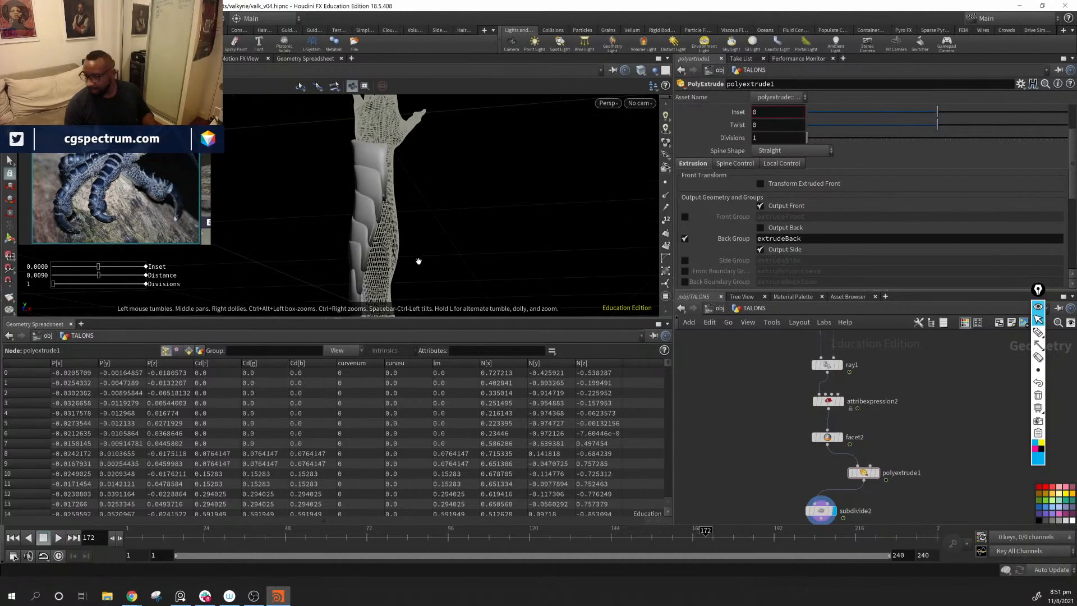
alt+drag(401, 252, 381, 229)
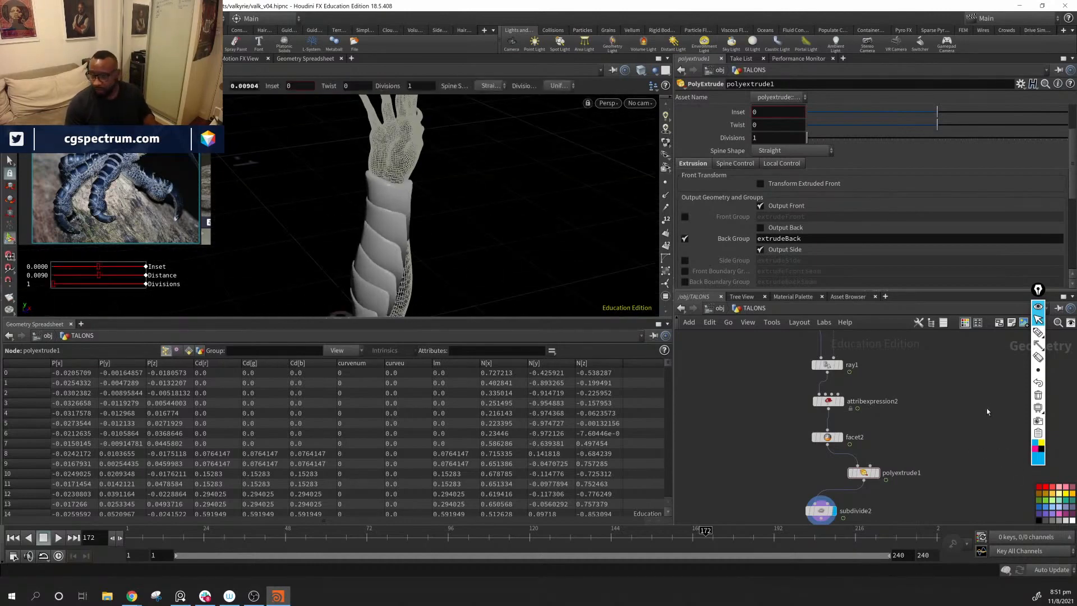
scroll(987, 412, down, 5)
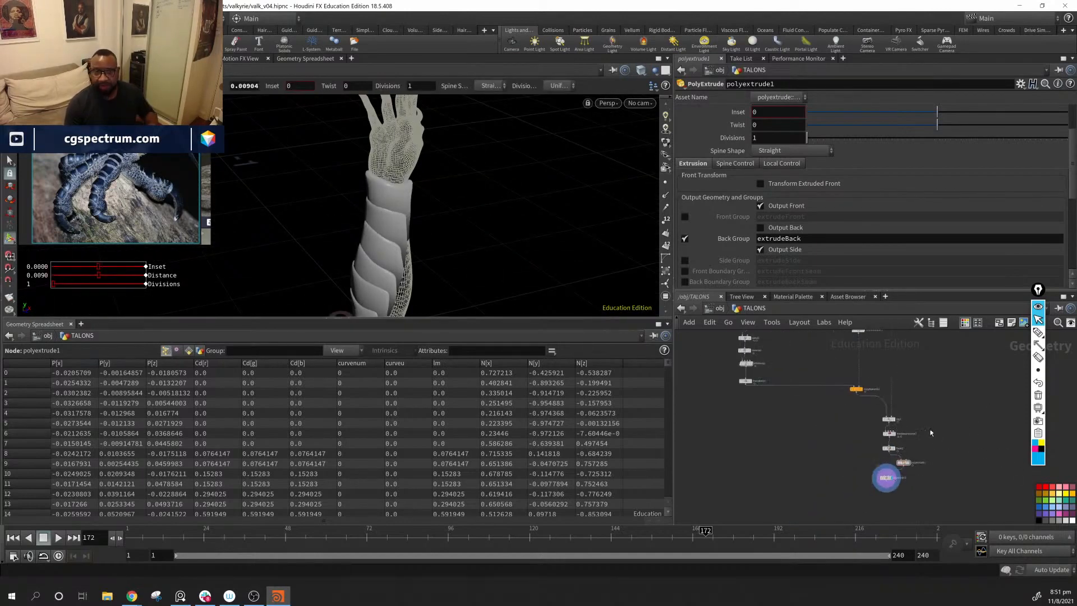
mouse_move(909, 465)
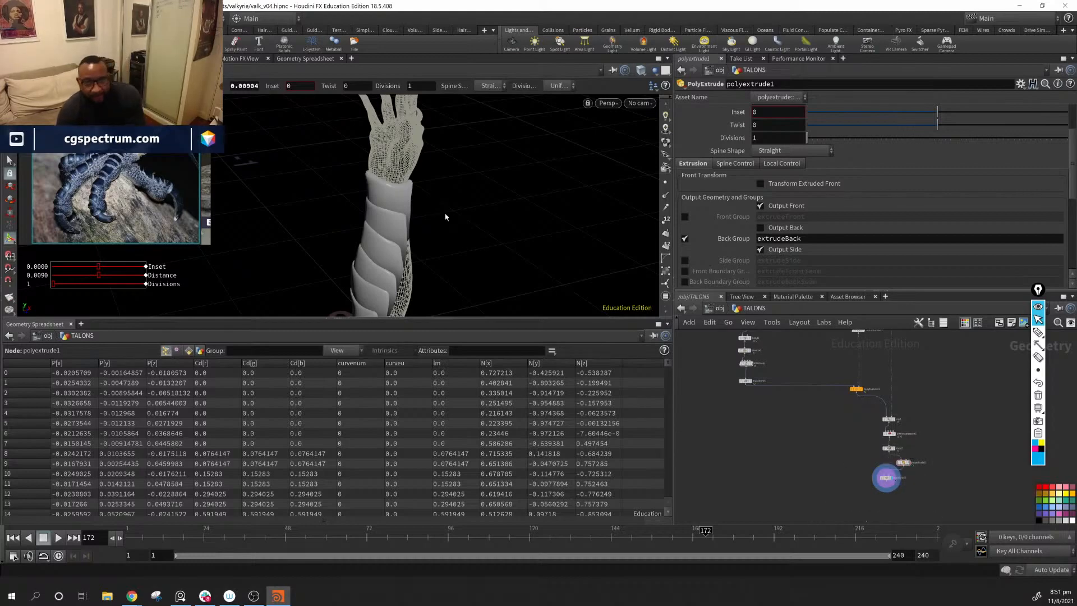
alt+drag(375, 297, 479, 253)
middle_drag(914, 384, 900, 456)
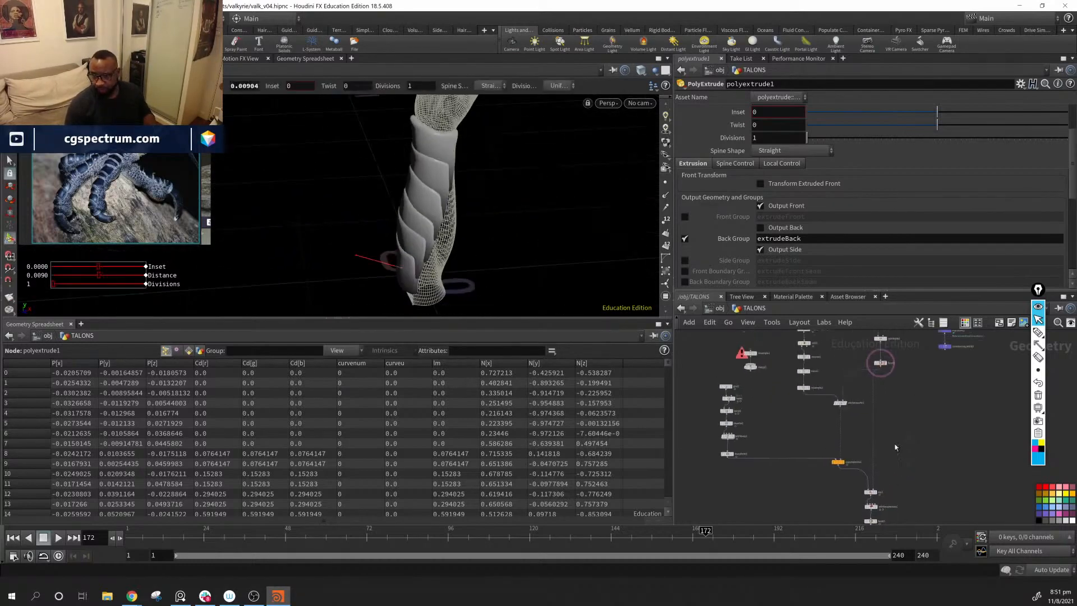
middle_drag(855, 404, 837, 460)
scroll(837, 459, up, 2)
middle_drag(822, 521, 909, 424)
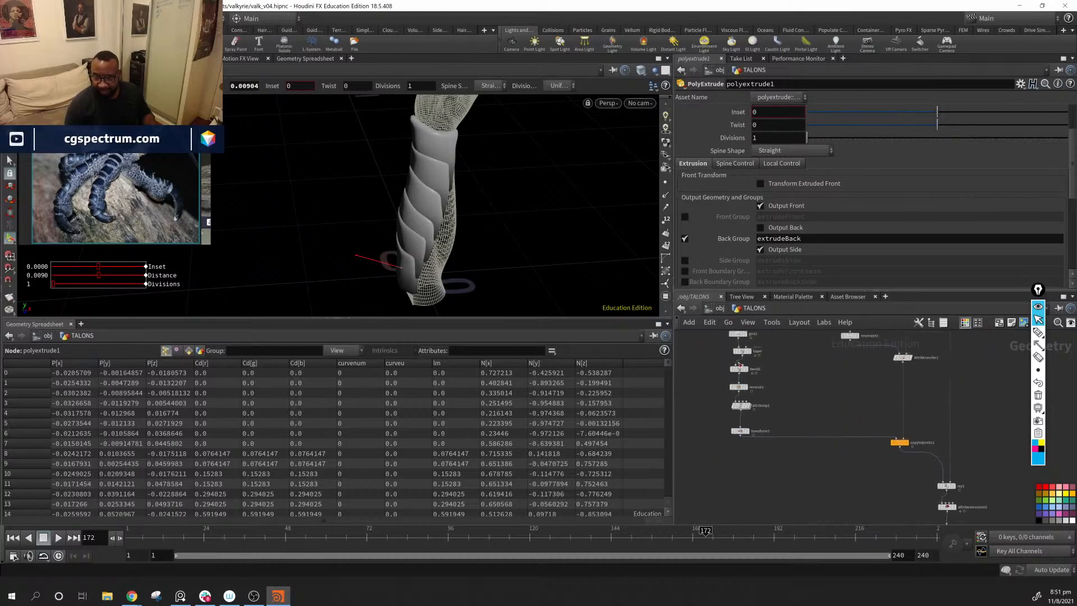
alt+middle_drag(450, 198, 441, 276)
alt+drag(441, 276, 437, 179)
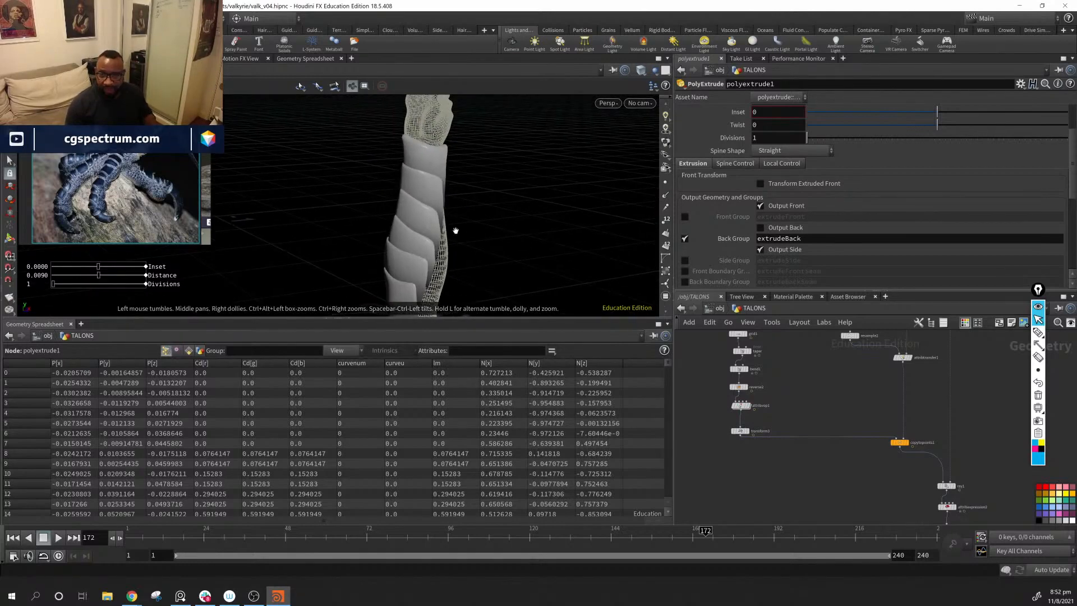
drag(456, 231, 354, 188)
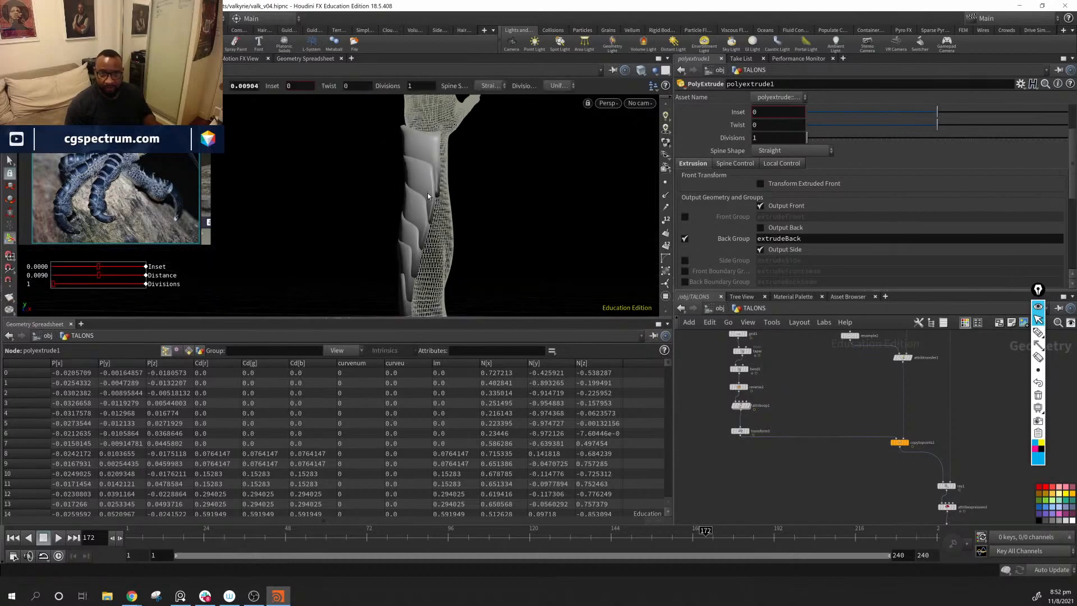
Step: Undo the last extrusion Distance change on polyextrude1
middle_drag(849, 391, 829, 361)
scroll(829, 361, down, 2)
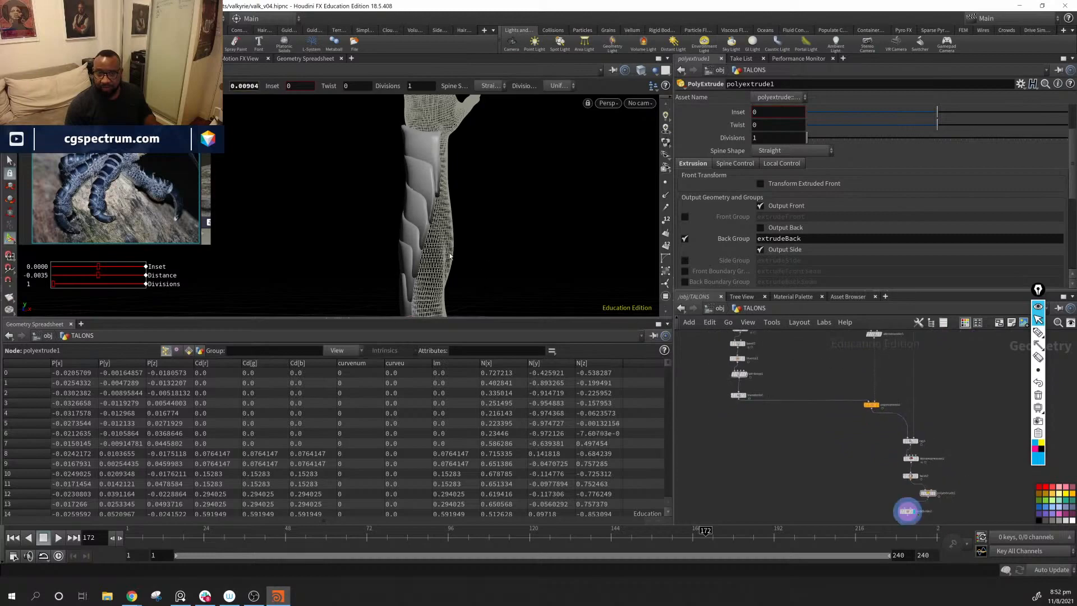
drag(527, 253, 428, 216)
key(ctrl+z)
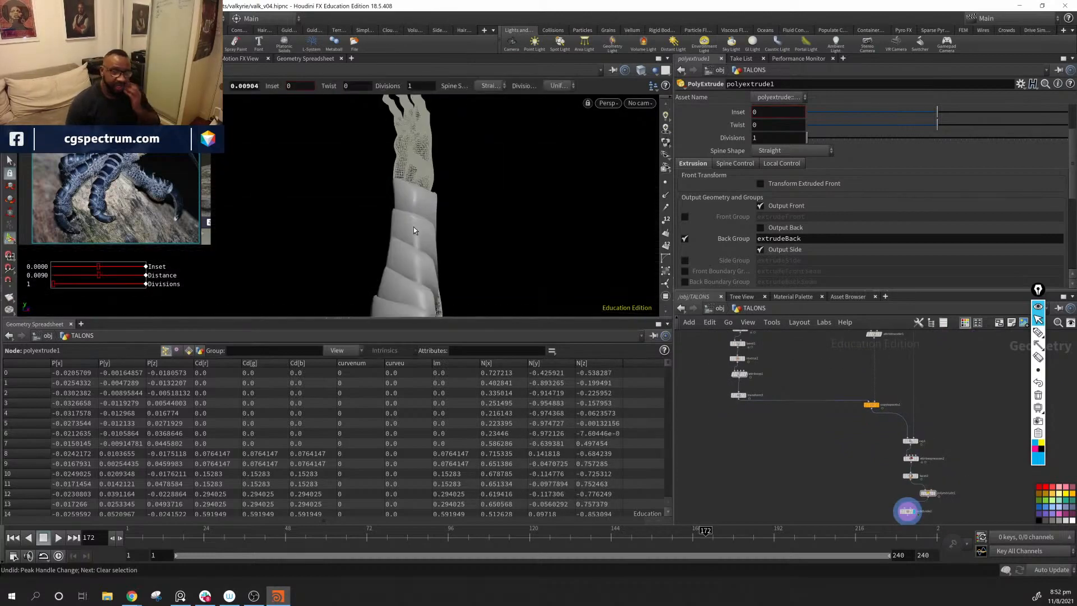
Step: Examine how the scales wrap the forearm from the elbow to the wrist and hand
alt+drag(439, 182, 430, 147)
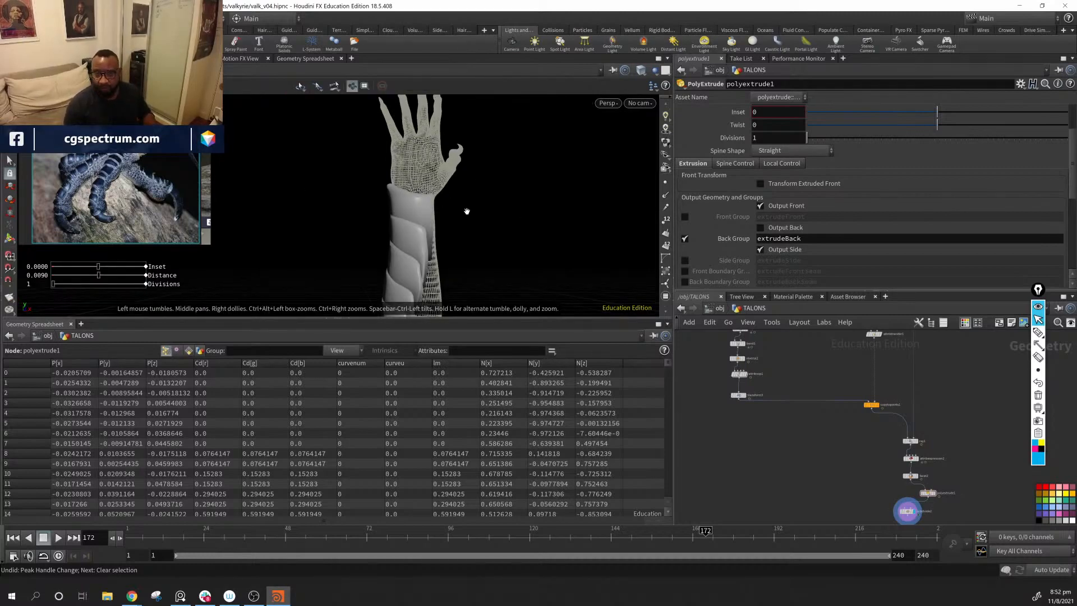
alt+drag(466, 212, 356, 240)
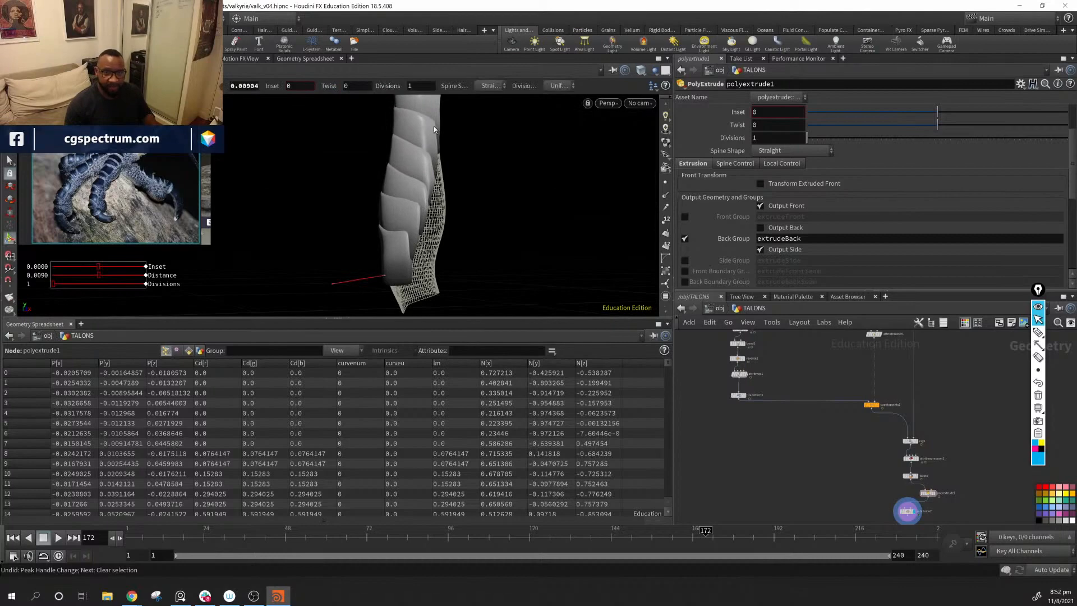
alt+drag(434, 130, 421, 280)
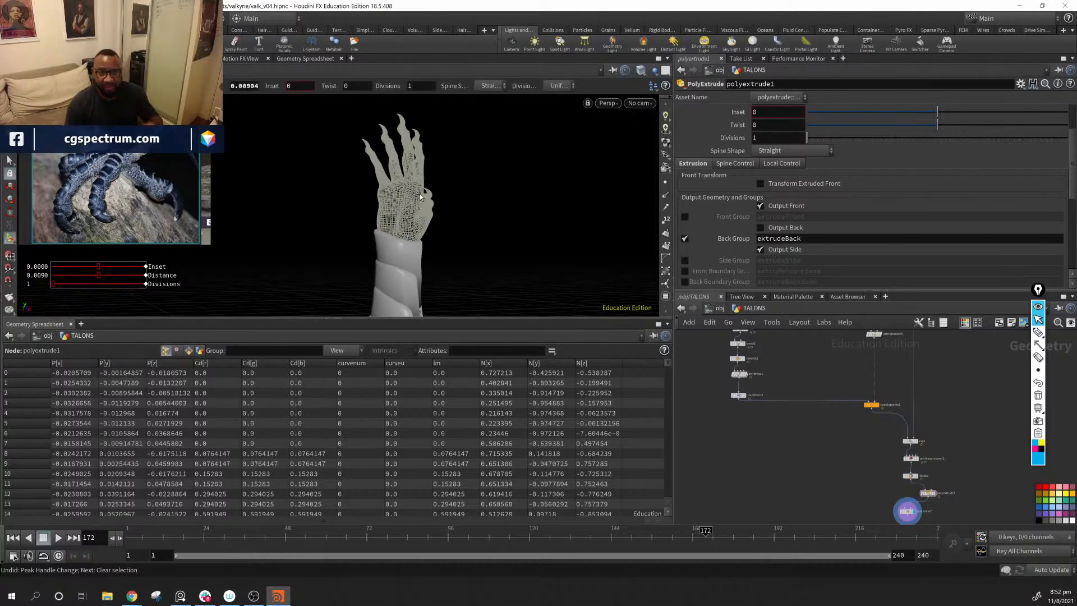
alt+drag(361, 282, 395, 229)
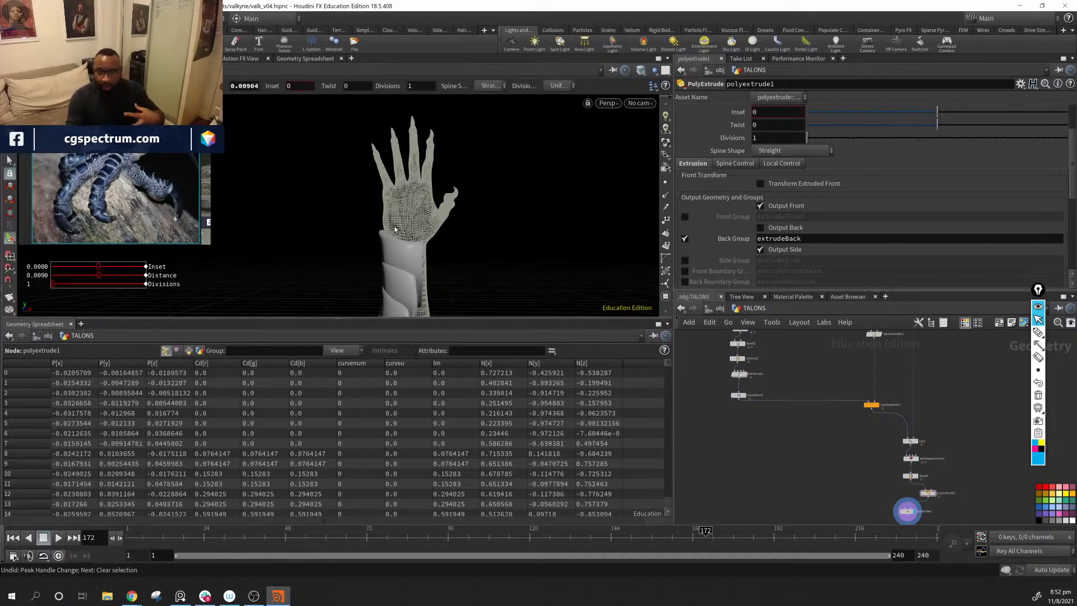
alt+drag(438, 245, 272, 196)
Step: Align polyextrude1 and subdivide2 in a straight column below facet2, and list subdivide2's detail attributes in the Geometry Spreadsheet
middle_drag(948, 517, 869, 466)
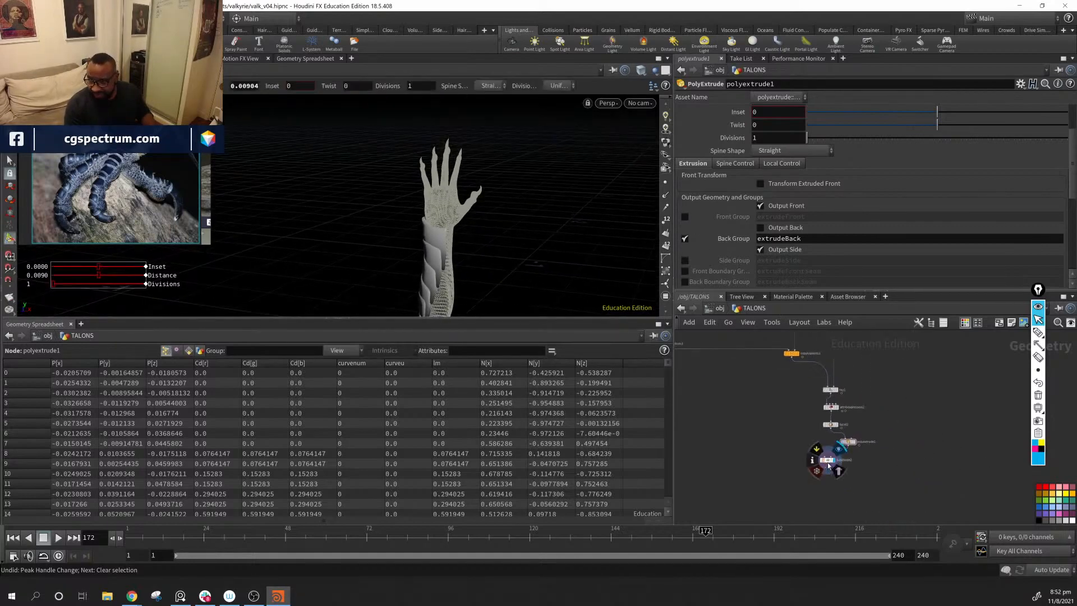
click(848, 463)
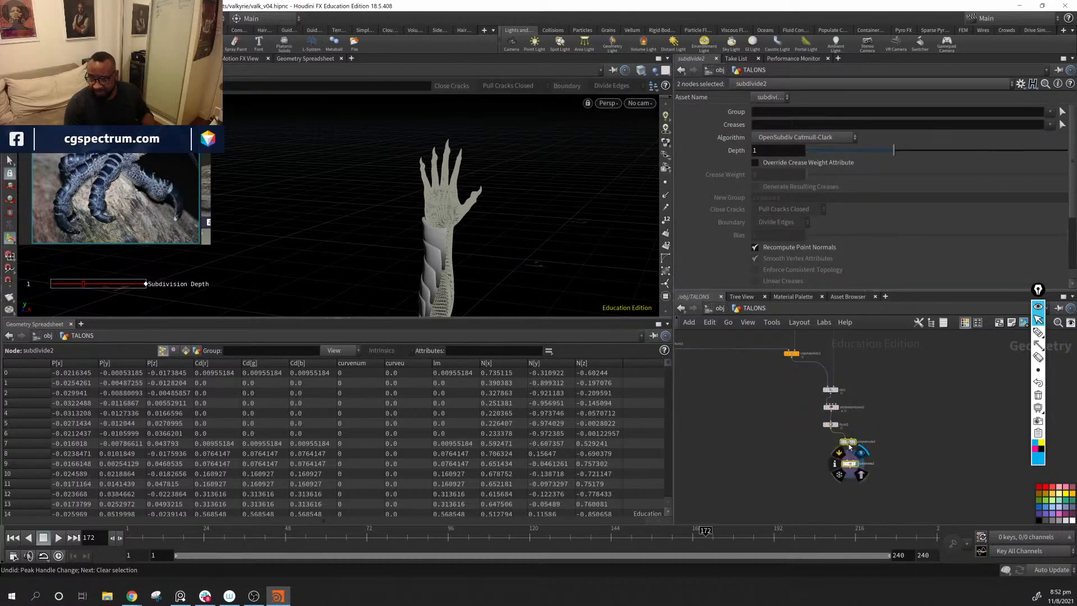
drag(849, 444, 830, 443)
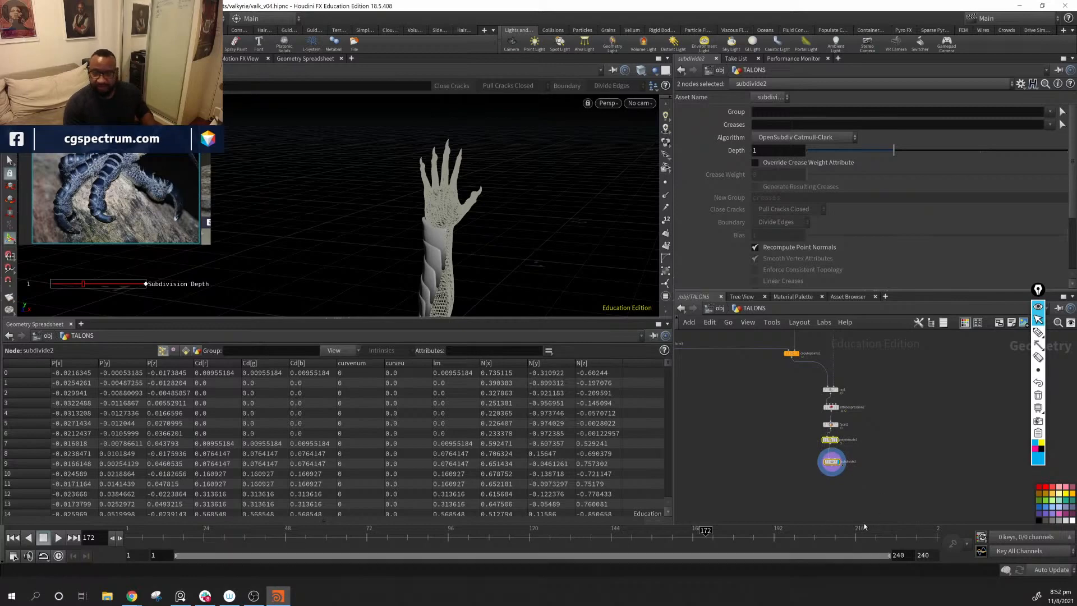
click(832, 469)
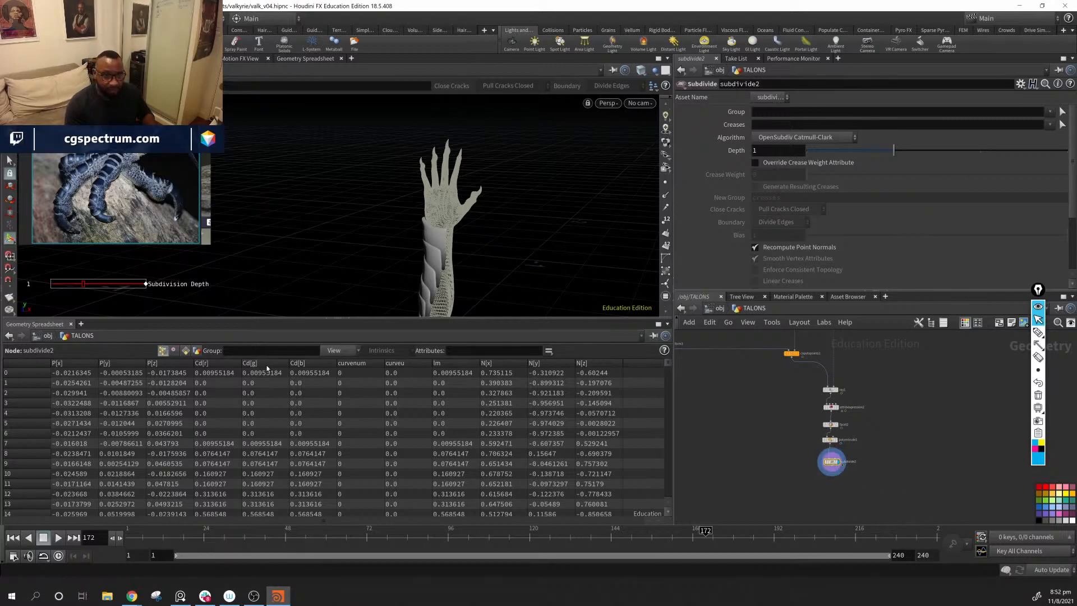
click(196, 350)
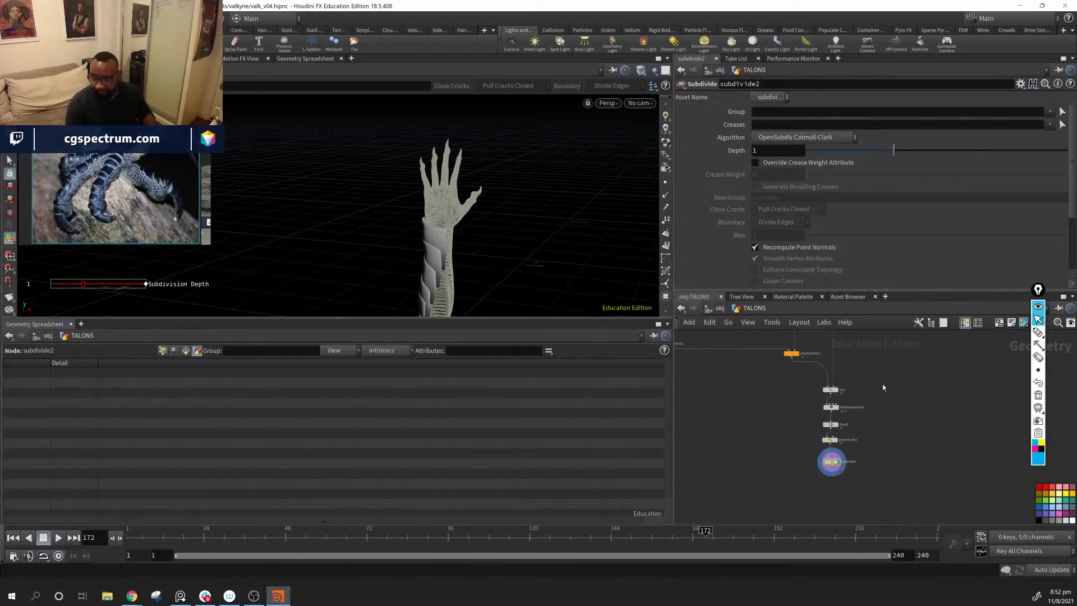
middle_drag(883, 383, 864, 487)
scroll(865, 486, down, 4)
scroll(864, 473, up, 4)
middle_drag(858, 436, 865, 484)
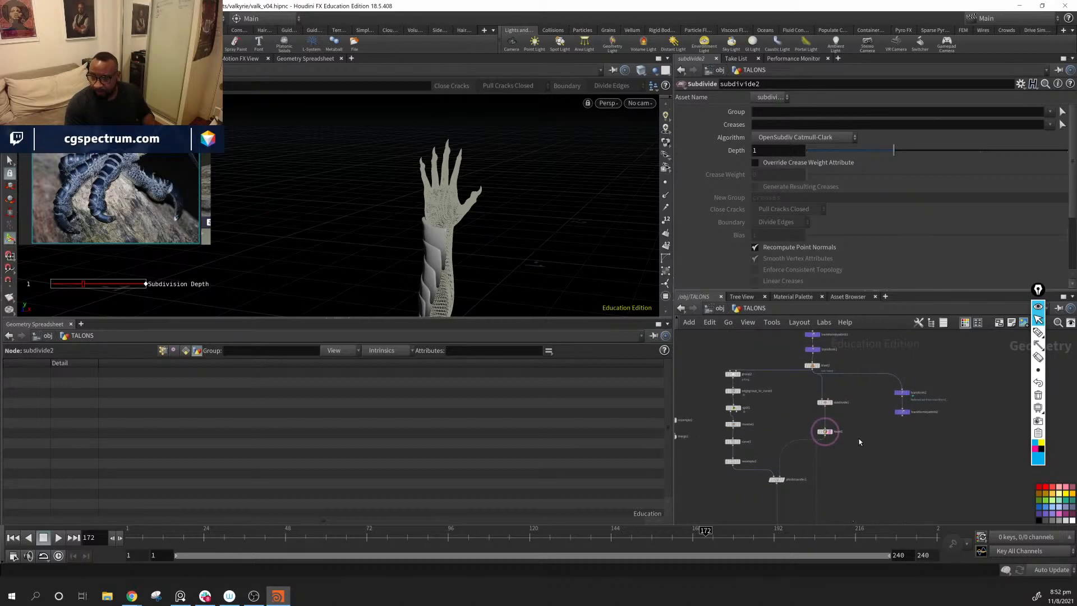
click(825, 432)
middle_drag(864, 449, 848, 392)
scroll(848, 381, down, 4)
drag(813, 495, 797, 441)
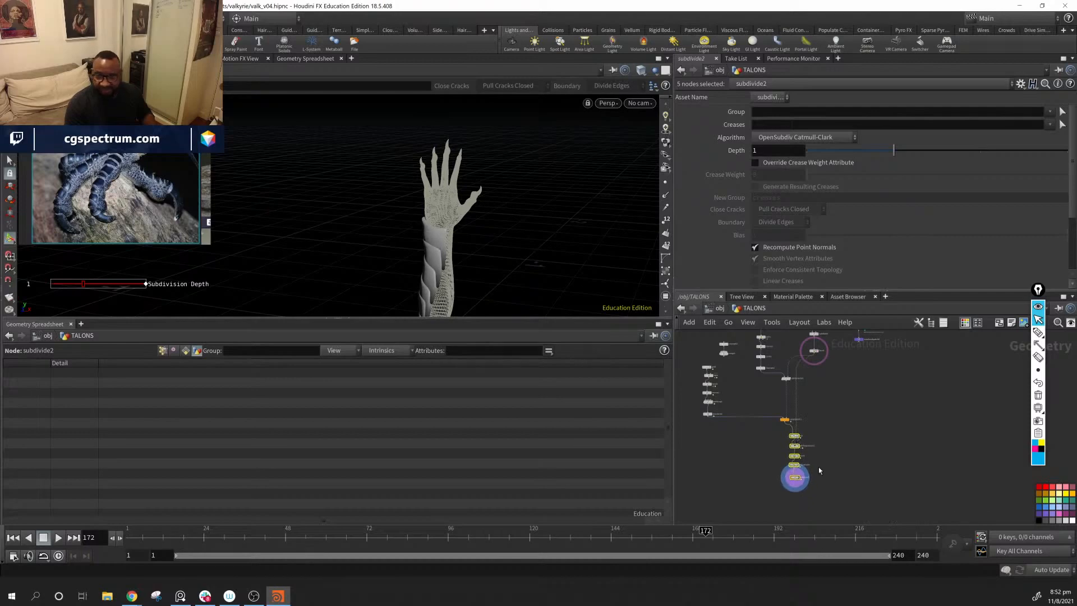
scroll(821, 449, up, 5)
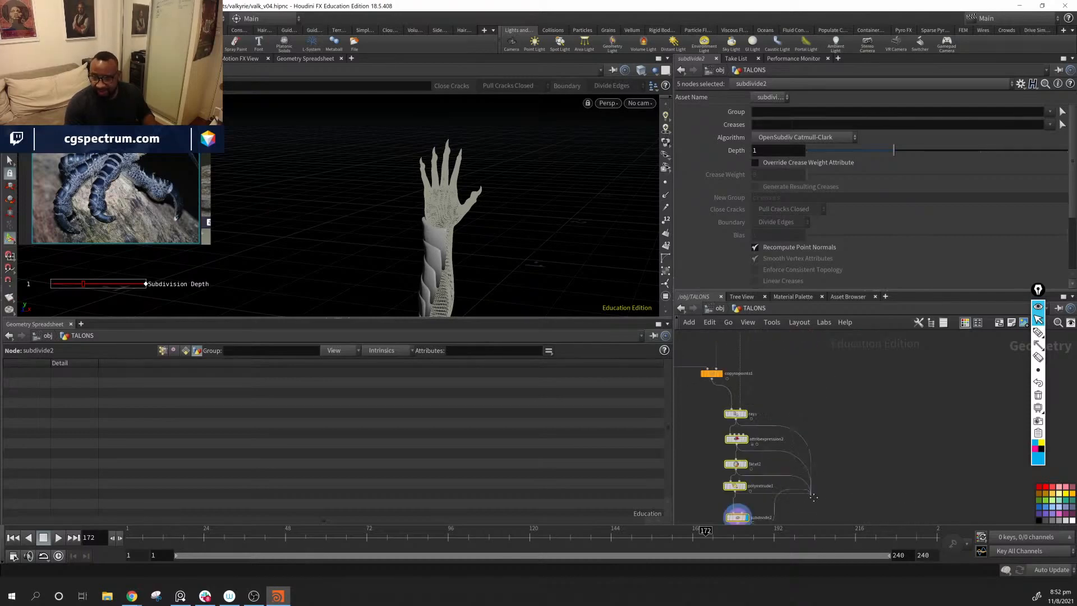
middle_drag(813, 497, 862, 382)
key(Escape)
Step: Add a Merge node below subdivide2 that combines subdivide2 with the arm's facet1, and display it
click(722, 476)
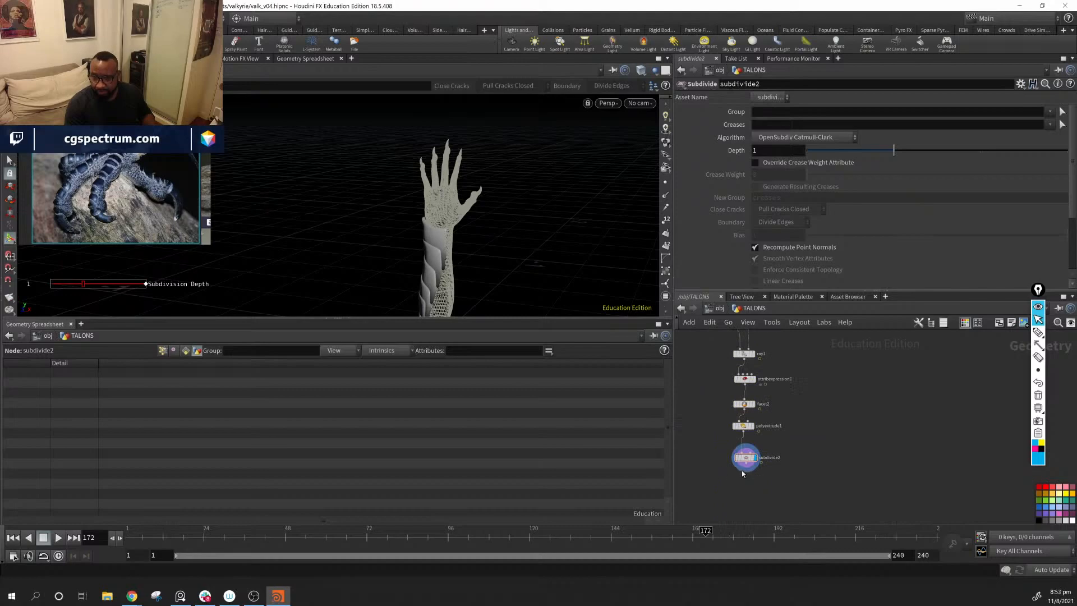
click(745, 467)
middle_drag(748, 367, 755, 546)
middle_drag(770, 406, 773, 535)
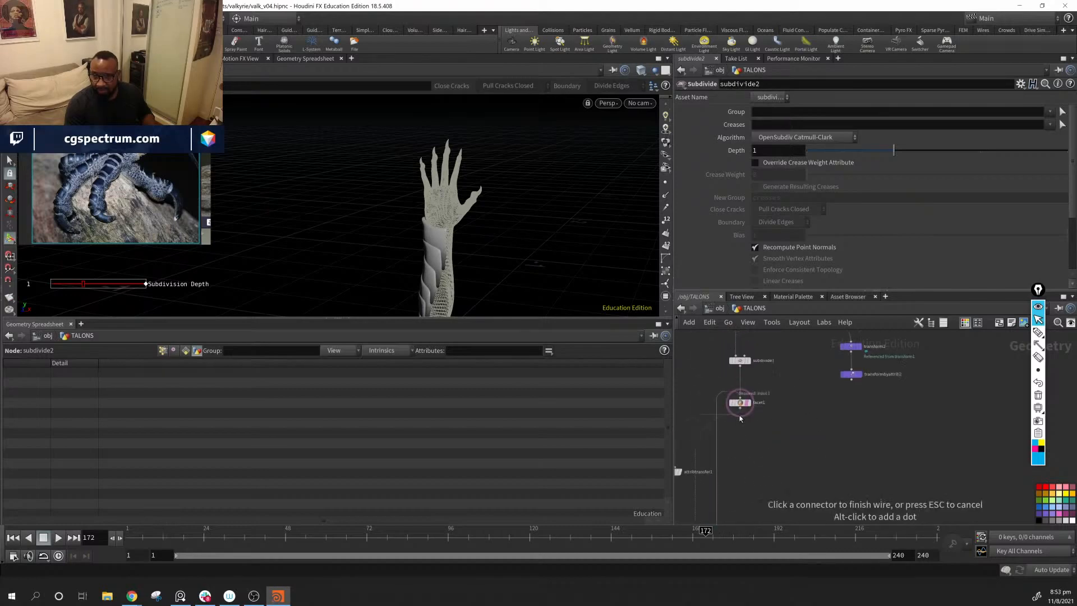
click(739, 414)
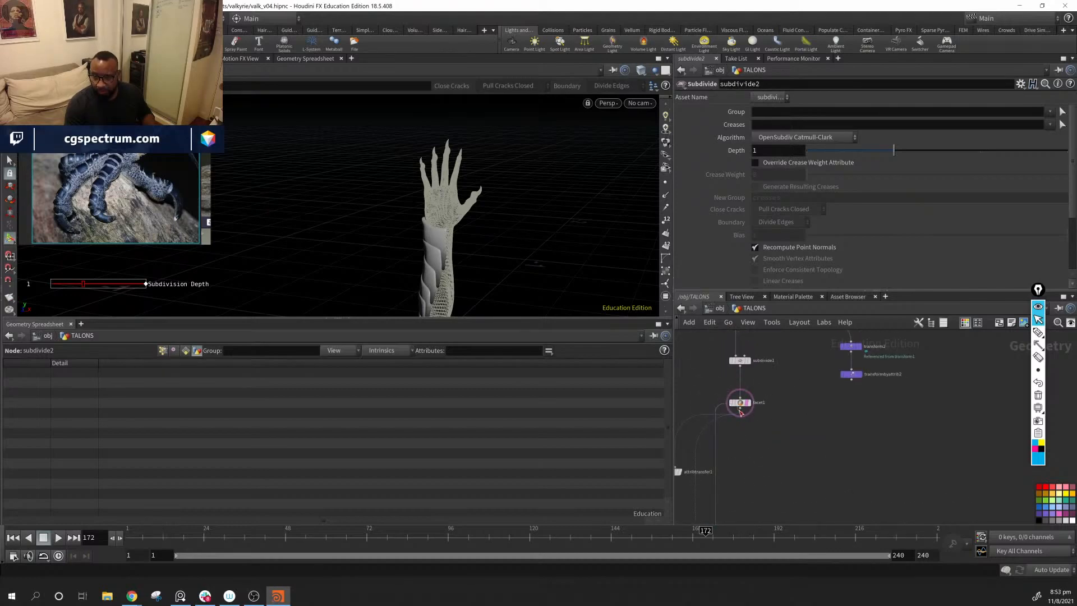
middle_drag(817, 469, 822, 354)
middle_drag(818, 488, 827, 286)
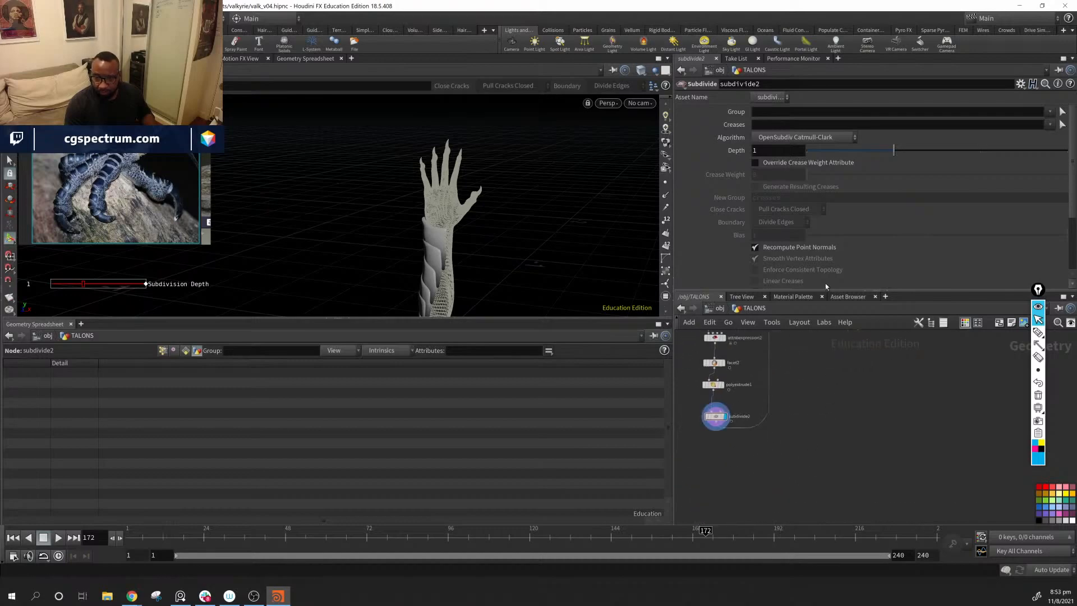
alt+click(754, 485)
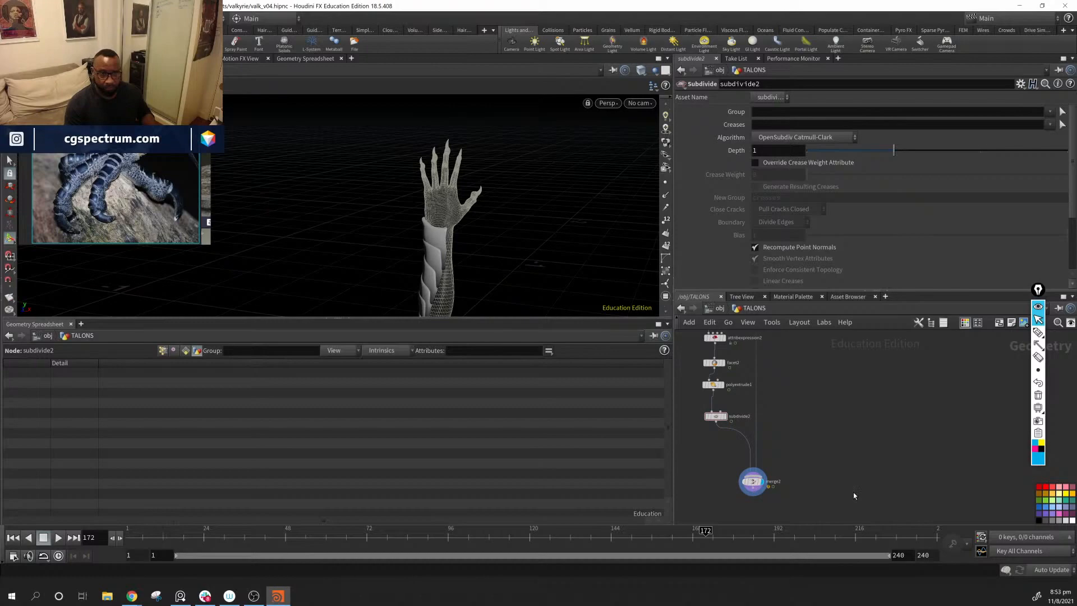
click(753, 481)
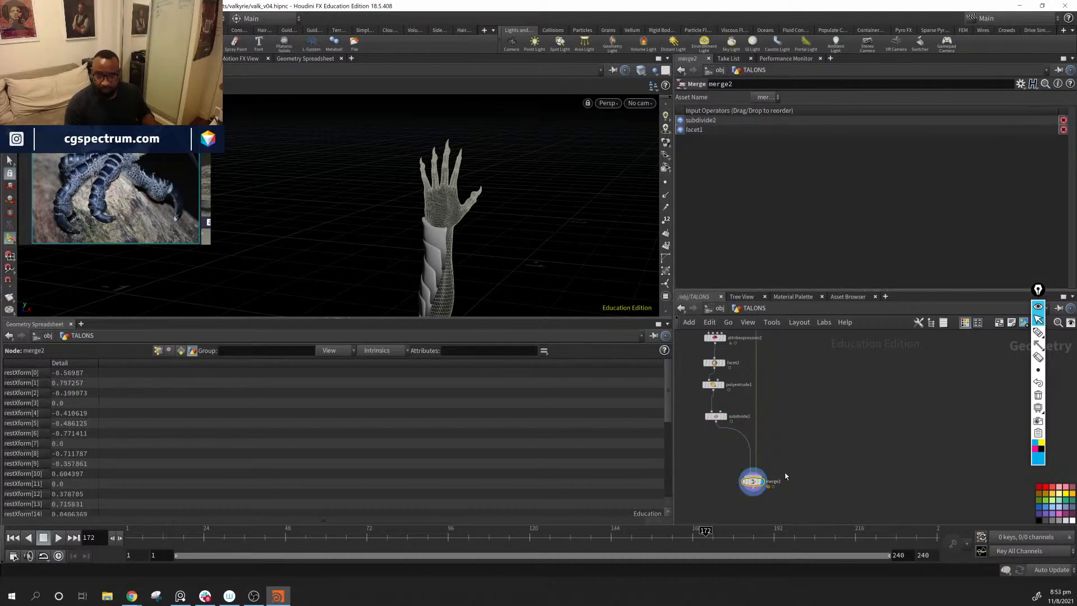
Step: Add a Color node below merge2 and connect merge2's output to its input
alt+drag(448, 175, 449, 197)
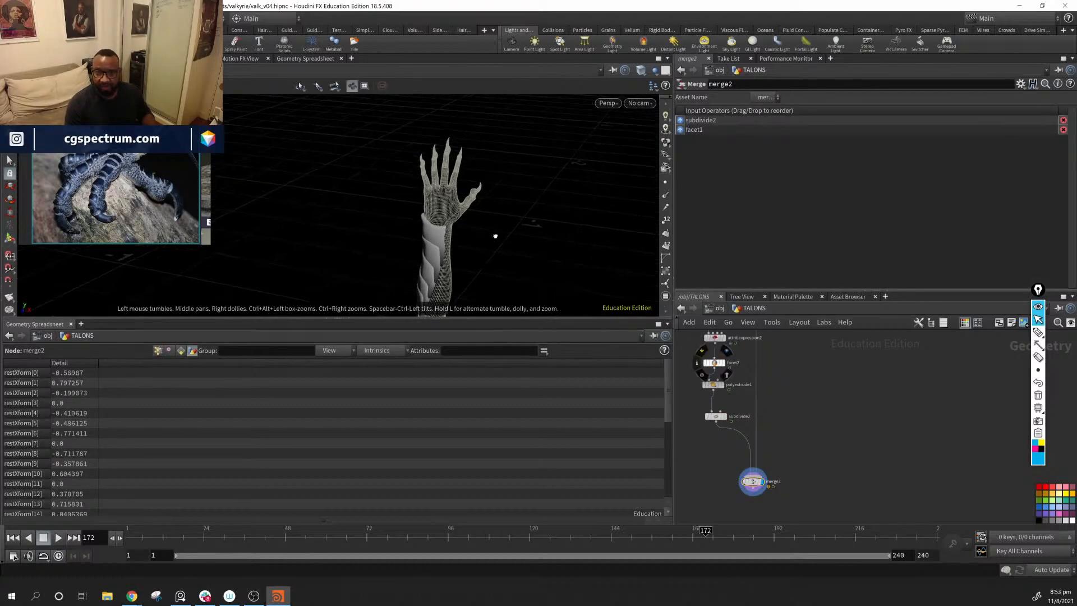
mouse_move(495, 236)
alt+mouse_down()
mouse_move(331, 210)
mouse_move(483, 220)
alt+mouse_up()
middle_drag(762, 439, 777, 387)
key(Tab)
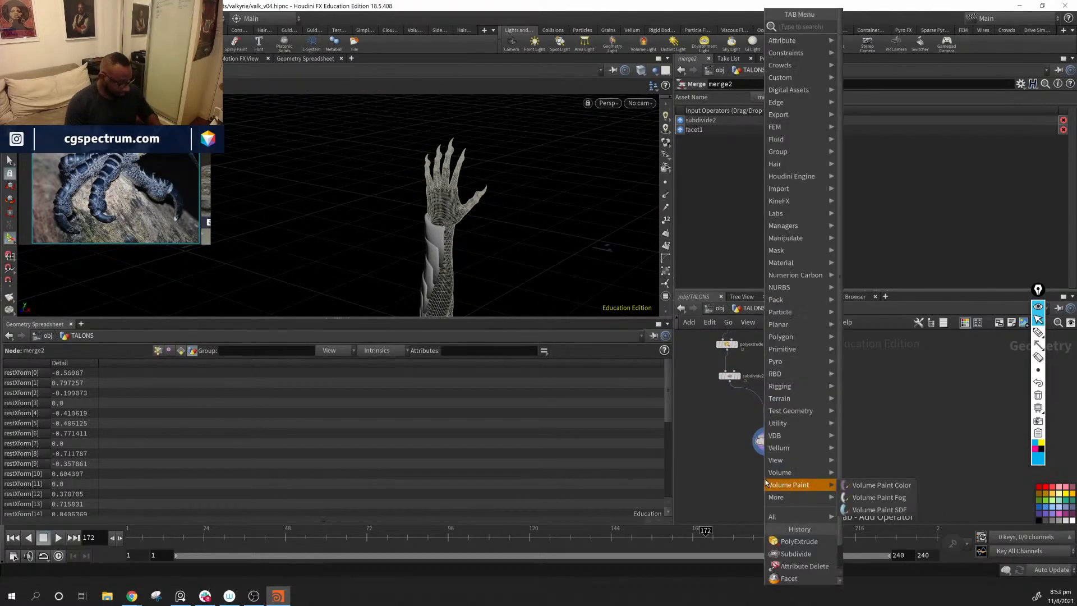
text(colr)
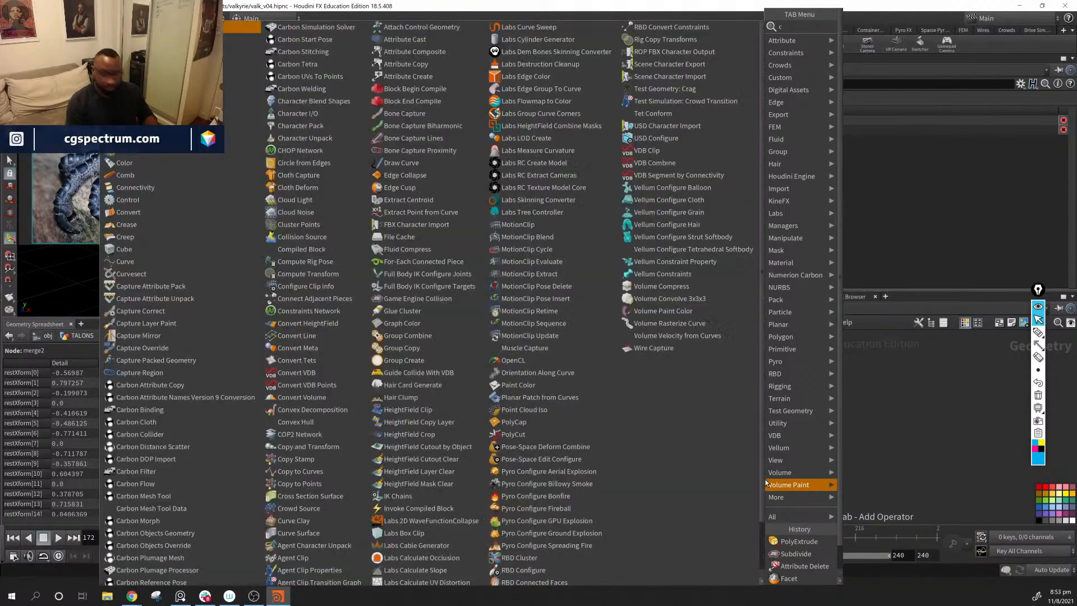
key(BackSpace)
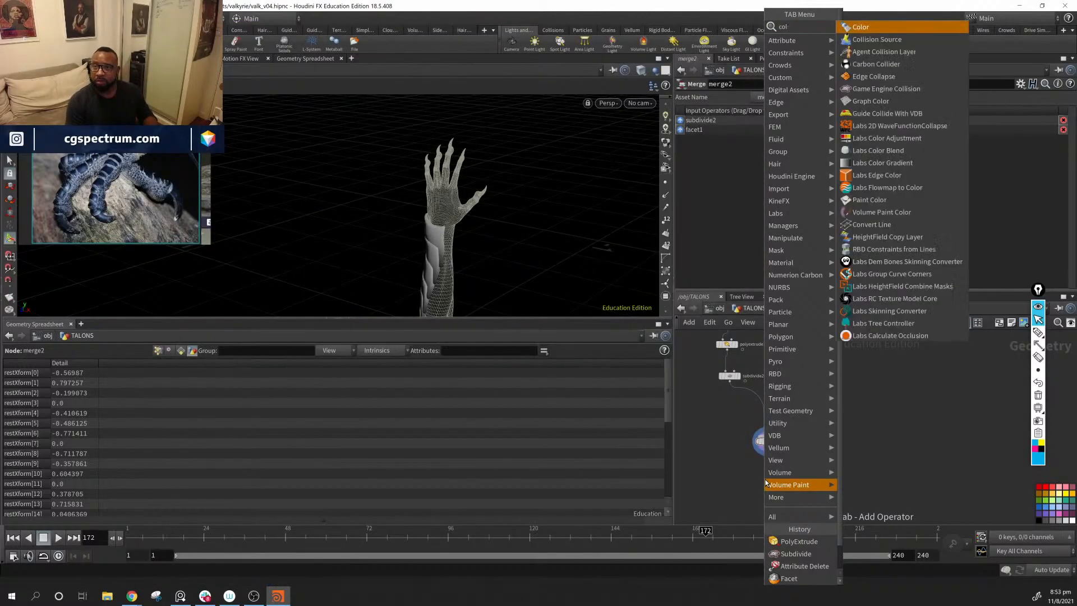
text(or)
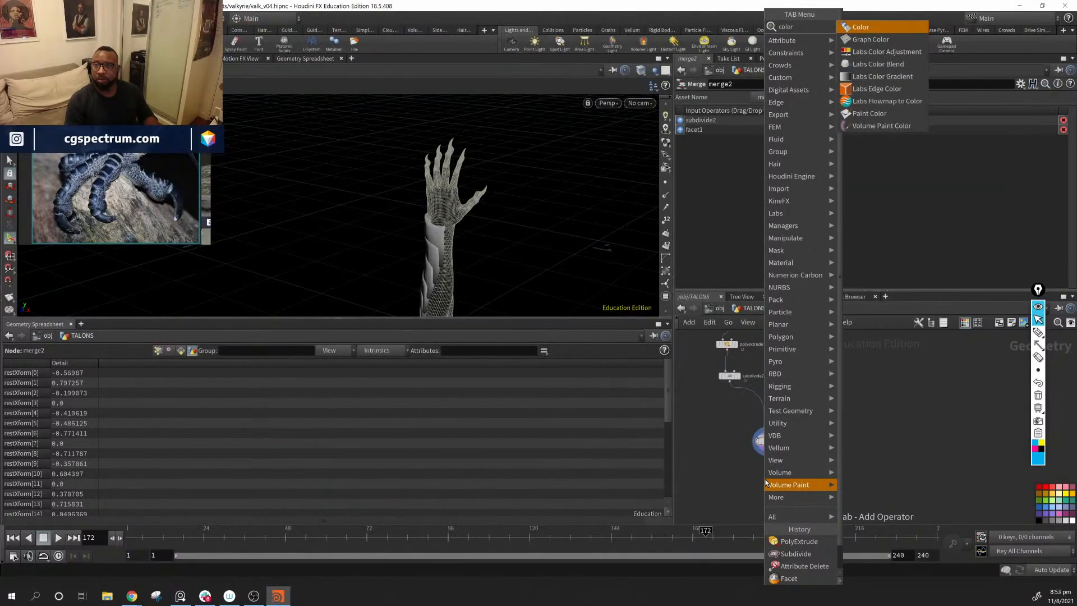
key(Return)
click(763, 473)
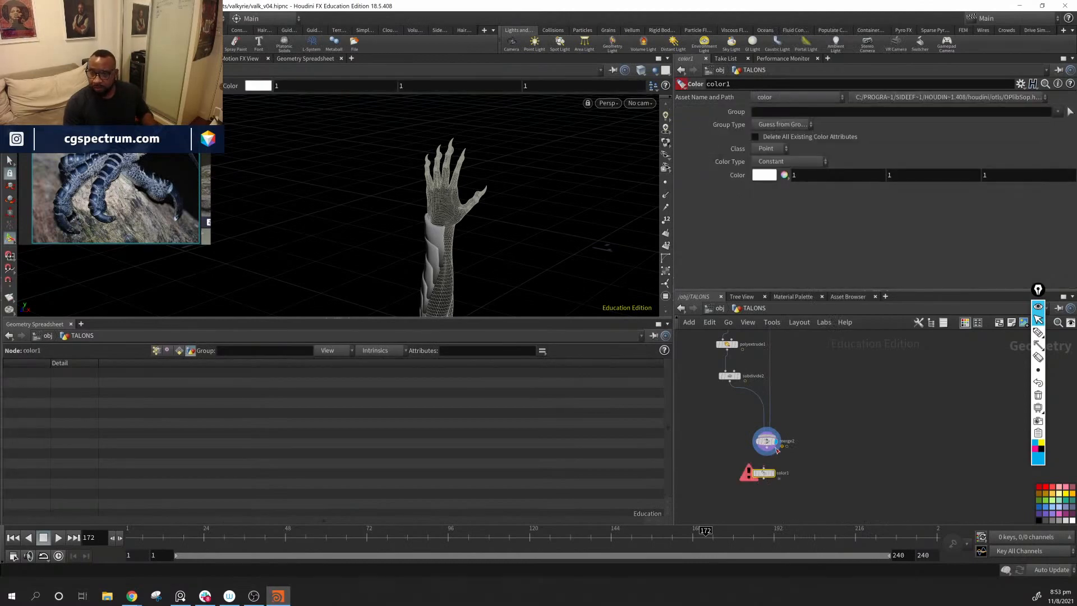
click(777, 447)
click(763, 467)
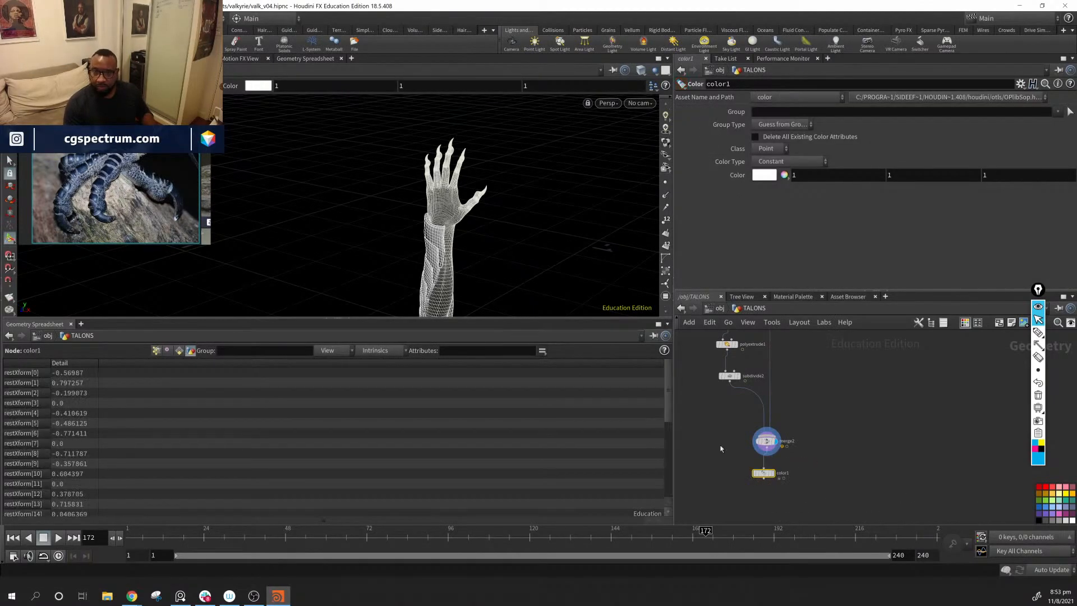
Step: Display color1 and set its constant point color to mid-gray, 0.5, 0.5, 0.5
mouse_move(567, 266)
alt+mouse_down()
mouse_move(530, 249)
mouse_move(515, 259)
mouse_move(529, 264)
alt+mouse_up()
click(865, 459)
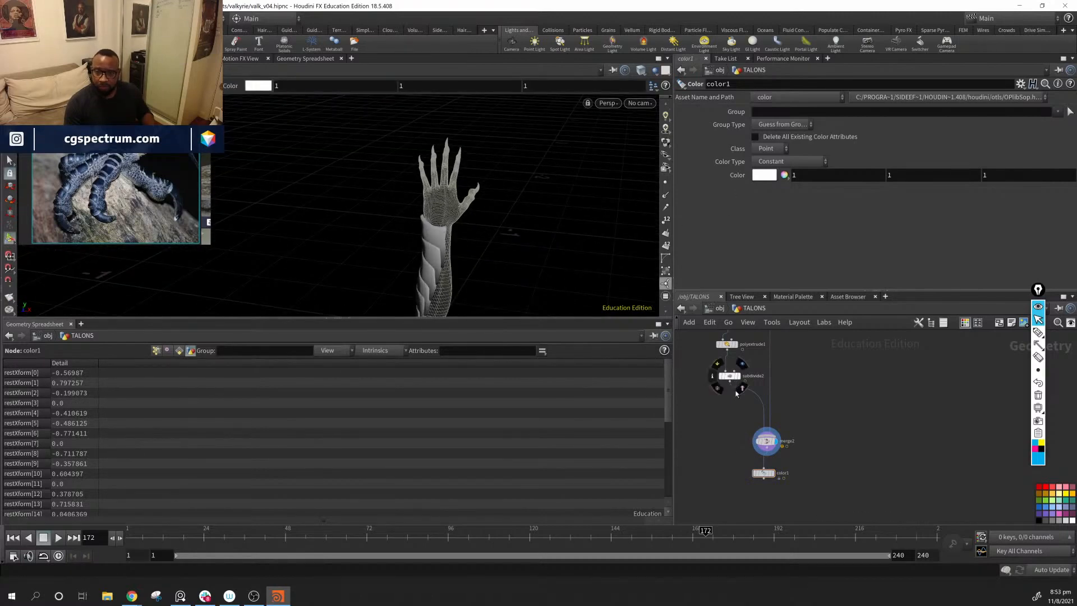
click(765, 474)
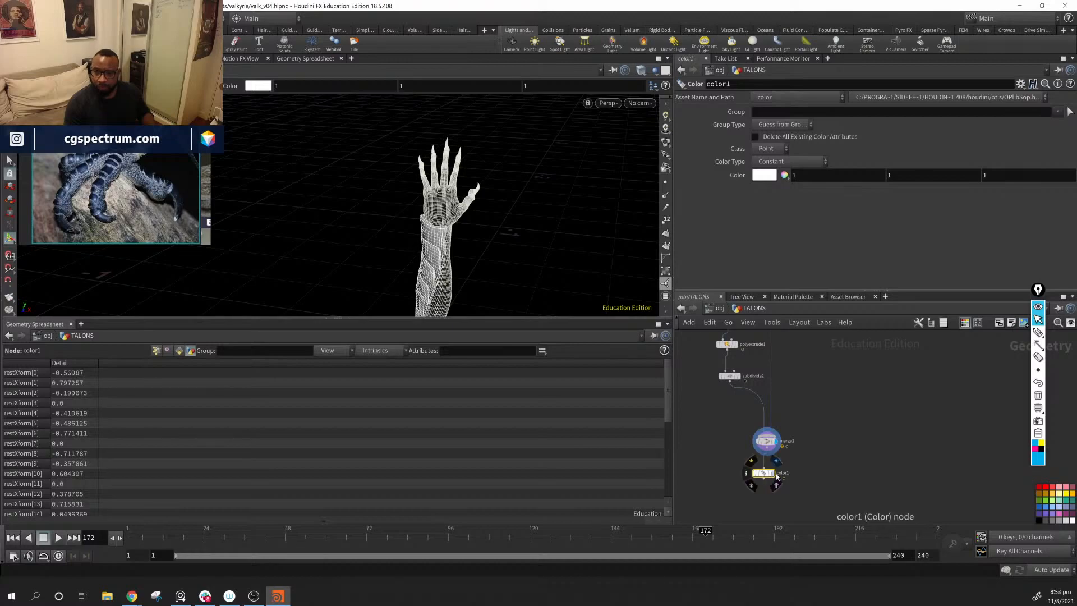
click(776, 461)
click(777, 176)
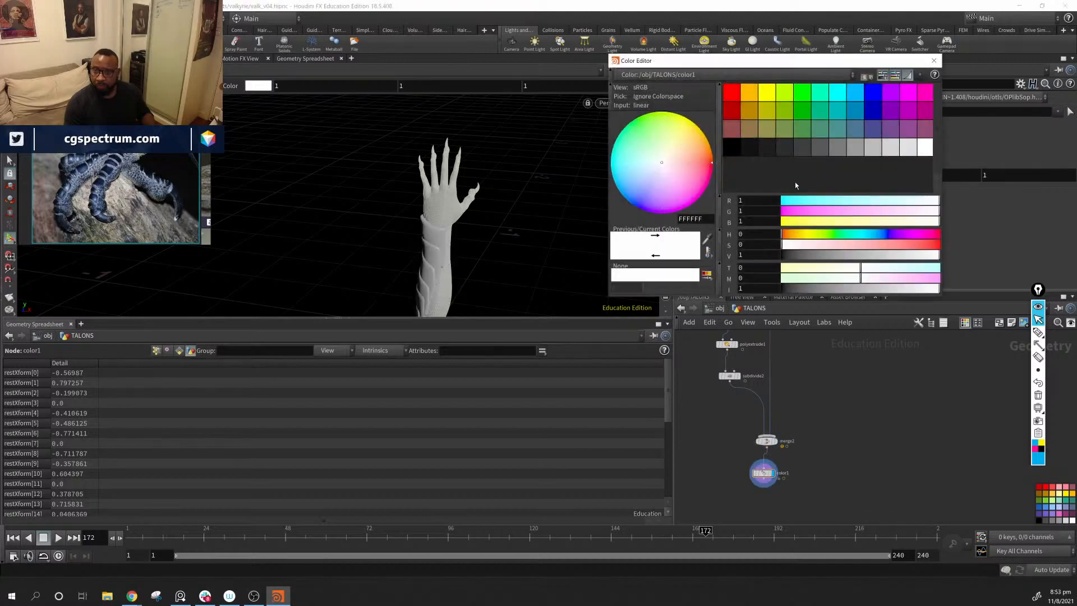
click(877, 151)
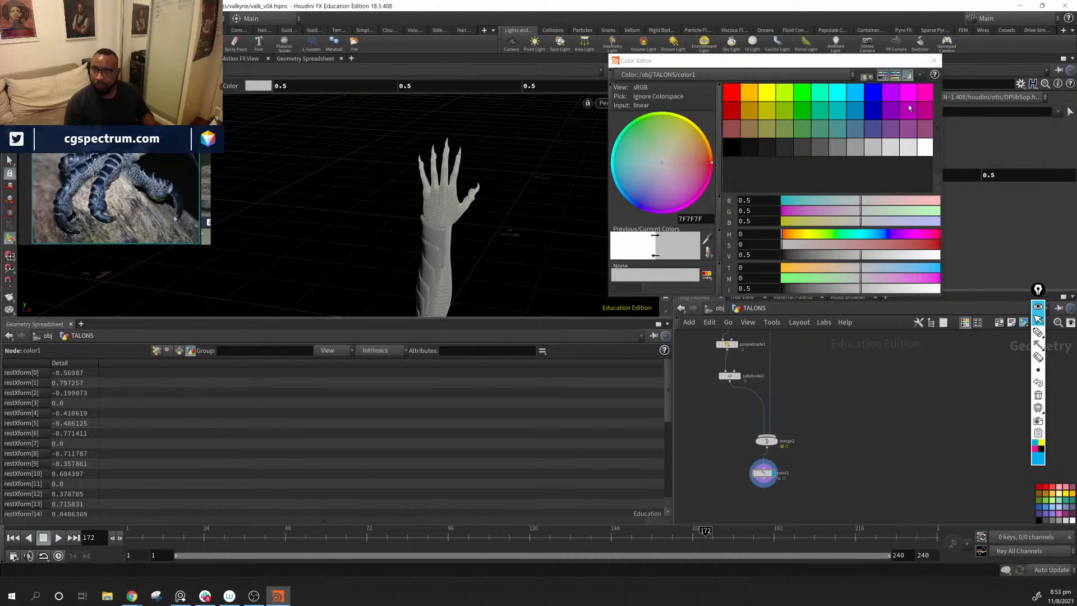
click(933, 60)
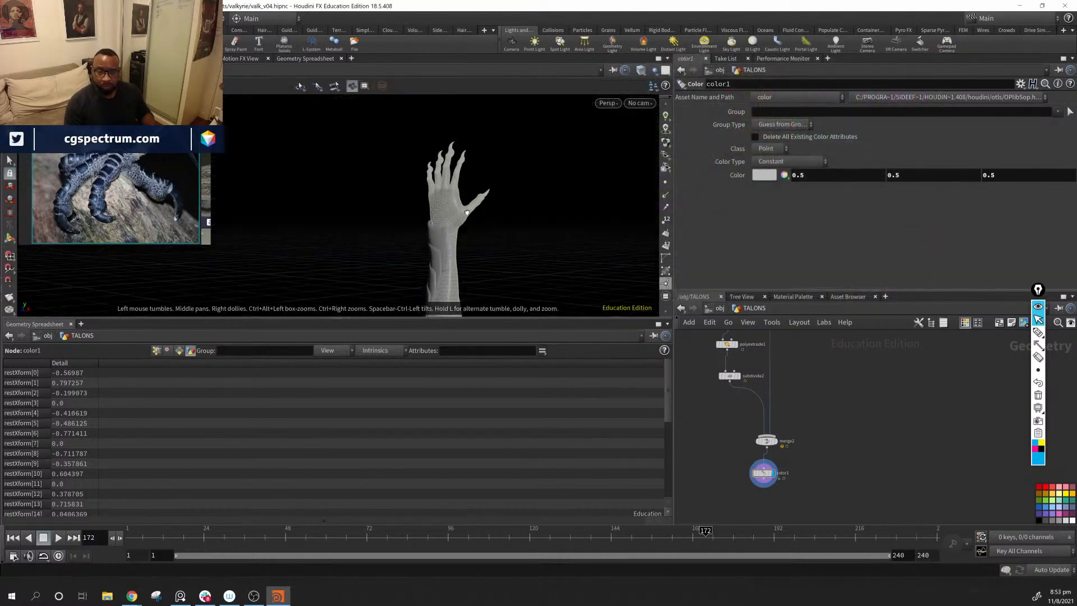
Step: Move the purple transform node and transformbyattrib2 down the network, beside and below color1
middle_drag(872, 435, 896, 394)
mouse_move(872, 377)
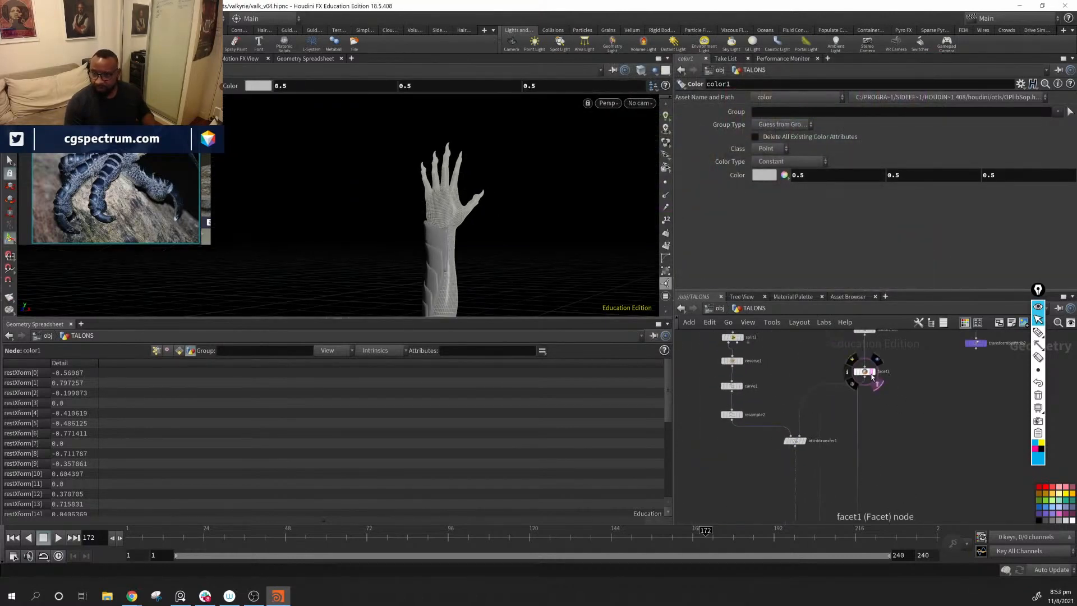
drag(393, 253, 743, 293)
middle_drag(955, 431, 923, 450)
middle_drag(955, 417, 885, 403)
scroll(890, 466, down, 3)
drag(897, 349, 863, 491)
middle_drag(884, 474, 900, 392)
drag(880, 402, 890, 519)
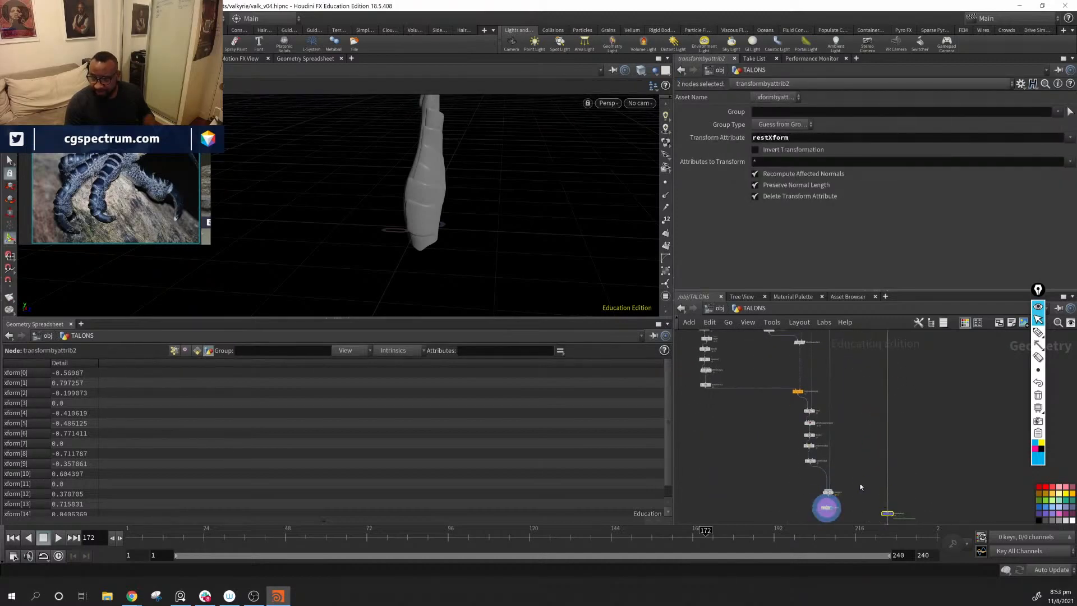
middle_drag(866, 511, 870, 447)
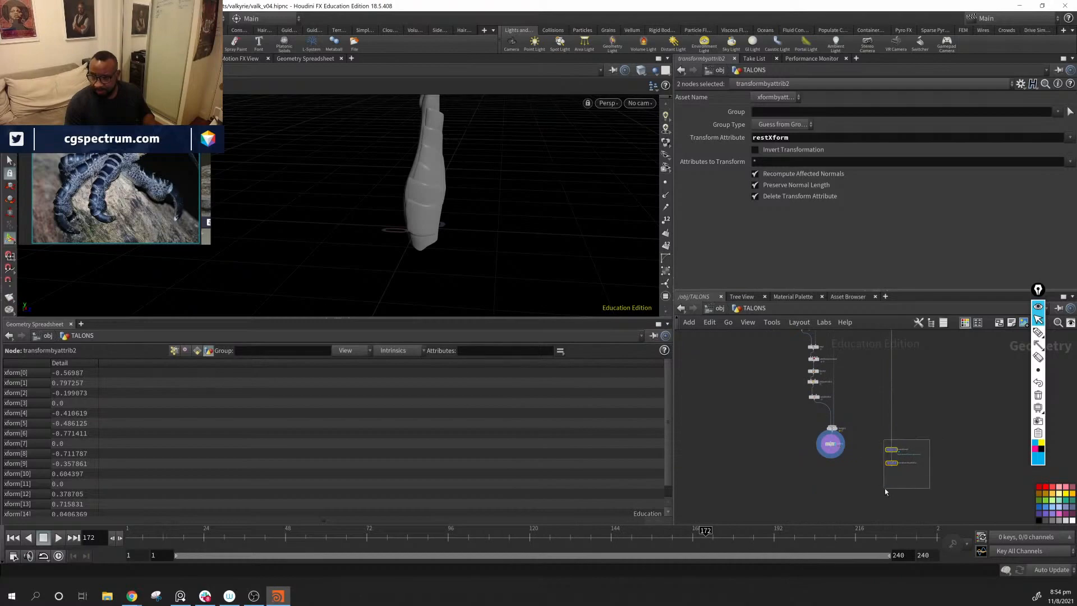
drag(890, 452, 887, 487)
Step: Connect color1 into the transform node above transformbyattrib2, display transformbyattrib2, and frame the arm in the viewport
scroll(848, 468, up, 3)
drag(819, 432, 916, 490)
middle_drag(939, 497, 944, 460)
click(924, 481)
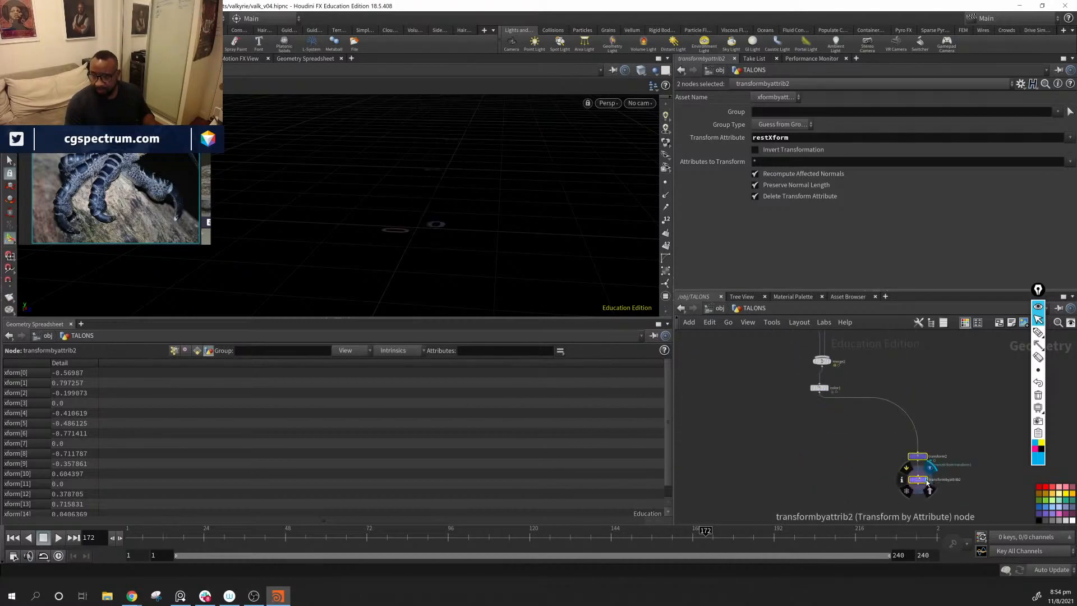
key(space+g)
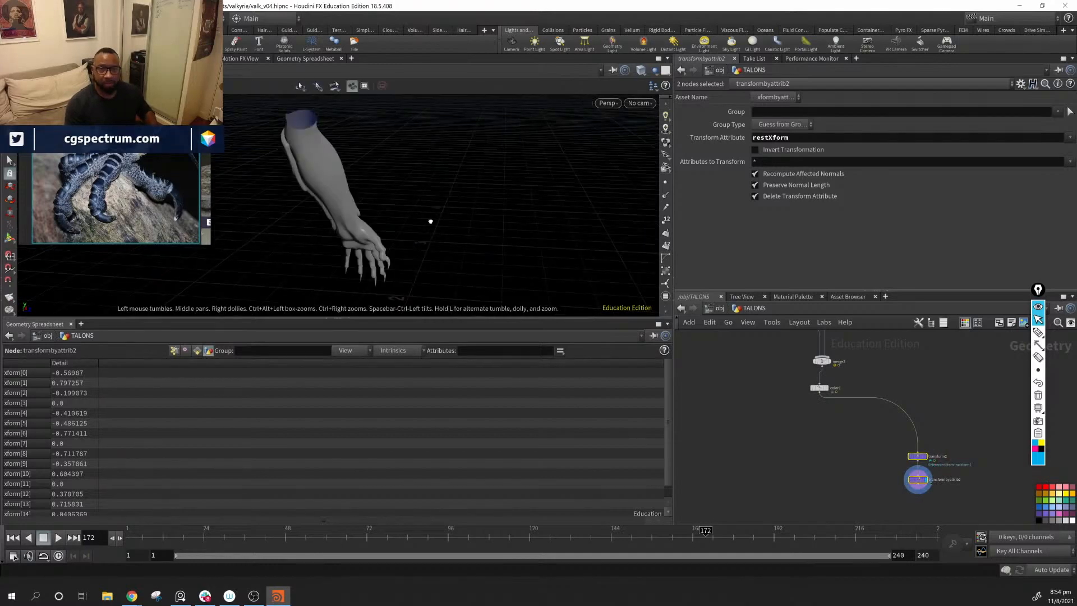
Step: Show the other scene objects in the viewport and inspect the scaled forearm on the full character
alt+drag(431, 221, 428, 282)
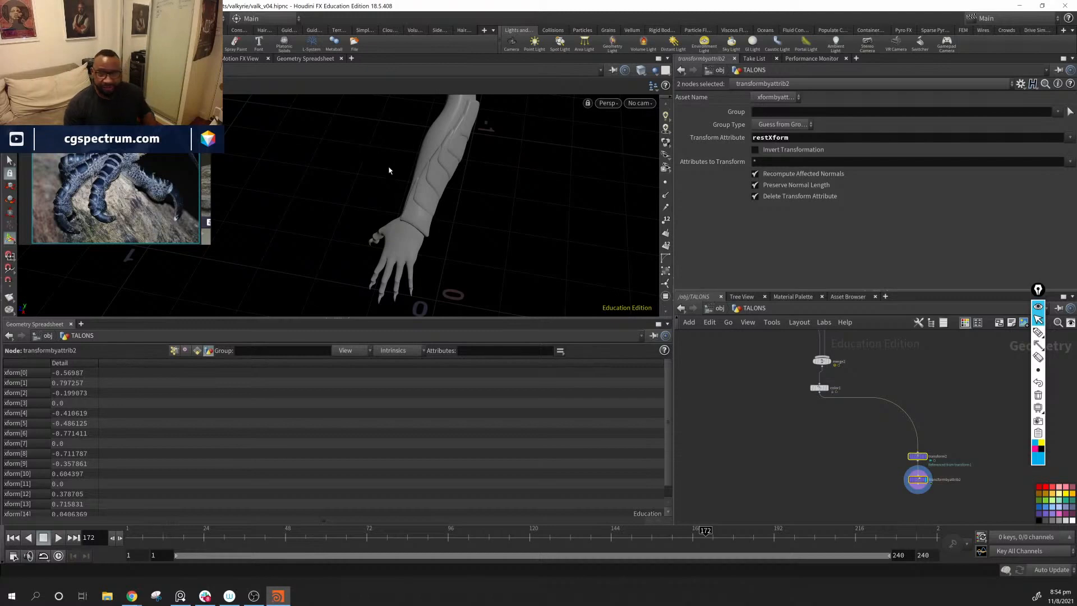
alt+drag(479, 180, 555, 197)
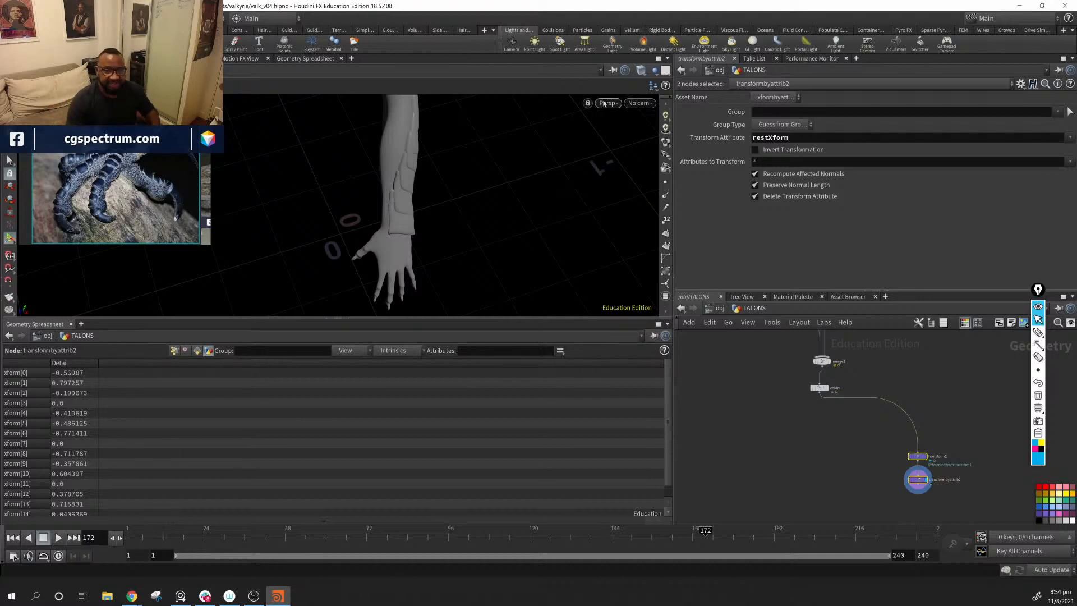
key(Escape)
drag(420, 144, 652, 130)
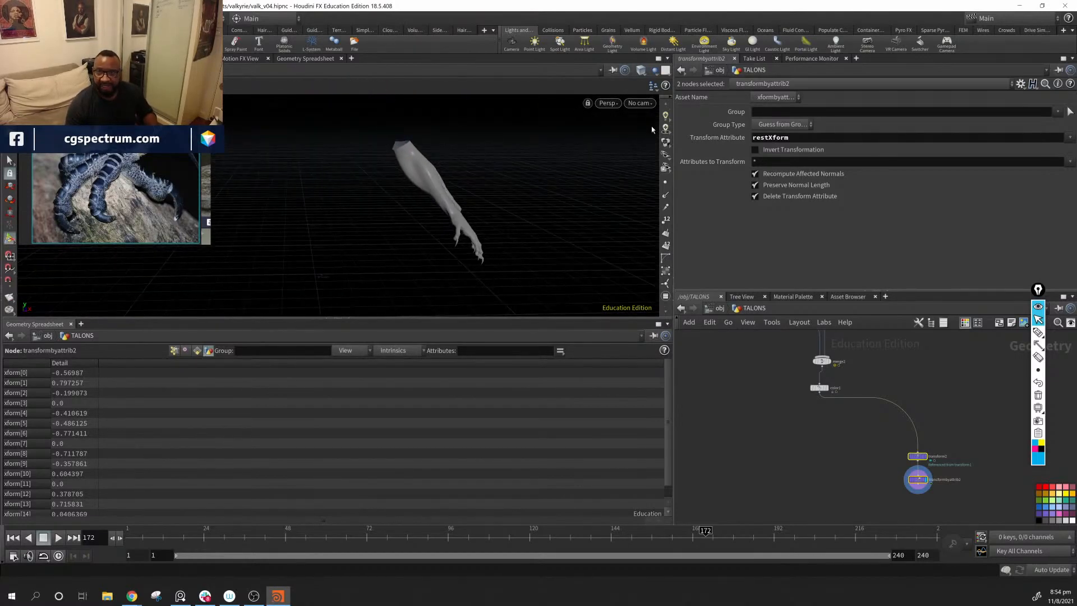
click(652, 75)
click(689, 101)
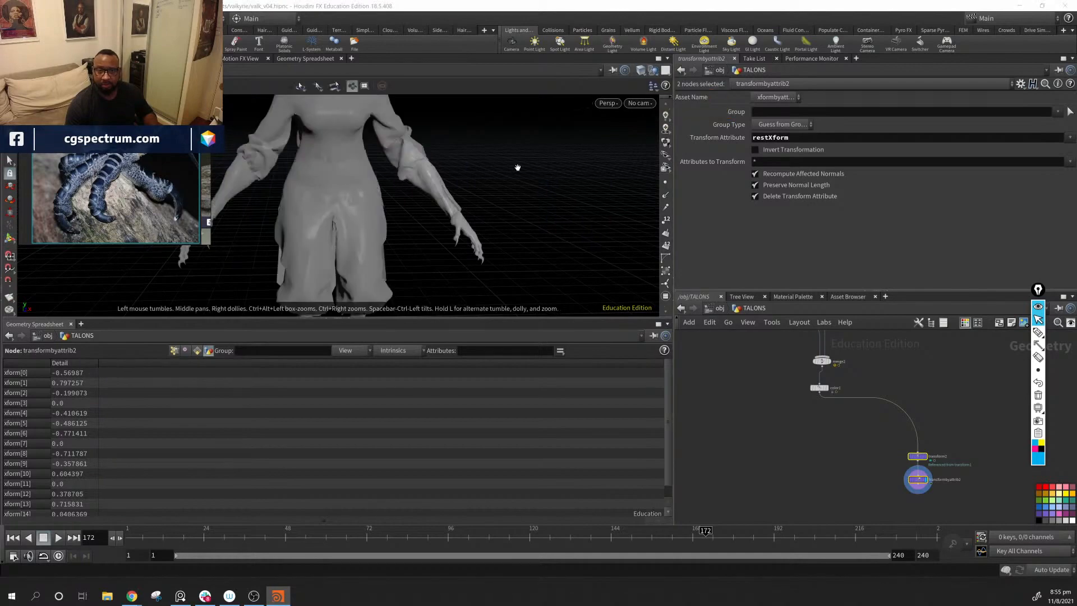
drag(517, 167, 368, 221)
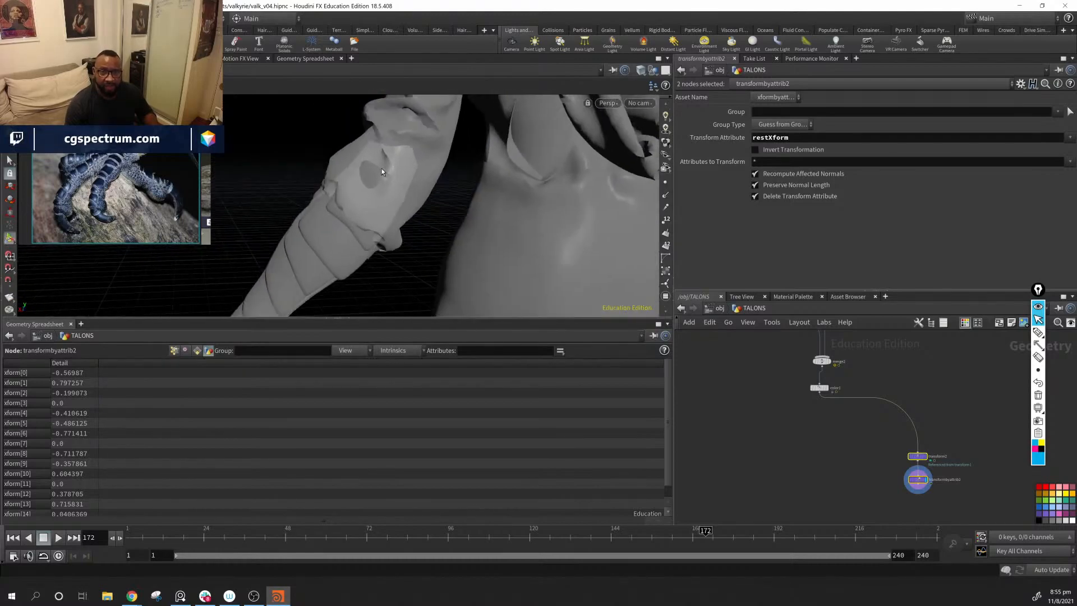
drag(398, 171, 458, 265)
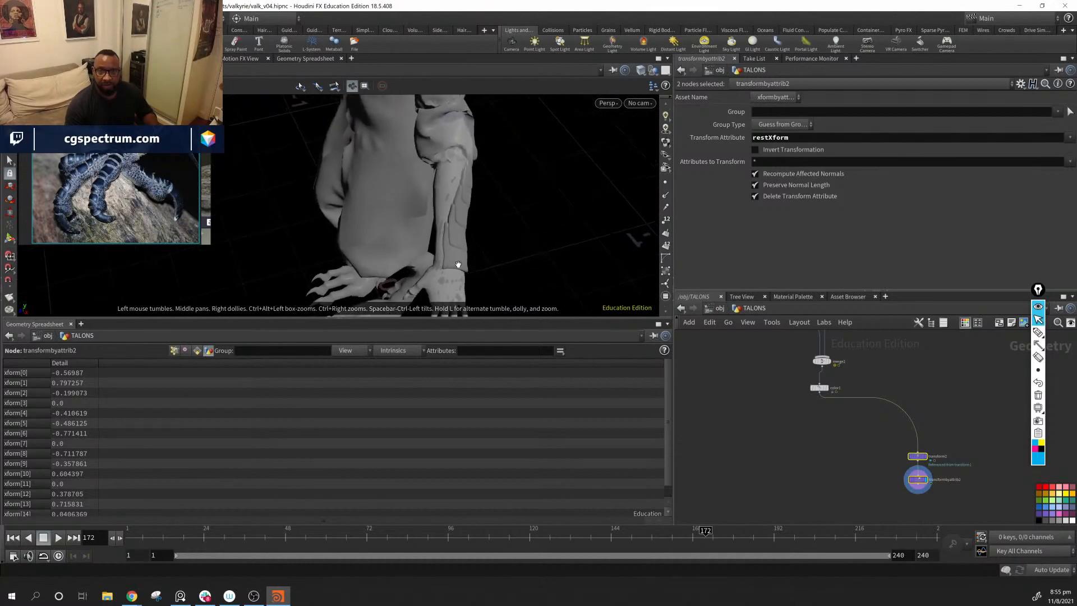
Step: Sketch a segmented scale layout over the forearm with the annotation pen, and clear the drawing
click(1040, 335)
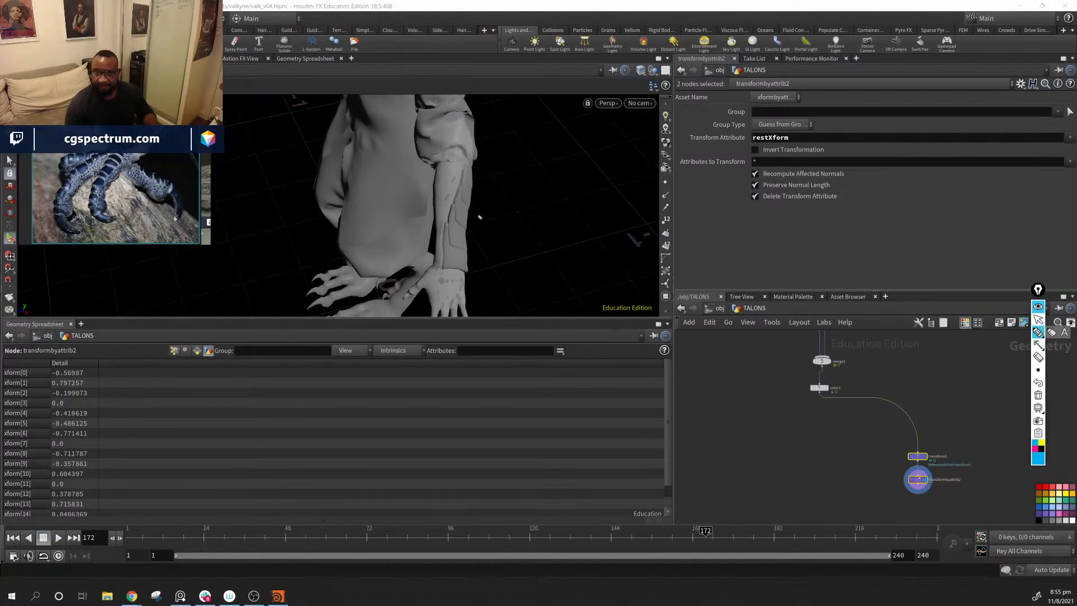
drag(455, 161, 456, 172)
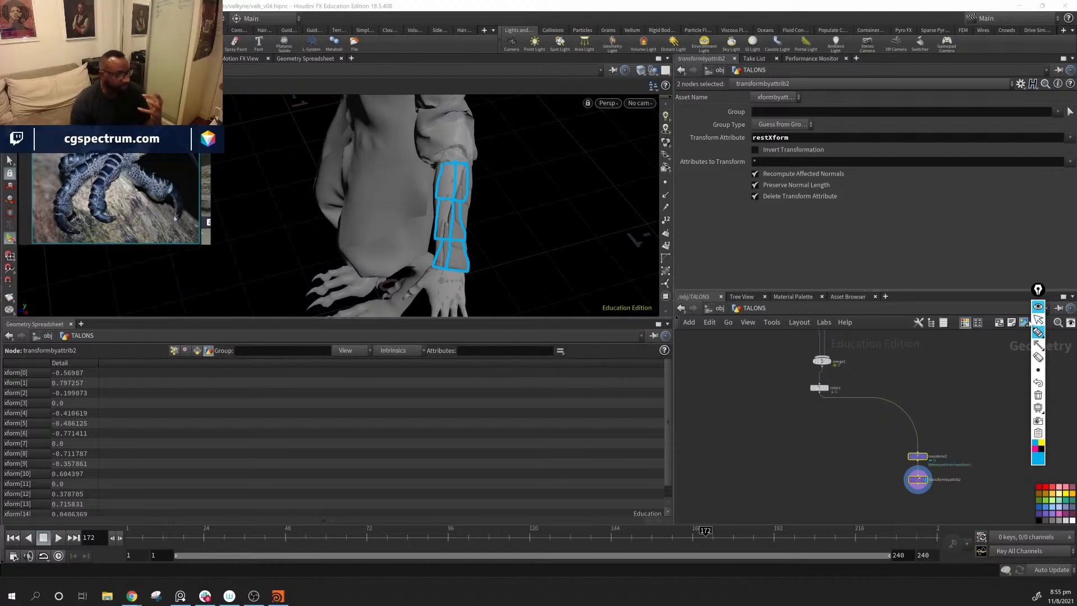
click(1041, 396)
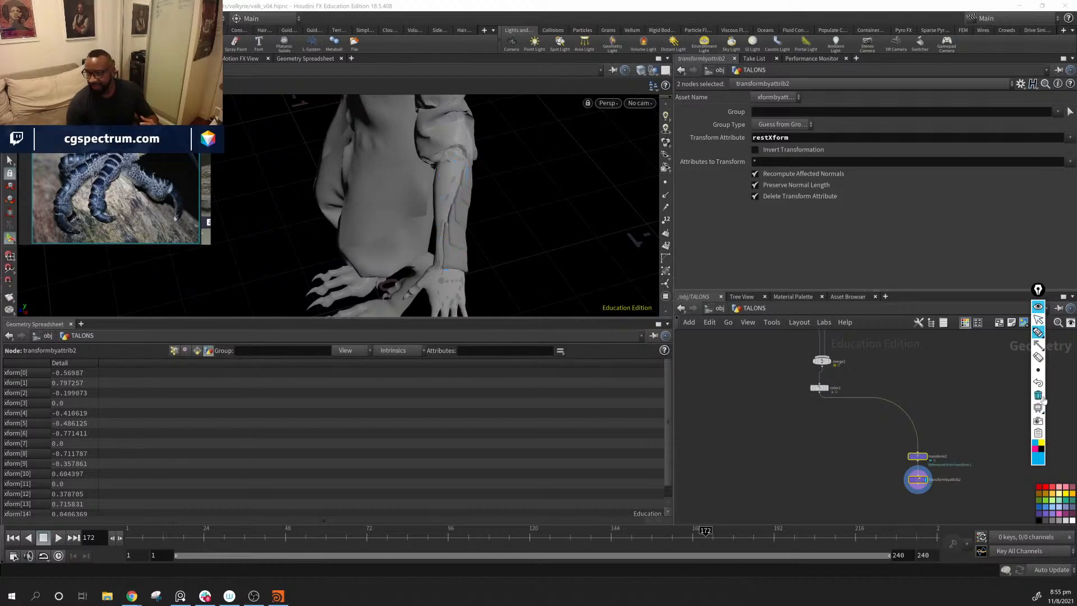
click(1039, 319)
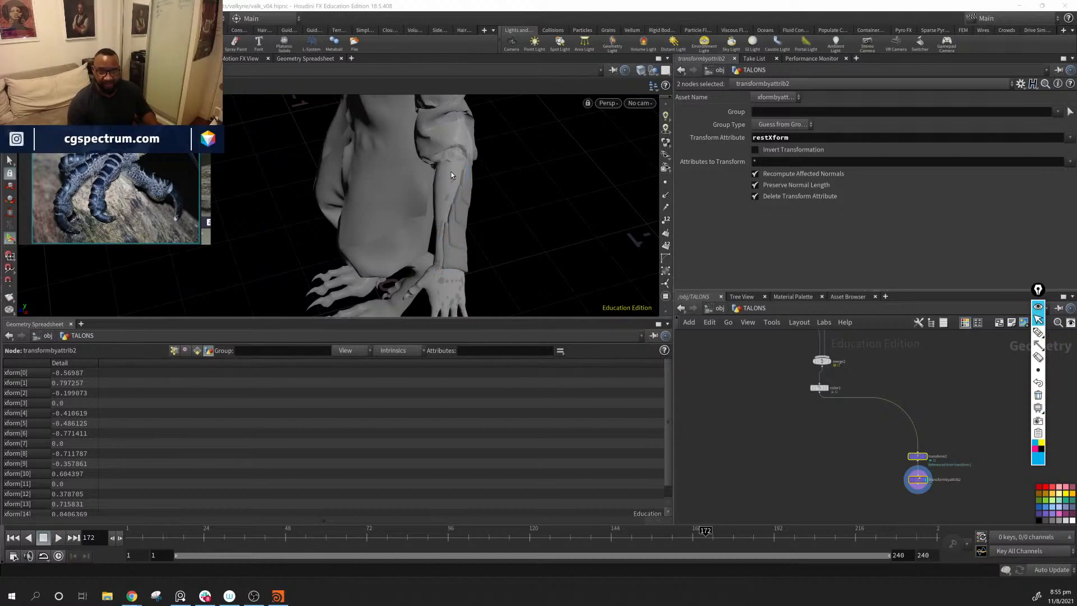
key(Escape)
Step: Examine the forearm scales on the character from several angles, from the sleeve to the wrist
drag(458, 257, 557, 269)
middle_drag(797, 446, 812, 523)
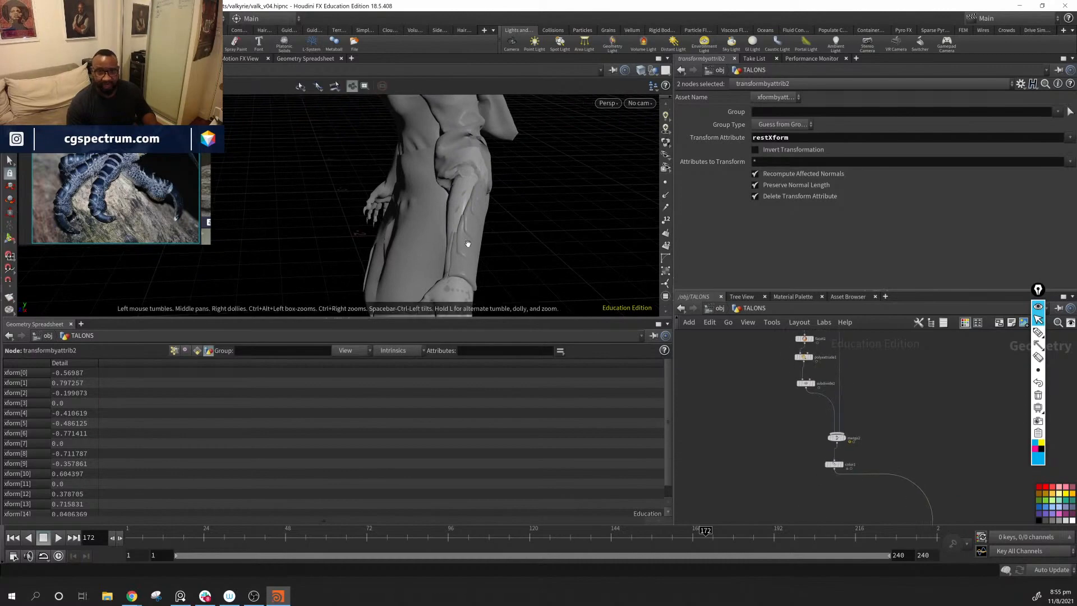
drag(466, 241, 469, 157)
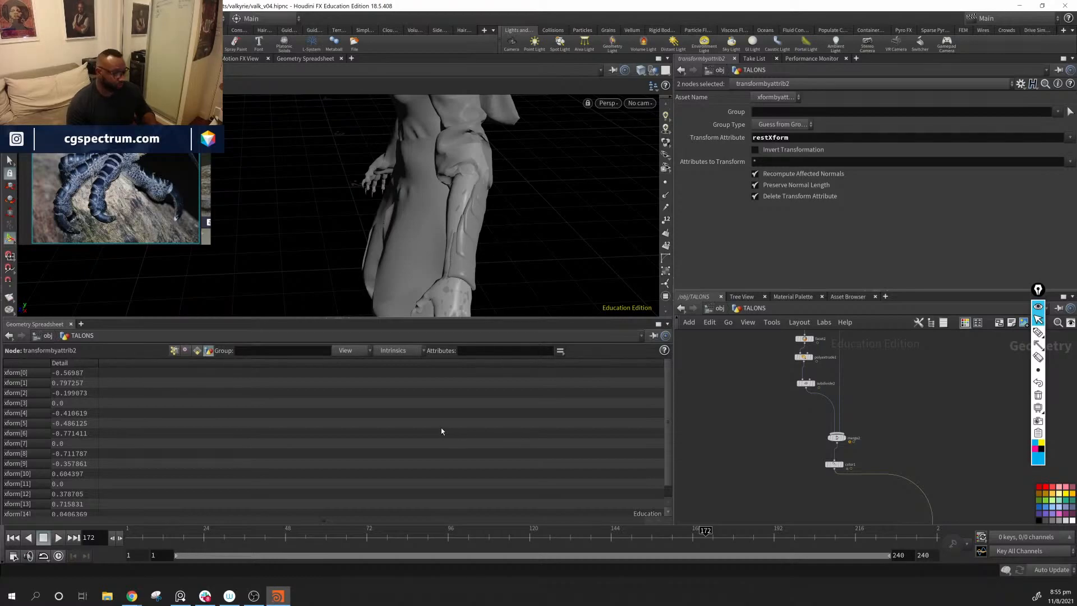
drag(519, 225, 360, 166)
right_drag(361, 166, 568, 289)
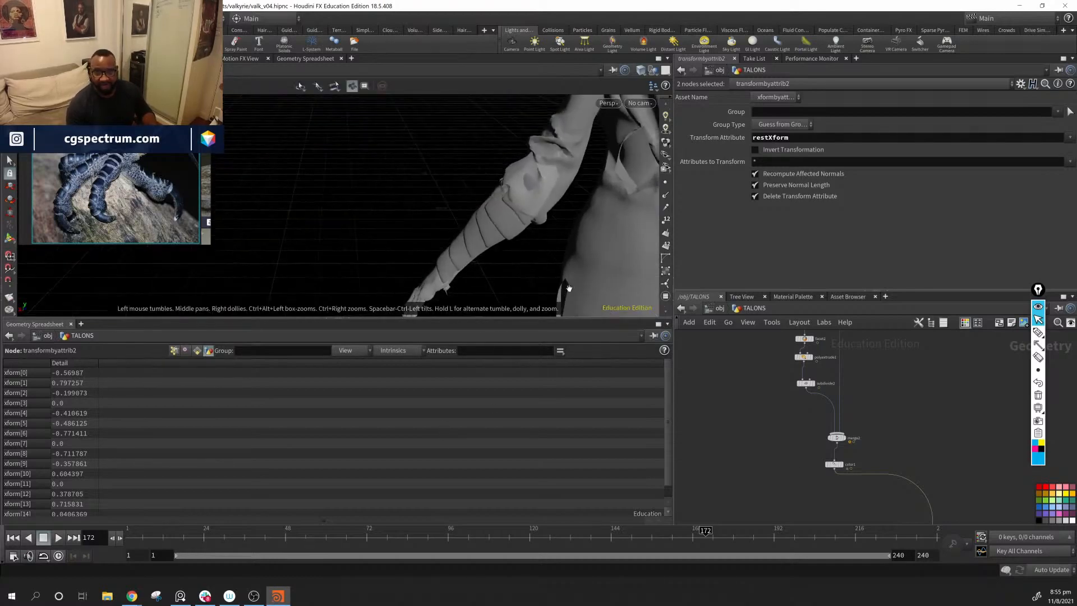
drag(467, 243, 571, 202)
right_drag(424, 204, 592, 286)
drag(592, 286, 490, 314)
Step: Select resample2, set its Segments to 15, and check the denser scales on the forearm
middle_drag(729, 362, 729, 461)
drag(396, 218, 280, 222)
middle_drag(741, 446, 756, 527)
middle_drag(685, 388, 793, 443)
scroll(802, 436, down, 2)
scroll(802, 436, up, 3)
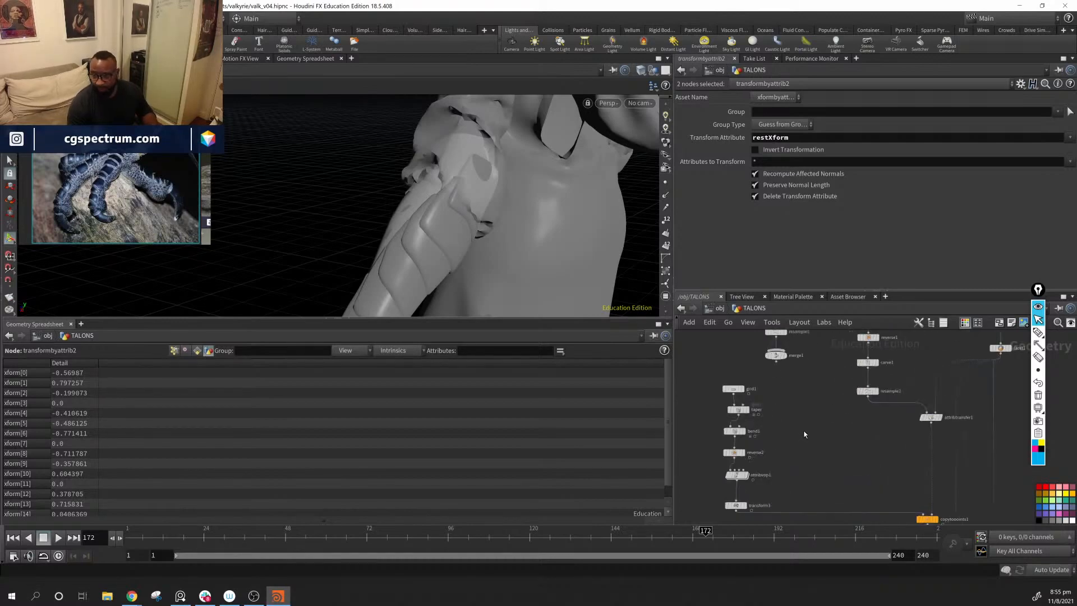
middle_drag(837, 412, 800, 449)
drag(784, 398, 851, 417)
drag(802, 456, 853, 424)
drag(850, 159, 881, 160)
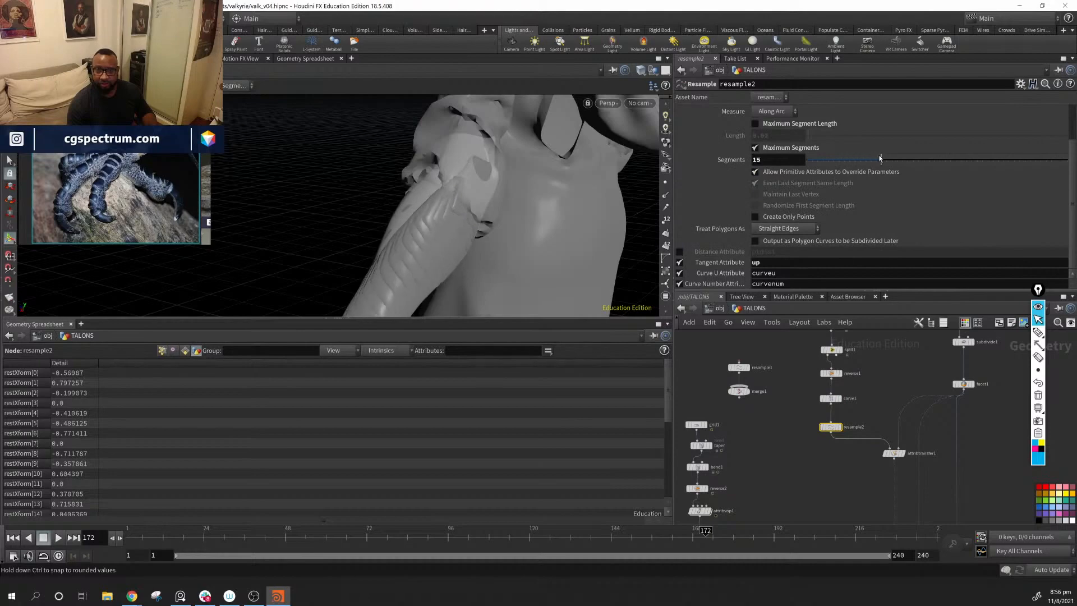
mouse_move(439, 224)
alt+mouse_down()
mouse_move(456, 229)
mouse_move(401, 218)
mouse_move(443, 218)
alt+mouse_up()
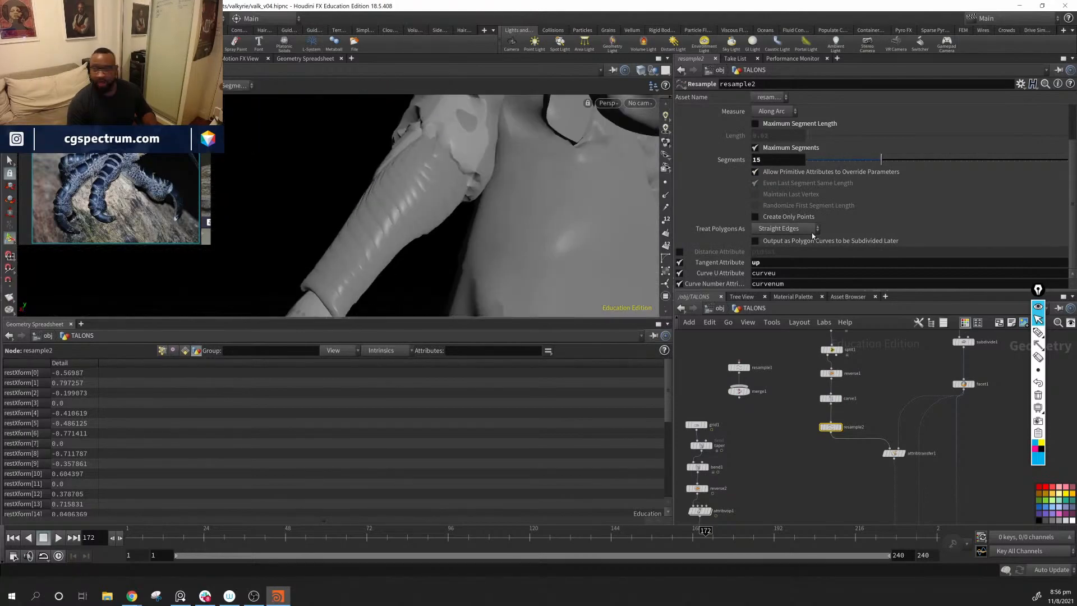
Step: Try 3 Segments on resample2, and settle on 5 for the forearm scales
drag(881, 160, 818, 161)
alt+drag(466, 183, 589, 197)
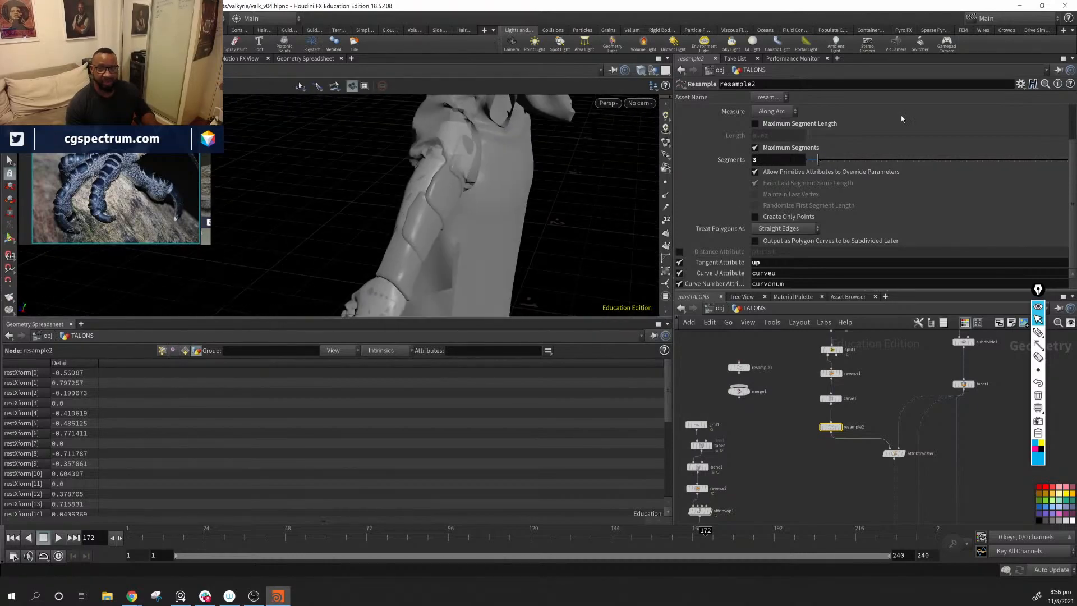
mouse_move(818, 159)
mouse_down()
mouse_move(834, 161)
mouse_move(821, 163)
mouse_move(828, 169)
mouse_up()
middle_drag(835, 470, 761, 346)
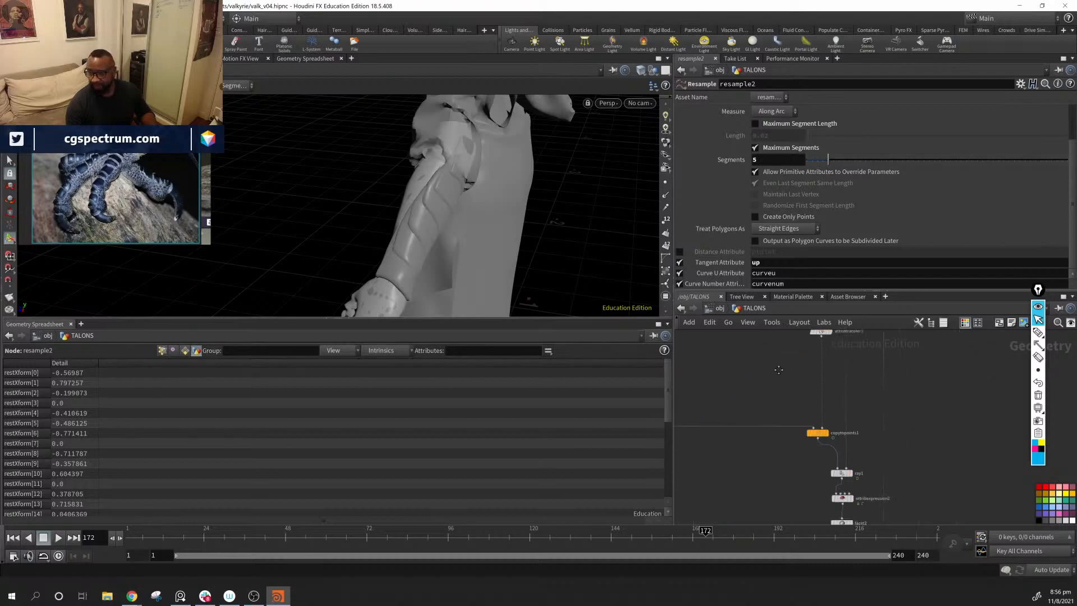
Step: Try 0.014 as the Position constant value on attribexpression2, and check the forearm scales' thickness from several angles
scroll(771, 341, down, 1)
middle_drag(923, 459, 916, 399)
scroll(829, 421, up, 2)
click(831, 408)
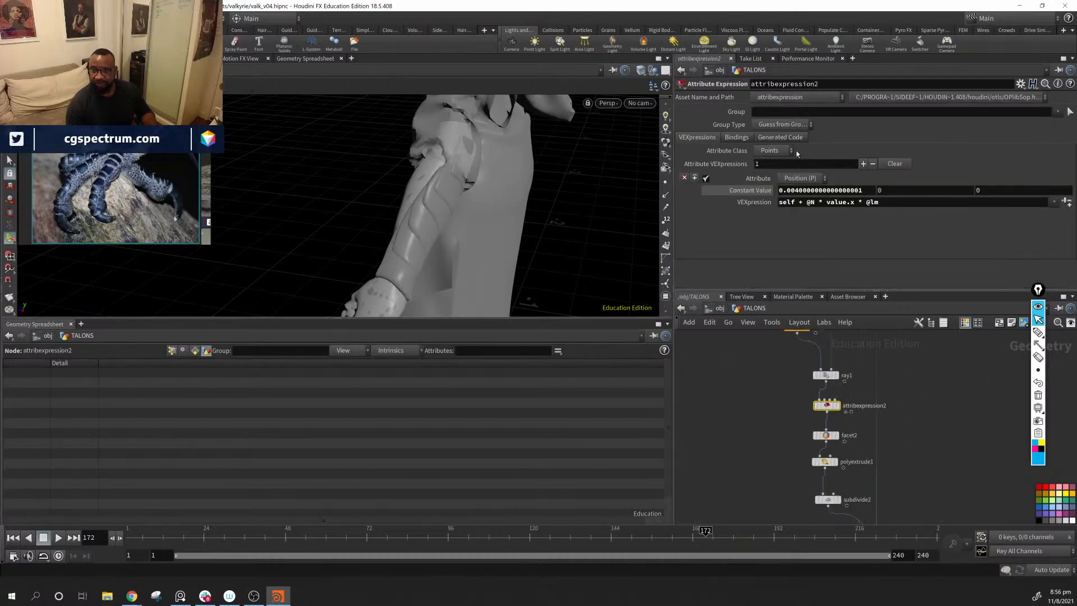
middle_drag(812, 190, 934, 227)
key(ctrl+z)
middle_drag(815, 218, 847, 230)
drag(413, 194, 424, 188)
drag(469, 233, 548, 204)
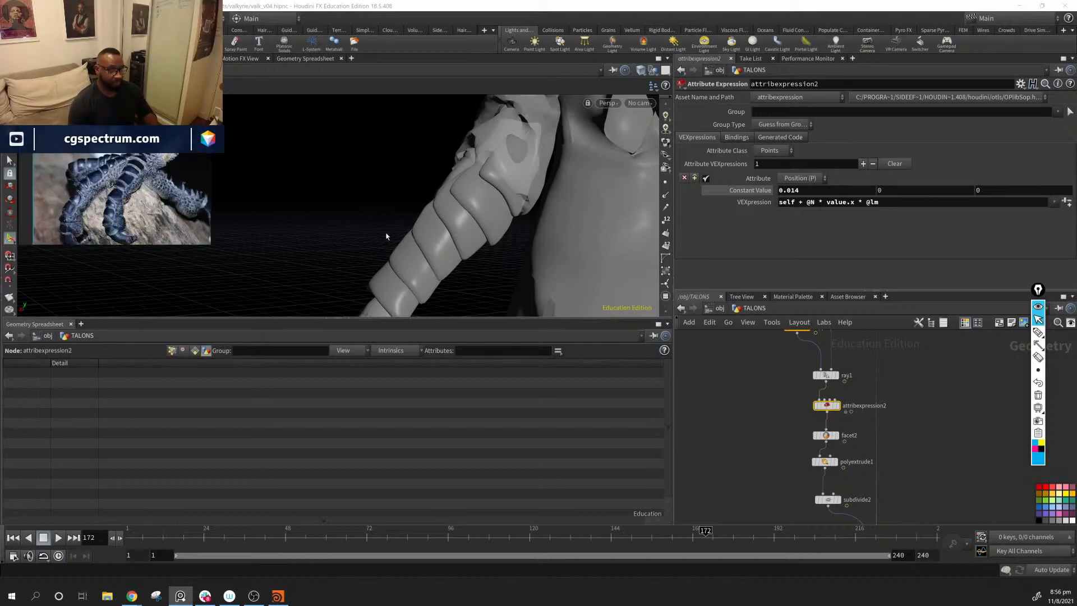
drag(457, 265, 468, 234)
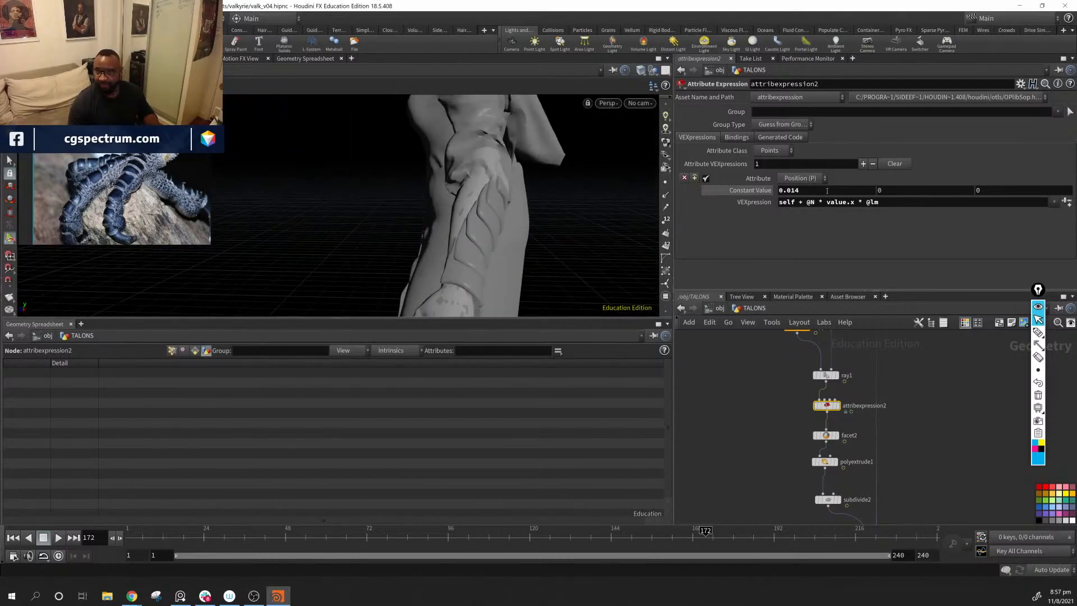
Step: Set attribexpression2's Position constant value to 0.008 to reduce how far the scales lift off the forearm
middle_drag(820, 192, 813, 227)
alt+drag(555, 221, 690, 174)
middle_drag(822, 192, 796, 233)
Step: Select the carve1 node between reverse1 and resample2 in the scale curve branch
middle_drag(893, 437, 931, 422)
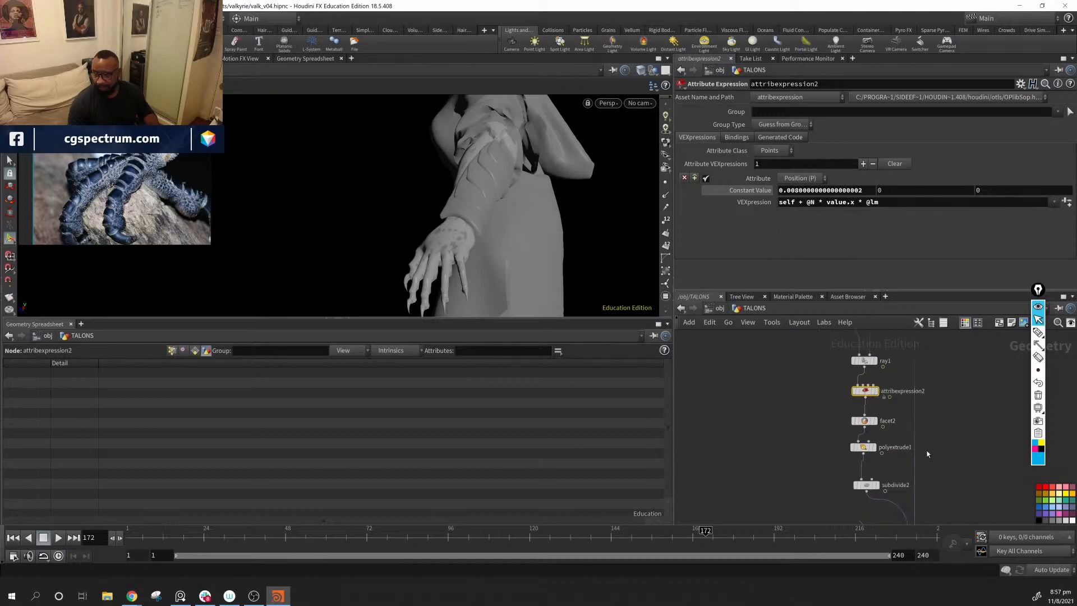
mouse_move(931, 477)
middle_down()
mouse_move(954, 429)
mouse_move(934, 474)
middle_up()
scroll(954, 429, down, 6)
scroll(826, 432, up, 4)
scroll(914, 415, up, 1)
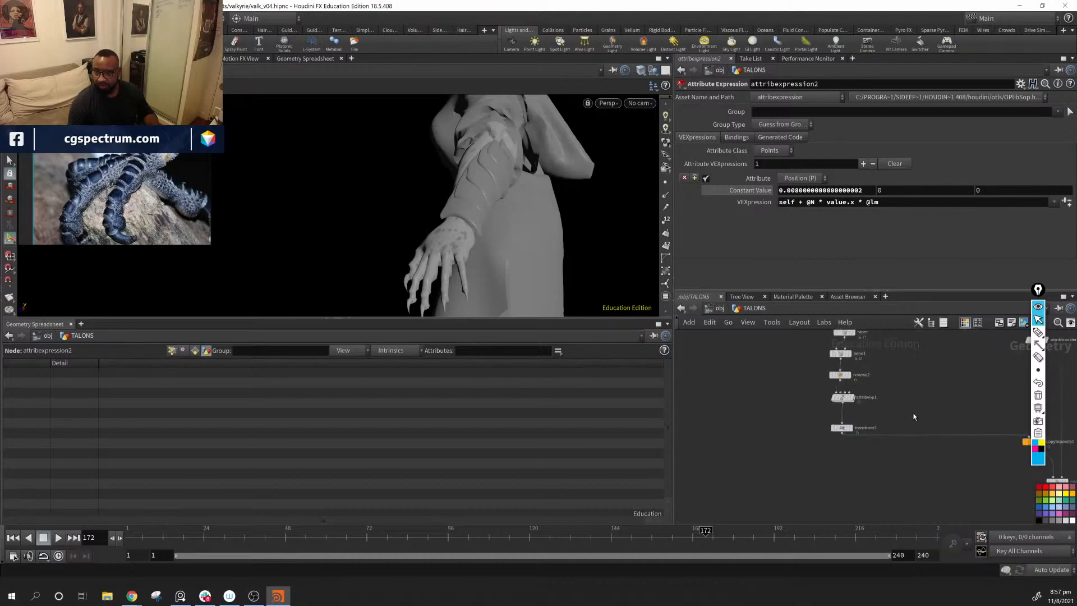
middle_drag(914, 417, 780, 528)
scroll(802, 493, down, 1)
scroll(789, 484, up, 4)
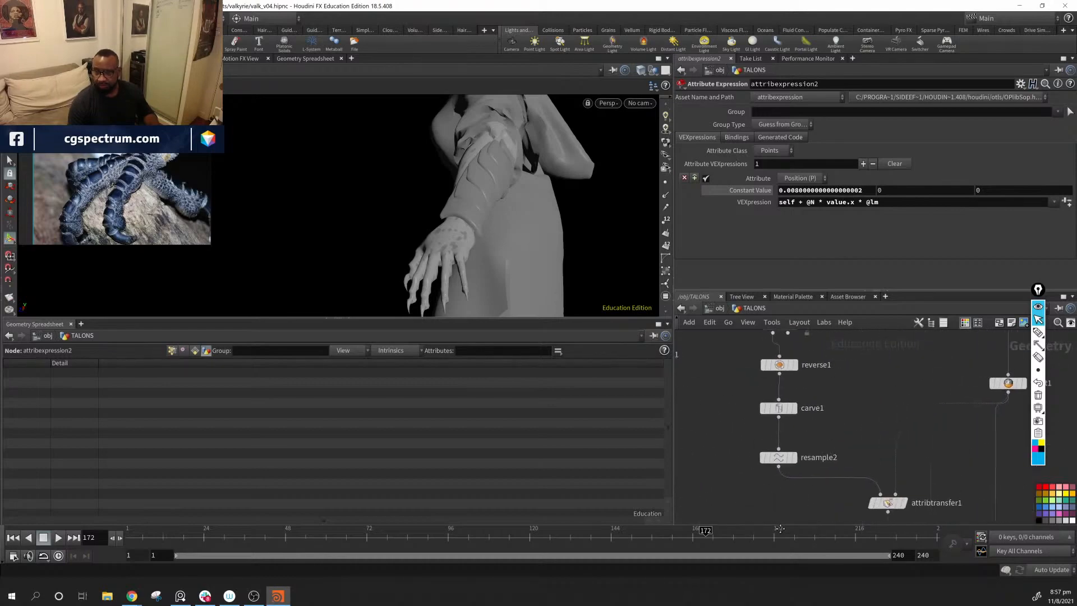
scroll(794, 507, down, 10)
middle_drag(788, 478, 758, 460)
scroll(831, 447, up, 4)
scroll(813, 441, up, 6)
middle_drag(752, 399, 698, 516)
scroll(897, 409, down, 3)
scroll(896, 409, up, 1)
middle_drag(844, 348, 837, 491)
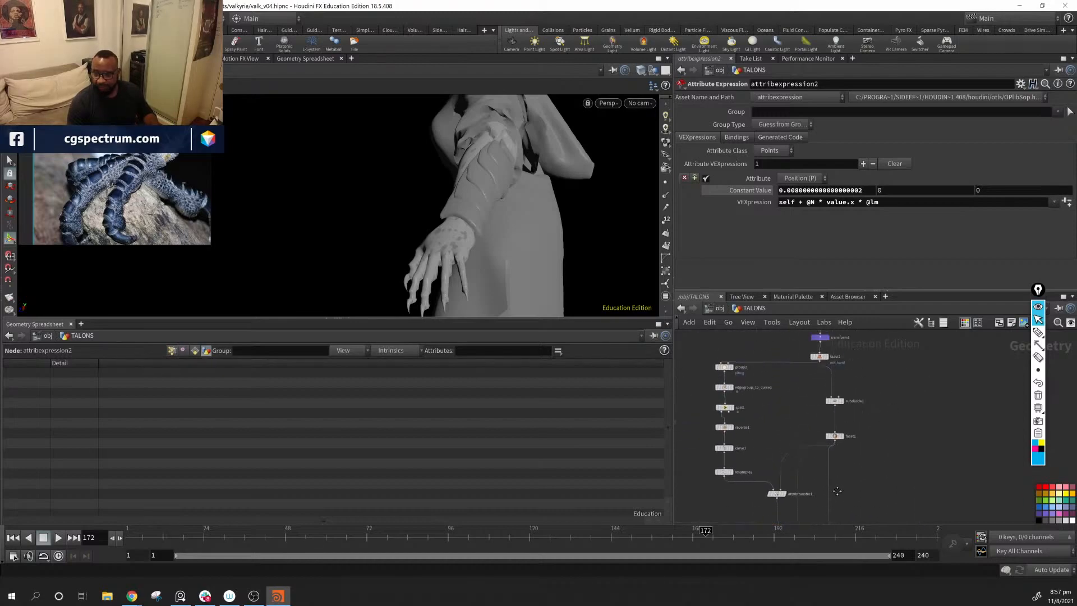
middle_drag(791, 435, 831, 450)
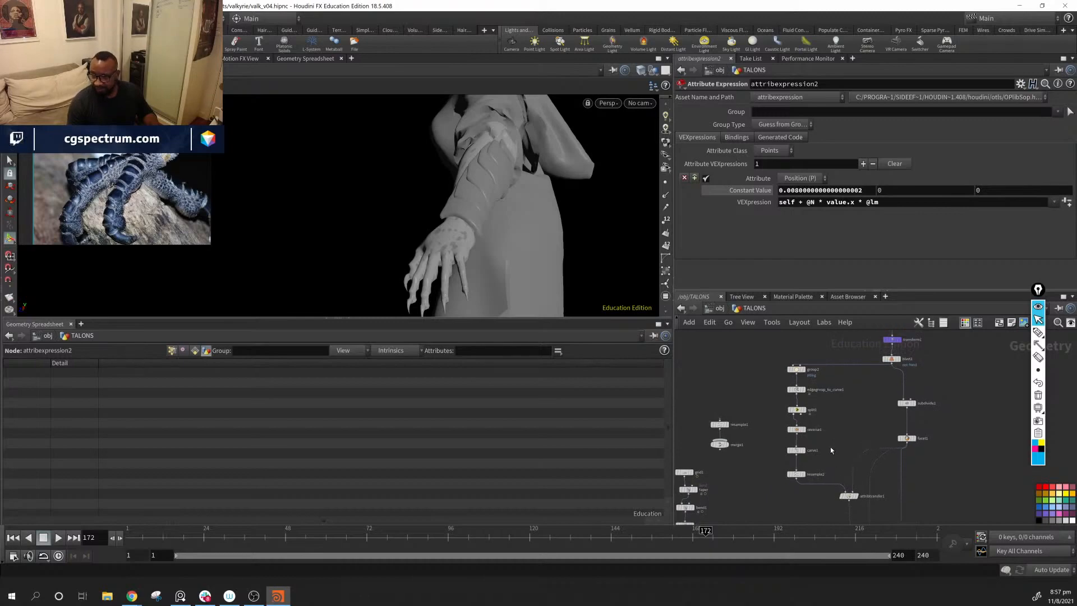
click(796, 451)
Step: Try Second U values of 0.495 and 0.561 on carve1, and check the scales' extent along the forearm
alt+drag(537, 214, 416, 136)
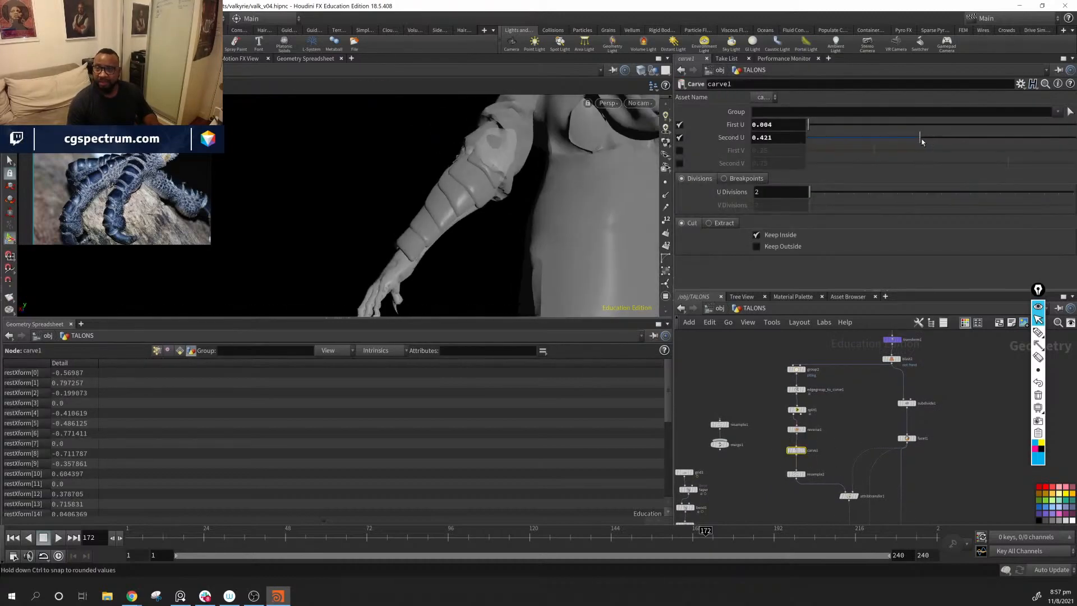
drag(918, 136, 942, 139)
alt+drag(480, 194, 542, 206)
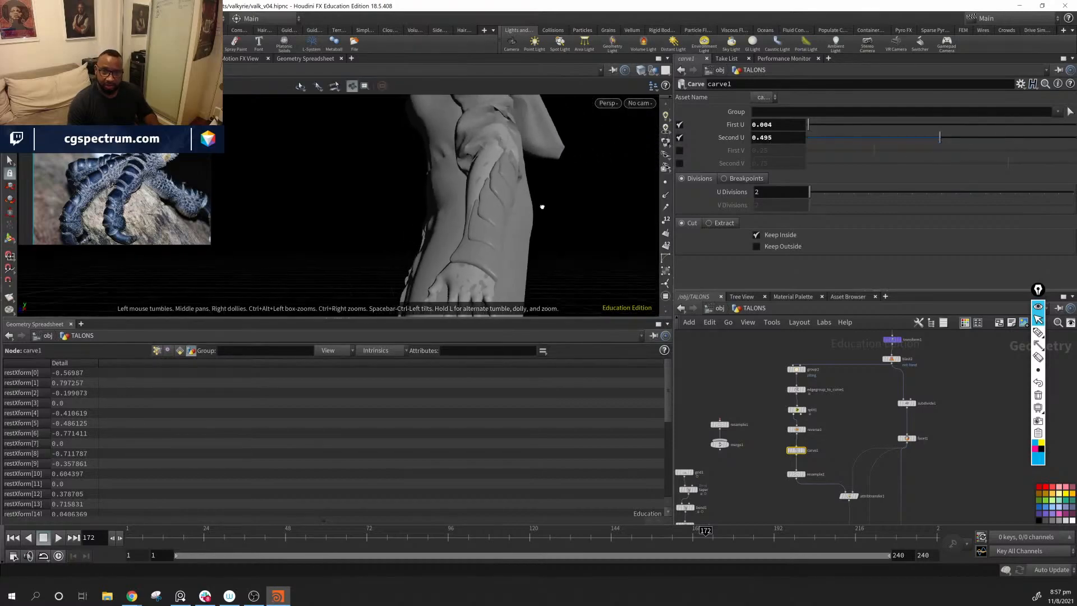
drag(943, 140, 958, 143)
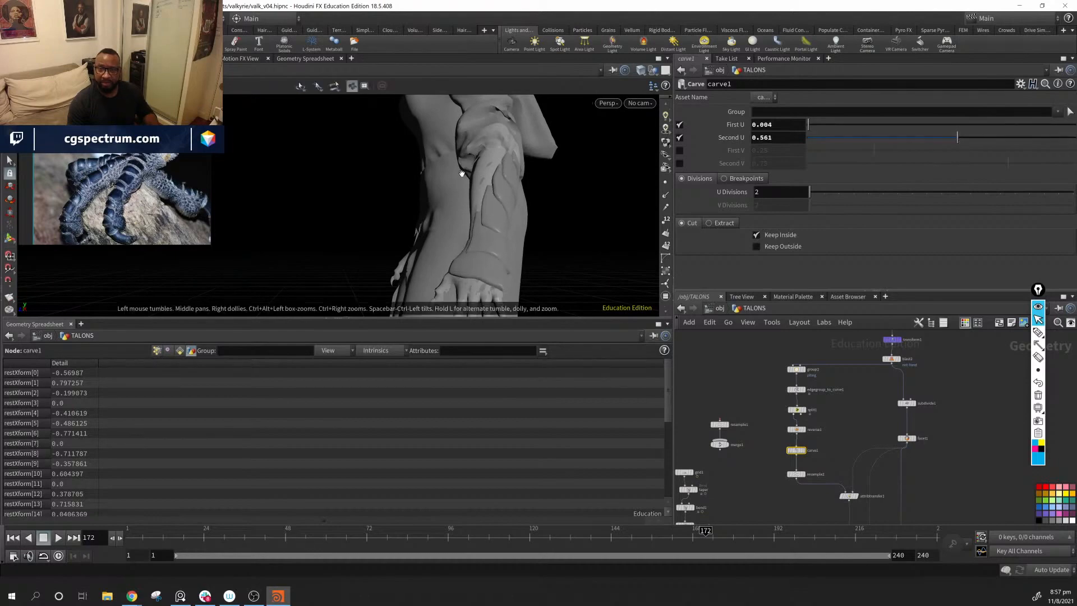
alt+drag(466, 173, 594, 191)
Step: Try 0.175 for carve1's First U, settle on 0.232, and set Second U to 0.423 for the forearm scales
drag(817, 119, 855, 151)
alt+drag(369, 178, 500, 192)
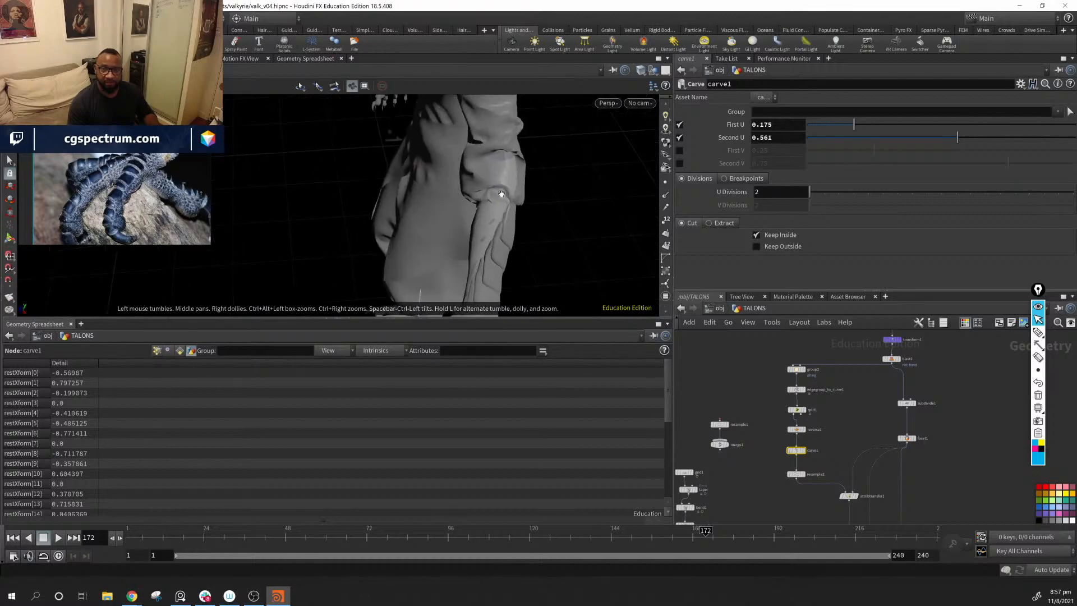
alt+right_drag(500, 192, 725, 259)
alt+drag(724, 259, 567, 216)
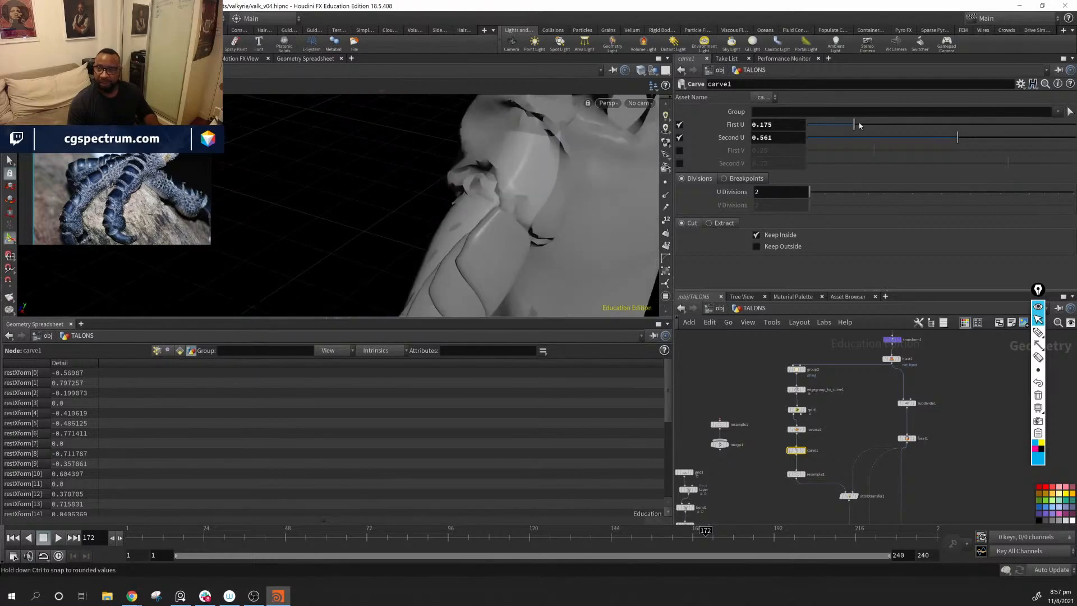
mouse_move(858, 127)
mouse_down()
mouse_move(895, 132)
mouse_move(872, 135)
mouse_up()
alt+drag(517, 180, 440, 208)
drag(871, 127, 870, 128)
alt+drag(479, 181, 686, 220)
alt+drag(566, 169, 550, 202)
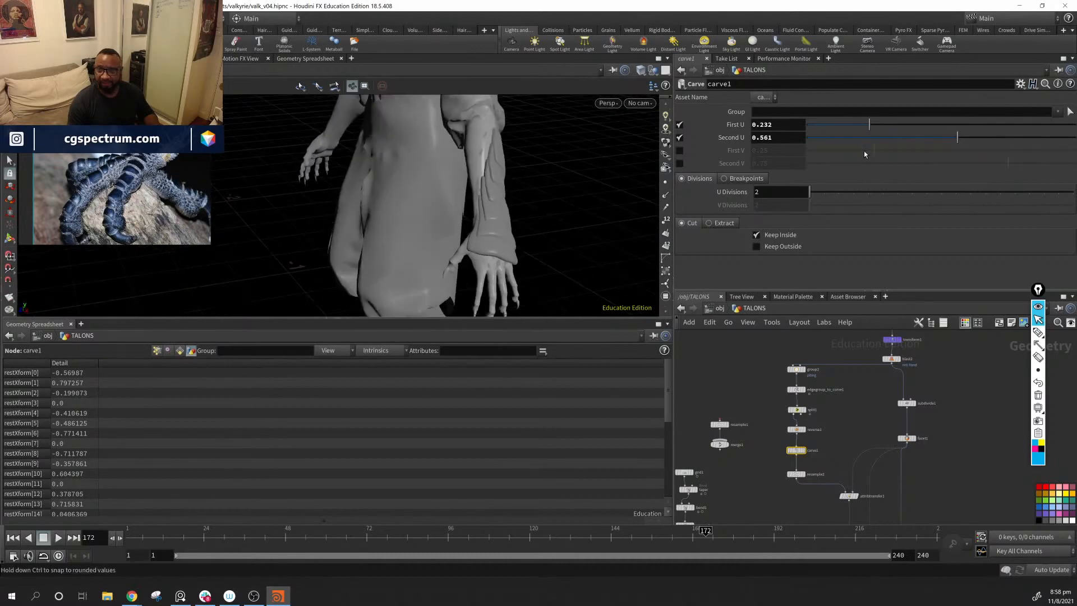
drag(956, 139, 921, 162)
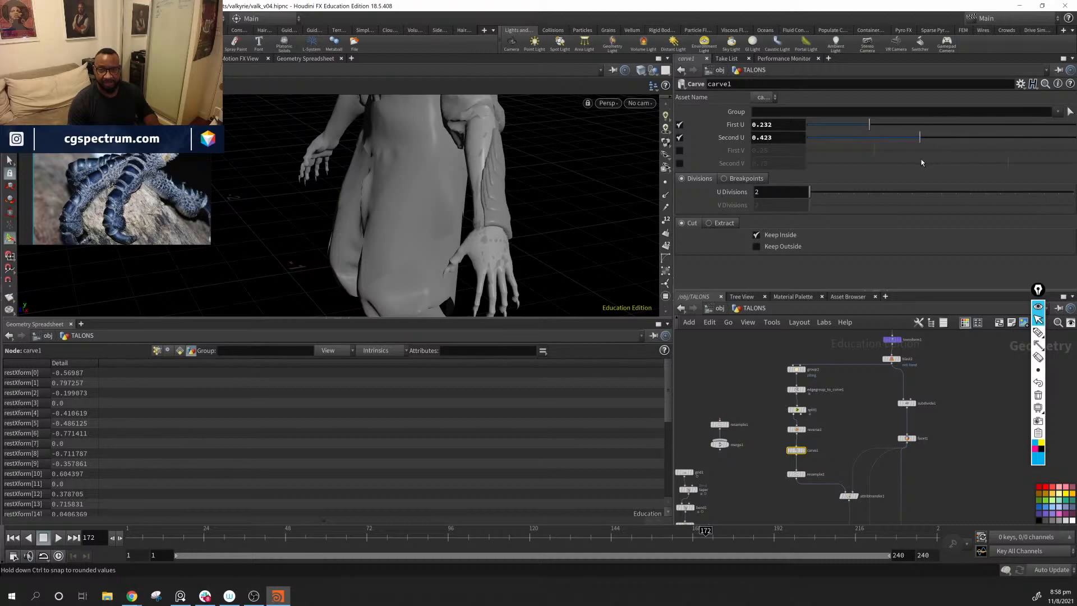
drag(512, 257, 494, 211)
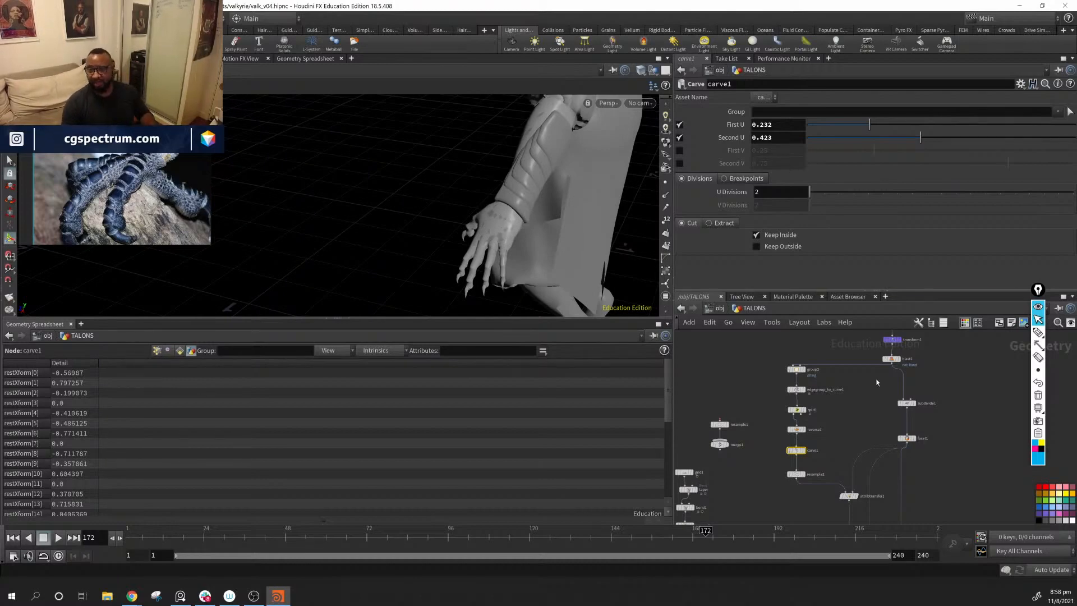
Step: Remove the upper intermediate points from attribvop1's Lift Mask ramp, and set its end point to position 1, value 1
middle_drag(843, 458, 882, 353)
click(728, 454)
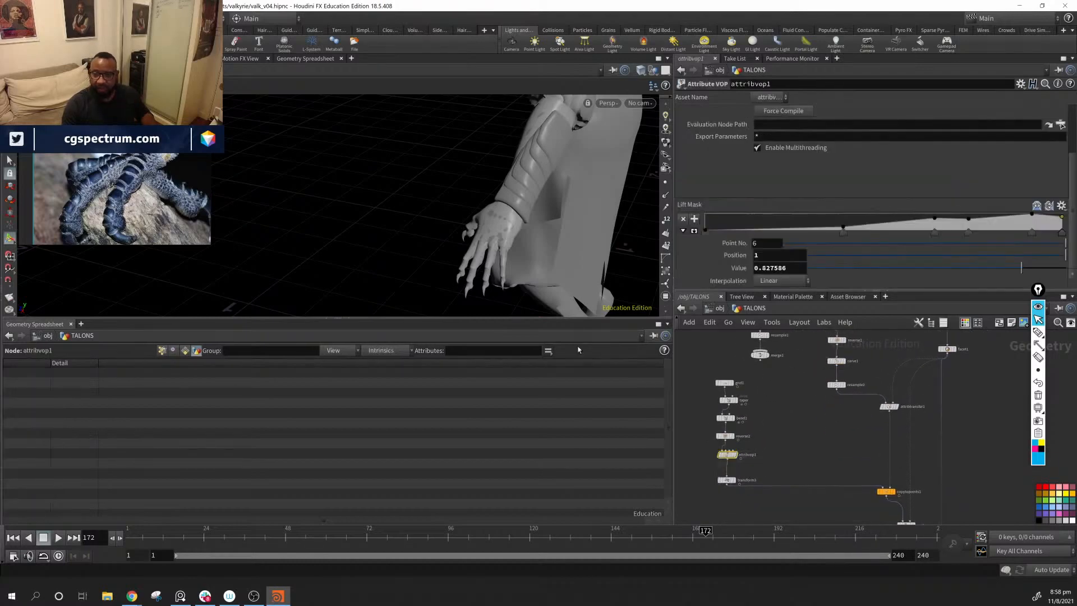
drag(969, 233, 968, 257)
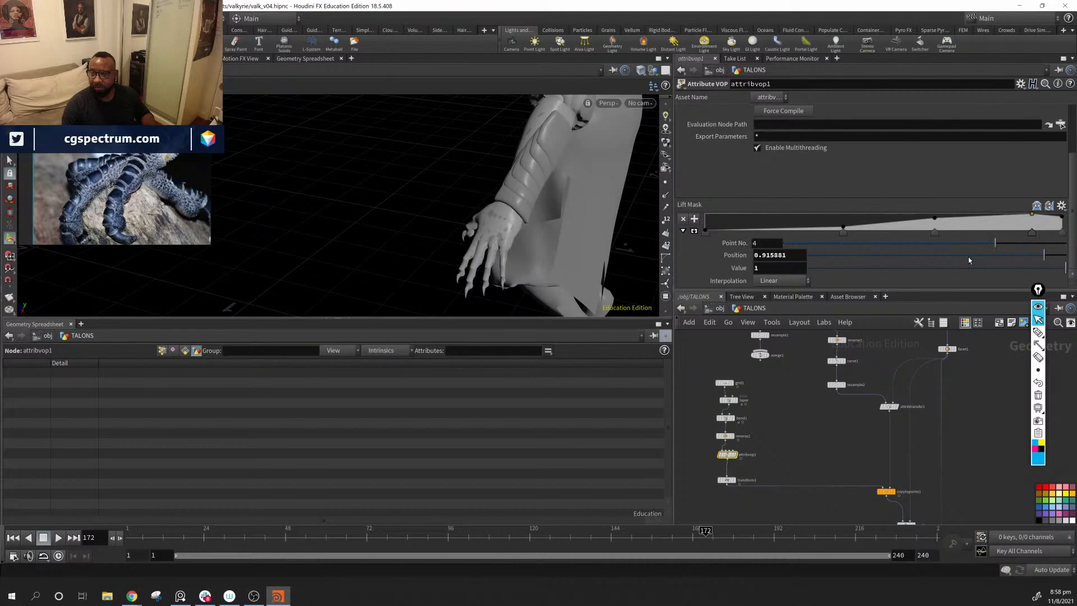
click(934, 231)
drag(1032, 234, 1034, 251)
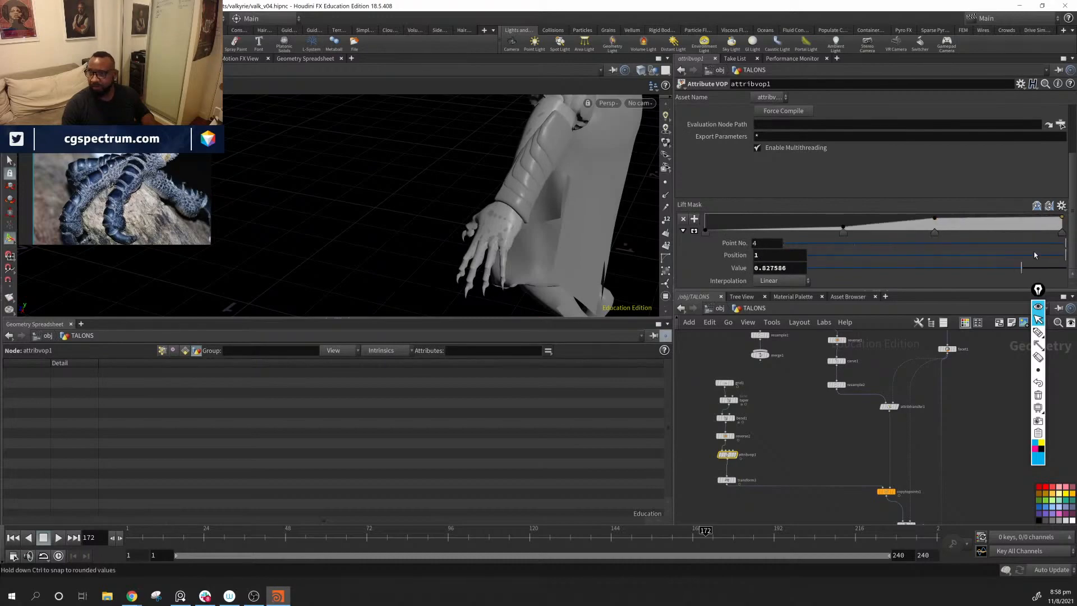
click(1065, 214)
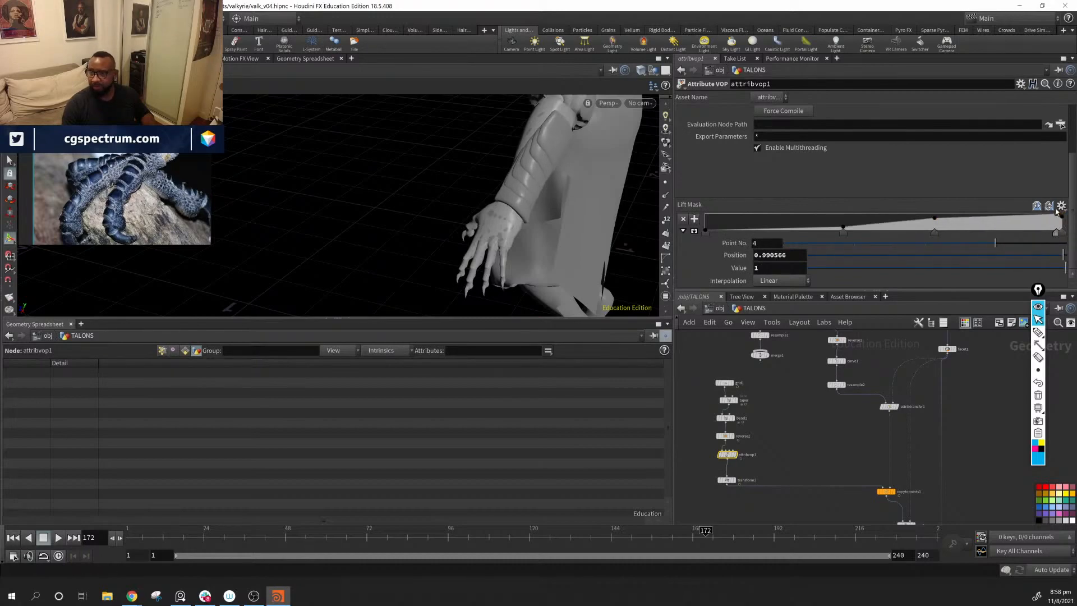
mouse_move(1057, 211)
mouse_down()
mouse_move(1054, 228)
mouse_move(1071, 206)
mouse_up()
drag(940, 222, 1062, 213)
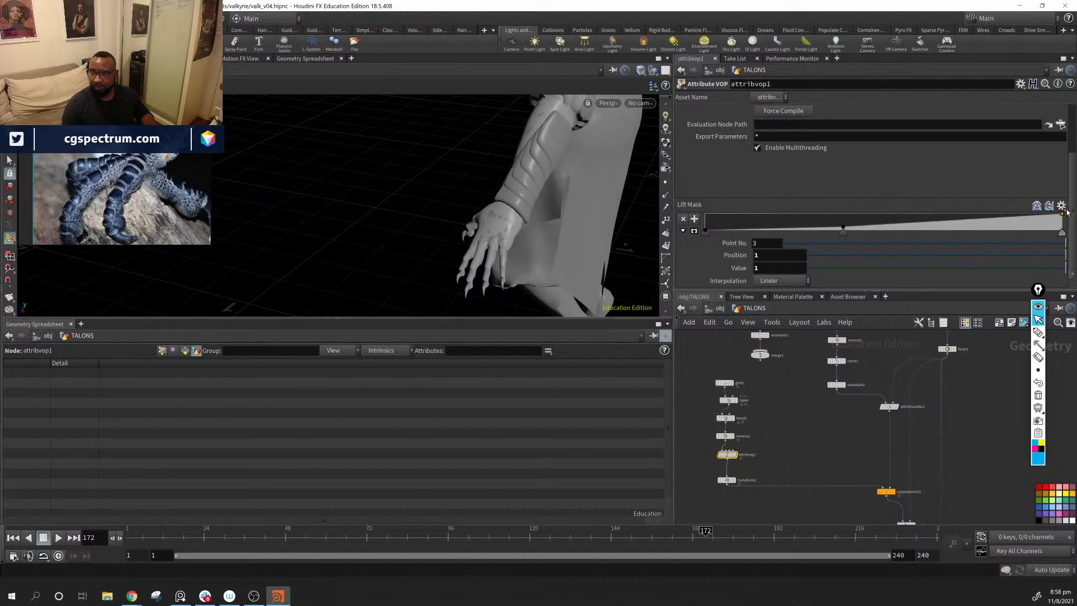
Step: Move the Lift Mask's second point to position 0.273, value 0.121, and add two points beyond it, the last at position 0.845, value 0.983
drag(843, 231, 803, 237)
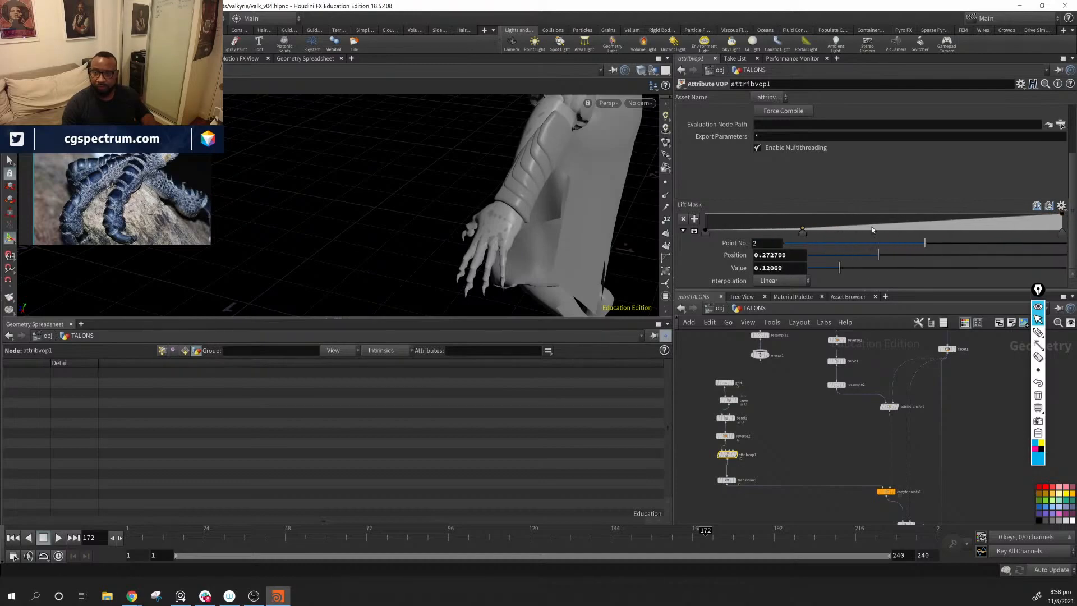
click(923, 224)
drag(1008, 221, 1008, 218)
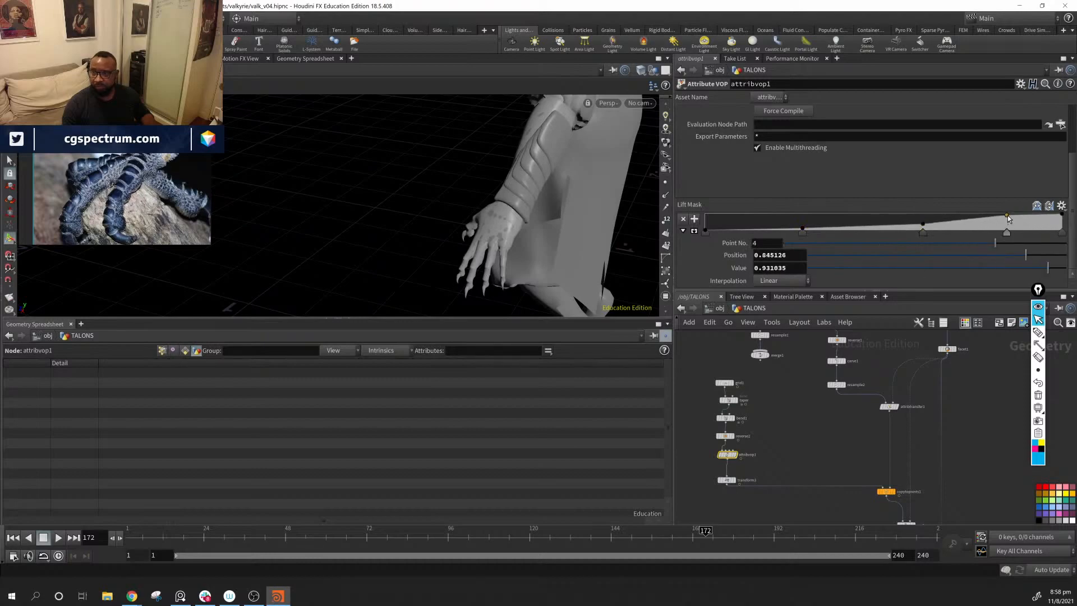
drag(658, 181, 643, 234)
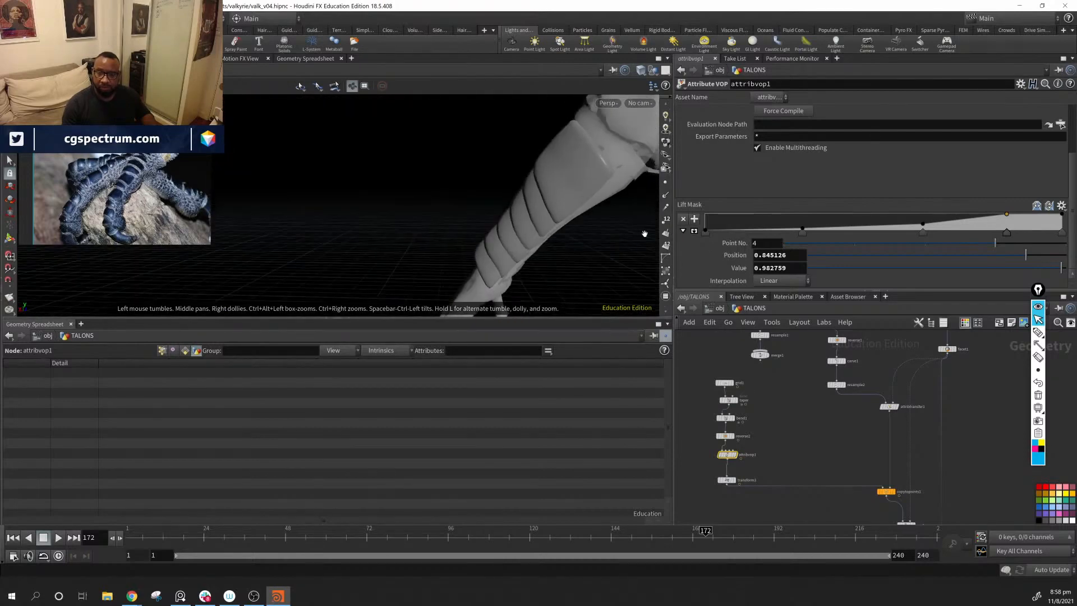
Step: Try negative values such as -0.494 and -0.247 on the Lift Mask's first point, and settle on about 0.052
click(705, 233)
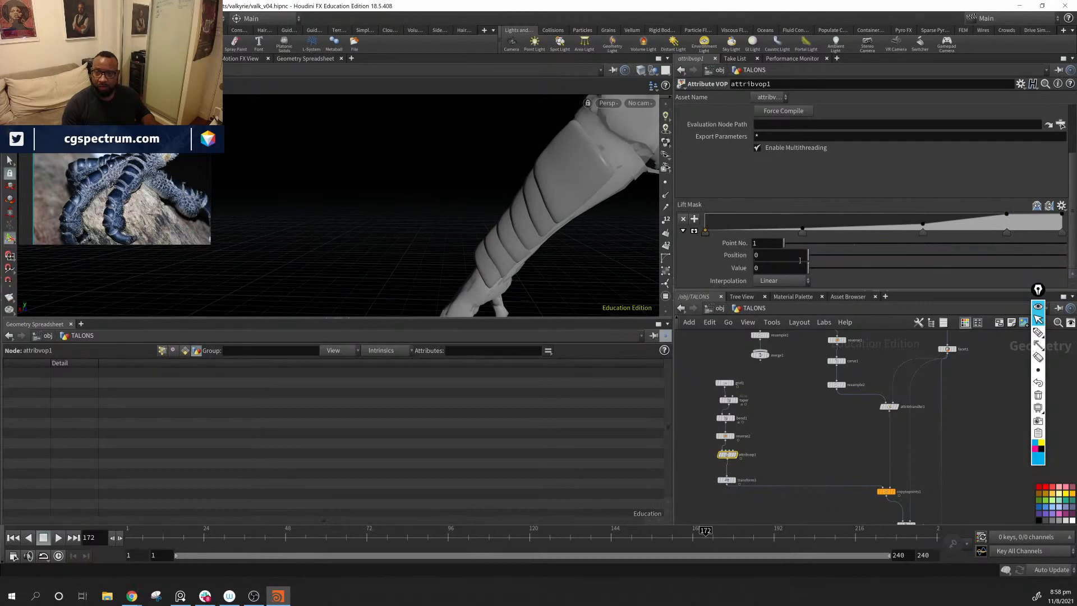
middle_drag(799, 270, 765, 308)
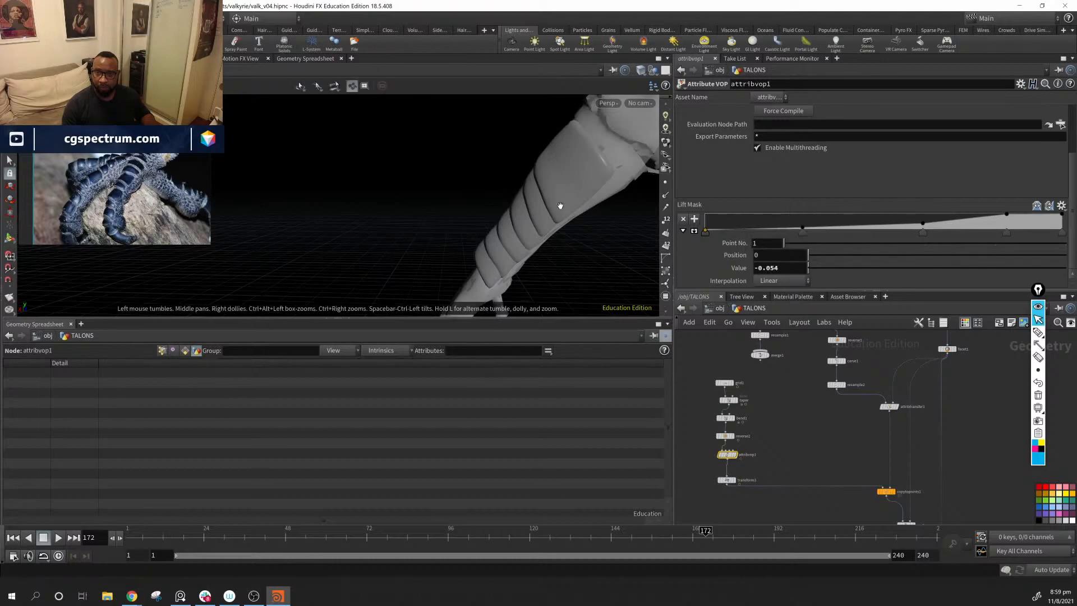
drag(559, 206, 617, 235)
middle_drag(788, 268, 764, 293)
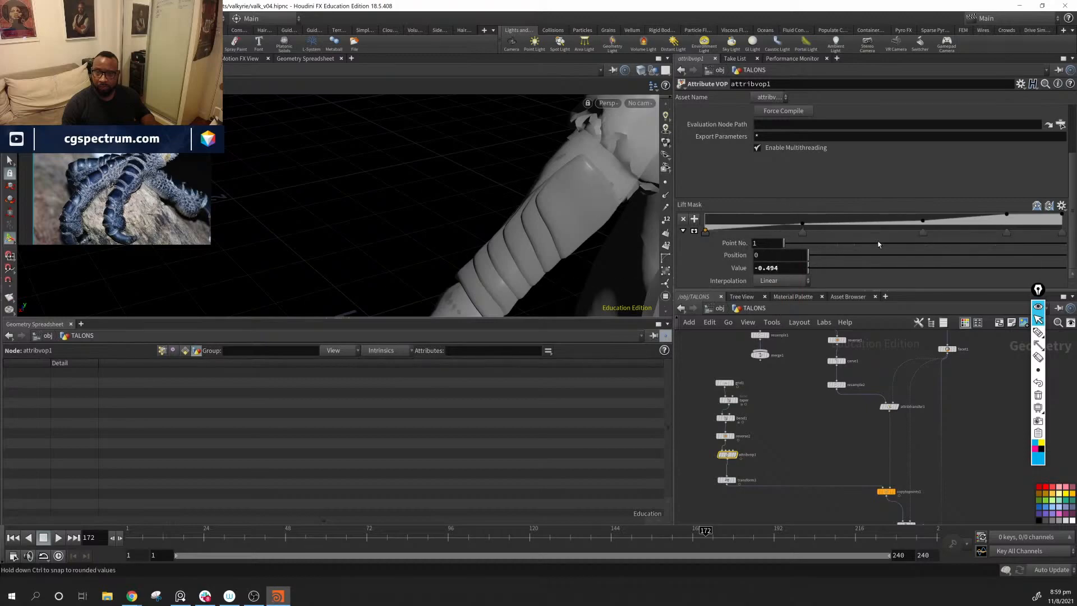
alt+drag(600, 225, 786, 286)
mouse_move(791, 268)
middle_down()
mouse_move(801, 268)
mouse_move(778, 268)
middle_up()
alt+drag(527, 241, 582, 212)
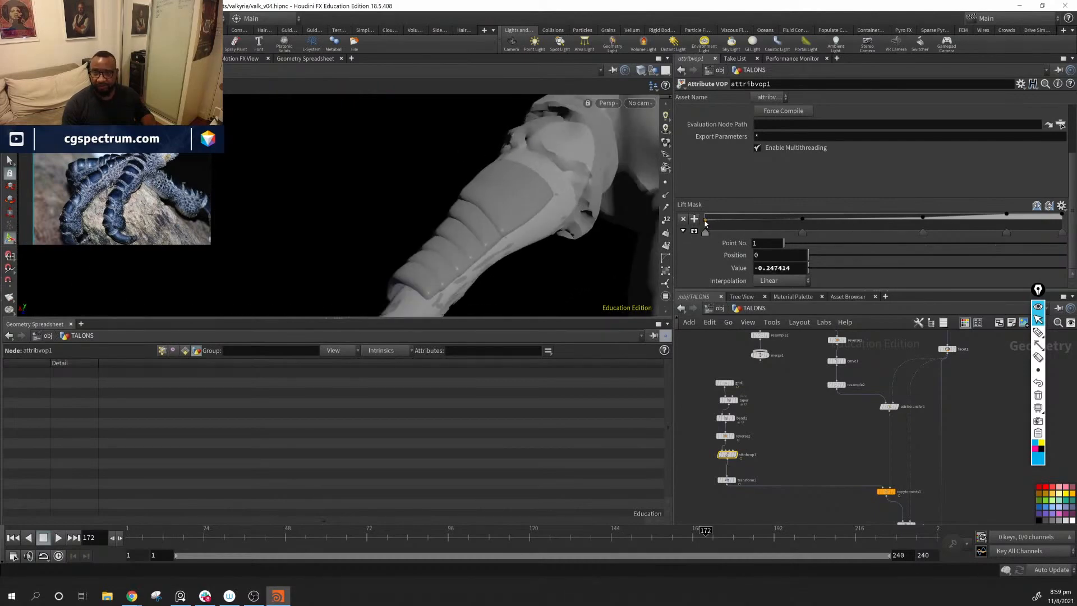
drag(706, 222, 695, 219)
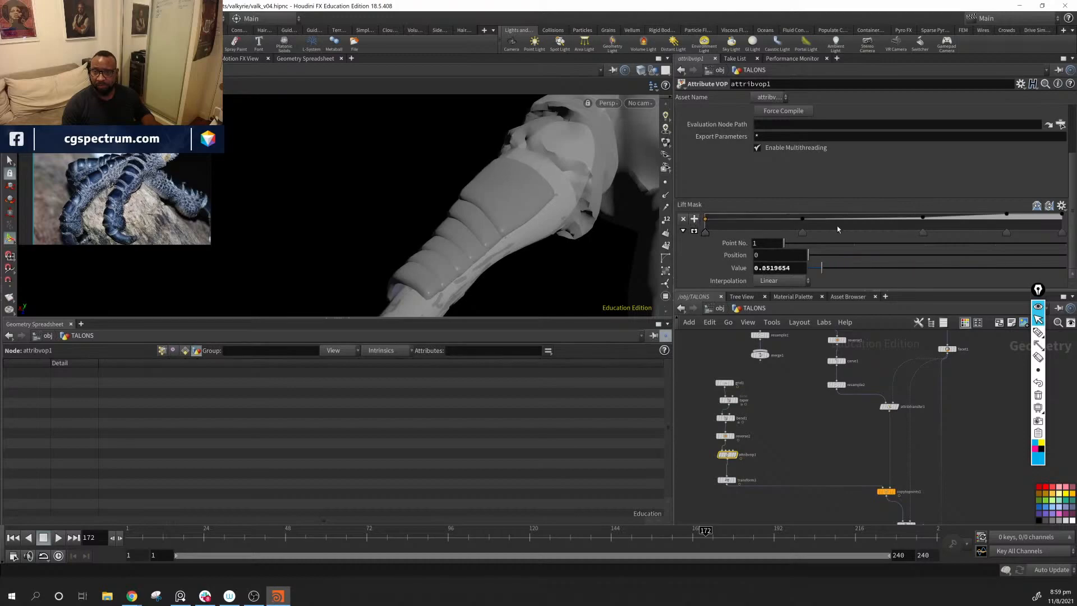
Step: Enlarge the Lift Mask ramp, lower its third point, and shape the rise with an extra point and point 5 at position 0.876, value 0.925
click(694, 232)
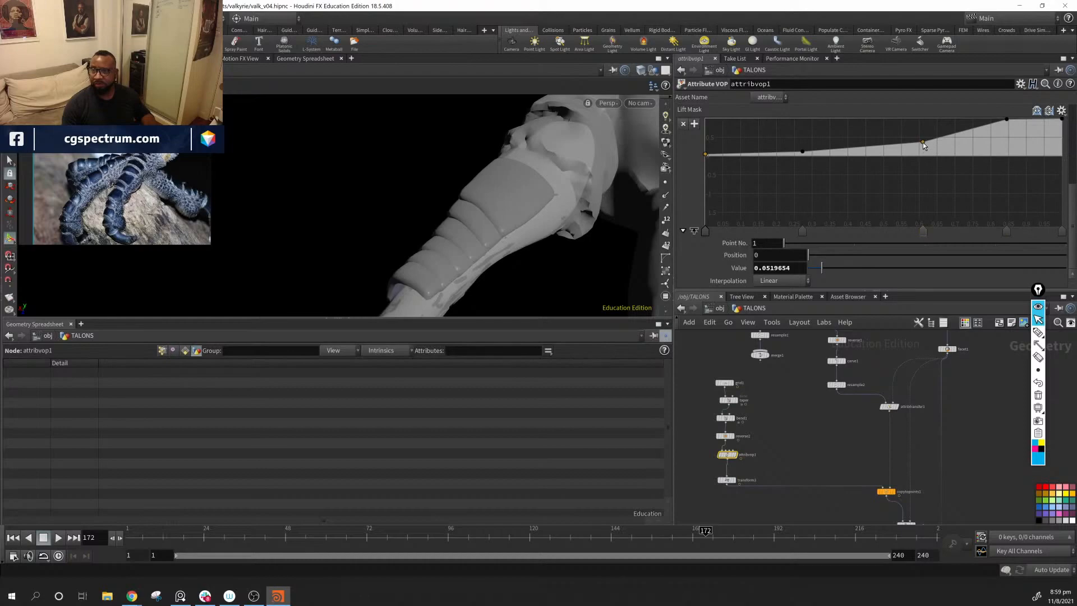
drag(924, 143, 922, 152)
mouse_move(1008, 120)
mouse_down()
mouse_move(977, 139)
mouse_move(1034, 126)
mouse_move(1018, 122)
mouse_up()
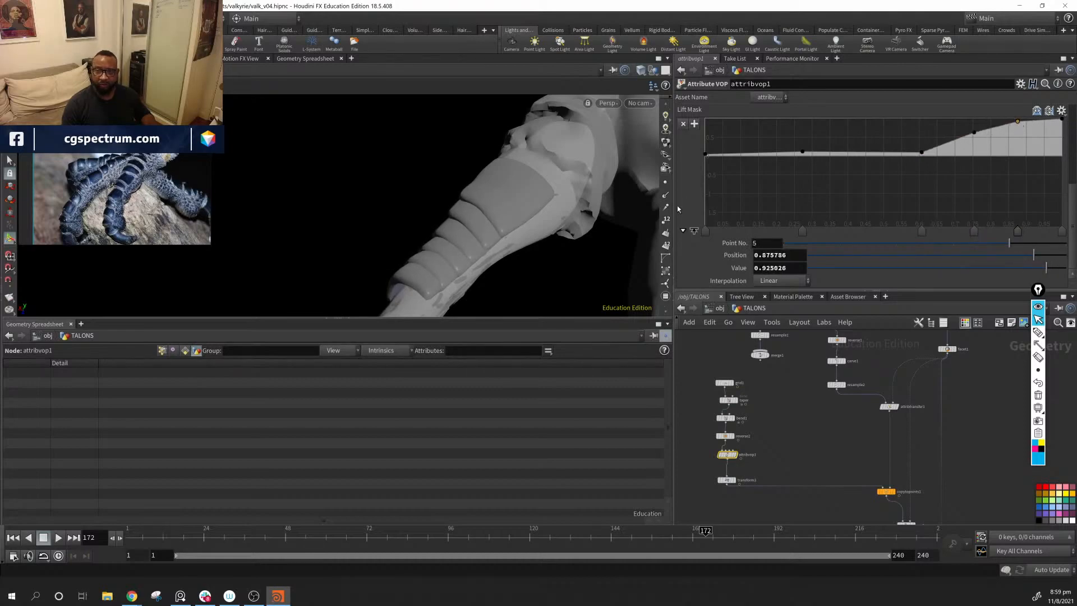
mouse_move(470, 226)
alt+mouse_down()
mouse_move(579, 244)
mouse_move(471, 238)
mouse_move(579, 209)
mouse_move(621, 218)
mouse_move(474, 235)
alt+mouse_up()
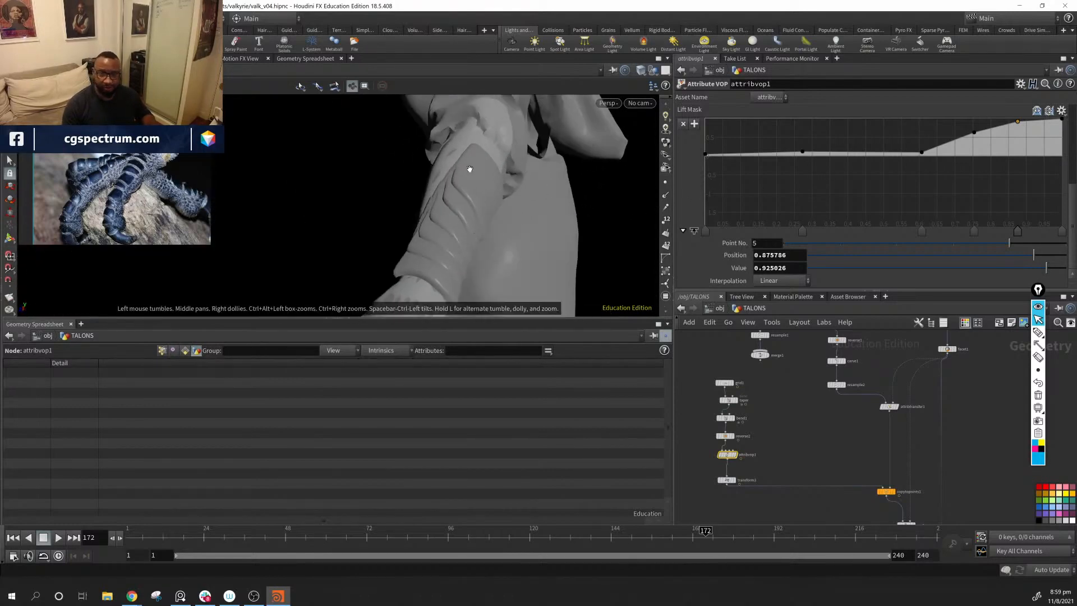
alt+drag(469, 171, 595, 178)
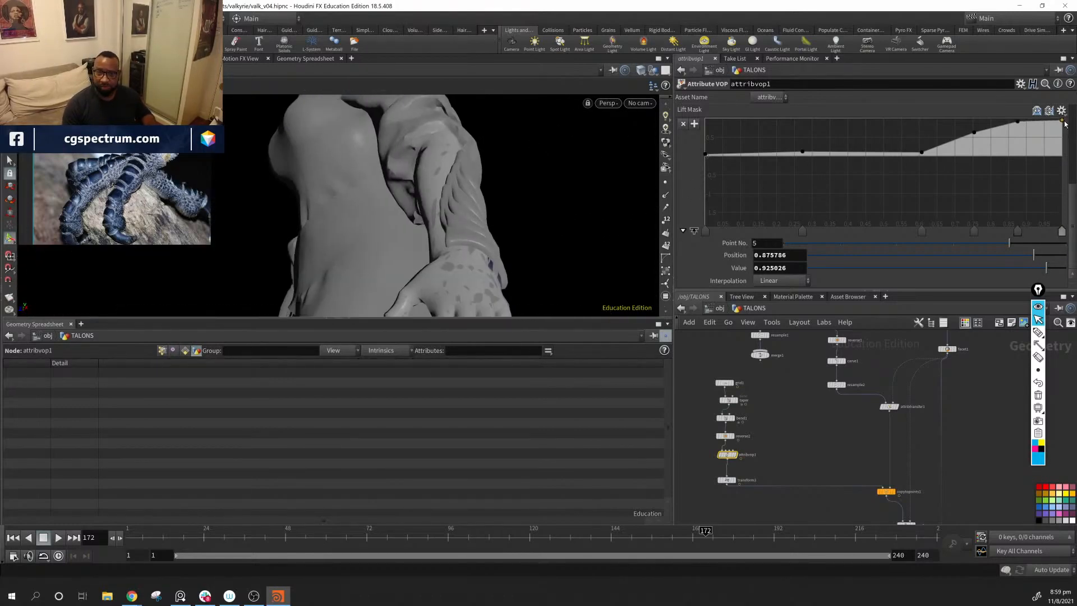
Step: Fine-tune the upper end of the Lift Mask ramp, moving point 5 to position 0.882, value 0.955
mouse_move(1065, 123)
mouse_down()
mouse_move(1067, 135)
mouse_move(1024, 122)
mouse_move(1062, 134)
mouse_move(1068, 122)
mouse_up()
drag(1064, 133, 1028, 168)
key(Delete)
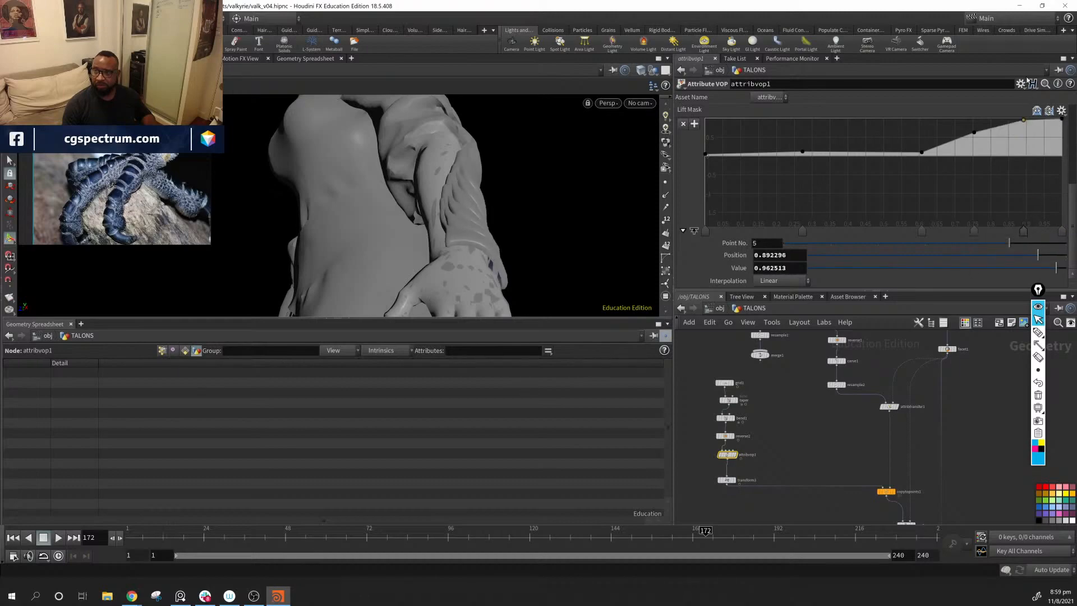
drag(1023, 120, 1020, 121)
key(Escape)
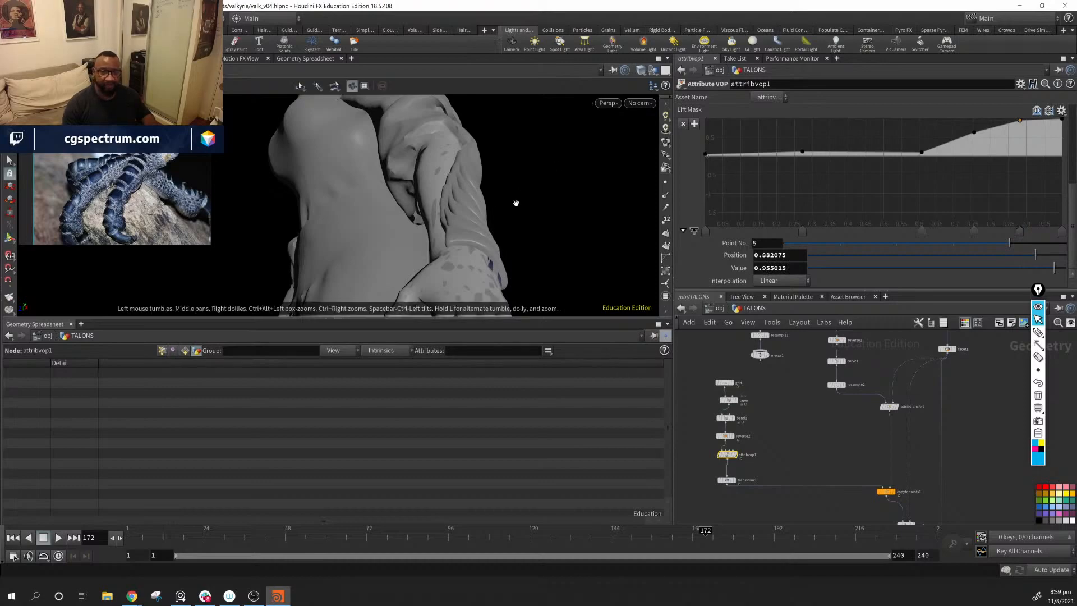
Step: Try lowering the Lift Mask's first point to value -0.44 and its second point to position 0.267, value -0.215
drag(512, 199, 410, 224)
mouse_move(705, 155)
mouse_down()
mouse_move(702, 214)
mouse_move(702, 172)
mouse_up()
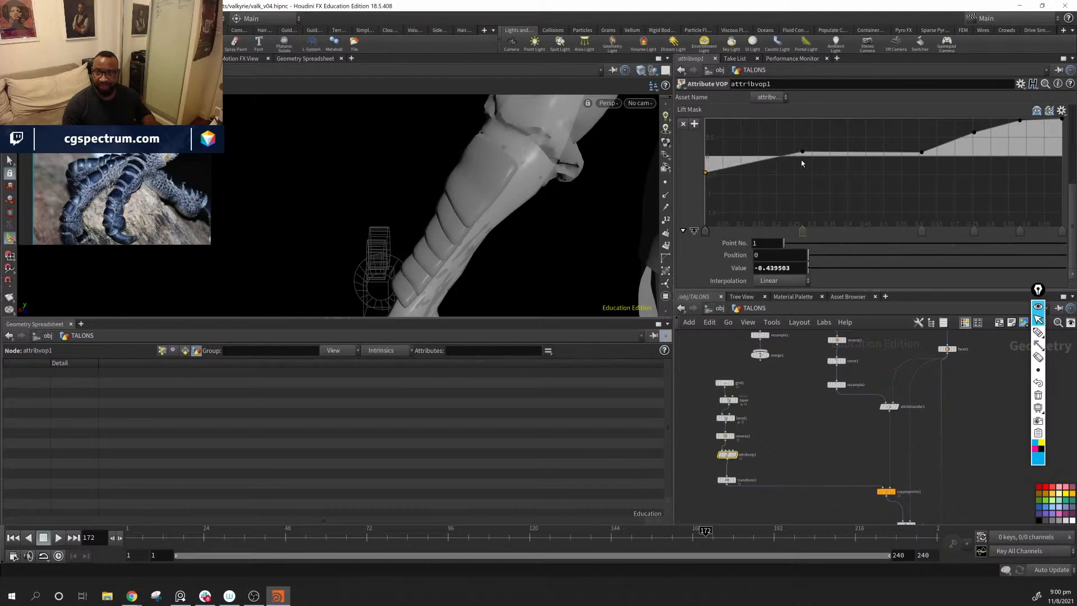
drag(803, 156, 801, 164)
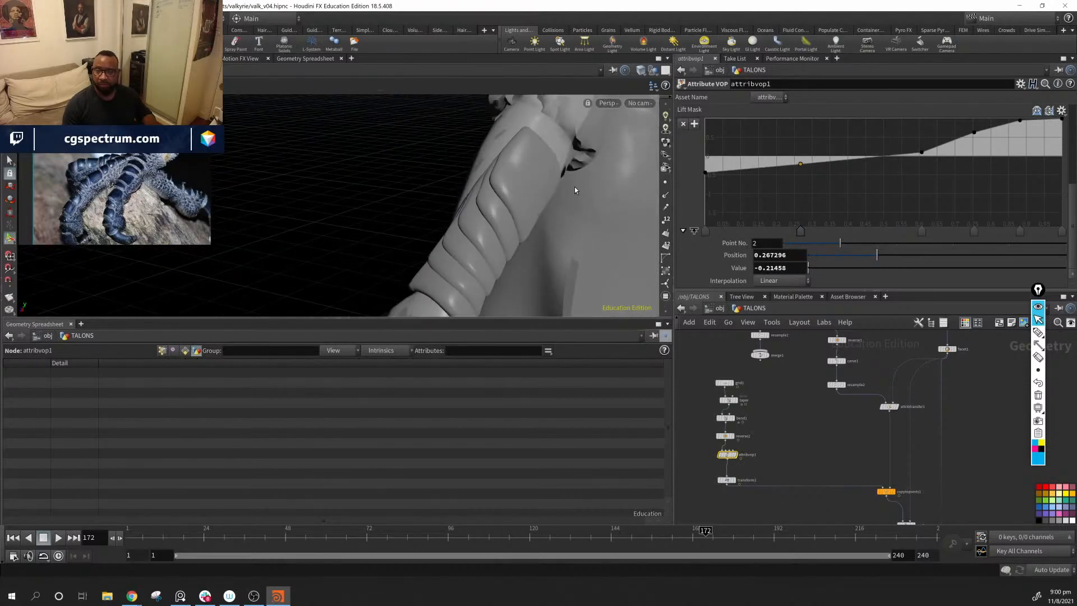
Step: Undo the Lift Mask ramp edits back to the near-linear ramp with one middle point at position 0.206, value 0.207
key(ctrl+z)
key(ctrl+z)
key(ctrl+z)
key(ctrl+z)
key(ctrl+z)
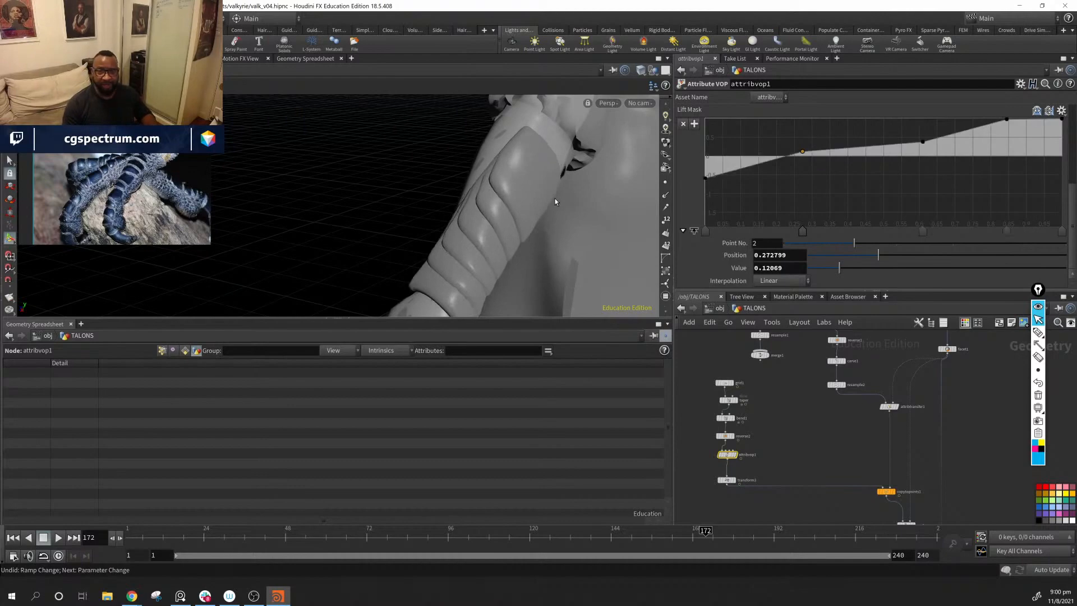
key(ctrl+z)
key(ctrl+z)
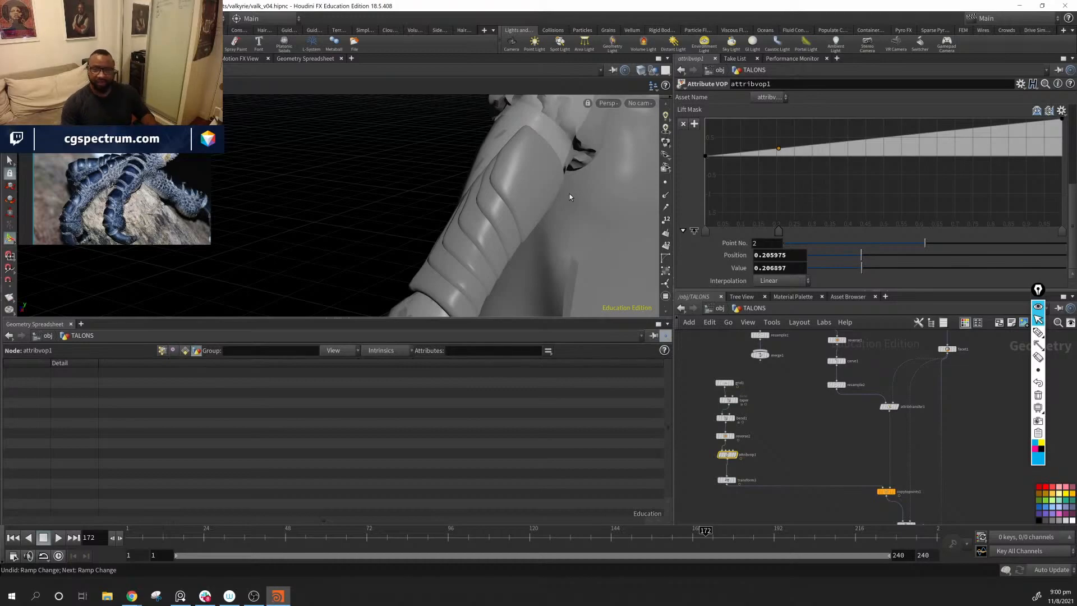
Step: Examine the forearm scales from several angles, checking how they overlap and lift along the arm towards the hand
alt+middle_drag(568, 197, 540, 203)
drag(539, 203, 493, 161)
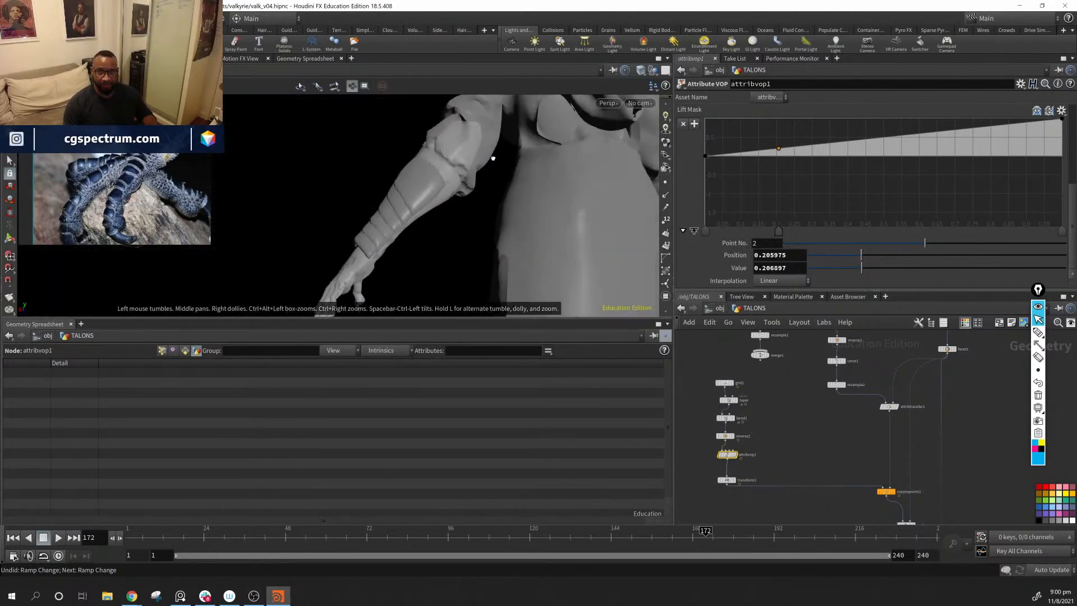
drag(480, 227, 374, 210)
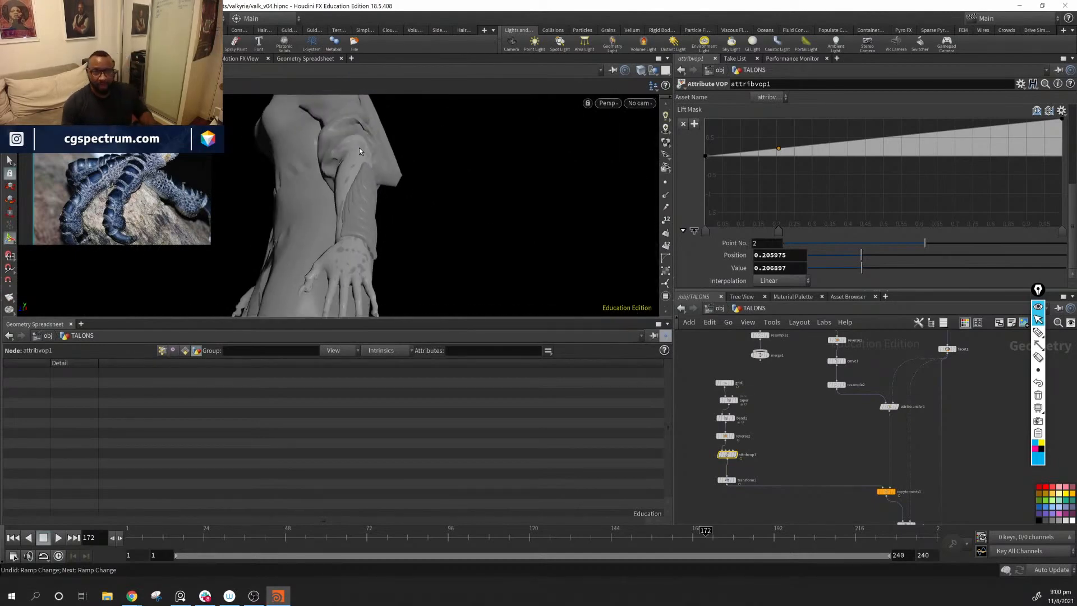
drag(380, 267, 401, 205)
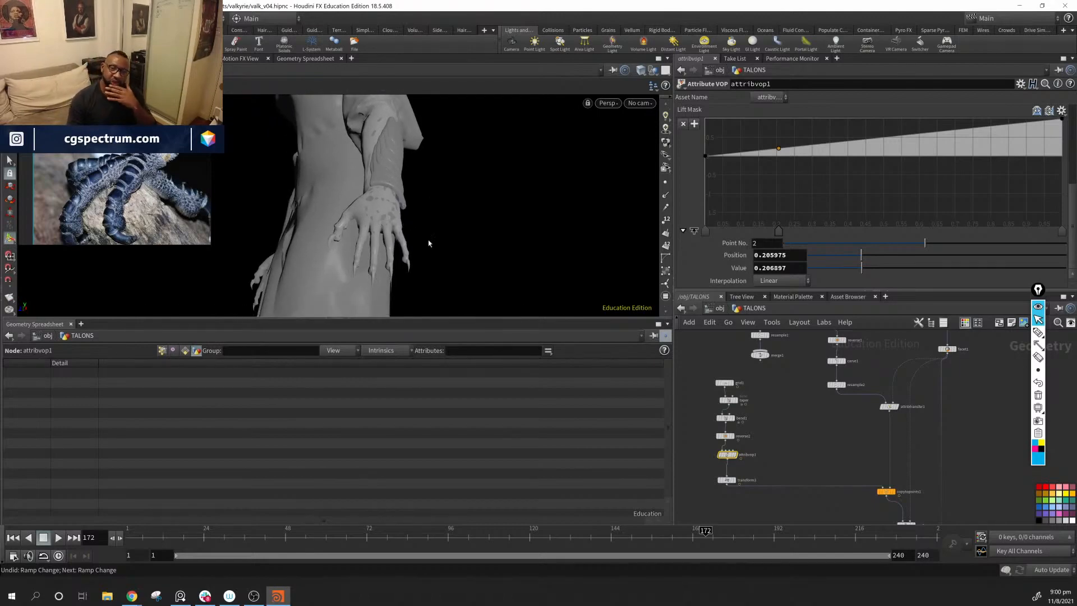
mouse_move(410, 194)
mouse_down()
mouse_move(504, 243)
mouse_move(348, 233)
mouse_move(380, 277)
mouse_move(286, 245)
mouse_move(361, 196)
mouse_move(365, 211)
mouse_move(407, 208)
mouse_up()
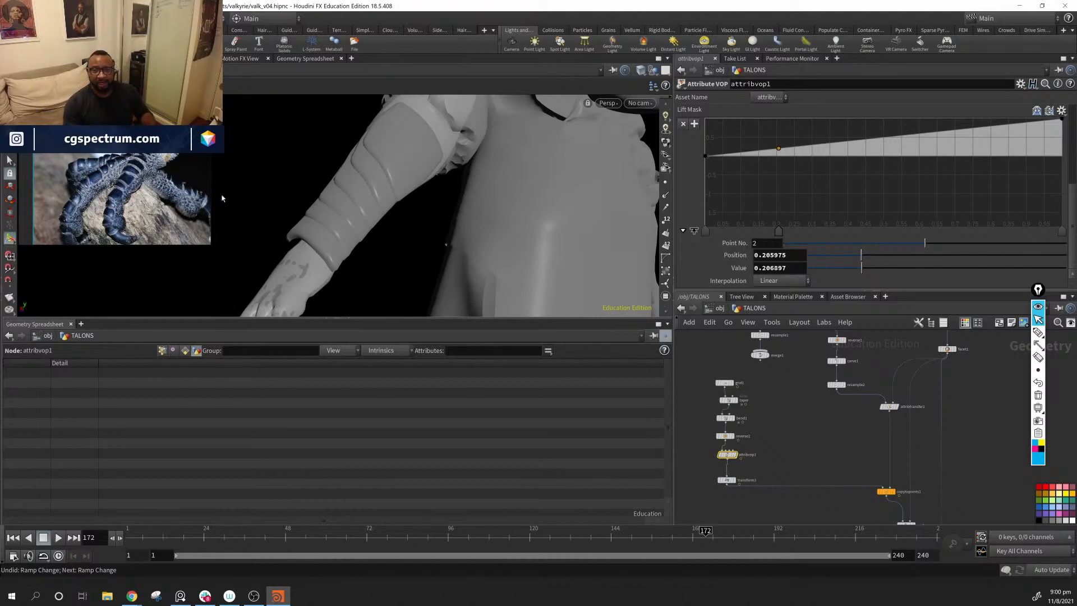
drag(372, 196, 464, 288)
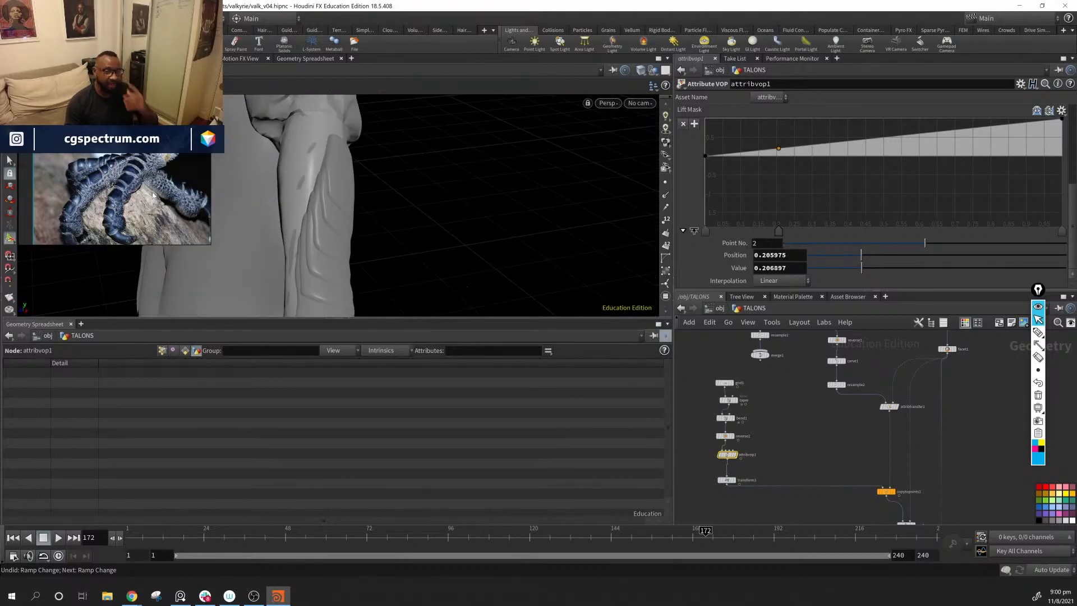